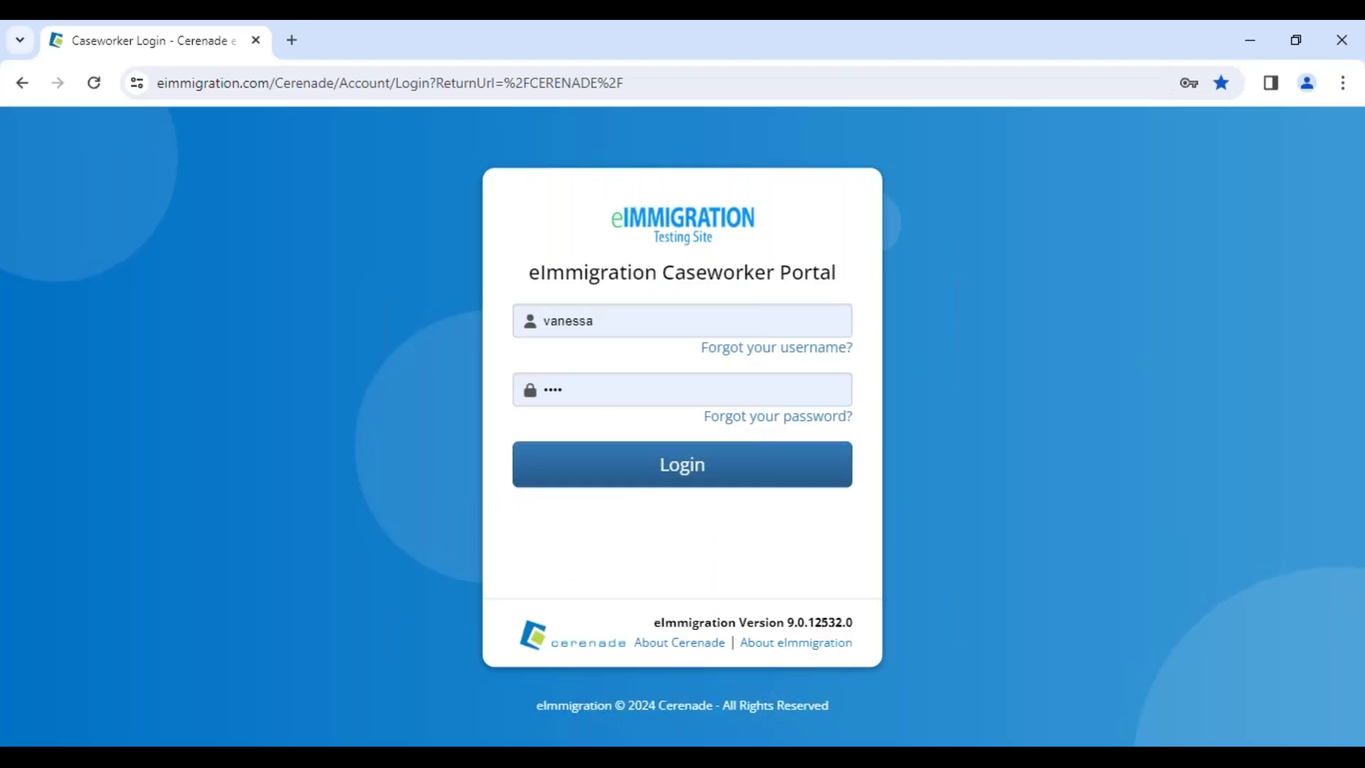
Step: Log in to the eImmigration Caseworker Portal with the prefilled credentials and dismiss the system message
{"action": "left_click_drag", "start_coordinate": [665, 274], "coordinate": [872, 283]}
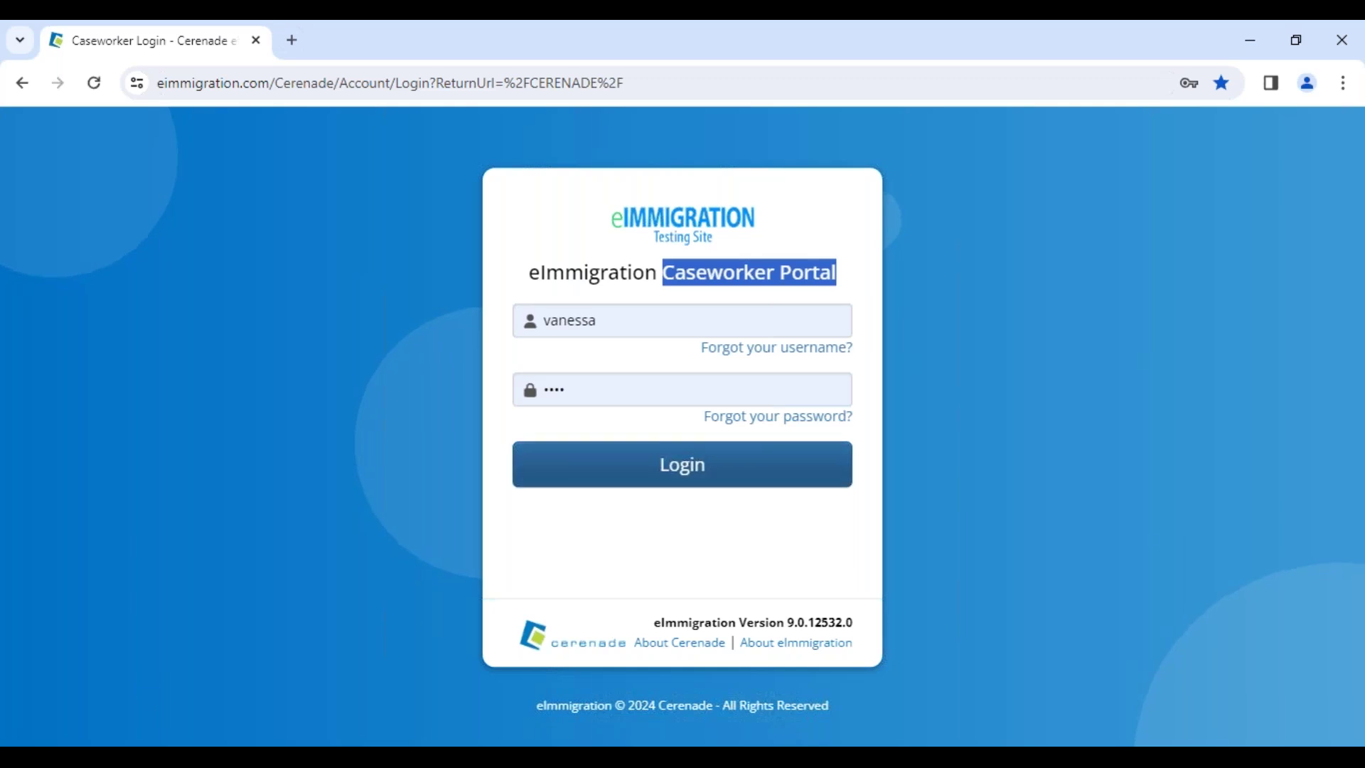
{"action": "left_click", "coordinate": [653, 467]}
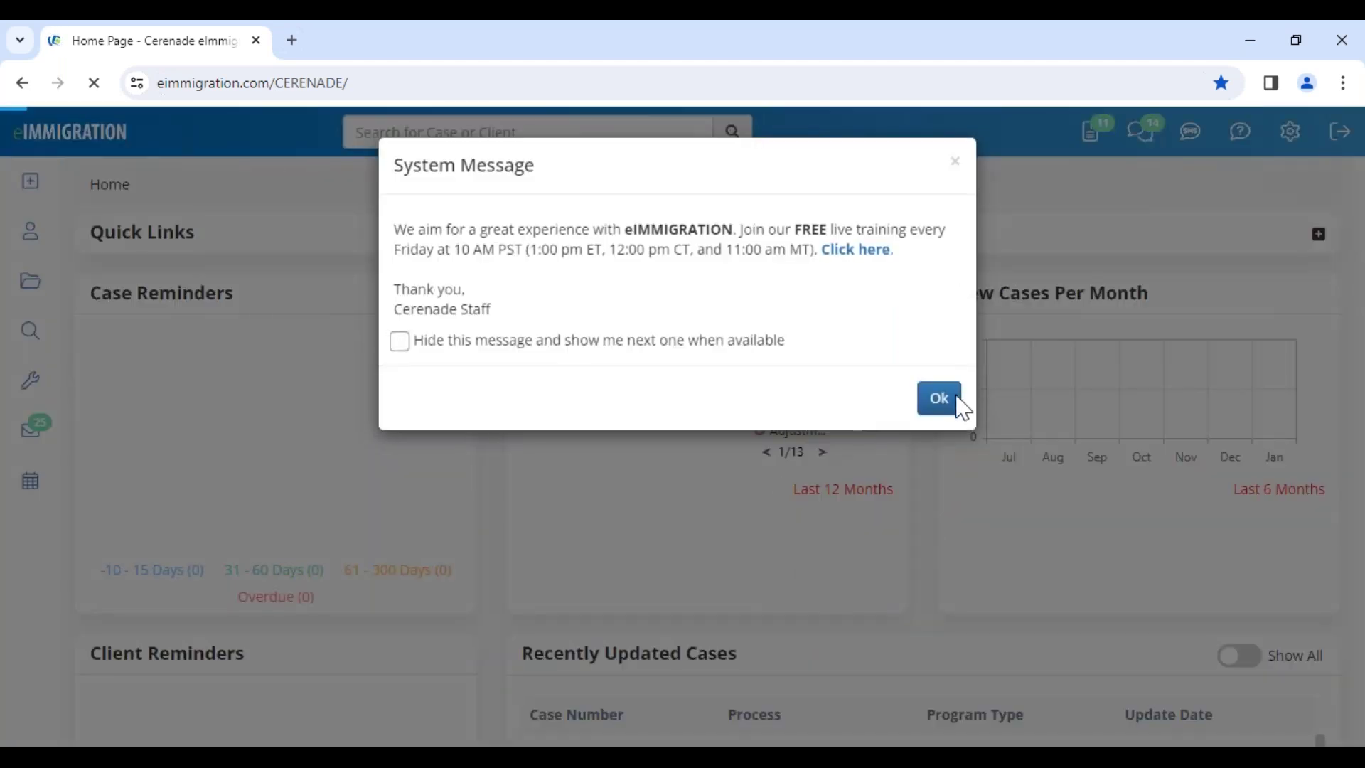
{"action": "left_click", "coordinate": [945, 400]}
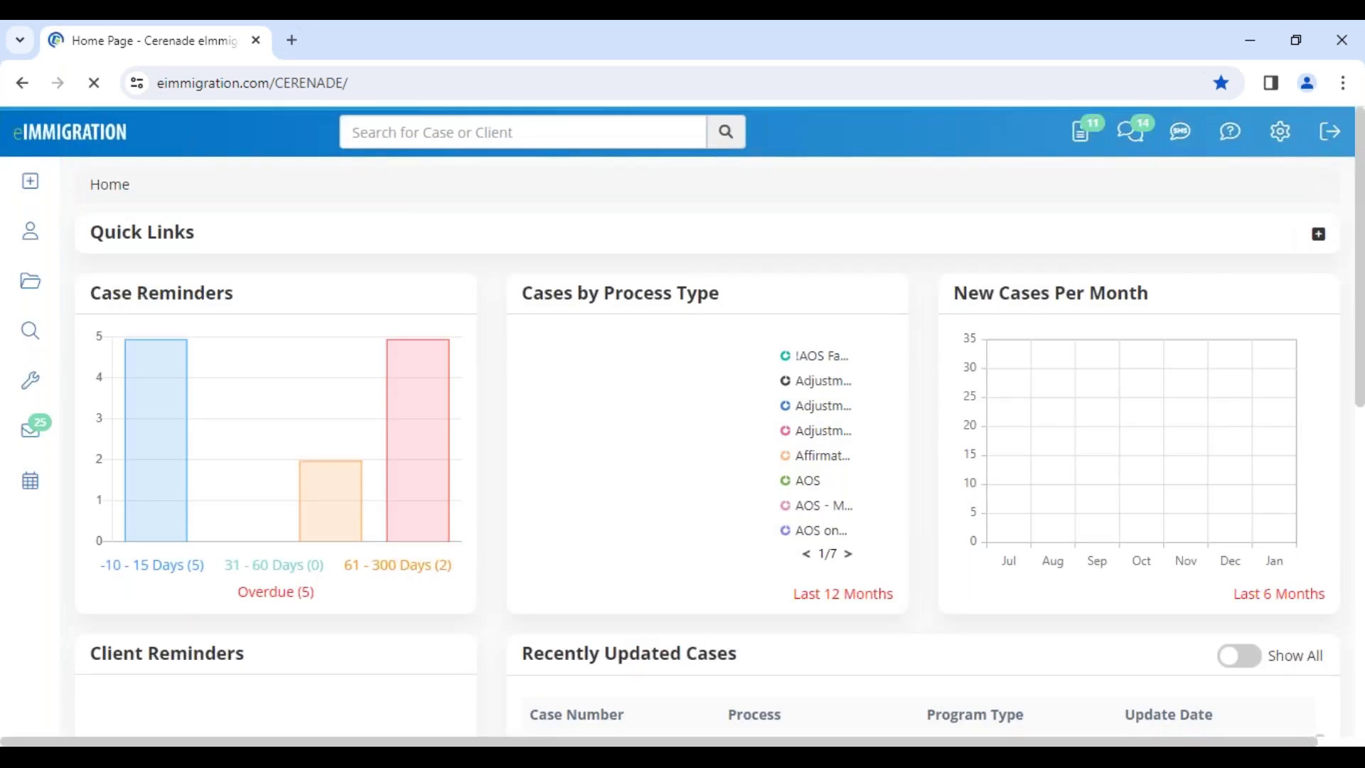
Step: Open Administrative Tools in a separate browser tab, place that tab before the caseworker home page, and keep the administrator page in view
{"action": "left_click", "coordinate": [1279, 136]}
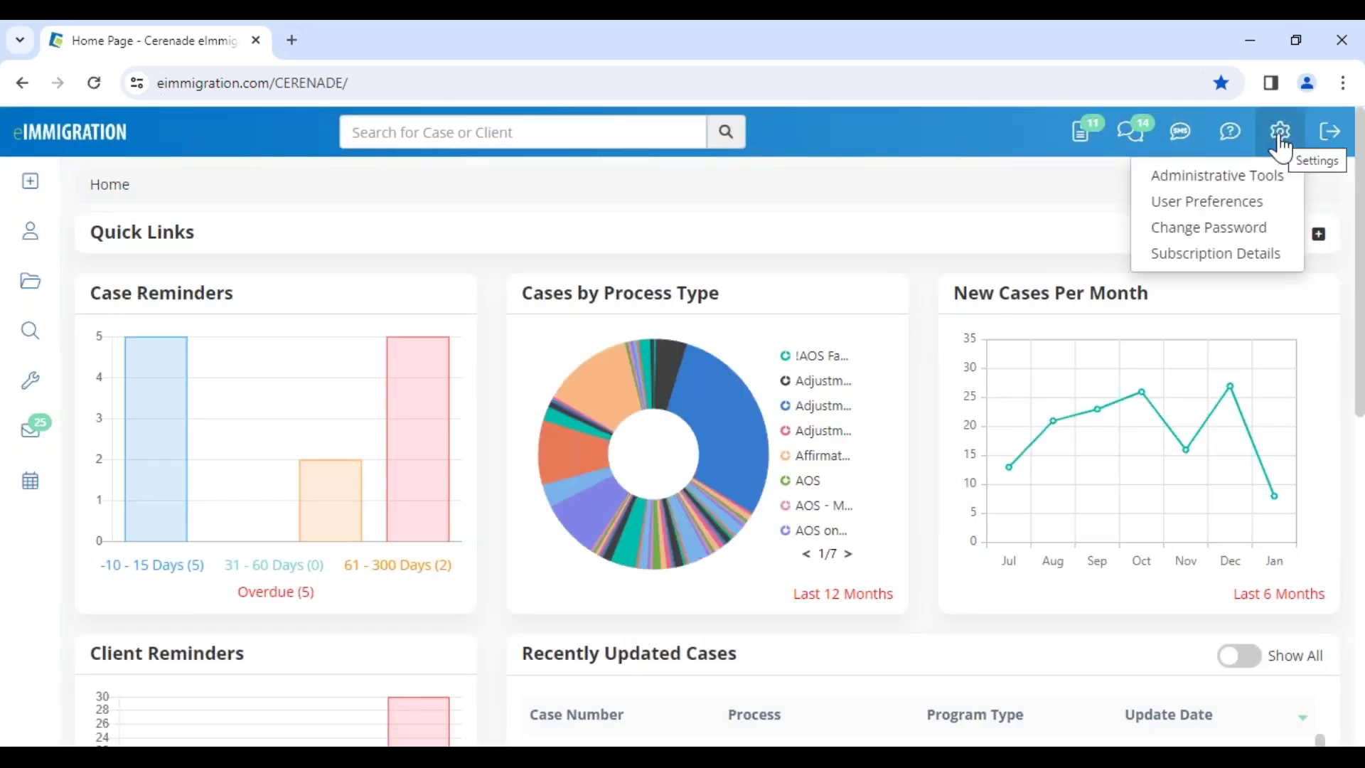
{"action": "right_click", "coordinate": [1219, 186]}
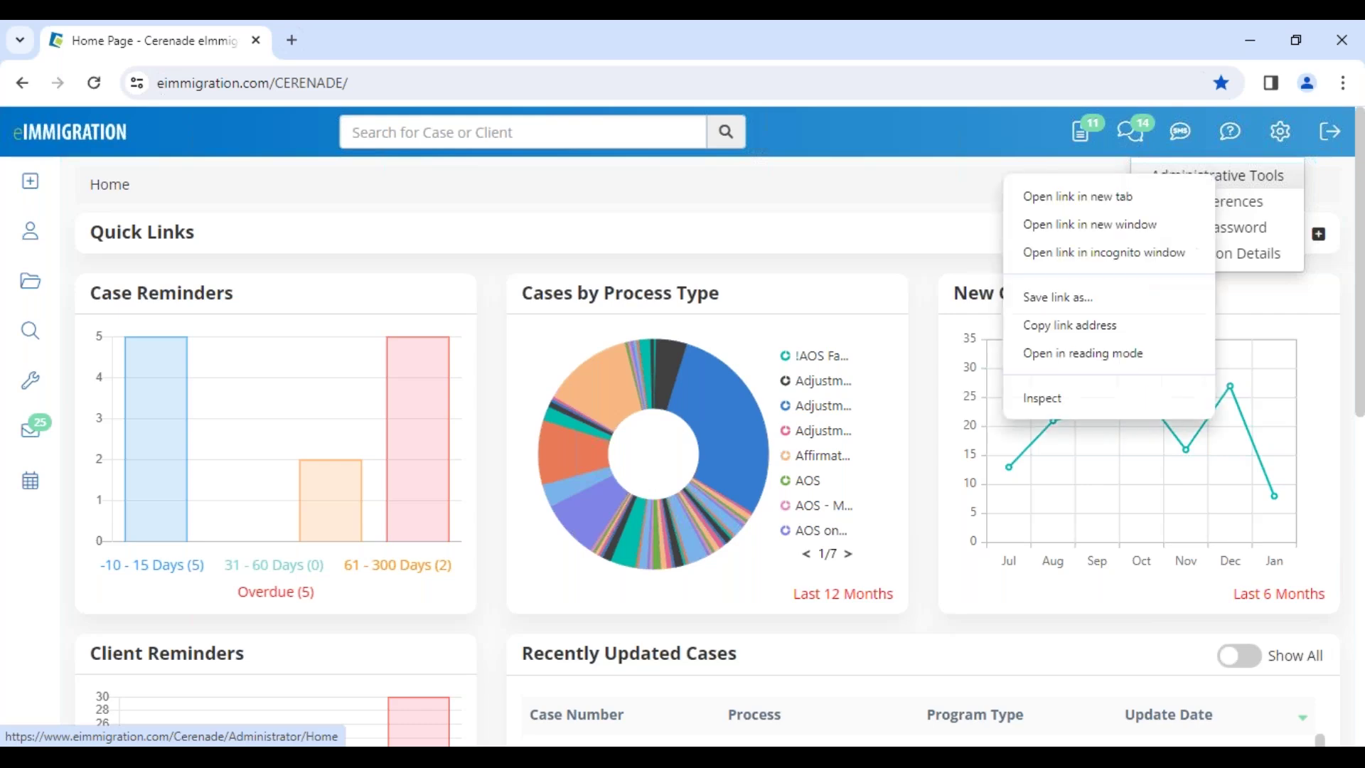
{"action": "left_click", "coordinate": [1087, 211]}
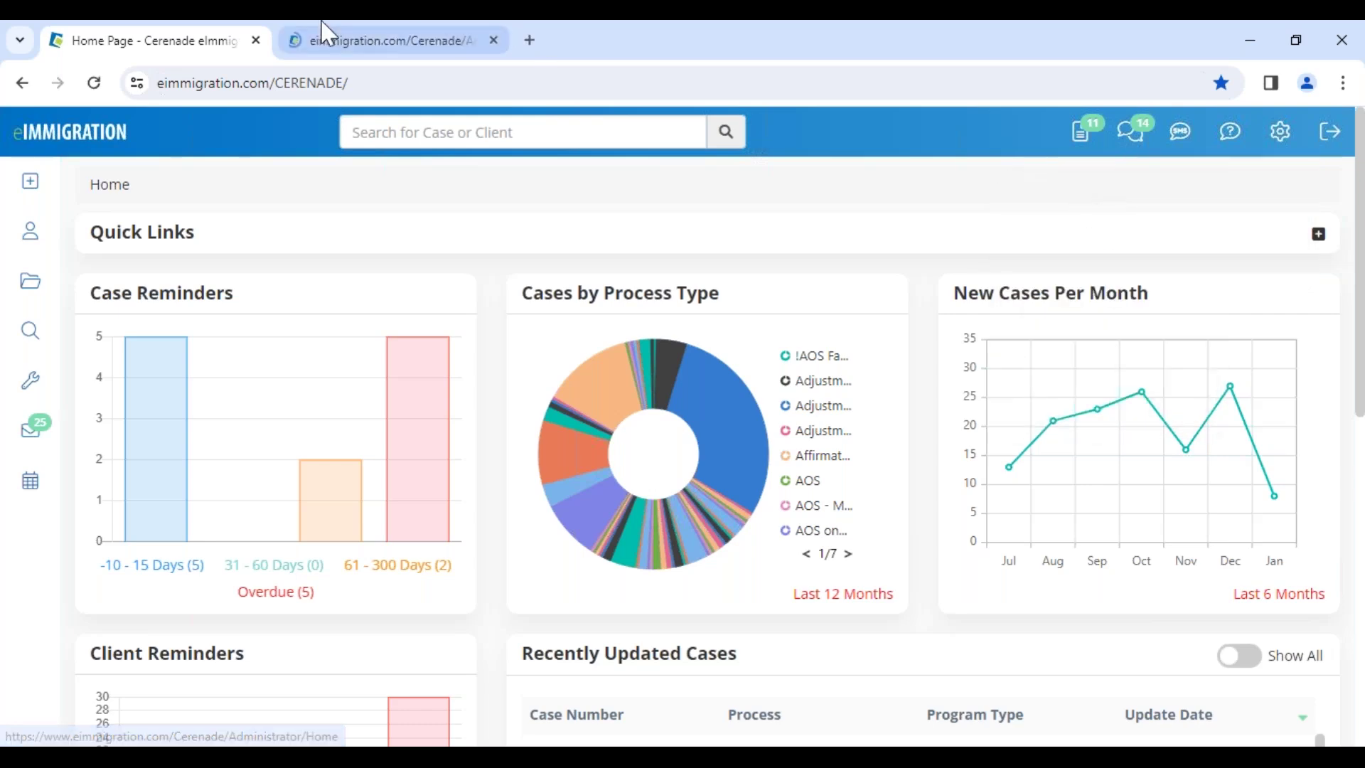
{"action": "left_click_drag", "start_coordinate": [344, 49], "coordinate": [108, 52]}
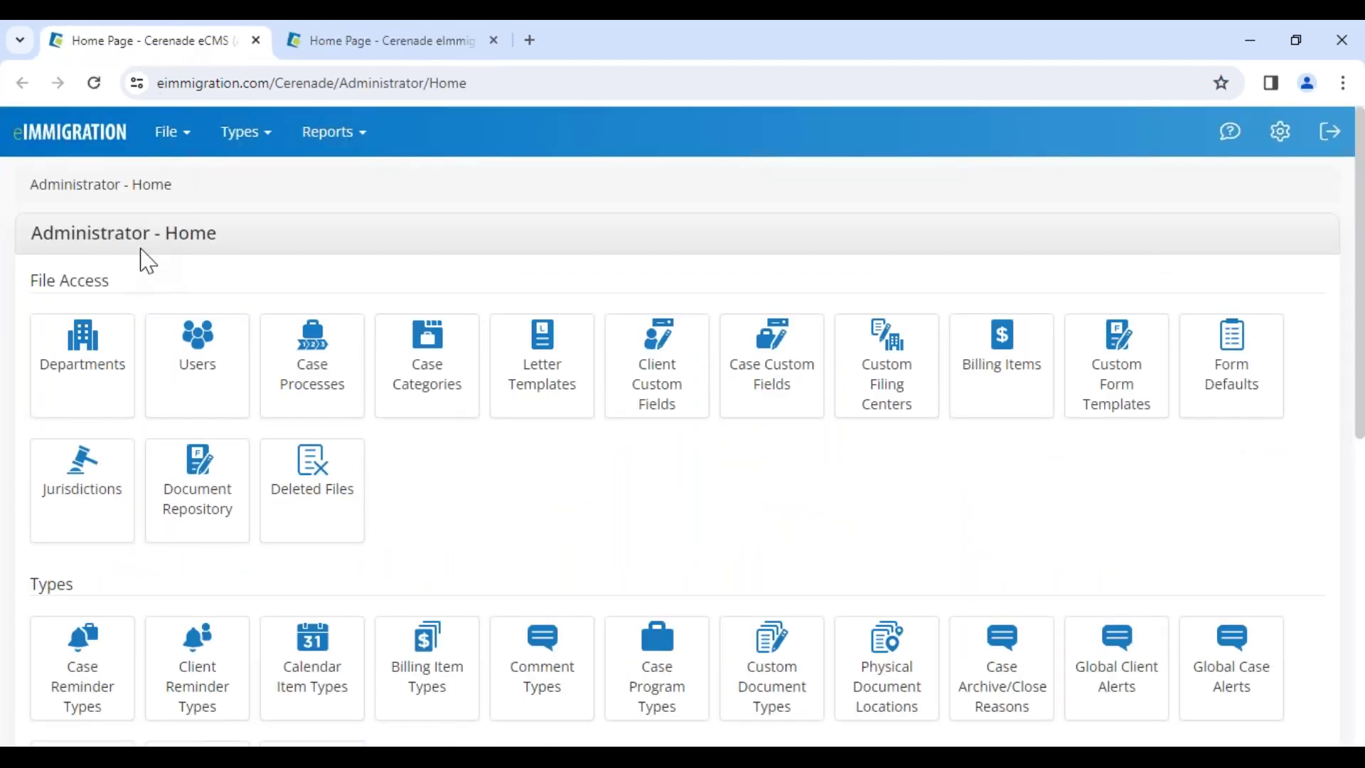
{"action": "left_click", "coordinate": [320, 39]}
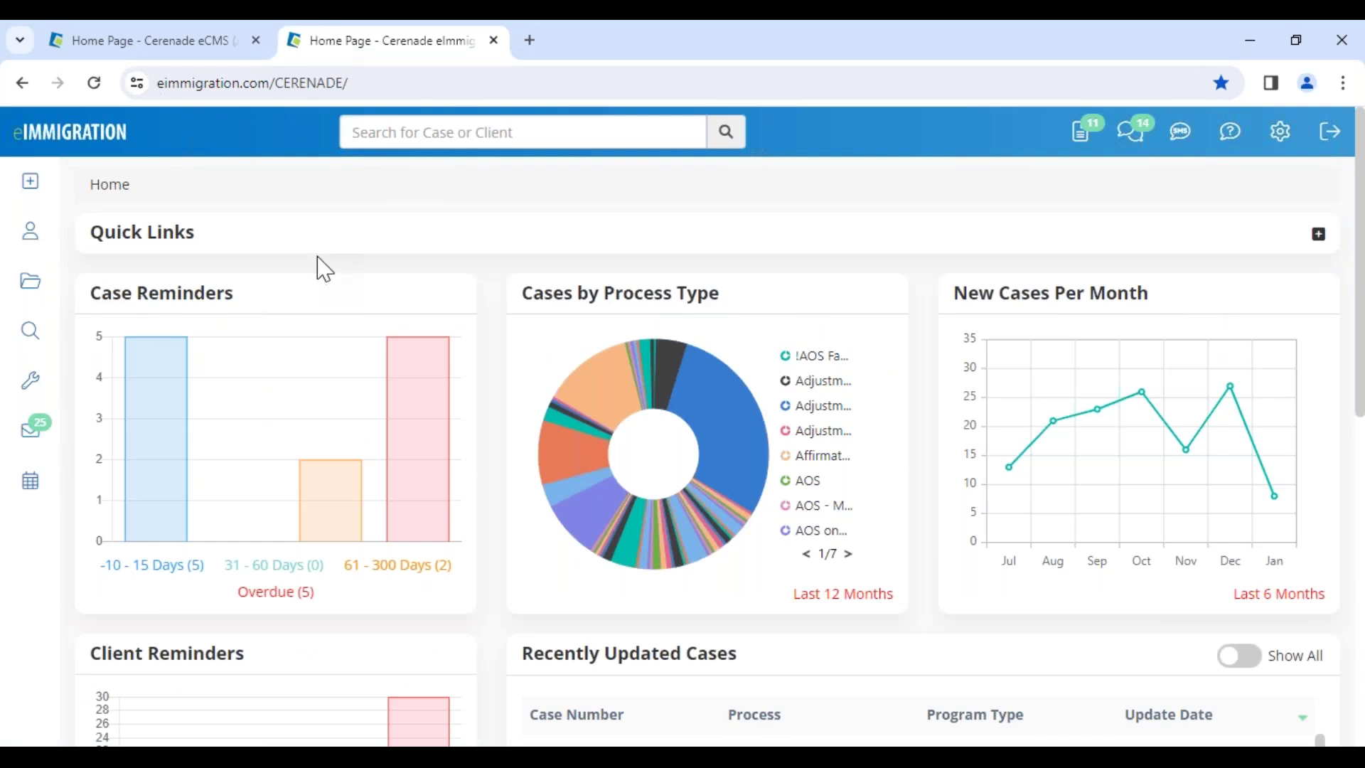
{"action": "left_click", "coordinate": [192, 44]}
{"action": "left_click", "coordinate": [340, 151]}
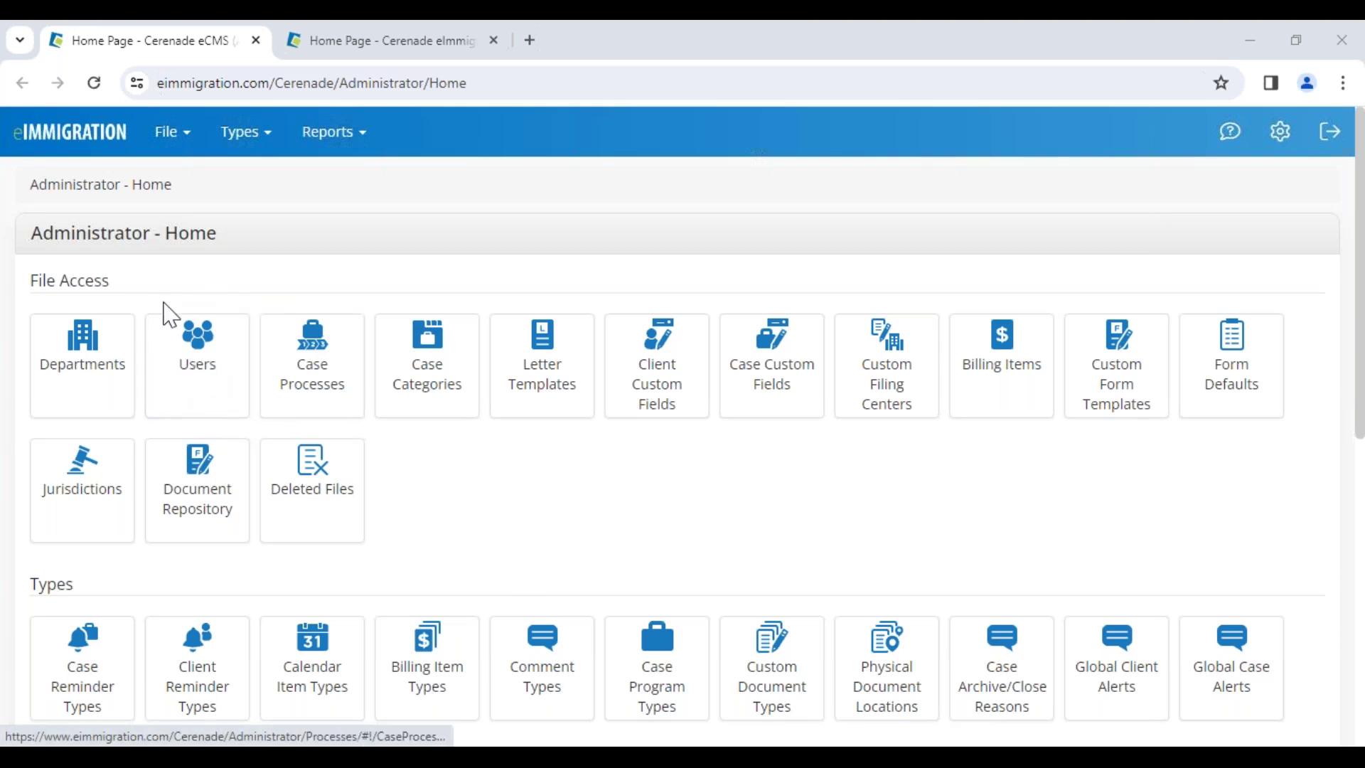
Step: Open the Departments list and examine the department names and locations set up for the firm
{"action": "left_click", "coordinate": [95, 366]}
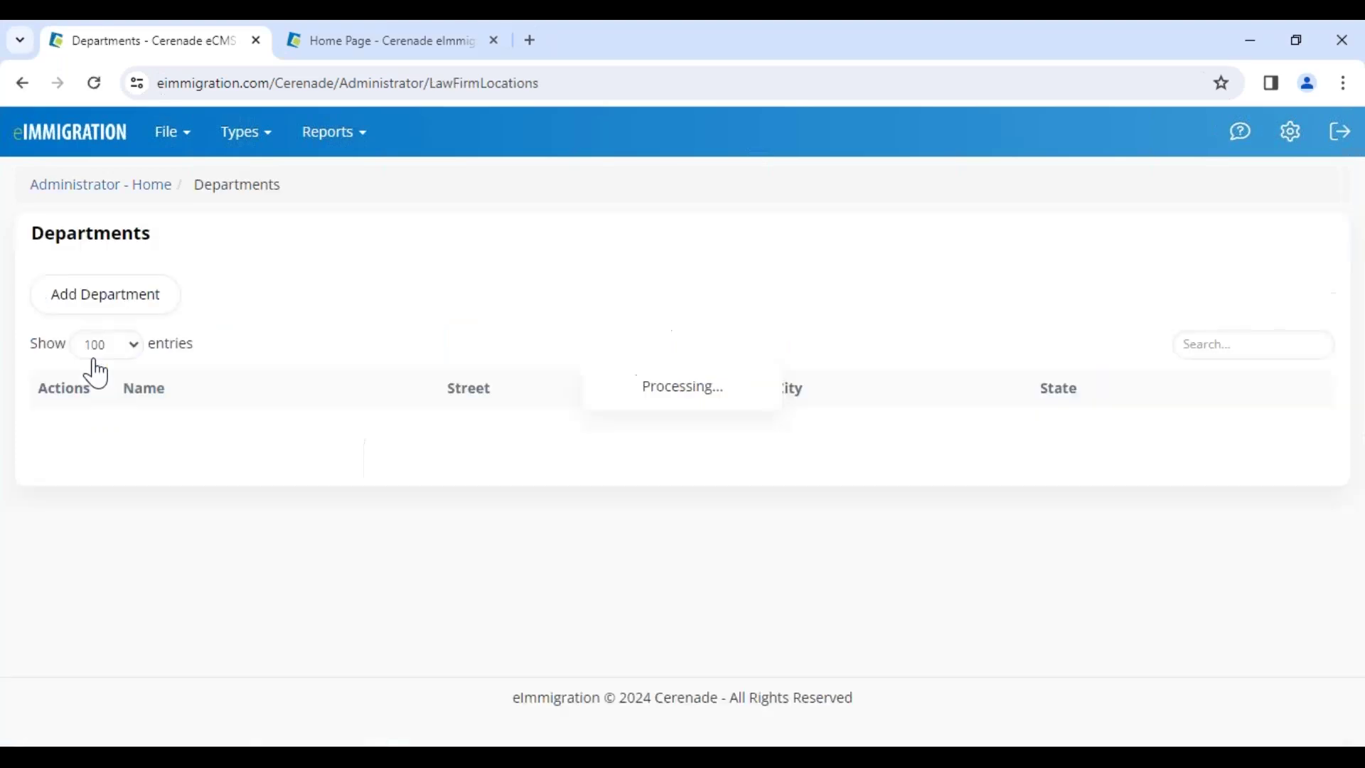
{"action": "scroll", "coordinate": [268, 527], "scroll_direction": "down", "scroll_amount": 4}
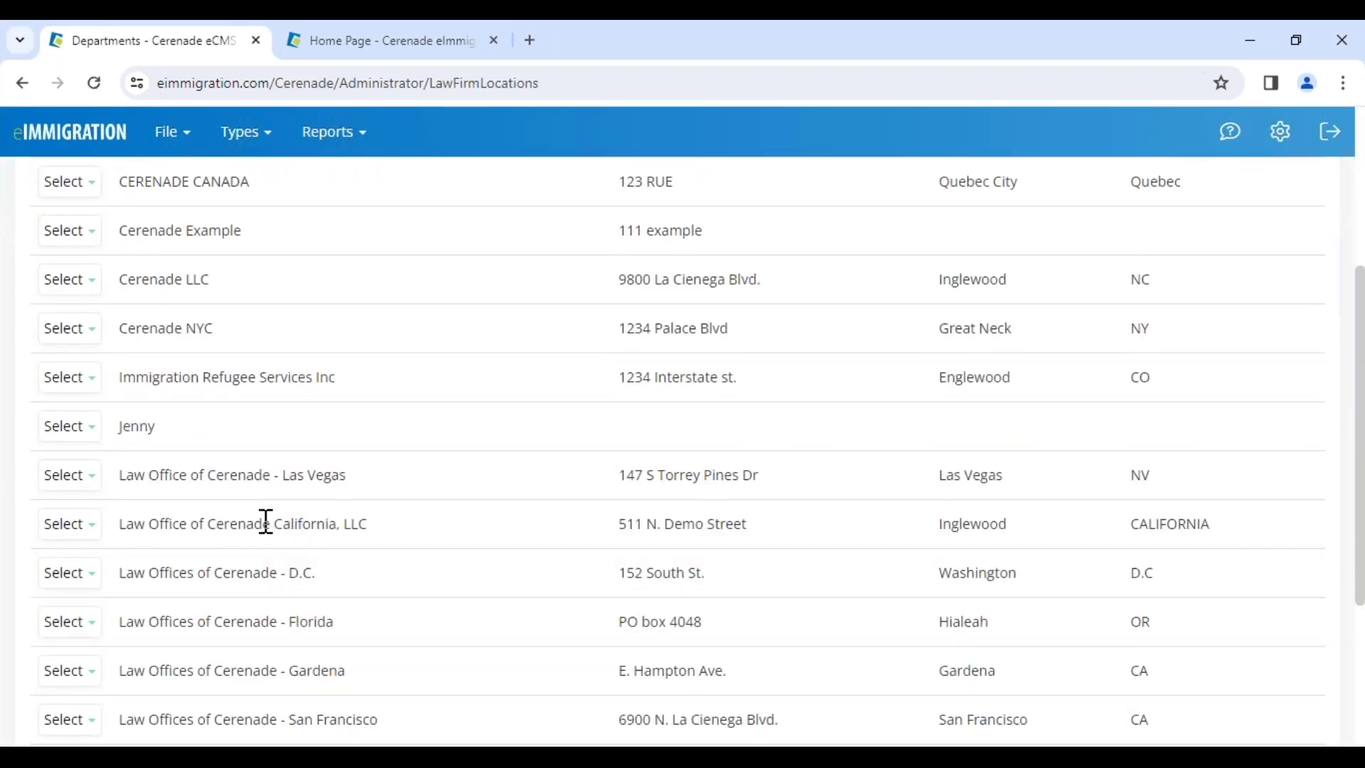
{"action": "scroll", "coordinate": [339, 670], "scroll_direction": "up", "scroll_amount": 2}
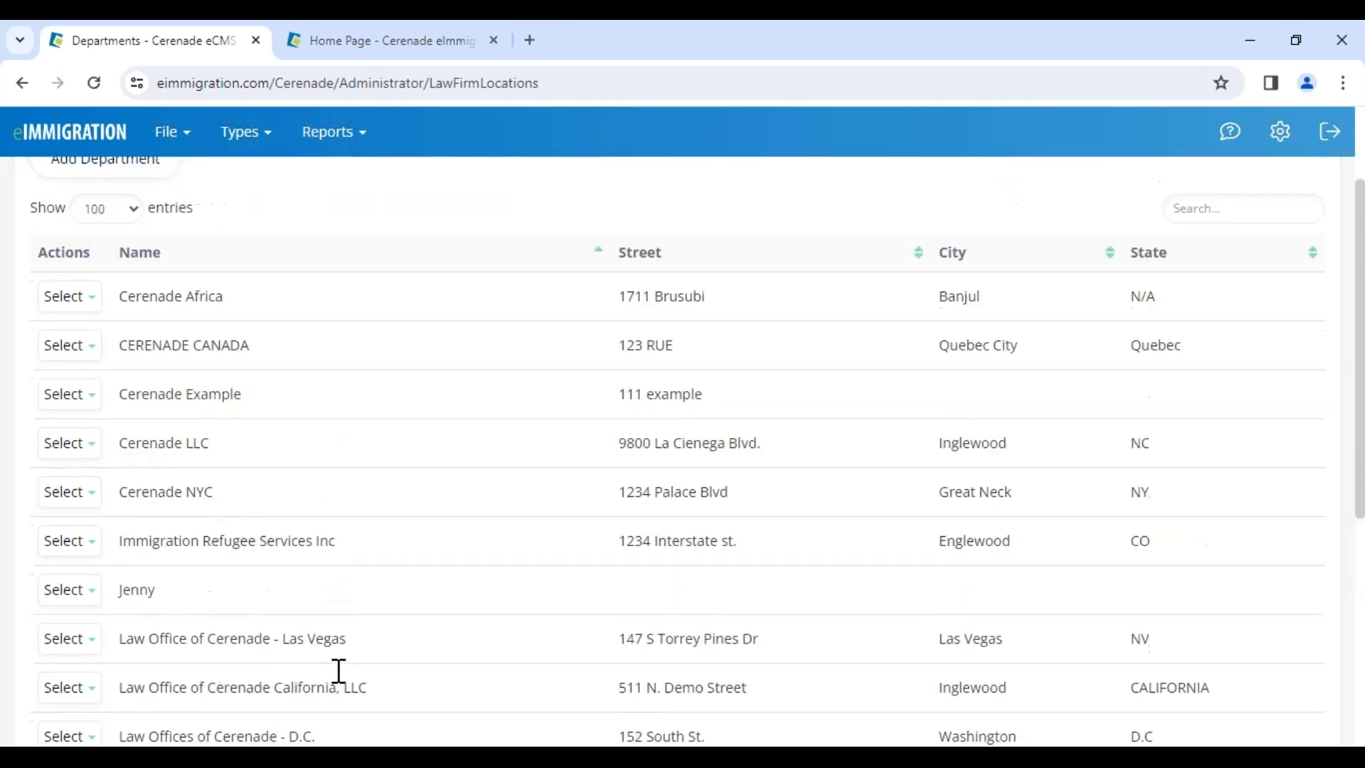
{"action": "scroll", "coordinate": [339, 670], "scroll_direction": "up", "scroll_amount": 2}
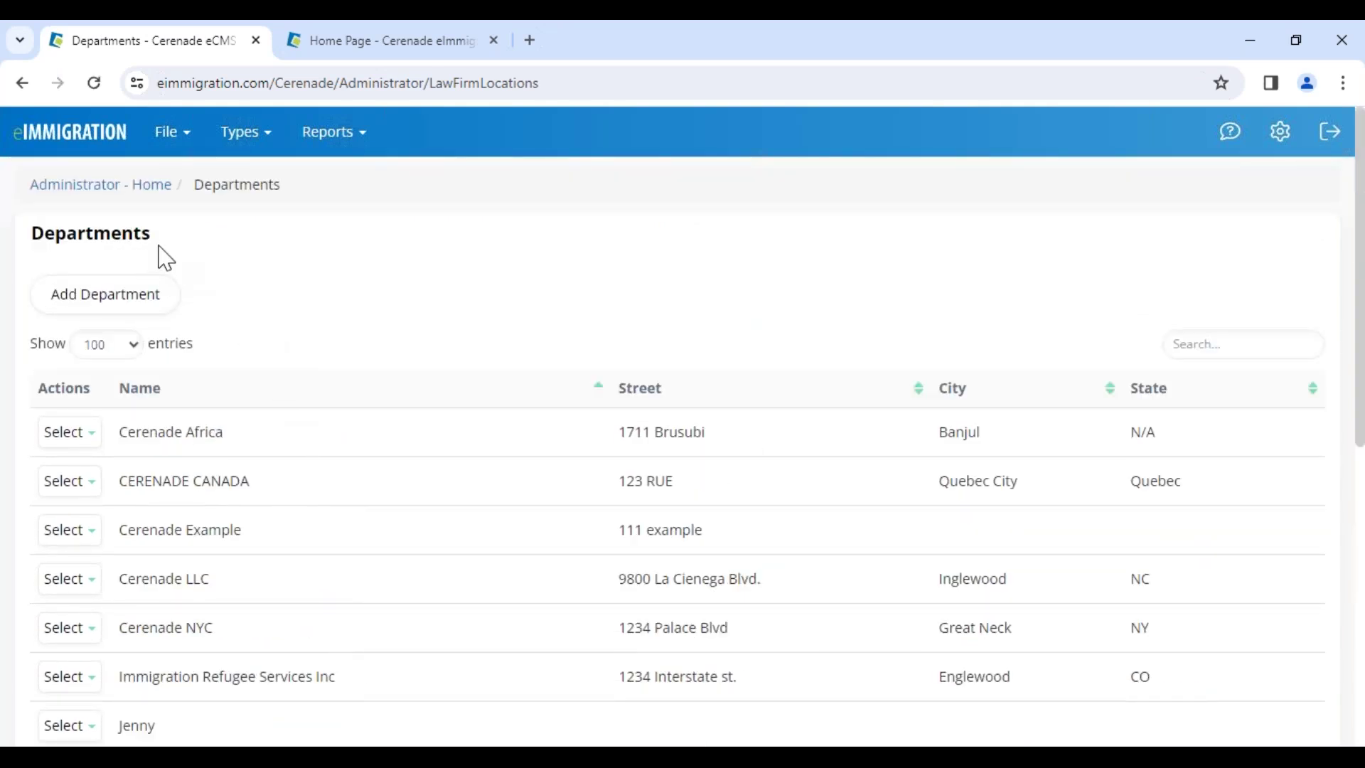
{"action": "left_click_drag", "start_coordinate": [152, 244], "coordinate": [27, 235]}
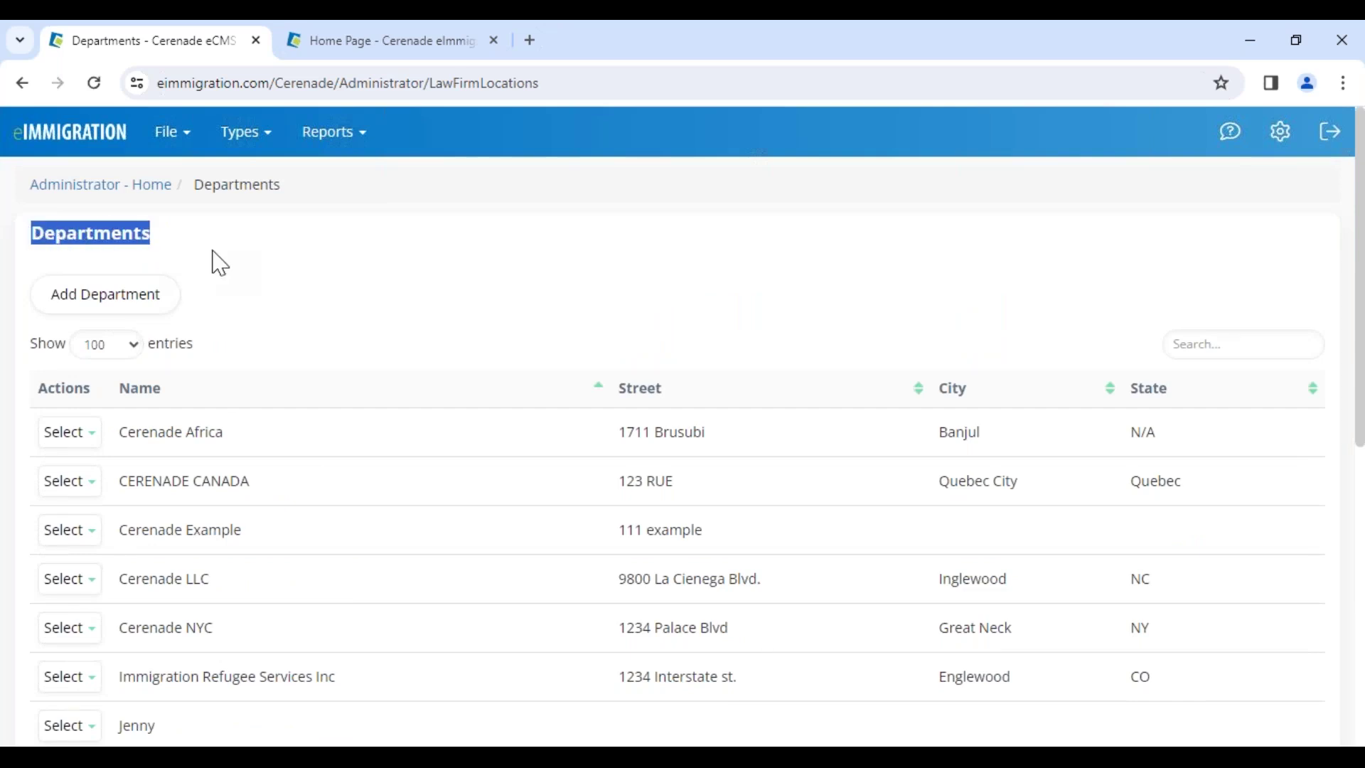
{"action": "left_click", "coordinate": [219, 263]}
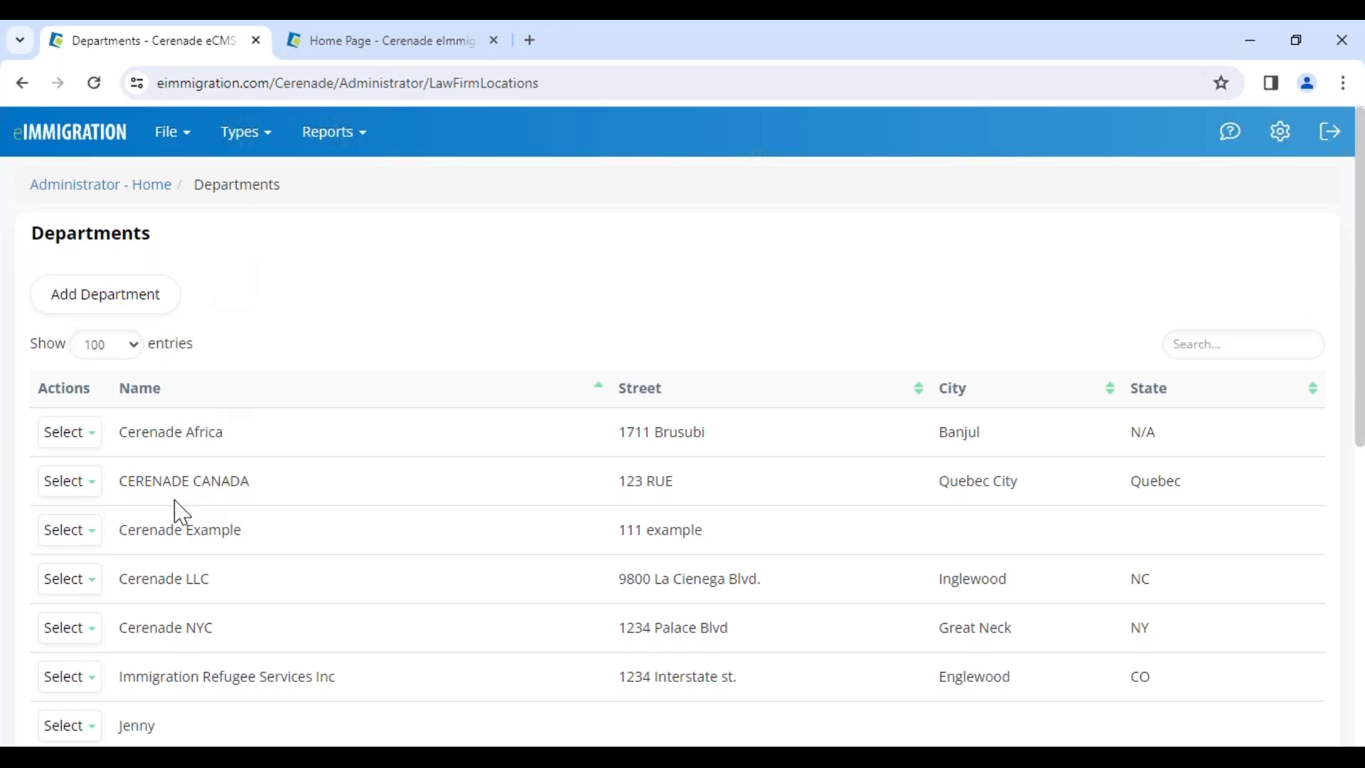
{"action": "left_click_drag", "start_coordinate": [163, 534], "coordinate": [256, 576]}
{"action": "left_click", "coordinate": [152, 259]}
{"action": "left_click_drag", "start_coordinate": [42, 249], "coordinate": [159, 251]}
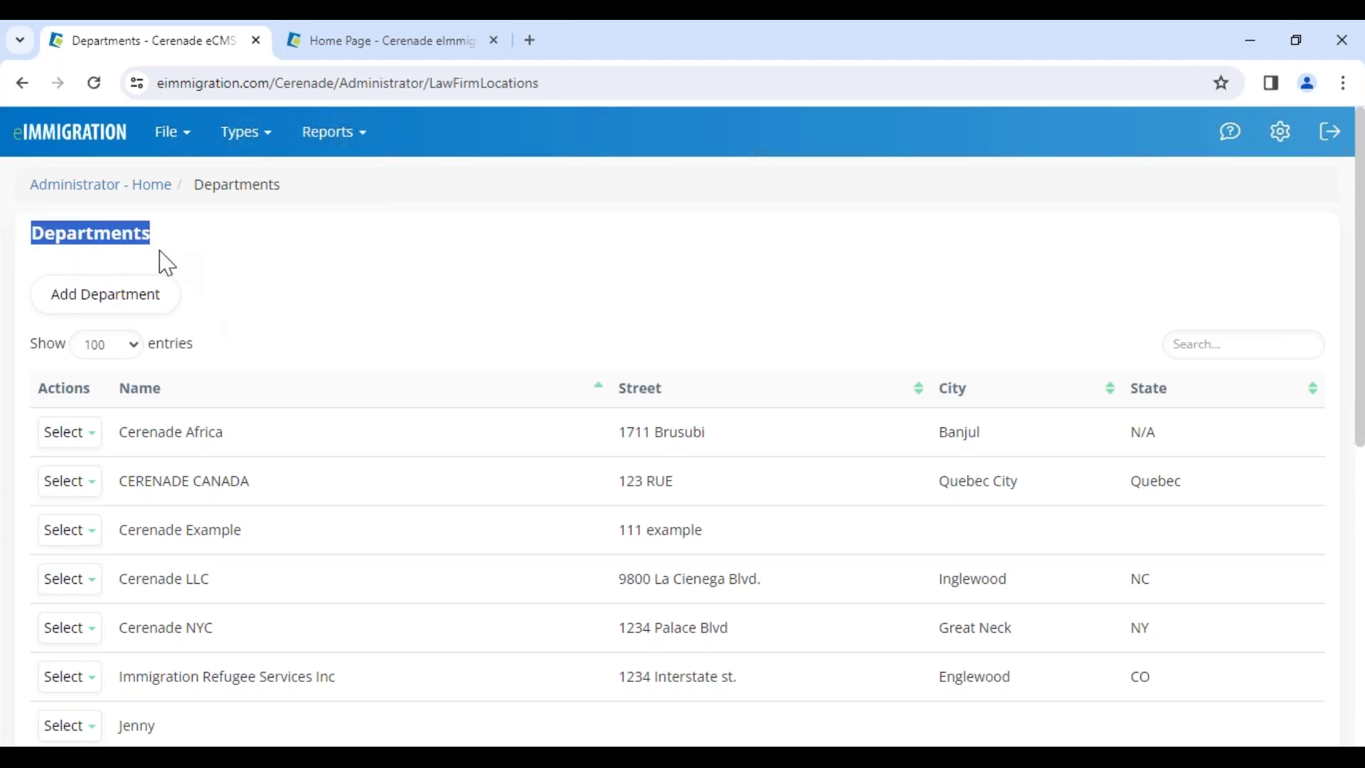
{"action": "left_click", "coordinate": [165, 261]}
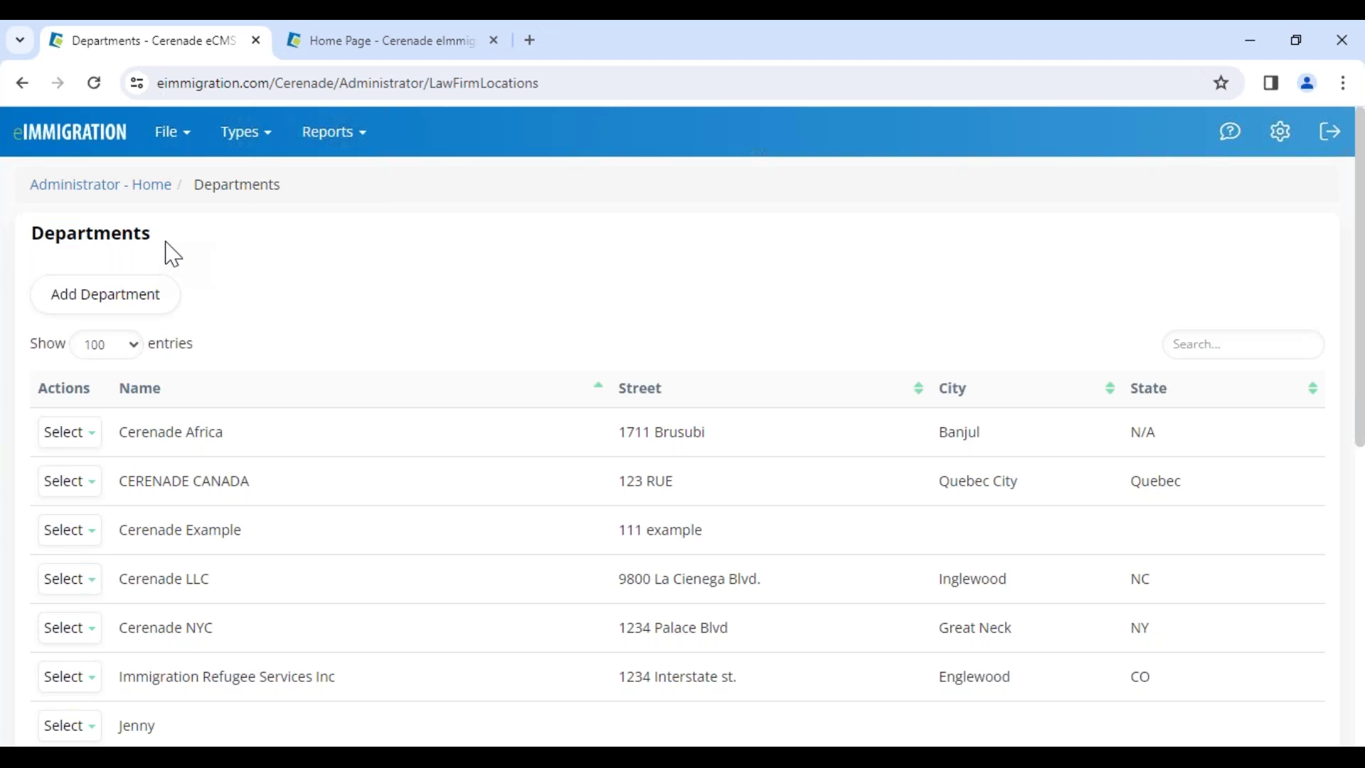
Step: Return to the Administrator home page, open Case Processes, and examine the listed process names such as TPS and DACA
{"action": "left_click", "coordinate": [108, 188]}
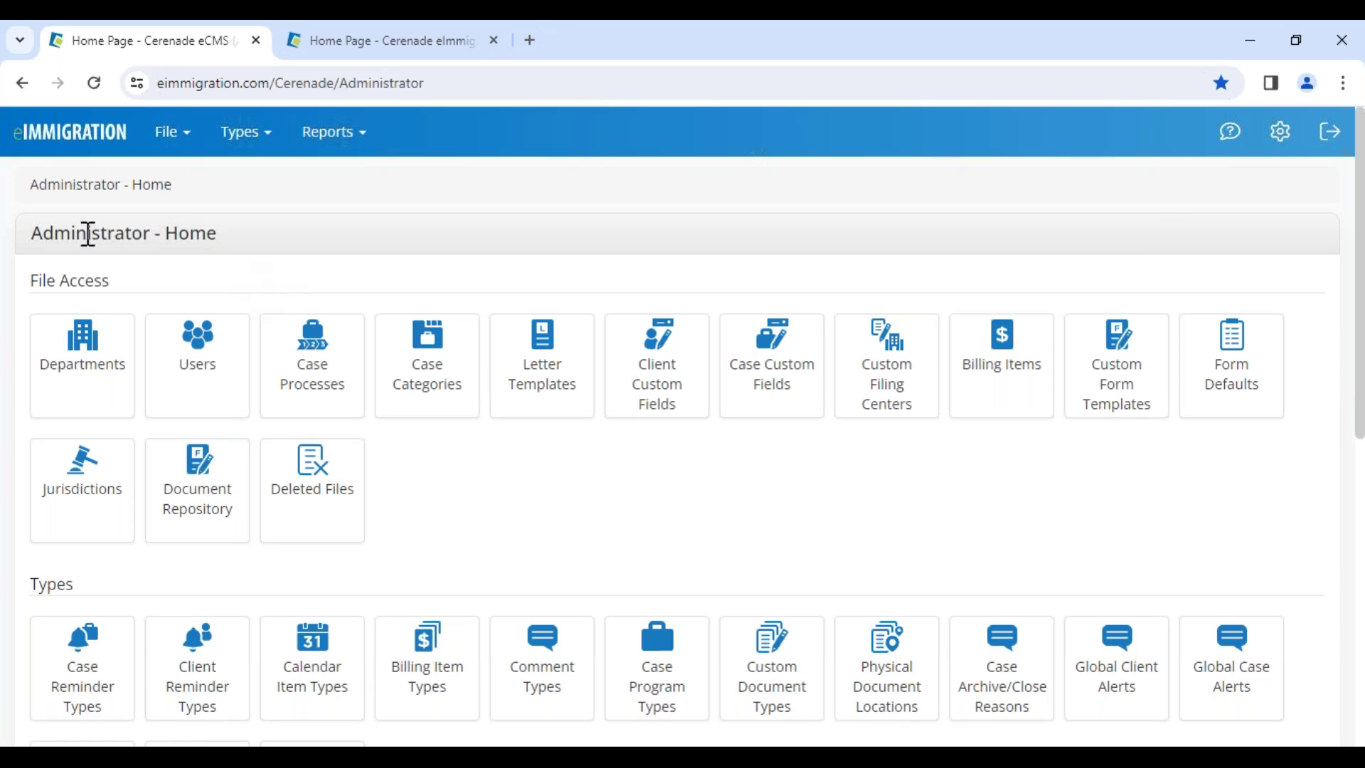
{"action": "left_click_drag", "start_coordinate": [24, 239], "coordinate": [225, 247]}
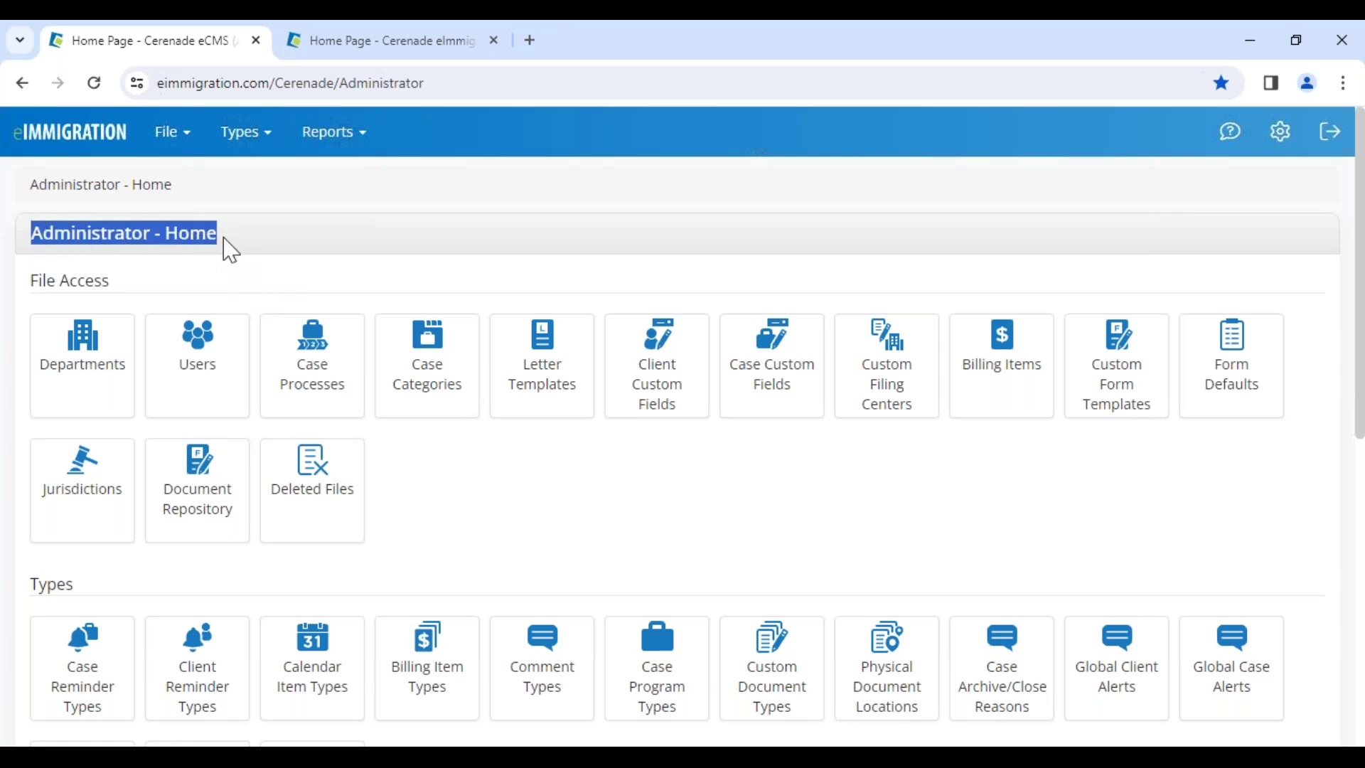
{"action": "left_click", "coordinate": [237, 276]}
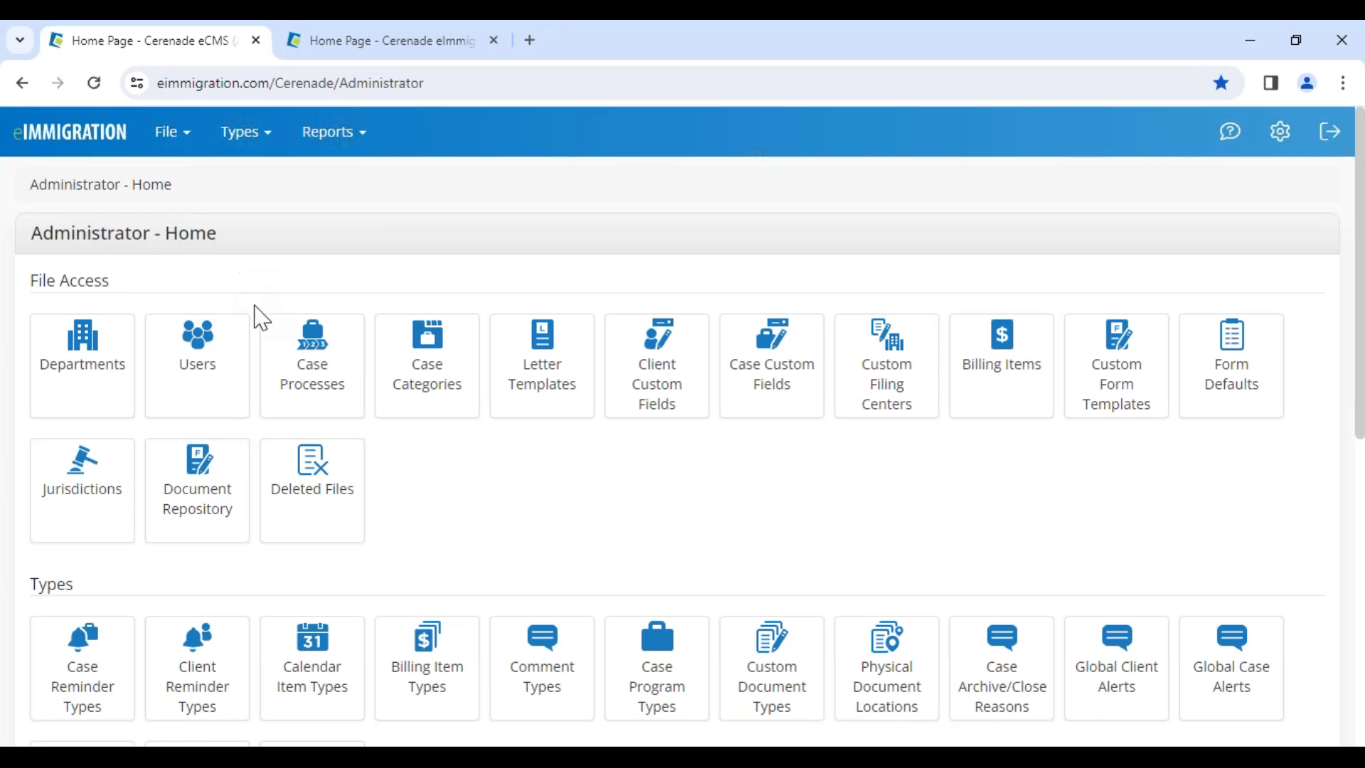
{"action": "left_click", "coordinate": [305, 400]}
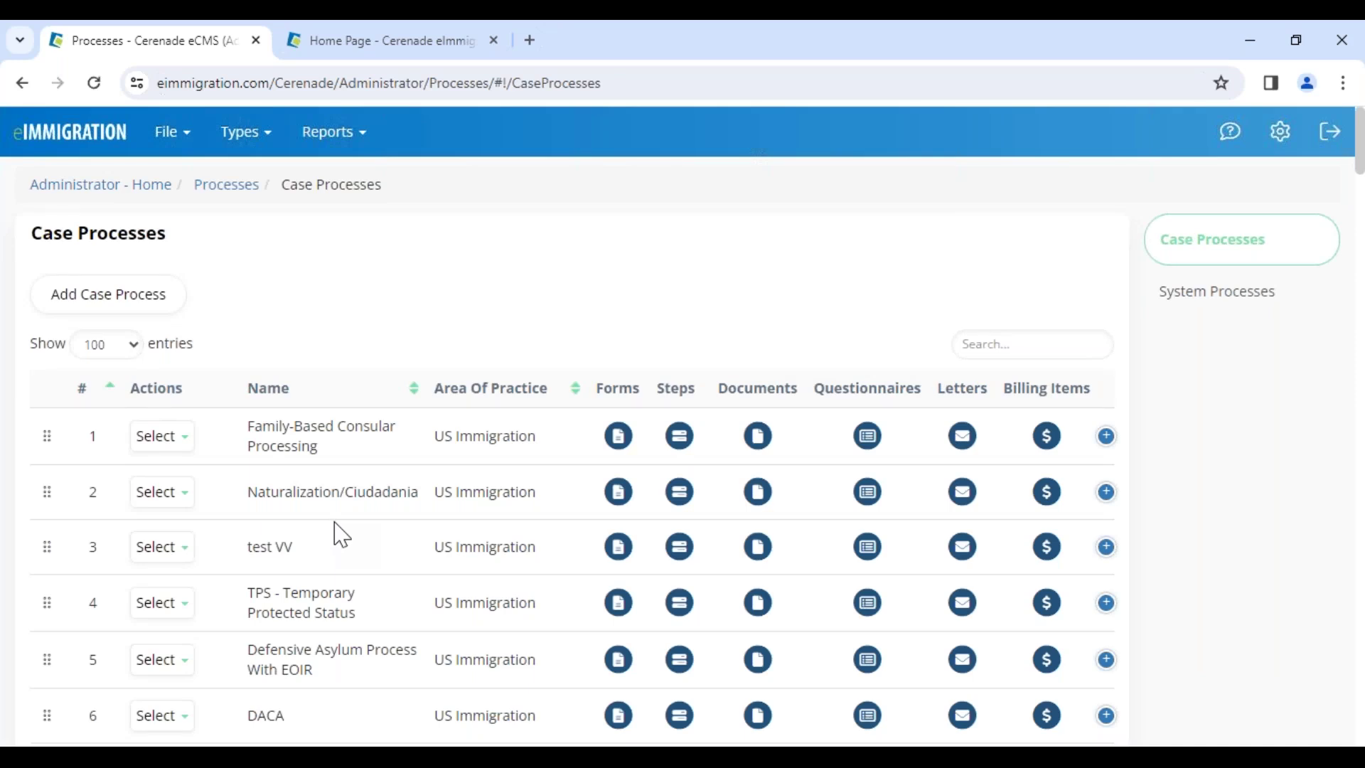
{"action": "double_click", "coordinate": [252, 597]}
{"action": "double_click", "coordinate": [265, 717]}
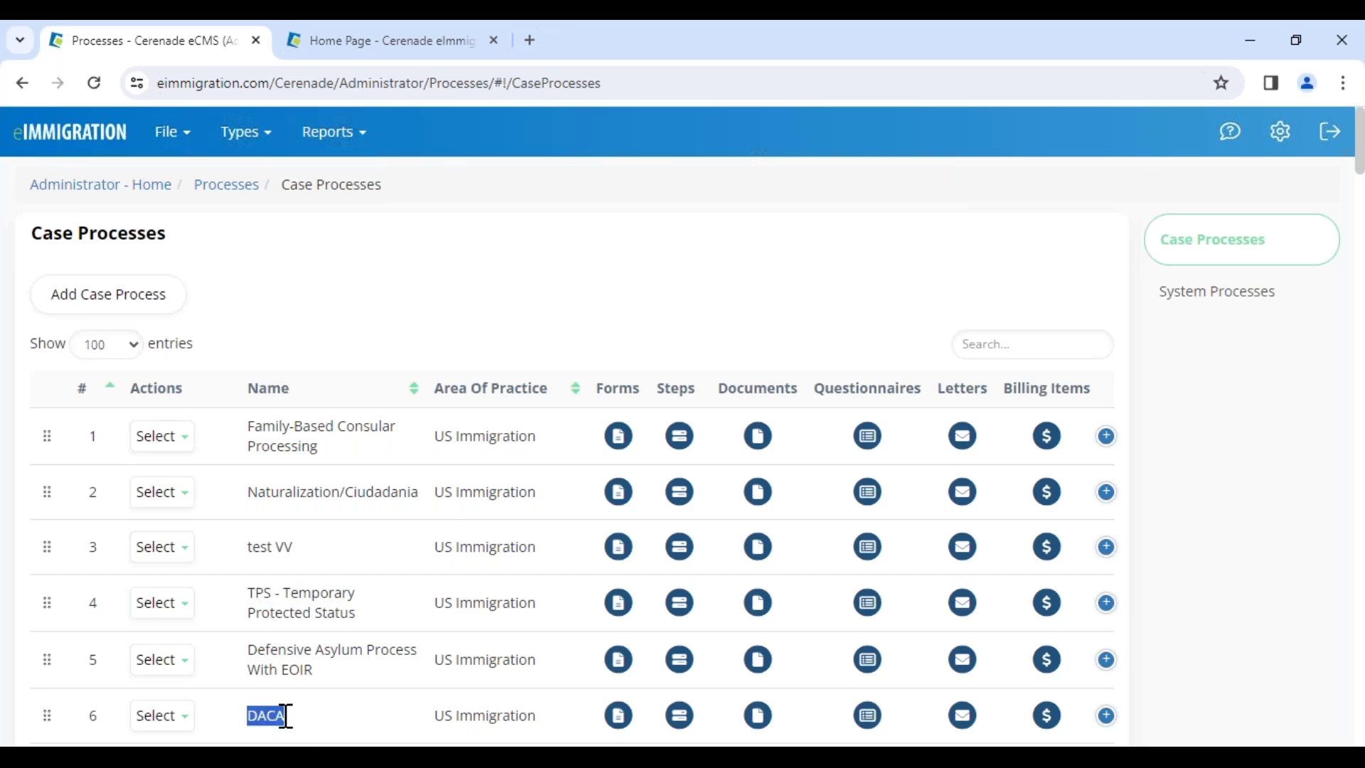
{"action": "left_click", "coordinate": [285, 313]}
{"action": "mouse_move", "coordinate": [380, 55]}
Step: Go back to the Administrator home page and start adding a new case worker under Users
{"action": "left_click", "coordinate": [128, 186]}
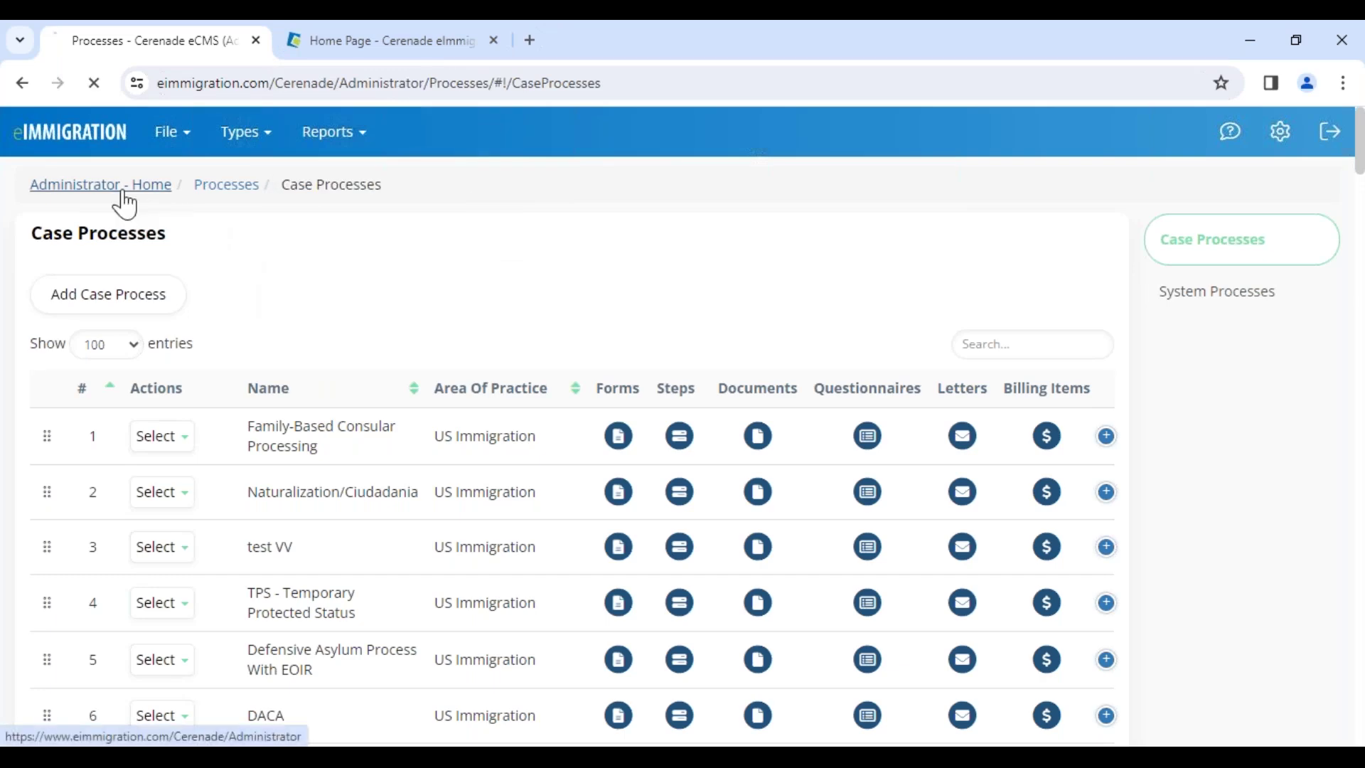
{"action": "left_click_drag", "start_coordinate": [31, 235], "coordinate": [234, 267]}
{"action": "left_click", "coordinate": [240, 291]}
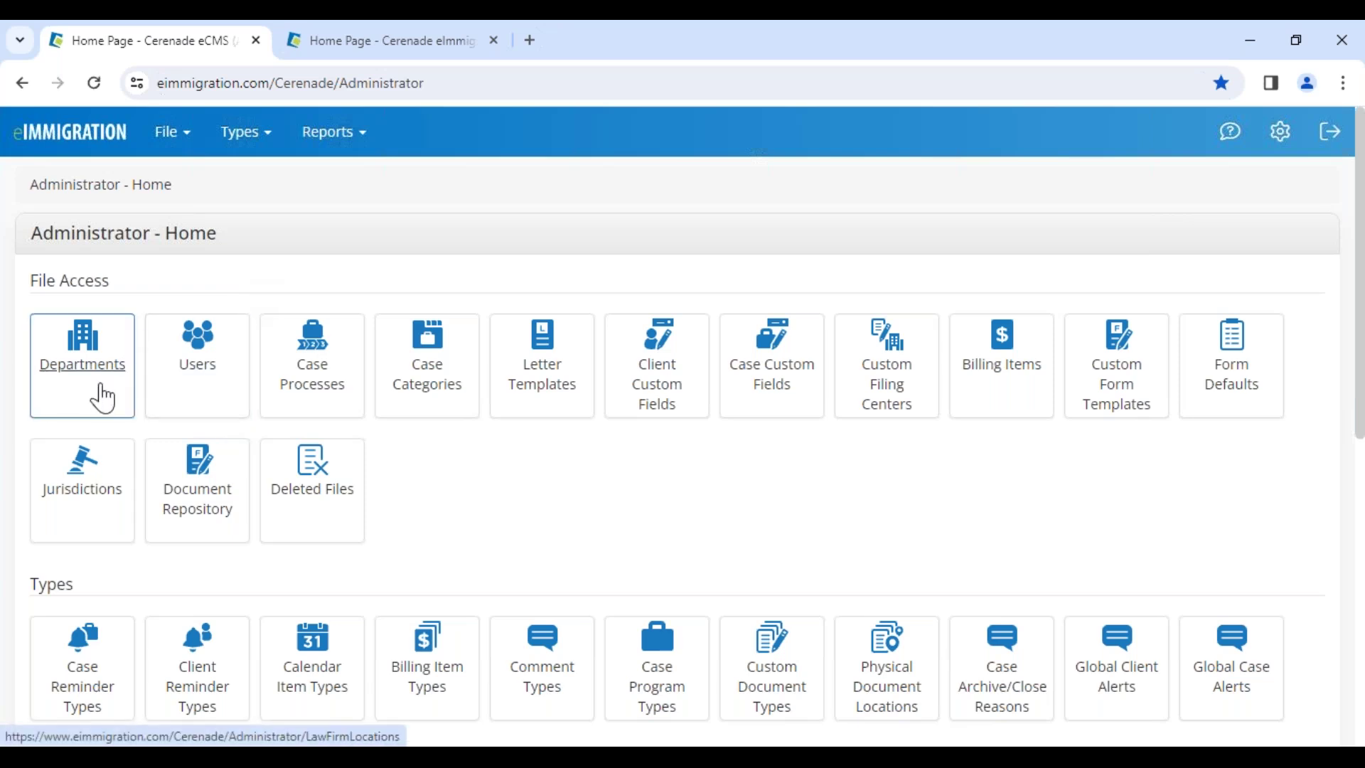
{"action": "left_click", "coordinate": [193, 376]}
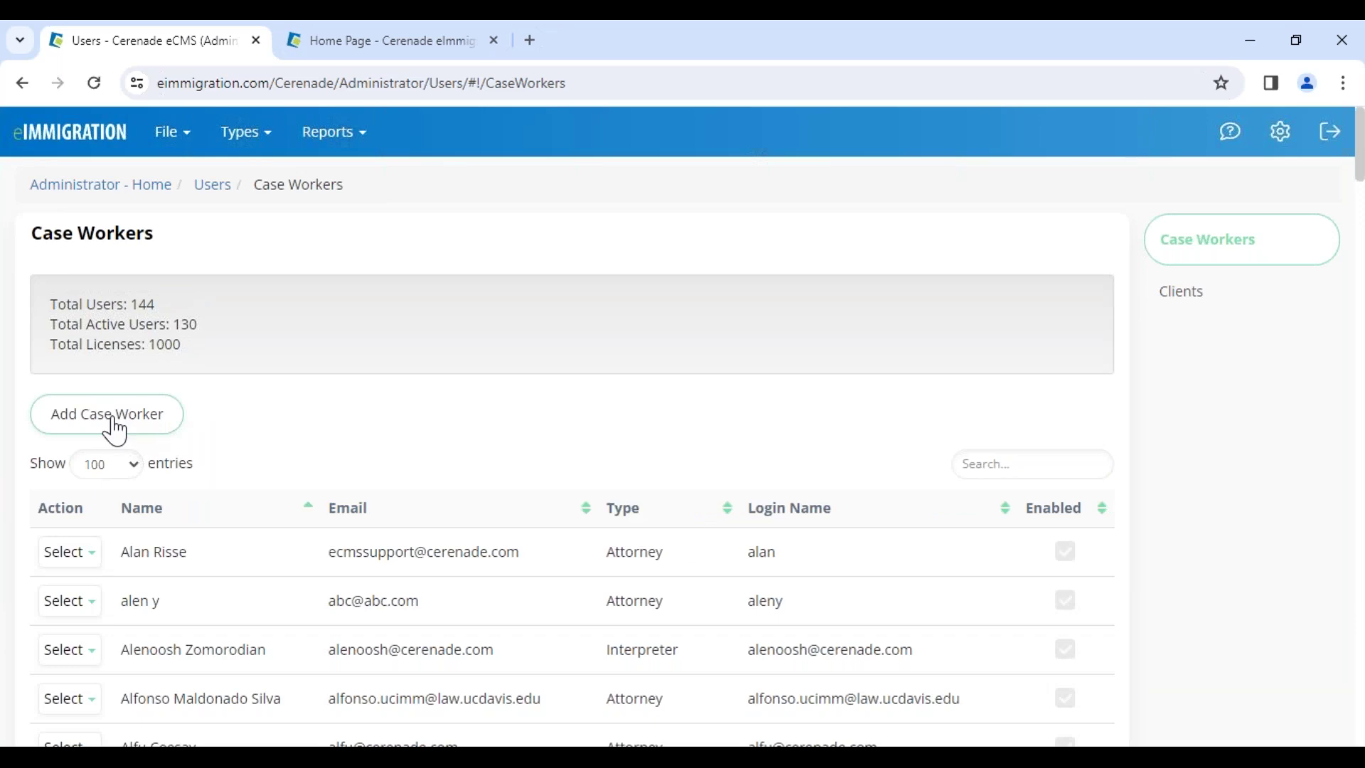
{"action": "left_click", "coordinate": [113, 426]}
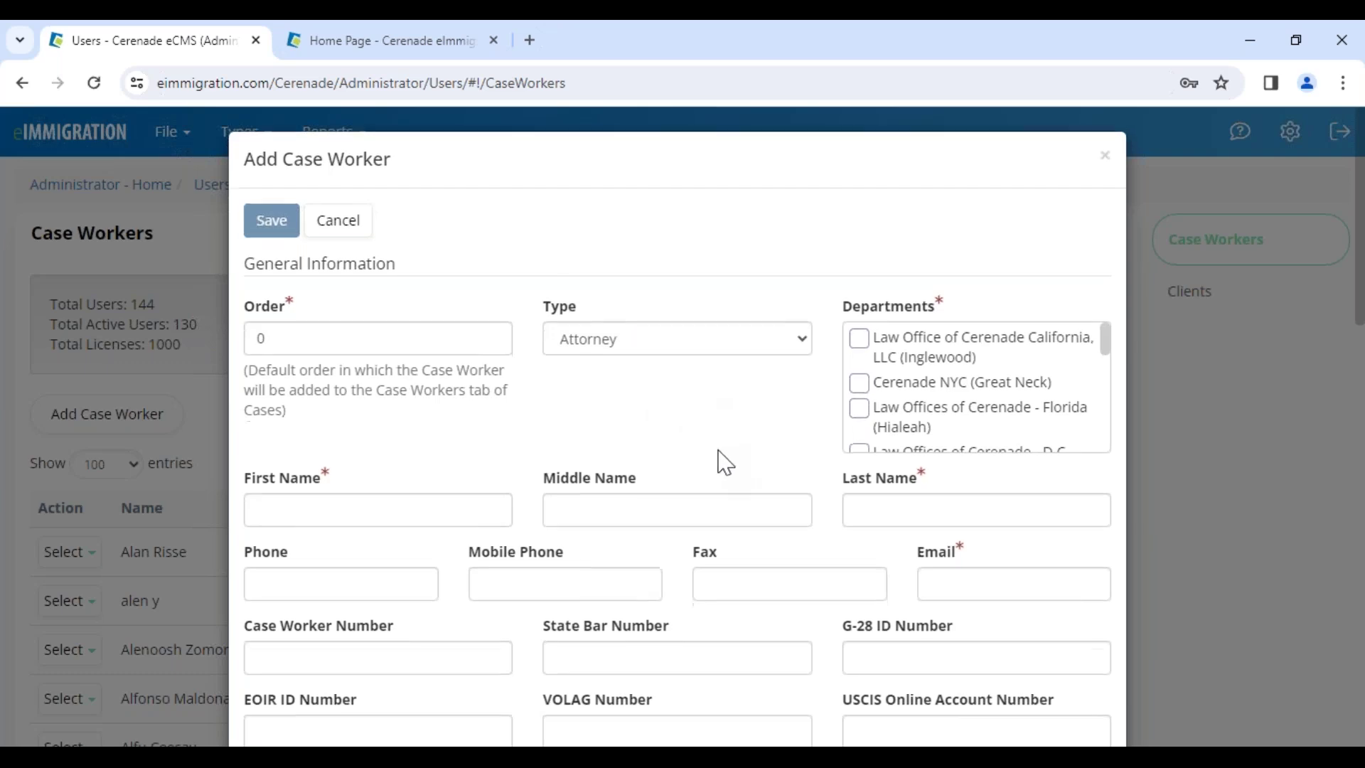
Step: Enable Automatically Assign to Cases and Automatically Transfer to Case Forms for the new case worker
{"action": "scroll", "coordinate": [722, 463], "scroll_direction": "down", "scroll_amount": 10}
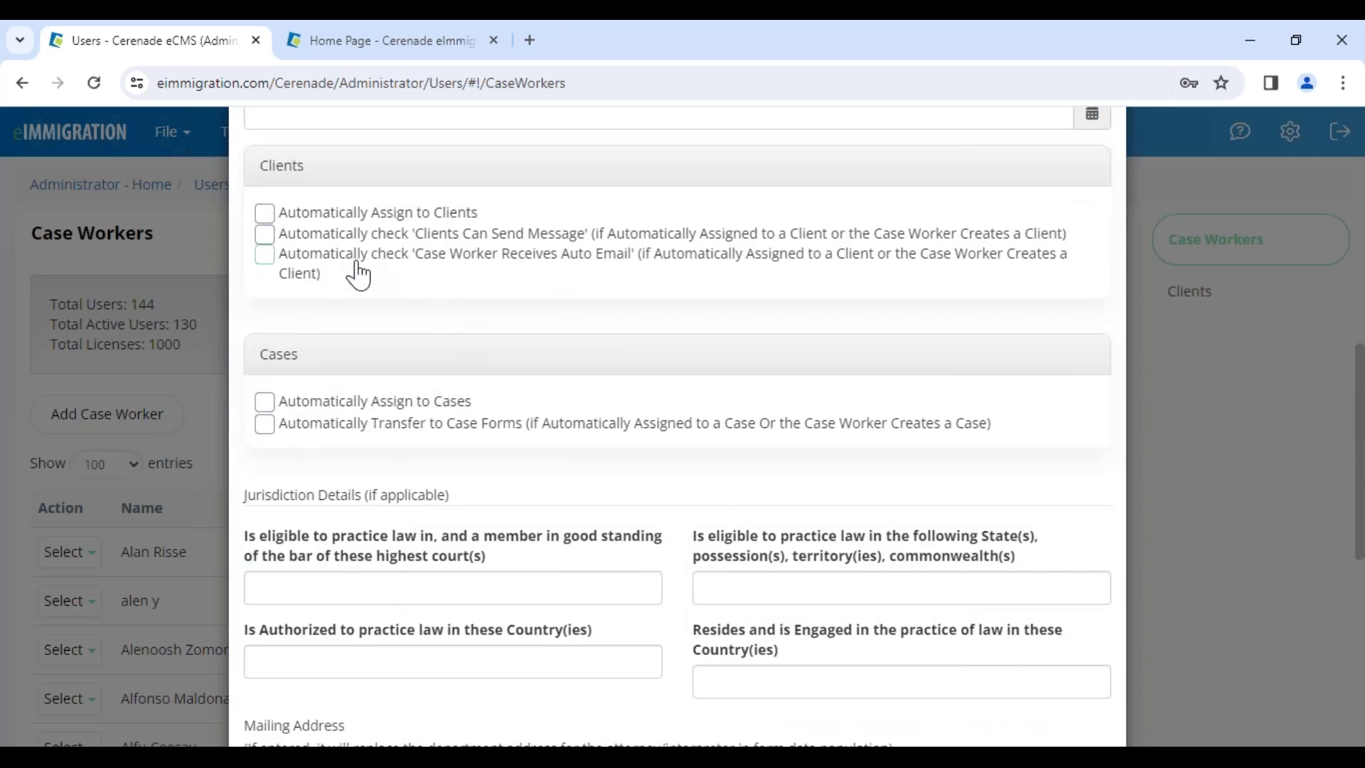
{"action": "left_click", "coordinate": [388, 428]}
{"action": "left_click", "coordinate": [403, 404]}
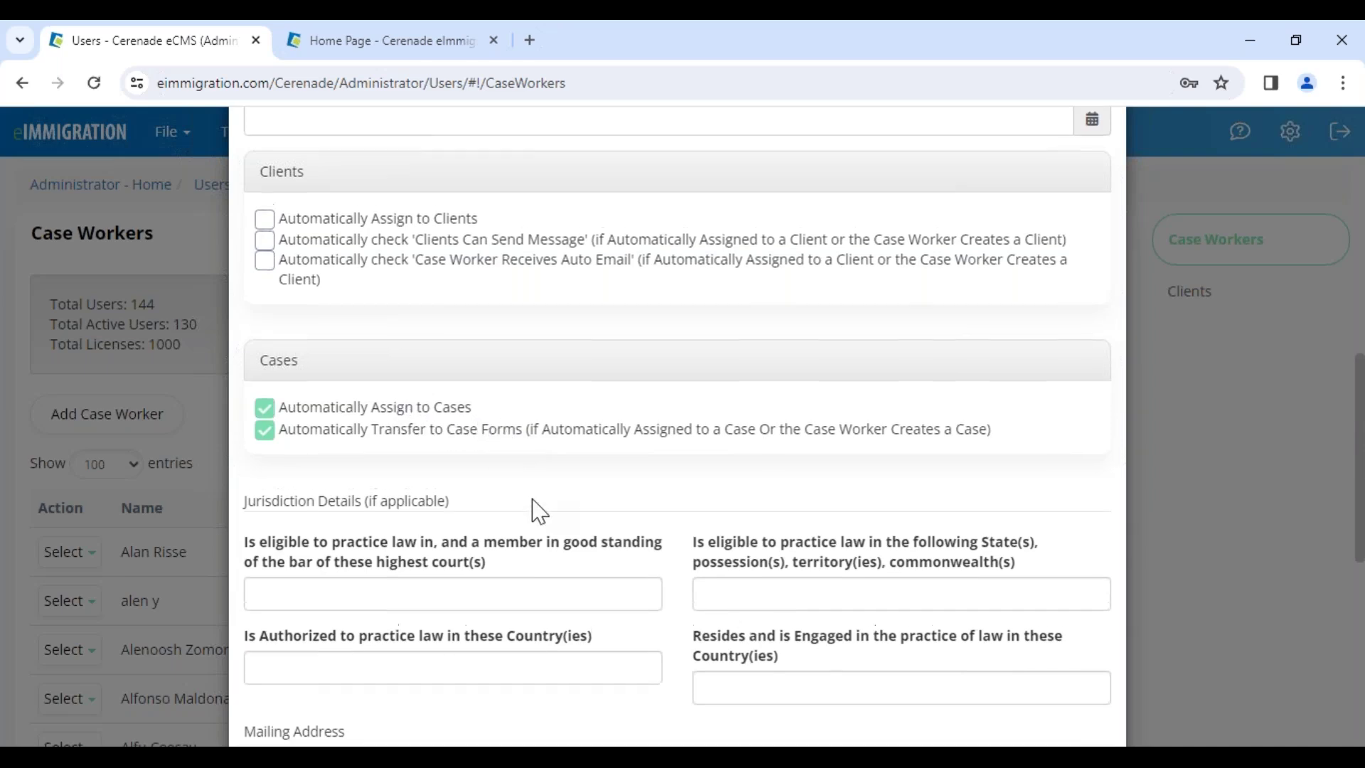
Step: Examine the Add Case Worker form's required fields, ID numbers, mailing address, login account section and case assignment options
{"action": "scroll", "coordinate": [533, 509], "scroll_direction": "up", "scroll_amount": 8}
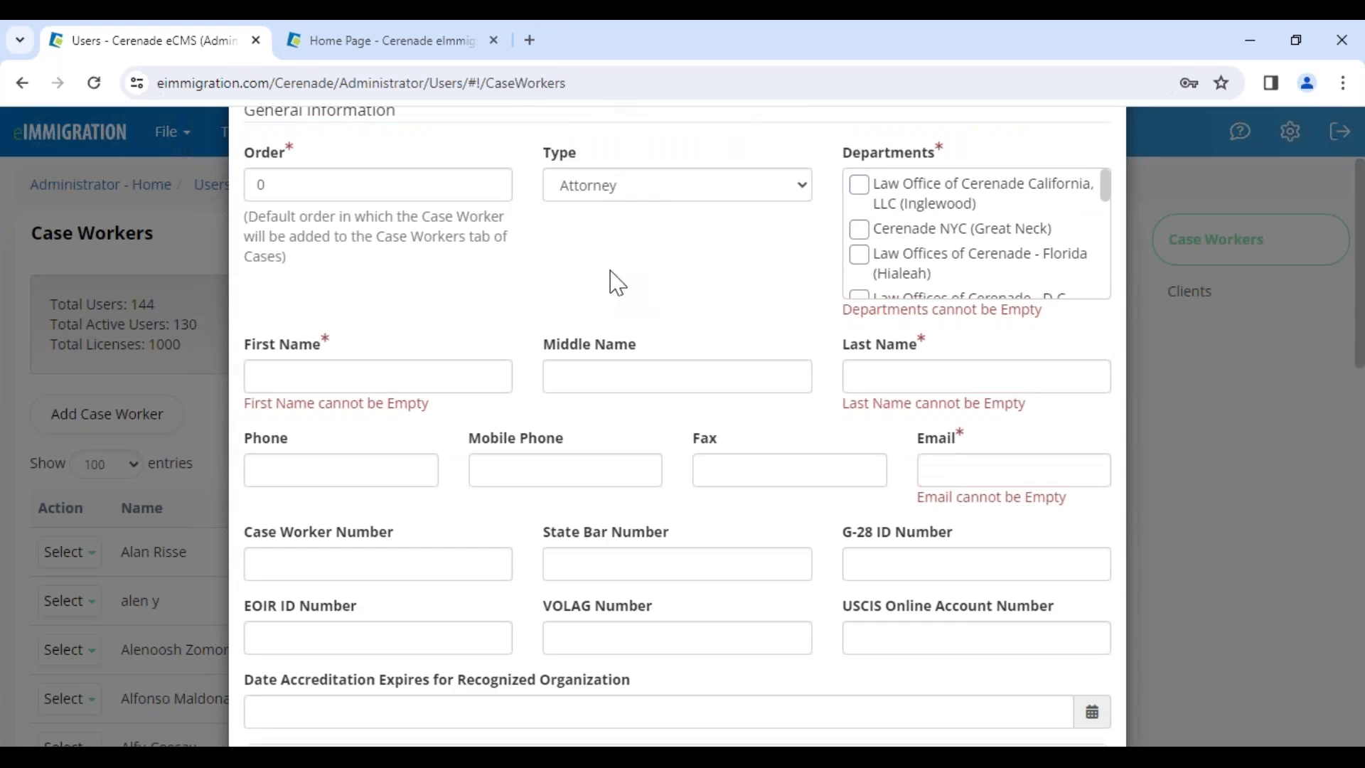
{"action": "scroll", "coordinate": [590, 448], "scroll_direction": "down", "scroll_amount": 12}
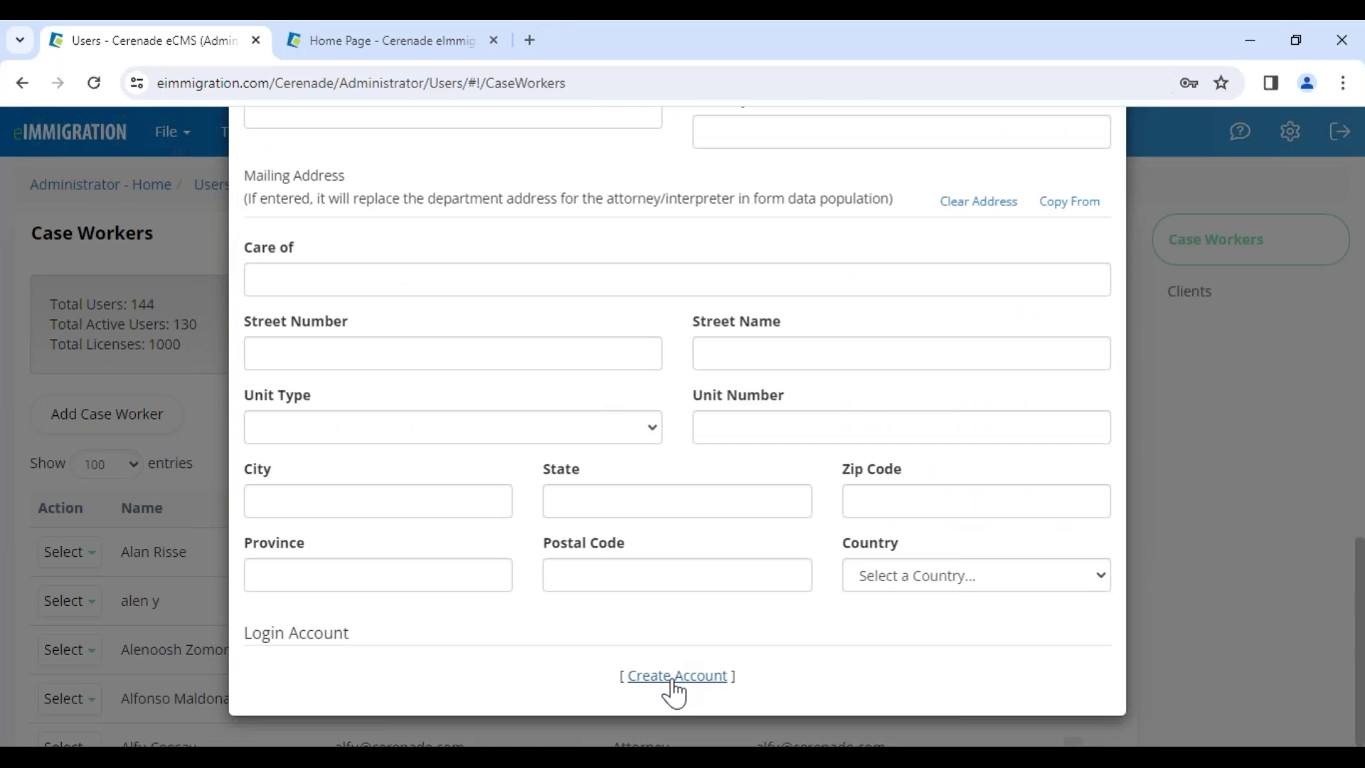
{"action": "scroll", "coordinate": [446, 328], "scroll_direction": "up", "scroll_amount": 6}
{"action": "scroll", "coordinate": [447, 329], "scroll_direction": "up", "scroll_amount": 10}
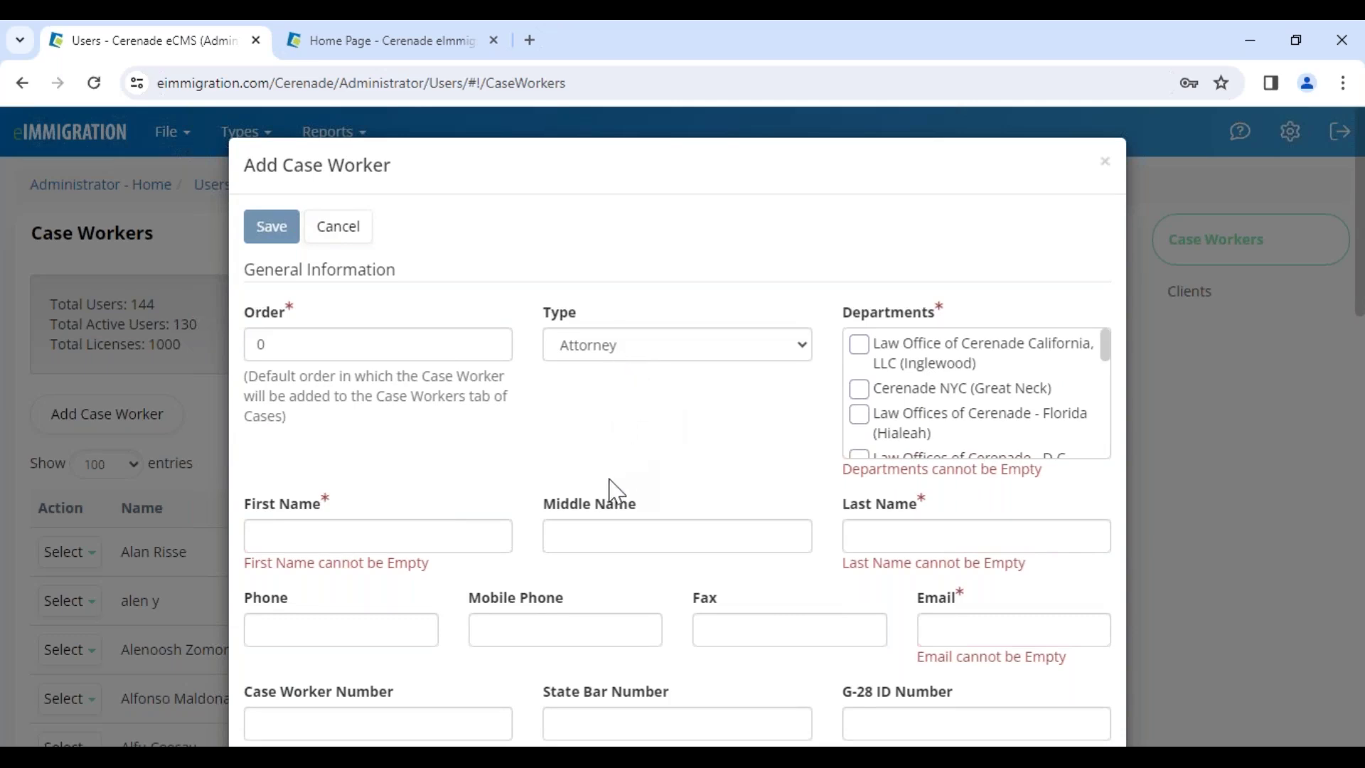
{"action": "scroll", "coordinate": [602, 509], "scroll_direction": "down", "scroll_amount": 1}
{"action": "scroll", "coordinate": [603, 508], "scroll_direction": "down", "scroll_amount": 3}
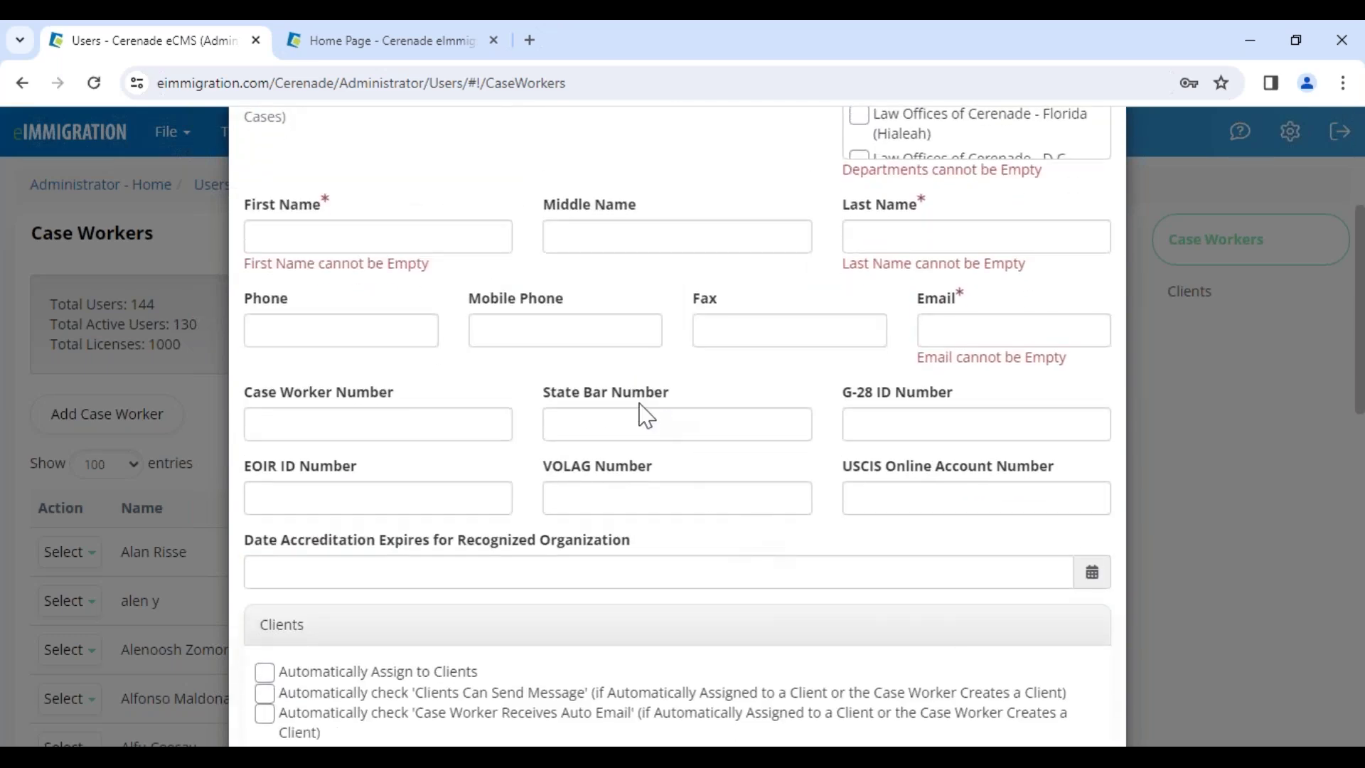
{"action": "scroll", "coordinate": [674, 552], "scroll_direction": "down", "scroll_amount": 5}
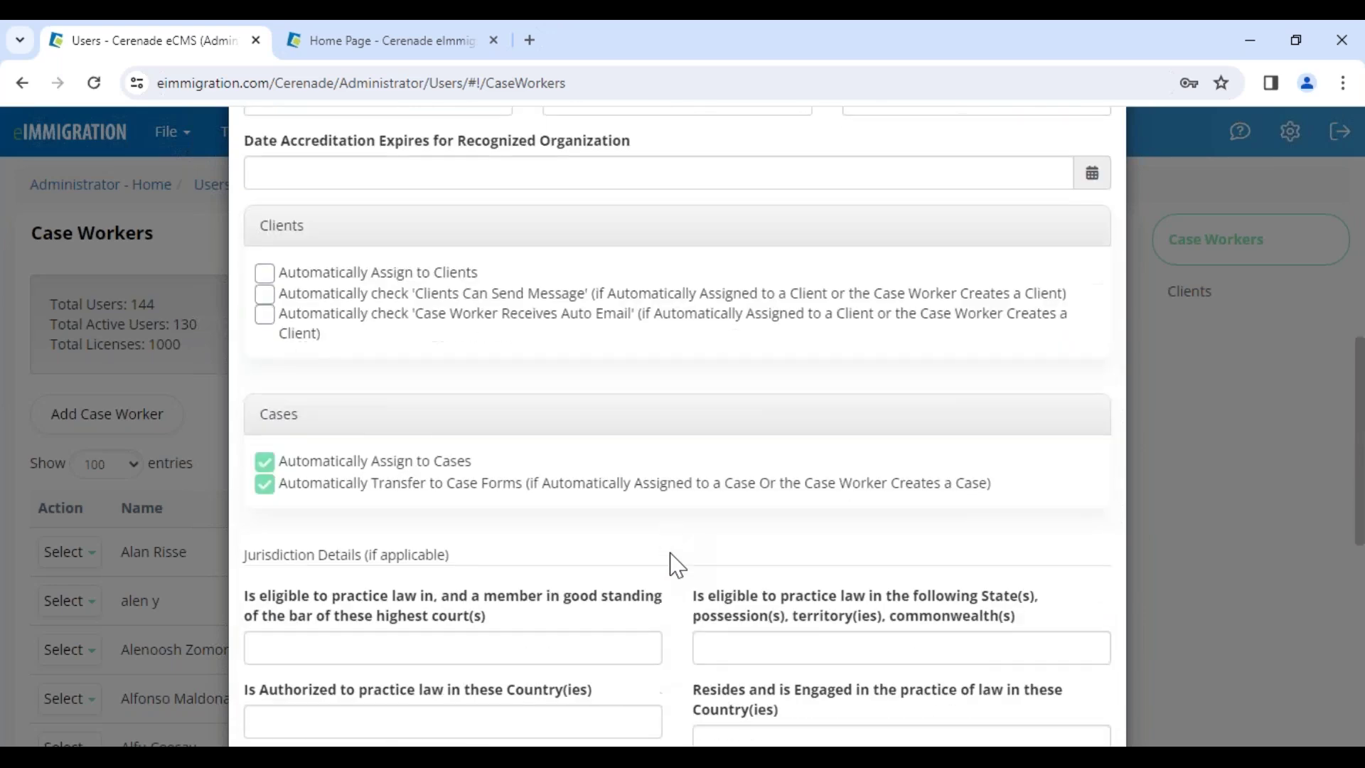
{"action": "left_click_drag", "start_coordinate": [401, 486], "coordinate": [538, 496]}
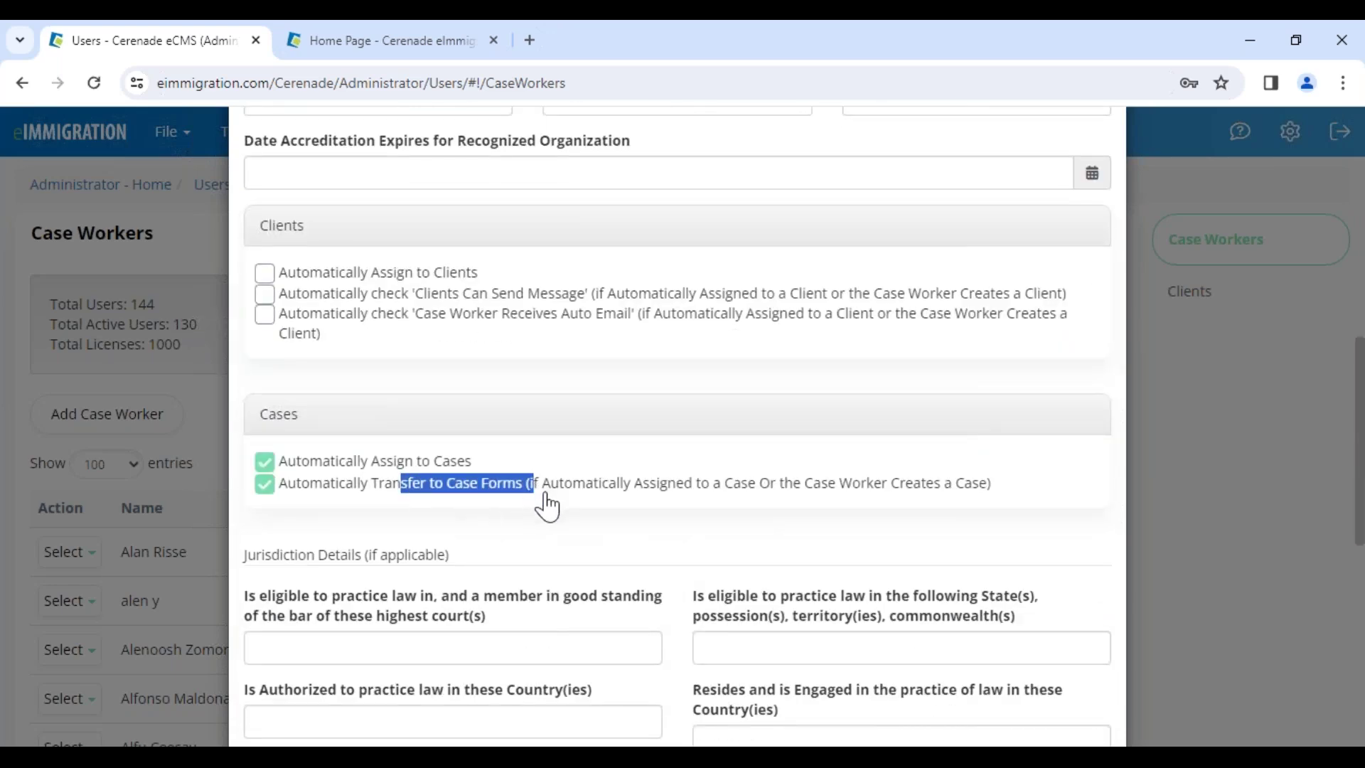
{"action": "scroll", "coordinate": [576, 508], "scroll_direction": "up", "scroll_amount": 4}
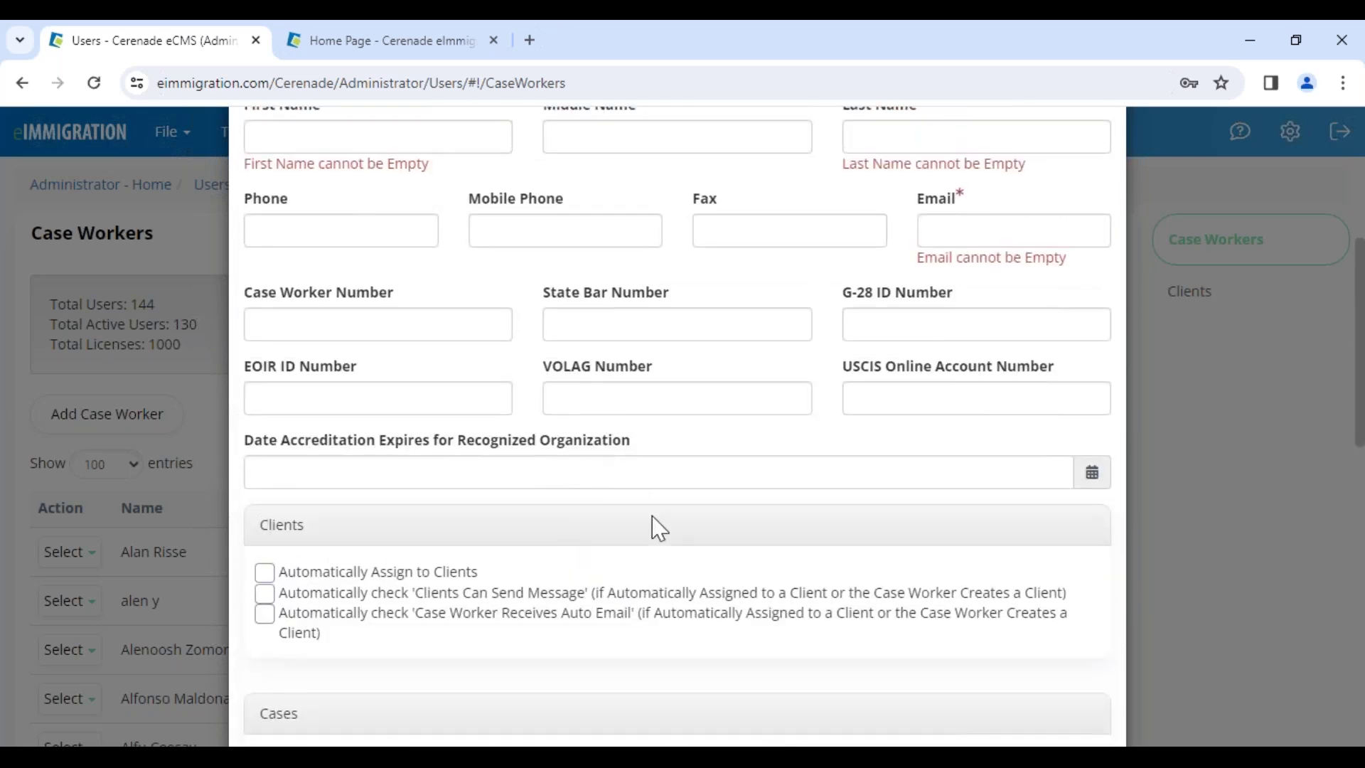
Step: Set the new case worker's type to Paralegal
{"action": "scroll", "coordinate": [652, 526], "scroll_direction": "up", "scroll_amount": 5}
{"action": "left_click_drag", "start_coordinate": [470, 601], "coordinate": [561, 612]}
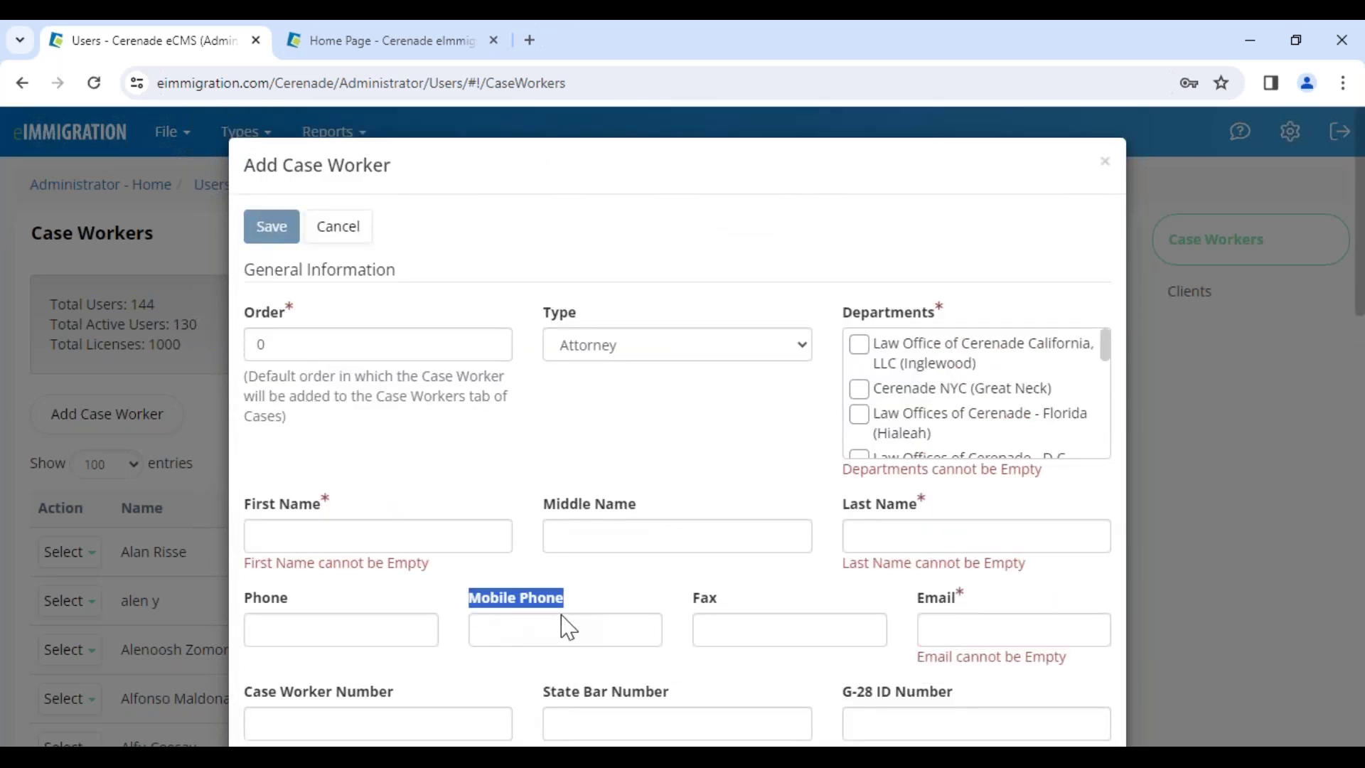
{"action": "left_click", "coordinate": [502, 446]}
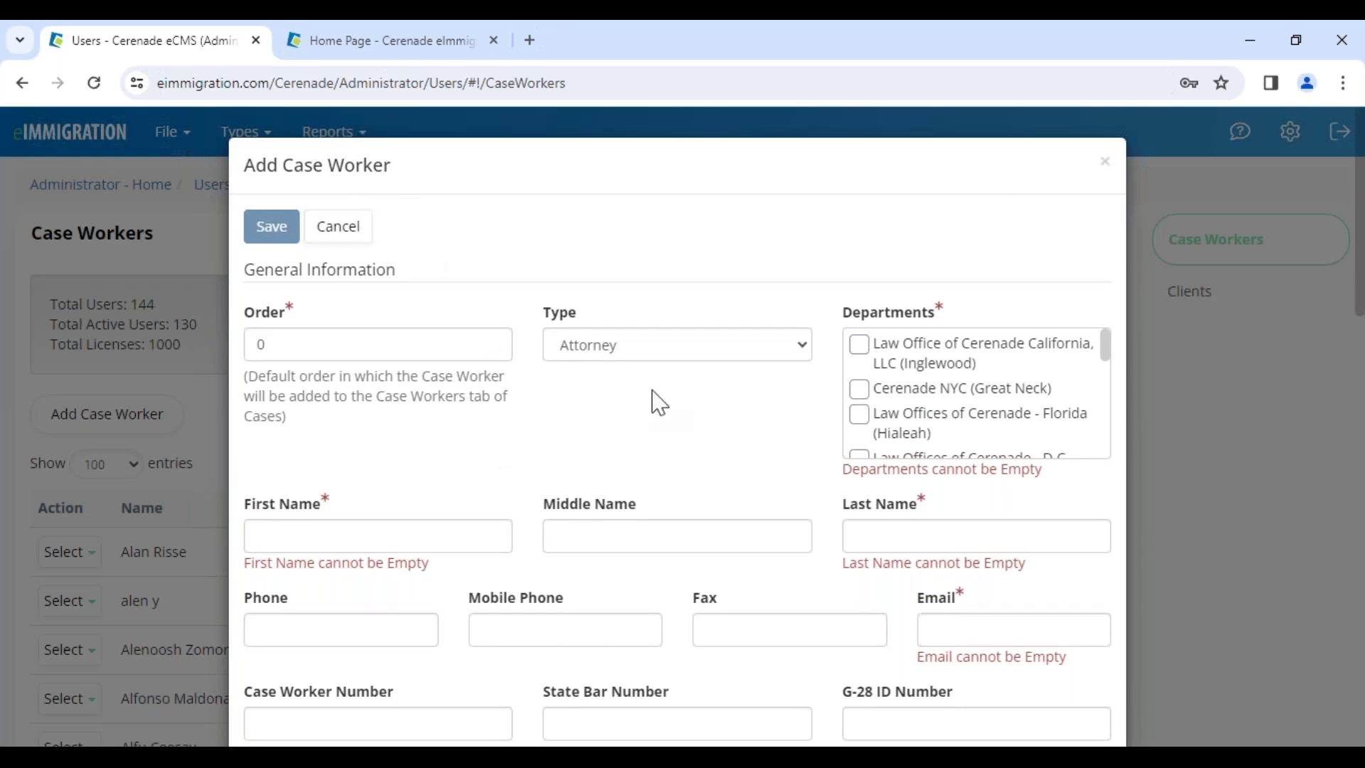
{"action": "left_click", "coordinate": [629, 347]}
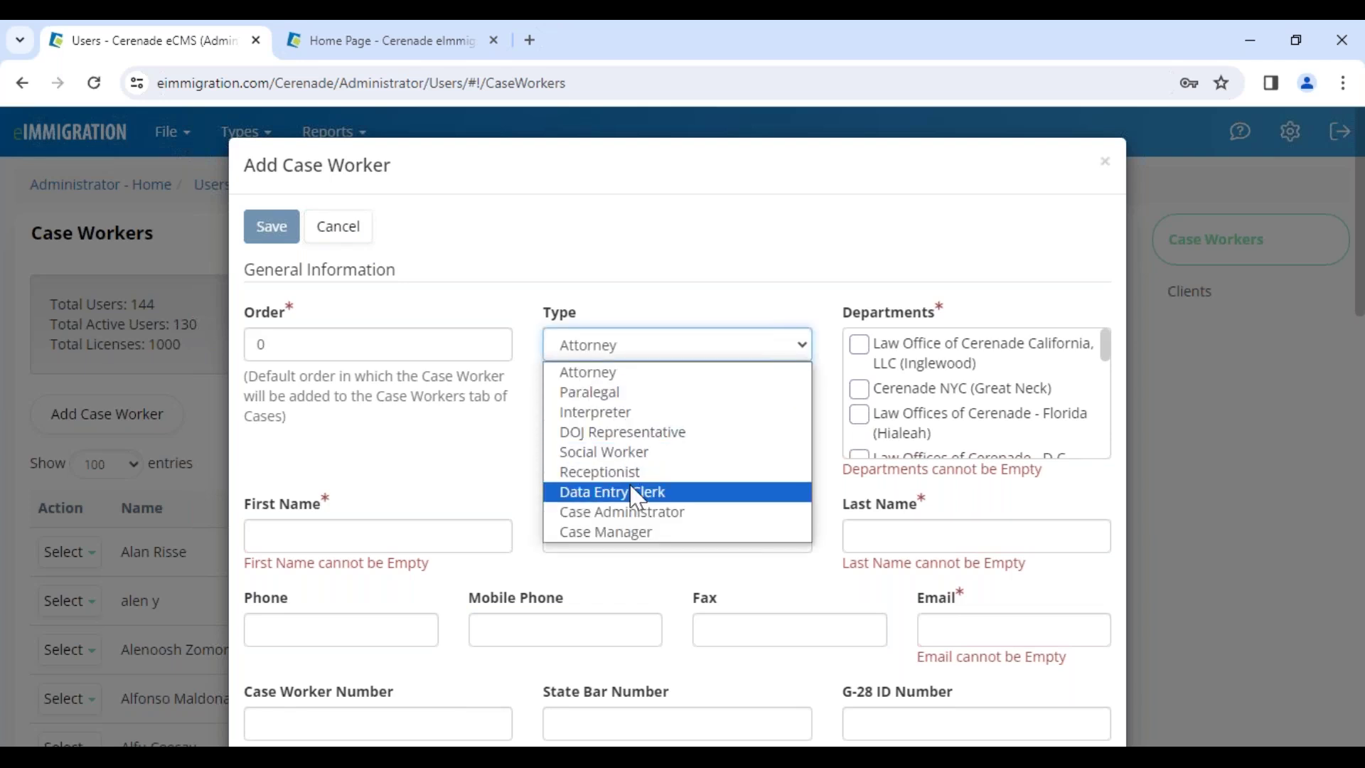
{"action": "left_click", "coordinate": [620, 395]}
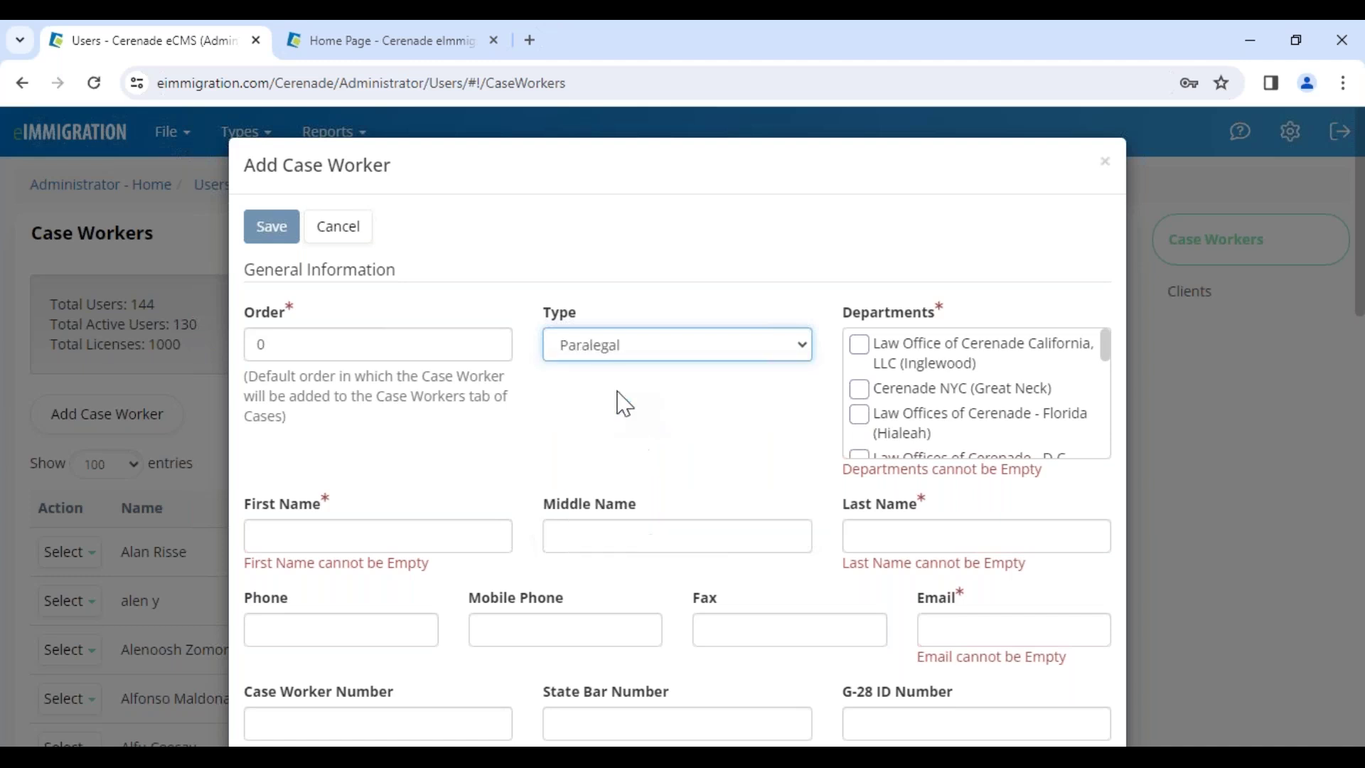
{"action": "left_click", "coordinate": [726, 384]}
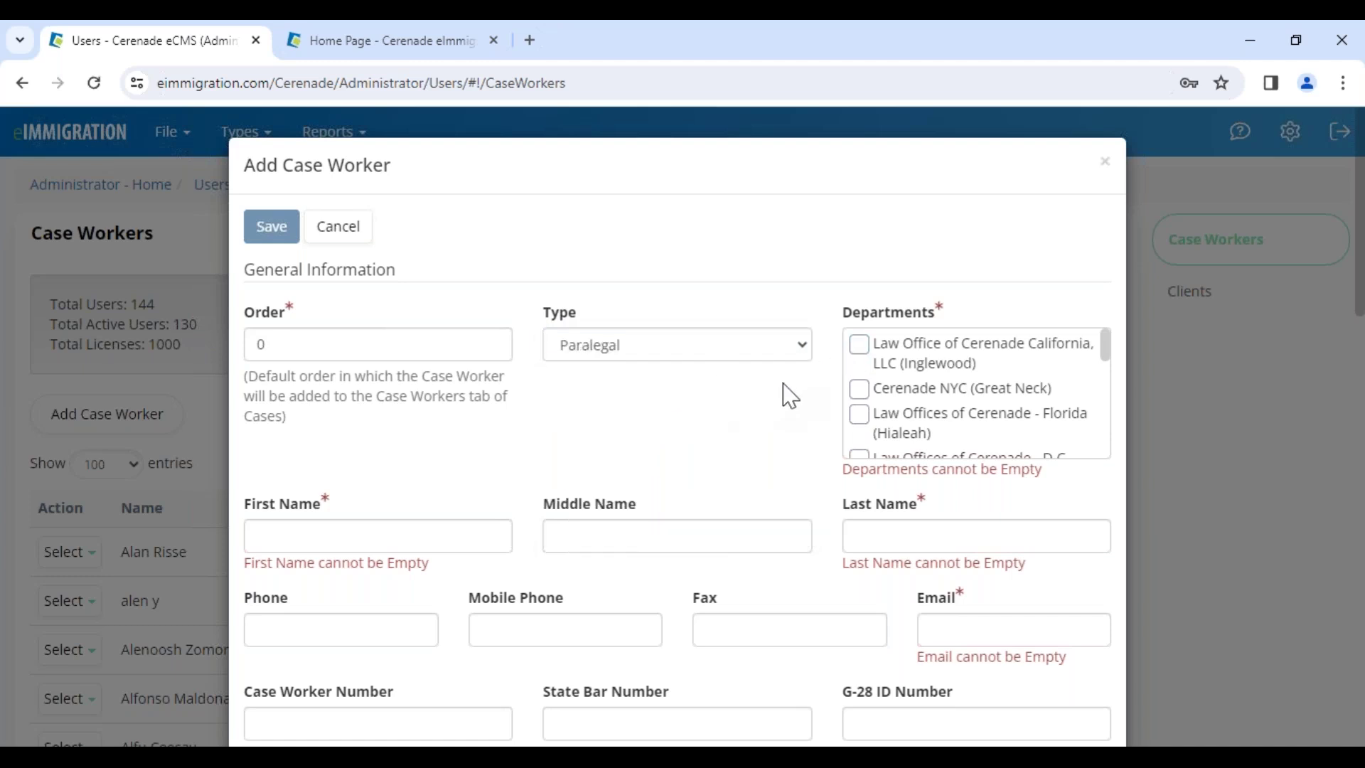
Step: Assign the case worker to the Law Office of Cerenade California, Cerenade NYC and Law Offices of Cerenade - Florida departments
{"action": "left_click", "coordinate": [859, 344]}
{"action": "left_click", "coordinate": [859, 389]}
{"action": "left_click", "coordinate": [860, 413]}
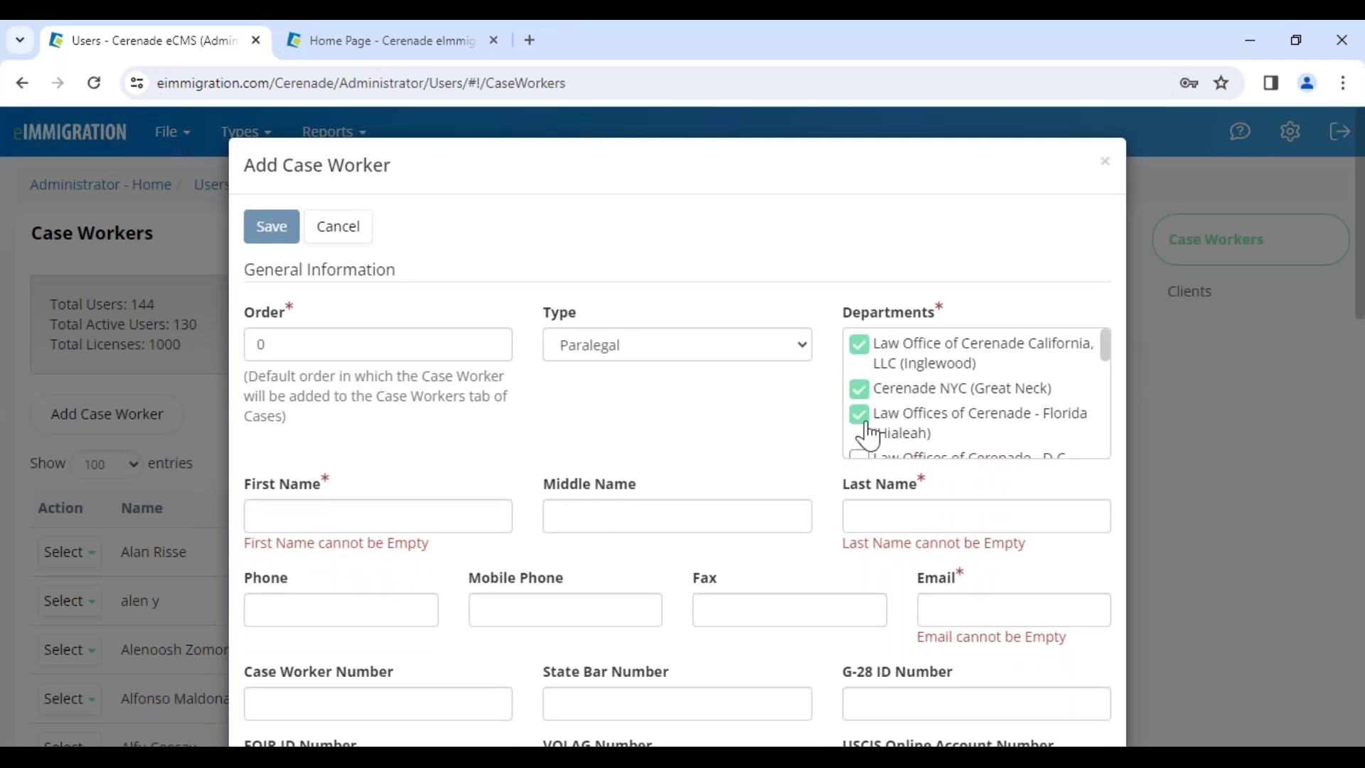
Step: Disable both automatic Cases options for the case worker and enable Automatically Assign to Clients with its message and auto-email options
{"action": "scroll", "coordinate": [962, 437], "scroll_direction": "down", "scroll_amount": 5}
{"action": "scroll", "coordinate": [963, 436], "scroll_direction": "up", "scroll_amount": 5}
{"action": "scroll", "coordinate": [755, 449], "scroll_direction": "down", "scroll_amount": 8}
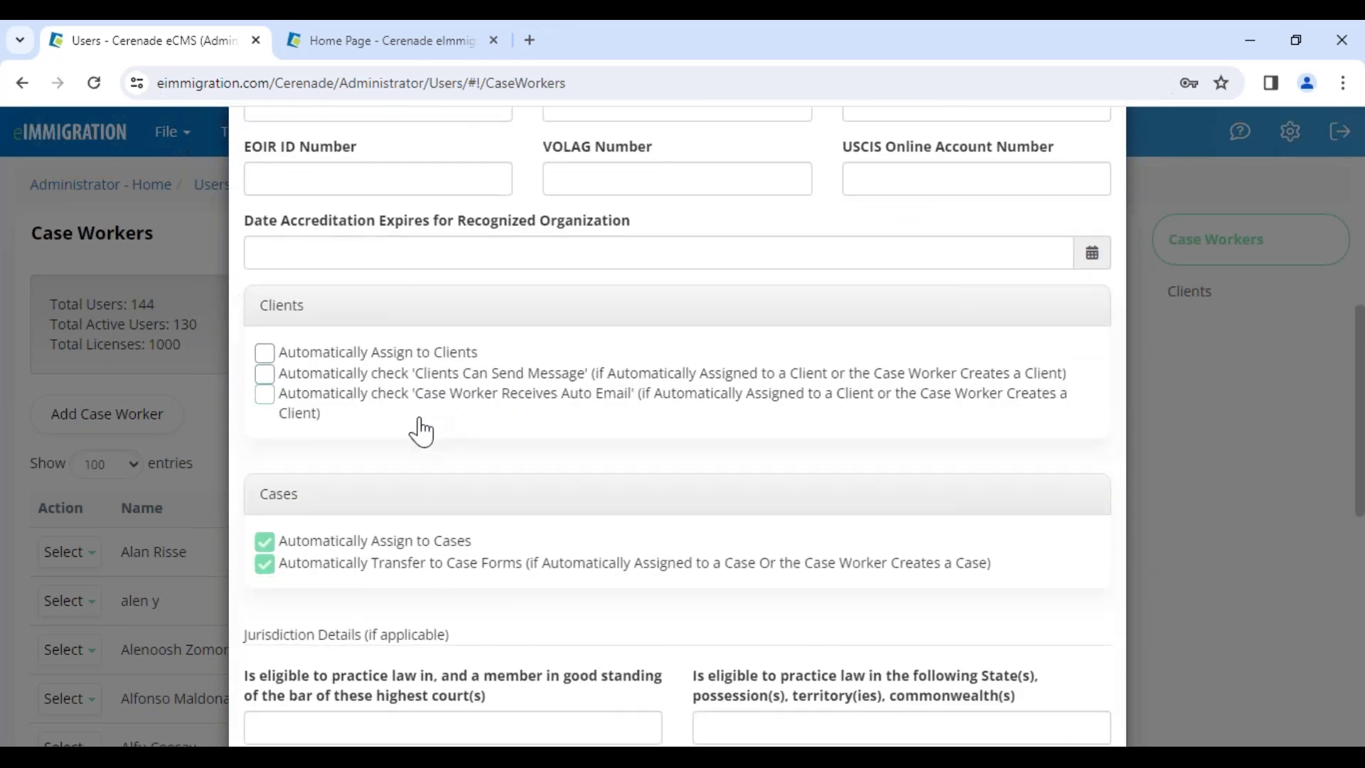
{"action": "left_click", "coordinate": [400, 544]}
{"action": "left_click", "coordinate": [419, 566]}
{"action": "left_click", "coordinate": [437, 355]}
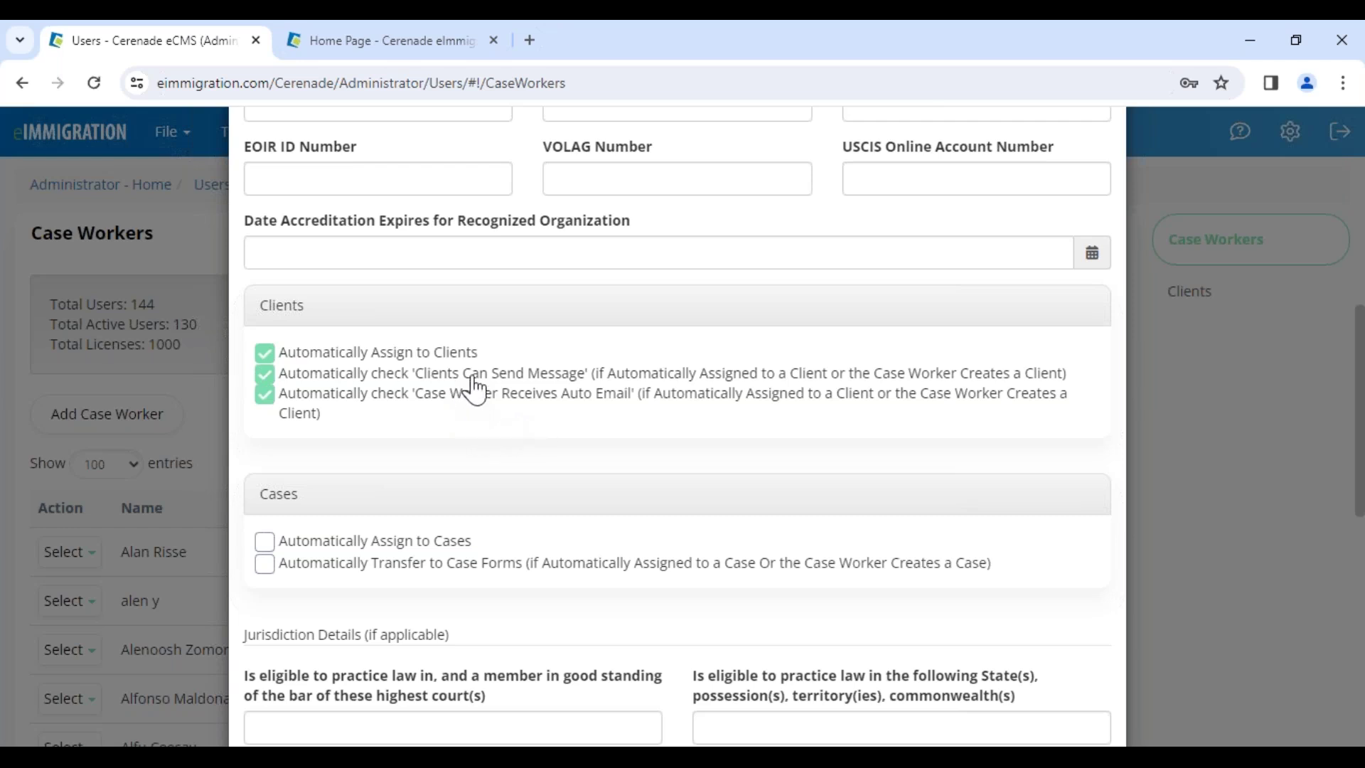
Step: Start creating a login account for the new case worker, leaving the login name and password empty
{"action": "scroll", "coordinate": [488, 463], "scroll_direction": "down", "scroll_amount": 5}
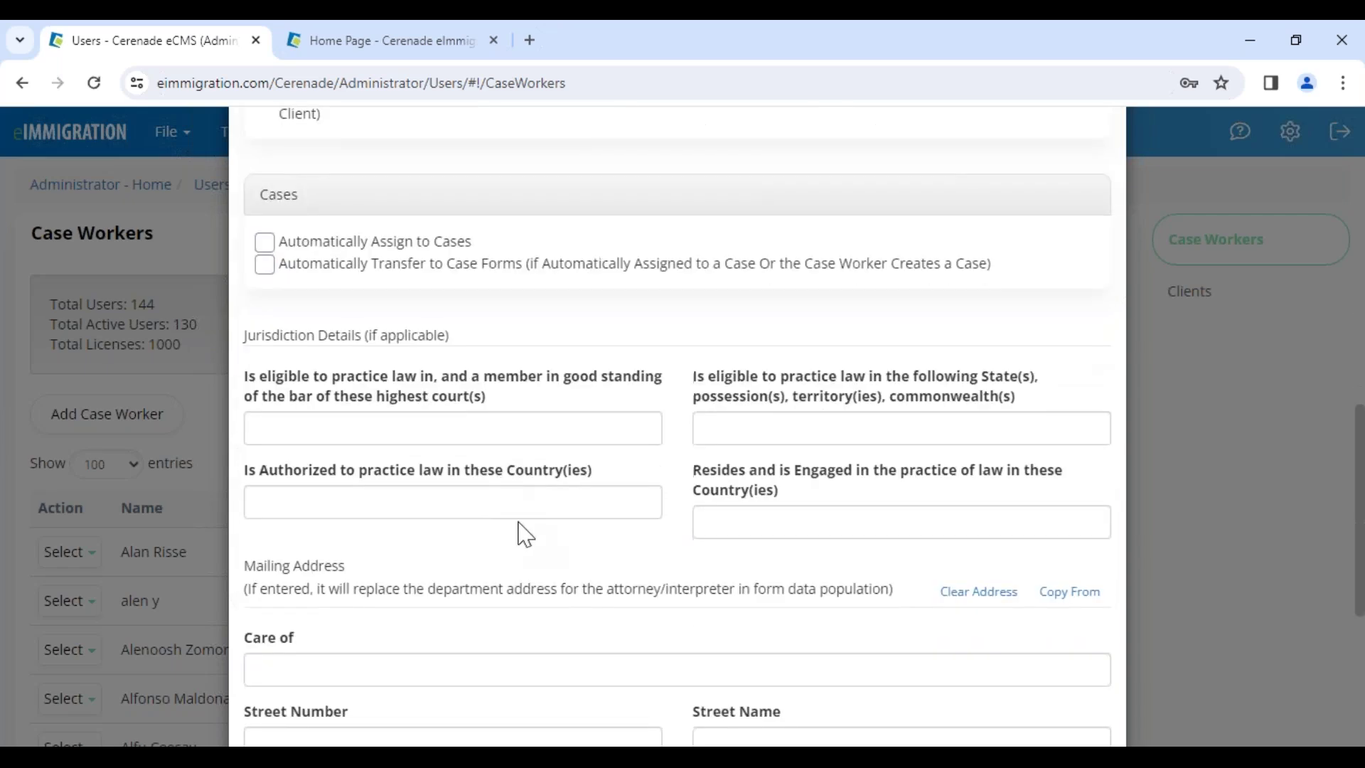
{"action": "scroll", "coordinate": [523, 534], "scroll_direction": "down", "scroll_amount": 3}
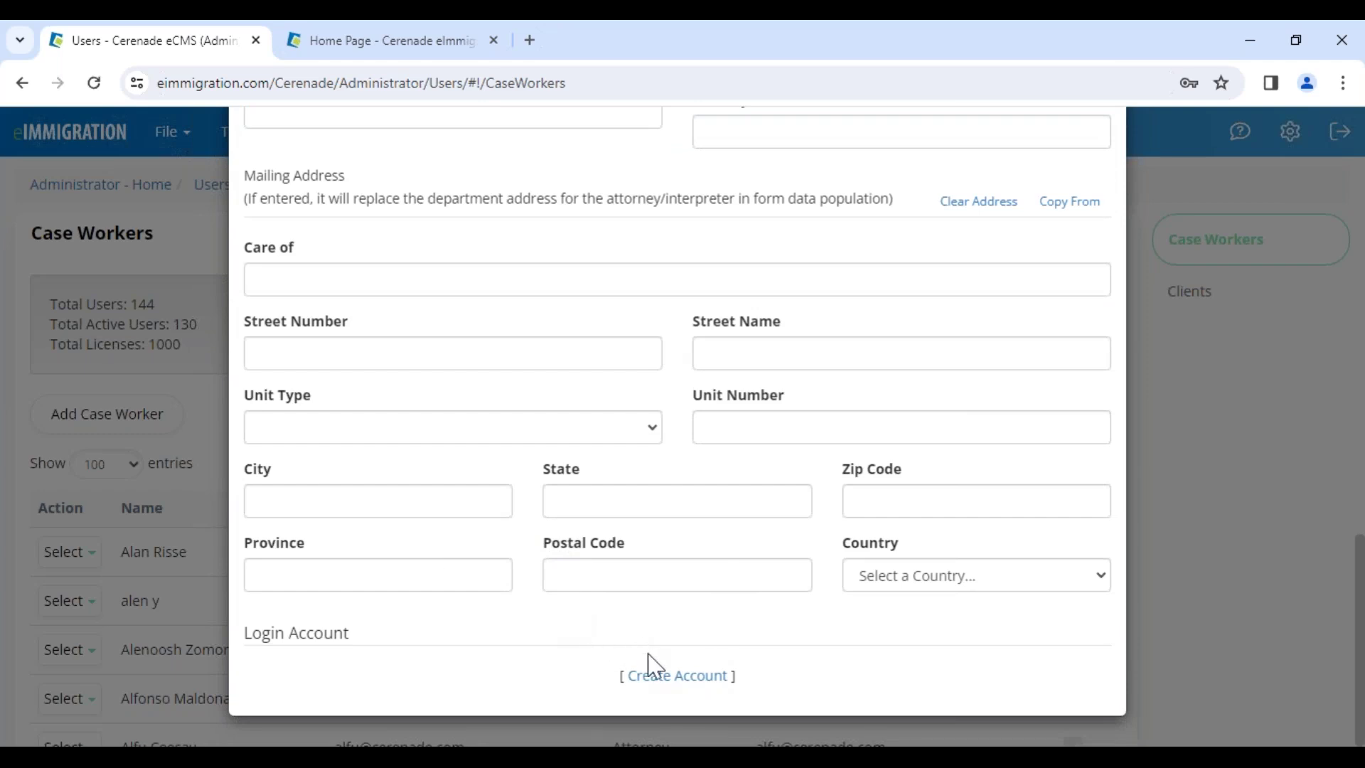
{"action": "left_click", "coordinate": [672, 675]}
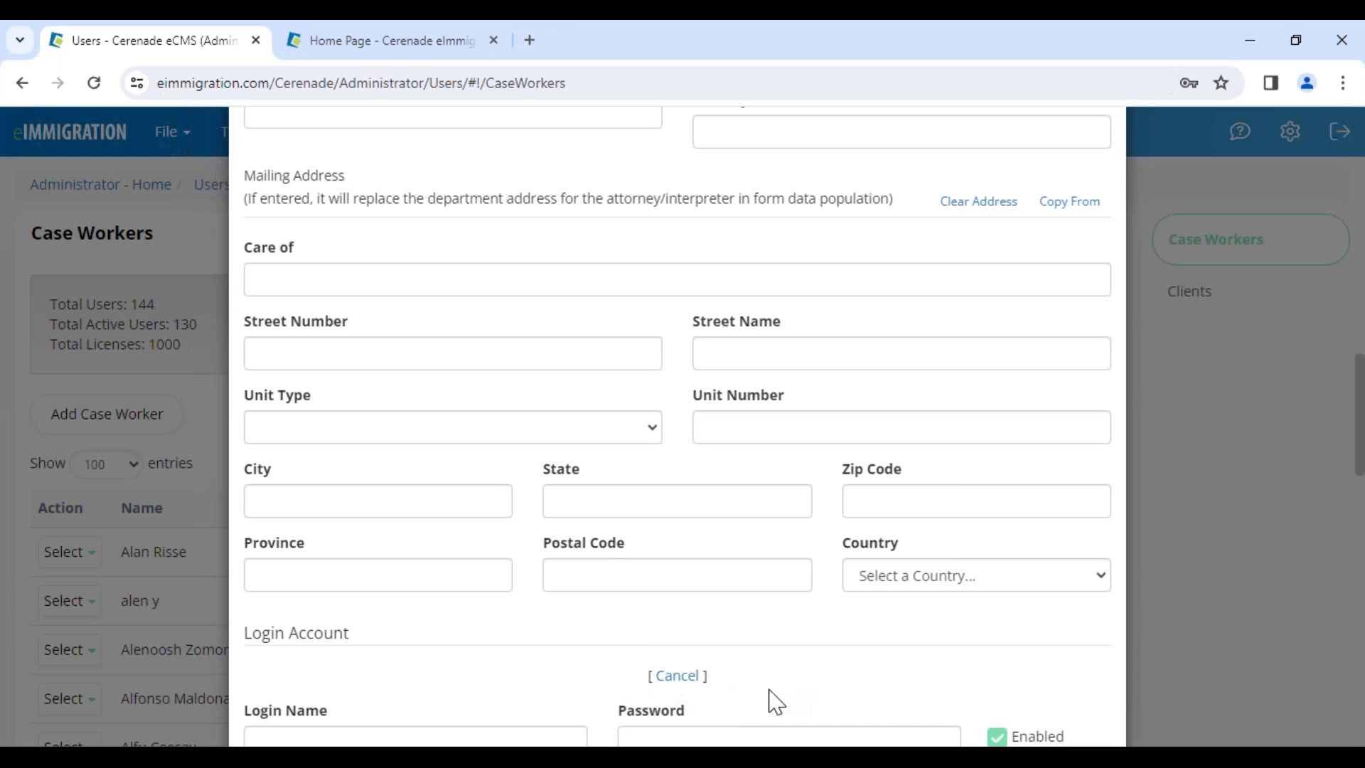
{"action": "scroll", "coordinate": [769, 675], "scroll_direction": "down", "scroll_amount": 3}
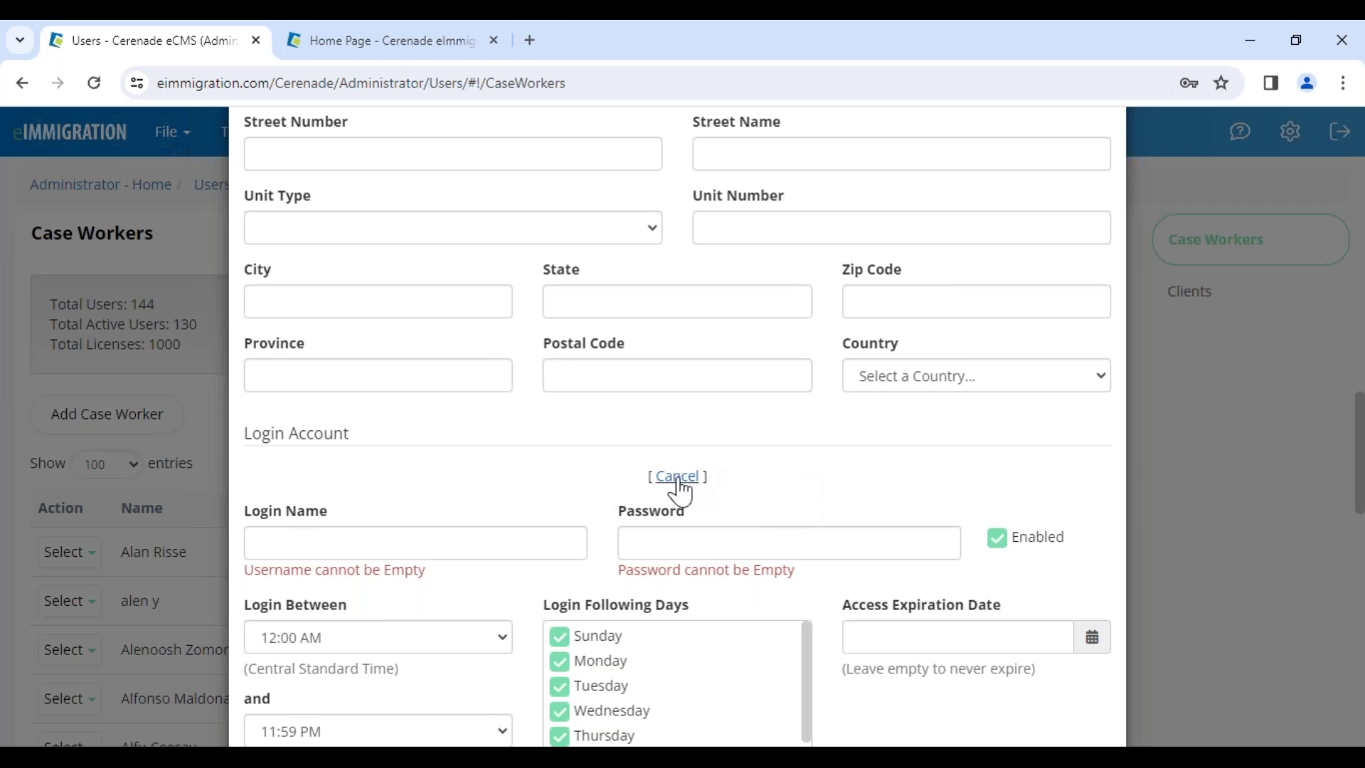
{"action": "scroll", "coordinate": [800, 508], "scroll_direction": "down", "scroll_amount": 3}
{"action": "left_click", "coordinate": [400, 344]}
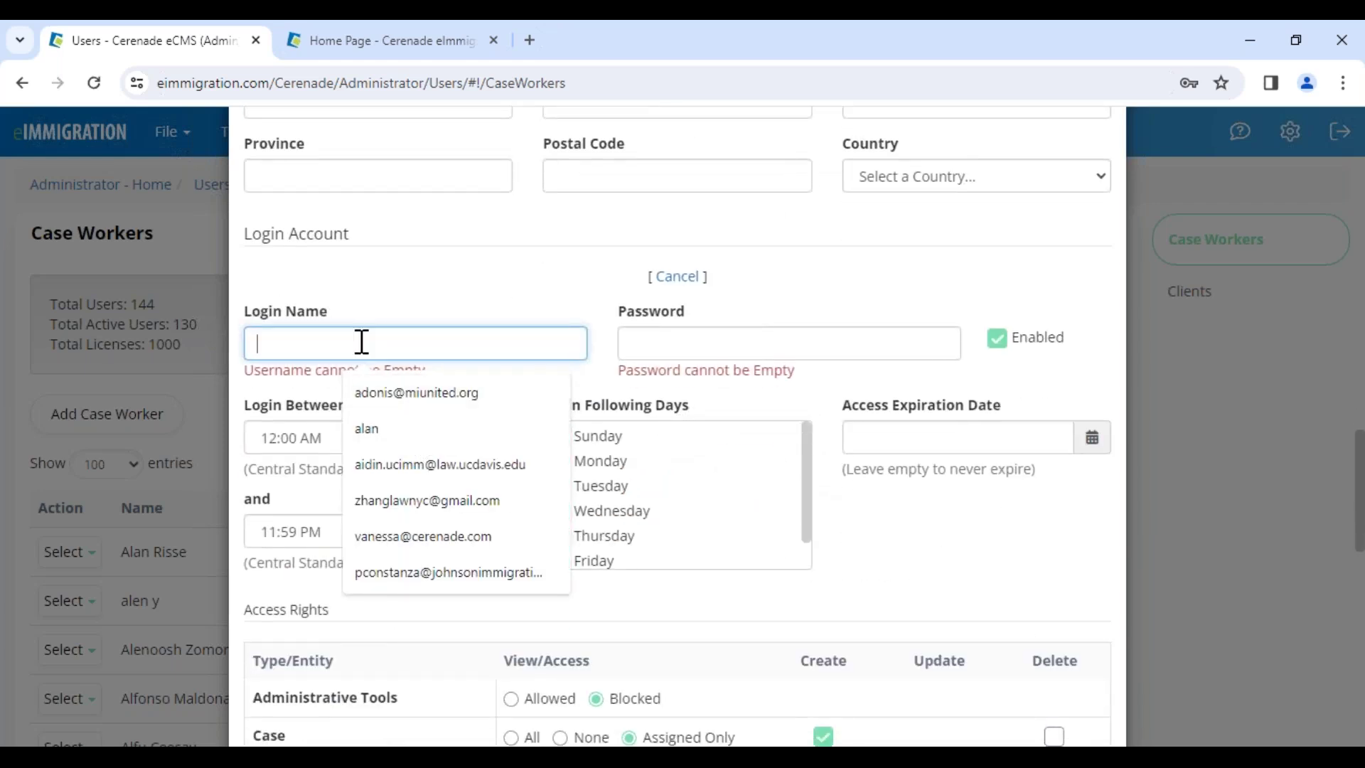
{"action": "left_click", "coordinate": [448, 304]}
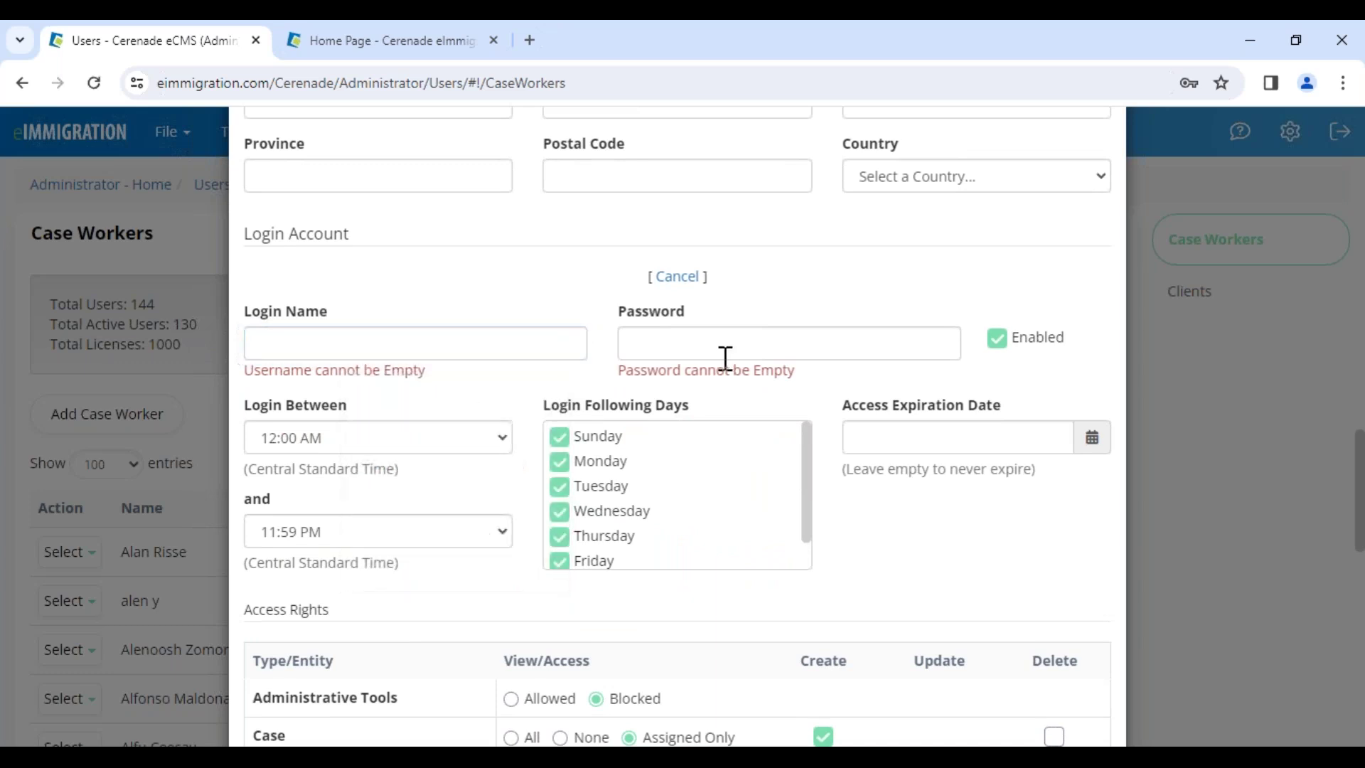
Step: Restrict the account's logins to Monday through Friday, between 07:00 AM and 07:00 PM
{"action": "left_click", "coordinate": [559, 437]}
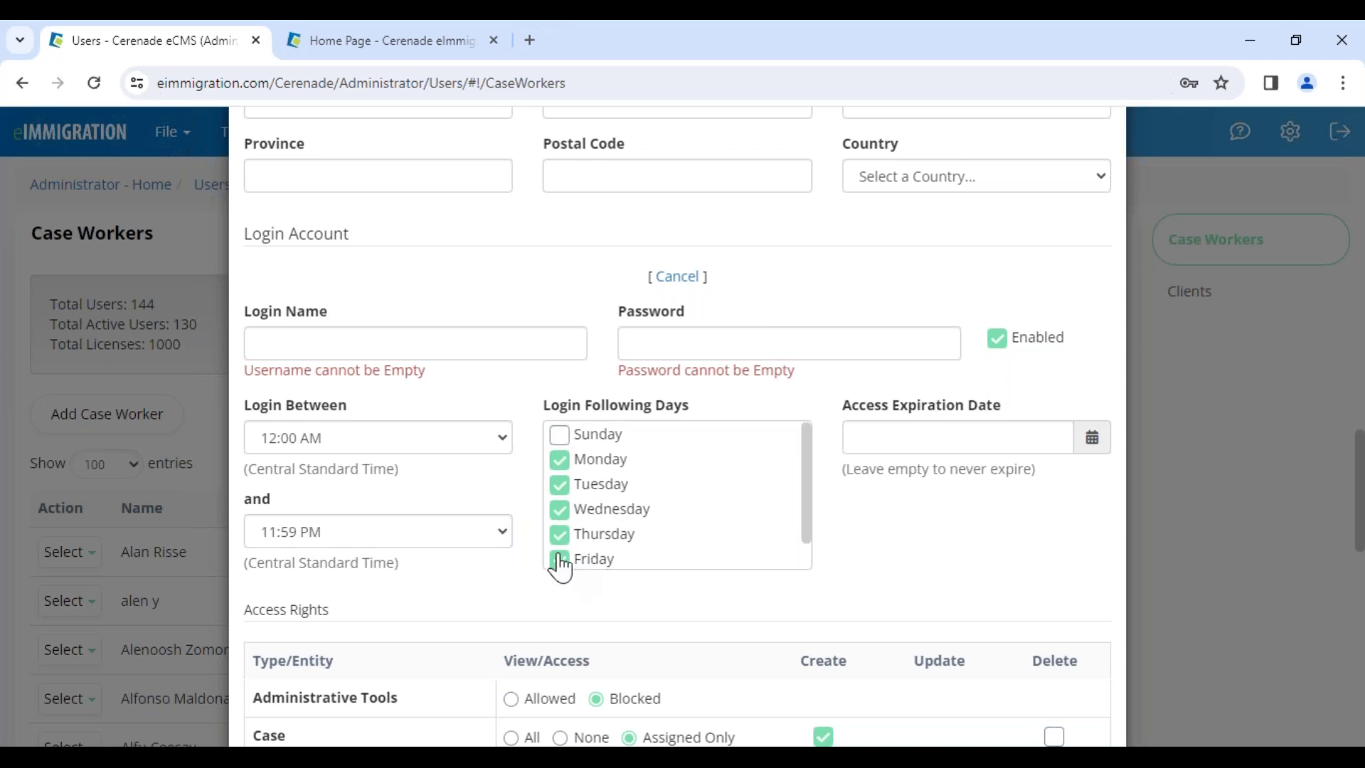
{"action": "scroll", "coordinate": [561, 567], "scroll_direction": "down", "scroll_amount": 1}
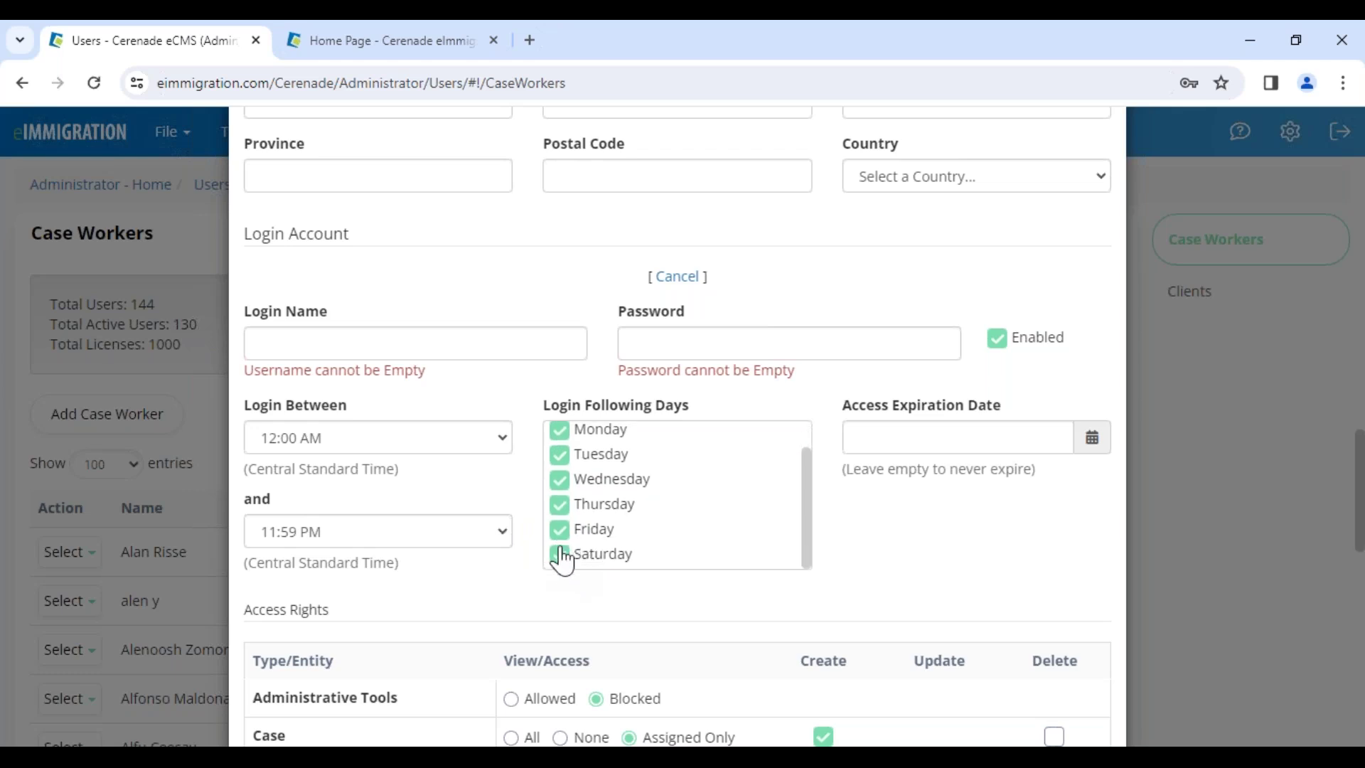
{"action": "left_click", "coordinate": [390, 448]}
{"action": "left_click", "coordinate": [306, 169]}
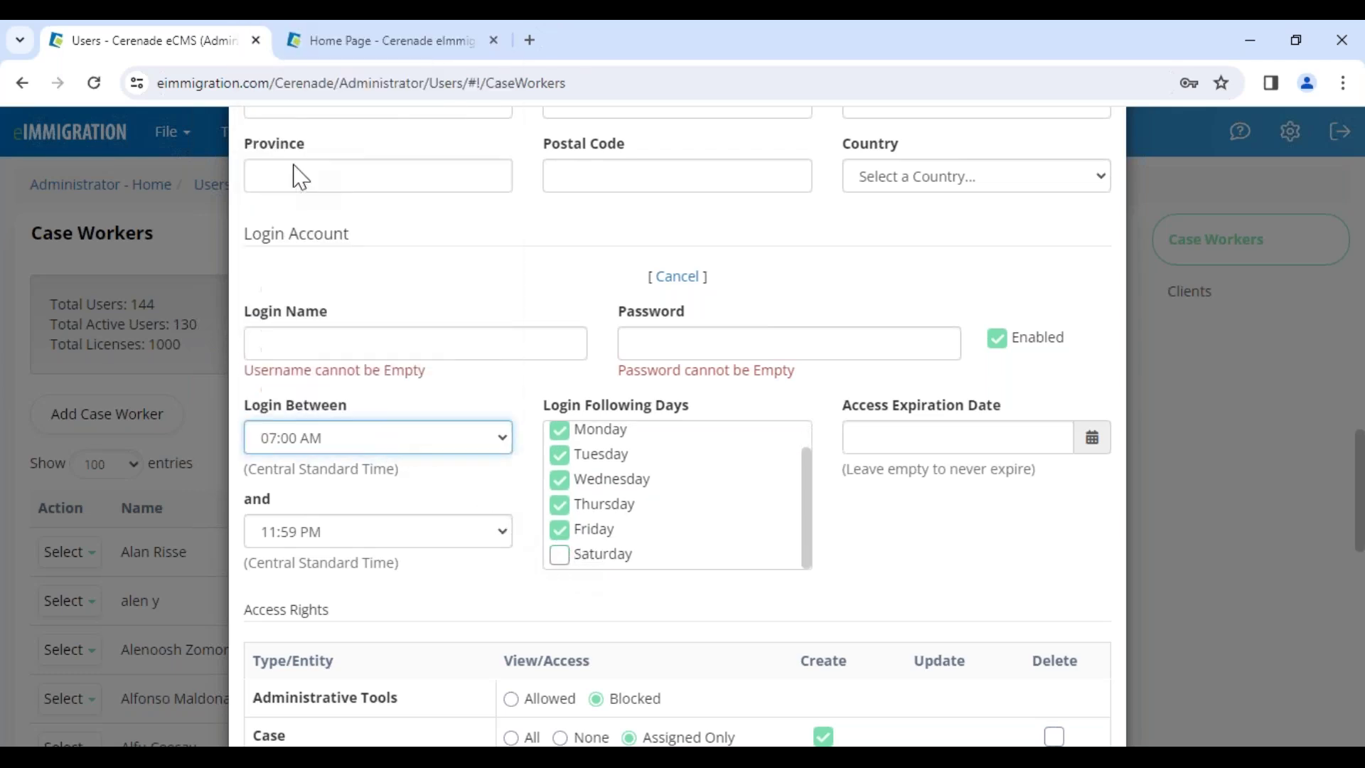
{"action": "left_click", "coordinate": [356, 546]}
{"action": "left_click", "coordinate": [317, 420]}
{"action": "left_click", "coordinate": [503, 591]}
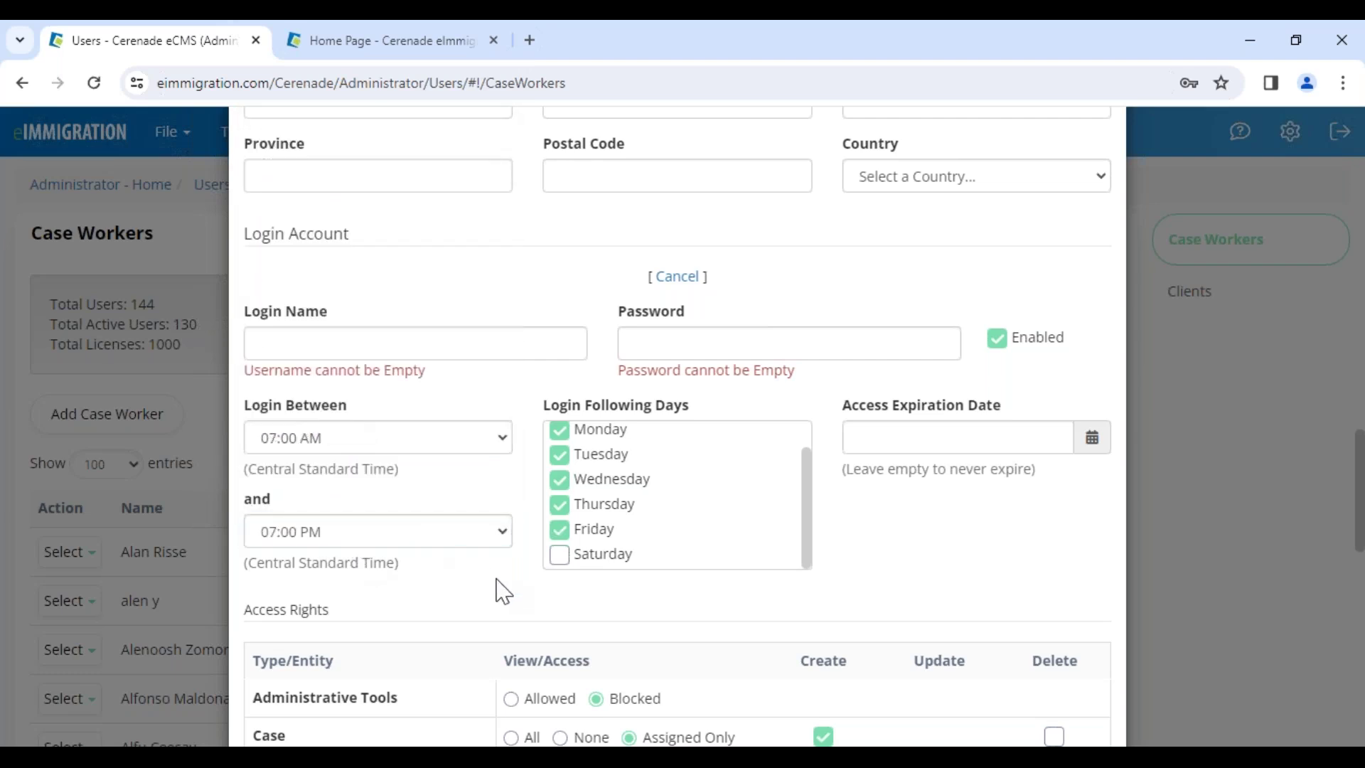
Step: Set the login account's Access Expiration Date to 02/09/2025
{"action": "left_click", "coordinate": [901, 441]}
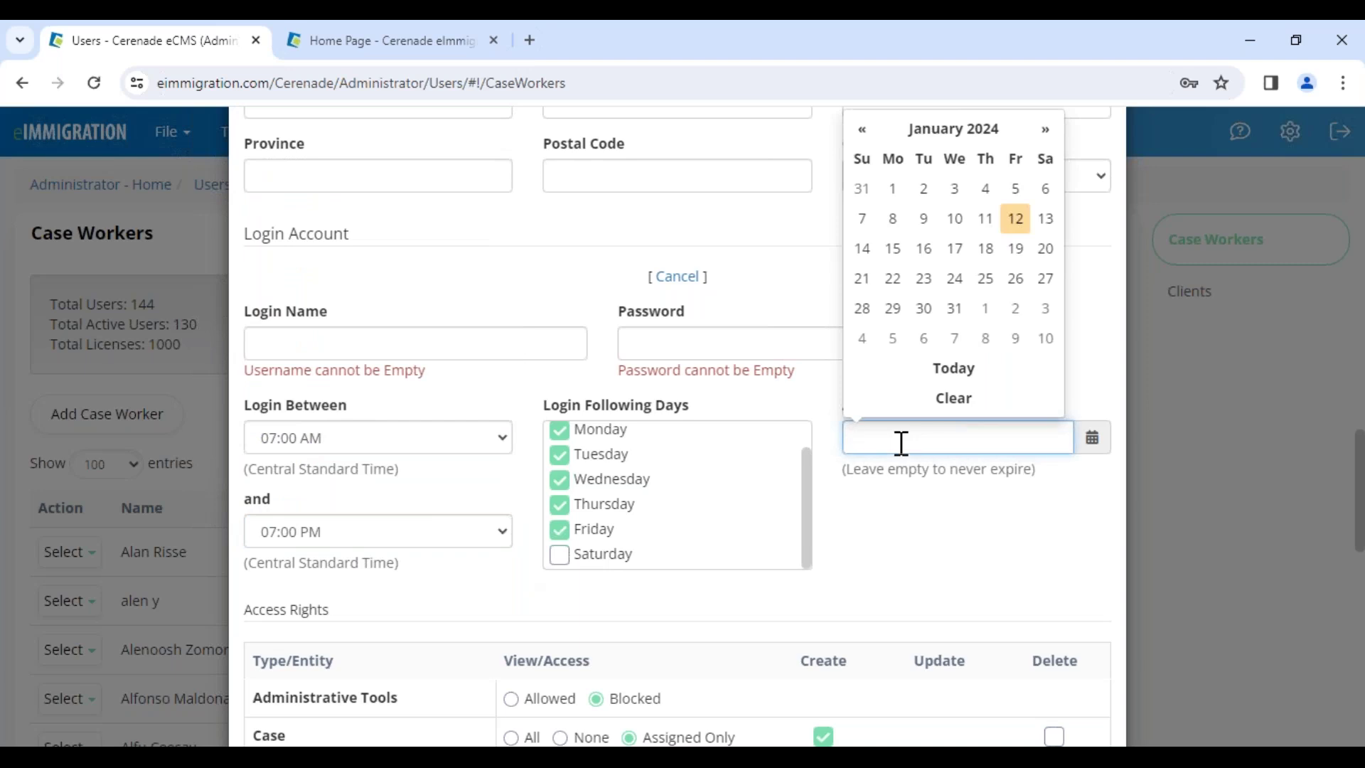
{"action": "left_click", "coordinate": [1015, 339]}
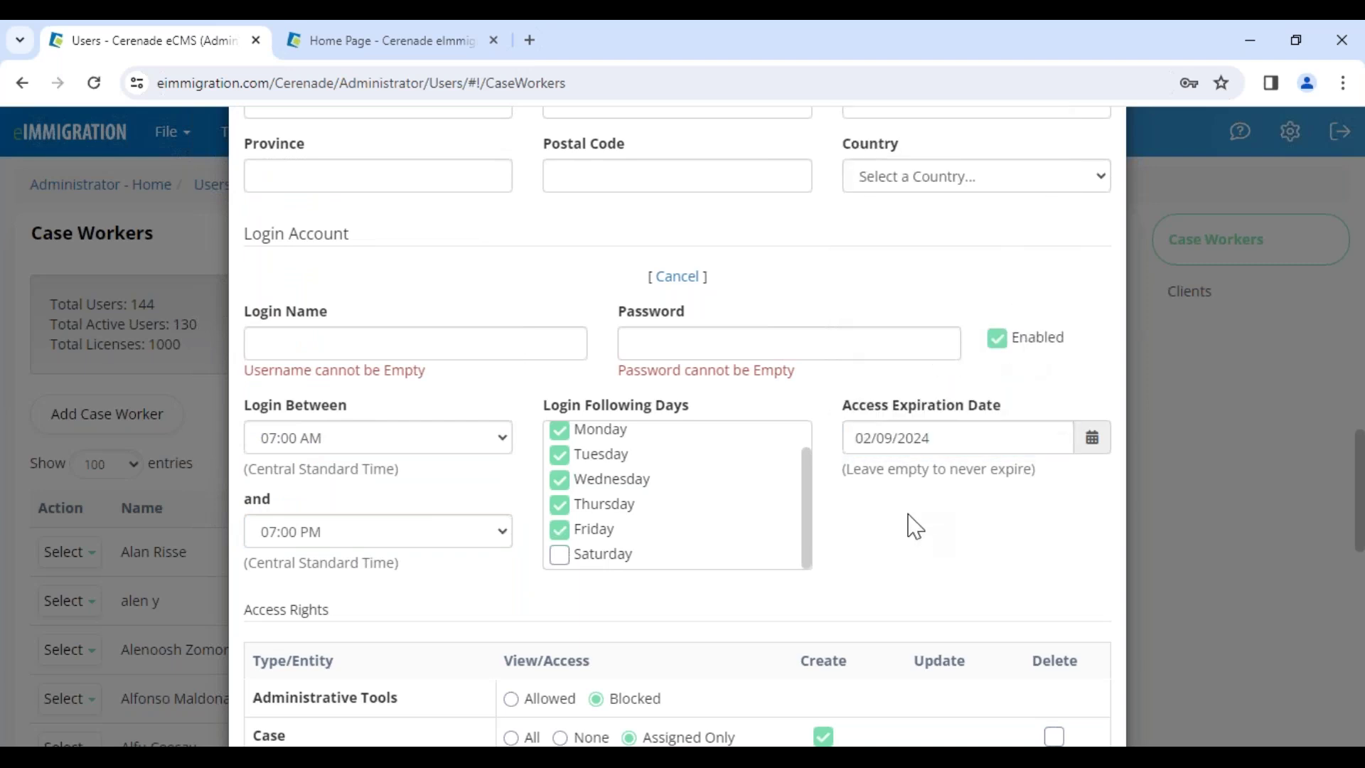
{"action": "left_click", "coordinate": [946, 437]}
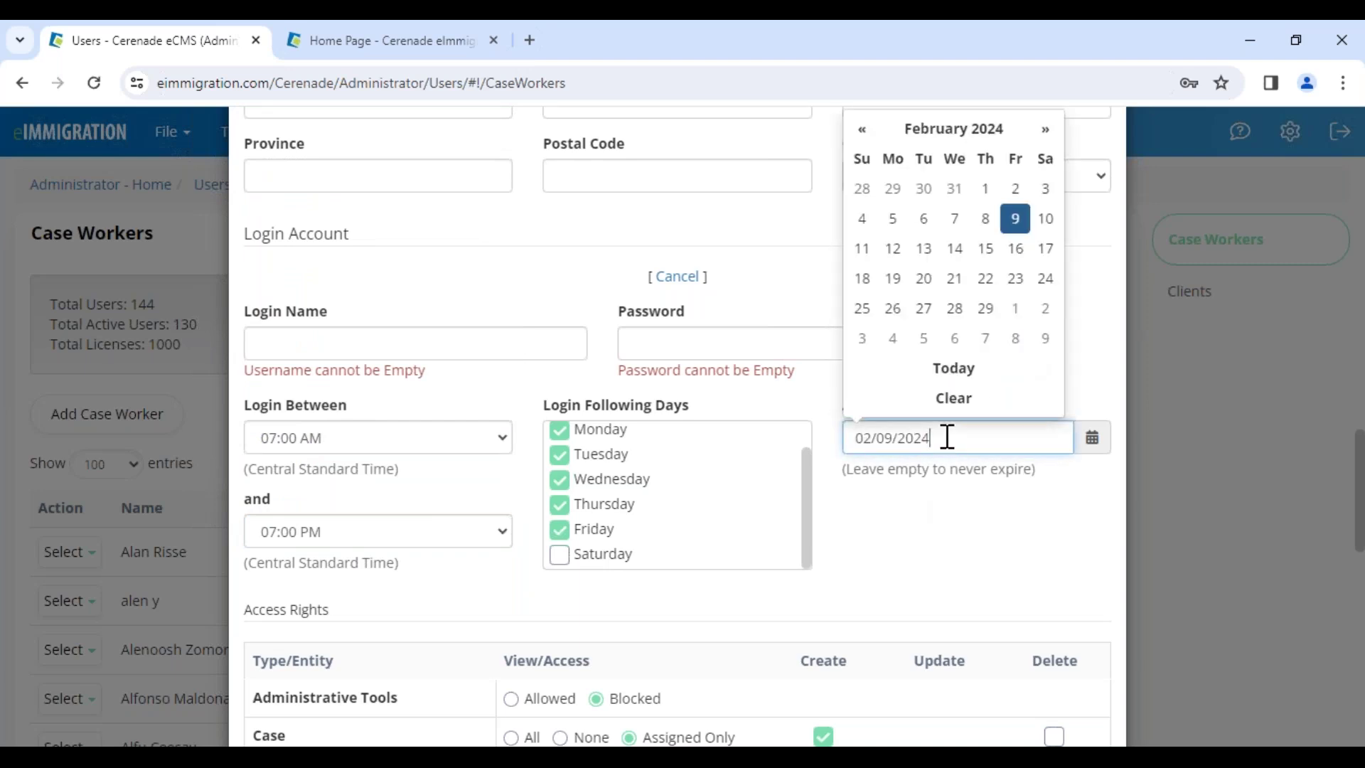
{"action": "key", "text": "BackSpace"}
{"action": "type", "text": "5"}
{"action": "left_click", "coordinate": [1004, 513]}
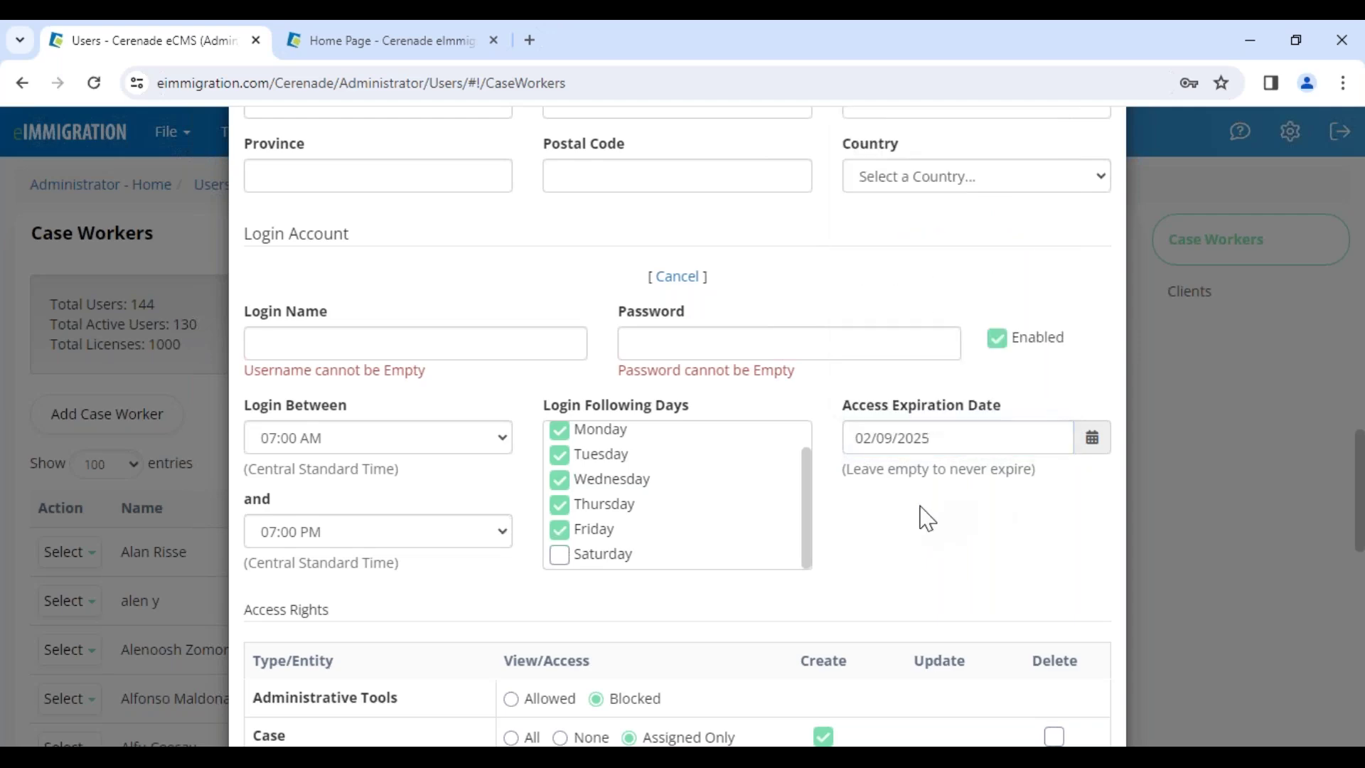
Step: Examine the Access Rights table, focusing on the Administrative Tools and Case entries and their View/Access options
{"action": "scroll", "coordinate": [923, 490], "scroll_direction": "down", "scroll_amount": 1}
{"action": "scroll", "coordinate": [357, 451], "scroll_direction": "down", "scroll_amount": 3}
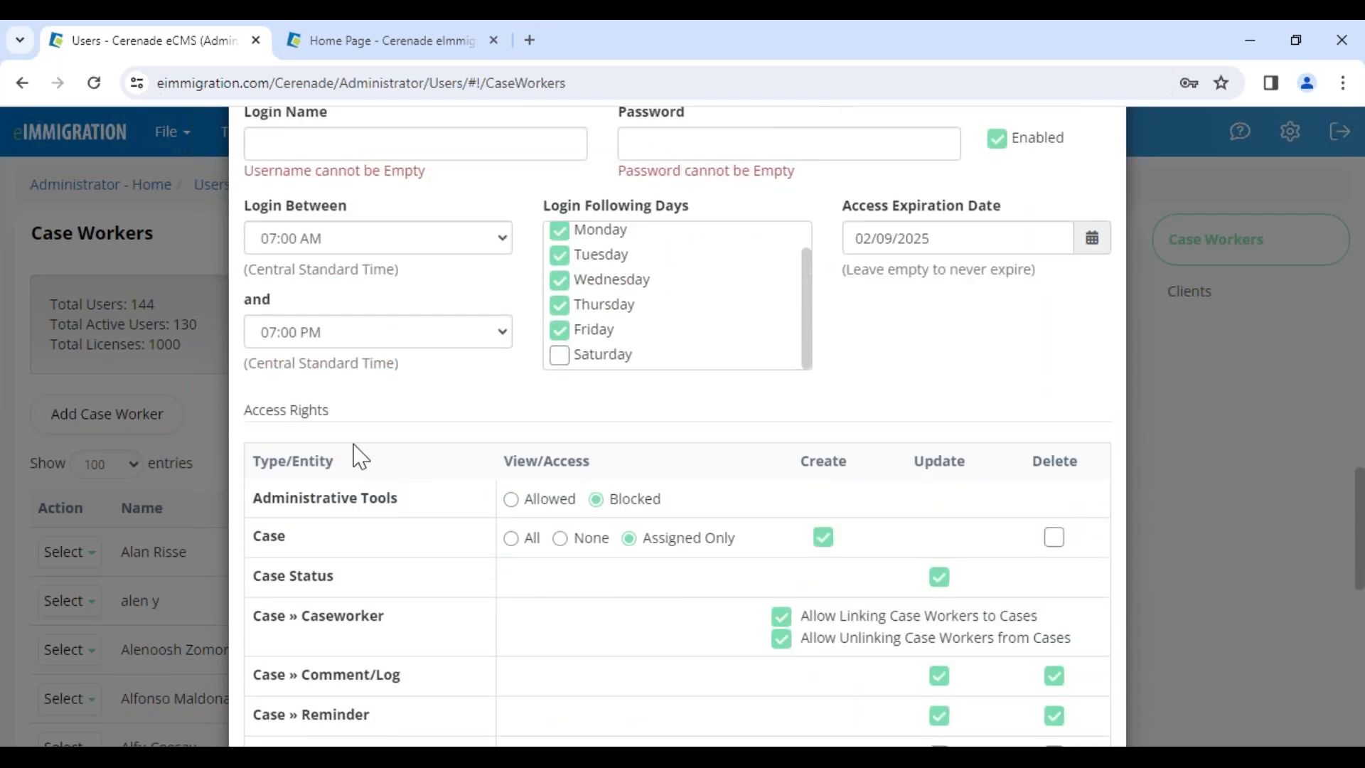
{"action": "left_click_drag", "start_coordinate": [242, 210], "coordinate": [348, 220]}
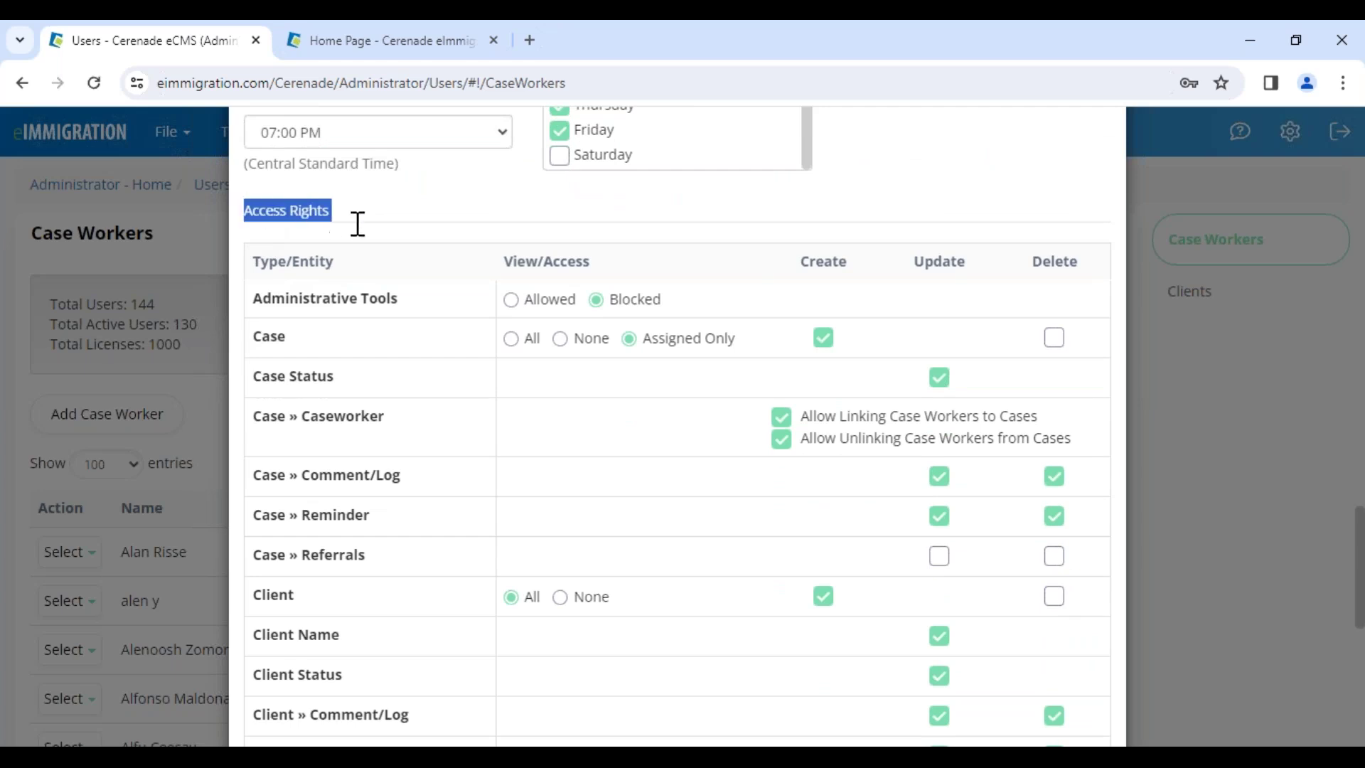
{"action": "left_click_drag", "start_coordinate": [253, 302], "coordinate": [393, 313]}
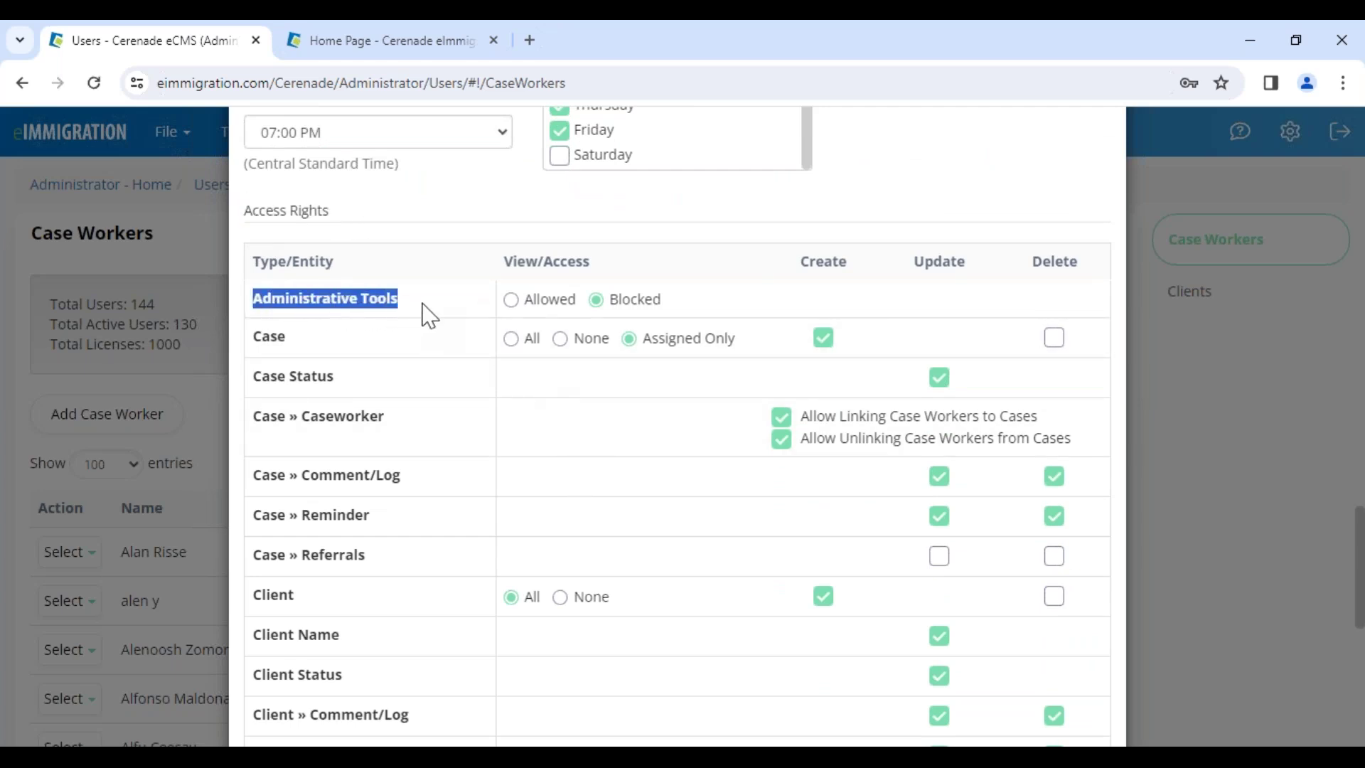
{"action": "left_click", "coordinate": [431, 311]}
{"action": "left_click", "coordinate": [600, 304]}
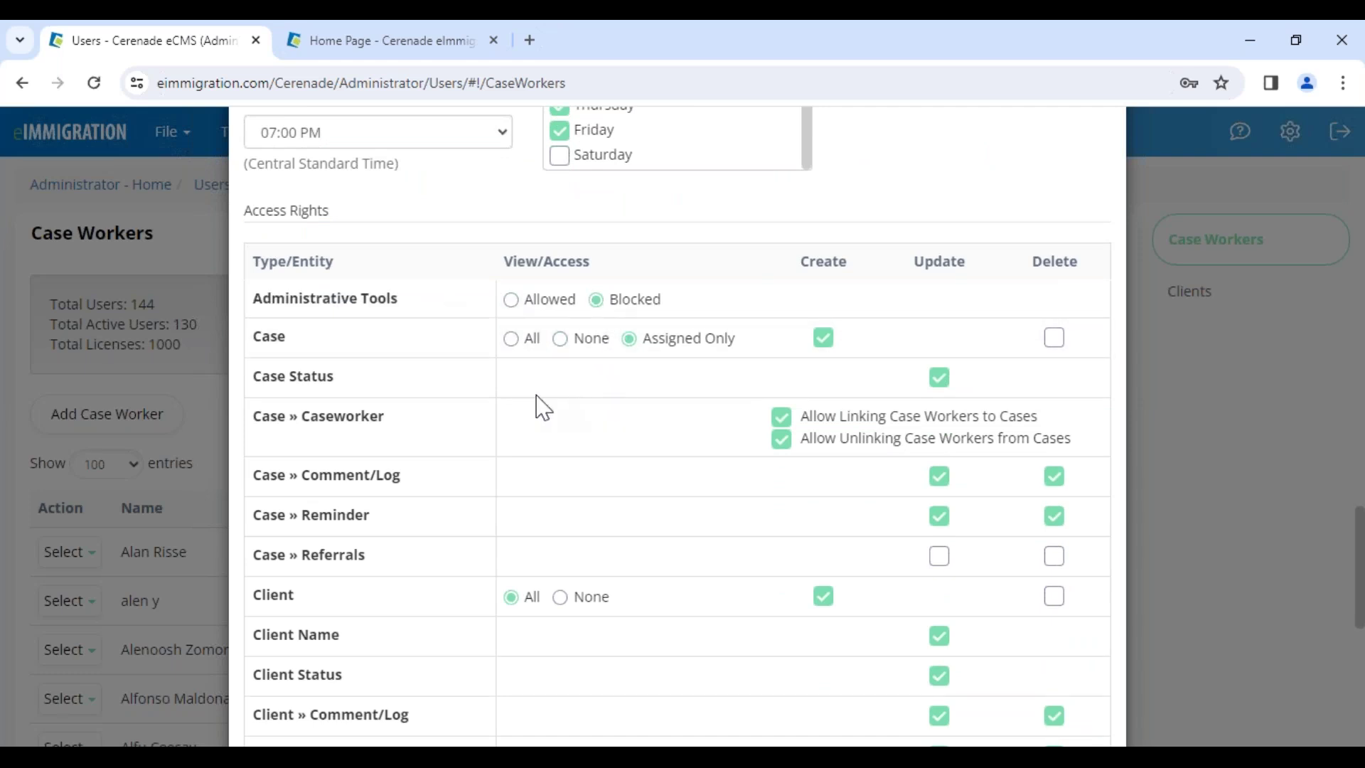
{"action": "double_click", "coordinate": [266, 338]}
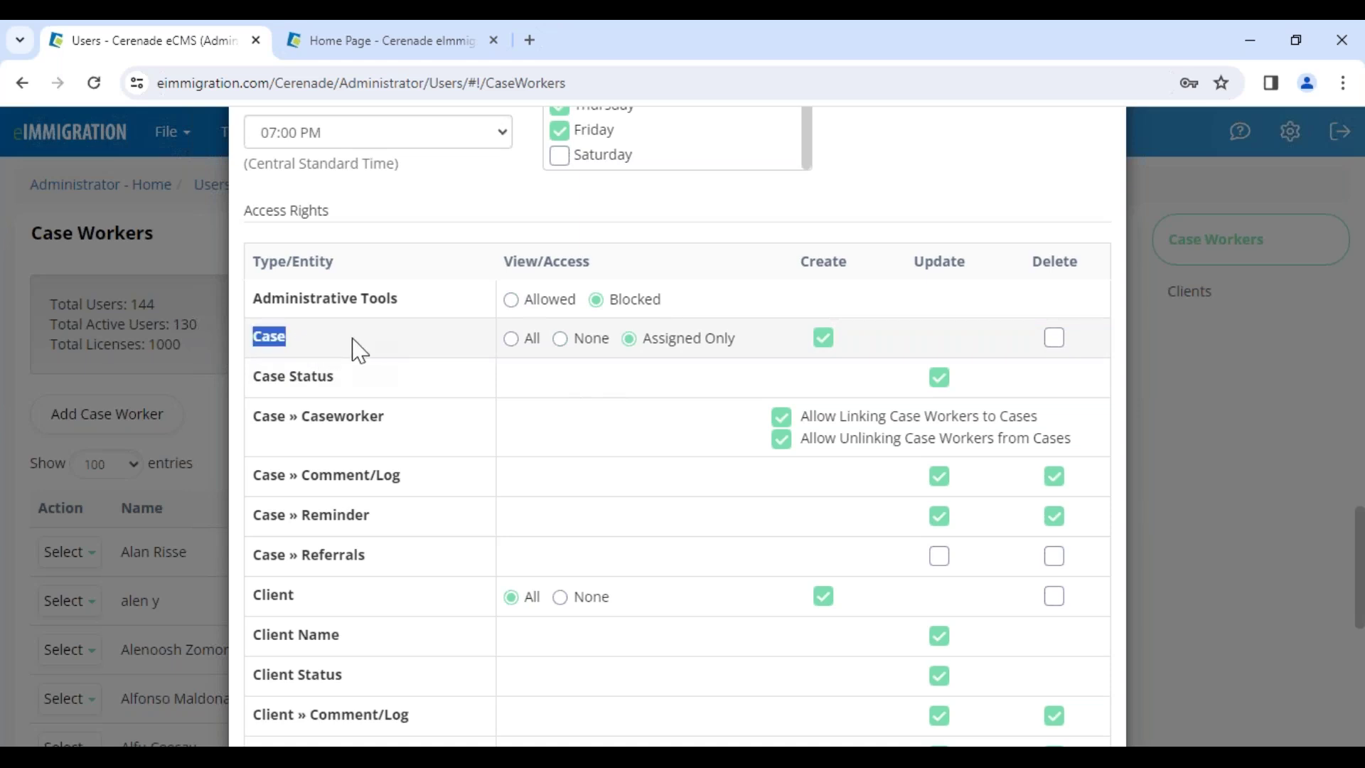
{"action": "left_click_drag", "start_coordinate": [650, 339], "coordinate": [736, 357]}
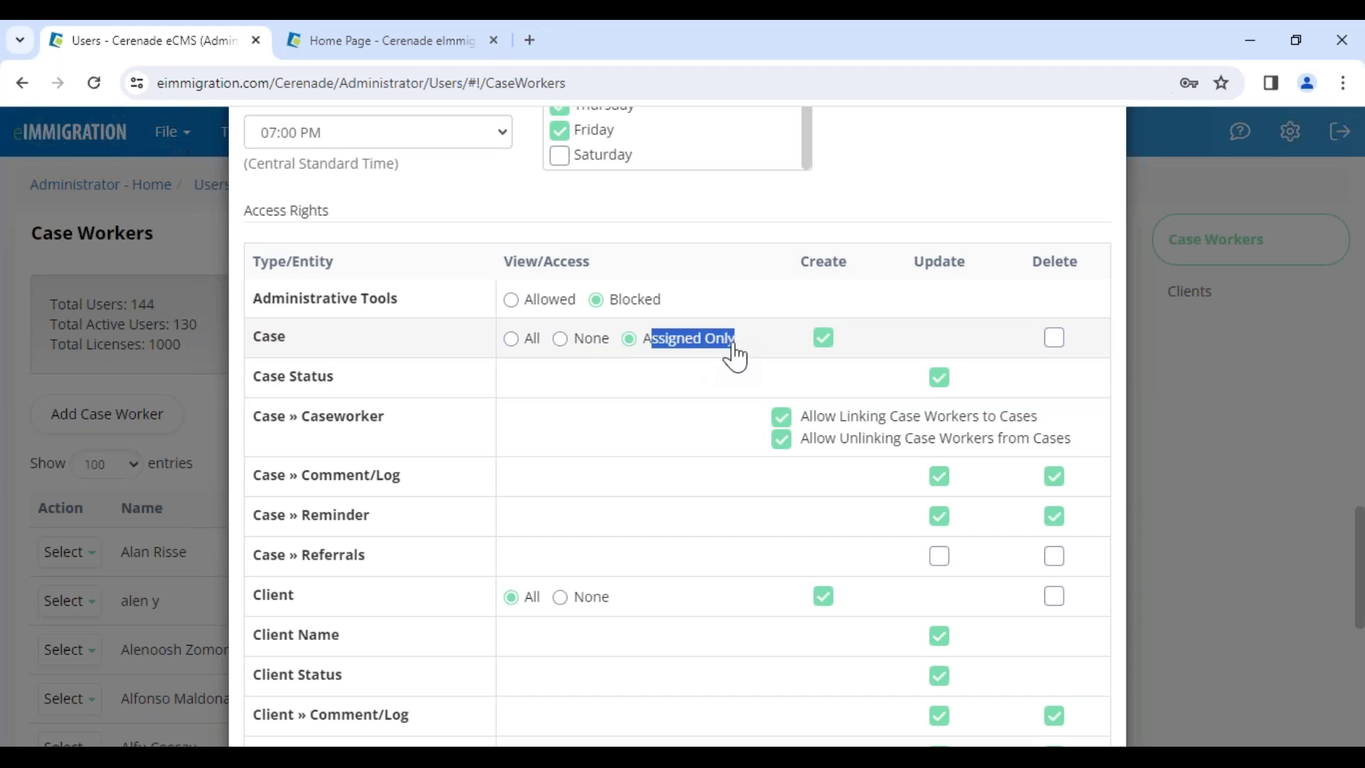
{"action": "left_click", "coordinate": [661, 382]}
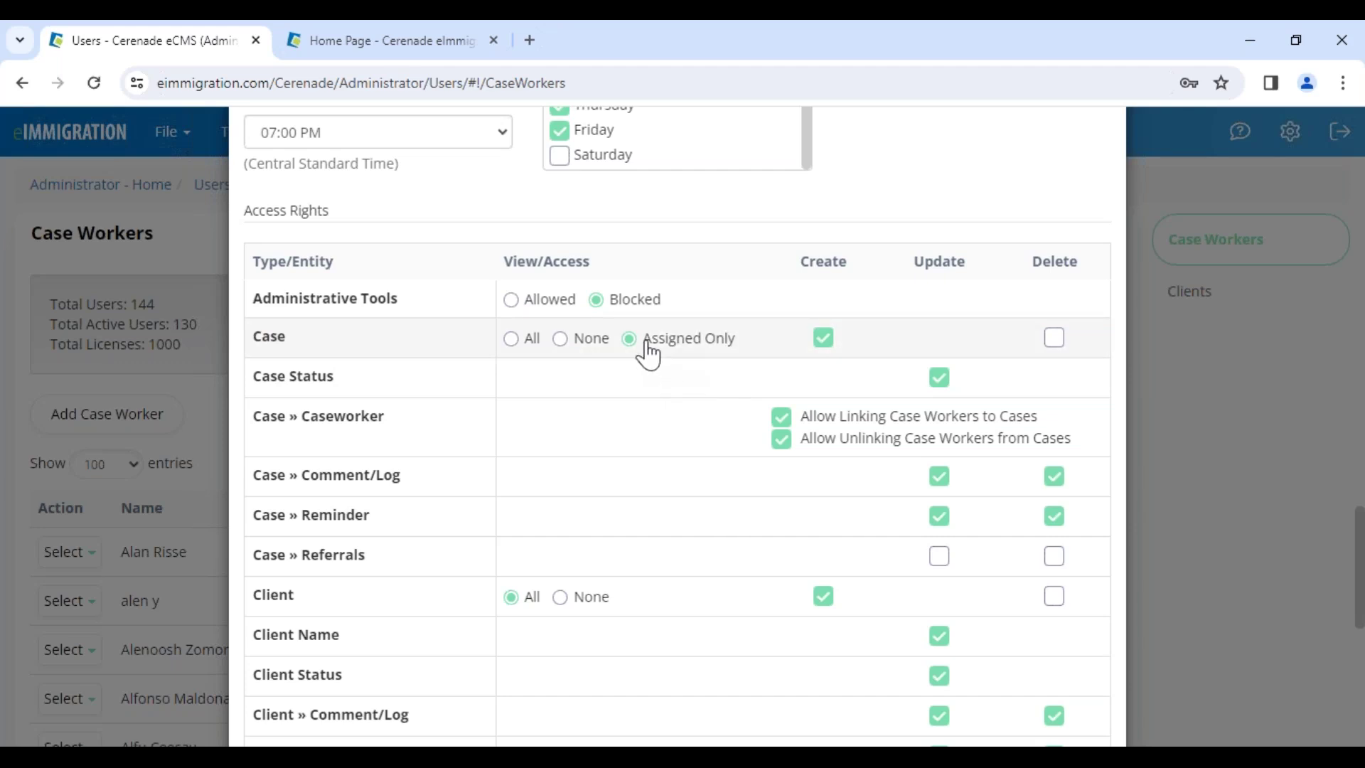
Step: Set Case view access to All and remove the delete rights for Case Comment/Log and Case Reminder
{"action": "left_click", "coordinate": [511, 339]}
{"action": "left_click", "coordinate": [1053, 340]}
{"action": "left_click", "coordinate": [1055, 477]}
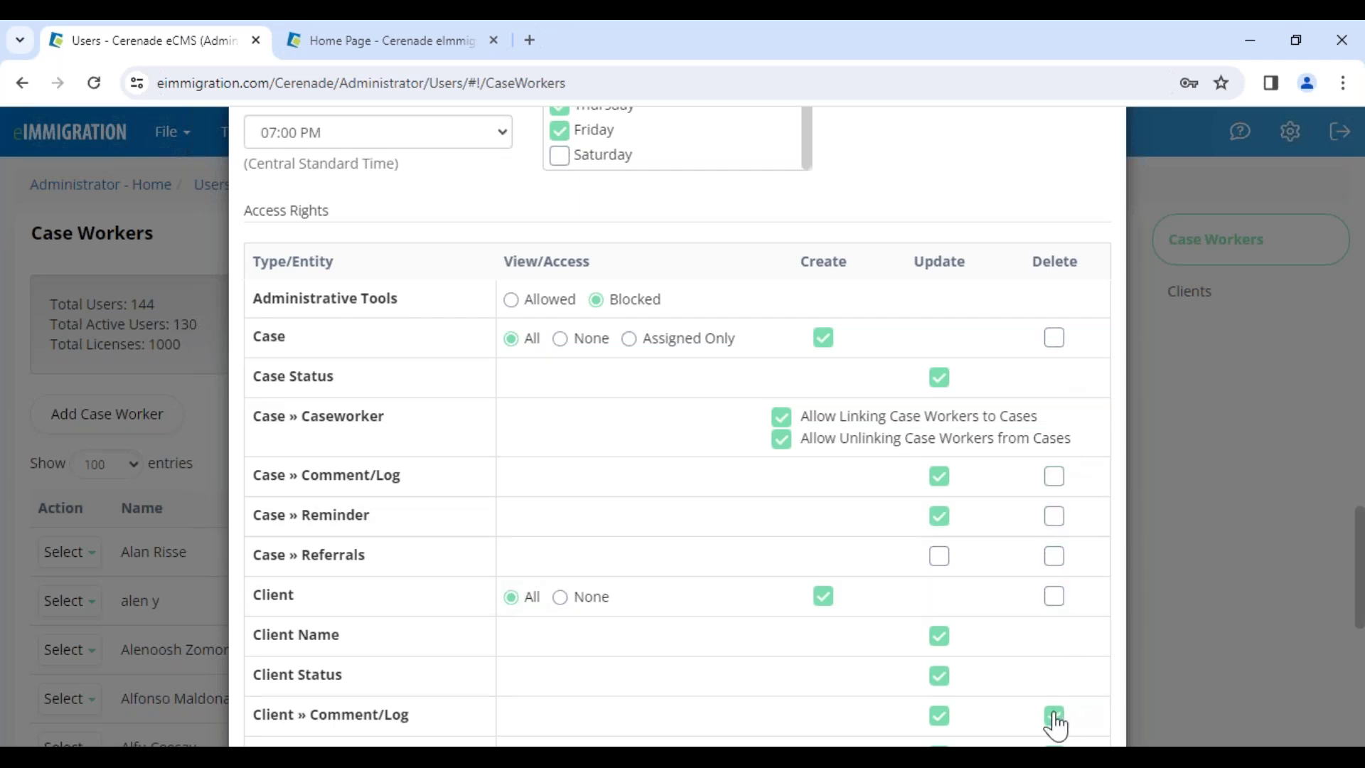
{"action": "left_click", "coordinate": [1055, 599]}
{"action": "left_click", "coordinate": [1055, 598]}
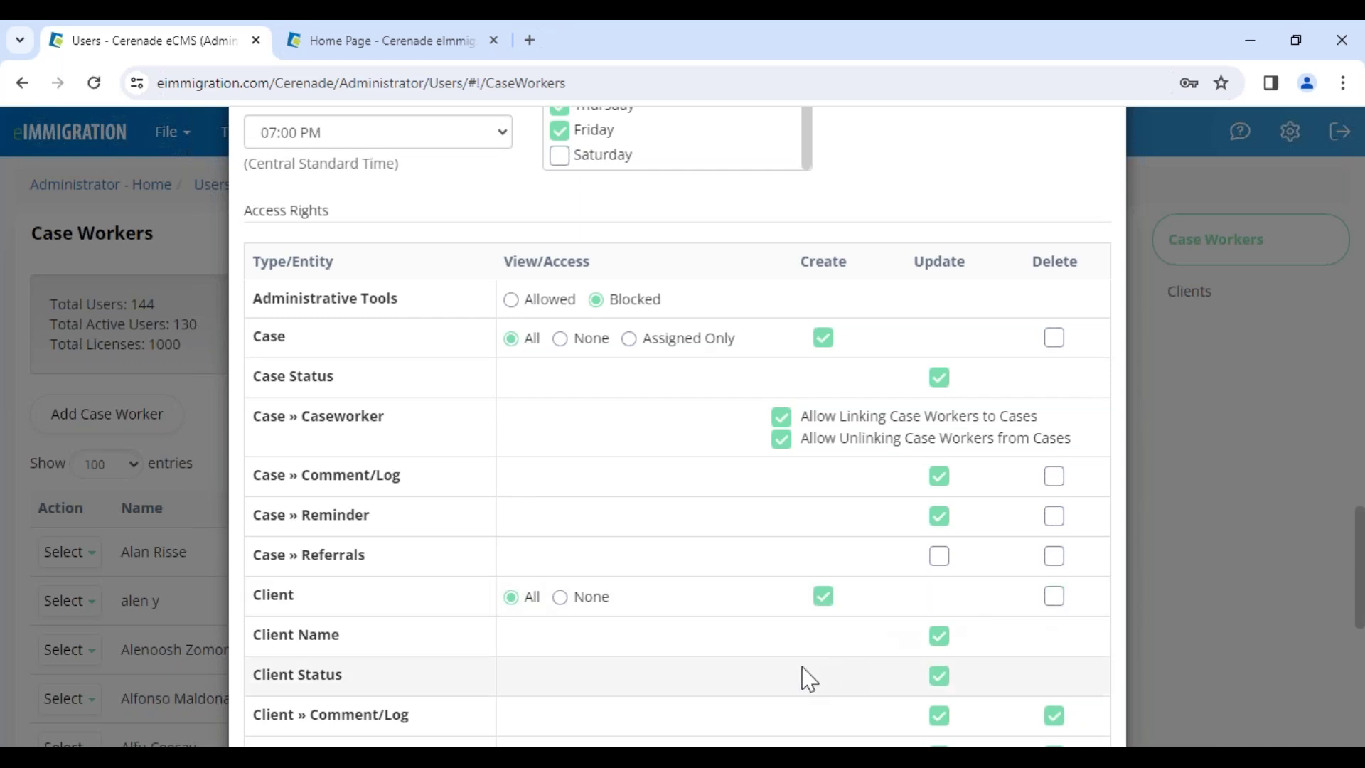
Step: Open the IV & AOS (1-Step) Family-Based case from the eImmigration home page, delete it, and return to the Add Case Worker form
{"action": "left_click", "coordinate": [361, 41]}
{"action": "scroll", "coordinate": [482, 524], "scroll_direction": "down", "scroll_amount": 3}
{"action": "left_click", "coordinate": [587, 588]}
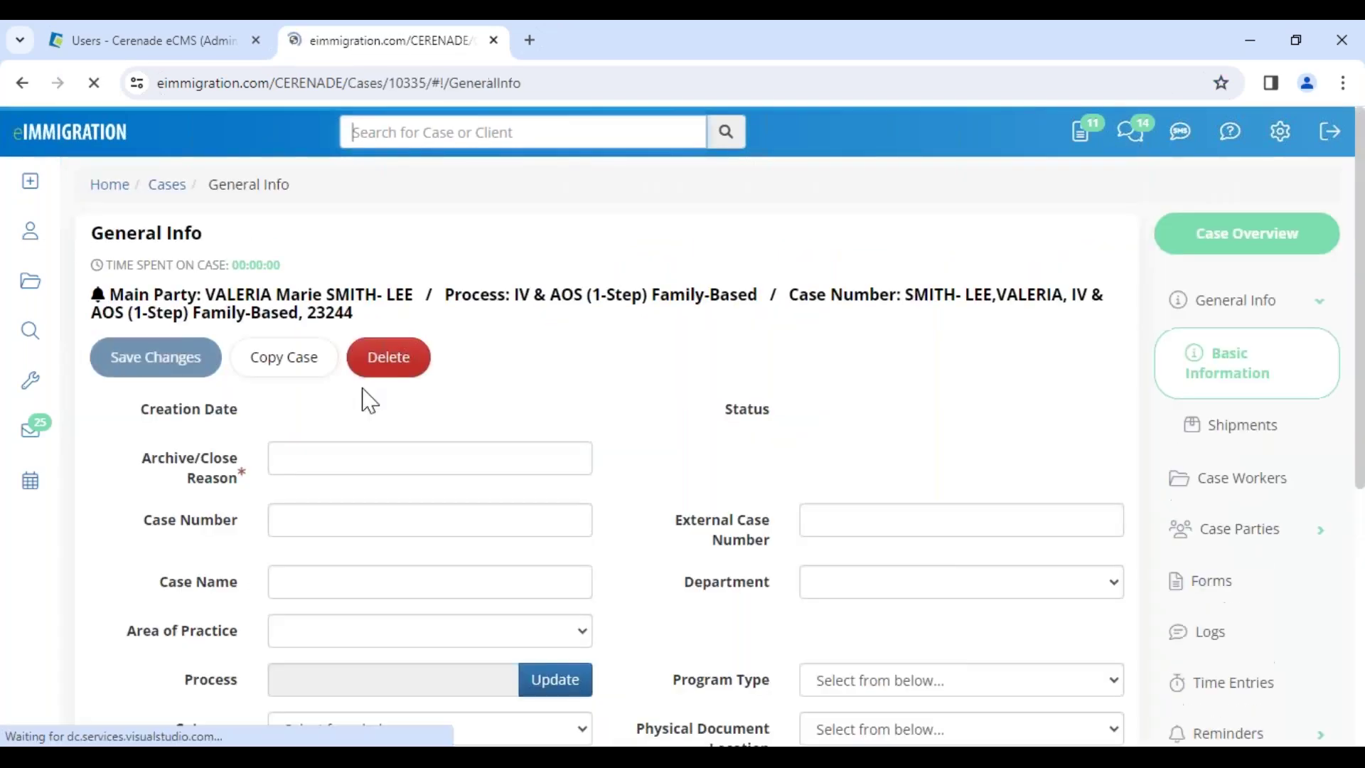
{"action": "left_click", "coordinate": [399, 375]}
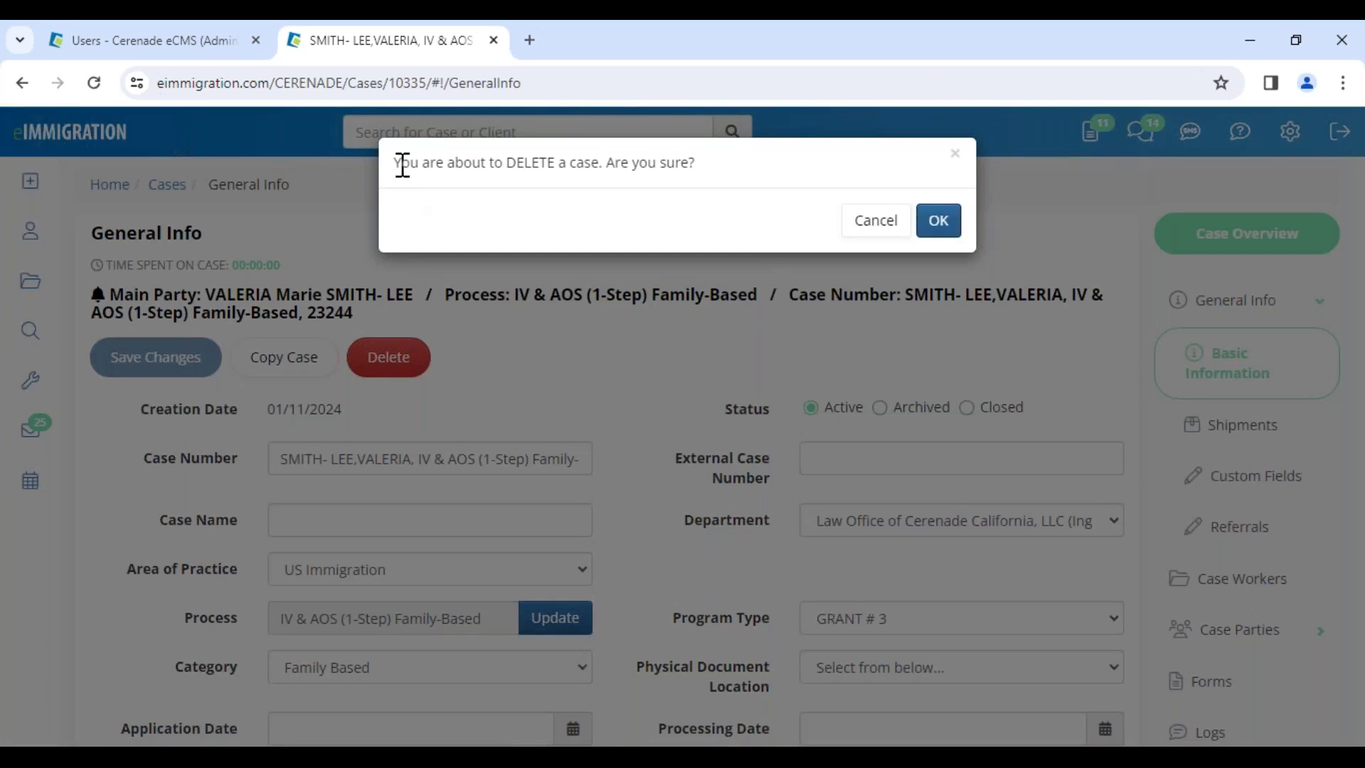
{"action": "left_click_drag", "start_coordinate": [392, 165], "coordinate": [544, 190]}
{"action": "left_click_drag", "start_coordinate": [628, 190], "coordinate": [736, 196]}
{"action": "left_click", "coordinate": [951, 236]}
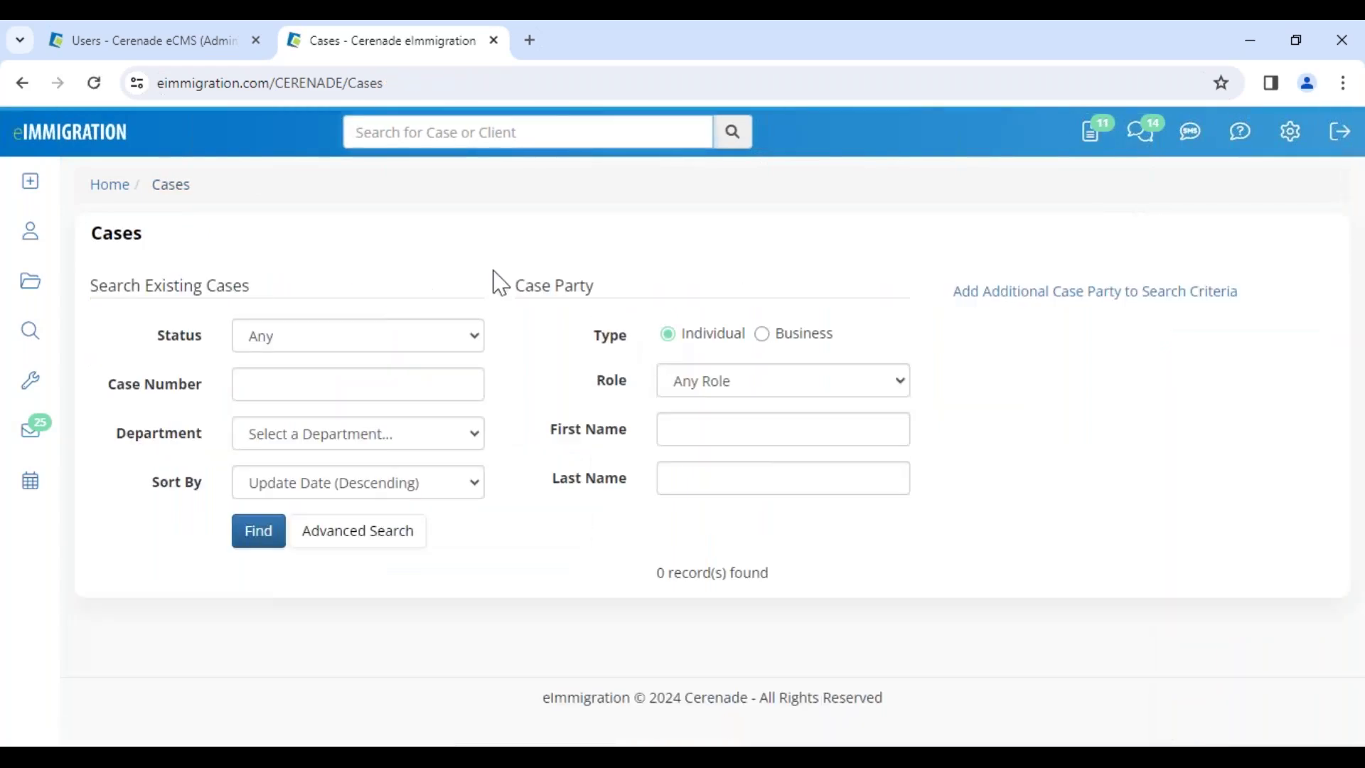
{"action": "left_click", "coordinate": [153, 44]}
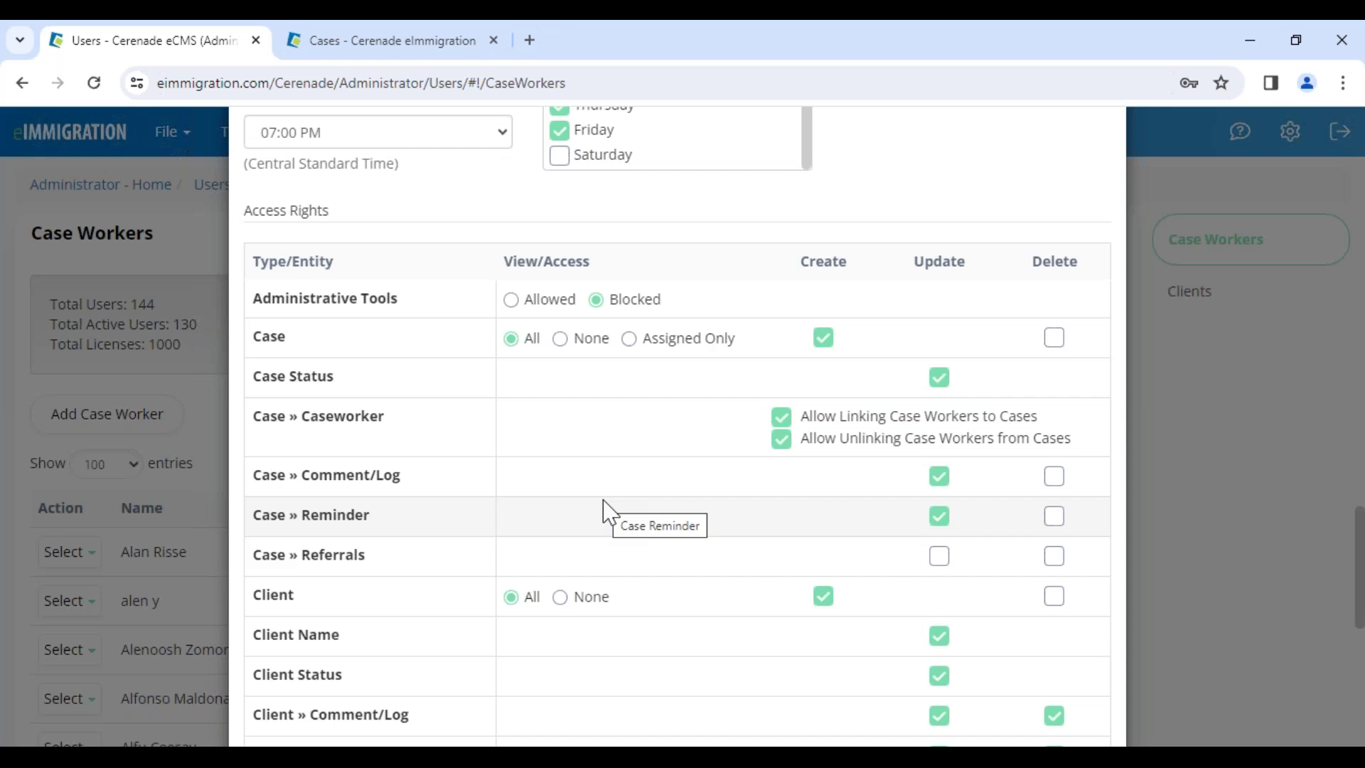
Step: Examine the remaining Access Rights for clients, billing, QuickBooks, eFiling, reports, time entries and calendar entries in the case worker form
{"action": "left_click", "coordinate": [1053, 339]}
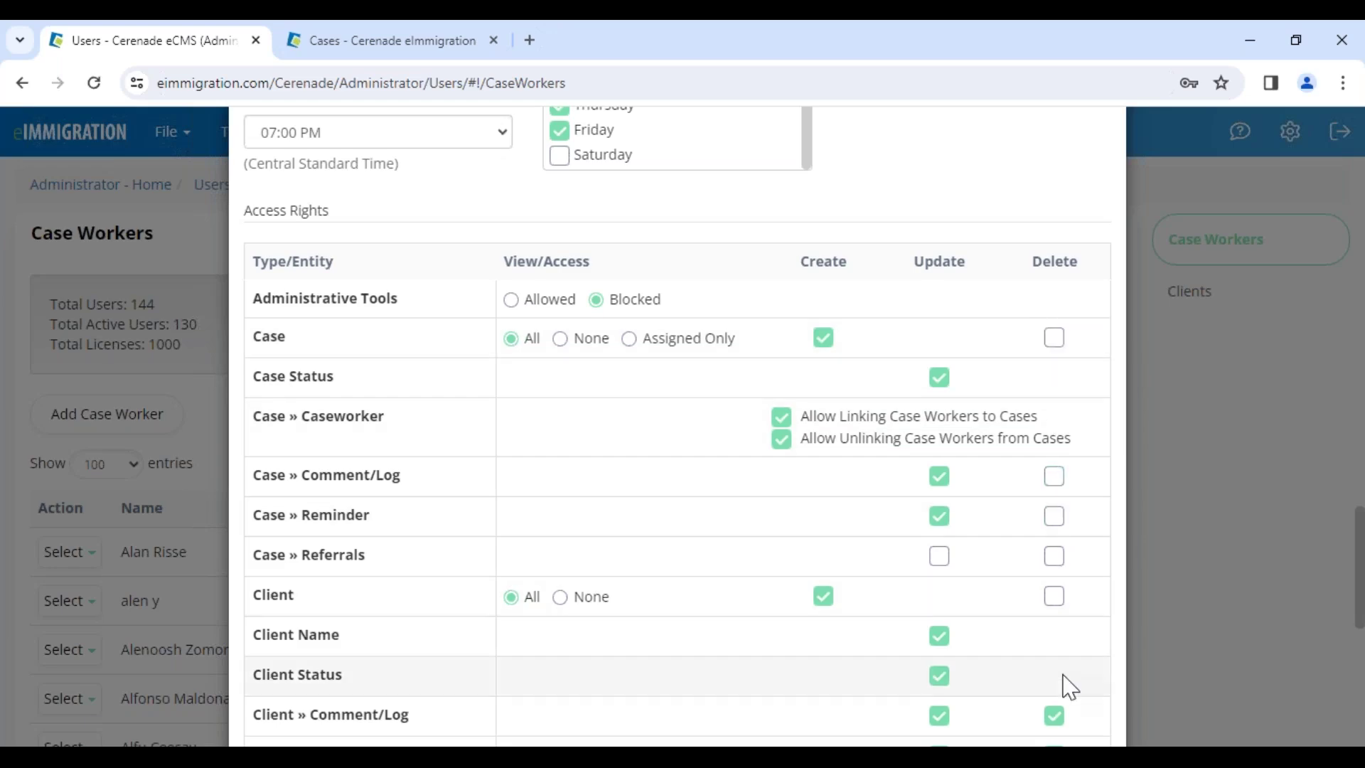
{"action": "scroll", "coordinate": [518, 450], "scroll_direction": "up", "scroll_amount": 1}
{"action": "scroll", "coordinate": [525, 457], "scroll_direction": "down", "scroll_amount": 4}
{"action": "scroll", "coordinate": [524, 457], "scroll_direction": "down", "scroll_amount": 5}
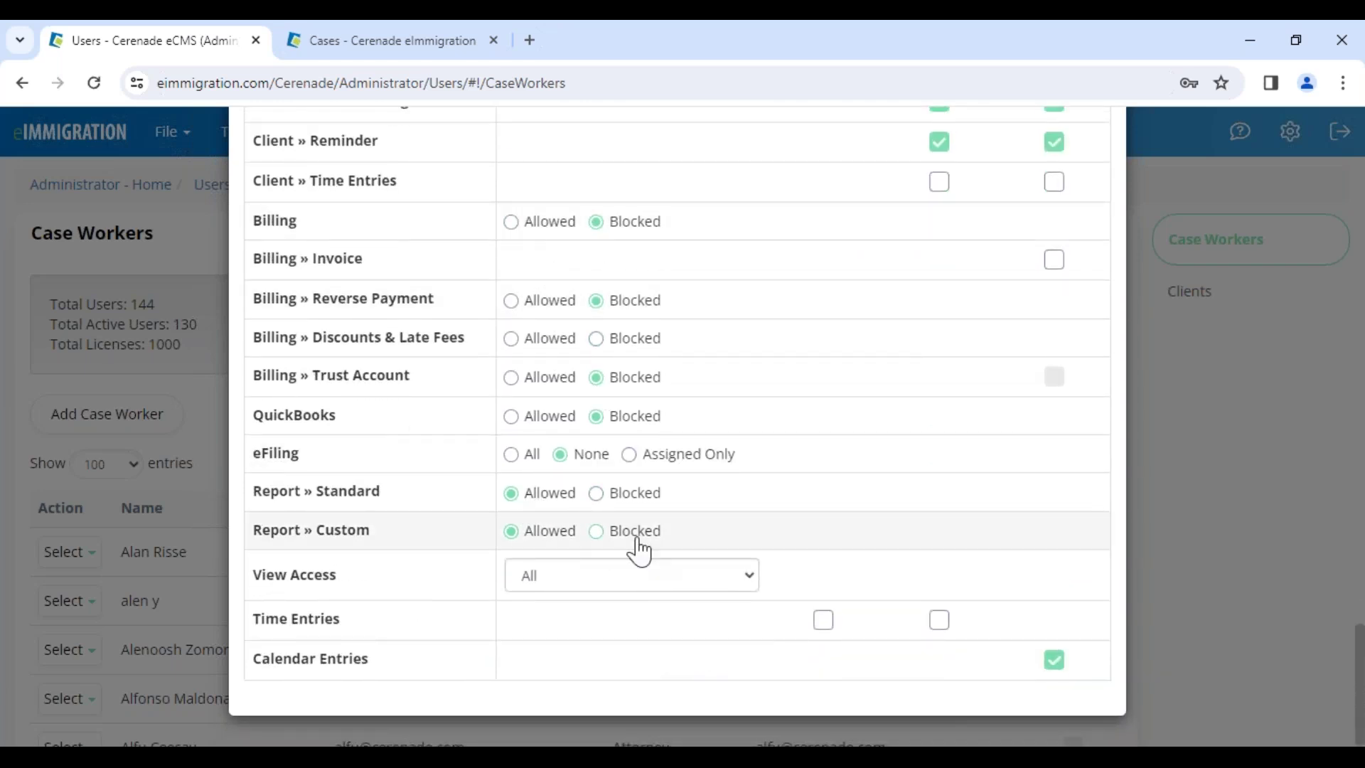
{"action": "scroll", "coordinate": [710, 588], "scroll_direction": "up", "scroll_amount": 11}
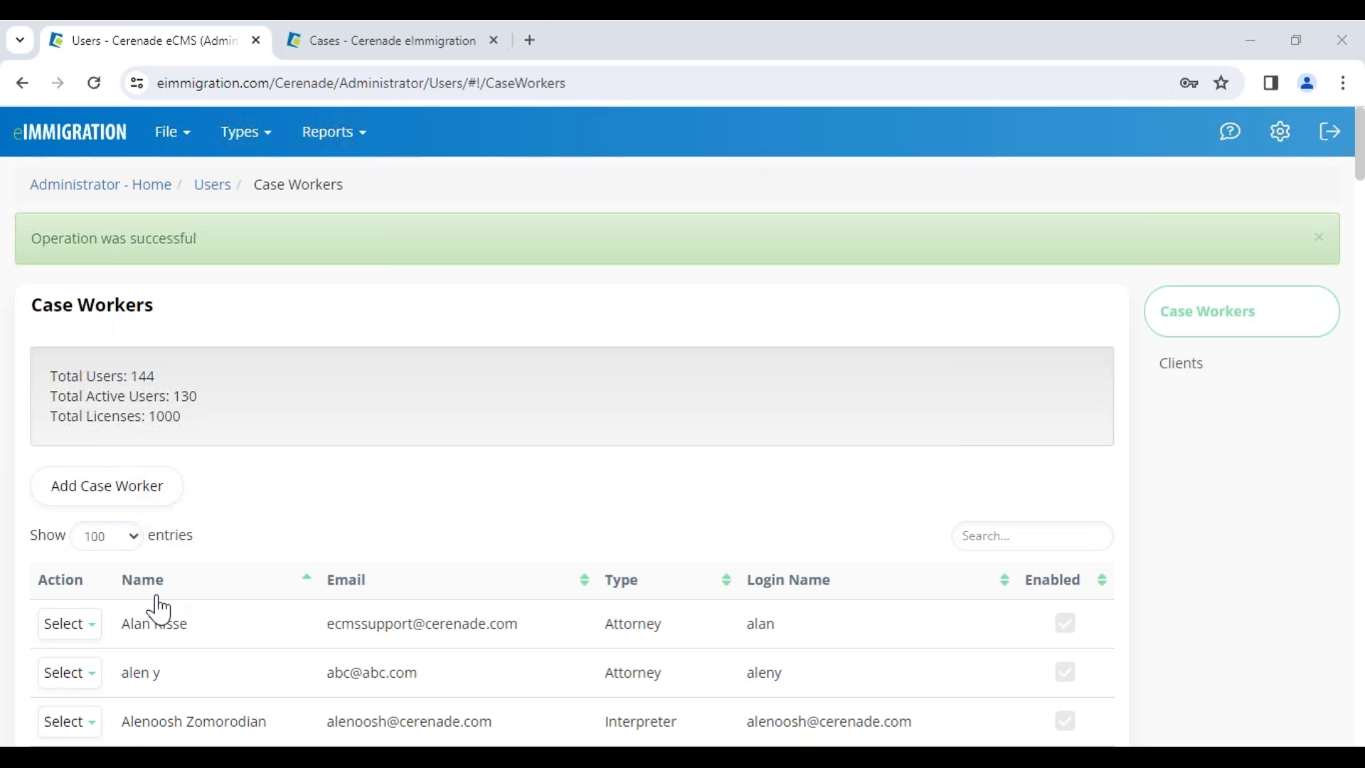
Step: Open the first listed case worker for editing and examine the assignment options, Login Account, Access Rights and Login Name
{"action": "left_click", "coordinate": [48, 626]}
{"action": "mouse_move", "coordinate": [92, 629]}
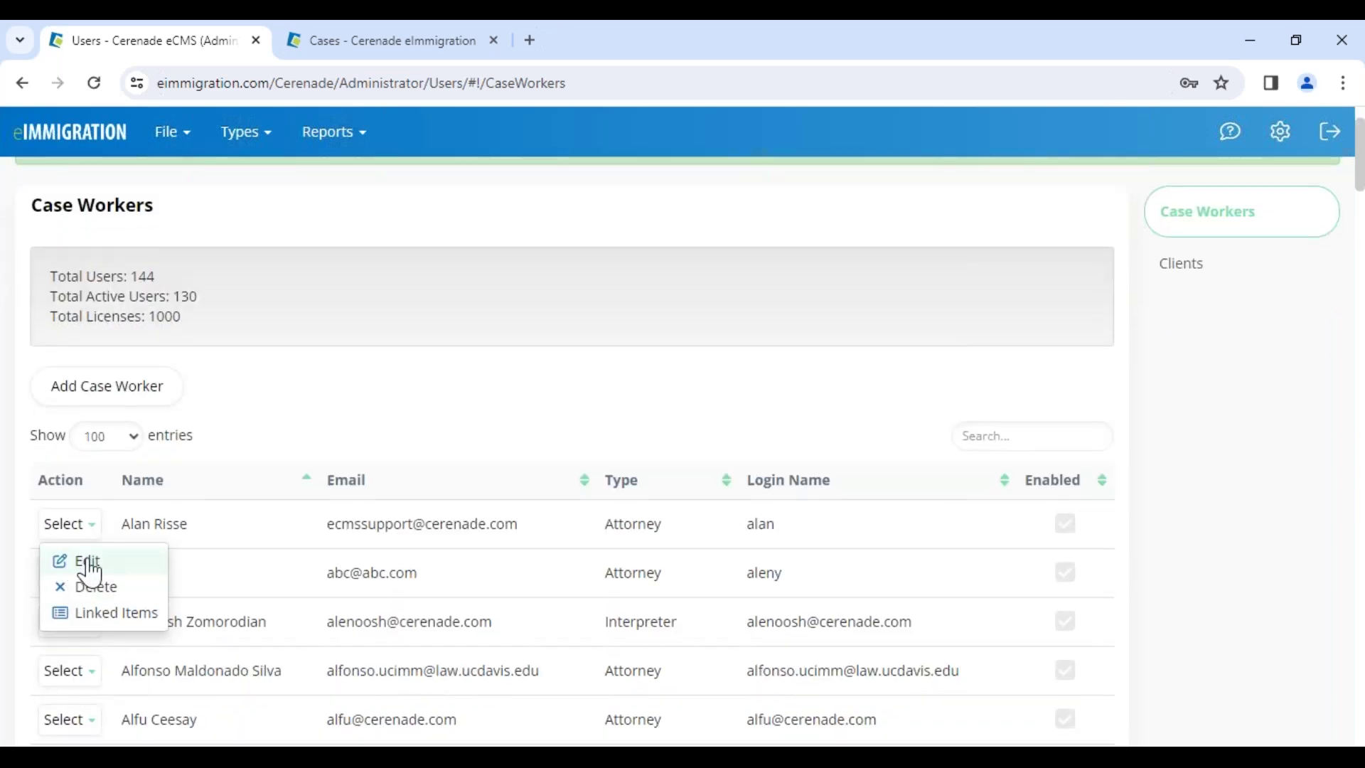
{"action": "left_click", "coordinate": [84, 565]}
{"action": "scroll", "coordinate": [546, 591], "scroll_direction": "down", "scroll_amount": 5}
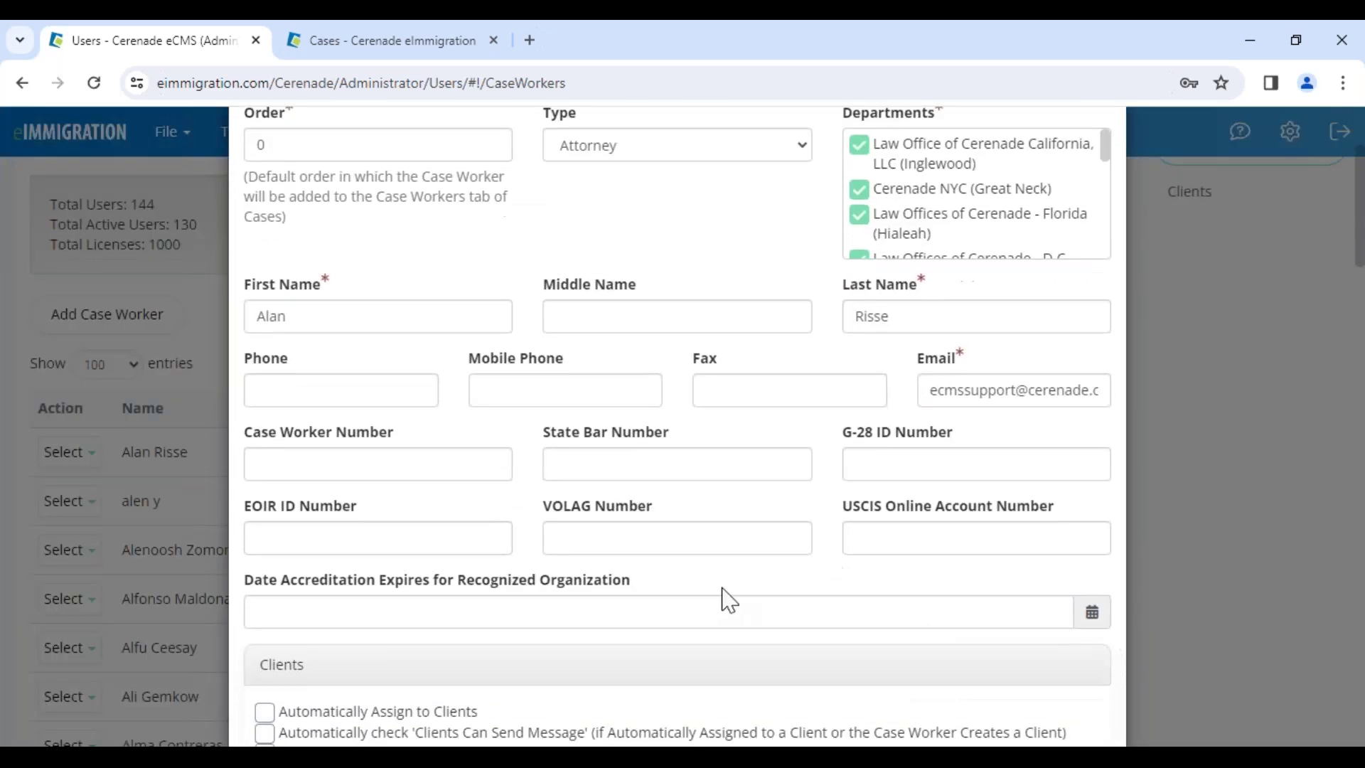
{"action": "scroll", "coordinate": [1067, 631], "scroll_direction": "down", "scroll_amount": 10}
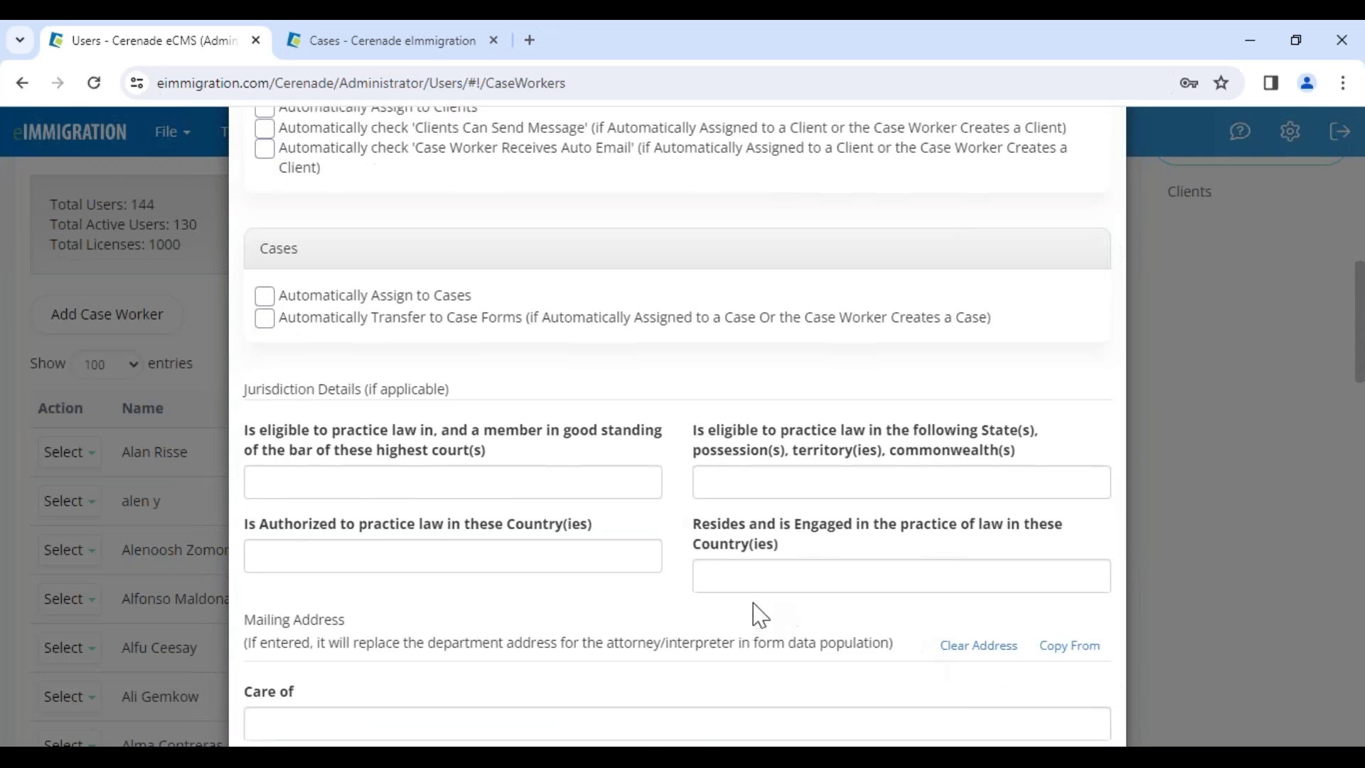
{"action": "scroll", "coordinate": [679, 595], "scroll_direction": "down", "scroll_amount": 5}
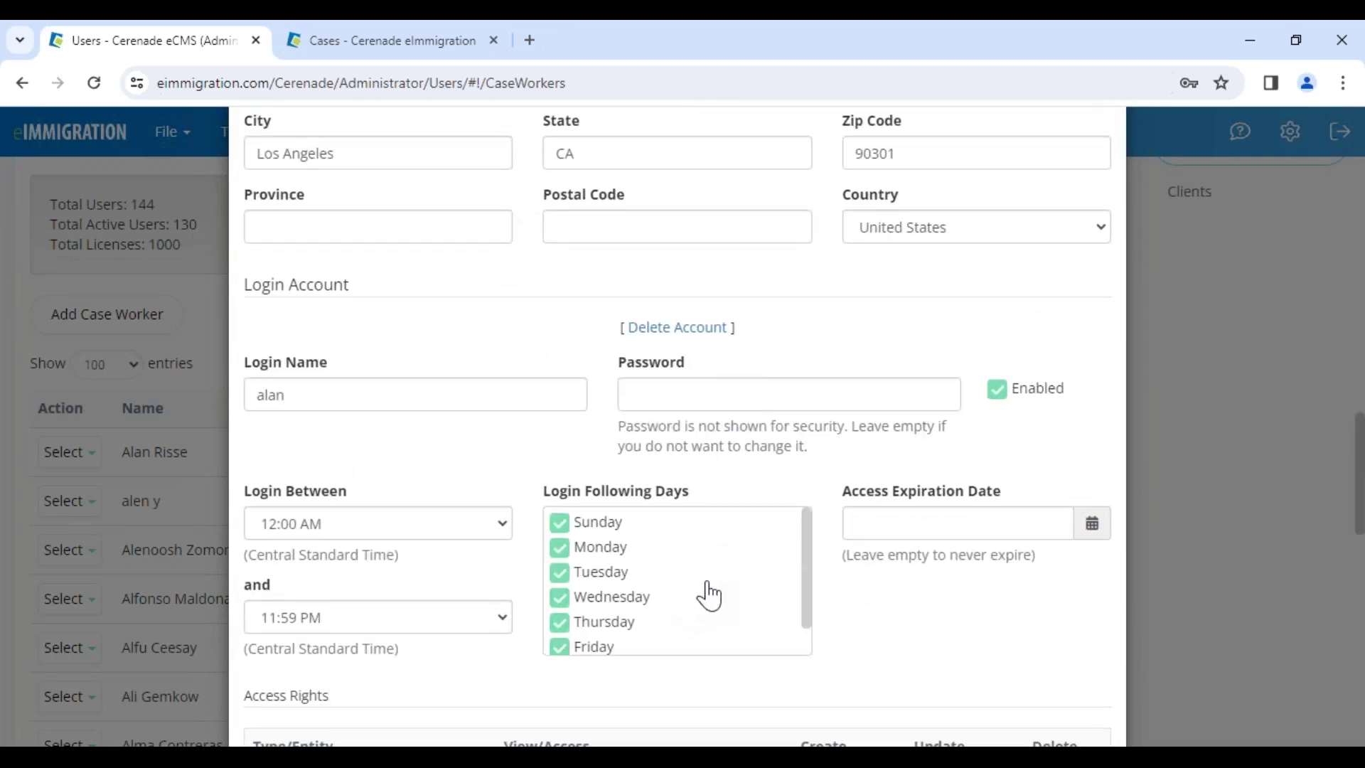
{"action": "scroll", "coordinate": [888, 625], "scroll_direction": "down", "scroll_amount": 4}
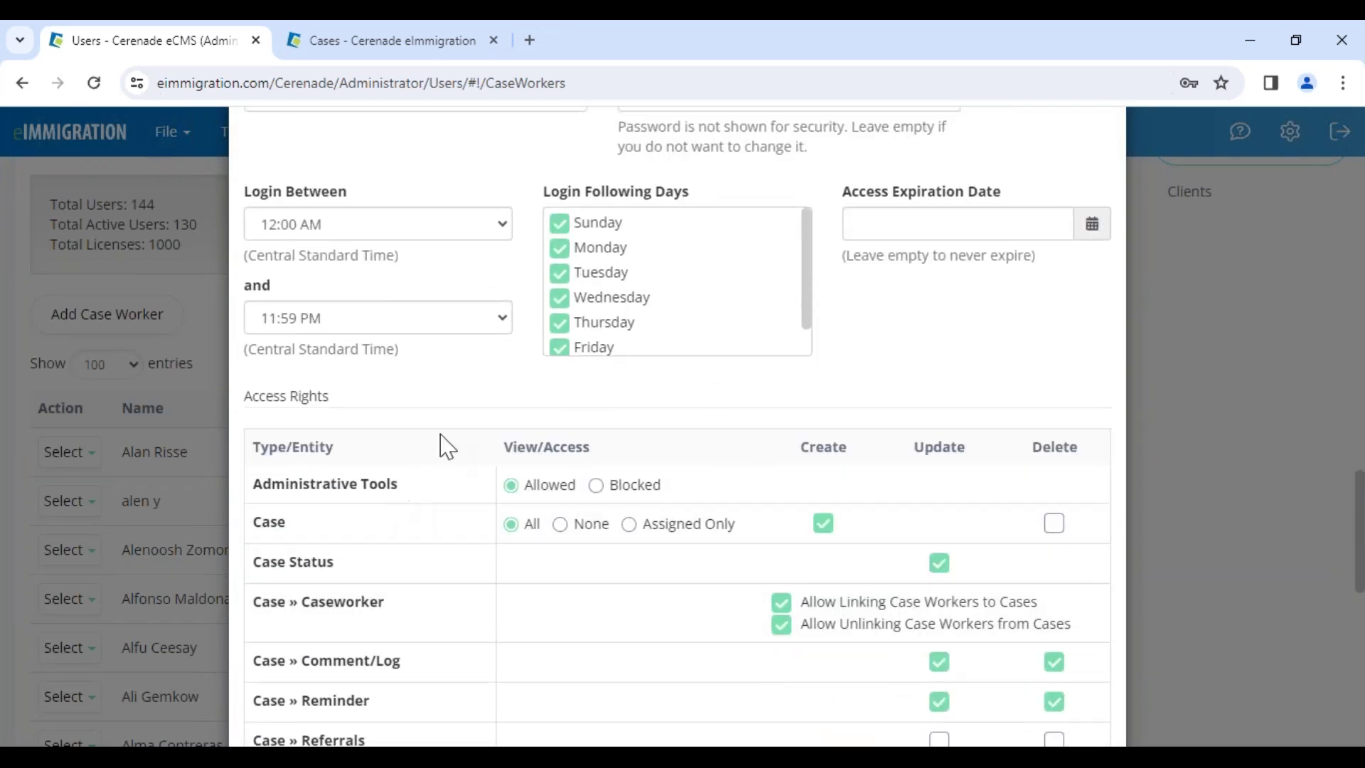
{"action": "scroll", "coordinate": [446, 298], "scroll_direction": "up", "scroll_amount": 1}
{"action": "scroll", "coordinate": [446, 299], "scroll_direction": "up", "scroll_amount": 2}
{"action": "left_click_drag", "start_coordinate": [296, 295], "coordinate": [222, 296]}
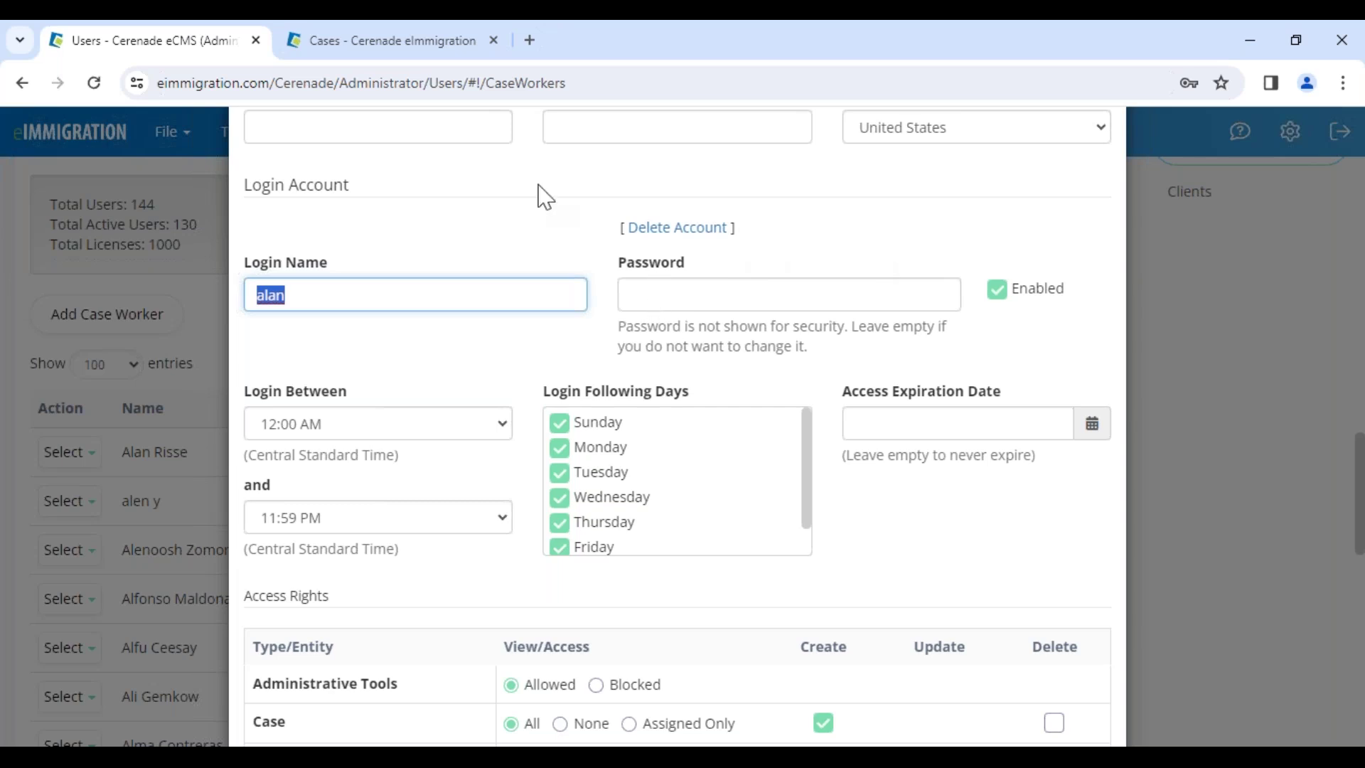
Step: Open Subscription Details in the eImmigration case worker site and examine the Caseworker Portal entry and its link
{"action": "left_click", "coordinate": [393, 42]}
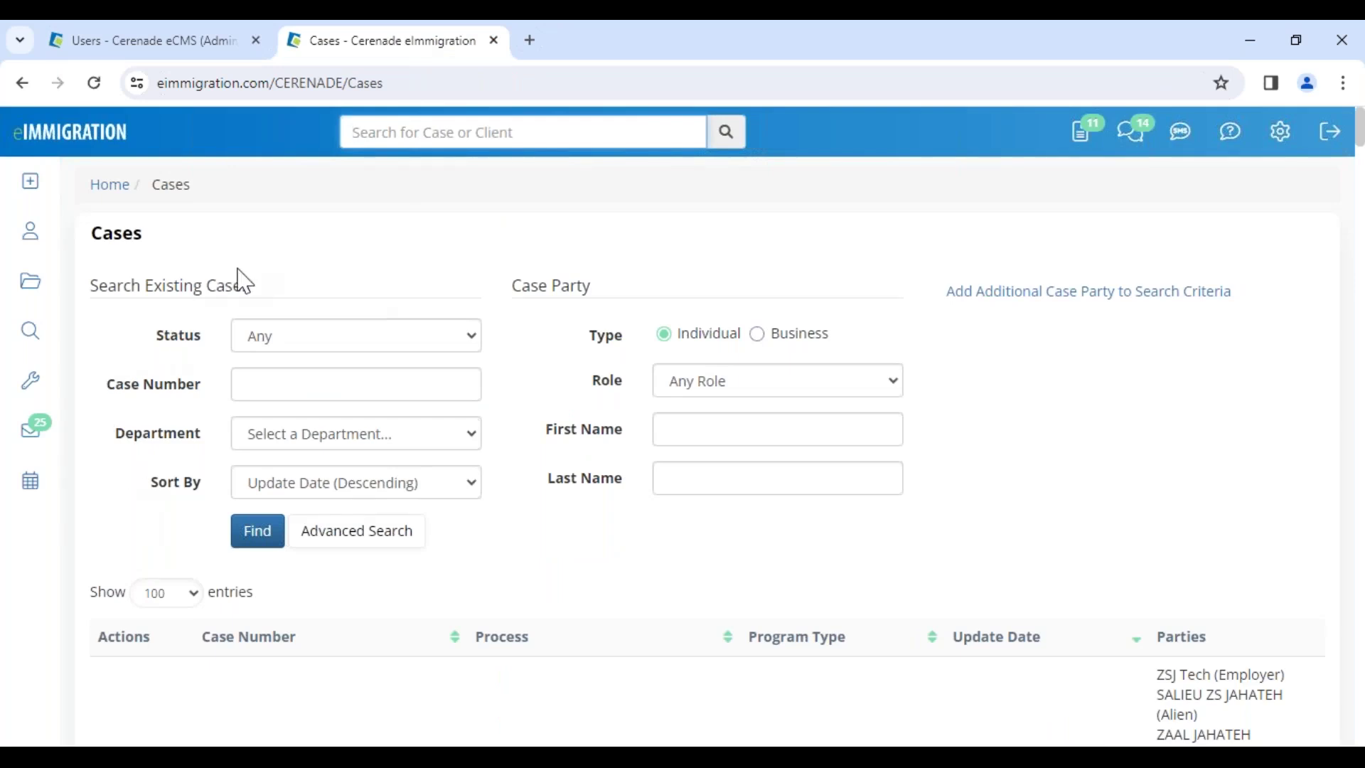
{"action": "left_click", "coordinate": [1282, 137]}
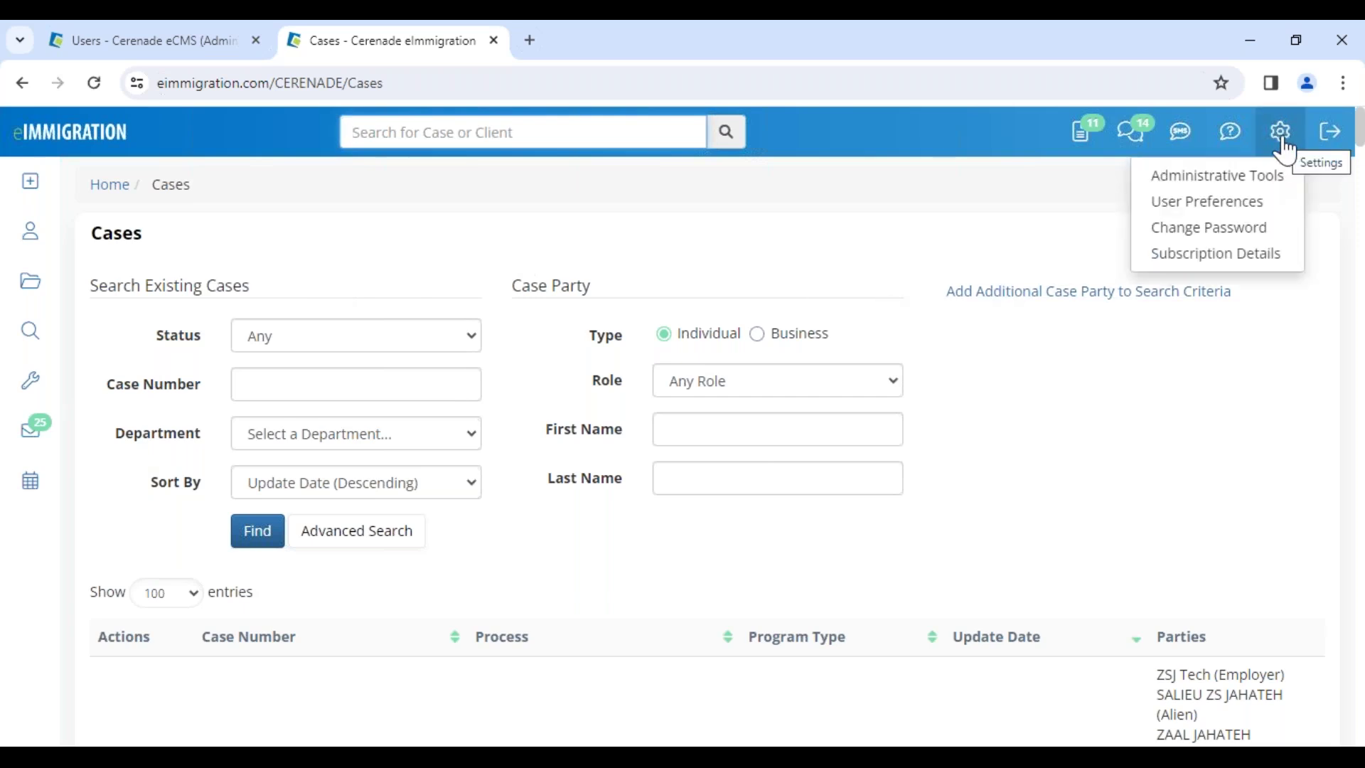
{"action": "left_click", "coordinate": [1259, 259]}
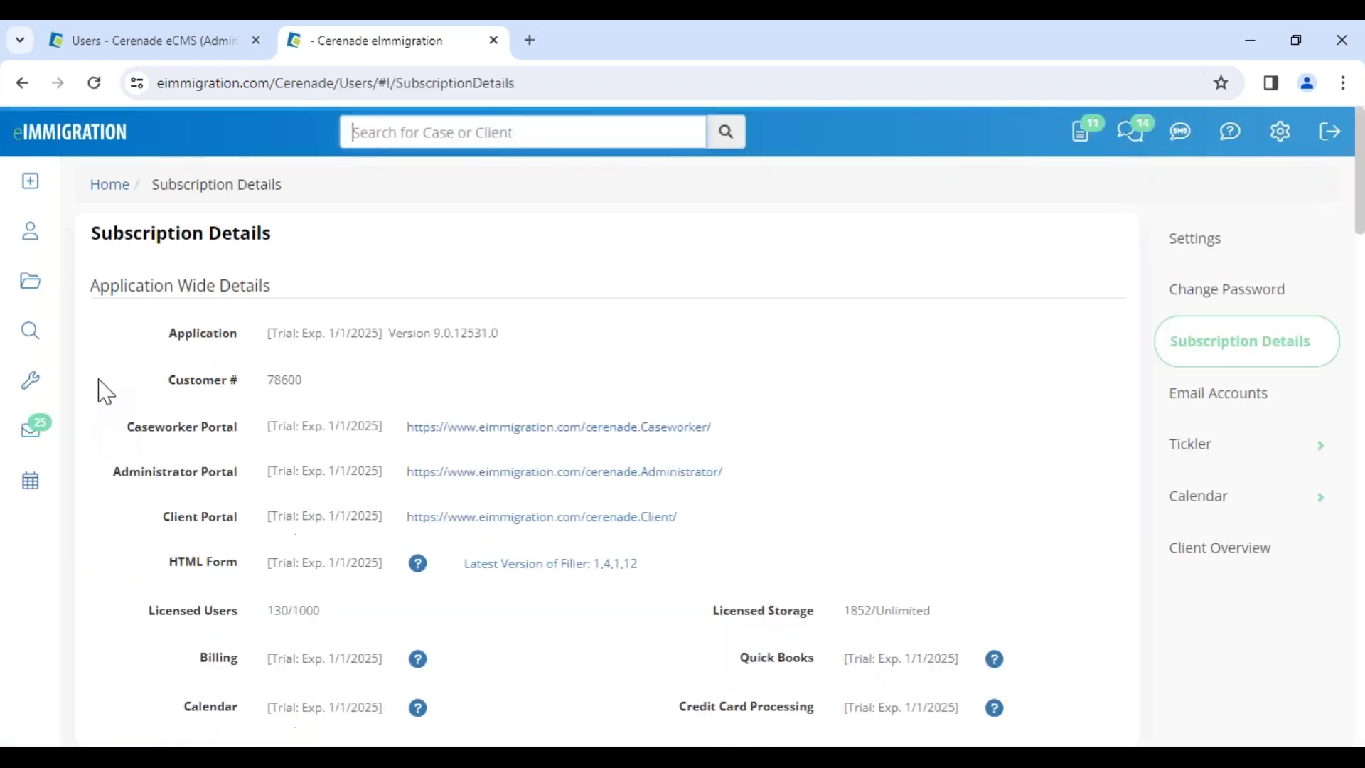
{"action": "left_click_drag", "start_coordinate": [122, 430], "coordinate": [269, 442]}
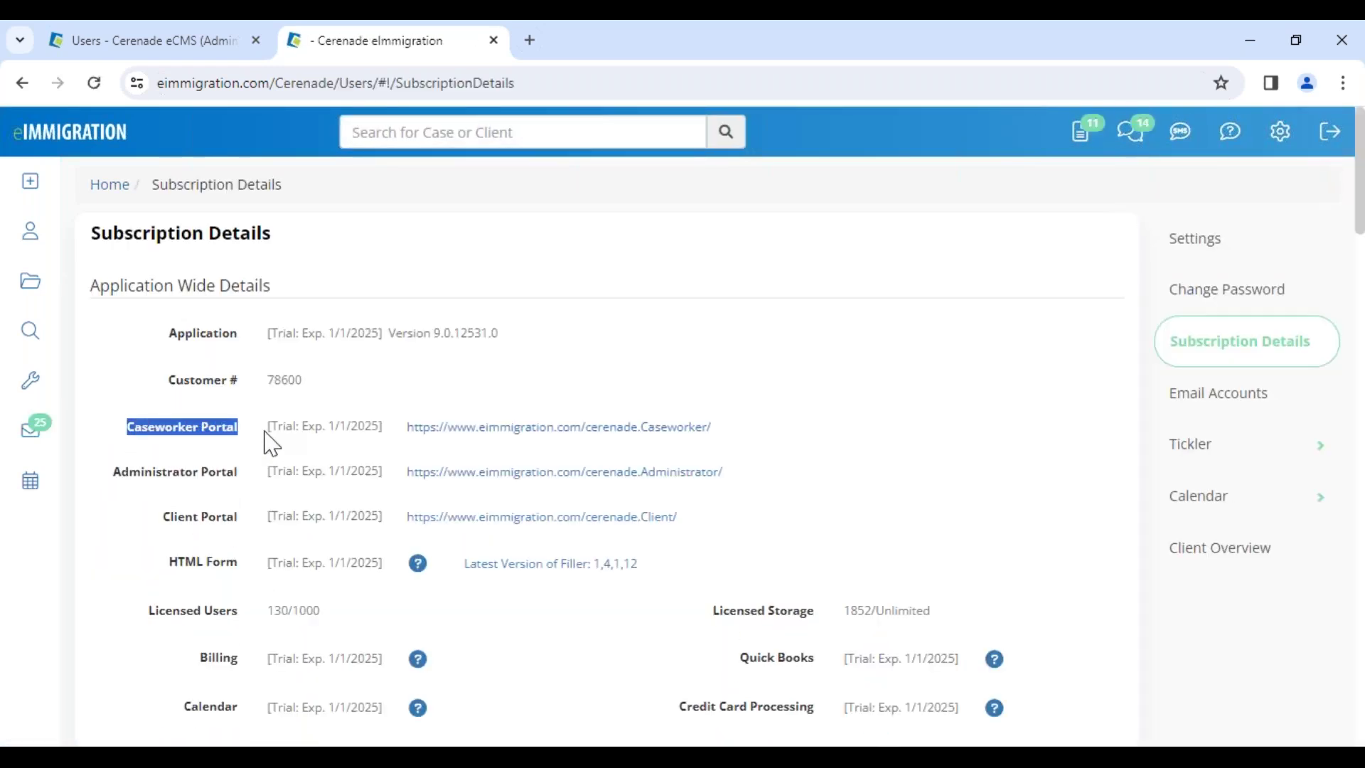
{"action": "left_click_drag", "start_coordinate": [730, 426], "coordinate": [668, 446]}
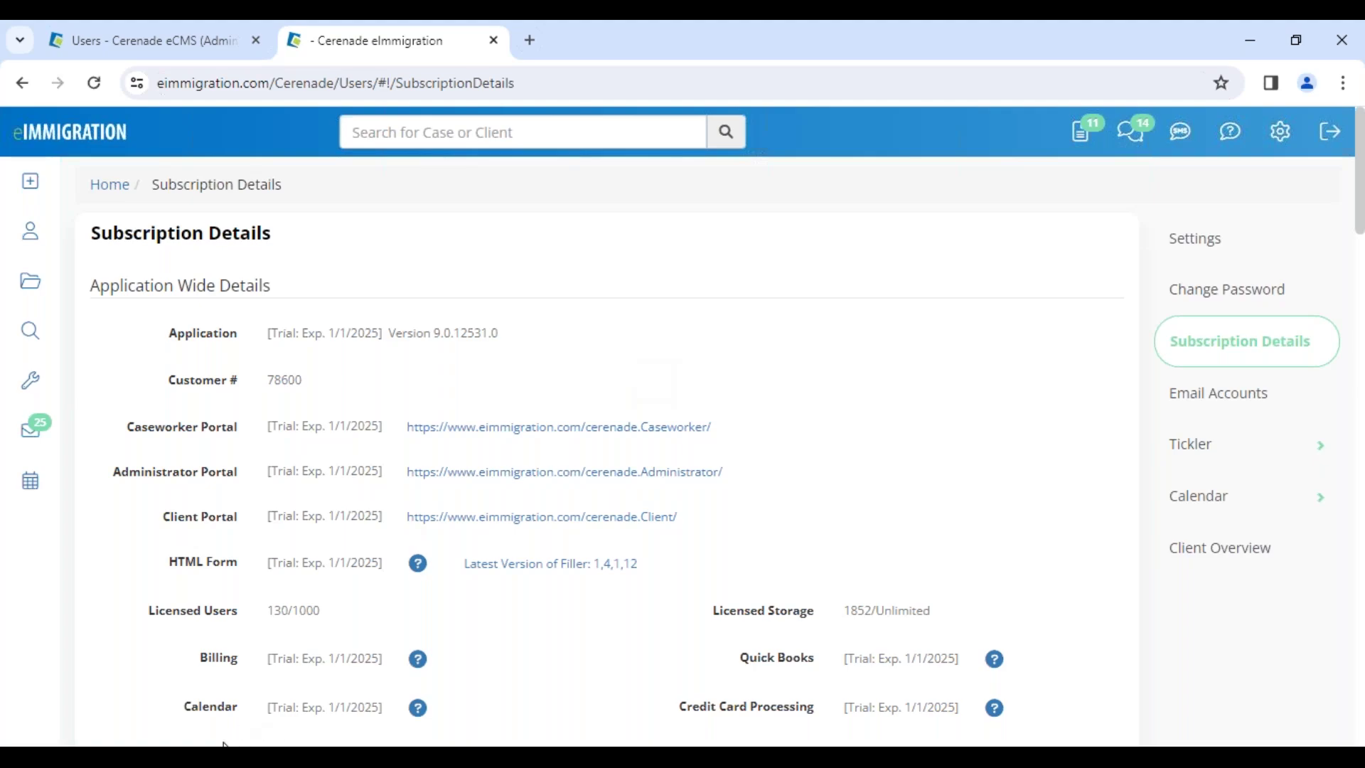
Step: Switch to the Cerenade Academy YouTube channel, look over its latest videos, and return to the Subscription Details page
{"action": "left_click", "coordinate": [362, 649]}
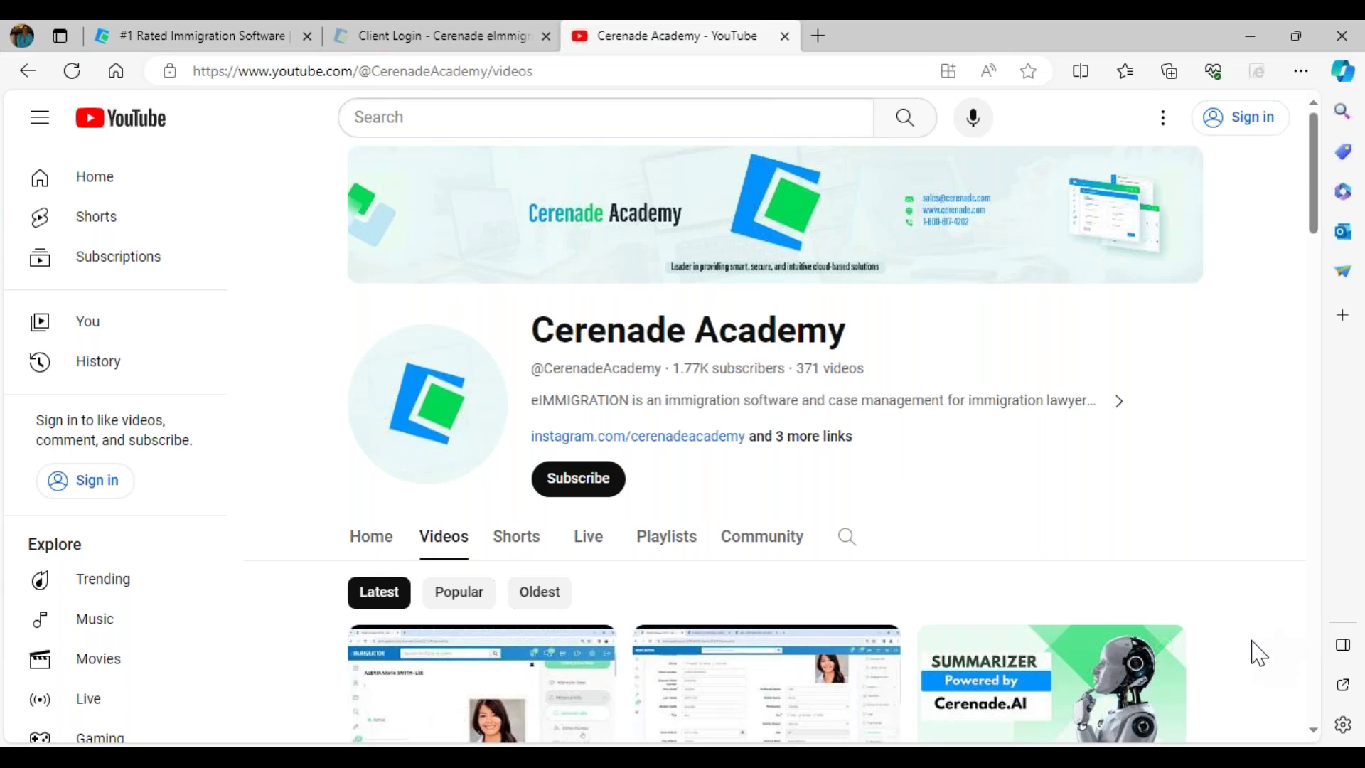
{"action": "scroll", "coordinate": [1258, 652], "scroll_direction": "down", "scroll_amount": 4}
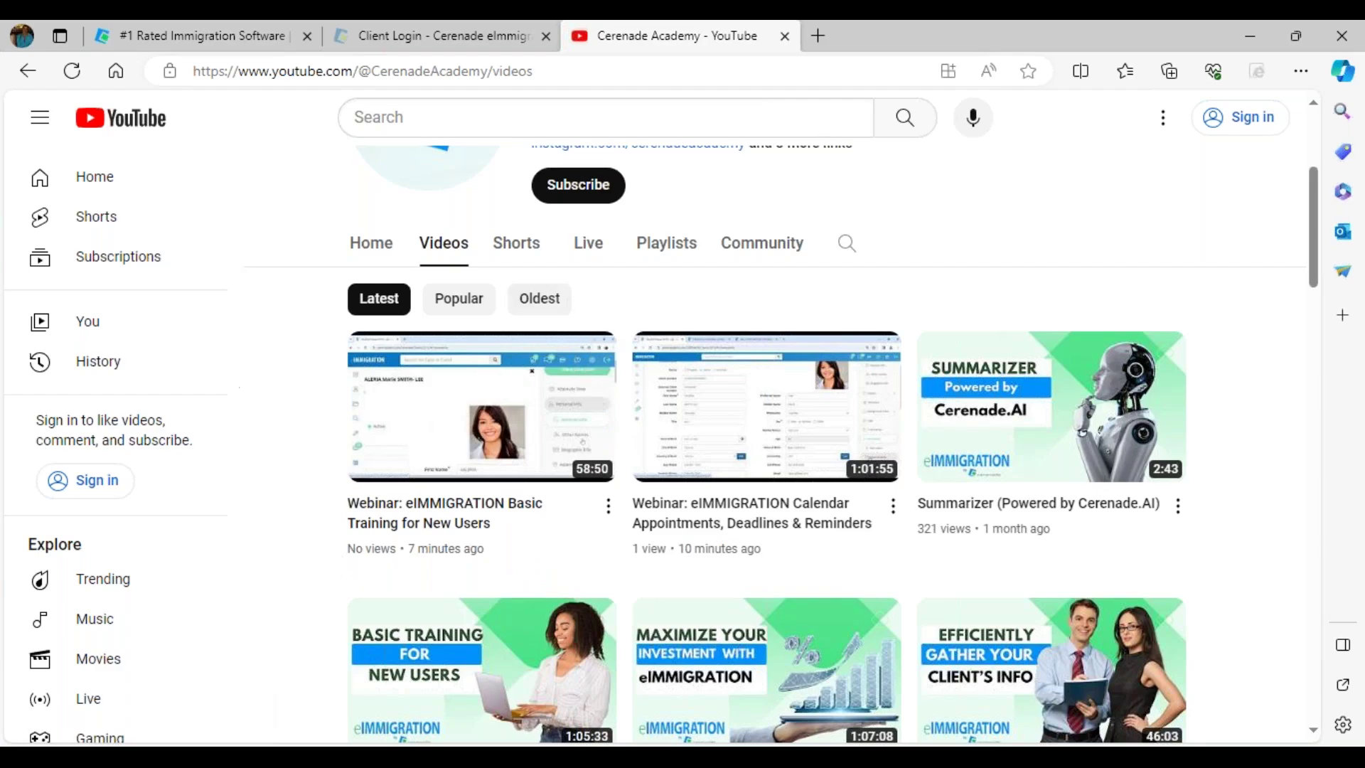
{"action": "left_click", "coordinate": [245, 756]}
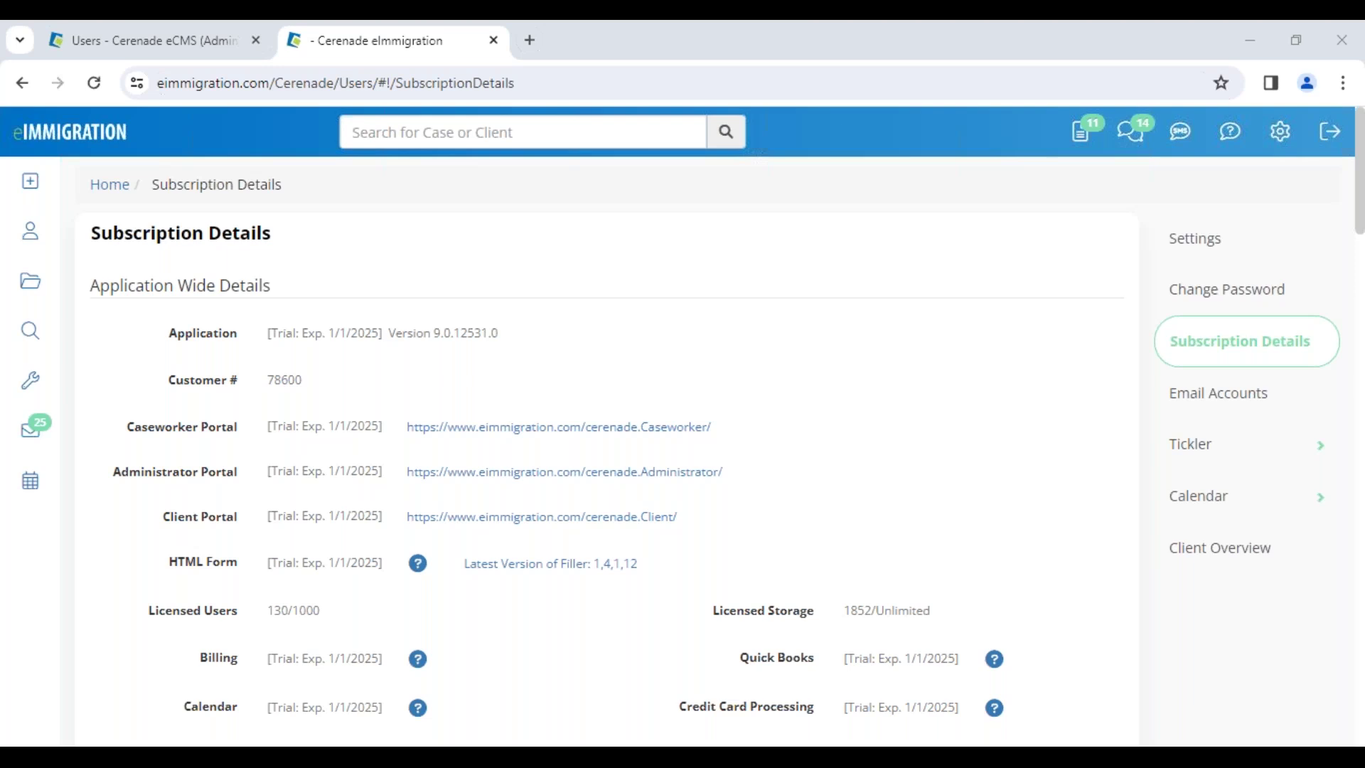
Step: Close the open case worker record and start a new case worker with the type Paralegal
{"action": "left_click", "coordinate": [152, 41]}
{"action": "scroll", "coordinate": [1052, 306], "scroll_direction": "up", "scroll_amount": 15}
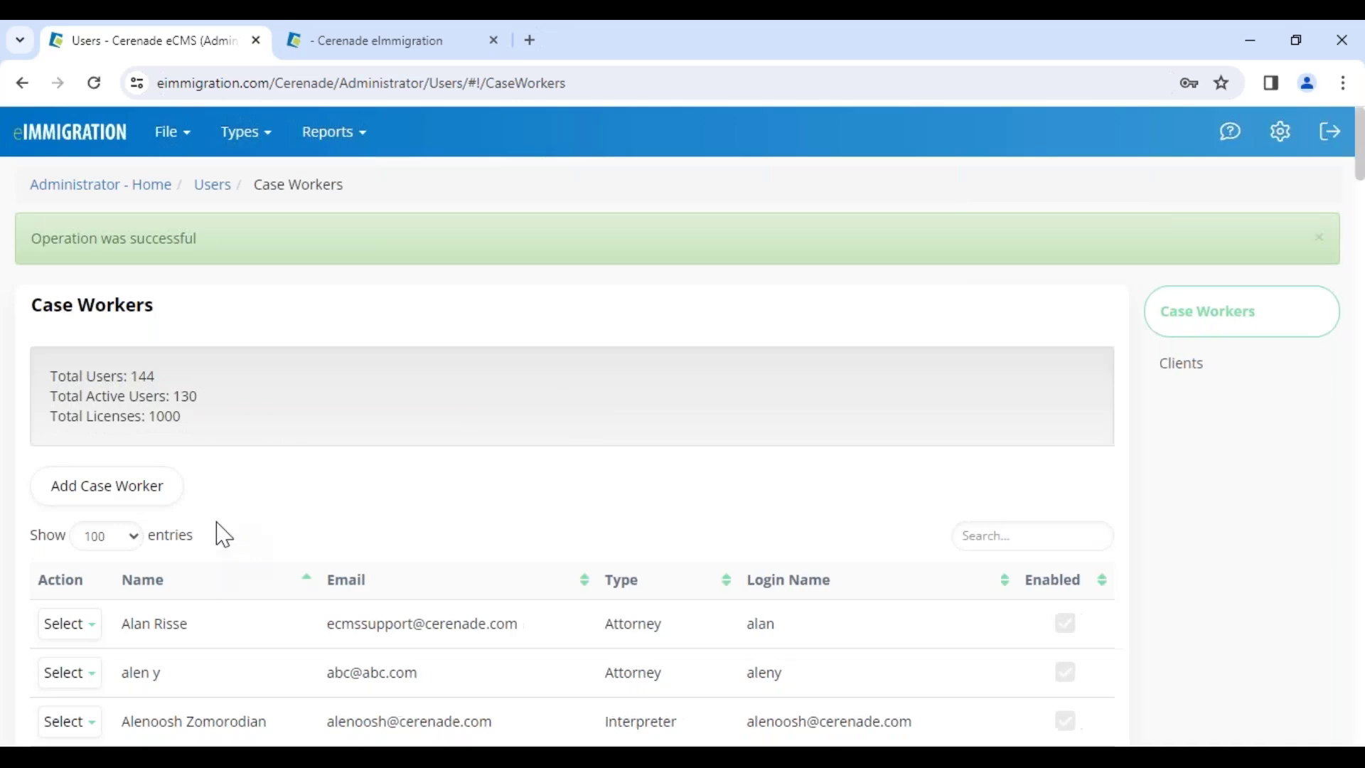
{"action": "scroll", "coordinate": [231, 529], "scroll_direction": "down", "scroll_amount": 3}
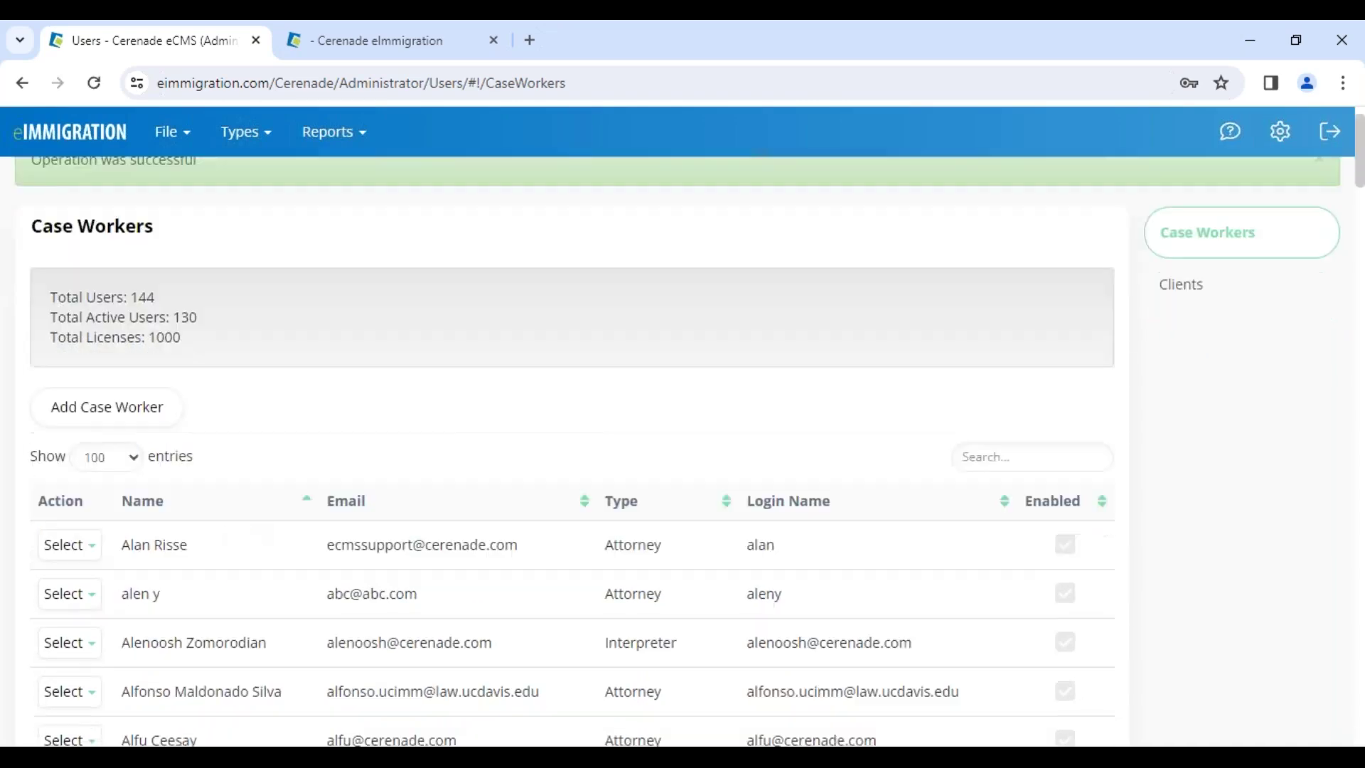
{"action": "left_click", "coordinate": [111, 288]}
{"action": "left_click", "coordinate": [612, 353]}
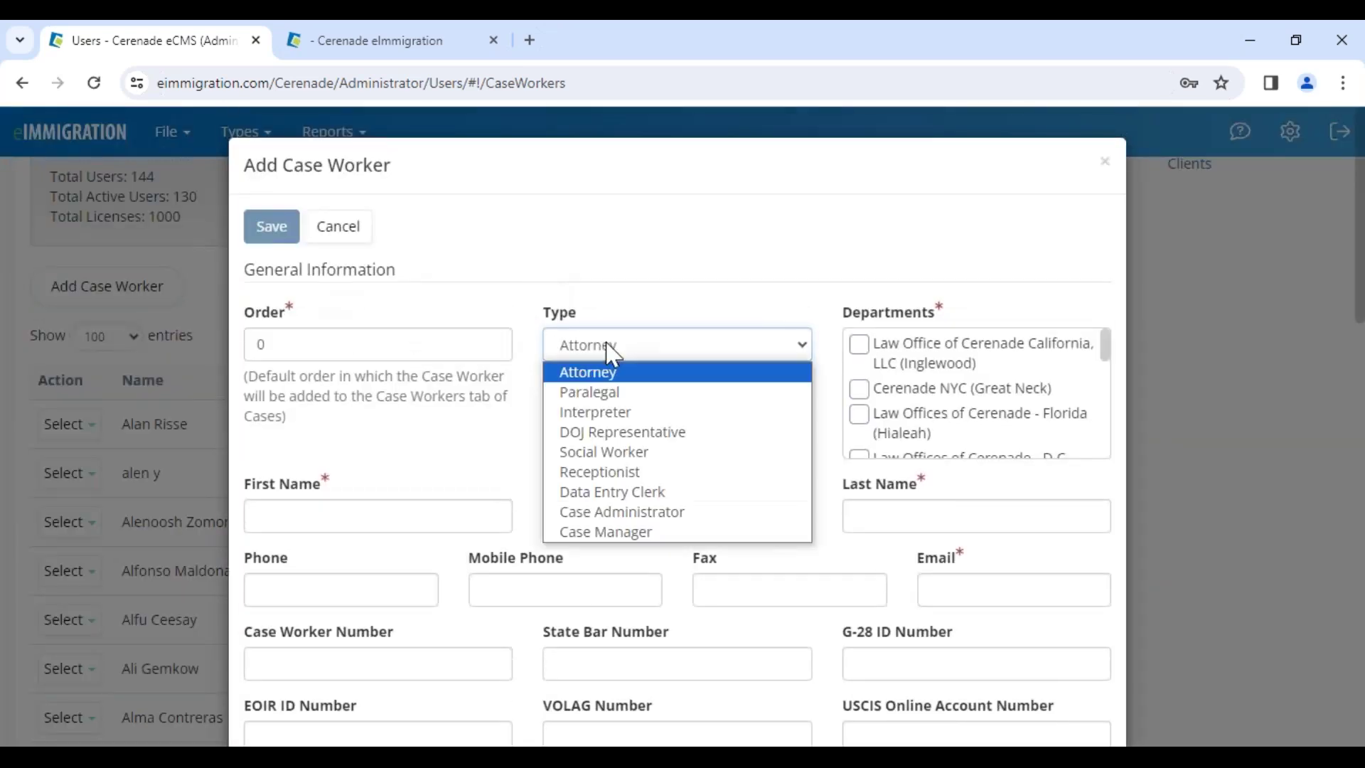
{"action": "left_click", "coordinate": [616, 396]}
Step: Enable Automatically Assign to Cases and Automatically Transfer to Case Forms for the new case worker
{"action": "scroll", "coordinate": [591, 469], "scroll_direction": "down", "scroll_amount": 2}
{"action": "scroll", "coordinate": [591, 475], "scroll_direction": "down", "scroll_amount": 5}
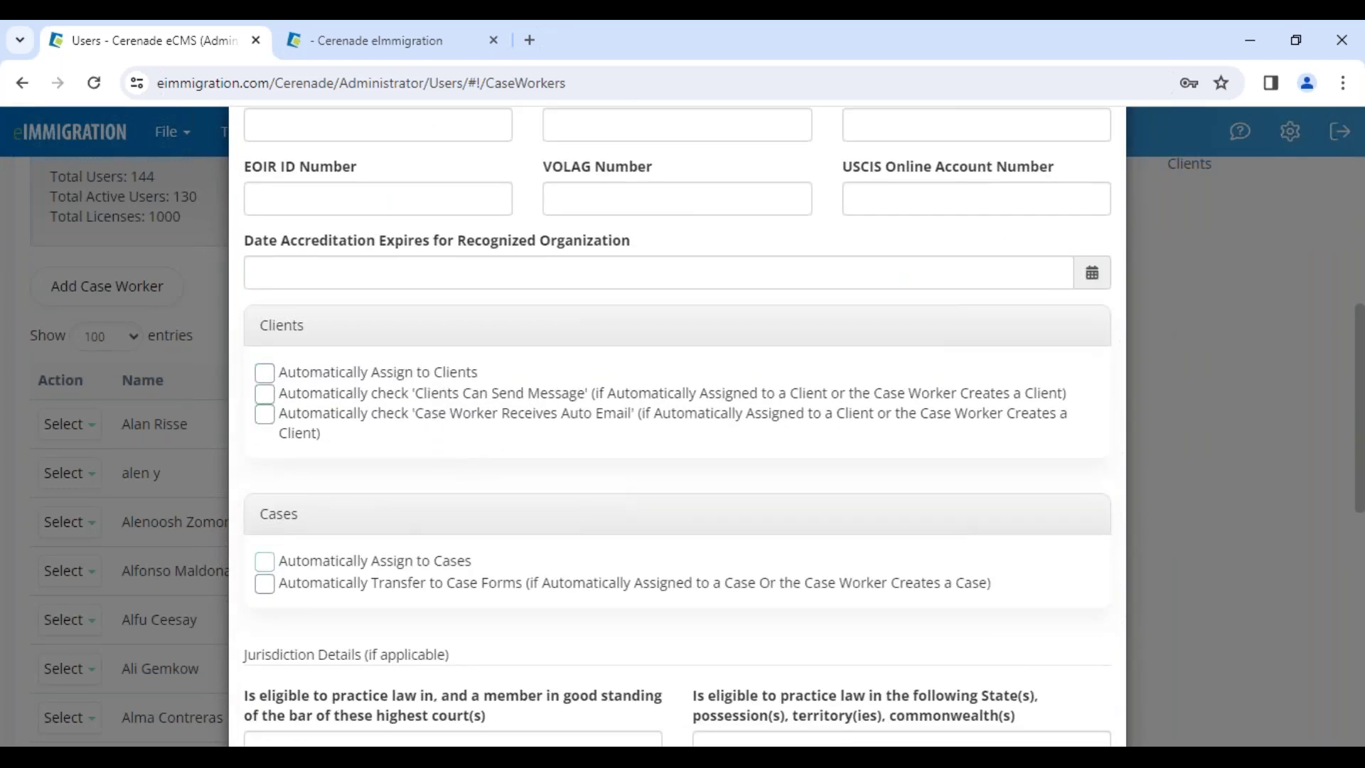
{"action": "left_click", "coordinate": [410, 563]}
{"action": "left_click", "coordinate": [393, 590]}
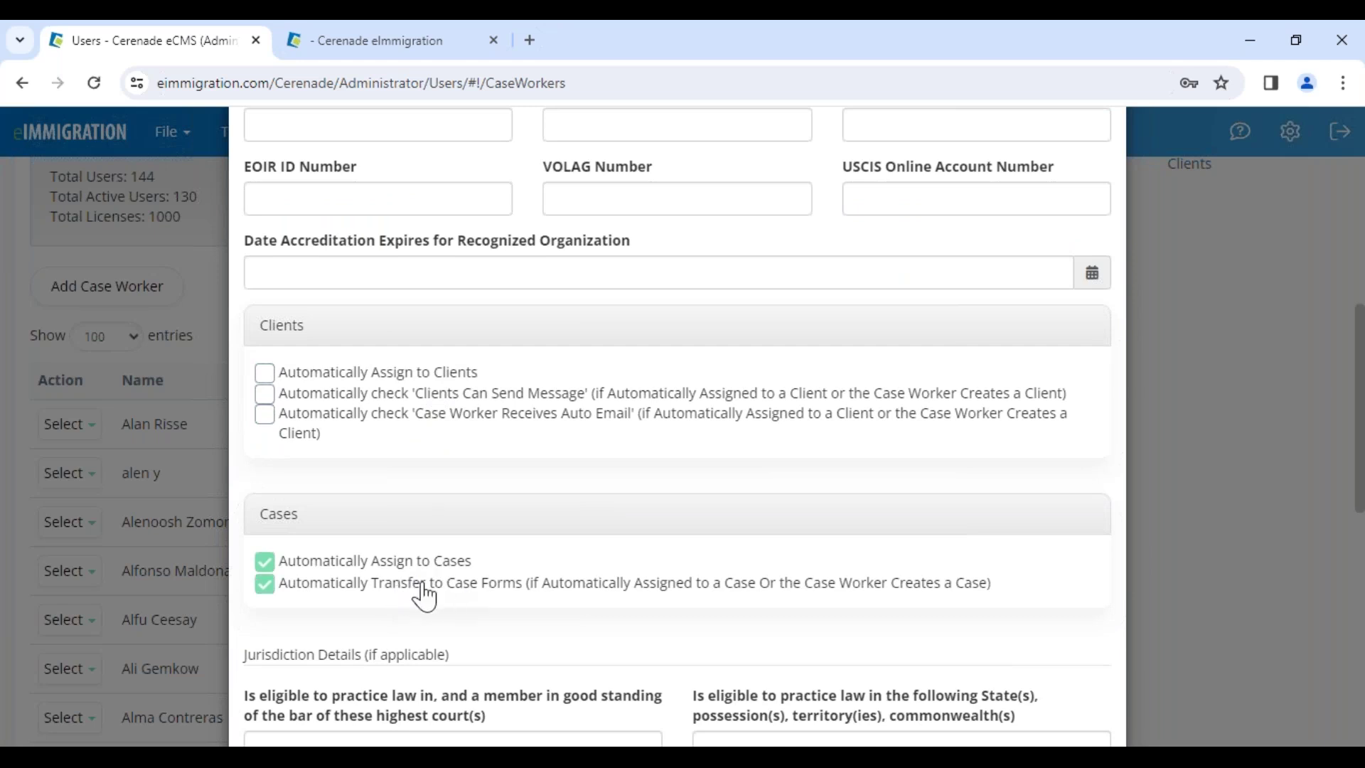
{"action": "left_click_drag", "start_coordinate": [422, 587], "coordinate": [524, 586]}
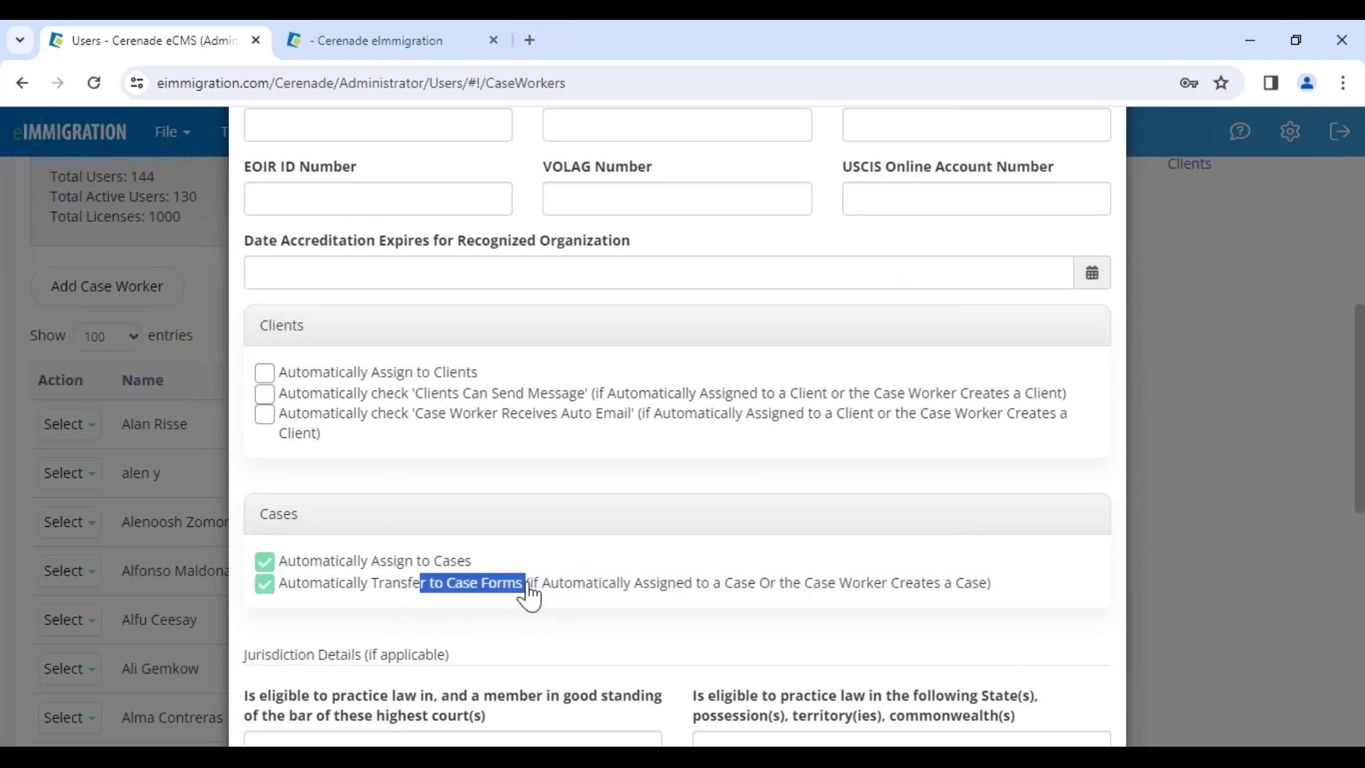
Step: Clear the Automatically Transfer to Case Forms and Automatically Assign to Cases options, and discard the new case worker form
{"action": "left_click", "coordinate": [269, 590]}
{"action": "left_click_drag", "start_coordinate": [472, 569], "coordinate": [300, 570]}
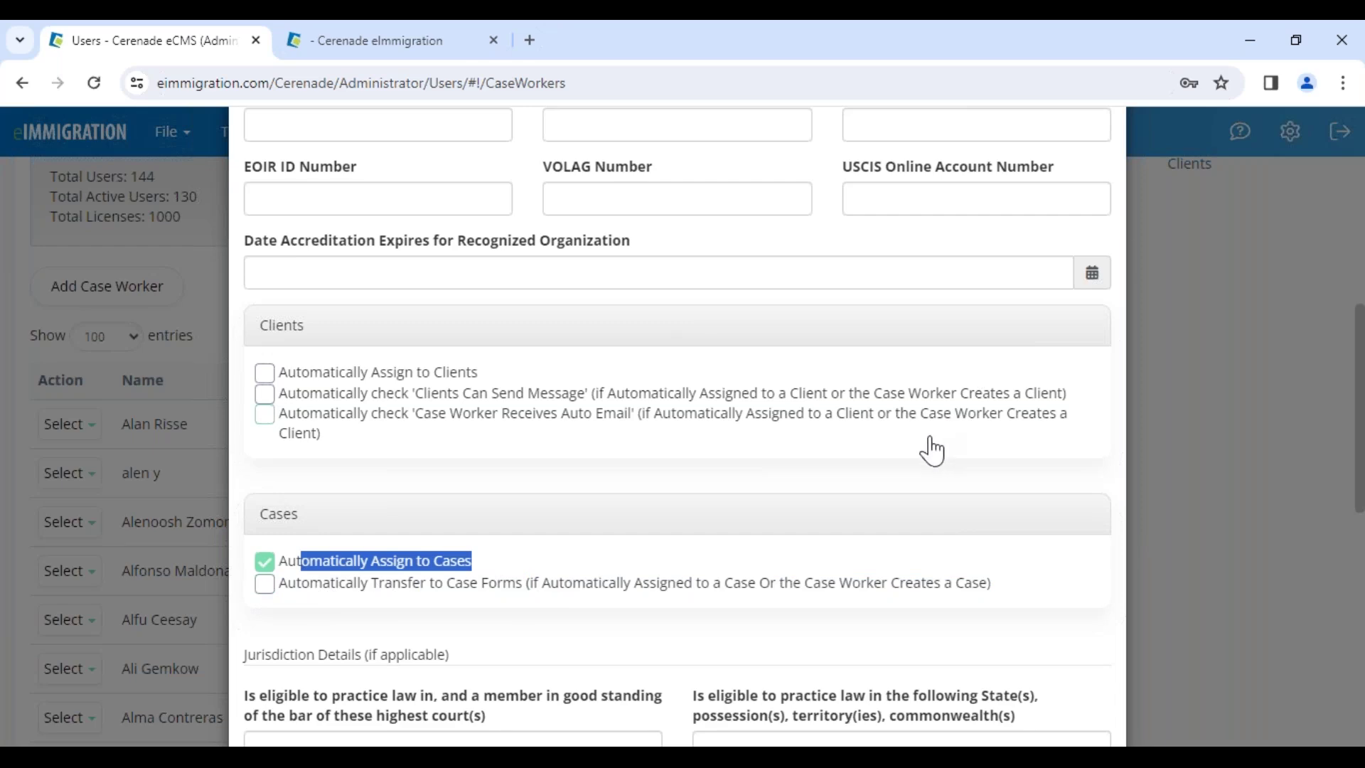
{"action": "left_click", "coordinate": [265, 562]}
{"action": "key", "text": "Return"}
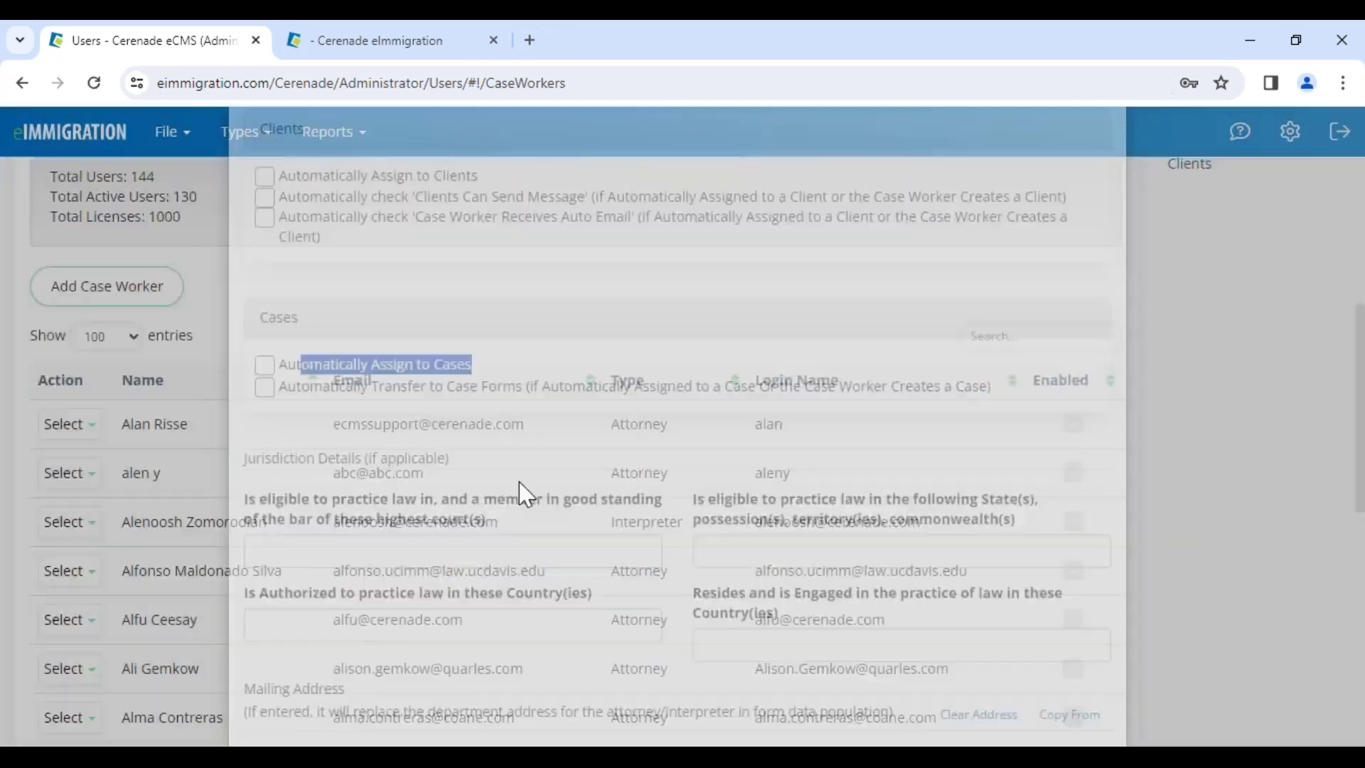
Step: Start a new case with the department Law Office of Cerenade California, LLC (Inglewood) and proceed to the wizard's Case Workers stage
{"action": "left_click", "coordinate": [329, 41]}
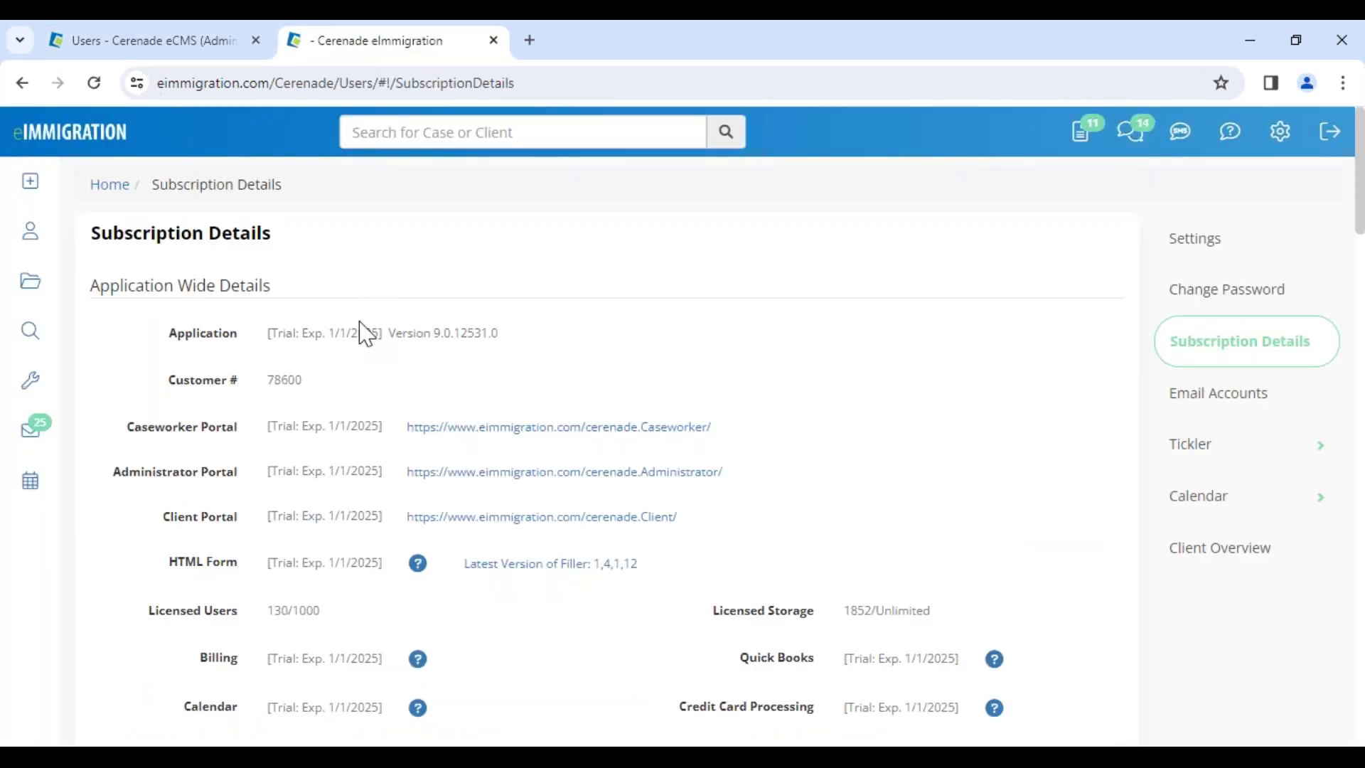
{"action": "mouse_move", "coordinate": [41, 205]}
{"action": "left_click", "coordinate": [108, 264]}
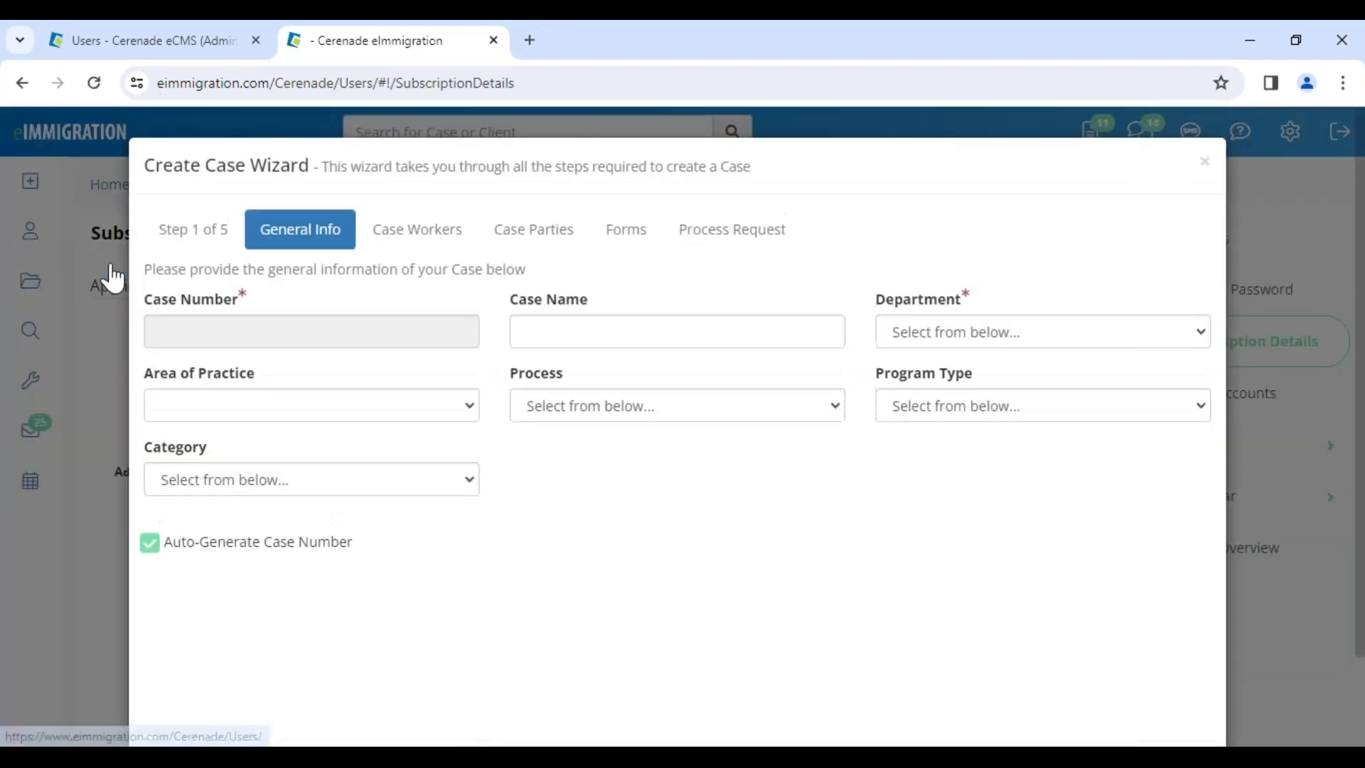
{"action": "left_click", "coordinate": [1032, 332]}
{"action": "left_click", "coordinate": [995, 380]}
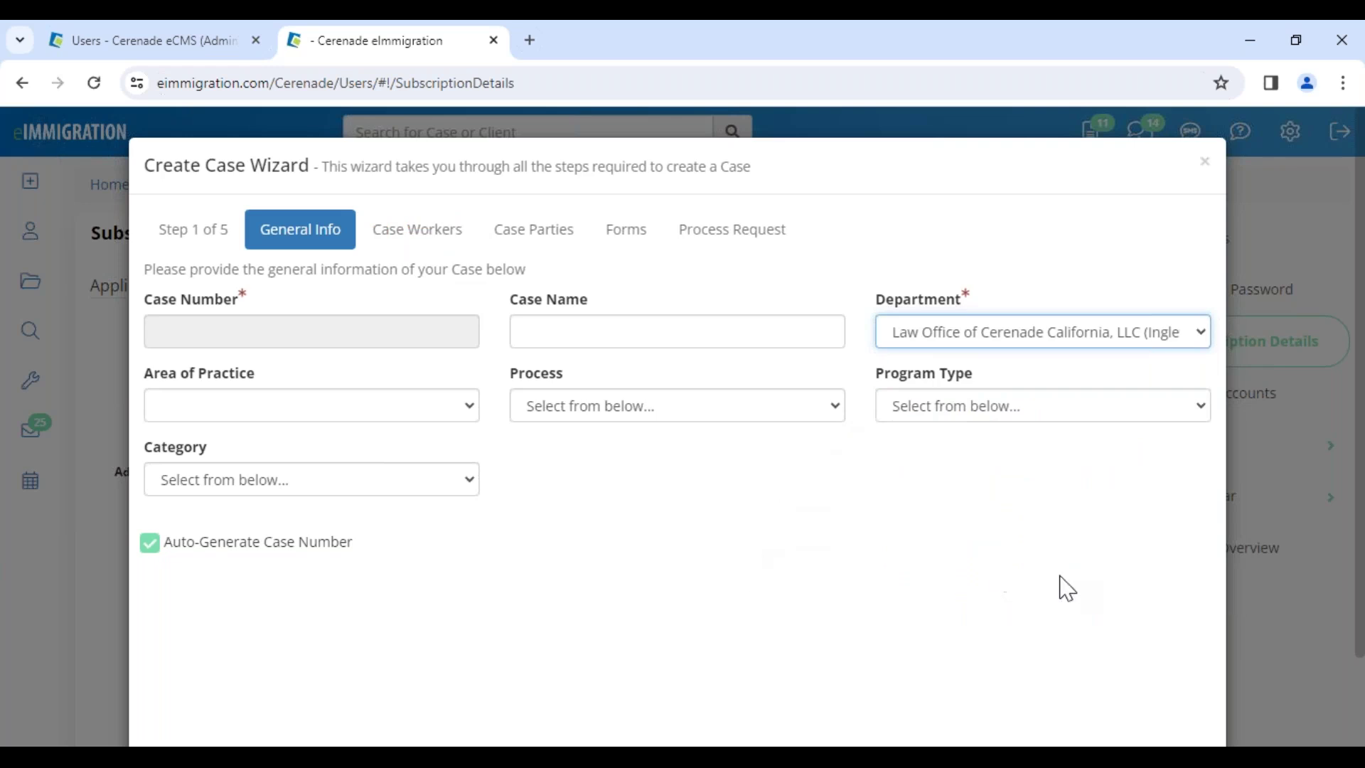
{"action": "scroll", "coordinate": [1059, 650], "scroll_direction": "down", "scroll_amount": 2}
{"action": "left_click", "coordinate": [1182, 683]}
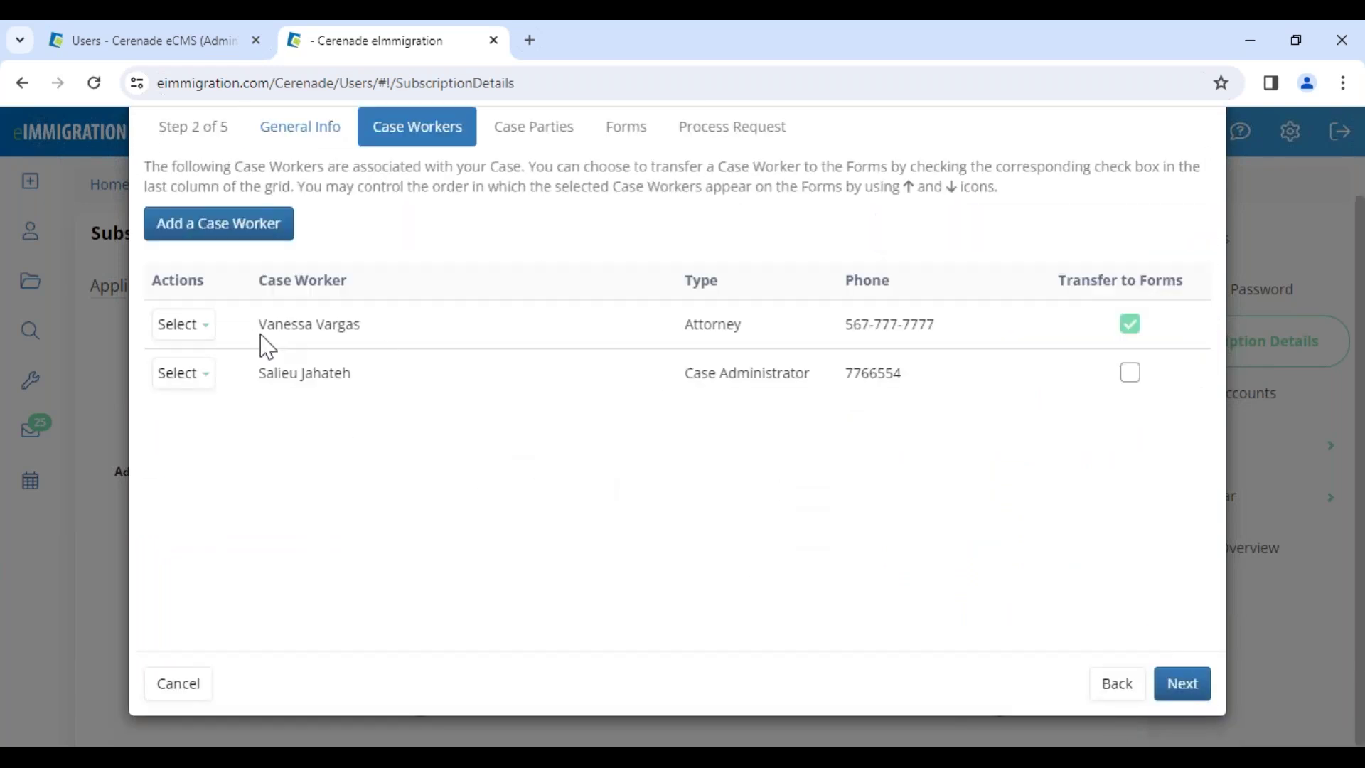
Step: Search for the paralegal by first name and add that case worker to the new case
{"action": "left_click", "coordinate": [223, 223]}
{"action": "type", "text": "benita"}
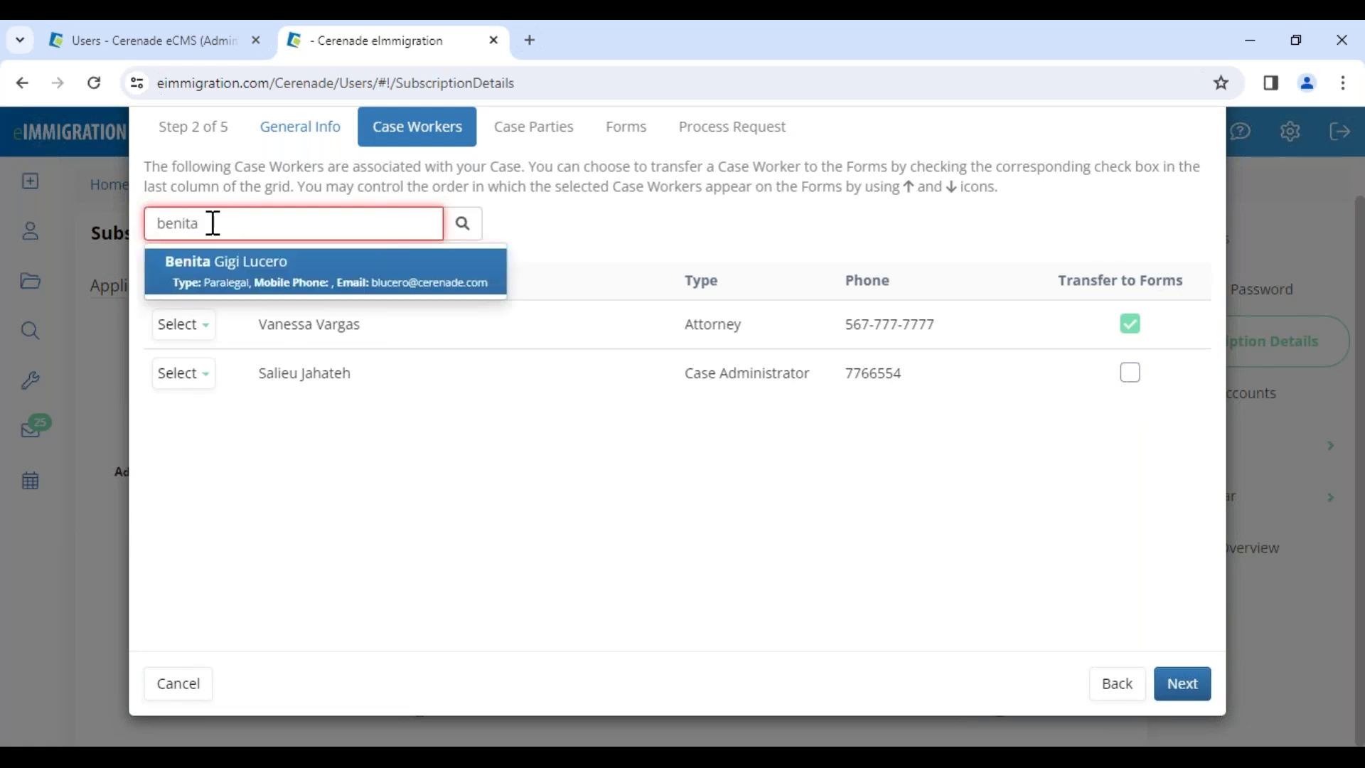
{"action": "left_click", "coordinate": [218, 285]}
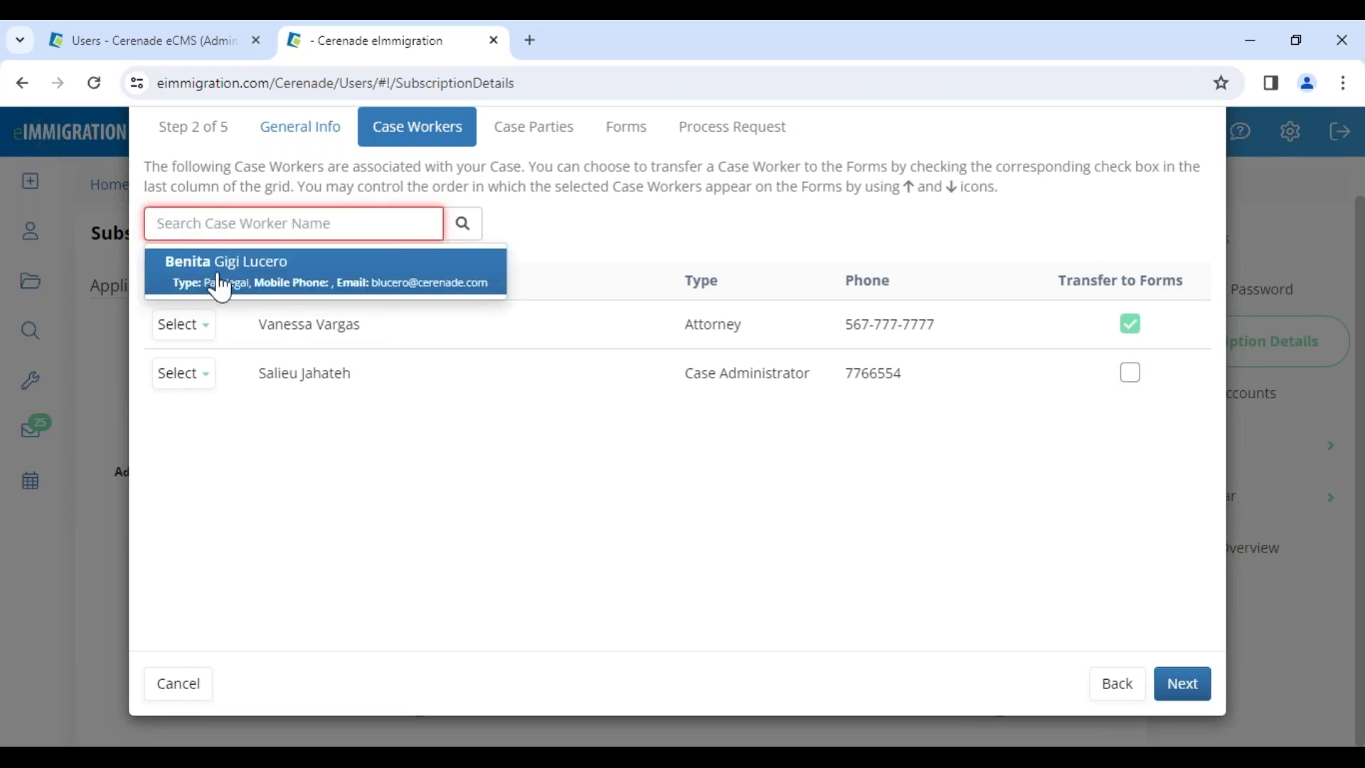
Step: Turn the added paralegal's Transfer to Forms option off and back on
{"action": "left_click_drag", "start_coordinate": [375, 421], "coordinate": [259, 419]}
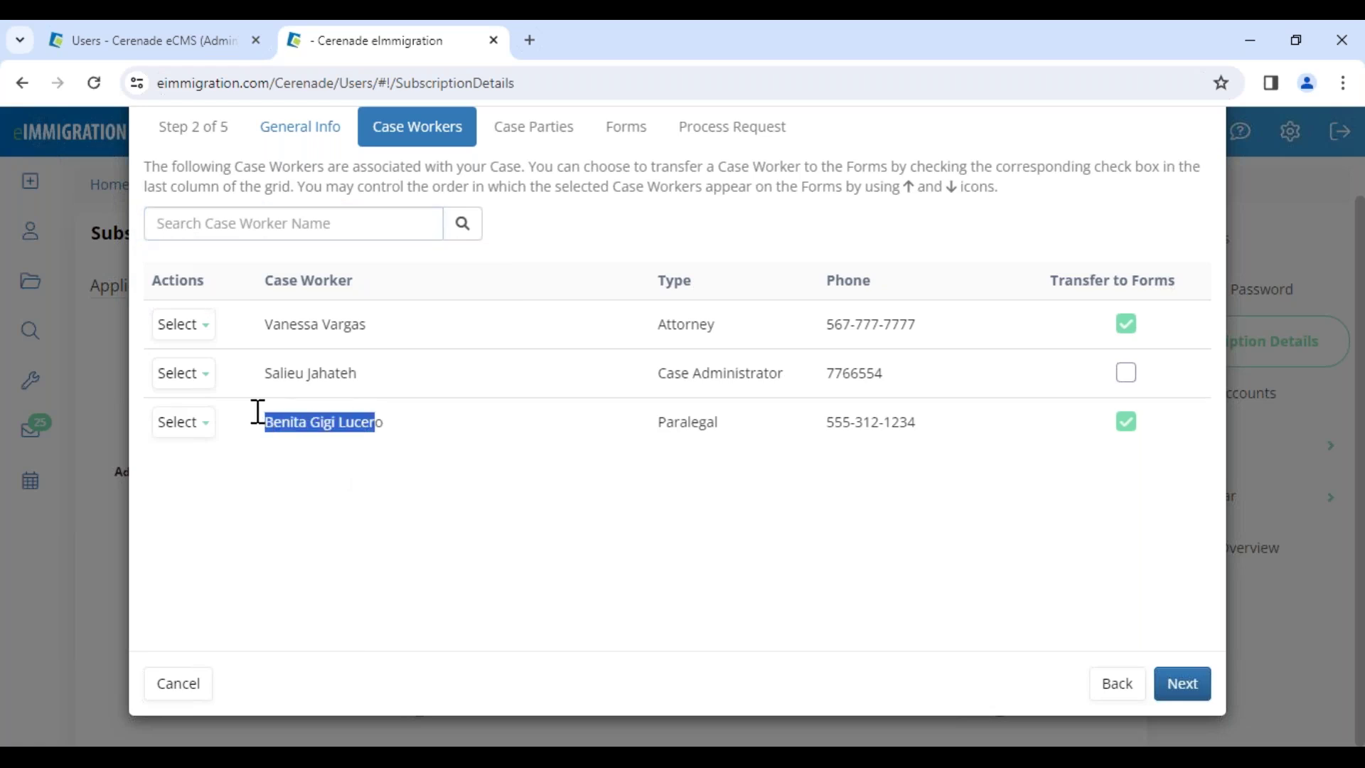
{"action": "left_click", "coordinate": [486, 497]}
{"action": "left_click", "coordinate": [1128, 423]}
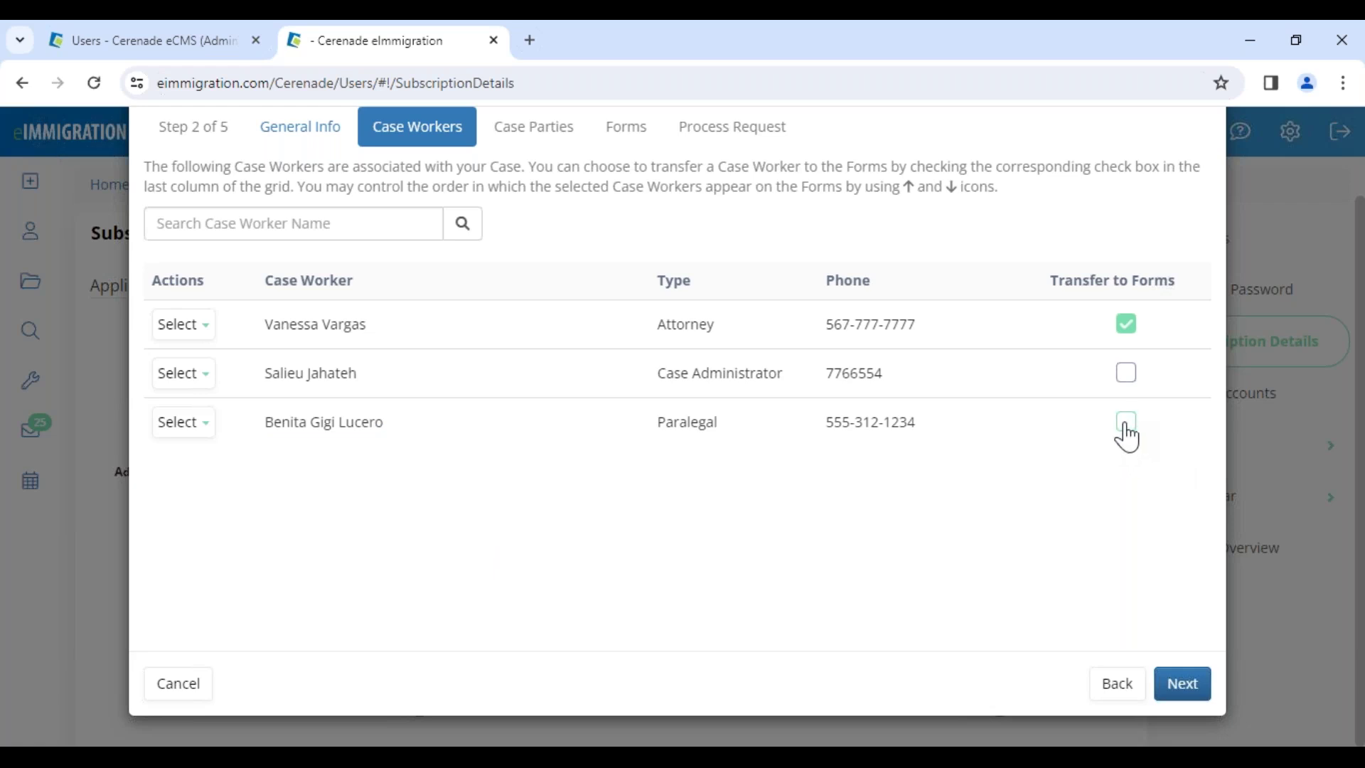
{"action": "left_click", "coordinate": [1127, 423]}
Step: In the administrator Case Workers list, search for the paralegal by first name and open that record for editing
{"action": "left_click", "coordinate": [163, 46]}
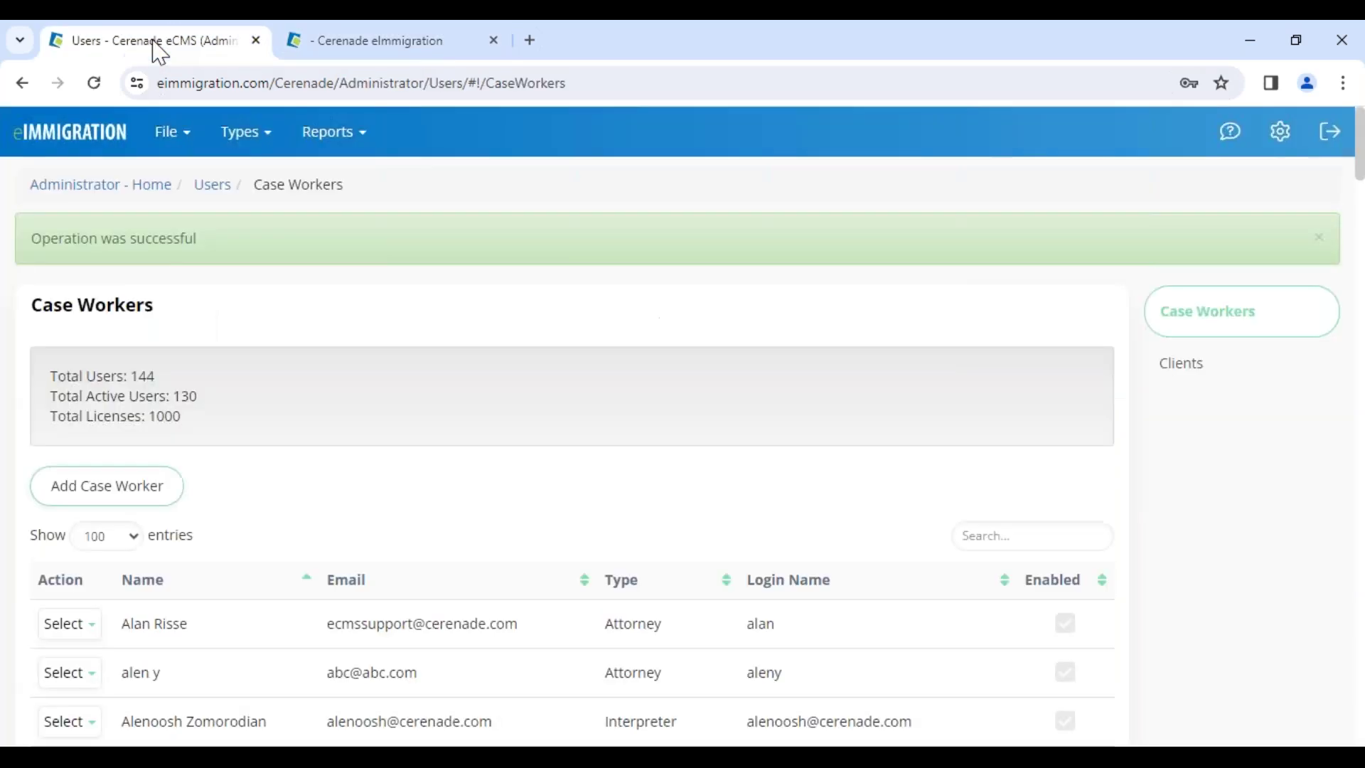
{"action": "left_click", "coordinate": [1013, 536]}
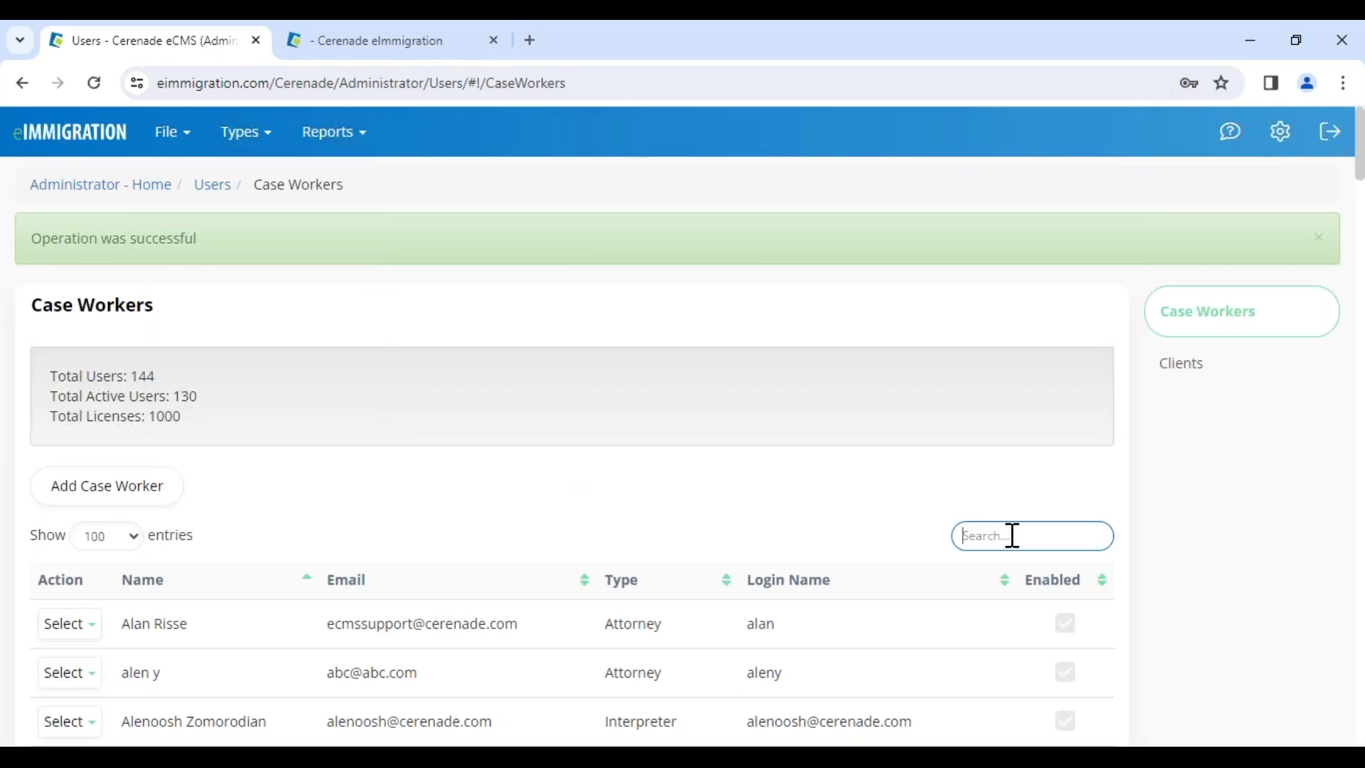
{"action": "type", "text": "benita"}
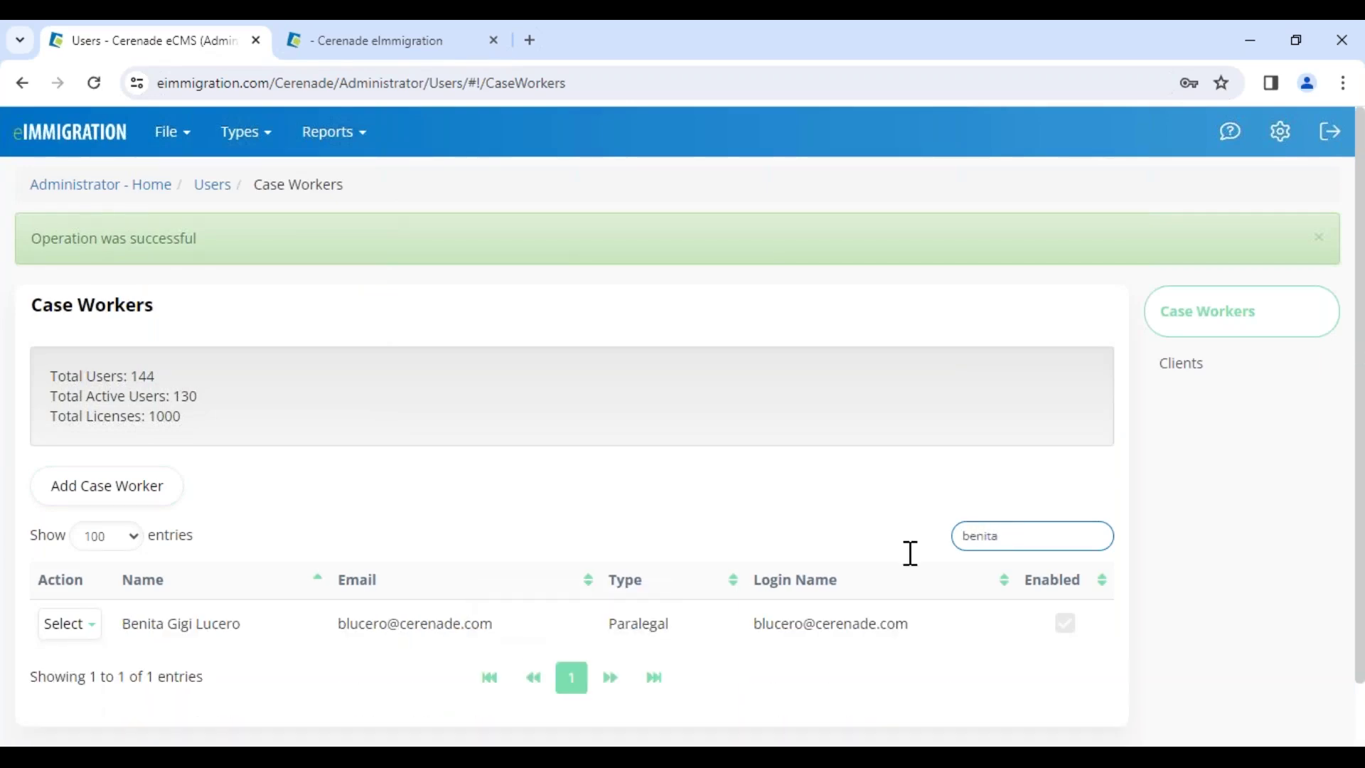
{"action": "left_click", "coordinate": [71, 625]}
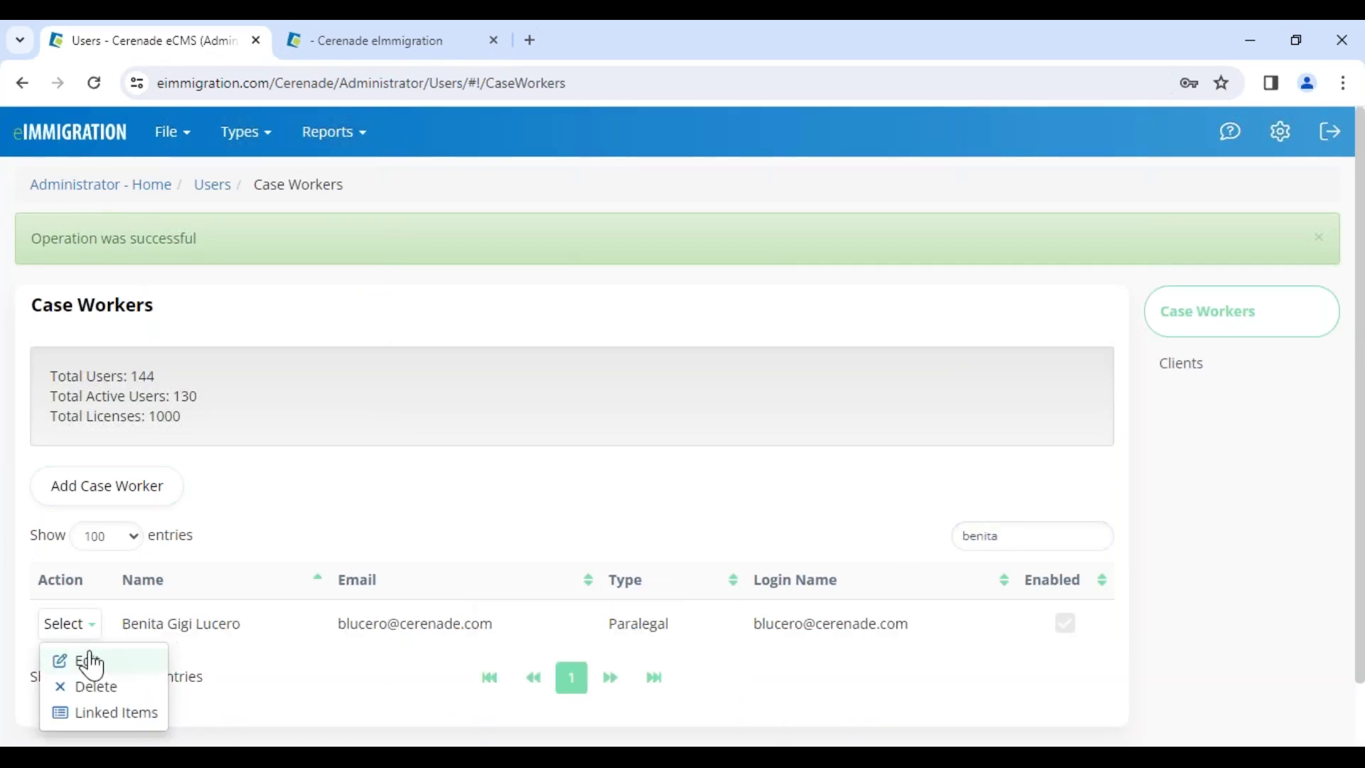
{"action": "left_click", "coordinate": [88, 659]}
Step: Clear Automatically Transfer to Case Forms, enable Automatically Assign to Cases for the paralegal, and save the record
{"action": "scroll", "coordinate": [420, 553], "scroll_direction": "down", "scroll_amount": 8}
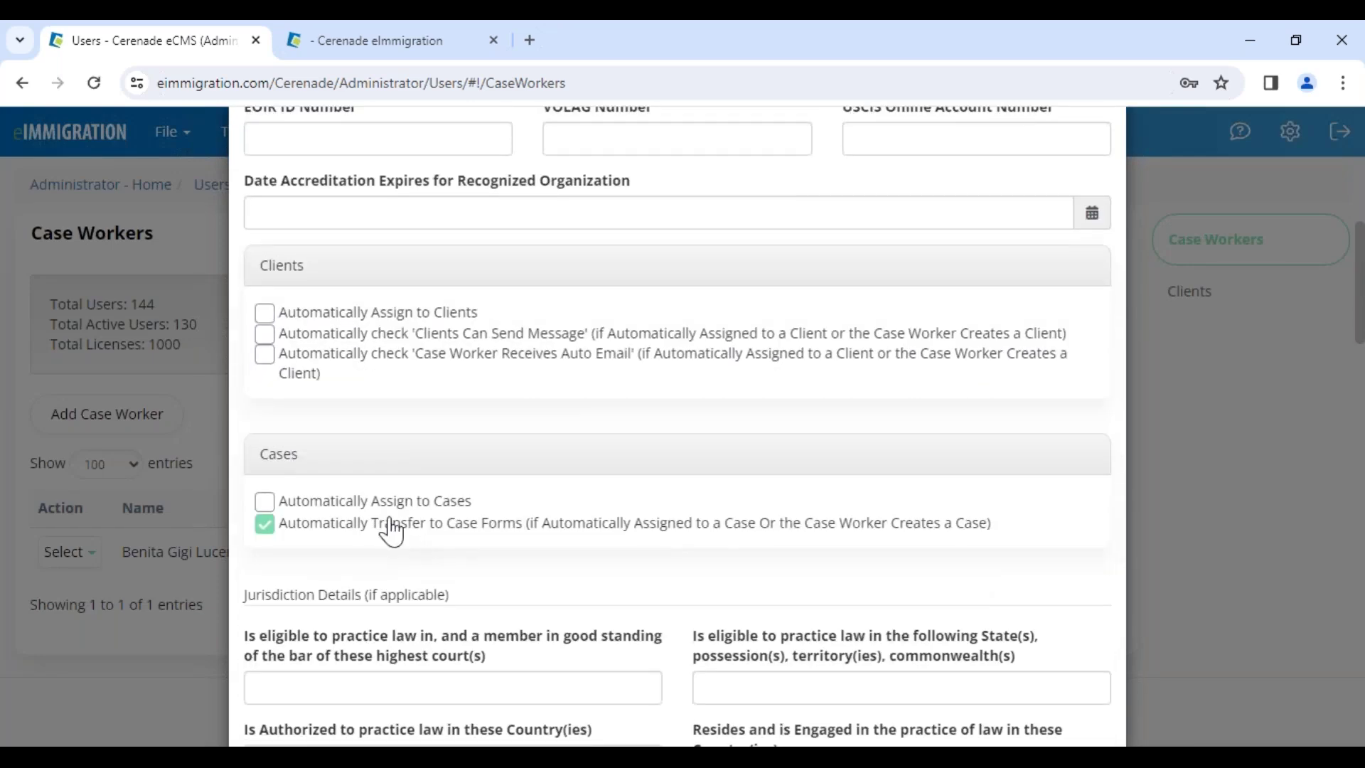
{"action": "left_click", "coordinate": [391, 527]}
{"action": "left_click_drag", "start_coordinate": [533, 526], "coordinate": [378, 528]}
{"action": "left_click", "coordinate": [310, 503]}
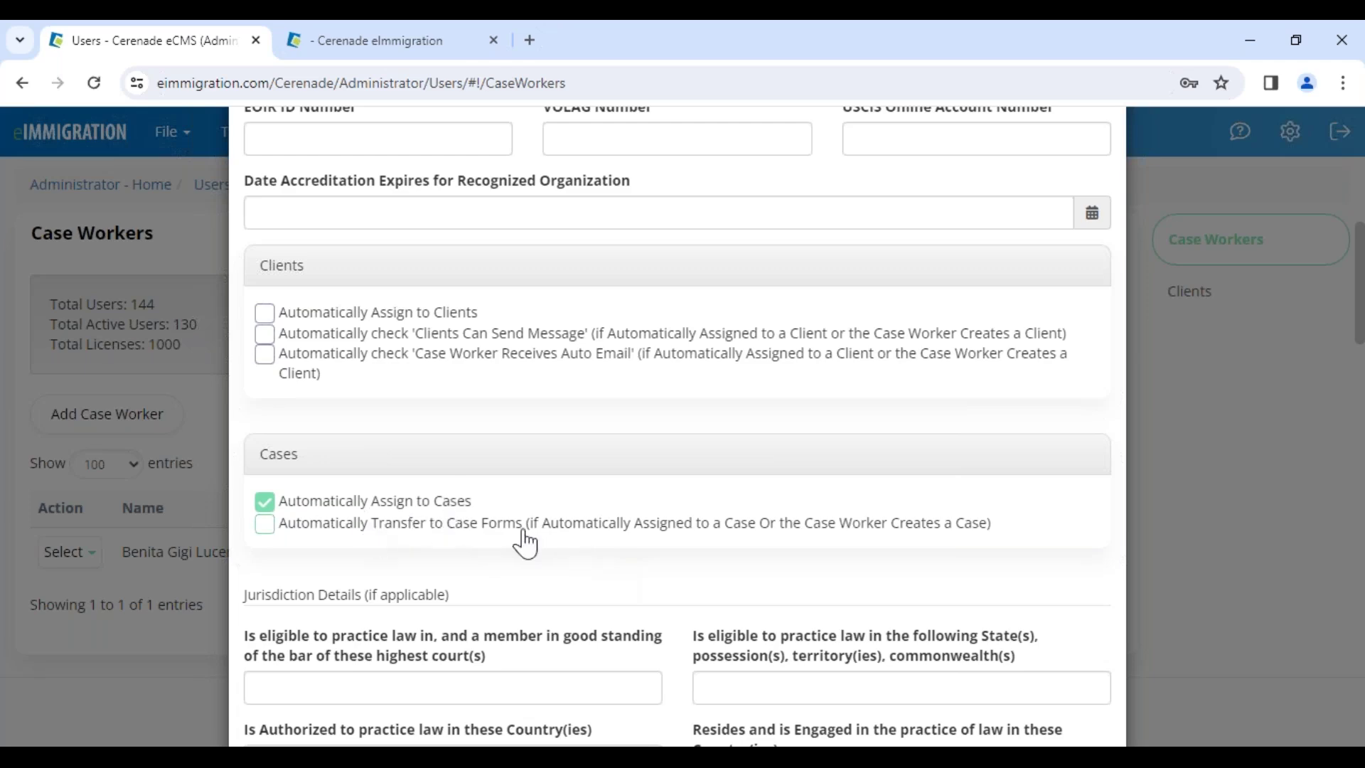
{"action": "scroll", "coordinate": [432, 469], "scroll_direction": "down", "scroll_amount": 1}
{"action": "scroll", "coordinate": [384, 383], "scroll_direction": "up", "scroll_amount": 10}
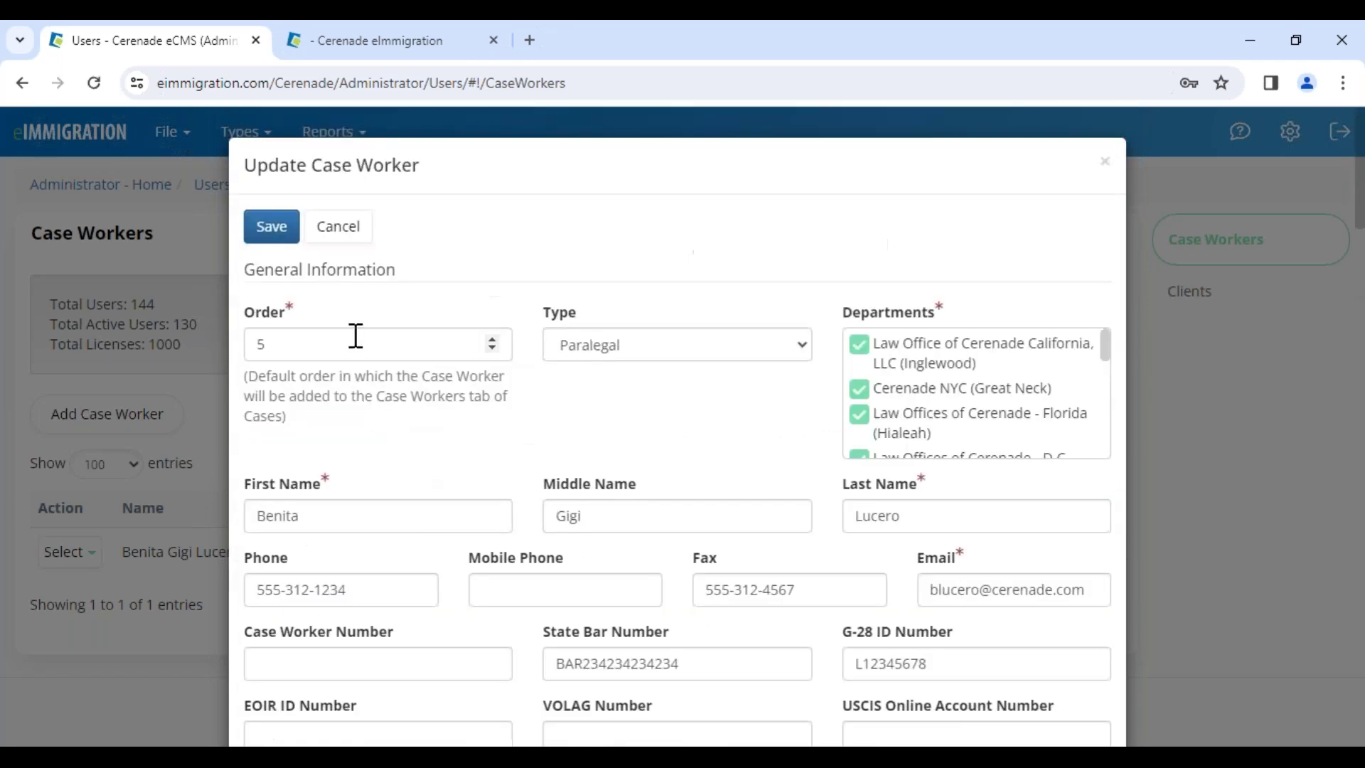
{"action": "left_click", "coordinate": [278, 226]}
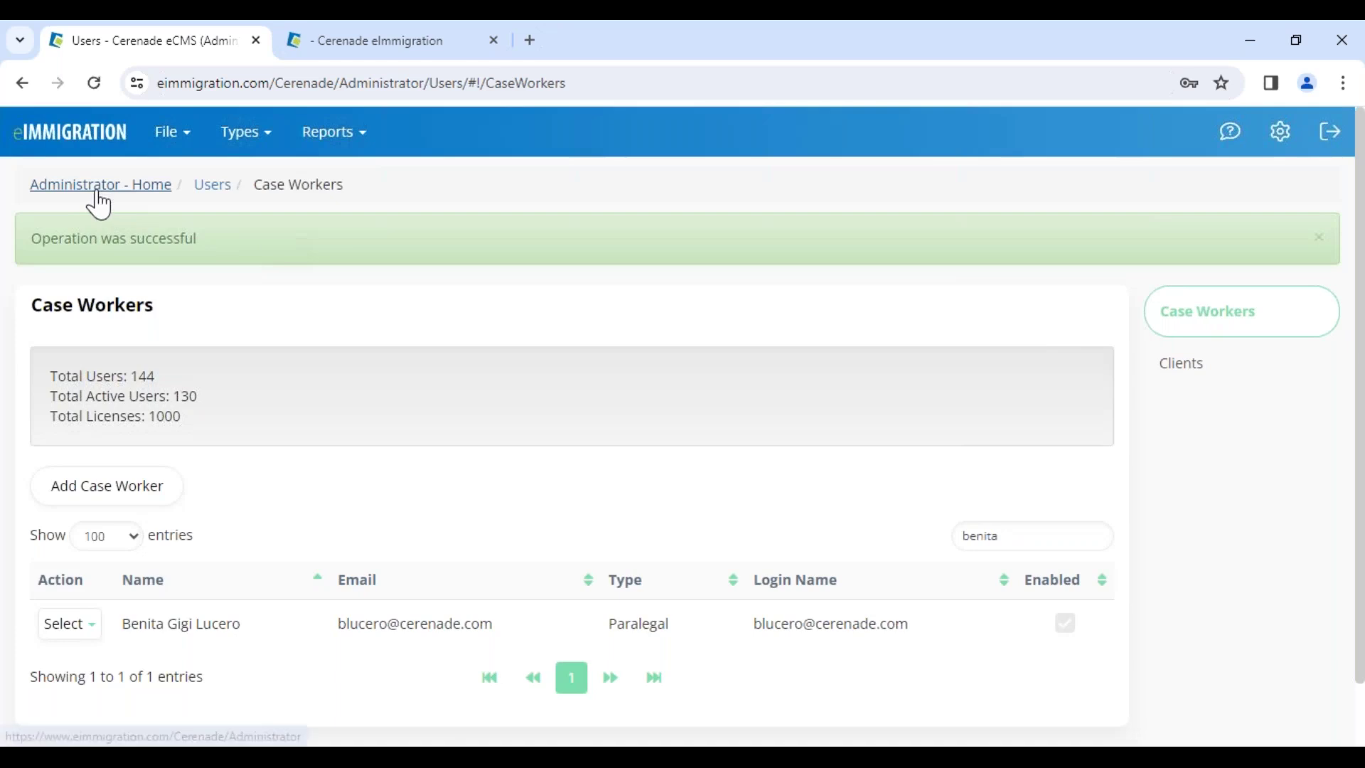
Step: Return to the administrator home page and open the Case Processes list
{"action": "left_click", "coordinate": [96, 186]}
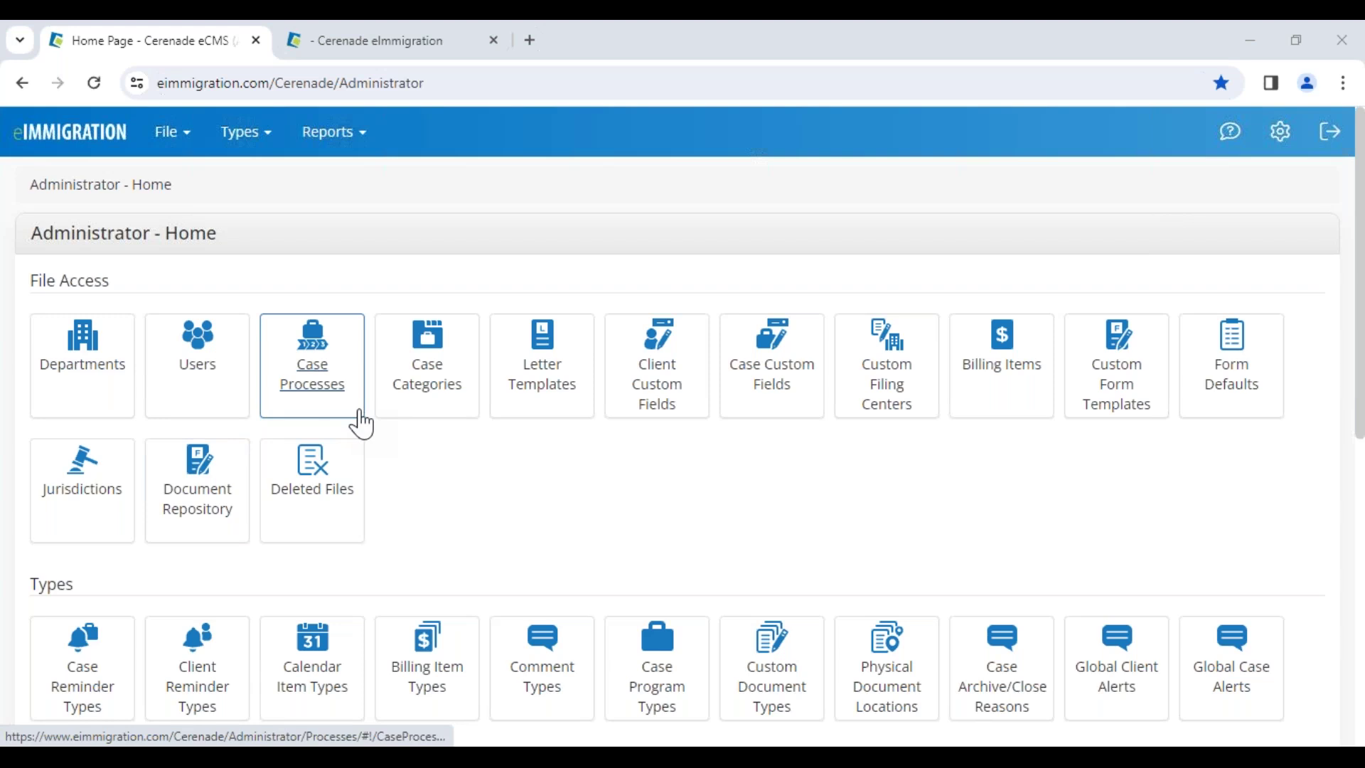
{"action": "left_click", "coordinate": [315, 398]}
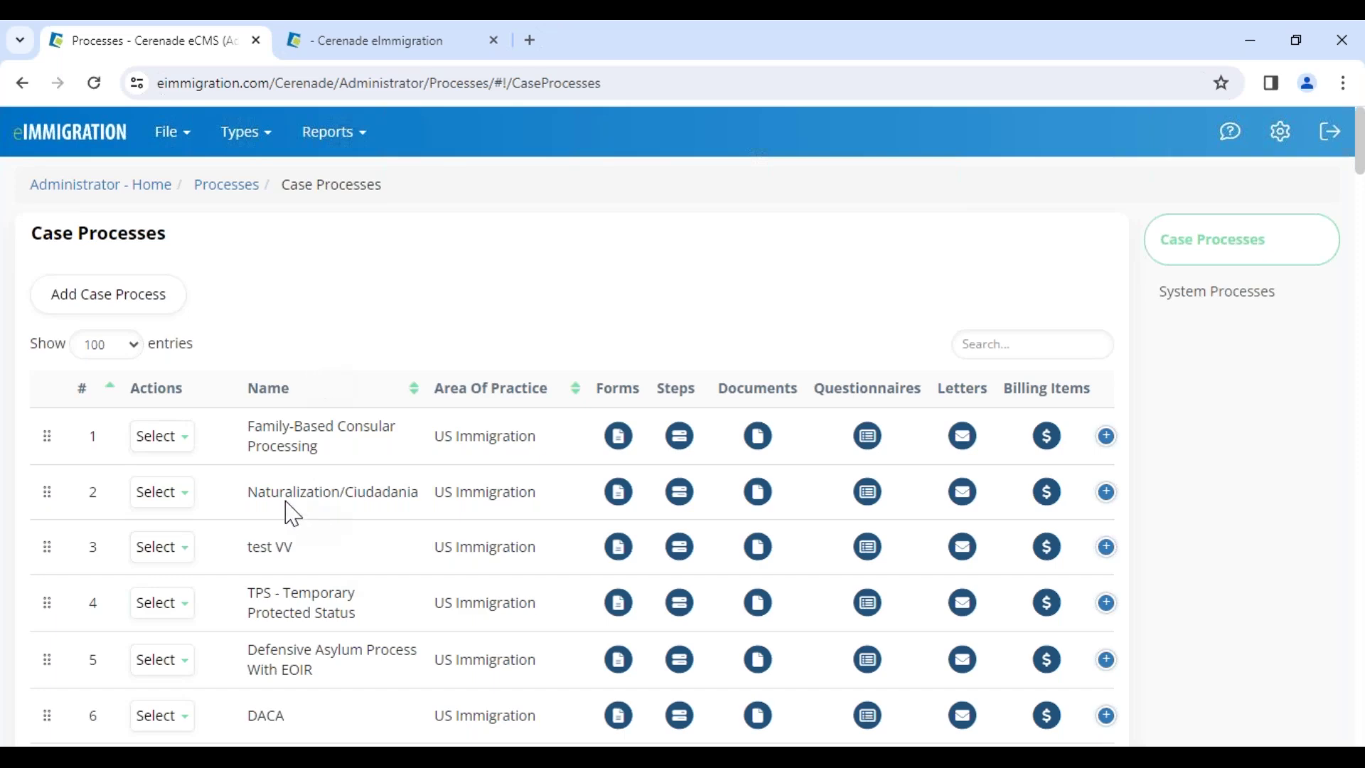
{"action": "left_click_drag", "start_coordinate": [38, 244], "coordinate": [171, 252]}
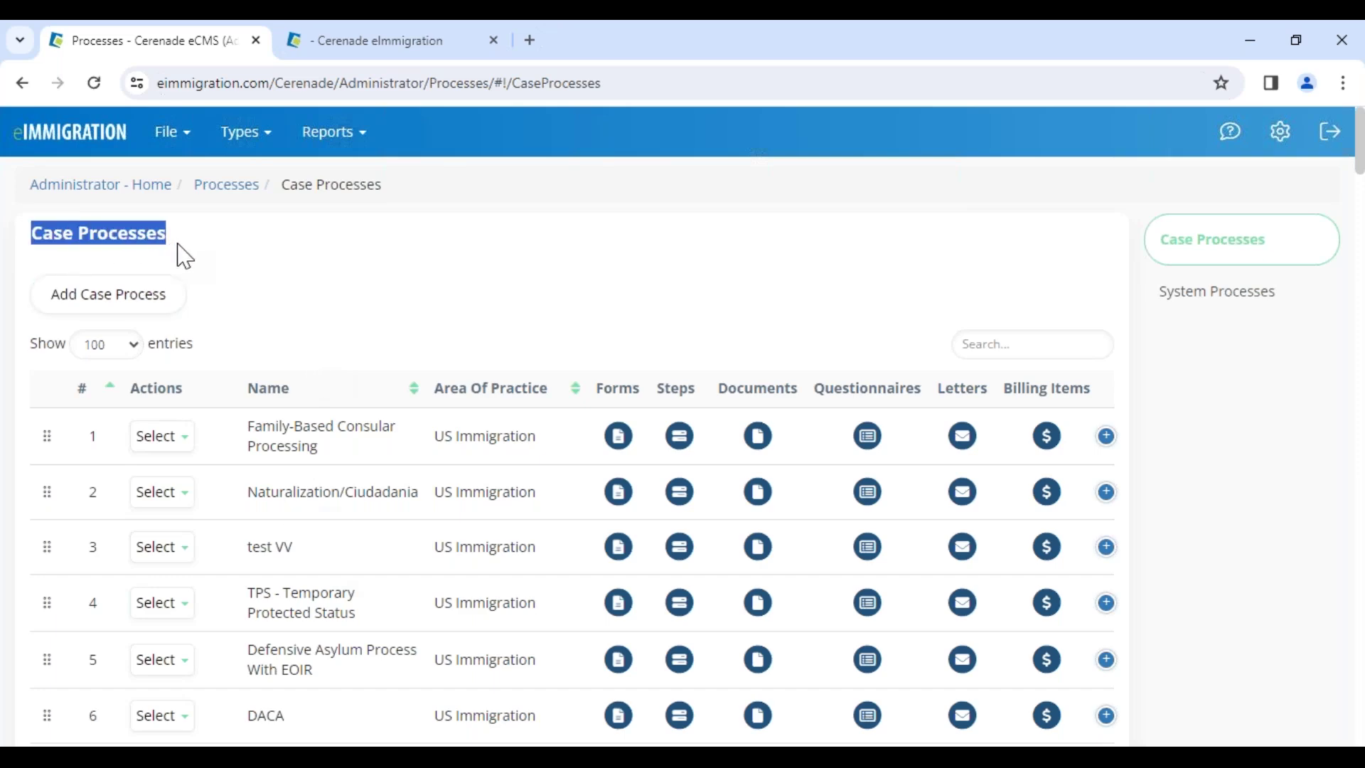
{"action": "left_click", "coordinate": [274, 322]}
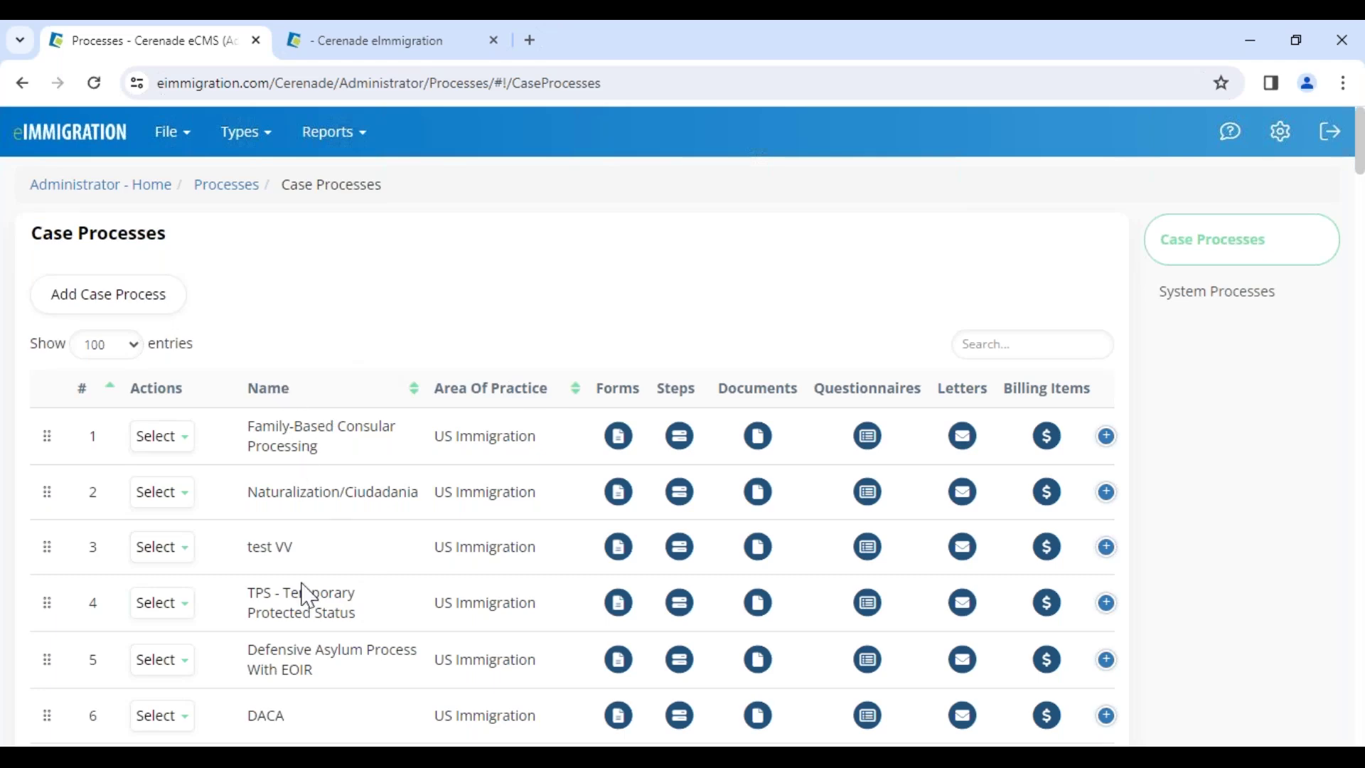
Step: In the new case's General Info, set the area of practice to US Immigration and look through the available processes
{"action": "left_click", "coordinate": [372, 51]}
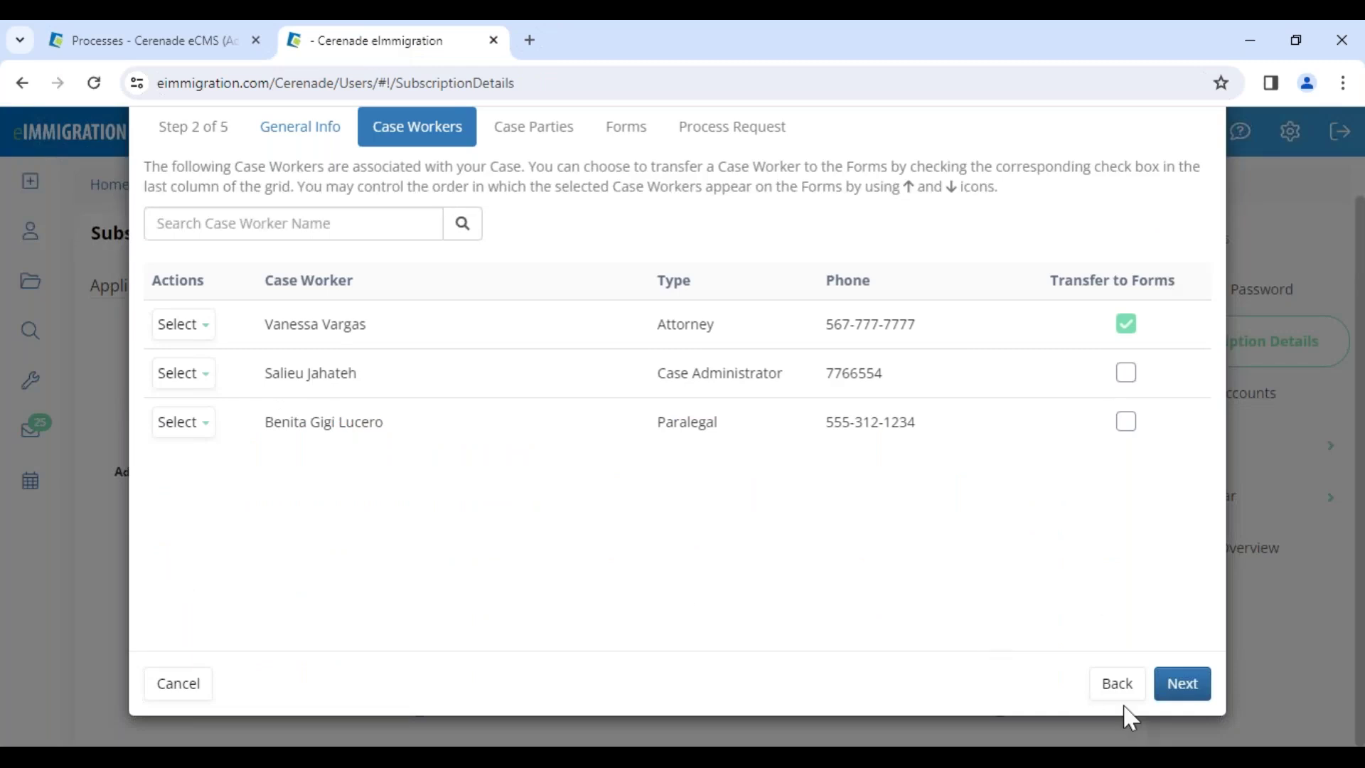
{"action": "left_click", "coordinate": [1110, 684]}
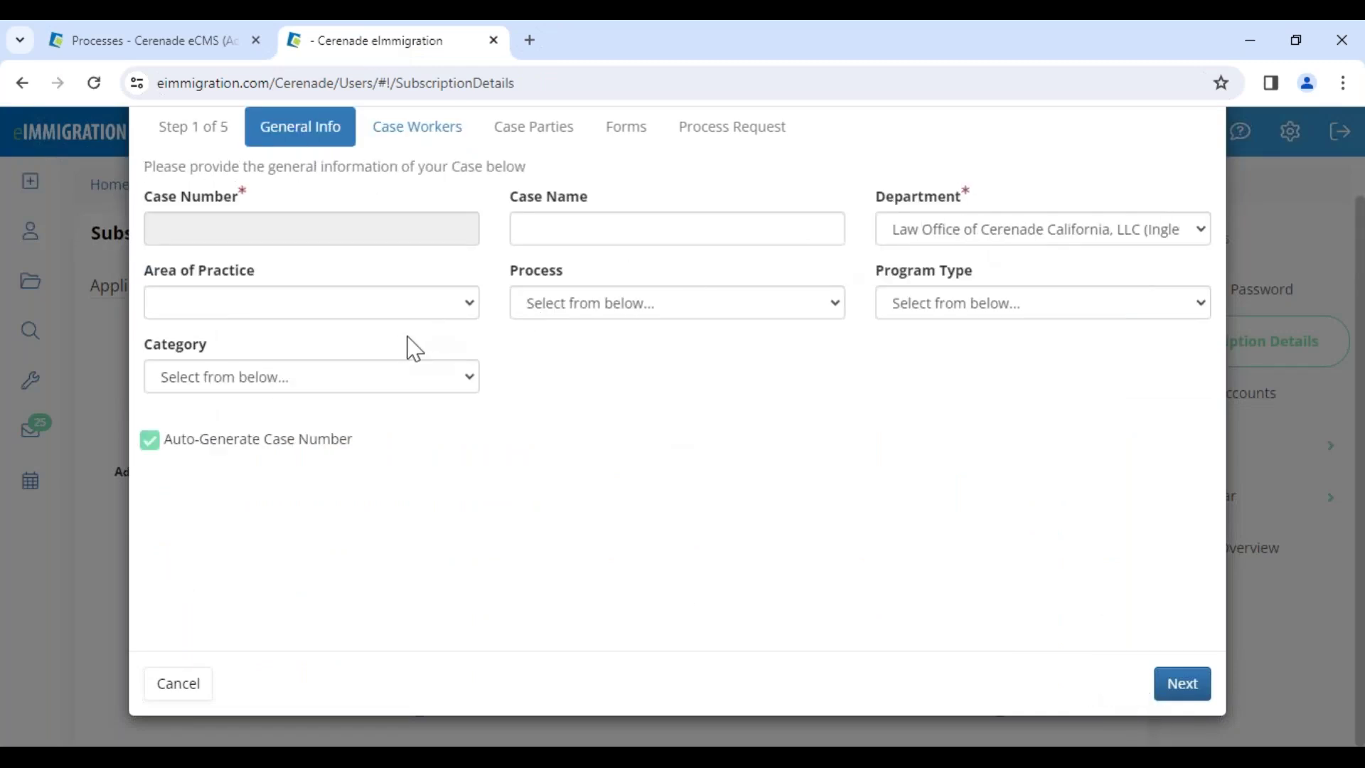
{"action": "left_click", "coordinate": [455, 304]}
{"action": "left_click", "coordinate": [327, 348]}
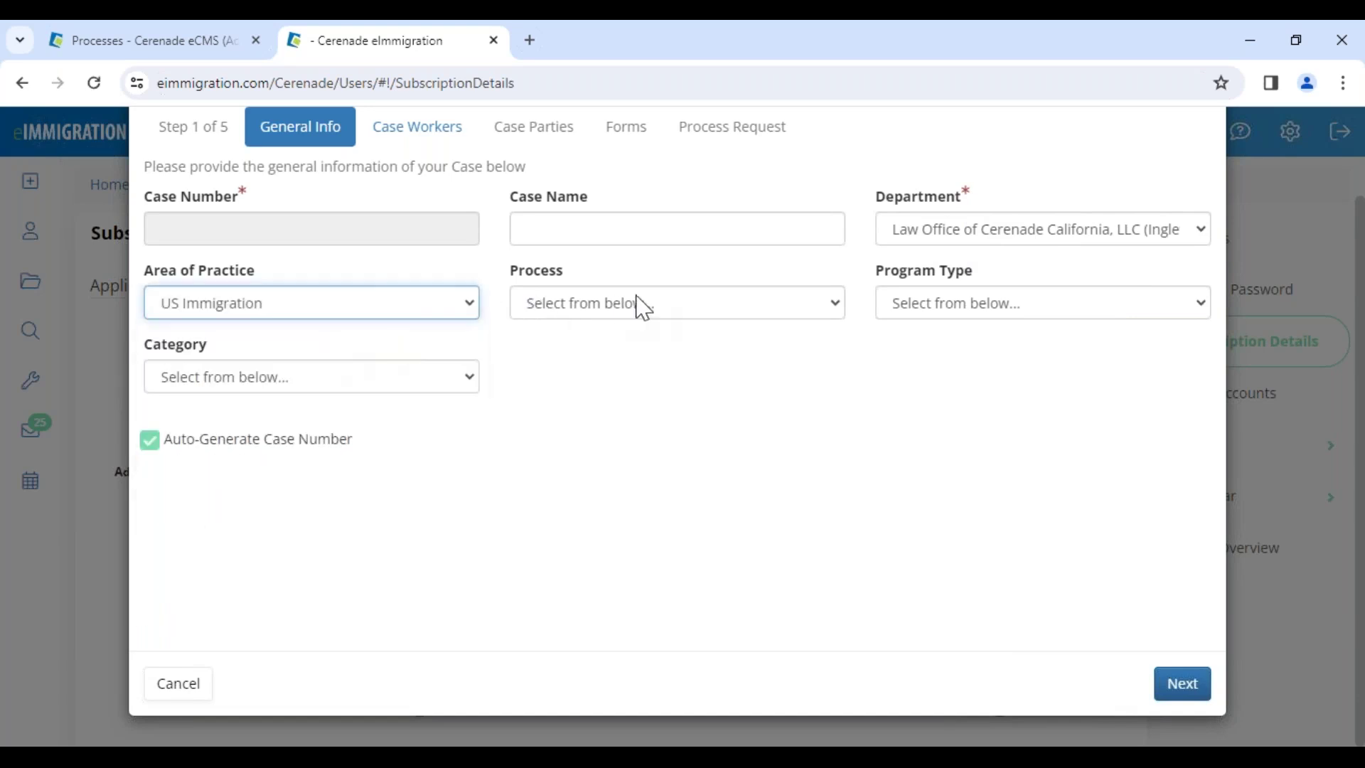
{"action": "left_click", "coordinate": [625, 314]}
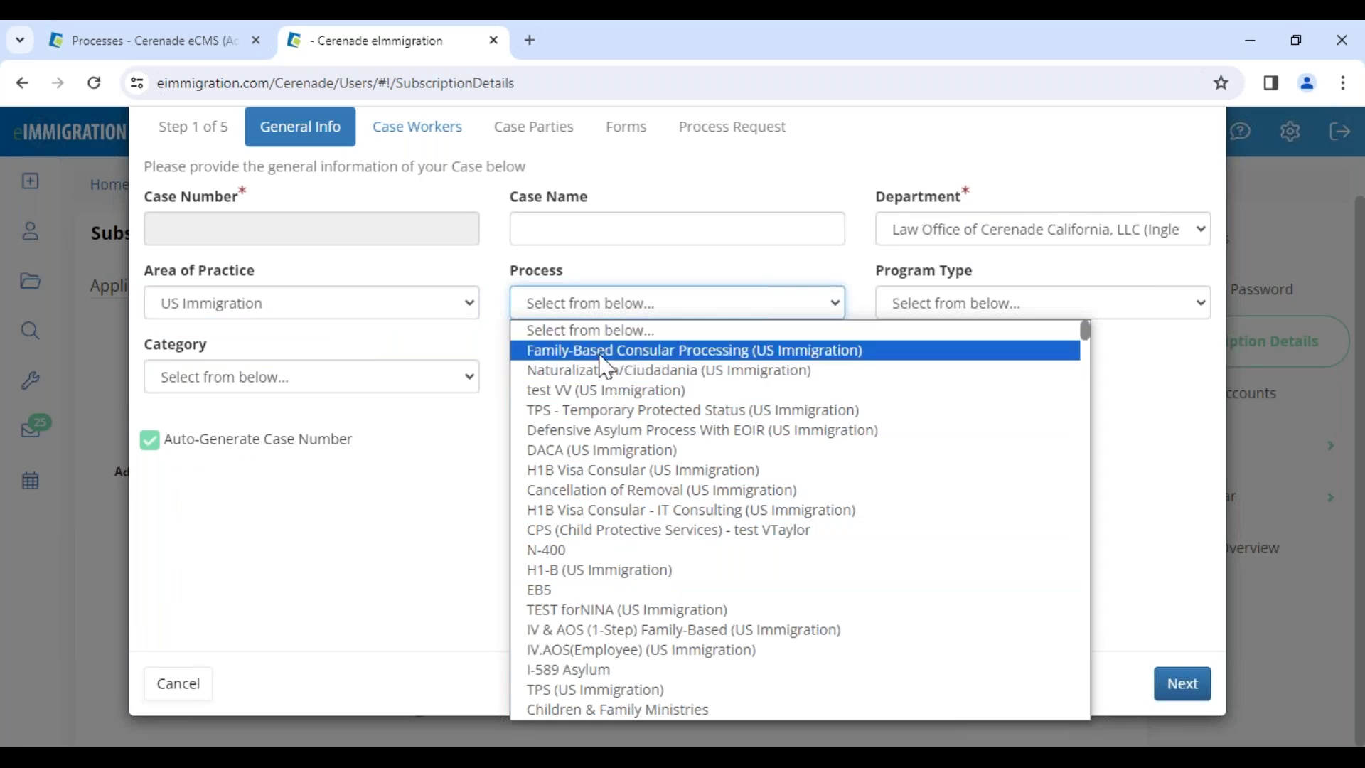
{"action": "scroll", "coordinate": [613, 550], "scroll_direction": "down", "scroll_amount": 3}
{"action": "scroll", "coordinate": [612, 550], "scroll_direction": "down", "scroll_amount": 20}
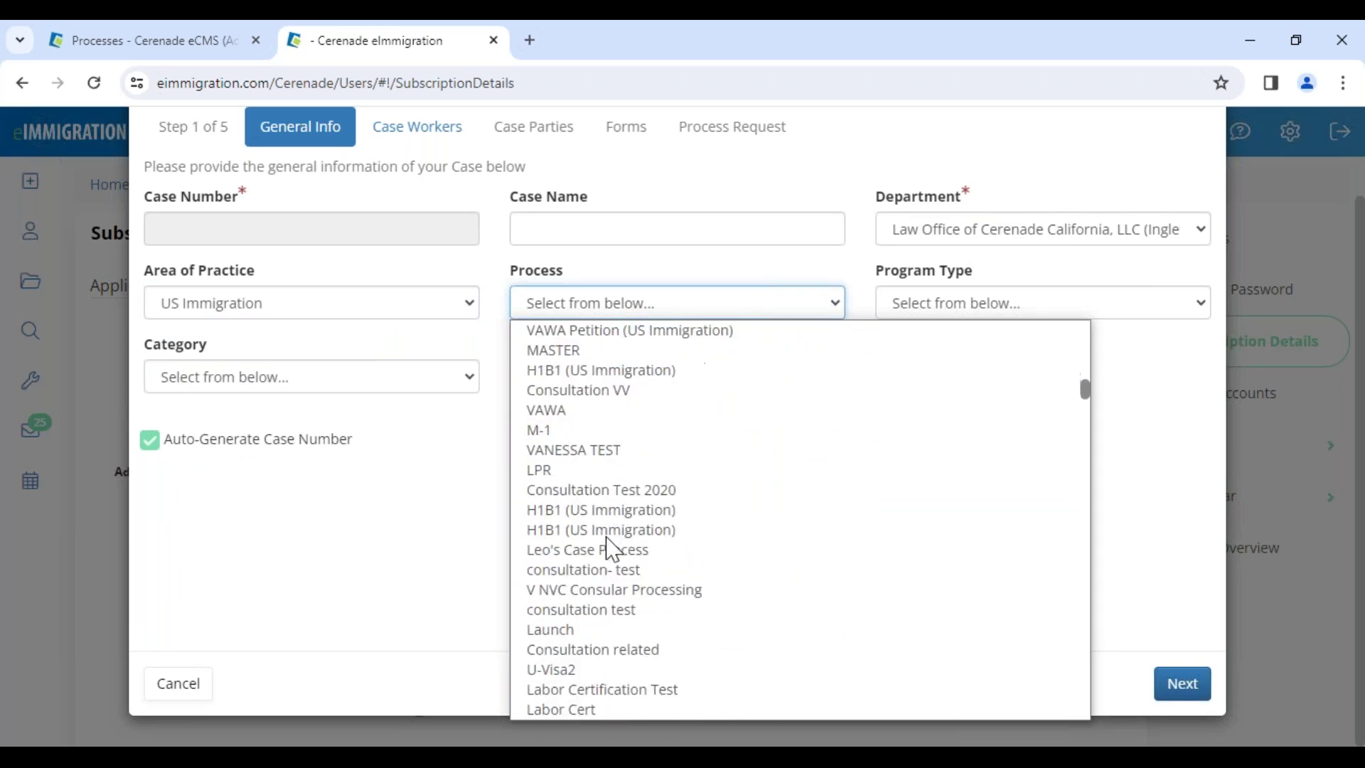
{"action": "scroll", "coordinate": [613, 549], "scroll_direction": "down", "scroll_amount": 10}
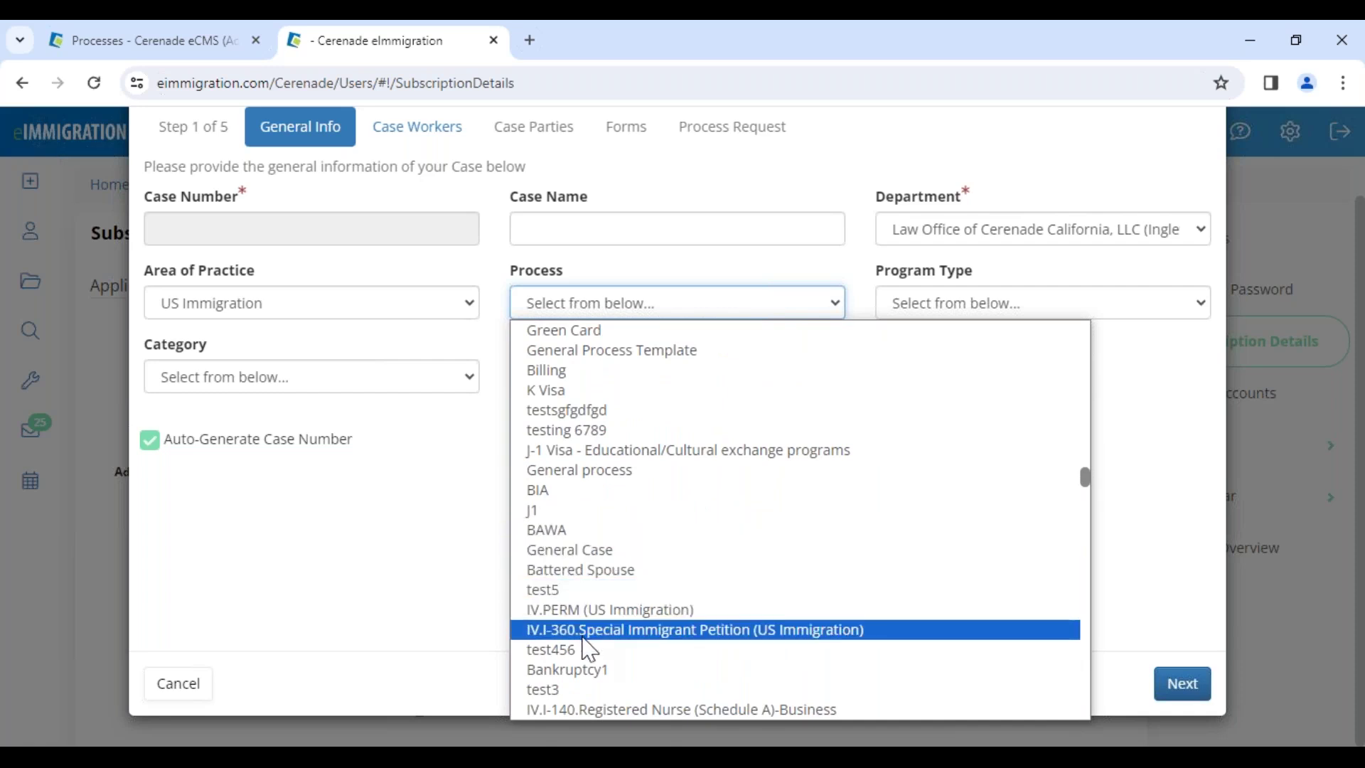
Step: Go back to the Case Processes list and examine its order and the actions for the Naturalization/Ciudadania process
{"action": "left_click", "coordinate": [190, 56]}
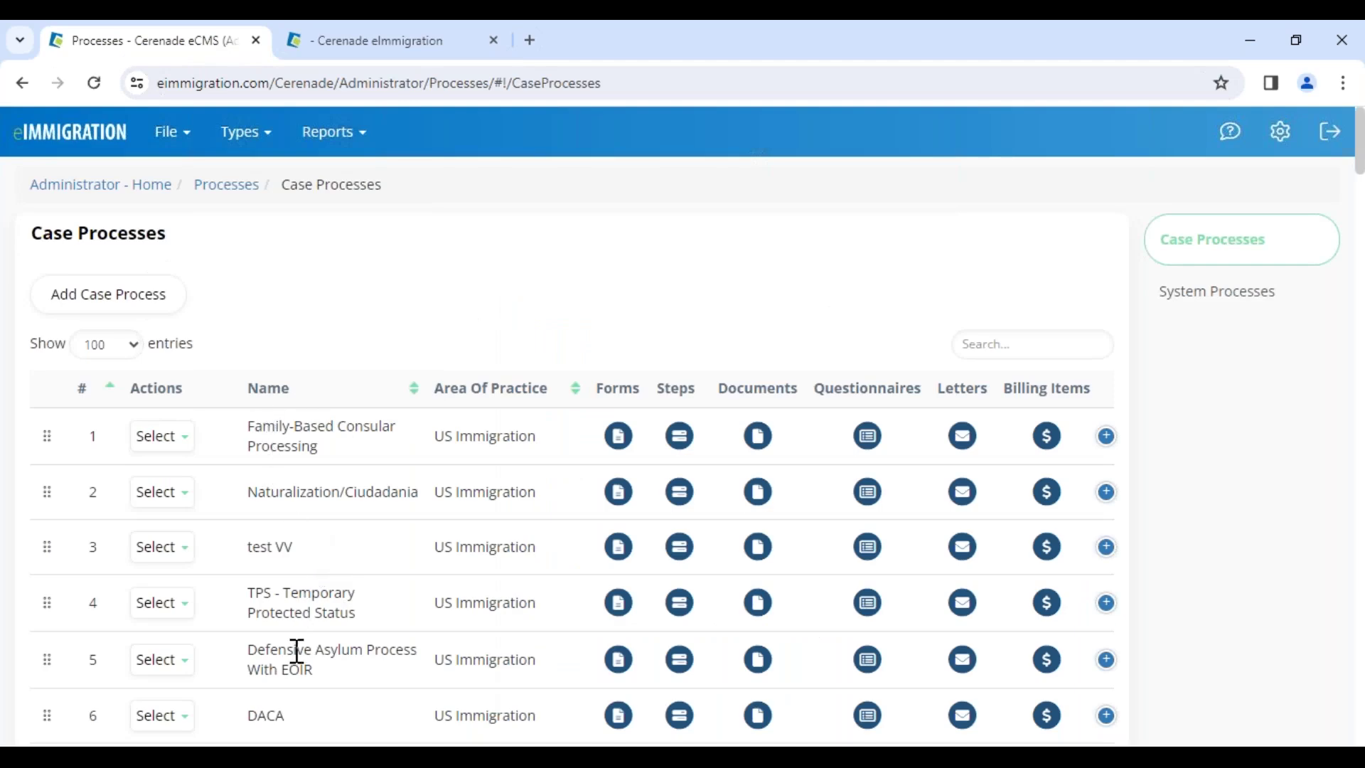
{"action": "scroll", "coordinate": [297, 648], "scroll_direction": "down", "scroll_amount": 4}
{"action": "scroll", "coordinate": [300, 646], "scroll_direction": "up", "scroll_amount": 4}
{"action": "left_click_drag", "start_coordinate": [253, 494], "coordinate": [410, 496]}
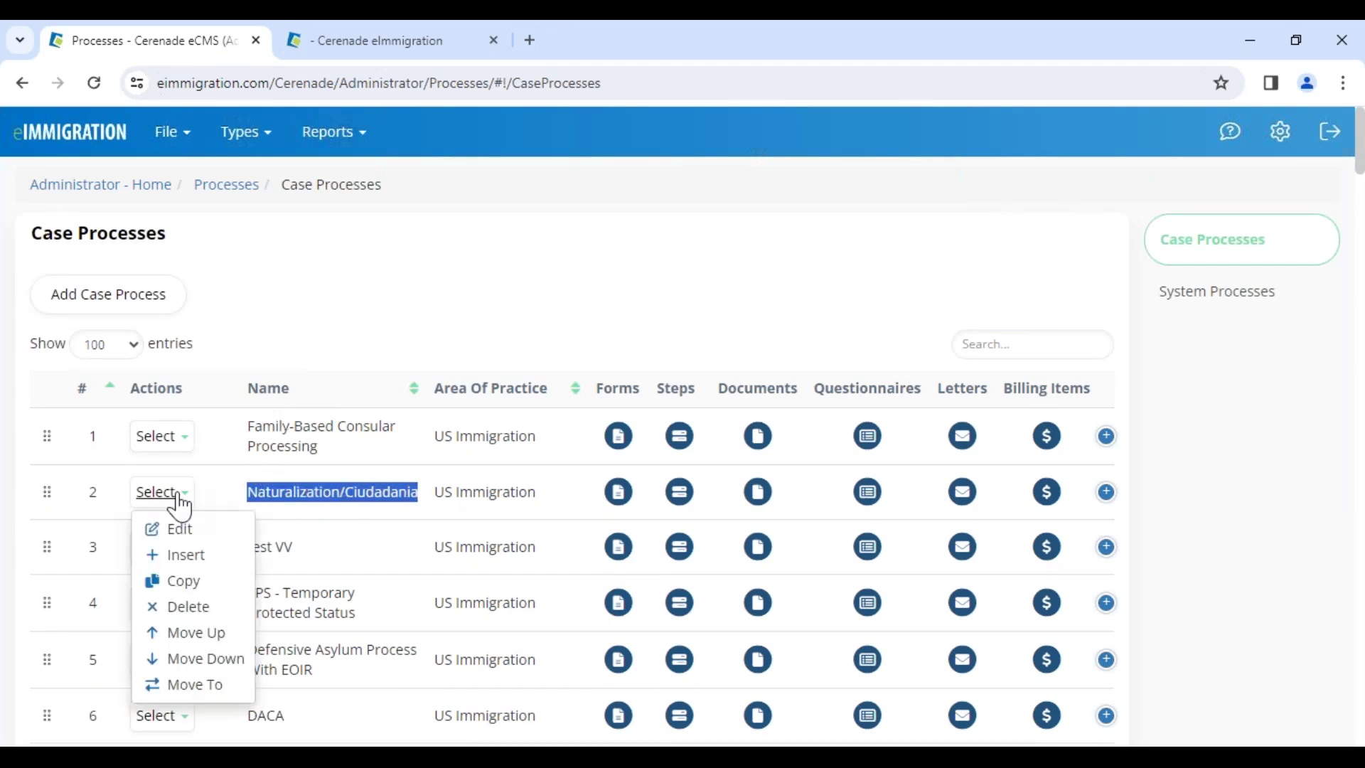
{"action": "left_click", "coordinate": [280, 487]}
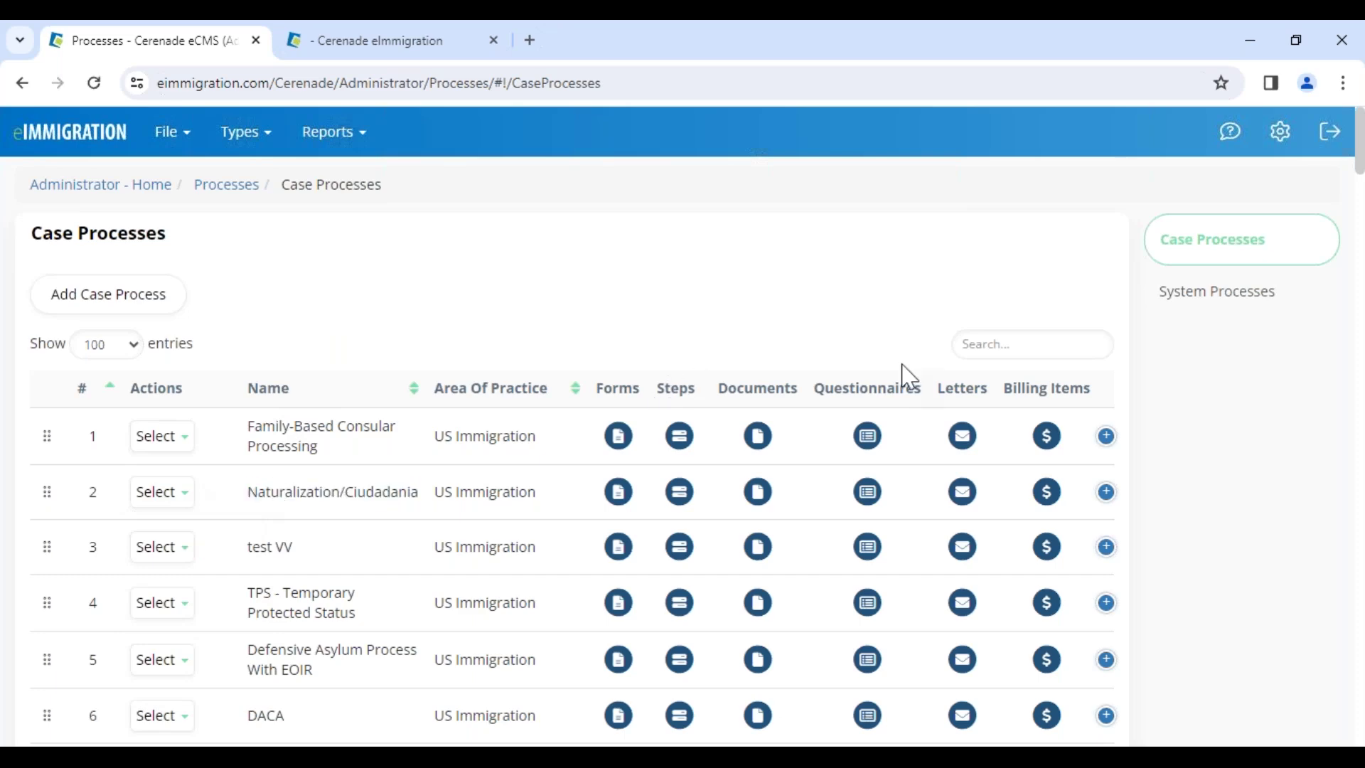
Step: Search the case processes for "aos" and move the IV & AOS (1-Step) Family-Based process to position 1
{"action": "left_click", "coordinate": [1029, 353]}
{"action": "type", "text": "ac"}
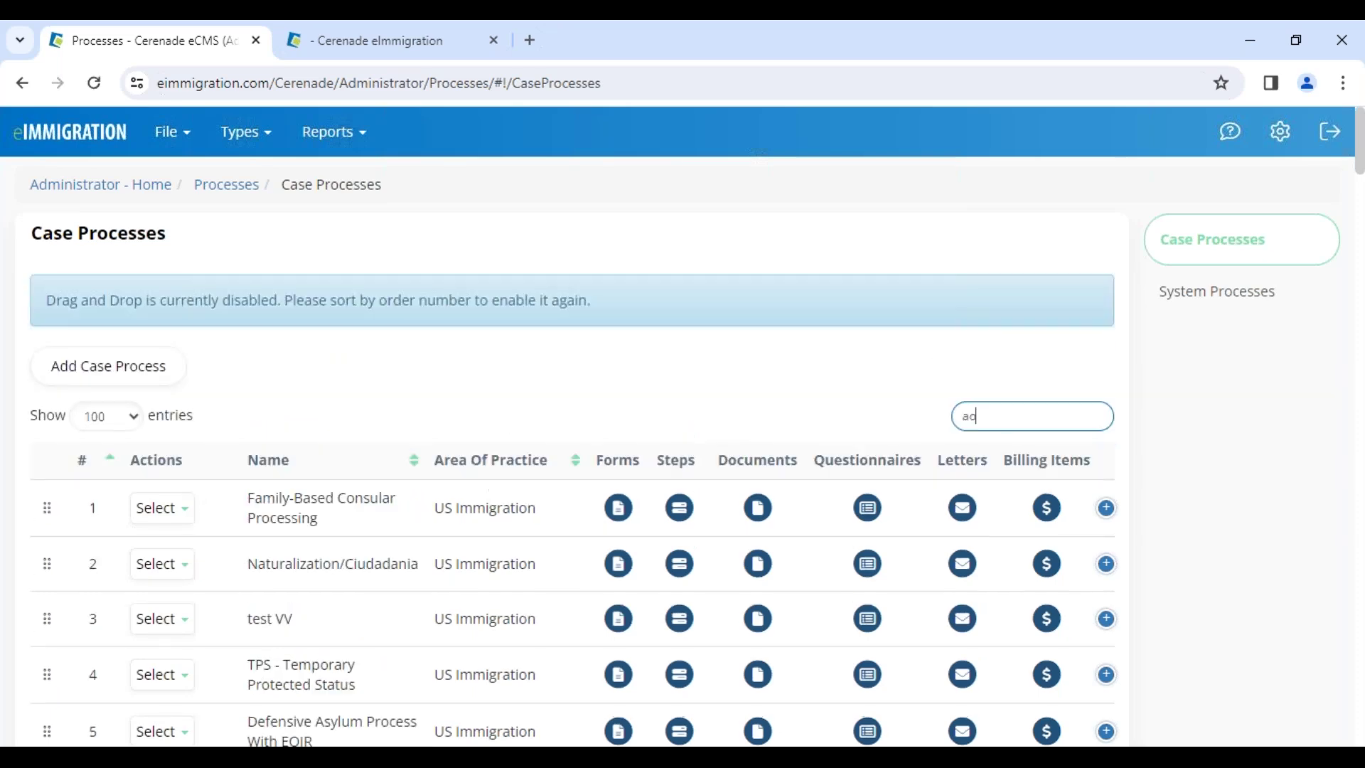
{"action": "type", "text": "s"}
{"action": "double_click", "coordinate": [264, 499]}
{"action": "left_click_drag", "start_coordinate": [284, 502], "coordinate": [357, 521]}
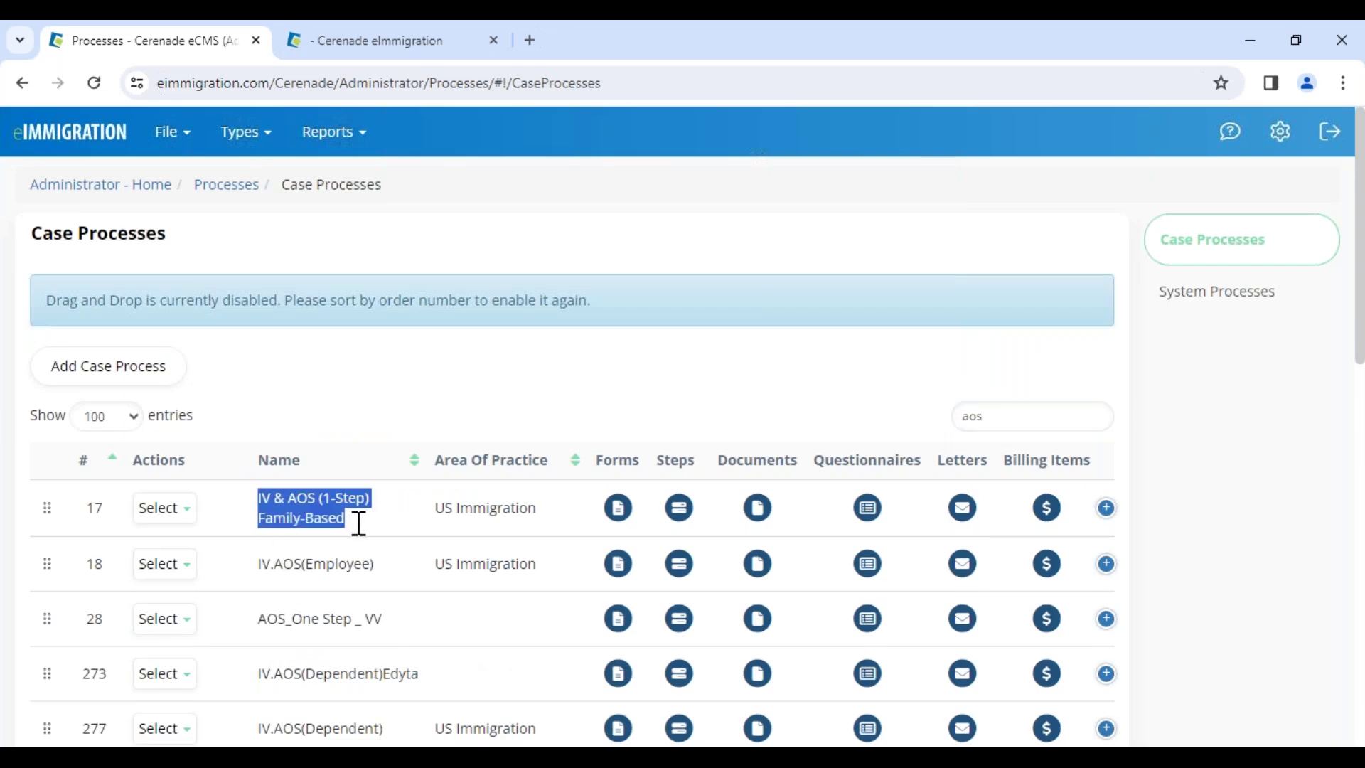
{"action": "double_click", "coordinate": [98, 510]}
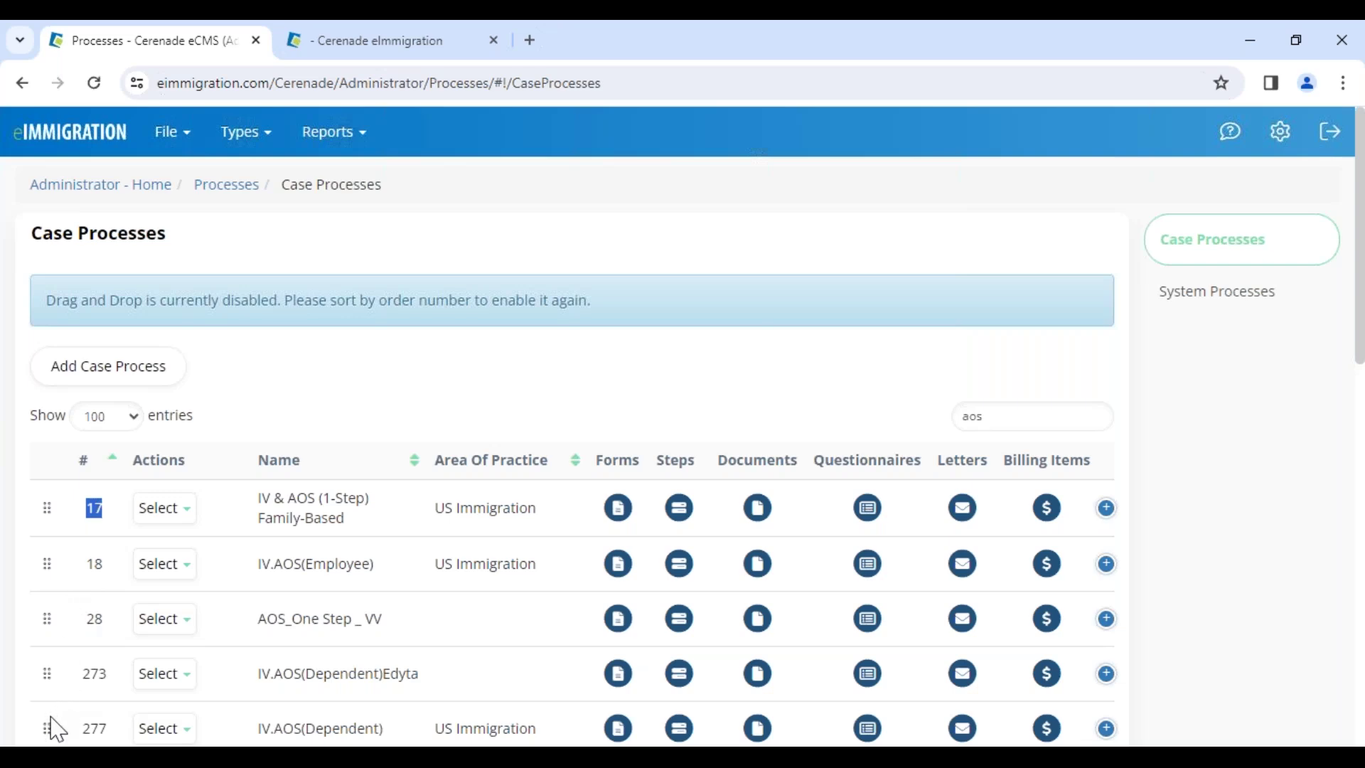
{"action": "left_click", "coordinate": [165, 508]}
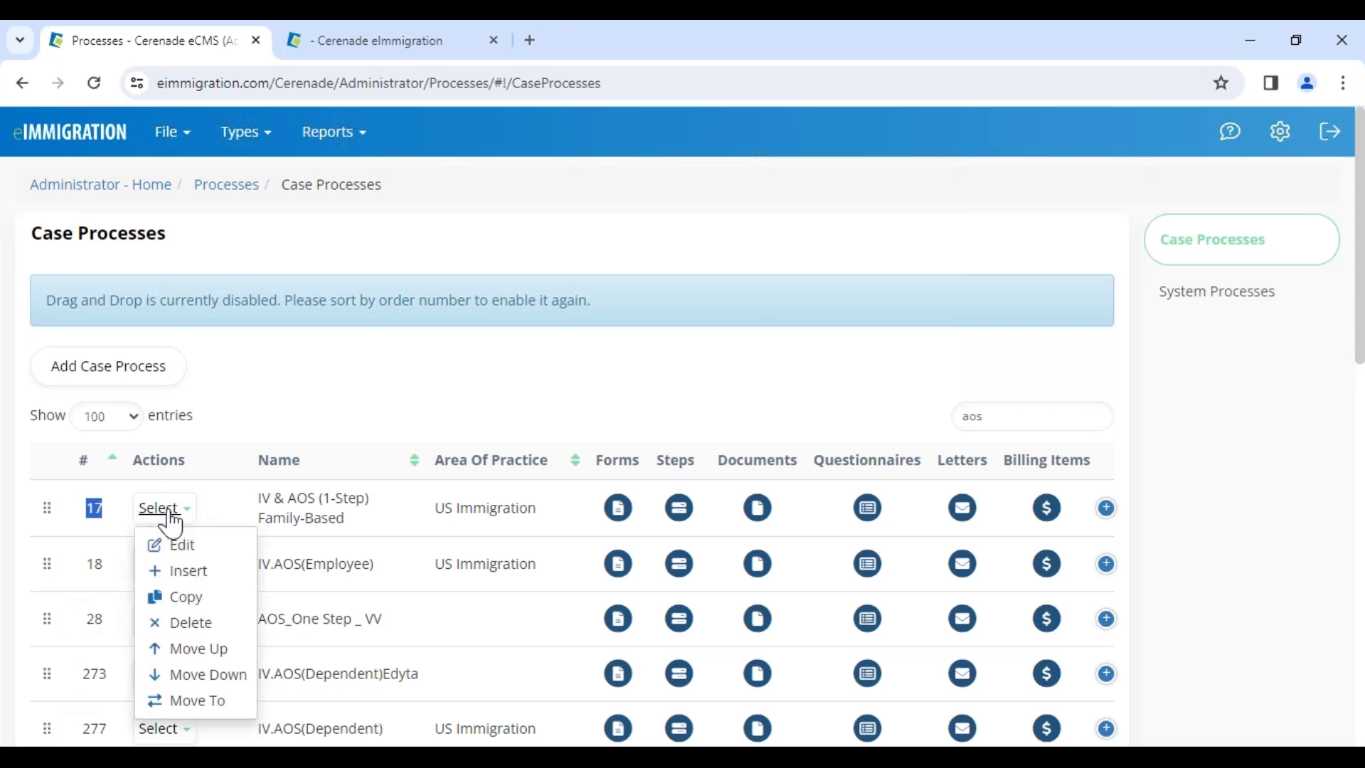
{"action": "left_click", "coordinate": [191, 700]}
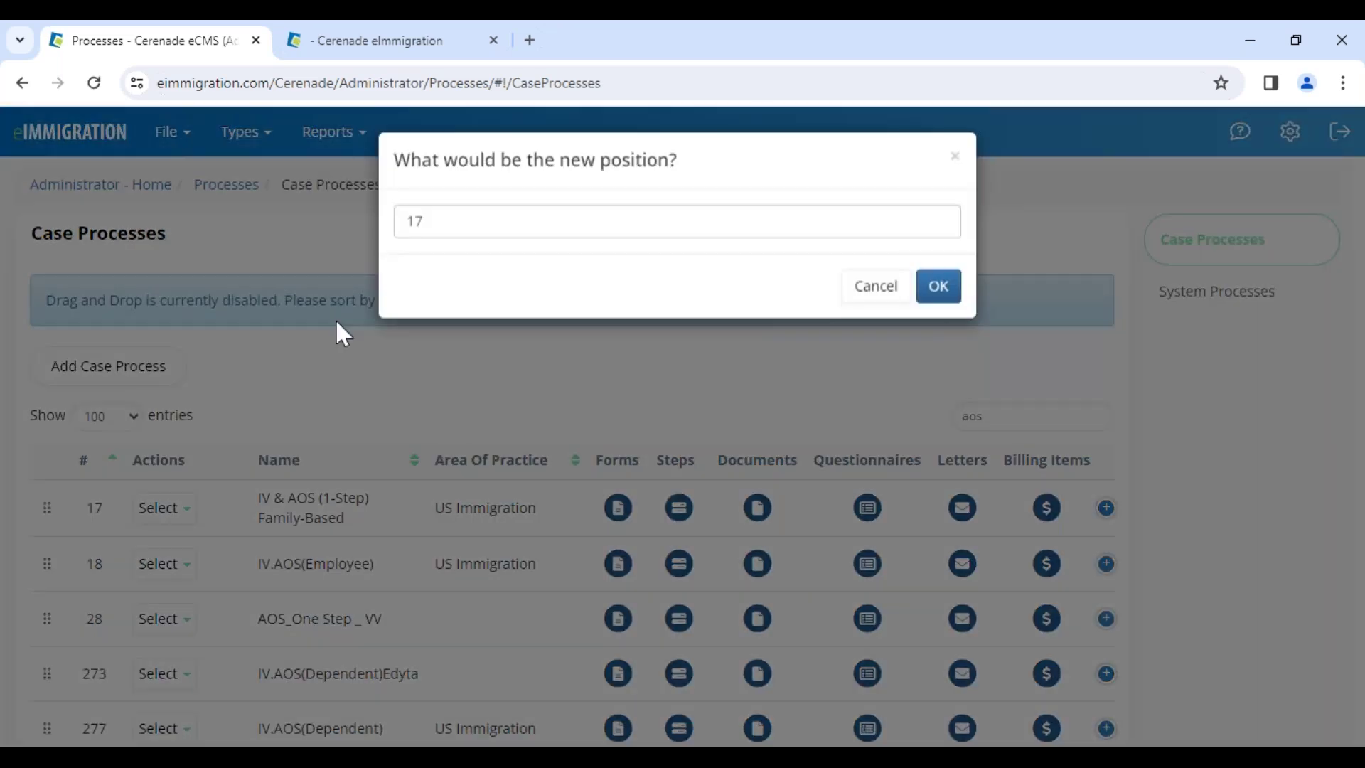
{"action": "double_click", "coordinate": [445, 225]}
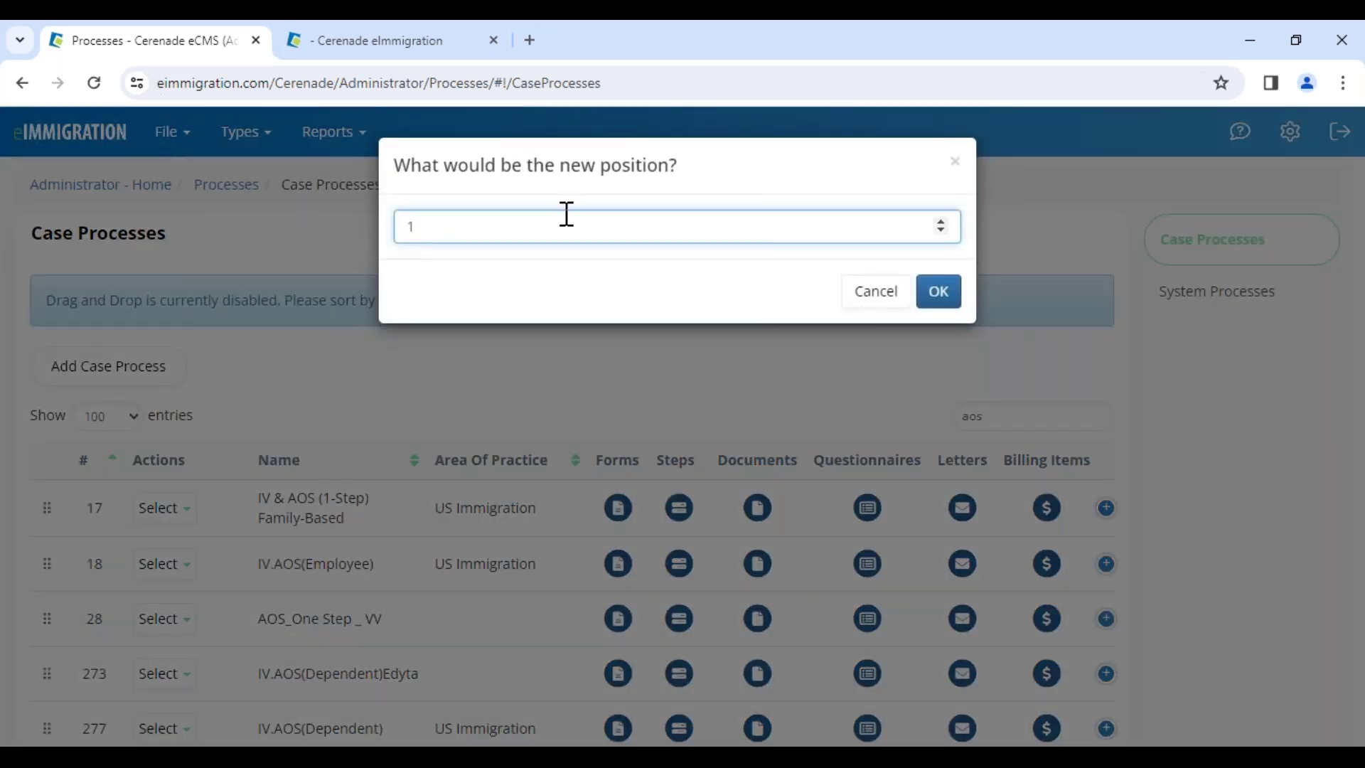
{"action": "left_click_drag", "start_coordinate": [553, 166], "coordinate": [704, 192]}
{"action": "left_click", "coordinate": [936, 291]}
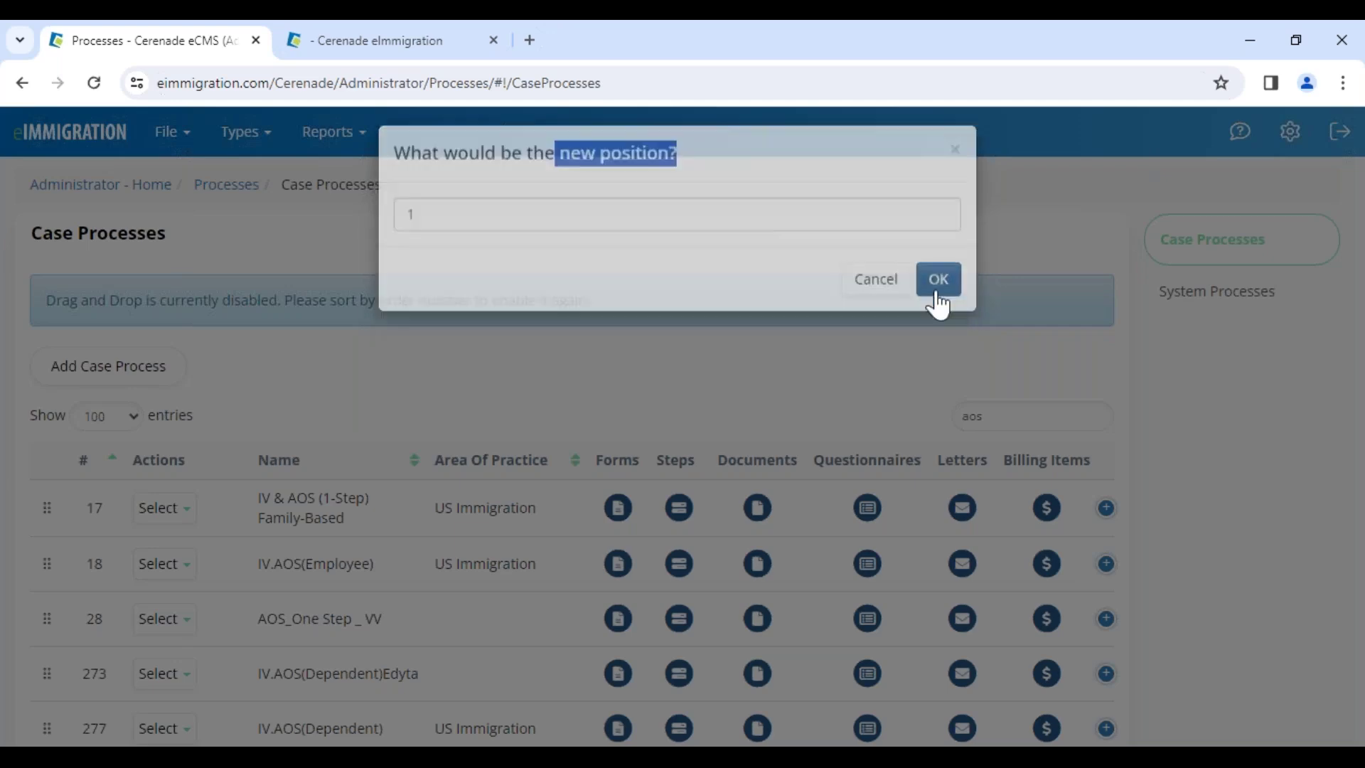
Step: Clear the process search filter and check the IV & AOS (1-Step) Family-Based process in the full list
{"action": "double_click", "coordinate": [982, 344]}
{"action": "key", "text": "BackSpace"}
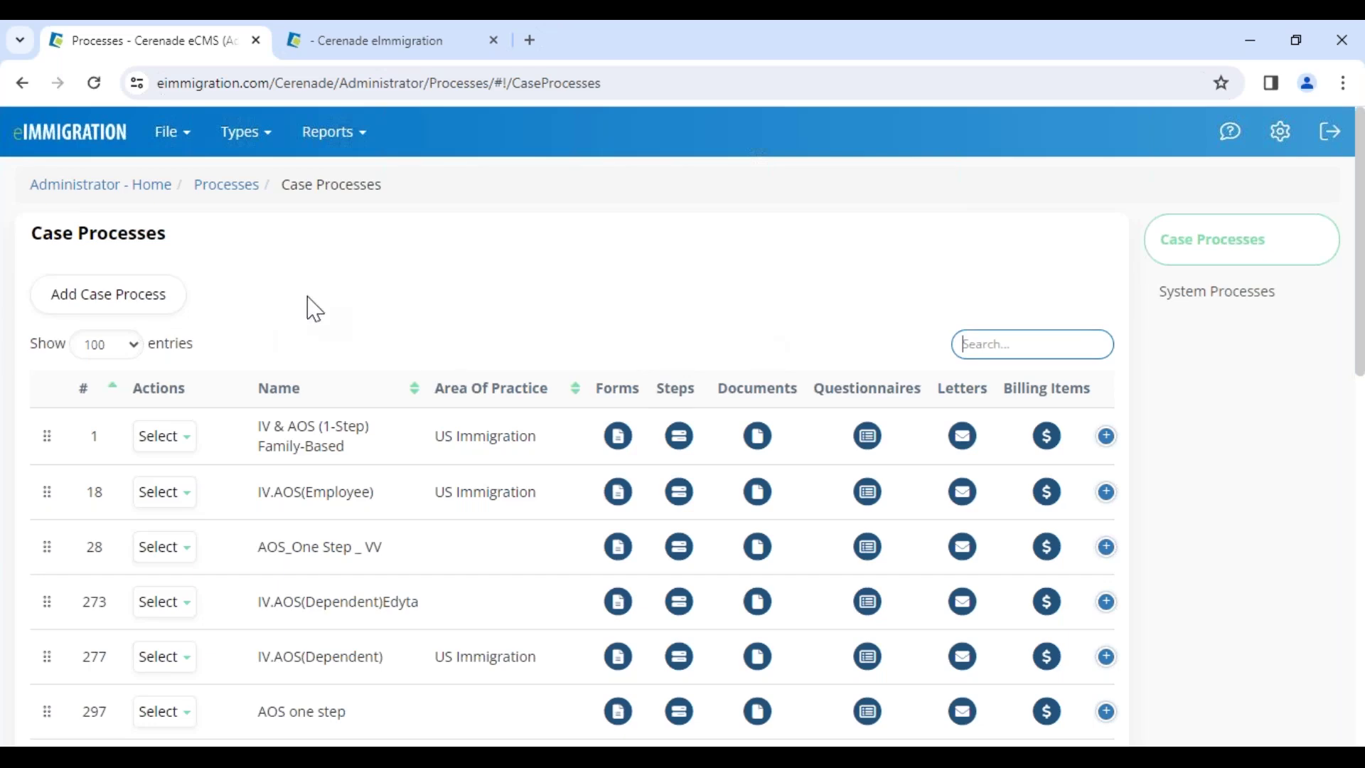
{"action": "left_click_drag", "start_coordinate": [275, 426], "coordinate": [362, 446]}
{"action": "left_click", "coordinate": [337, 435]}
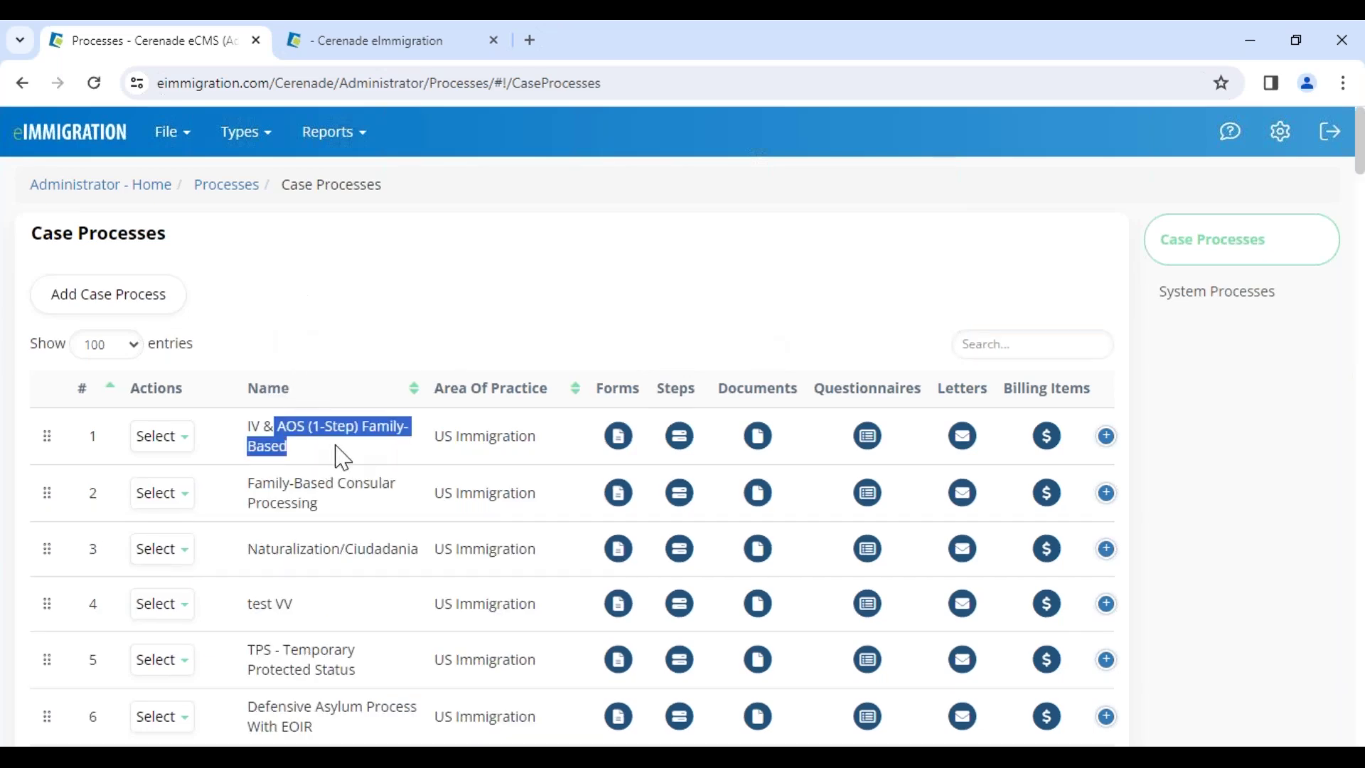
{"action": "left_click", "coordinate": [343, 457]}
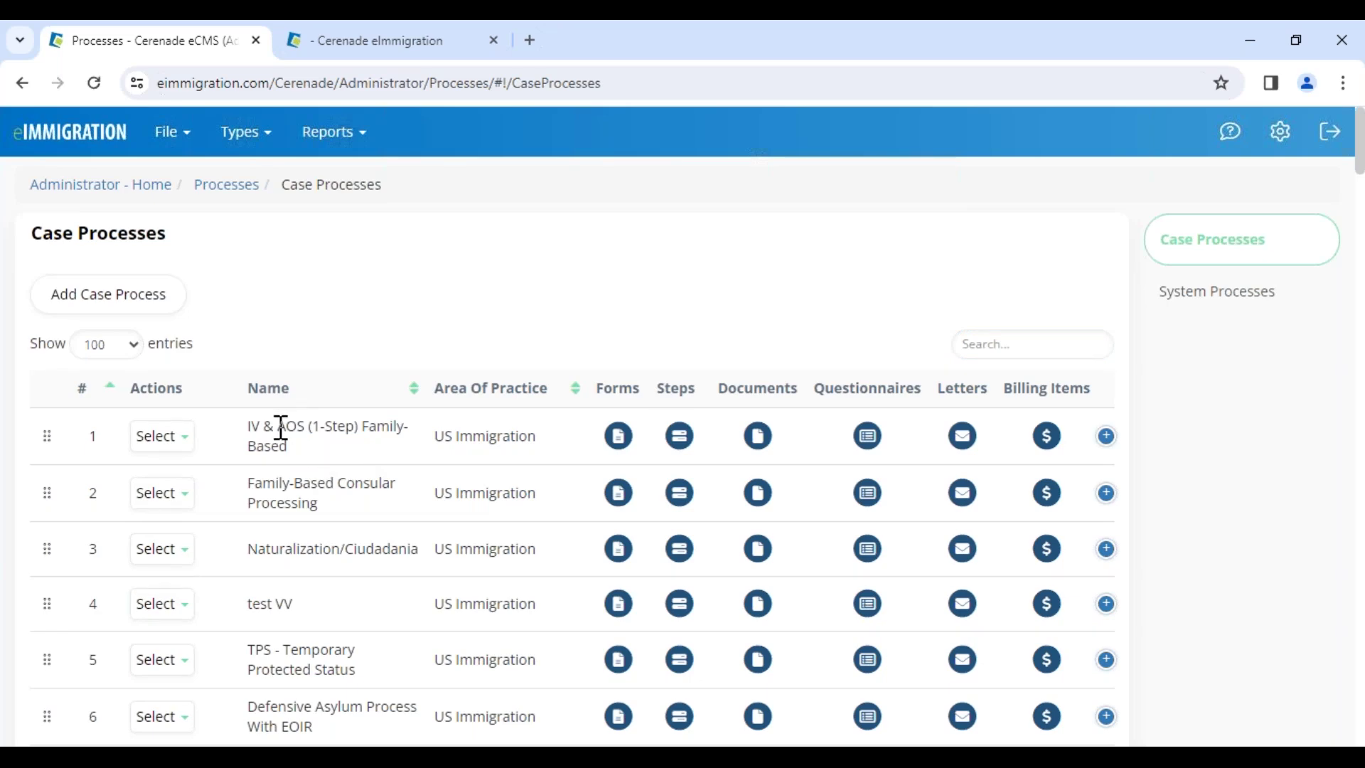
Step: Move the TPS - Temporary Protected Status process up to second place in the list
{"action": "left_click", "coordinate": [151, 442]}
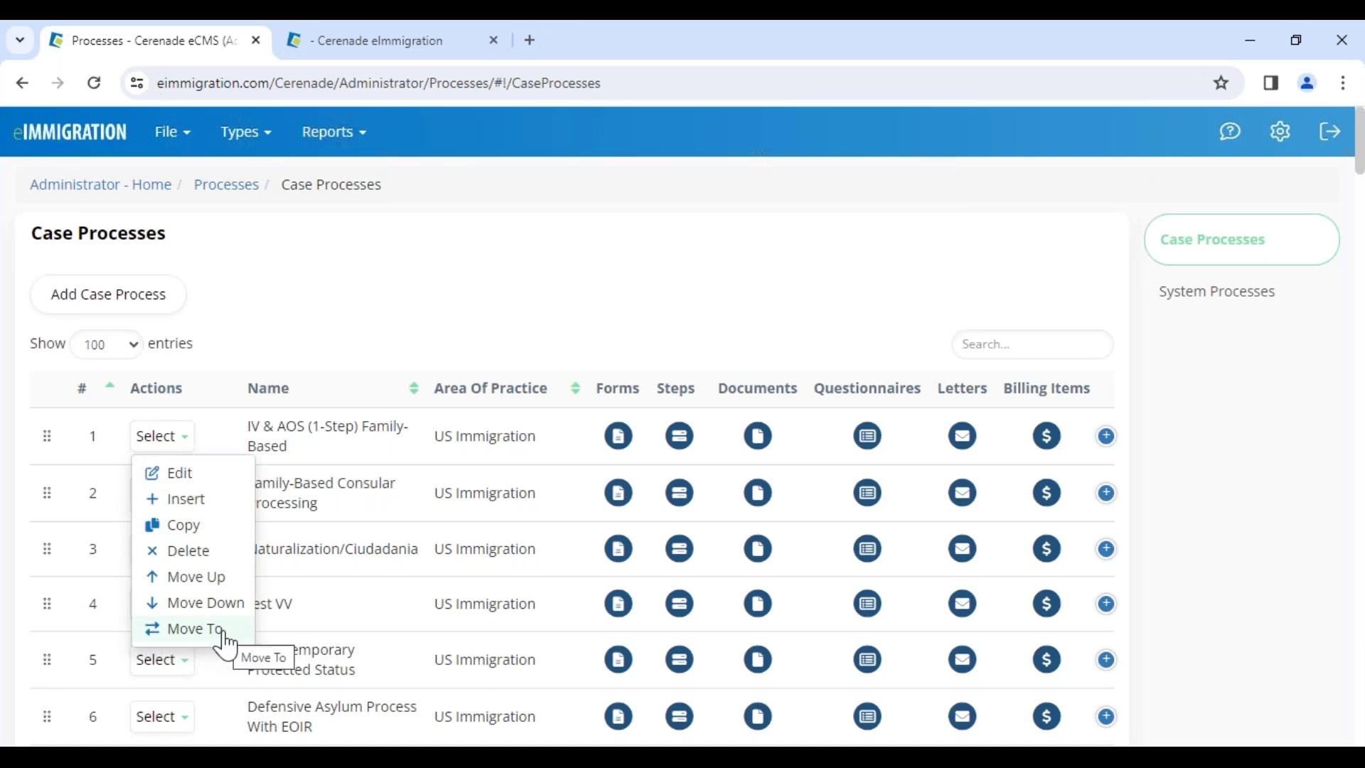
{"action": "left_click", "coordinate": [293, 503]}
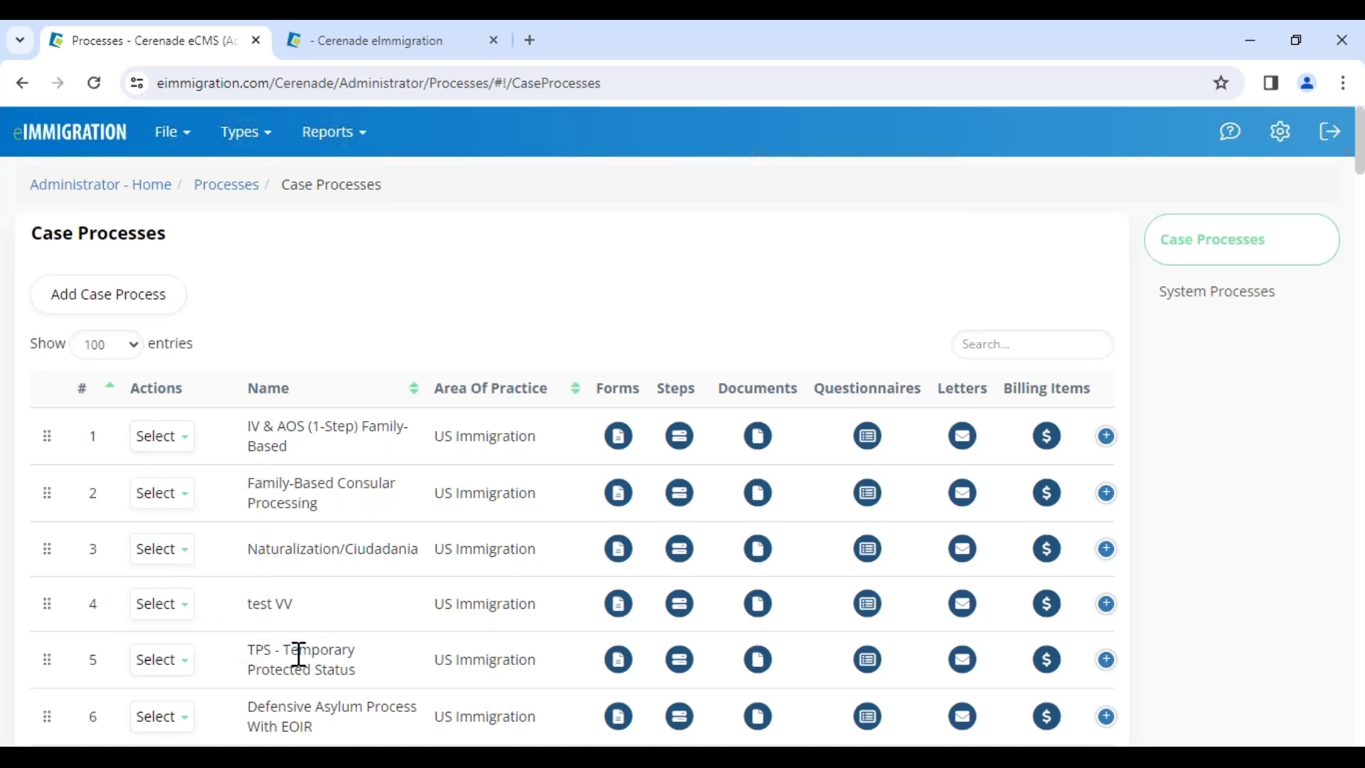
{"action": "left_click_drag", "start_coordinate": [47, 665], "coordinate": [45, 492]}
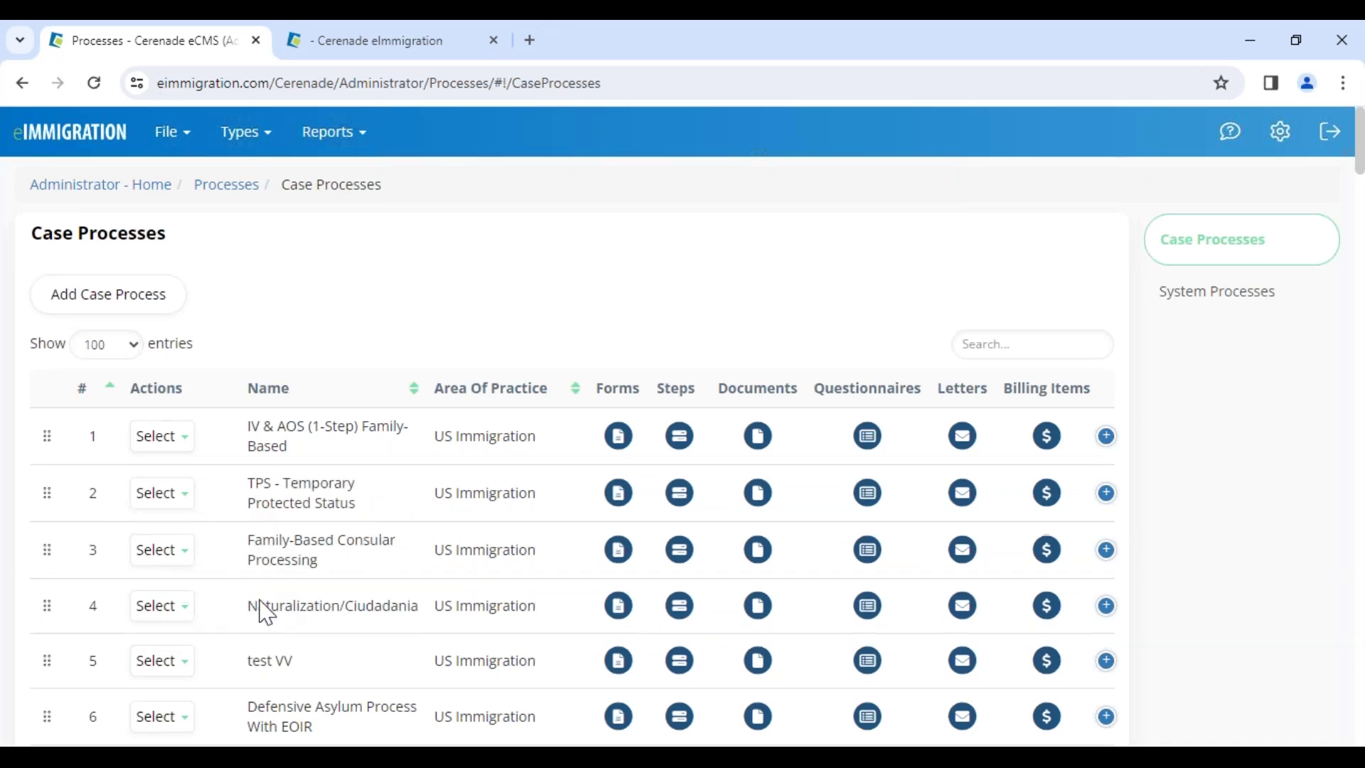
Step: Try clearing the Enabled option of the test VV case process, closing its settings without saving
{"action": "left_click_drag", "start_coordinate": [250, 676], "coordinate": [304, 681]}
{"action": "left_click", "coordinate": [155, 660]}
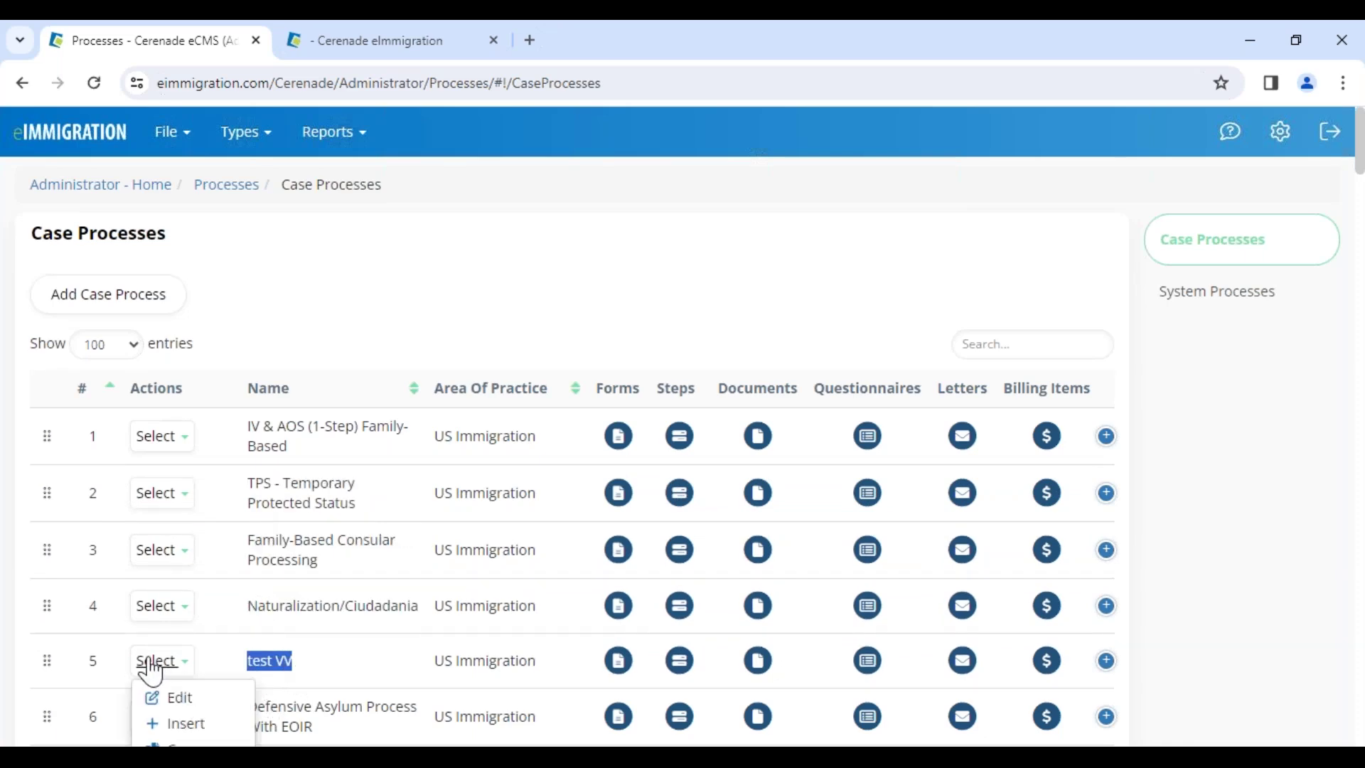
{"action": "scroll", "coordinate": [153, 643], "scroll_direction": "down", "scroll_amount": 3}
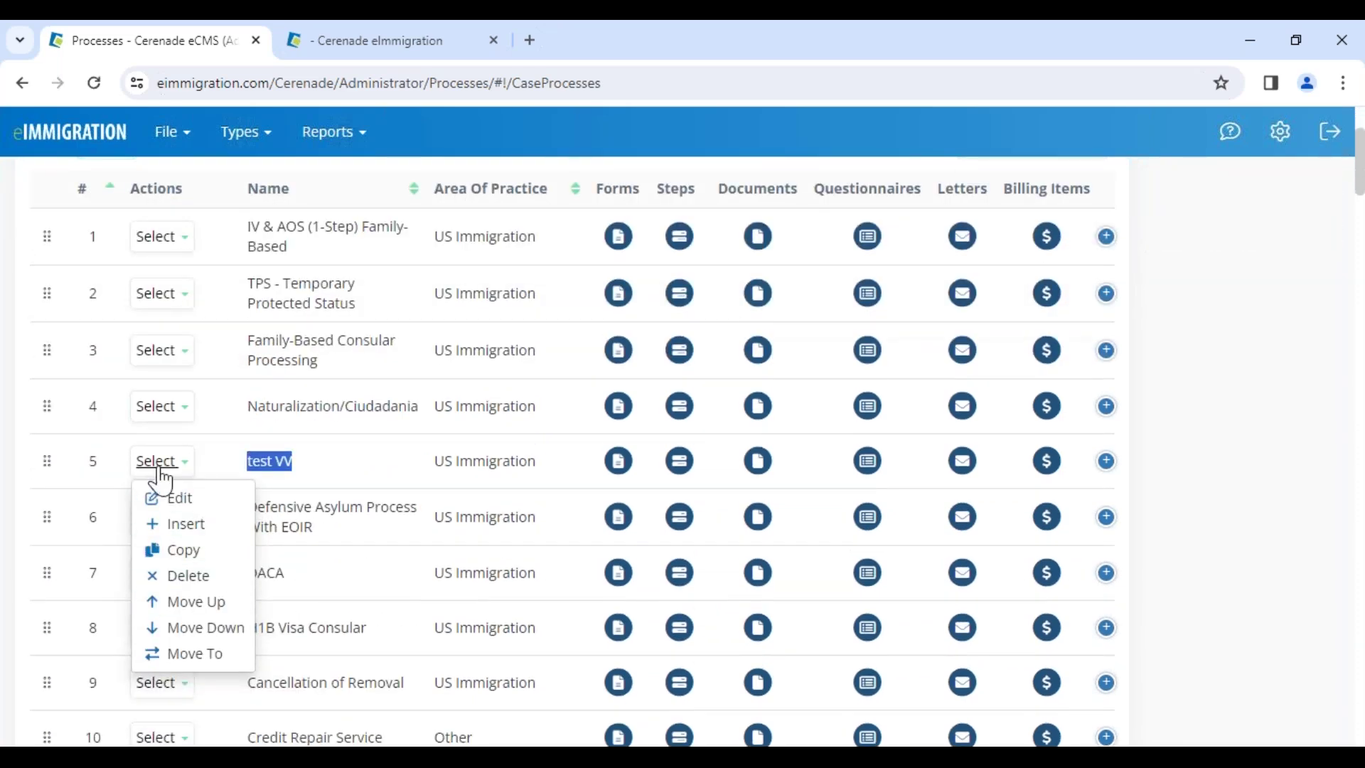
{"action": "left_click", "coordinate": [177, 498]}
{"action": "left_click", "coordinate": [405, 295]}
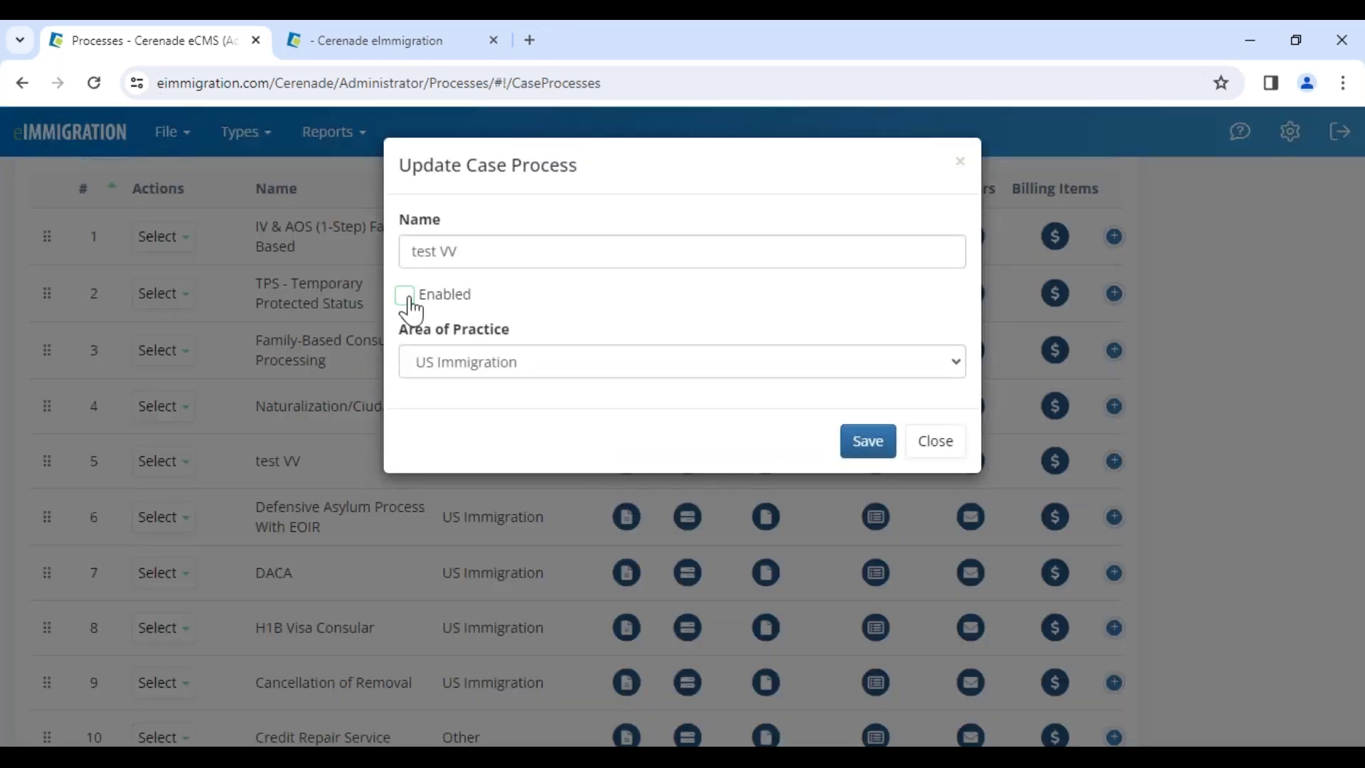
{"action": "left_click", "coordinate": [933, 450]}
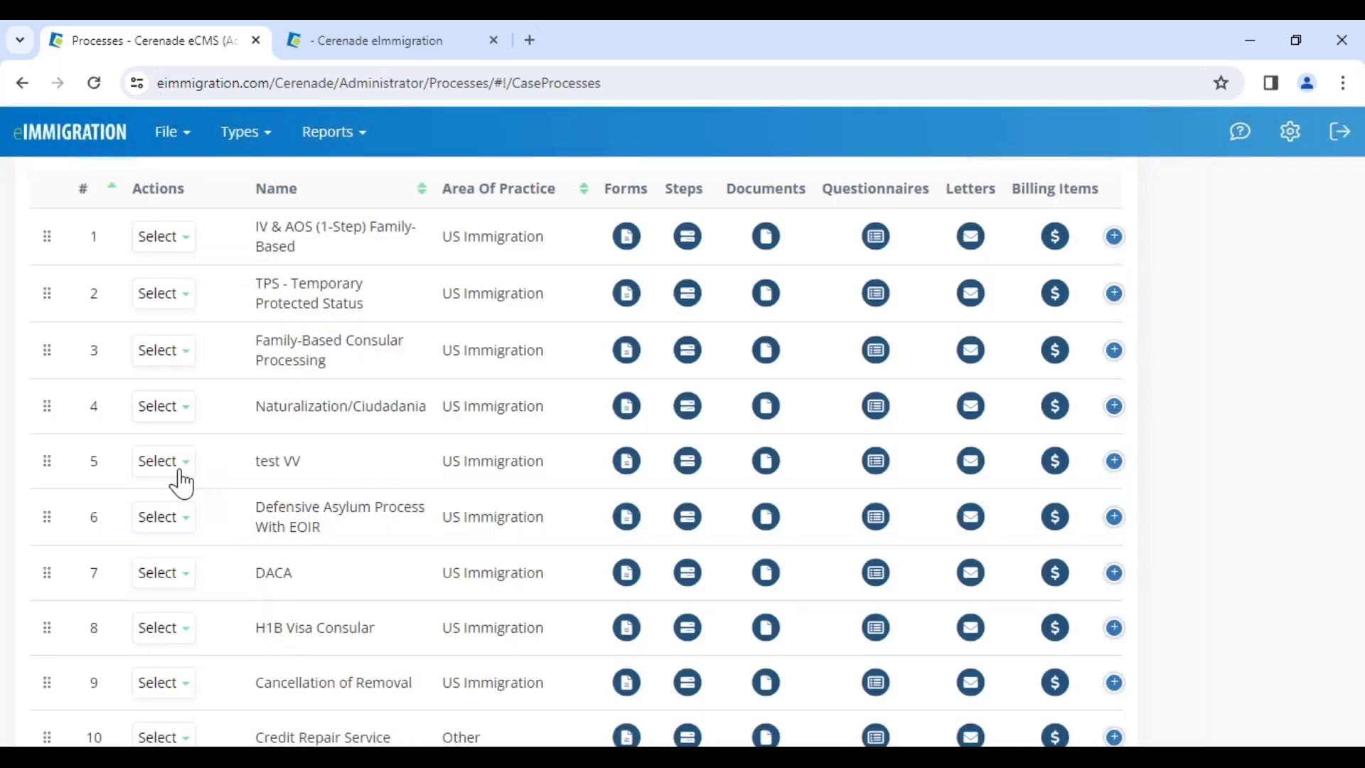
Step: Delete the test VV case process from the list
{"action": "left_click", "coordinate": [178, 474]}
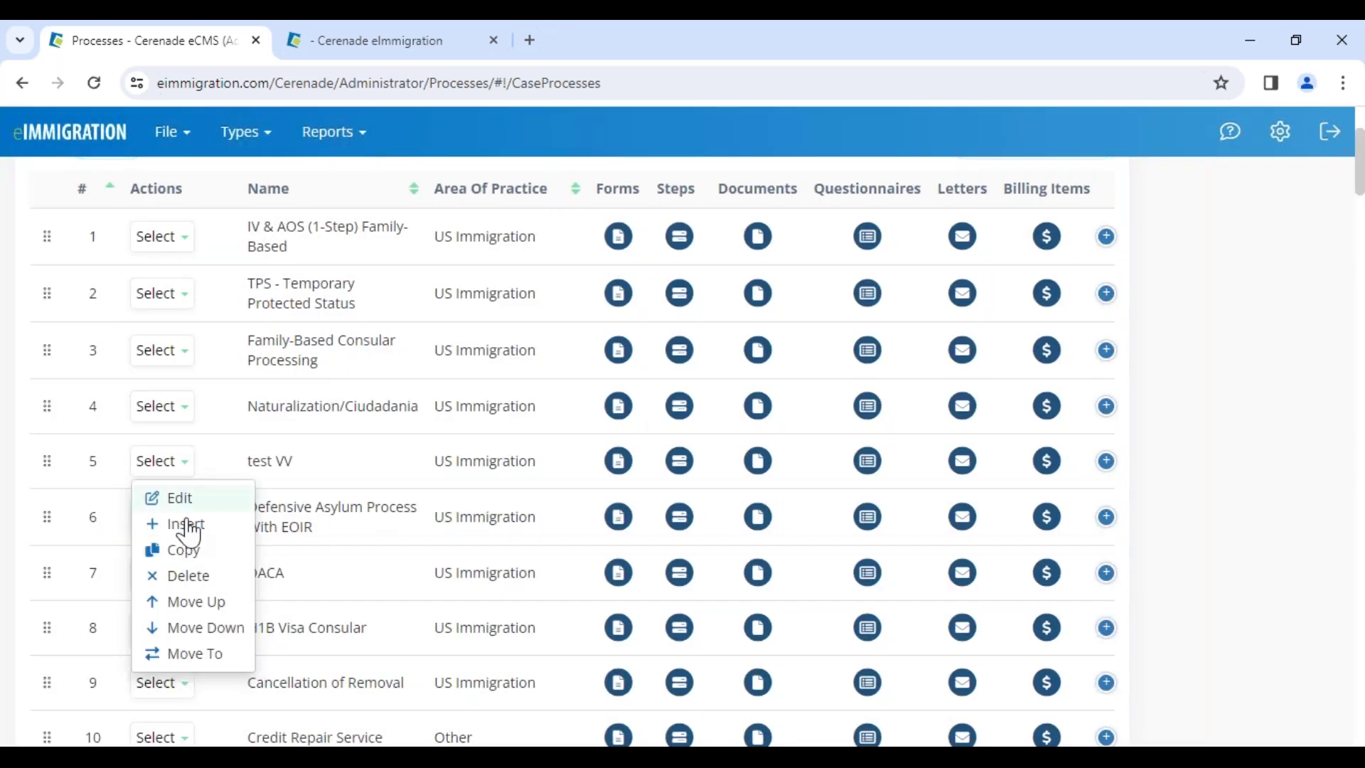
{"action": "left_click", "coordinate": [193, 582]}
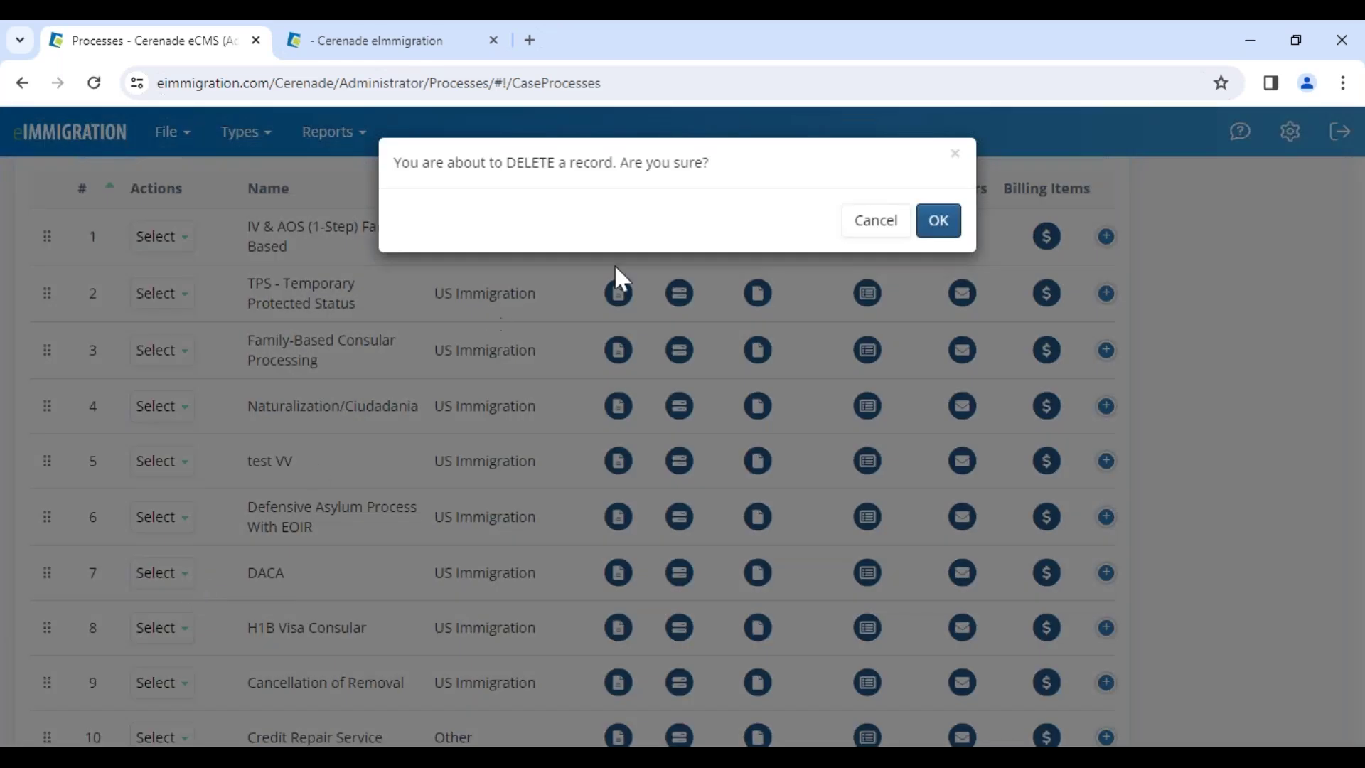
{"action": "left_click", "coordinate": [937, 226]}
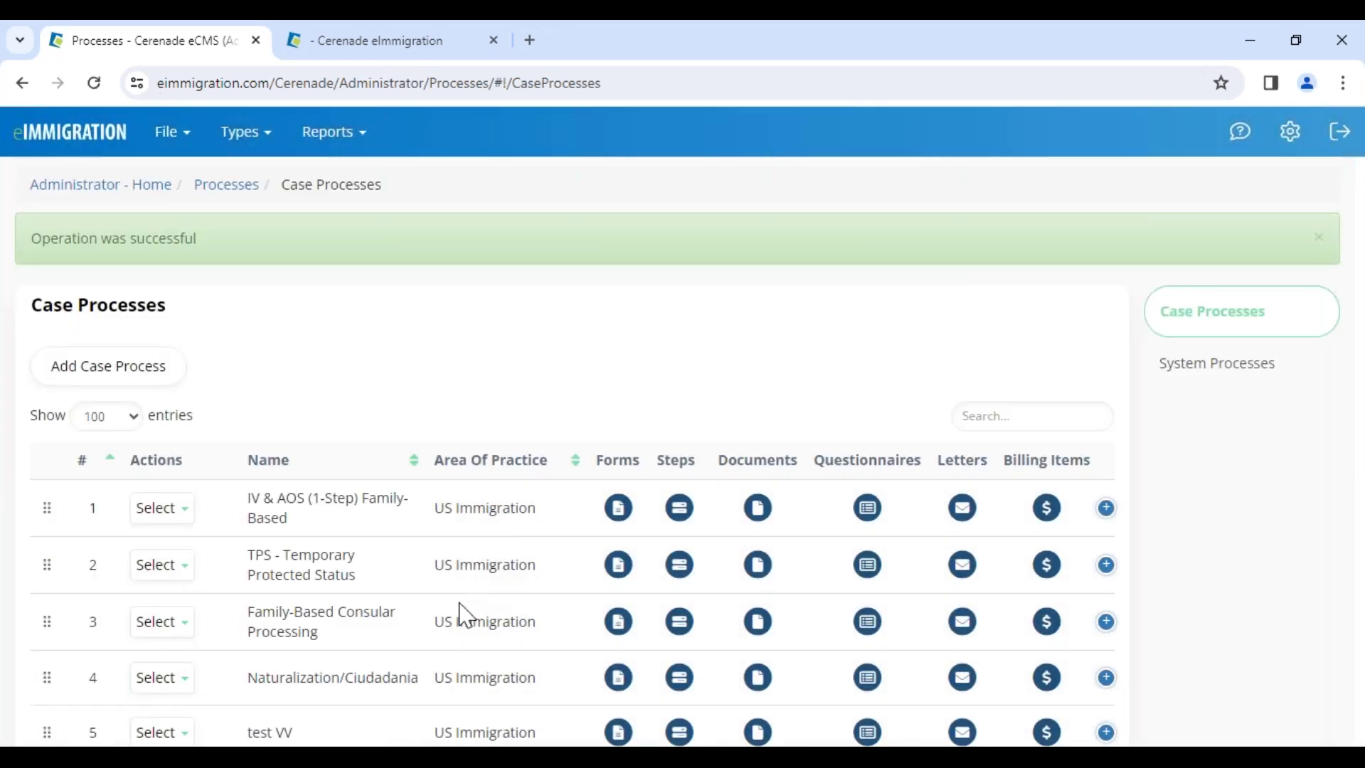
Step: Try to delete the TPS - Temporary Protected Status case process
{"action": "scroll", "coordinate": [296, 706], "scroll_direction": "down", "scroll_amount": 1}
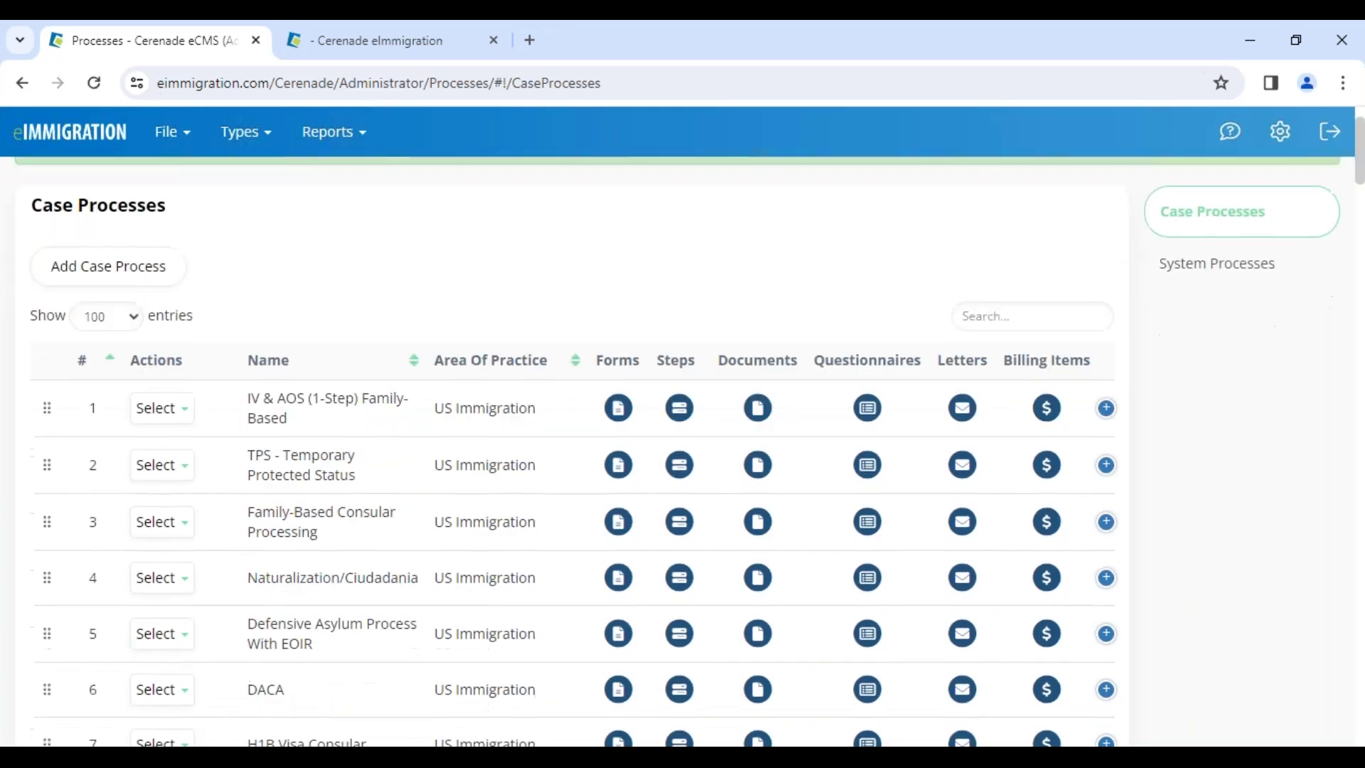
{"action": "left_click", "coordinate": [170, 466]}
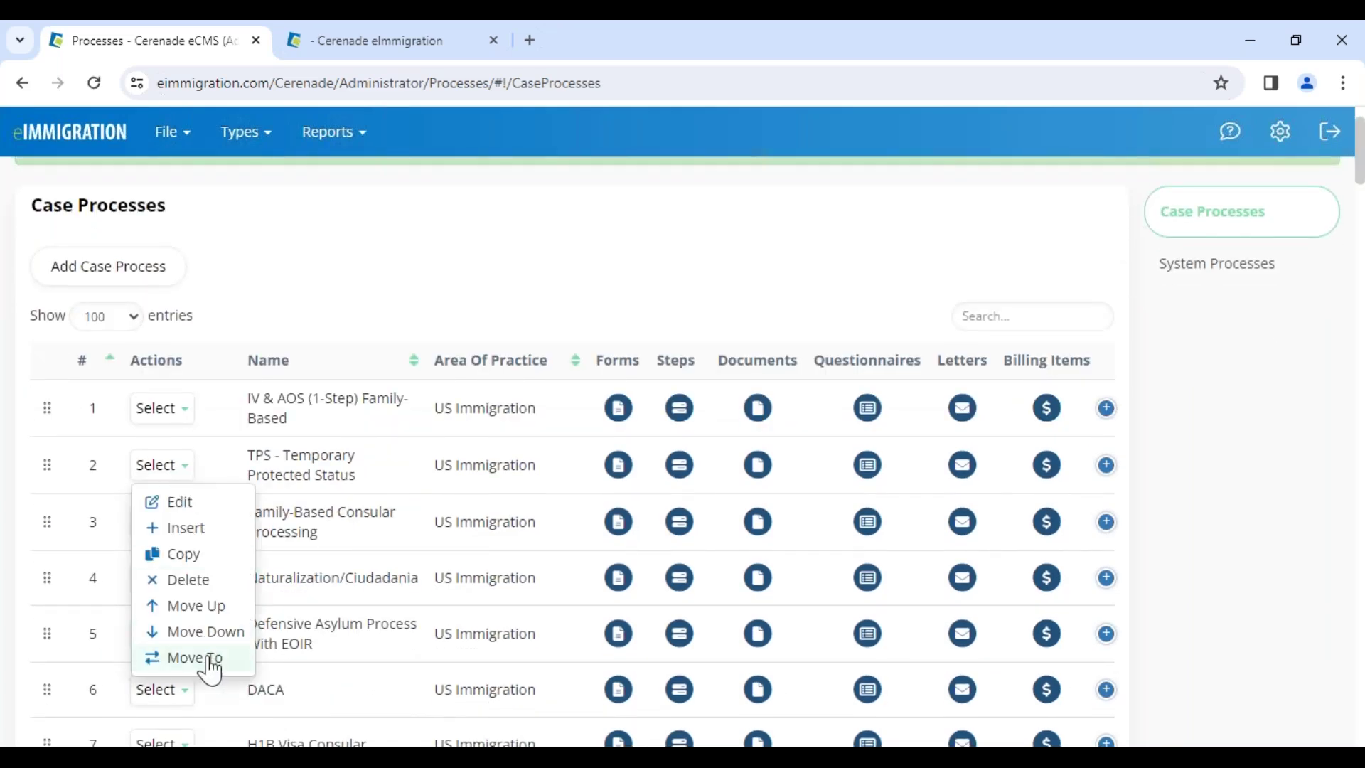
{"action": "left_click", "coordinate": [199, 584]}
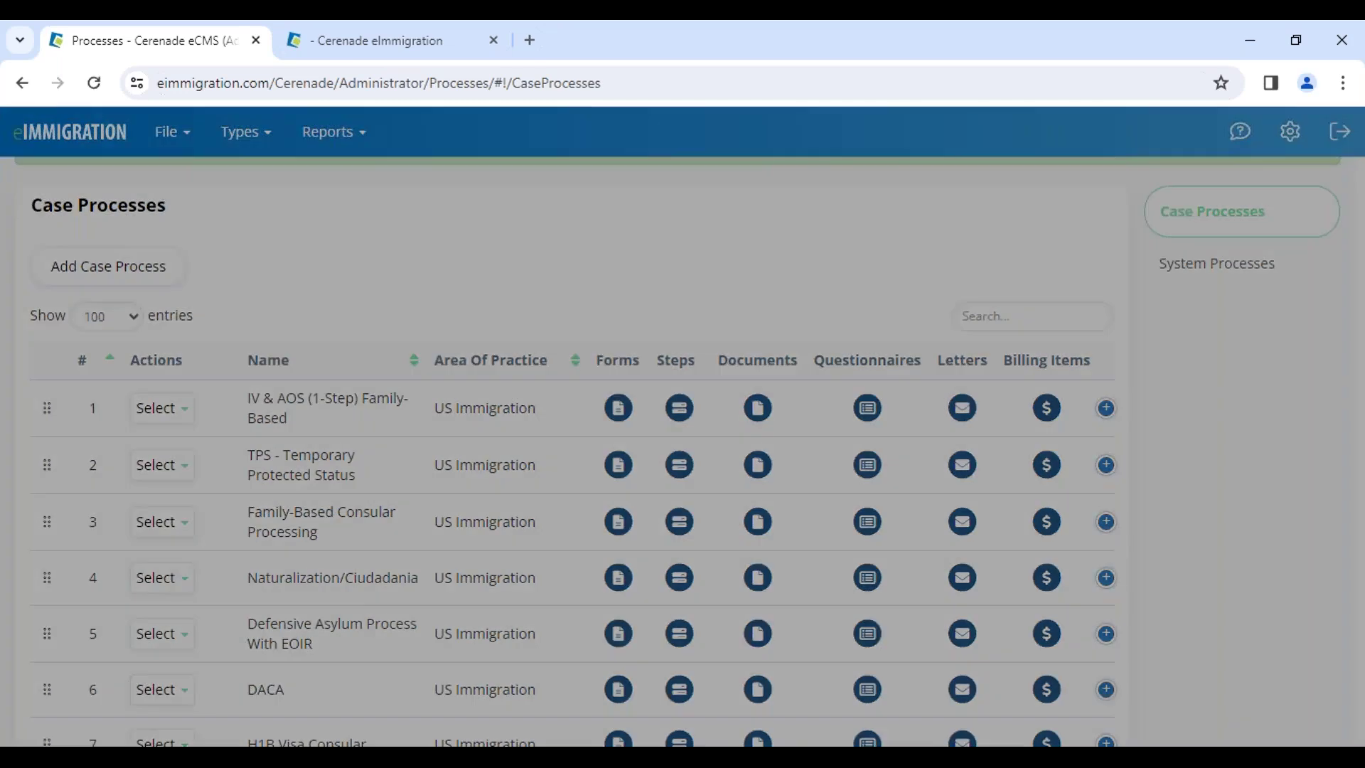
{"action": "left_click", "coordinate": [938, 221]}
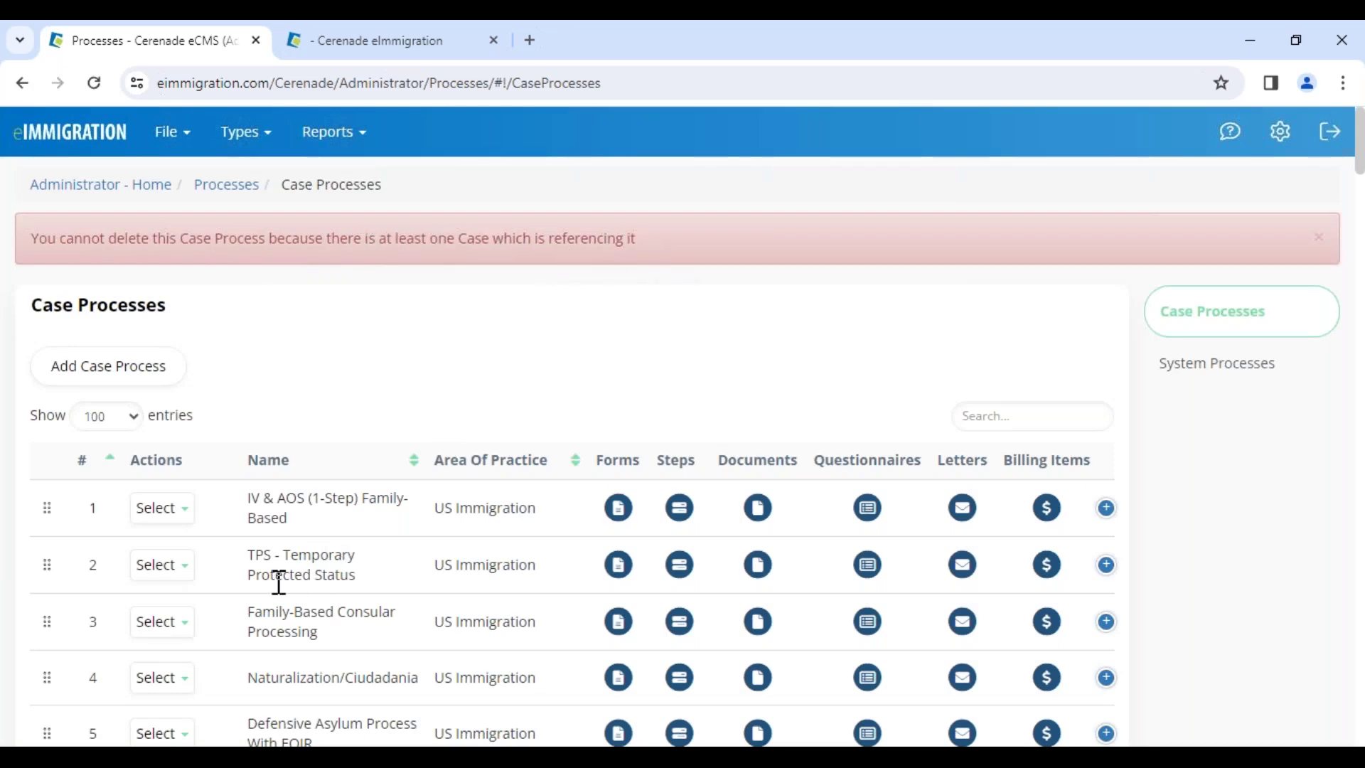
Step: Inspect the name in the TPS - Temporary Protected Status process's edit settings and close them without saving
{"action": "left_click_drag", "start_coordinate": [250, 561], "coordinate": [366, 567]}
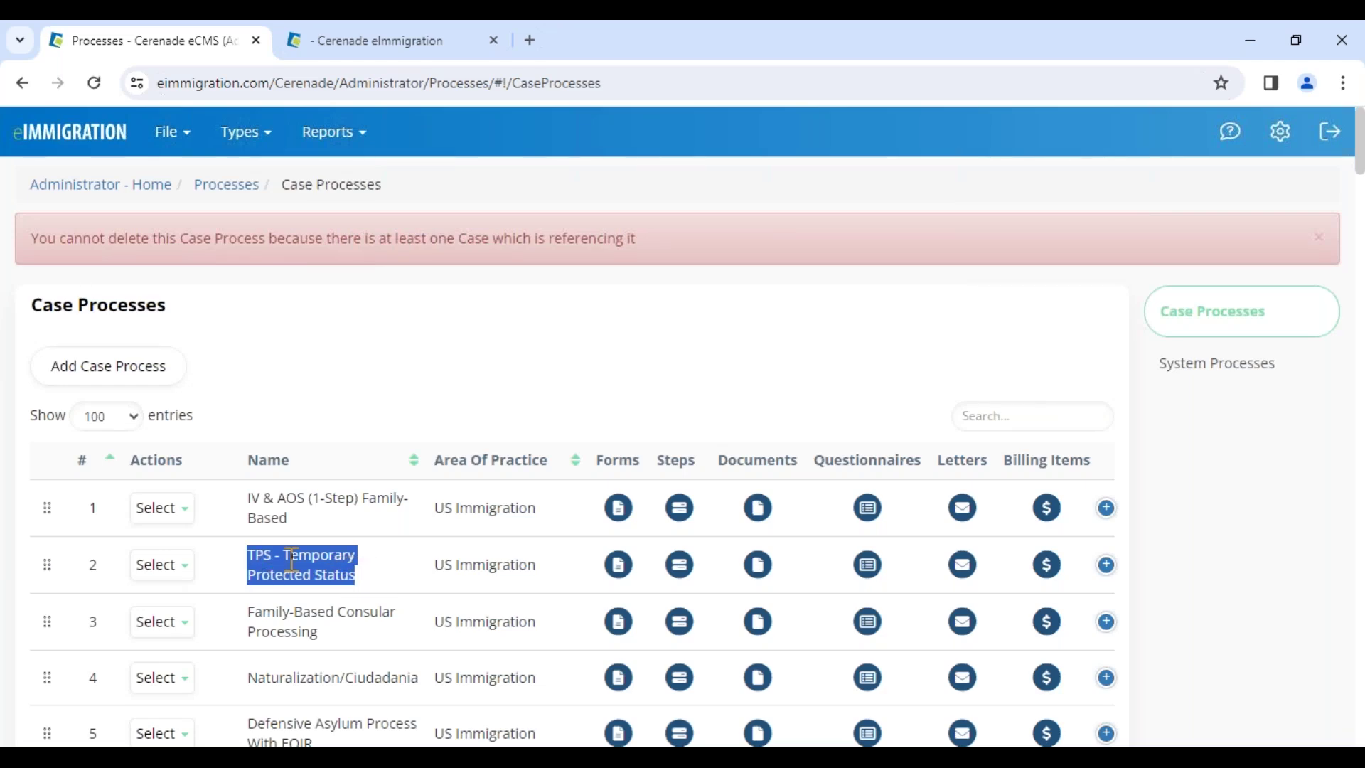
{"action": "left_click", "coordinate": [184, 573]}
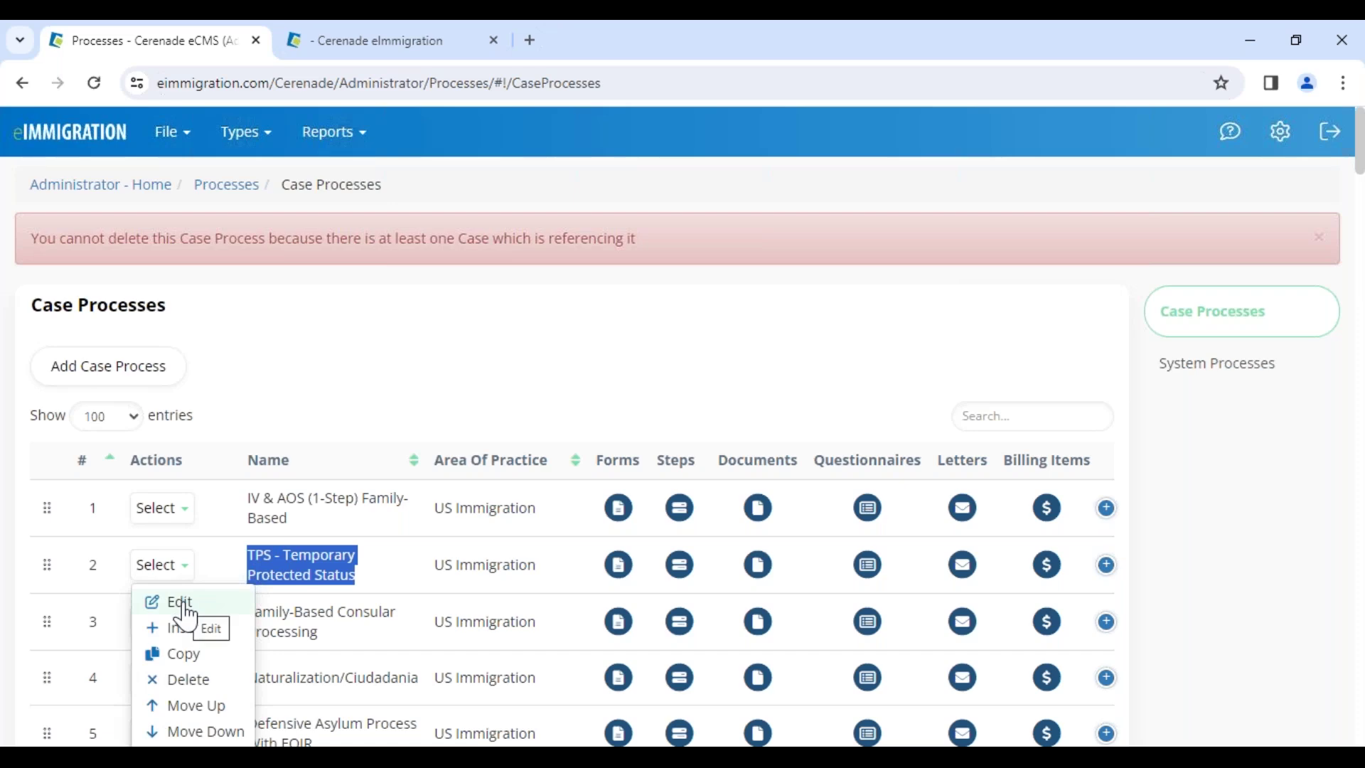
{"action": "left_click", "coordinate": [181, 603]}
{"action": "left_click_drag", "start_coordinate": [414, 251], "coordinate": [718, 238]}
{"action": "left_click", "coordinate": [937, 449]}
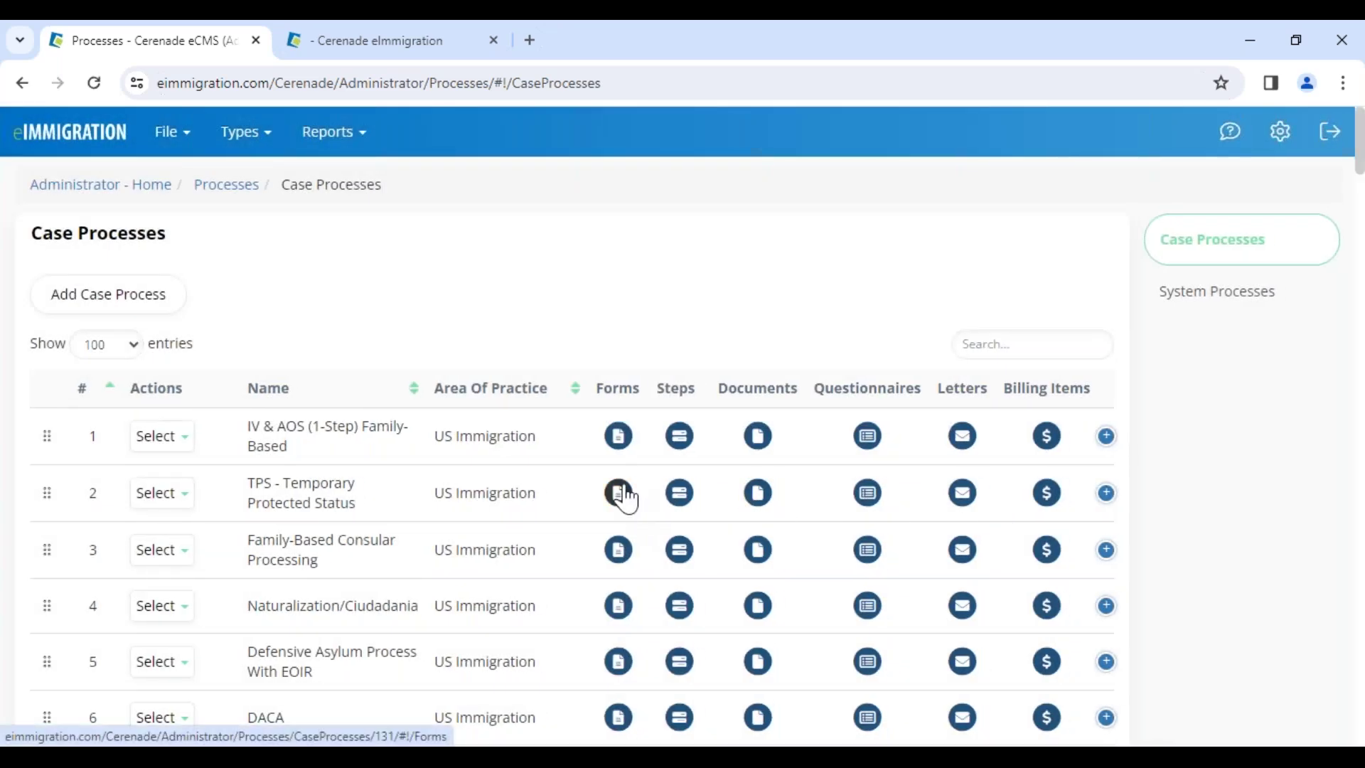
Step: Open the forms of the Naturalization/Ciudadania case process and examine the process name and its assigned forms
{"action": "left_click_drag", "start_coordinate": [258, 606], "coordinate": [435, 609]}
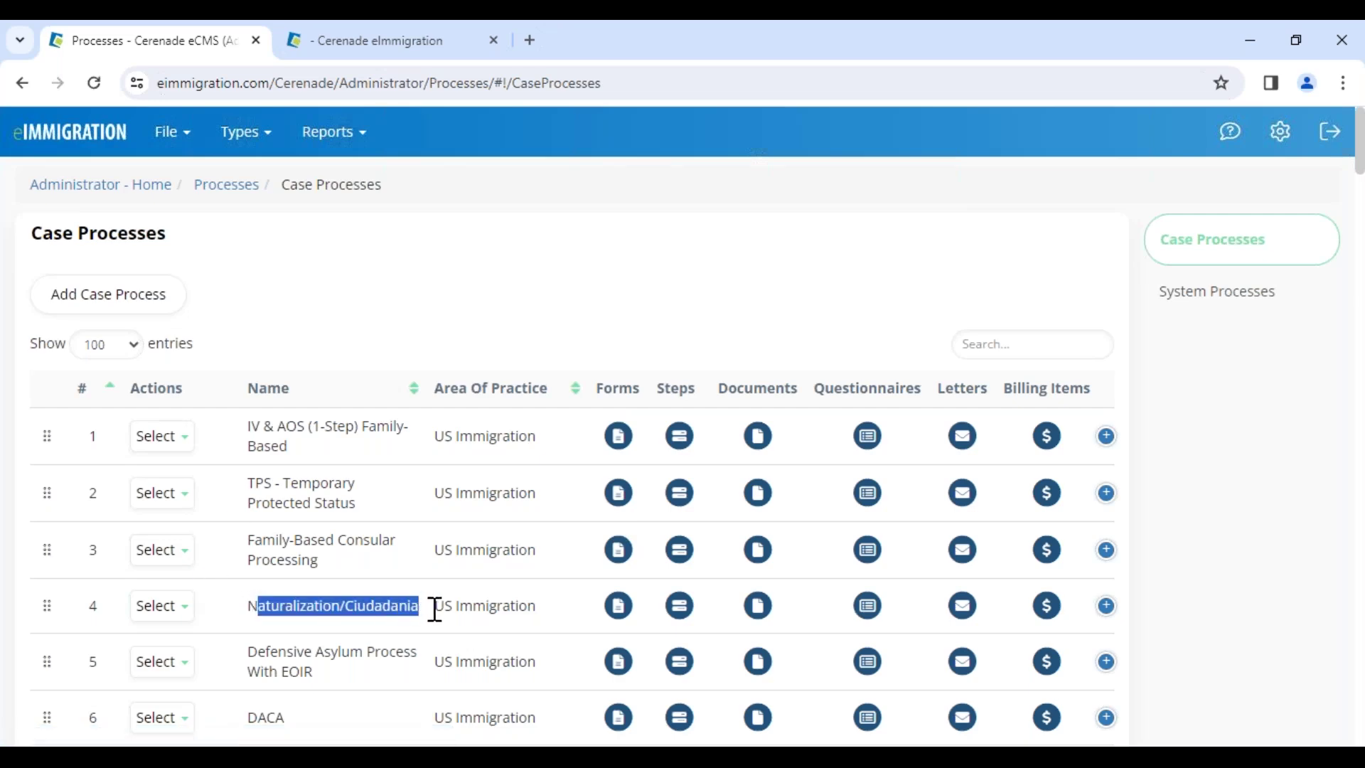
{"action": "left_click", "coordinate": [620, 611]}
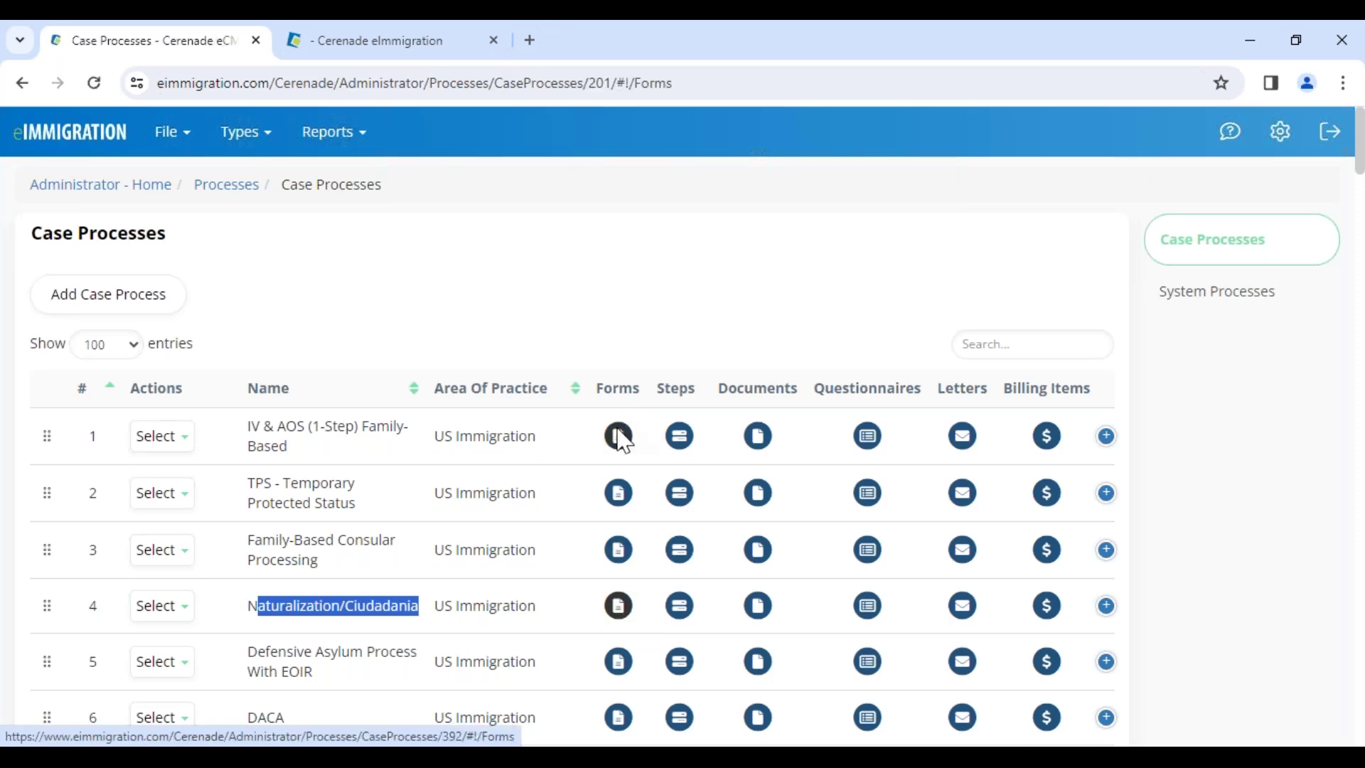
{"action": "left_click_drag", "start_coordinate": [46, 301], "coordinate": [248, 293]}
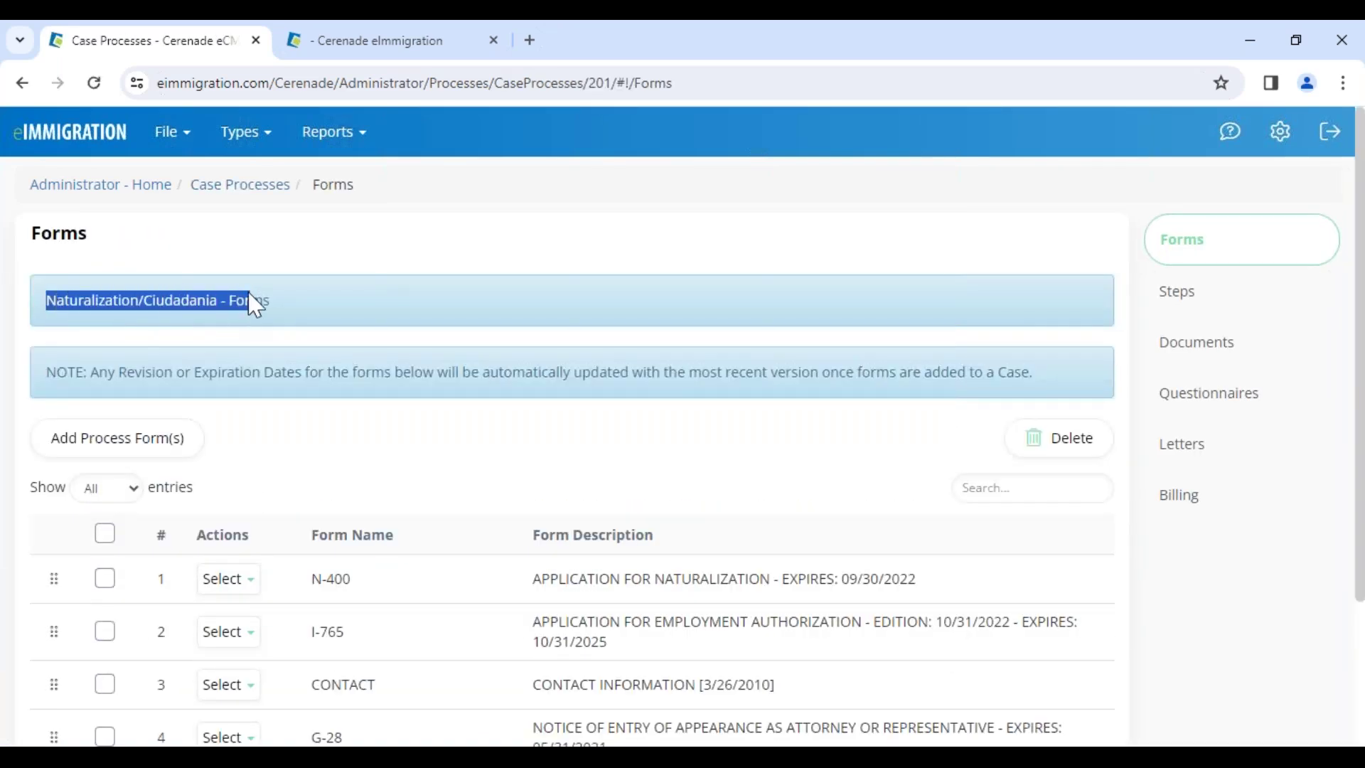
{"action": "left_click", "coordinate": [150, 330]}
{"action": "left_click_drag", "start_coordinate": [142, 299], "coordinate": [215, 303]}
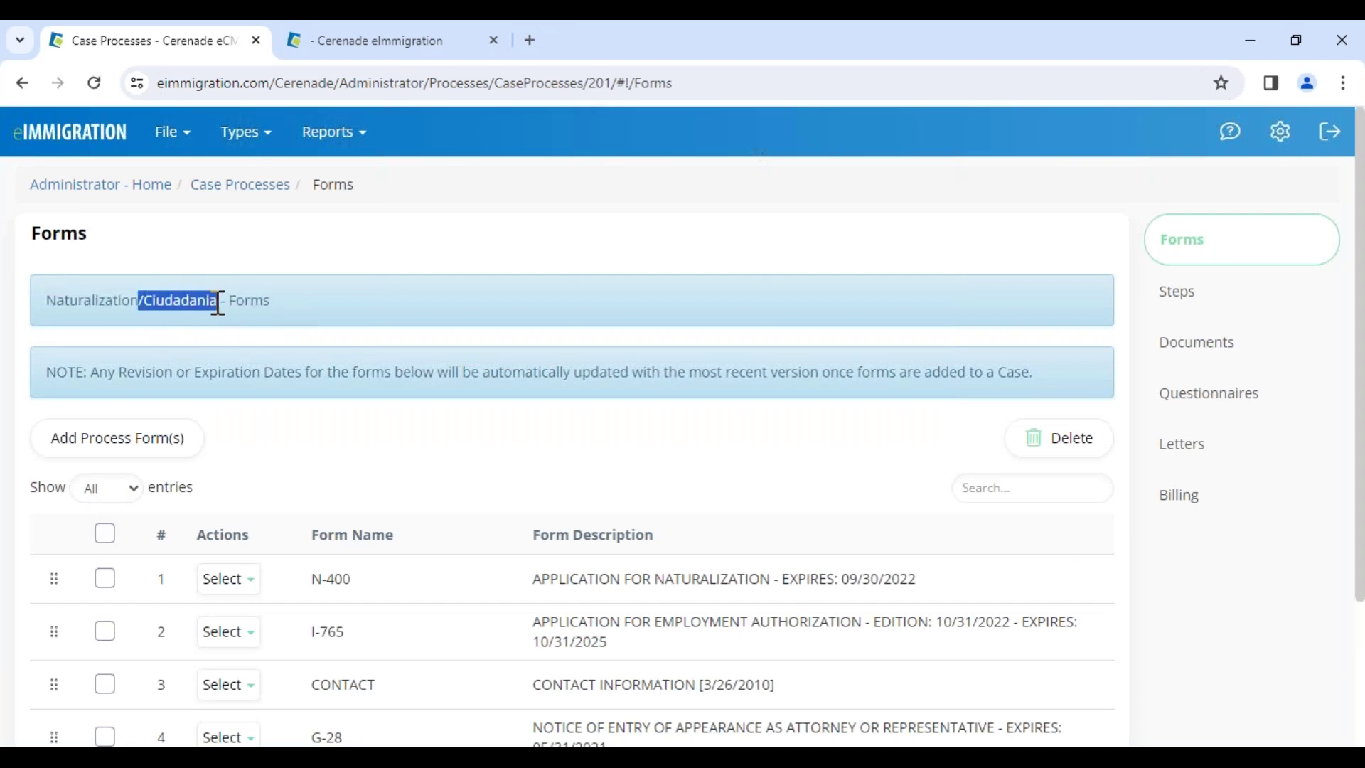
{"action": "left_click", "coordinate": [296, 451]}
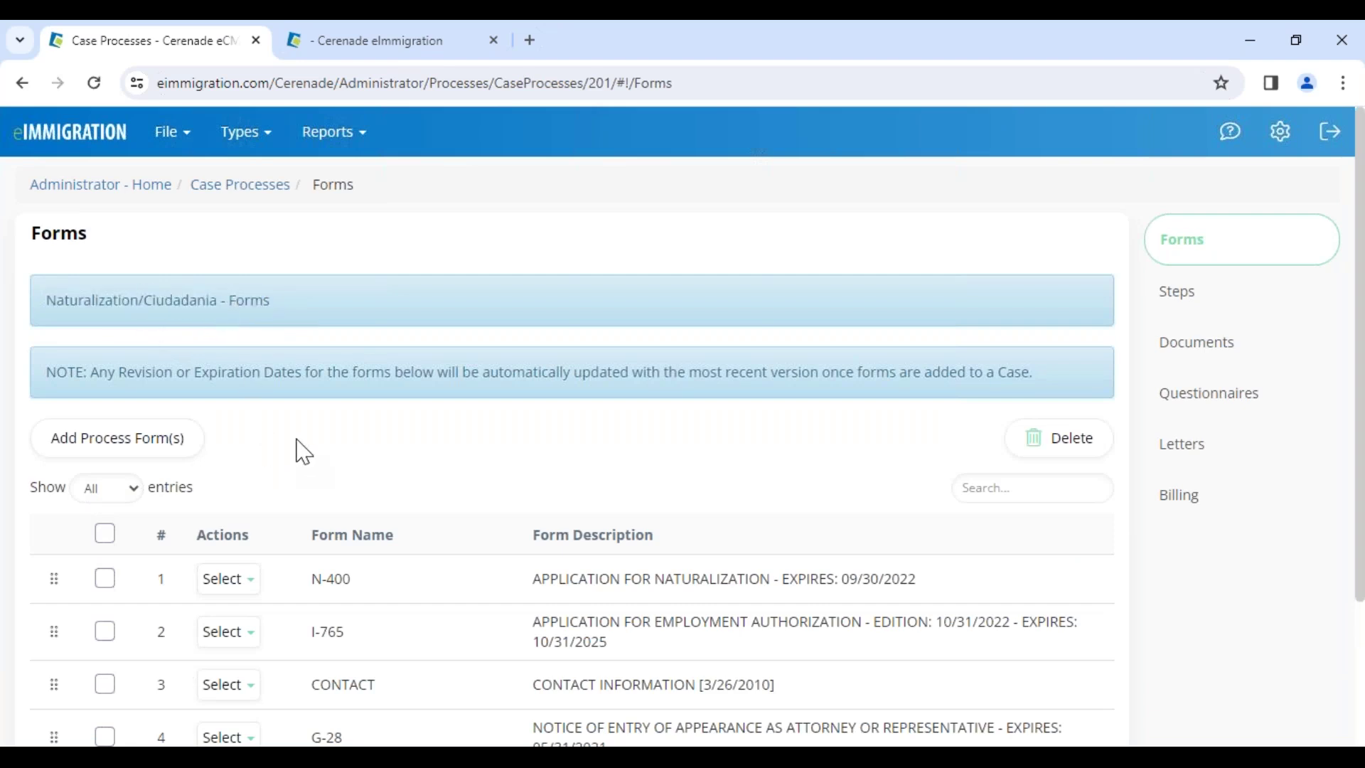
{"action": "left_click_drag", "start_coordinate": [139, 301], "coordinate": [224, 293]}
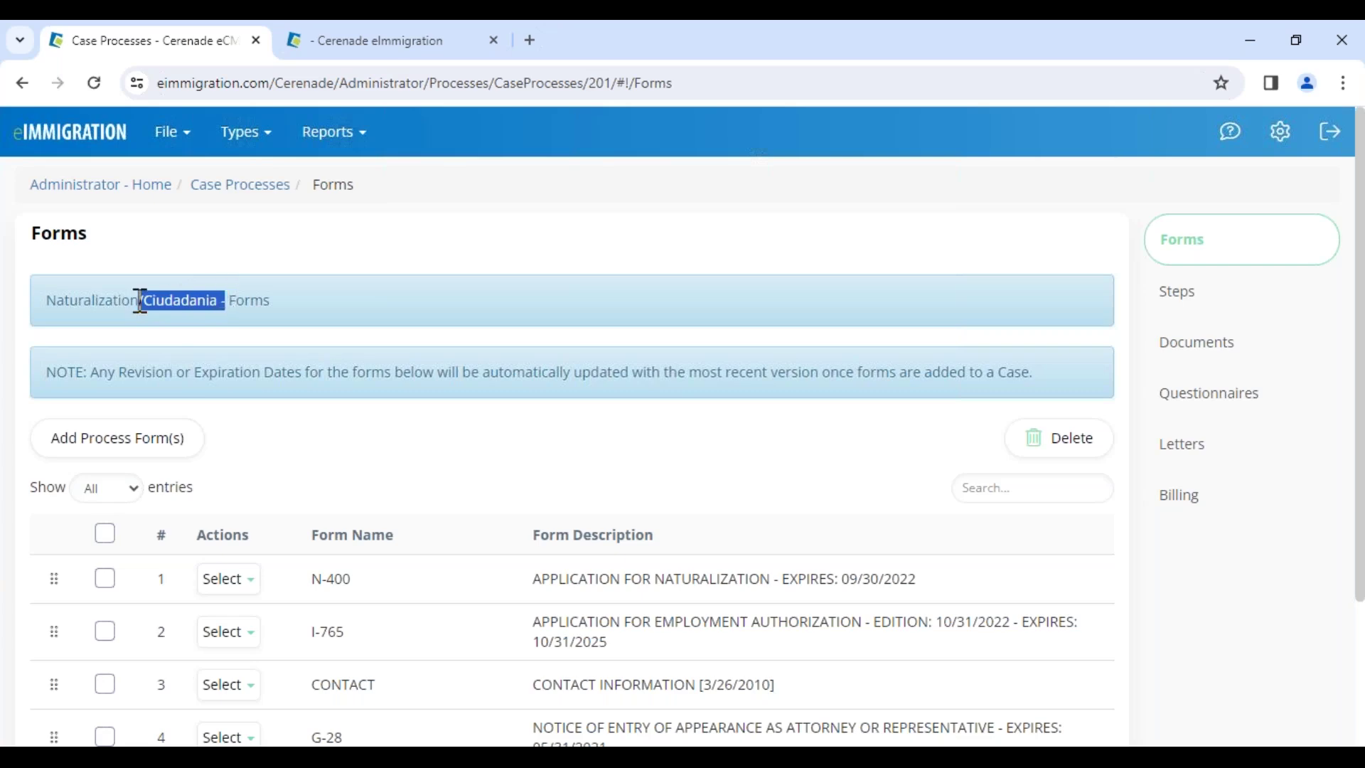
{"action": "left_click", "coordinate": [108, 300]}
{"action": "left_click_drag", "start_coordinate": [79, 301], "coordinate": [169, 295]}
{"action": "left_click", "coordinate": [297, 491]}
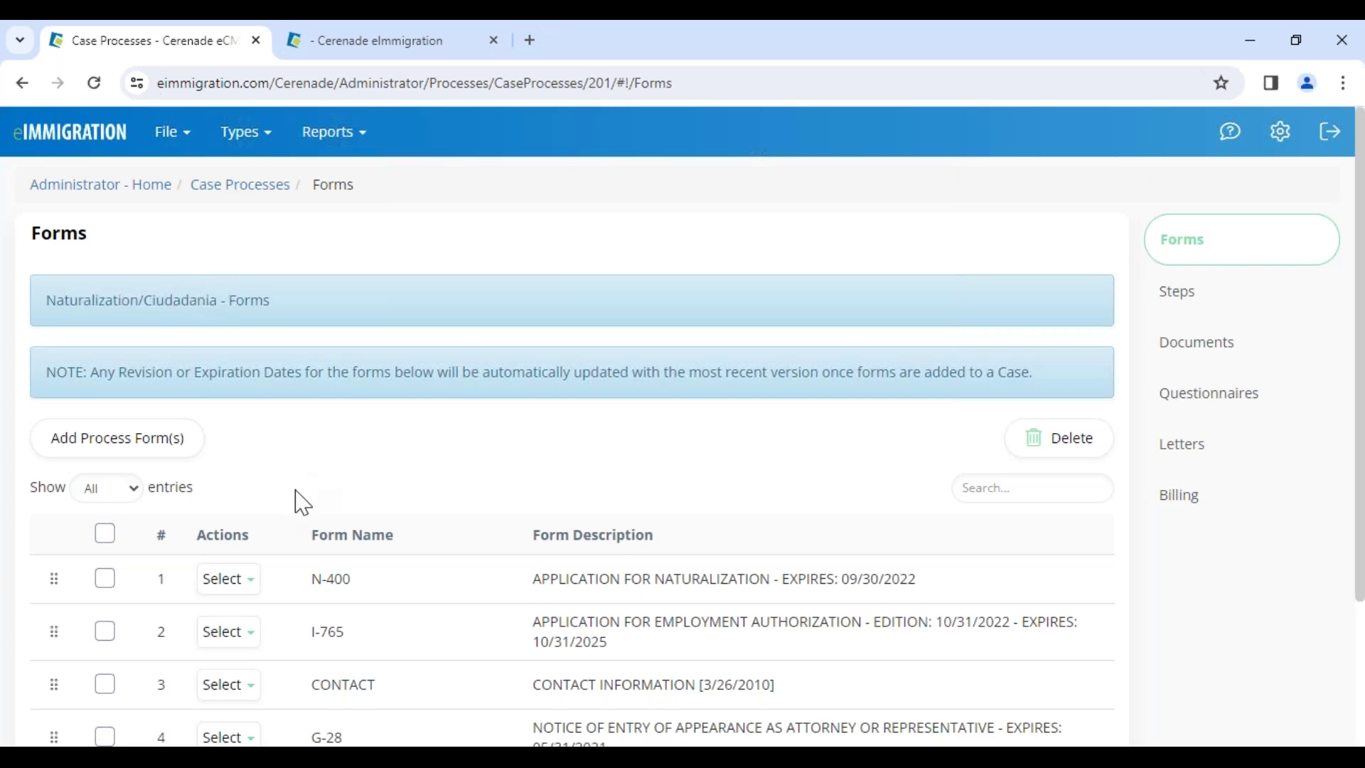
{"action": "scroll", "coordinate": [313, 477], "scroll_direction": "down", "scroll_amount": 3}
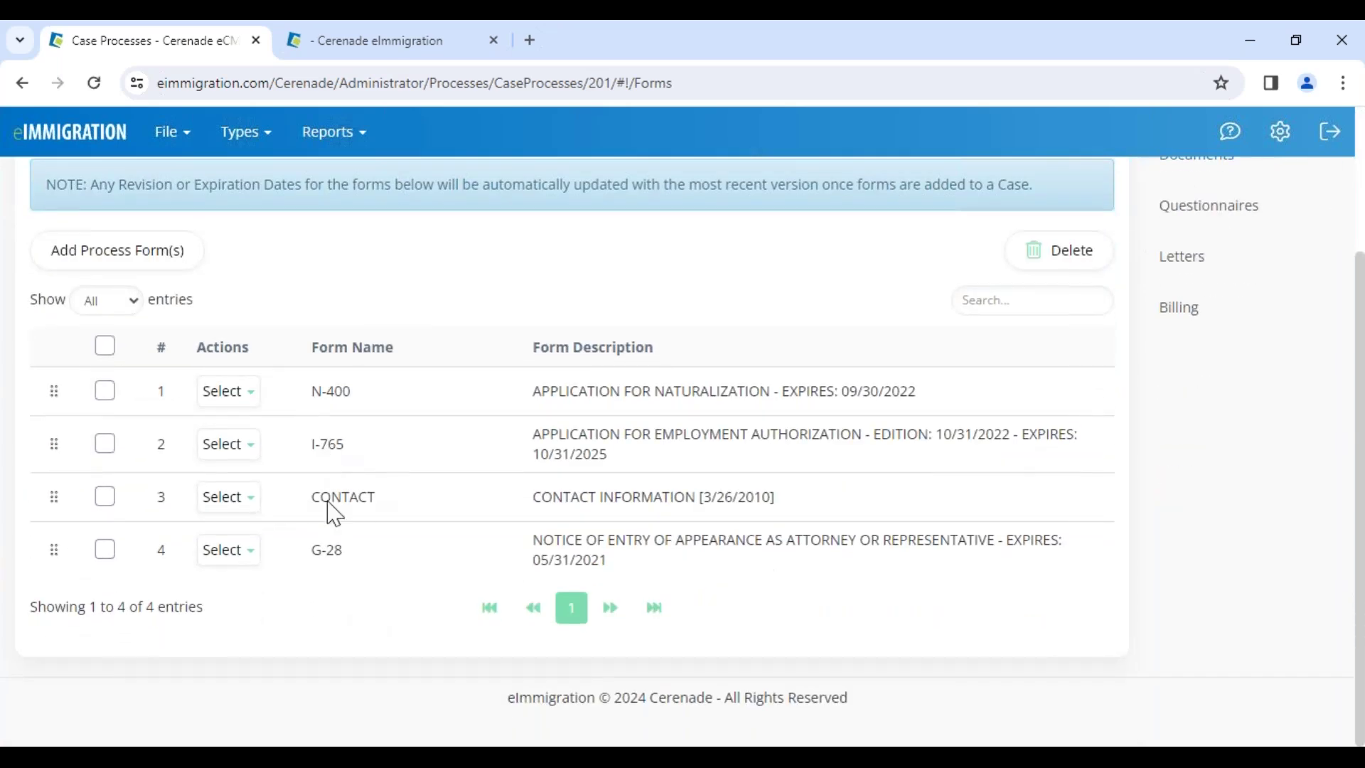
Step: Search system forms for "400", add N-400 INTAKE FORM WIZARD to the process, and move it to second place, directly below N-400
{"action": "left_click", "coordinate": [106, 257]}
{"action": "type", "text": "400"}
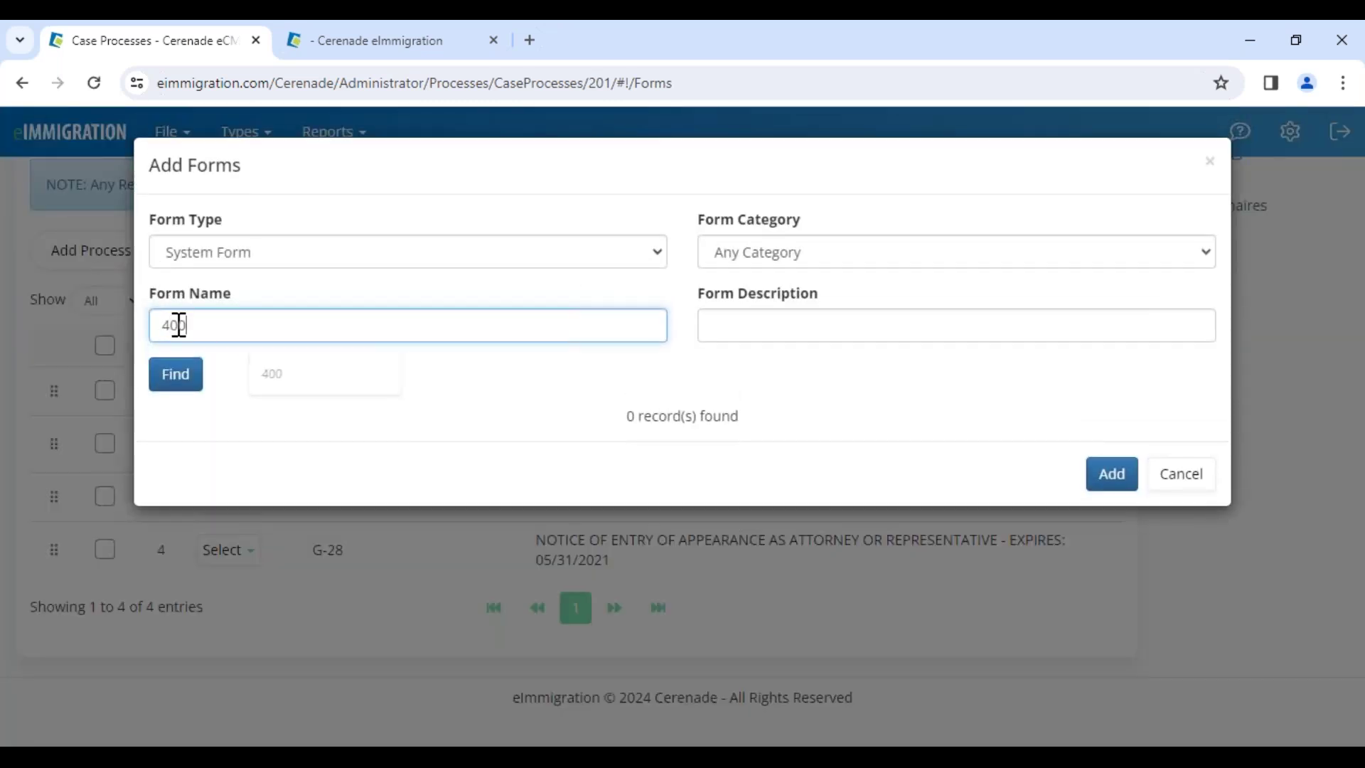
{"action": "left_click", "coordinate": [174, 384]}
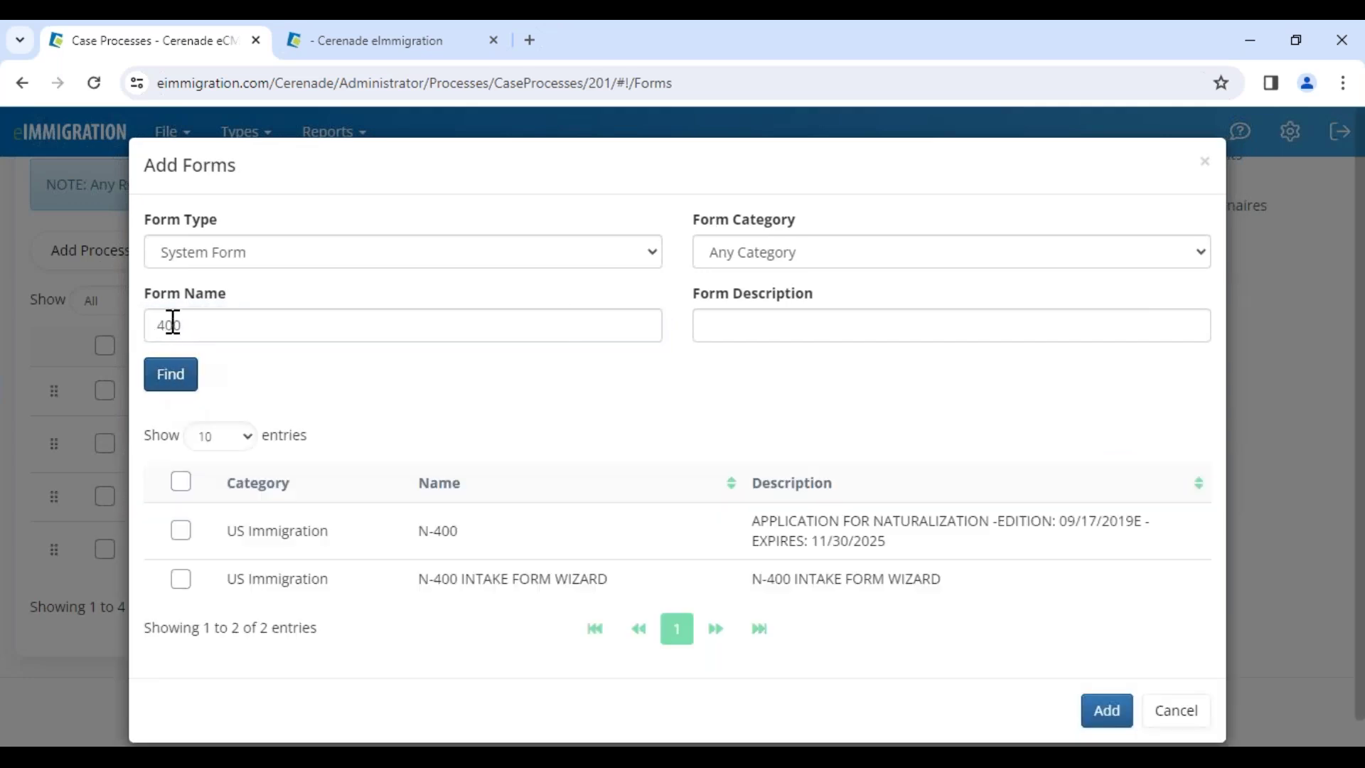
{"action": "left_click_drag", "start_coordinate": [436, 528], "coordinate": [427, 529]}
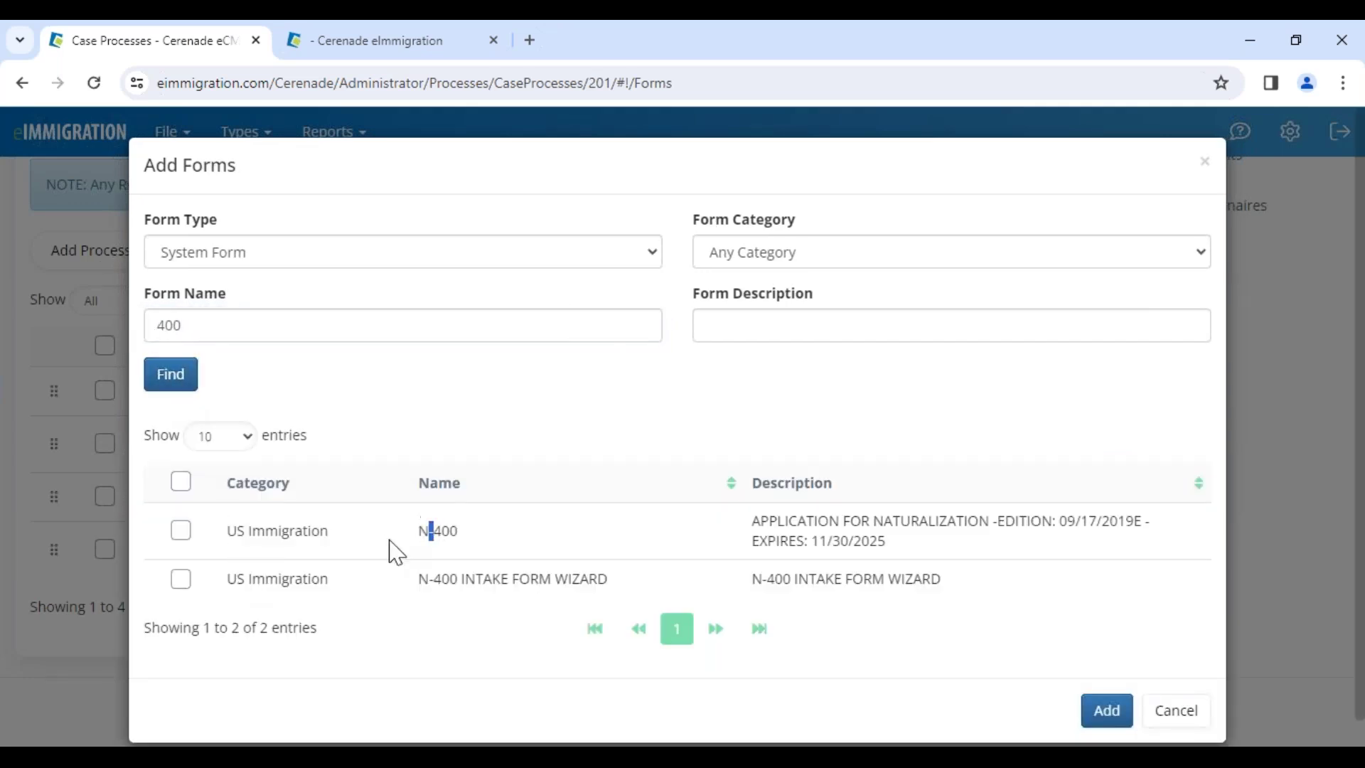
{"action": "double_click", "coordinate": [214, 319]}
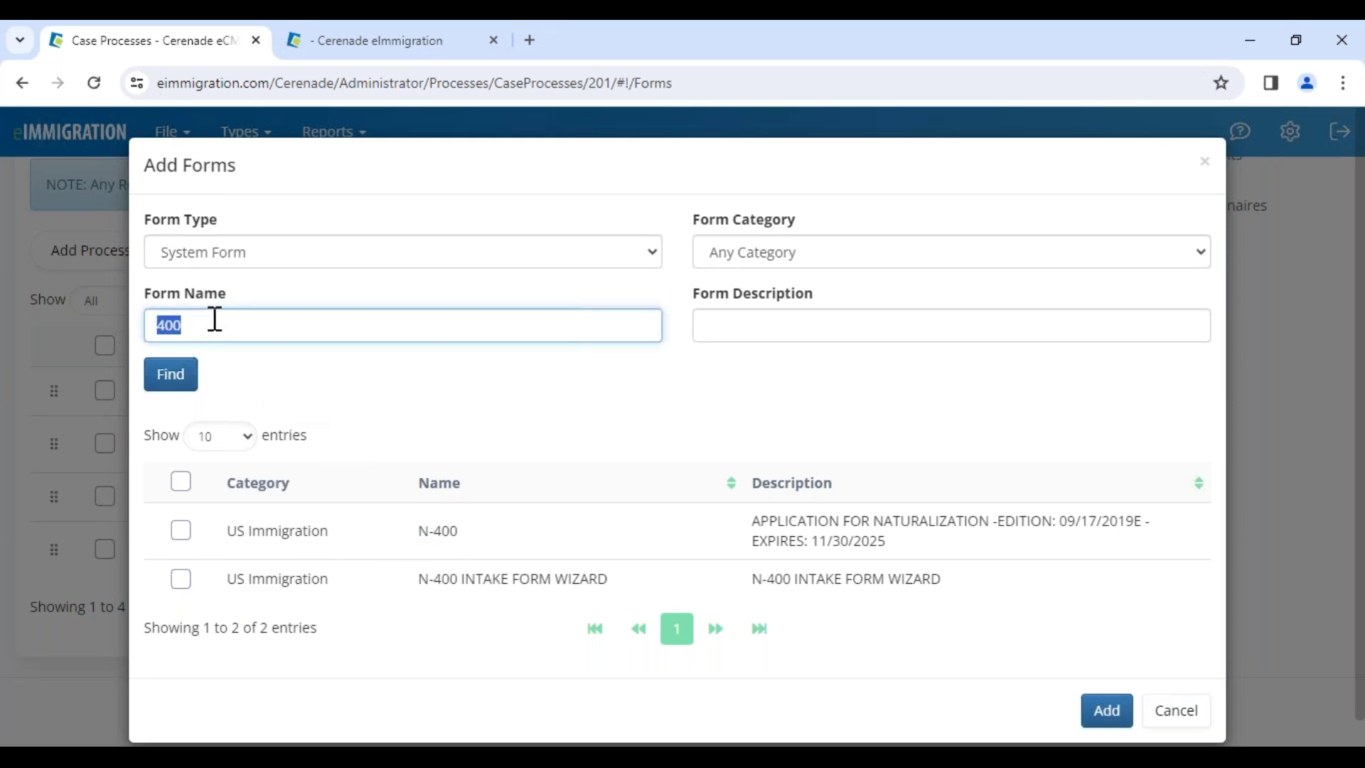
{"action": "left_click", "coordinate": [181, 579]}
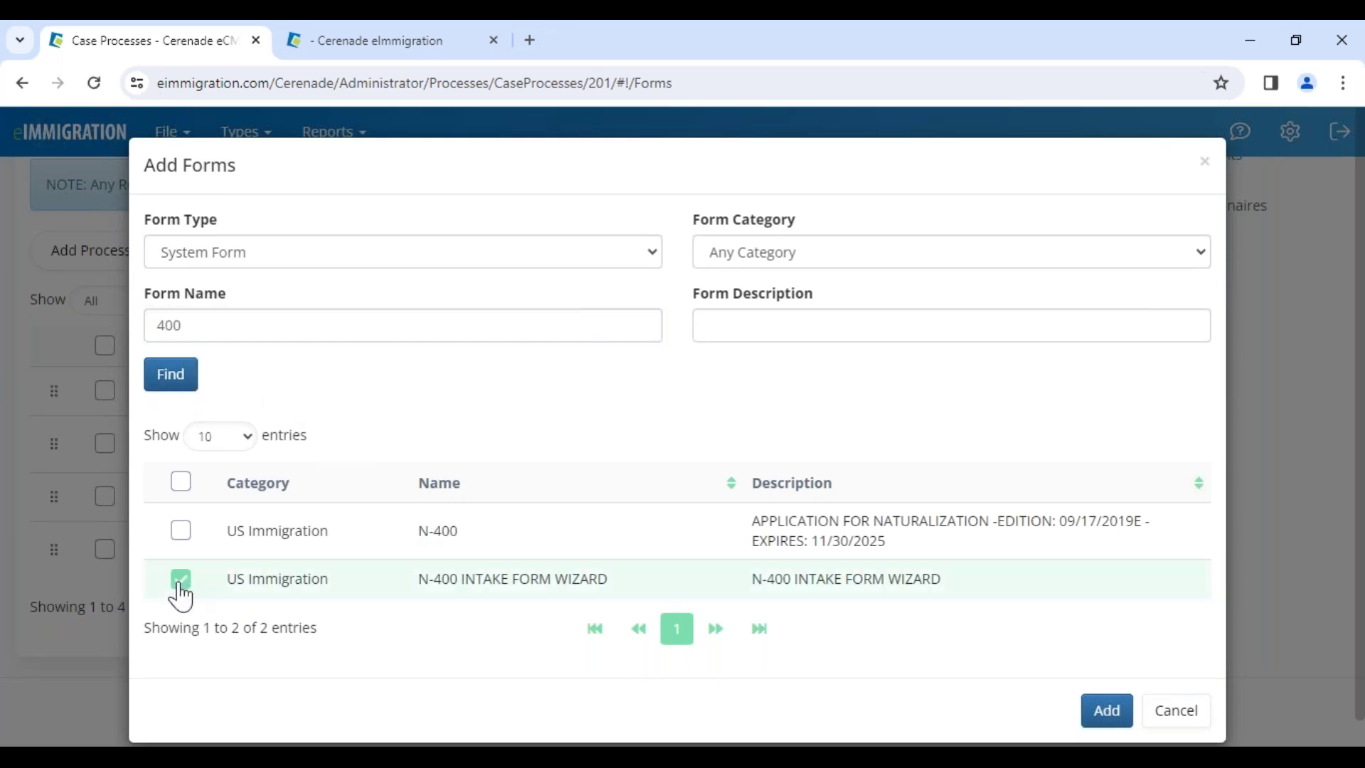
{"action": "left_click", "coordinate": [1103, 710]}
{"action": "scroll", "coordinate": [242, 676], "scroll_direction": "down", "scroll_amount": 3}
{"action": "left_click_drag", "start_coordinate": [54, 664], "coordinate": [63, 506]}
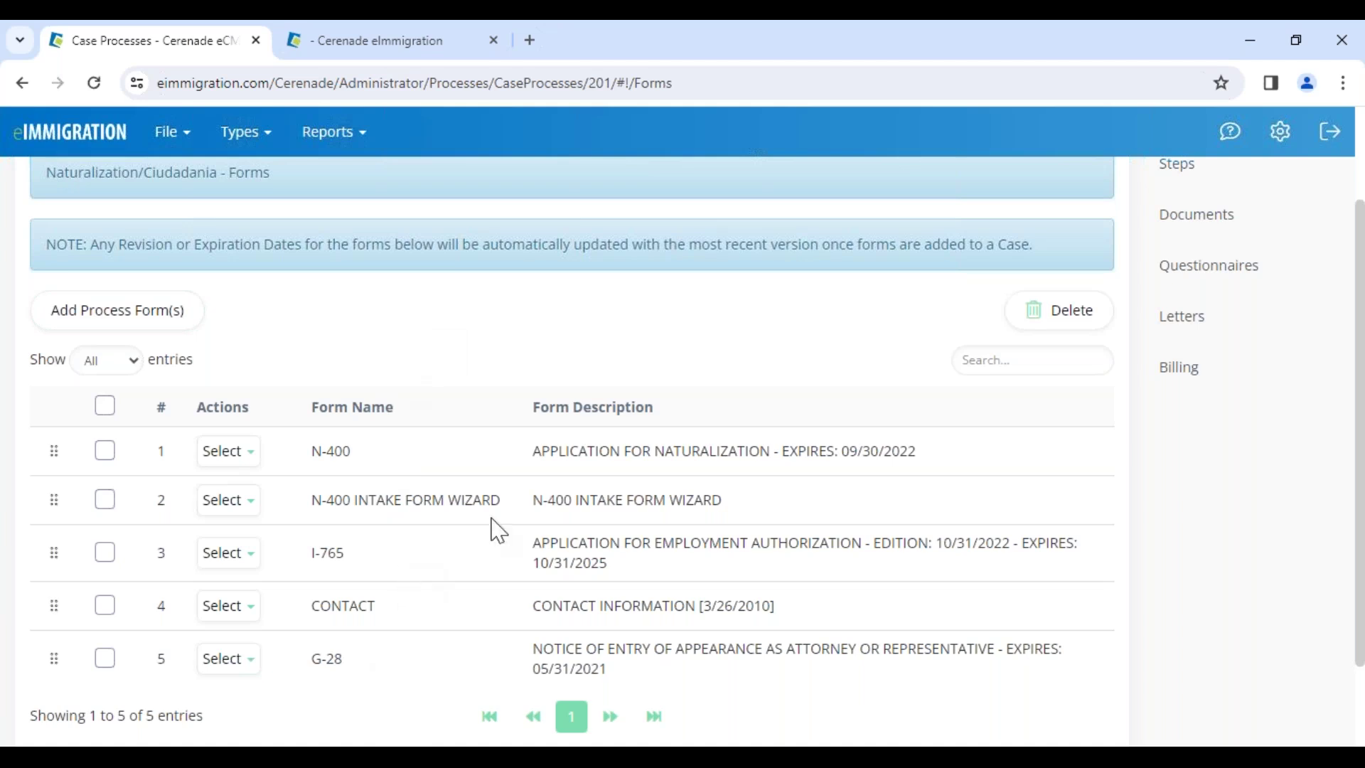
Step: Open the steps of the Naturalization/Ciudadania process and examine their descriptions, timeframes and automatic email settings
{"action": "scroll", "coordinate": [1216, 298], "scroll_direction": "up", "scroll_amount": 1}
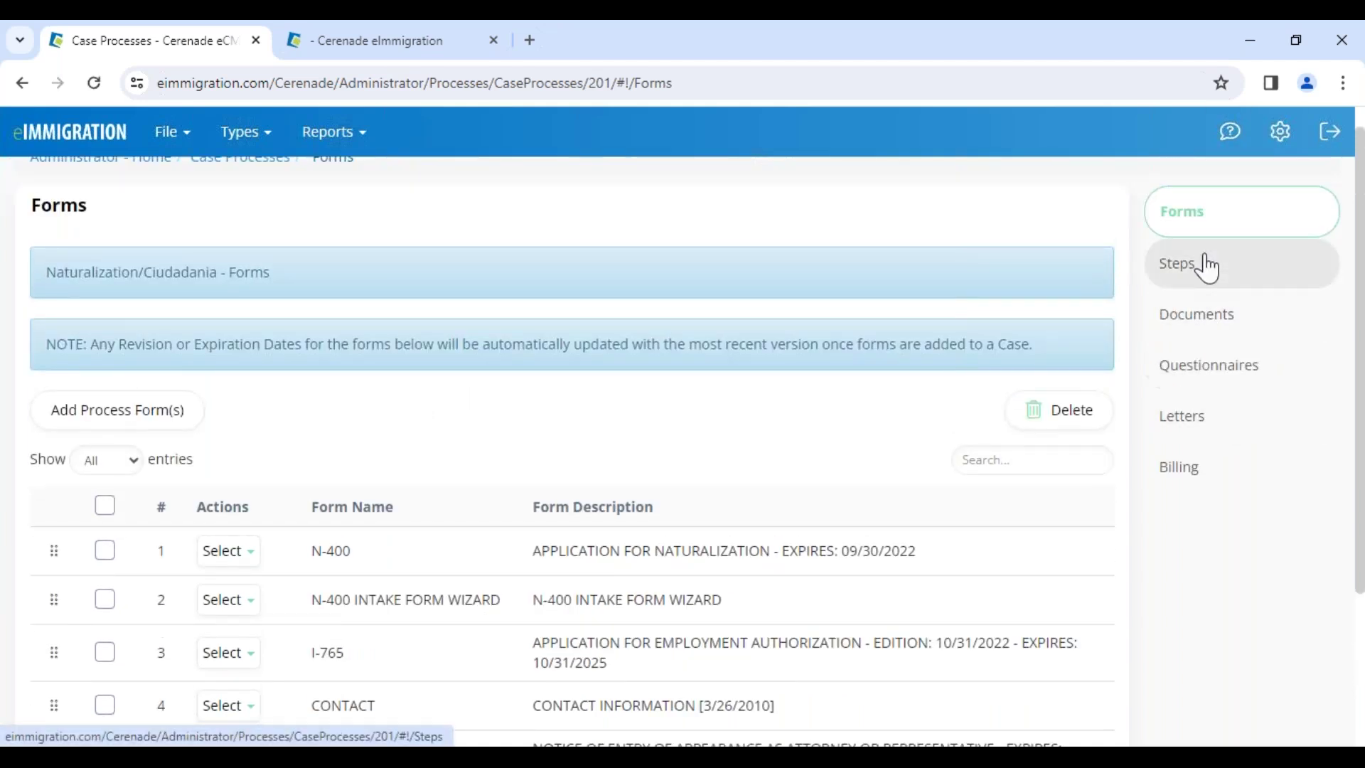
{"action": "left_click", "coordinate": [1214, 284]}
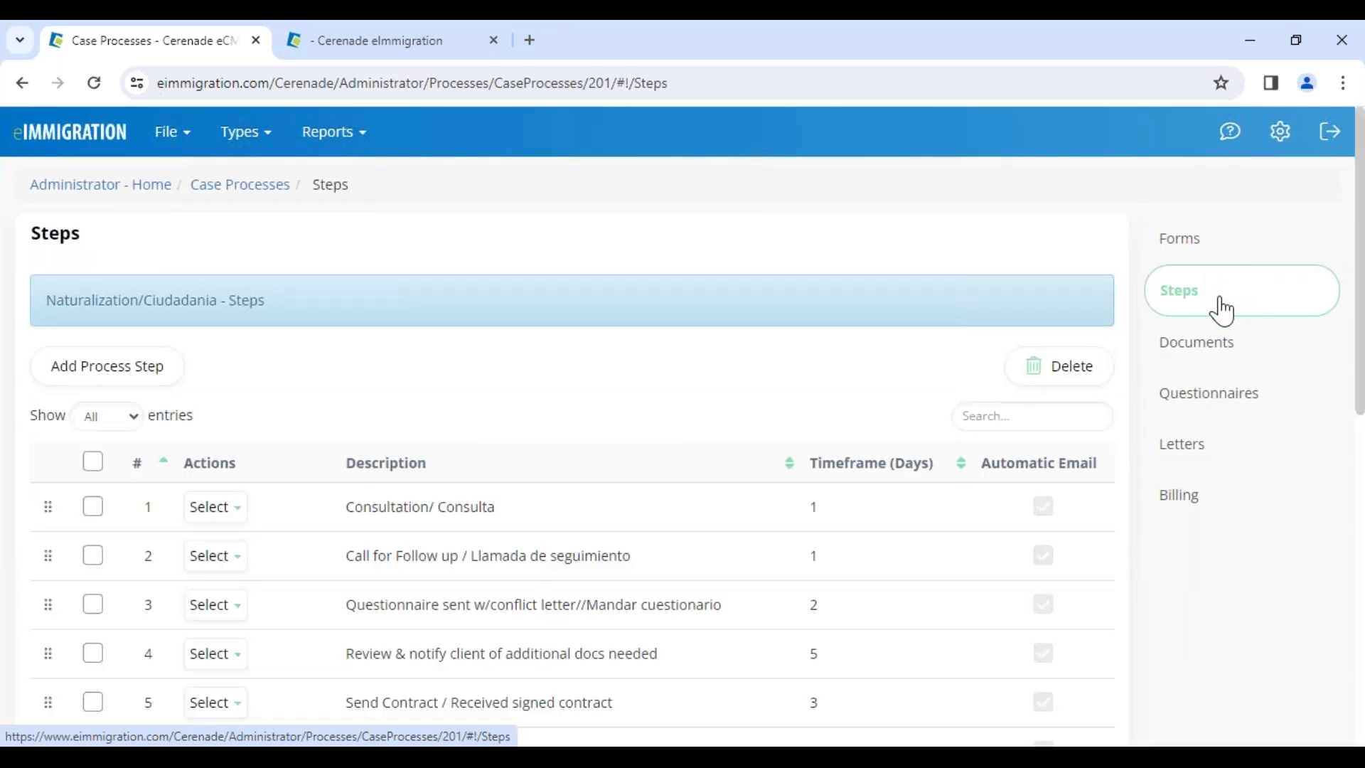
{"action": "left_click_drag", "start_coordinate": [58, 304], "coordinate": [214, 290]}
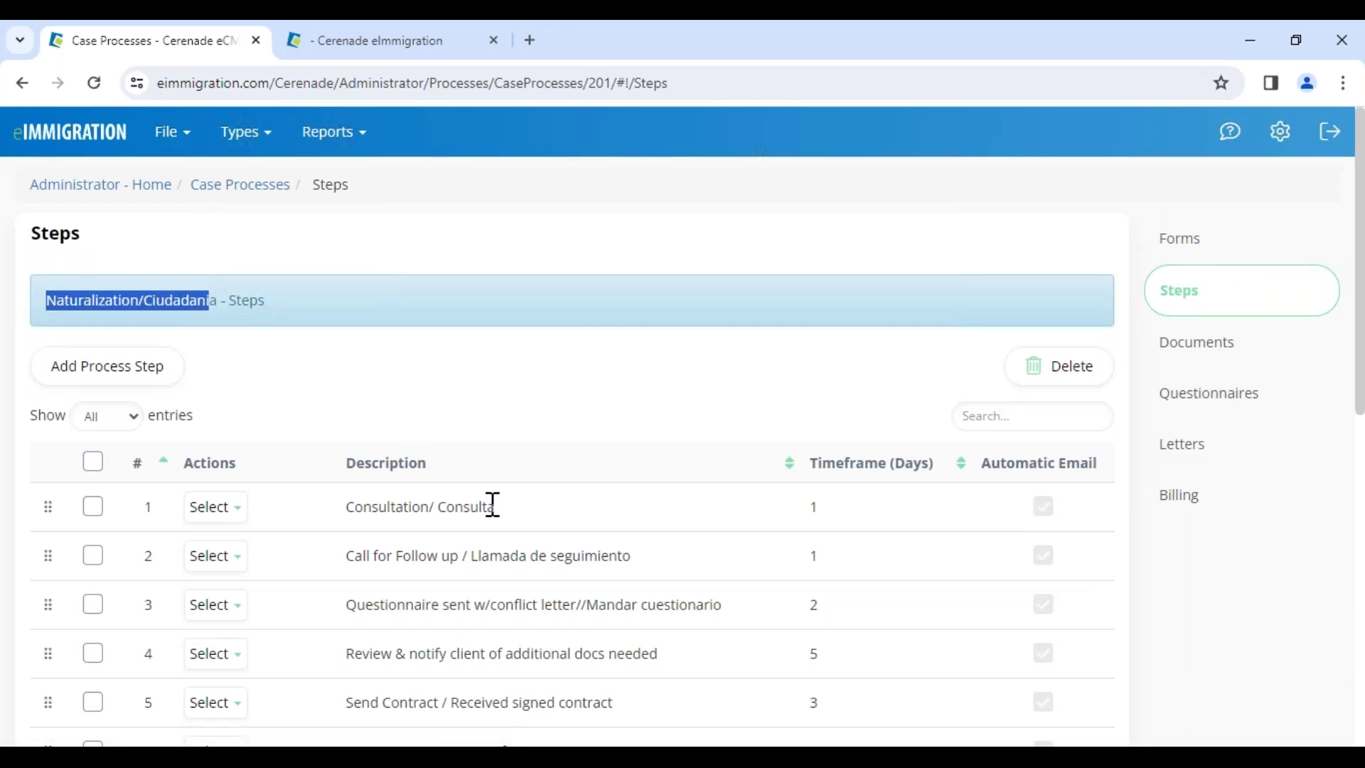
{"action": "scroll", "coordinate": [489, 538], "scroll_direction": "down", "scroll_amount": 2}
{"action": "left_click_drag", "start_coordinate": [346, 430], "coordinate": [470, 406]}
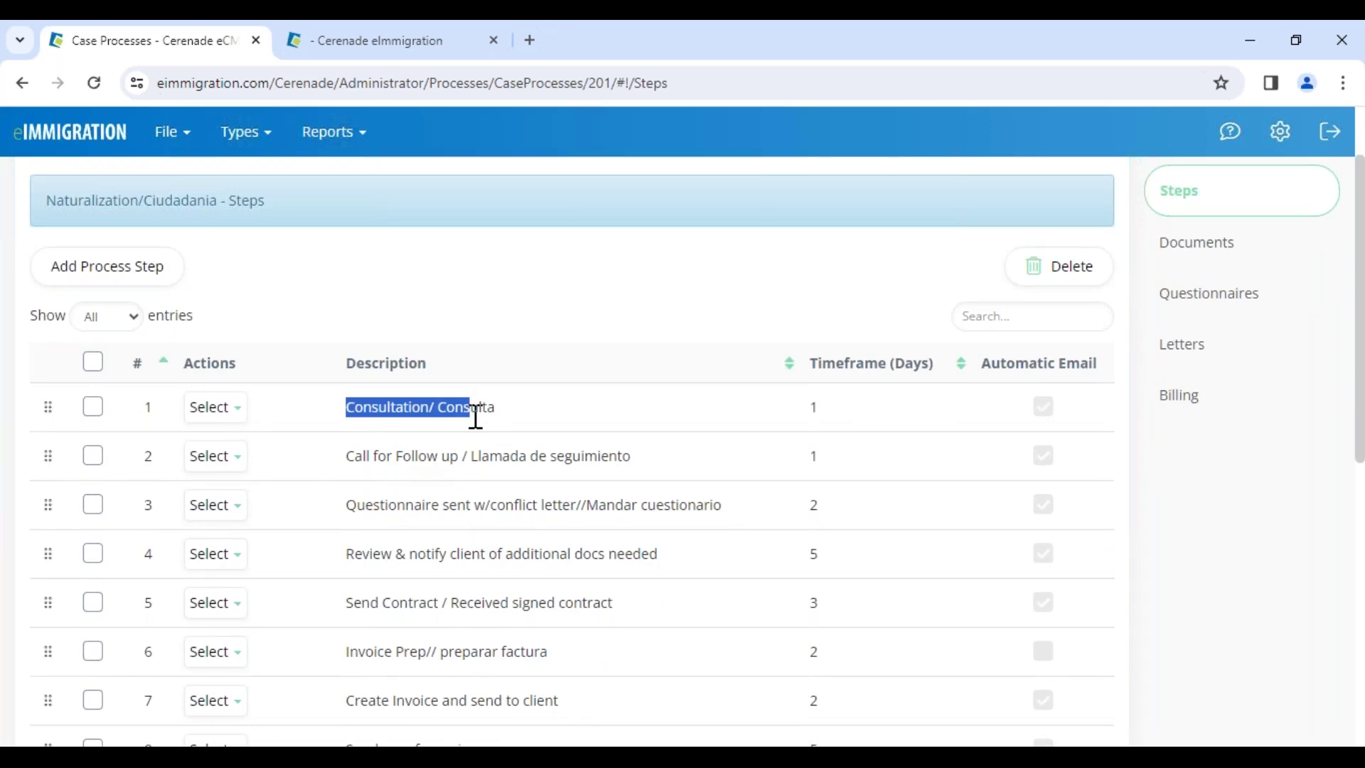
{"action": "scroll", "coordinate": [427, 631], "scroll_direction": "down", "scroll_amount": 5}
{"action": "scroll", "coordinate": [411, 701], "scroll_direction": "down", "scroll_amount": 2}
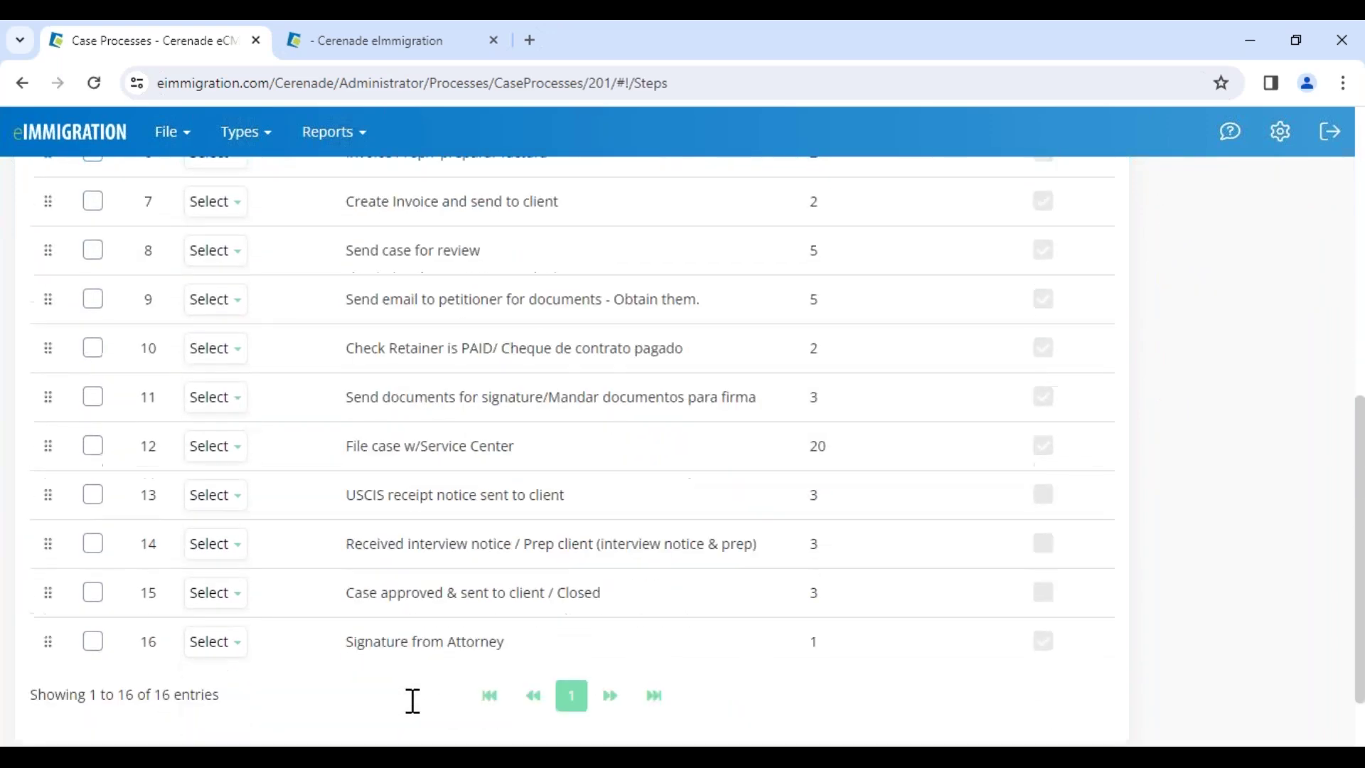
{"action": "scroll", "coordinate": [401, 569], "scroll_direction": "up", "scroll_amount": 5}
{"action": "left_click", "coordinate": [359, 344]}
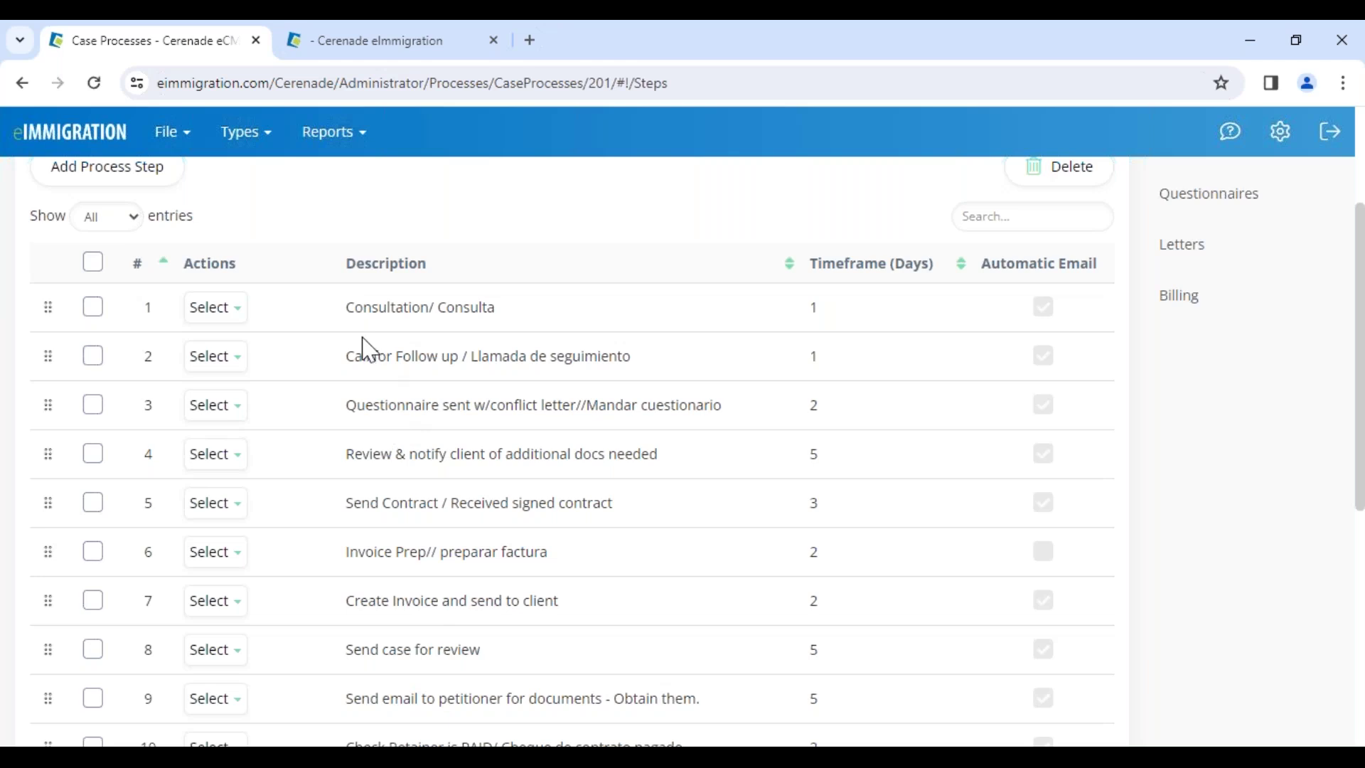
{"action": "scroll", "coordinate": [362, 339], "scroll_direction": "up", "scroll_amount": 2}
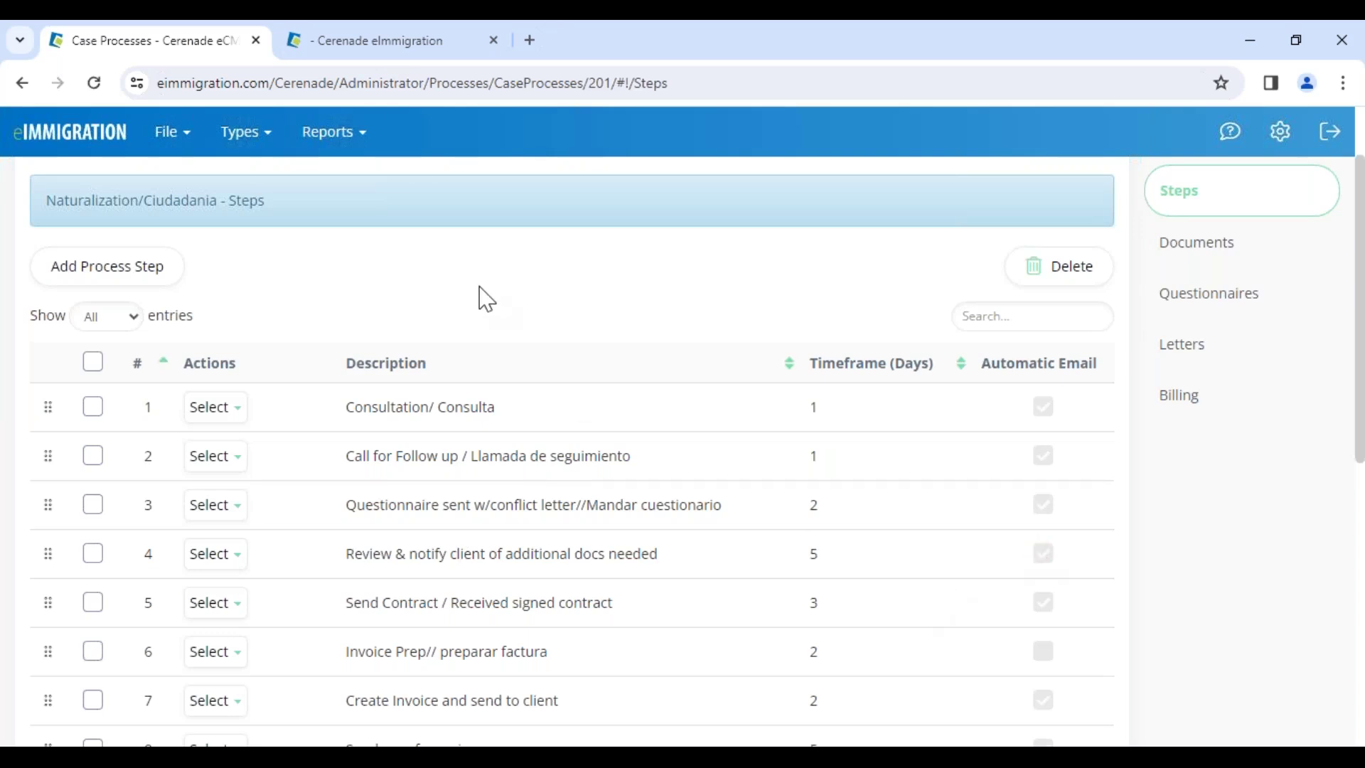
Step: Examine the Naturalization/Ciudadania process steps, including the descriptions and timeframes of the retainer payment and document signature steps
{"action": "scroll", "coordinate": [388, 497], "scroll_direction": "down", "scroll_amount": 2}
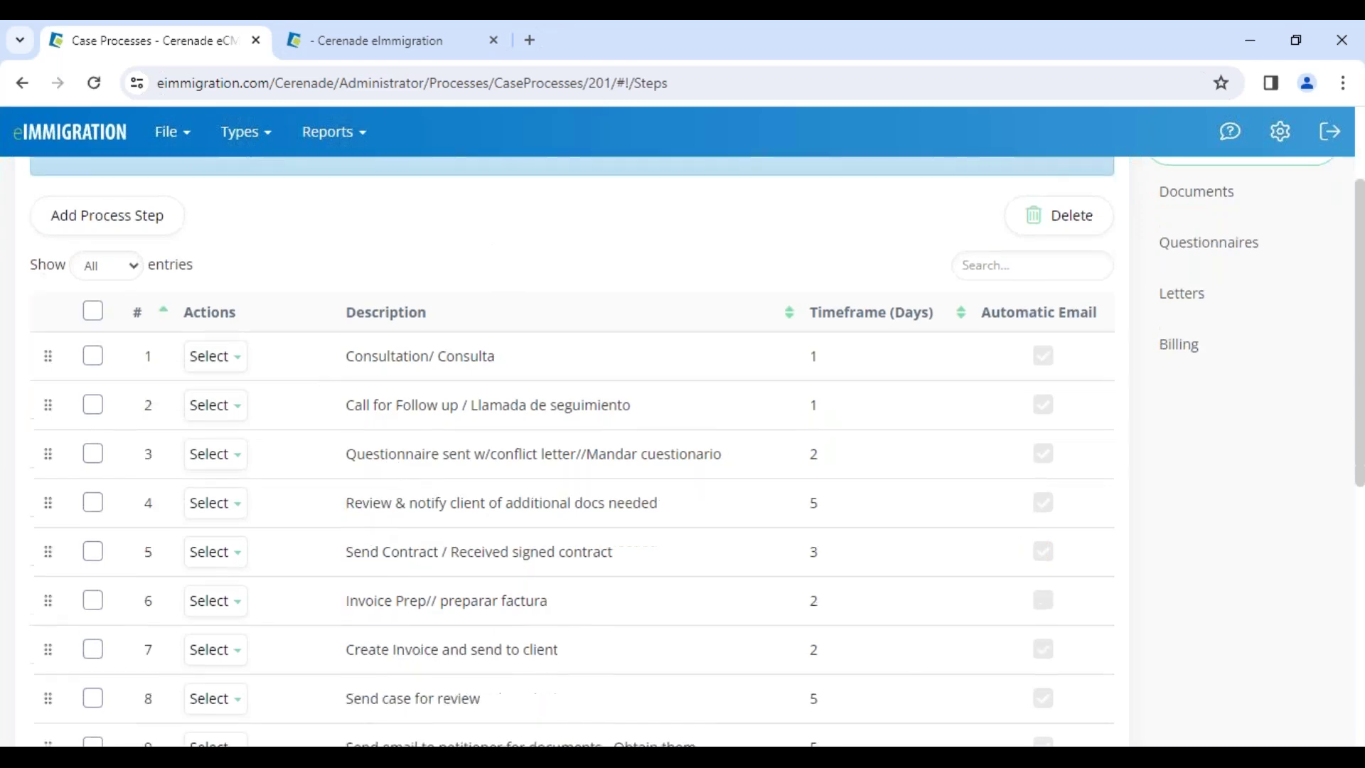
{"action": "scroll", "coordinate": [393, 542], "scroll_direction": "up", "scroll_amount": 3}
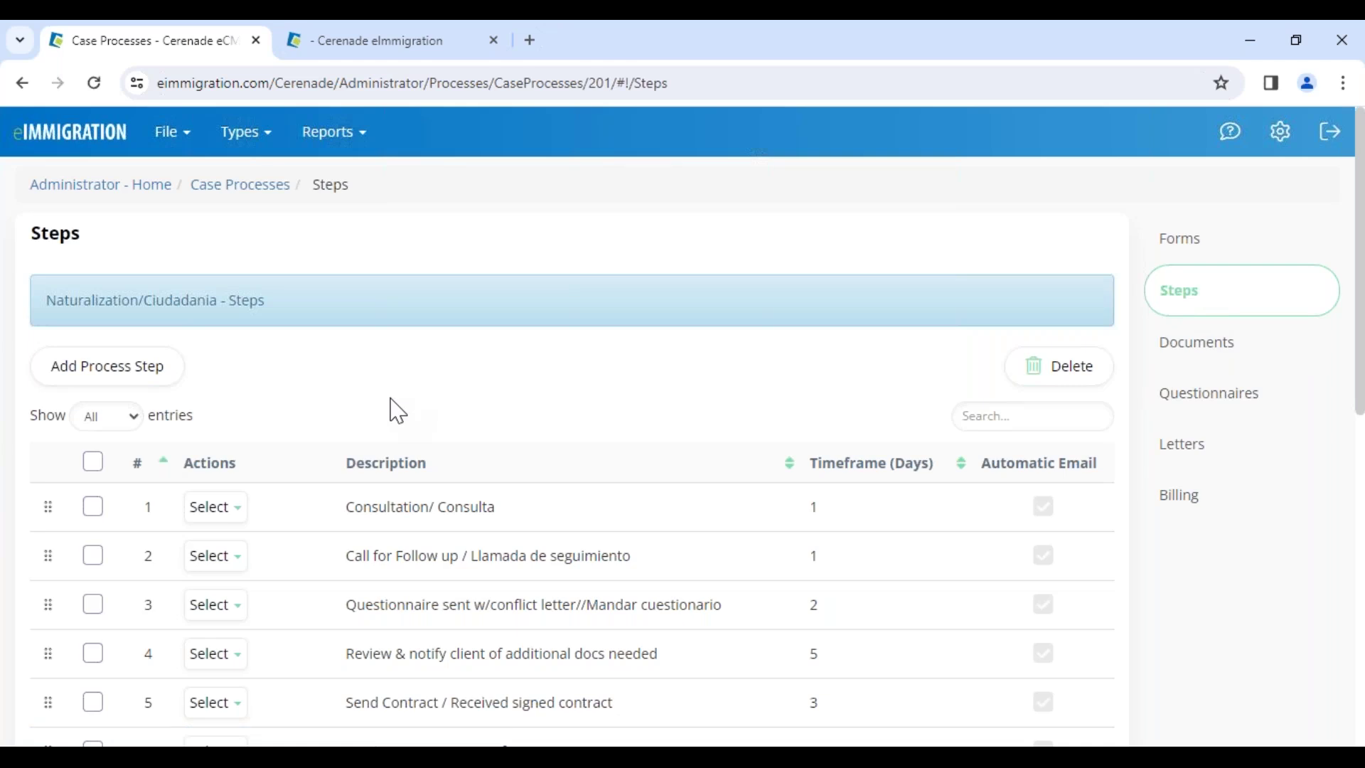
{"action": "scroll", "coordinate": [384, 497], "scroll_direction": "down", "scroll_amount": 5}
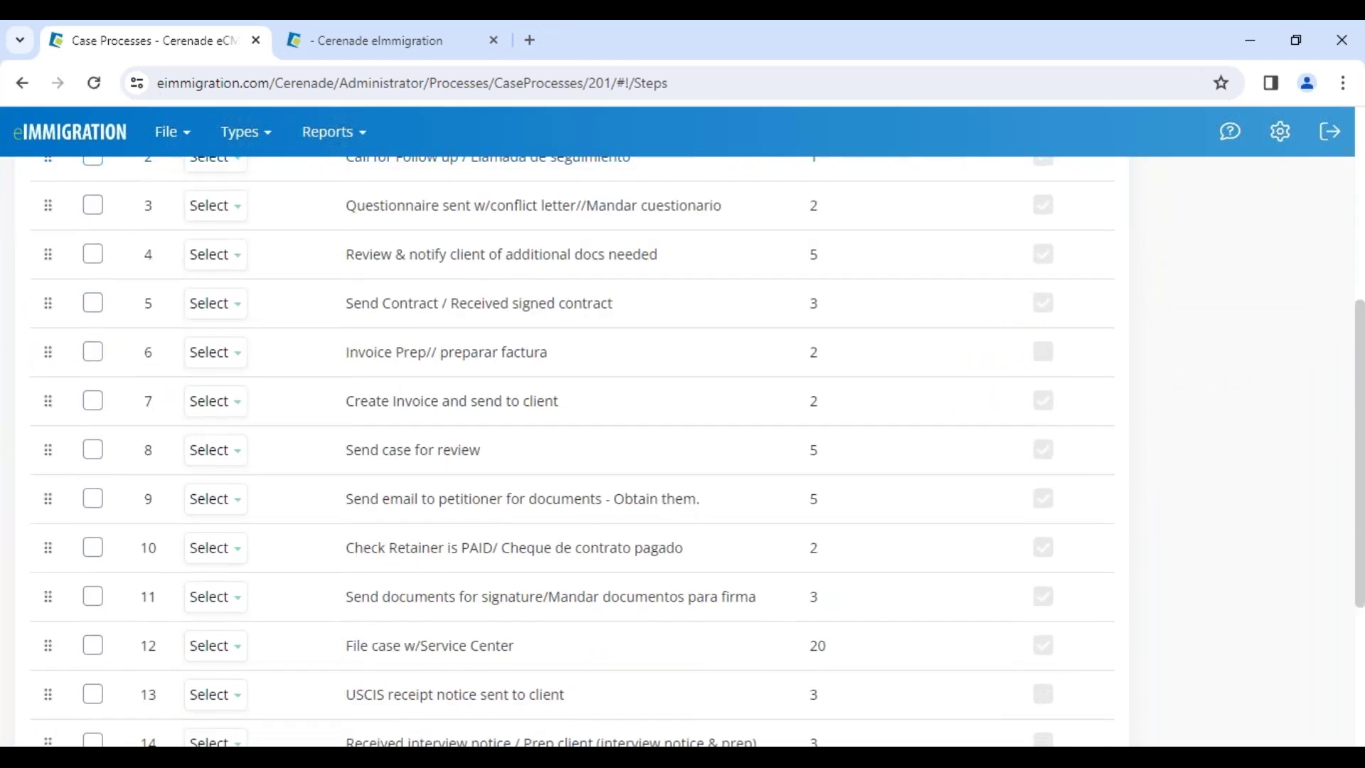
{"action": "mouse_move", "coordinate": [353, 598]}
{"action": "left_mouse_down"}
{"action": "mouse_move", "coordinate": [575, 586]}
{"action": "mouse_move", "coordinate": [641, 599]}
{"action": "left_mouse_up"}
{"action": "double_click", "coordinate": [814, 599]}
{"action": "double_click", "coordinate": [814, 551]}
{"action": "left_click_drag", "start_coordinate": [349, 553], "coordinate": [530, 576]}
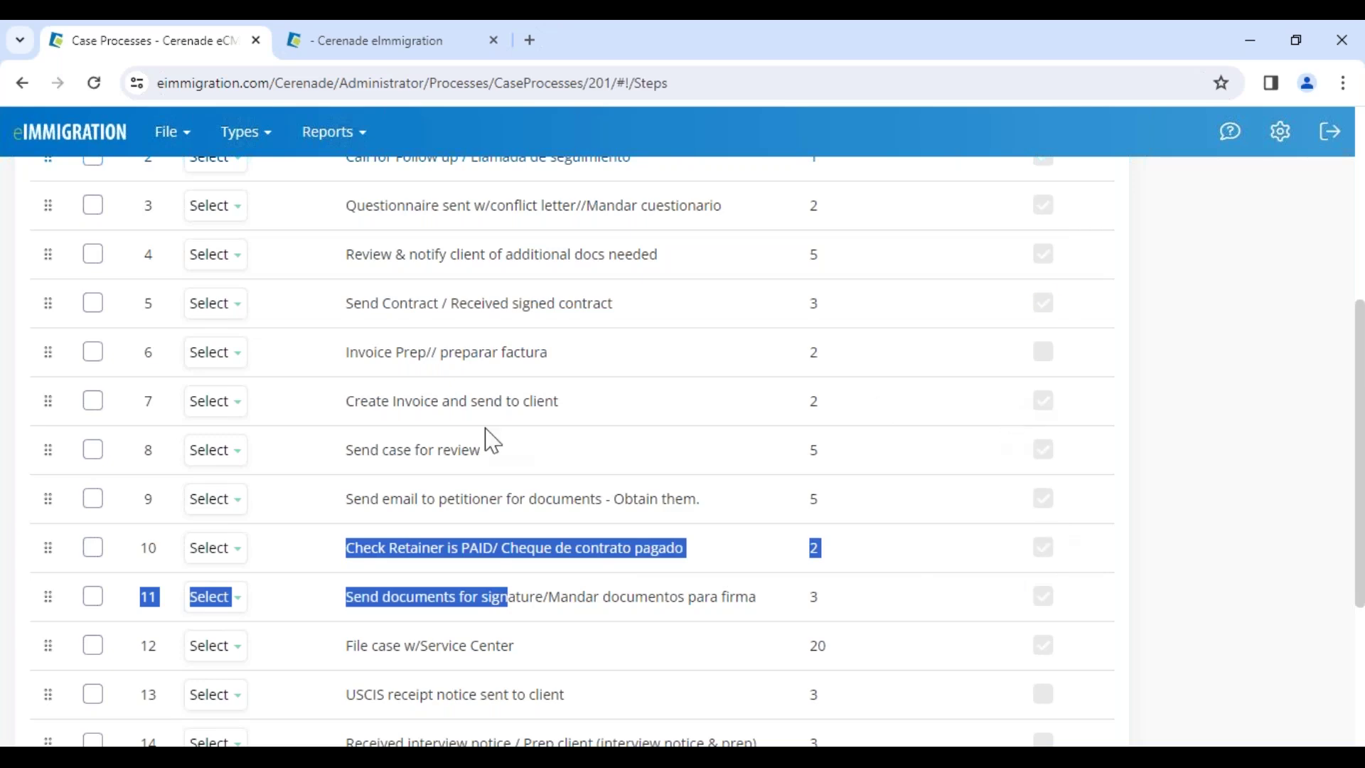
Step: Inspect the description and automatic email notification in the "Review & notify client of additional docs needed" step's edit settings, then close them without saving
{"action": "scroll", "coordinate": [317, 472], "scroll_direction": "up", "scroll_amount": 2}
{"action": "left_click", "coordinate": [217, 358]}
{"action": "left_click", "coordinate": [226, 393]}
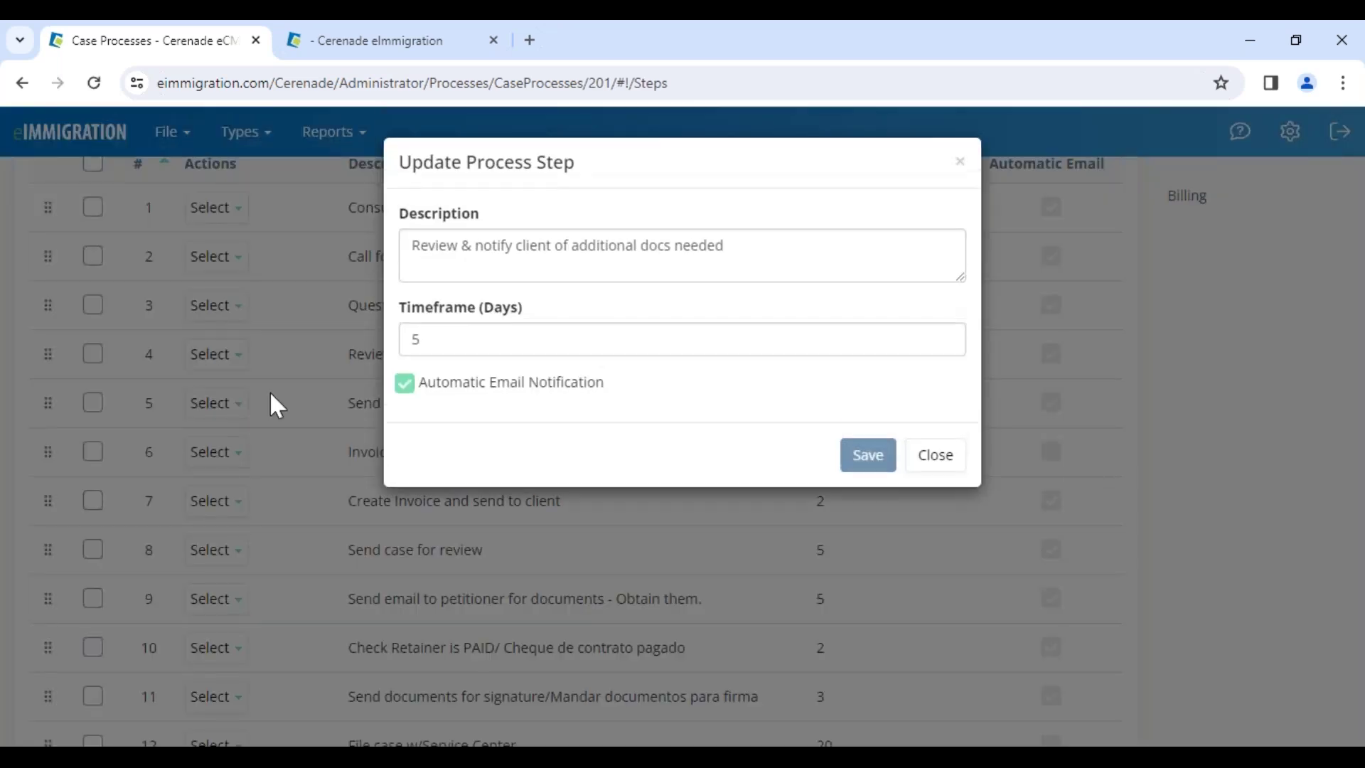
{"action": "left_click_drag", "start_coordinate": [506, 412], "coordinate": [420, 398]}
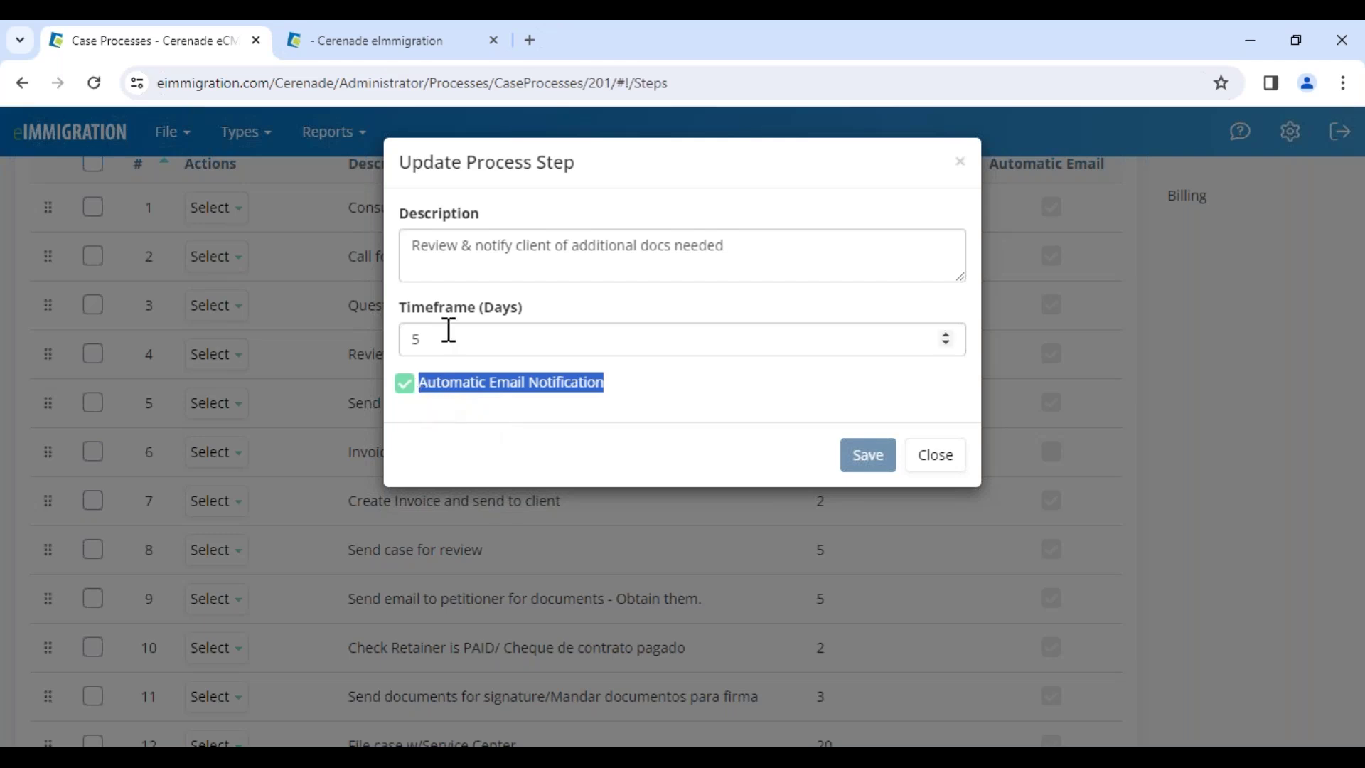
{"action": "left_click_drag", "start_coordinate": [411, 253], "coordinate": [765, 272]}
{"action": "left_click", "coordinate": [934, 457]}
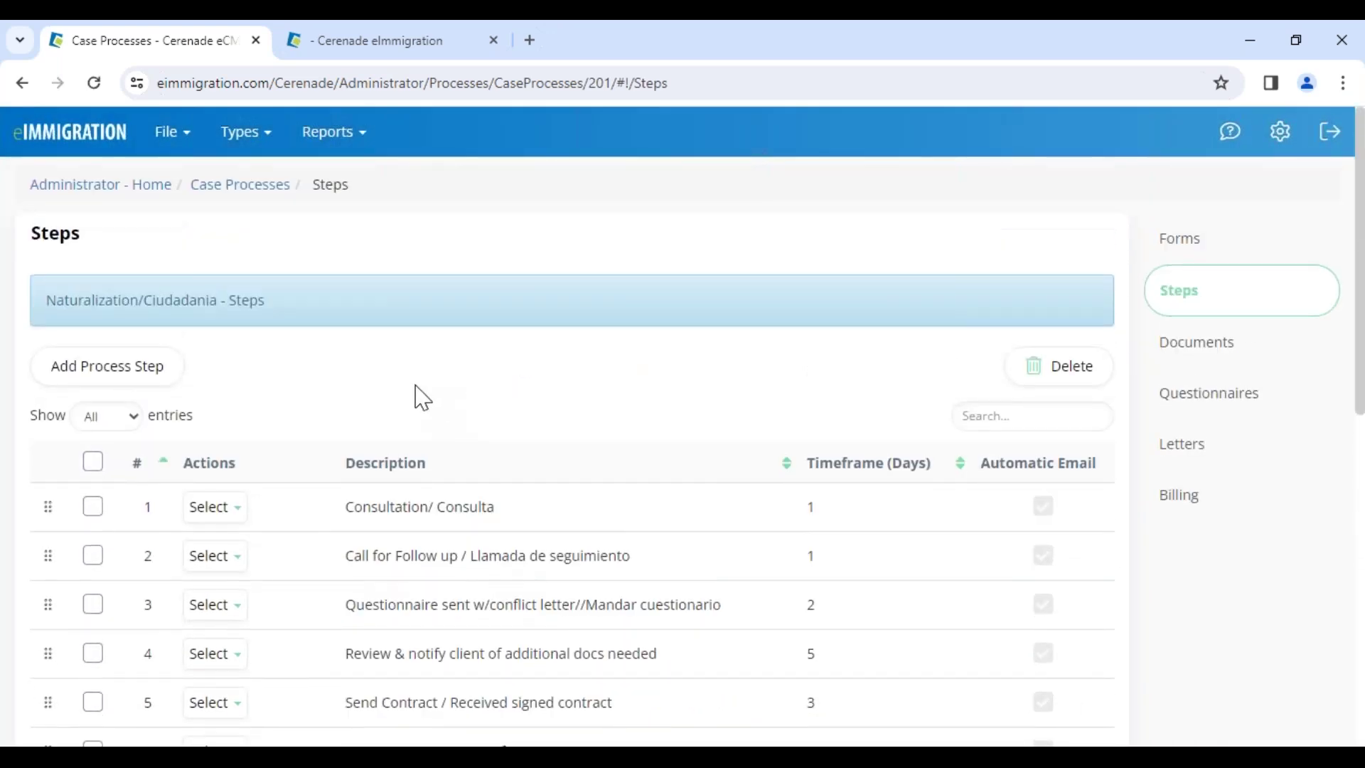
Step: Make two copies of the process step "Call for Follow up / Llamada de seguimiento" and check the duplicated entries
{"action": "scroll", "coordinate": [430, 457], "scroll_direction": "down", "scroll_amount": 3}
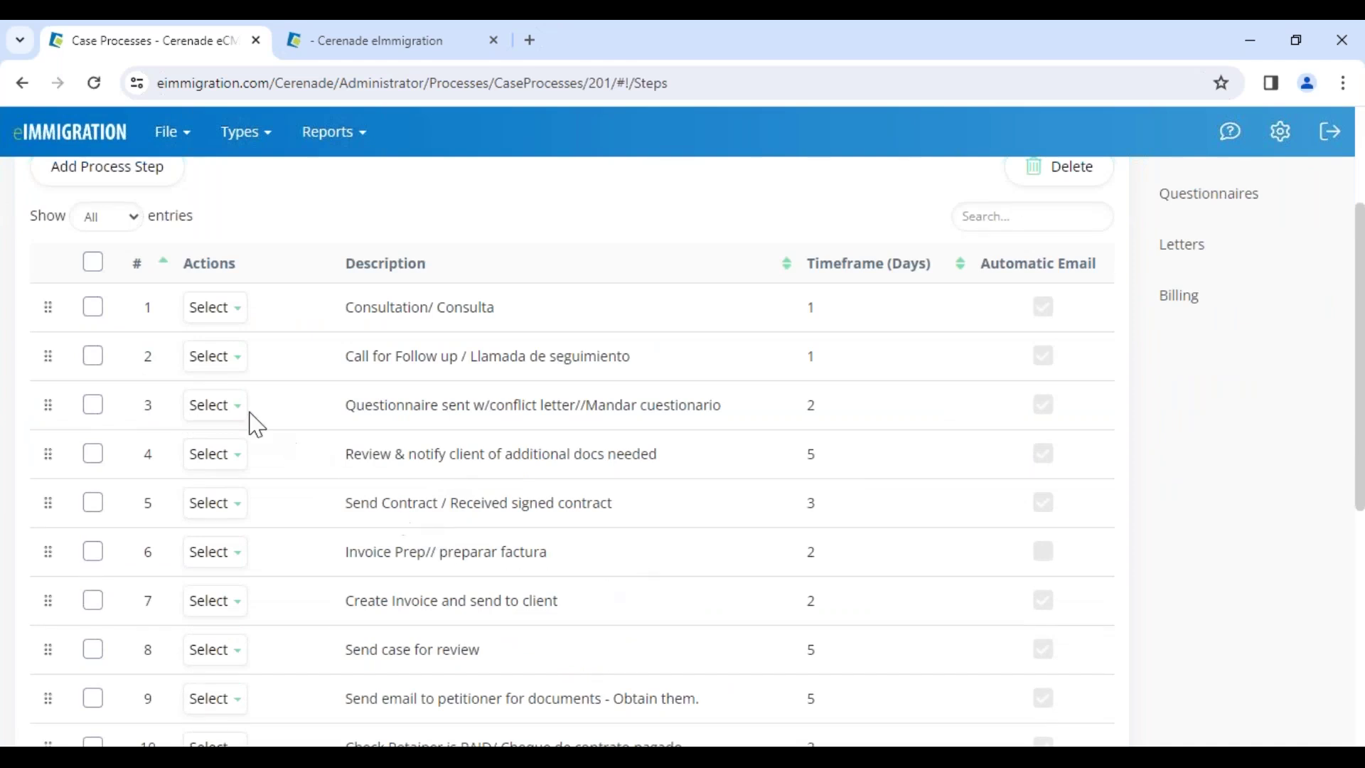
{"action": "left_click", "coordinate": [226, 357]}
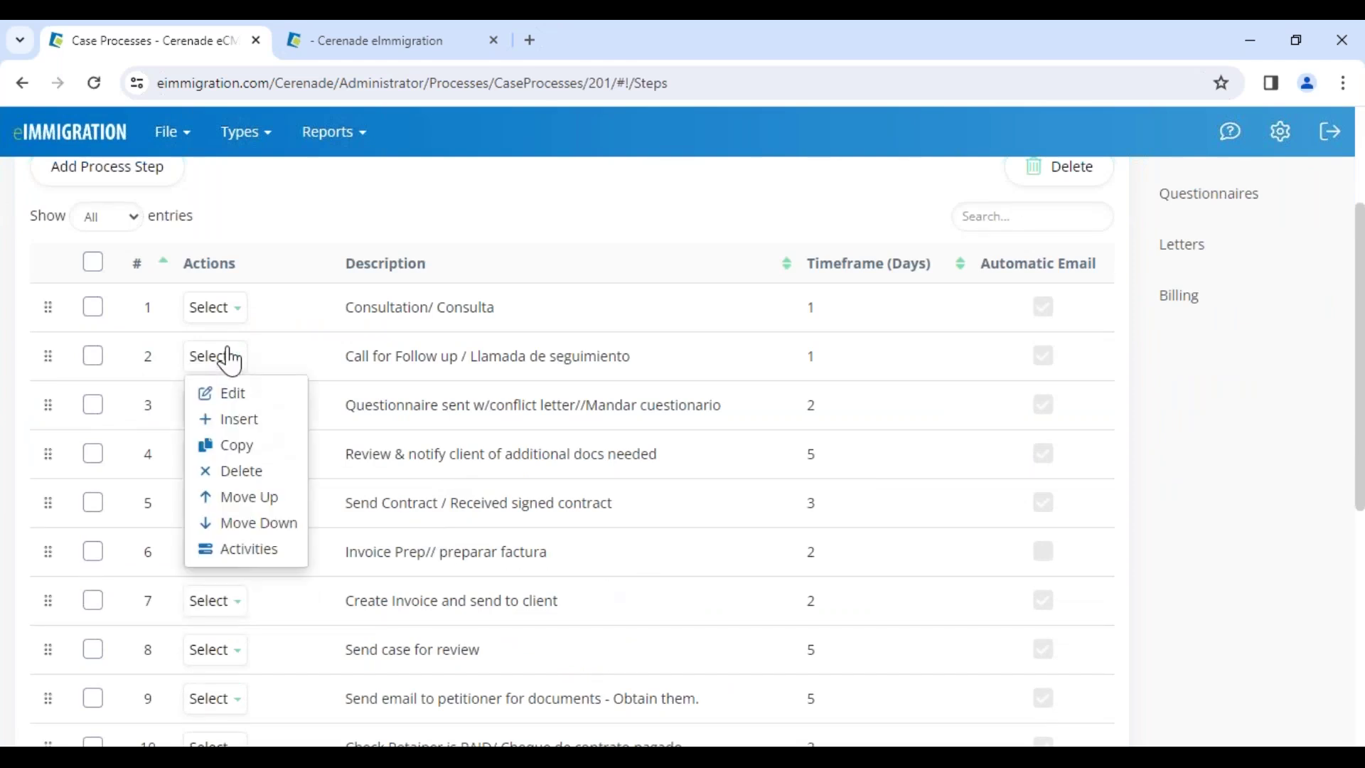
{"action": "left_click", "coordinate": [255, 458]}
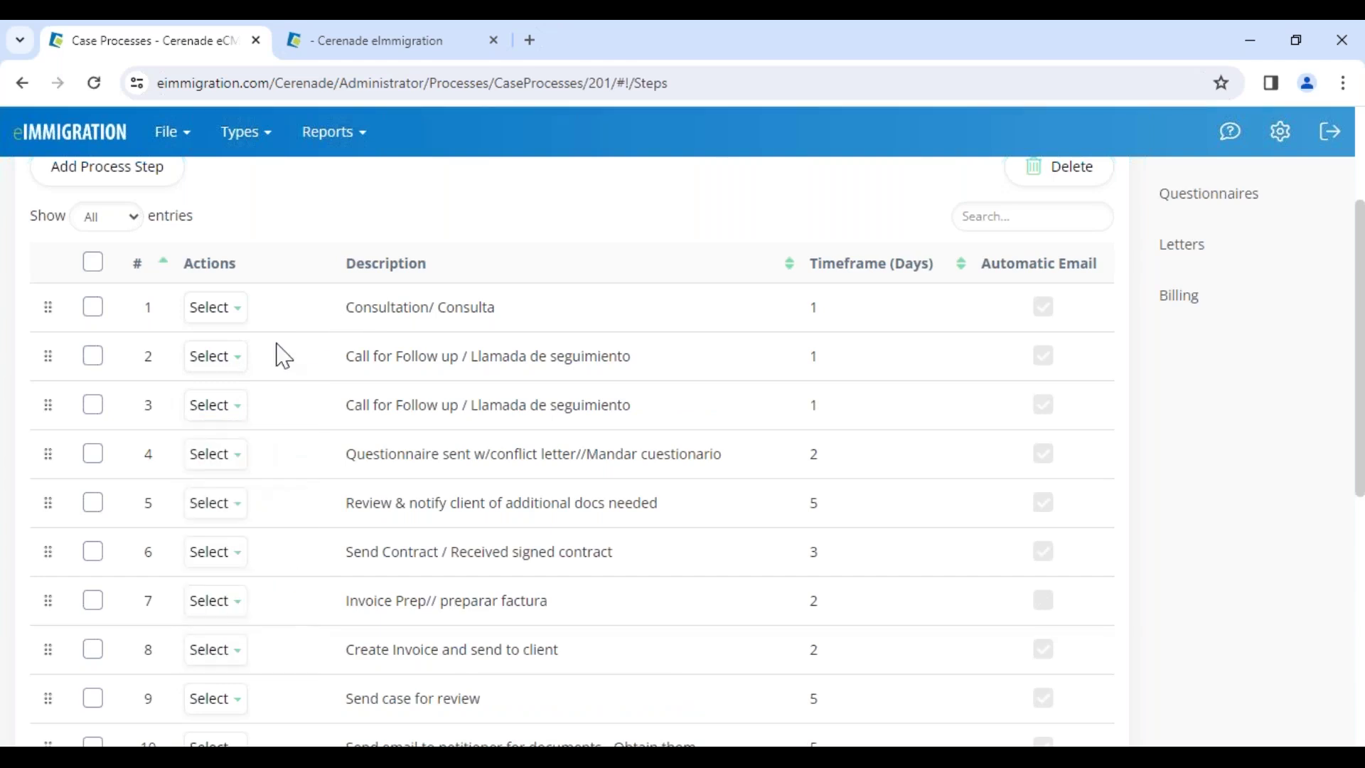
{"action": "left_click", "coordinate": [216, 355]}
{"action": "left_click", "coordinate": [245, 454]}
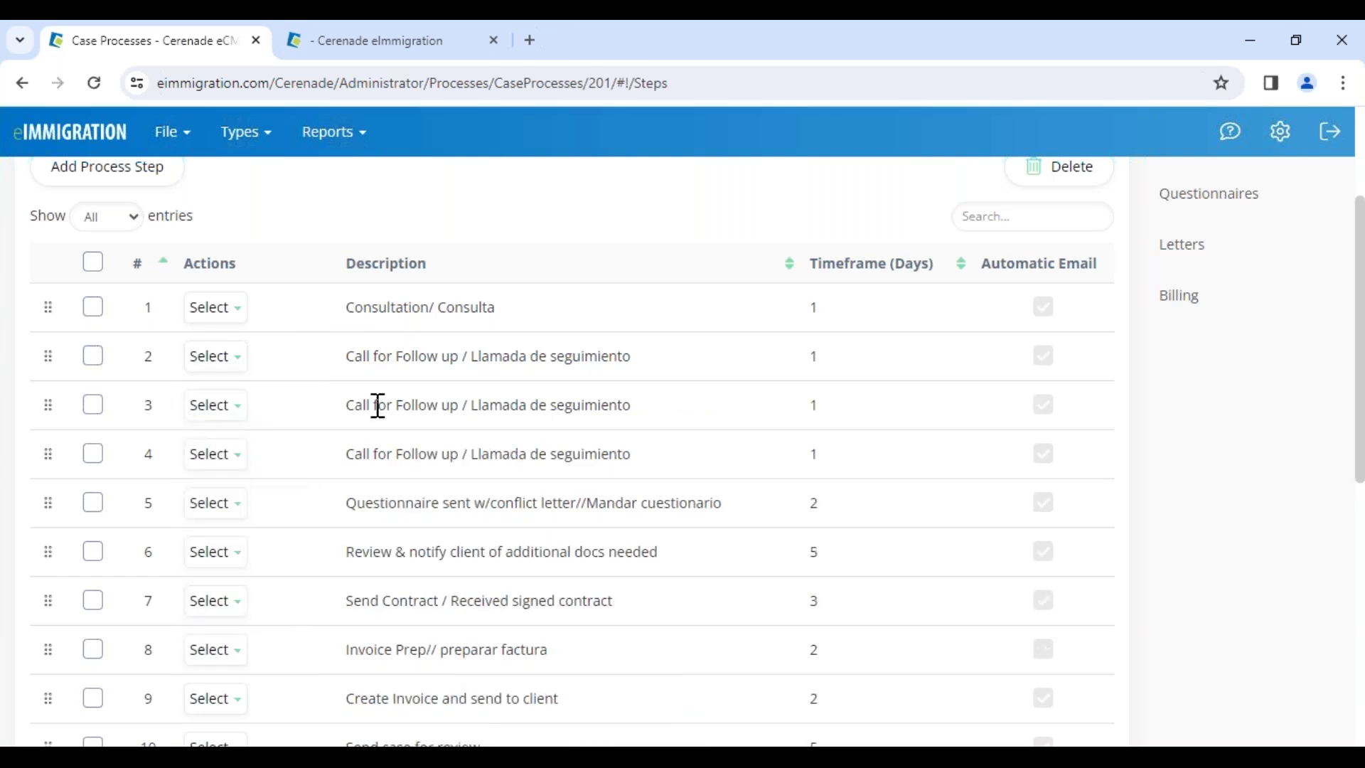
{"action": "left_click_drag", "start_coordinate": [344, 406], "coordinate": [498, 411]}
{"action": "left_click_drag", "start_coordinate": [345, 455], "coordinate": [498, 471]}
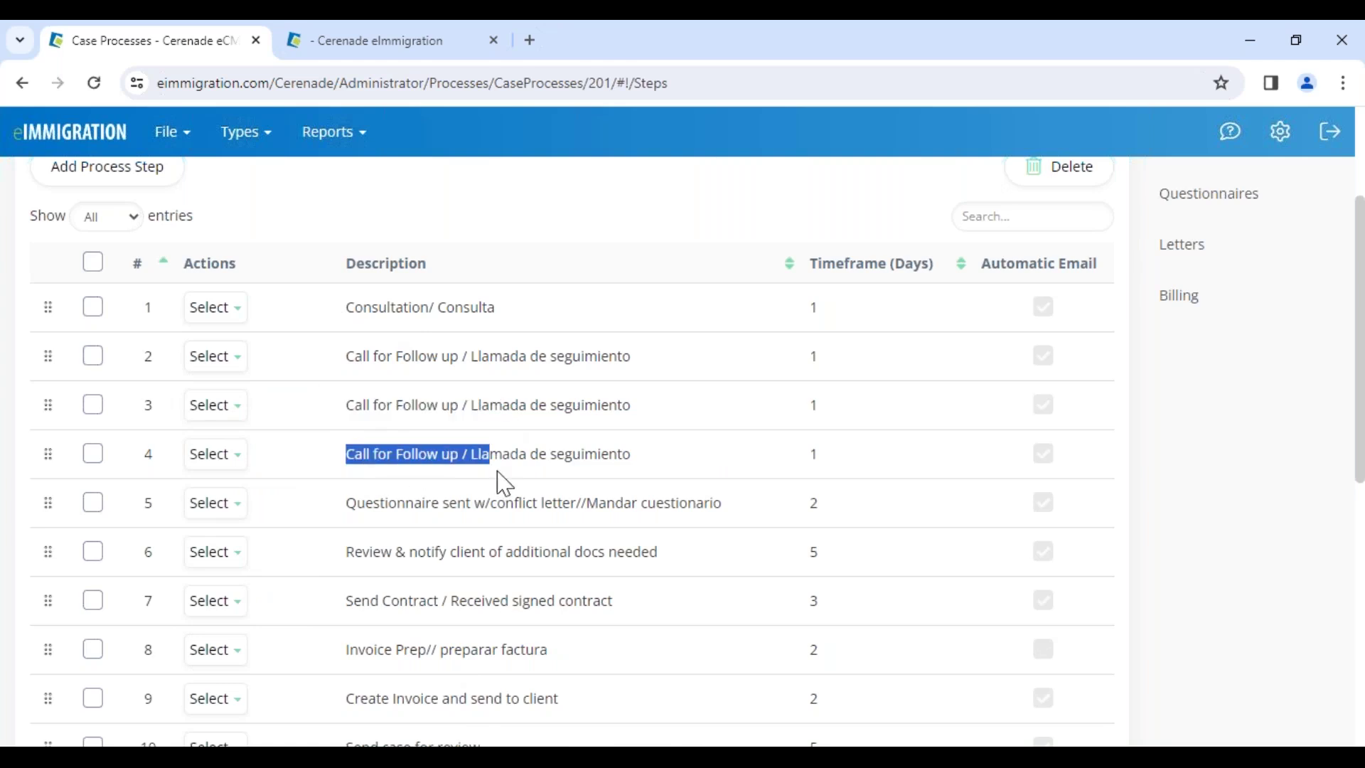
Step: Examine the actions available for the second process step, including insertion, without adding a new step
{"action": "left_click", "coordinate": [217, 356]}
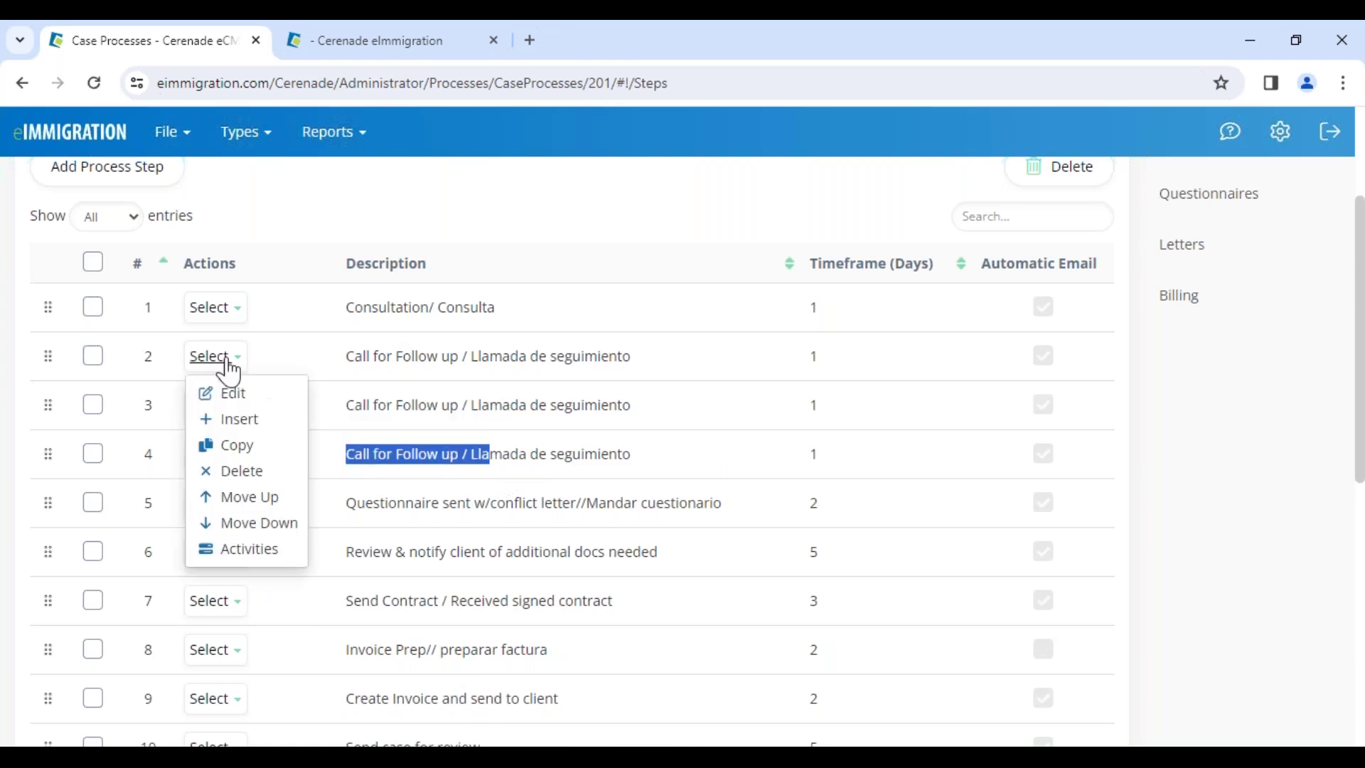
{"action": "left_click", "coordinate": [249, 420]}
{"action": "left_click", "coordinate": [446, 419]}
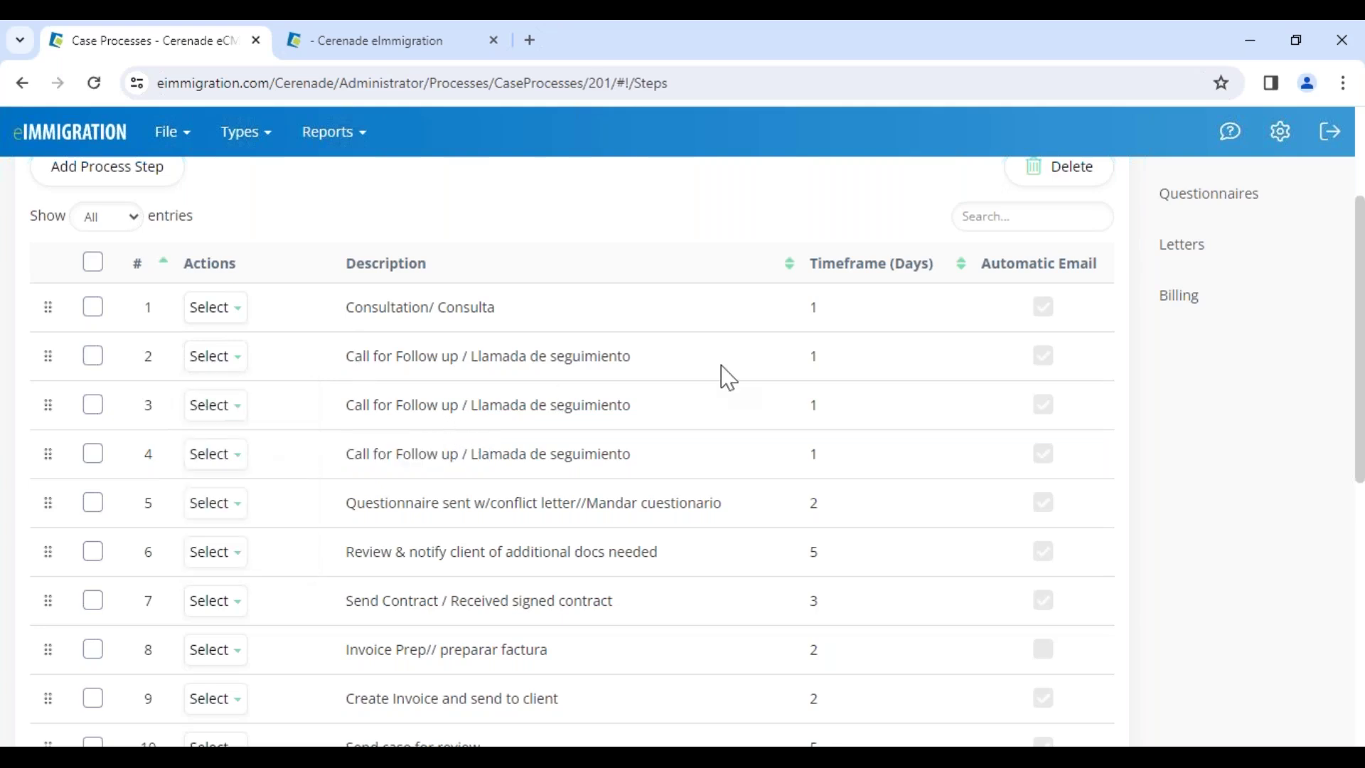
{"action": "left_click", "coordinate": [218, 358]}
{"action": "left_click", "coordinate": [216, 308]}
{"action": "key", "text": "Escape"}
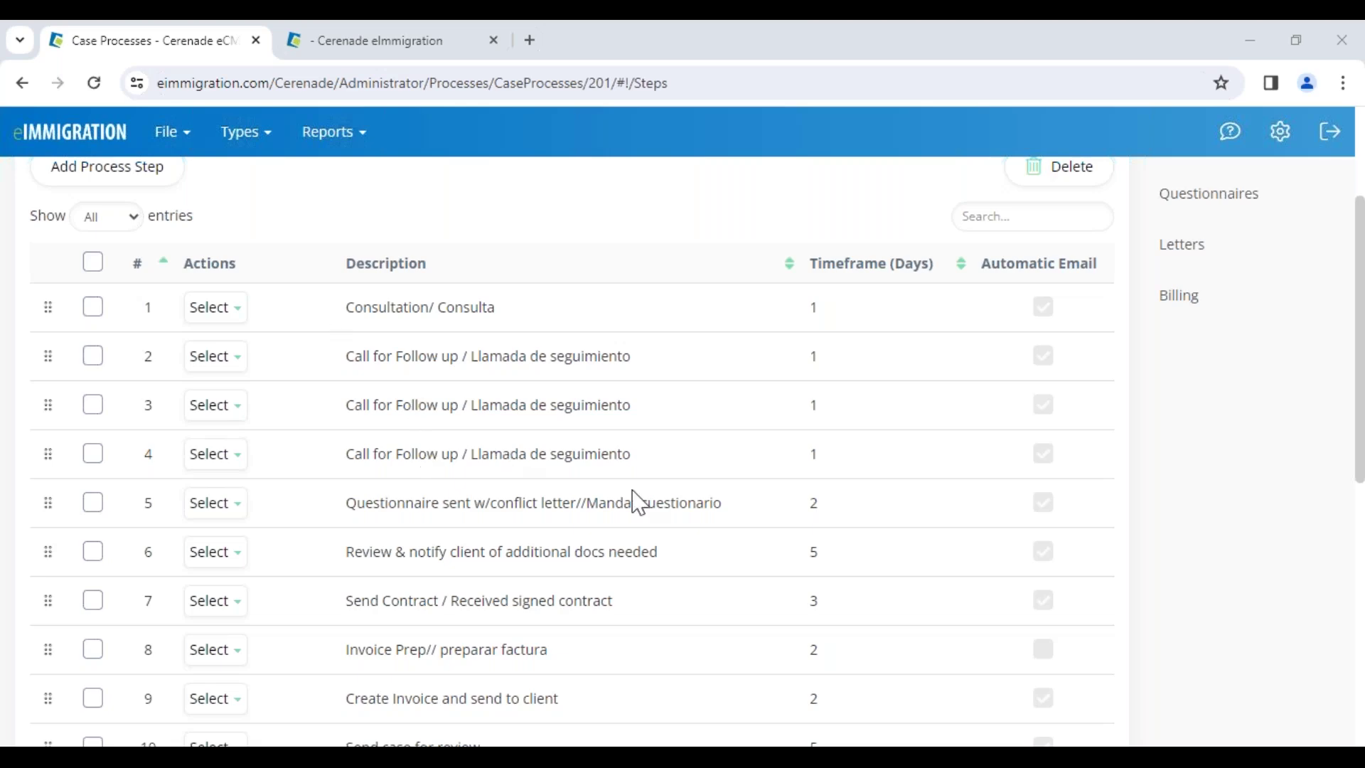
Step: Cancel the unfinished new case in the other eImmigration browser tab and open the list of cases
{"action": "scroll", "coordinate": [638, 502], "scroll_direction": "up", "scroll_amount": 3}
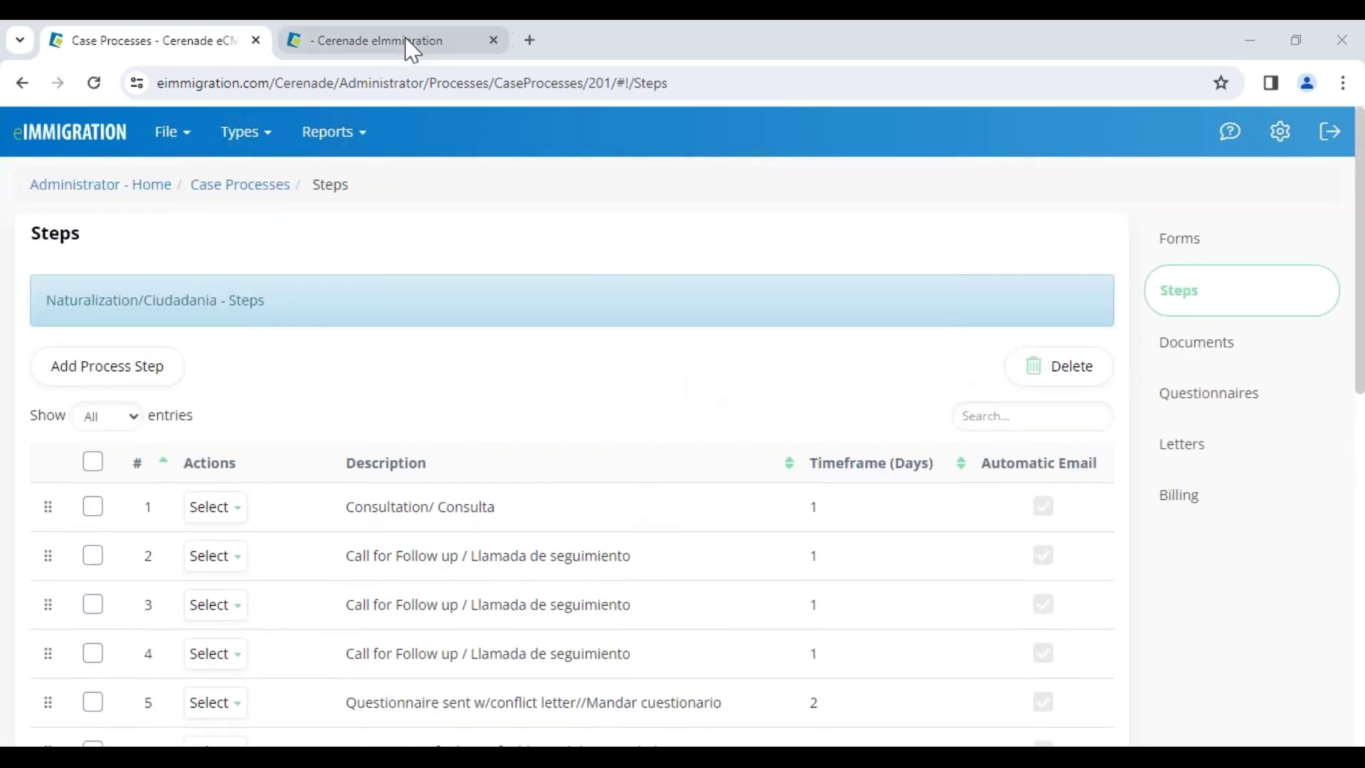
{"action": "left_click", "coordinate": [411, 50]}
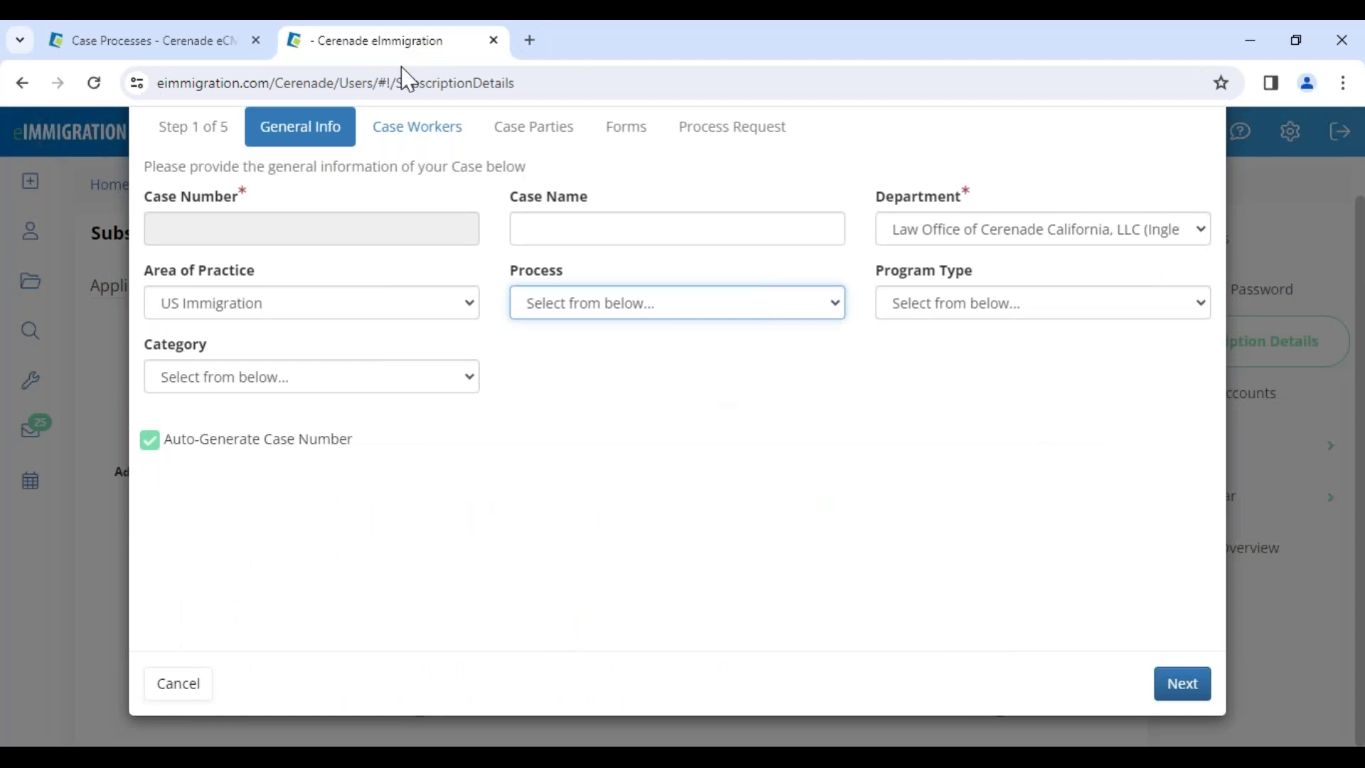
{"action": "left_click", "coordinate": [183, 686]}
{"action": "left_click", "coordinate": [36, 290]}
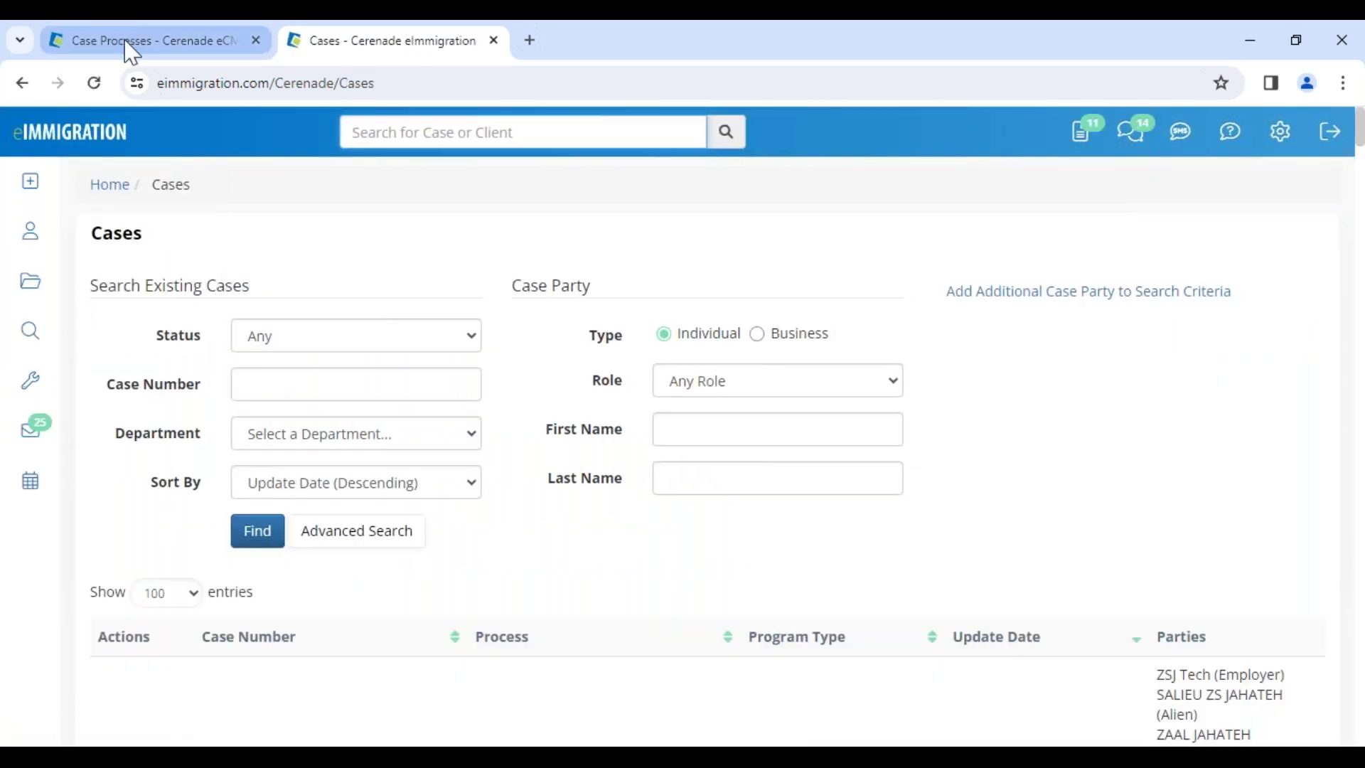
{"action": "mouse_move", "coordinate": [131, 52]}
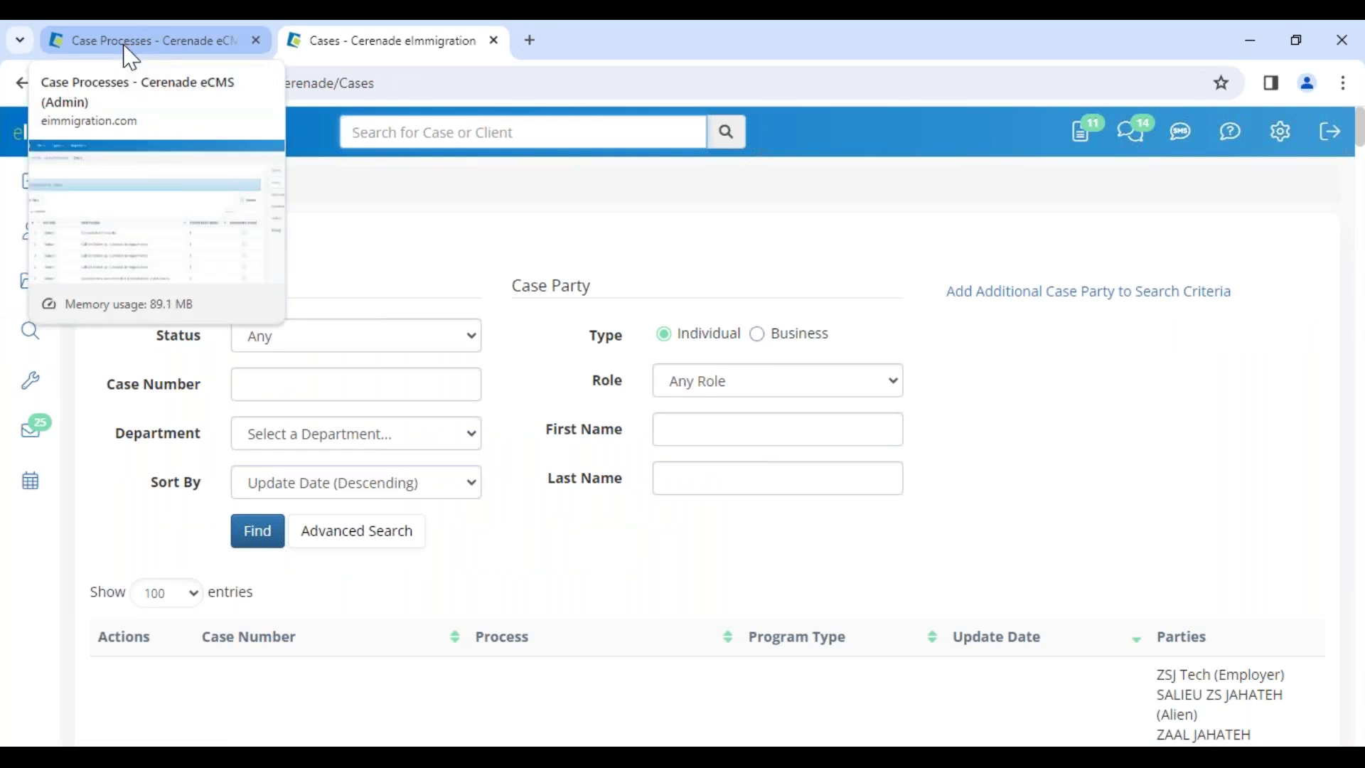
{"action": "mouse_move", "coordinate": [35, 358]}
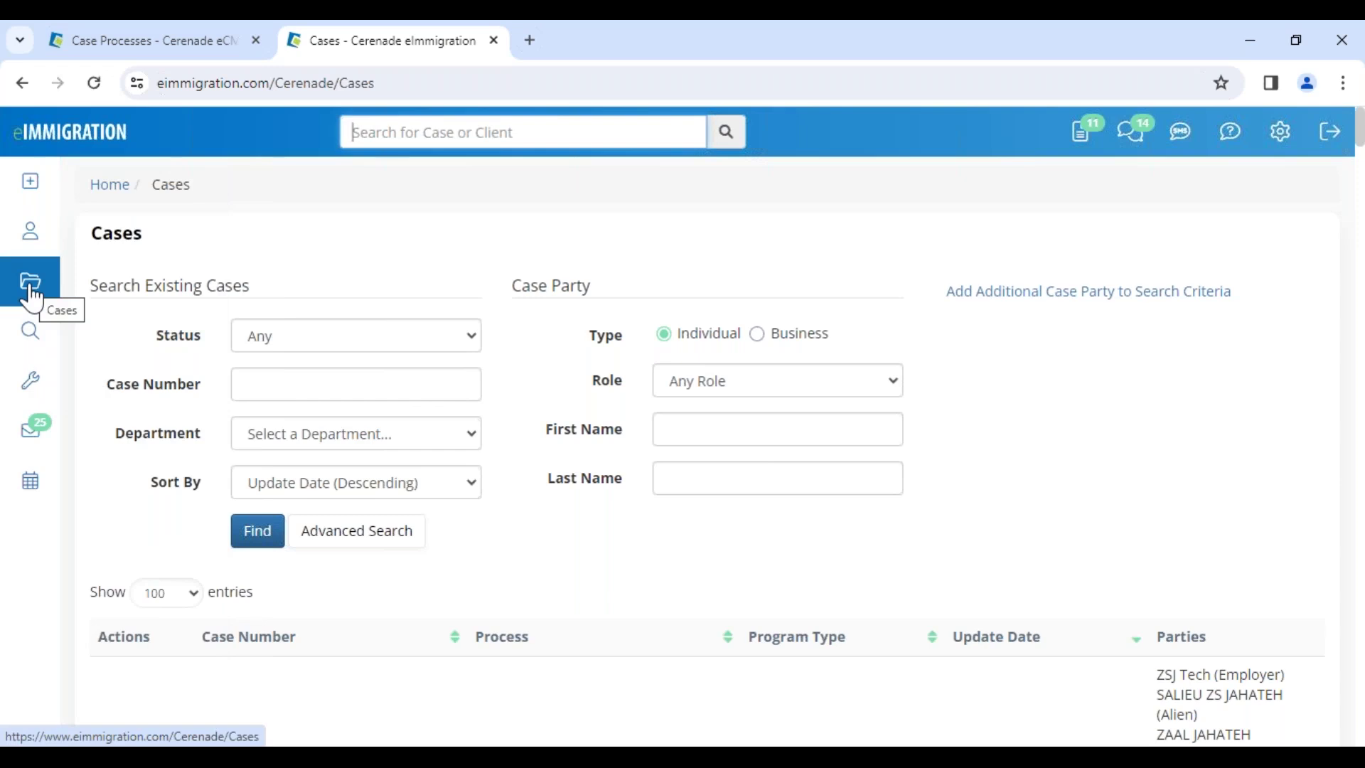
{"action": "mouse_move", "coordinate": [41, 191]}
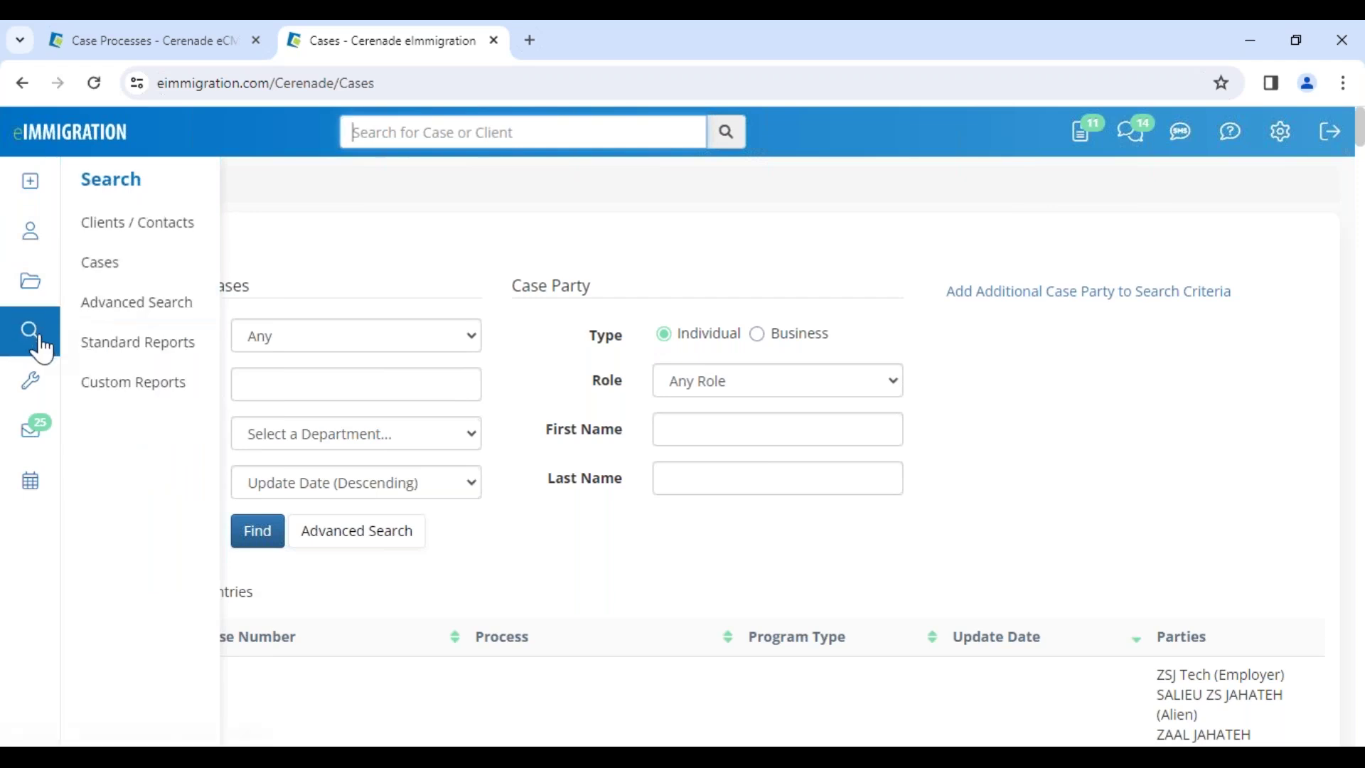
Step: Find the client case with the Naturalization/Ciudadania process in the case list and open it
{"action": "scroll", "coordinate": [359, 647], "scroll_direction": "down", "scroll_amount": 3}
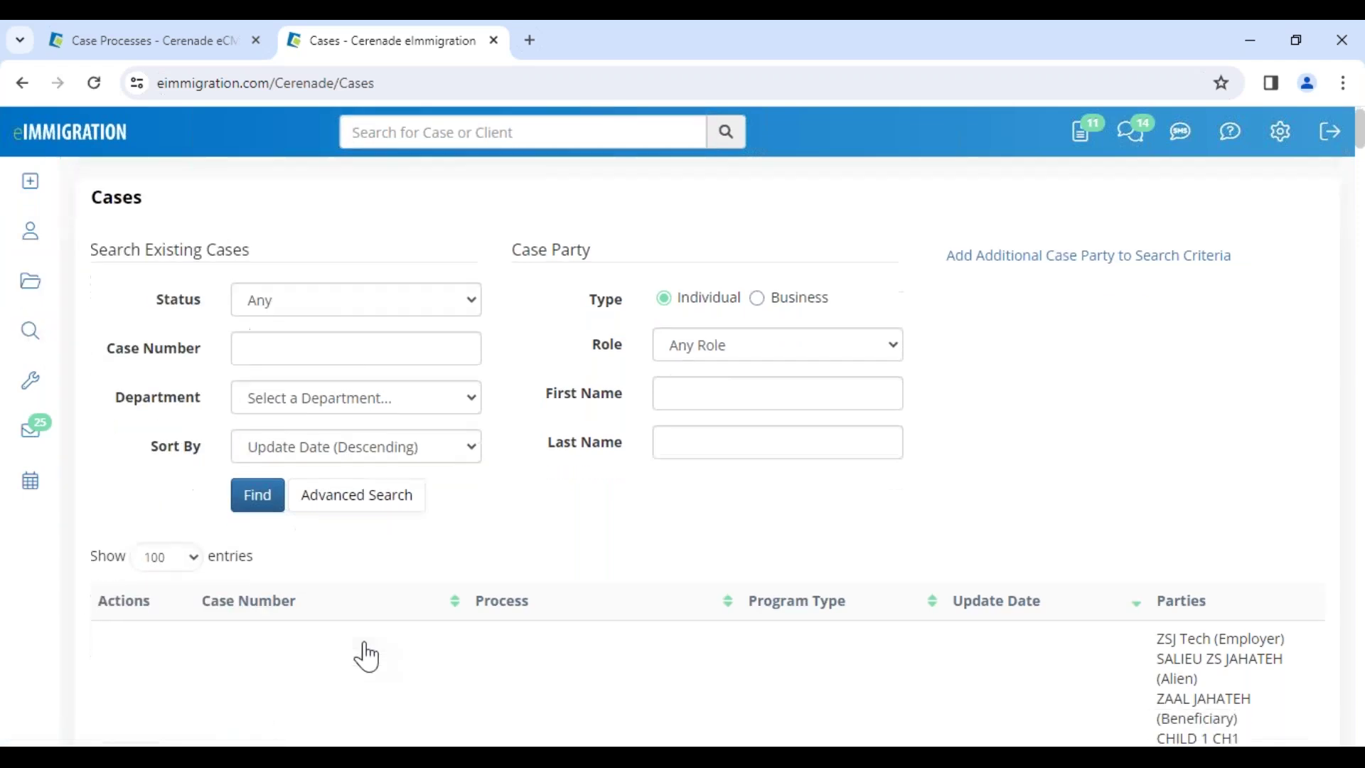
{"action": "scroll", "coordinate": [368, 628], "scroll_direction": "down", "scroll_amount": 4}
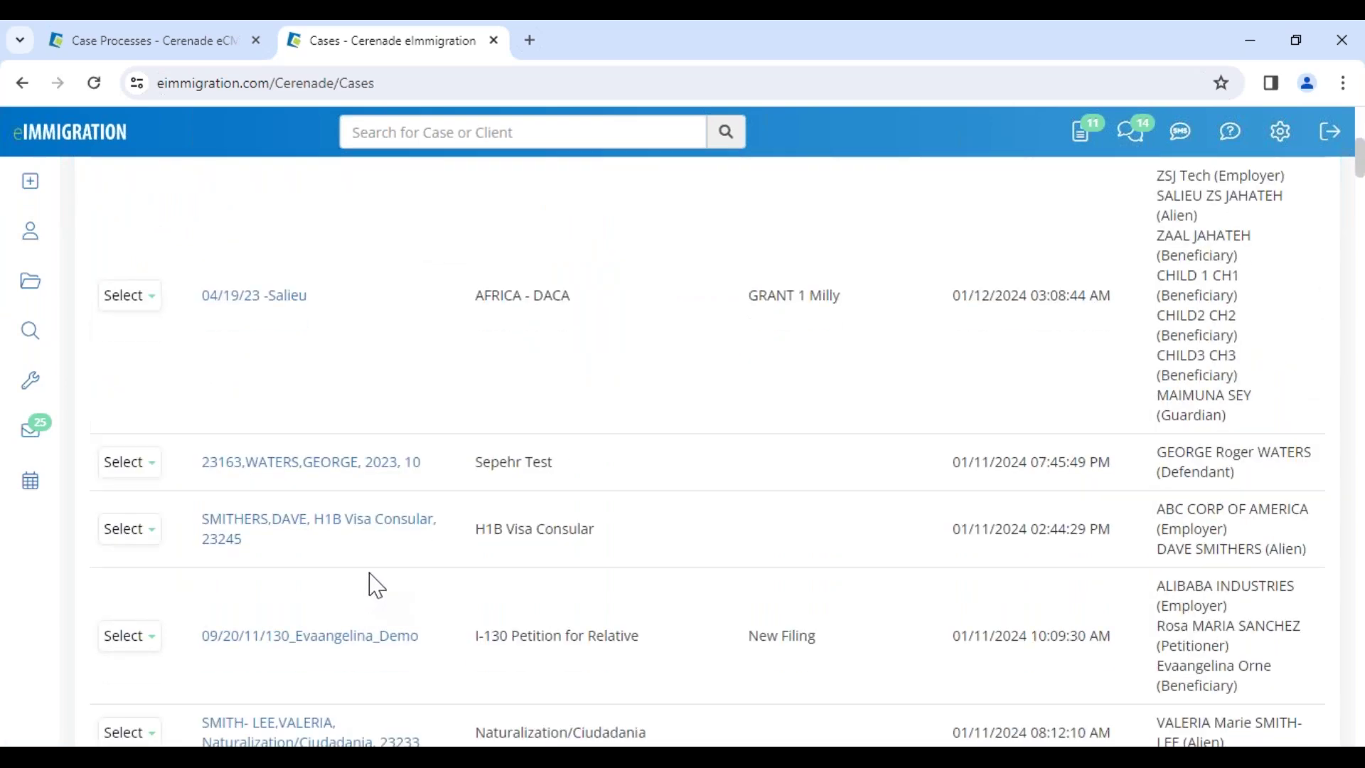
{"action": "scroll", "coordinate": [383, 634], "scroll_direction": "down", "scroll_amount": 1}
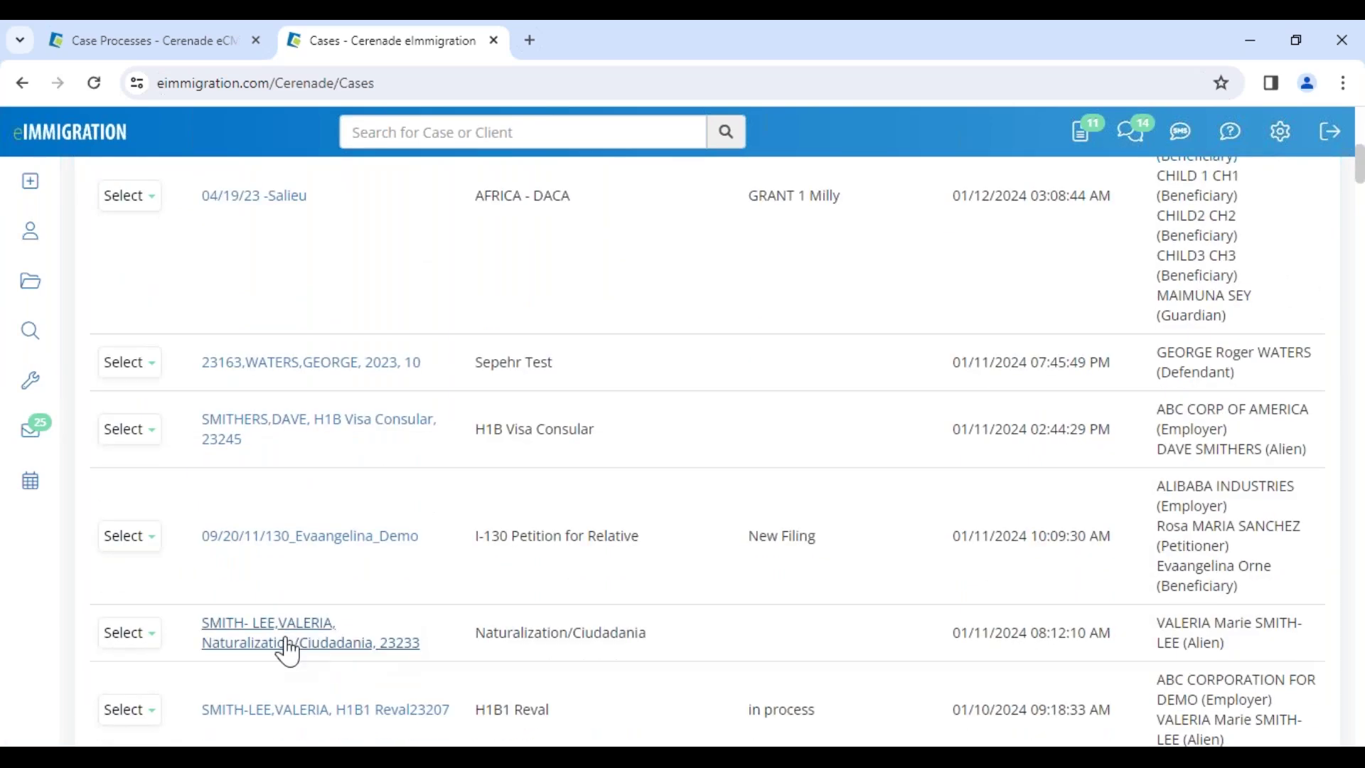
{"action": "left_click", "coordinate": [288, 650]}
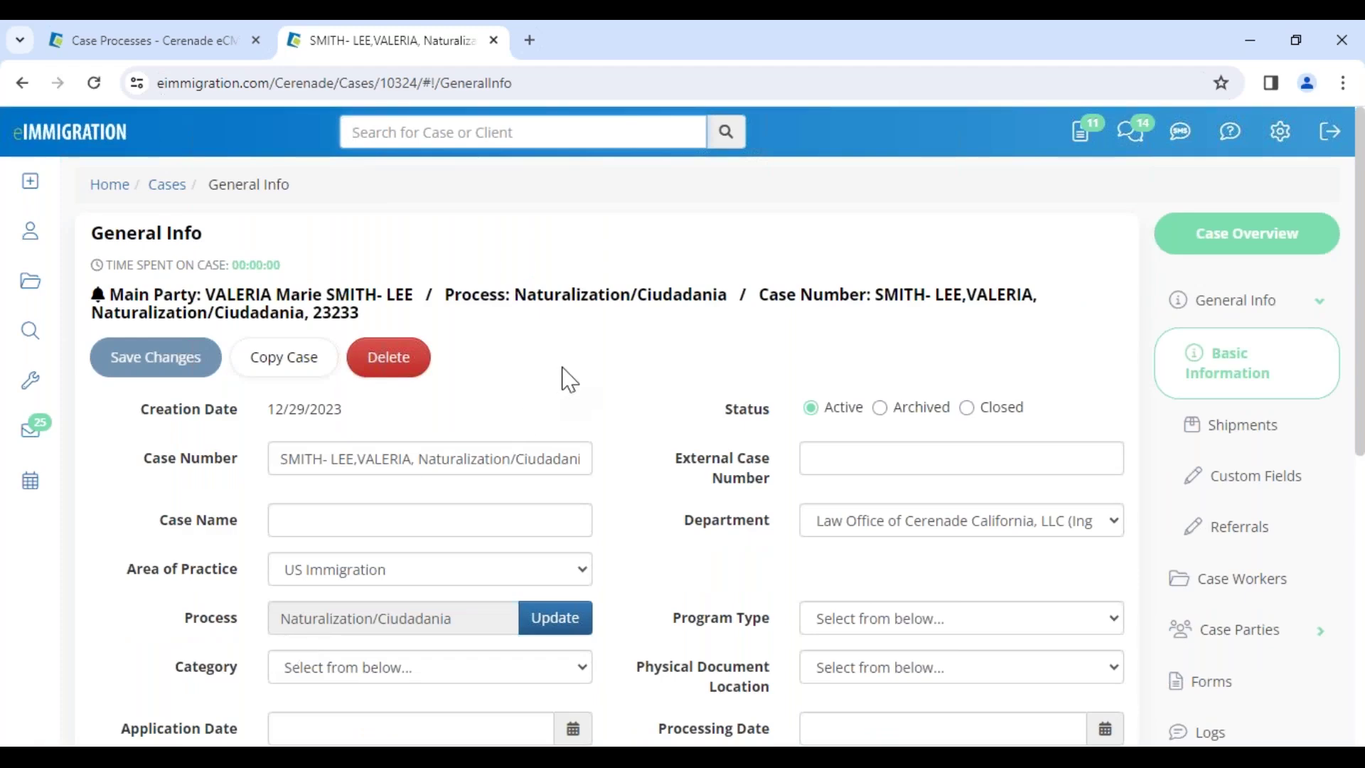
Step: Open the case's process steps and expand the details of the first step, "Questionnaire sent w/conflict letter"
{"action": "scroll", "coordinate": [1287, 565], "scroll_direction": "down", "scroll_amount": 4}
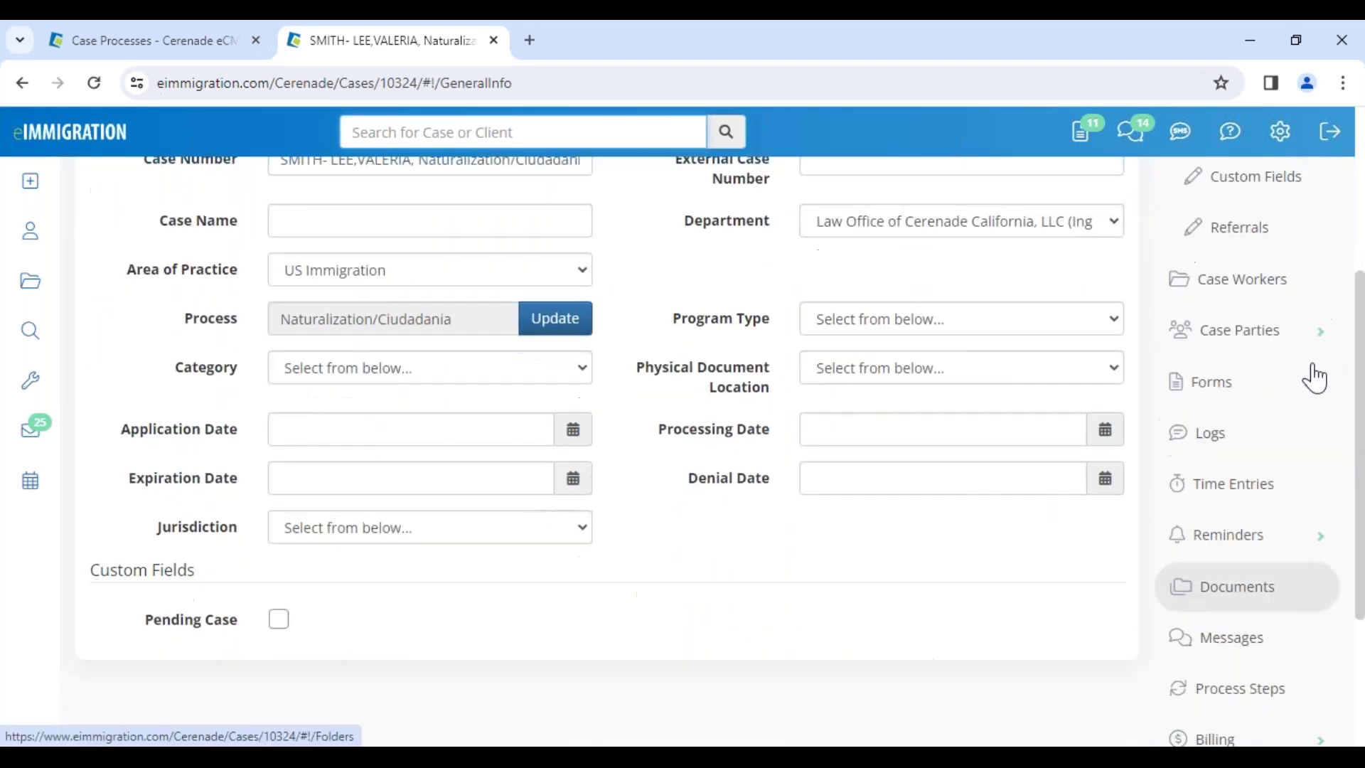
{"action": "left_click", "coordinate": [1243, 702]}
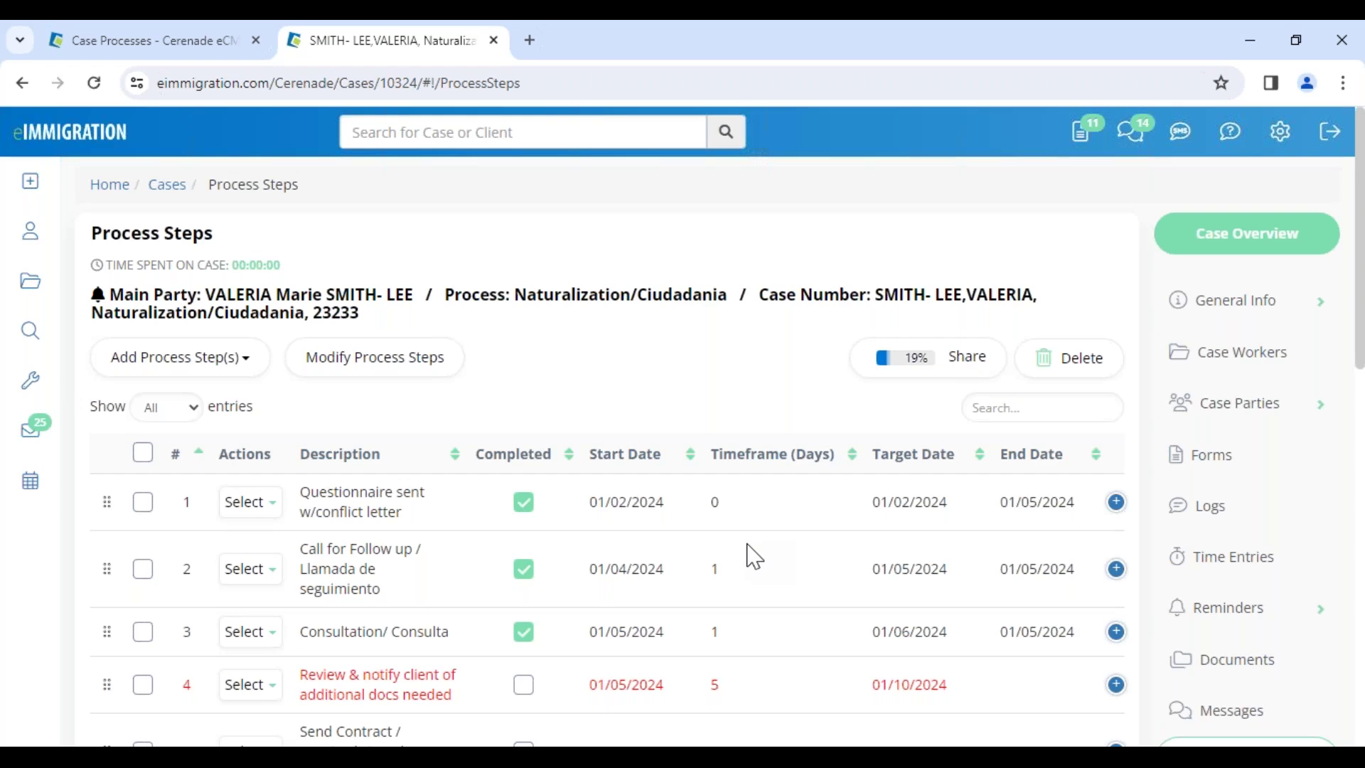
{"action": "scroll", "coordinate": [754, 556], "scroll_direction": "down", "scroll_amount": 1}
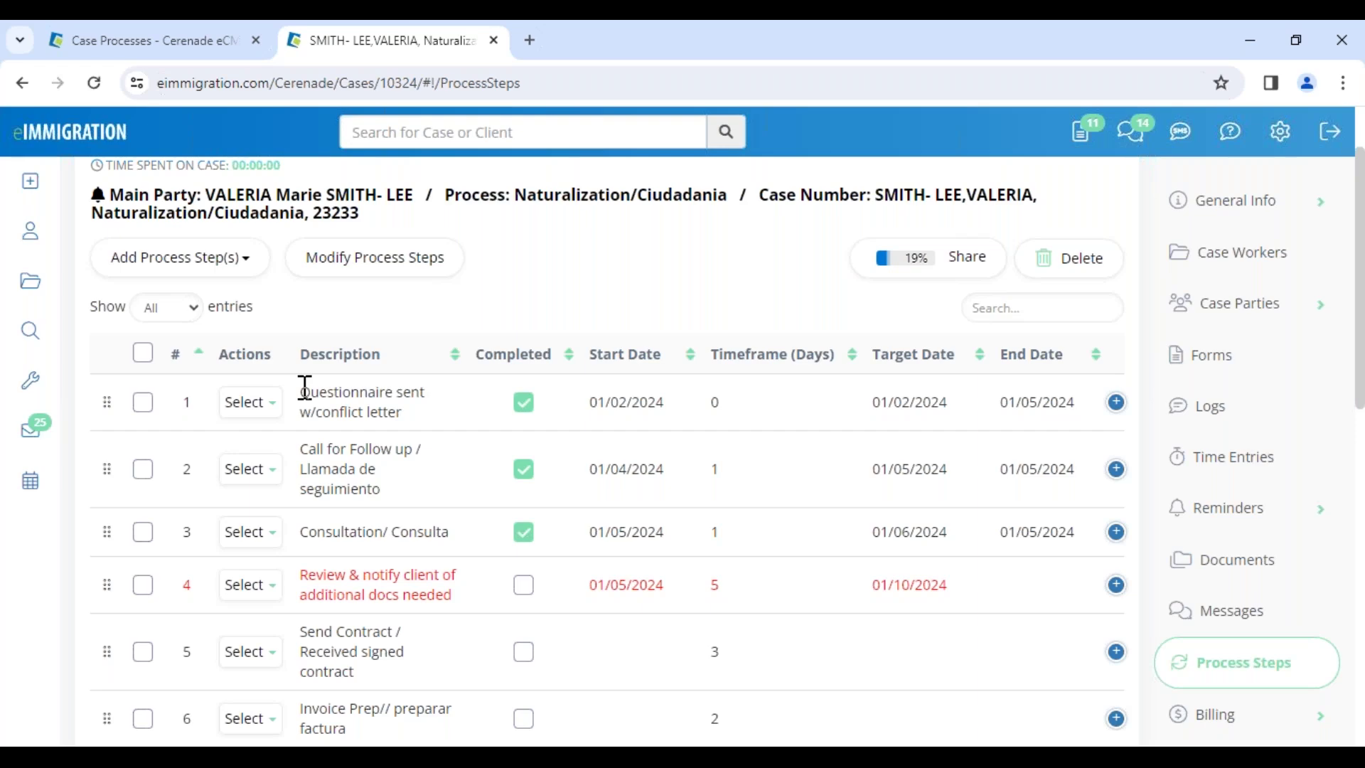
{"action": "left_click", "coordinate": [1116, 402]}
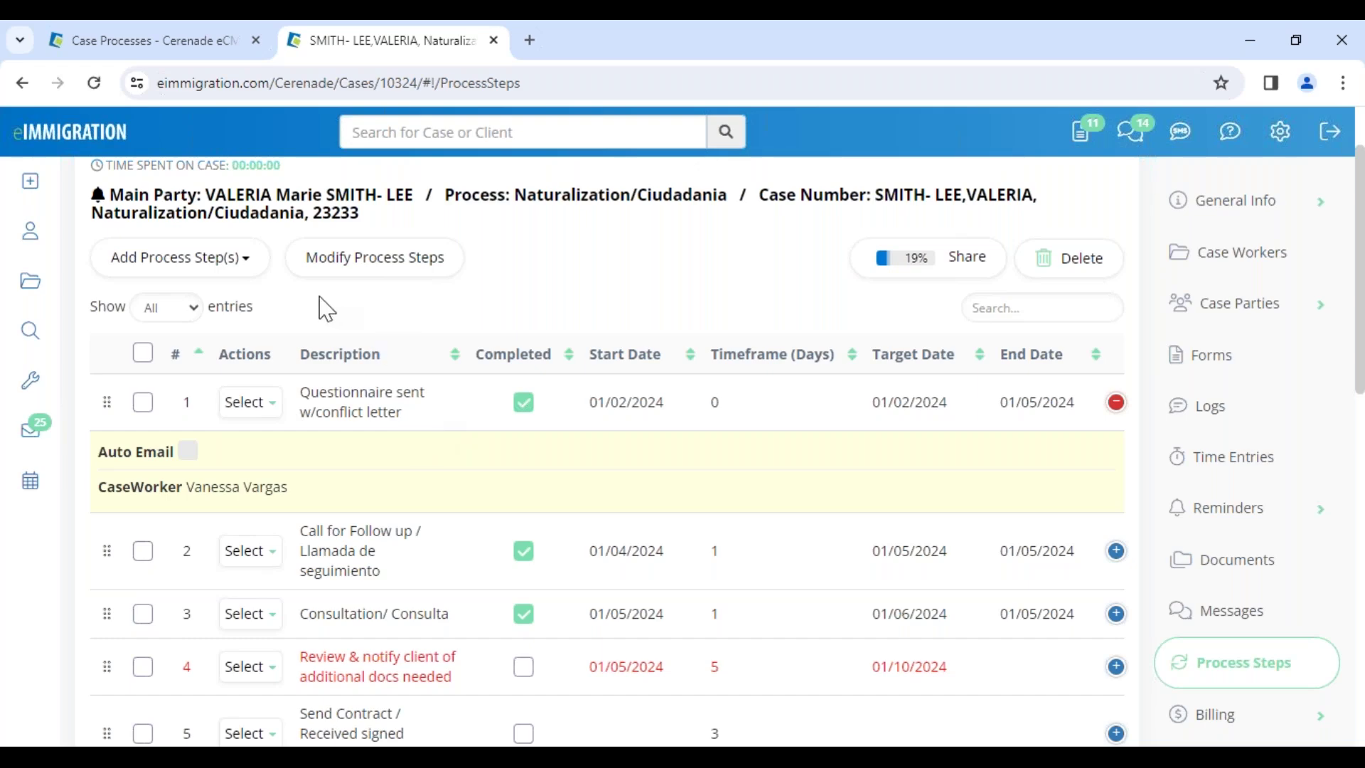
Step: Open the Tickler tool and switch its layout to Default Tickler Layout
{"action": "mouse_move", "coordinate": [31, 334]}
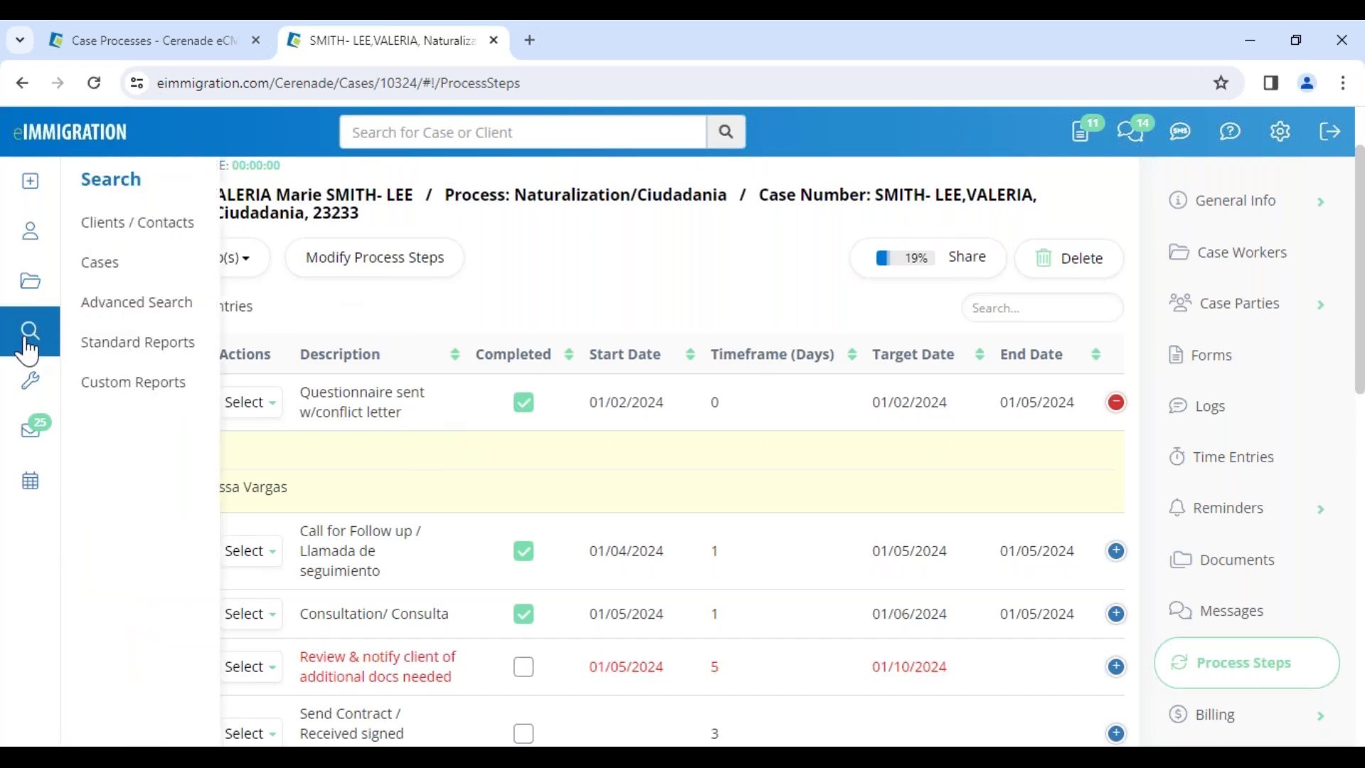
{"action": "mouse_move", "coordinate": [29, 387]}
{"action": "left_click", "coordinate": [110, 278]}
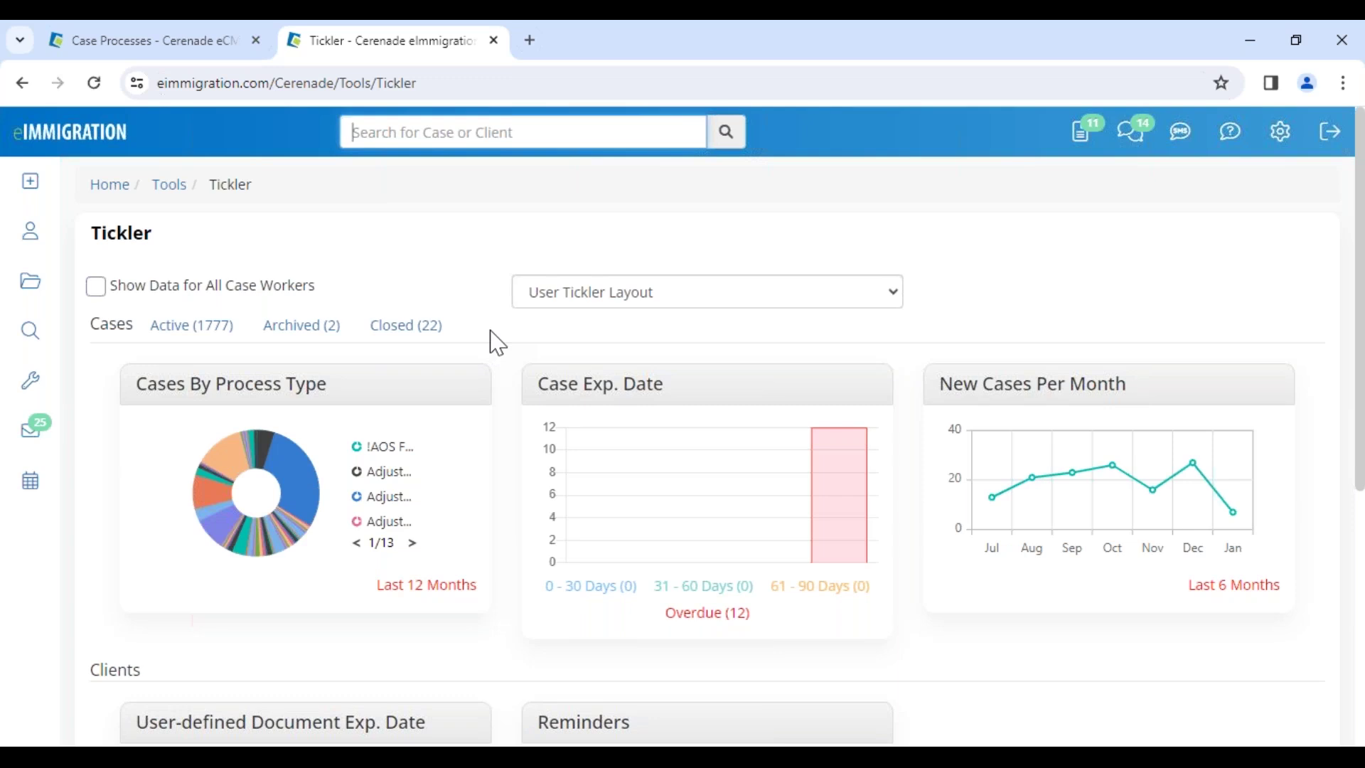
{"action": "left_click", "coordinate": [537, 295]}
{"action": "left_click", "coordinate": [548, 317]}
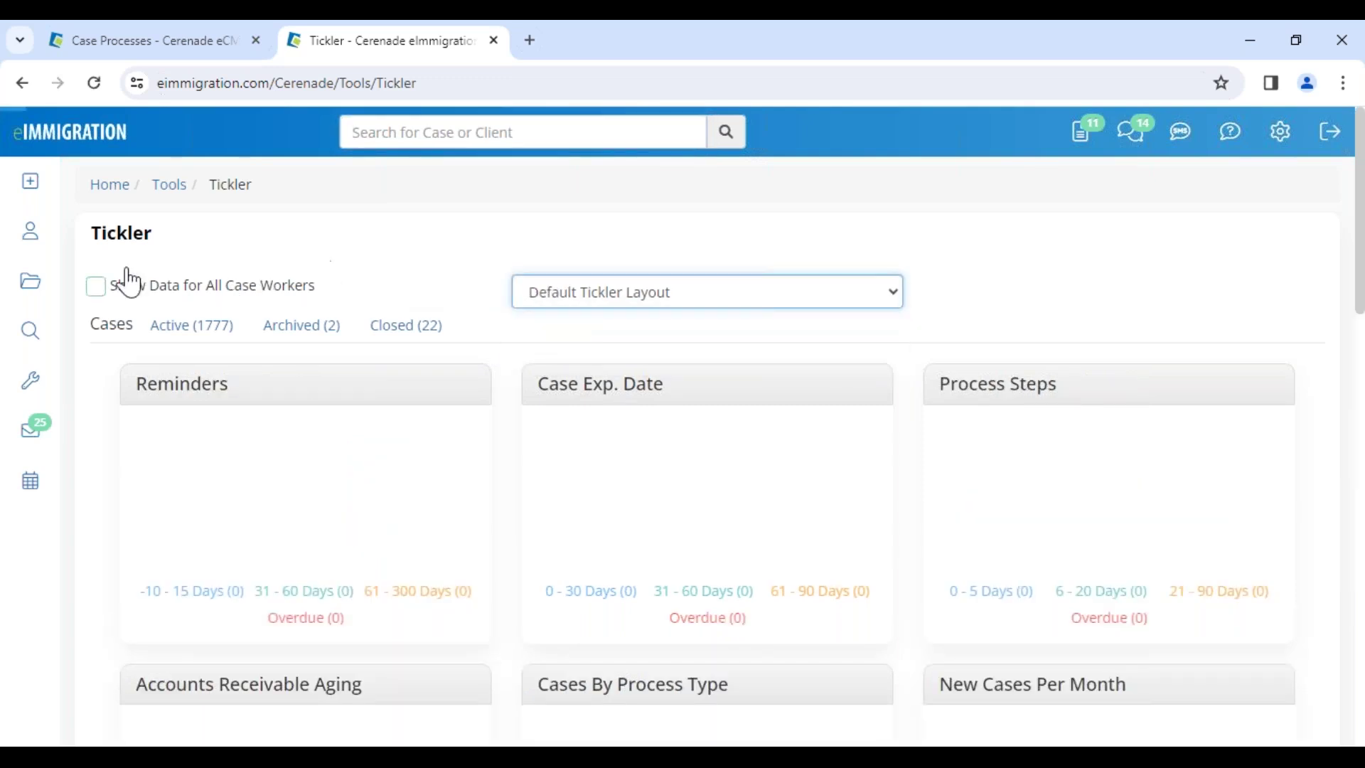
Step: Show the Tickler data for all case workers and open the list of process steps due in 6 - 20 days
{"action": "double_click", "coordinate": [146, 236]}
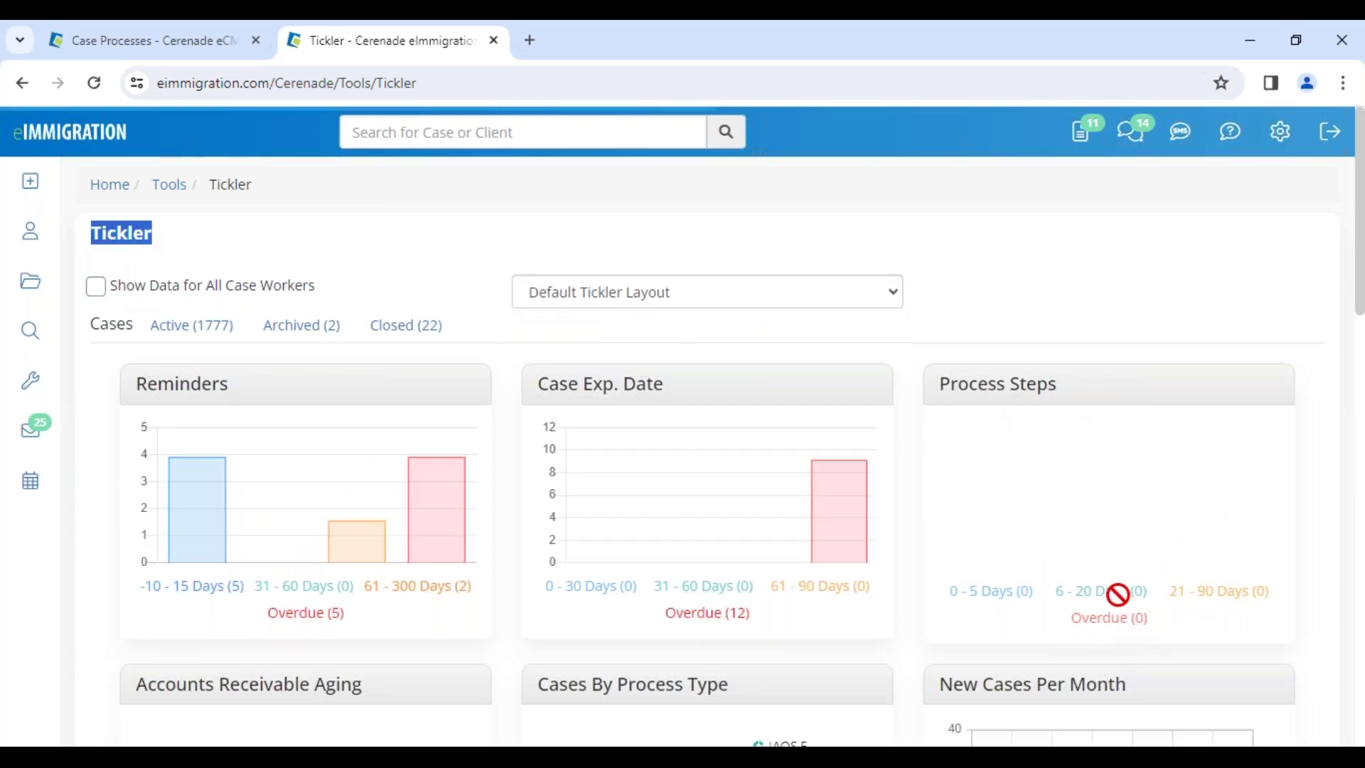
{"action": "left_click", "coordinate": [96, 287]}
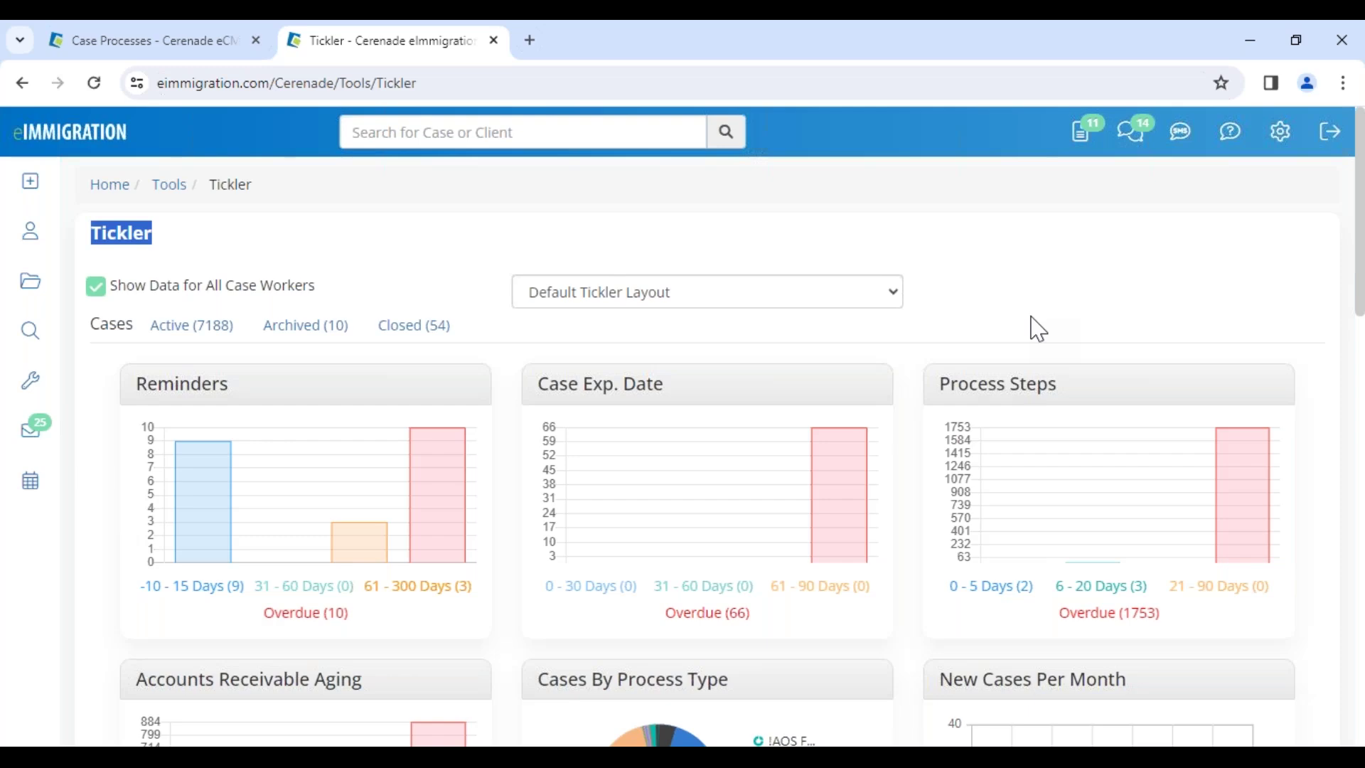
{"action": "left_click", "coordinate": [1079, 596]}
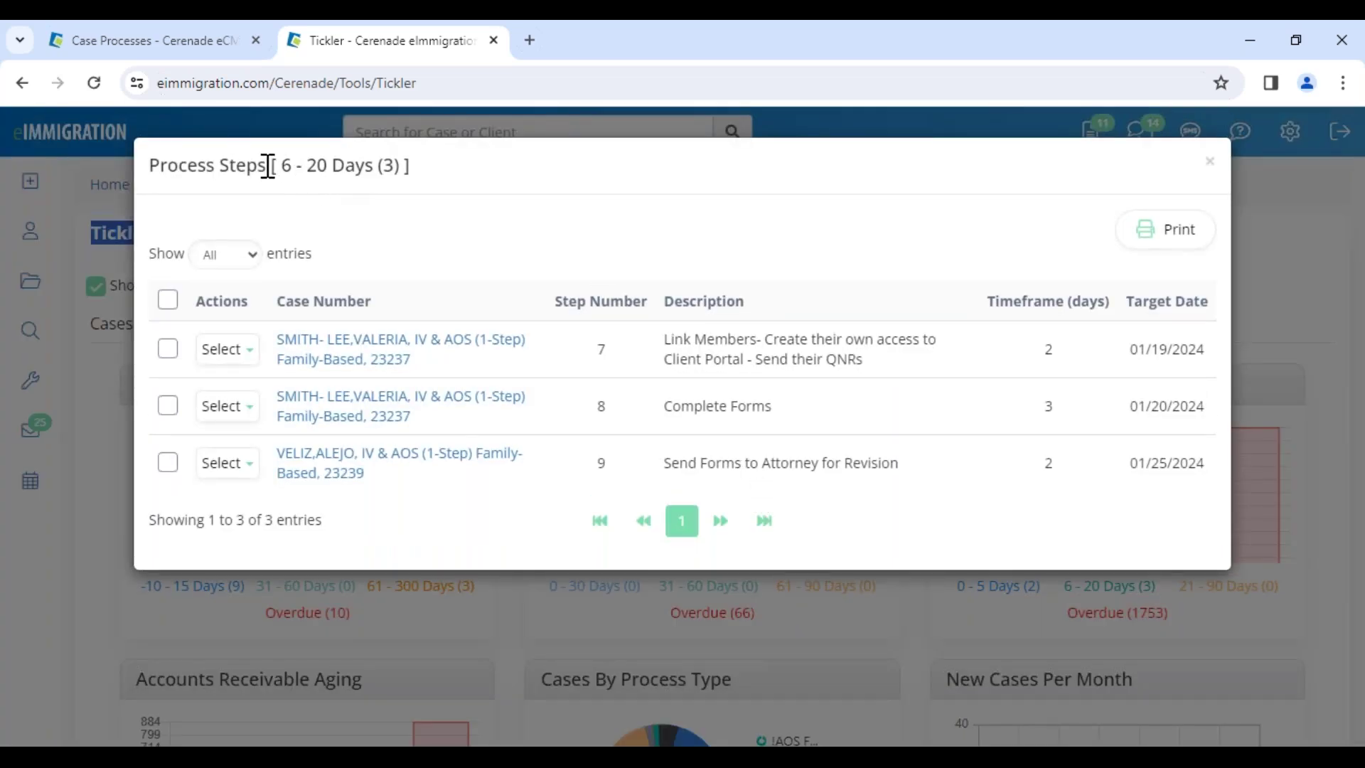
Step: Examine the day range, the "Complete Forms" step and its target date in the 6 - 20 days list, and close it
{"action": "left_click_drag", "start_coordinate": [285, 163], "coordinate": [379, 156]}
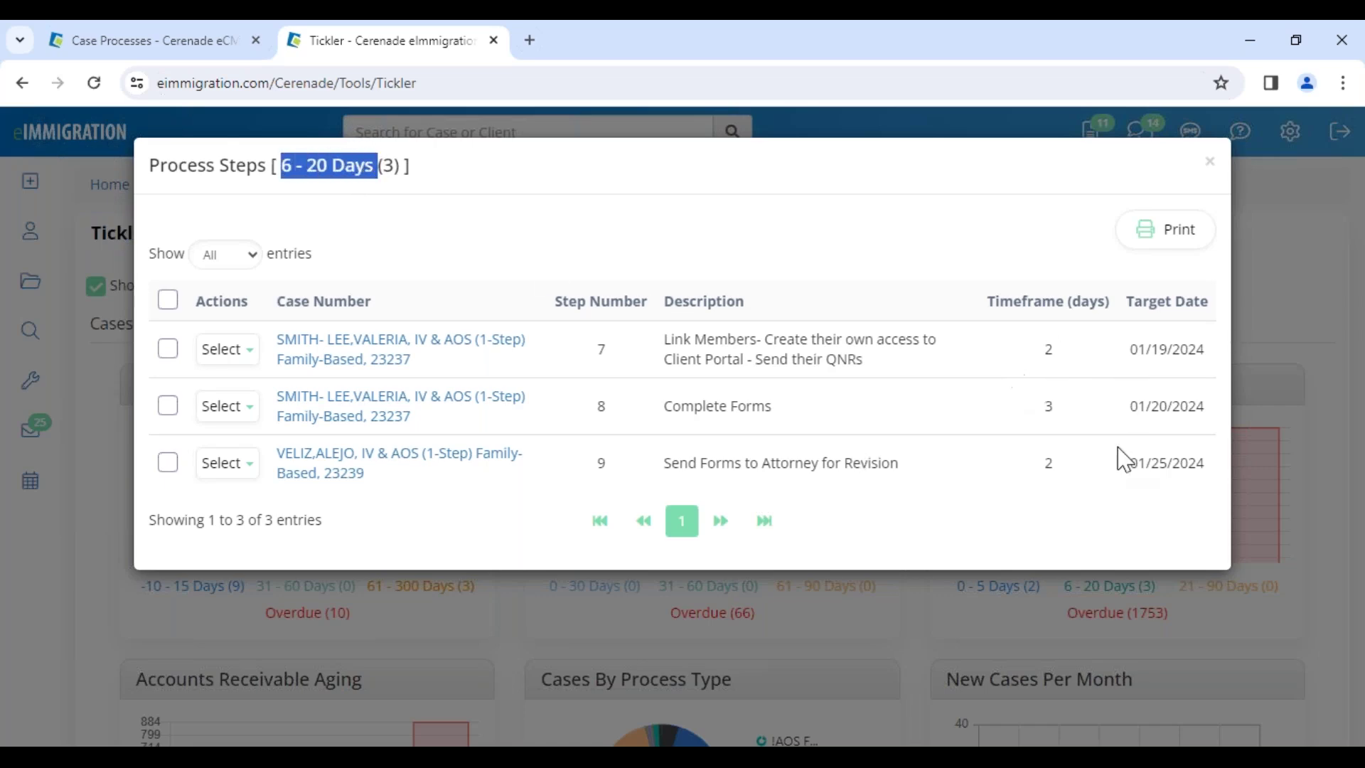
{"action": "left_click_drag", "start_coordinate": [663, 406], "coordinate": [795, 416]}
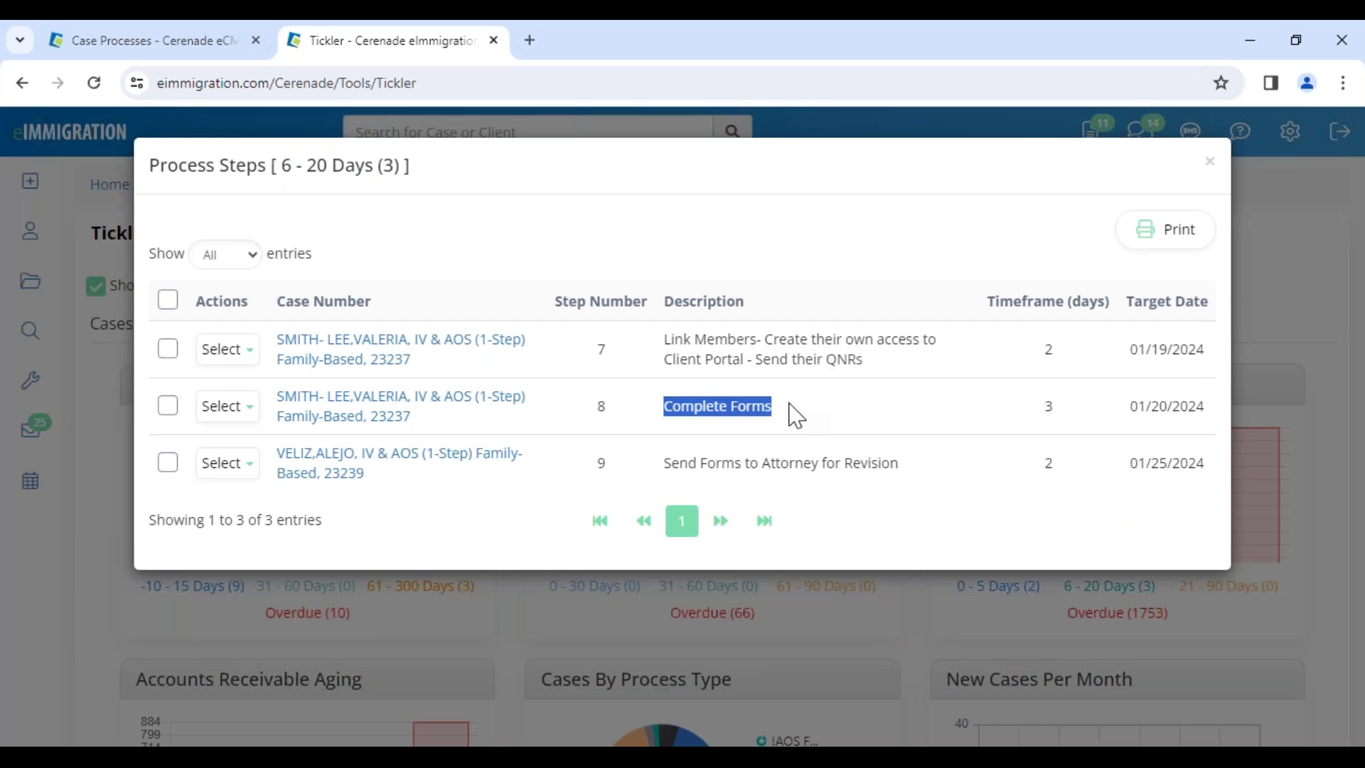
{"action": "left_click_drag", "start_coordinate": [1137, 406], "coordinate": [1205, 404]}
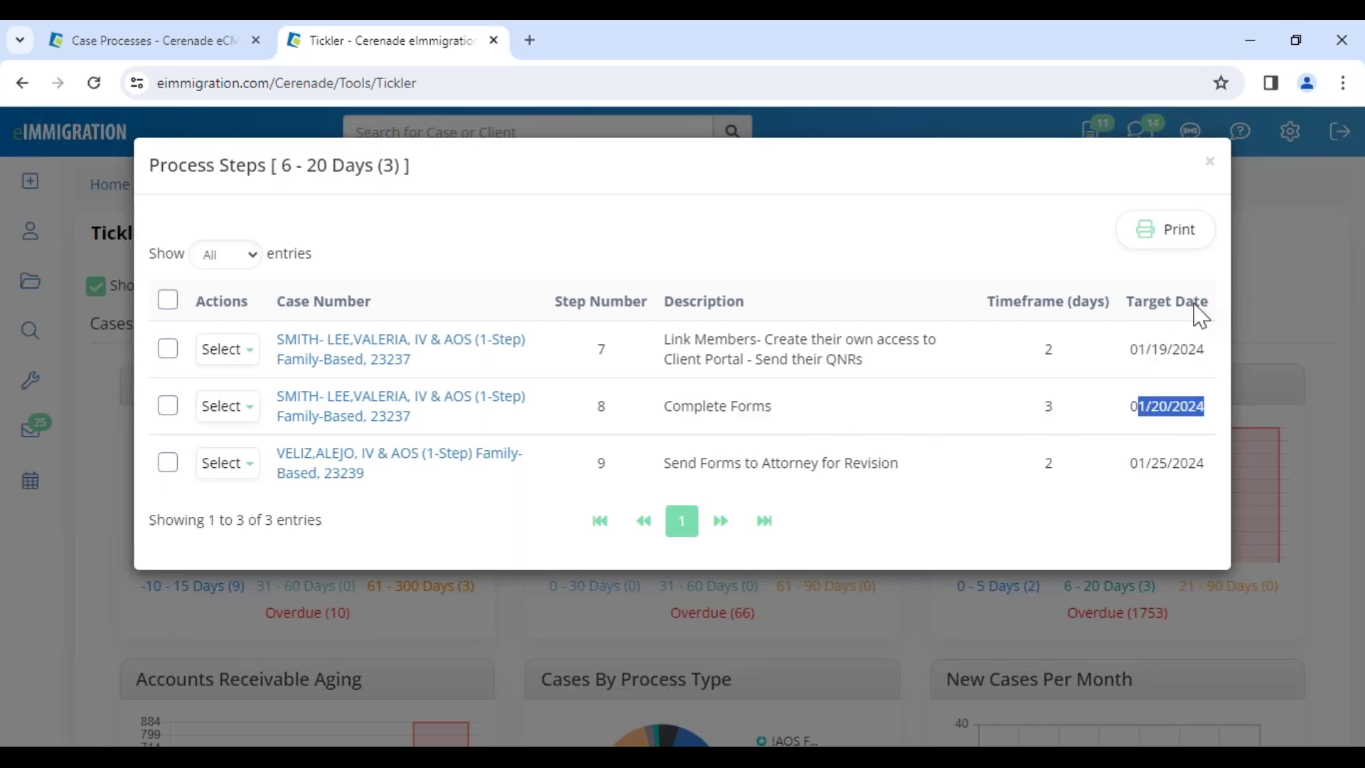
{"action": "left_click", "coordinate": [1209, 162]}
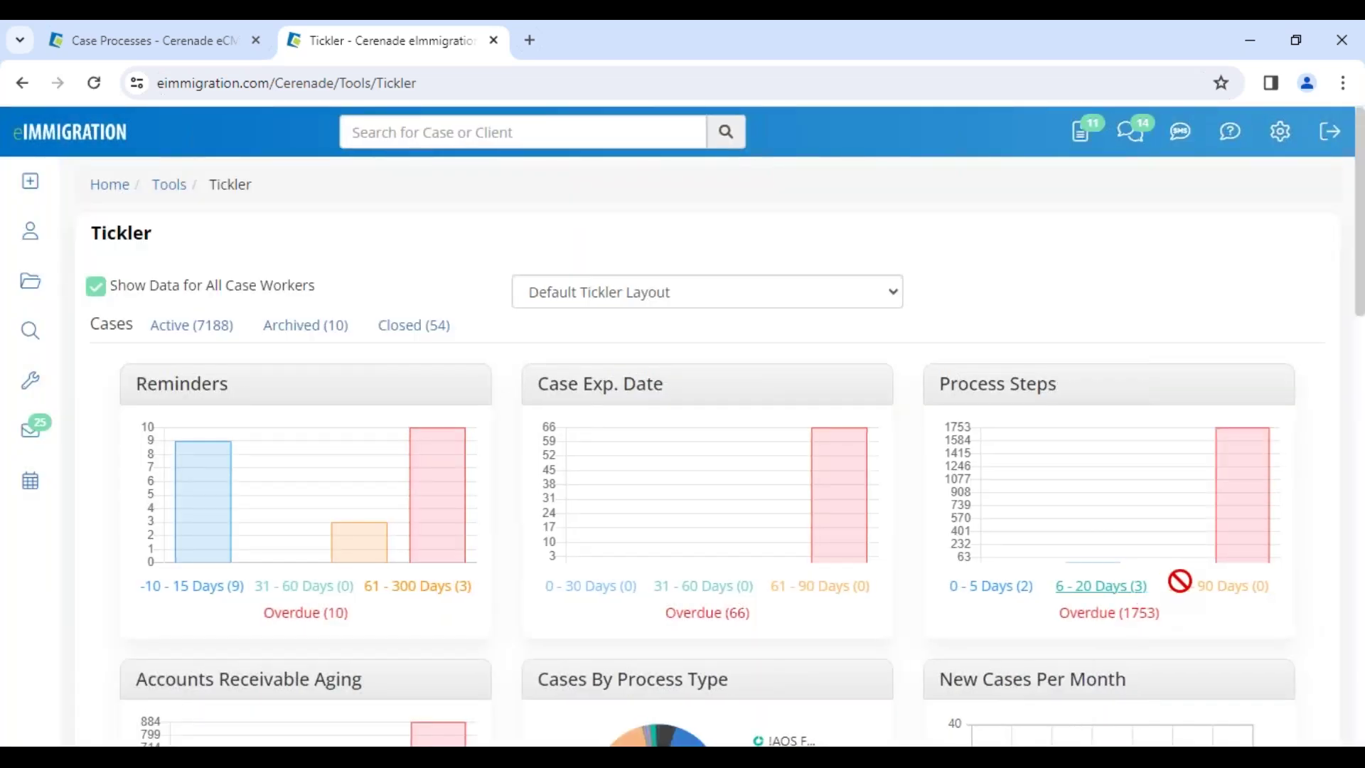
Step: Open the list of overdue process steps, check the first entry's target date and close the list
{"action": "left_click", "coordinate": [1135, 613]}
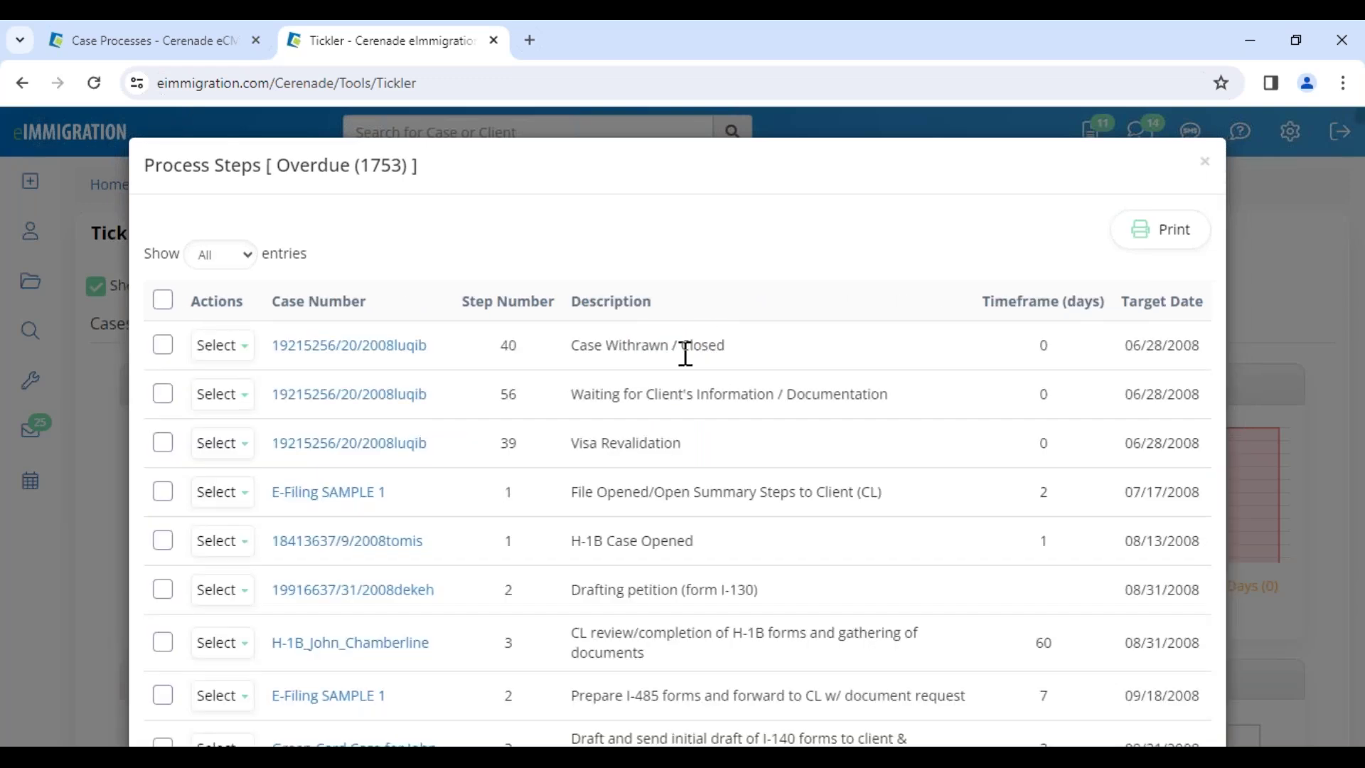
{"action": "left_click_drag", "start_coordinate": [1210, 363], "coordinate": [1126, 364]}
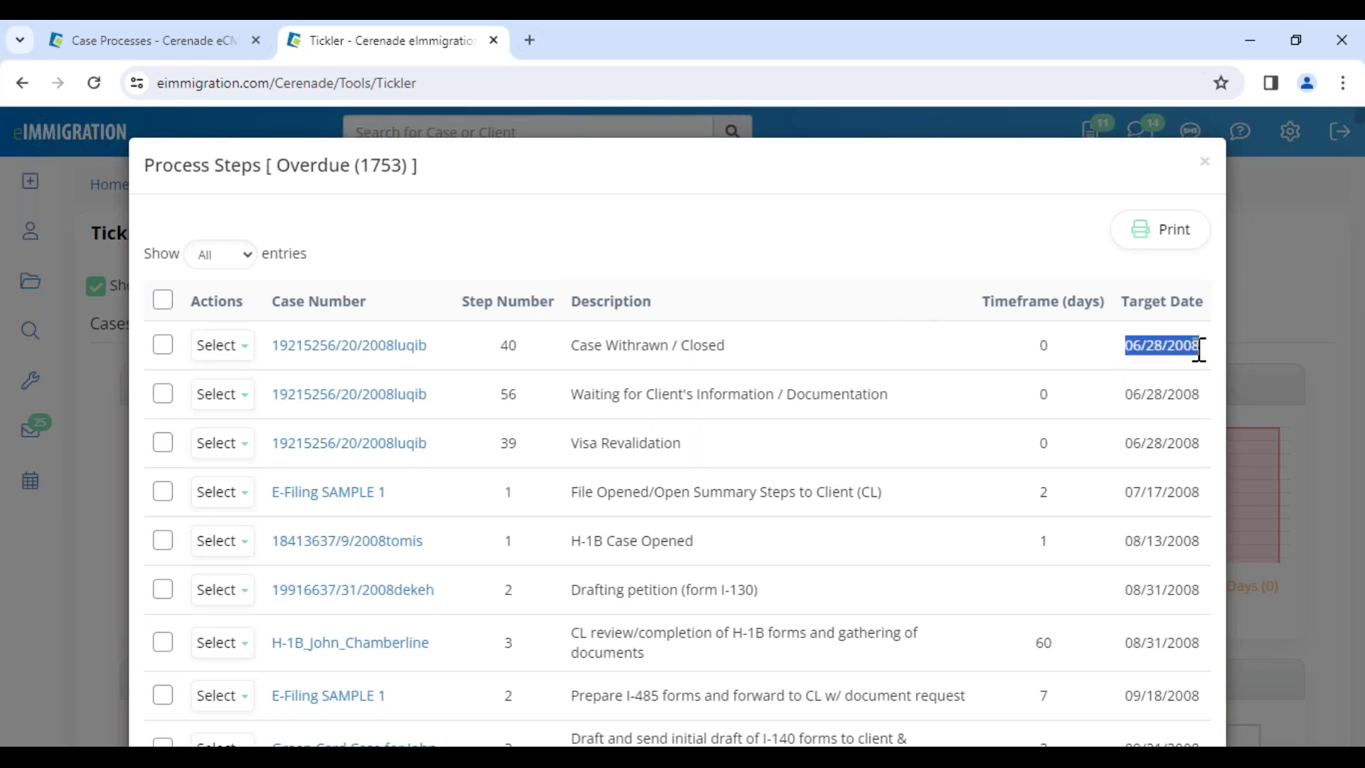
{"action": "left_click", "coordinate": [1204, 162]}
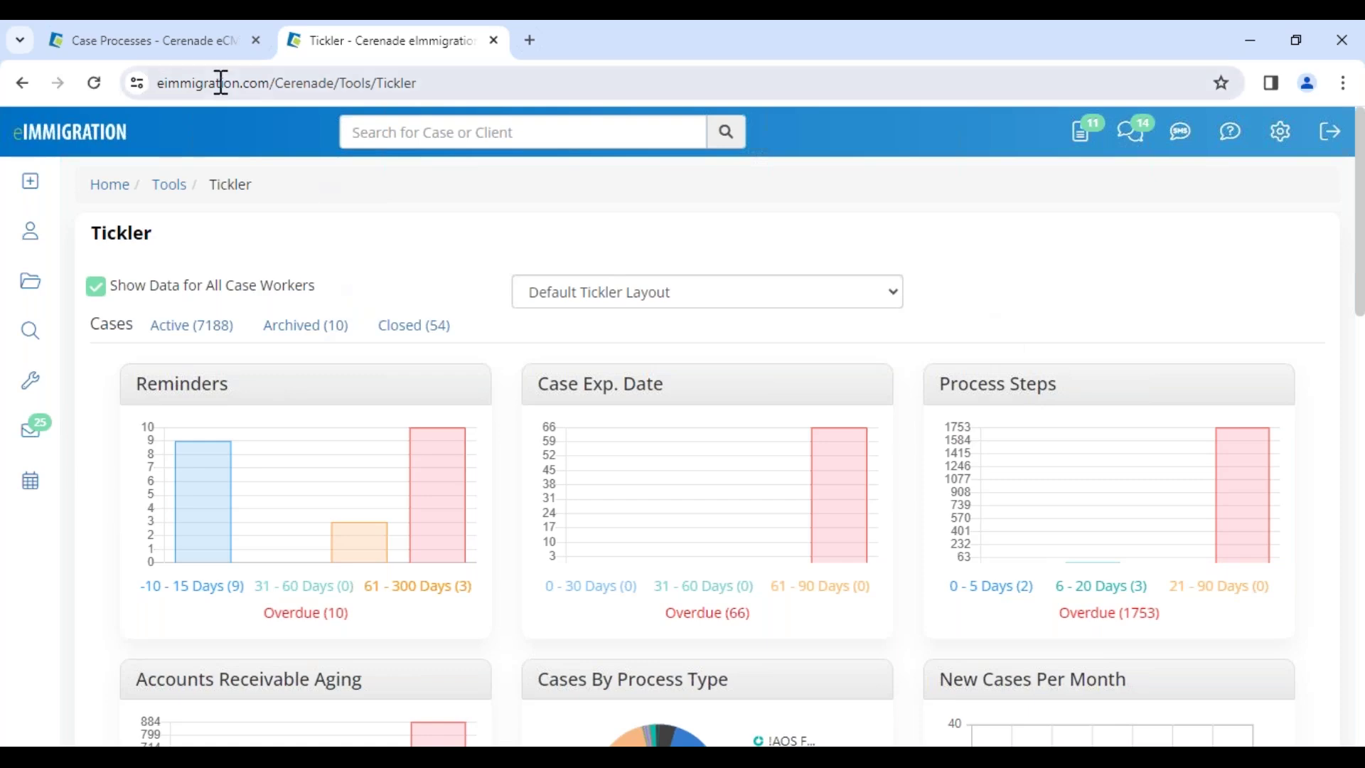
Step: Return to the Naturalization/Ciudadania case process and open its documents list
{"action": "left_click", "coordinate": [190, 47]}
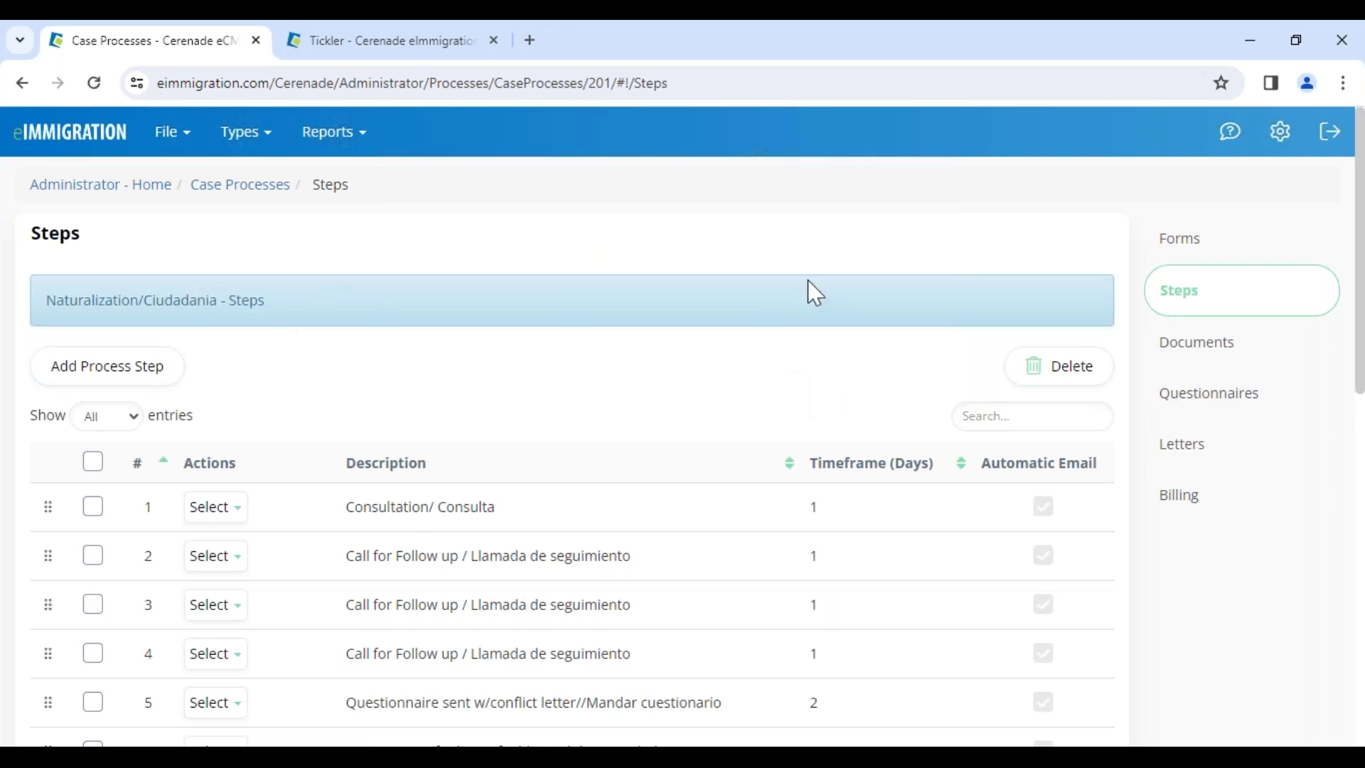
{"action": "left_click", "coordinate": [1187, 360]}
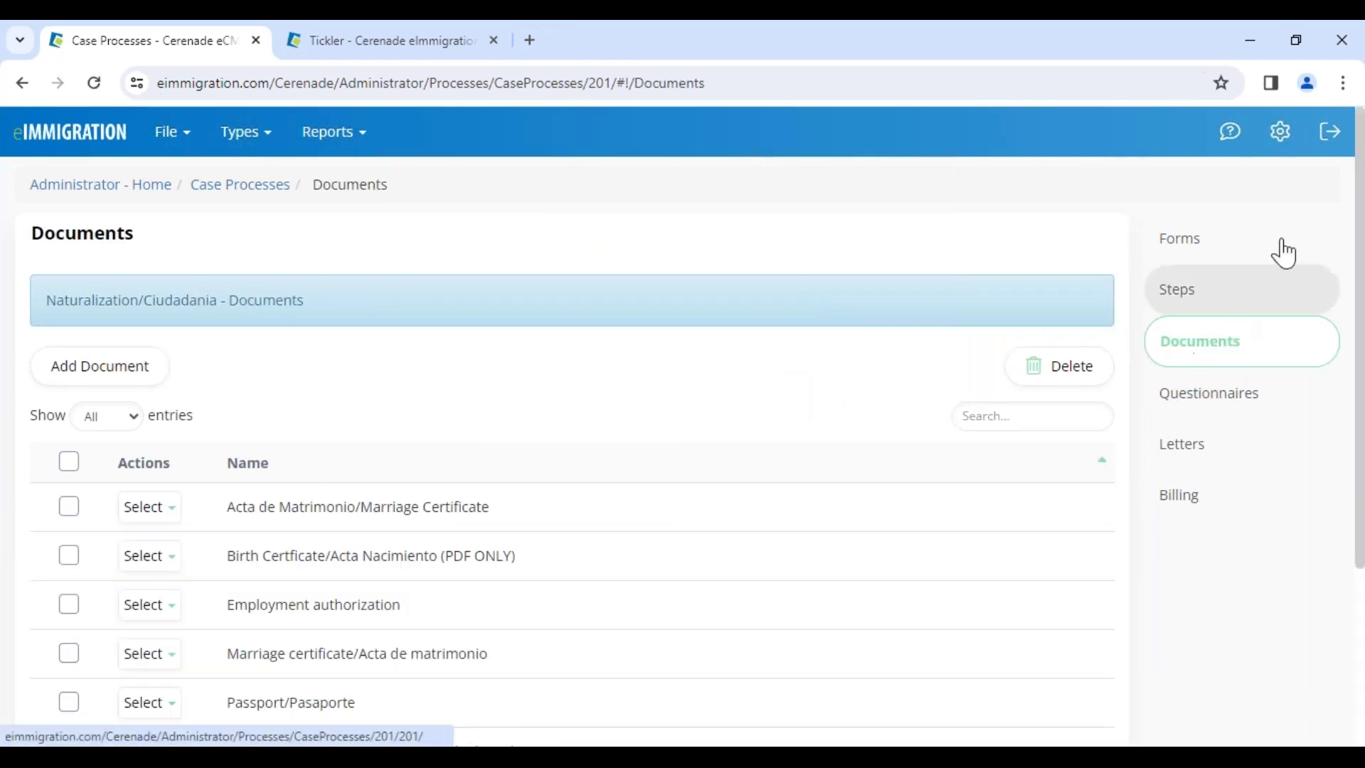
Step: Open the Feedback / Technical Support form, show its "Something you disliked" section and cancel the form
{"action": "left_click", "coordinate": [1229, 135]}
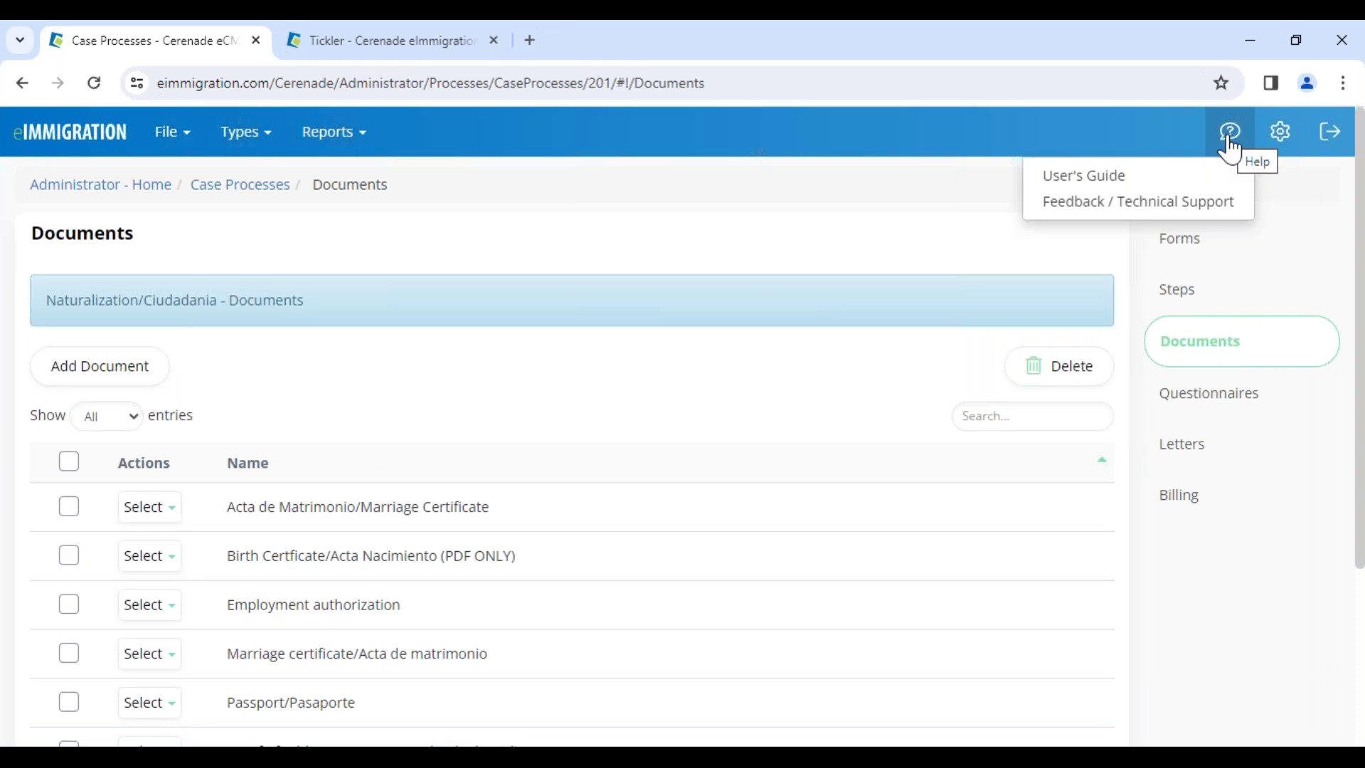
{"action": "left_click", "coordinate": [1169, 206]}
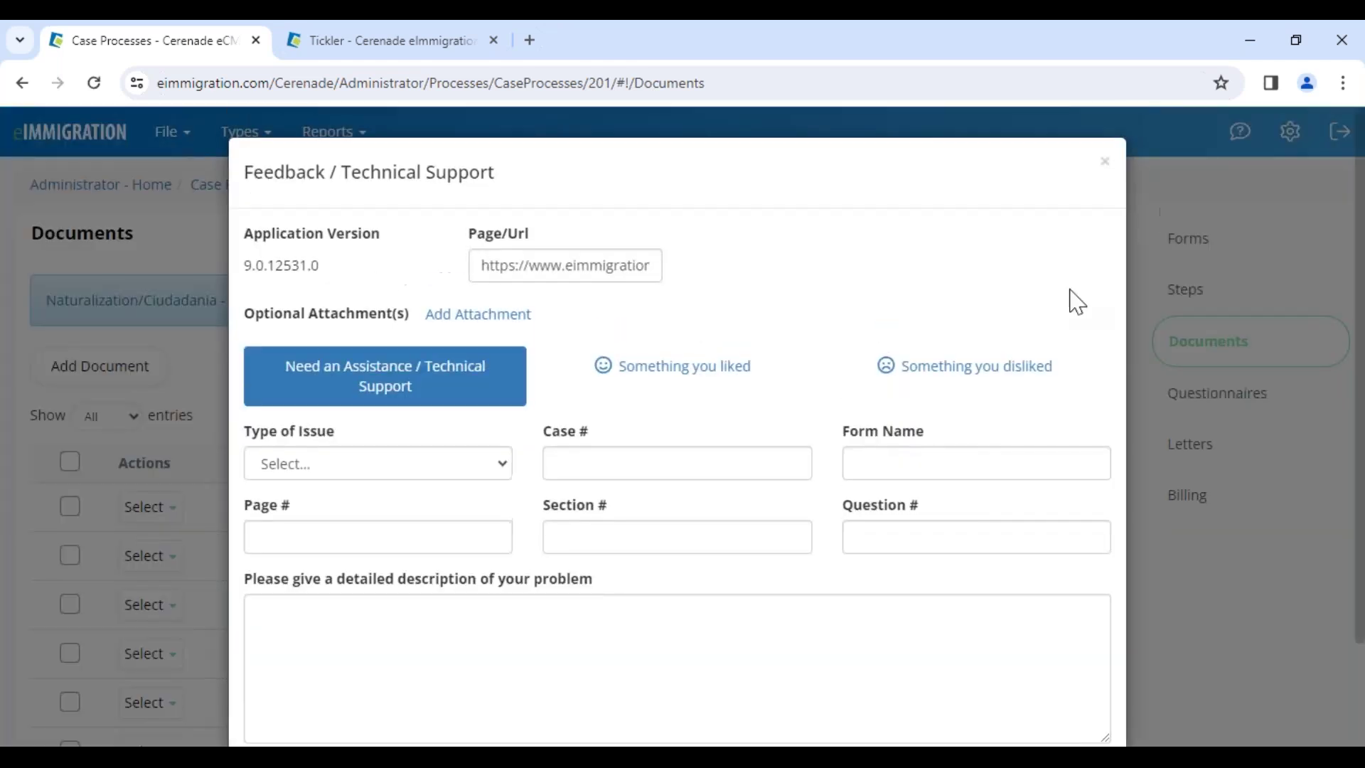
{"action": "left_click", "coordinate": [883, 368]}
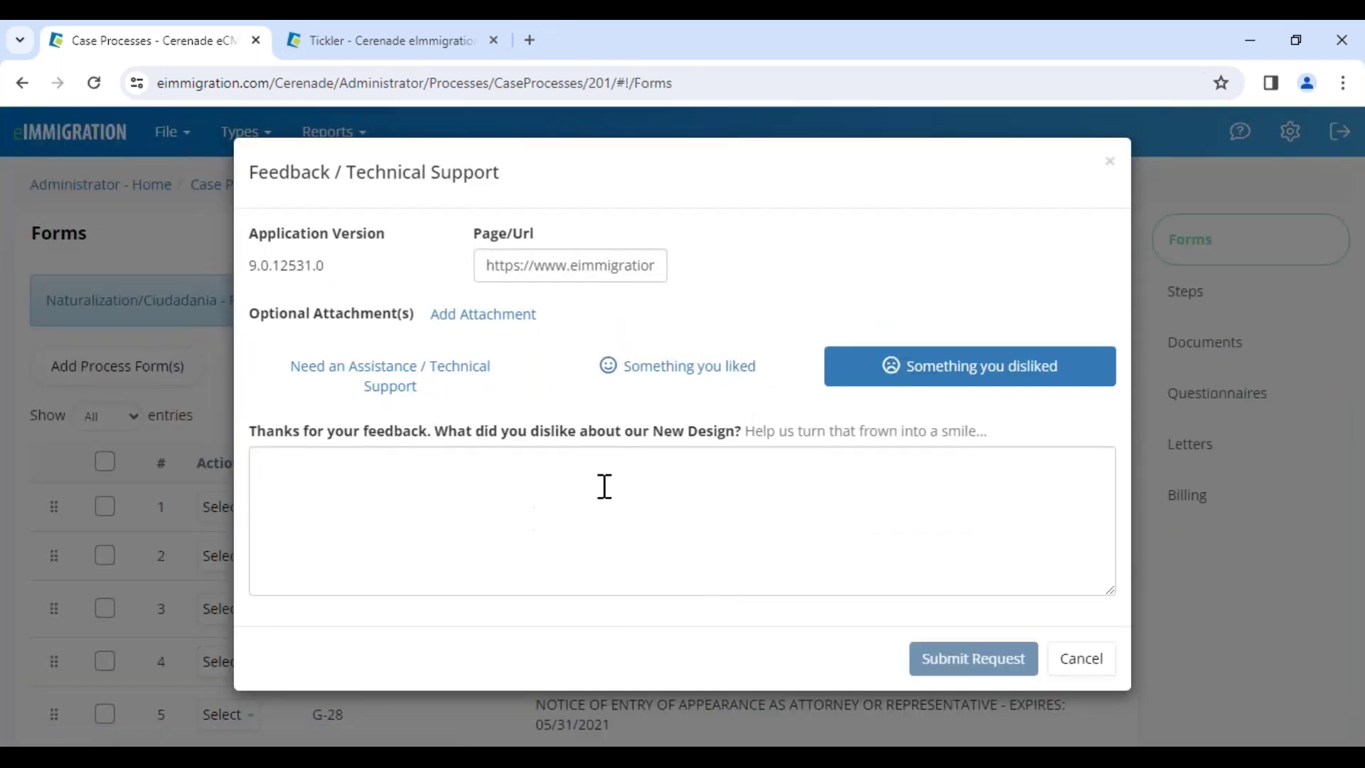
{"action": "left_click", "coordinate": [1081, 659]}
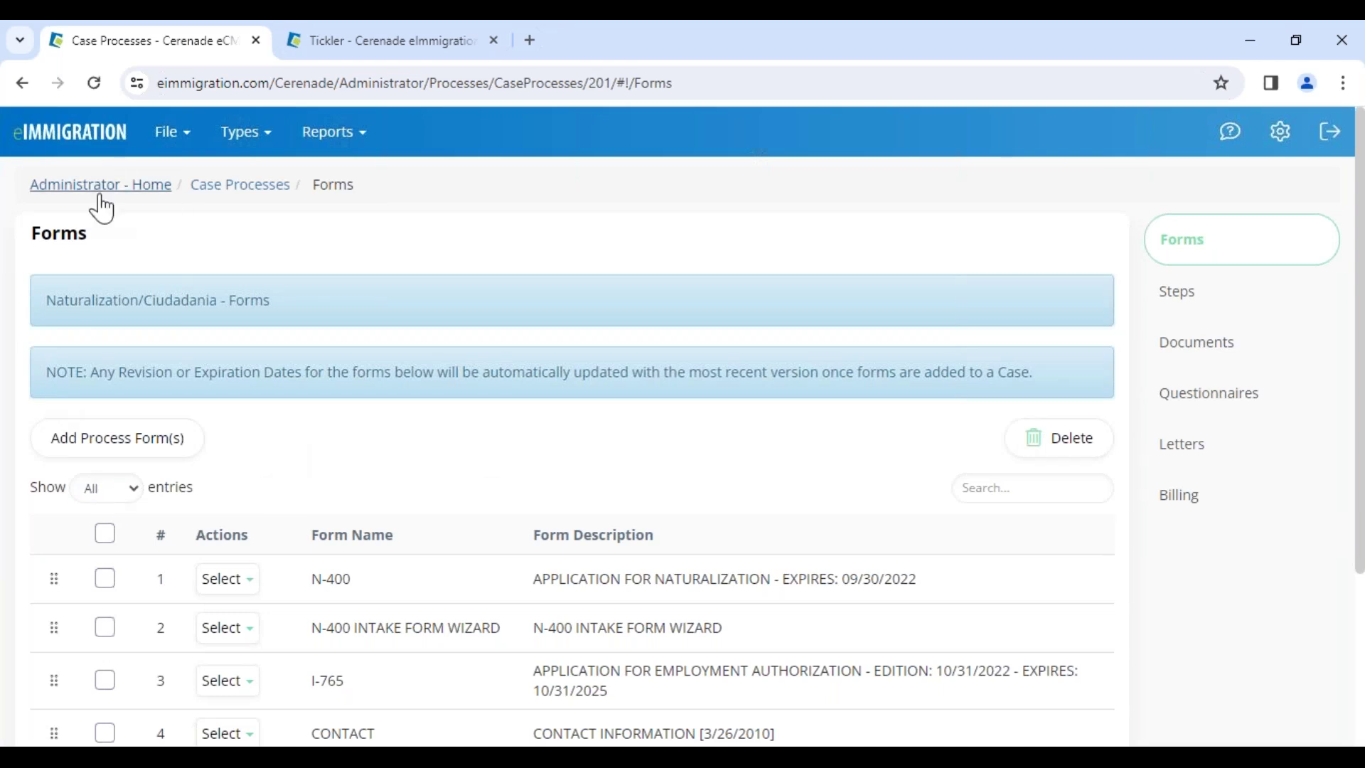
Step: Go to the Letter Templates from the administrator home page and open the "!. Document List" template for editing
{"action": "left_click", "coordinate": [78, 187]}
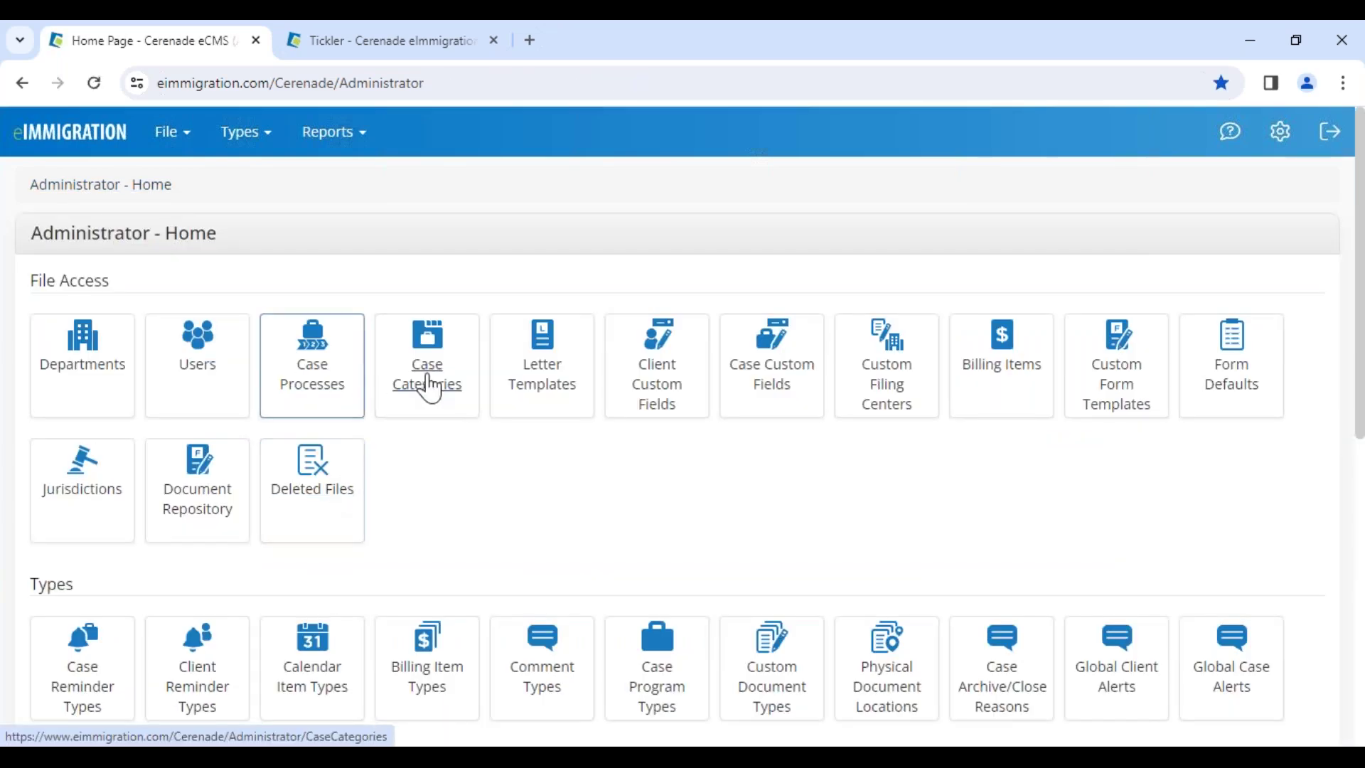
{"action": "left_click", "coordinate": [533, 393]}
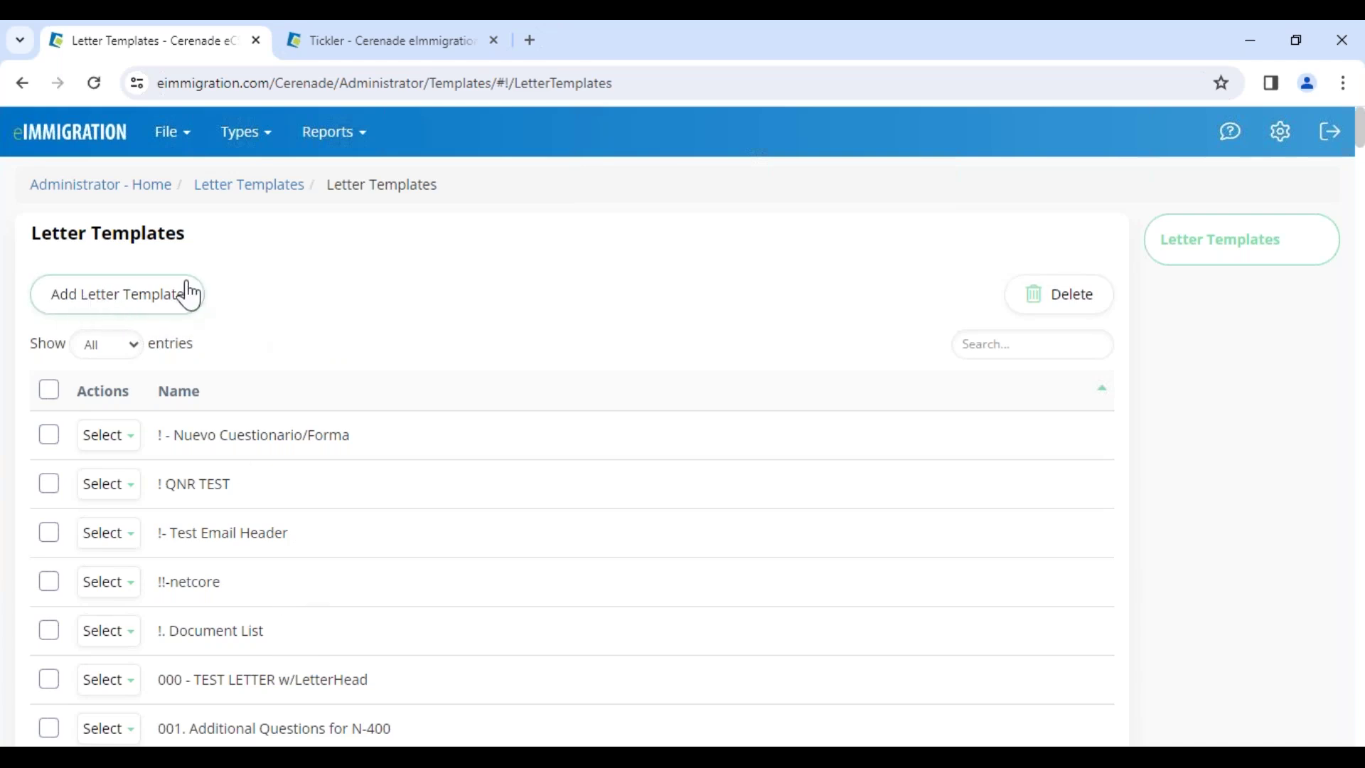
{"action": "left_click", "coordinate": [102, 639]}
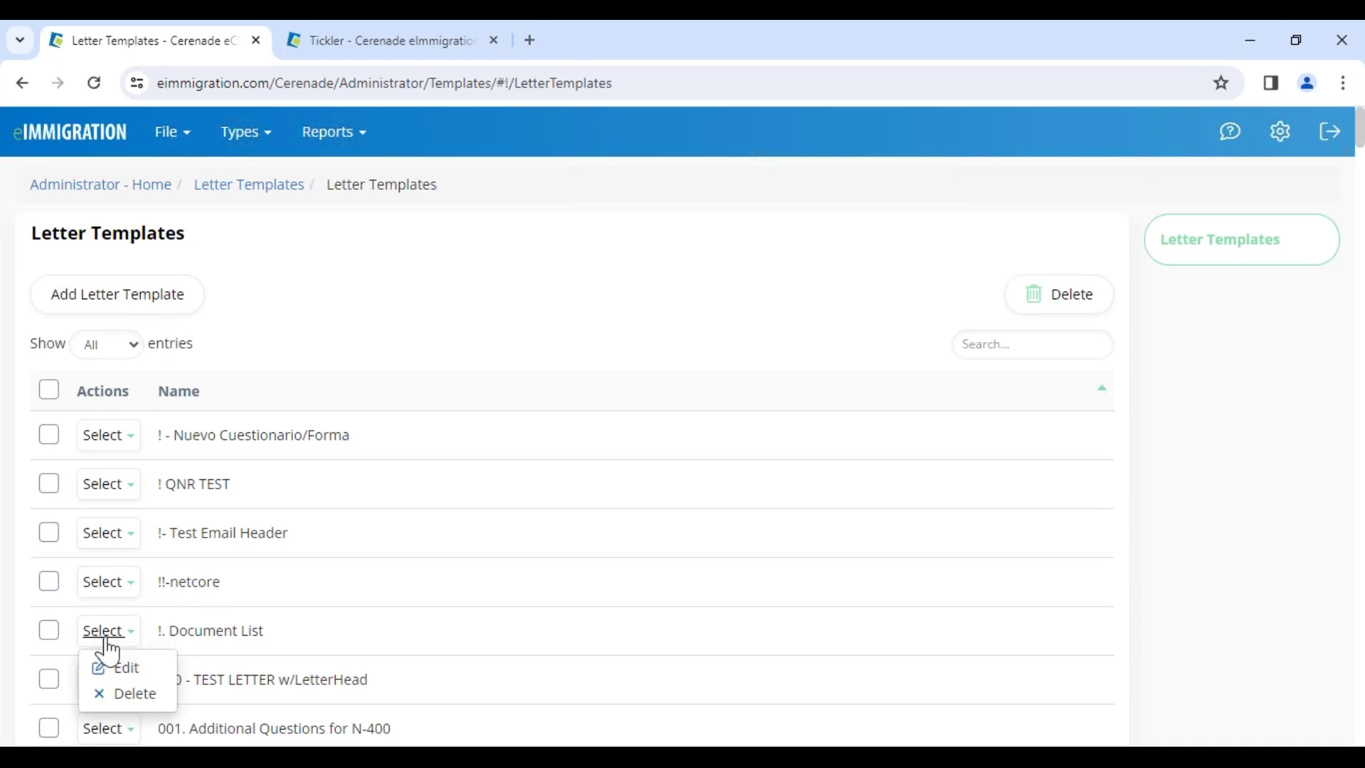
{"action": "left_click", "coordinate": [96, 663]}
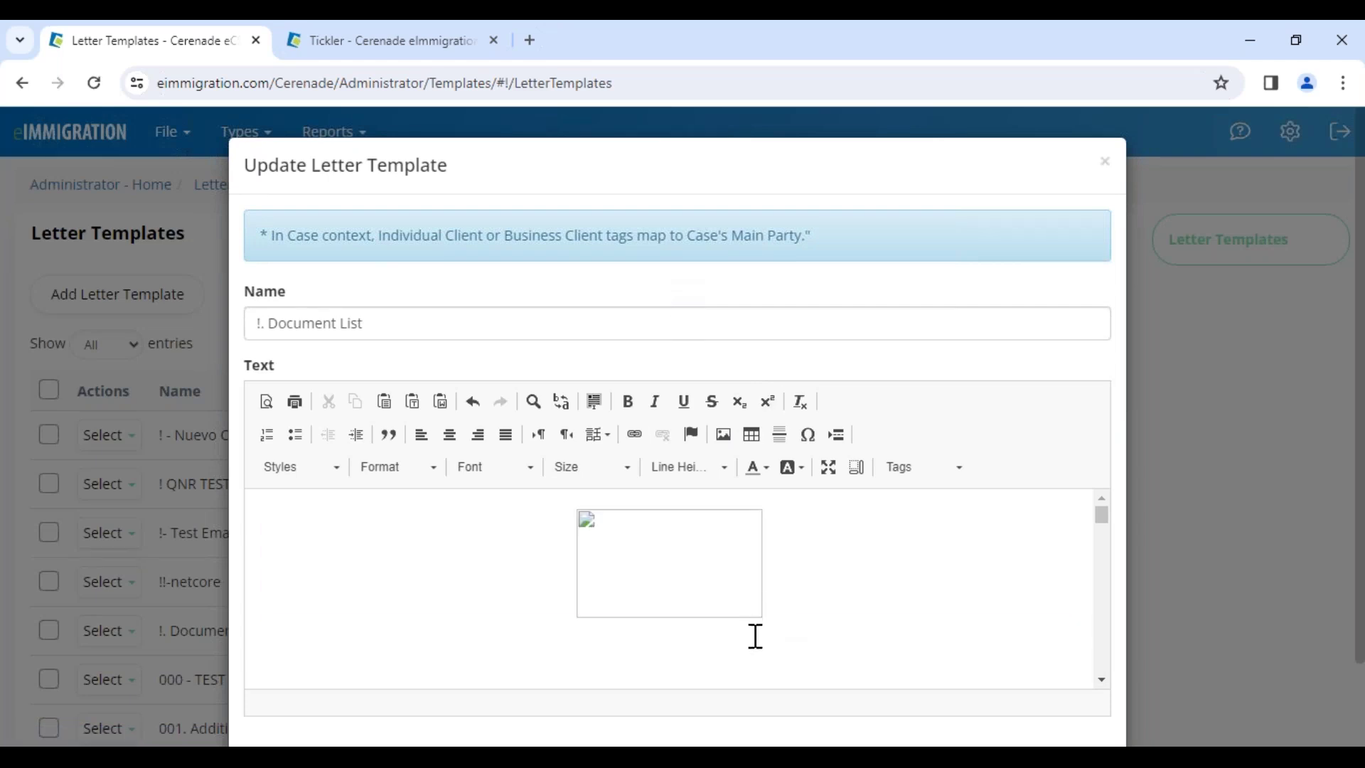
Step: Examine the individual client mailing tags and the case number tag in the letter template's text
{"action": "scroll", "coordinate": [455, 642], "scroll_direction": "down", "scroll_amount": 2}
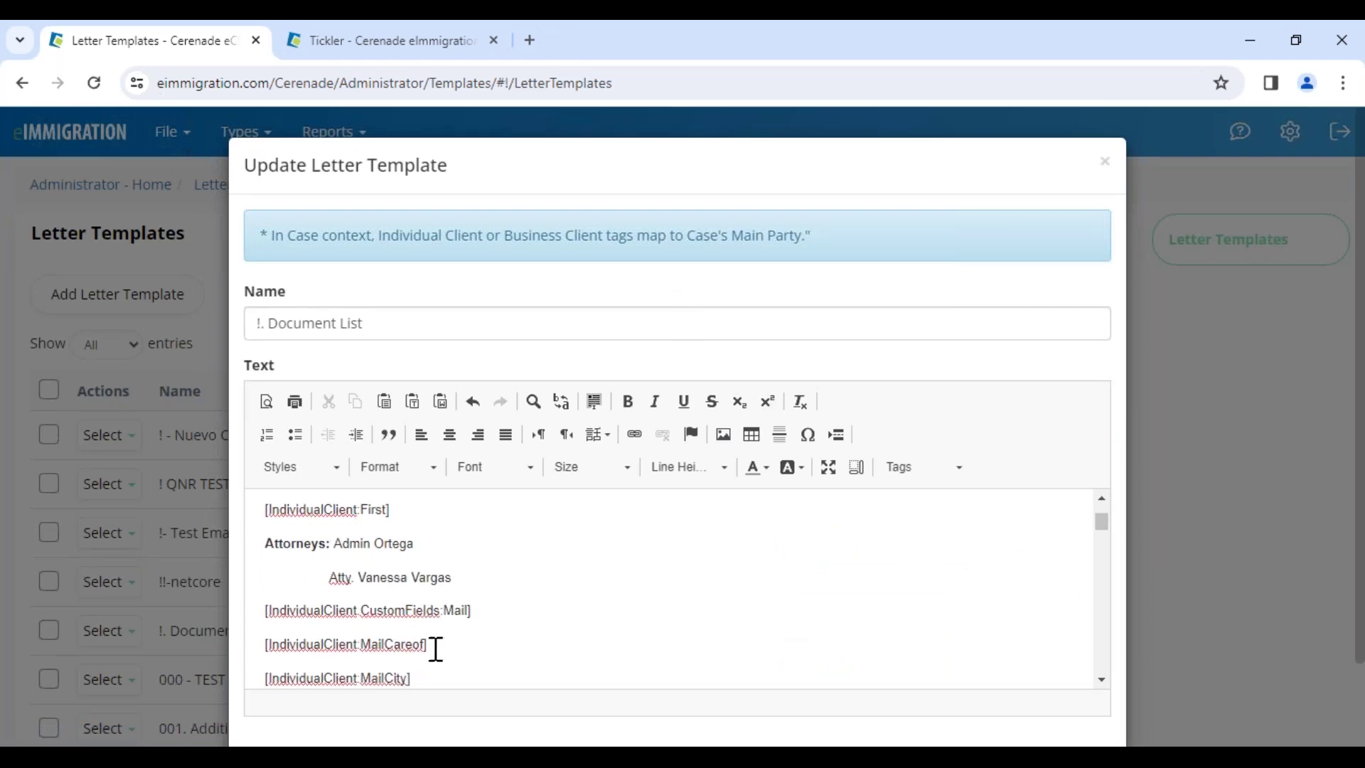
{"action": "left_click_drag", "start_coordinate": [436, 648], "coordinate": [262, 630]}
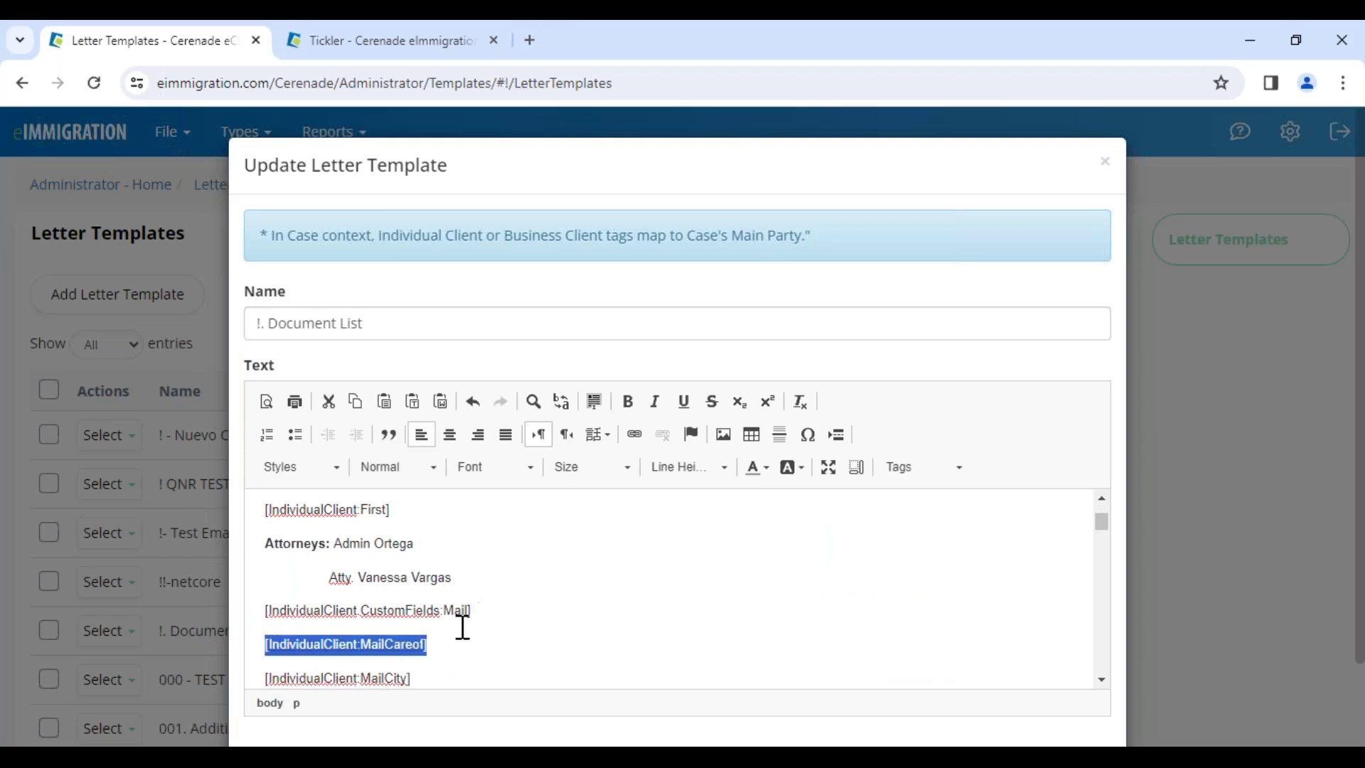
{"action": "scroll", "coordinate": [448, 637], "scroll_direction": "down", "scroll_amount": 2}
{"action": "left_click_drag", "start_coordinate": [471, 645], "coordinate": [352, 651]}
{"action": "left_click", "coordinate": [543, 675]}
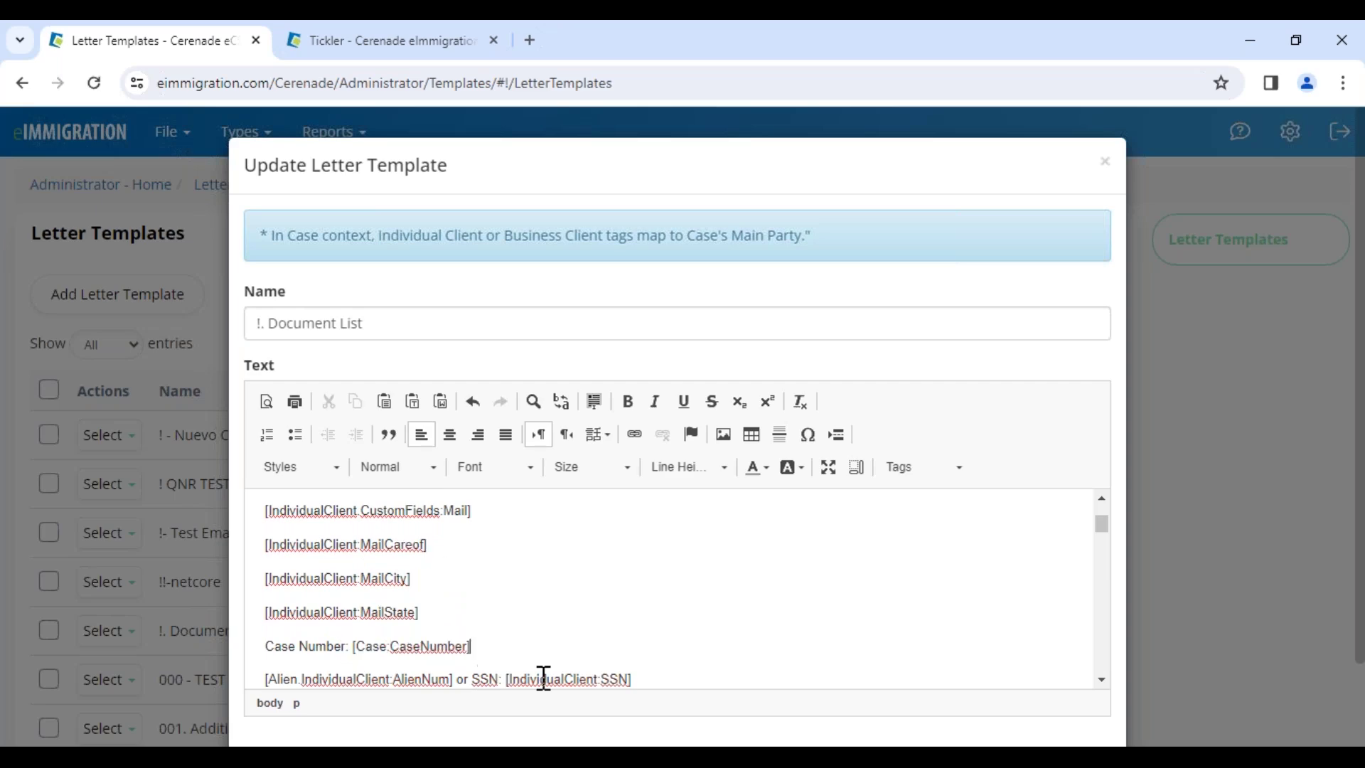
{"action": "left_click_drag", "start_coordinate": [652, 676], "coordinate": [582, 688]}
{"action": "scroll", "coordinate": [527, 594], "scroll_direction": "up", "scroll_amount": 5}
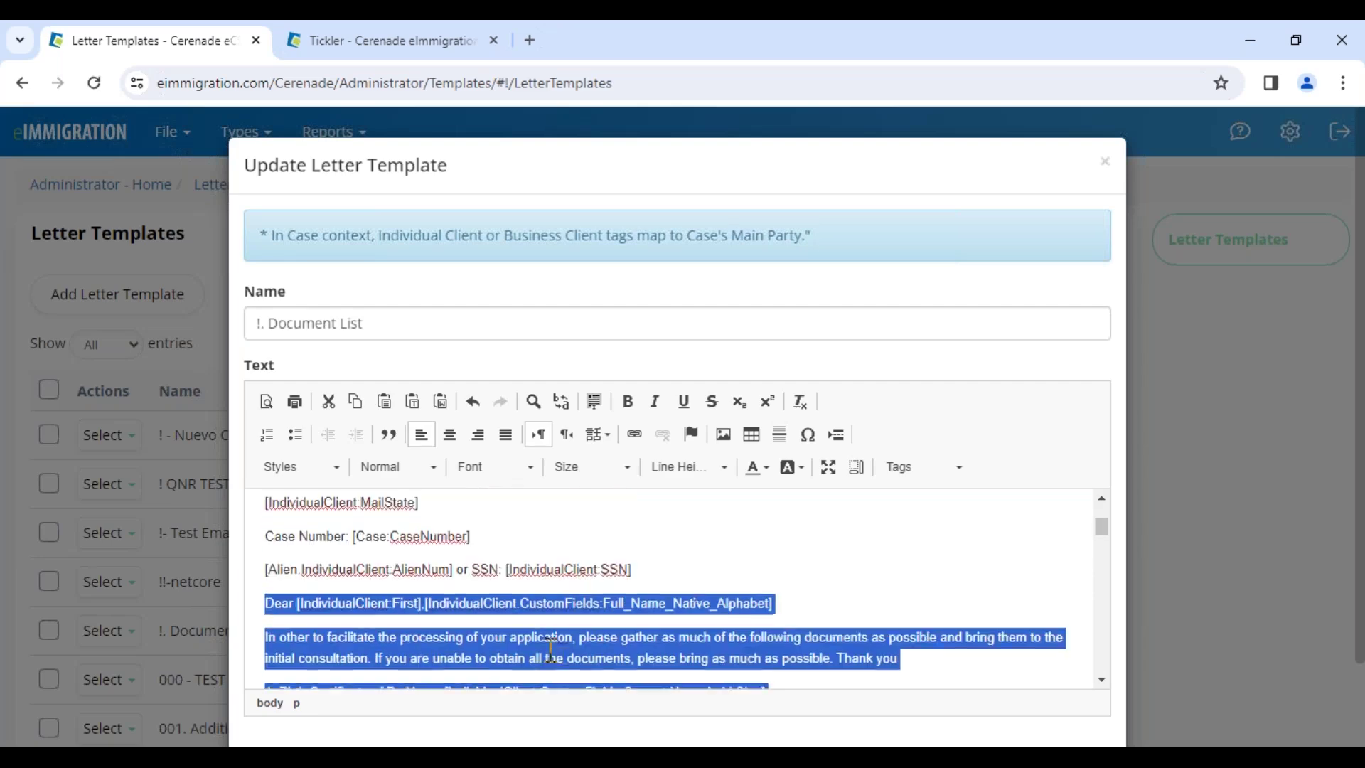
Step: Examine the client SSN, first name and case number tags in the template, and view the list of available letter tags
{"action": "left_click", "coordinate": [611, 603]}
{"action": "left_click_drag", "start_coordinate": [637, 570], "coordinate": [526, 572]}
{"action": "left_click_drag", "start_coordinate": [421, 606], "coordinate": [294, 610]}
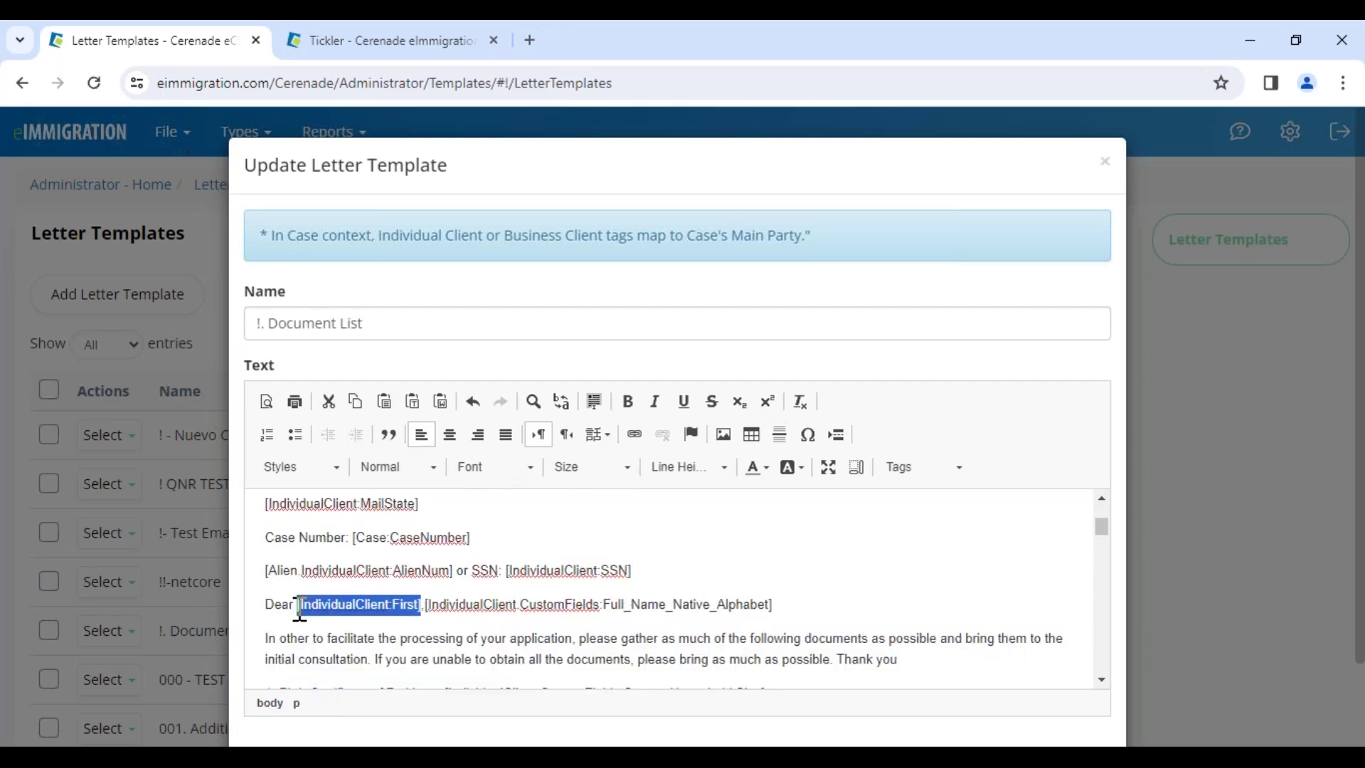
{"action": "left_click", "coordinate": [426, 622]}
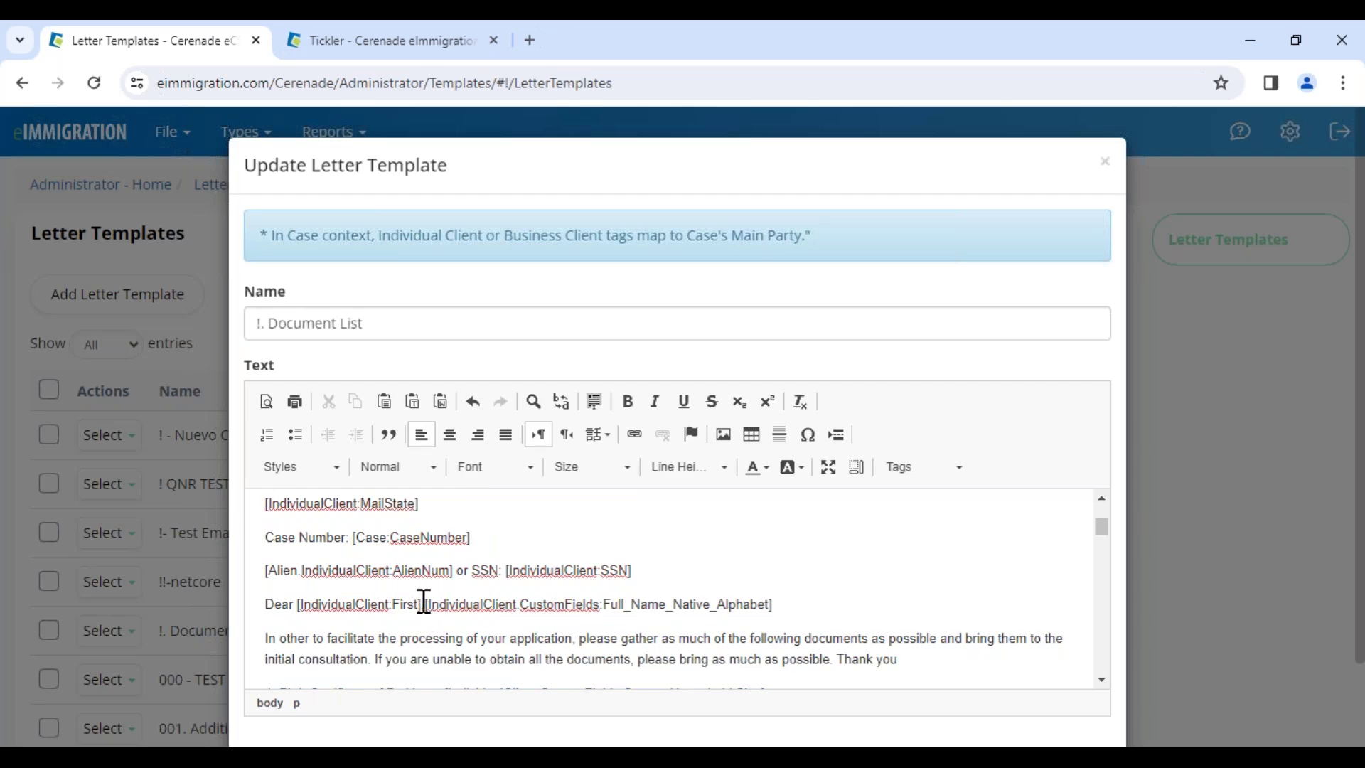
{"action": "left_click_drag", "start_coordinate": [470, 538], "coordinate": [351, 538]}
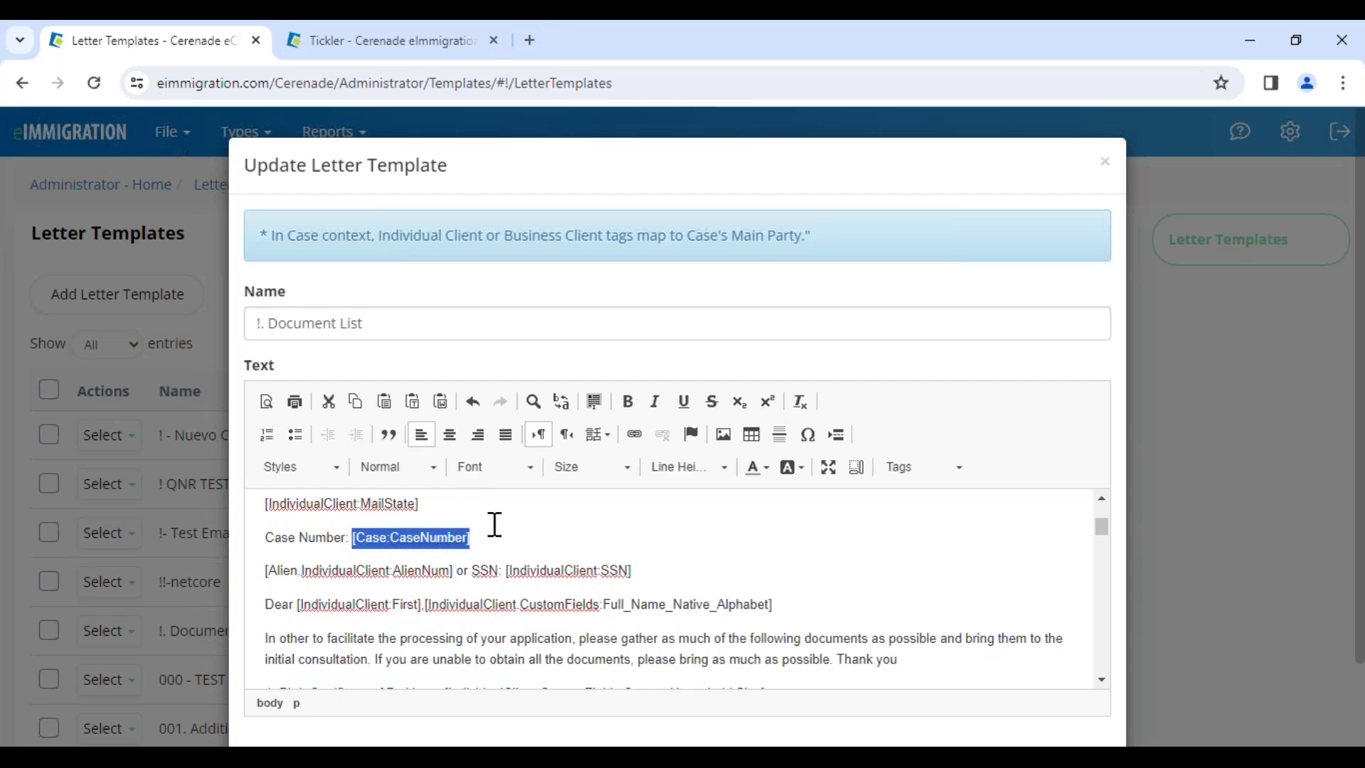
{"action": "left_click", "coordinate": [945, 482]}
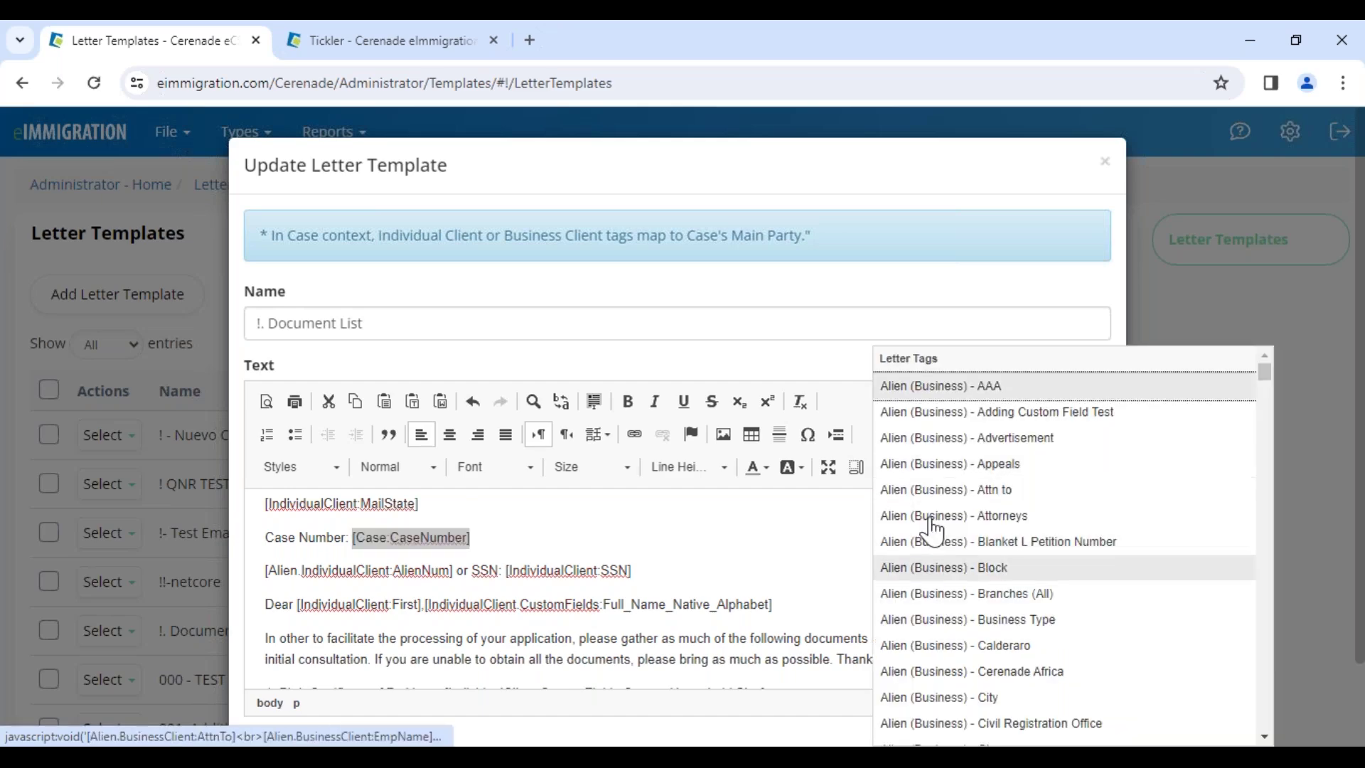
{"action": "left_click", "coordinate": [906, 604]}
Step: Open the Tag Helper from the Tickler page's tools and search the Individual Client tags for "last name"
{"action": "left_click", "coordinate": [396, 49]}
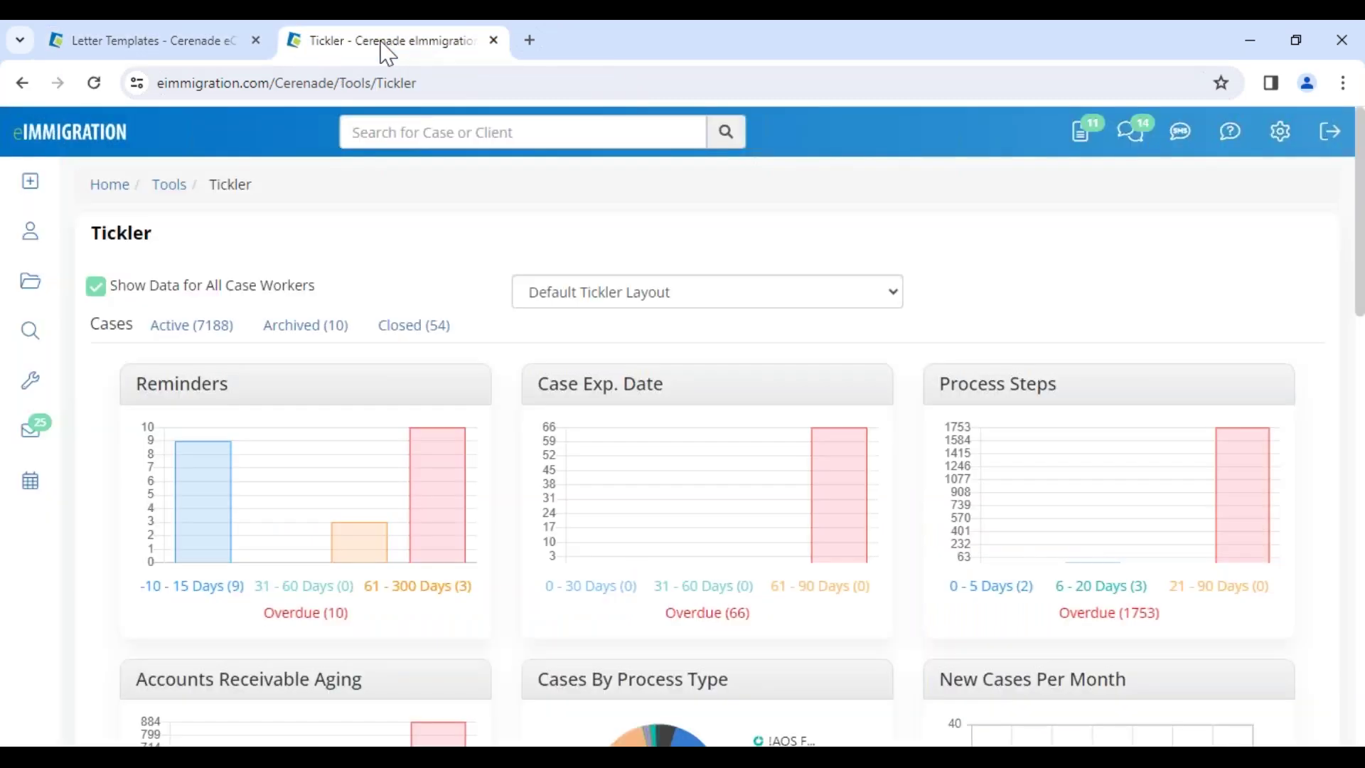
{"action": "left_click", "coordinate": [33, 396]}
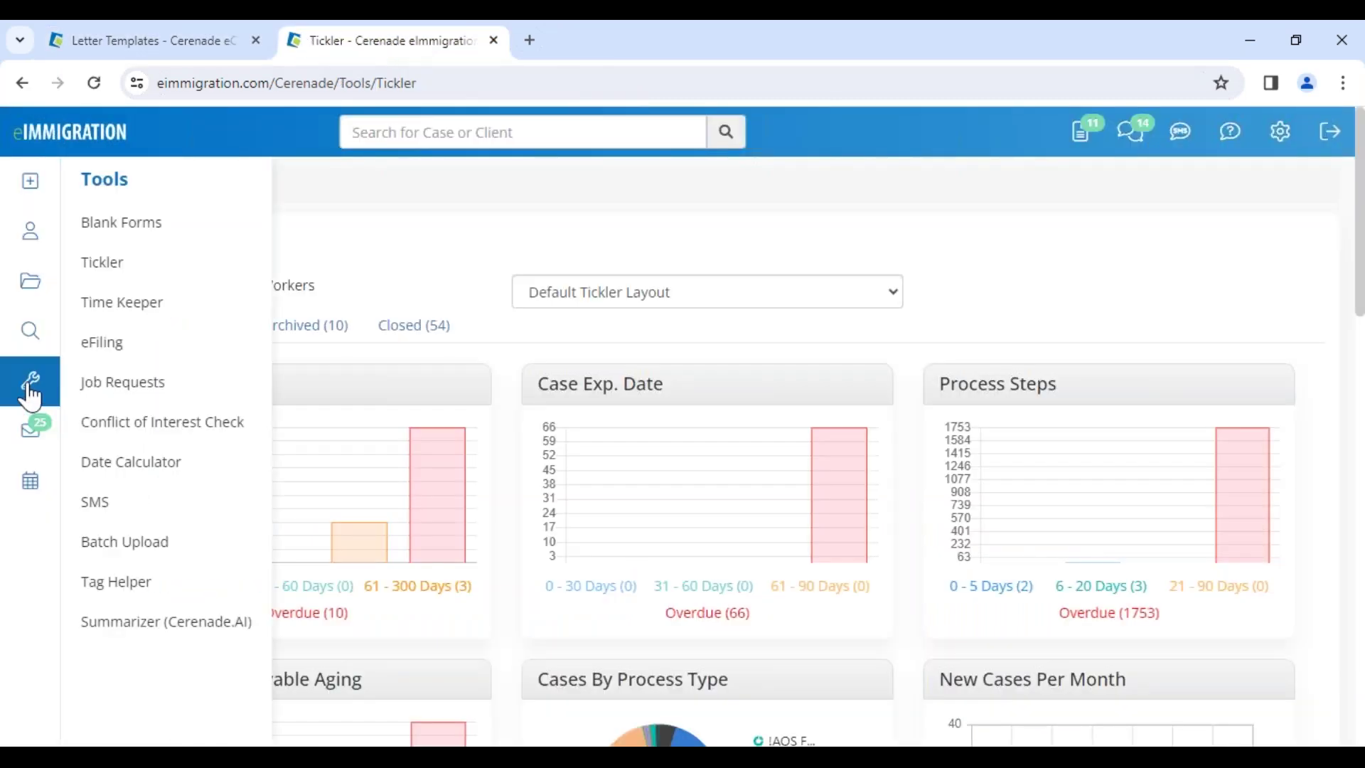
{"action": "left_click", "coordinate": [137, 597]}
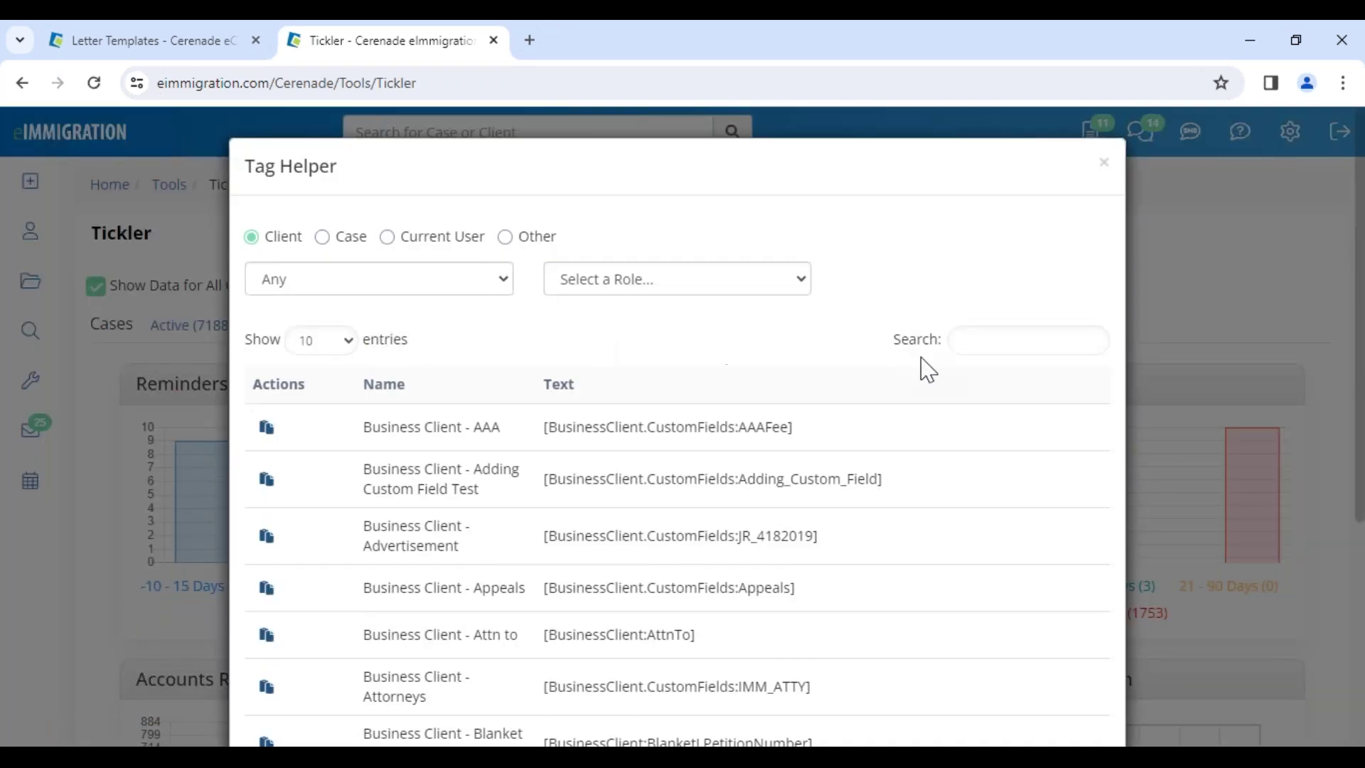
{"action": "left_click", "coordinate": [424, 286]}
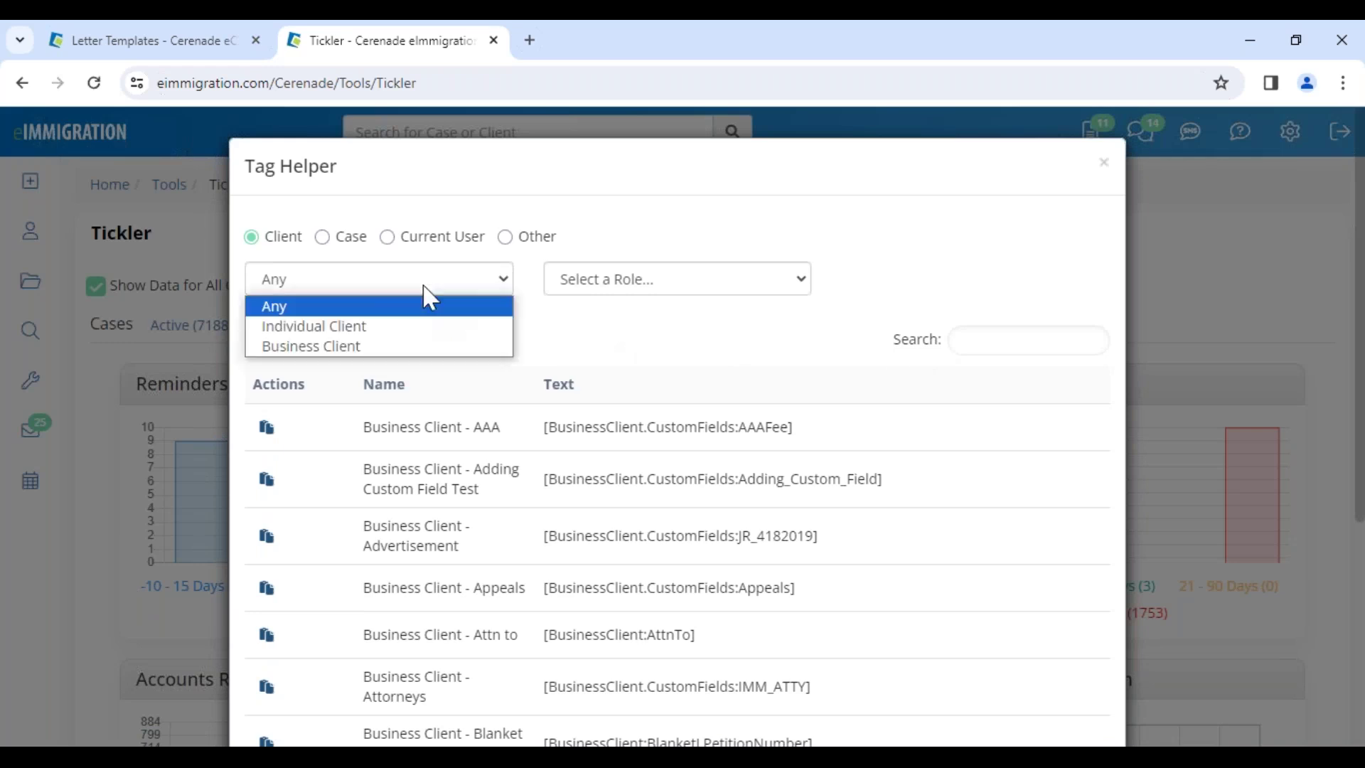
{"action": "left_click", "coordinate": [353, 328]}
{"action": "left_click", "coordinate": [981, 342]}
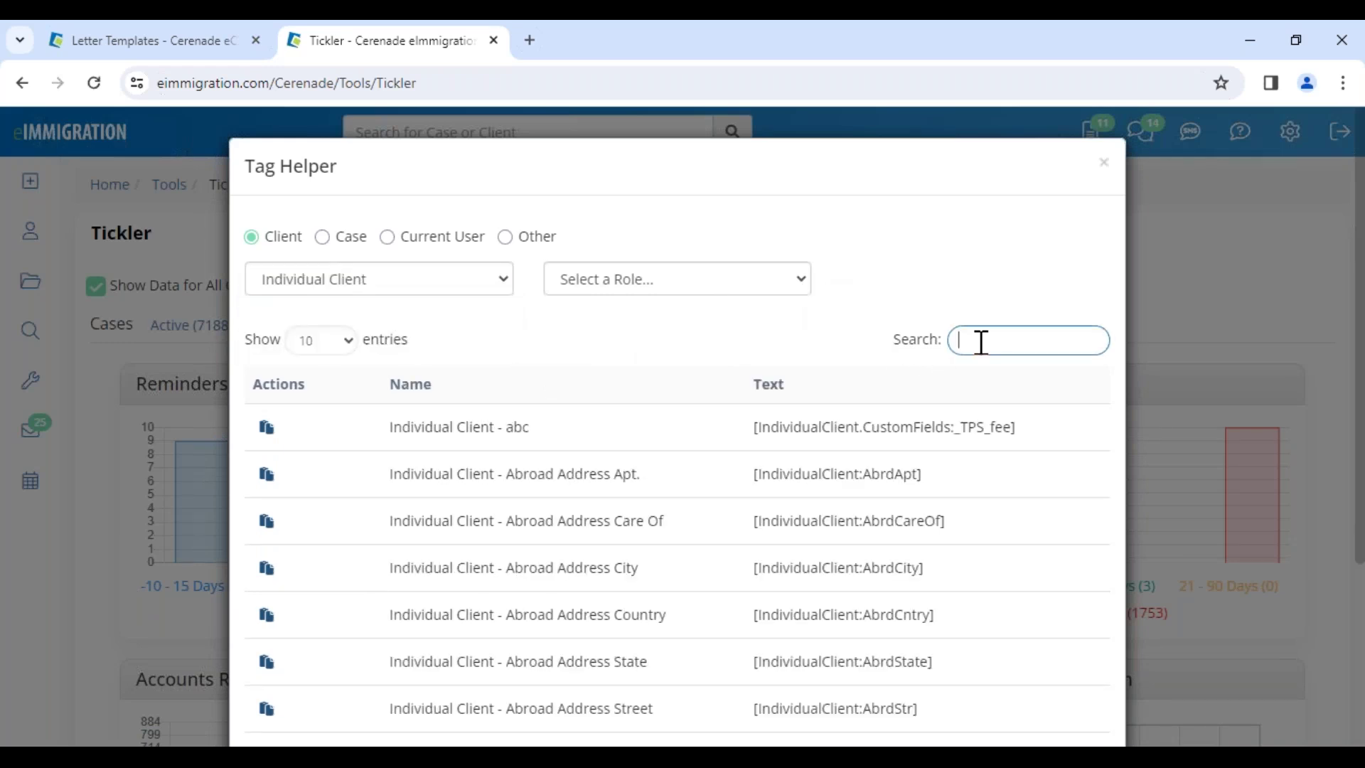
{"action": "type", "text": "last name"}
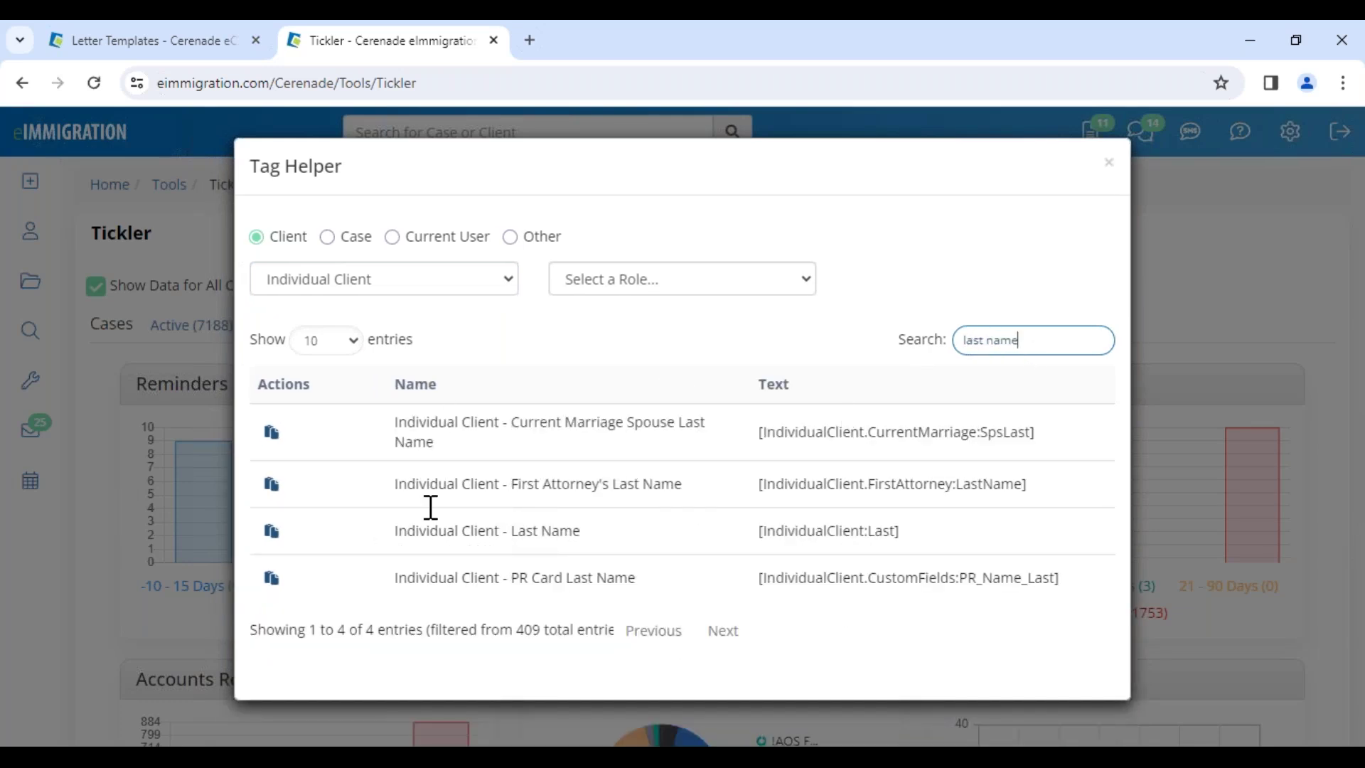
Step: Compare the matching tags and copy the text of the "Individual Client - Last Name" tag to the clipboard
{"action": "left_click_drag", "start_coordinate": [1026, 487], "coordinate": [956, 490]}
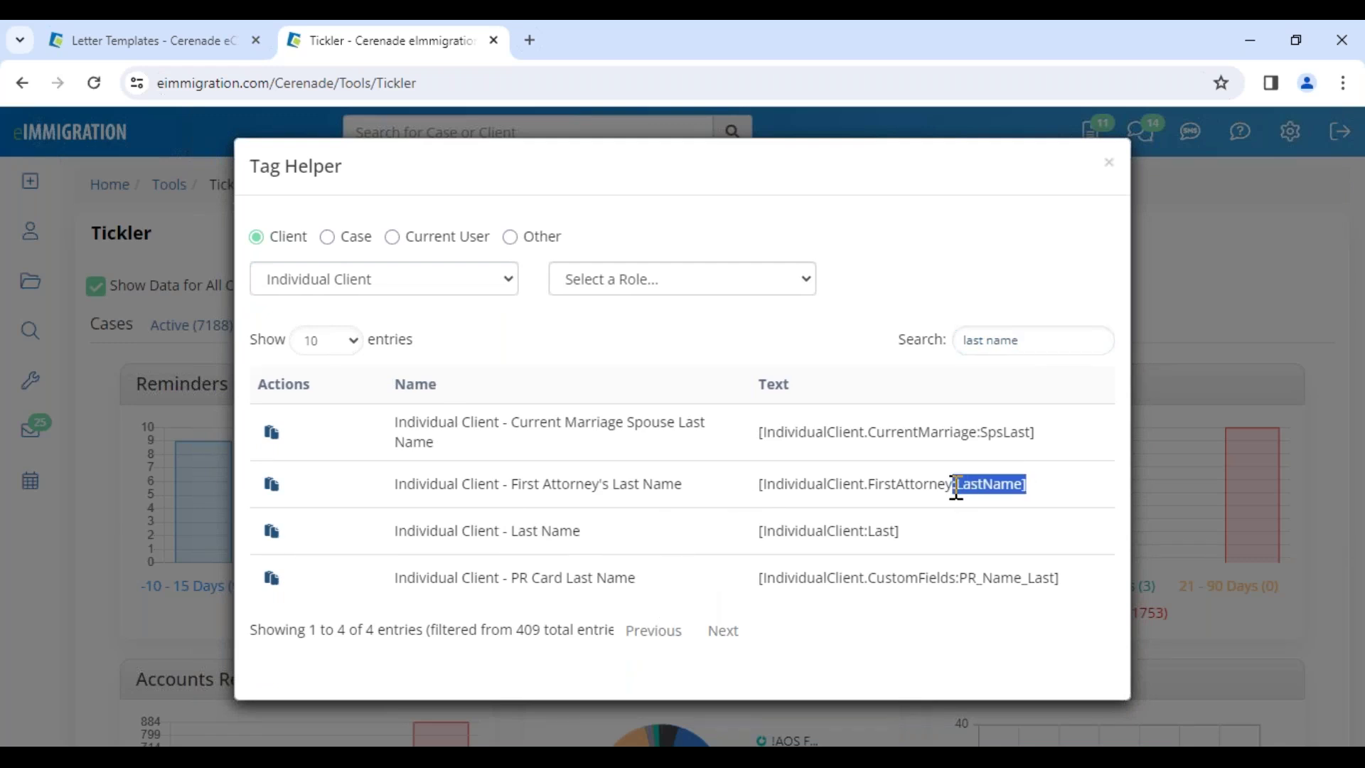
{"action": "left_click_drag", "start_coordinate": [500, 484], "coordinate": [660, 486]}
{"action": "left_click_drag", "start_coordinate": [917, 531], "coordinate": [745, 503]}
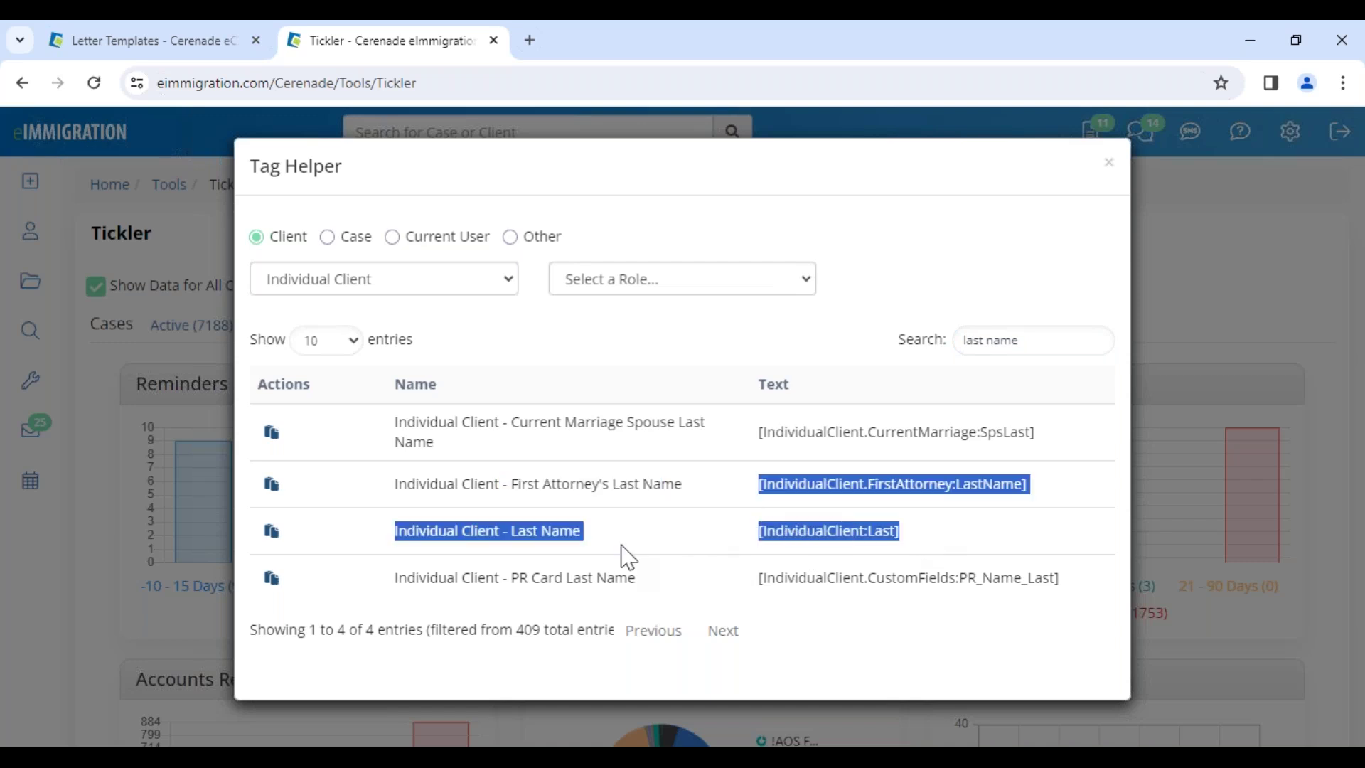
{"action": "left_click", "coordinate": [695, 529]}
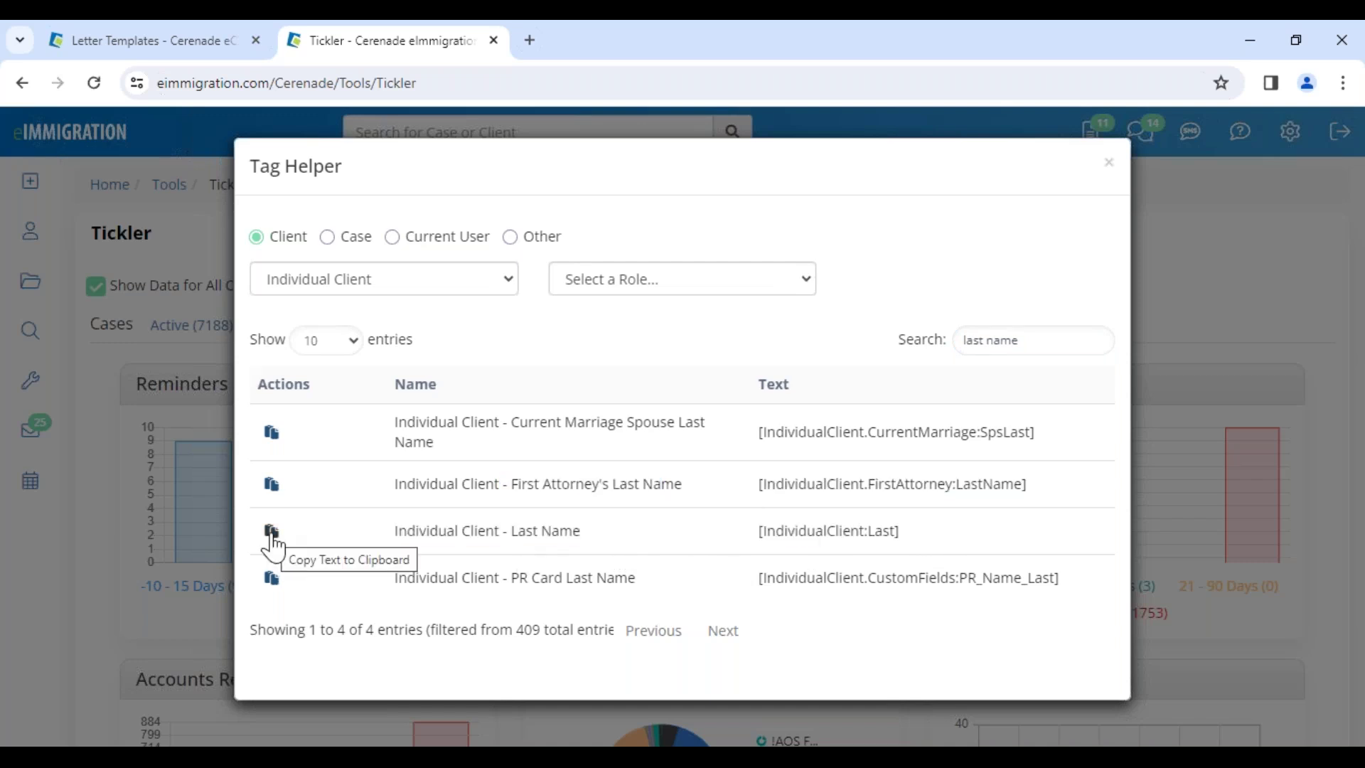
{"action": "left_click", "coordinate": [273, 540]}
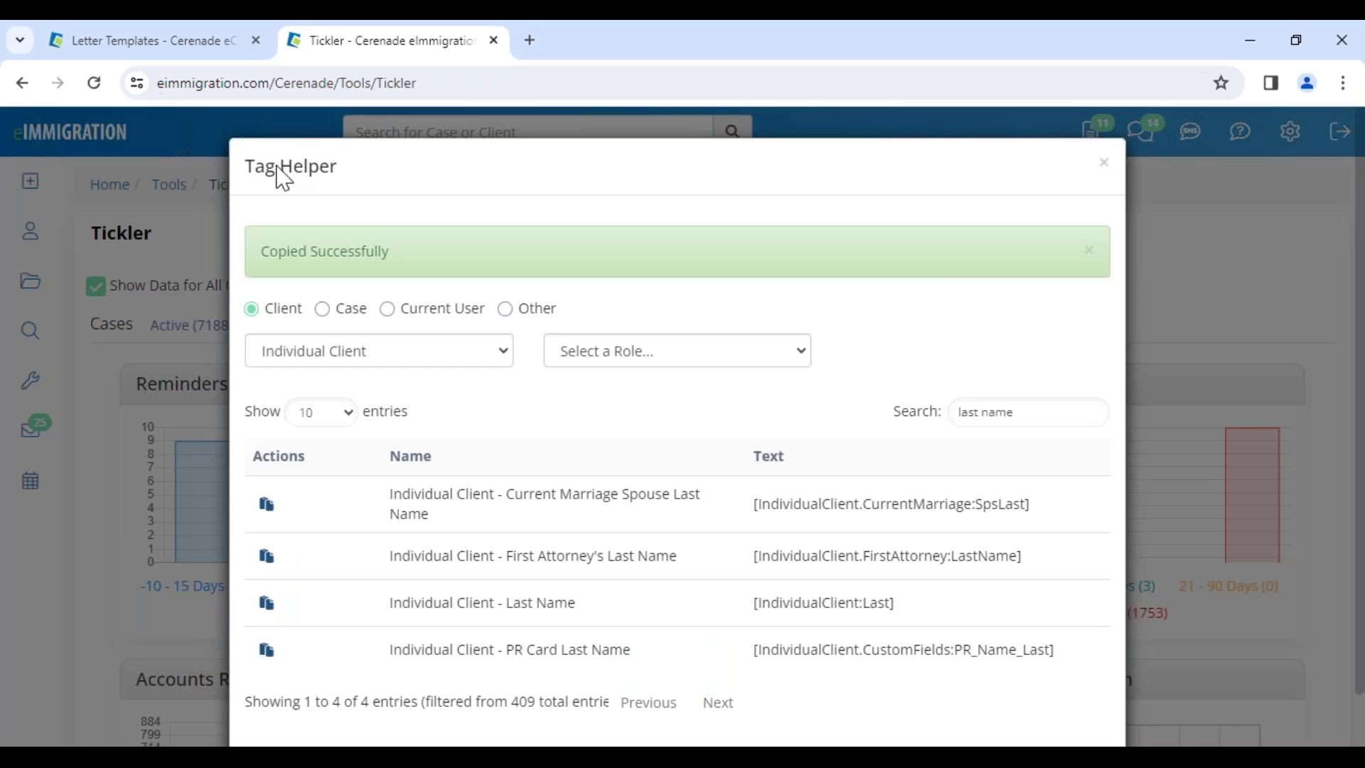
Step: Insert the copied [IndividualClient:Last] tag after the client's first name tag in the template's greeting, followed by "----------"
{"action": "left_click", "coordinate": [173, 42]}
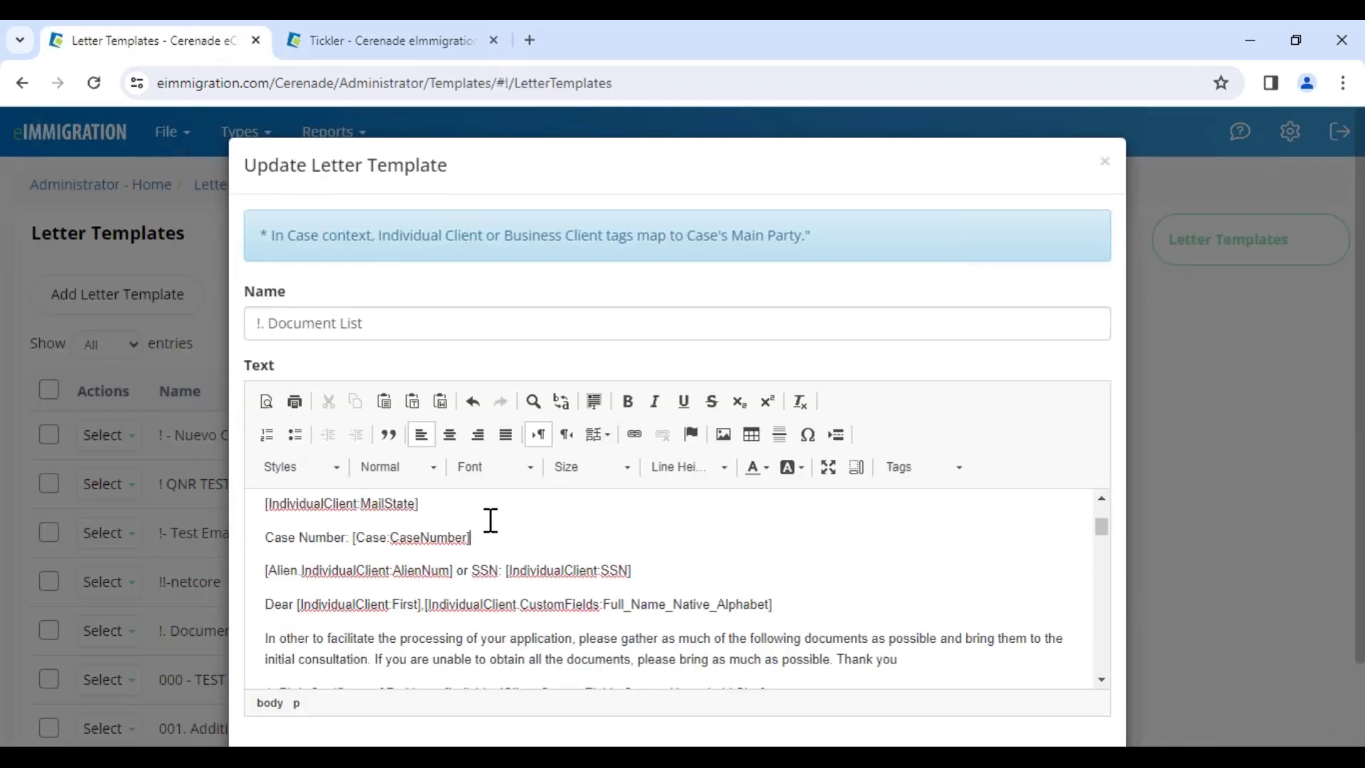
{"action": "left_click", "coordinate": [423, 606]}
{"action": "key", "text": "ctrl+v"}
{"action": "type", "text": "----------"}
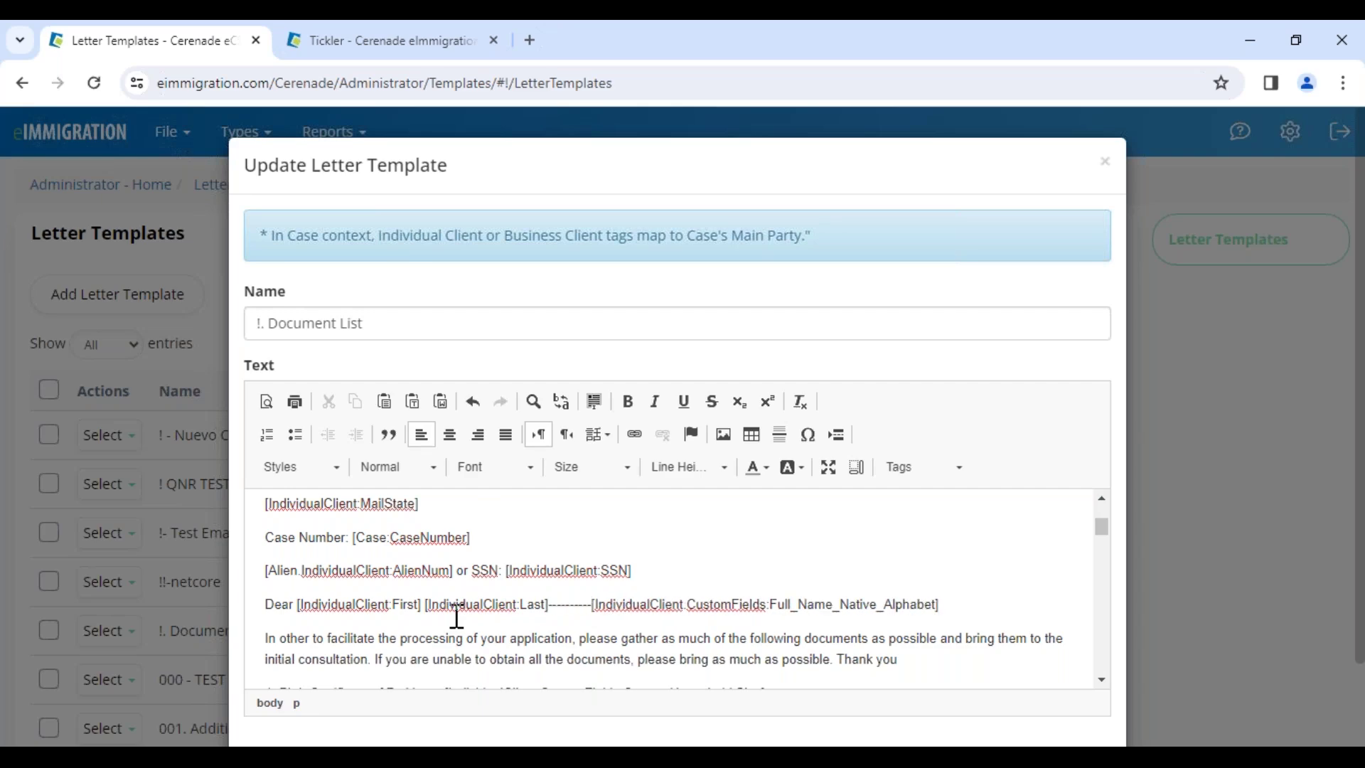
{"action": "left_click_drag", "start_coordinate": [552, 606], "coordinate": [424, 596]}
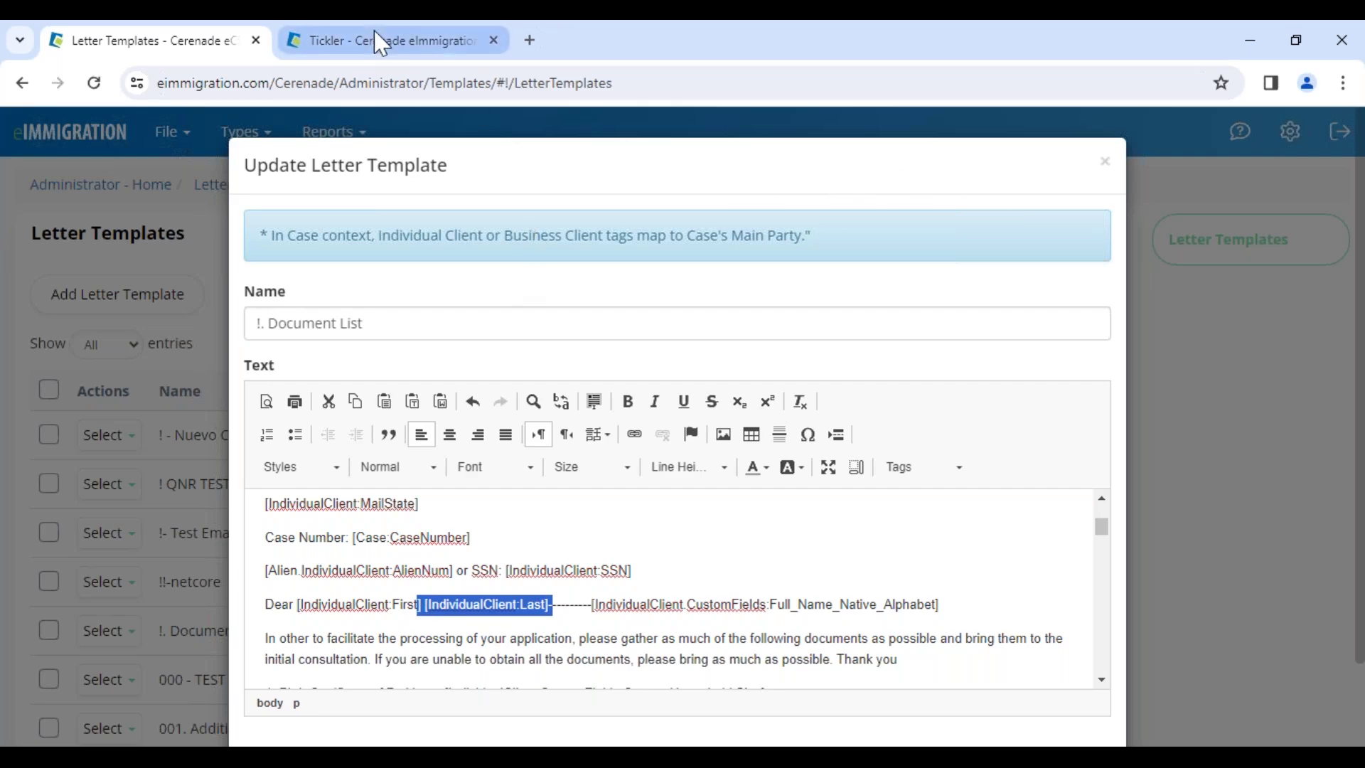
Step: Close the Tag Helper and open the individual client's Naturalization/Ciudadania case from the Cases list
{"action": "left_click", "coordinate": [372, 51]}
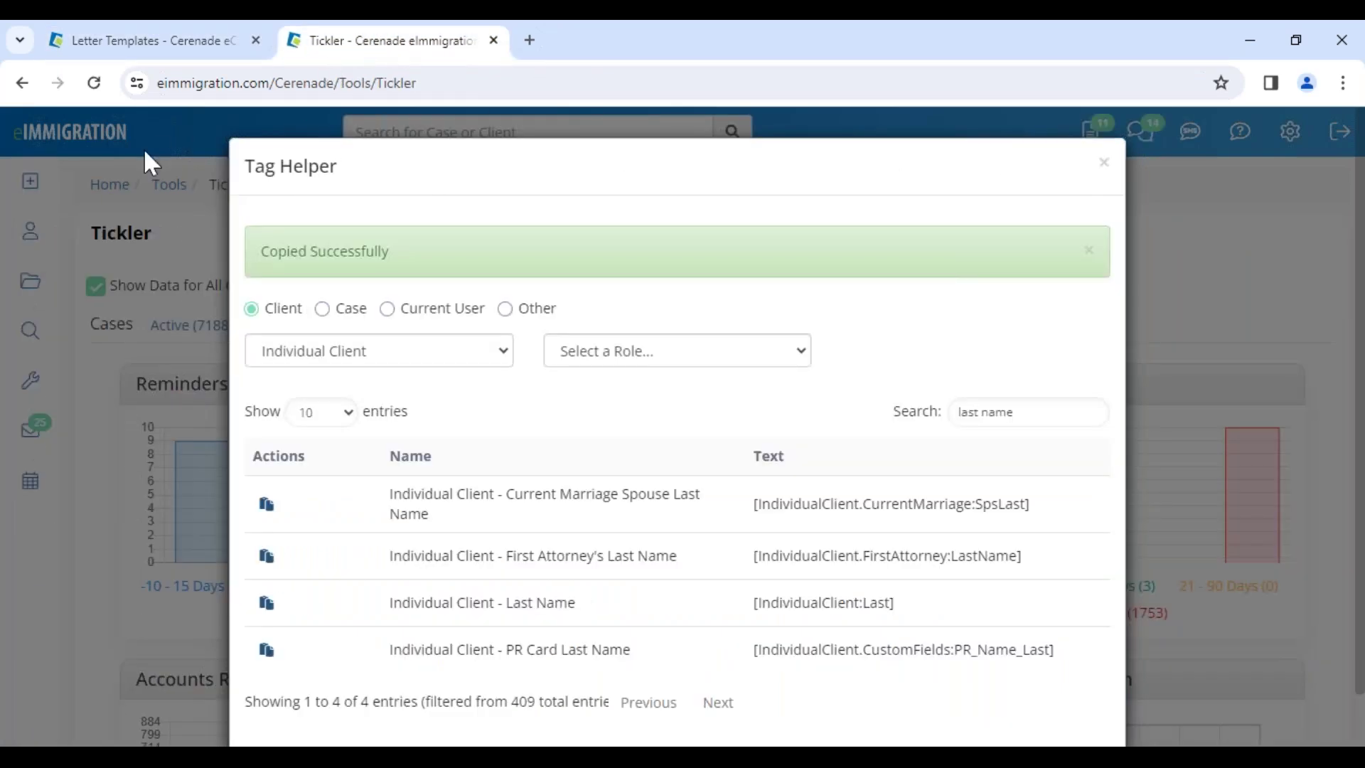
{"action": "left_click", "coordinate": [1103, 163]}
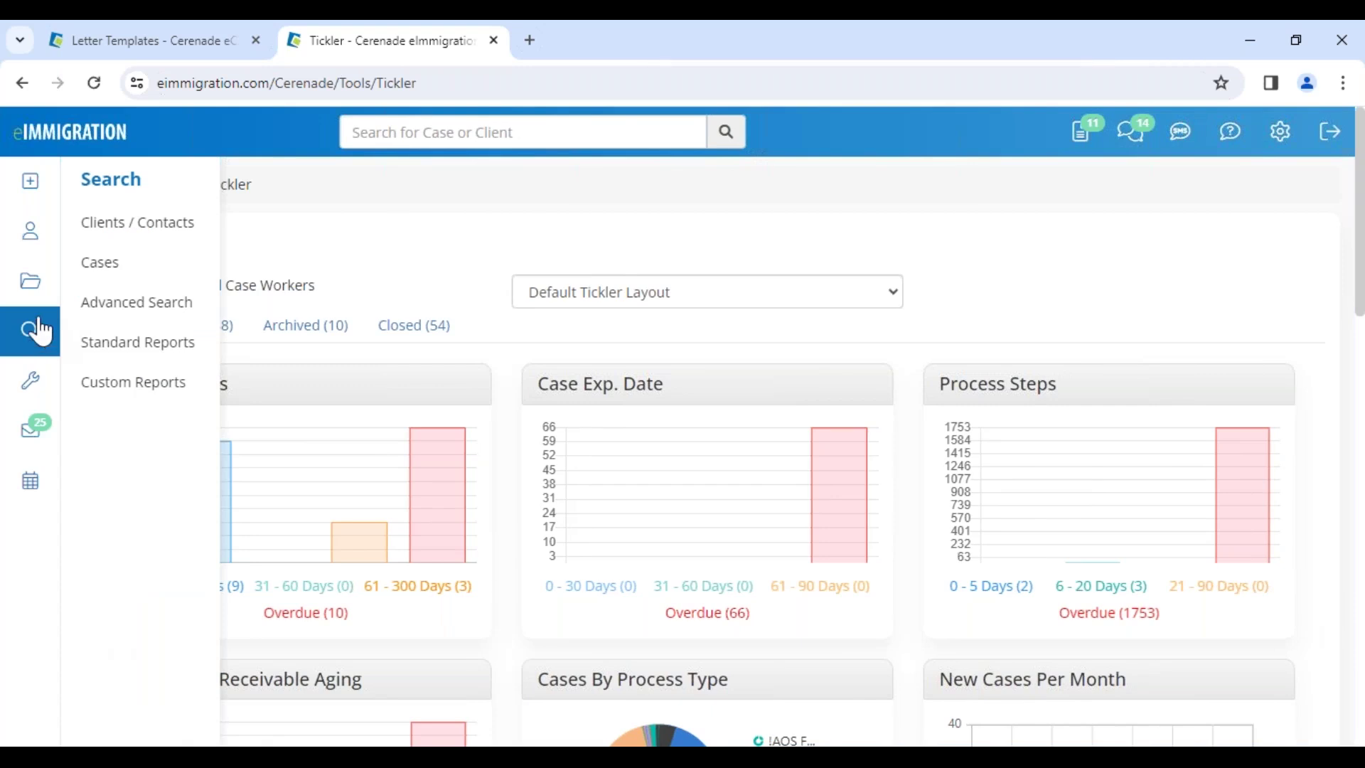
{"action": "left_click", "coordinate": [39, 293]}
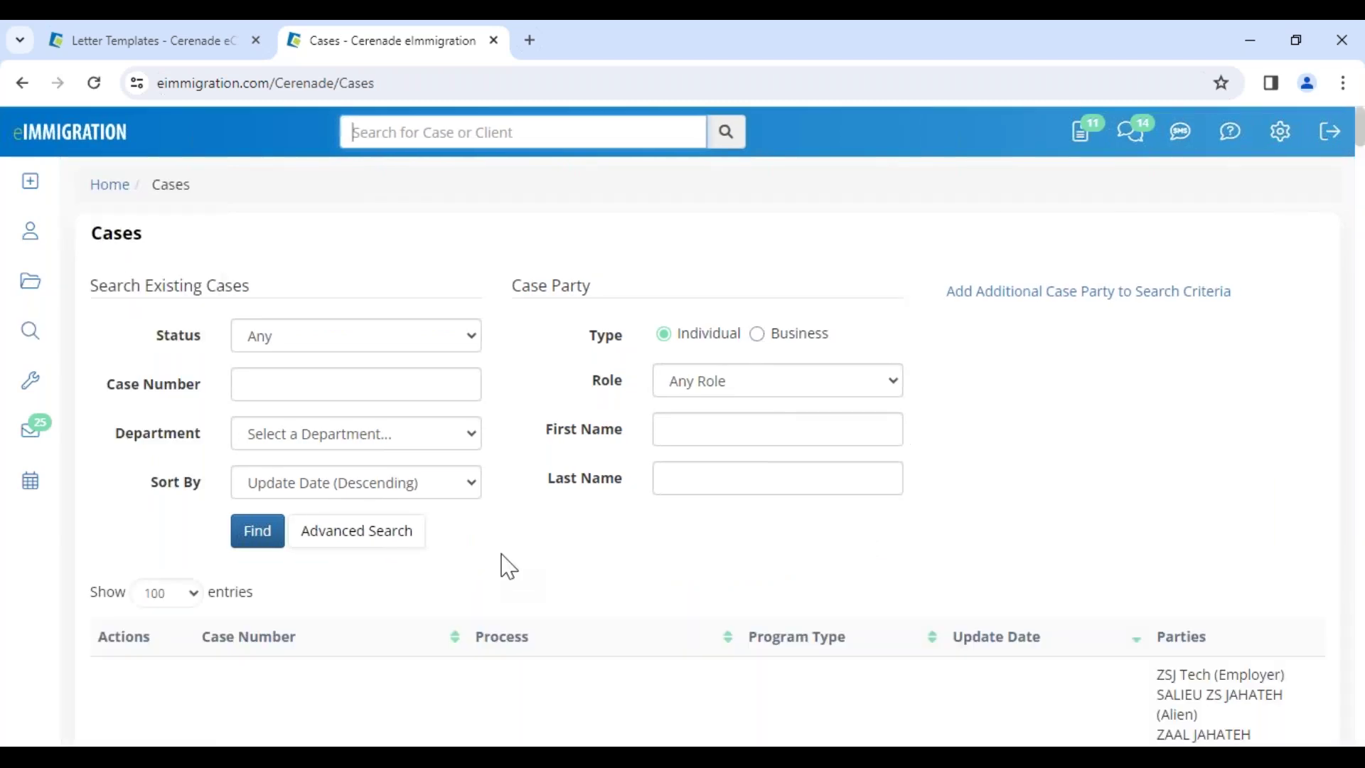
{"action": "scroll", "coordinate": [508, 582], "scroll_direction": "down", "scroll_amount": 7}
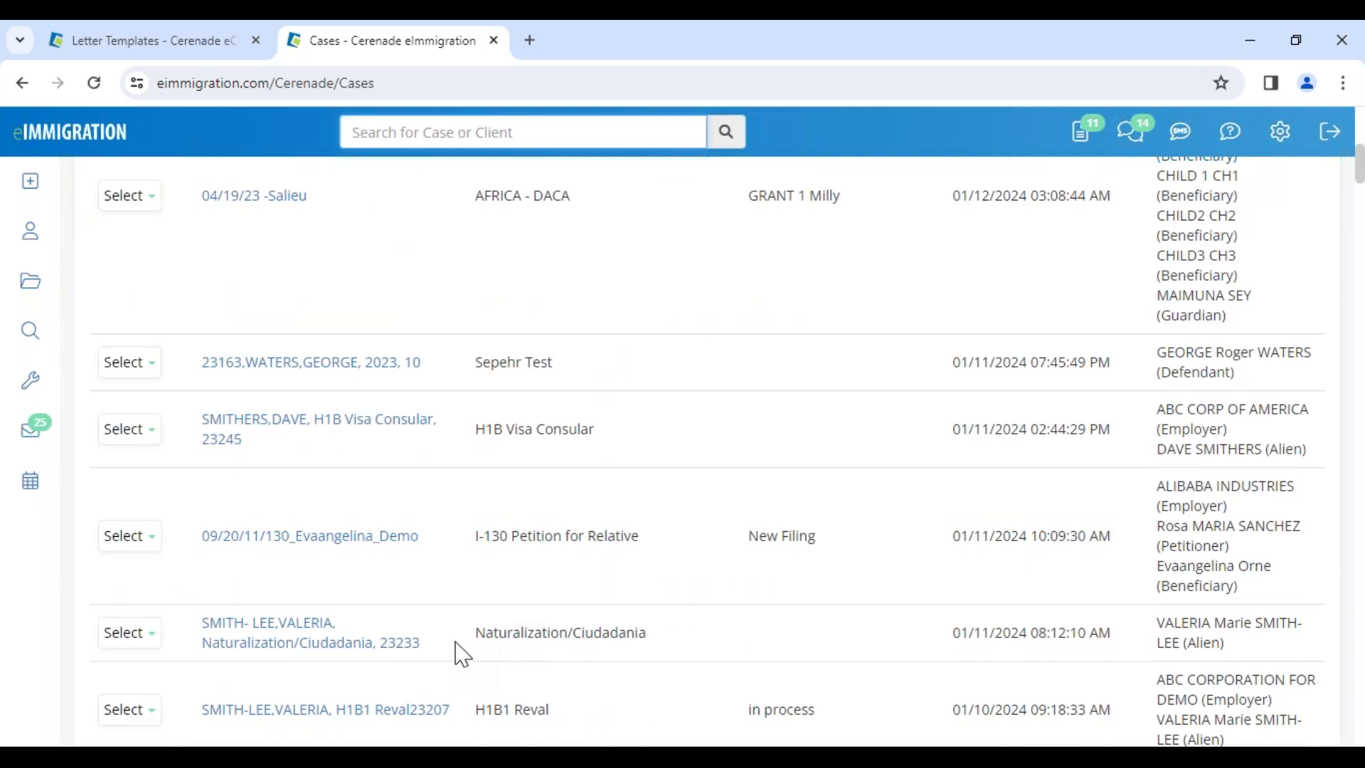
{"action": "left_click", "coordinate": [308, 650]}
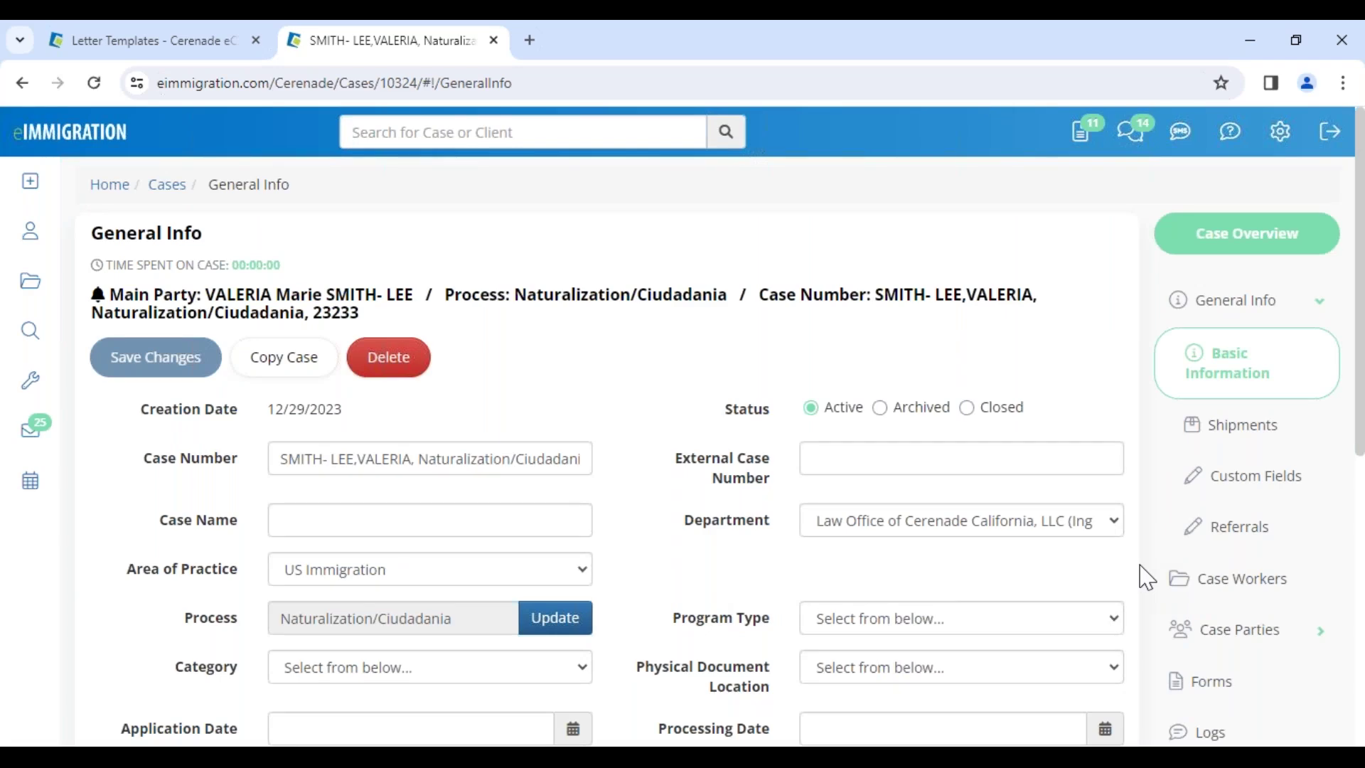
Step: Open the Letters folder in the case's documents and check the case's process name
{"action": "scroll", "coordinate": [1144, 597], "scroll_direction": "down", "scroll_amount": 4}
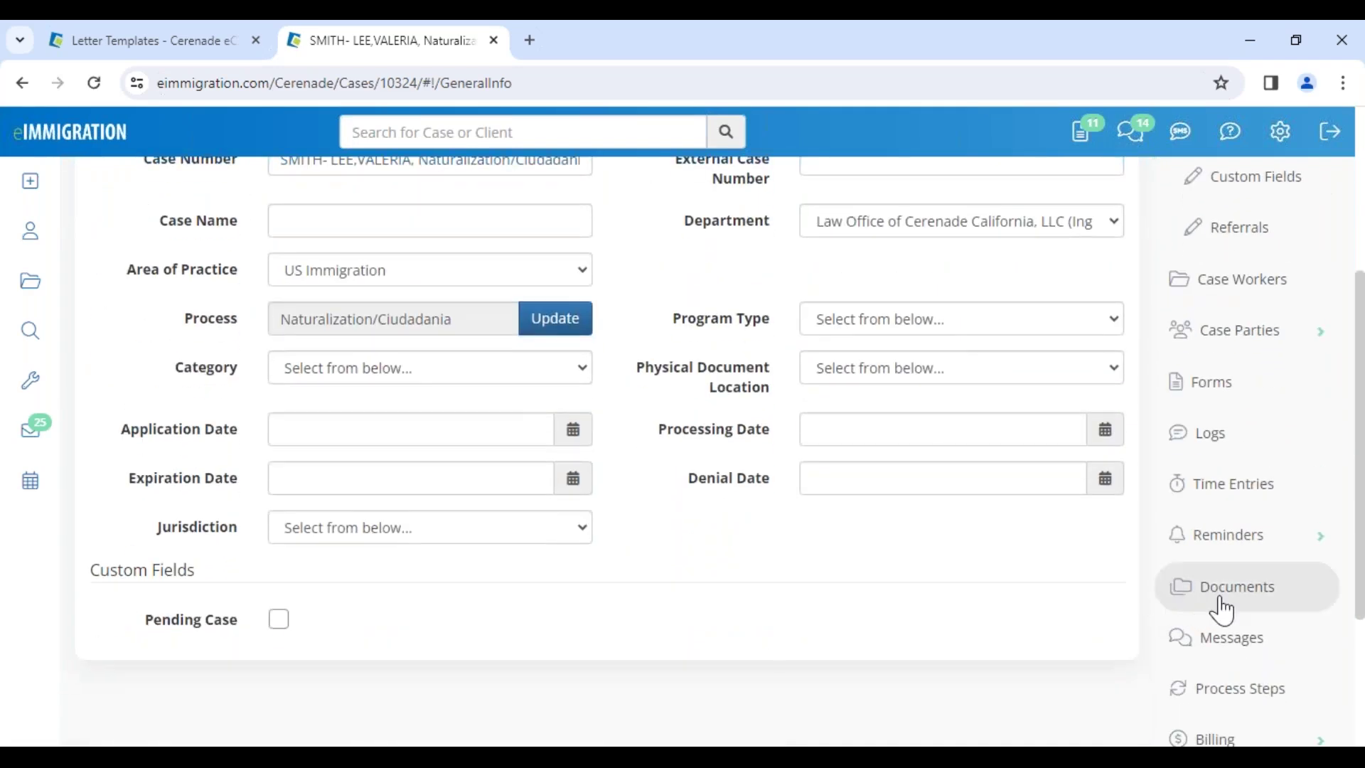
{"action": "left_click", "coordinate": [1223, 604]}
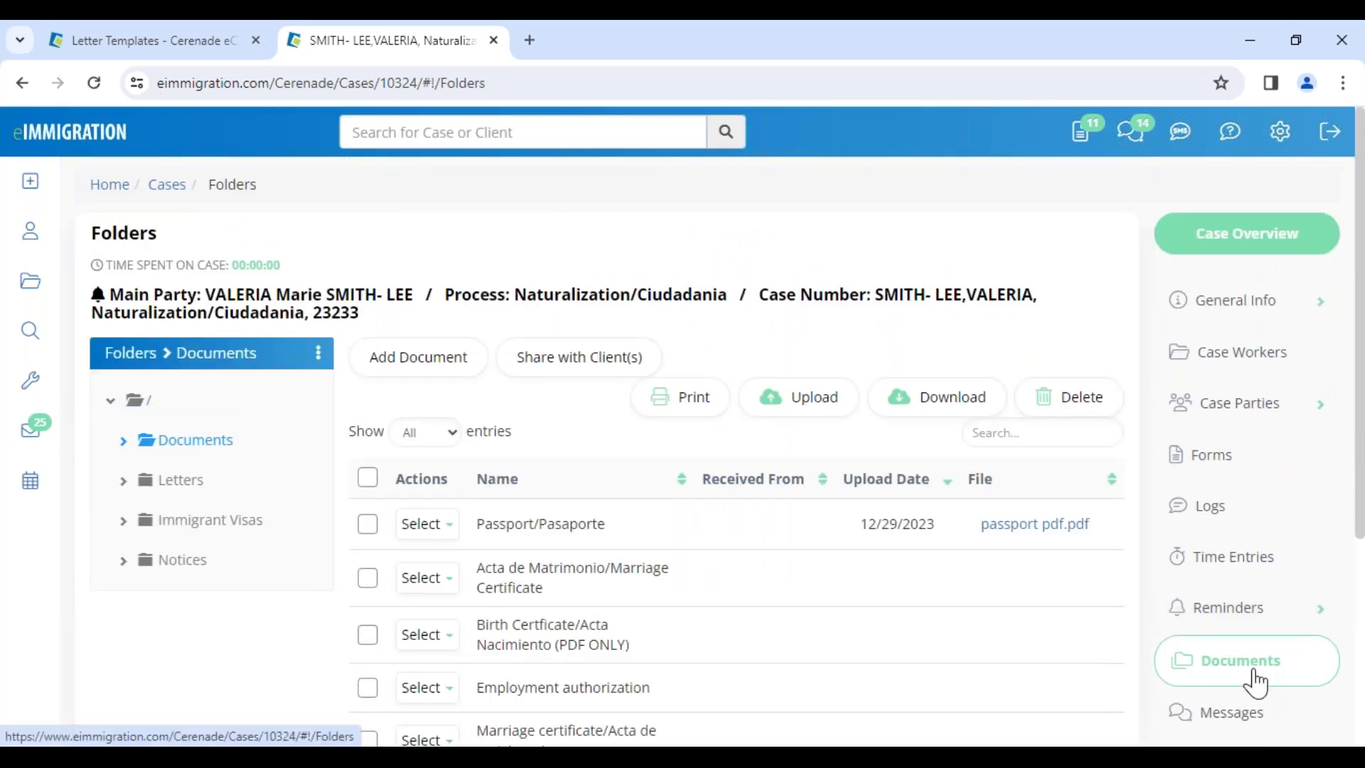
{"action": "left_click", "coordinate": [178, 485]}
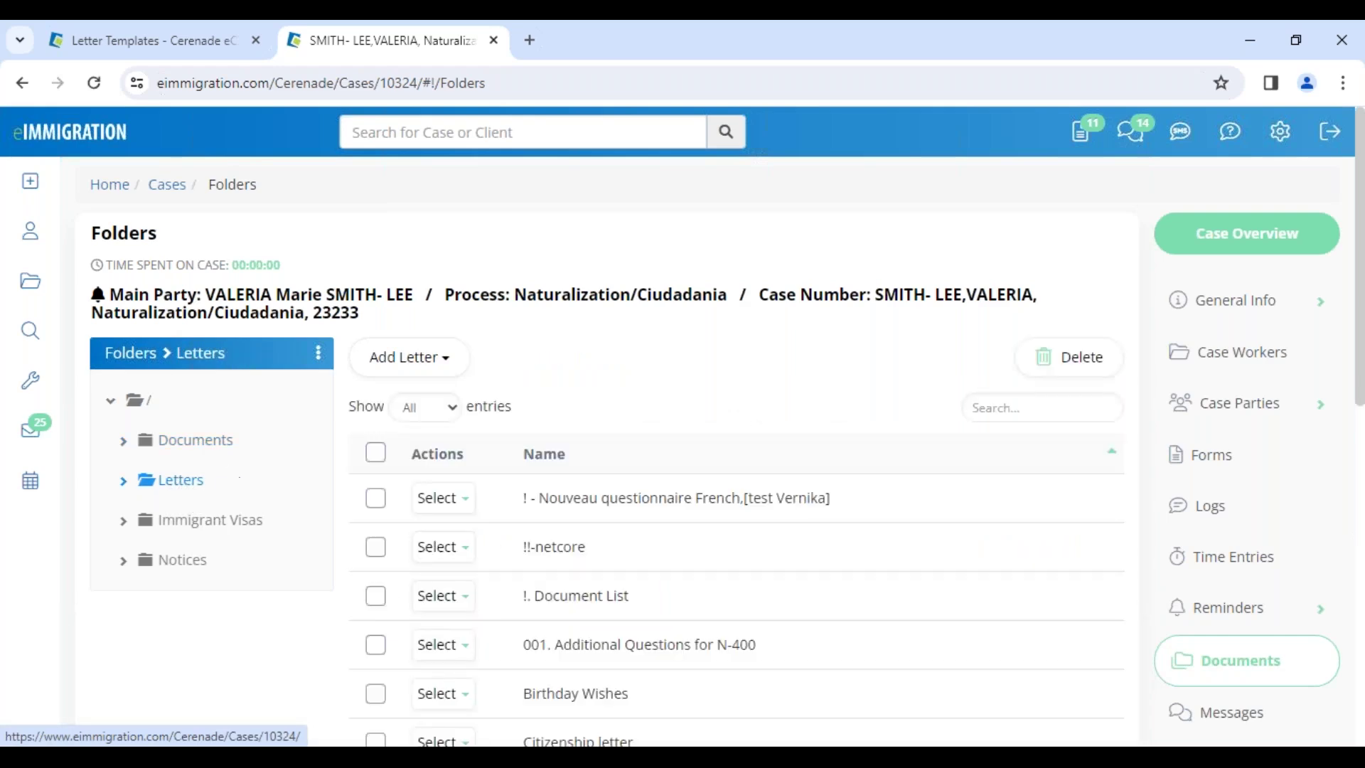
{"action": "left_click_drag", "start_coordinate": [519, 297], "coordinate": [734, 298]}
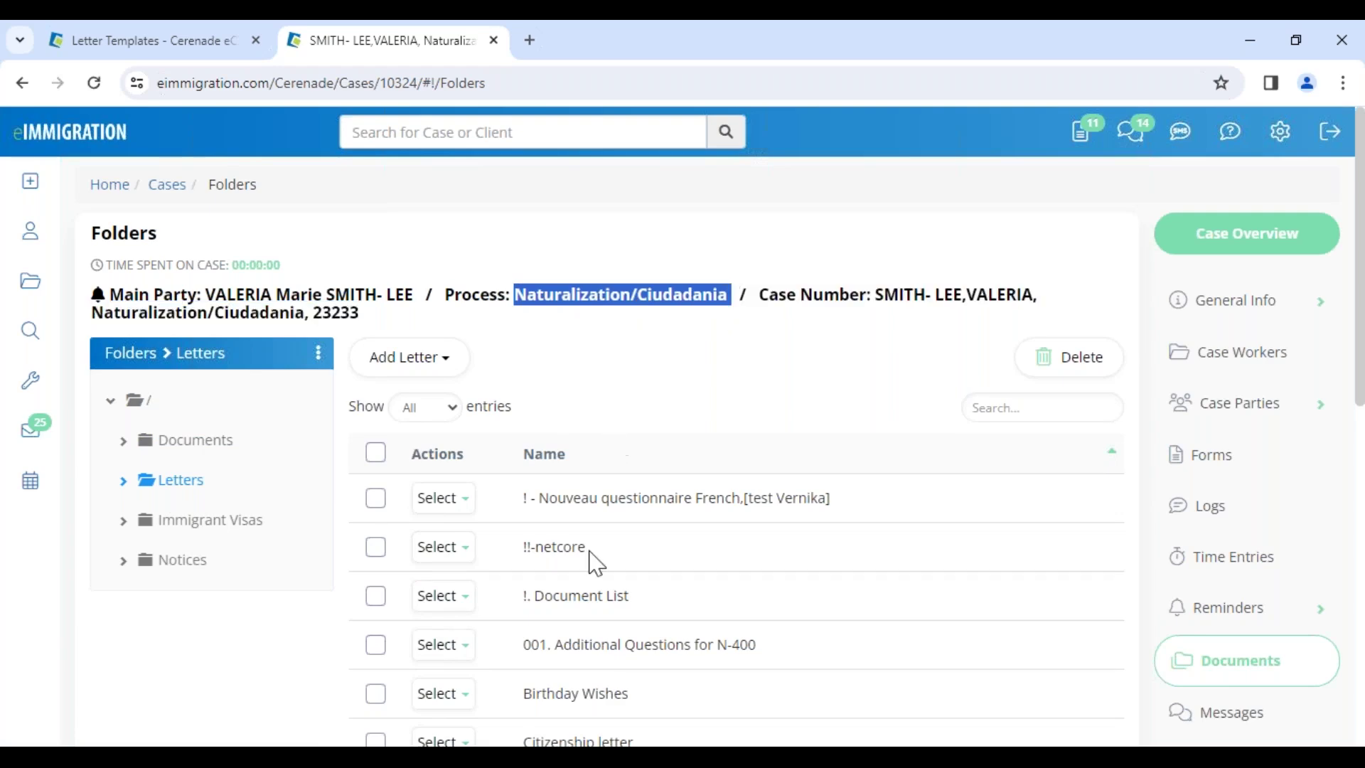
Step: Preview the case's "!. Document List" letter and examine the client details filled in by the tags, including the greeting
{"action": "left_click", "coordinate": [427, 599]}
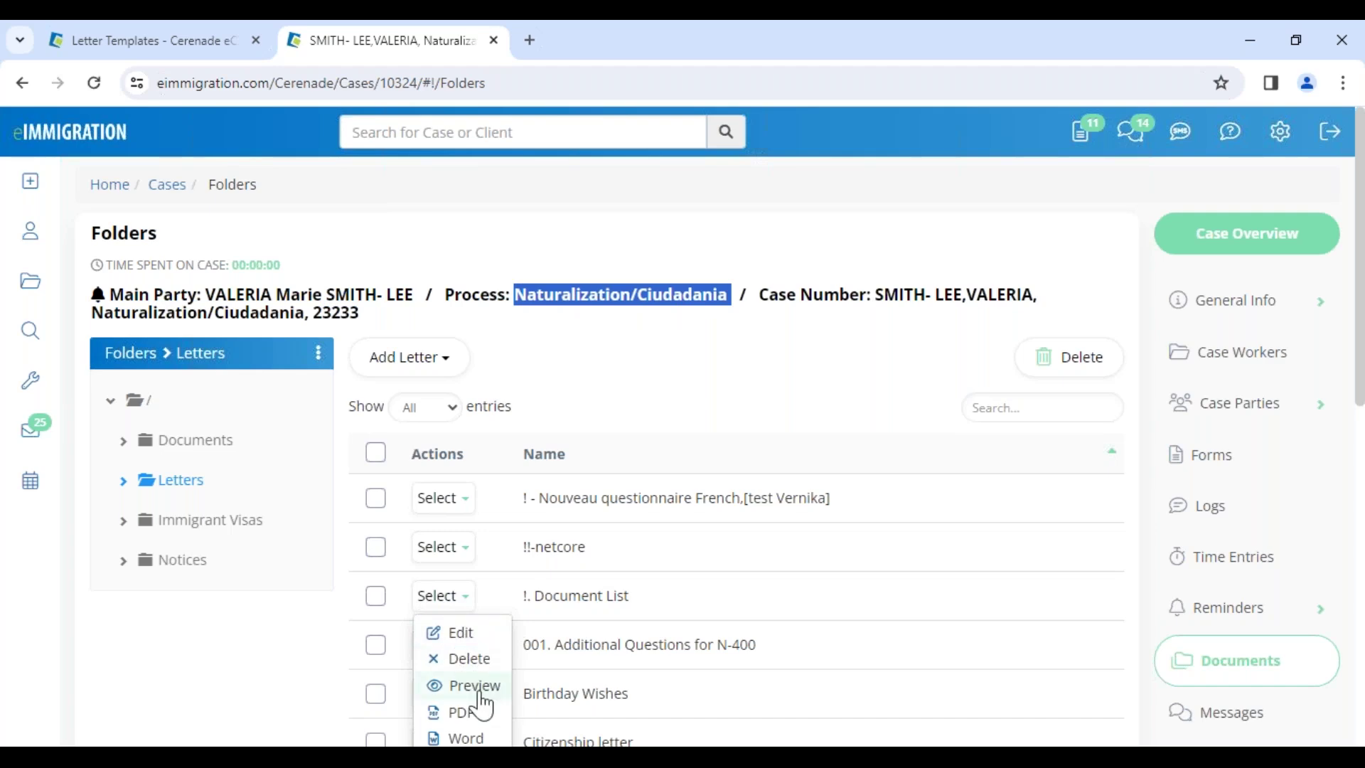
{"action": "scroll", "coordinate": [478, 697], "scroll_direction": "down", "scroll_amount": 2}
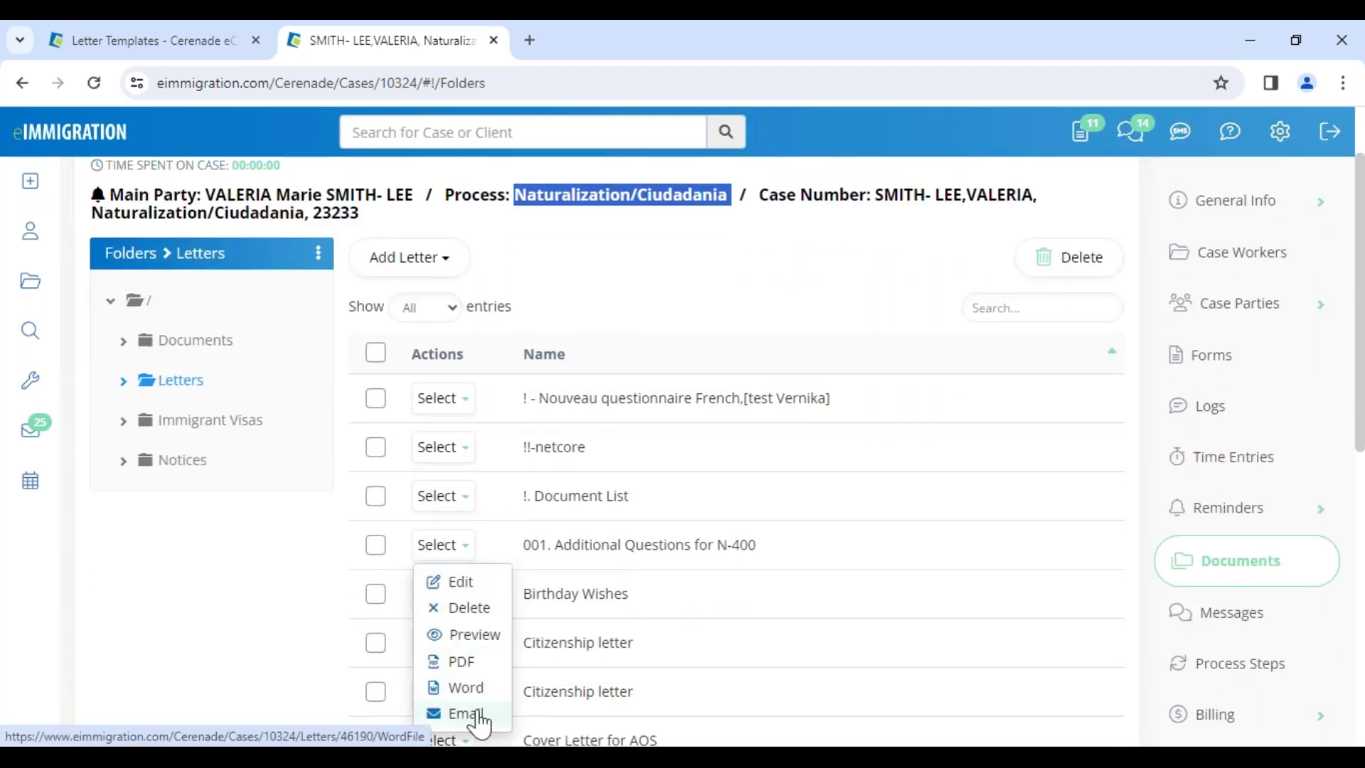
{"action": "left_click", "coordinate": [440, 497]}
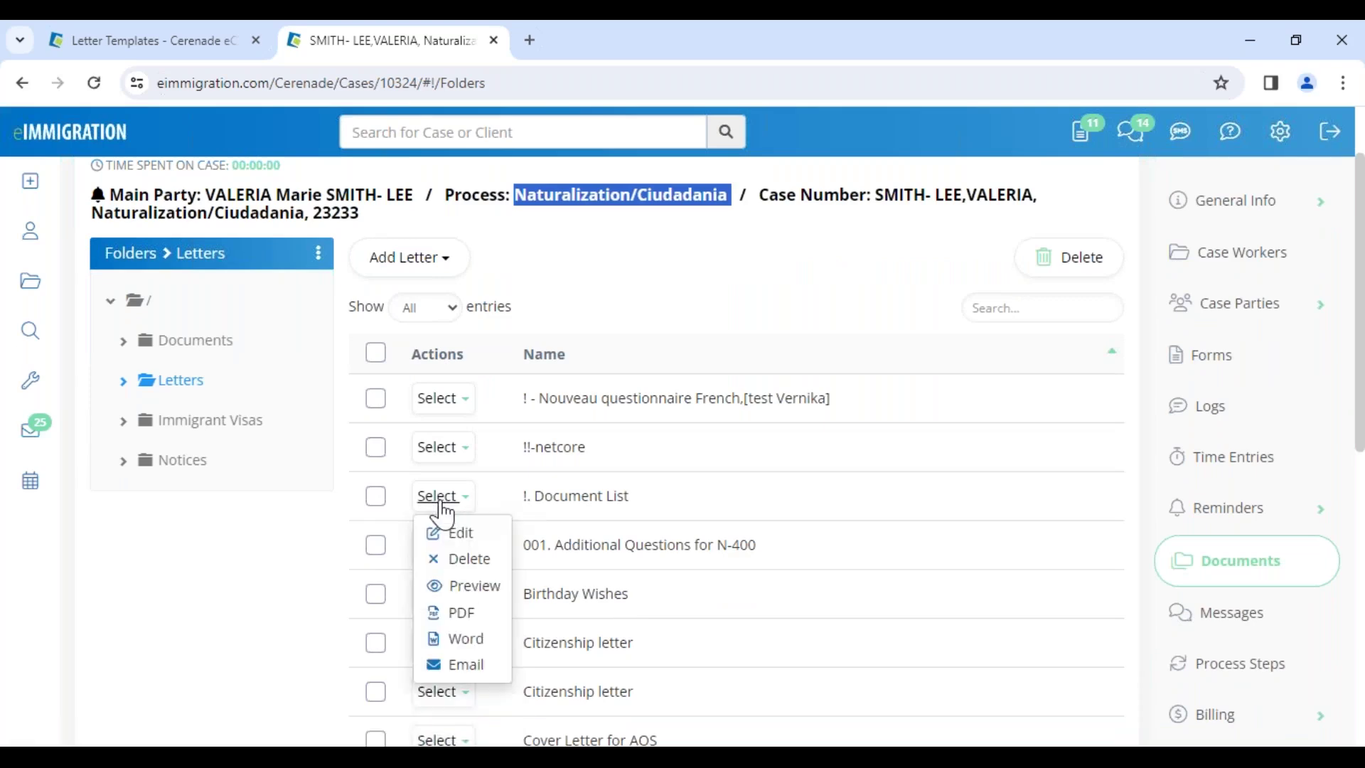
{"action": "left_click", "coordinate": [466, 585]}
{"action": "scroll", "coordinate": [461, 583], "scroll_direction": "down", "scroll_amount": 2}
{"action": "left_click_drag", "start_coordinate": [462, 612], "coordinate": [588, 603]}
{"action": "left_click", "coordinate": [286, 641]}
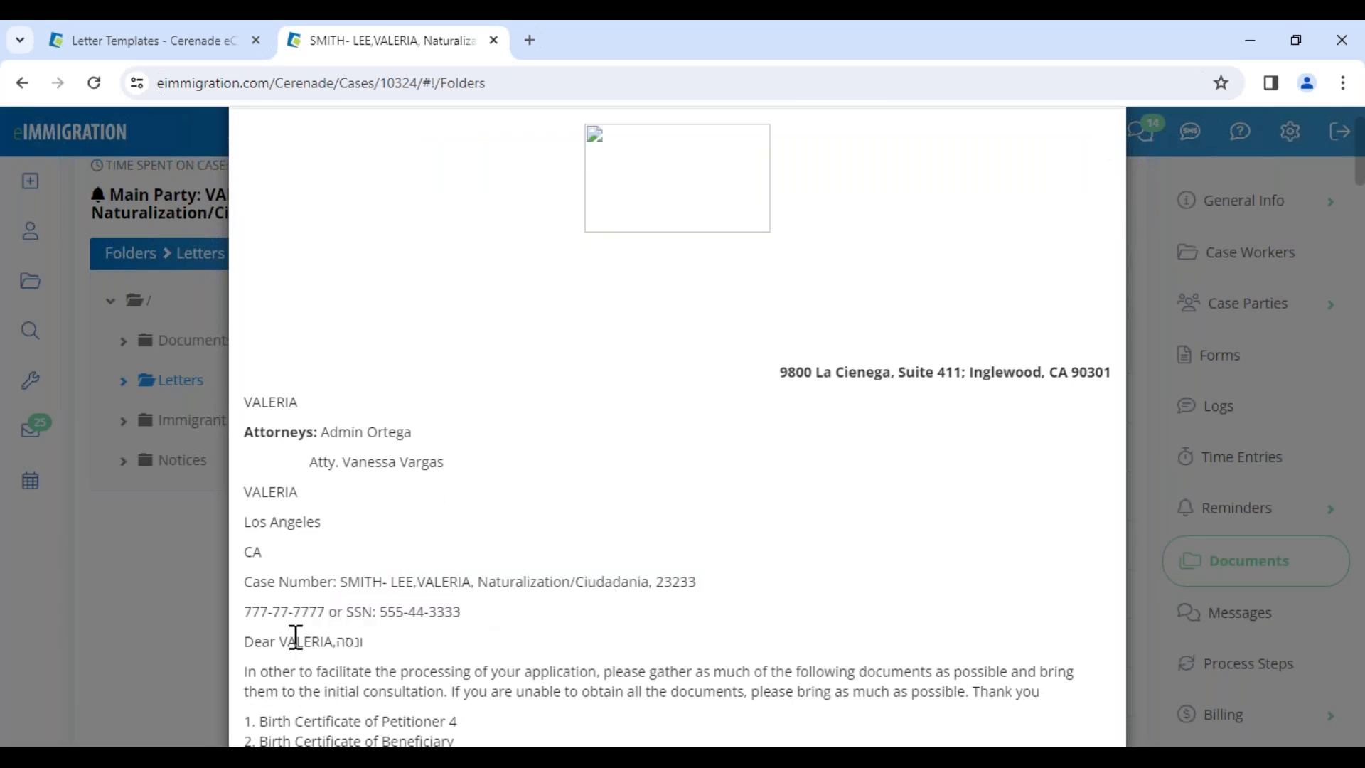
{"action": "double_click", "coordinate": [280, 643]}
{"action": "left_click", "coordinate": [406, 506]}
{"action": "key", "text": "Escape"}
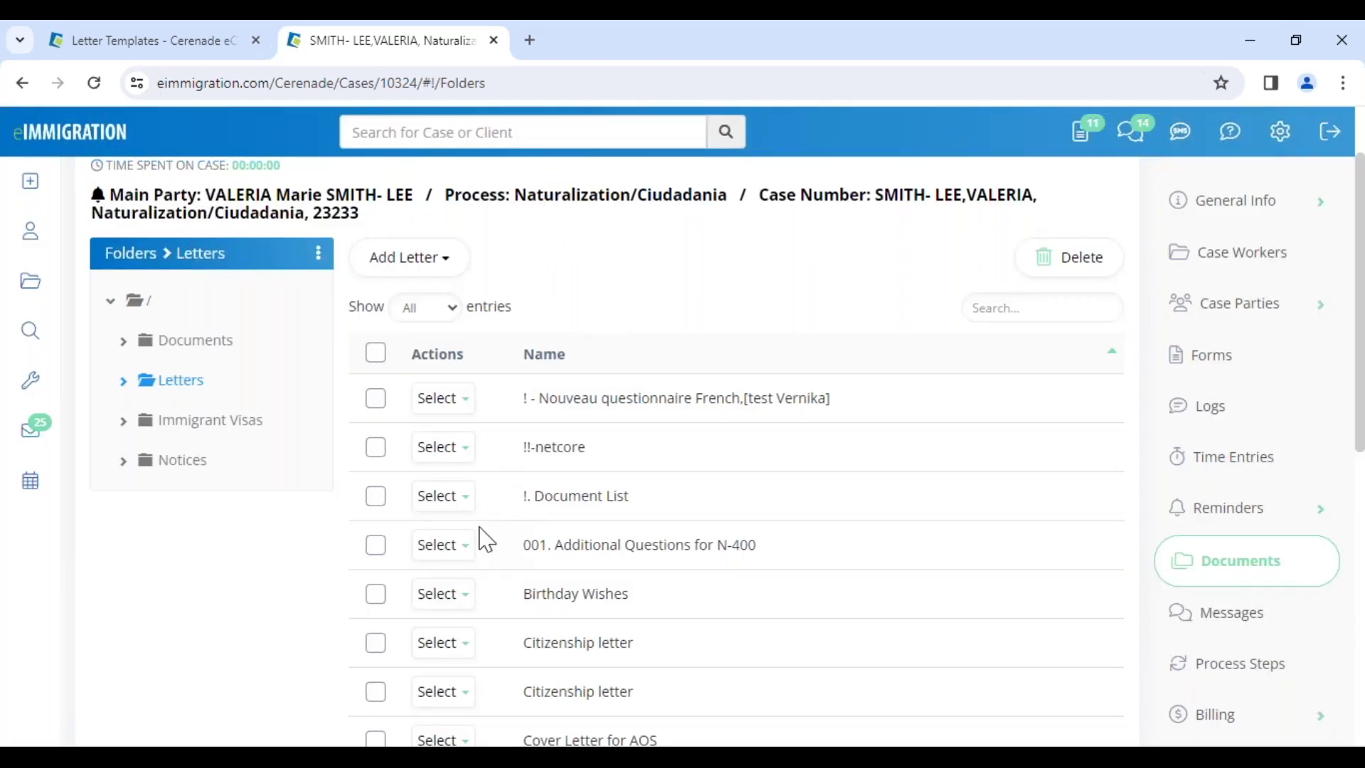
{"action": "left_click", "coordinate": [444, 496]}
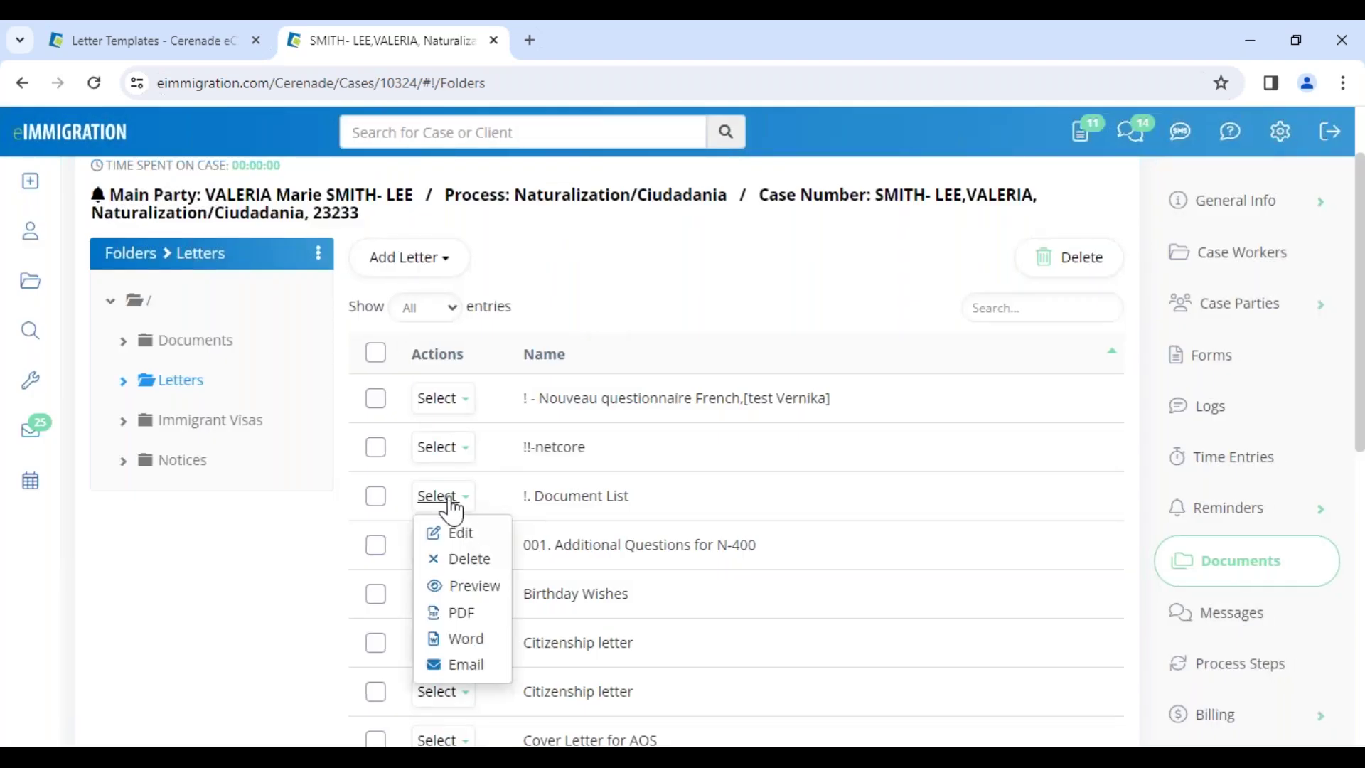
{"action": "left_click", "coordinate": [475, 589]}
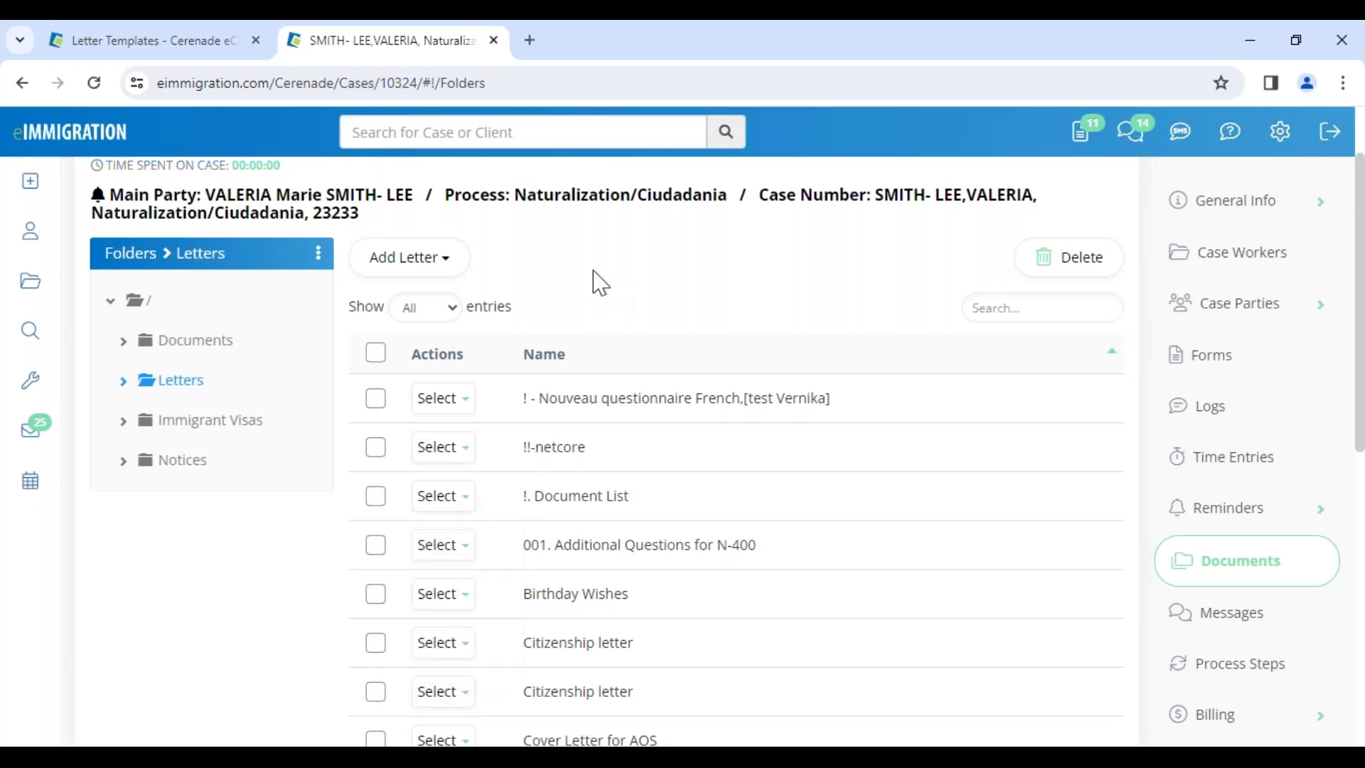
Step: Return to the letter template being edited and close it without saving
{"action": "left_click", "coordinate": [183, 46]}
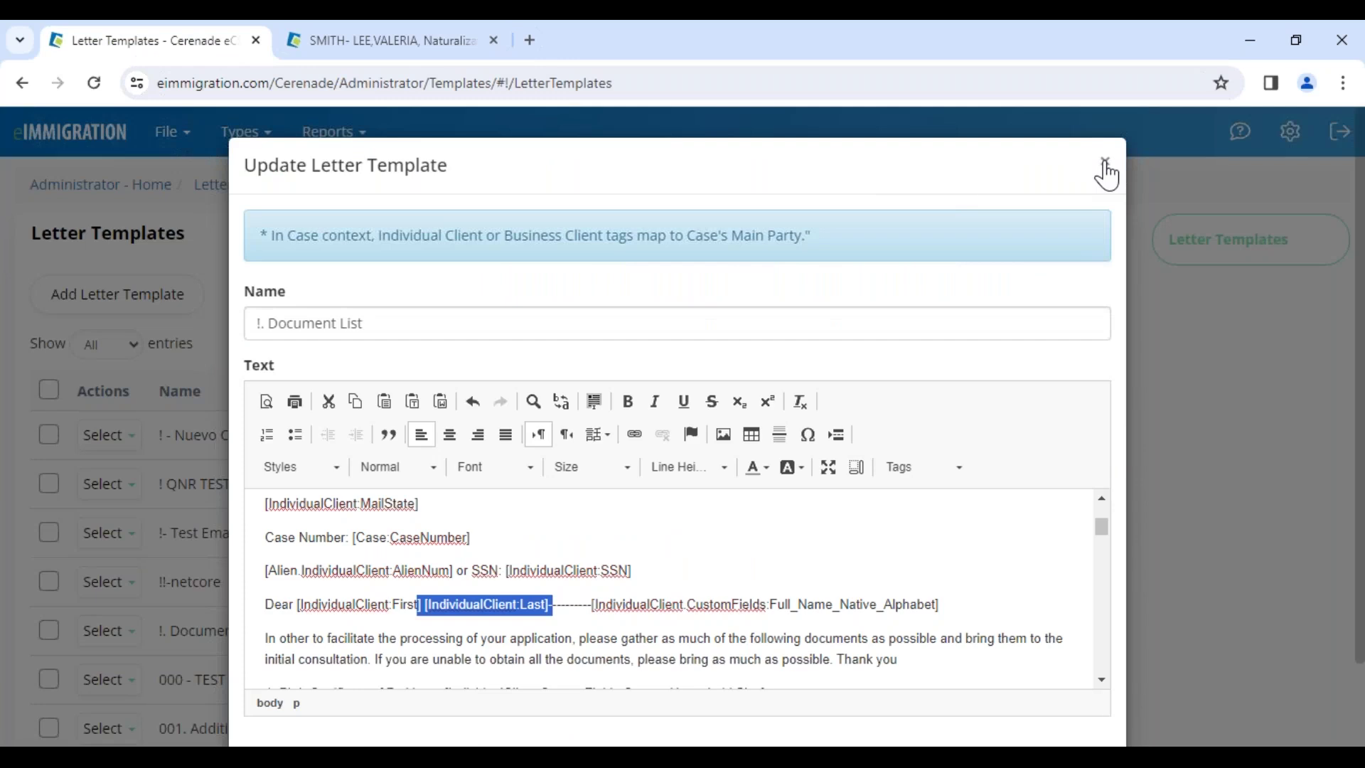
{"action": "left_click", "coordinate": [445, 171]}
{"action": "left_click_drag", "start_coordinate": [443, 169], "coordinate": [311, 175]}
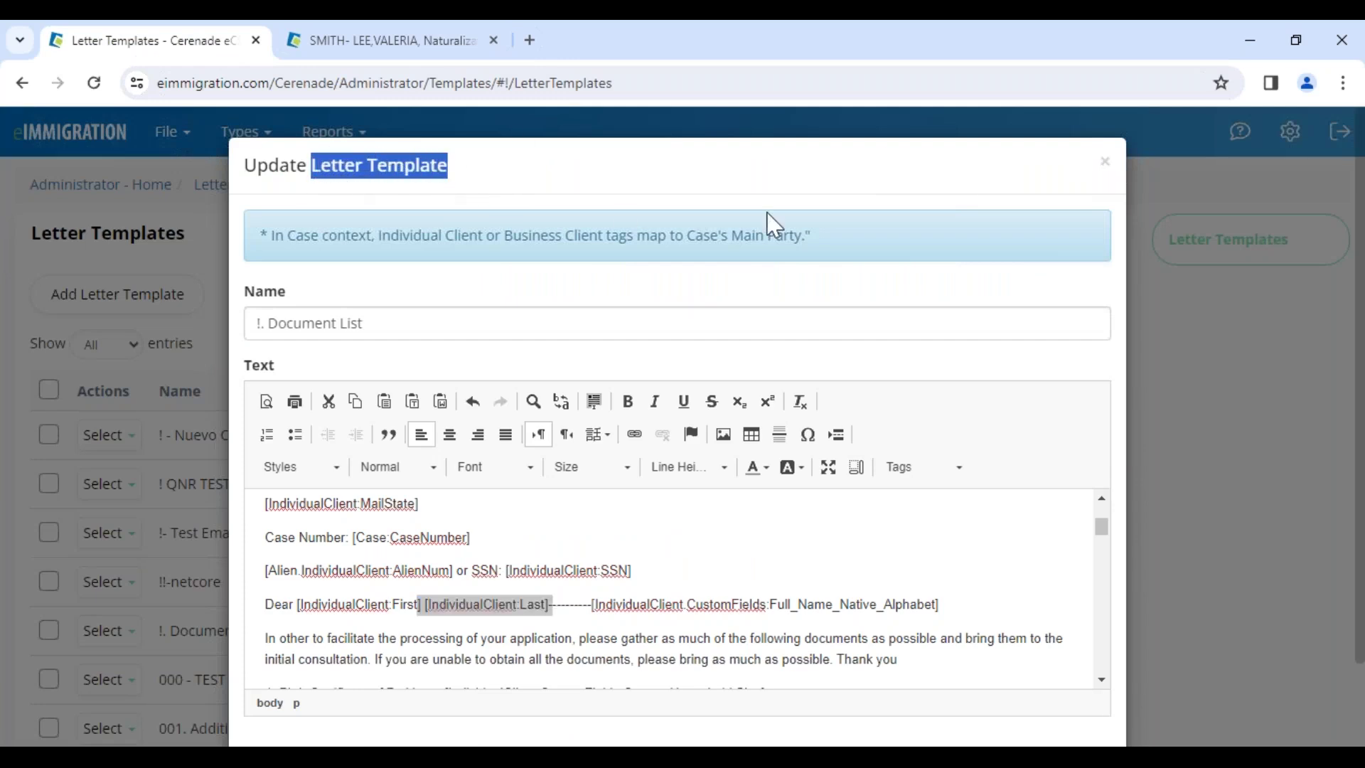
{"action": "left_click", "coordinate": [1105, 164]}
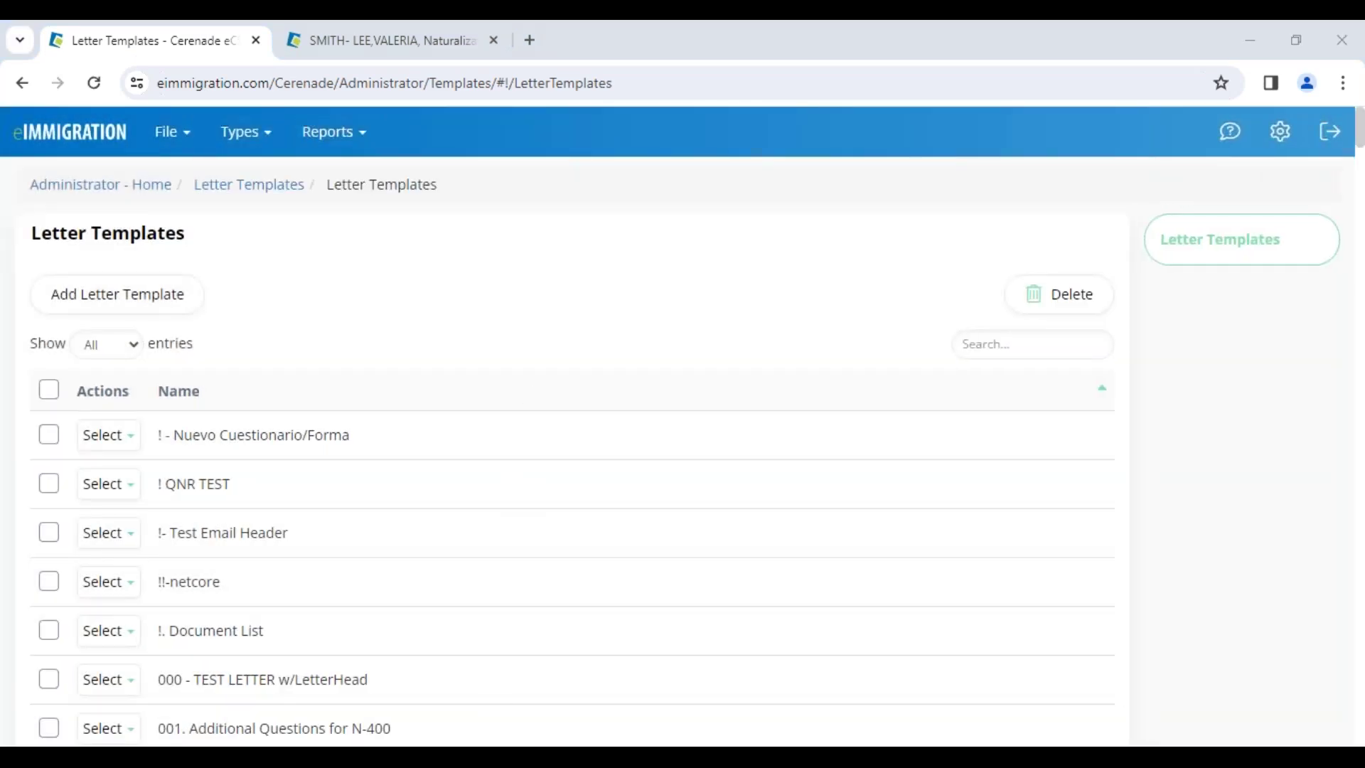
{"action": "left_click", "coordinate": [720, 708]}
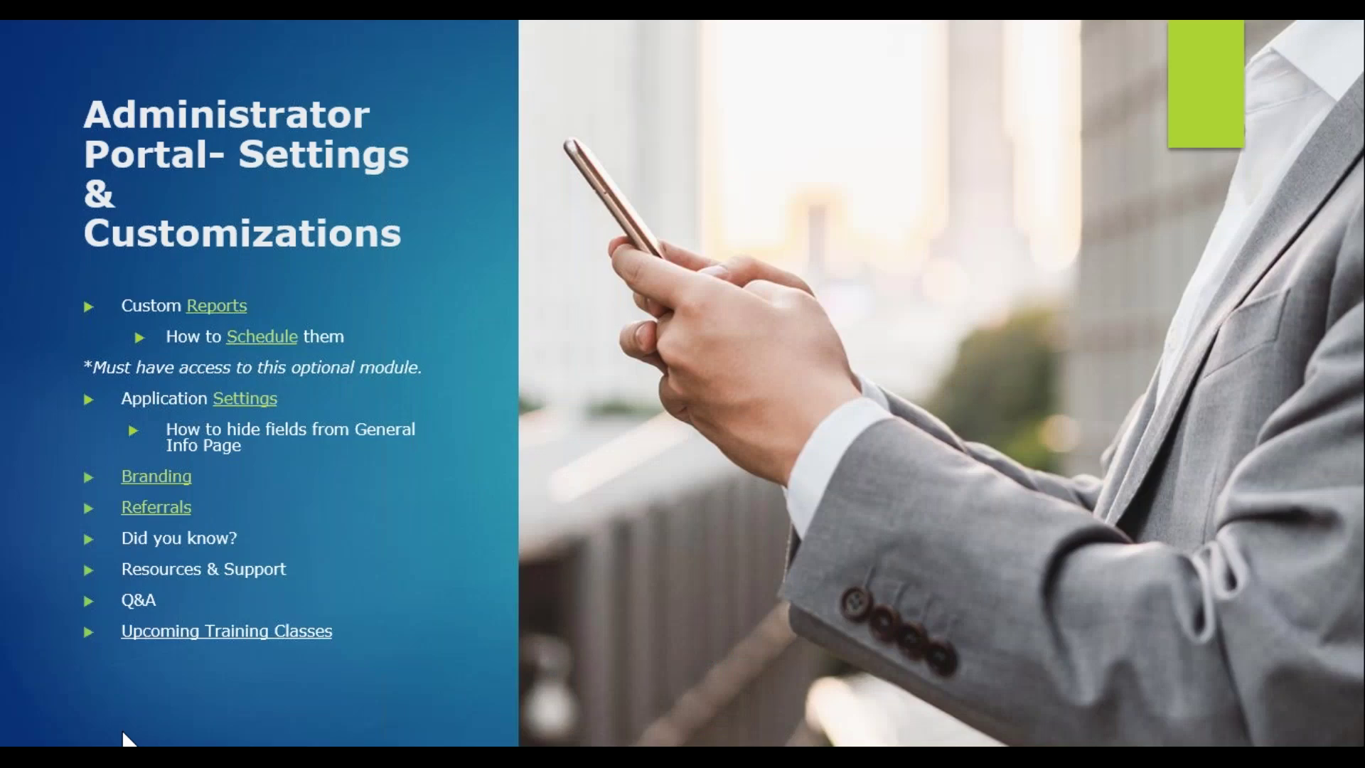
{"action": "key", "text": "Left"}
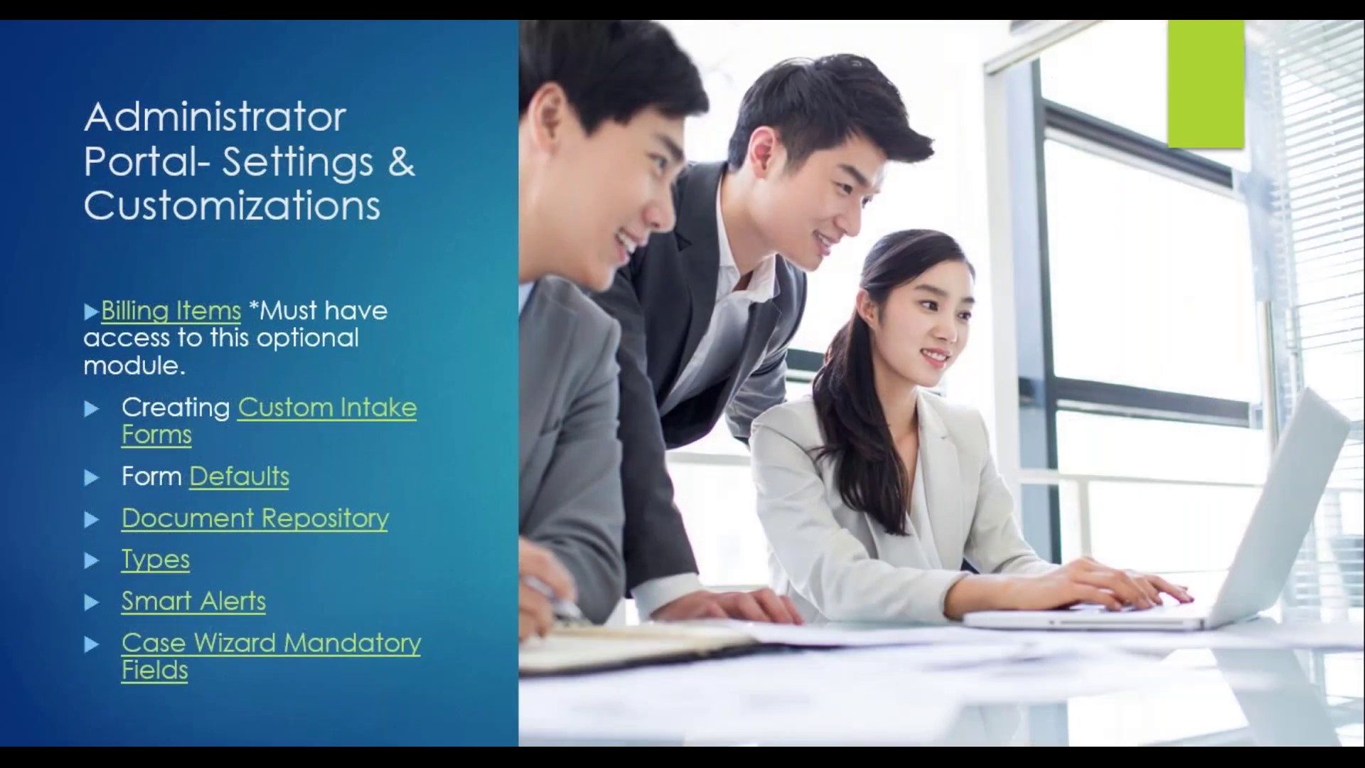
{"action": "key", "text": "Left"}
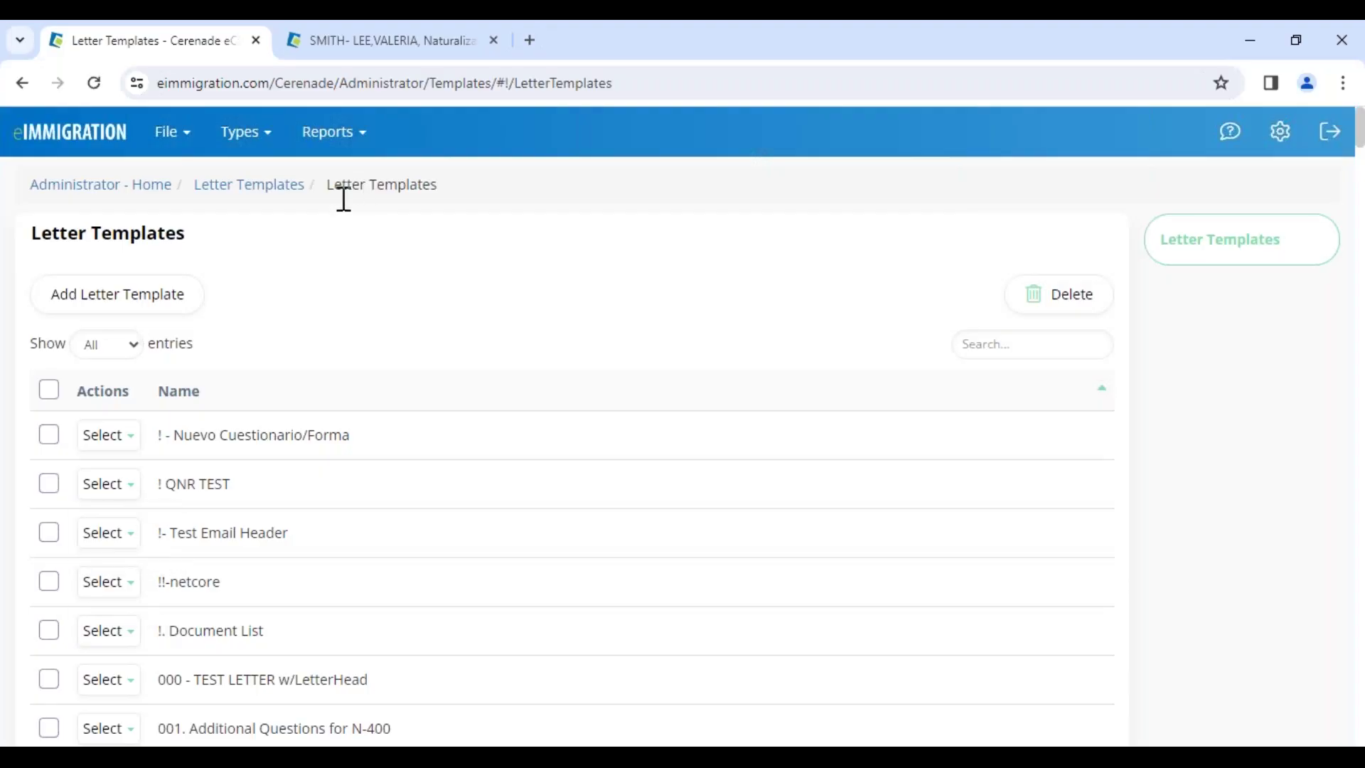
Step: Open Client Custom Fields from the administrator home page and examine the titles of the listed fields
{"action": "left_click", "coordinate": [98, 187]}
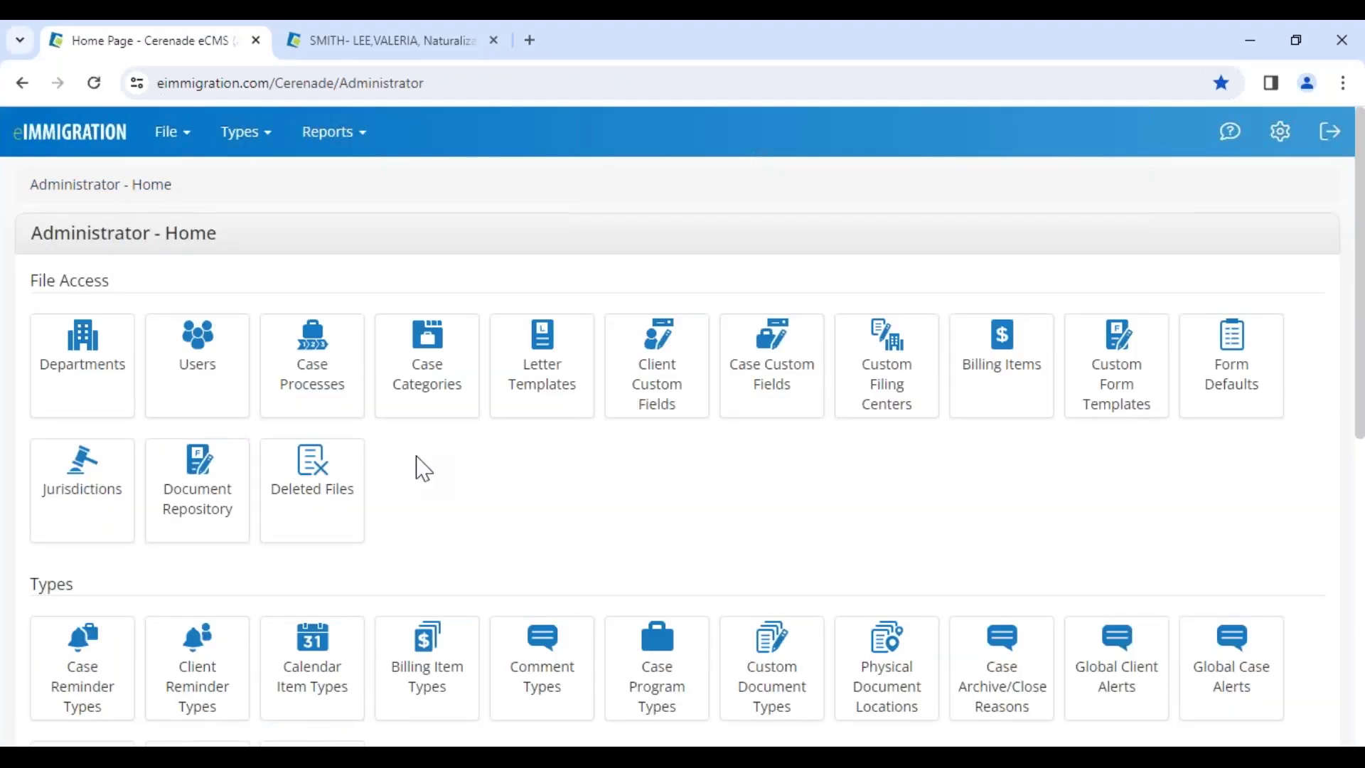
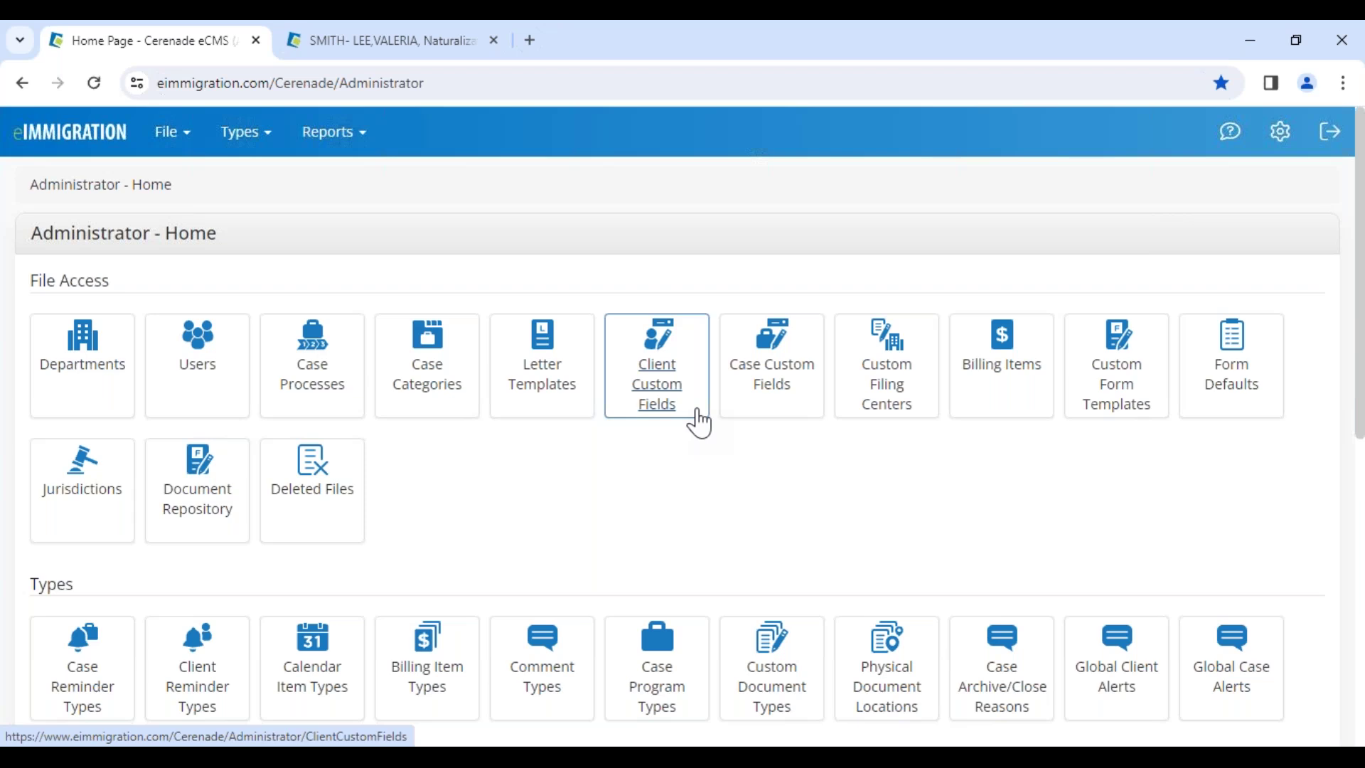
{"action": "left_click", "coordinate": [699, 421]}
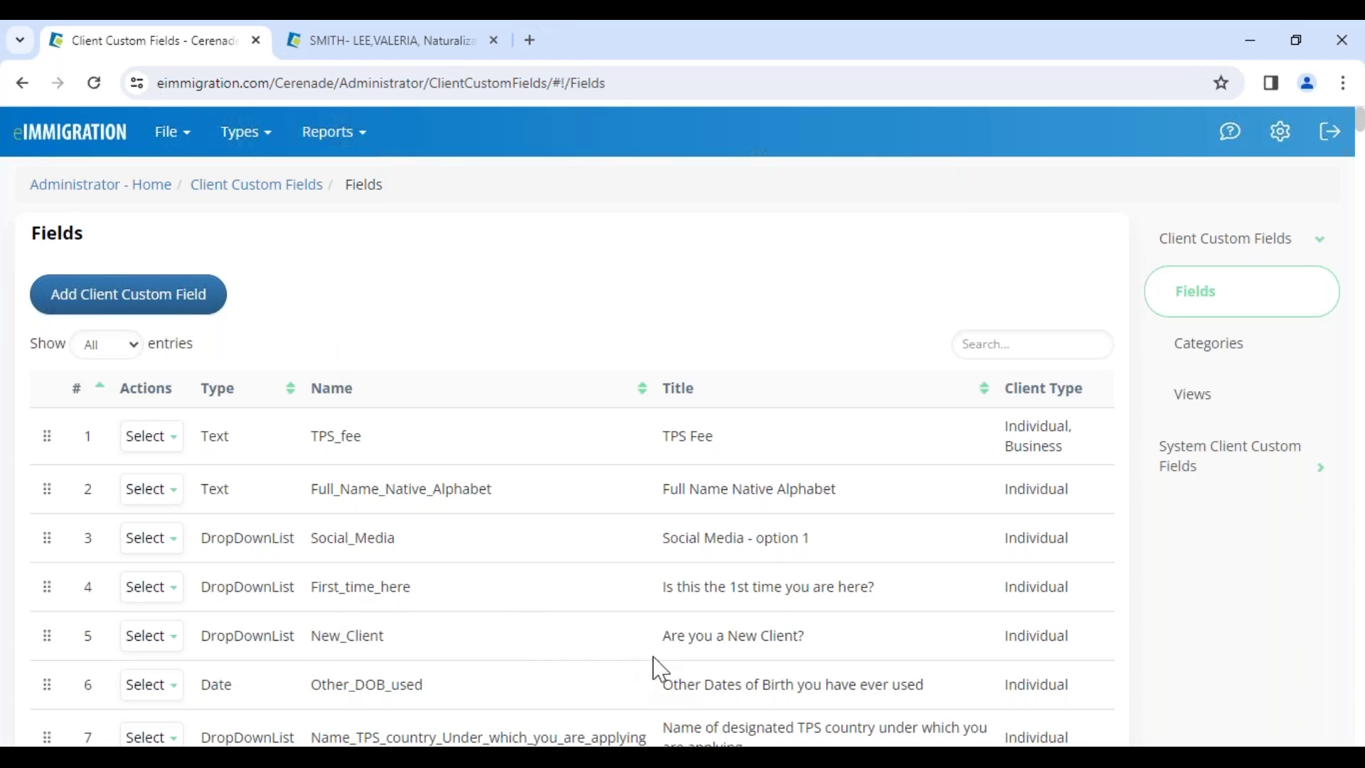
{"action": "left_click_drag", "start_coordinate": [664, 590], "coordinate": [896, 618]}
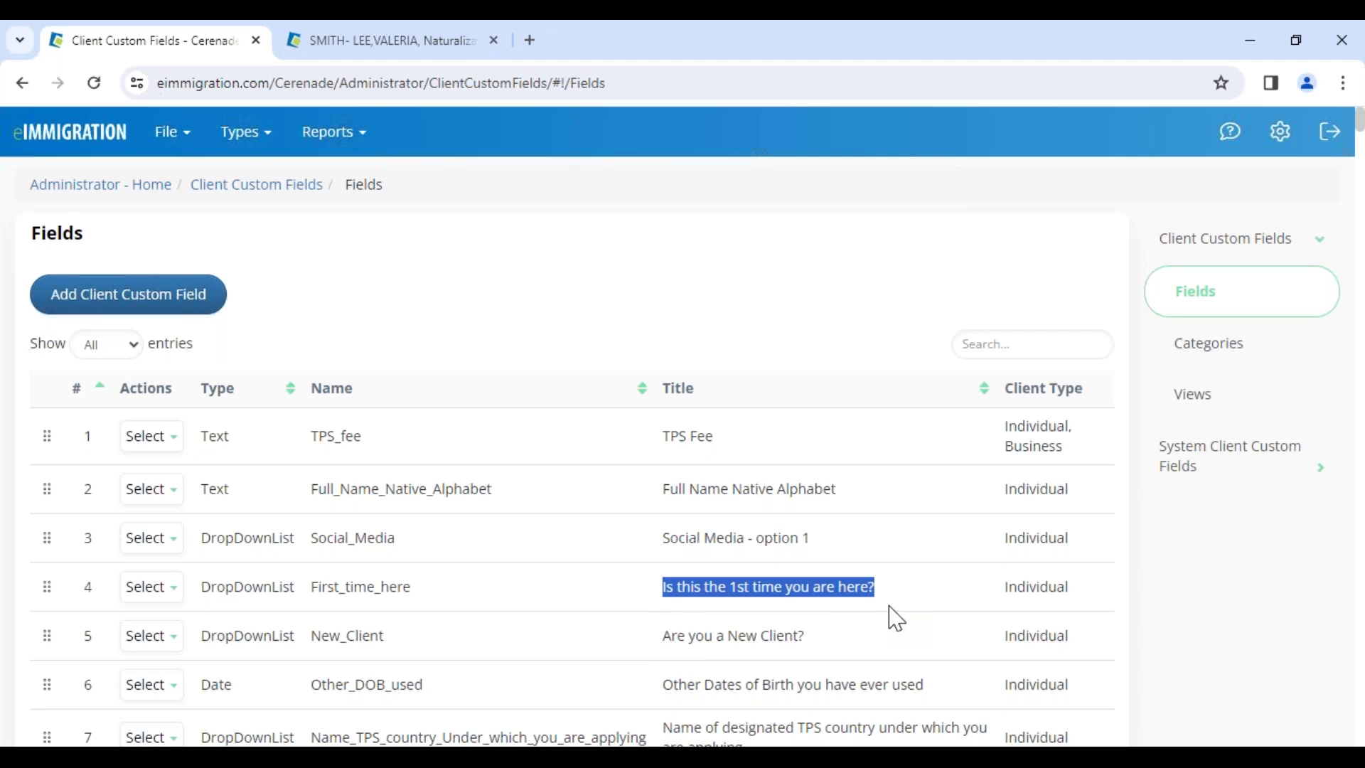
{"action": "scroll", "coordinate": [706, 678], "scroll_direction": "down", "scroll_amount": 4}
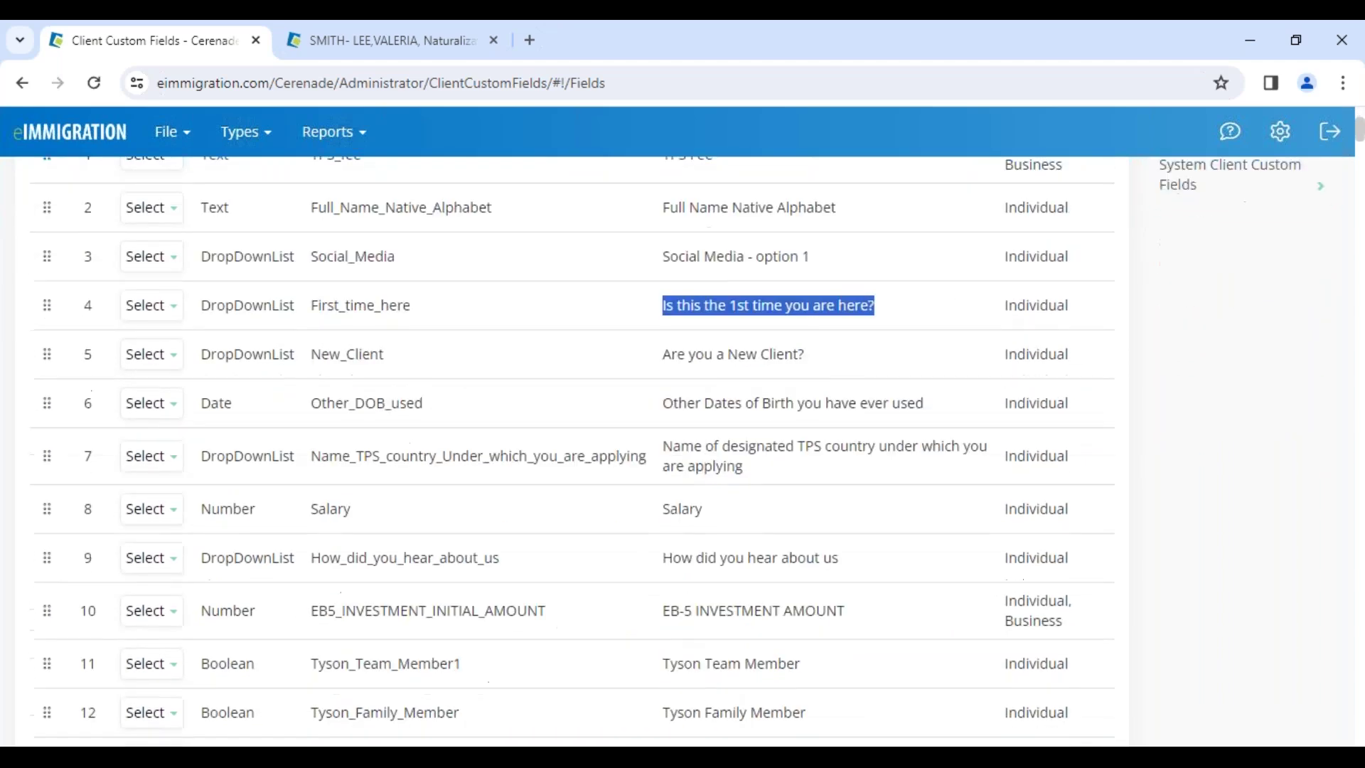
{"action": "left_click_drag", "start_coordinate": [665, 560], "coordinate": [874, 557]}
{"action": "left_click", "coordinate": [819, 660]}
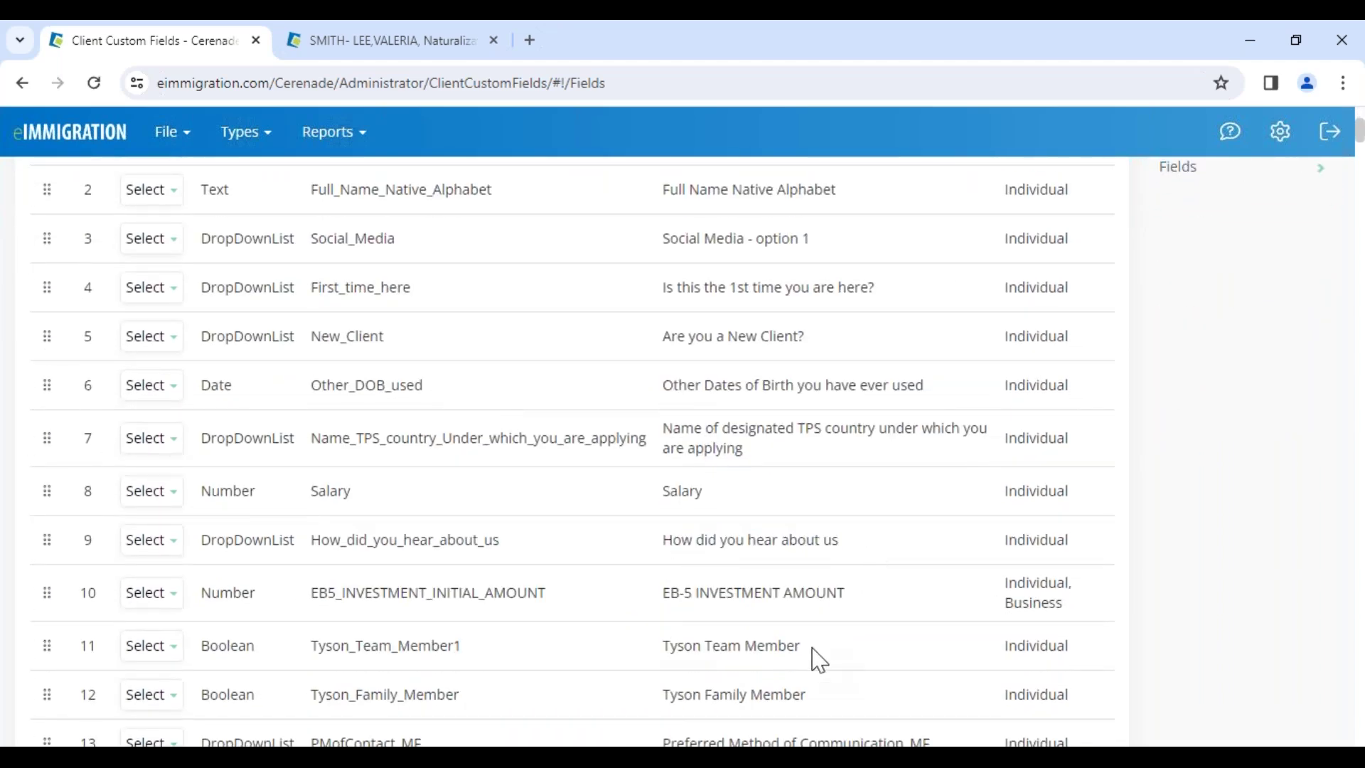
{"action": "left_click_drag", "start_coordinate": [659, 594], "coordinate": [843, 595]}
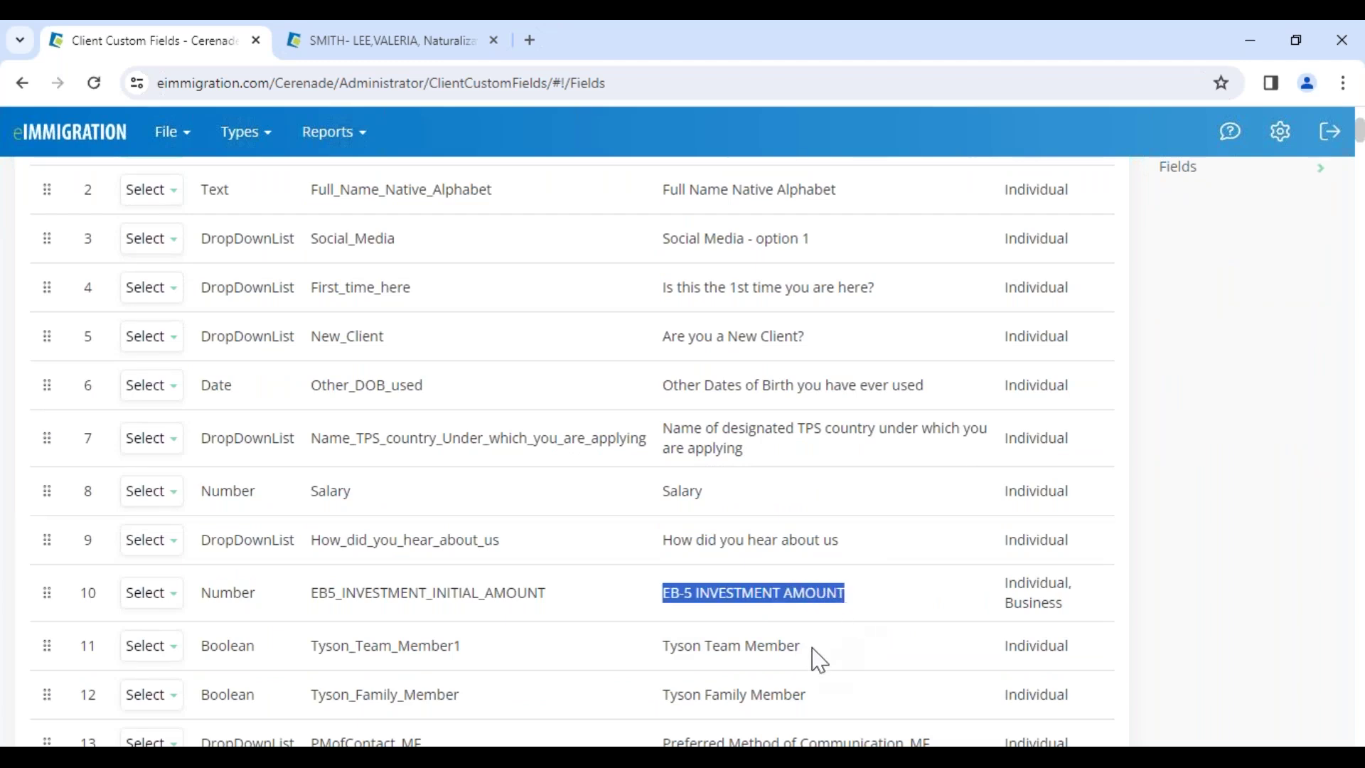
{"action": "left_click", "coordinate": [812, 649]}
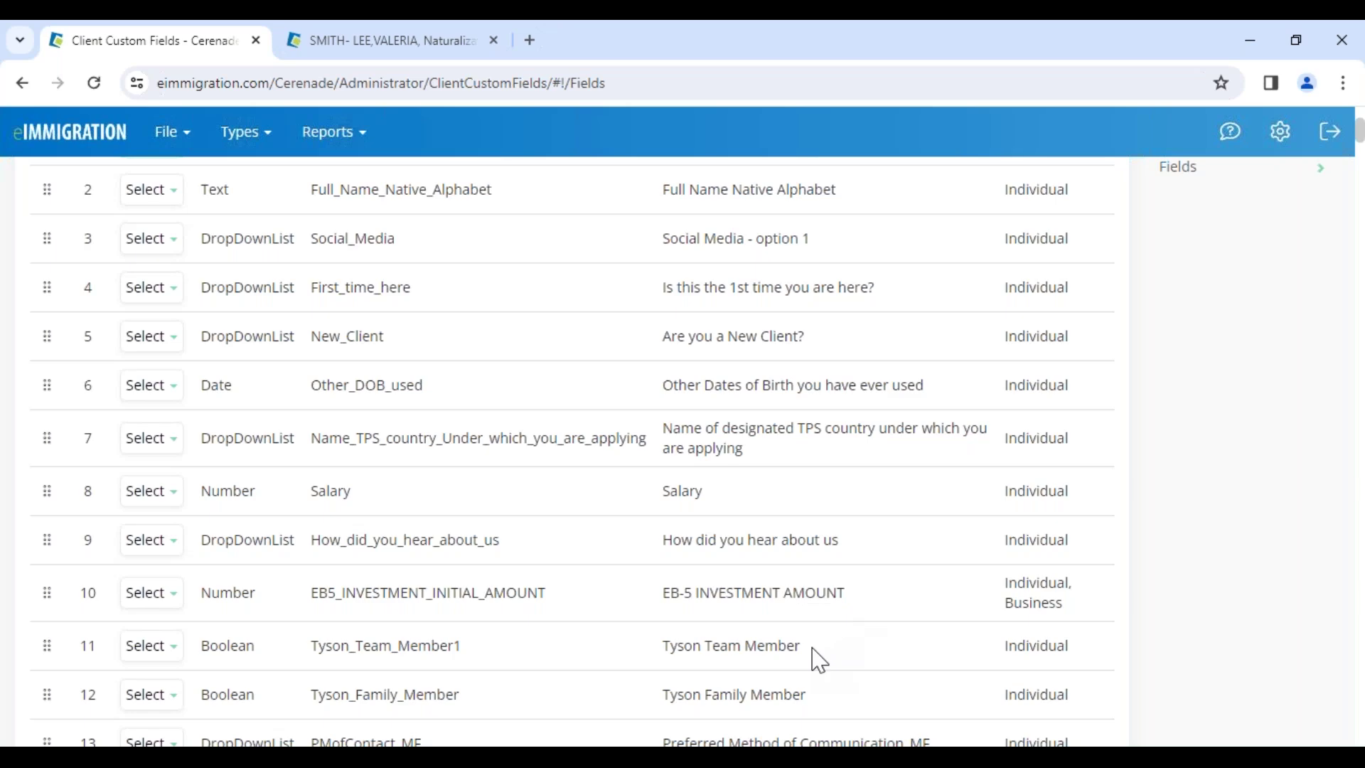
{"action": "scroll", "coordinate": [654, 533], "scroll_direction": "up", "scroll_amount": 5}
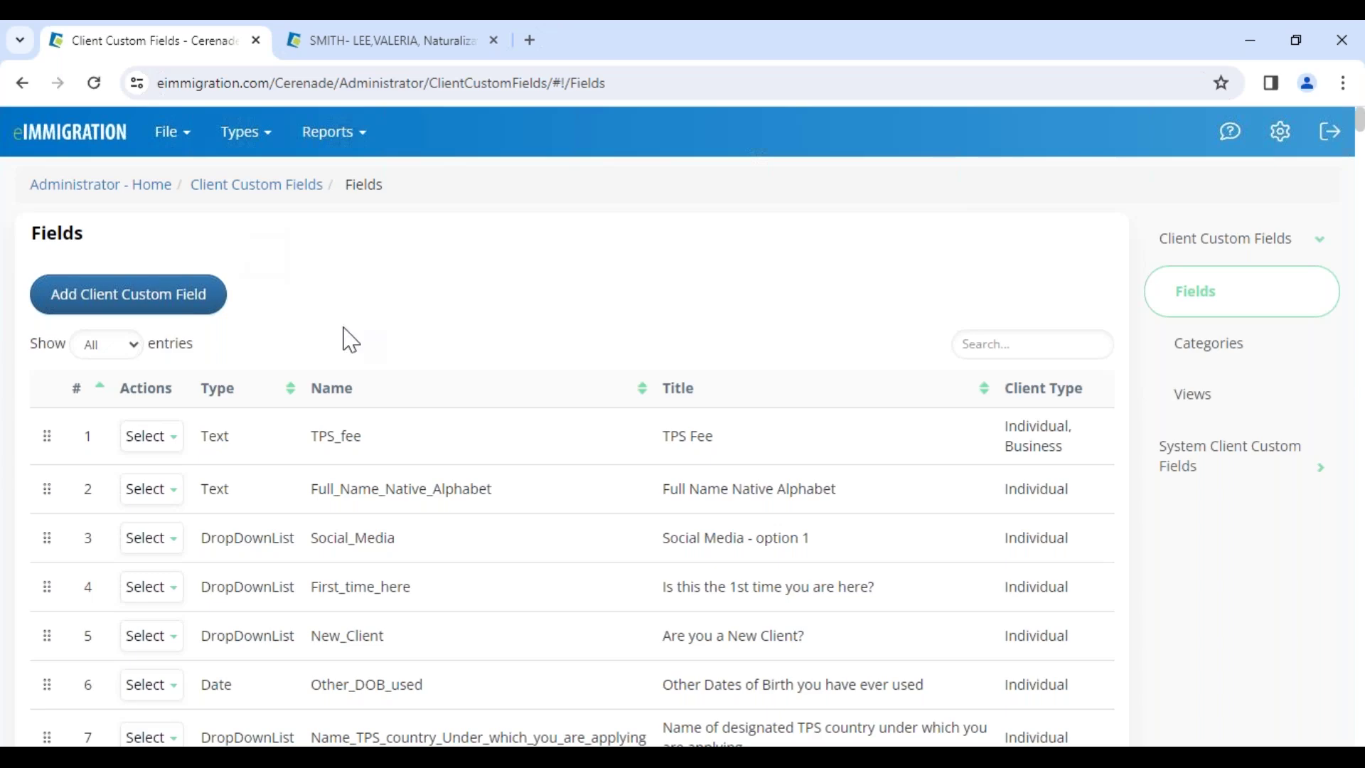
{"action": "left_click_drag", "start_coordinate": [669, 636], "coordinate": [780, 644]}
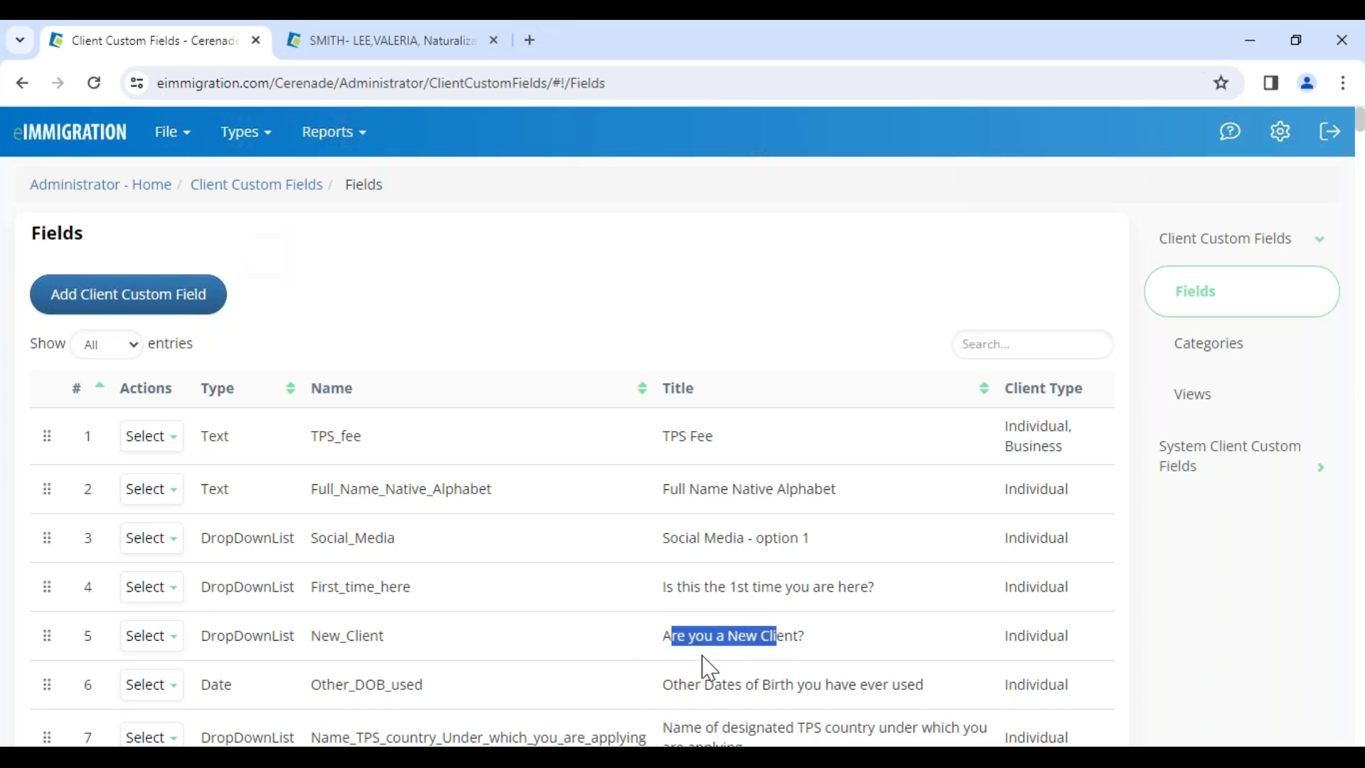
Step: Examine the client custom fields further down the list, including the EB-5 INVESTMENT AMOUNT title
{"action": "scroll", "coordinate": [701, 664], "scroll_direction": "down", "scroll_amount": 3}
{"action": "left_click_drag", "start_coordinate": [670, 696], "coordinate": [793, 697]}
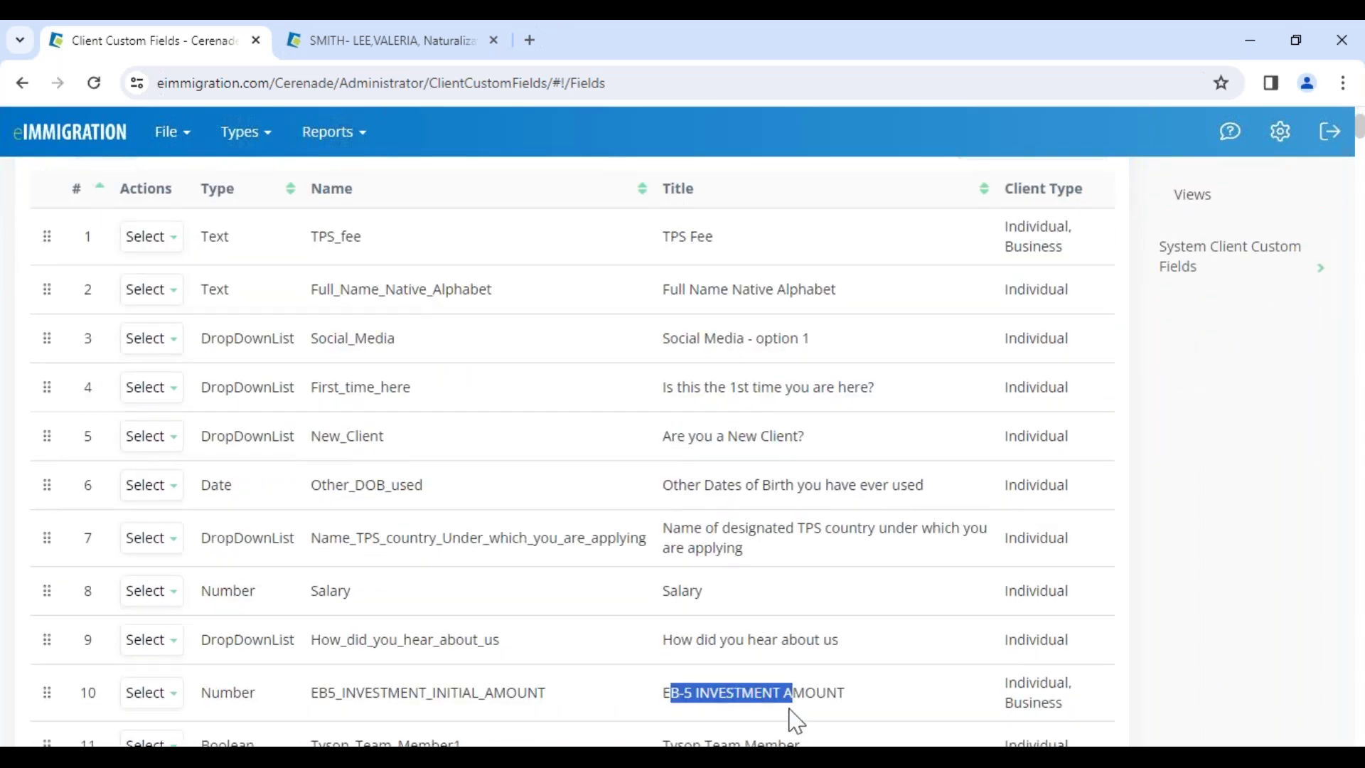
{"action": "scroll", "coordinate": [639, 603], "scroll_direction": "up", "scroll_amount": 4}
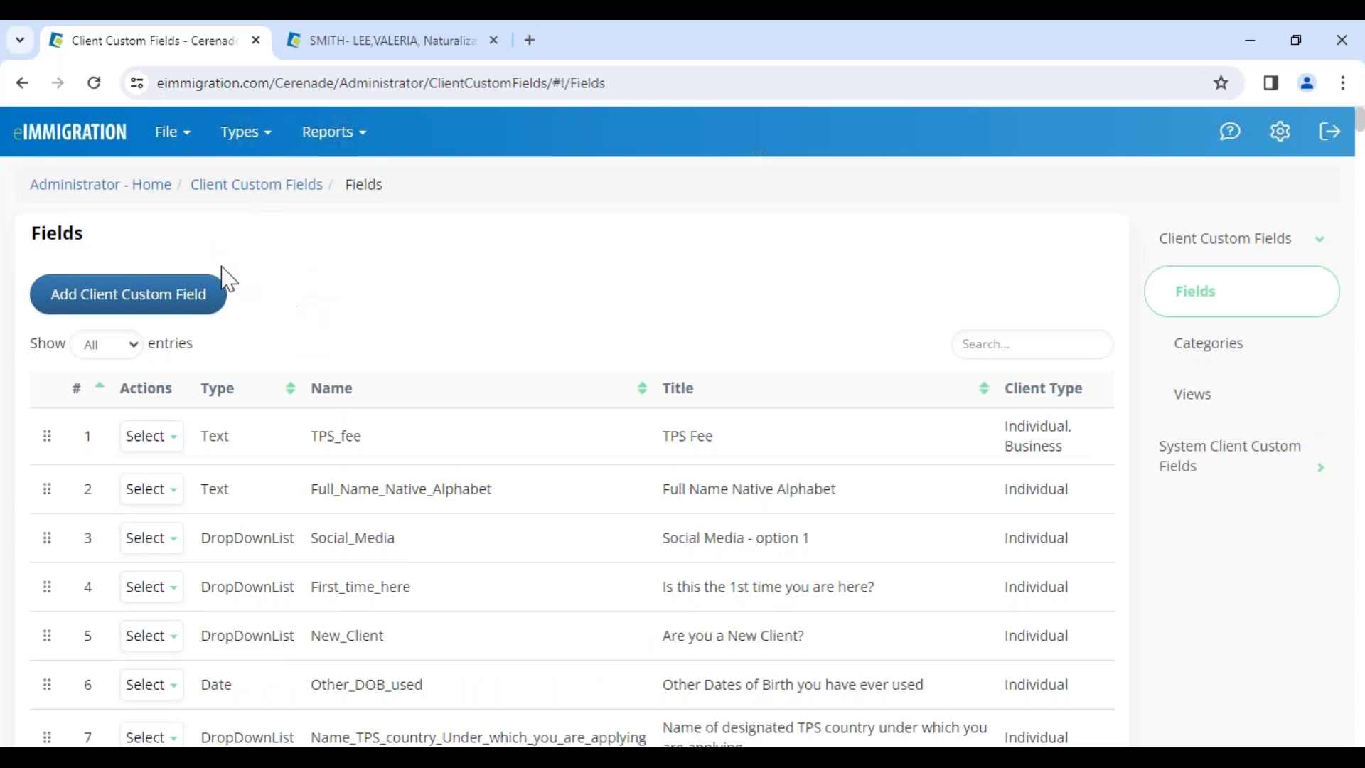
Step: Start a new client custom field for Individual and Business clients, named LastarrivalDate without underscores
{"action": "left_click", "coordinate": [127, 313]}
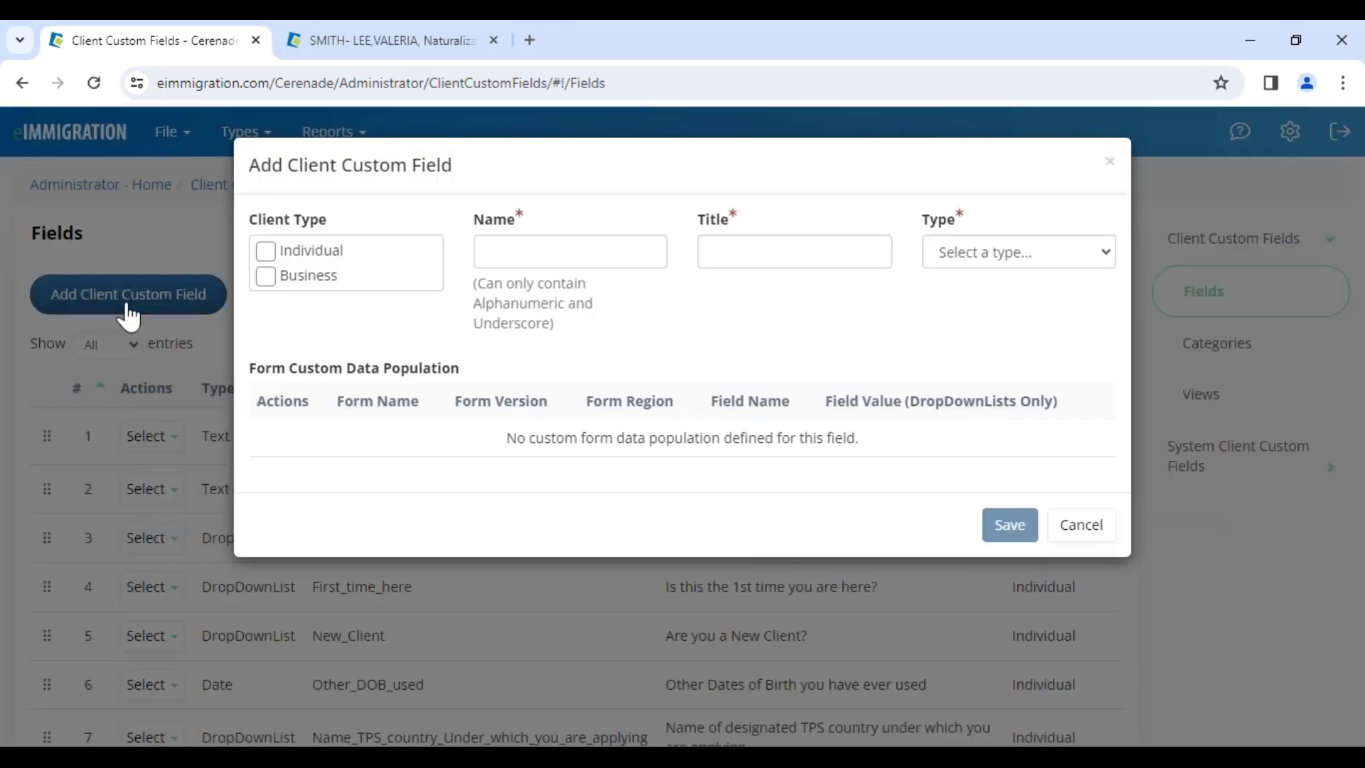
{"action": "left_click", "coordinate": [269, 256]}
{"action": "left_click", "coordinate": [267, 277]}
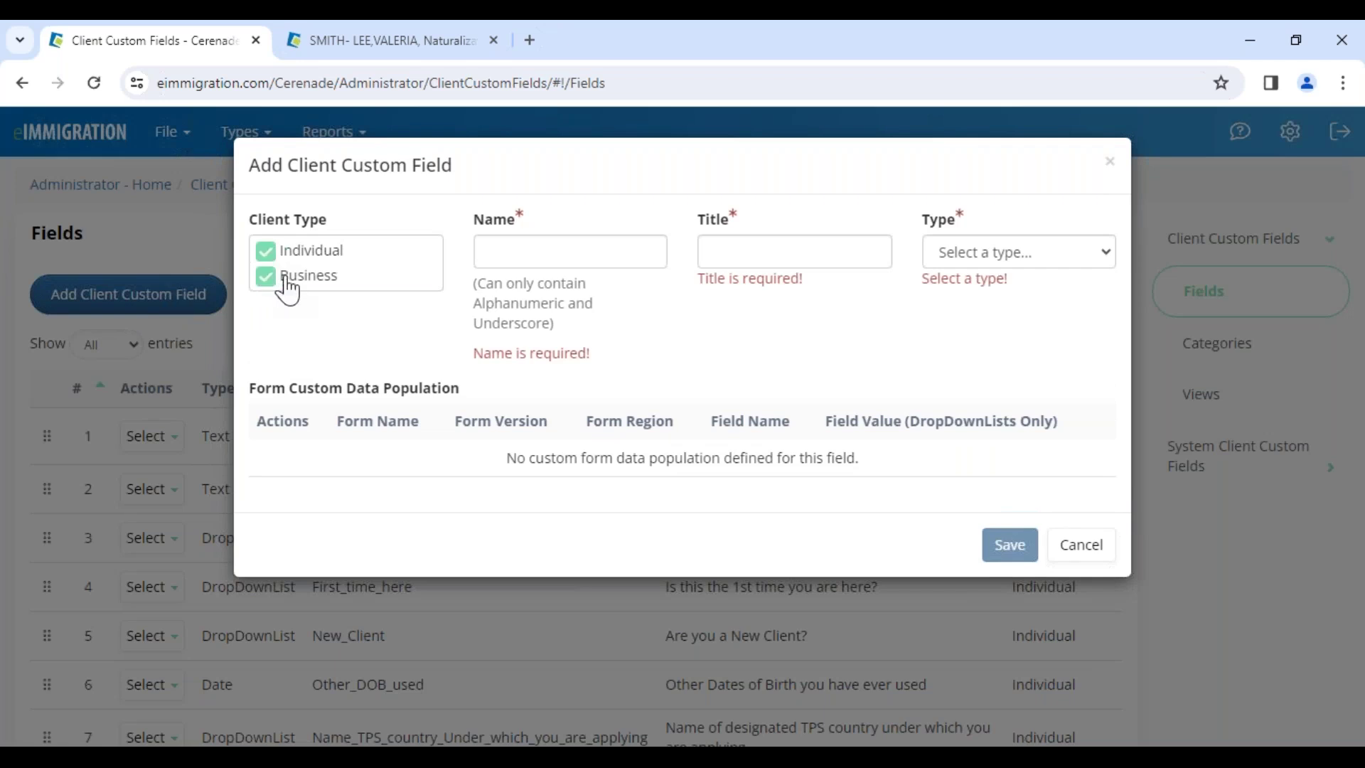
{"action": "left_click", "coordinate": [513, 250]}
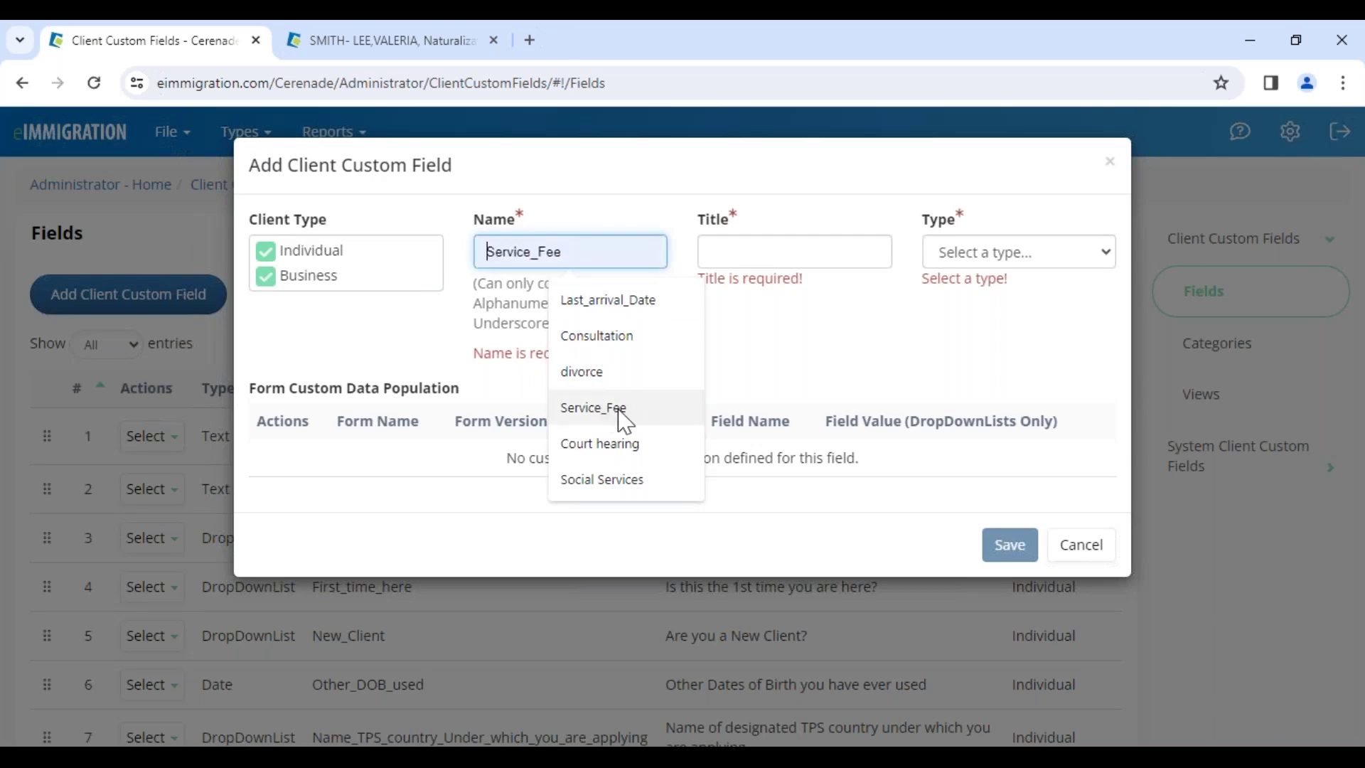
{"action": "left_click", "coordinate": [619, 302]}
{"action": "left_click", "coordinate": [568, 250]}
{"action": "key", "text": "BackSpace"}
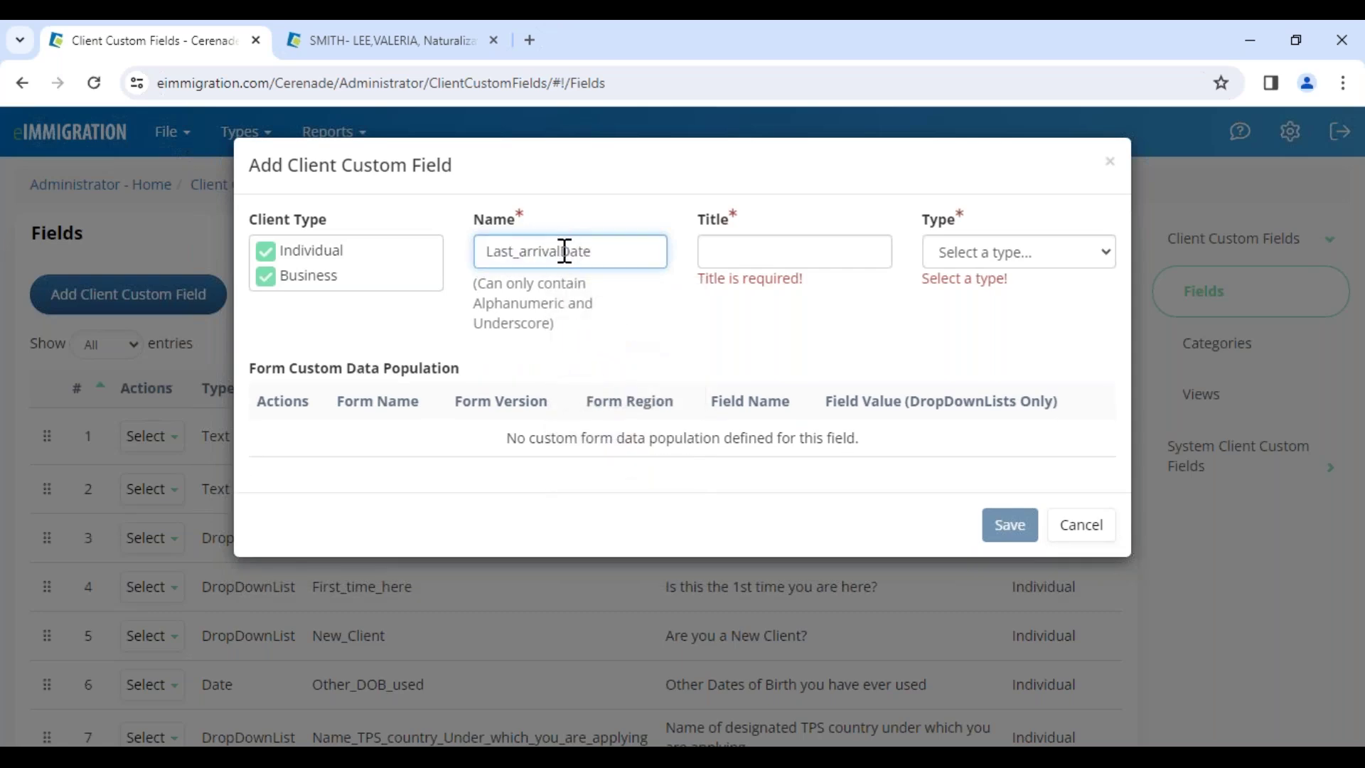
{"action": "left_click", "coordinate": [522, 250]}
{"action": "key", "text": "BackSpace"}
Step: Set the new field's type to Date and its title to "when did you arrive in the US?", and cancel without saving
{"action": "left_click", "coordinate": [771, 255]}
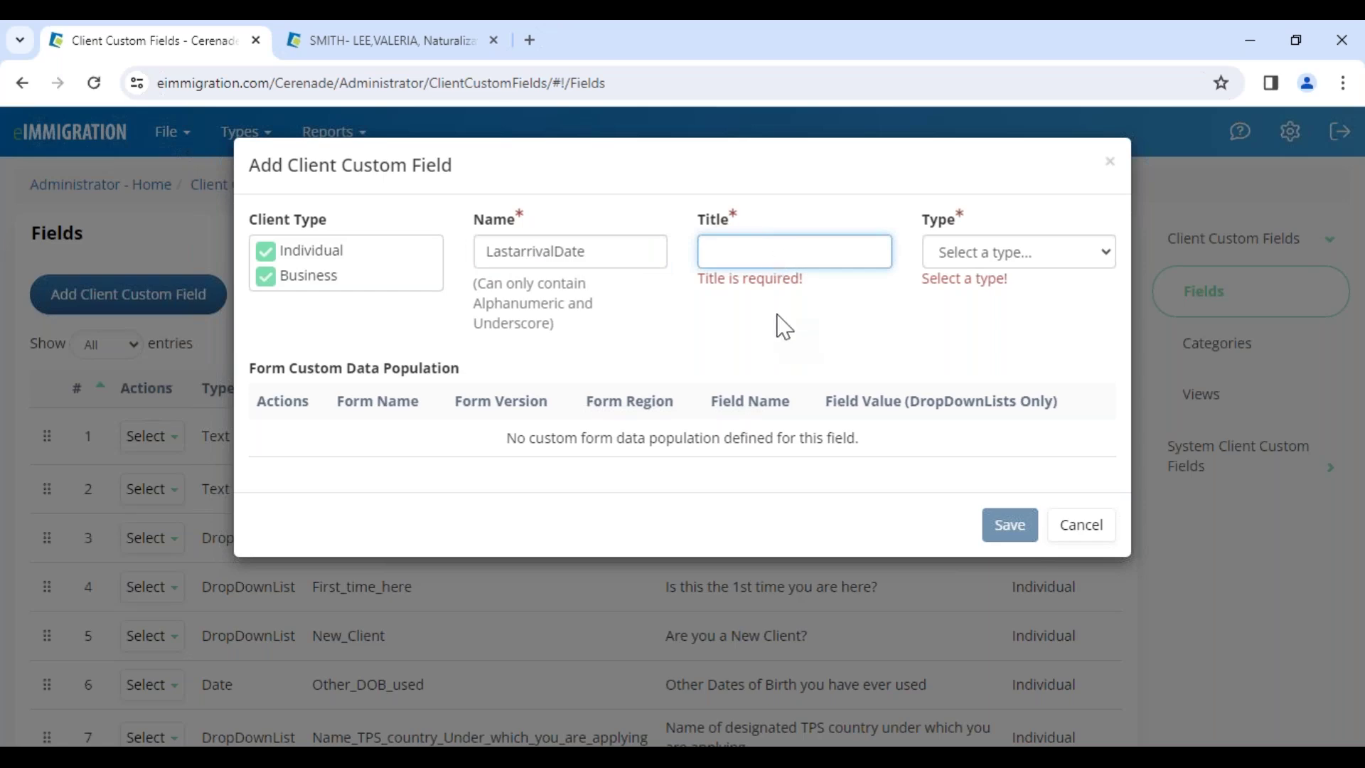
{"action": "left_click", "coordinate": [1004, 256]}
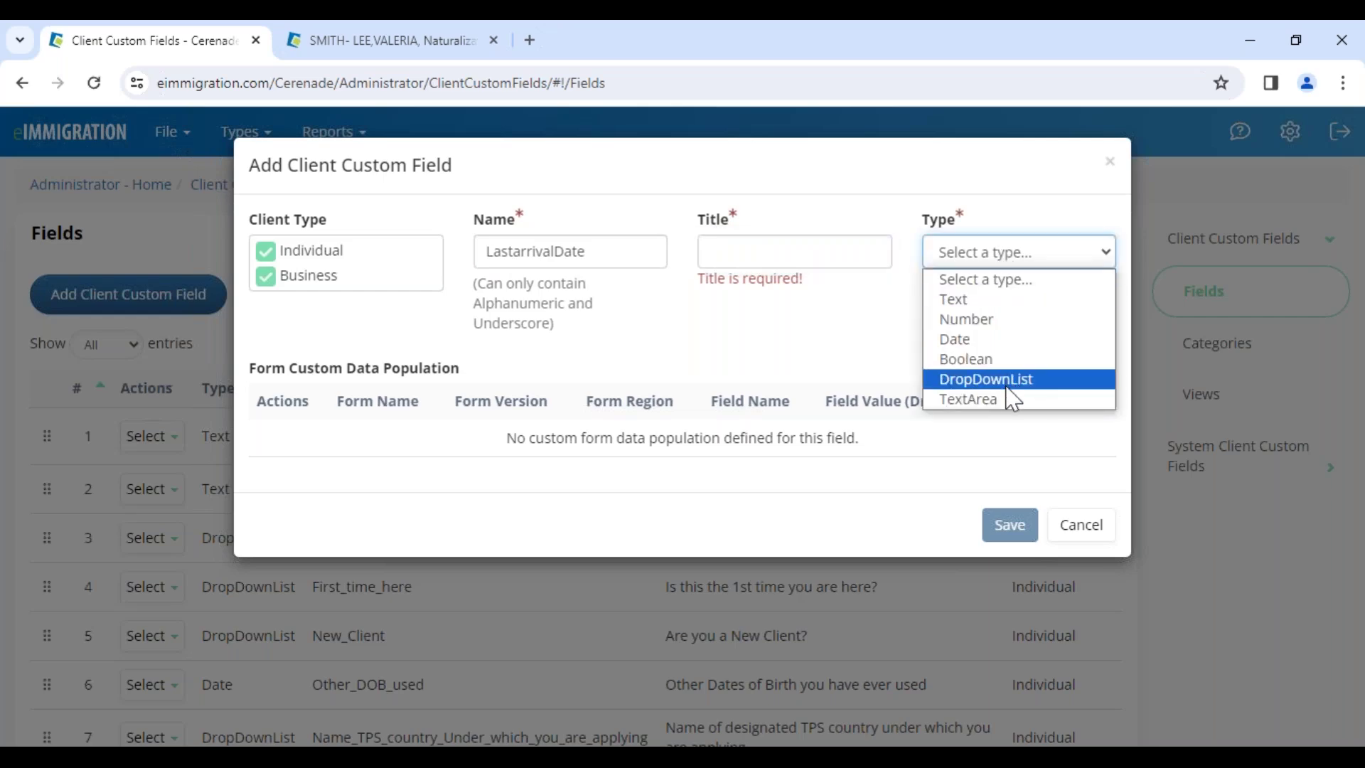
{"action": "left_click", "coordinate": [1009, 341]}
{"action": "left_click", "coordinate": [842, 252]}
{"action": "type", "text": "when did you a"}
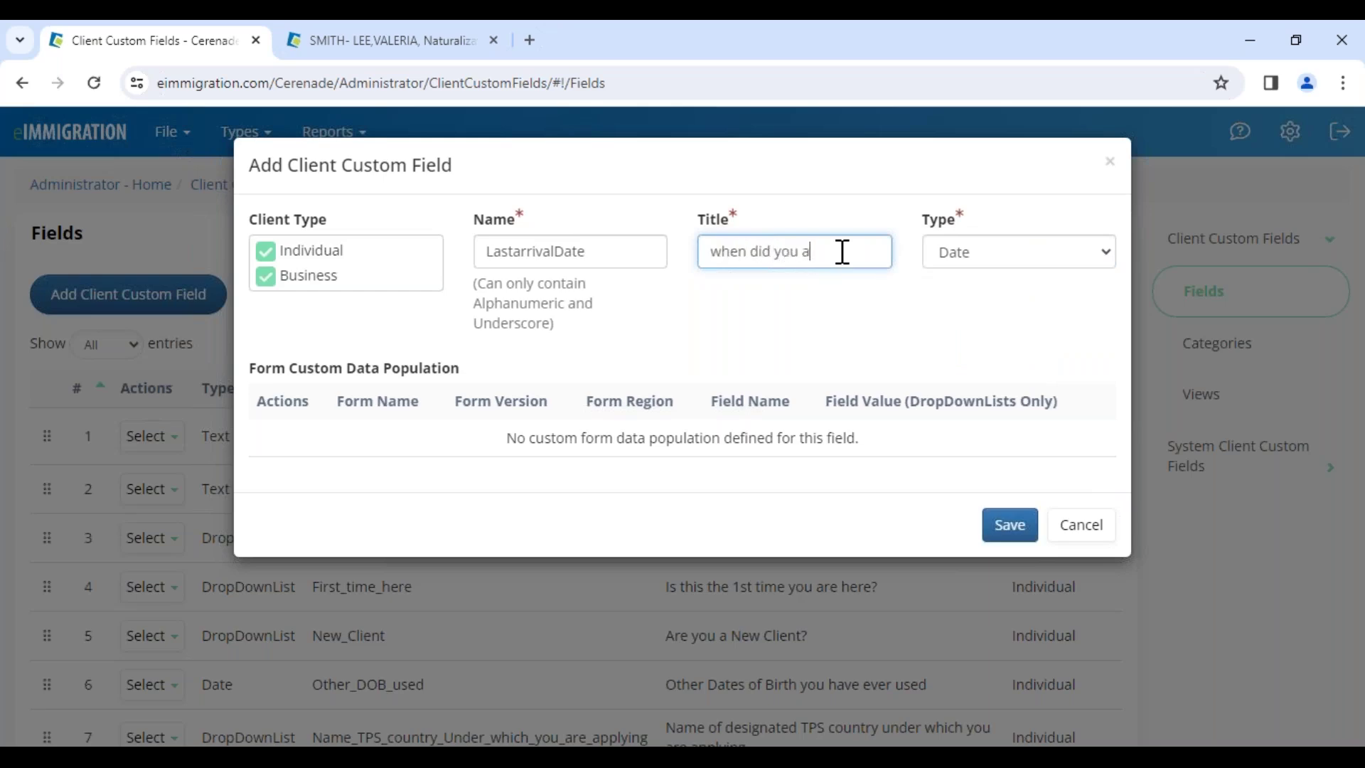
{"action": "type", "text": "rrive in the US?"}
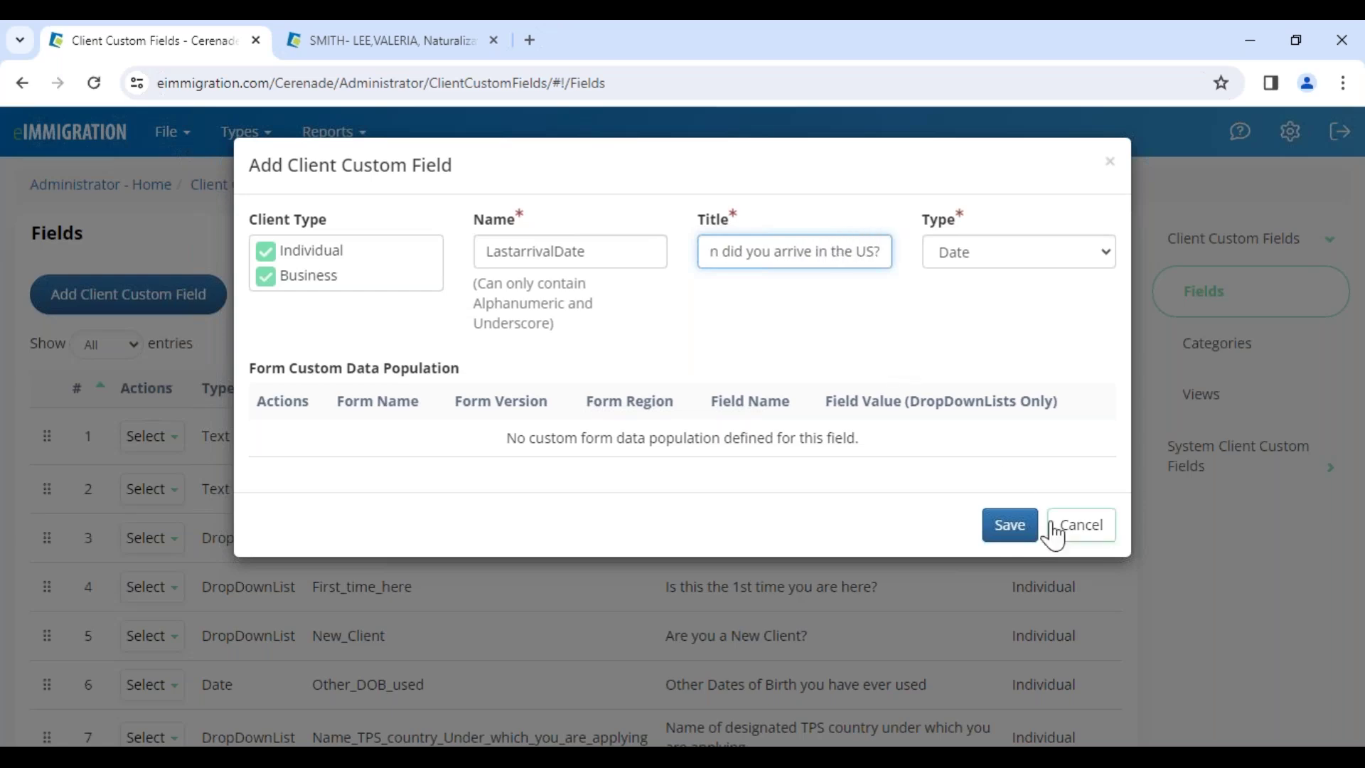
{"action": "left_click", "coordinate": [1075, 537]}
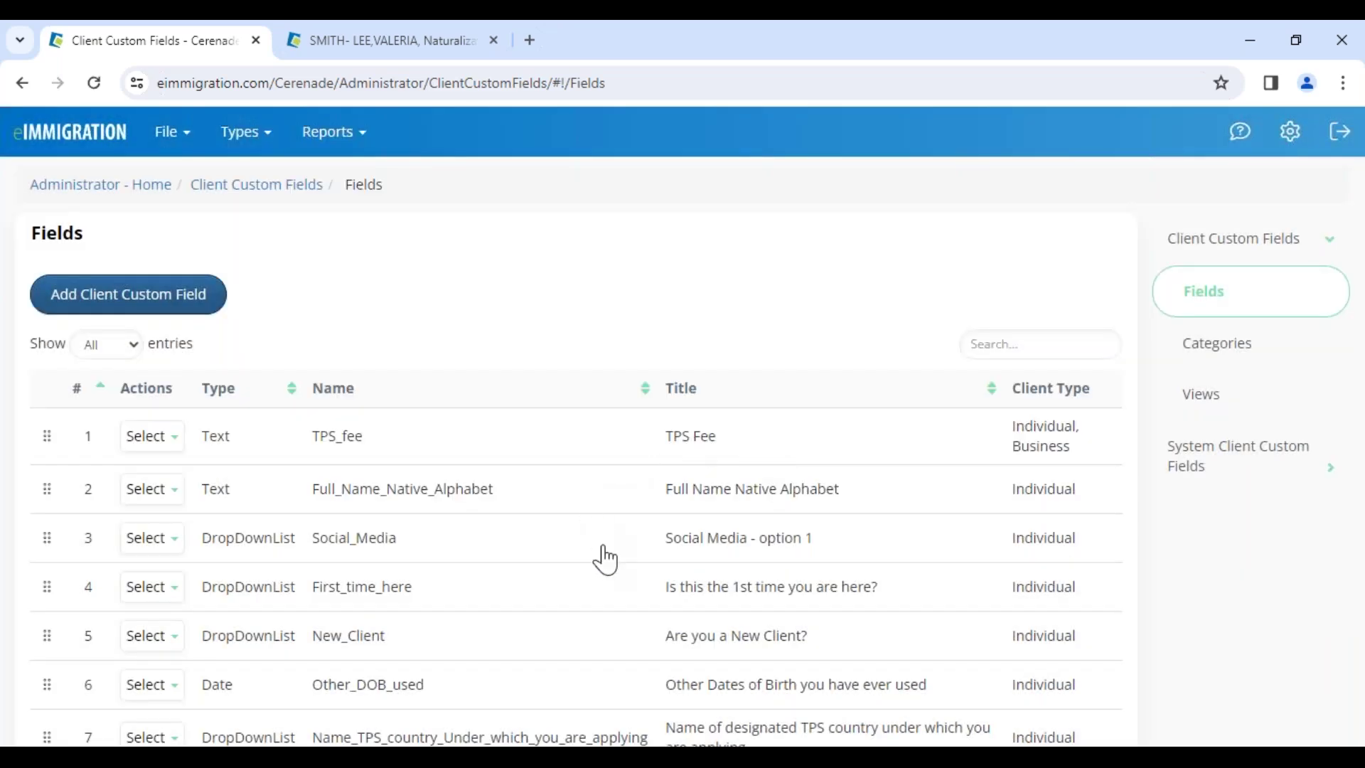
Step: Open the client custom field categories and examine the listed names, including Demographics, Personal Preferences and Naturalization
{"action": "scroll", "coordinate": [604, 561], "scroll_direction": "down", "scroll_amount": 4}
{"action": "scroll", "coordinate": [622, 636], "scroll_direction": "up", "scroll_amount": 4}
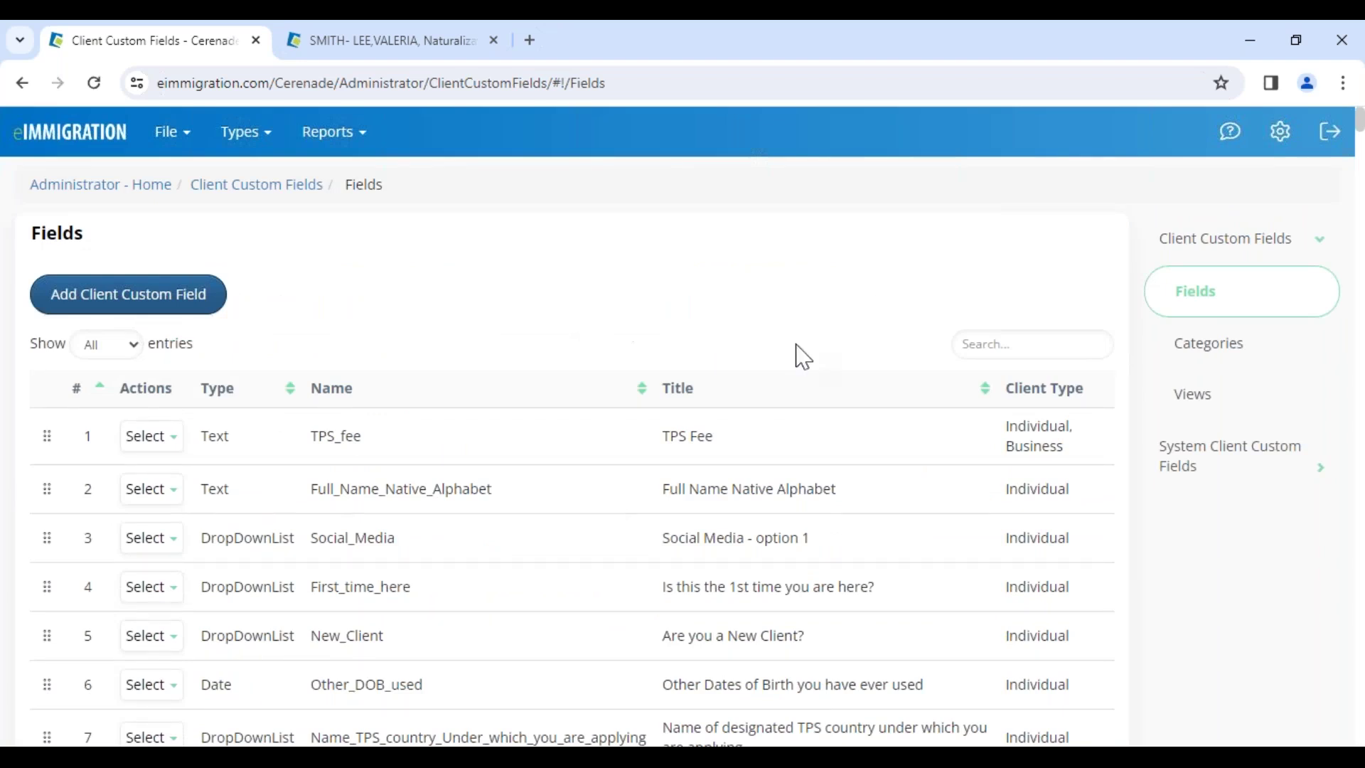
{"action": "left_click", "coordinate": [1226, 361]}
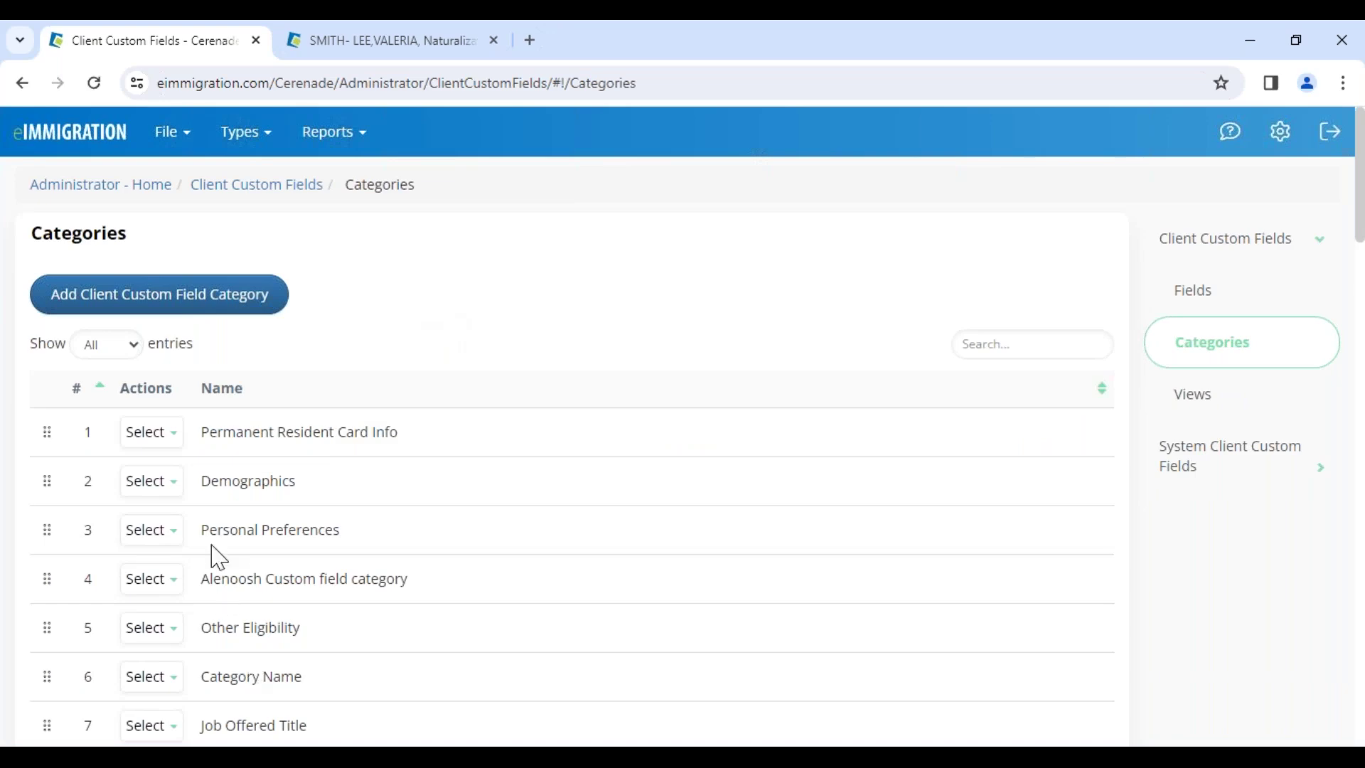
{"action": "left_click_drag", "start_coordinate": [201, 487], "coordinate": [337, 529]}
{"action": "scroll", "coordinate": [307, 601], "scroll_direction": "down", "scroll_amount": 2}
{"action": "scroll", "coordinate": [307, 607], "scroll_direction": "down", "scroll_amount": 11}
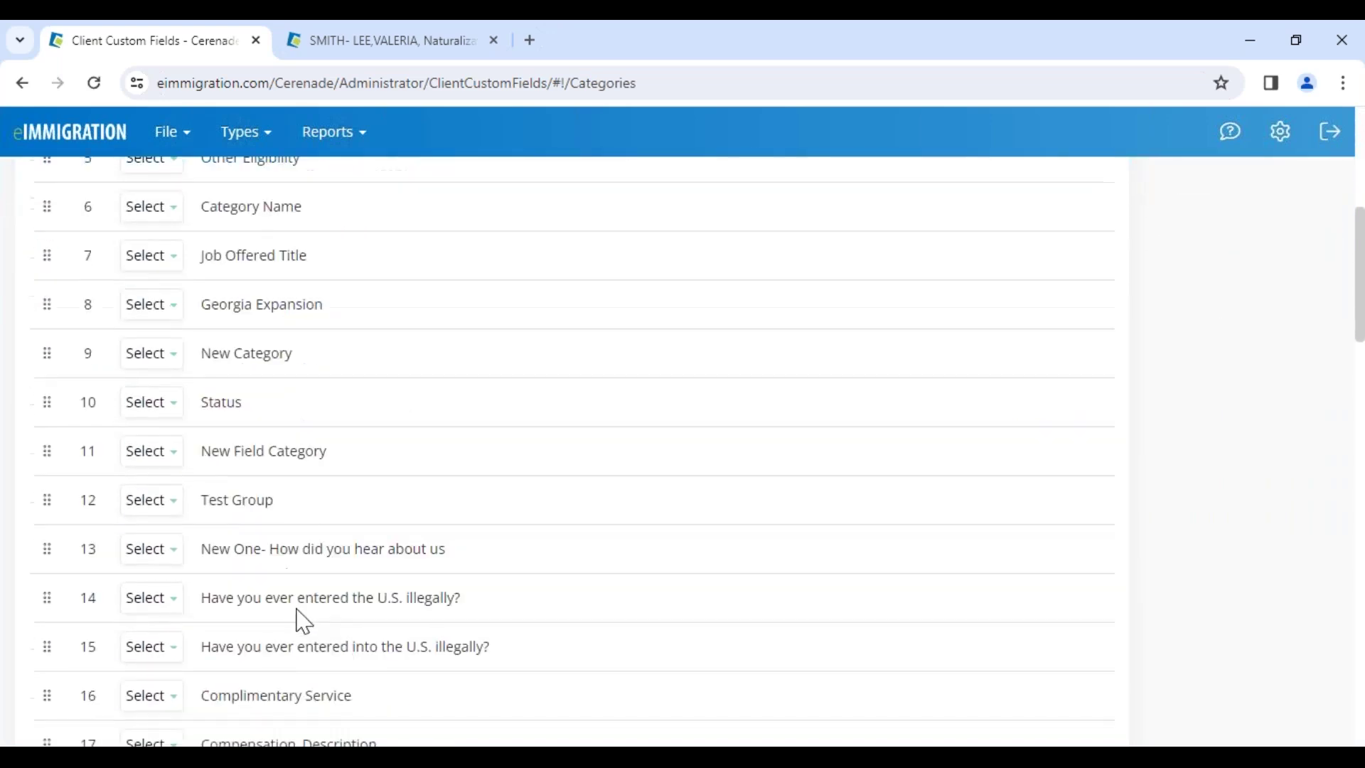
{"action": "scroll", "coordinate": [290, 610], "scroll_direction": "down", "scroll_amount": 2}
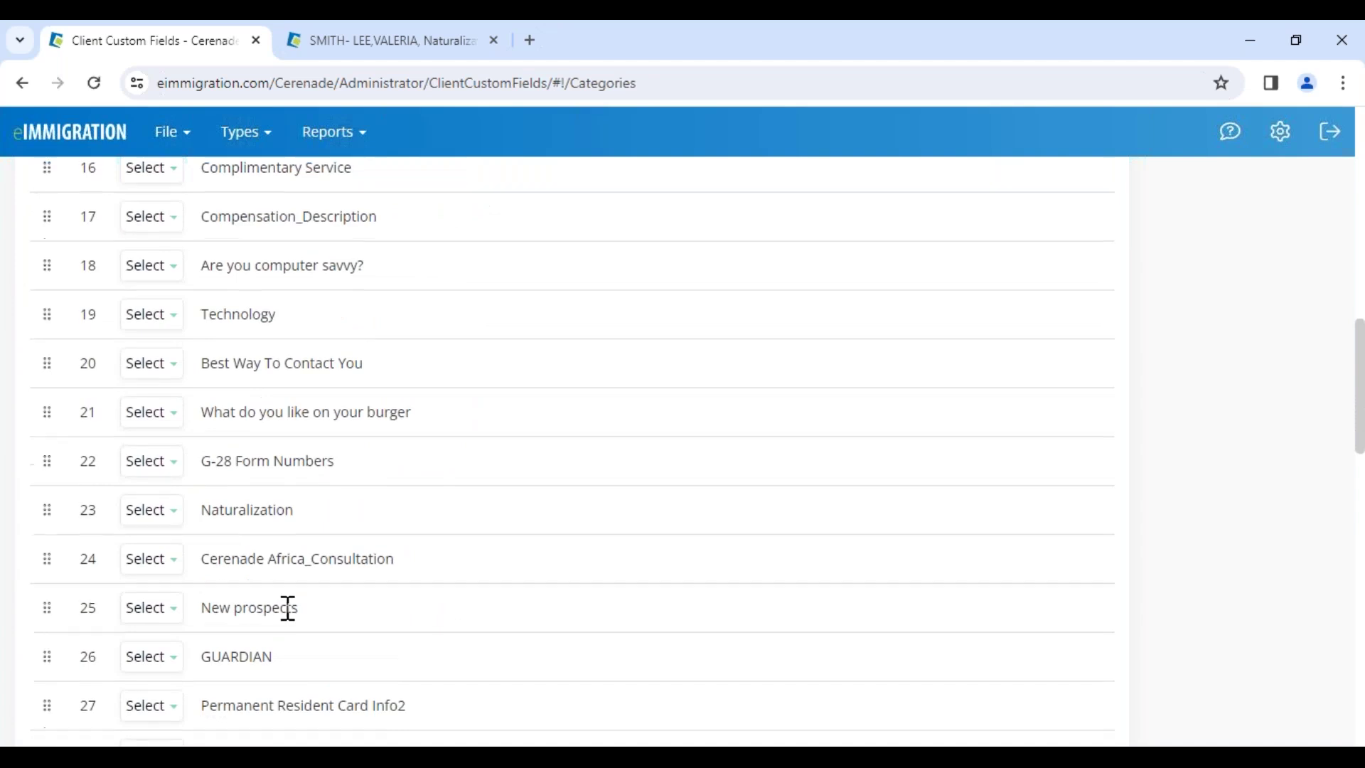
{"action": "left_click_drag", "start_coordinate": [202, 517], "coordinate": [297, 544]}
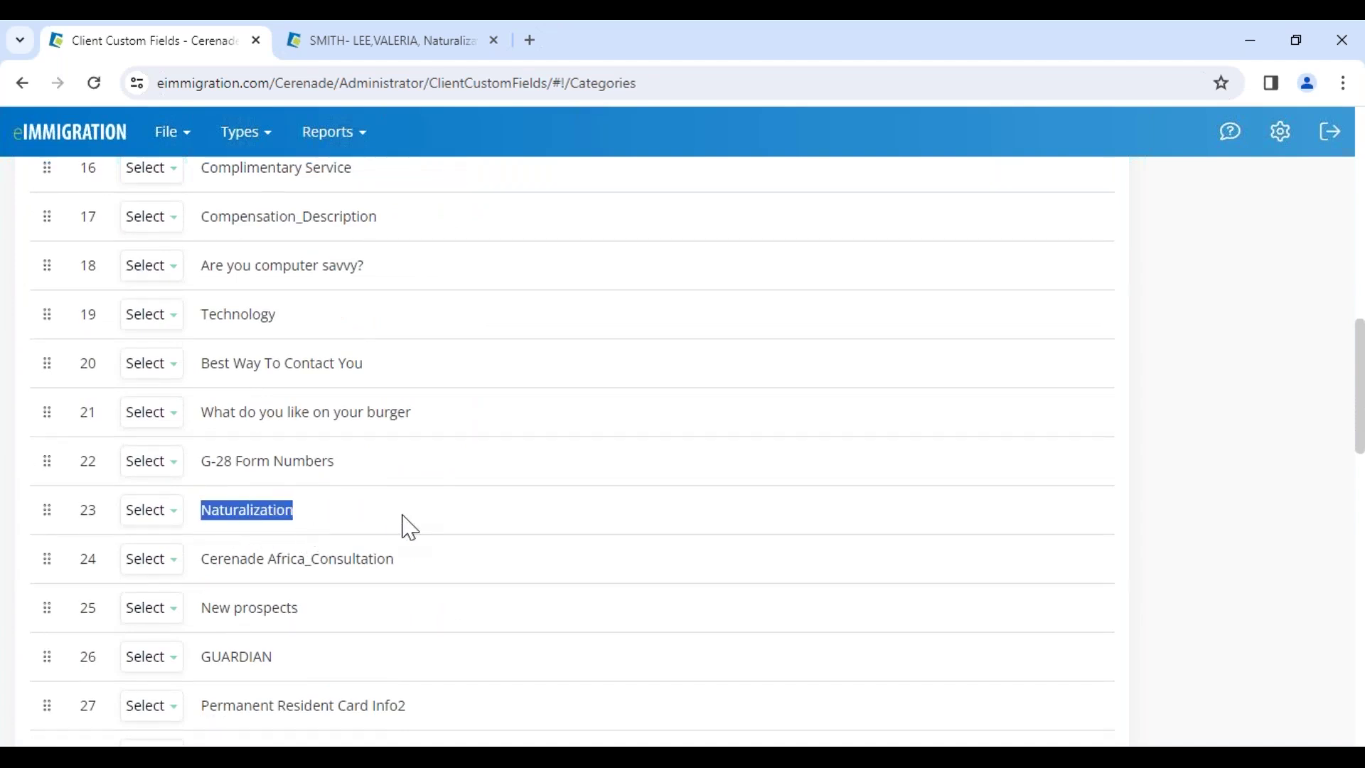
Step: Open the client custom field views and examine the IMMIGRATION CLIENTS ONLY entry
{"action": "scroll", "coordinate": [404, 524], "scroll_direction": "up", "scroll_amount": 14}
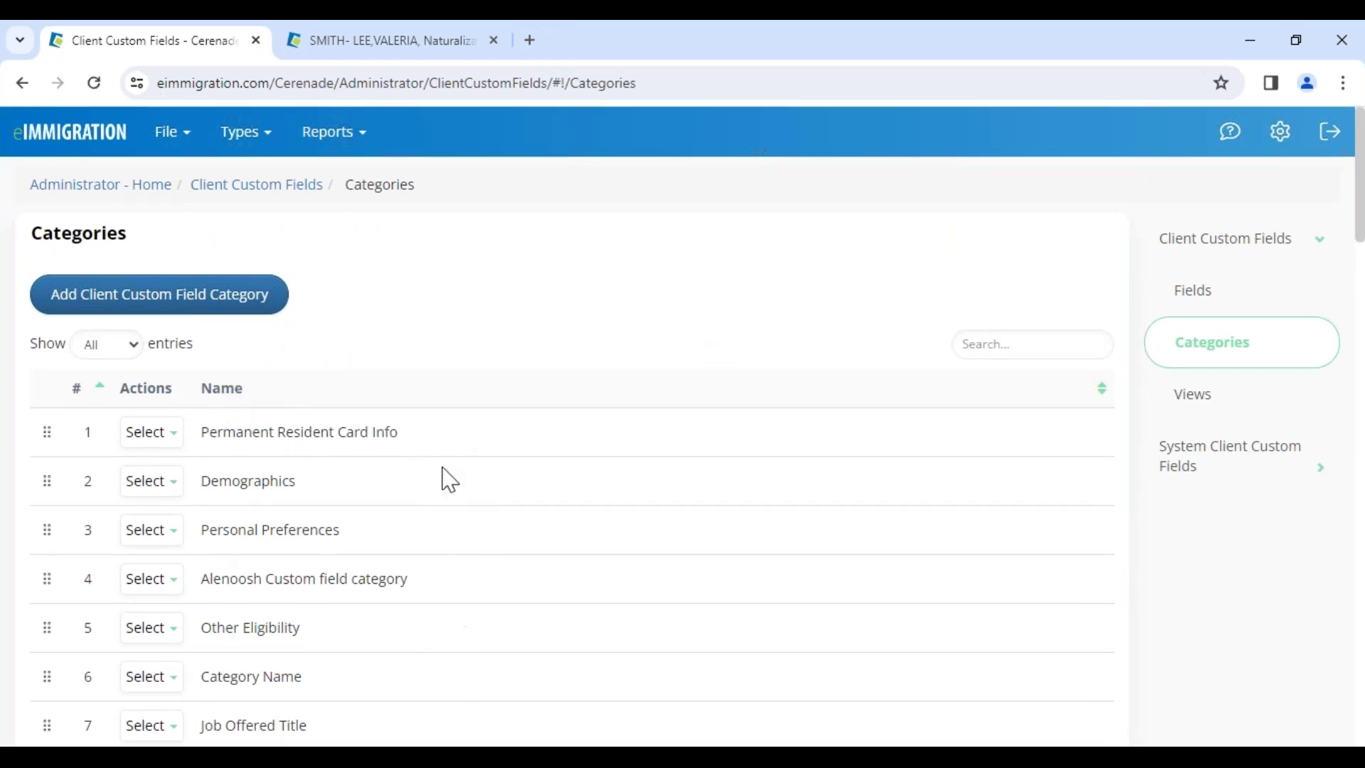
{"action": "left_click", "coordinate": [1201, 398]}
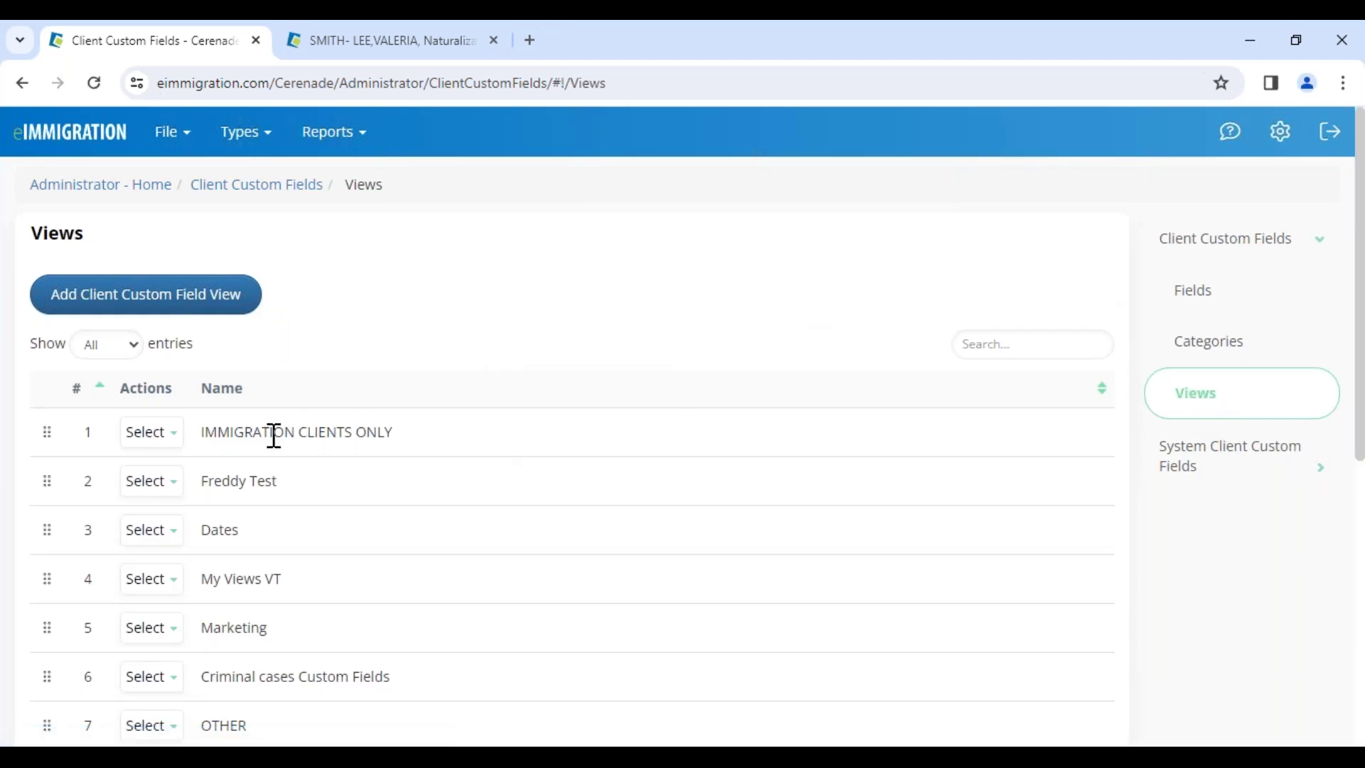
{"action": "left_click_drag", "start_coordinate": [288, 425], "coordinate": [202, 425]}
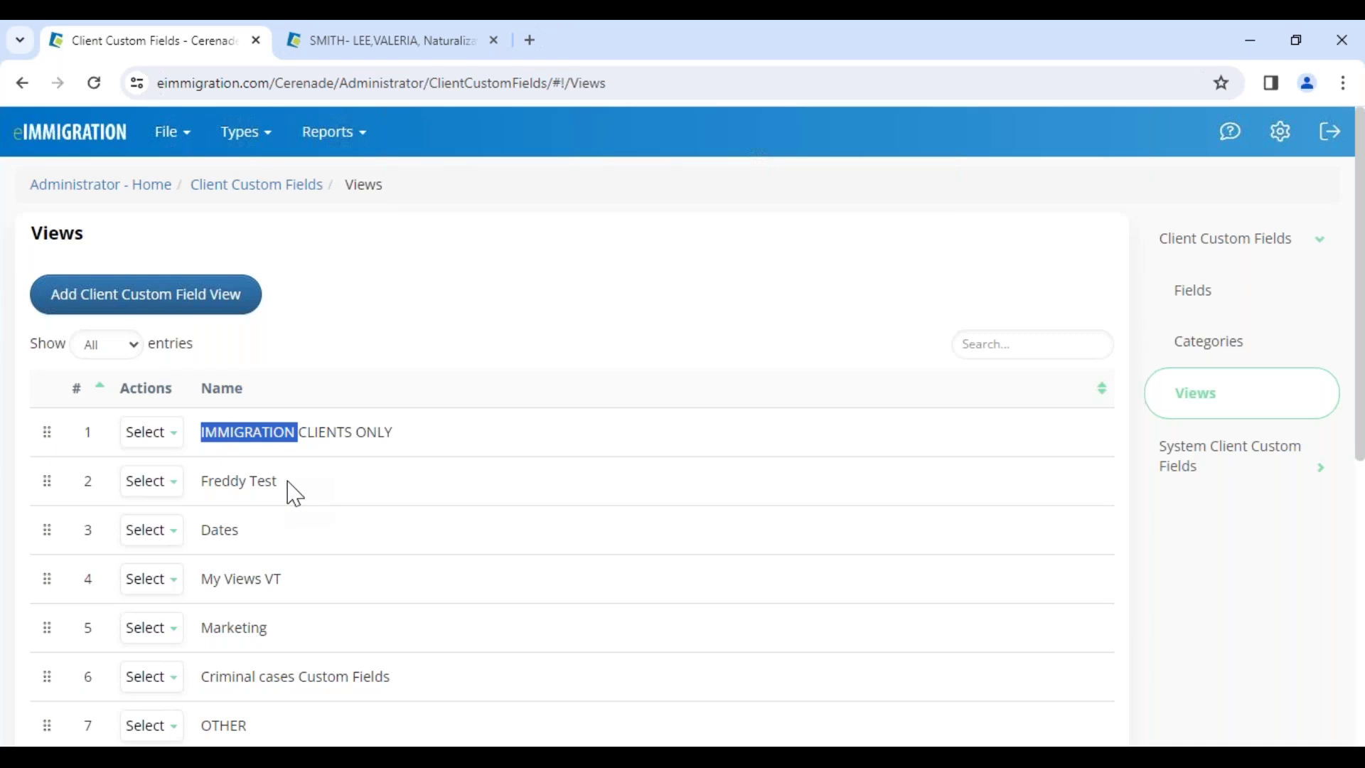
Step: Open the main party's client record from the case, dismiss the client alerts and show the client's custom fields
{"action": "left_click", "coordinate": [337, 42]}
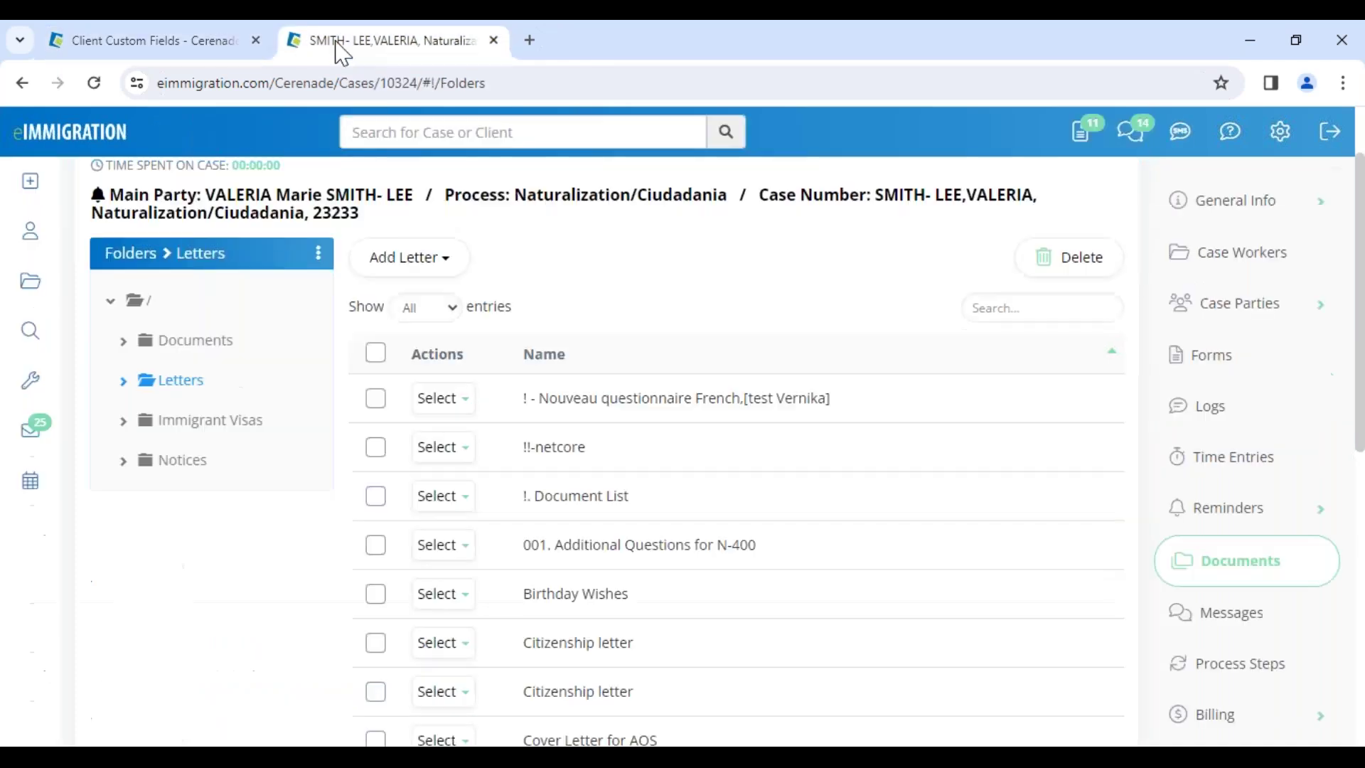
{"action": "left_click", "coordinate": [336, 200]}
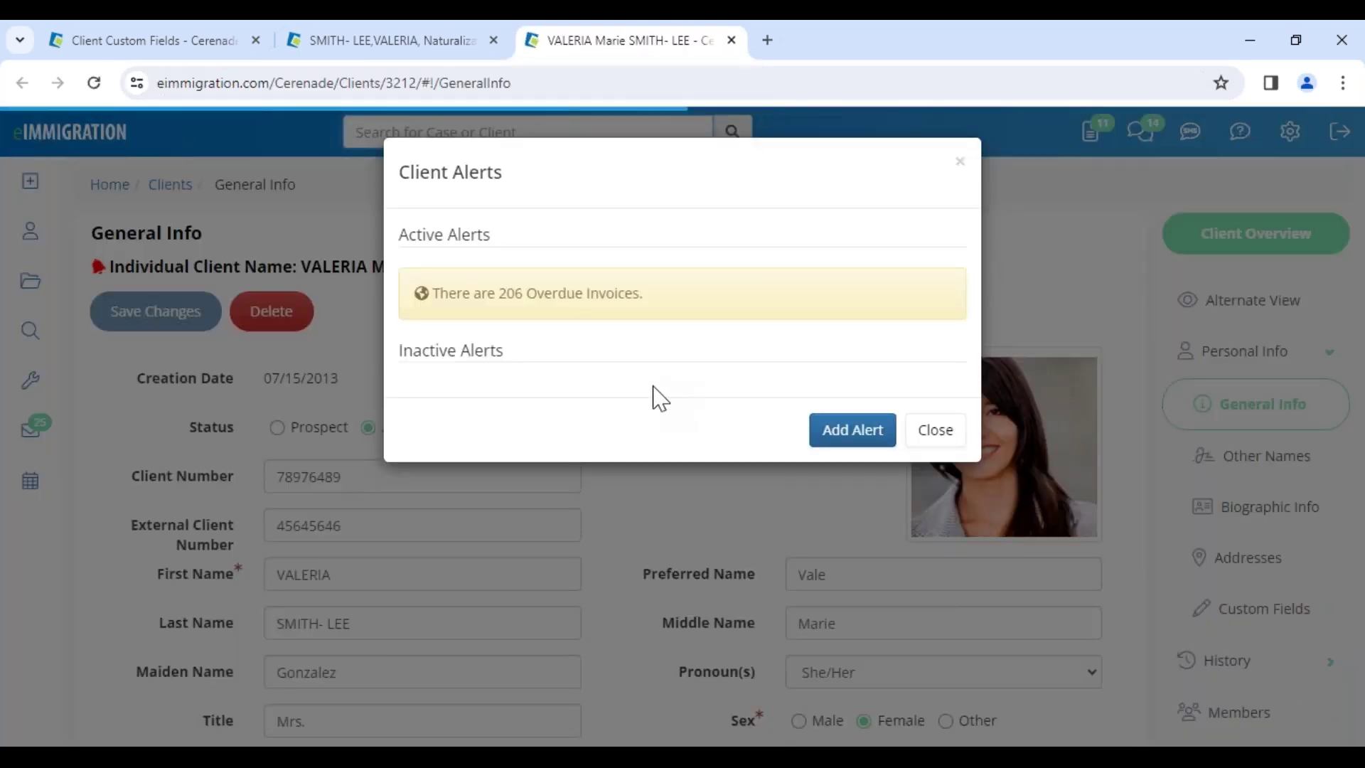
{"action": "left_click", "coordinate": [932, 431]}
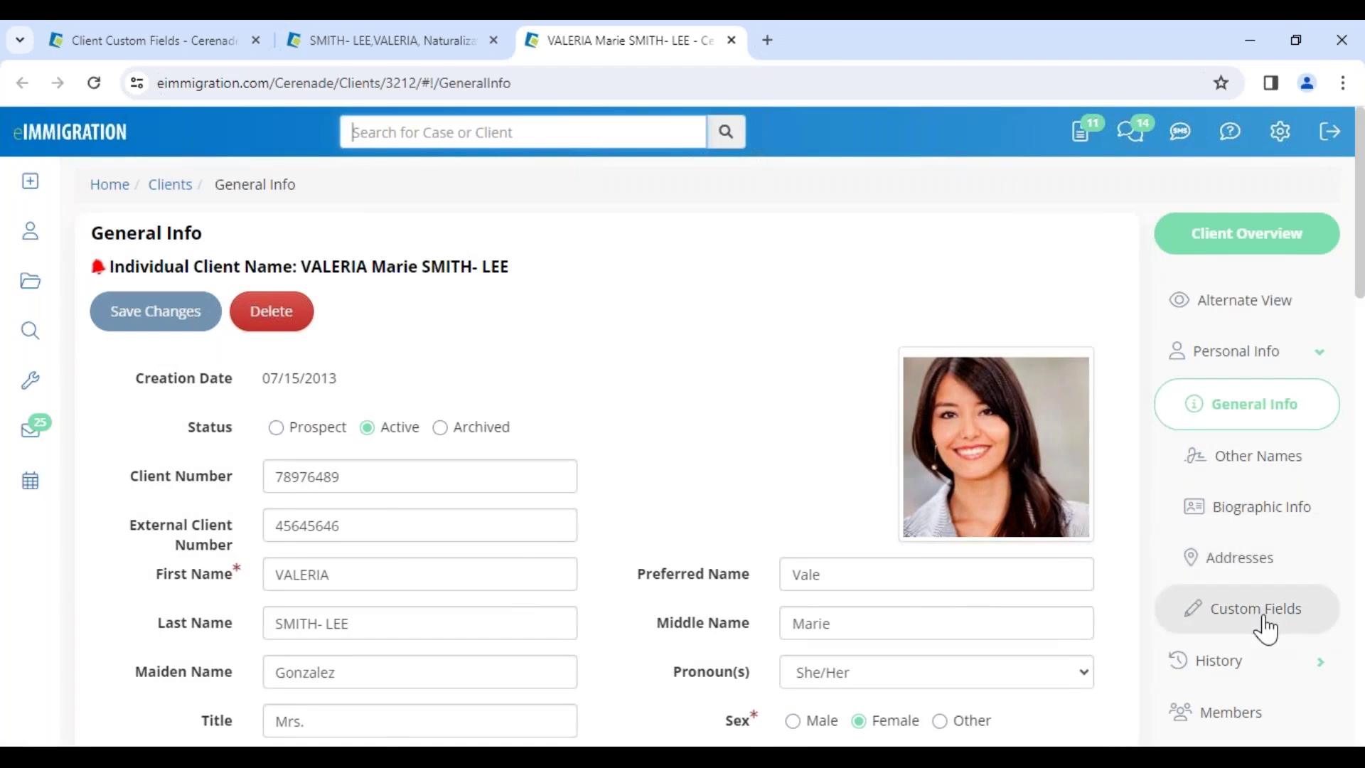
{"action": "left_click", "coordinate": [1255, 609]}
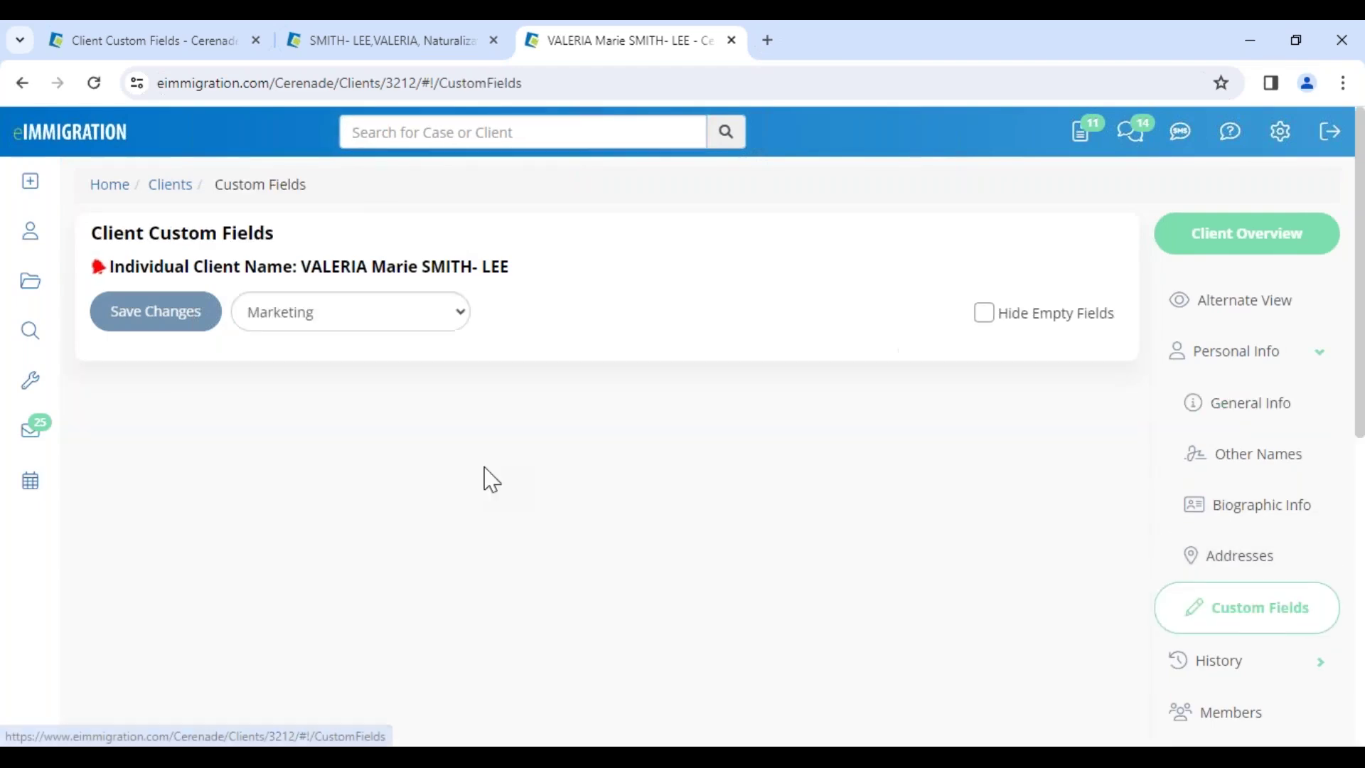
Step: Switch the client's custom fields to the IMMIGRATION CLIENTS ONLY view and examine its category headings, such as Permanent Resident Card Info and TPS
{"action": "left_click", "coordinate": [391, 312]}
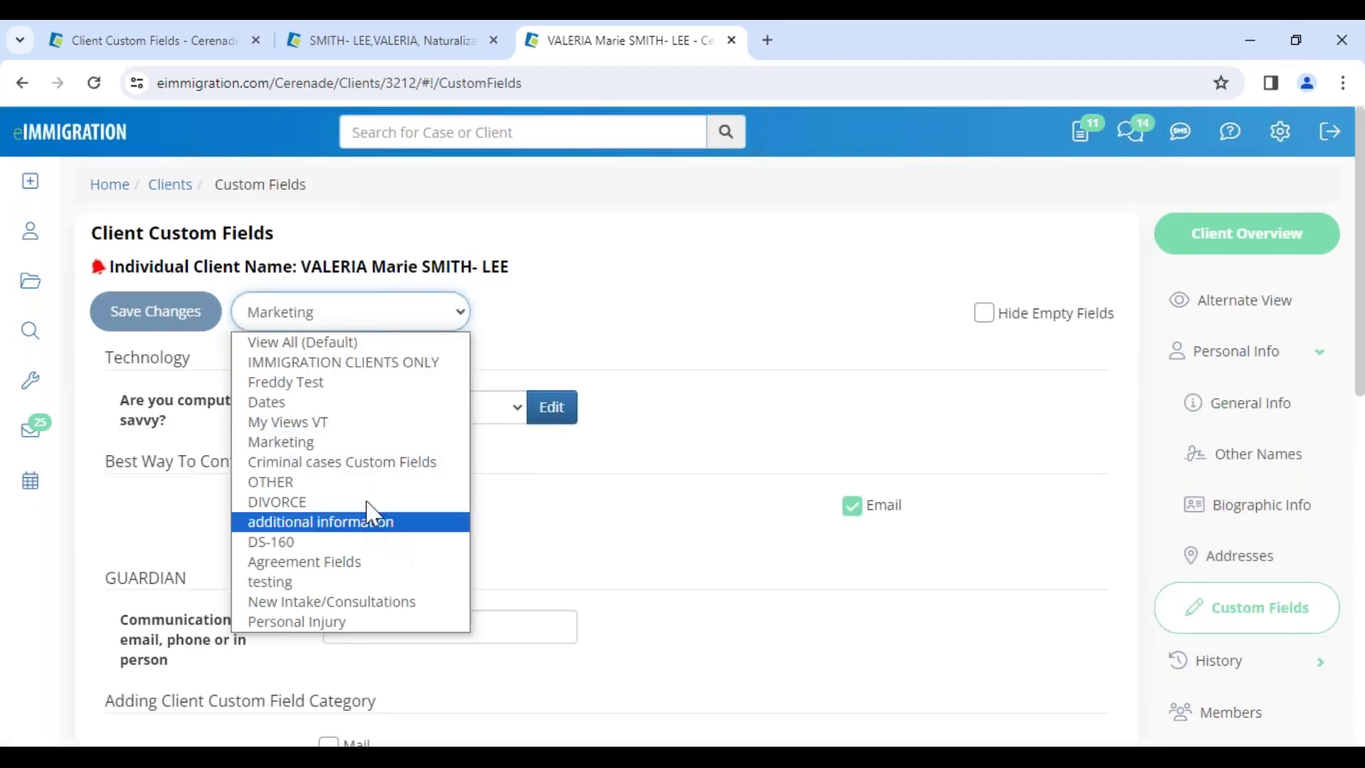
{"action": "left_click", "coordinate": [335, 365]}
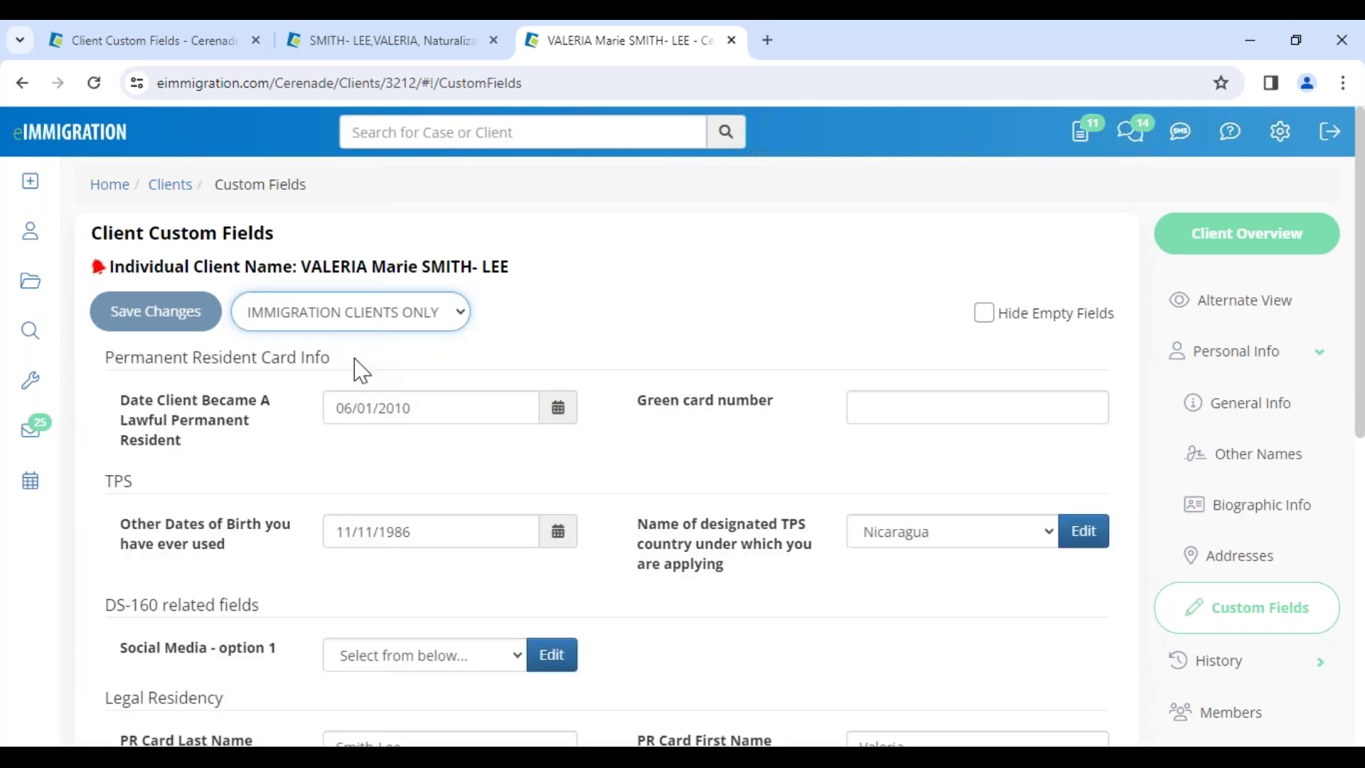
{"action": "left_click_drag", "start_coordinate": [105, 356], "coordinate": [321, 375]}
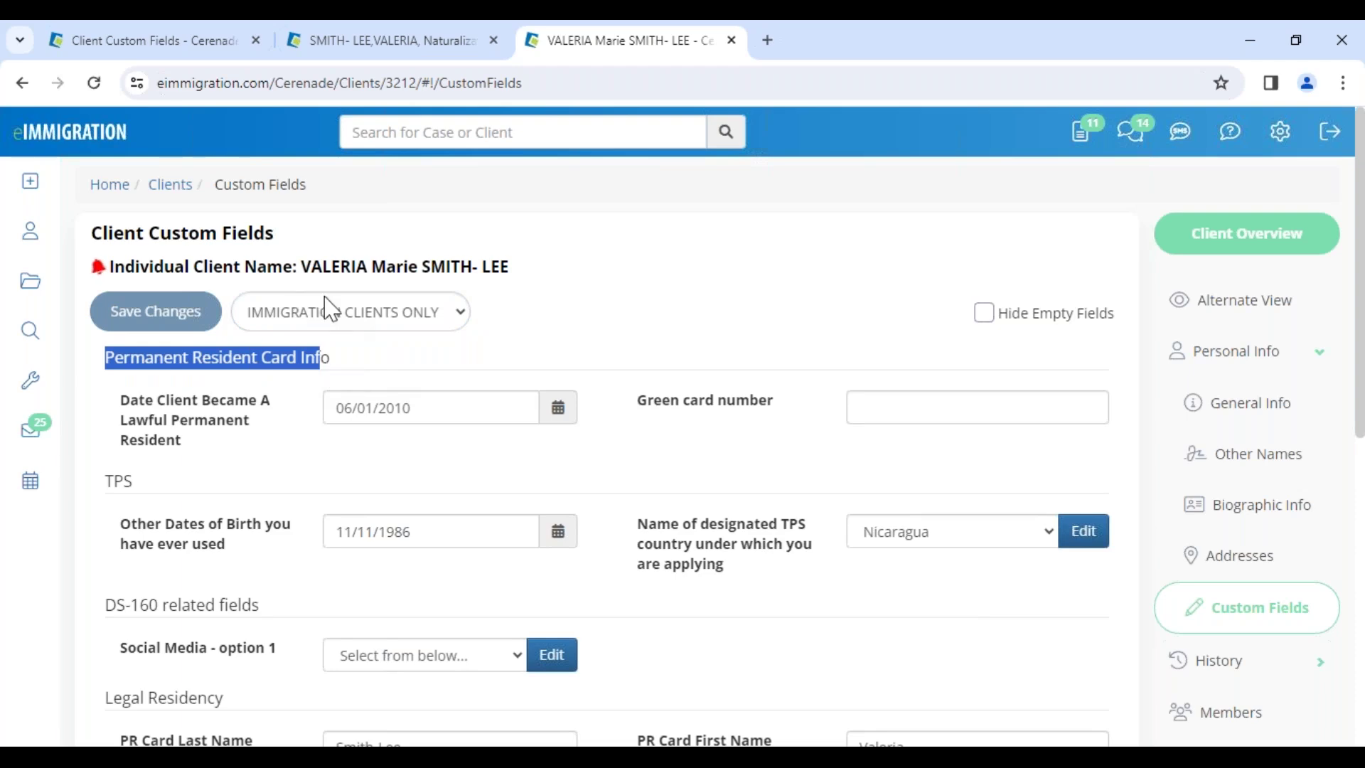
{"action": "left_click", "coordinate": [216, 367]}
{"action": "left_click_drag", "start_coordinate": [107, 366], "coordinate": [292, 393]}
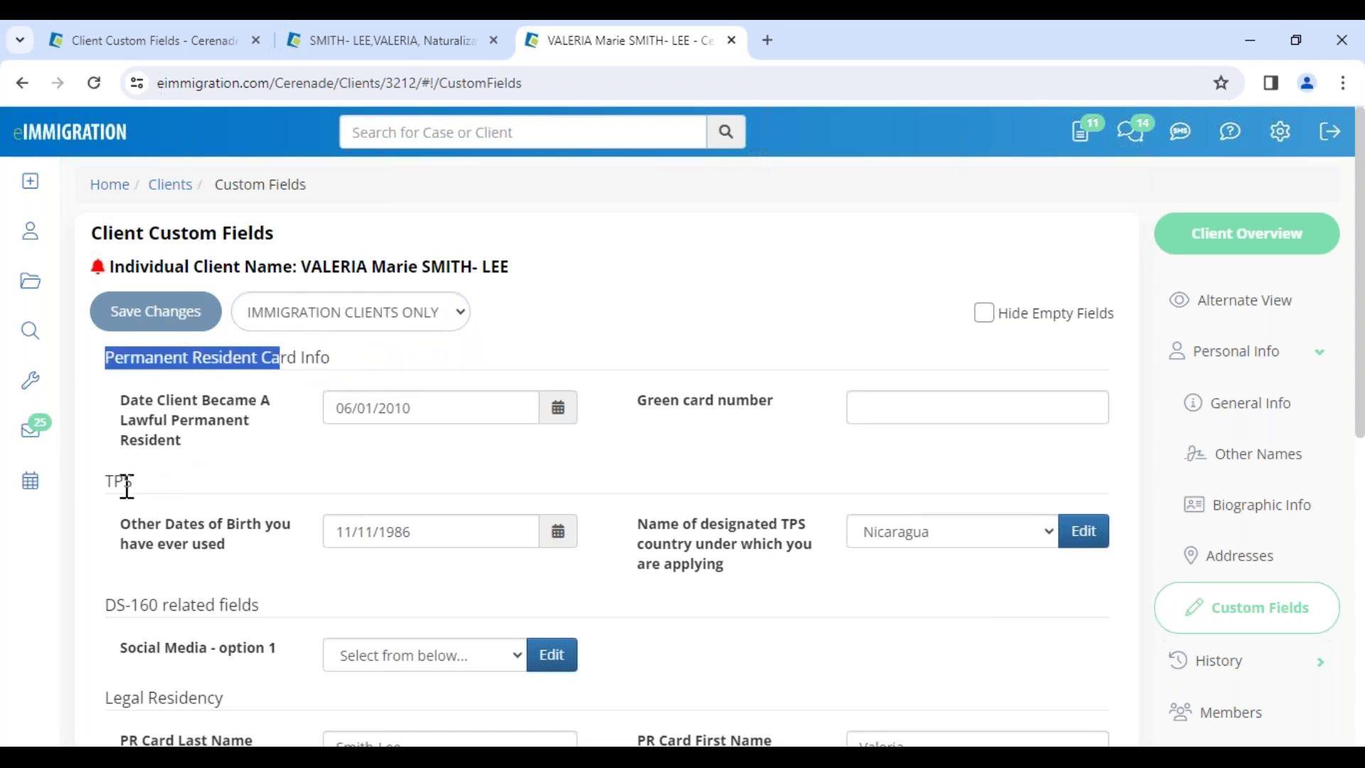
{"action": "left_click_drag", "start_coordinate": [106, 482], "coordinate": [123, 483]}
{"action": "left_click_drag", "start_coordinate": [111, 609], "coordinate": [209, 610]}
{"action": "left_click", "coordinate": [555, 342]}
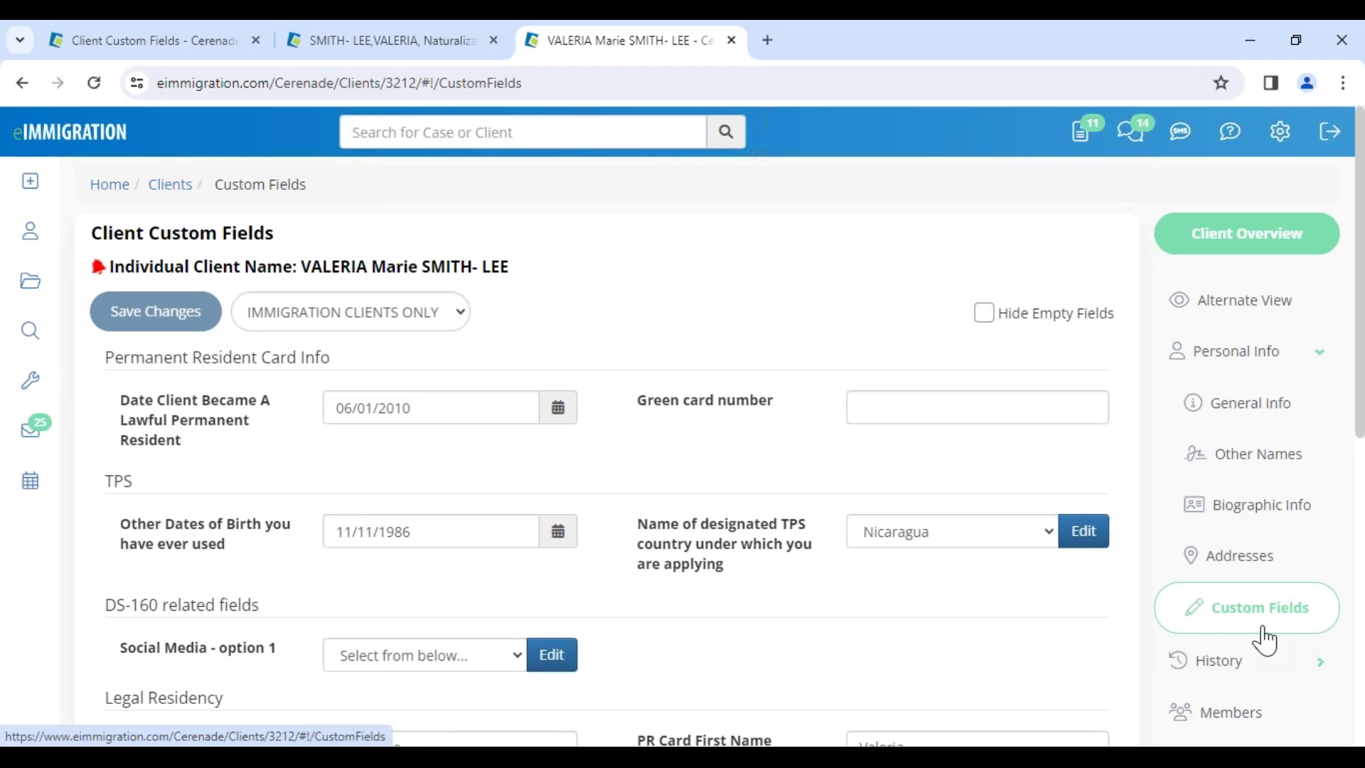
Step: Open the client's general info and examine its Custom Fields section, including the Full Name Native Alphabet field
{"action": "left_click", "coordinate": [1226, 406]}
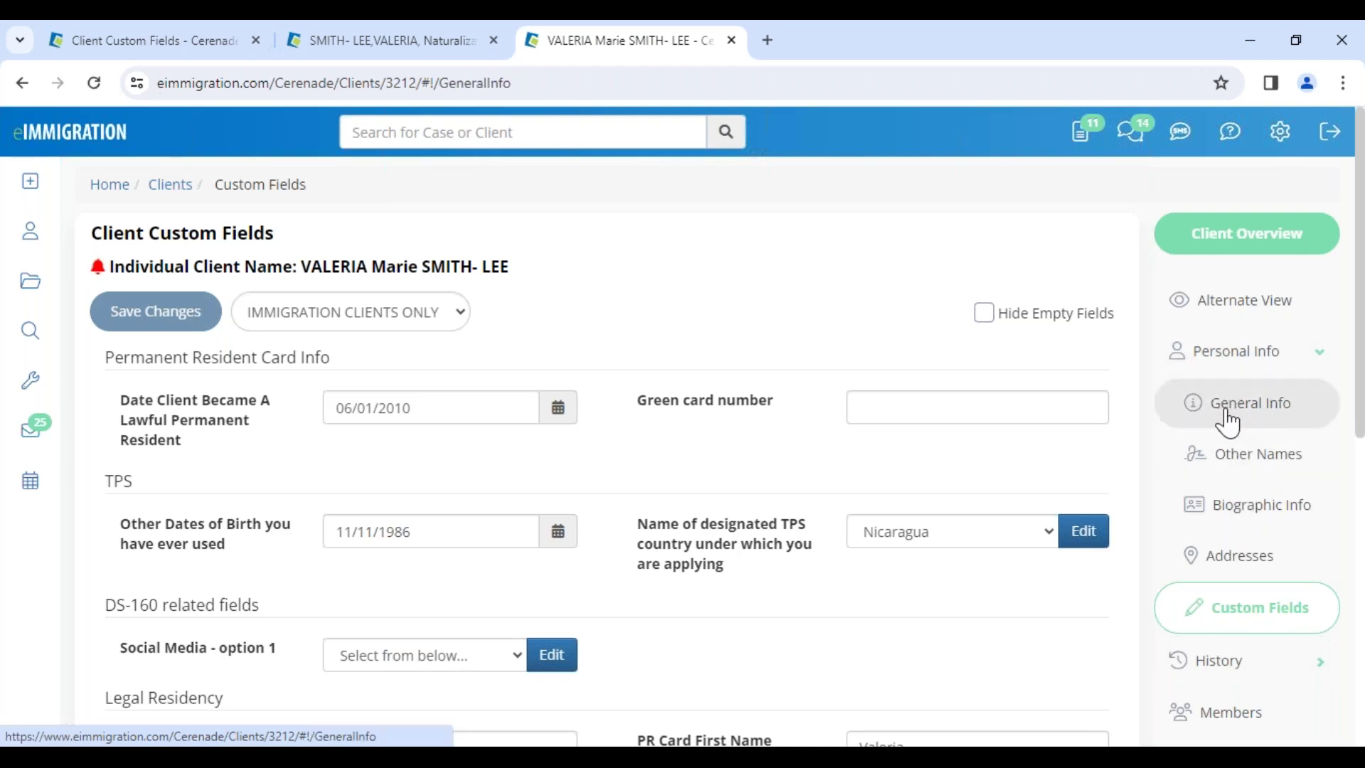
{"action": "scroll", "coordinate": [384, 473], "scroll_direction": "down", "scroll_amount": 15}
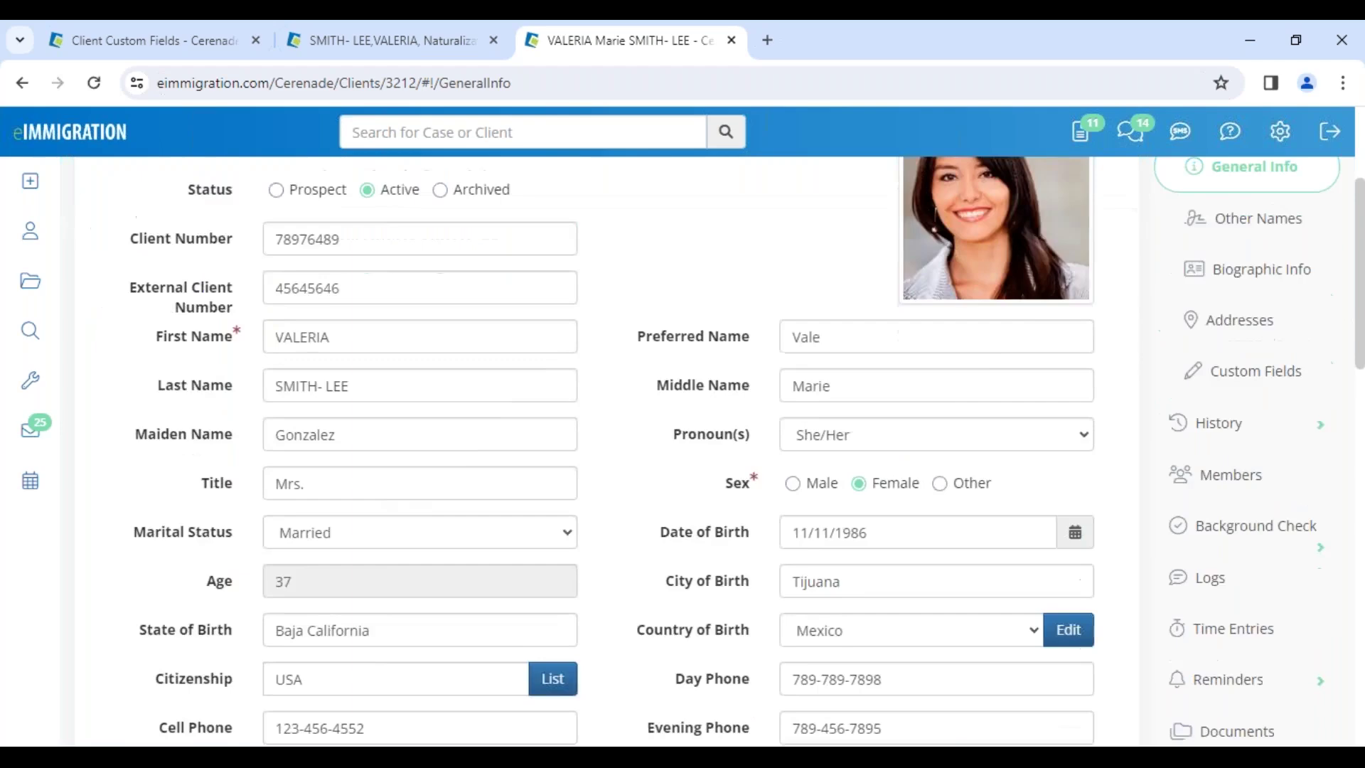
{"action": "scroll", "coordinate": [387, 510], "scroll_direction": "down", "scroll_amount": 2}
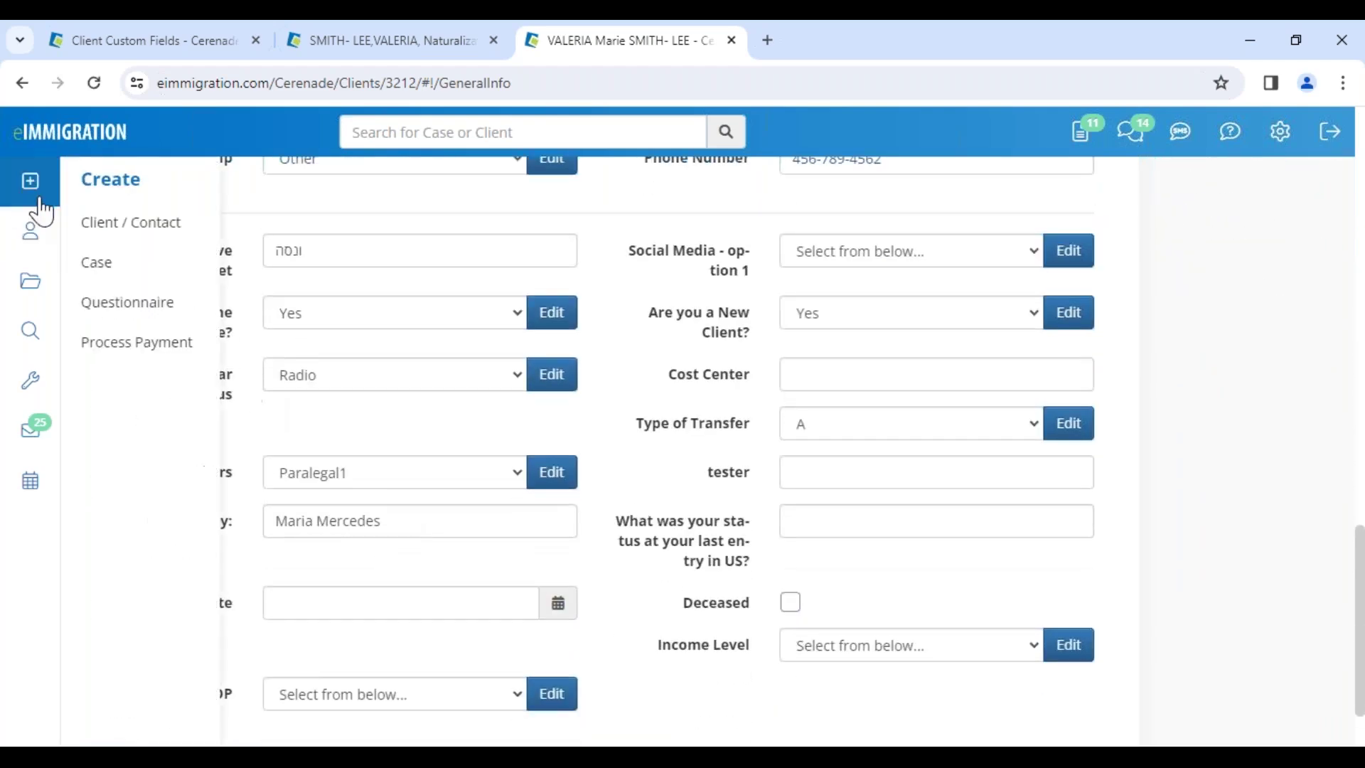
{"action": "left_click_drag", "start_coordinate": [99, 204], "coordinate": [222, 213]}
{"action": "left_click", "coordinate": [220, 275]}
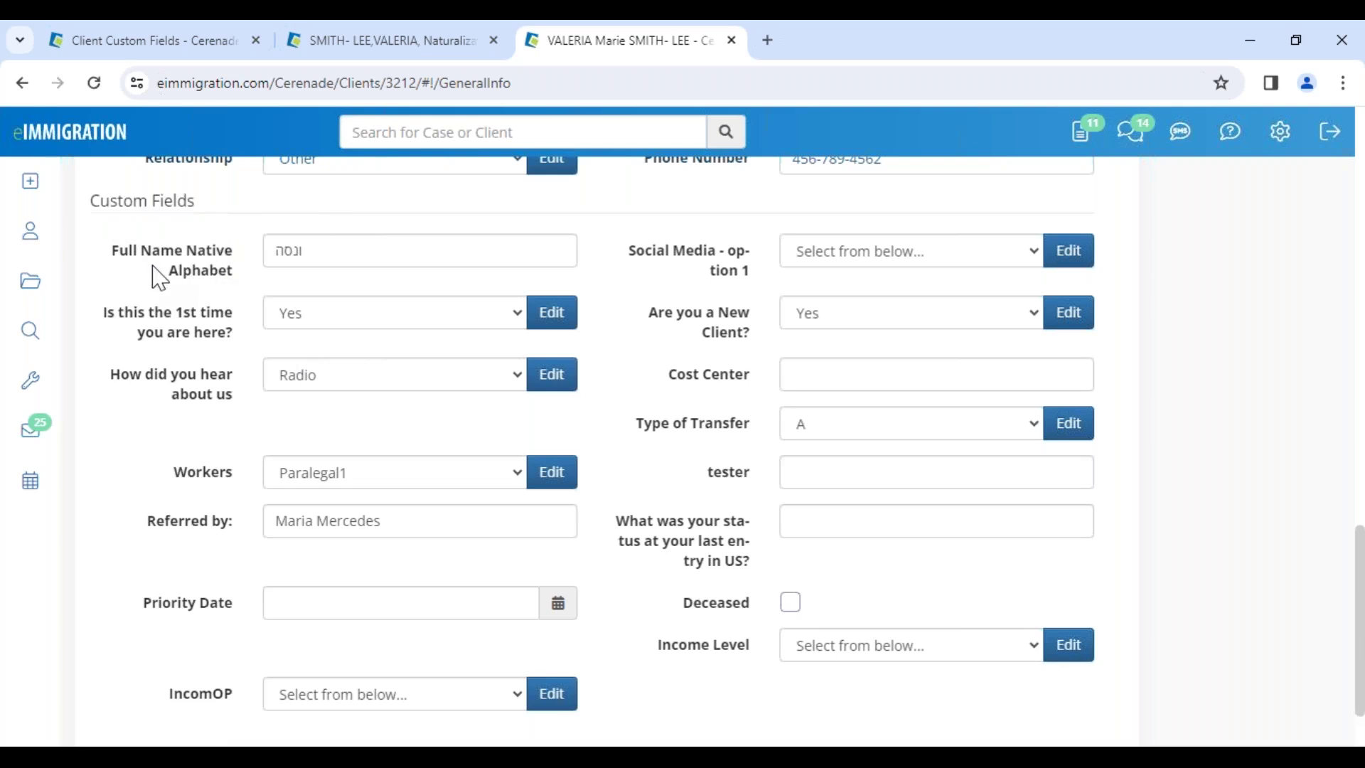
{"action": "left_click_drag", "start_coordinate": [113, 252], "coordinate": [243, 272]}
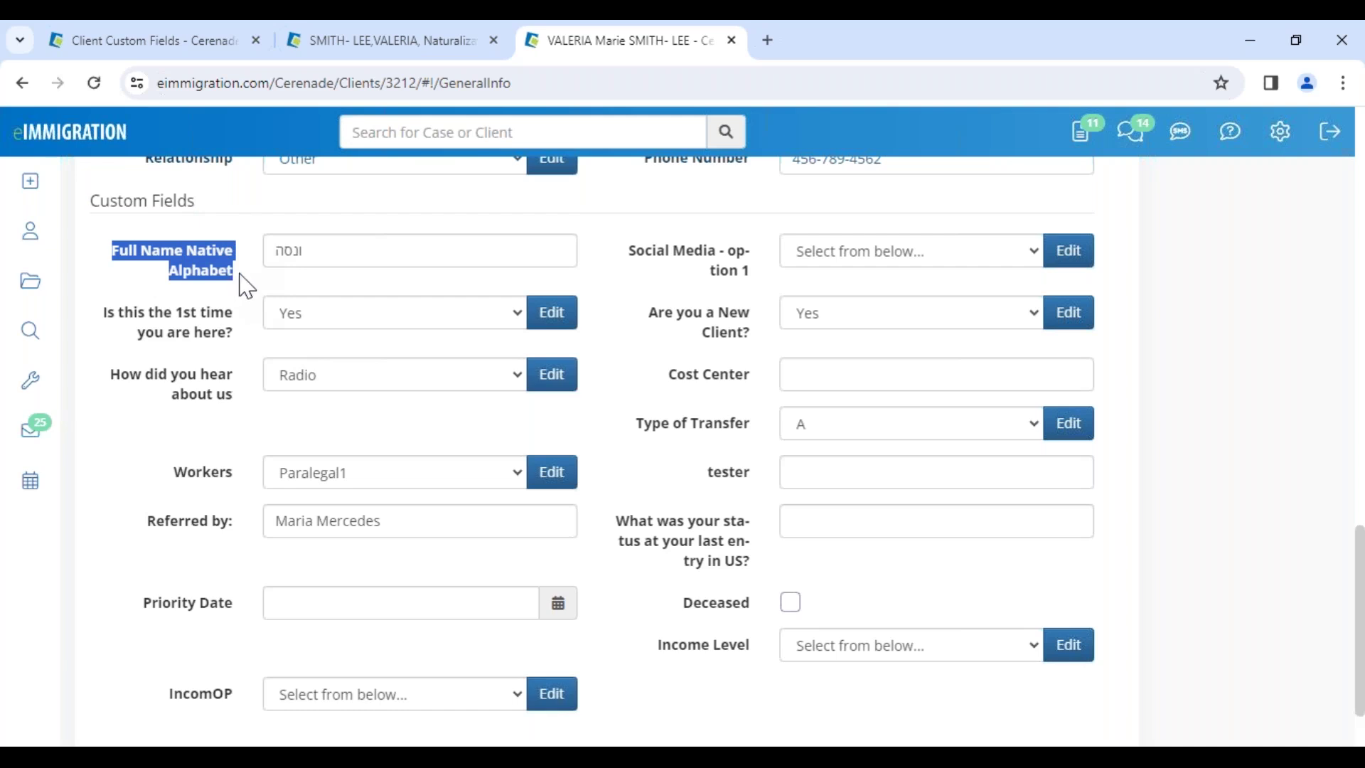
{"action": "left_click", "coordinate": [245, 286]}
{"action": "scroll", "coordinate": [249, 292], "scroll_direction": "up", "scroll_amount": 15}
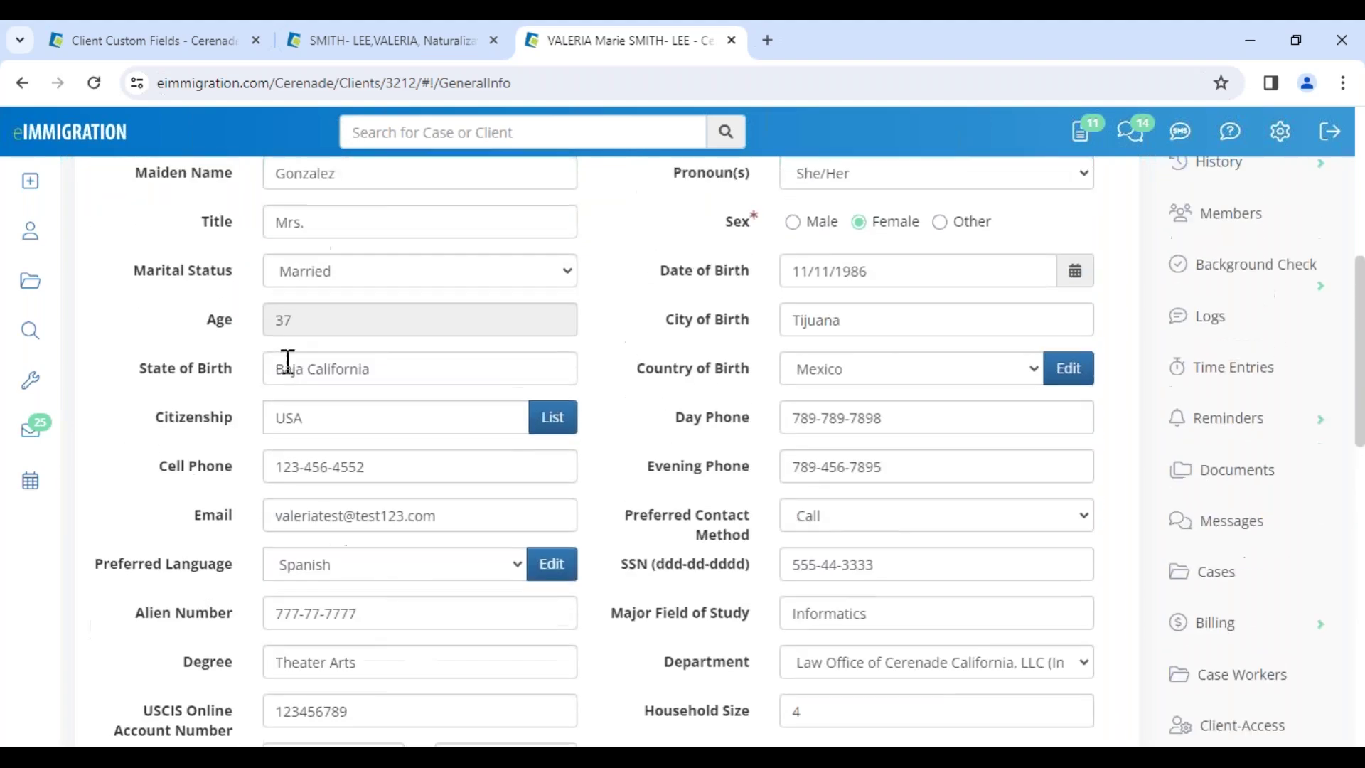
{"action": "scroll", "coordinate": [634, 473], "scroll_direction": "up", "scroll_amount": 6}
{"action": "scroll", "coordinate": [647, 481], "scroll_direction": "down", "scroll_amount": 5}
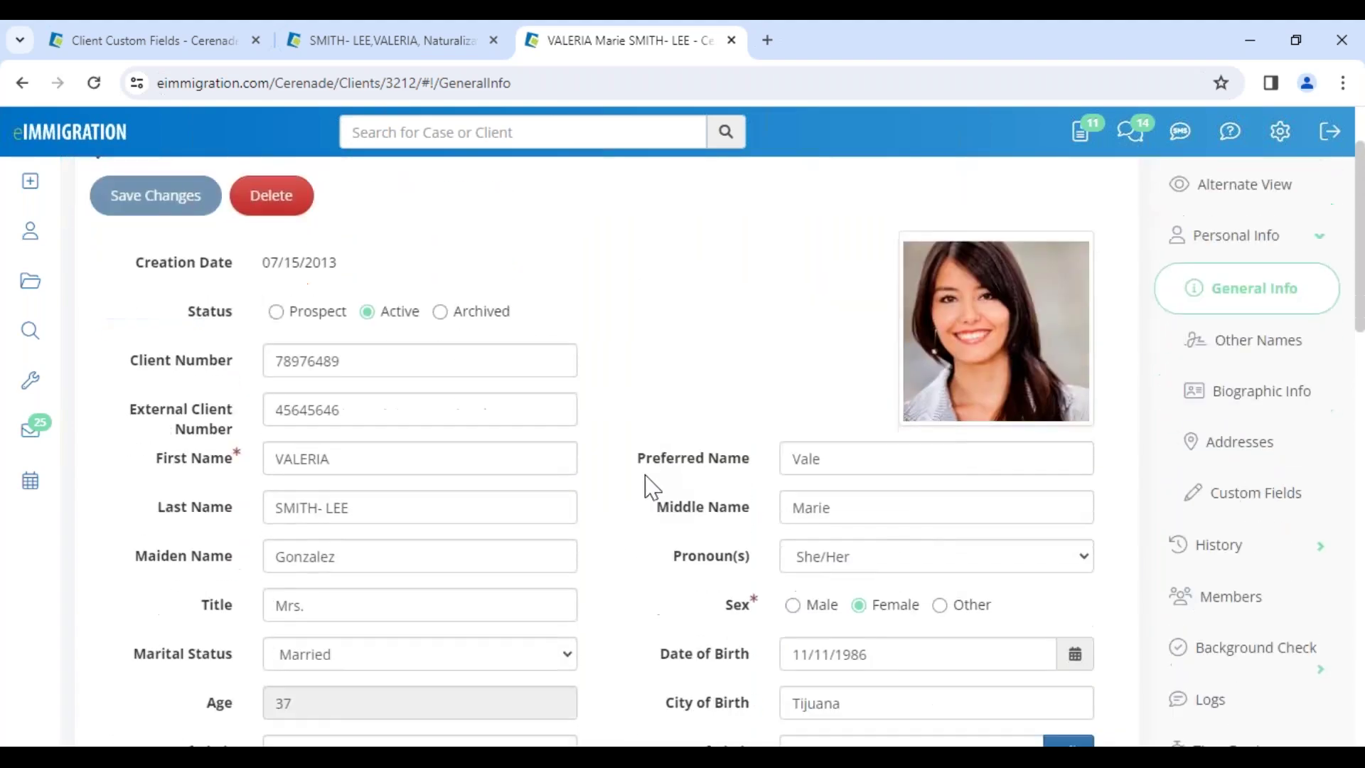
Step: Examine the Full Name Native Alphabet label and value under the Custom Fields heading of the client's general info
{"action": "scroll", "coordinate": [654, 502], "scroll_direction": "down", "scroll_amount": 10}
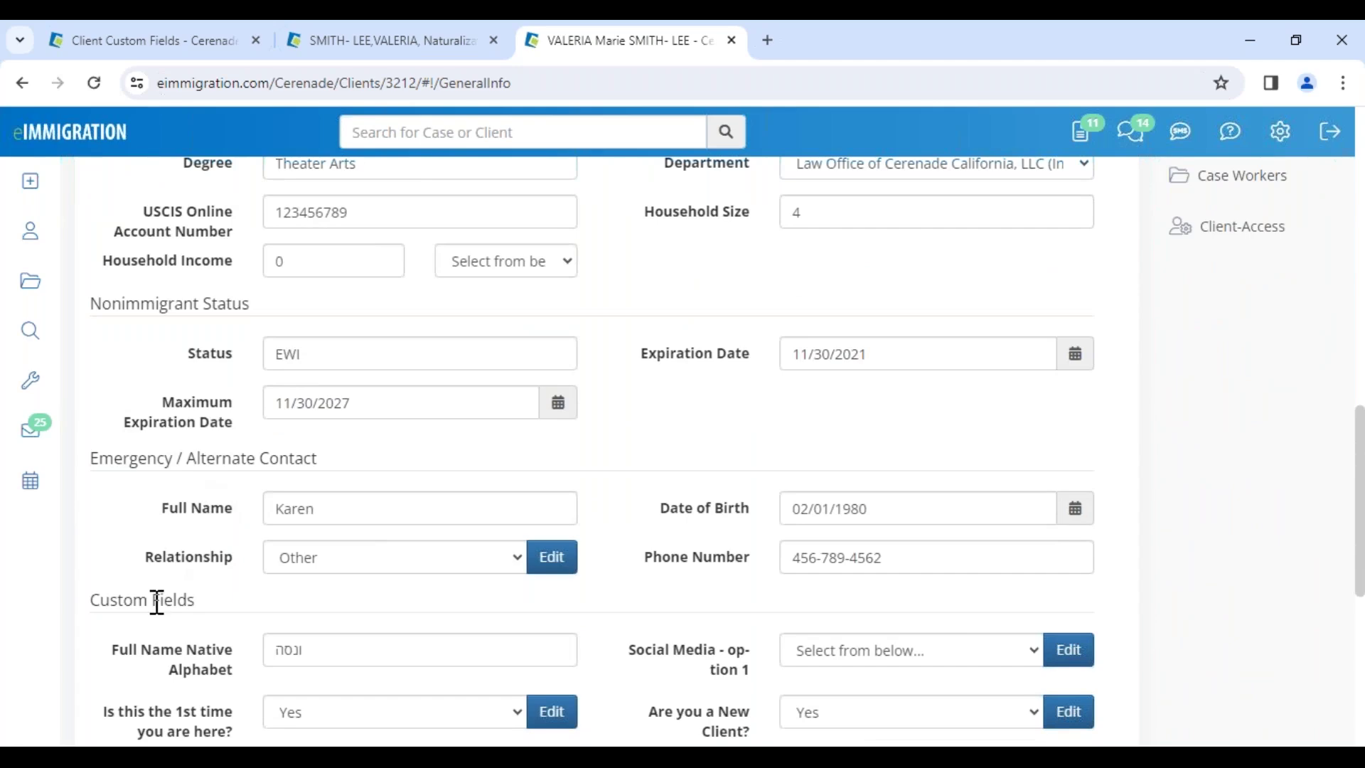
{"action": "left_click_drag", "start_coordinate": [113, 449], "coordinate": [243, 489]}
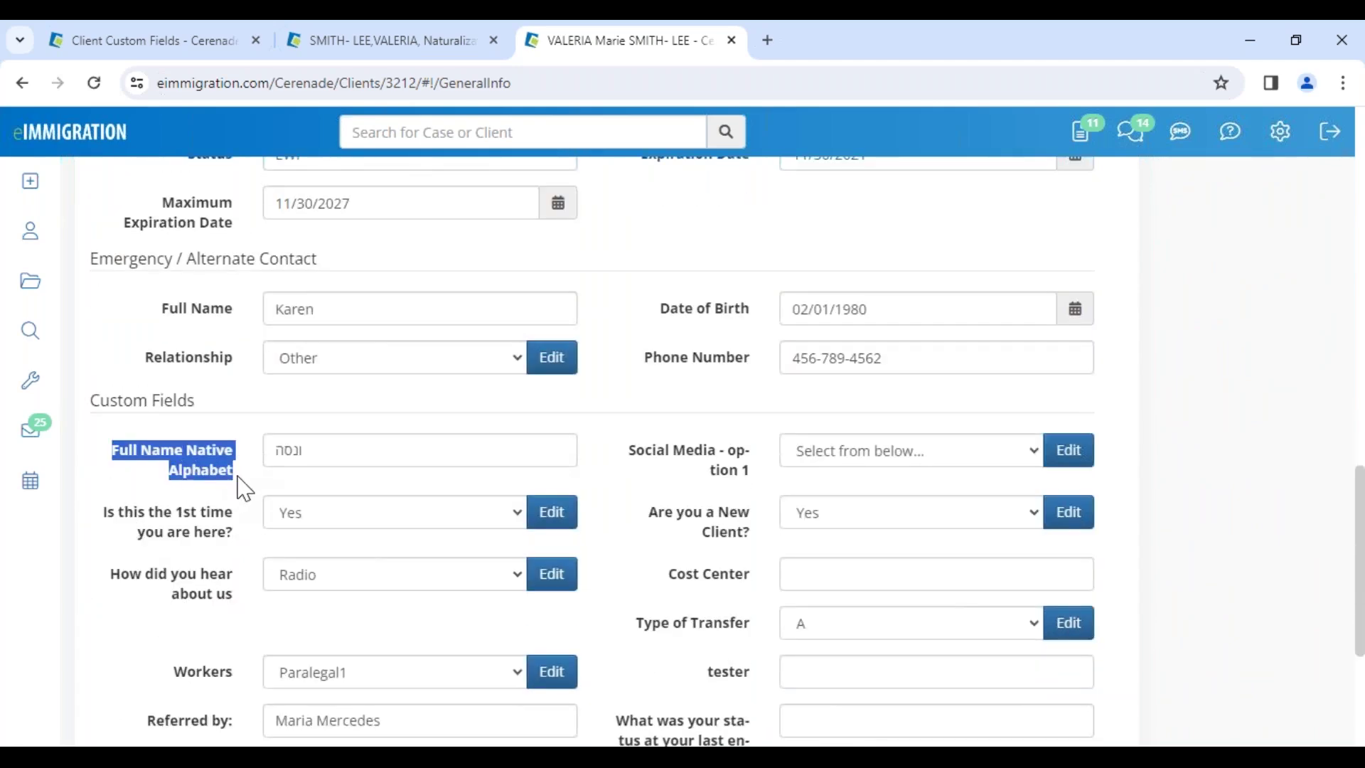
{"action": "left_click_drag", "start_coordinate": [305, 450], "coordinate": [260, 450]}
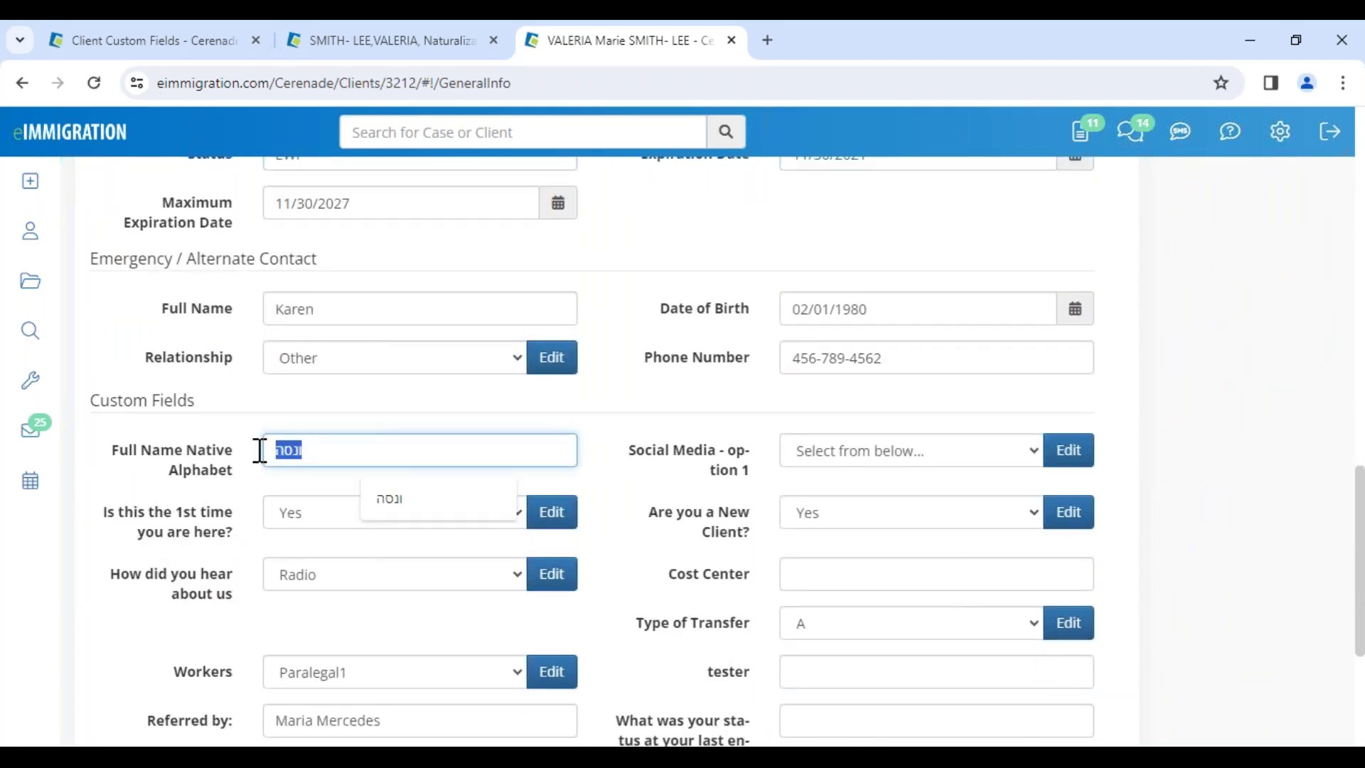
{"action": "left_click", "coordinate": [243, 481]}
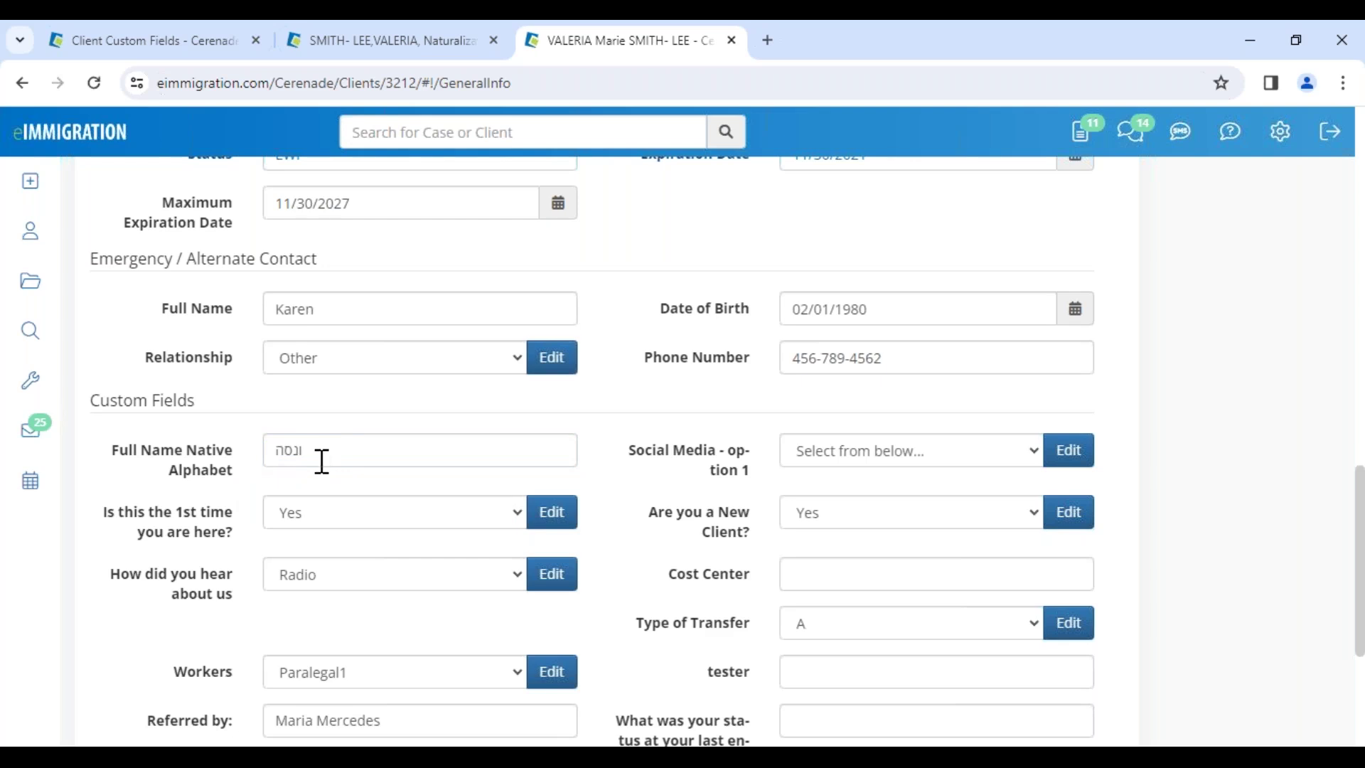
{"action": "left_click_drag", "start_coordinate": [321, 461], "coordinate": [114, 459]}
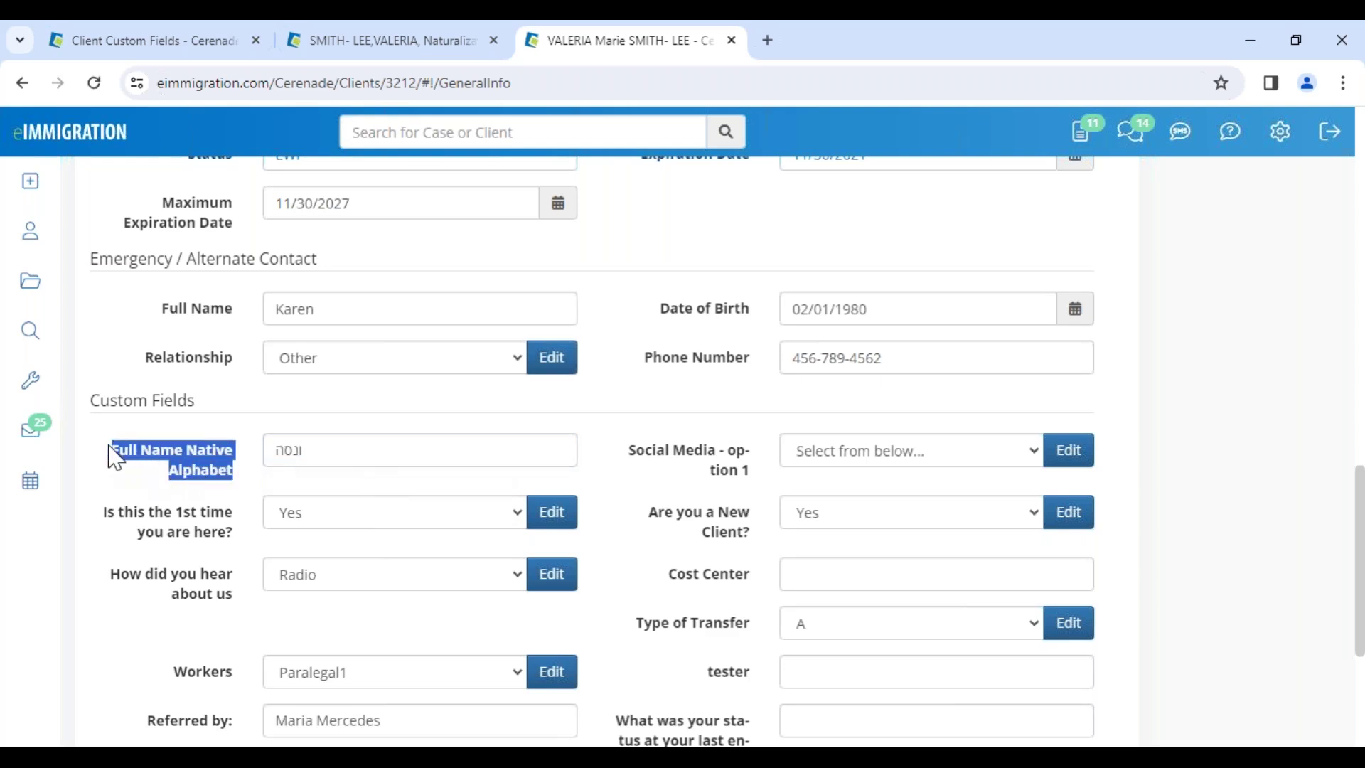
{"action": "left_click_drag", "start_coordinate": [89, 400], "coordinate": [206, 405]}
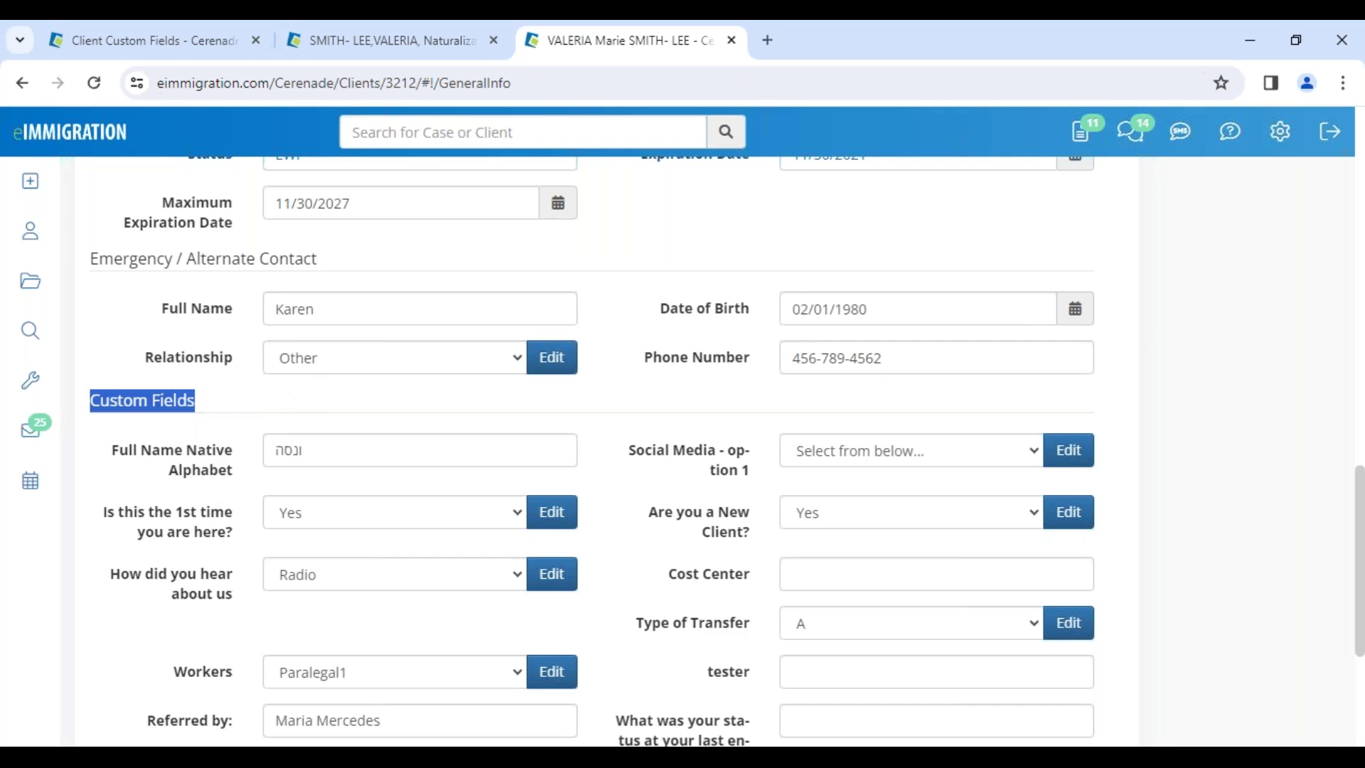
Step: Review the system client custom fields set for General Info in the administrator area and compare them with the client record
{"action": "left_click", "coordinate": [196, 45]}
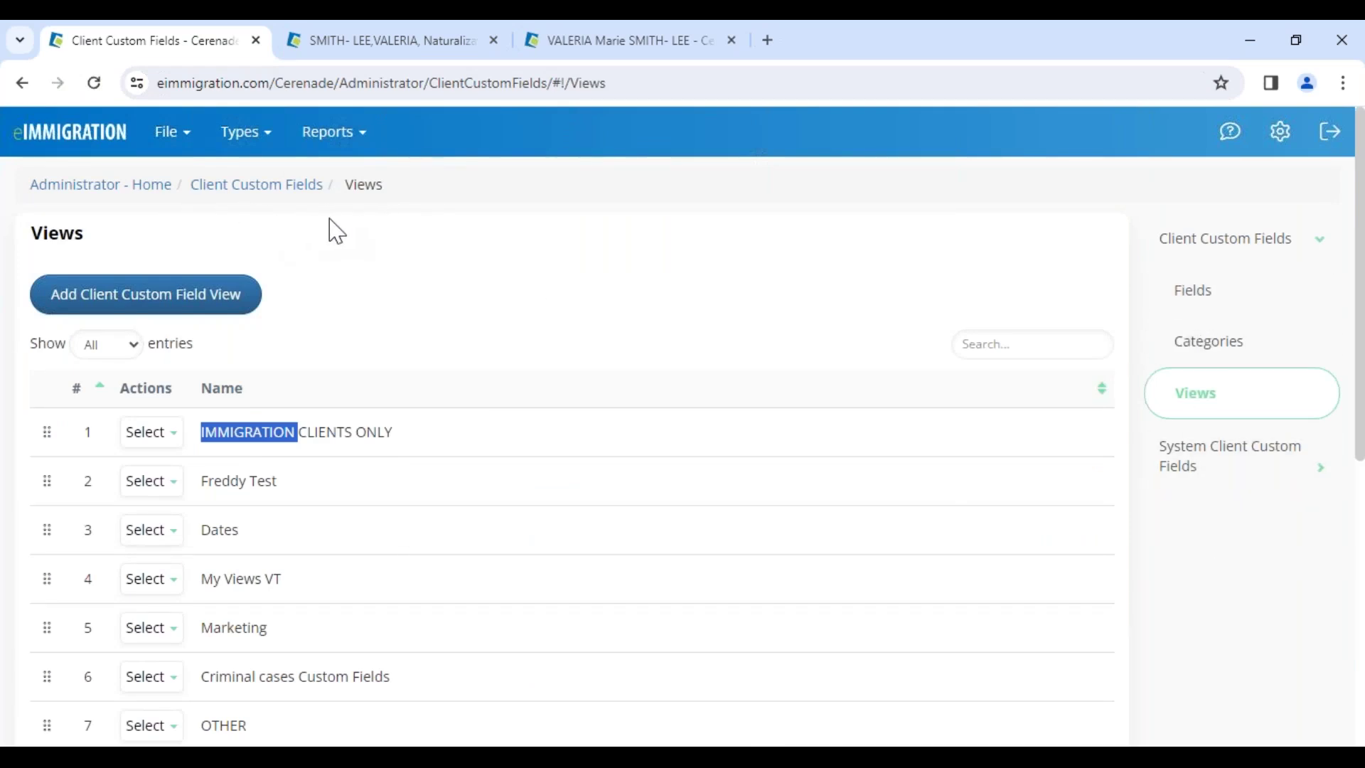
{"action": "left_click", "coordinate": [1194, 470]}
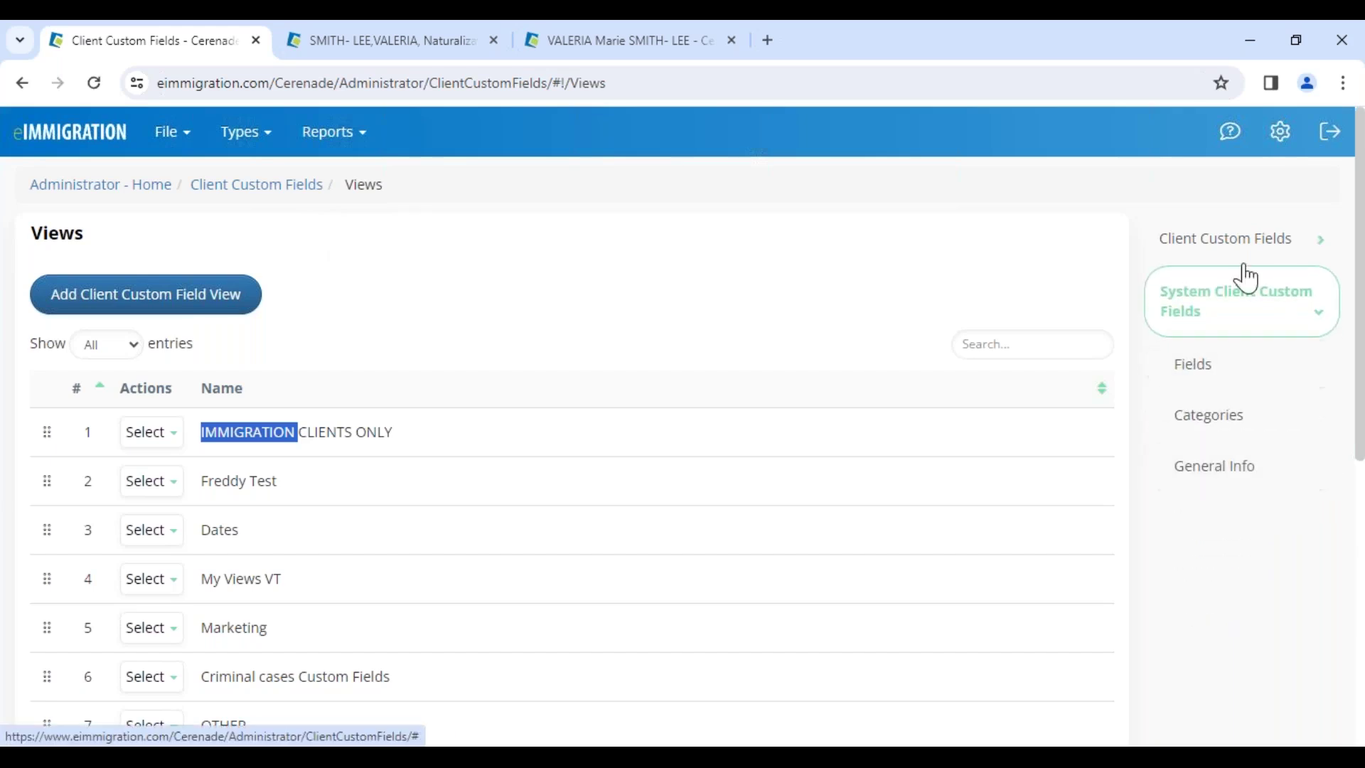
{"action": "left_click", "coordinate": [1240, 490]}
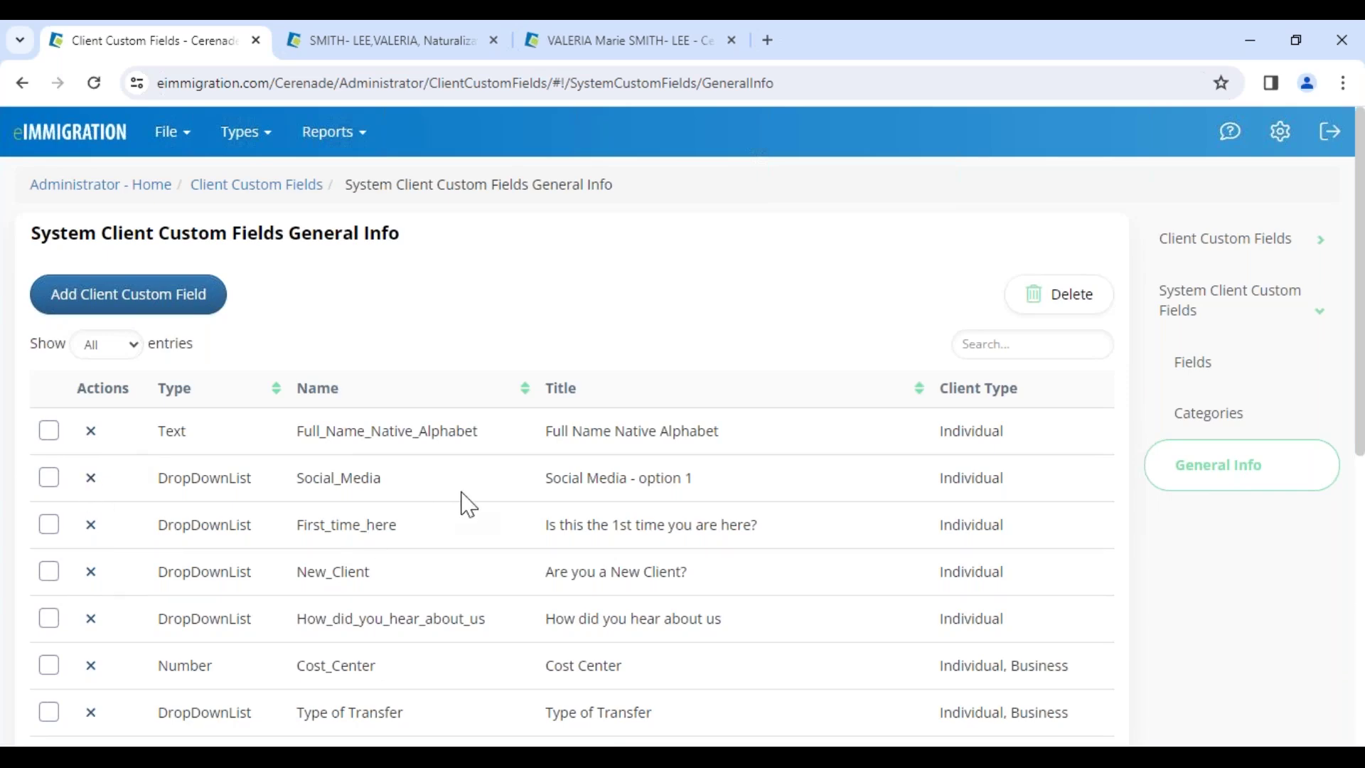
{"action": "scroll", "coordinate": [466, 503], "scroll_direction": "down", "scroll_amount": 4}
{"action": "scroll", "coordinate": [466, 503], "scroll_direction": "up", "scroll_amount": 4}
{"action": "left_click", "coordinate": [582, 43]}
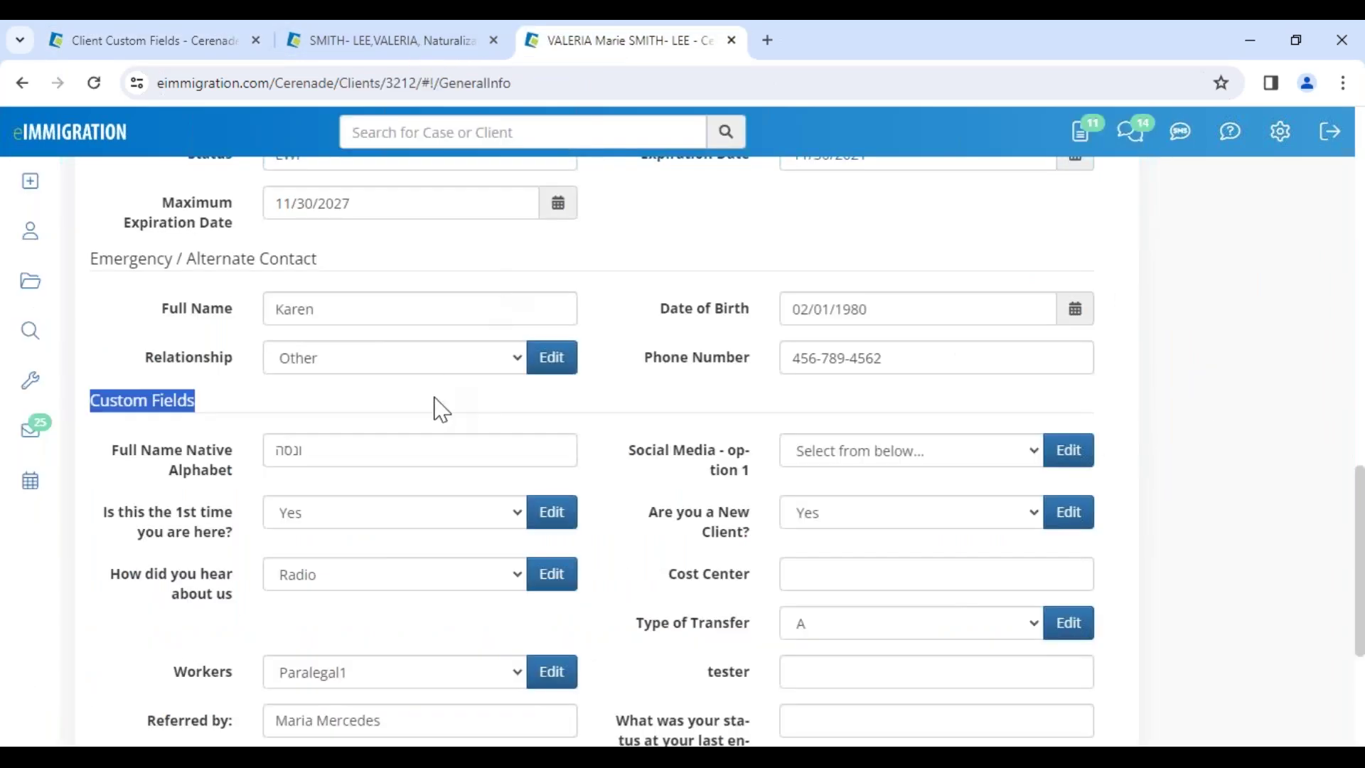
Step: Go to Form Custom Data Population in the administrator area, search the system forms for 260 and open the DS-260 form
{"action": "left_click", "coordinate": [142, 40]}
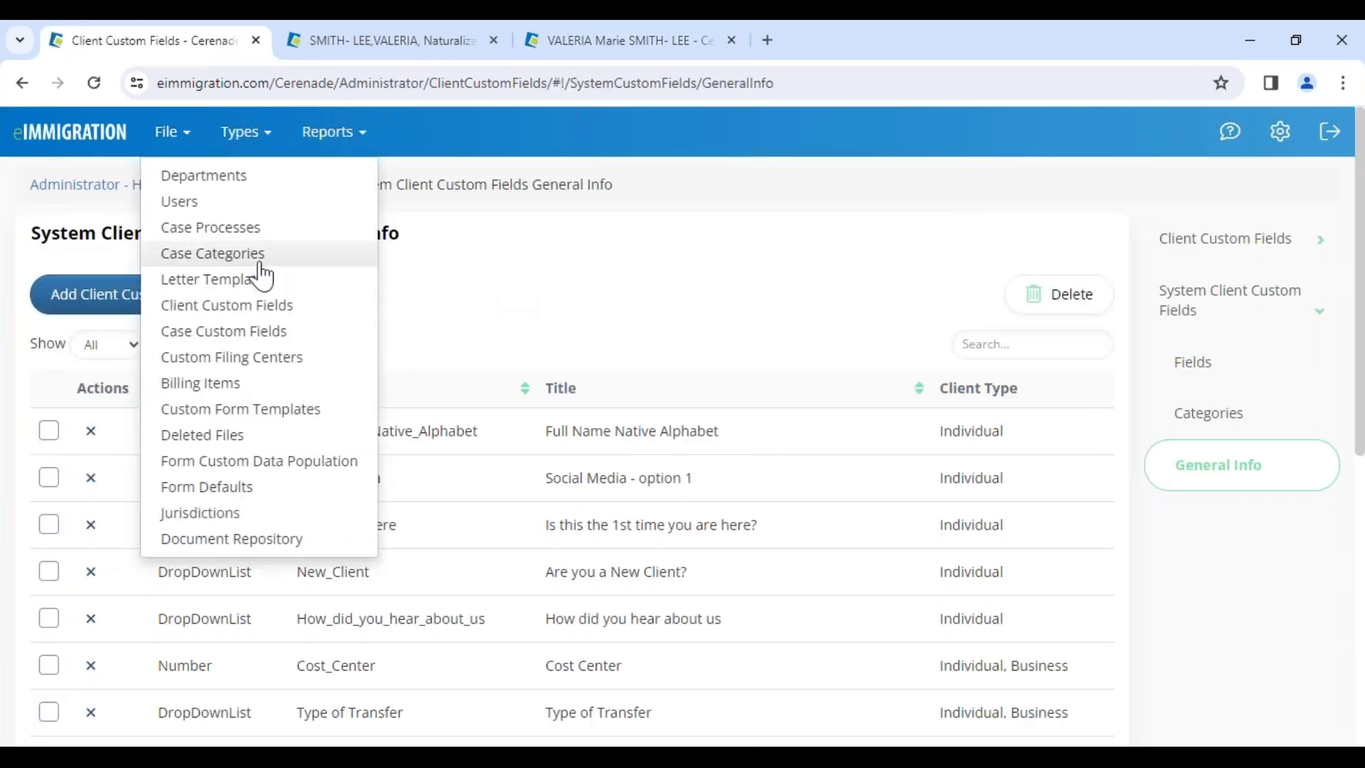
{"action": "left_click", "coordinate": [101, 186]}
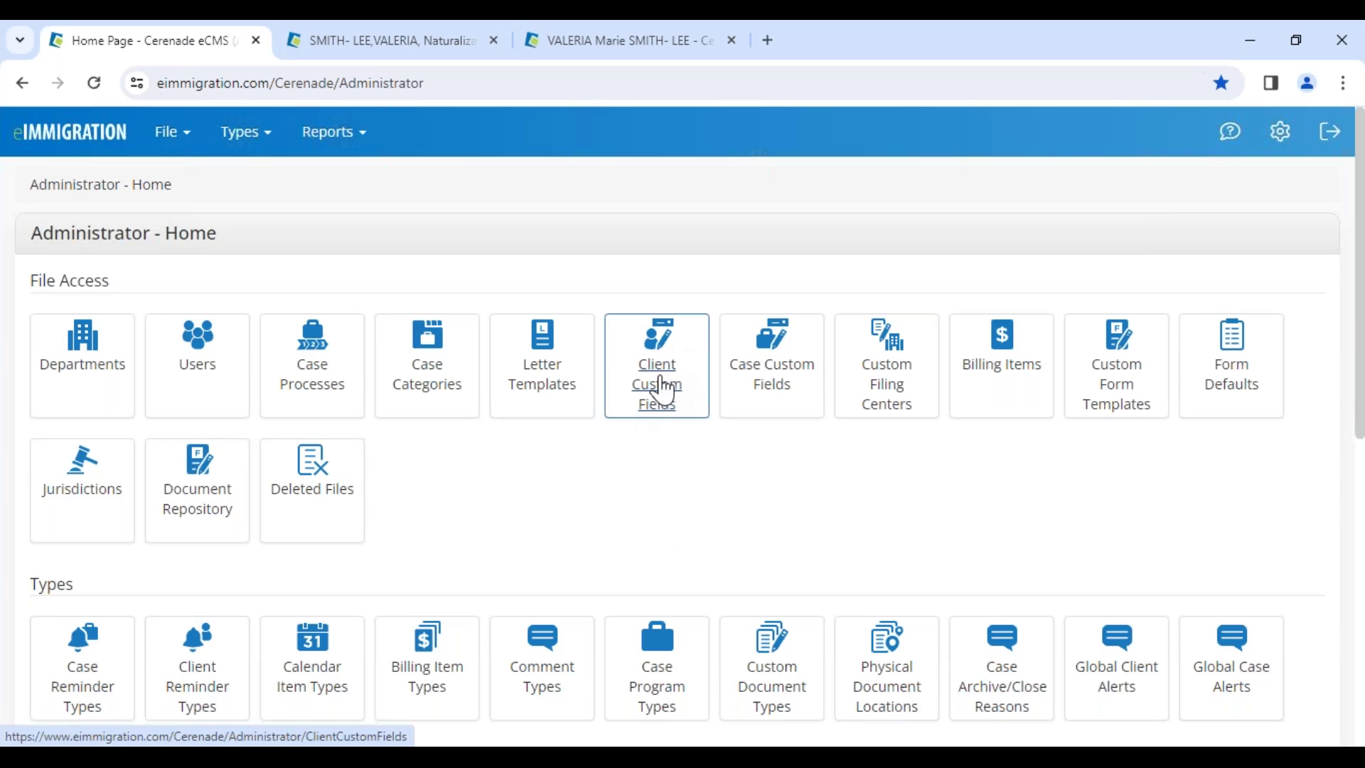
{"action": "left_click", "coordinate": [174, 133]}
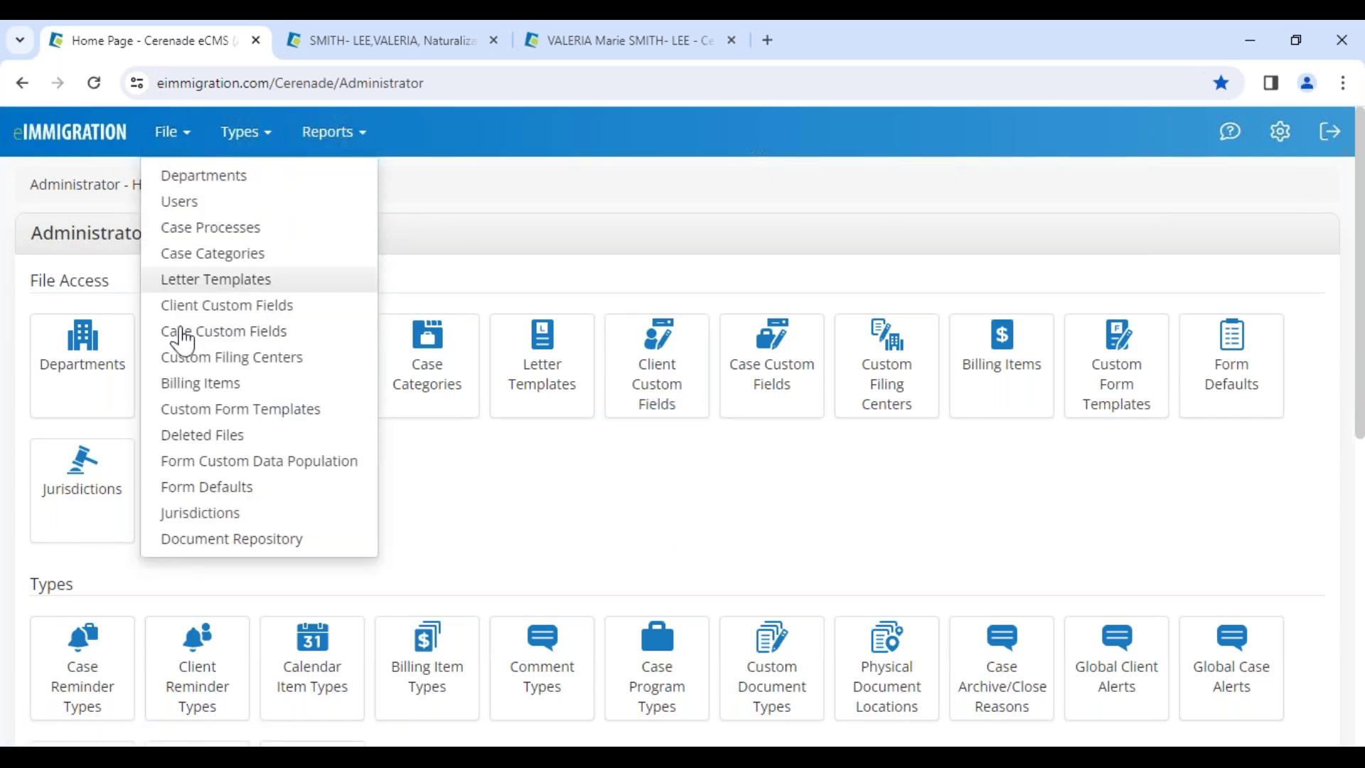
{"action": "left_click", "coordinate": [329, 469]}
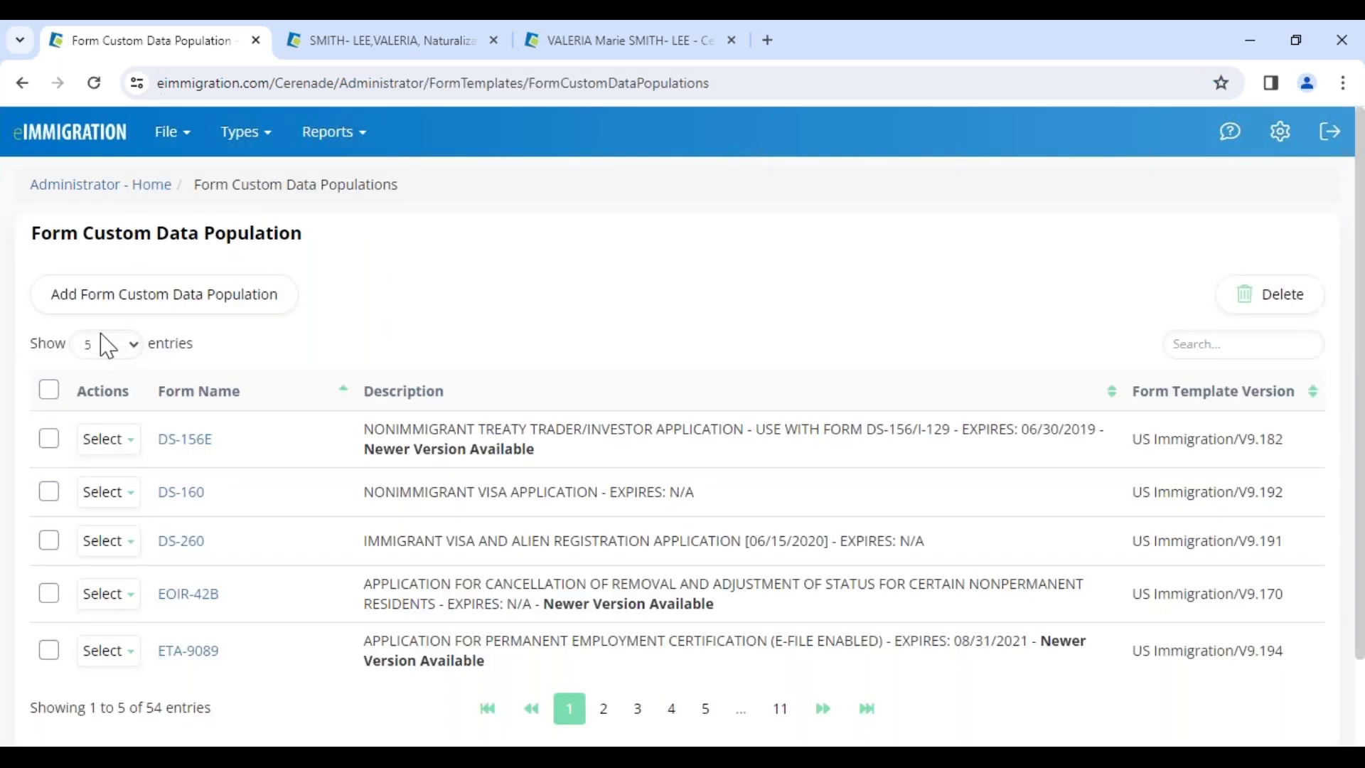
{"action": "left_click", "coordinate": [178, 305]}
{"action": "left_click", "coordinate": [319, 404]}
{"action": "type", "text": "260"}
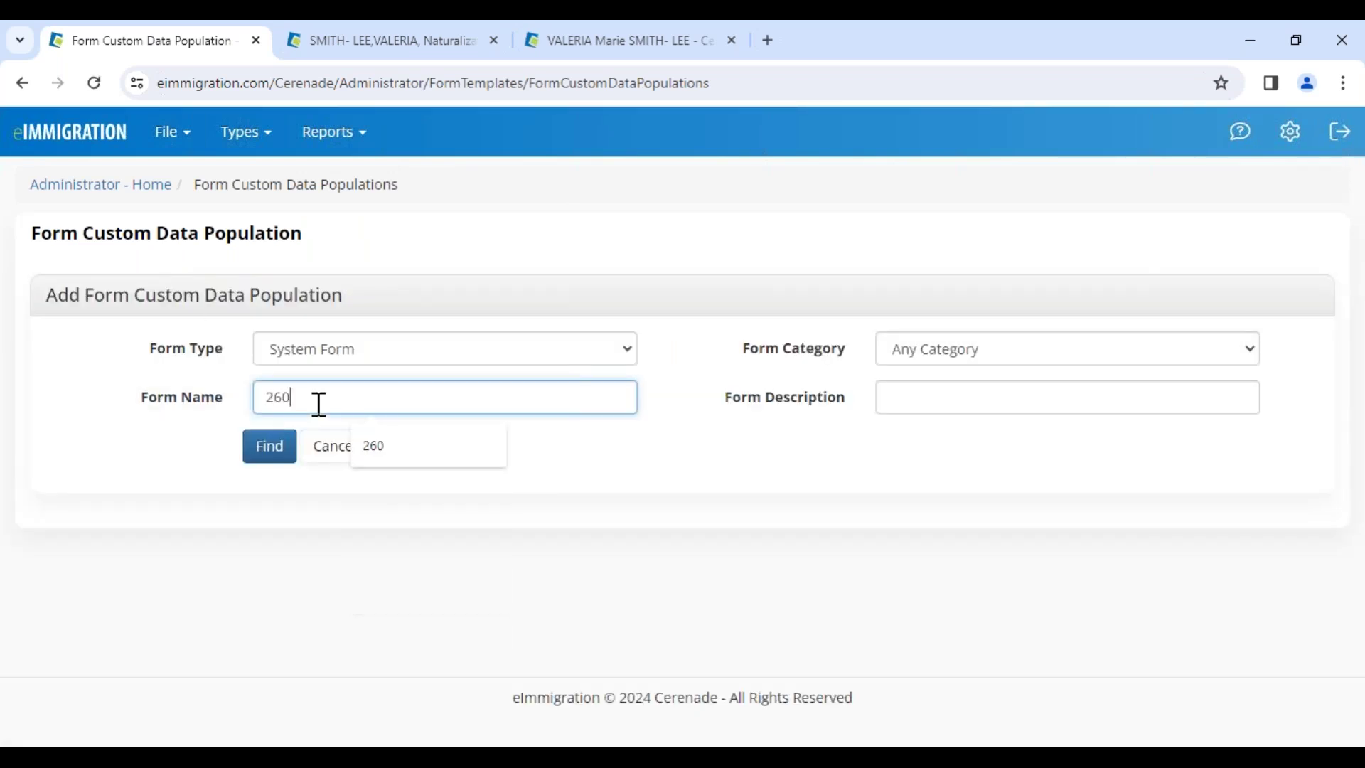
{"action": "left_click", "coordinate": [277, 453]}
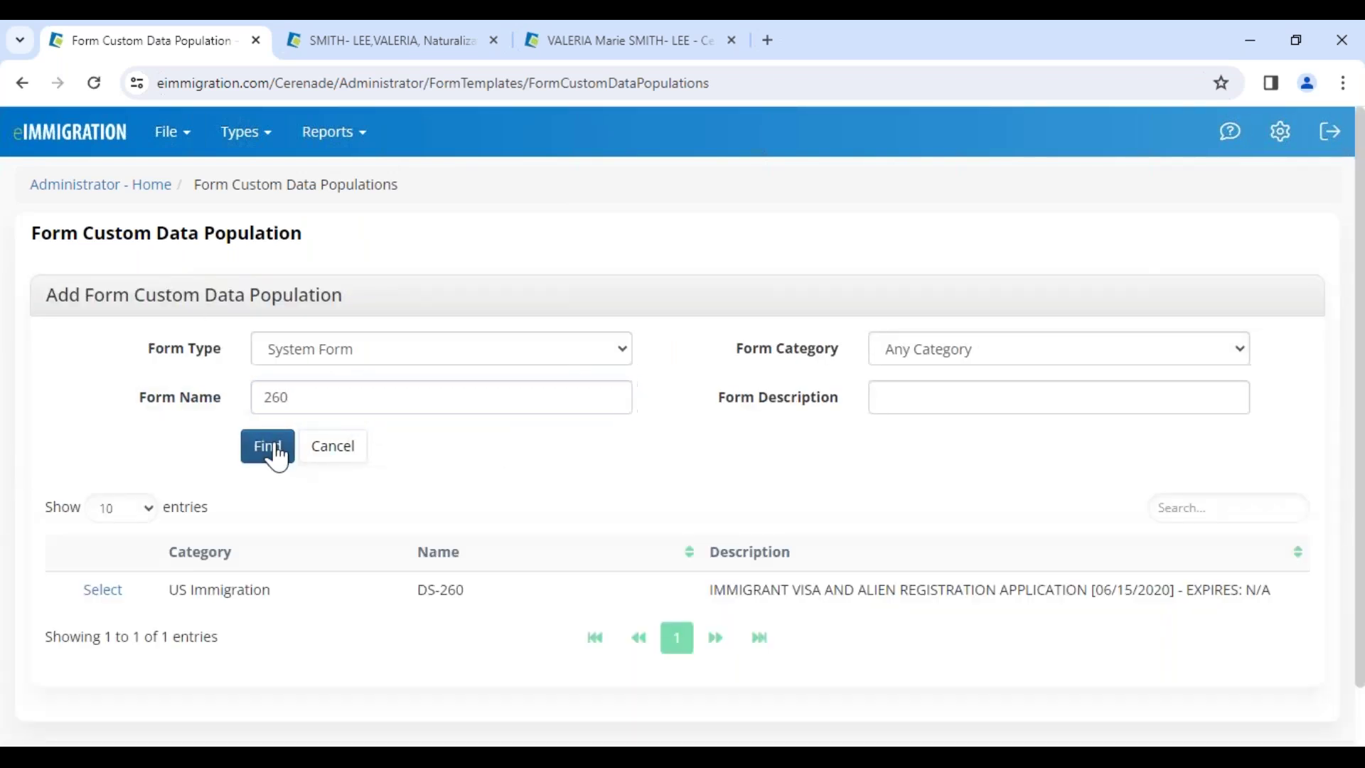
{"action": "left_click", "coordinate": [101, 593]}
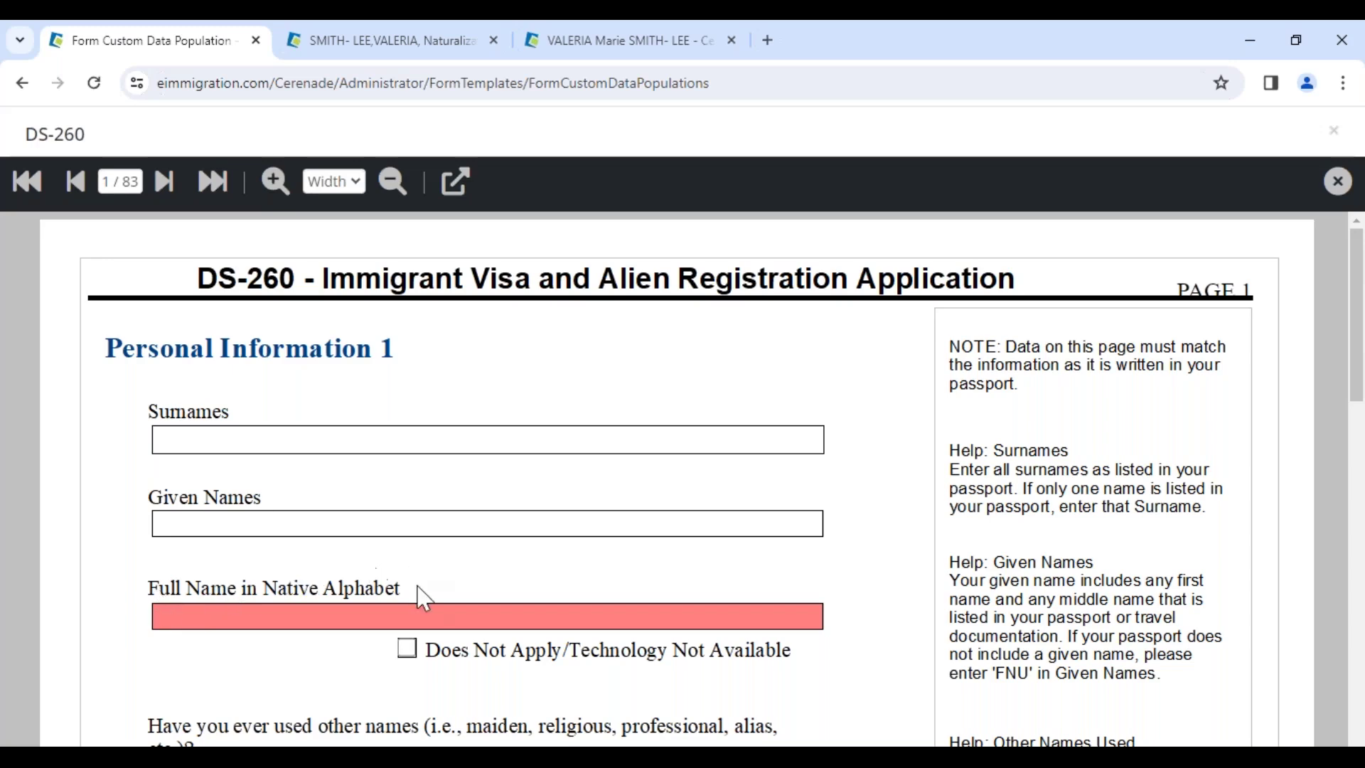
Step: Delete the existing custom data mapping from the Full Name in Native Alphabet box on the DS-260
{"action": "left_click", "coordinate": [325, 619]}
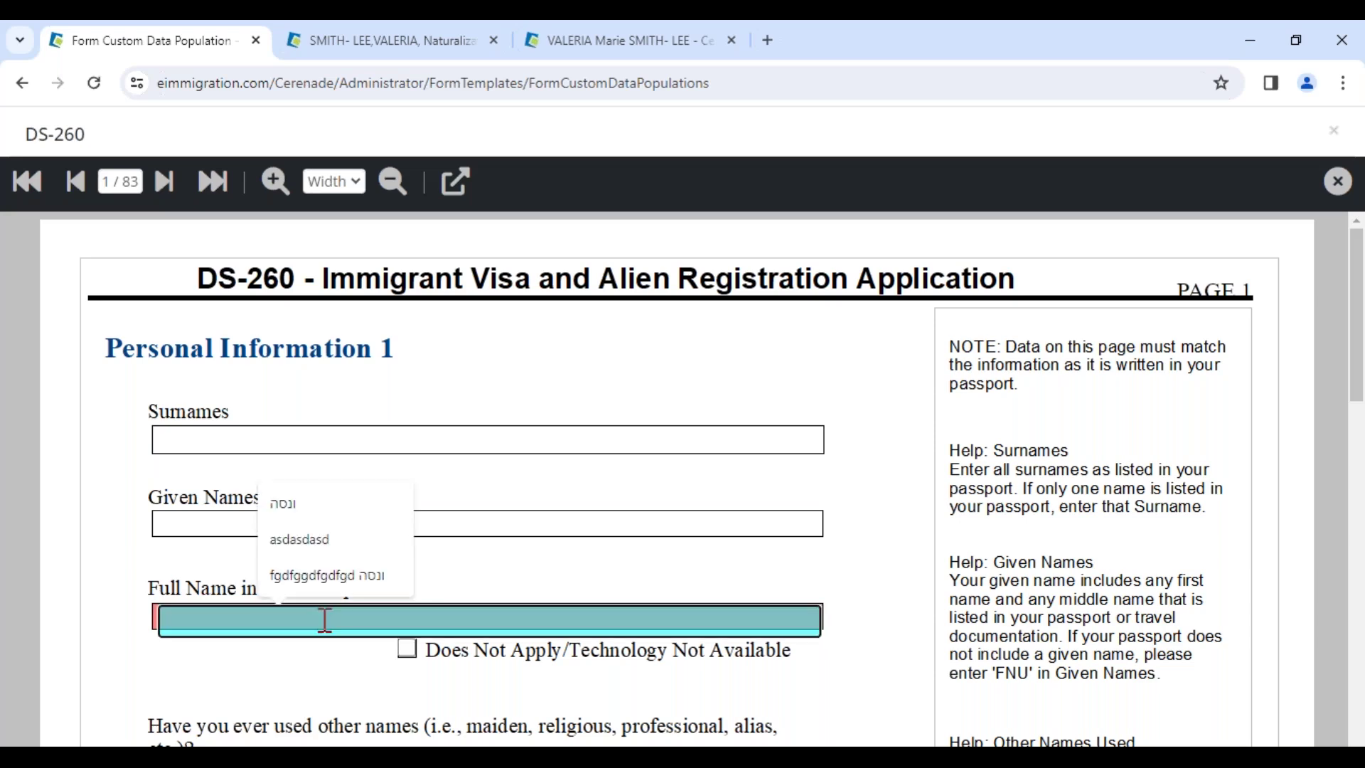
{"action": "left_click", "coordinate": [453, 185]}
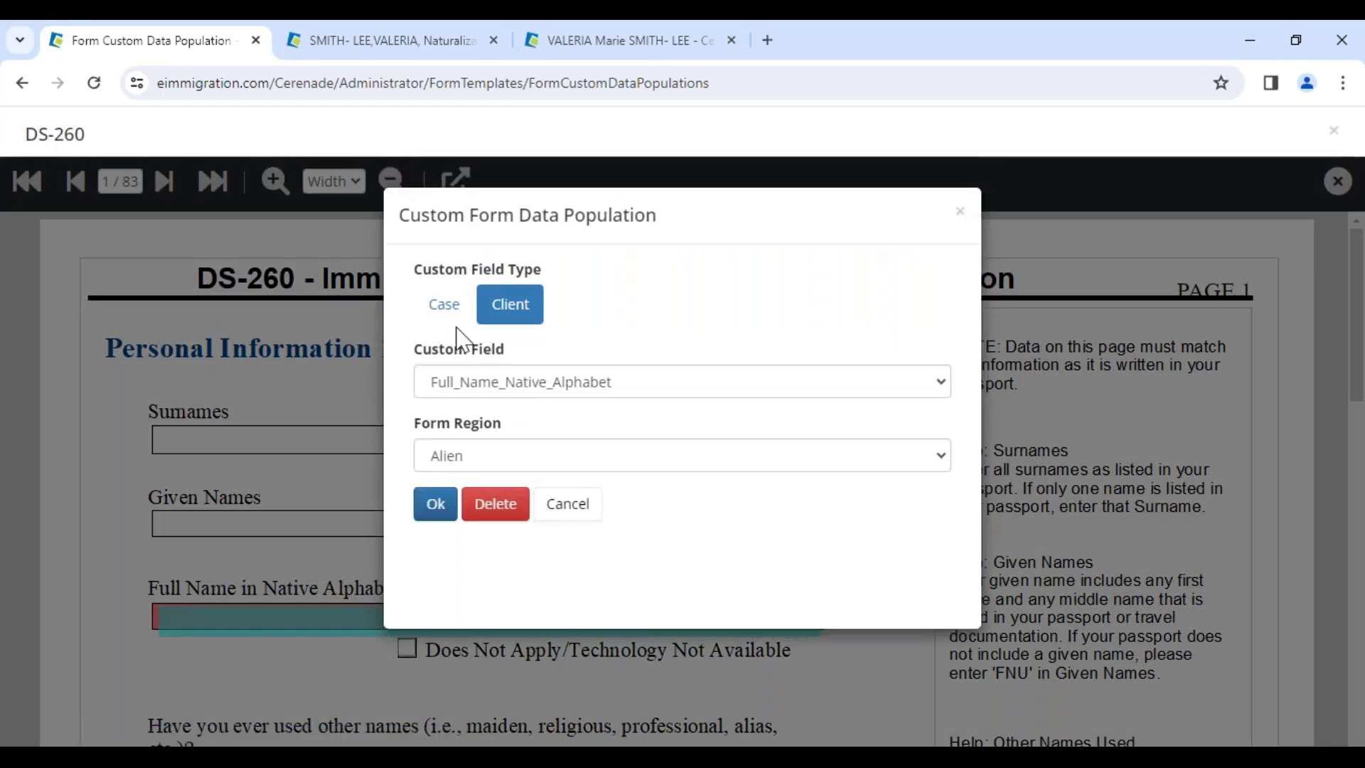
{"action": "left_click", "coordinate": [498, 506]}
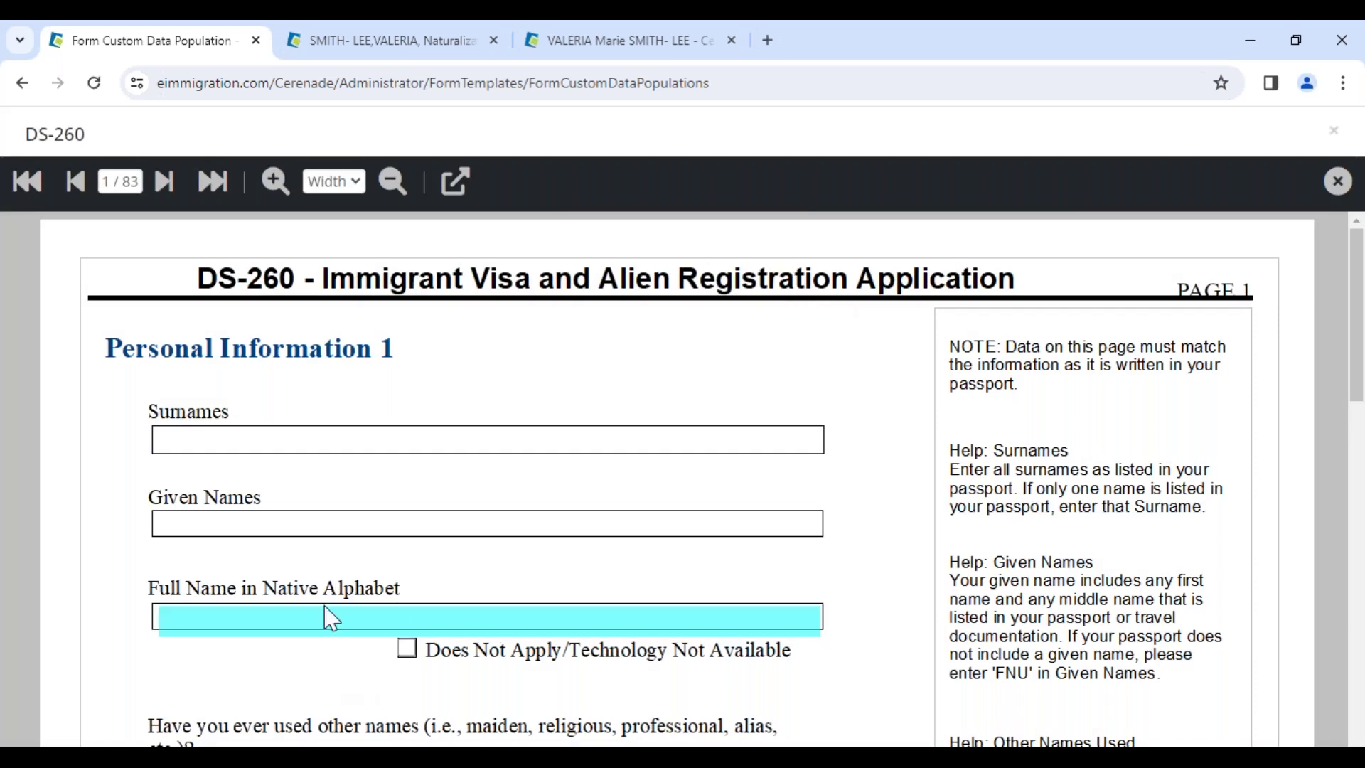
Step: Start a new mapping for the Full Name in Native Alphabet box, using the client custom field Full_Name_Native_Alphabet
{"action": "left_click", "coordinate": [316, 621]}
{"action": "left_click", "coordinate": [452, 183]}
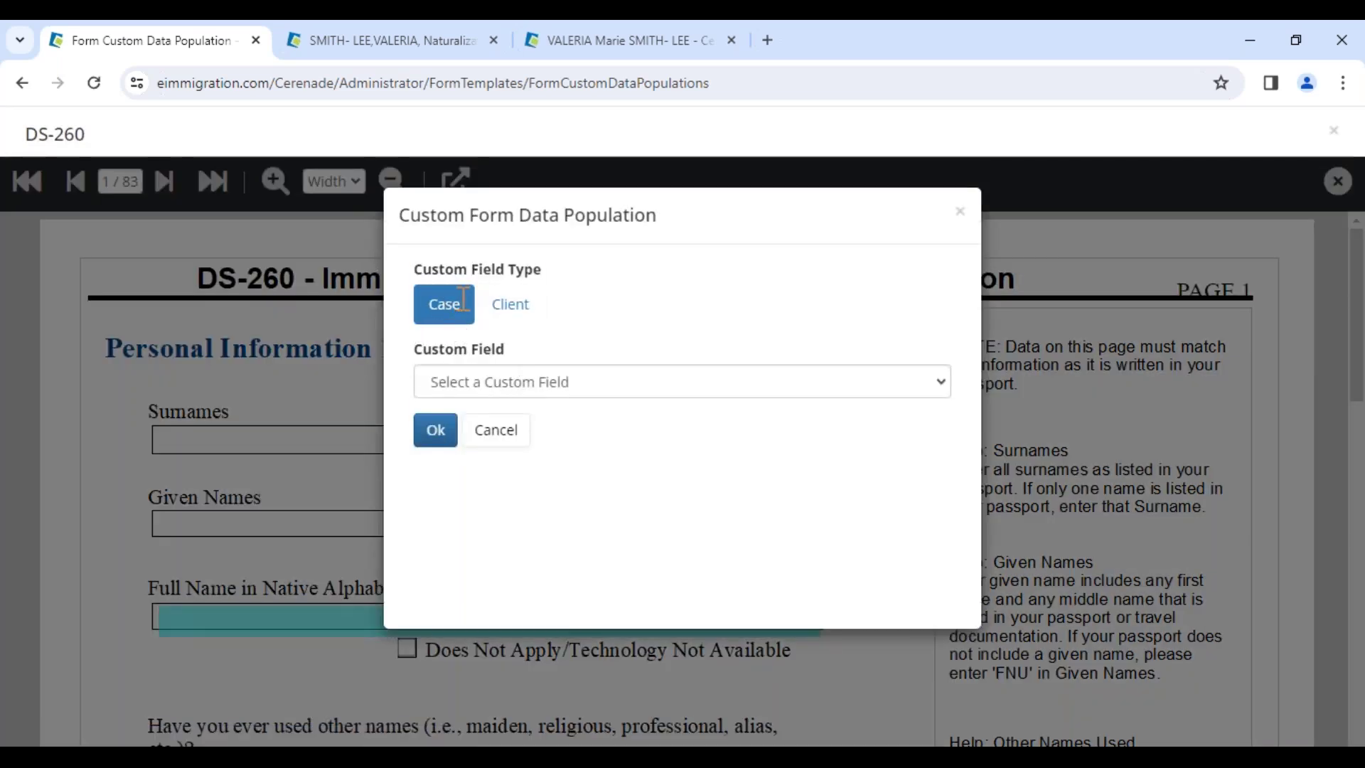
{"action": "left_click", "coordinate": [509, 305]}
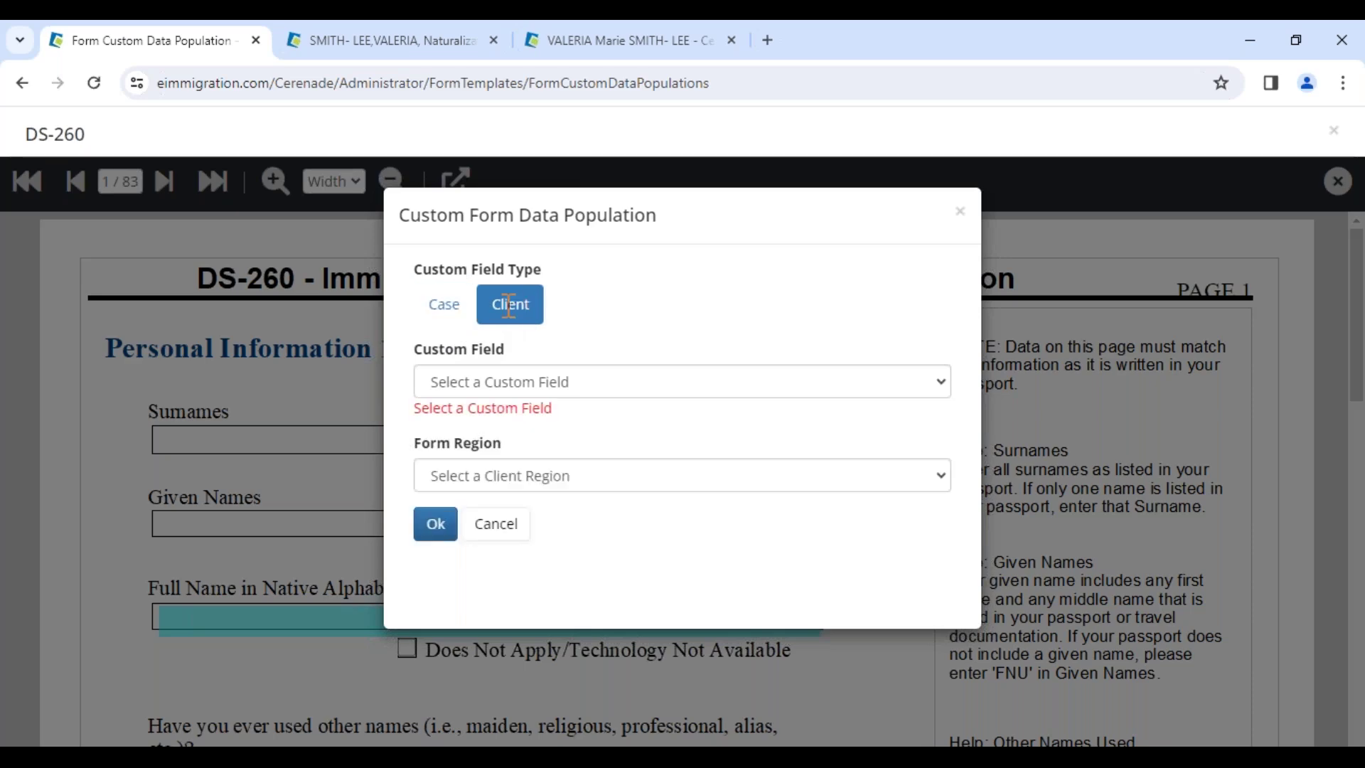
{"action": "left_click", "coordinate": [484, 383]}
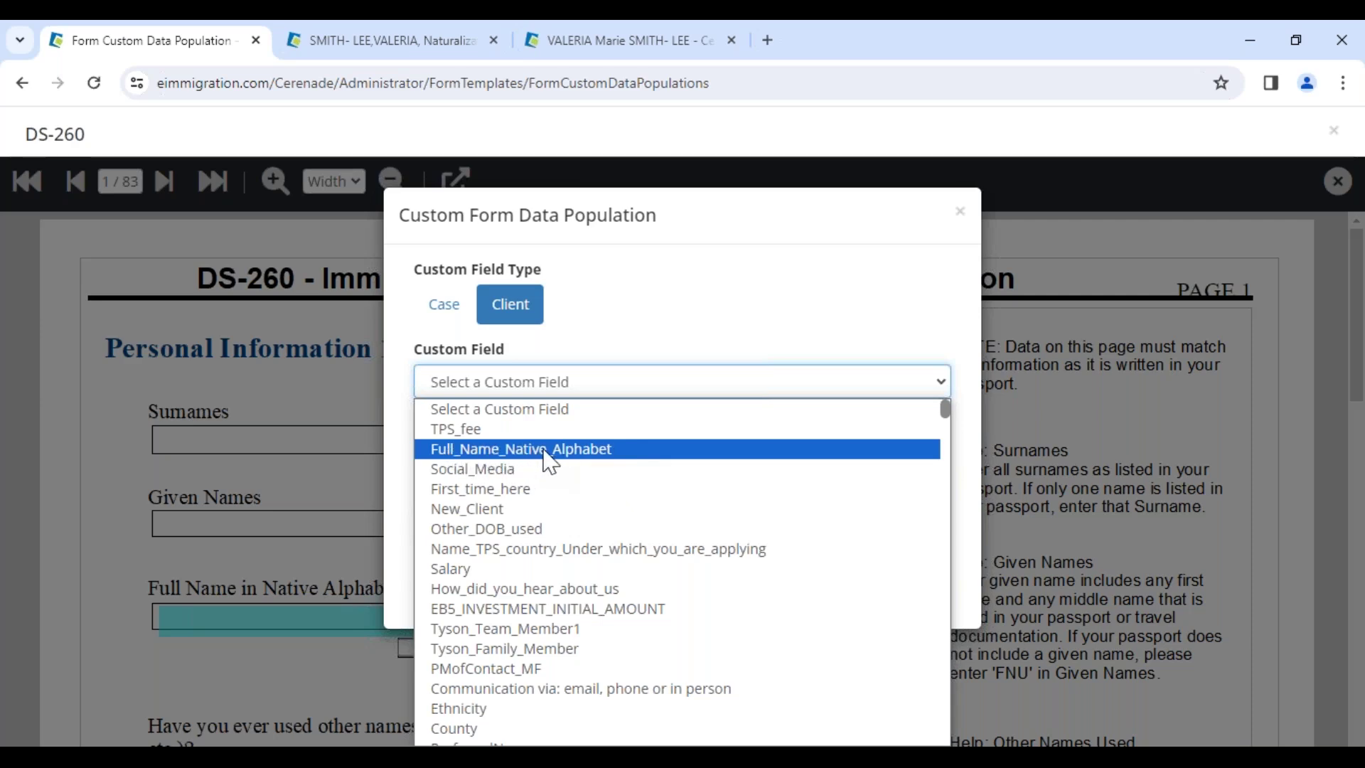
{"action": "left_click", "coordinate": [560, 455]}
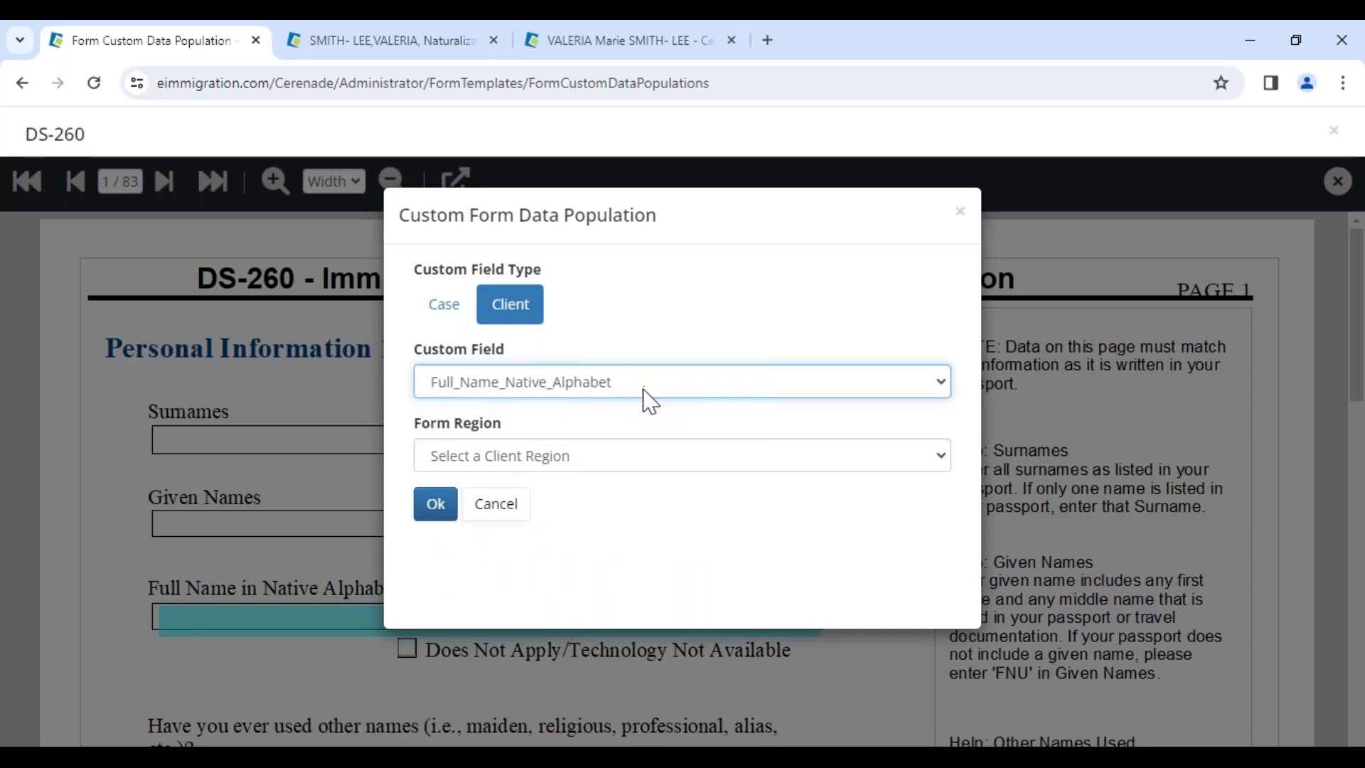
Step: Set the mapping's form region to Alien, confirm it and close the DS-260 form
{"action": "left_click", "coordinate": [494, 458]}
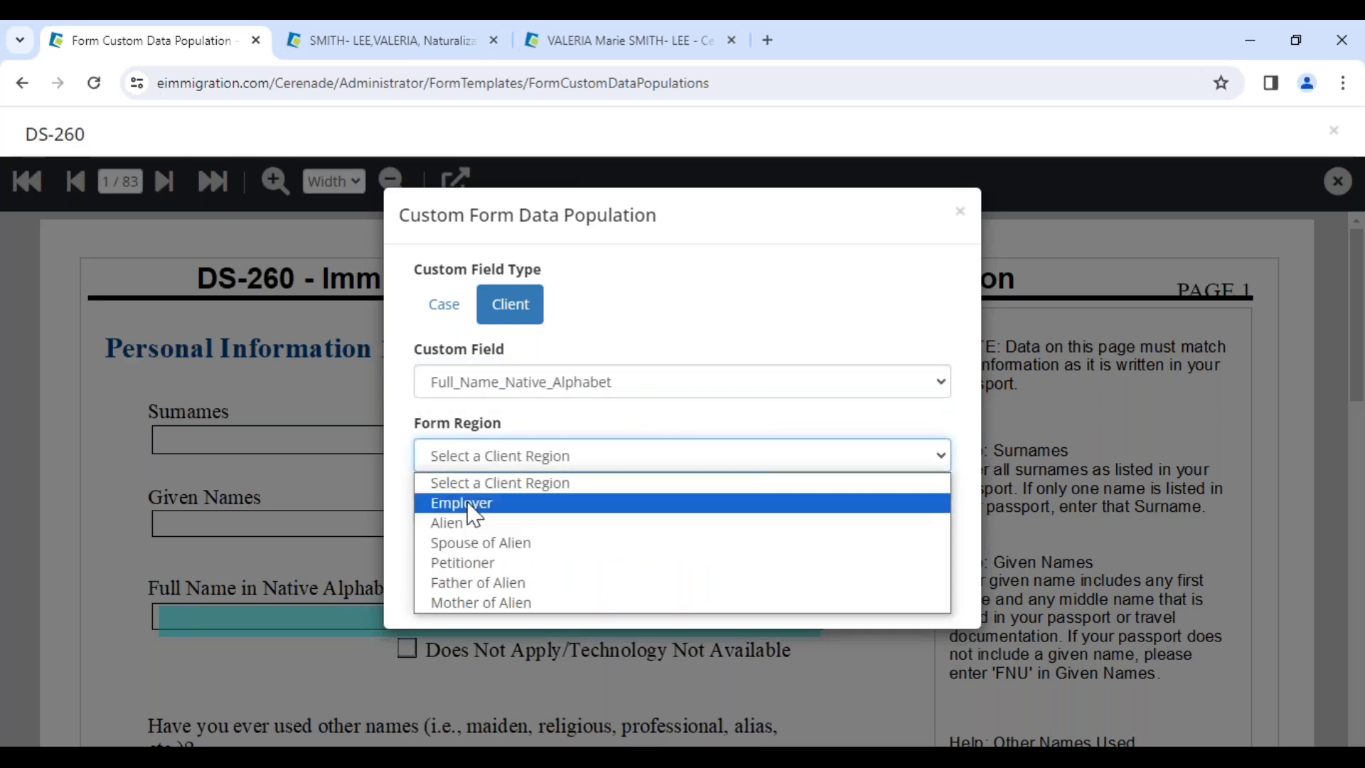
{"action": "left_click", "coordinate": [462, 544]}
{"action": "left_click", "coordinate": [466, 458]}
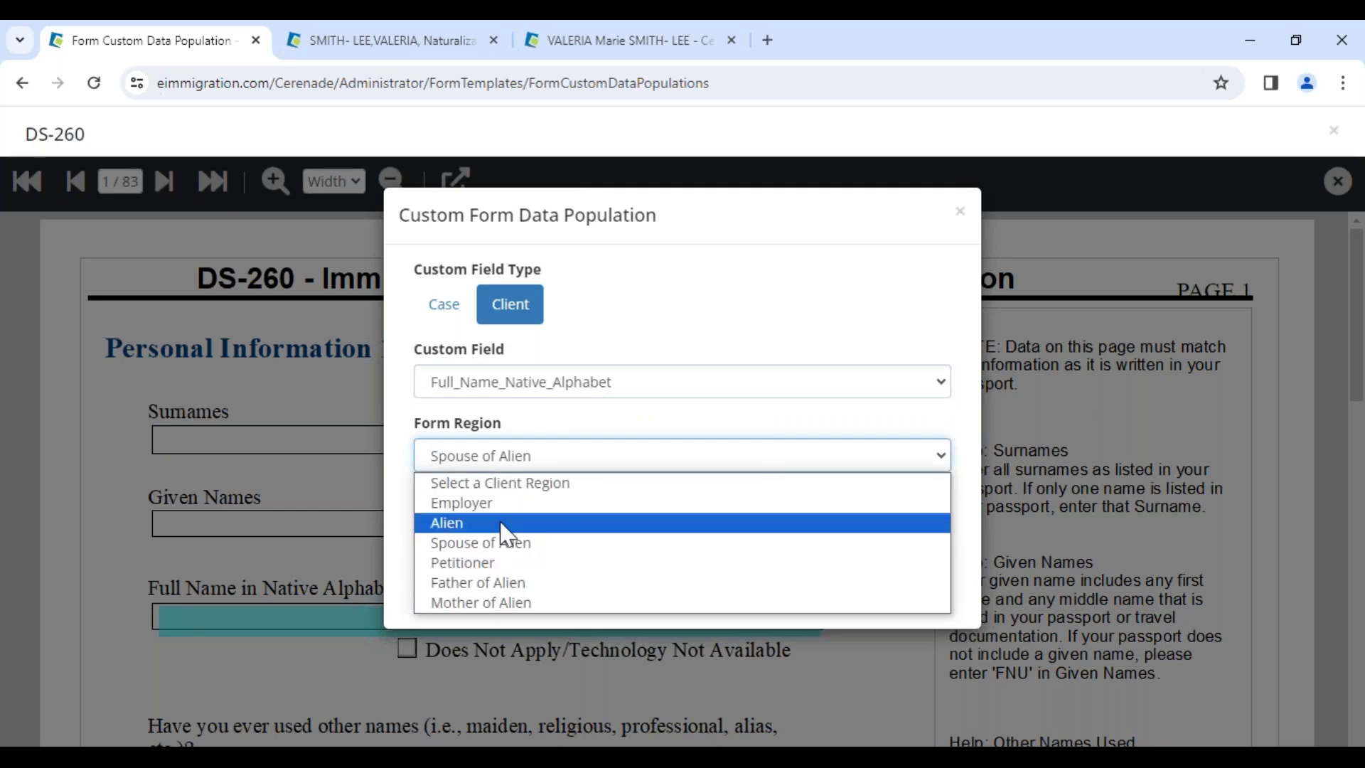
{"action": "left_click", "coordinate": [507, 533]}
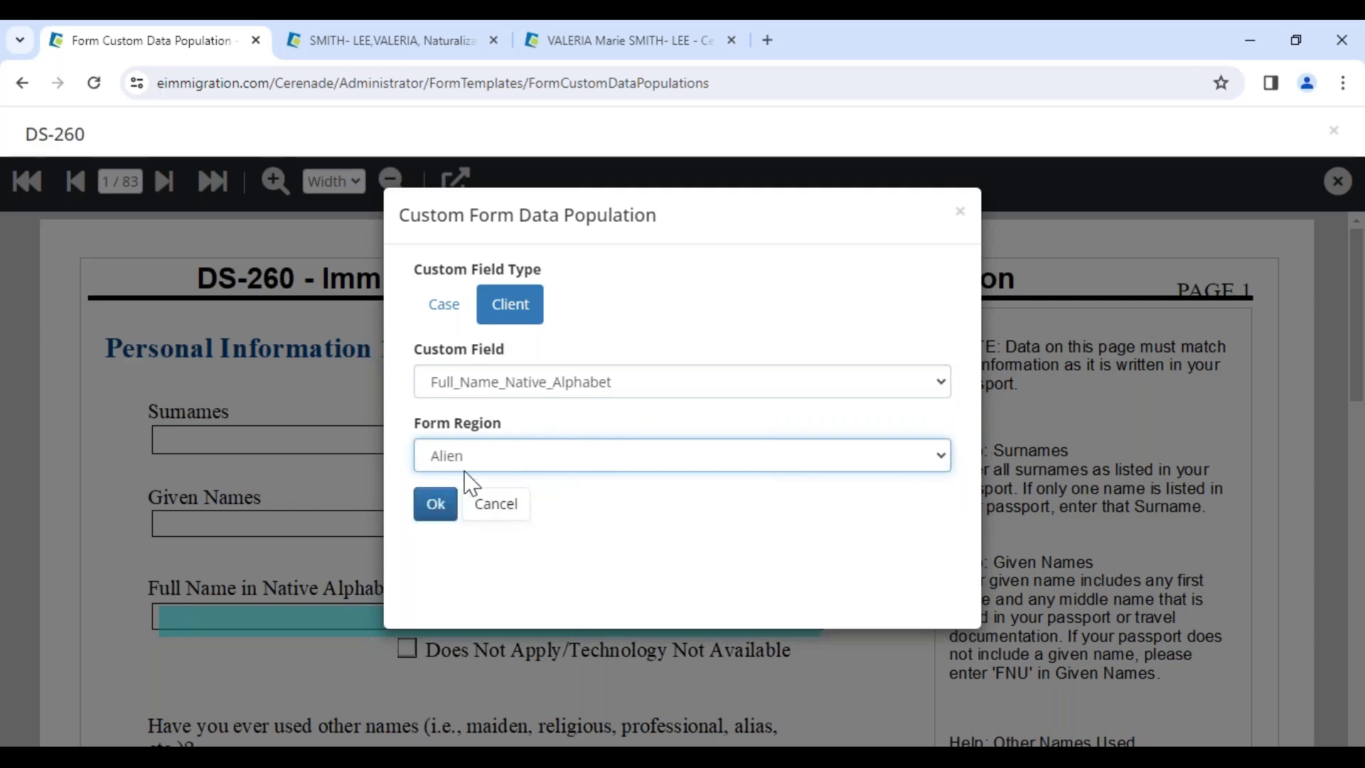
{"action": "left_click", "coordinate": [466, 469]}
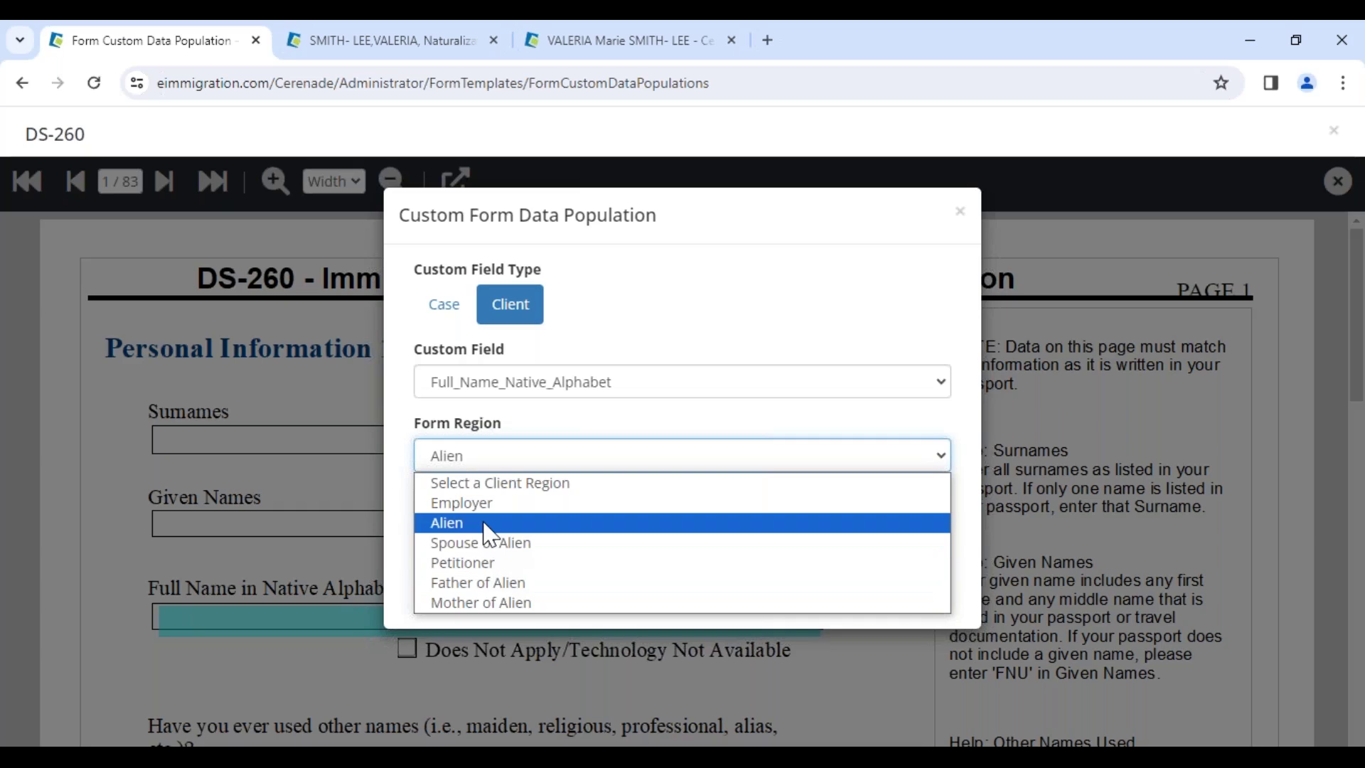
{"action": "left_click", "coordinate": [480, 526]}
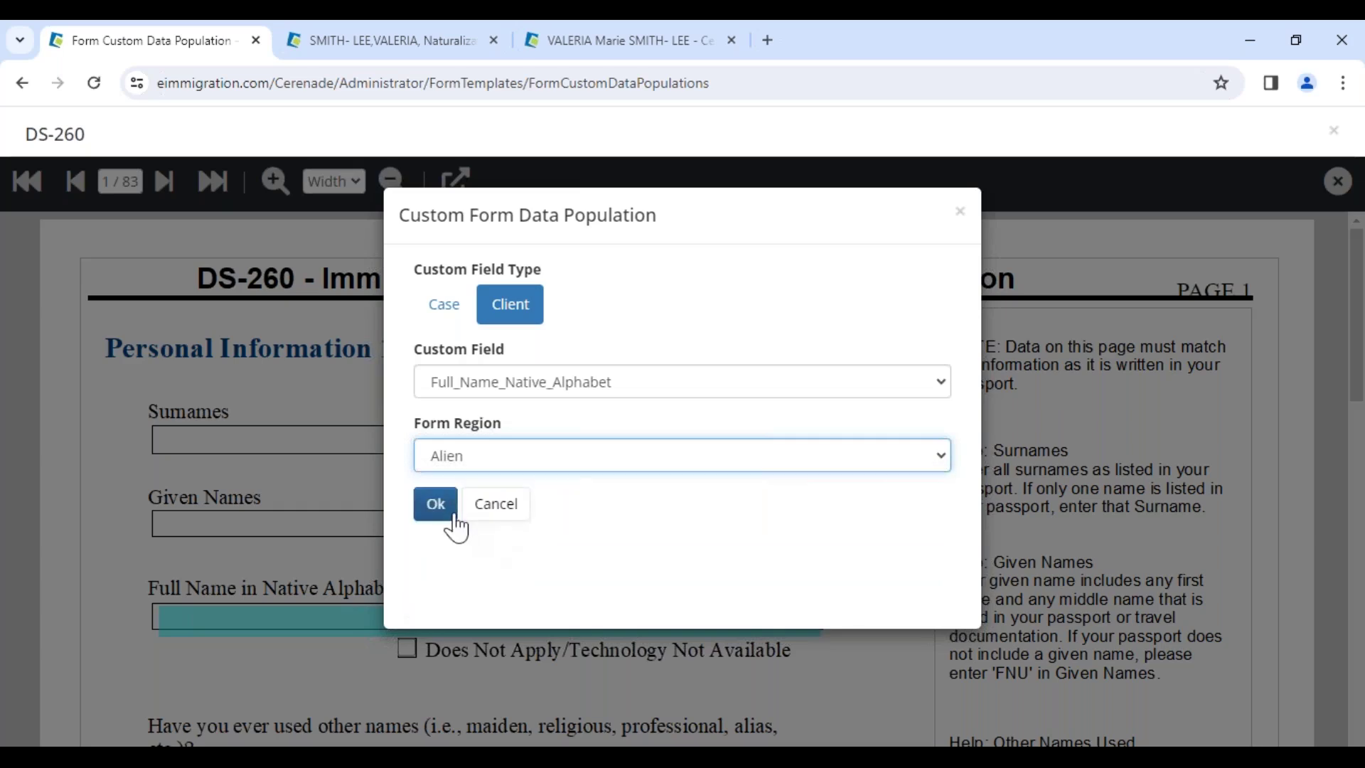
{"action": "left_click", "coordinate": [436, 504]}
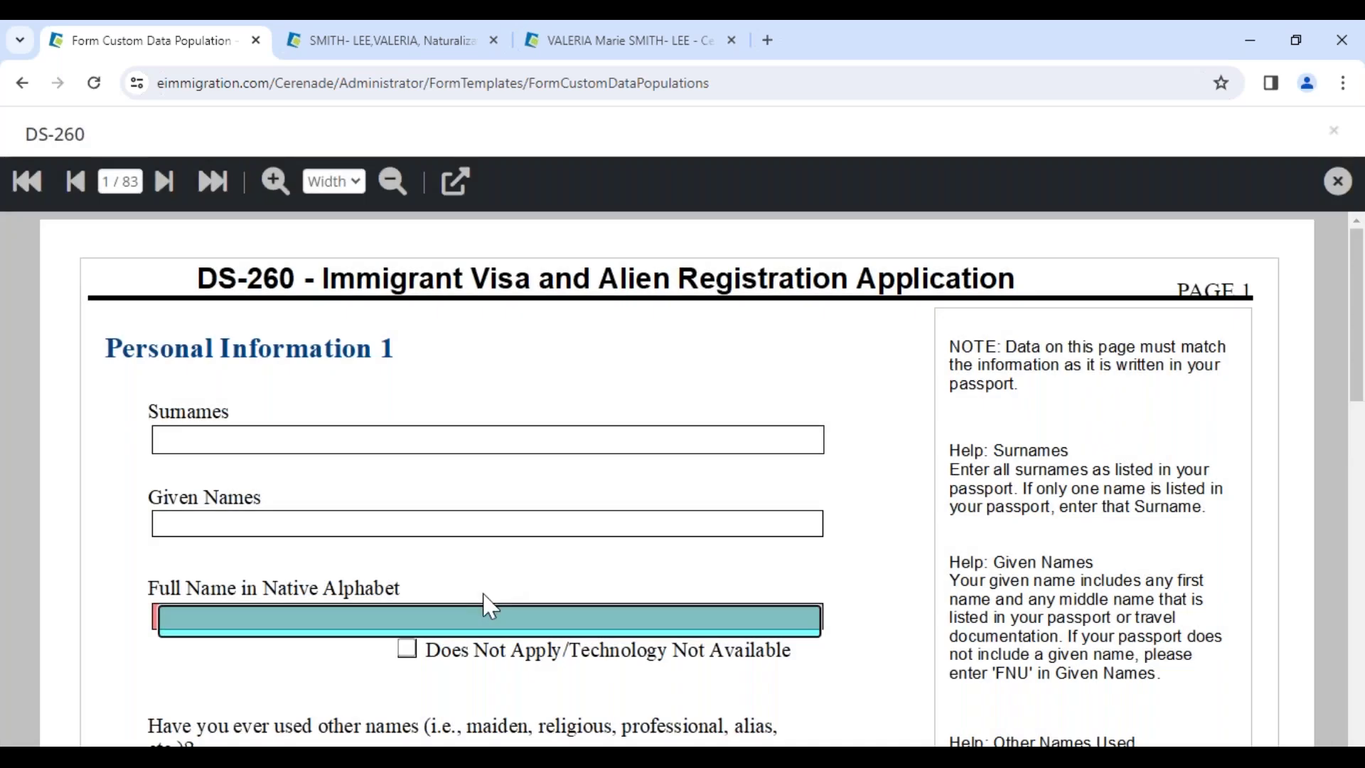
{"action": "left_click", "coordinate": [326, 530]}
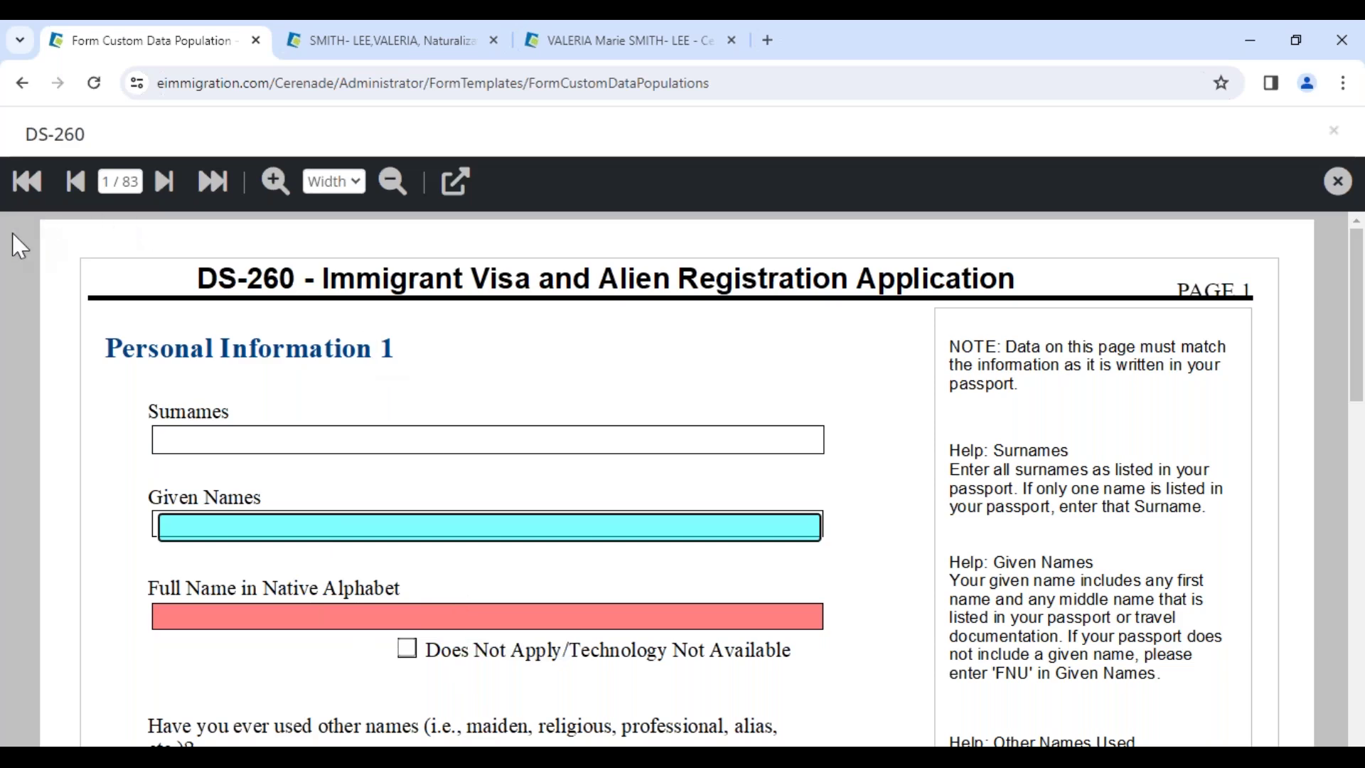
{"action": "left_click", "coordinate": [1338, 184]}
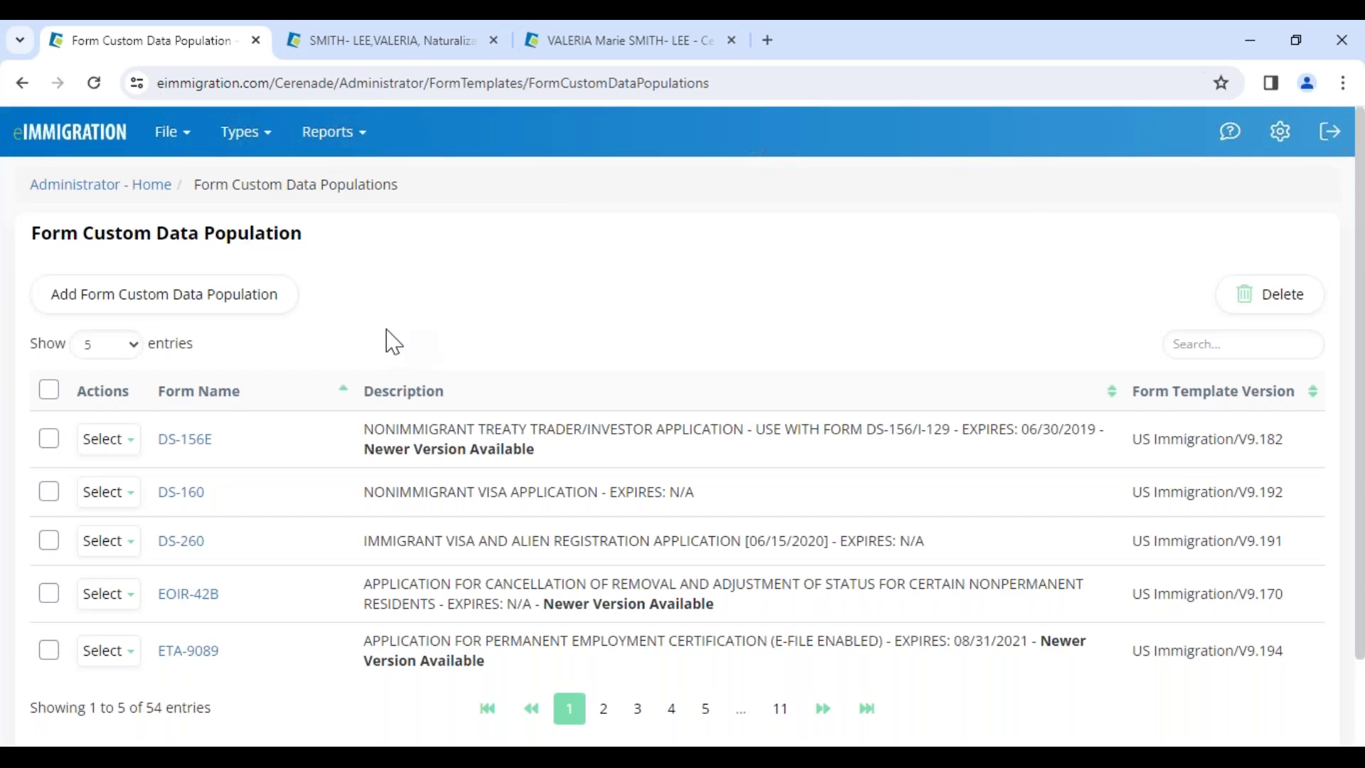
Step: In the Naturalization/Ciudadania case's forms, search the system forms for 260 and add the DS-260 to the case
{"action": "left_click", "coordinate": [450, 44]}
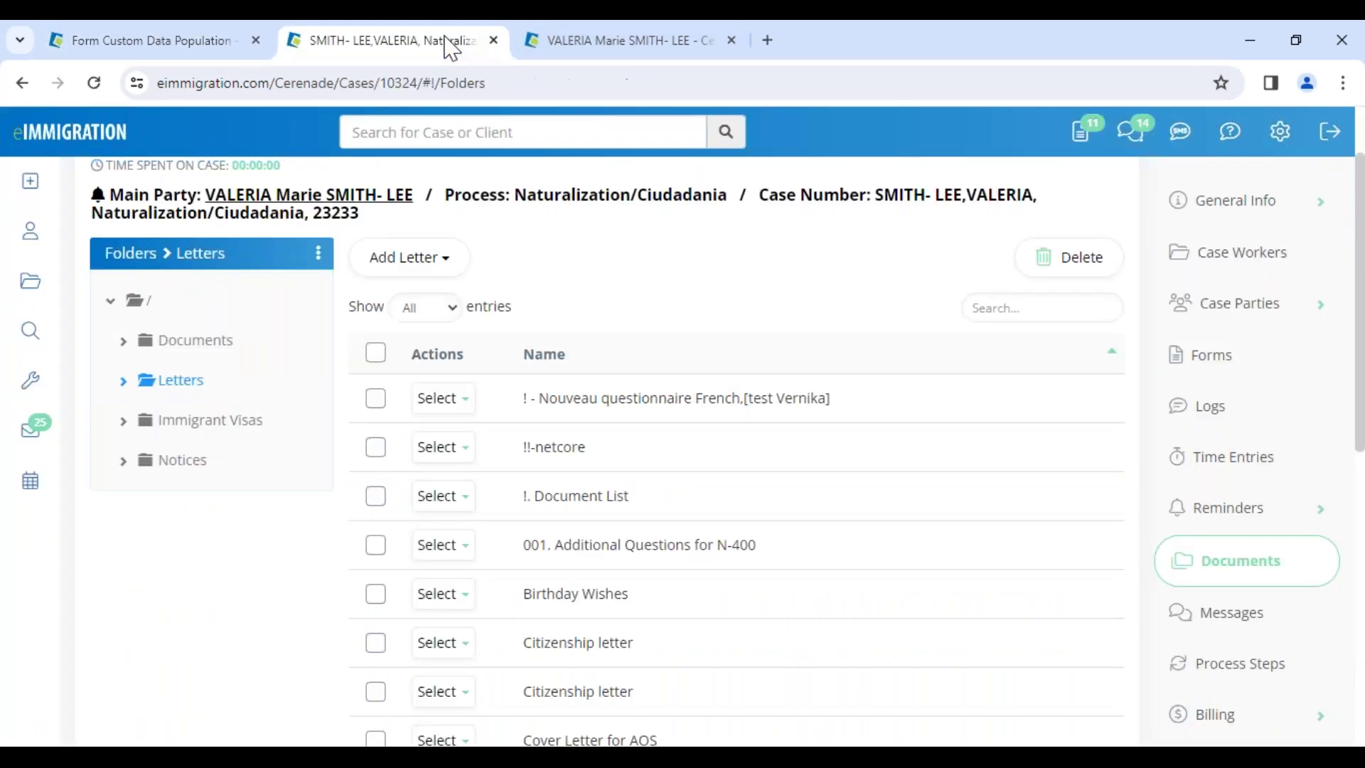
{"action": "left_click", "coordinate": [1204, 355]}
{"action": "left_click", "coordinate": [146, 455]}
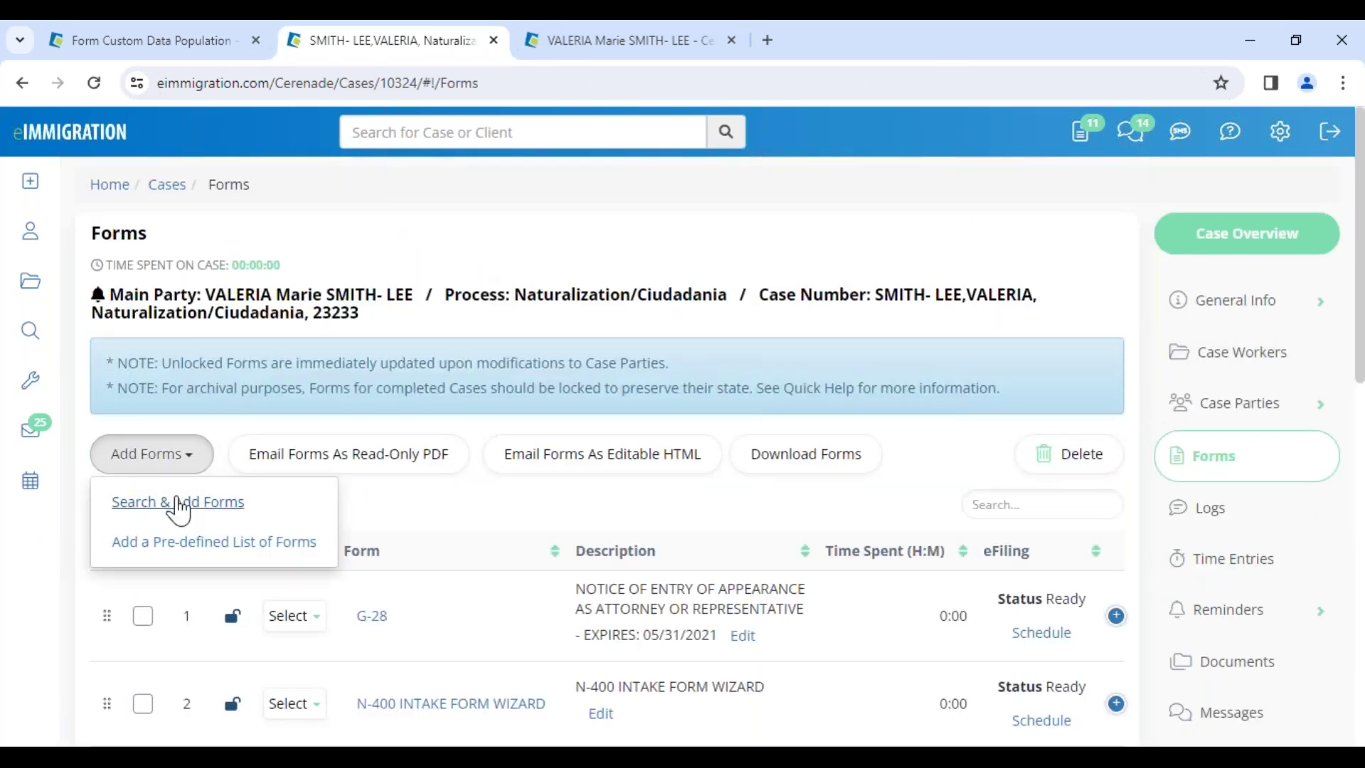
{"action": "left_click", "coordinate": [178, 502]}
{"action": "type", "text": "260"}
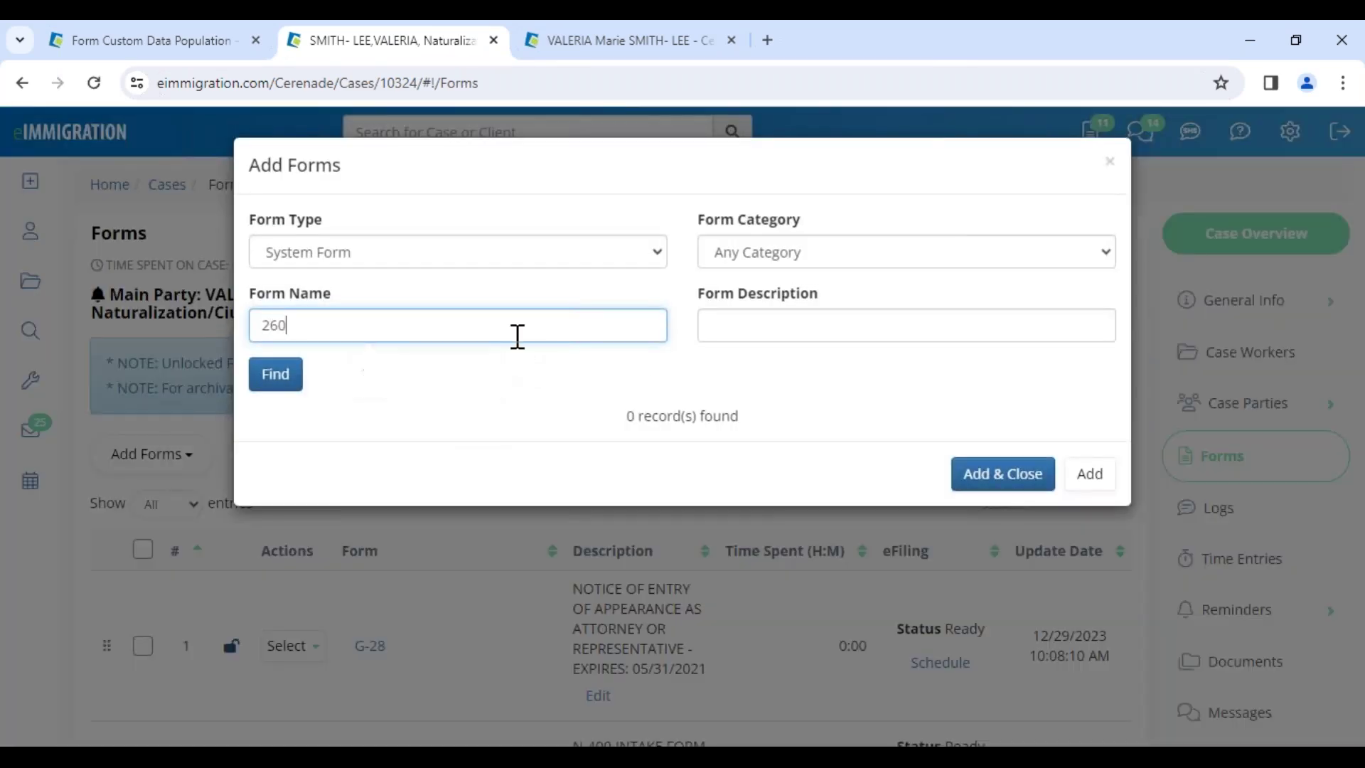
{"action": "left_click", "coordinate": [270, 375]}
{"action": "left_click", "coordinate": [278, 540]}
{"action": "left_click", "coordinate": [984, 690]}
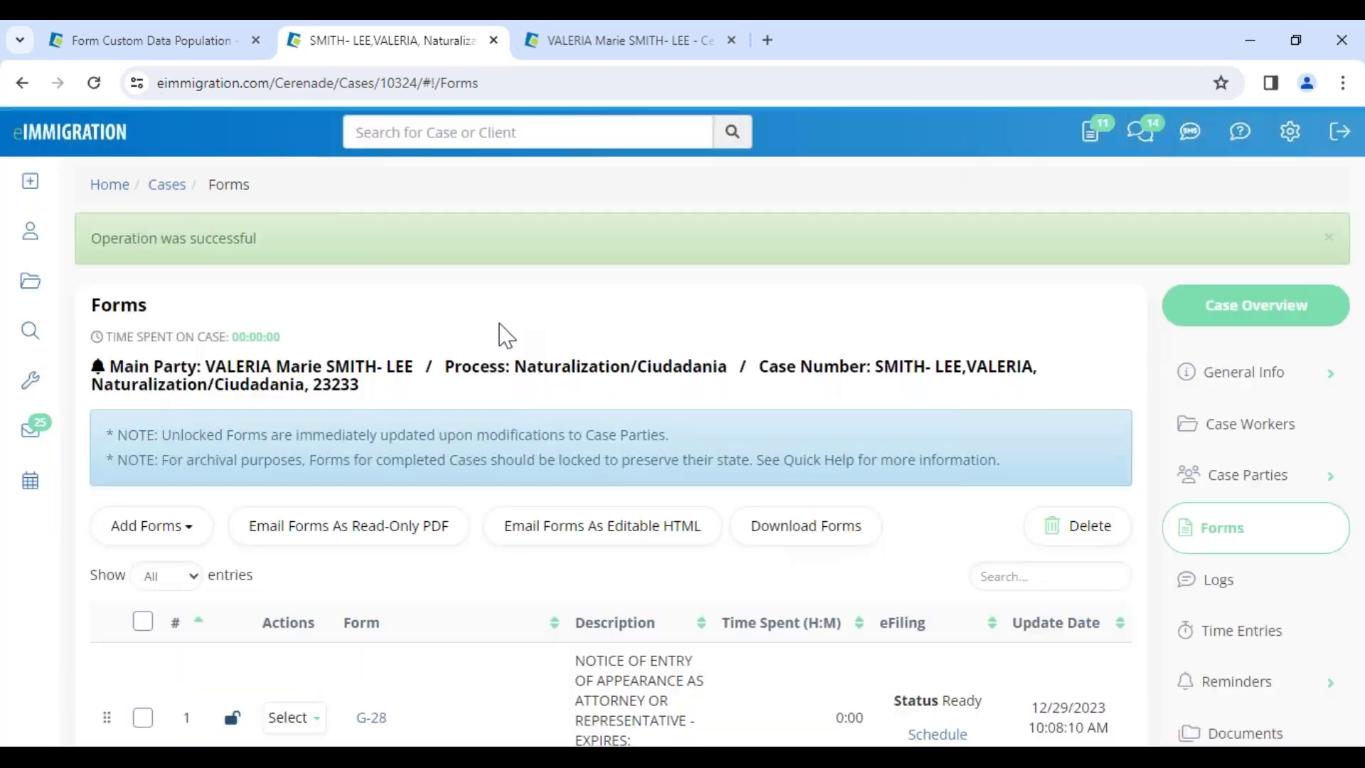
Step: Open the DS-260 from the case's form list and check the Full Name in Native Alphabet box
{"action": "scroll", "coordinate": [348, 633], "scroll_direction": "down", "scroll_amount": 10}
{"action": "scroll", "coordinate": [363, 644], "scroll_direction": "down", "scroll_amount": 8}
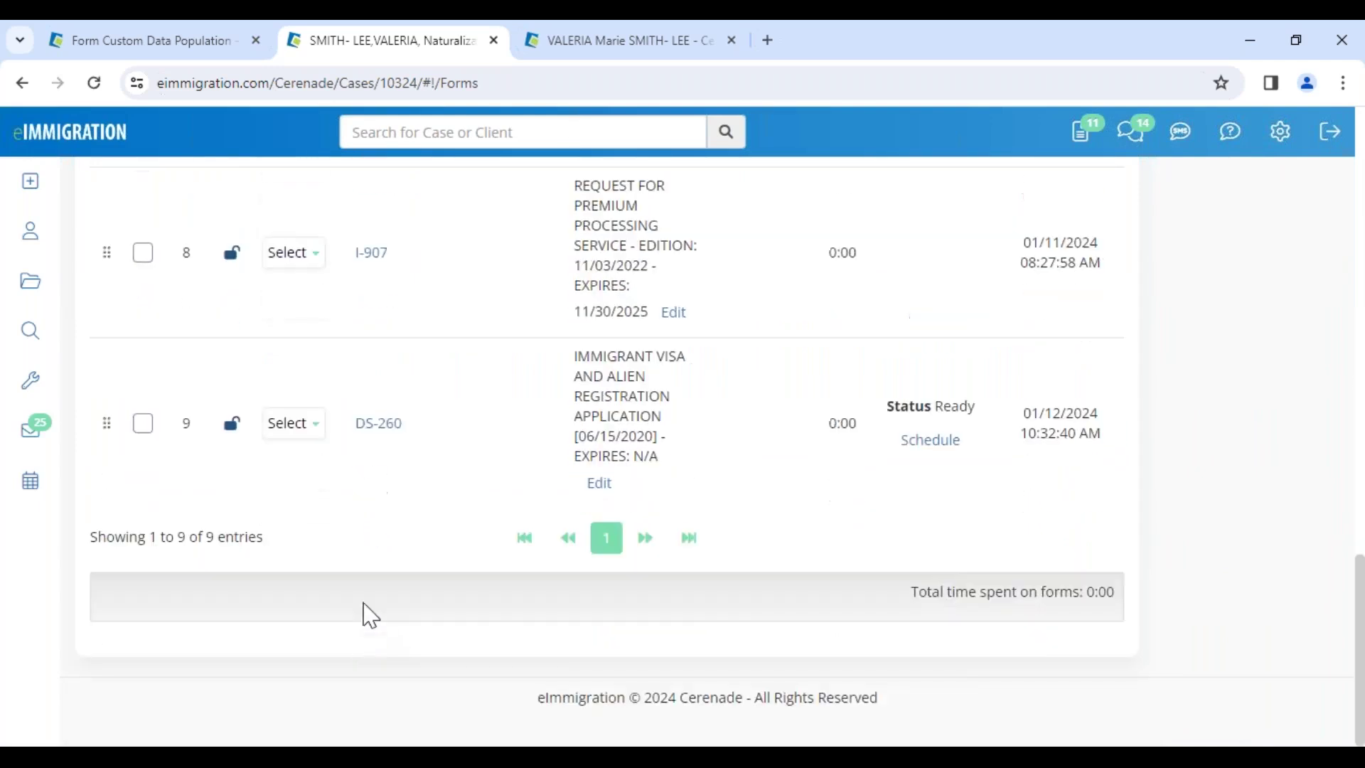
{"action": "left_click", "coordinate": [383, 433]}
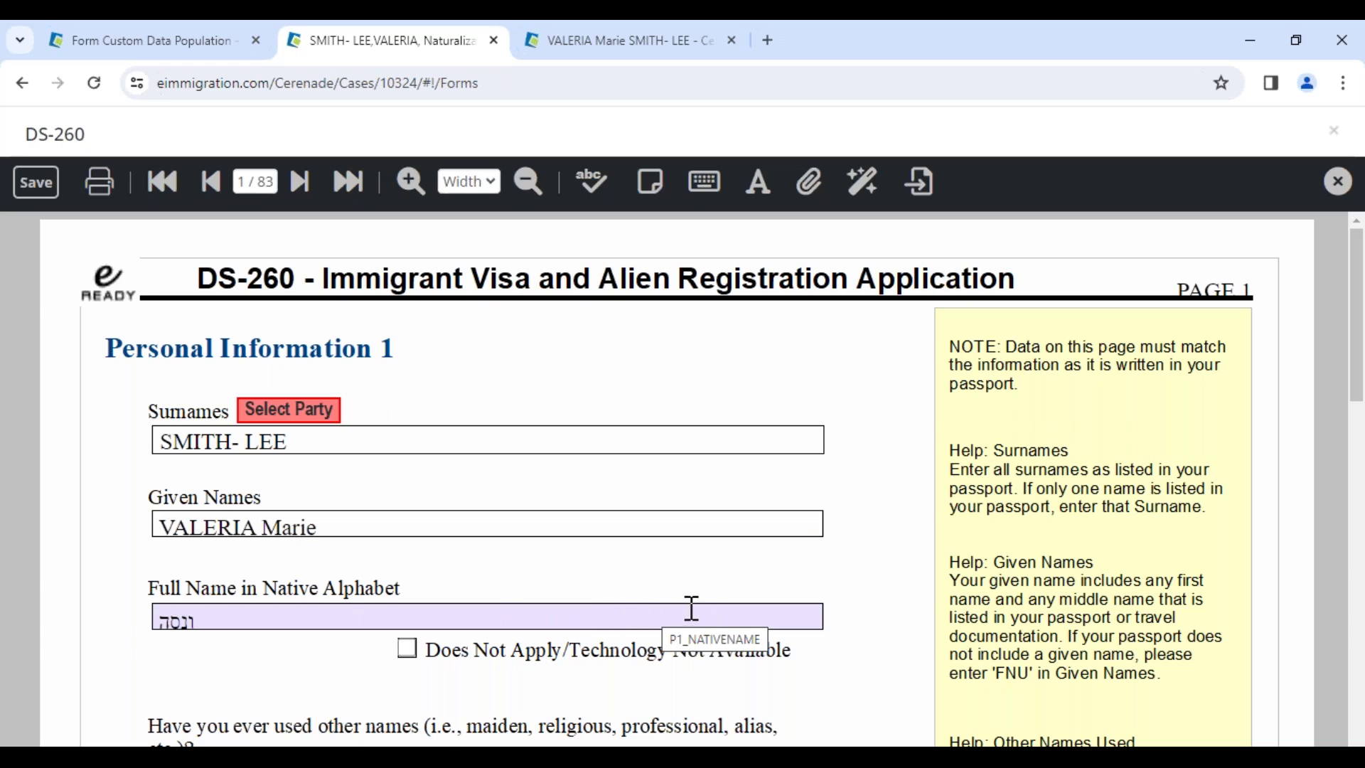
{"action": "left_click", "coordinate": [231, 619]}
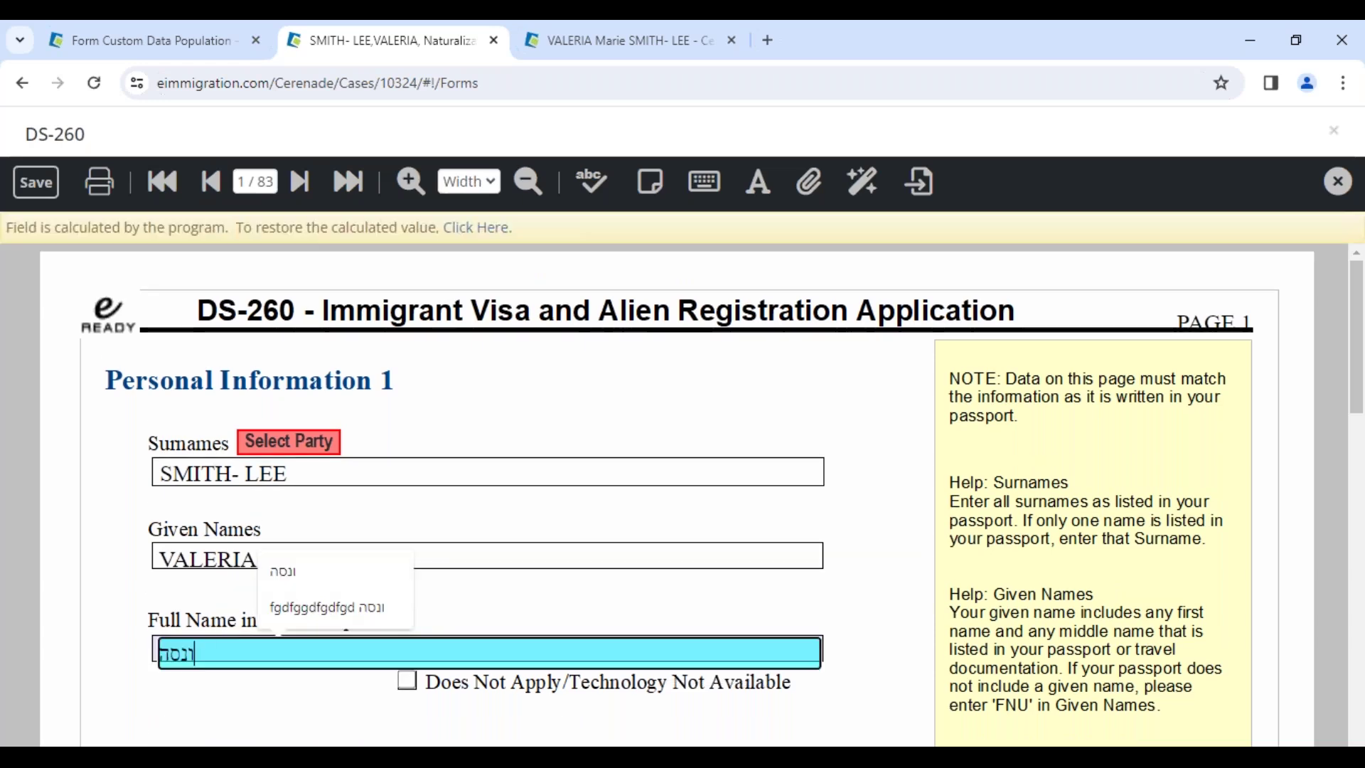
{"action": "left_click", "coordinate": [237, 690]}
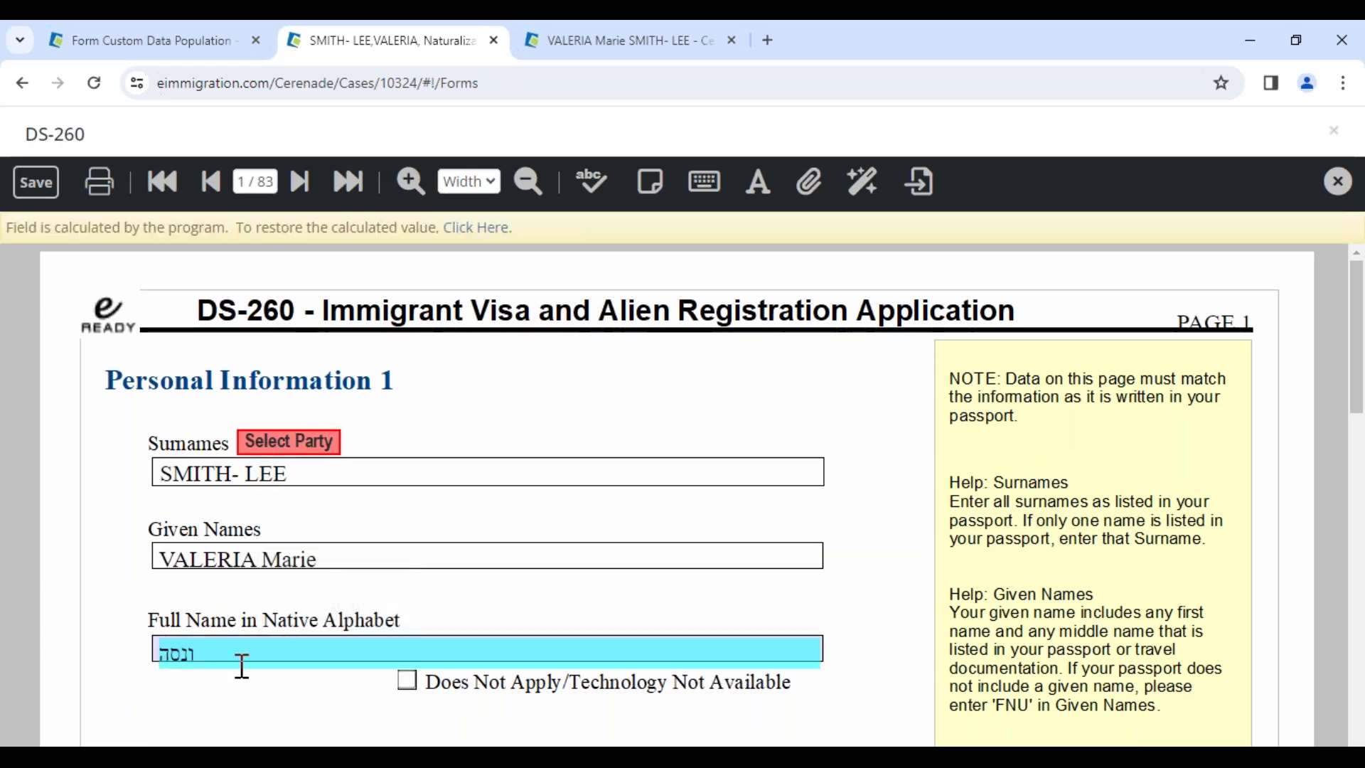
Step: Compare the form with the Full Name Native Alphabet custom field on the client's General Info page
{"action": "left_click", "coordinate": [635, 44]}
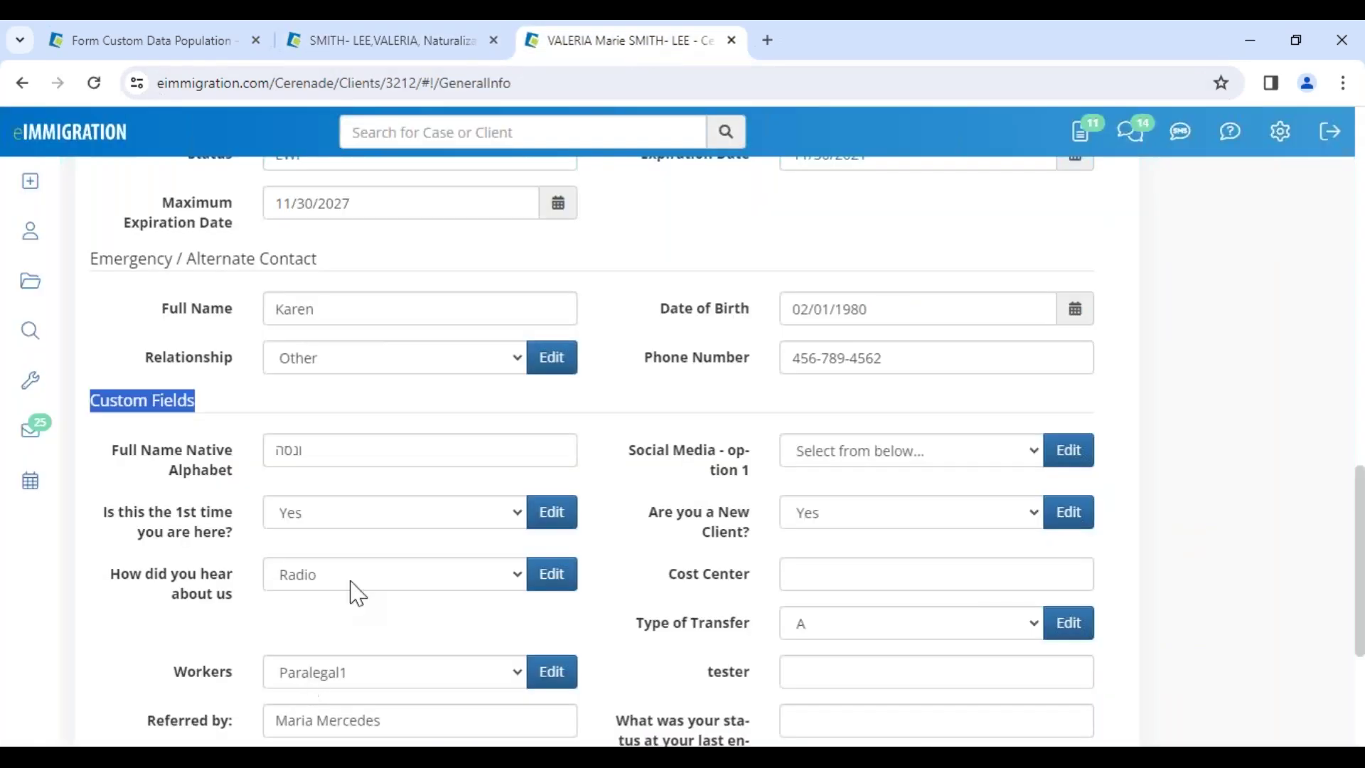
{"action": "left_click", "coordinate": [296, 450]}
{"action": "left_click_drag", "start_coordinate": [296, 451], "coordinate": [265, 448]}
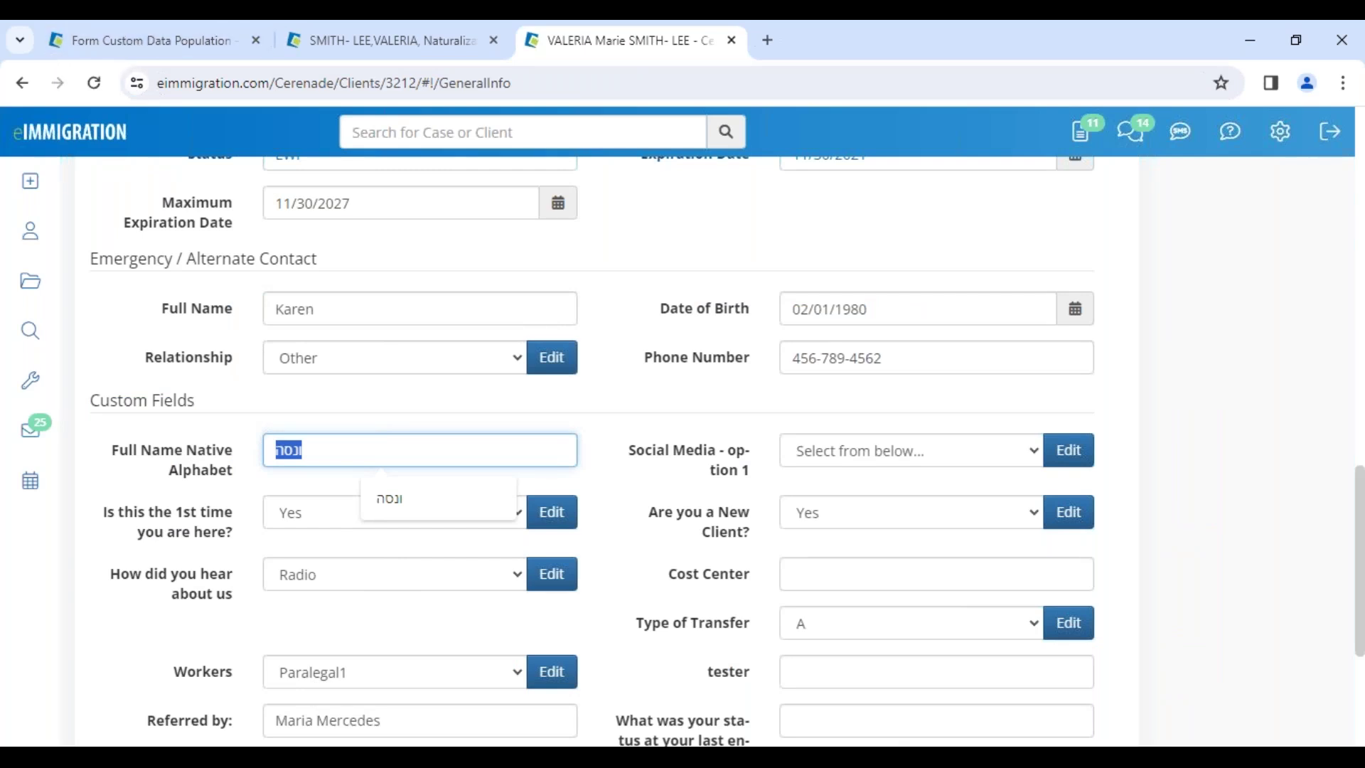
{"action": "left_click", "coordinate": [303, 449]}
{"action": "left_click", "coordinate": [701, 687]}
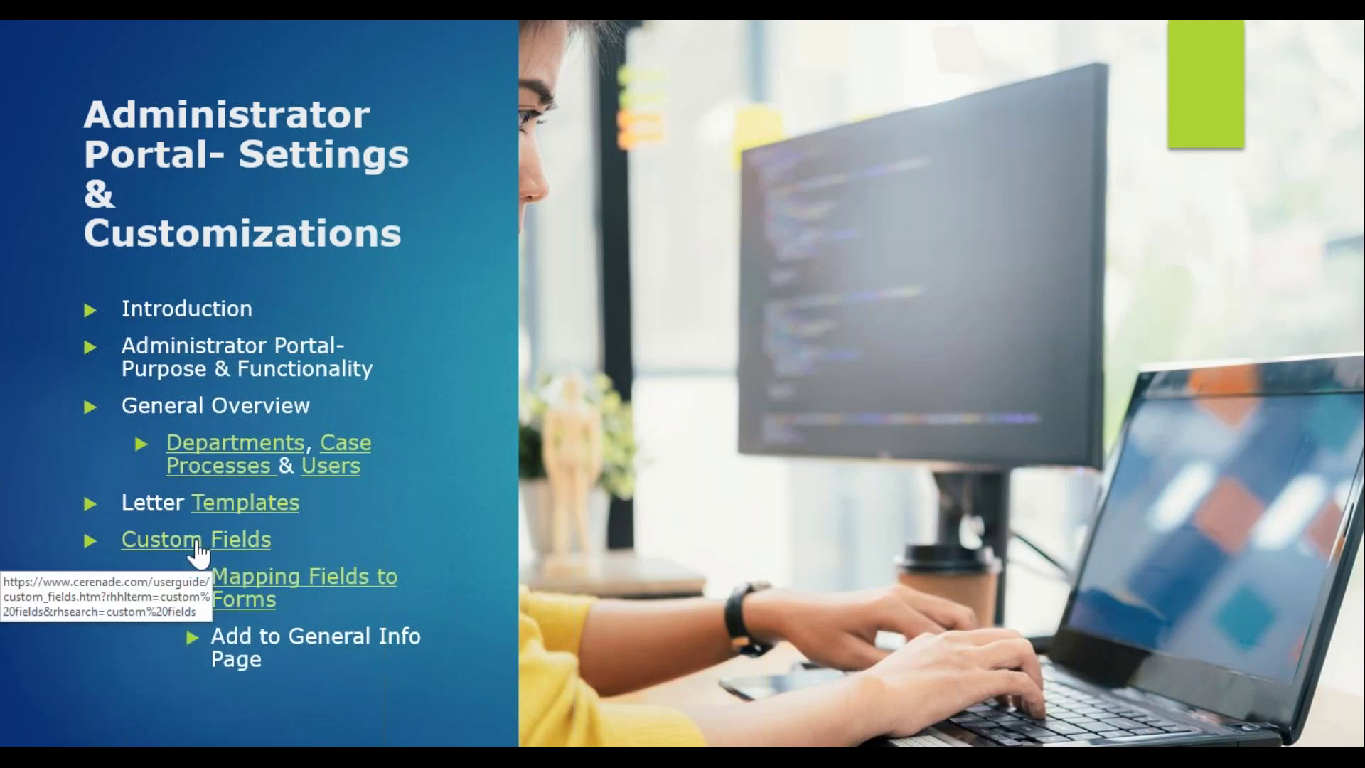
{"action": "key", "text": "Right"}
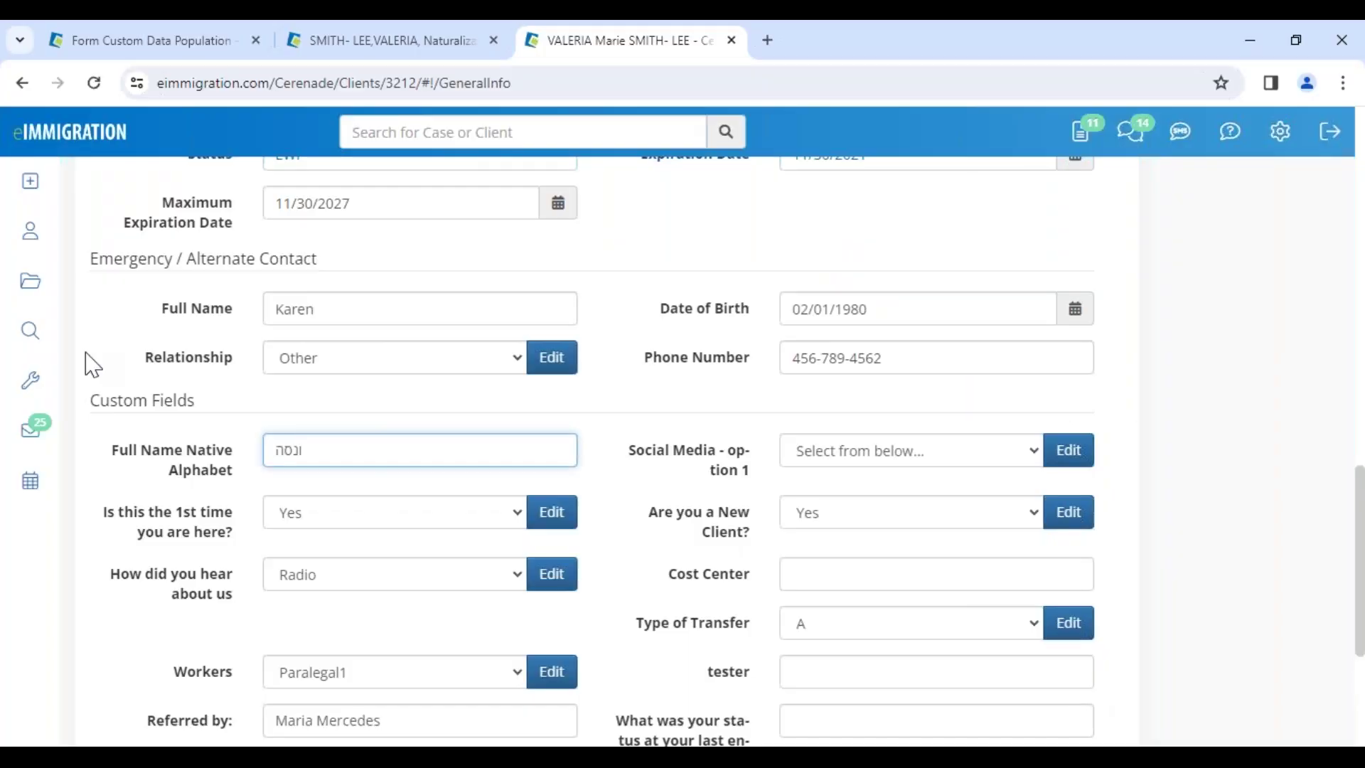
Step: Return to the administrator home page and open Billing Item Types
{"action": "left_click", "coordinate": [149, 41]}
{"action": "left_click", "coordinate": [83, 187]}
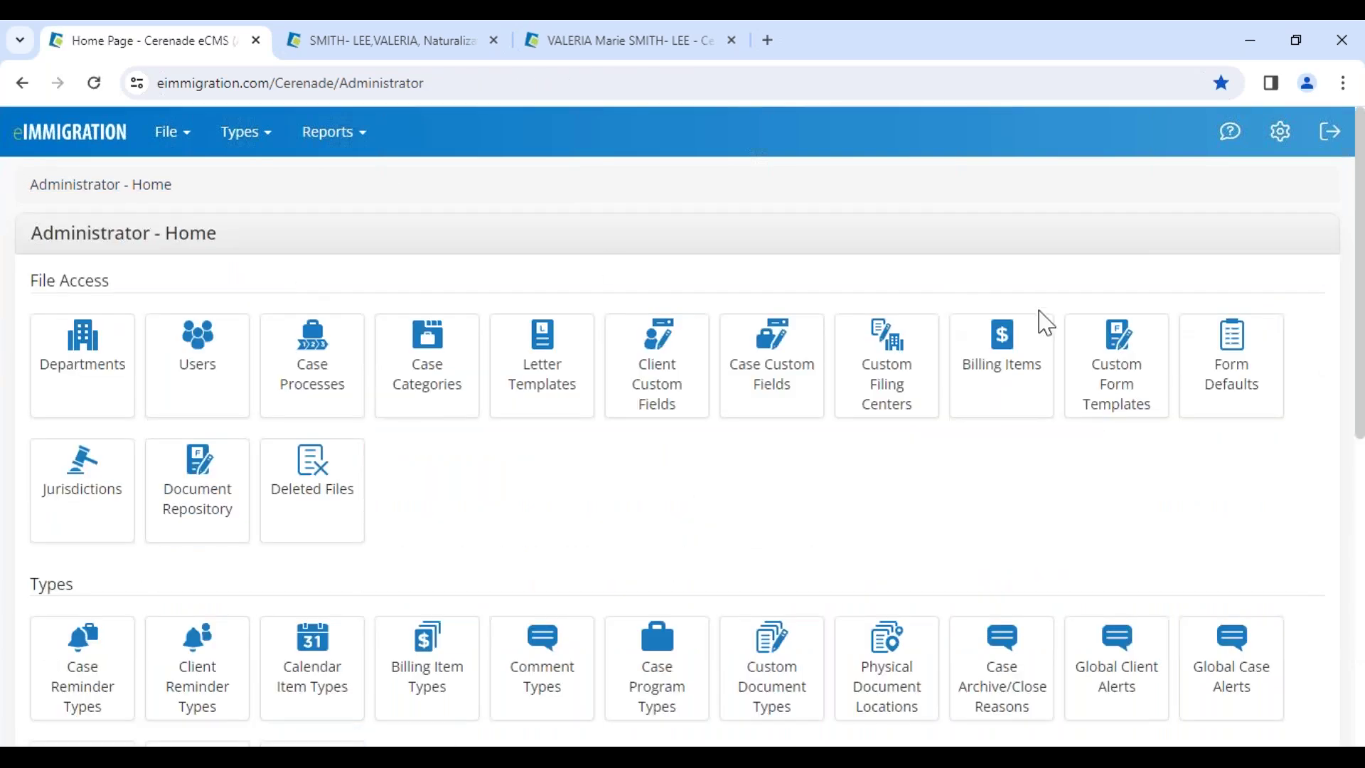
{"action": "scroll", "coordinate": [1002, 391], "scroll_direction": "down", "scroll_amount": 3}
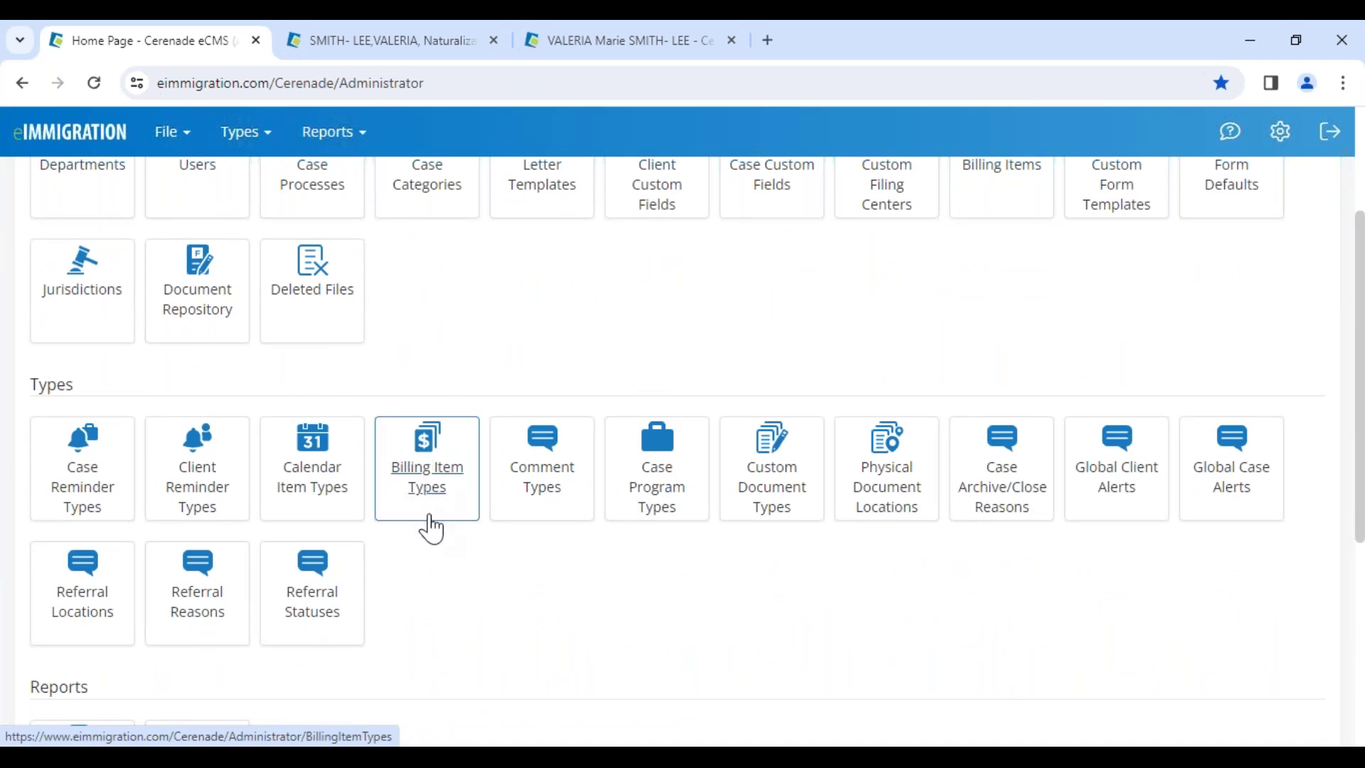
{"action": "left_click", "coordinate": [435, 506]}
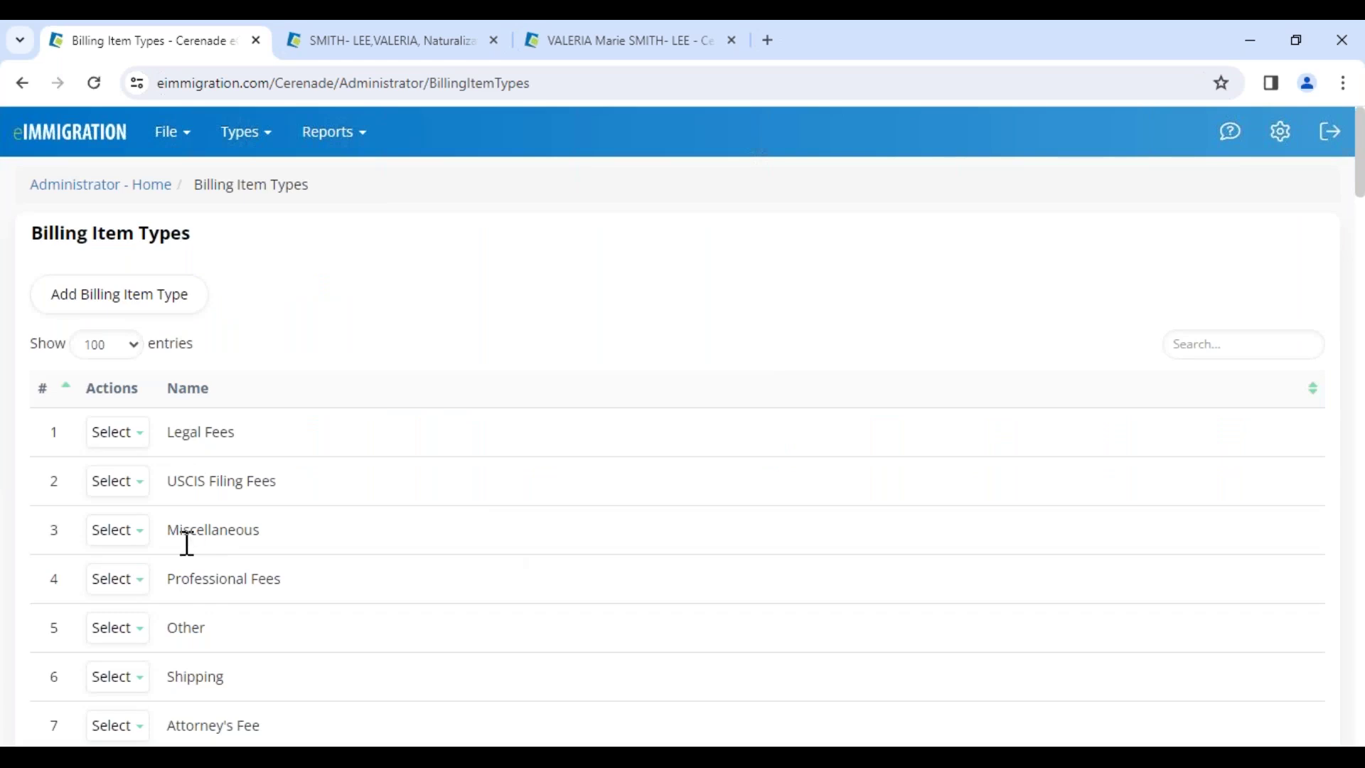
Step: Look through the list of billing item types to see which fee and service categories are defined
{"action": "left_click_drag", "start_coordinate": [169, 578], "coordinate": [273, 587]}
{"action": "scroll", "coordinate": [273, 587], "scroll_direction": "down", "scroll_amount": 4}
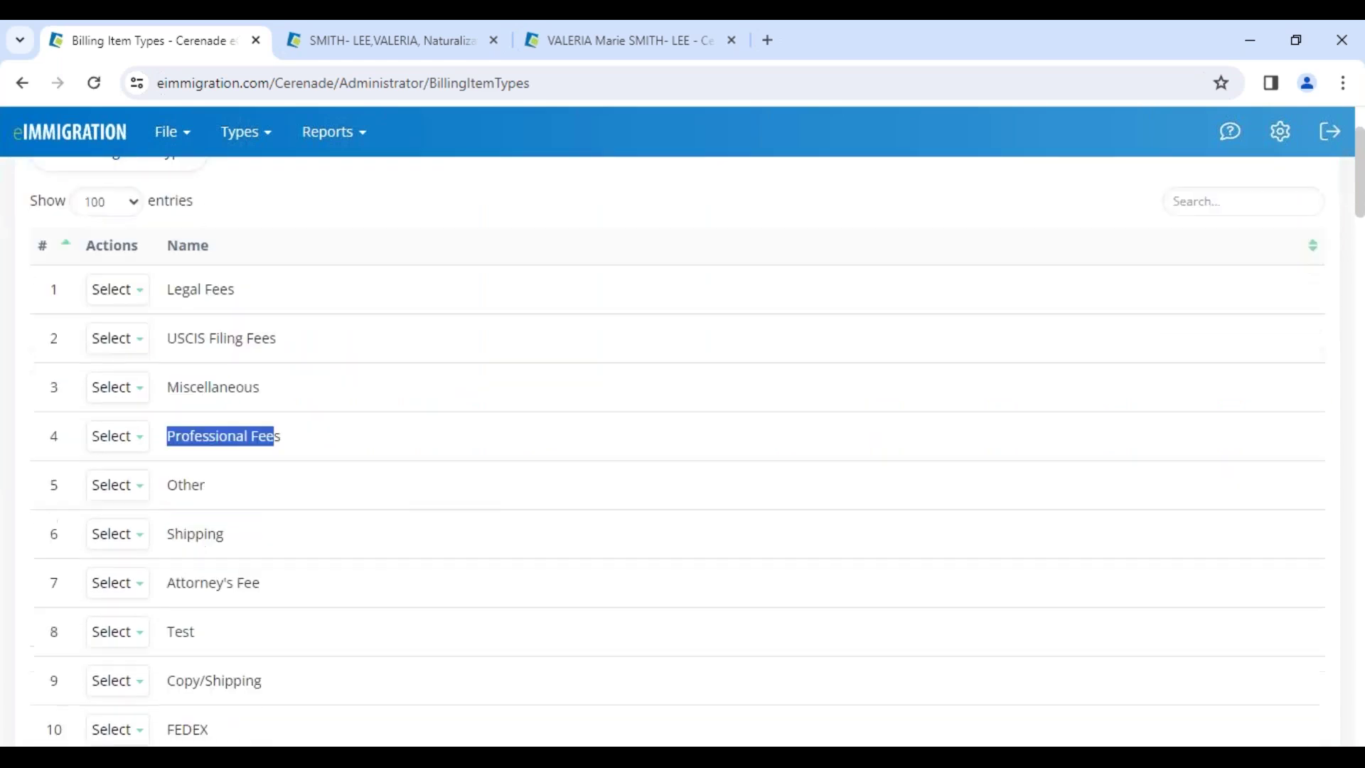
{"action": "scroll", "coordinate": [262, 610], "scroll_direction": "down", "scroll_amount": 3}
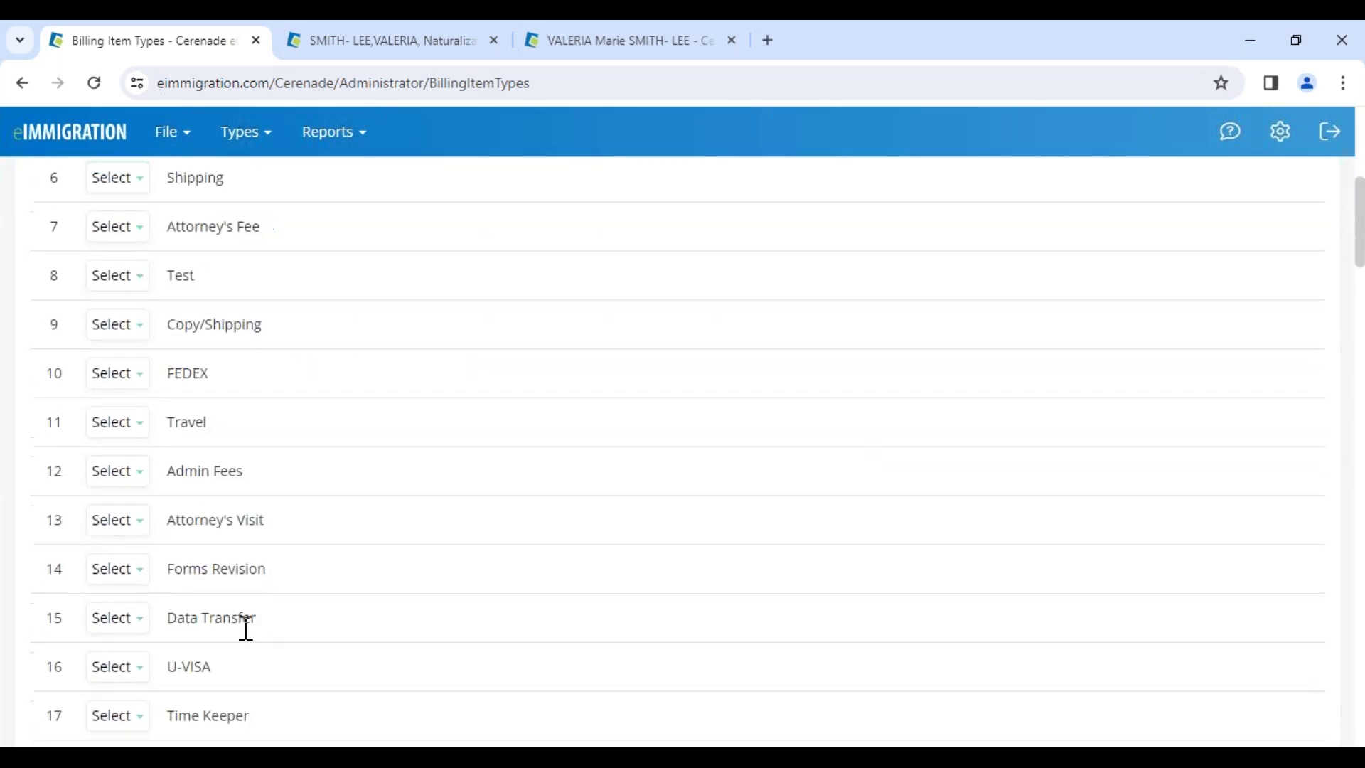
{"action": "scroll", "coordinate": [244, 642], "scroll_direction": "down", "scroll_amount": 4}
{"action": "left_click_drag", "start_coordinate": [174, 518], "coordinate": [204, 524]}
{"action": "left_click_drag", "start_coordinate": [167, 568], "coordinate": [187, 579]}
{"action": "left_click_drag", "start_coordinate": [182, 612], "coordinate": [241, 661]}
{"action": "left_click", "coordinate": [265, 670]}
{"action": "scroll", "coordinate": [238, 626], "scroll_direction": "down", "scroll_amount": 5}
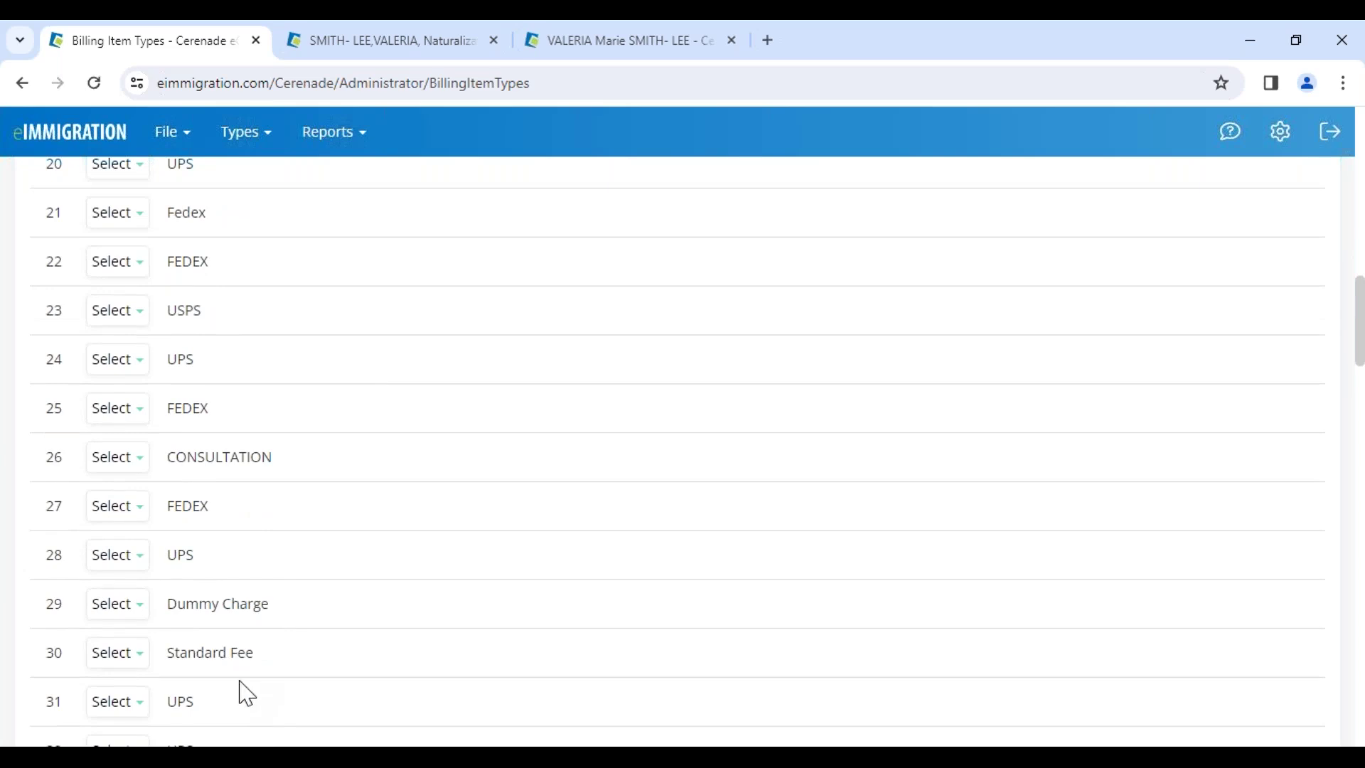
{"action": "scroll", "coordinate": [242, 689], "scroll_direction": "up", "scroll_amount": 15}
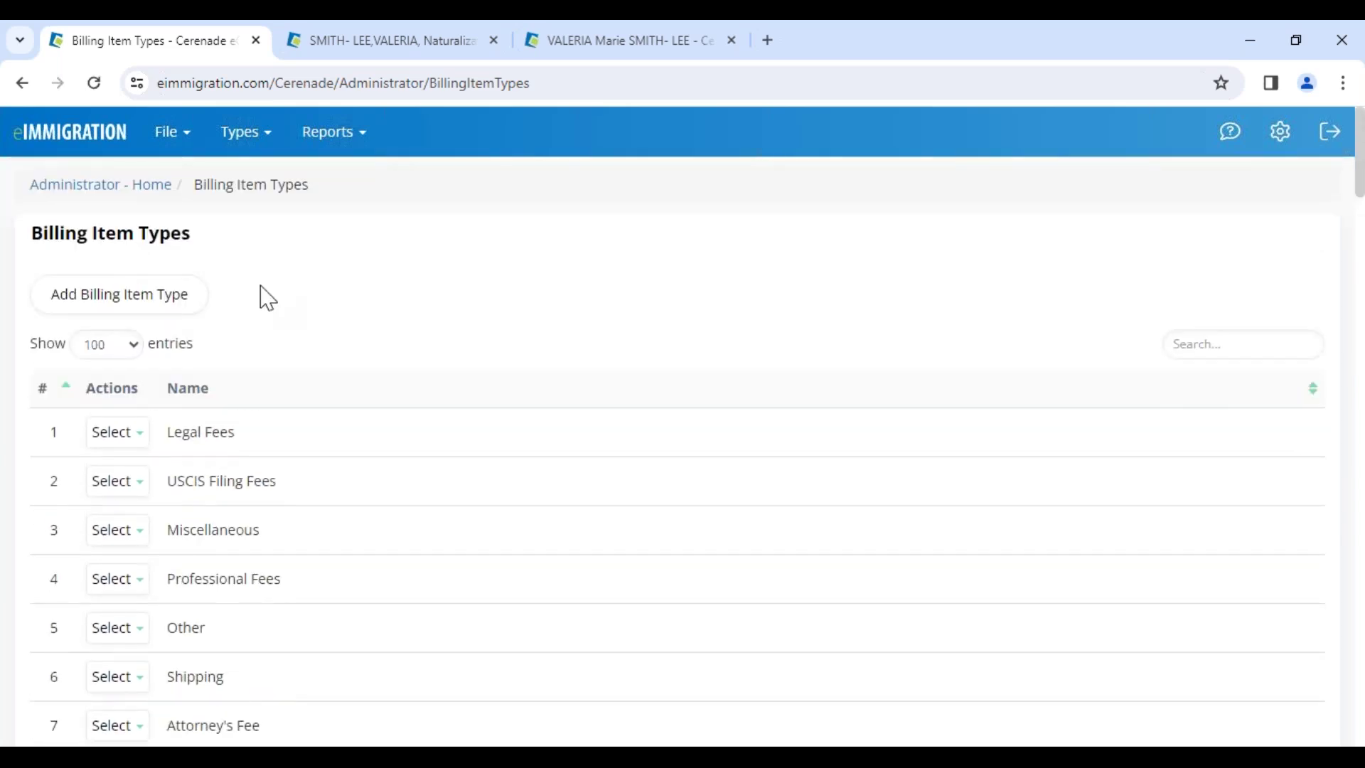
Step: Go to Billing Items from the administrator home page and start adding a billing item
{"action": "left_click", "coordinate": [119, 193]}
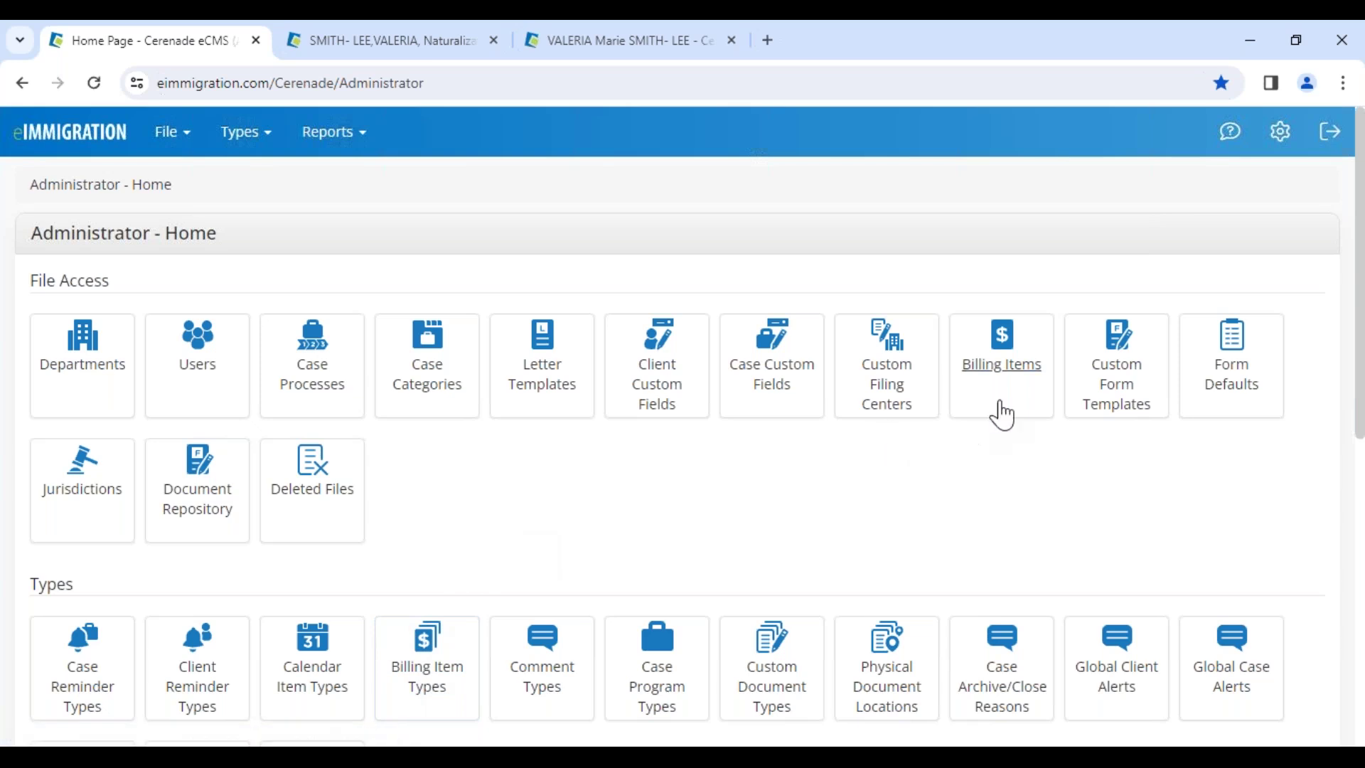
{"action": "left_click", "coordinate": [1007, 370]}
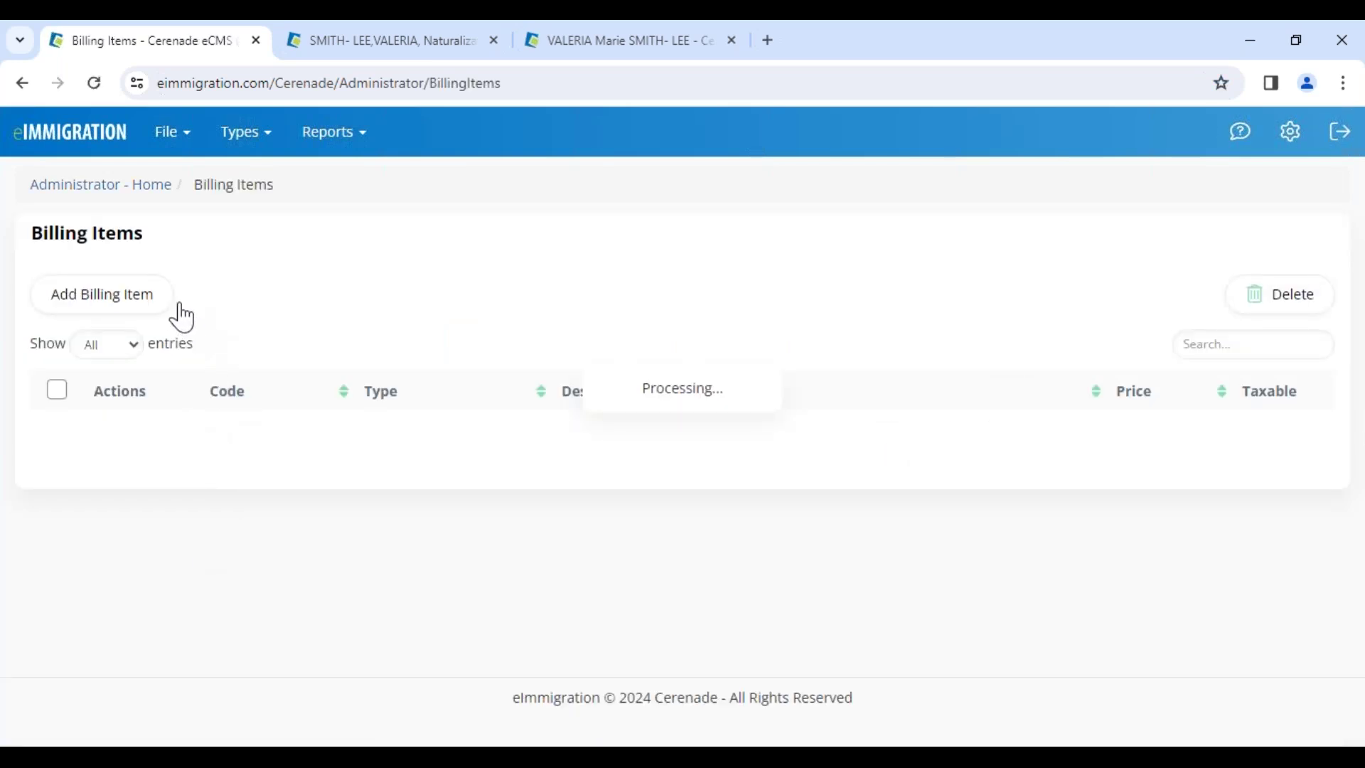
{"action": "left_click", "coordinate": [113, 307]}
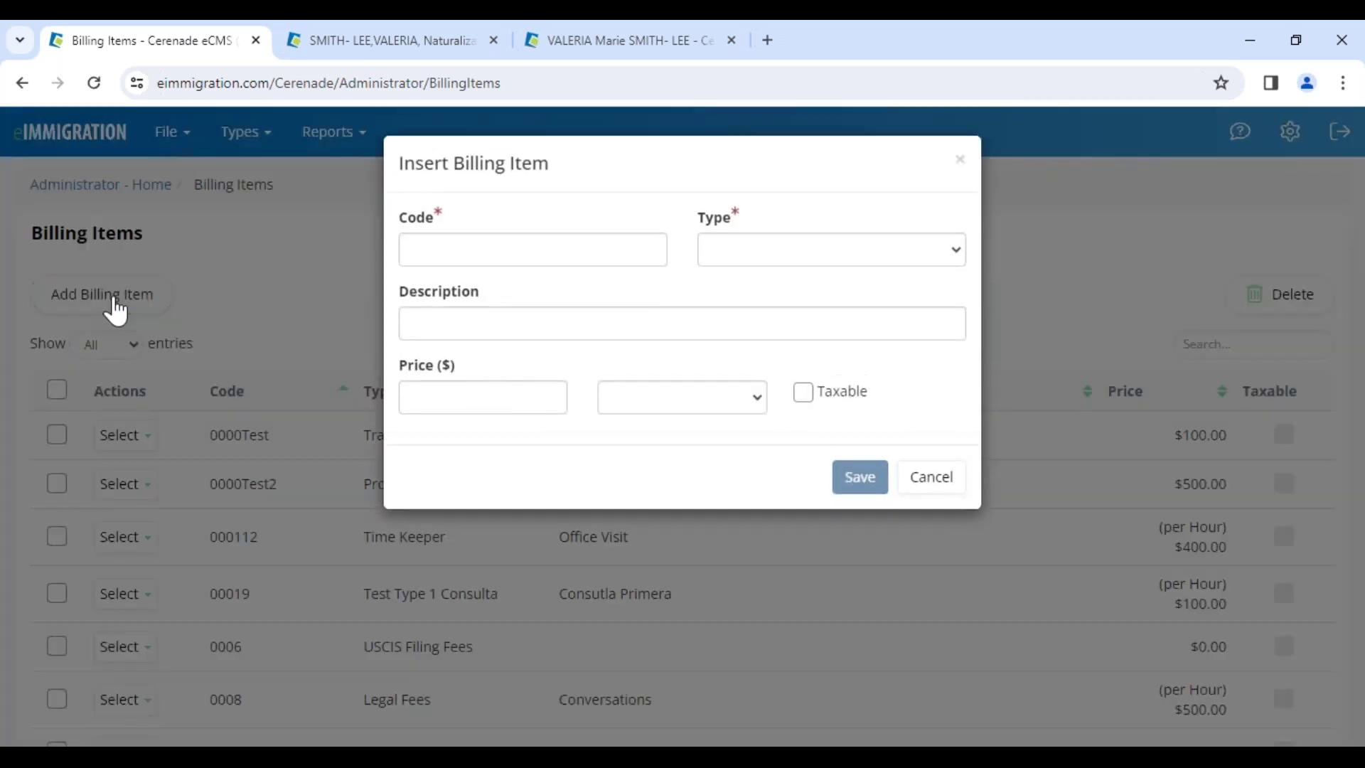
Step: Enter 123 as the new billing item's code and choose Translations as its type
{"action": "left_click", "coordinate": [466, 243]}
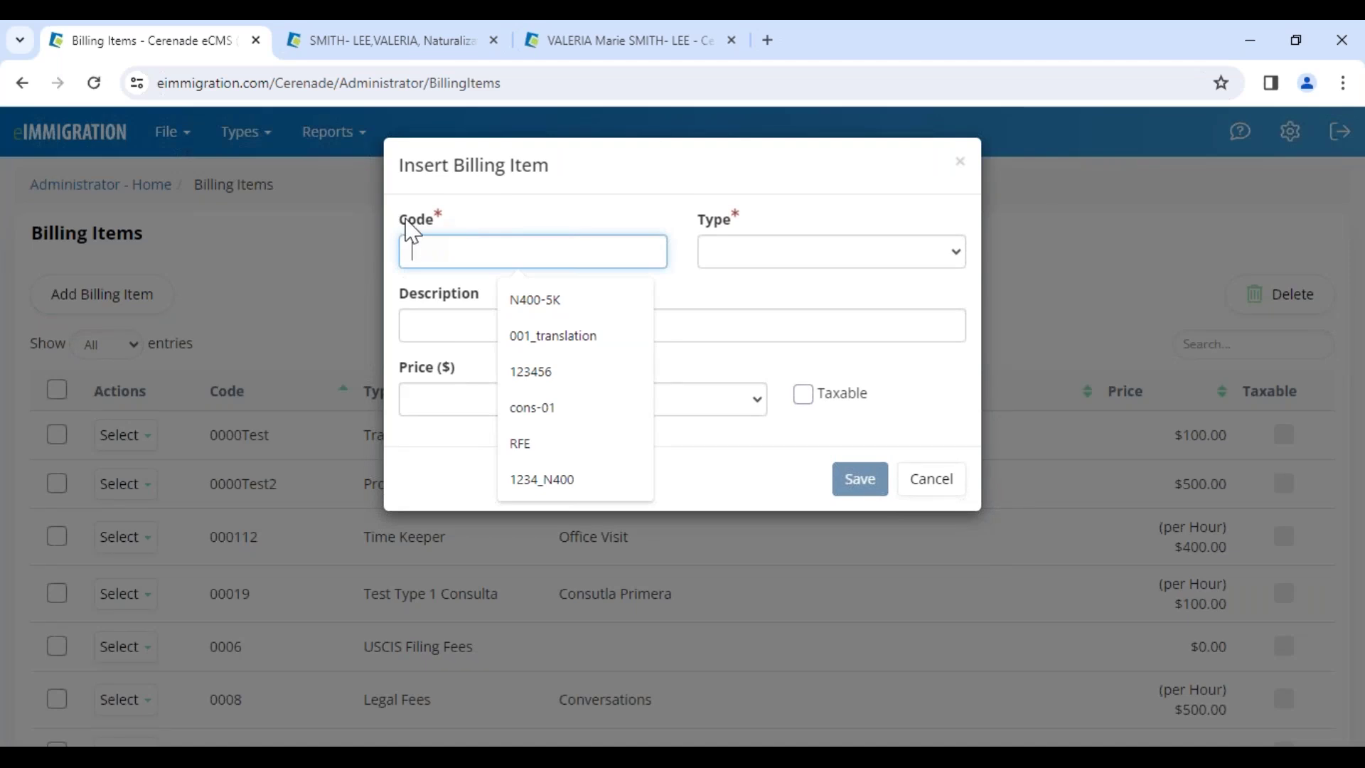
{"action": "left_click", "coordinate": [569, 302]}
{"action": "left_click_drag", "start_coordinate": [490, 258], "coordinate": [392, 254]}
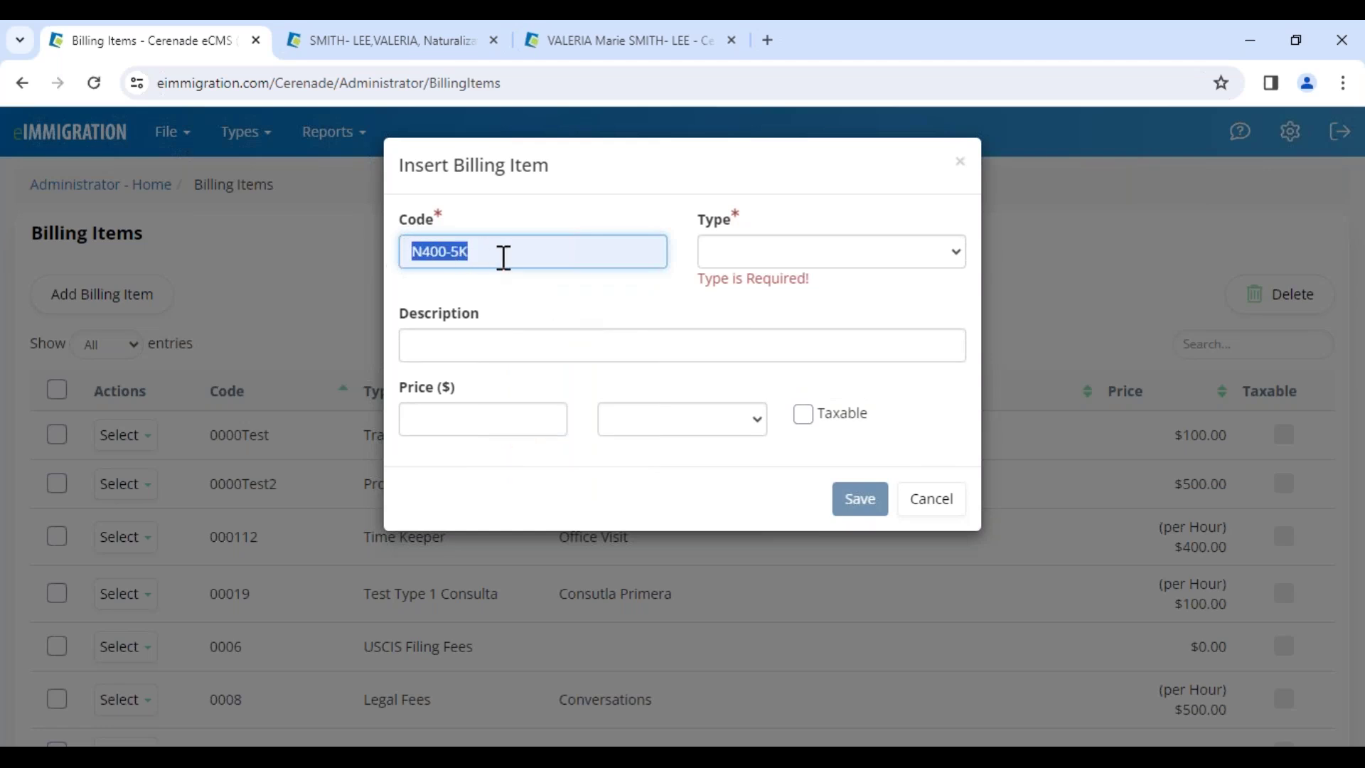
{"action": "type", "text": "123"}
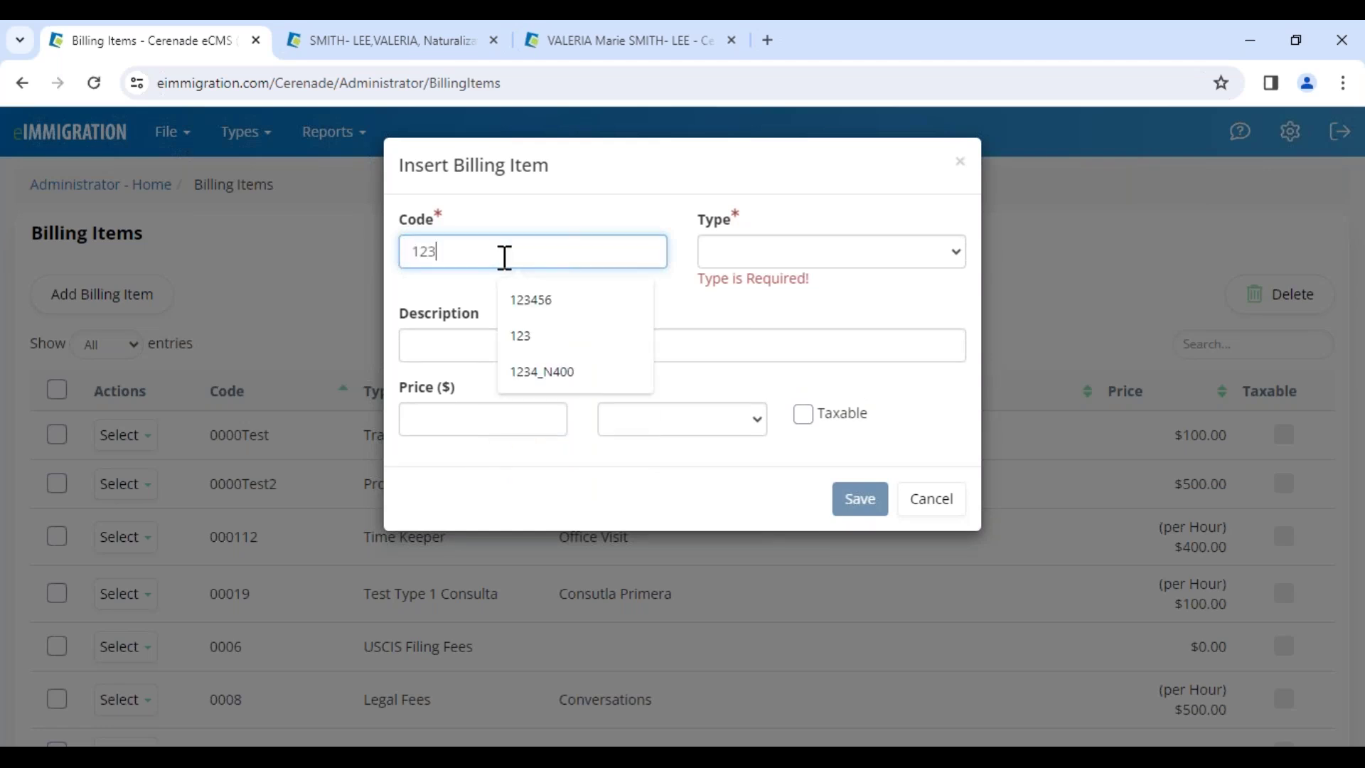
{"action": "left_click", "coordinate": [734, 260]}
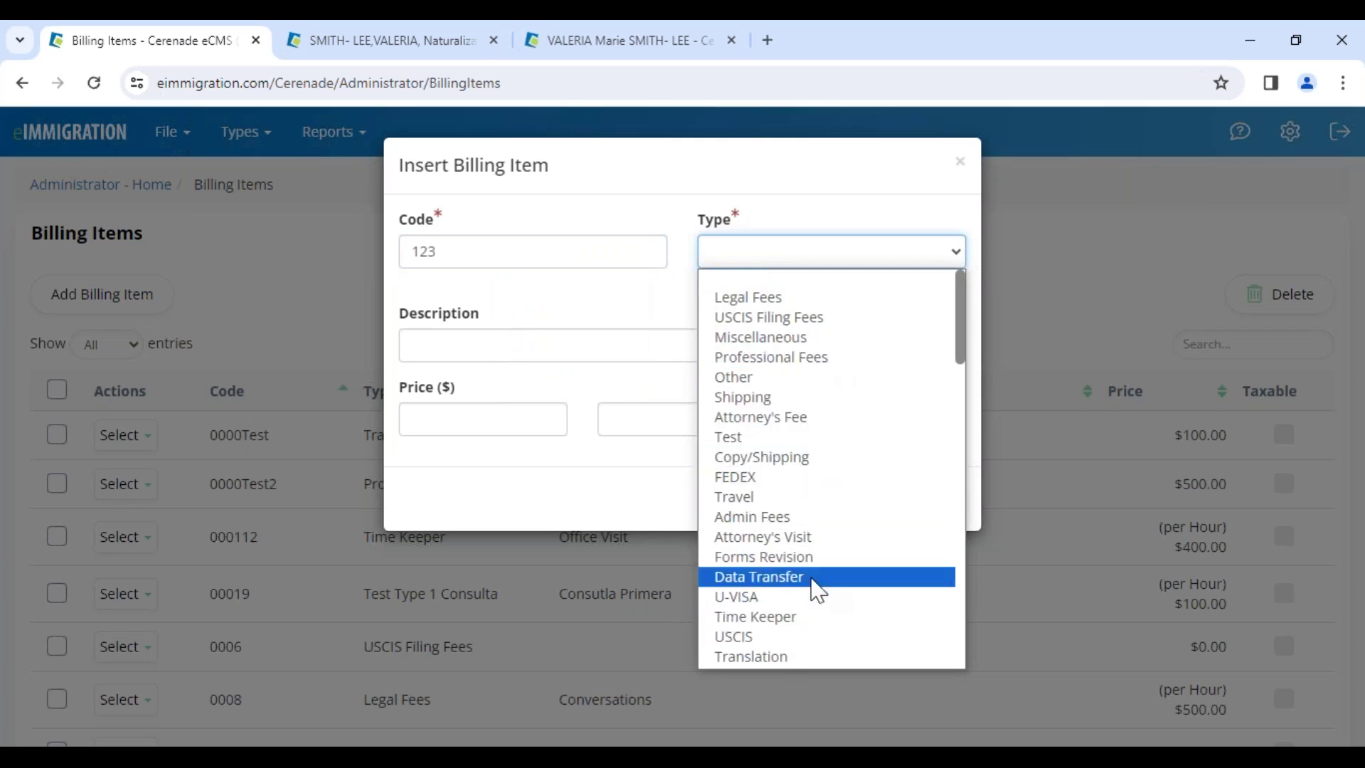
{"action": "scroll", "coordinate": [817, 590], "scroll_direction": "down", "scroll_amount": 8}
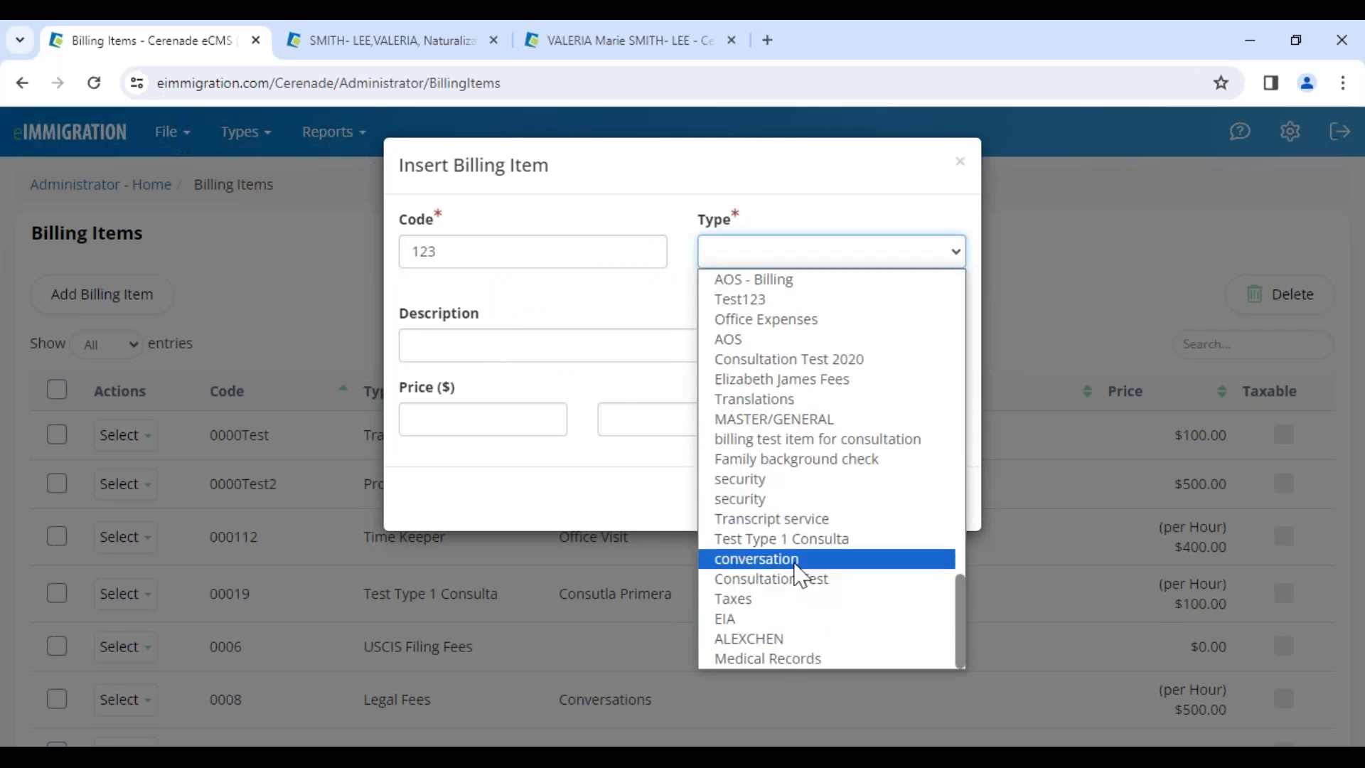
{"action": "left_click", "coordinate": [813, 418]}
Step: Extend the billing item's code to 123translations and set its description to Translations
{"action": "left_click", "coordinate": [725, 315]}
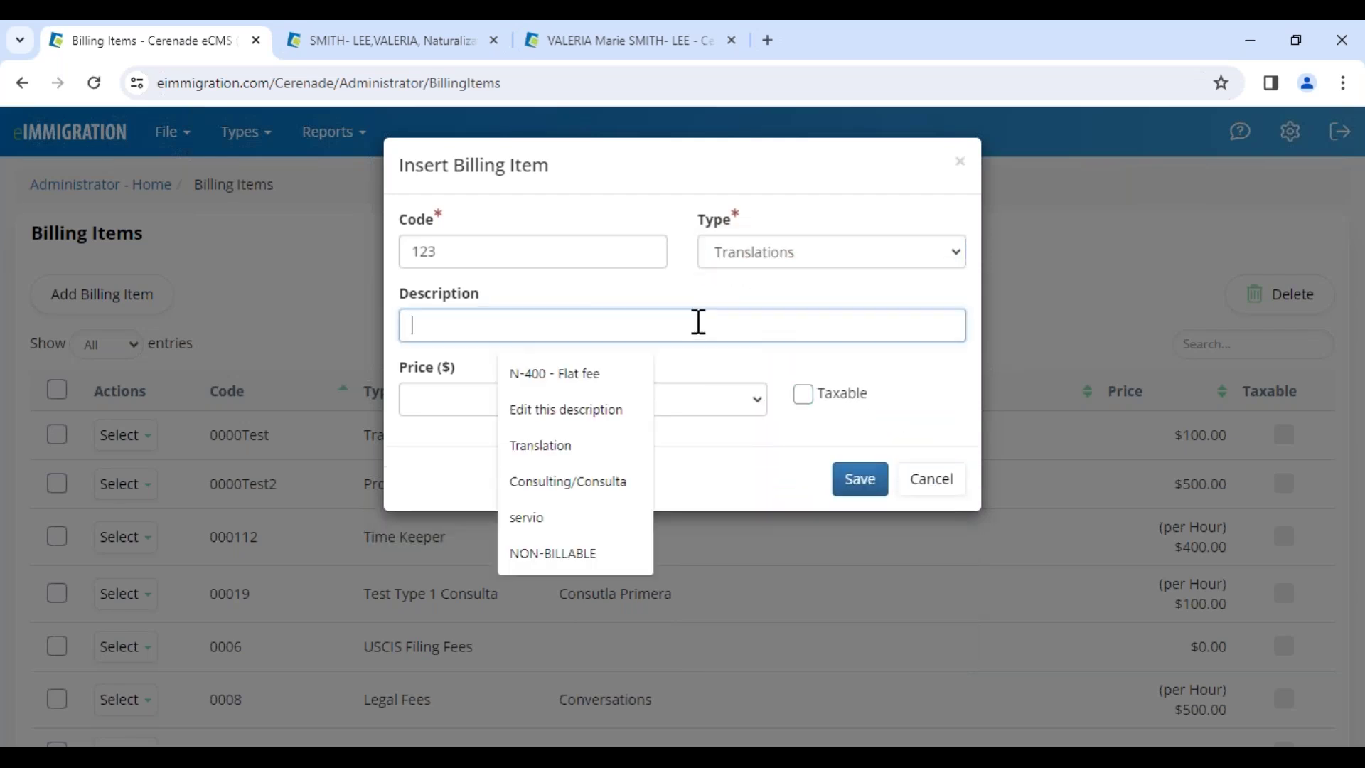
{"action": "left_click", "coordinate": [597, 249]}
{"action": "type", "text": "translations"}
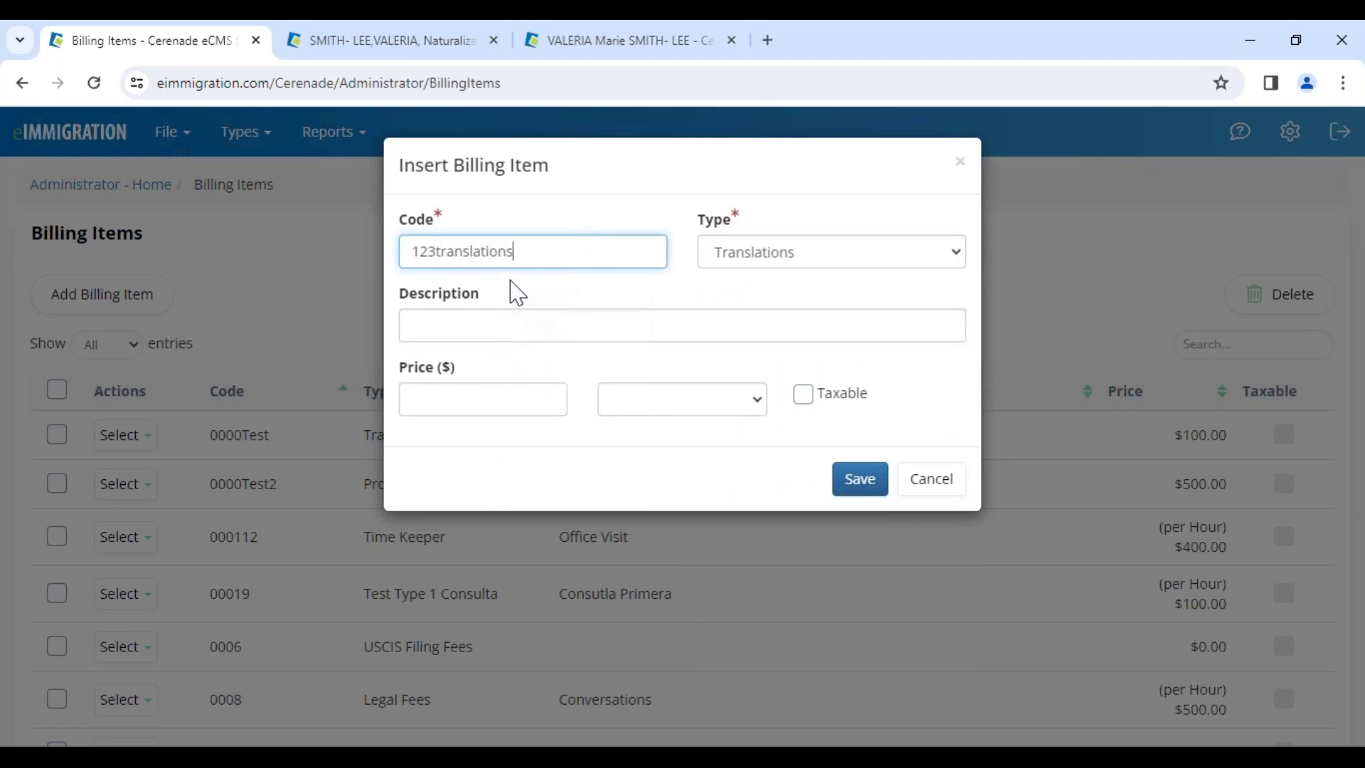
{"action": "left_click", "coordinate": [503, 330]}
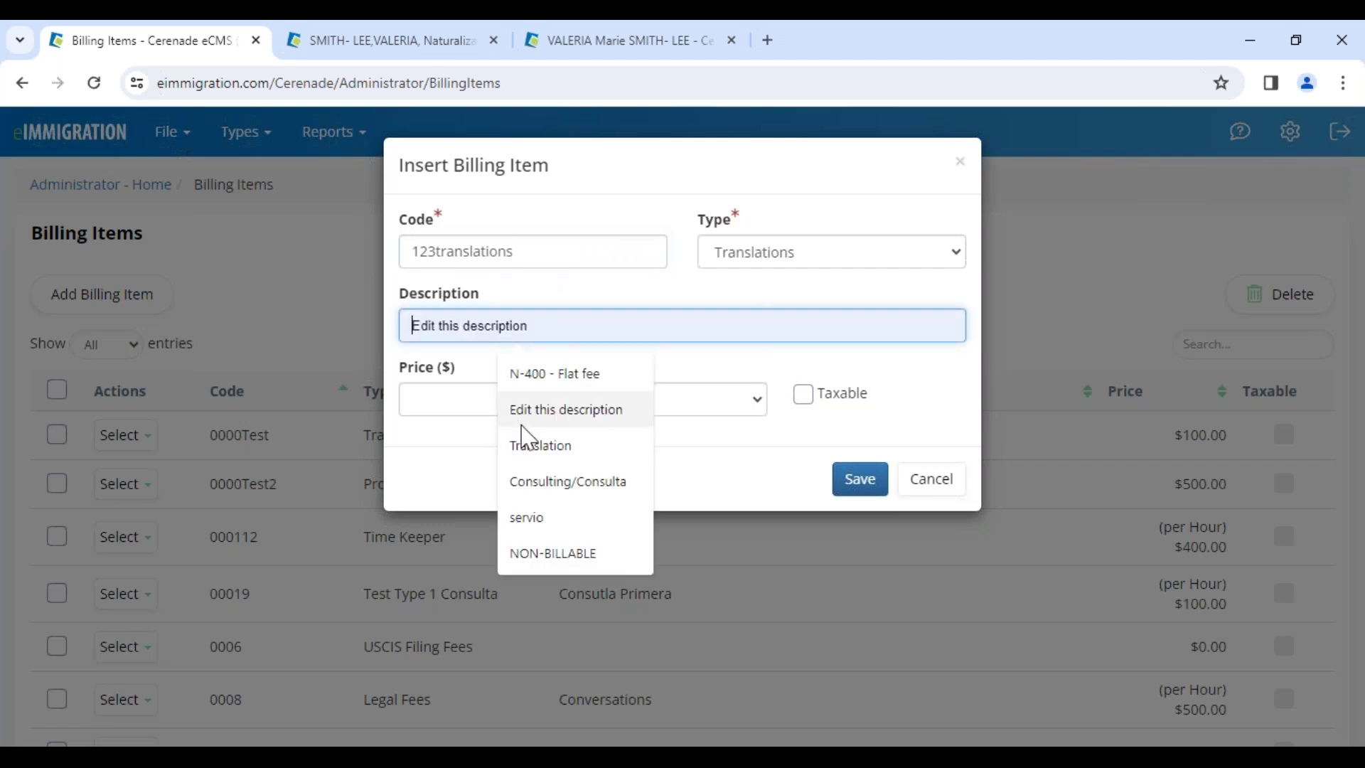
{"action": "left_click", "coordinate": [526, 447]}
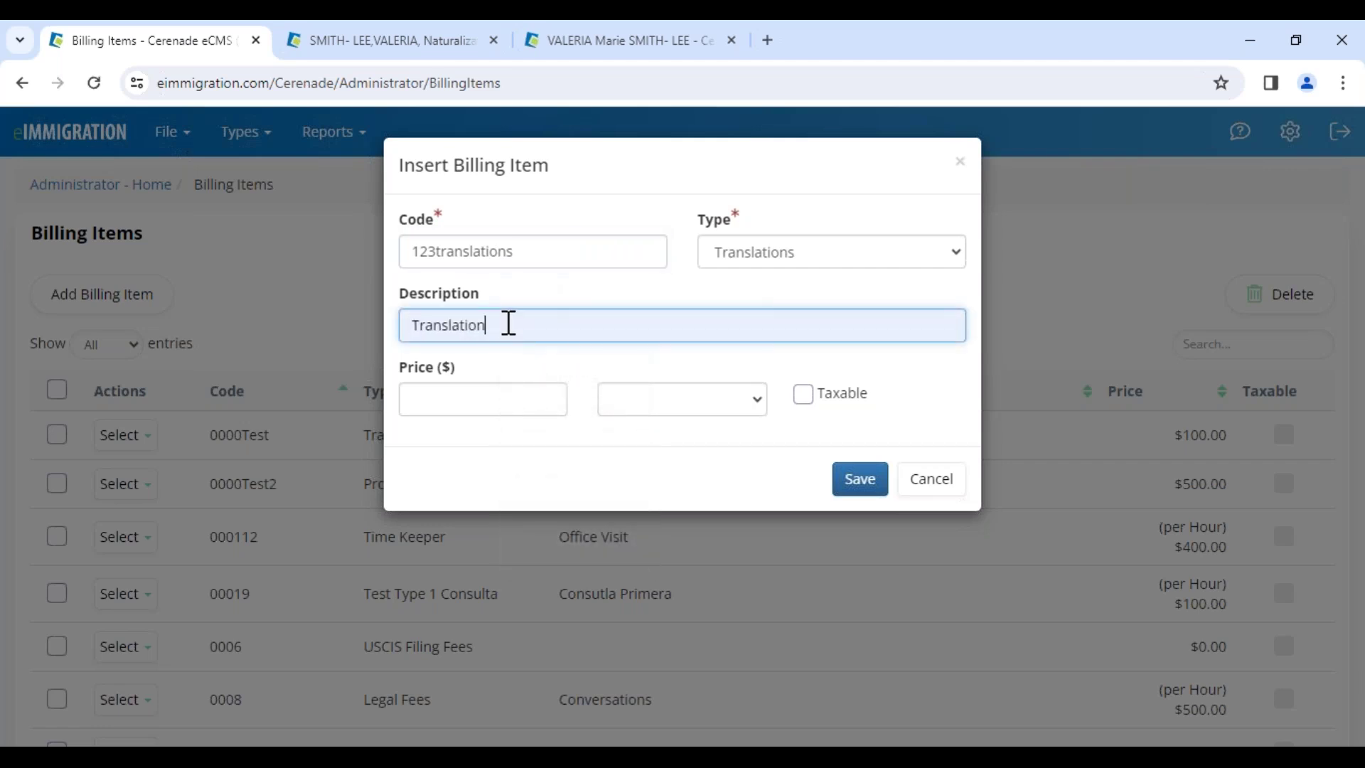
{"action": "type", "text": "s"}
Step: Set the billing item's price to $100, charged per Hour
{"action": "left_click", "coordinate": [475, 397]}
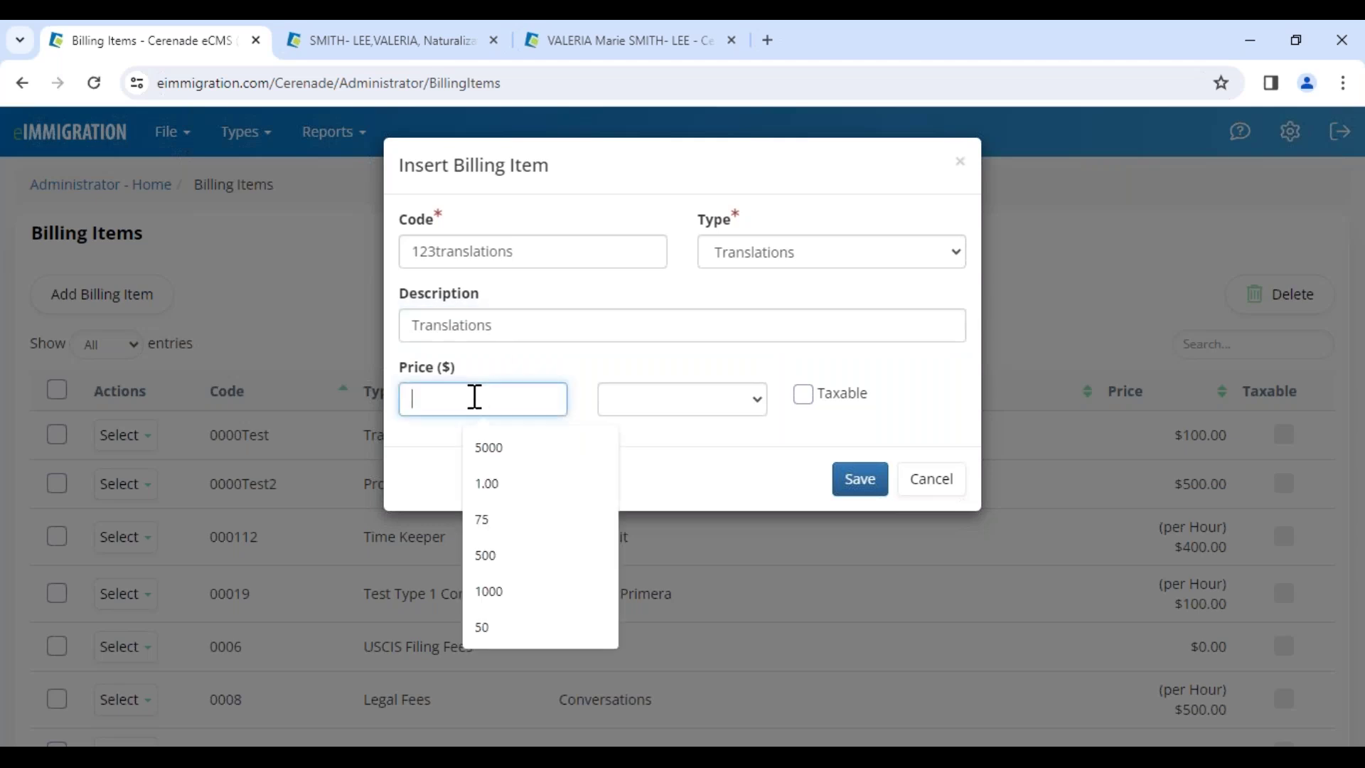
{"action": "type", "text": "100"}
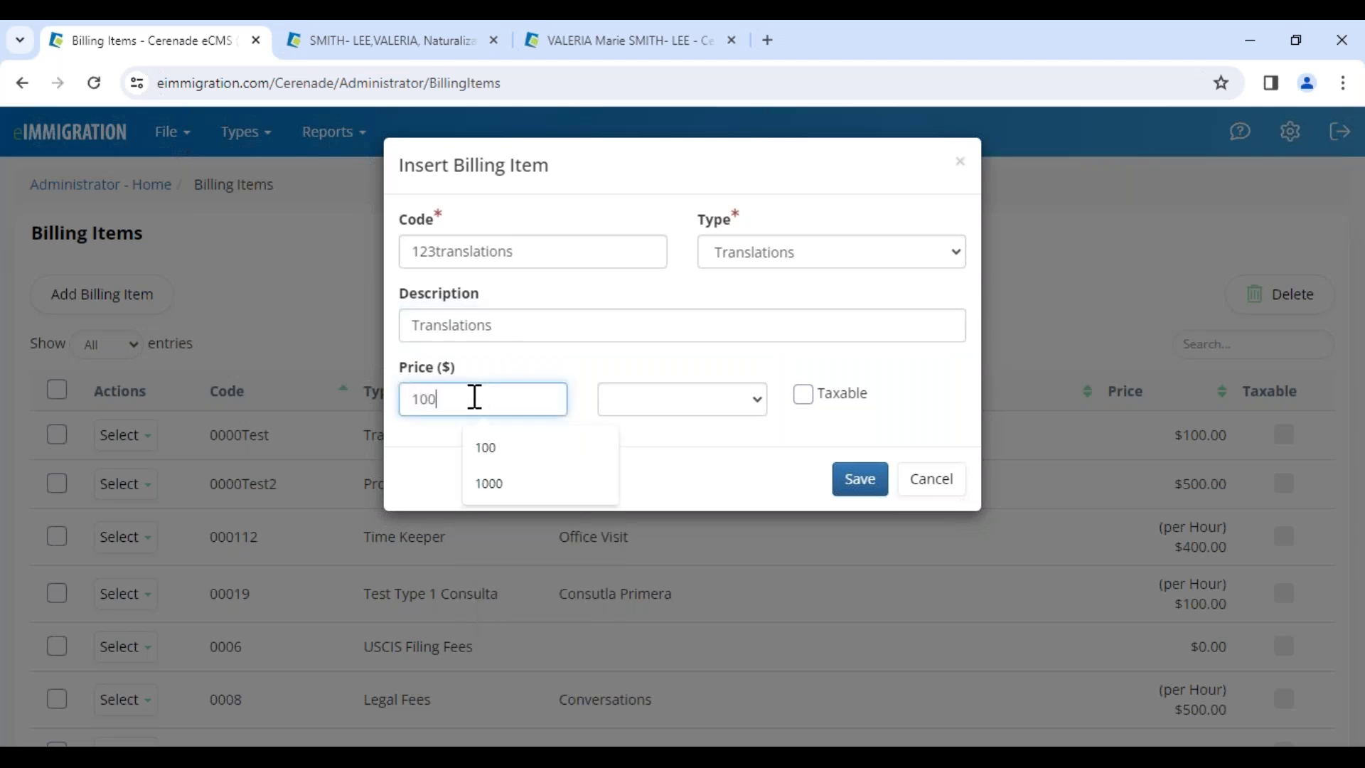
{"action": "left_click", "coordinate": [662, 412]}
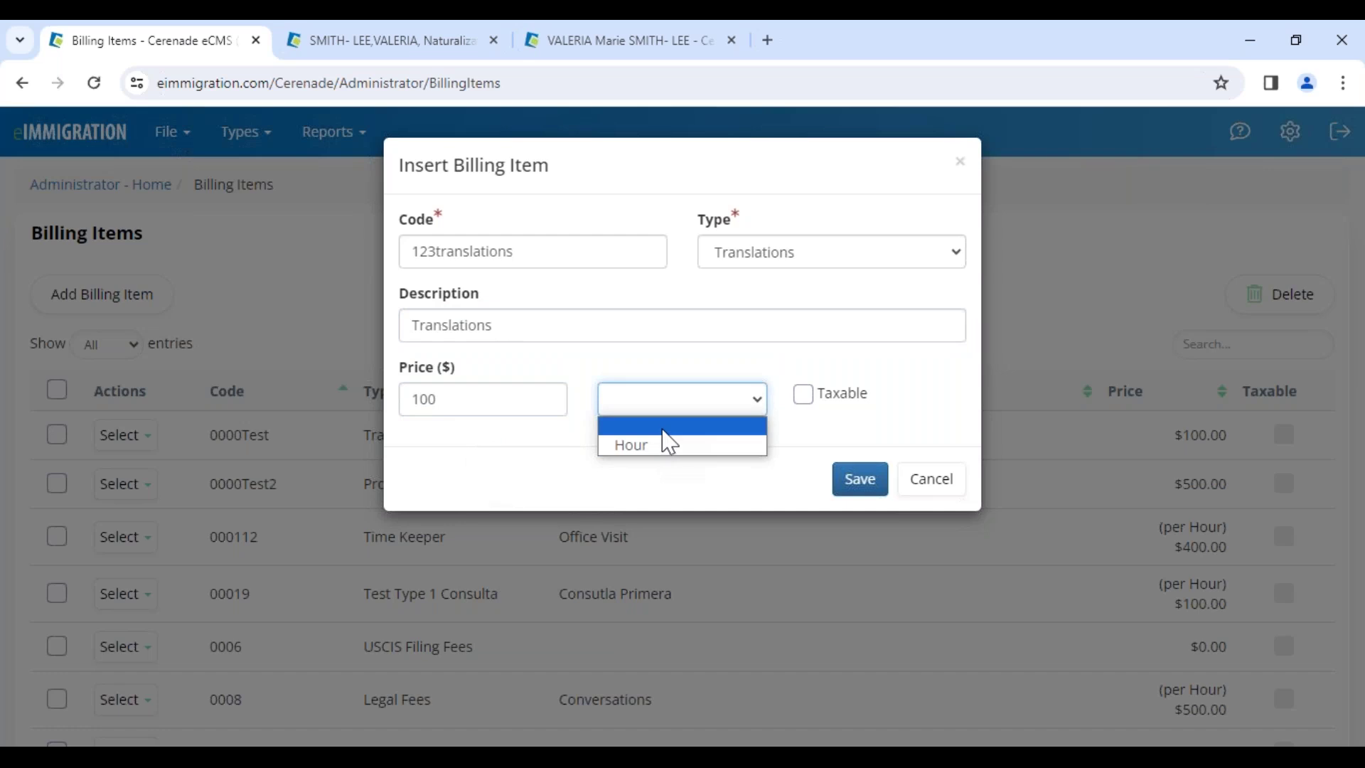
{"action": "left_click", "coordinate": [668, 443]}
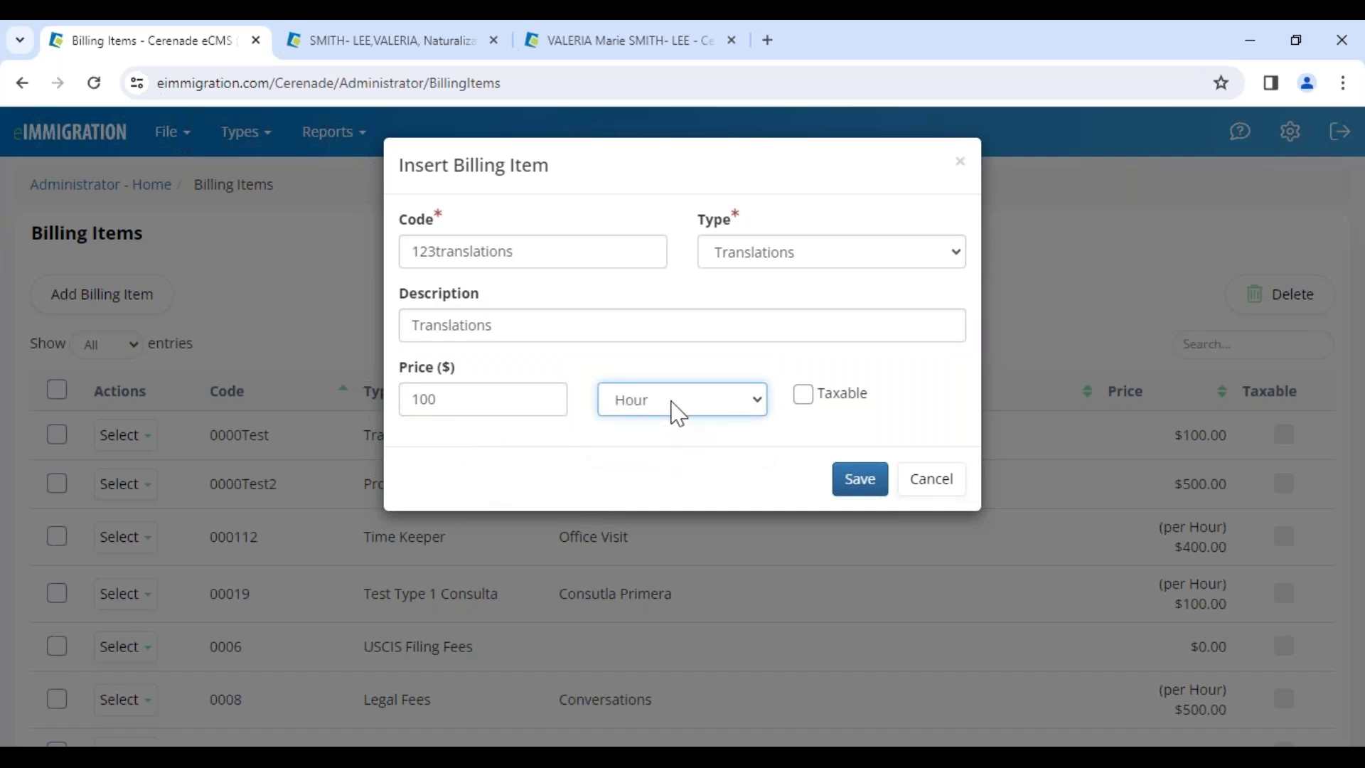
Step: Save the new billing item and look through the billing items list down to the Naturalization Service Fee
{"action": "left_click", "coordinate": [860, 479]}
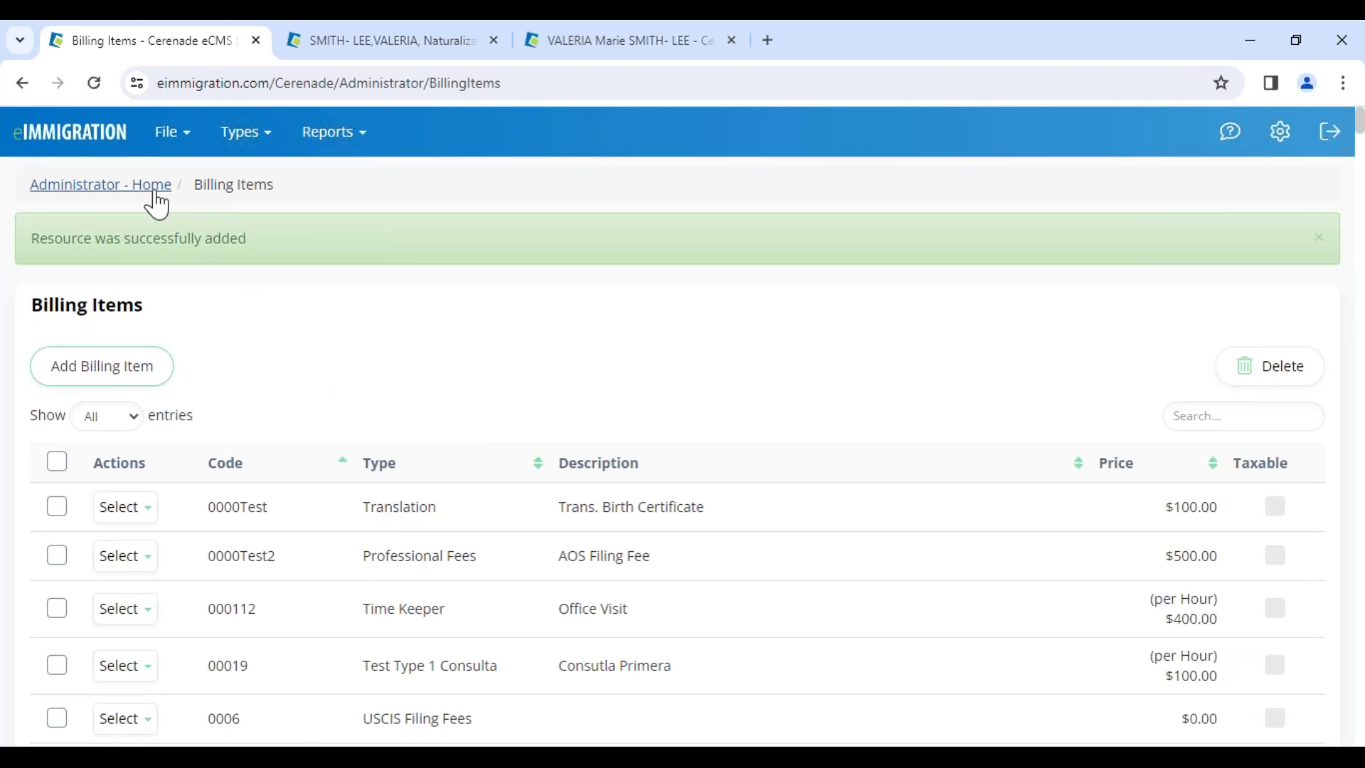
{"action": "scroll", "coordinate": [420, 603], "scroll_direction": "down", "scroll_amount": 5}
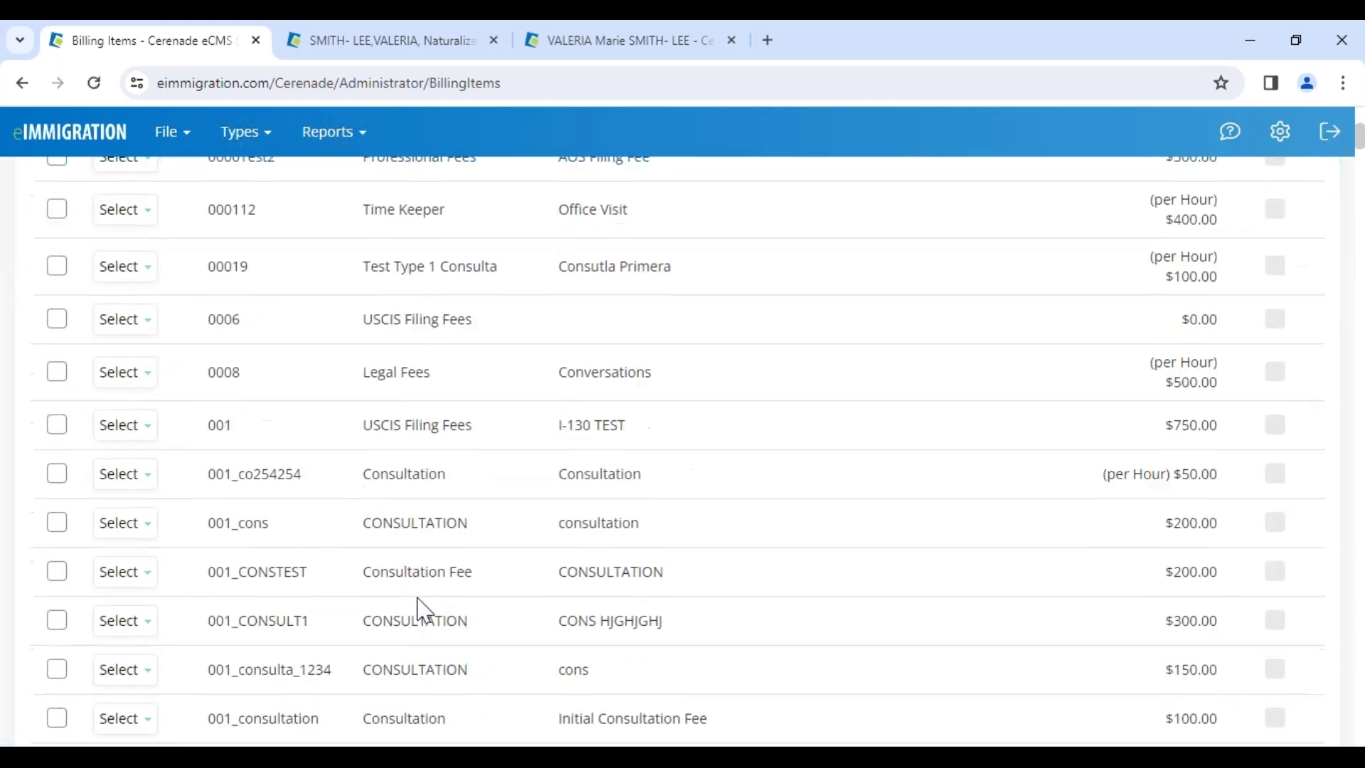
{"action": "scroll", "coordinate": [625, 672], "scroll_direction": "down", "scroll_amount": 4}
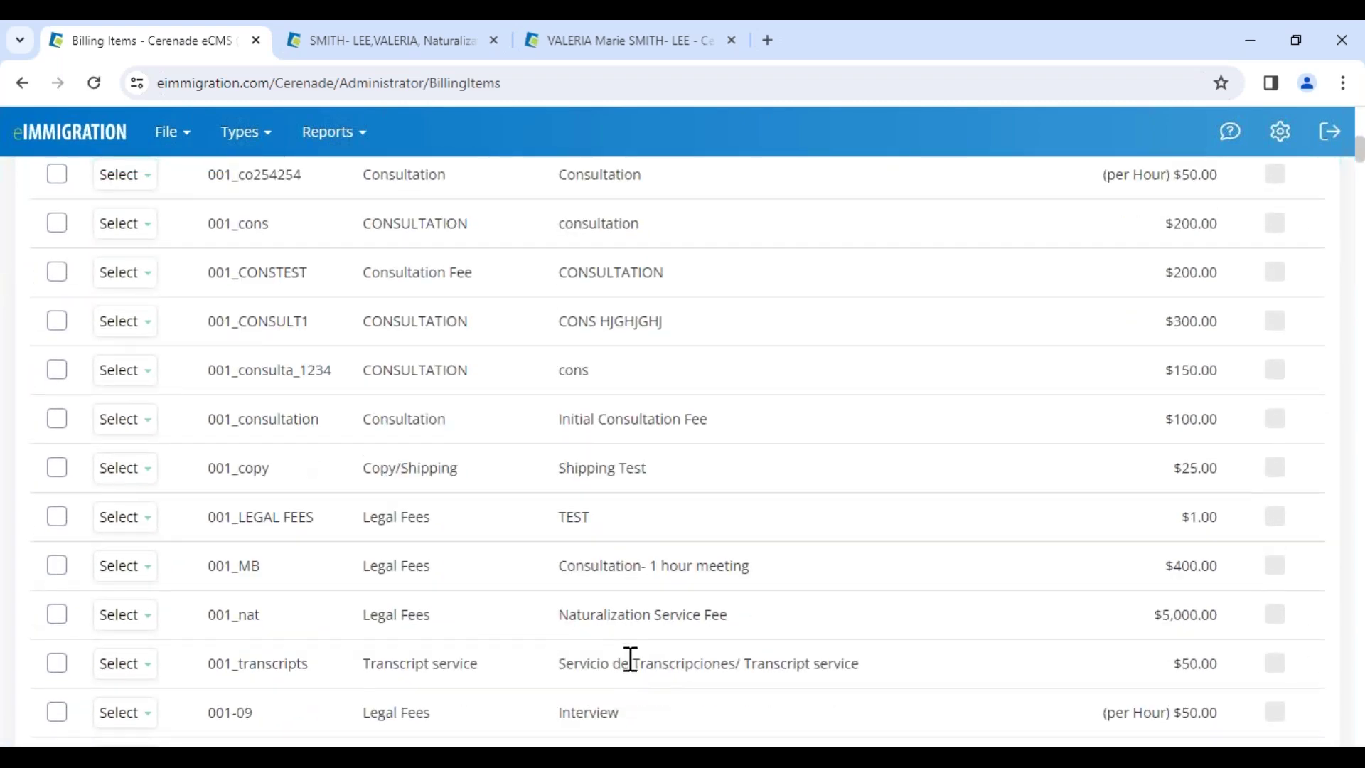
{"action": "left_click_drag", "start_coordinate": [564, 615], "coordinate": [734, 619]}
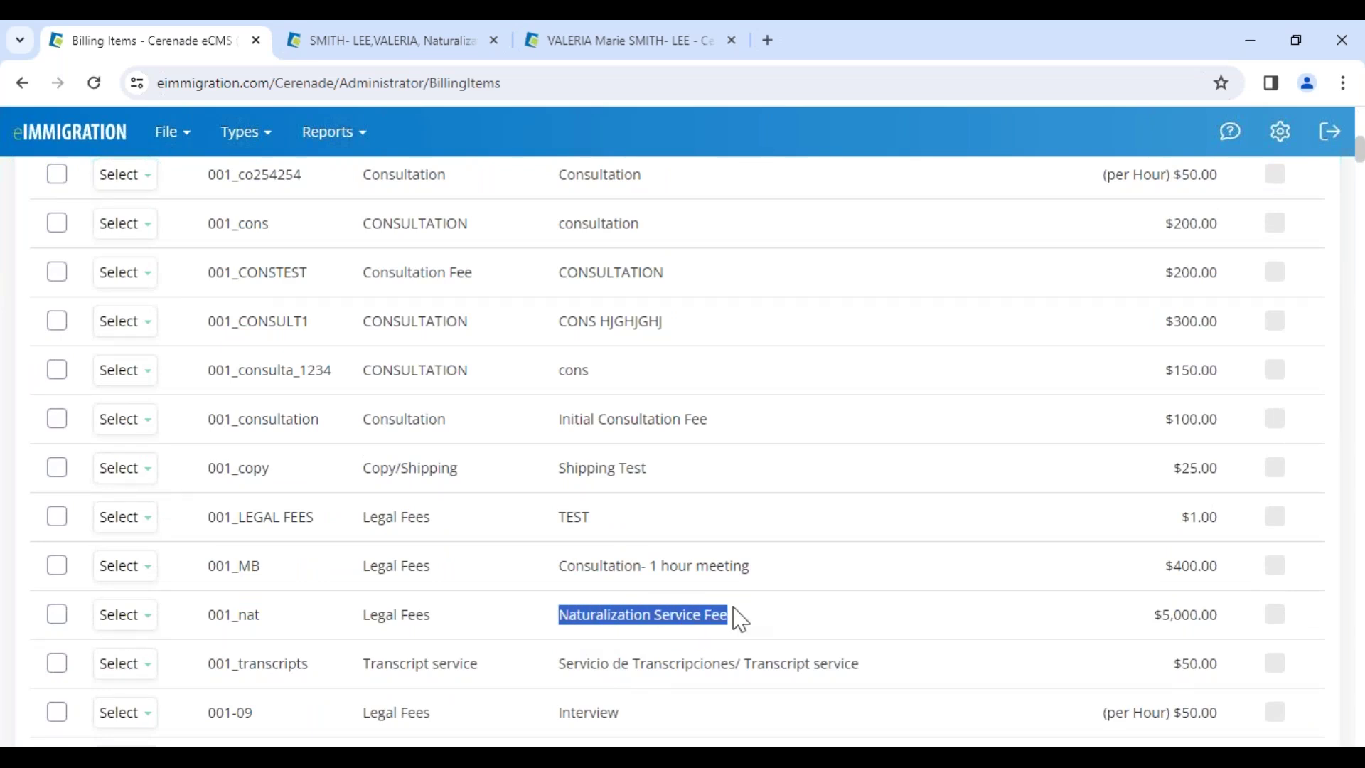
Step: Go to Case Processes from the administrator home page, open the Naturalization/Ciudadania process's billing items and look through them
{"action": "left_click", "coordinate": [43, 142]}
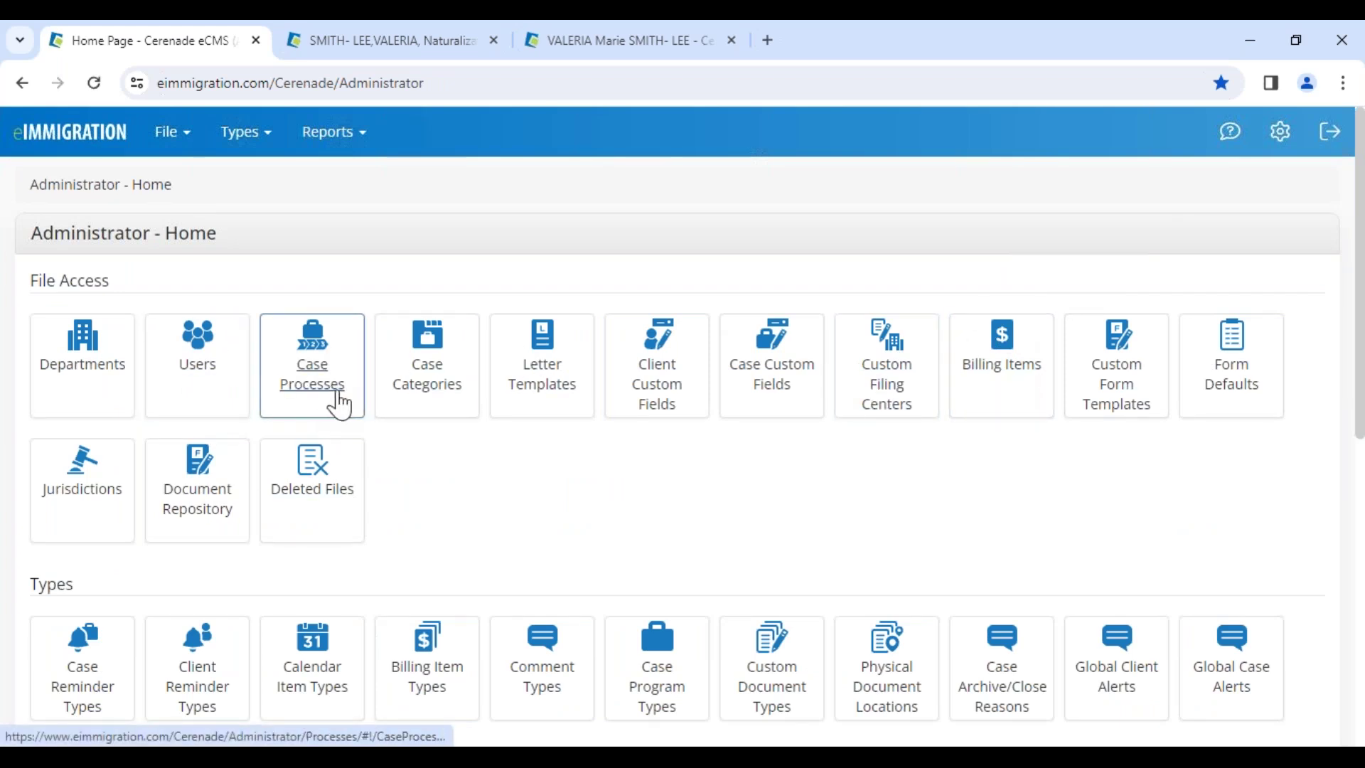
{"action": "left_click", "coordinate": [318, 380]}
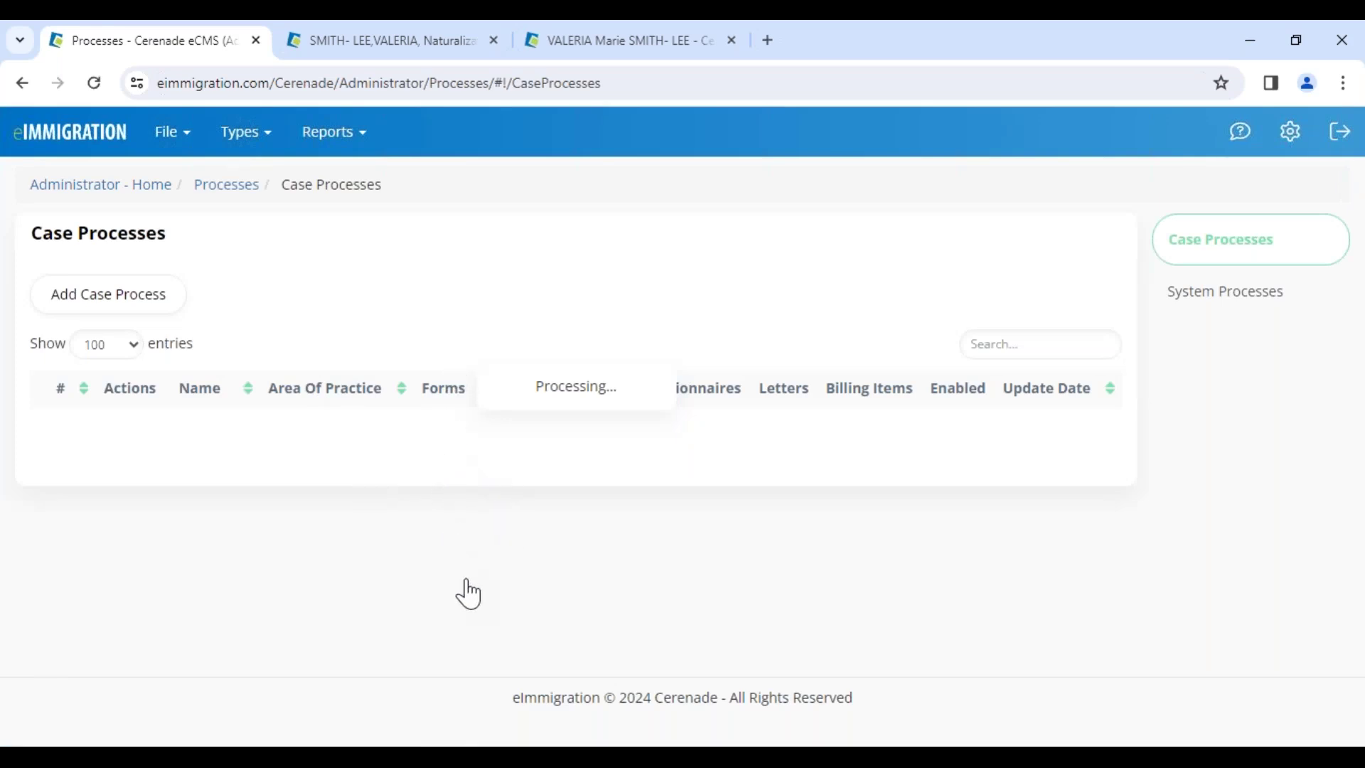
{"action": "left_click_drag", "start_coordinate": [999, 390], "coordinate": [1092, 392]}
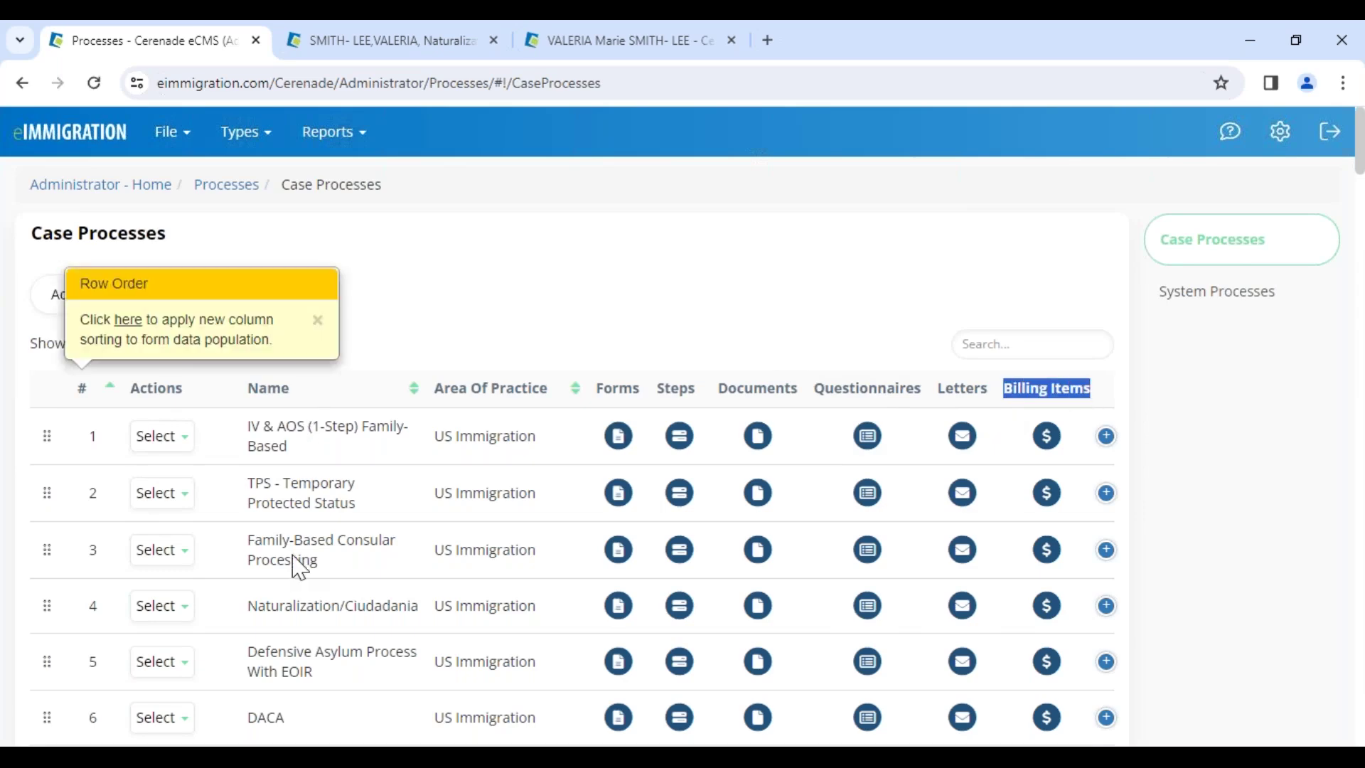
{"action": "left_click_drag", "start_coordinate": [248, 615], "coordinate": [403, 616]}
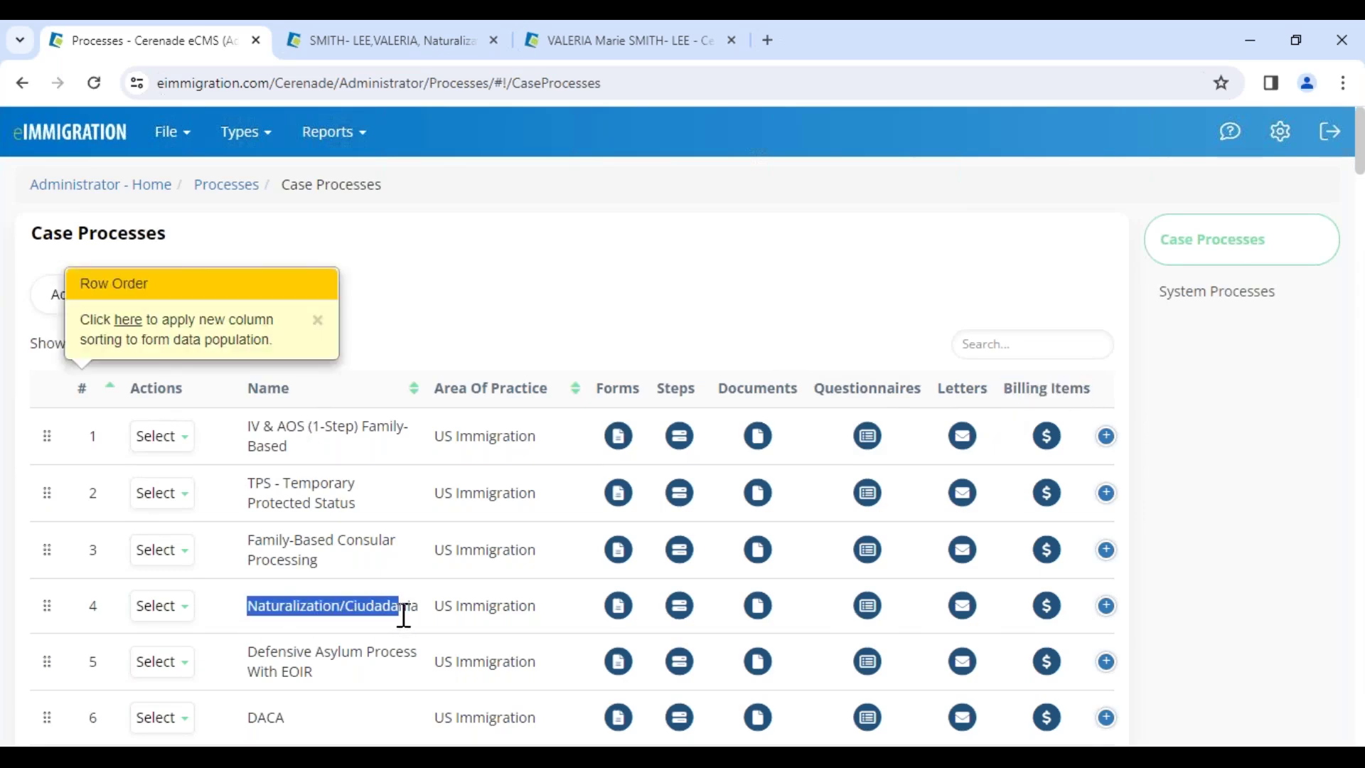
{"action": "left_click", "coordinate": [1049, 612]}
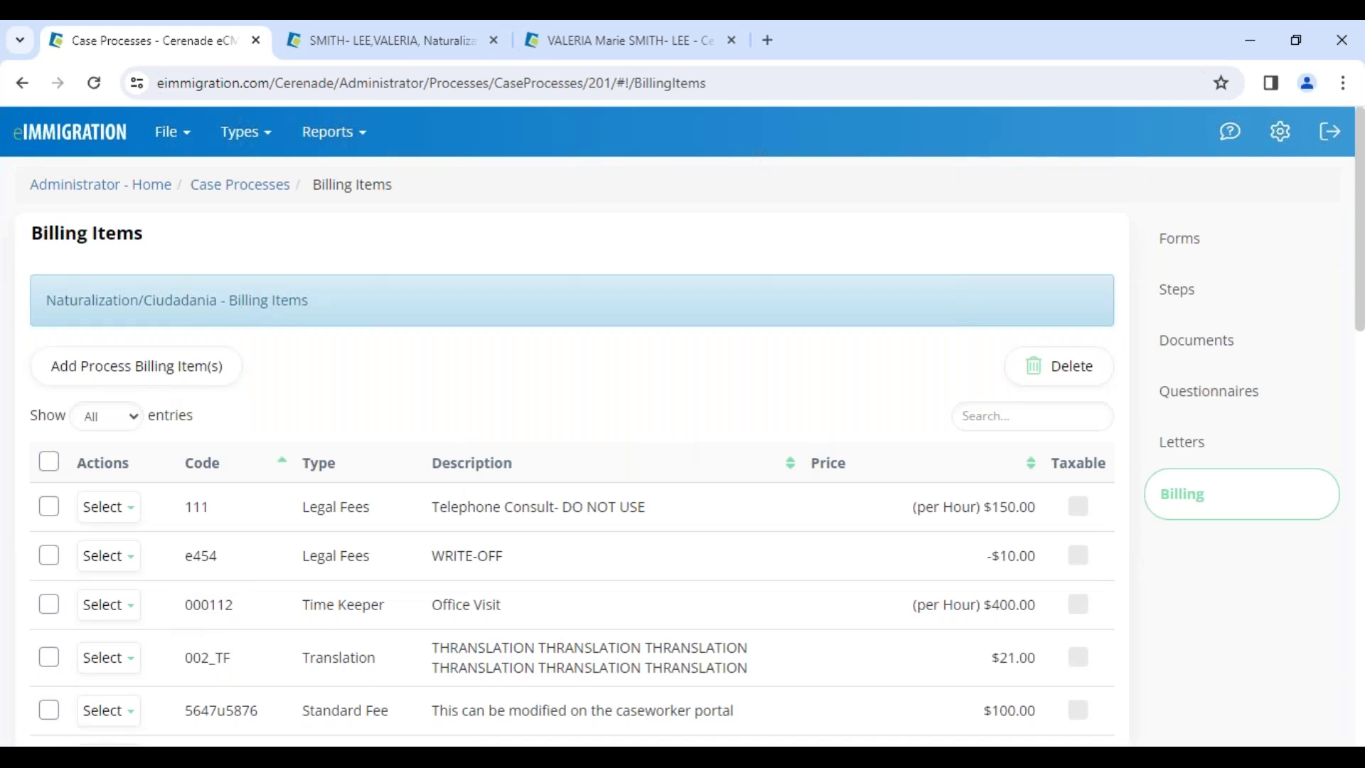
{"action": "left_click_drag", "start_coordinate": [45, 296], "coordinate": [233, 297]}
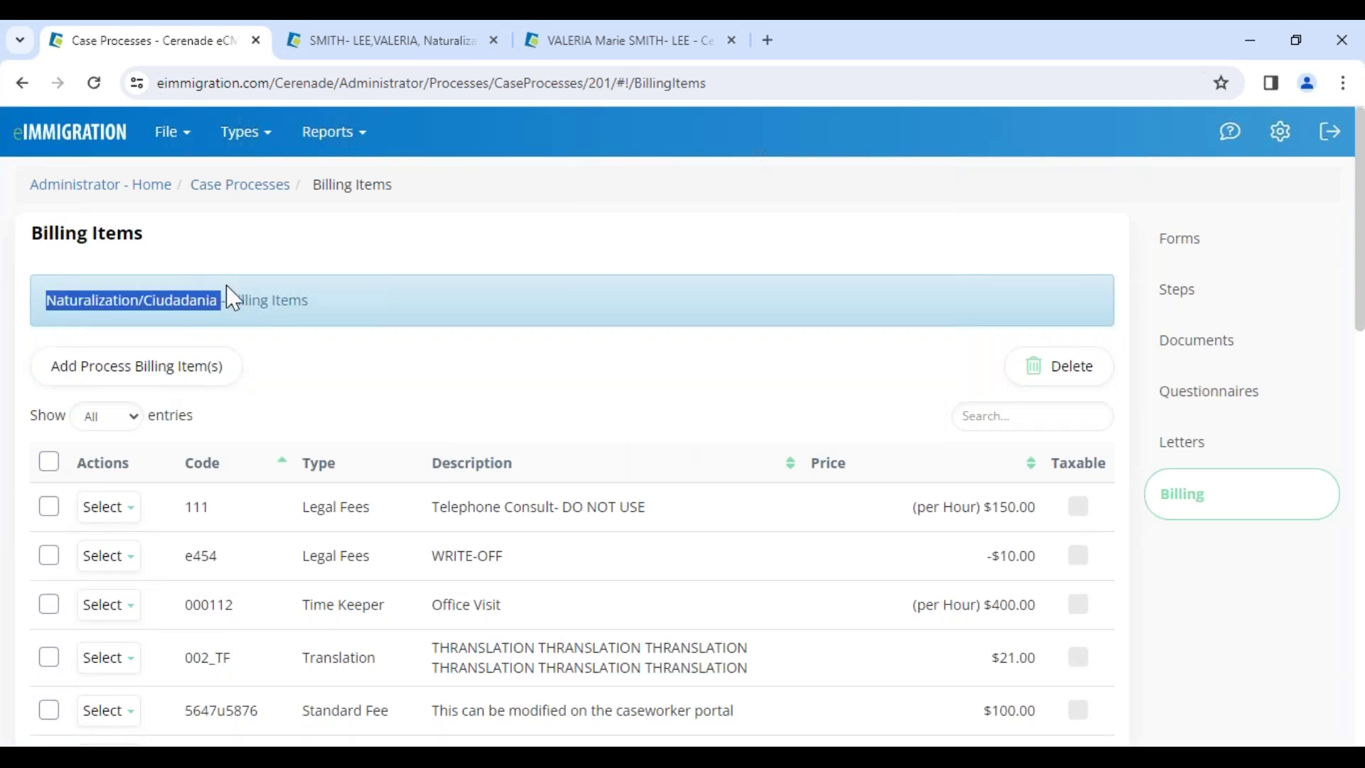
{"action": "left_click", "coordinate": [293, 390]}
{"action": "scroll", "coordinate": [314, 508], "scroll_direction": "down", "scroll_amount": 7}
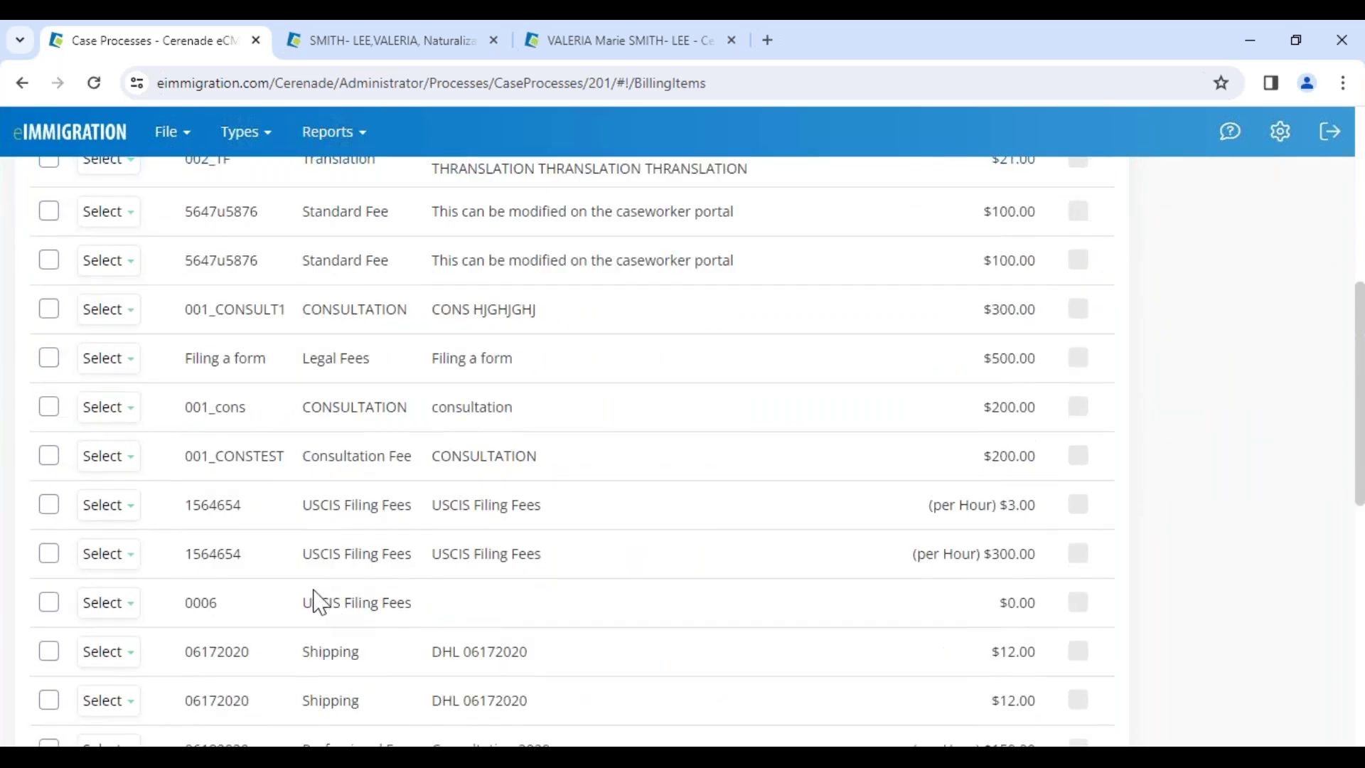
Step: Return from the process billing items to the administrator home page and open Custom Form Templates
{"action": "scroll", "coordinate": [310, 633], "scroll_direction": "down", "scroll_amount": 6}
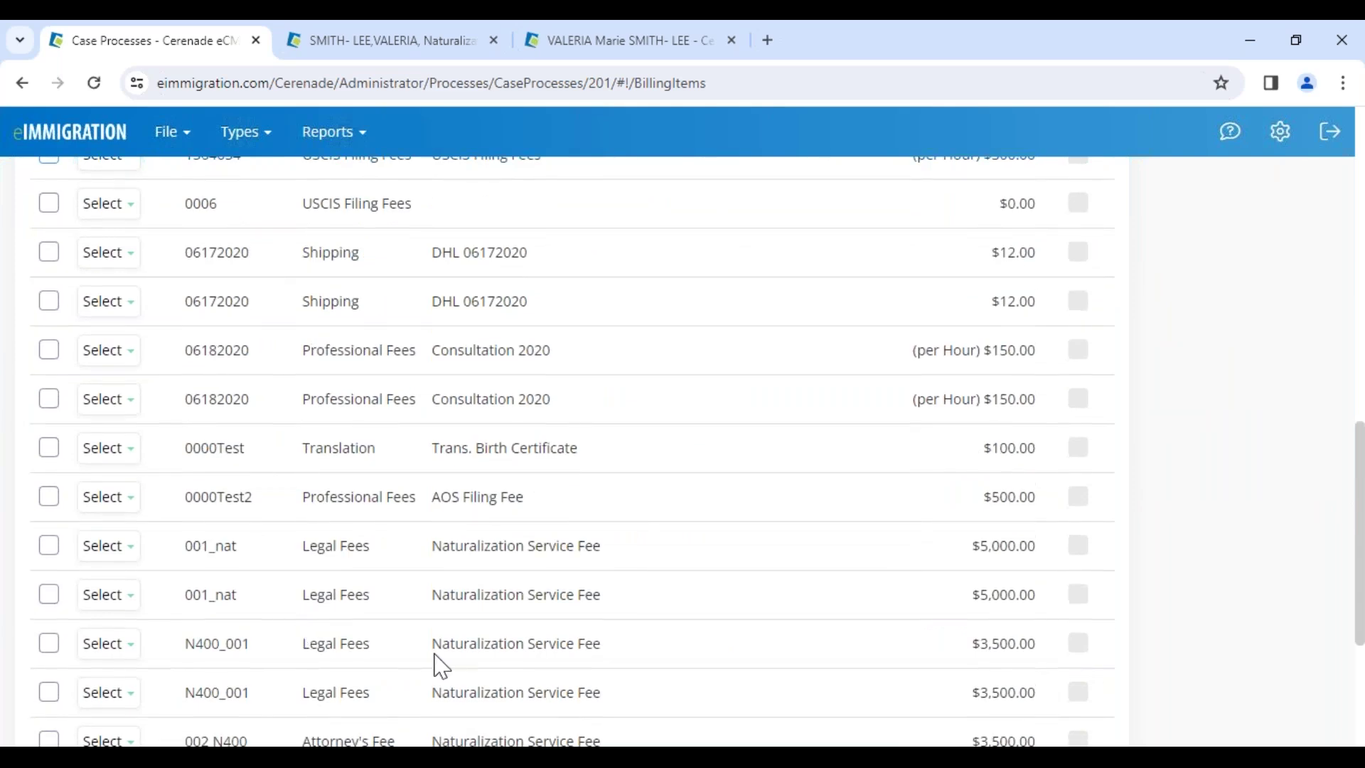
{"action": "scroll", "coordinate": [1052, 353], "scroll_direction": "up", "scroll_amount": 9}
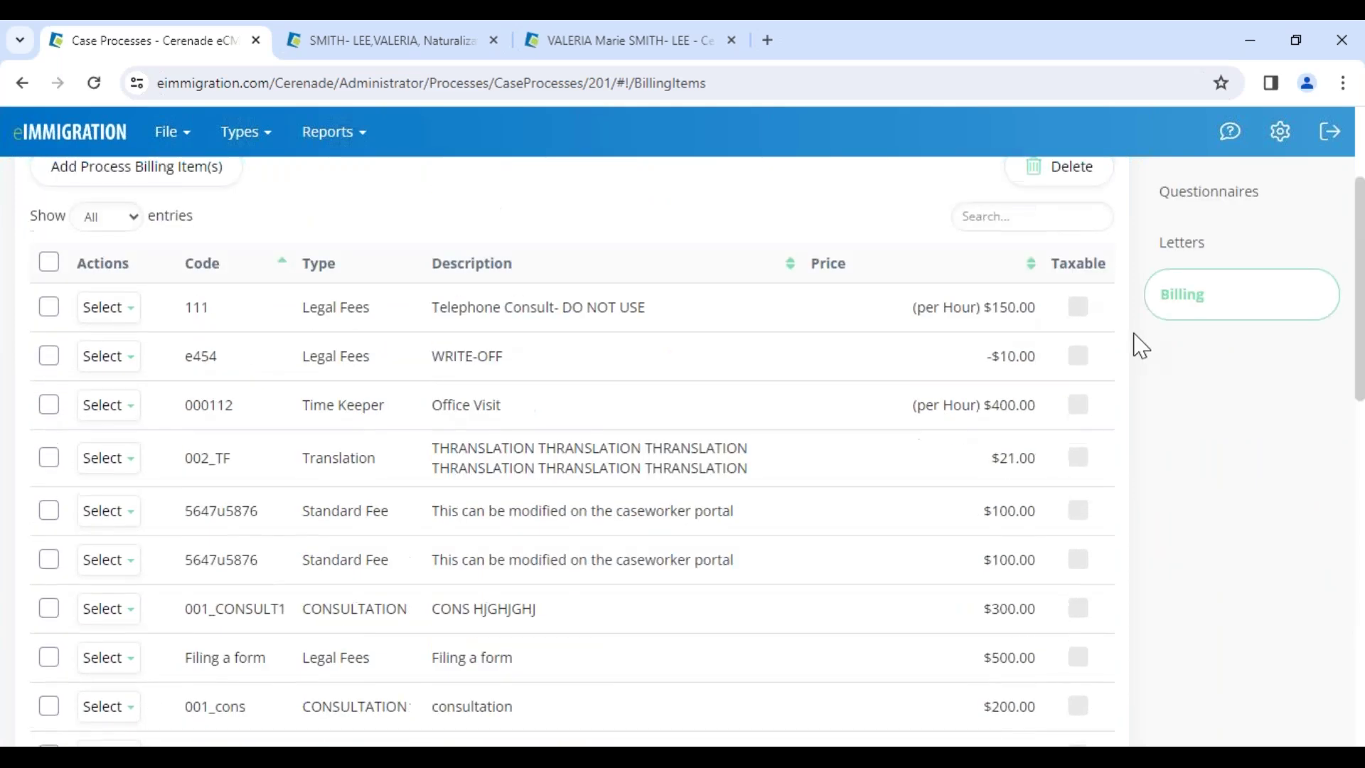
{"action": "scroll", "coordinate": [1141, 347], "scroll_direction": "up", "scroll_amount": 2}
{"action": "left_click", "coordinate": [53, 143]}
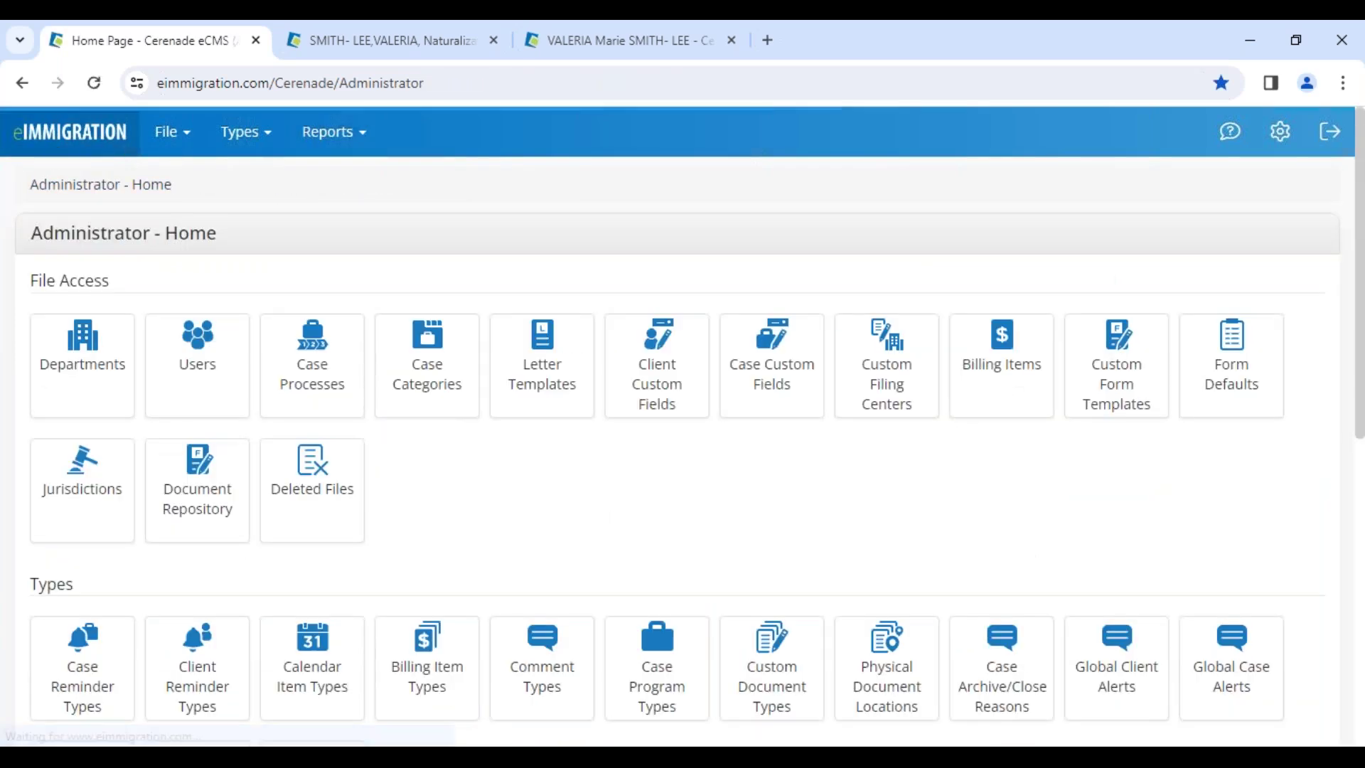
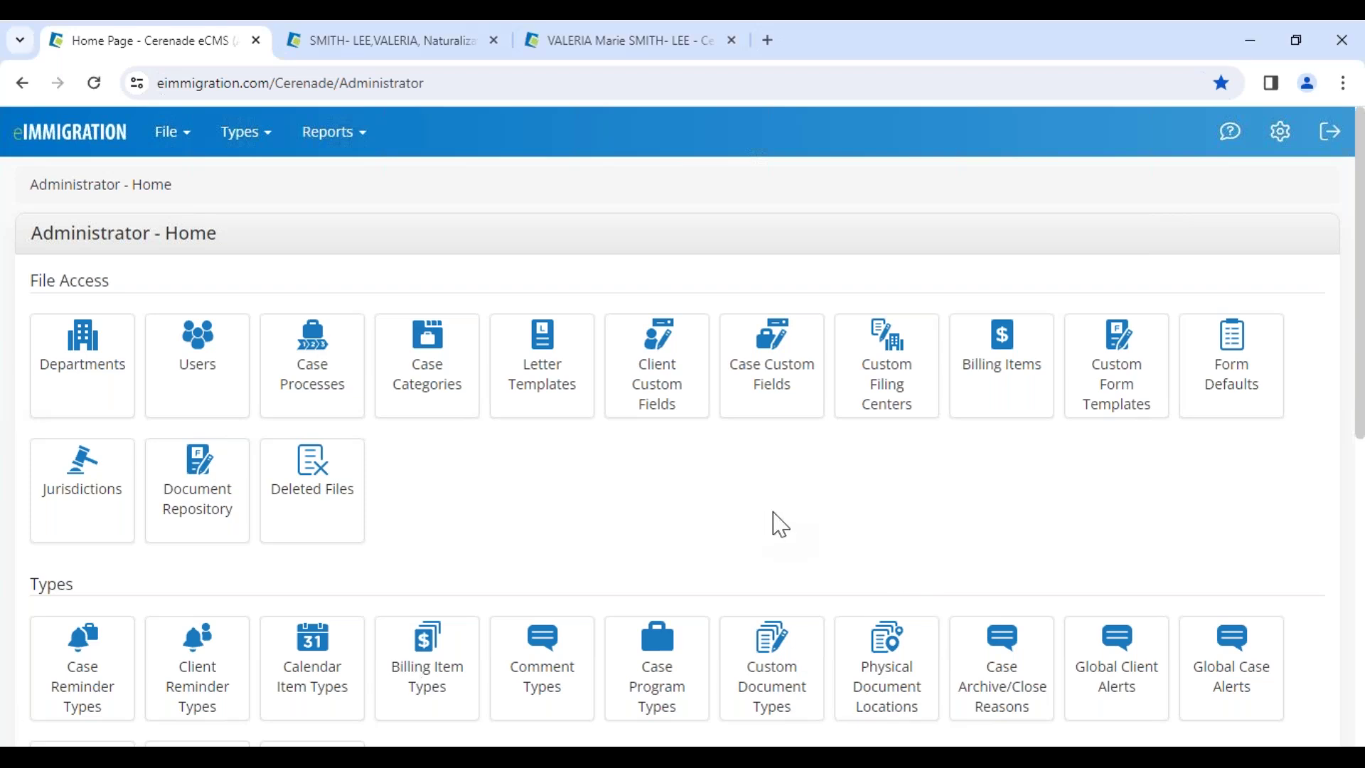
{"action": "left_click_drag", "start_coordinate": [43, 235], "coordinate": [209, 239]}
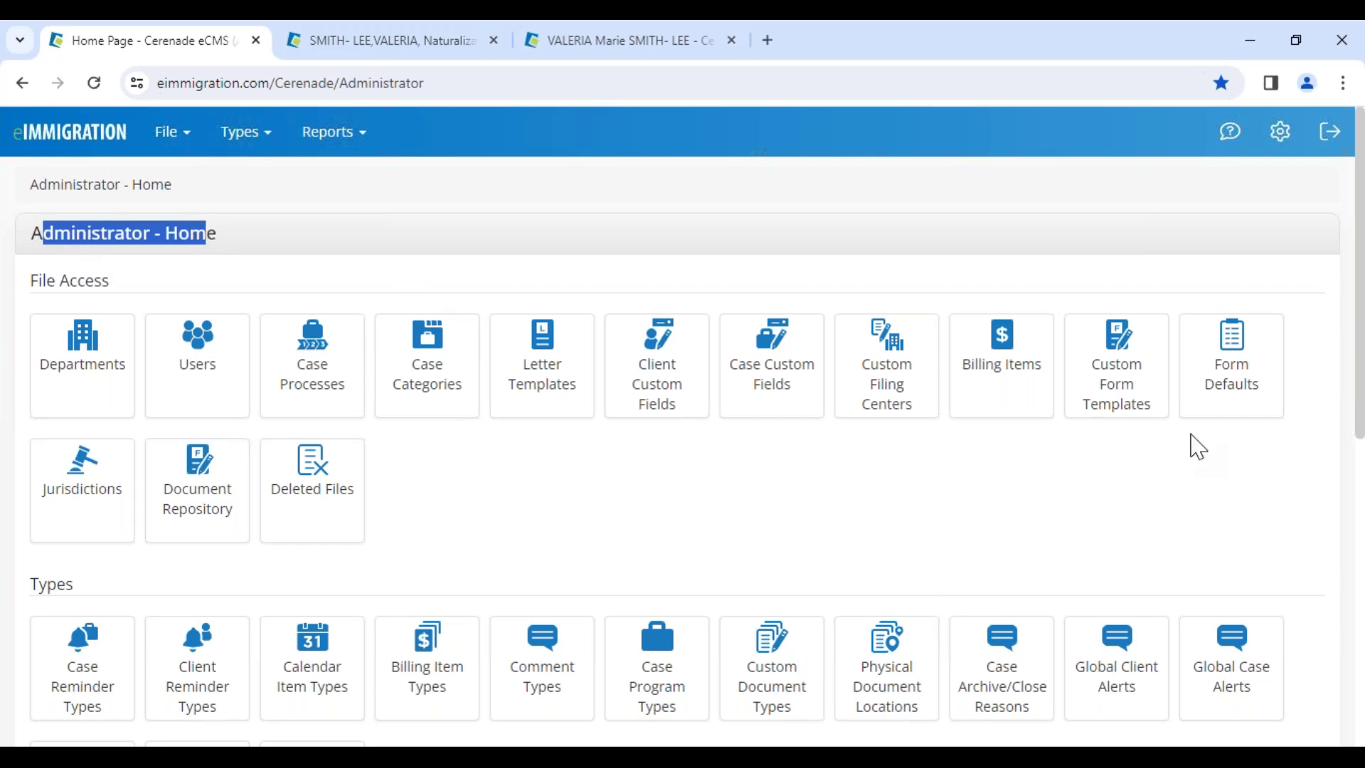
{"action": "left_click", "coordinate": [1123, 402]}
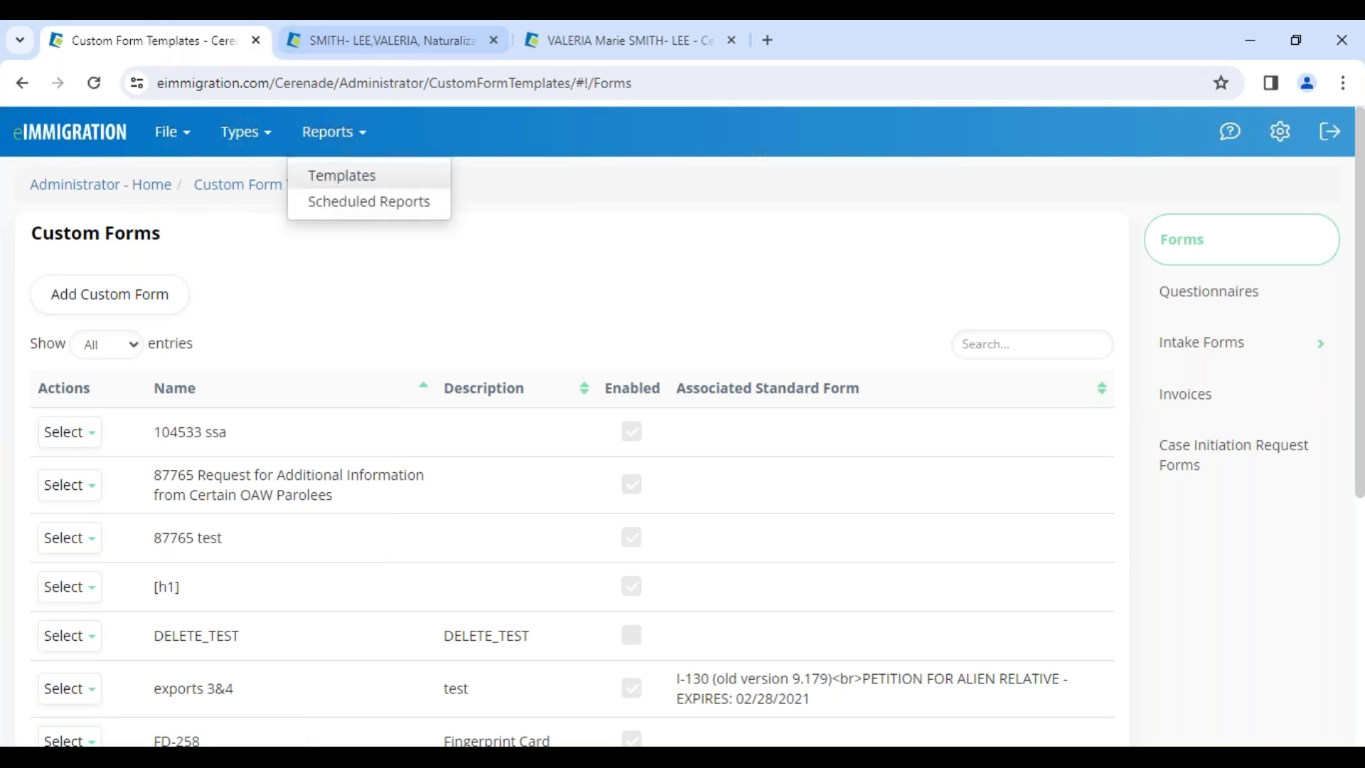
Step: Open the administrator home page in a new browser tab and return to the Custom Form Templates page
{"action": "right_click", "coordinate": [98, 206]}
{"action": "left_click", "coordinate": [135, 210]}
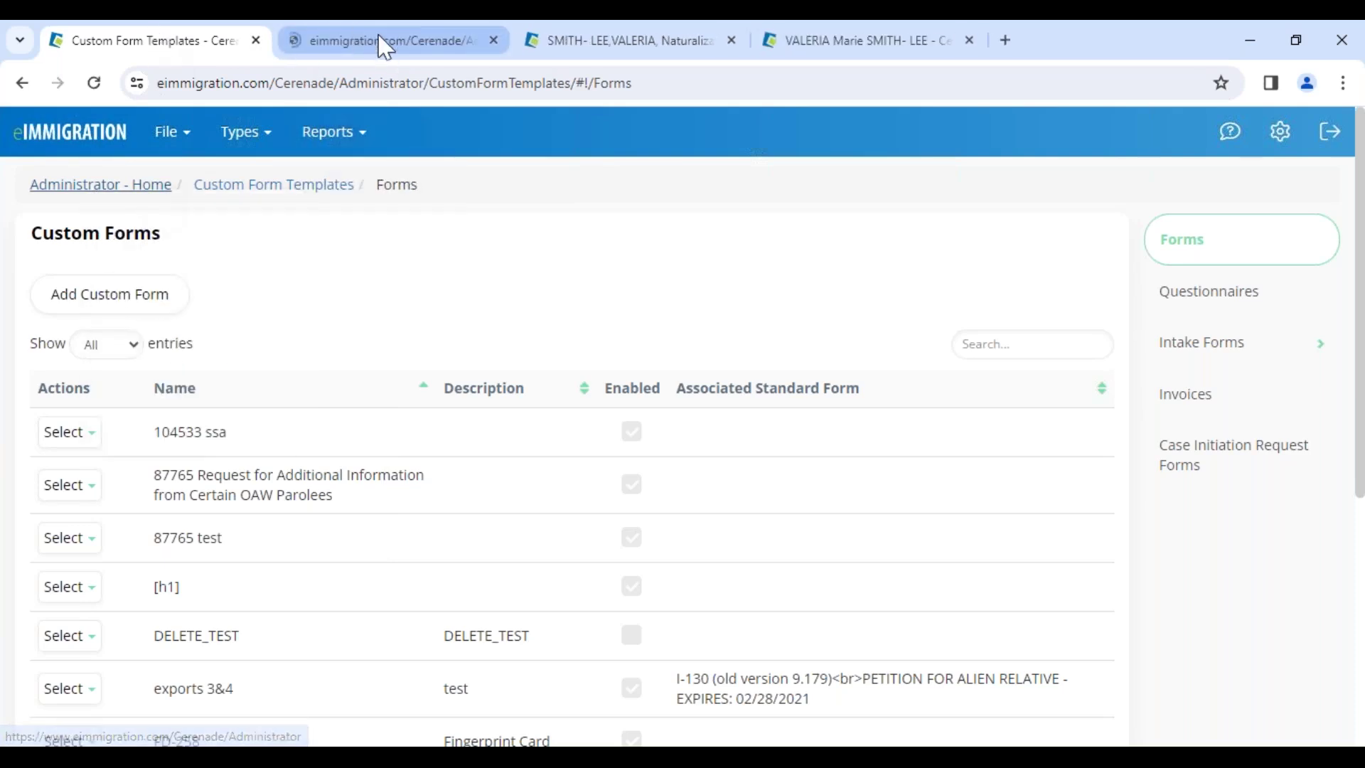
{"action": "left_click", "coordinate": [390, 50]}
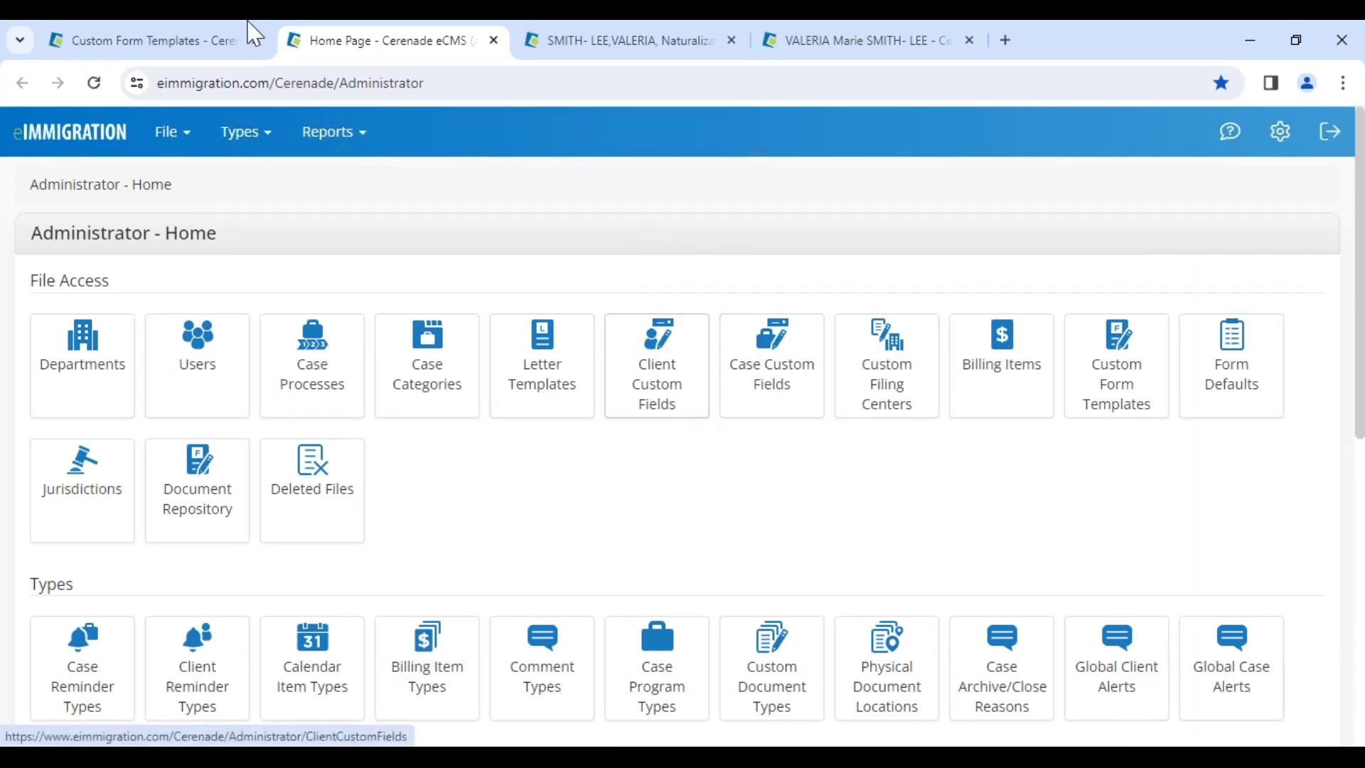
{"action": "left_click", "coordinate": [165, 45]}
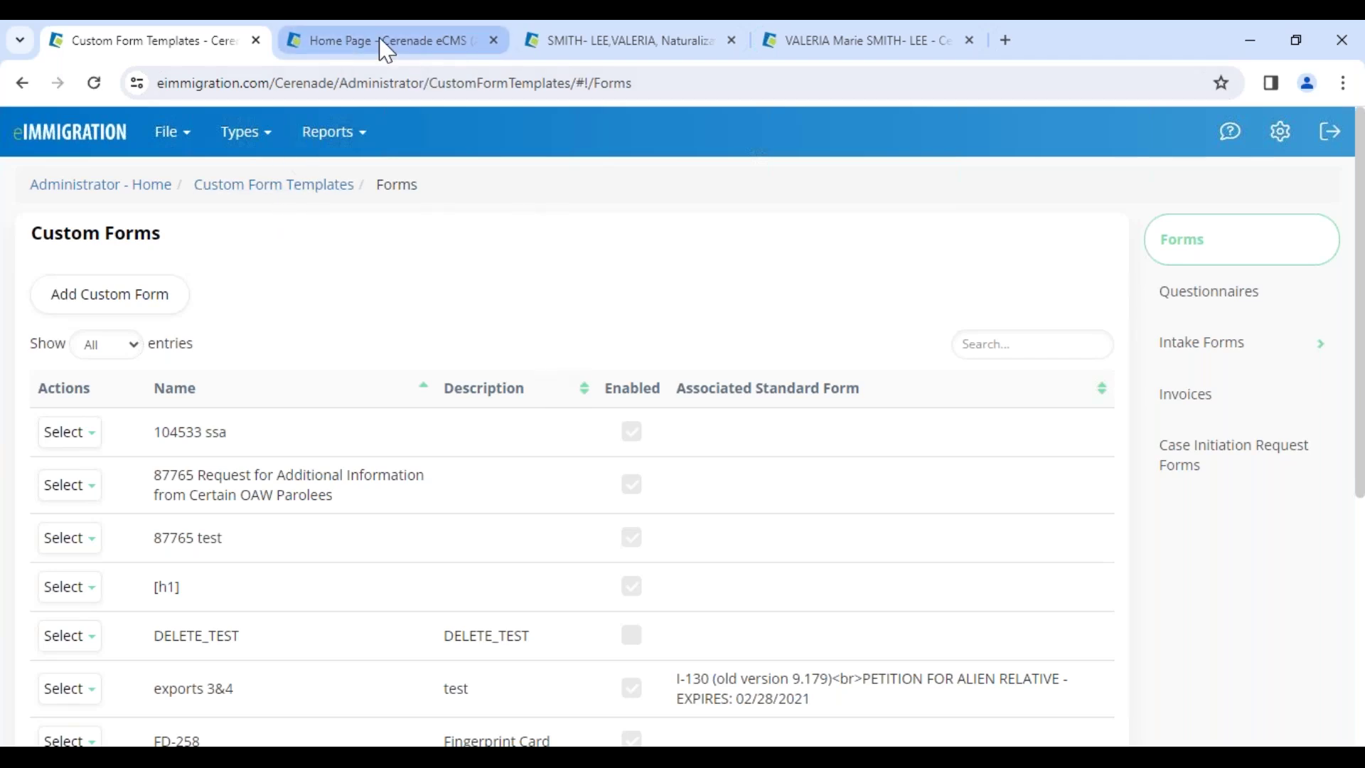
{"action": "left_click", "coordinate": [405, 52]}
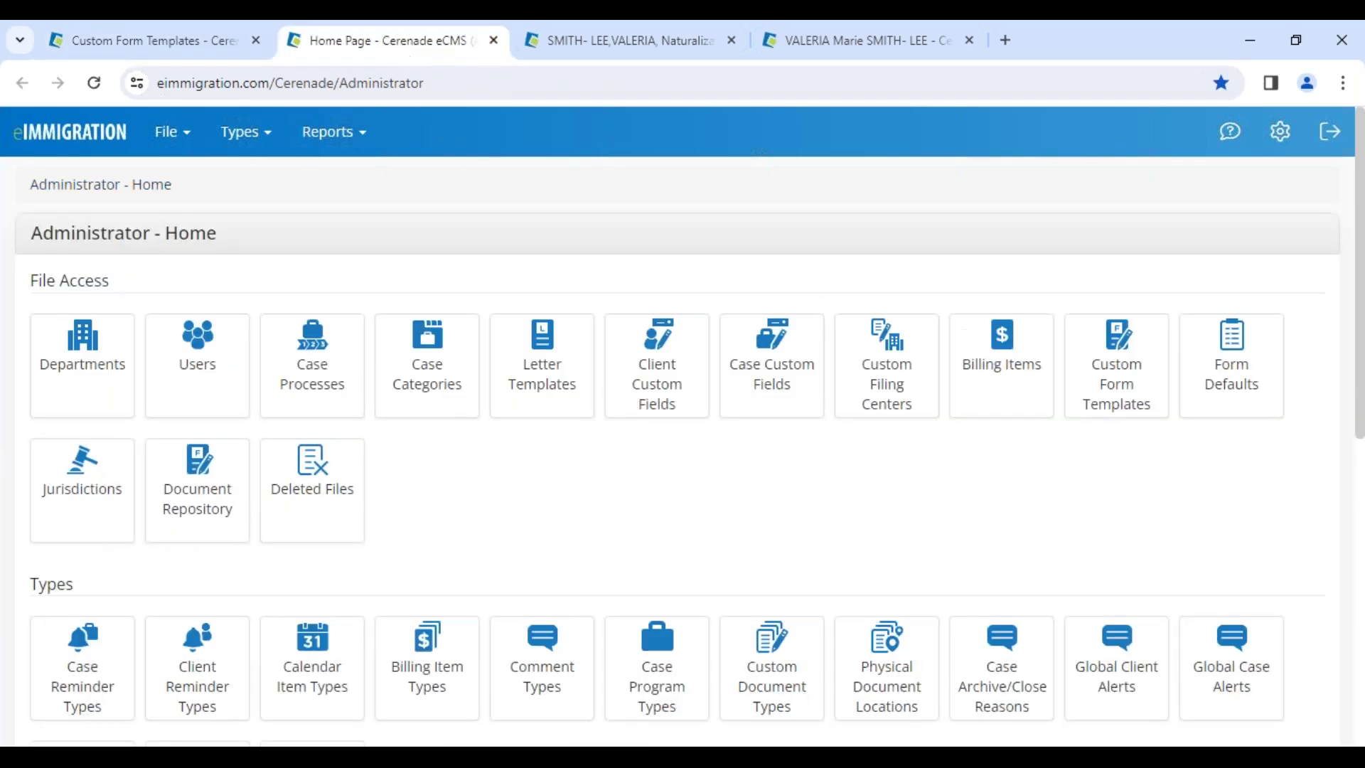
{"action": "left_click", "coordinate": [177, 44]}
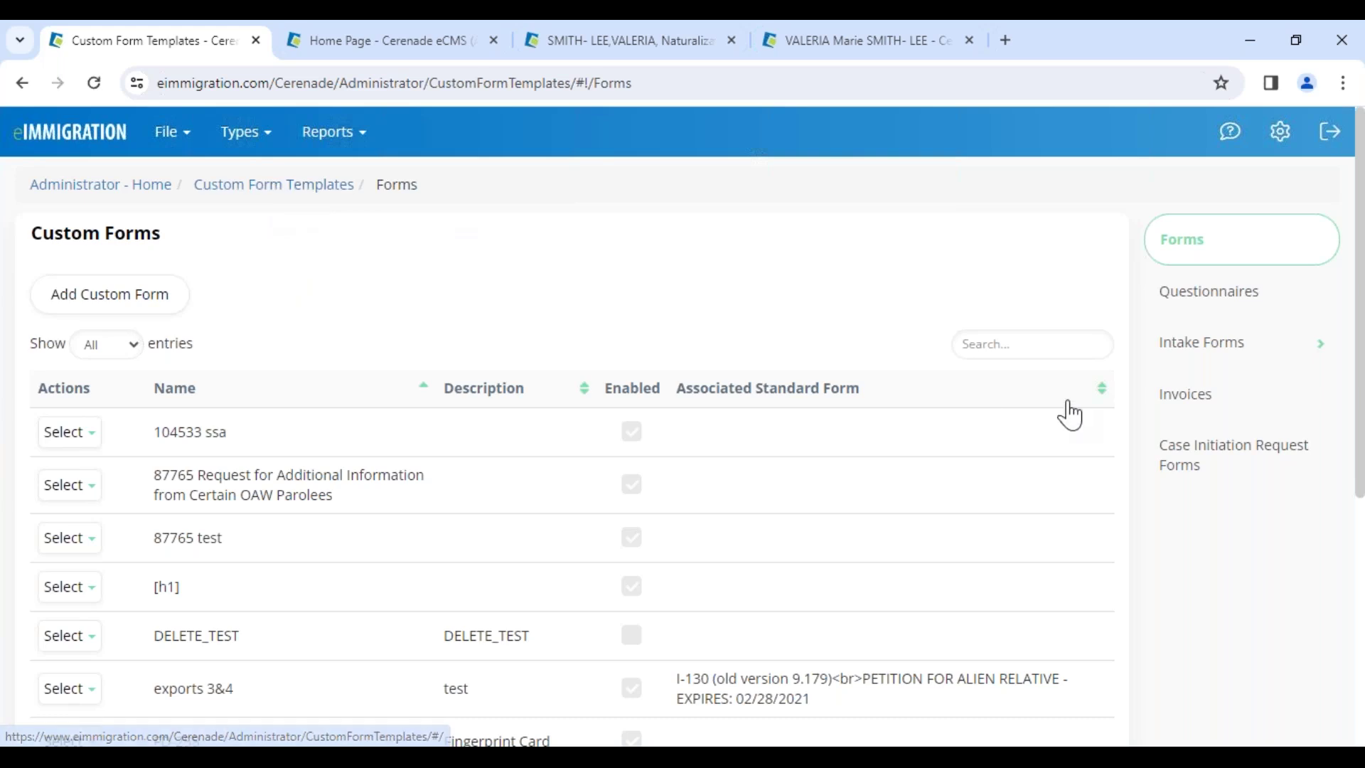
Step: Open the System Intake Forms list and preview the General Information for Individual Client form
{"action": "left_click", "coordinate": [1215, 360]}
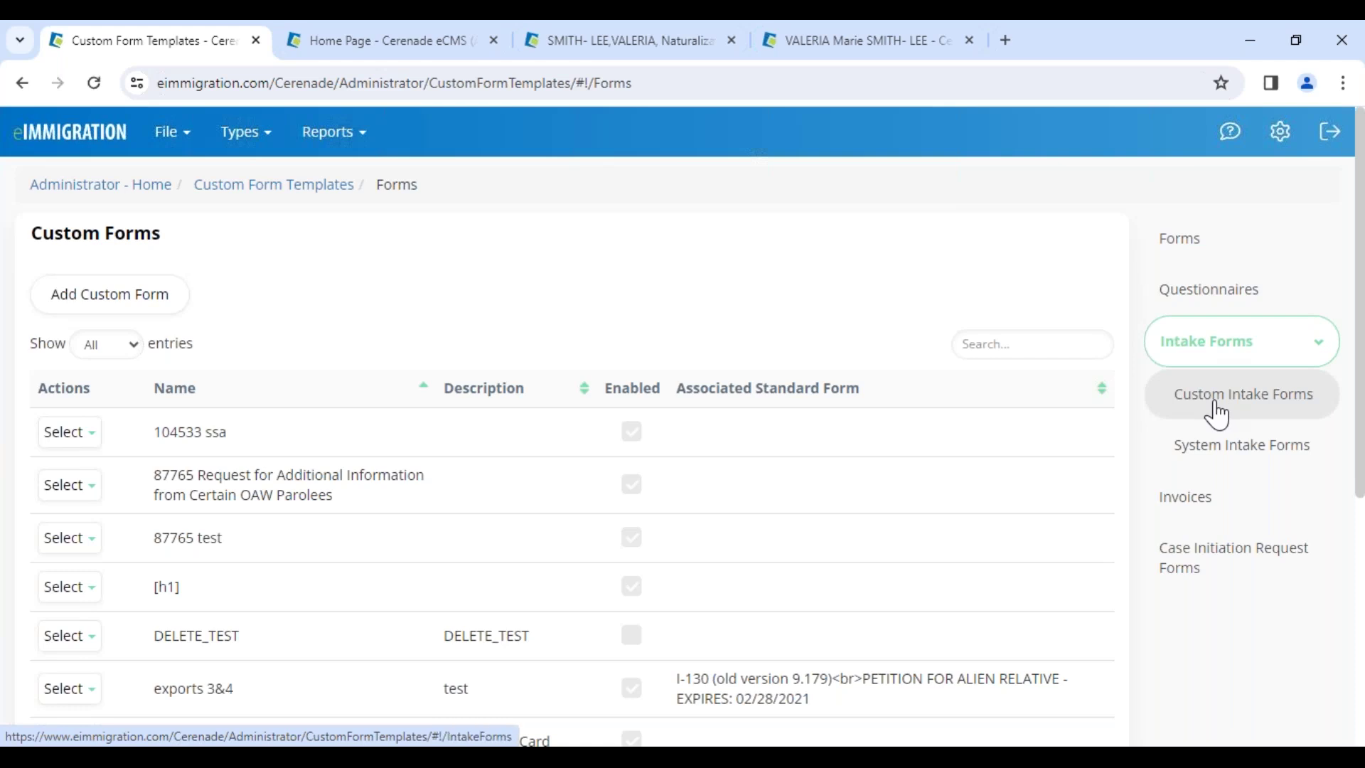
{"action": "left_click", "coordinate": [1215, 453]}
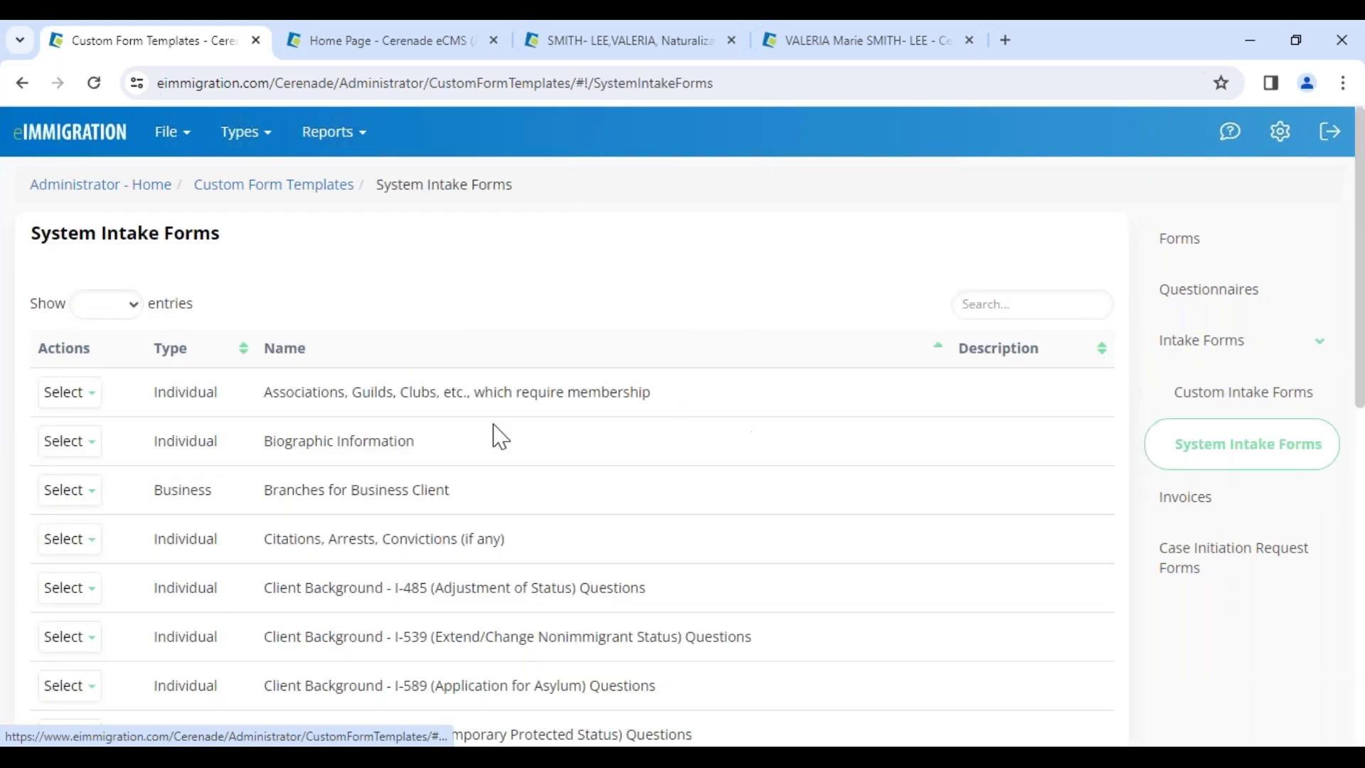
{"action": "scroll", "coordinate": [250, 584], "scroll_direction": "down", "scroll_amount": 4}
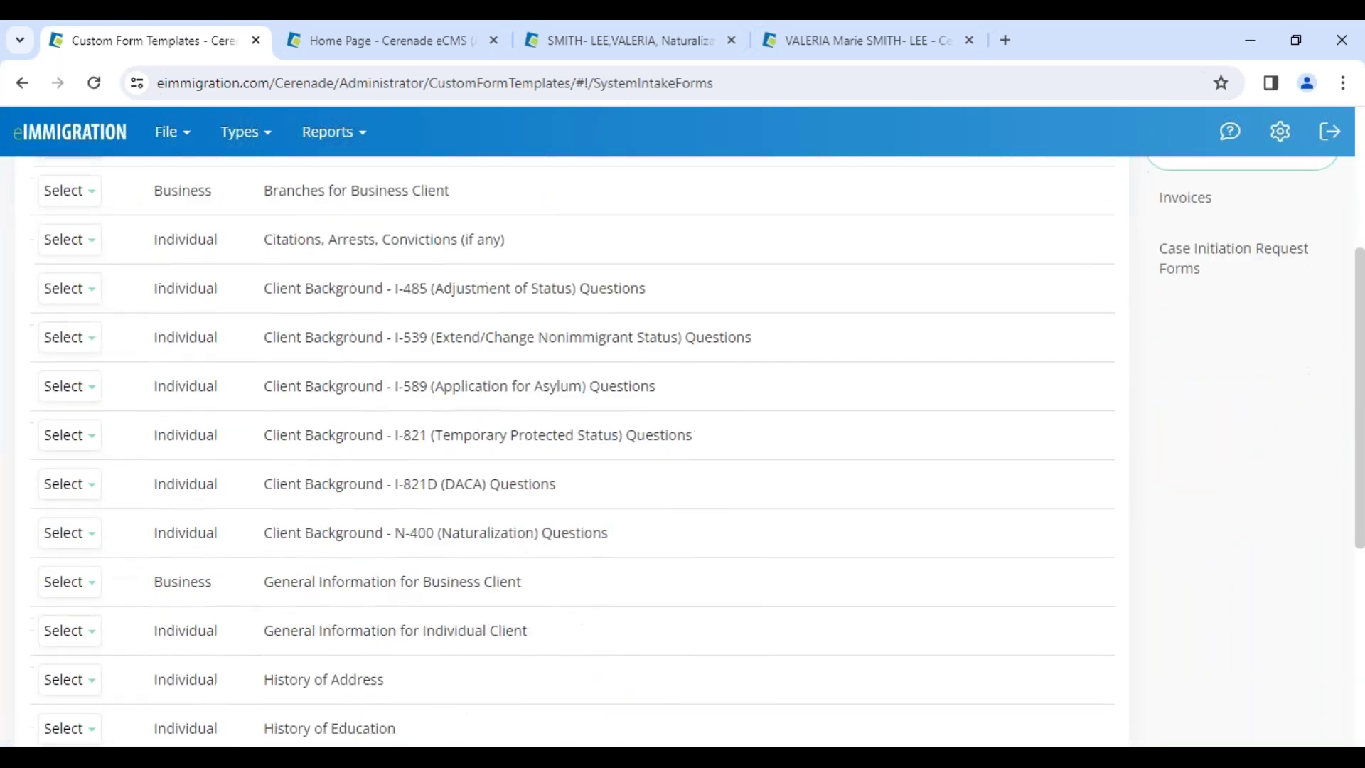
{"action": "scroll", "coordinate": [280, 530], "scroll_direction": "down", "scroll_amount": 1}
{"action": "left_click_drag", "start_coordinate": [263, 531], "coordinate": [541, 527]}
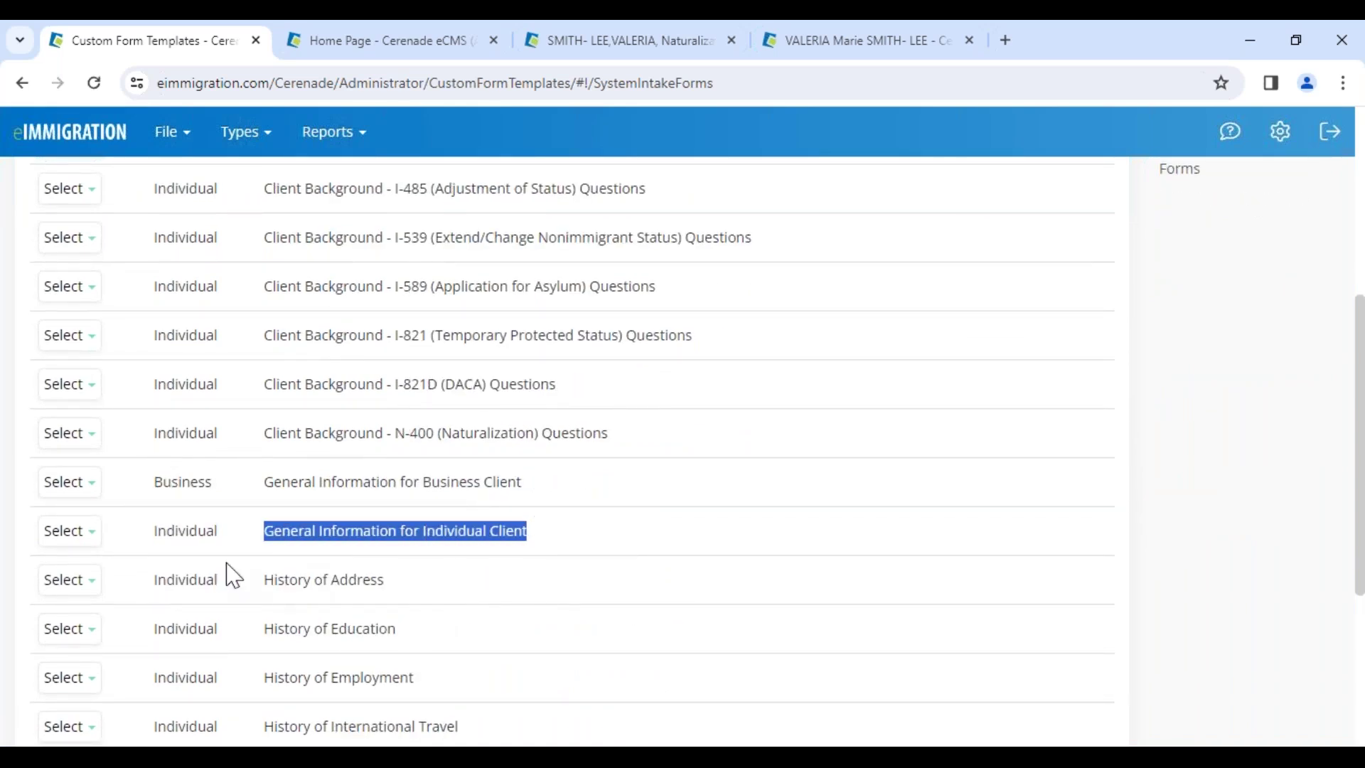
{"action": "left_click", "coordinate": [75, 537]}
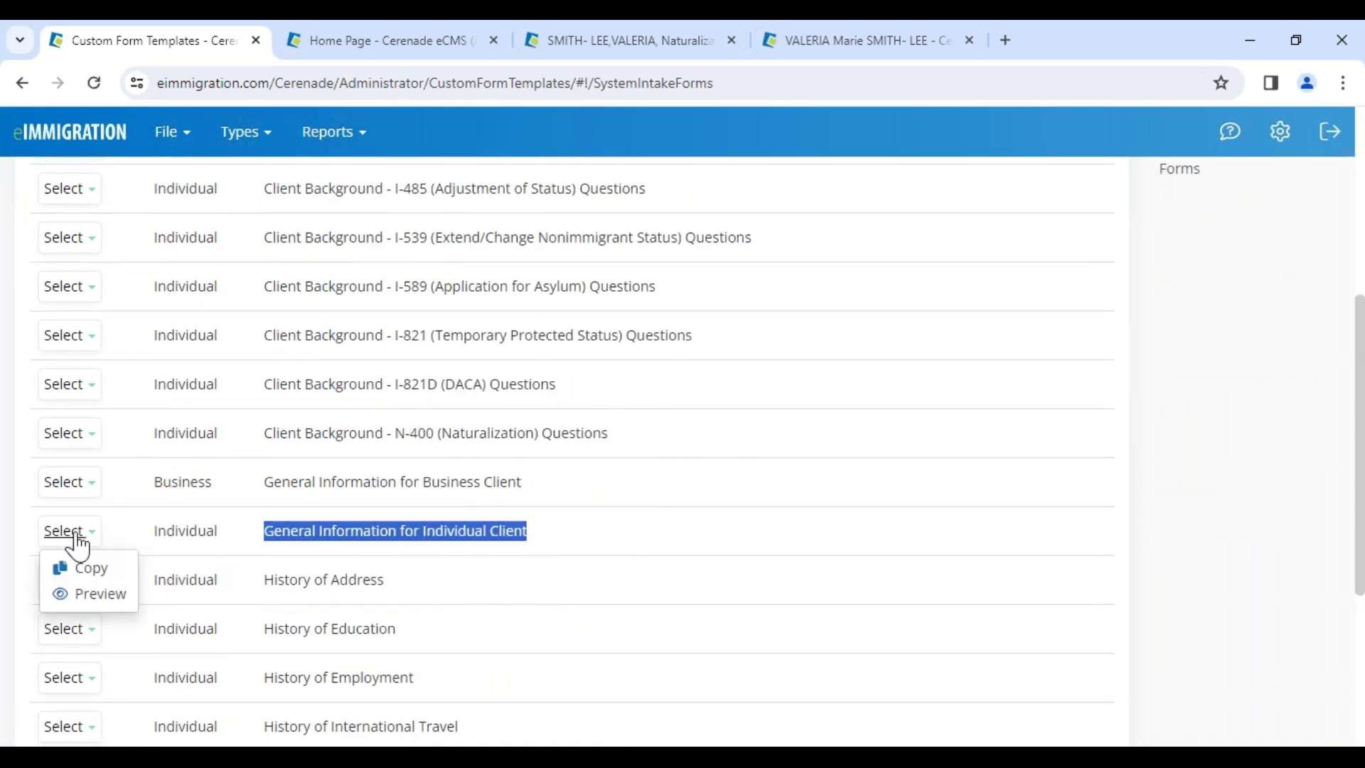
{"action": "left_click", "coordinate": [100, 597]}
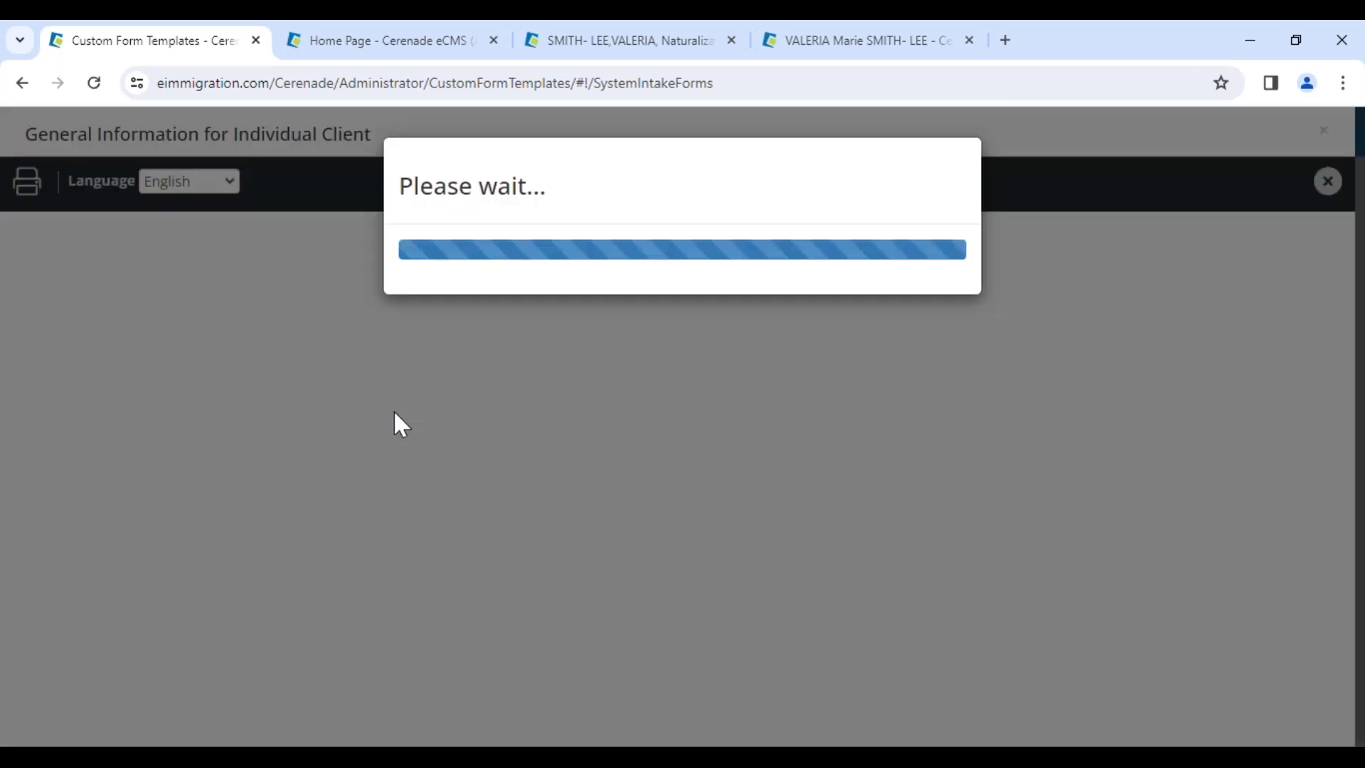
Step: Look through the previewed form's questions down to Other Names Used, and close the preview
{"action": "scroll", "coordinate": [393, 424], "scroll_direction": "down", "scroll_amount": 6}
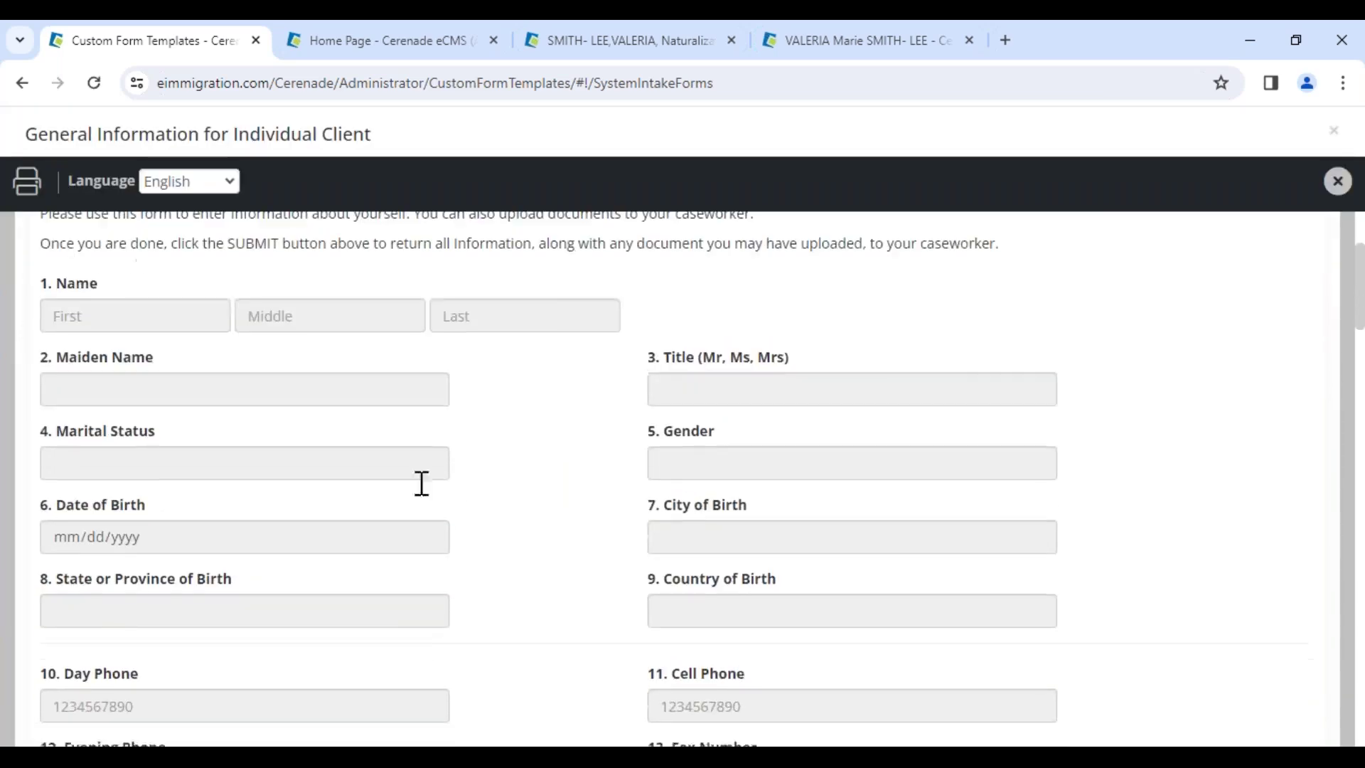
{"action": "scroll", "coordinate": [491, 548], "scroll_direction": "down", "scroll_amount": 6}
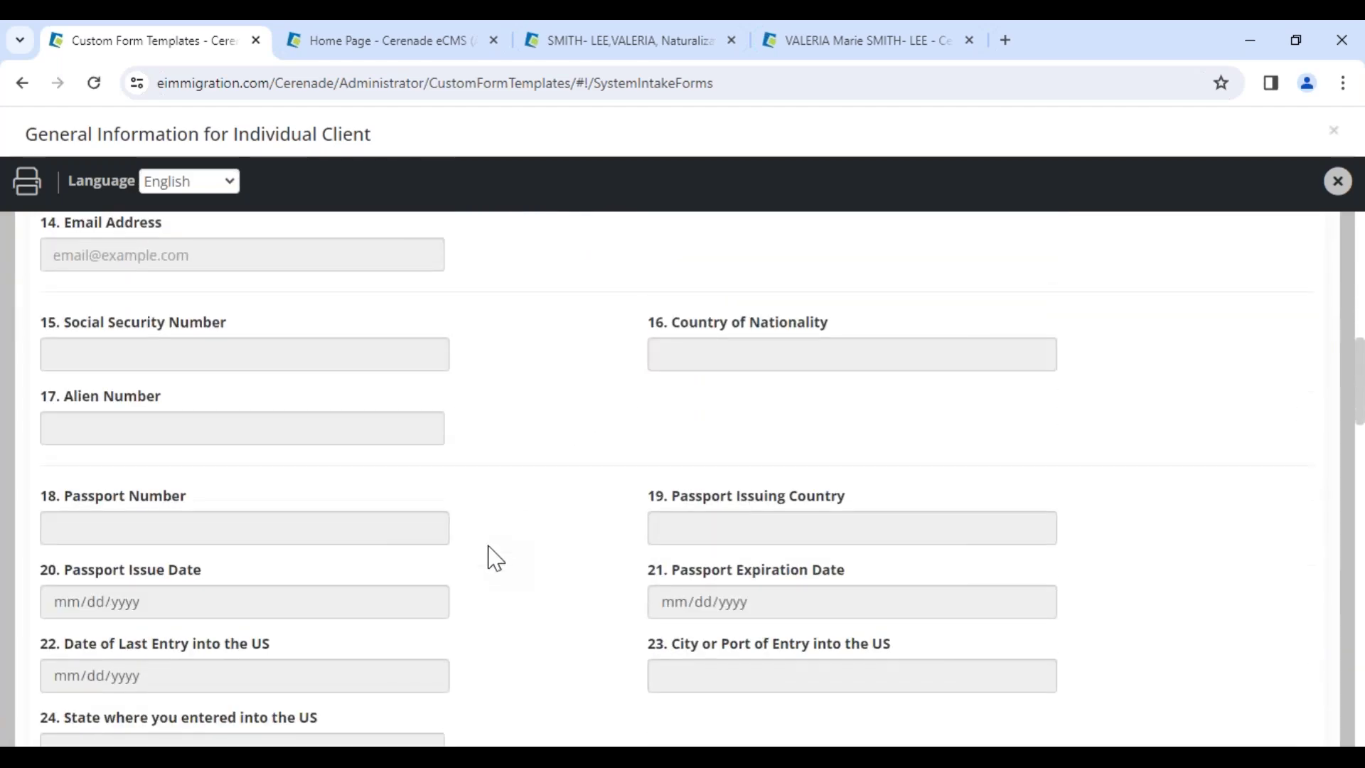
{"action": "scroll", "coordinate": [496, 565], "scroll_direction": "down", "scroll_amount": 8}
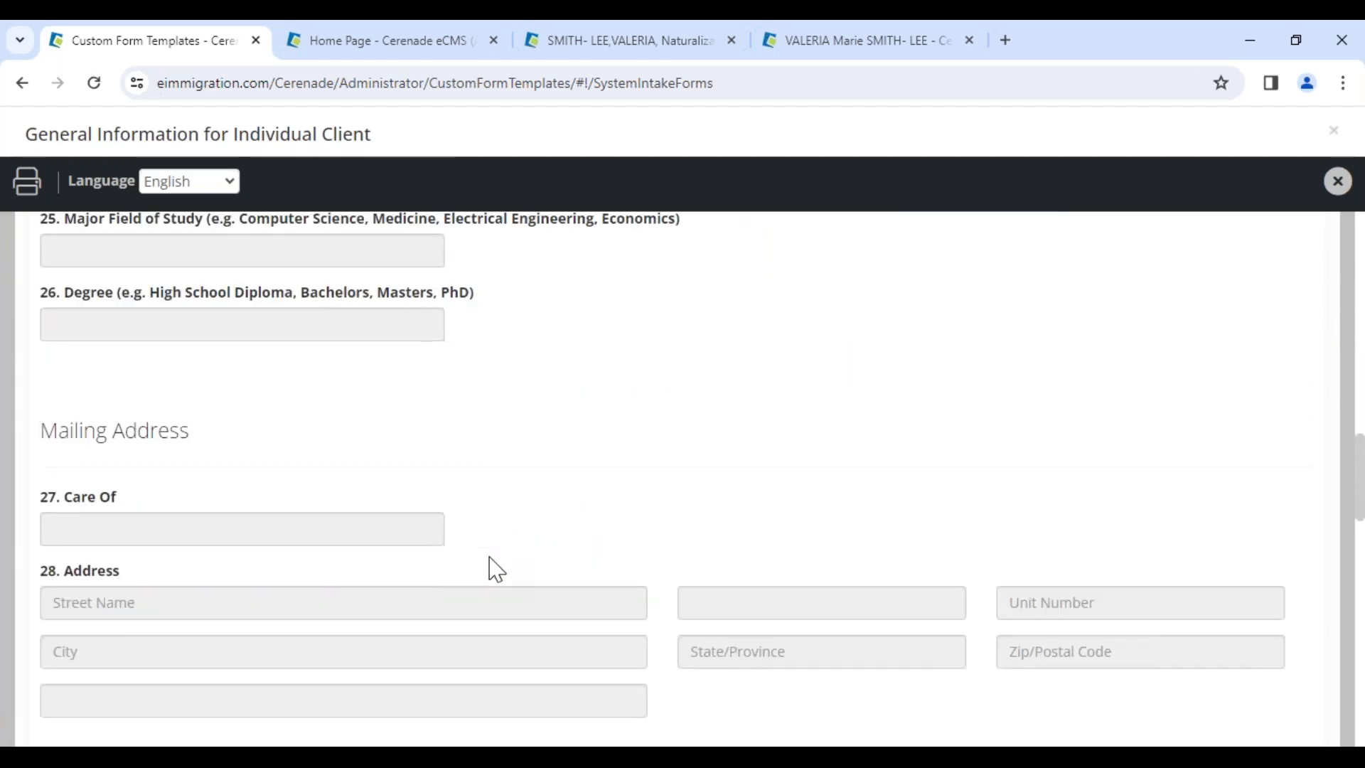
{"action": "scroll", "coordinate": [495, 569], "scroll_direction": "down", "scroll_amount": 8}
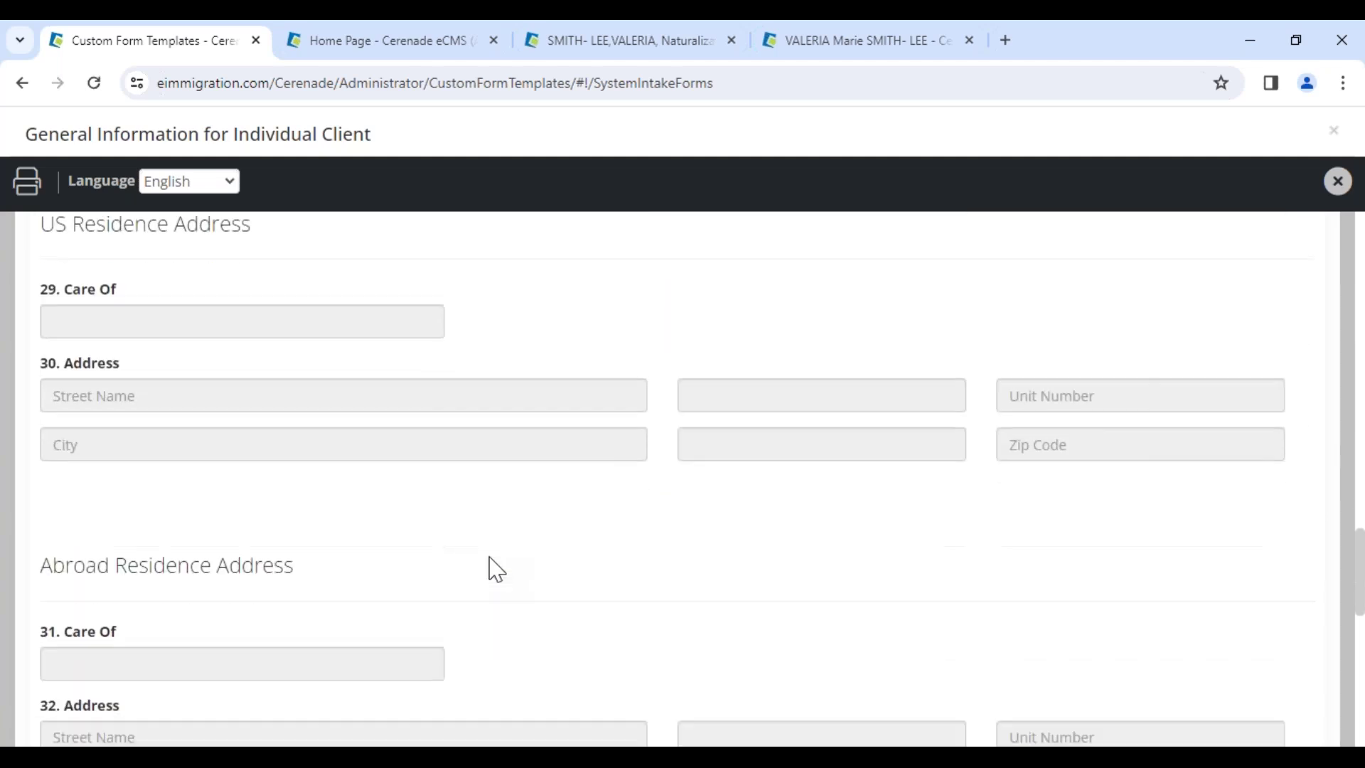
{"action": "scroll", "coordinate": [495, 569], "scroll_direction": "down", "scroll_amount": 5}
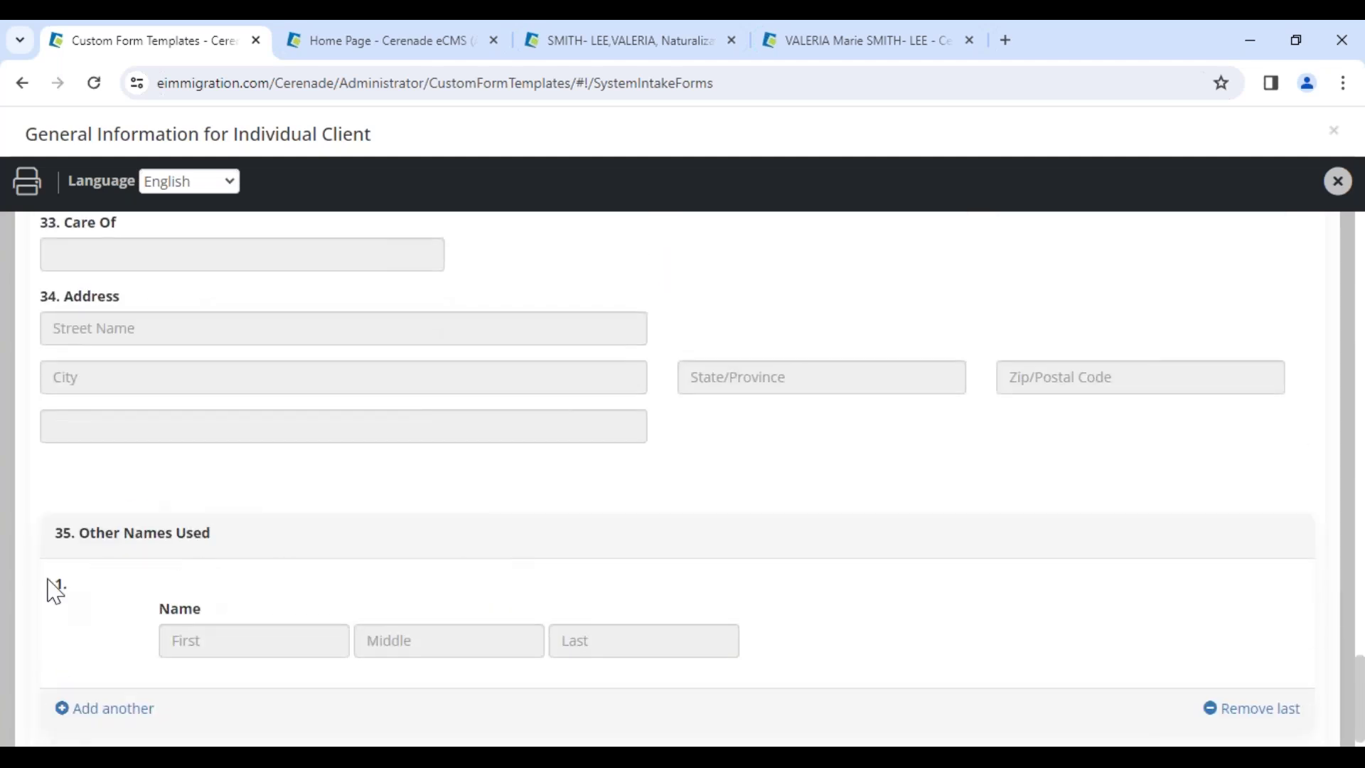
{"action": "scroll", "coordinate": [128, 609], "scroll_direction": "up", "scroll_amount": 3}
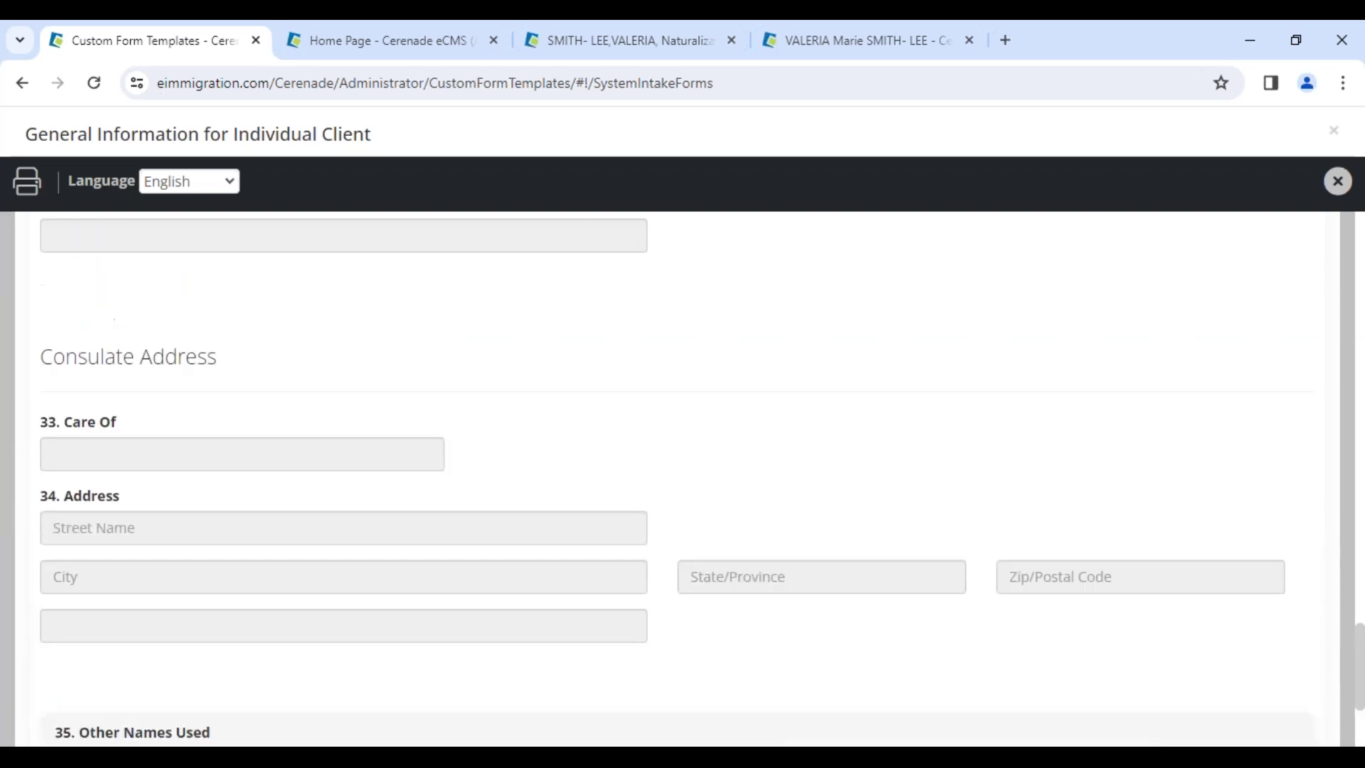
{"action": "left_click", "coordinate": [1340, 193]}
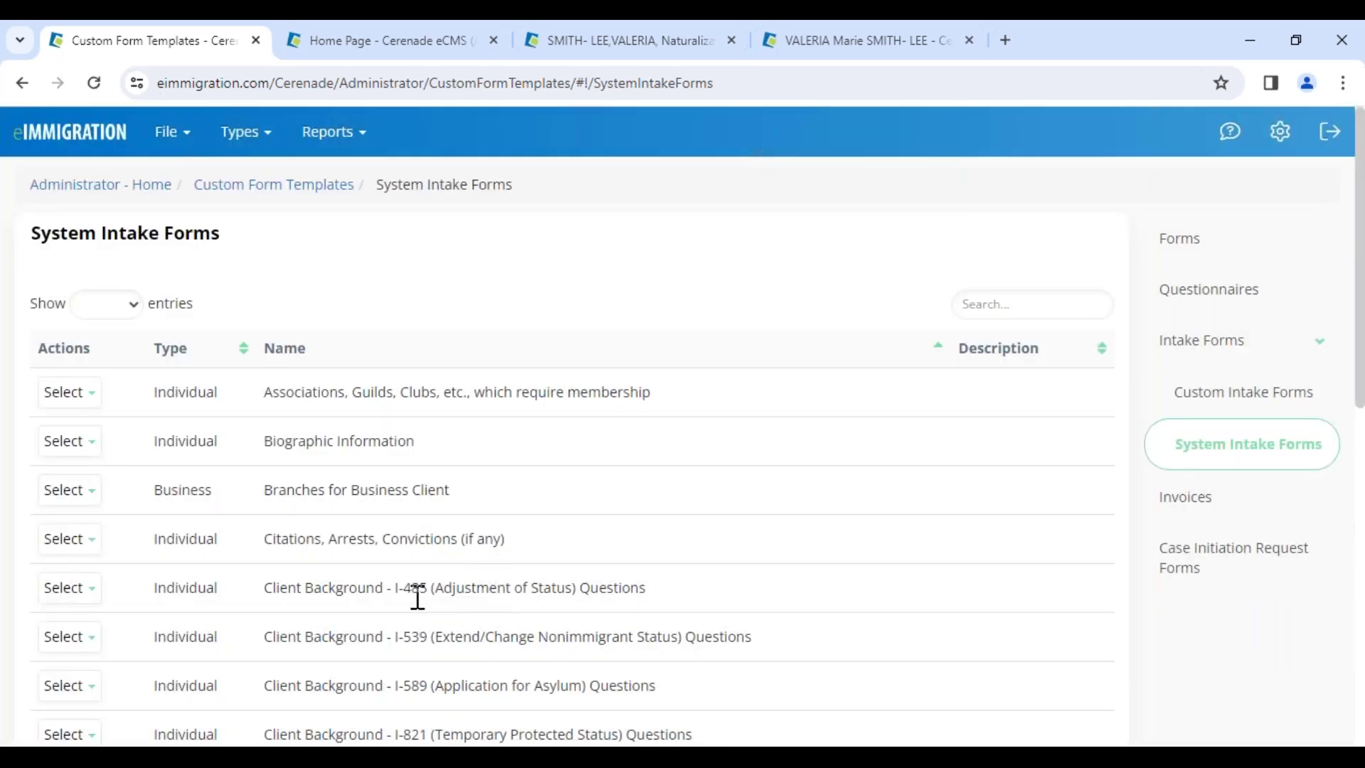
Step: Examine the individual client forms in the system intake list, from General Information through the history forms to Relatives
{"action": "scroll", "coordinate": [329, 633], "scroll_direction": "down", "scroll_amount": 5}
{"action": "left_click_drag", "start_coordinate": [283, 632], "coordinate": [605, 607]}
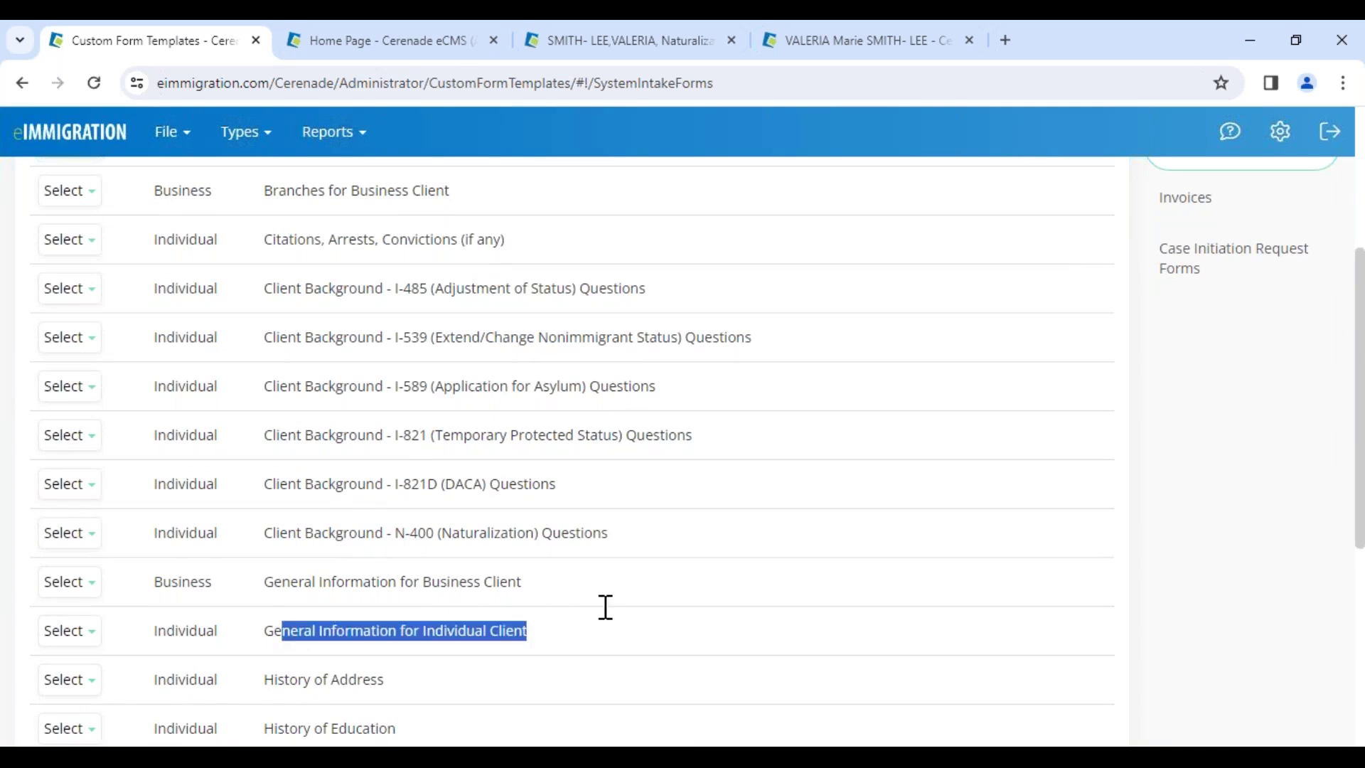
{"action": "scroll", "coordinate": [606, 607], "scroll_direction": "down", "scroll_amount": 2}
{"action": "left_click_drag", "start_coordinate": [299, 480], "coordinate": [358, 482]}
{"action": "left_click_drag", "start_coordinate": [323, 531], "coordinate": [412, 547]}
{"action": "left_click_drag", "start_coordinate": [322, 626], "coordinate": [398, 627]}
{"action": "left_click_drag", "start_coordinate": [322, 675], "coordinate": [383, 676]}
{"action": "left_click_drag", "start_coordinate": [292, 725], "coordinate": [315, 725]}
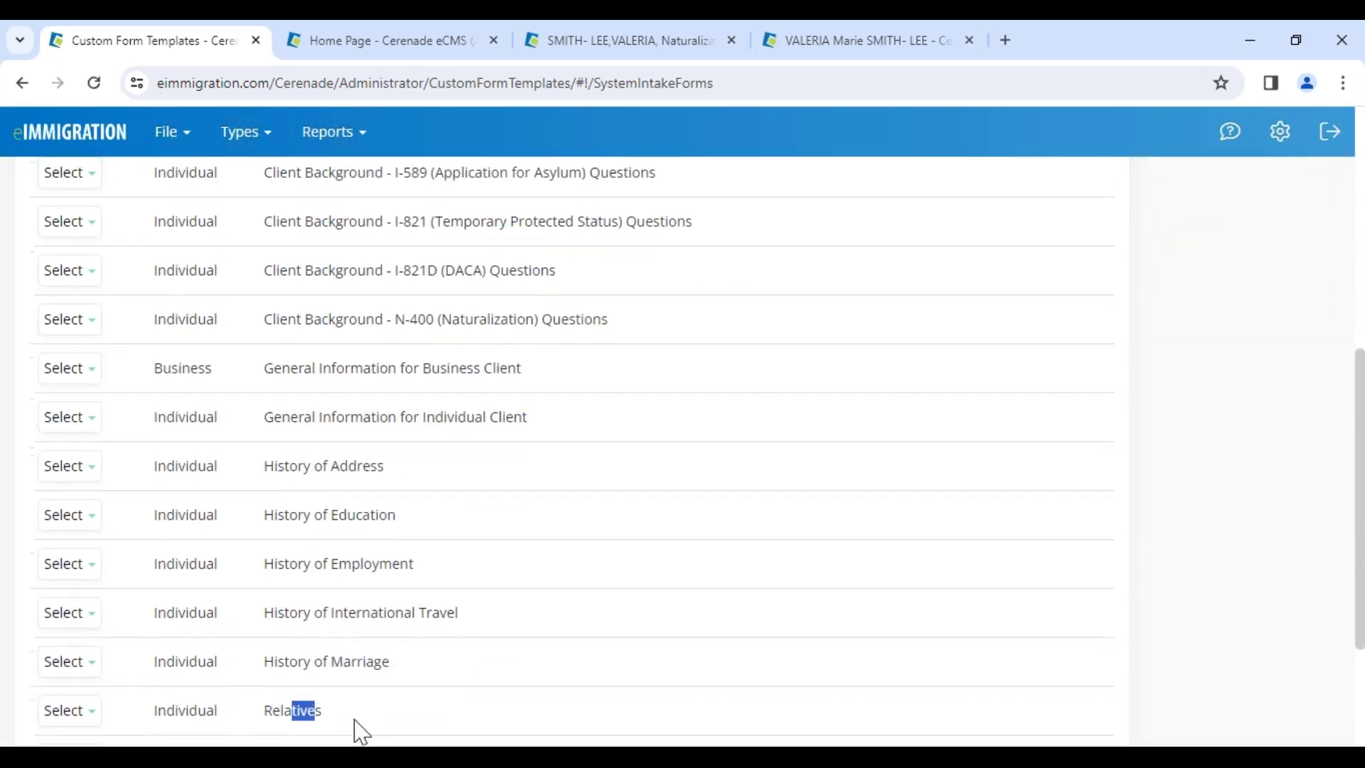
Step: Make a copy of the General Information for Individual Client system intake form
{"action": "left_click_drag", "start_coordinate": [272, 413], "coordinate": [551, 420]}
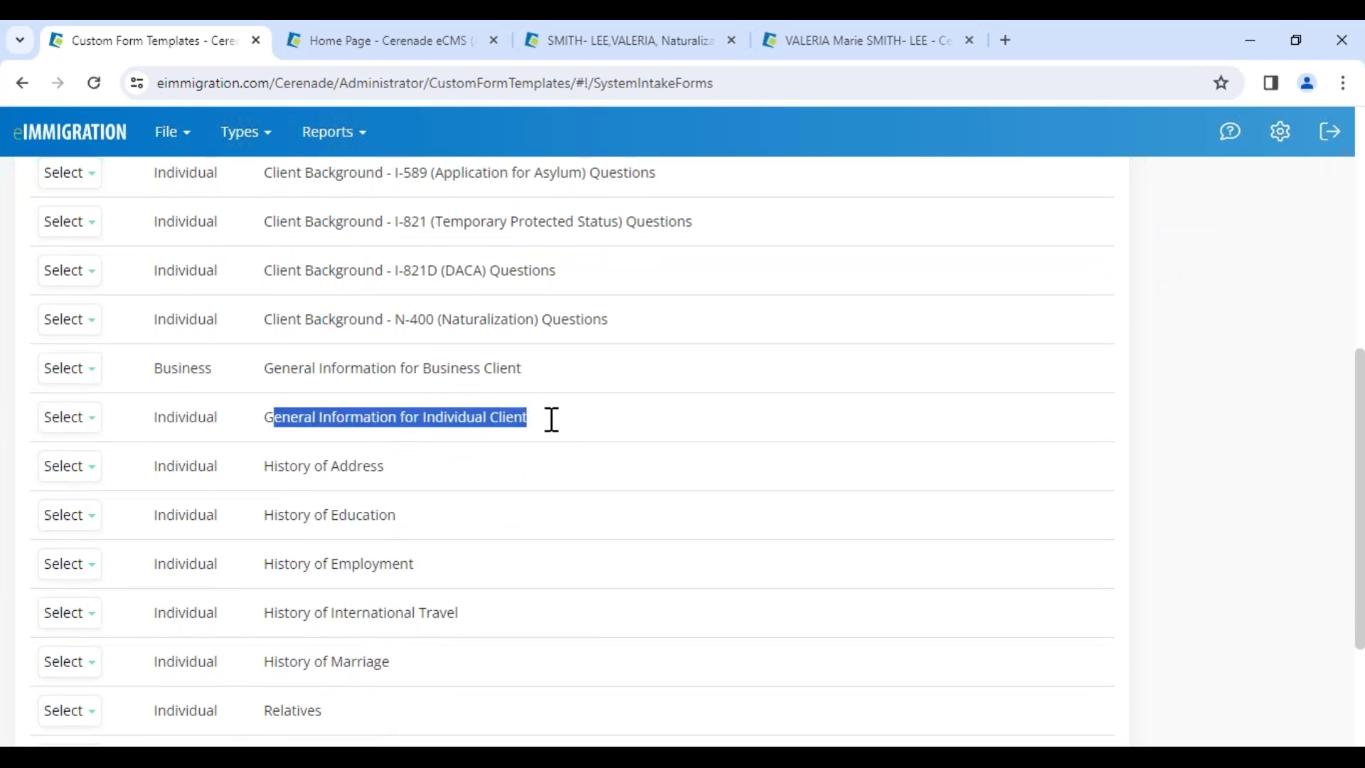
{"action": "left_click", "coordinate": [84, 421]}
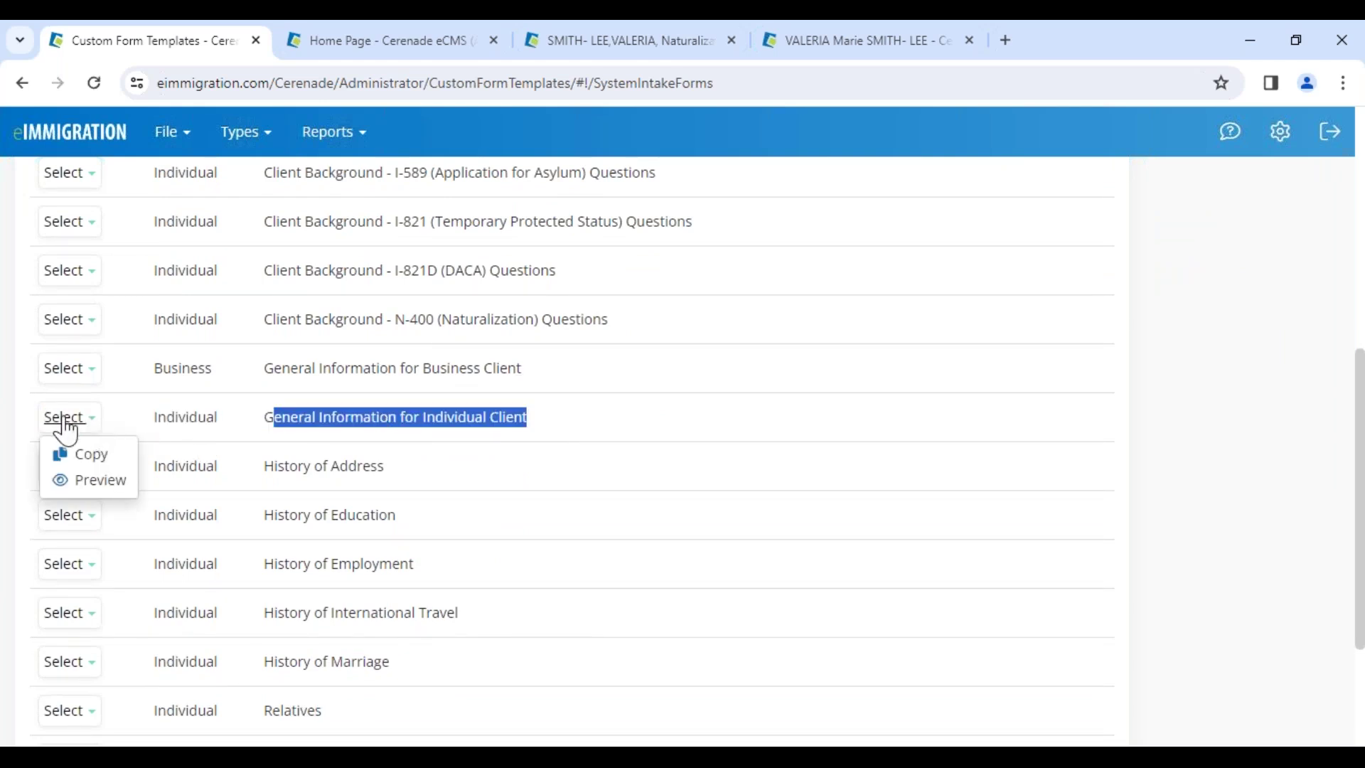
{"action": "left_click", "coordinate": [85, 455]}
{"action": "left_click", "coordinate": [85, 458]}
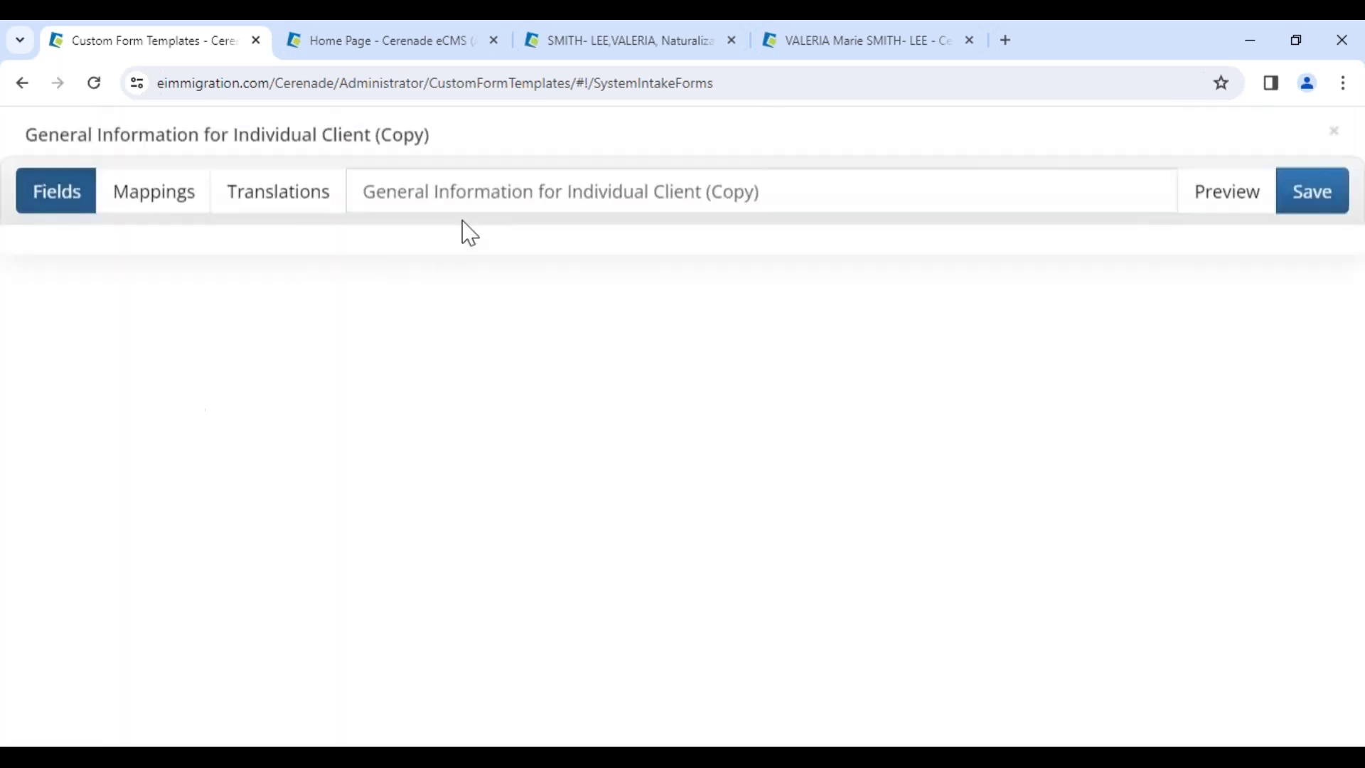
Step: Rename the copied intake form as "Initial Intake Form"
{"action": "left_click_drag", "start_coordinate": [771, 192], "coordinate": [704, 192]}
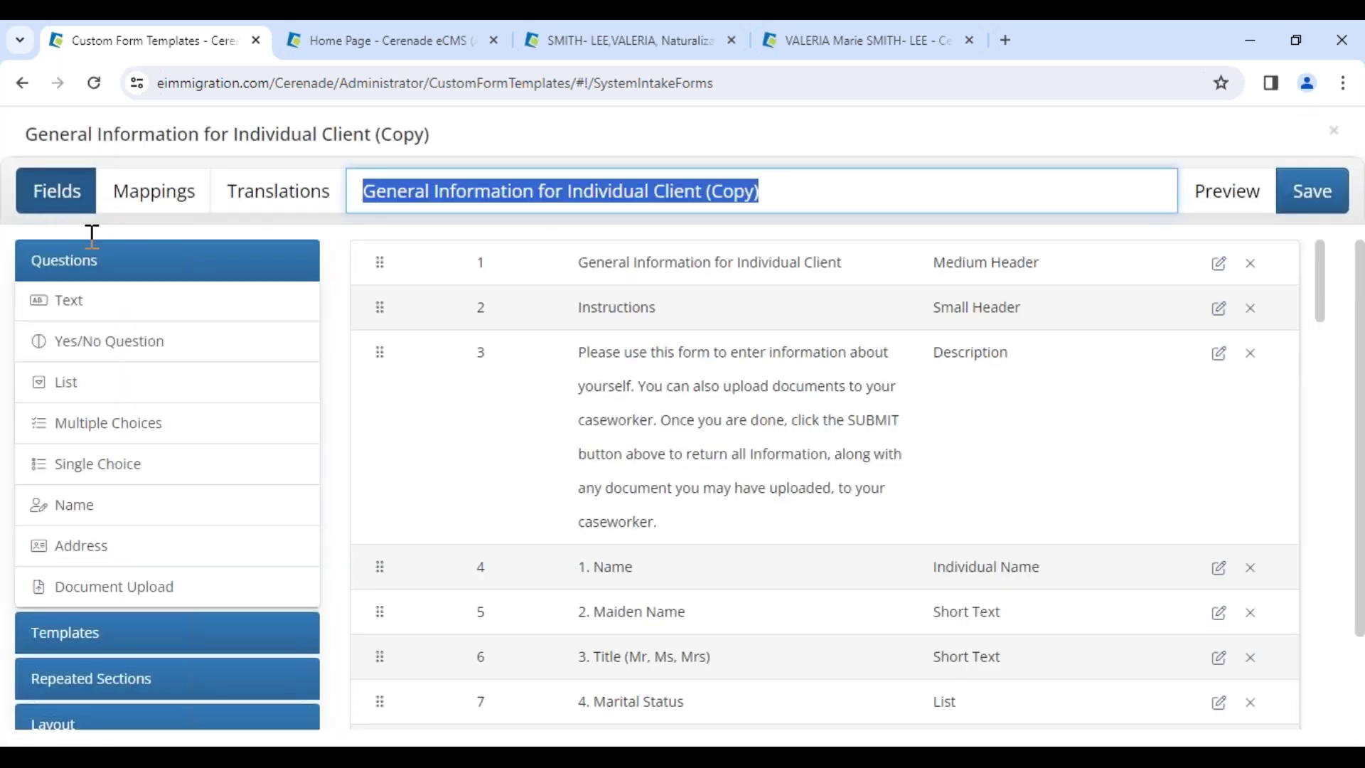
{"action": "key", "text": "BackSpace"}
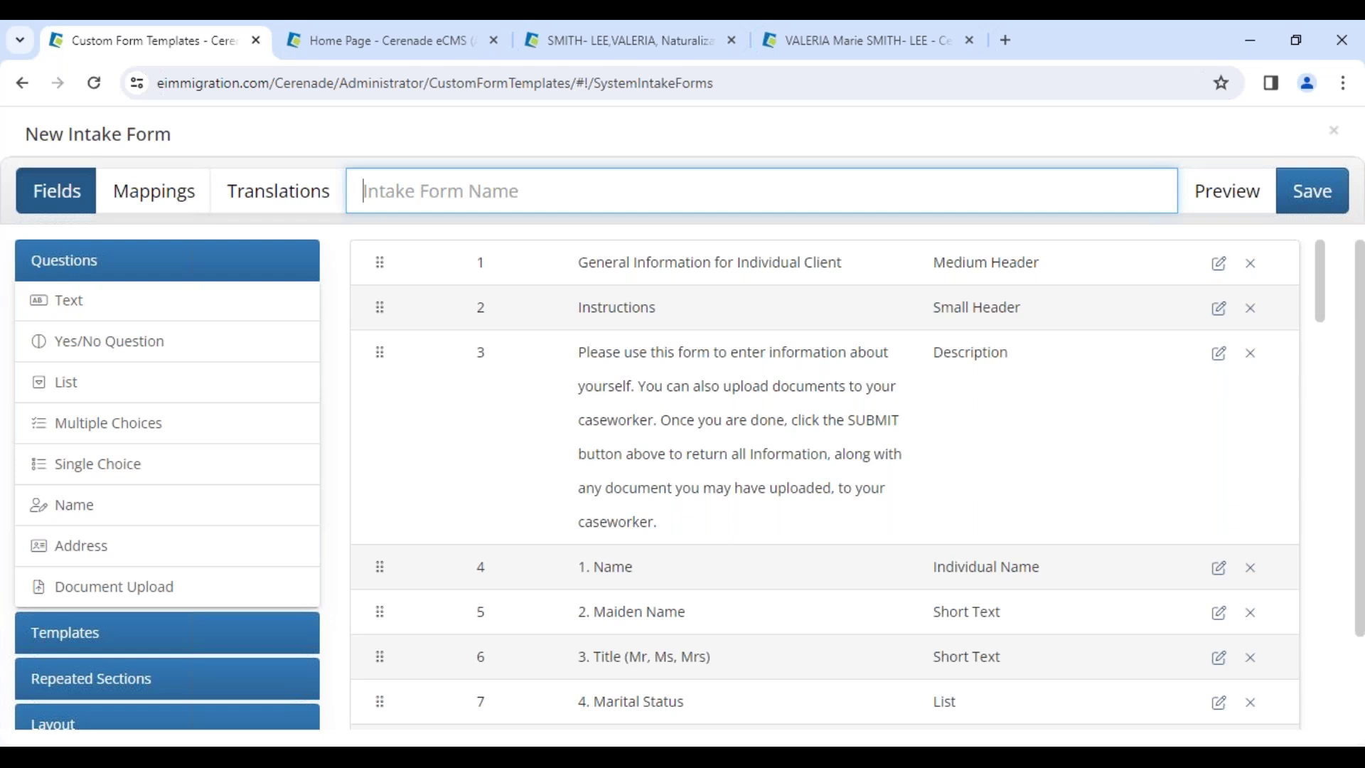
{"action": "type", "text": "initial"}
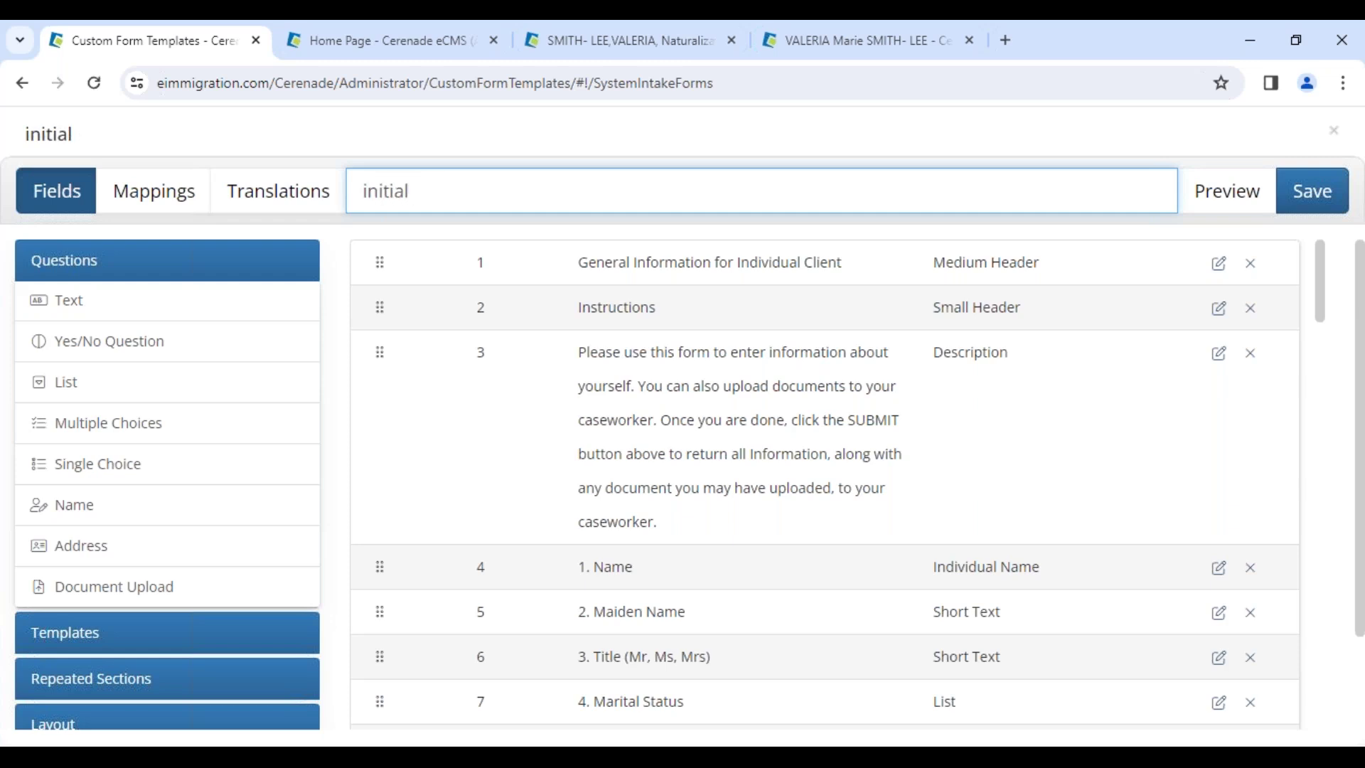
{"action": "key", "text": "BackSpace"}
{"action": "key", "text": "BackSpace"}
{"action": "key", "text": "BackSpace"}
{"action": "key", "text": "BackSpace"}
{"action": "key", "text": "BackSpace"}
{"action": "key", "text": "BackSpace"}
{"action": "key", "text": "BackSpace"}
{"action": "type", "text": "I"}
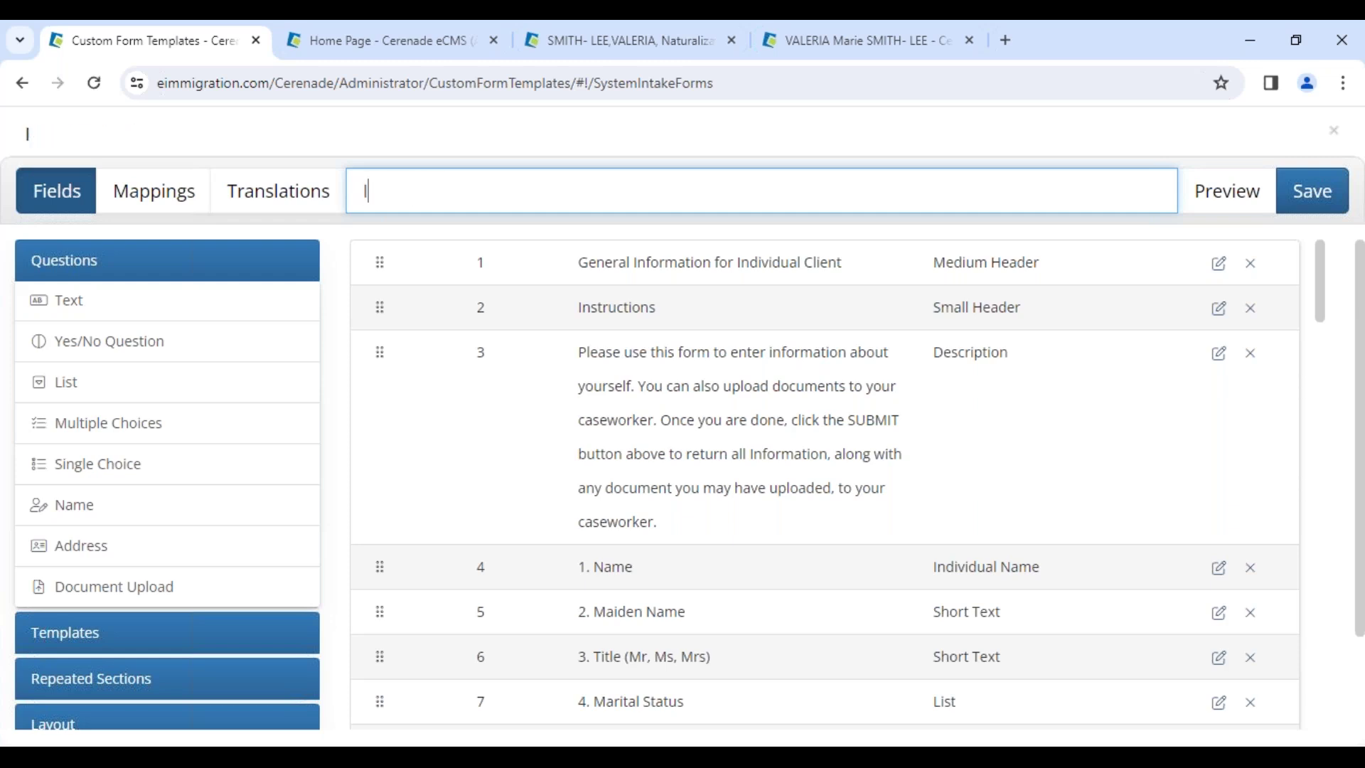
{"action": "type", "text": "nitial  Intake Form"}
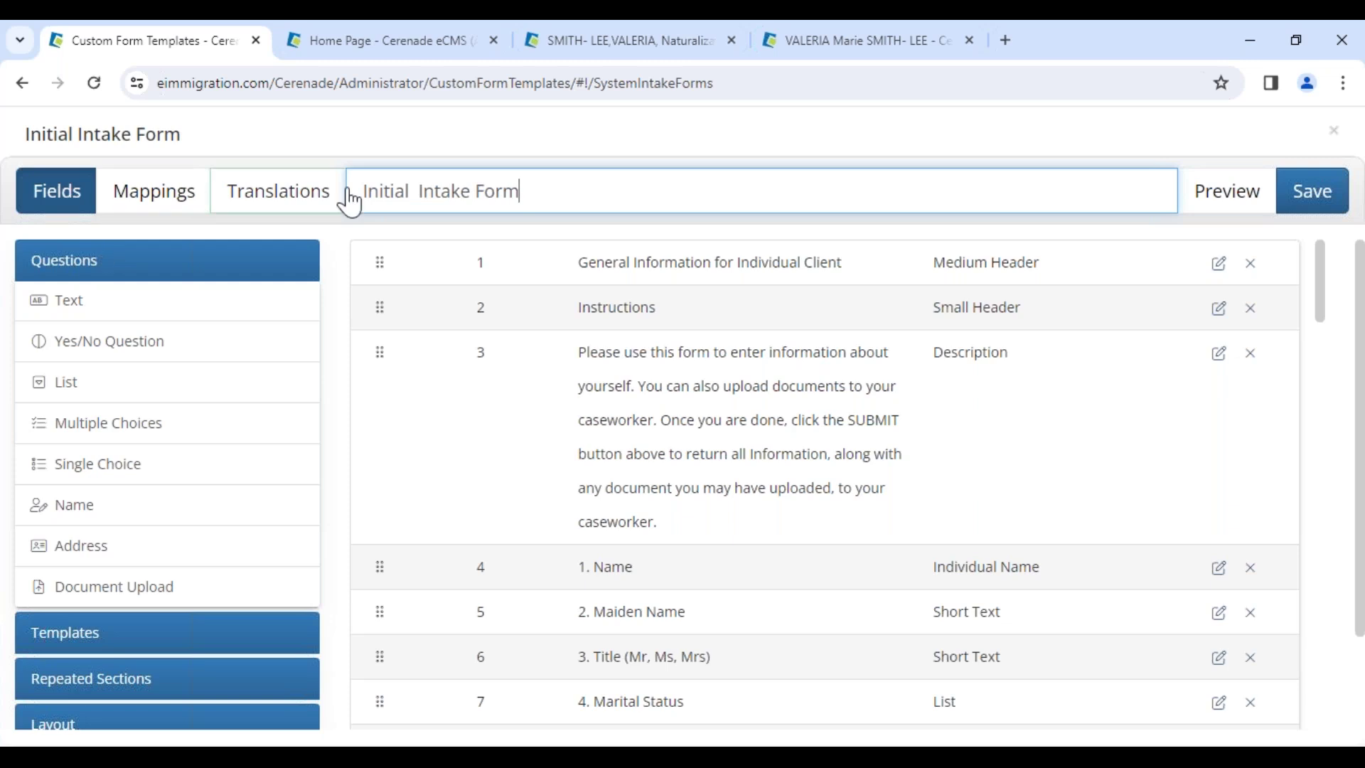
{"action": "left_click", "coordinate": [420, 194]}
{"action": "key", "text": "BackSpace"}
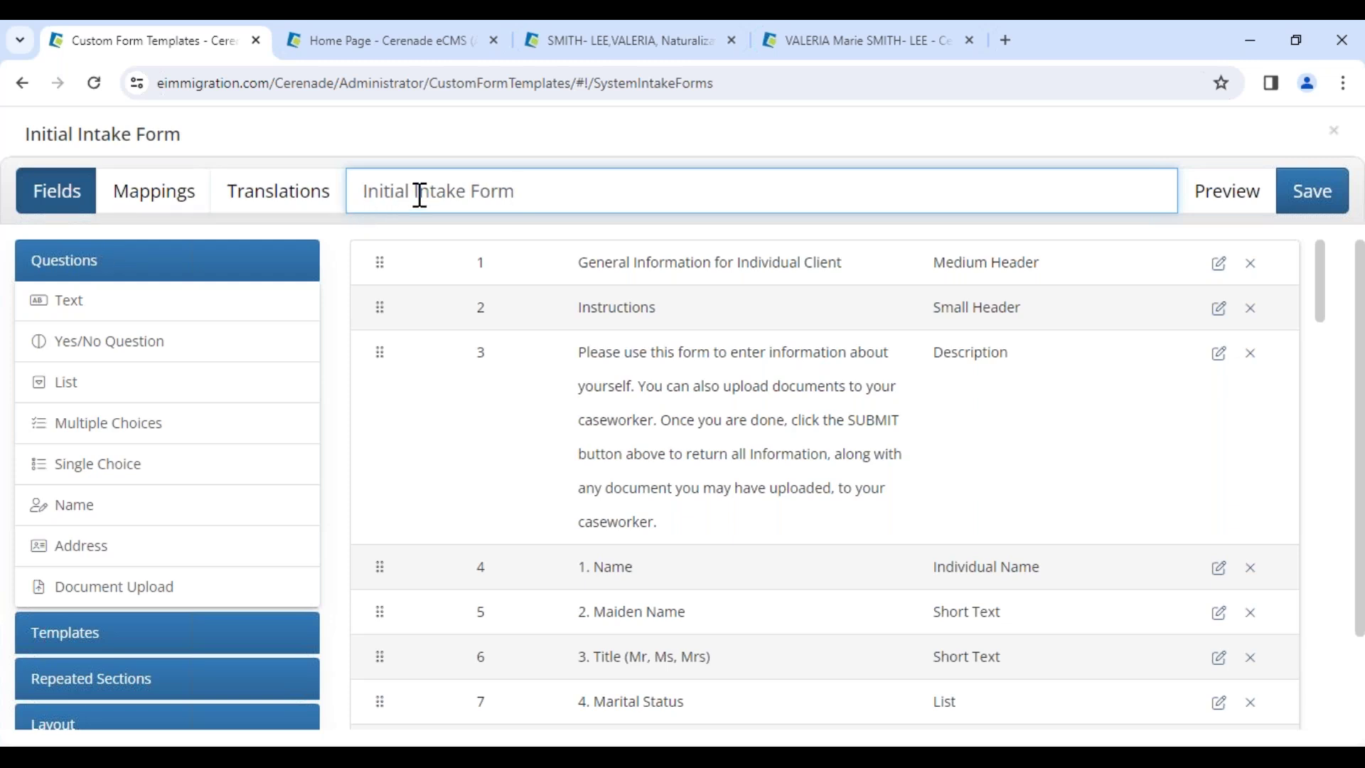
Step: Extend the form's name to "Initial Intake Form with ALL Questionnaires included - VV 011224"
{"action": "type", "text": "m with ALL"}
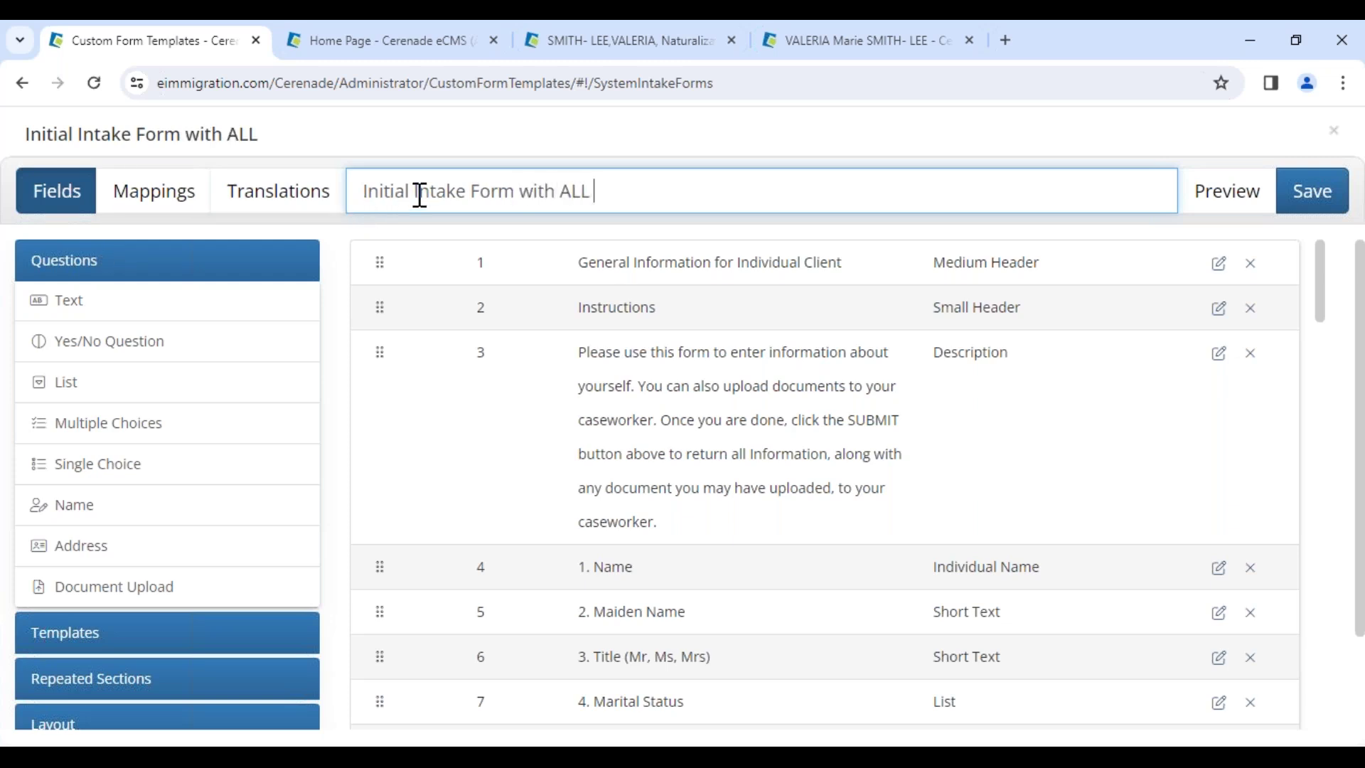
{"action": "type", "text": " Questio"}
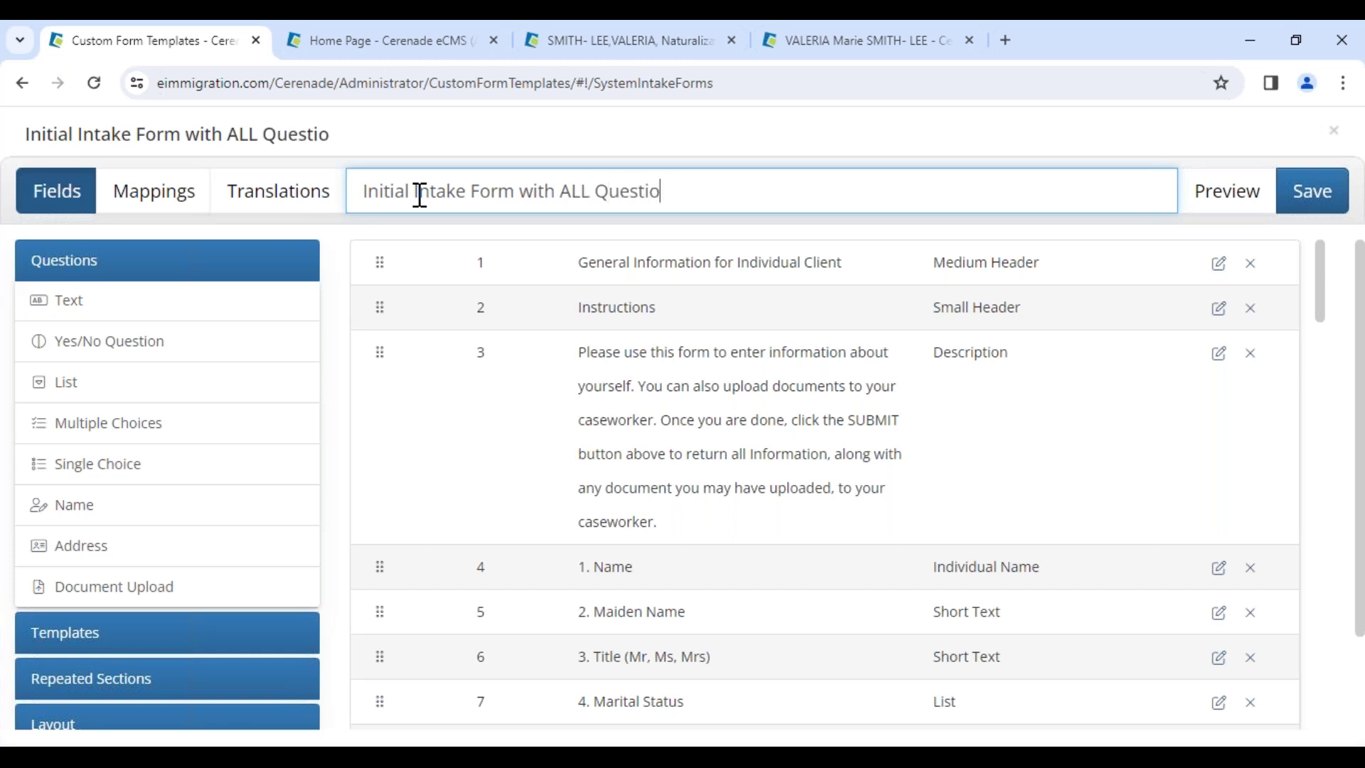
{"action": "type", "text": "nnaires included - VV 011224"}
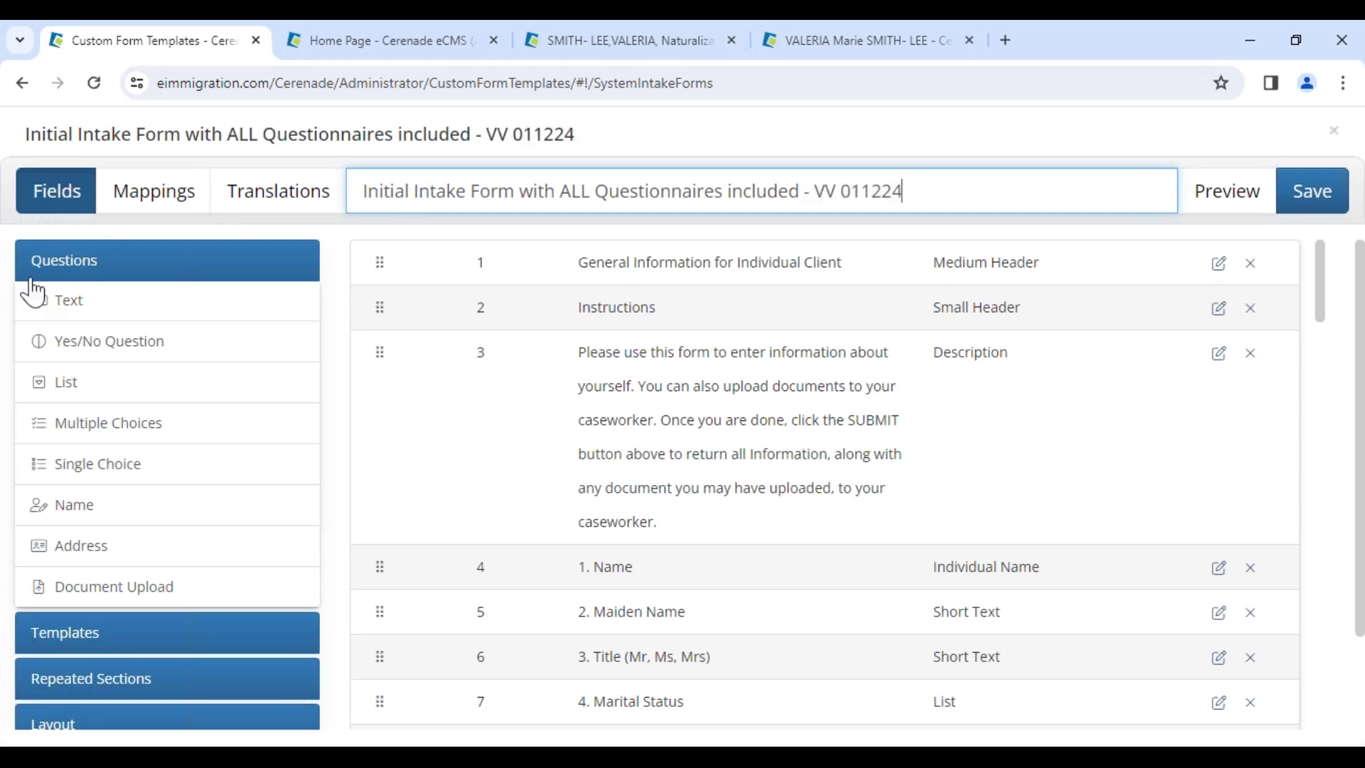
Step: Delete the Fax Number question from the form's general contact questions
{"action": "scroll", "coordinate": [768, 319], "scroll_direction": "down", "scroll_amount": 5}
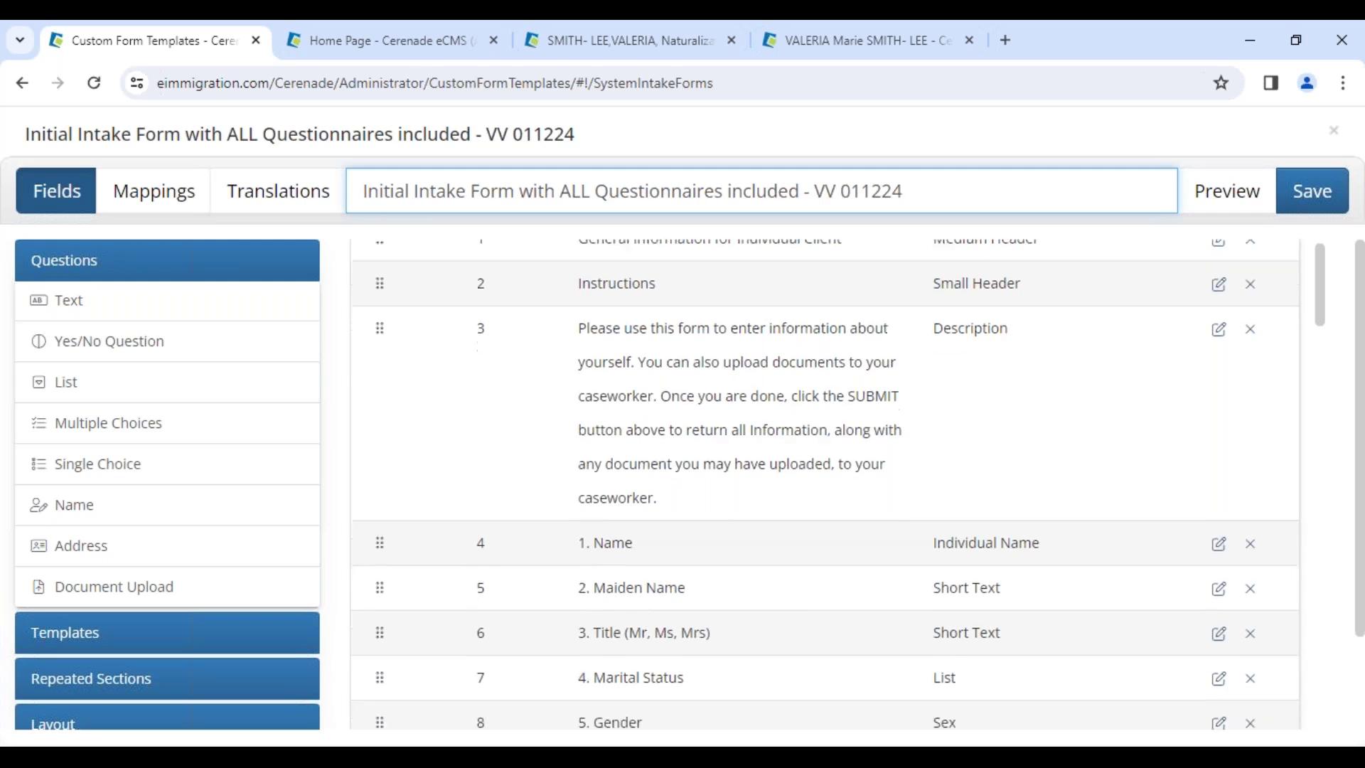
{"action": "scroll", "coordinate": [835, 585], "scroll_direction": "down", "scroll_amount": 3}
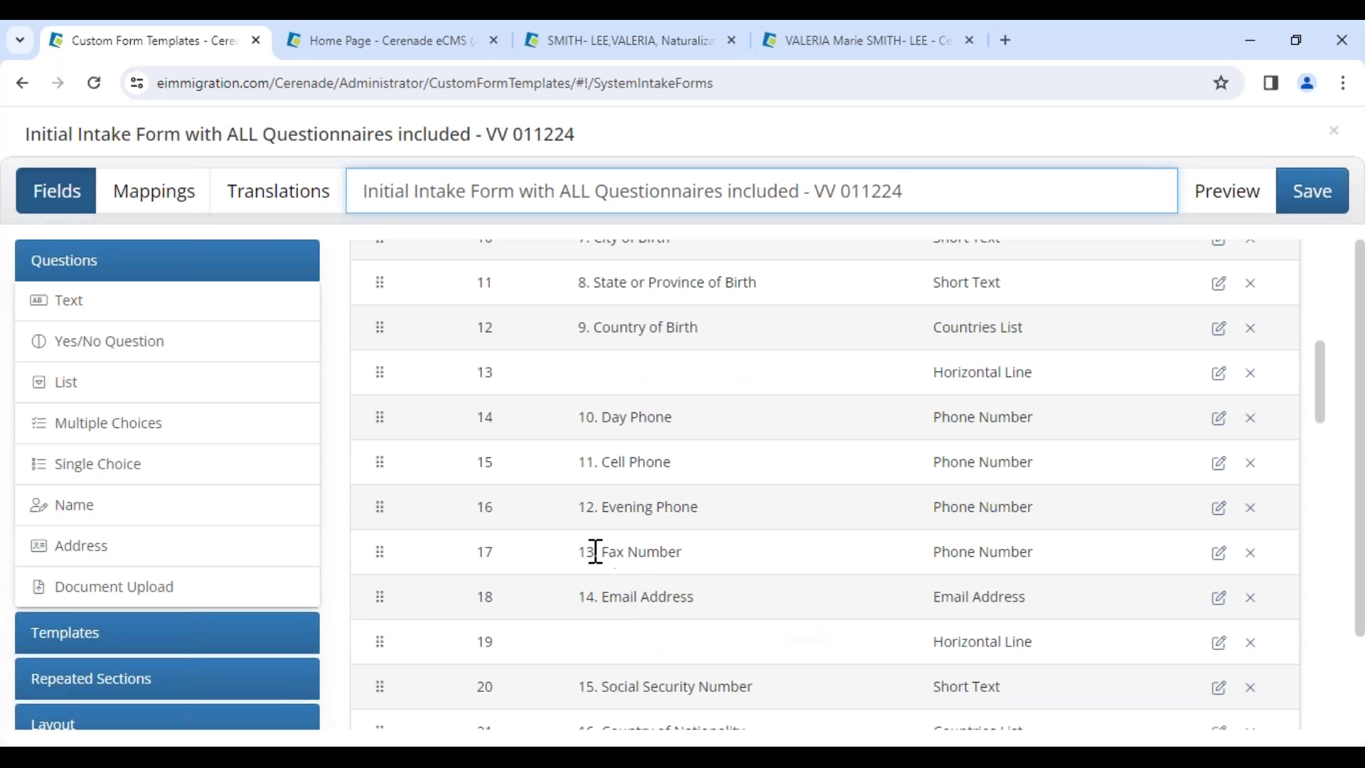
{"action": "left_click_drag", "start_coordinate": [596, 552], "coordinate": [725, 565]}
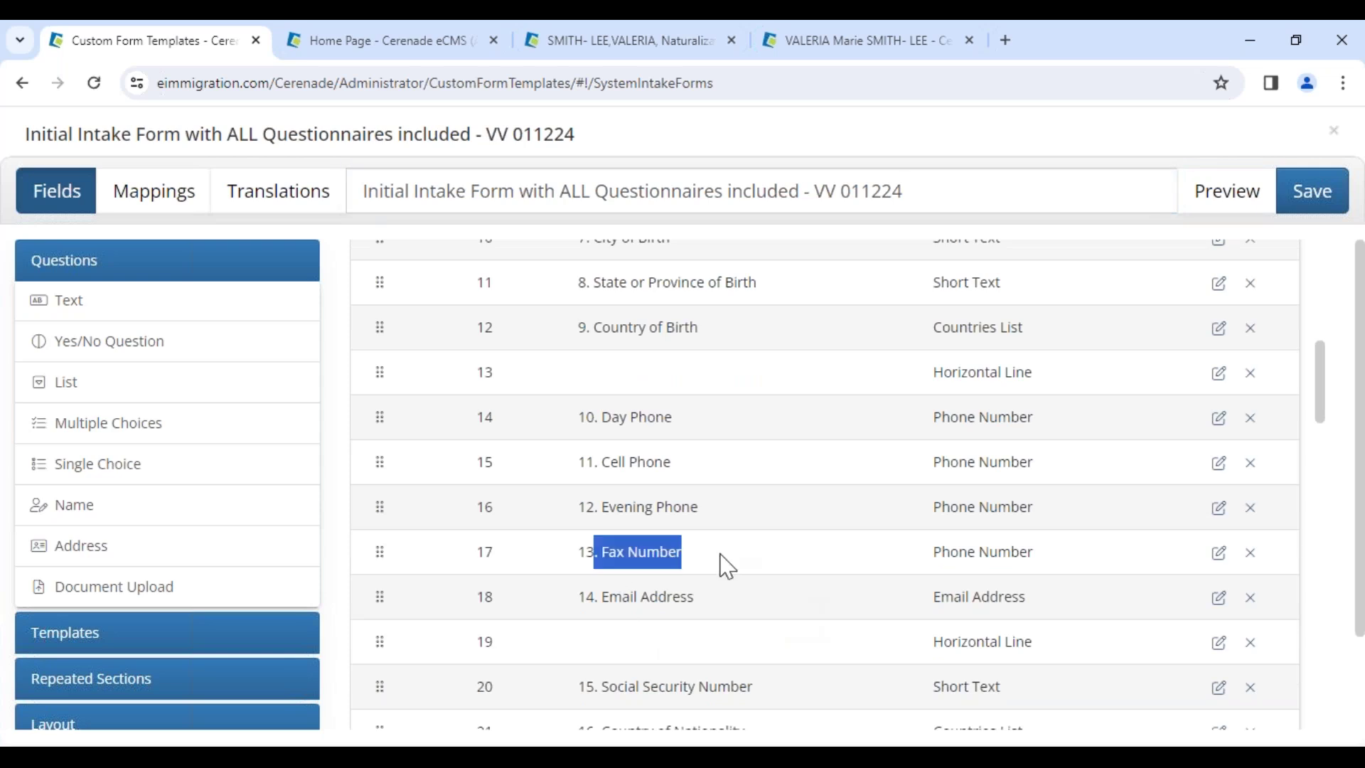
{"action": "left_click", "coordinate": [1251, 553]}
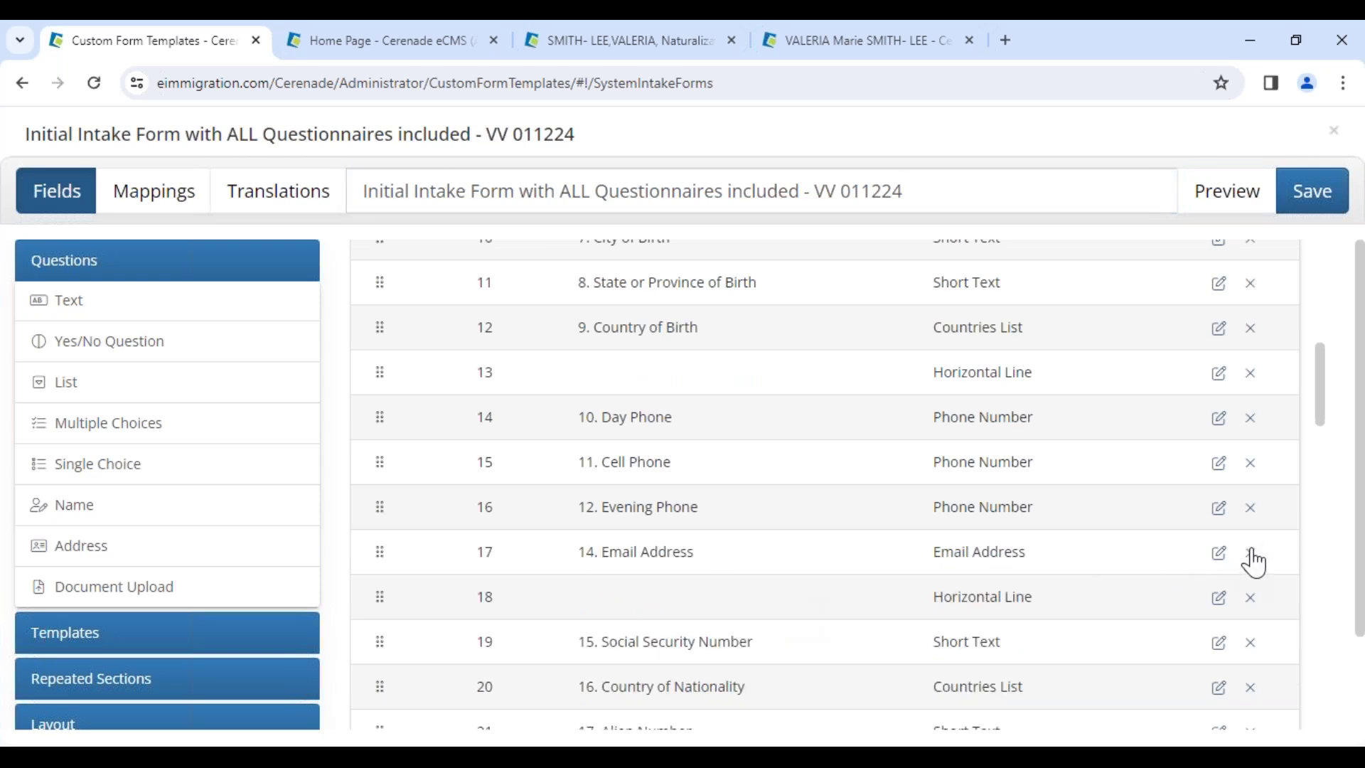
Step: Delete the Major Field of Study and Degree questions from the form
{"action": "scroll", "coordinate": [1253, 562], "scroll_direction": "down", "scroll_amount": 6}
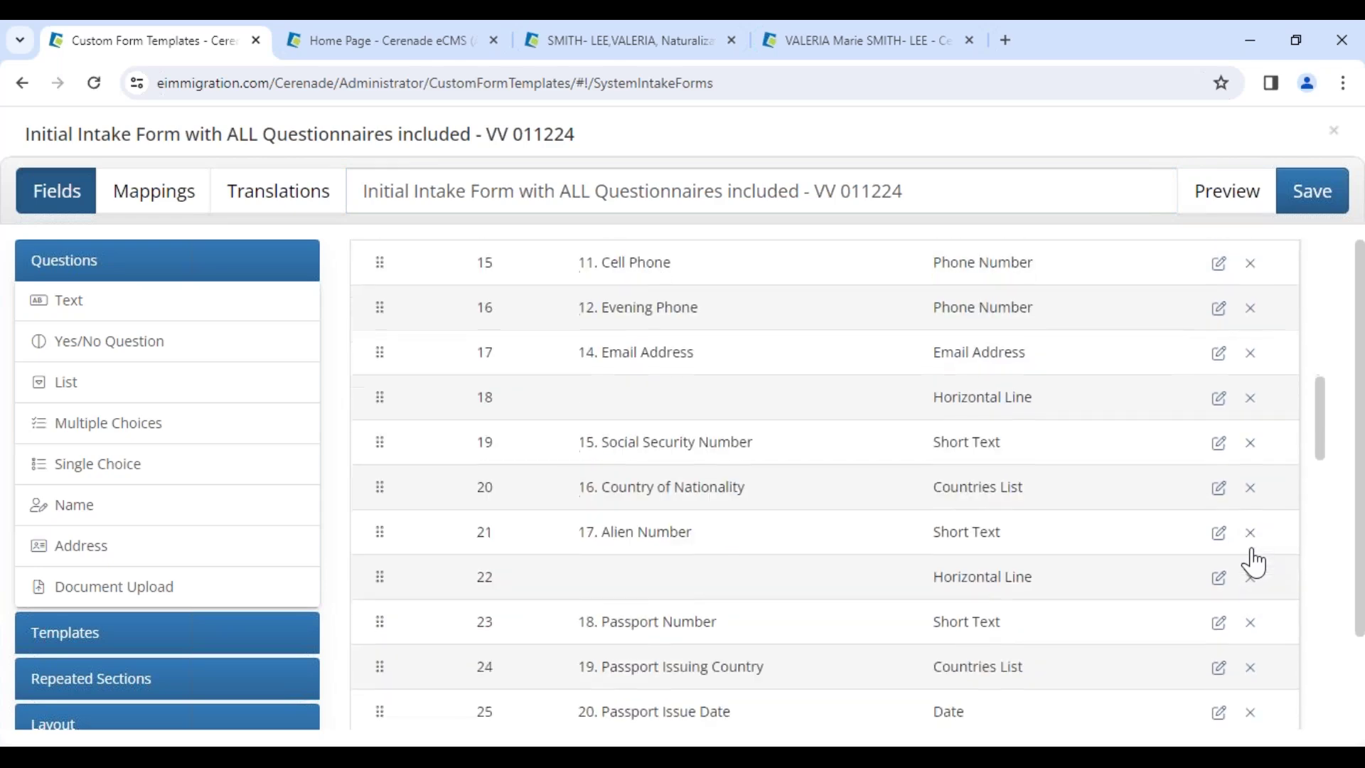
{"action": "scroll", "coordinate": [1253, 561], "scroll_direction": "down", "scroll_amount": 5}
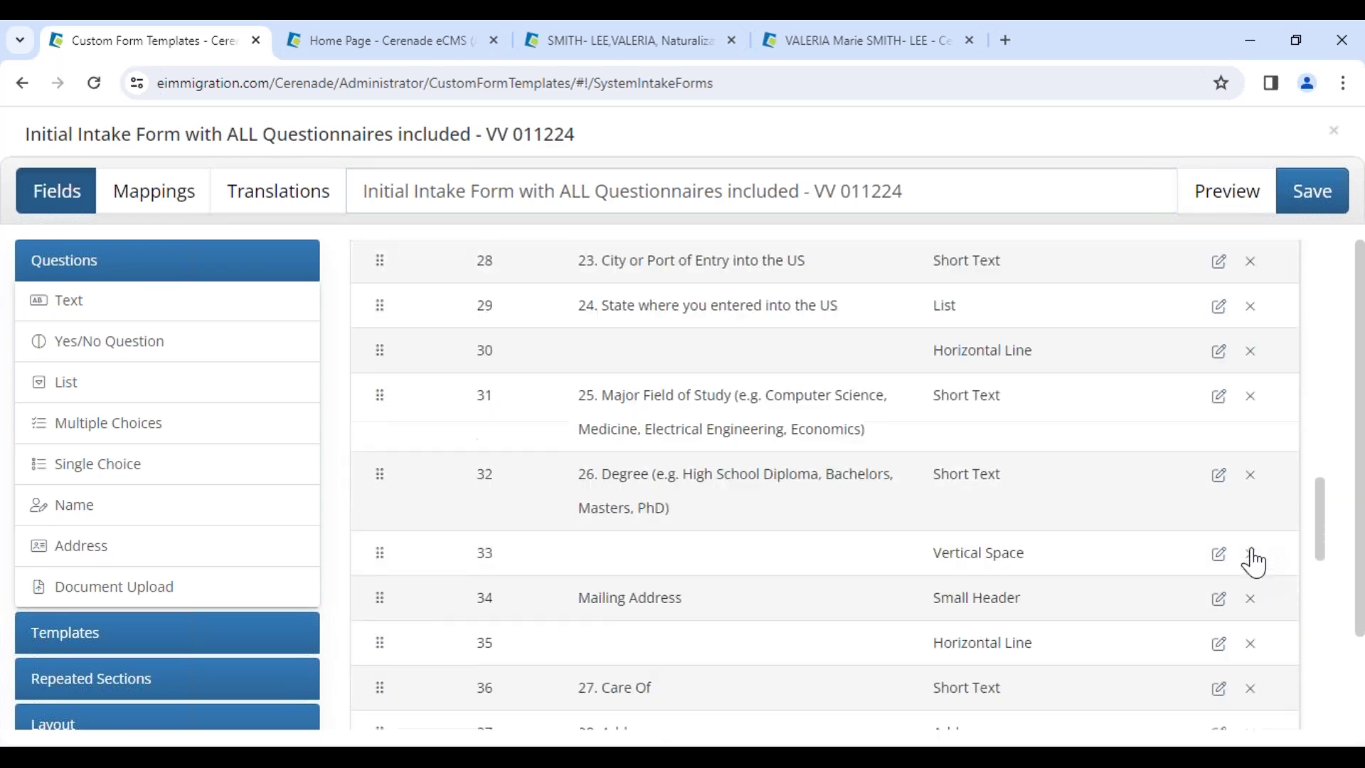
{"action": "left_click_drag", "start_coordinate": [604, 374], "coordinate": [893, 381]}
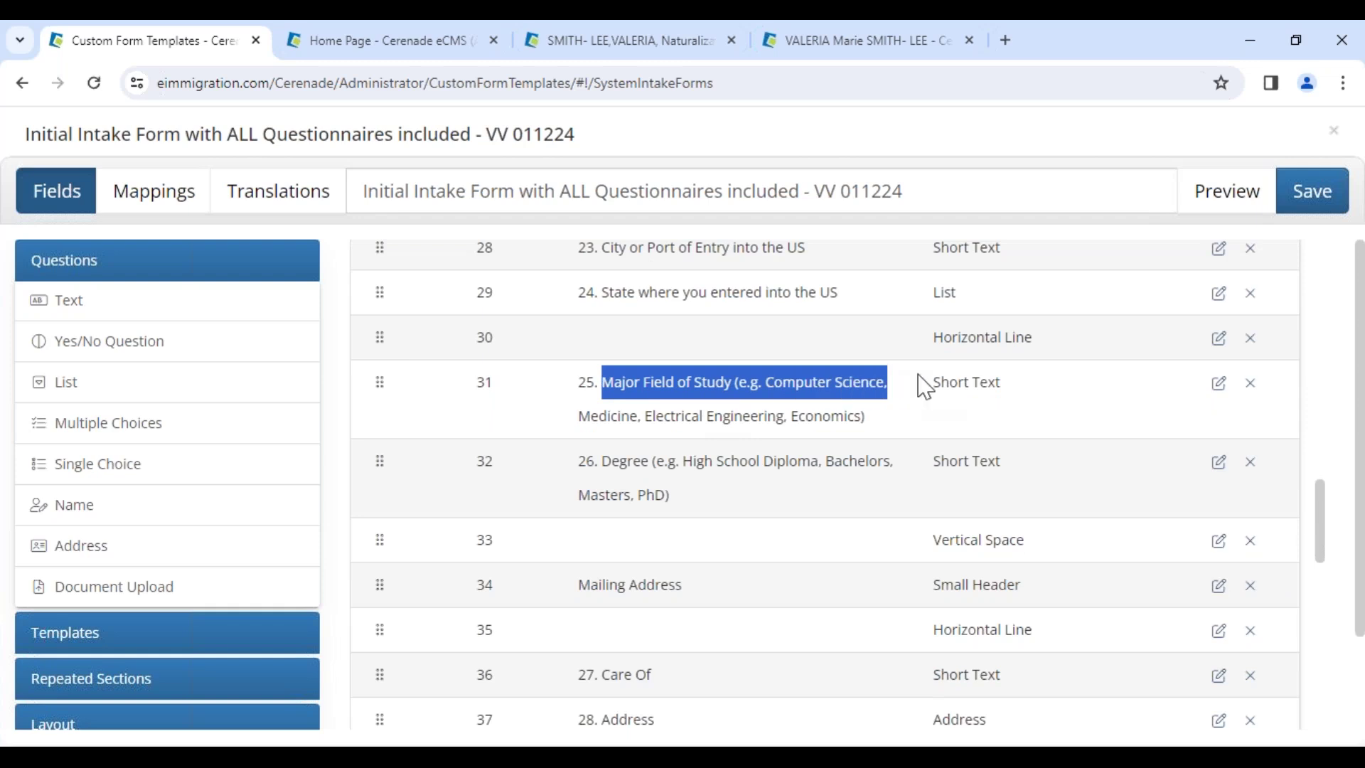
{"action": "left_click", "coordinate": [1251, 383]}
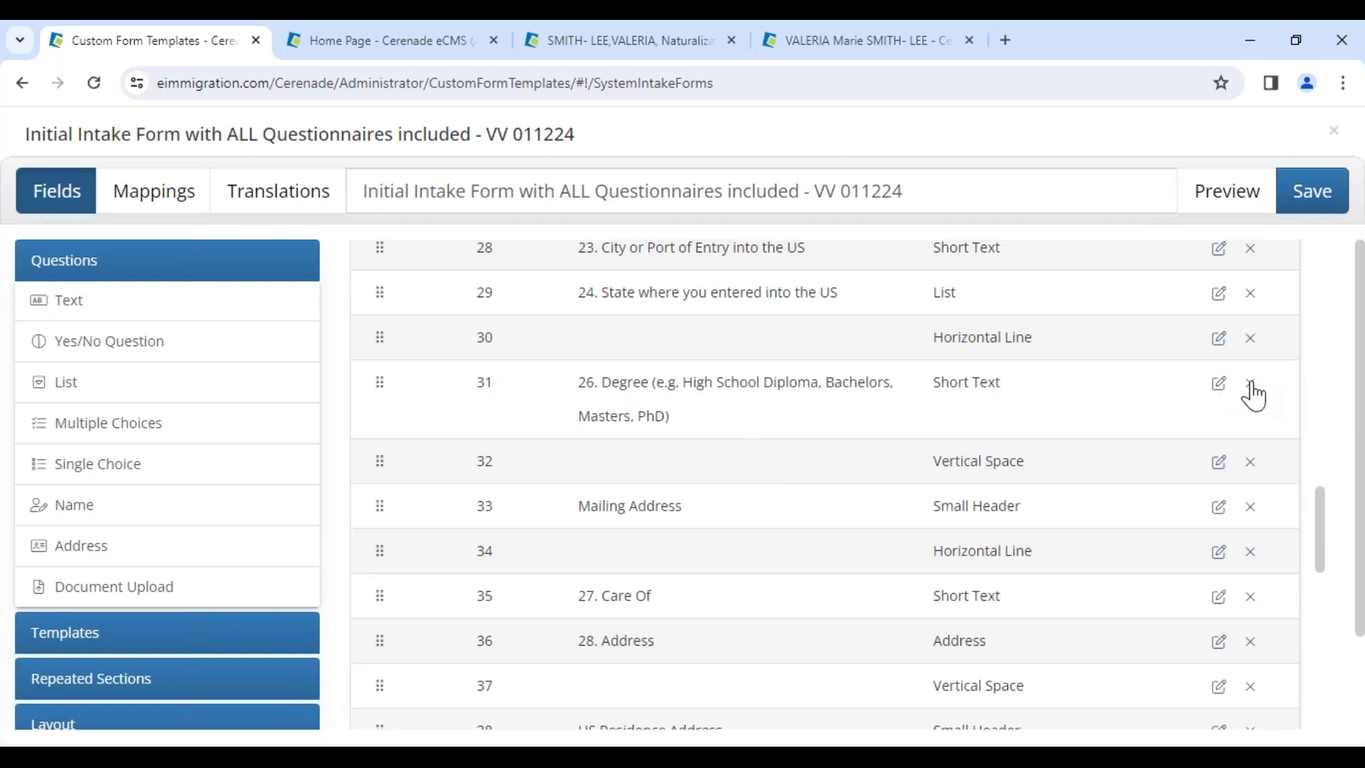
{"action": "left_click", "coordinate": [1251, 385]}
Step: Add the Previous Addresses repeated section at the end of the form, after the Documents question
{"action": "scroll", "coordinate": [855, 510], "scroll_direction": "down", "scroll_amount": 7}
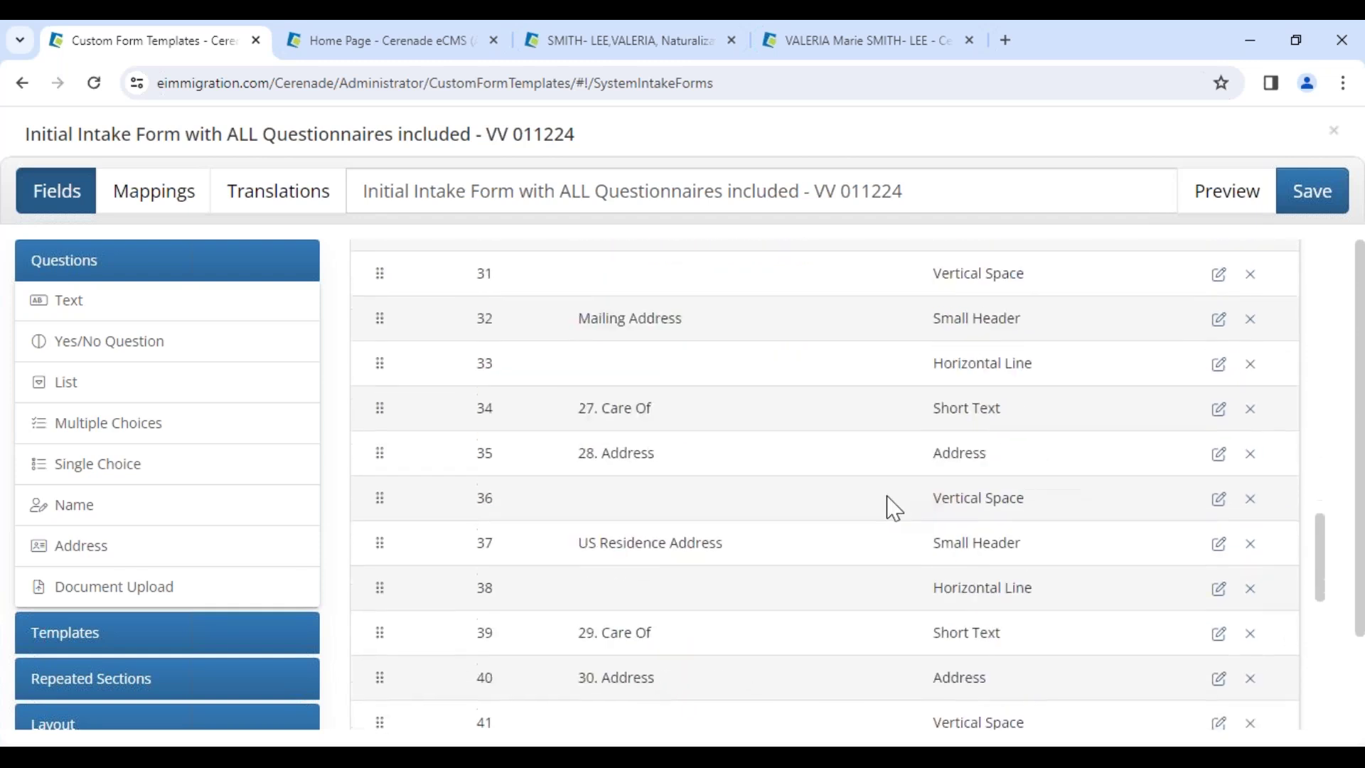
{"action": "scroll", "coordinate": [750, 533], "scroll_direction": "down", "scroll_amount": 4}
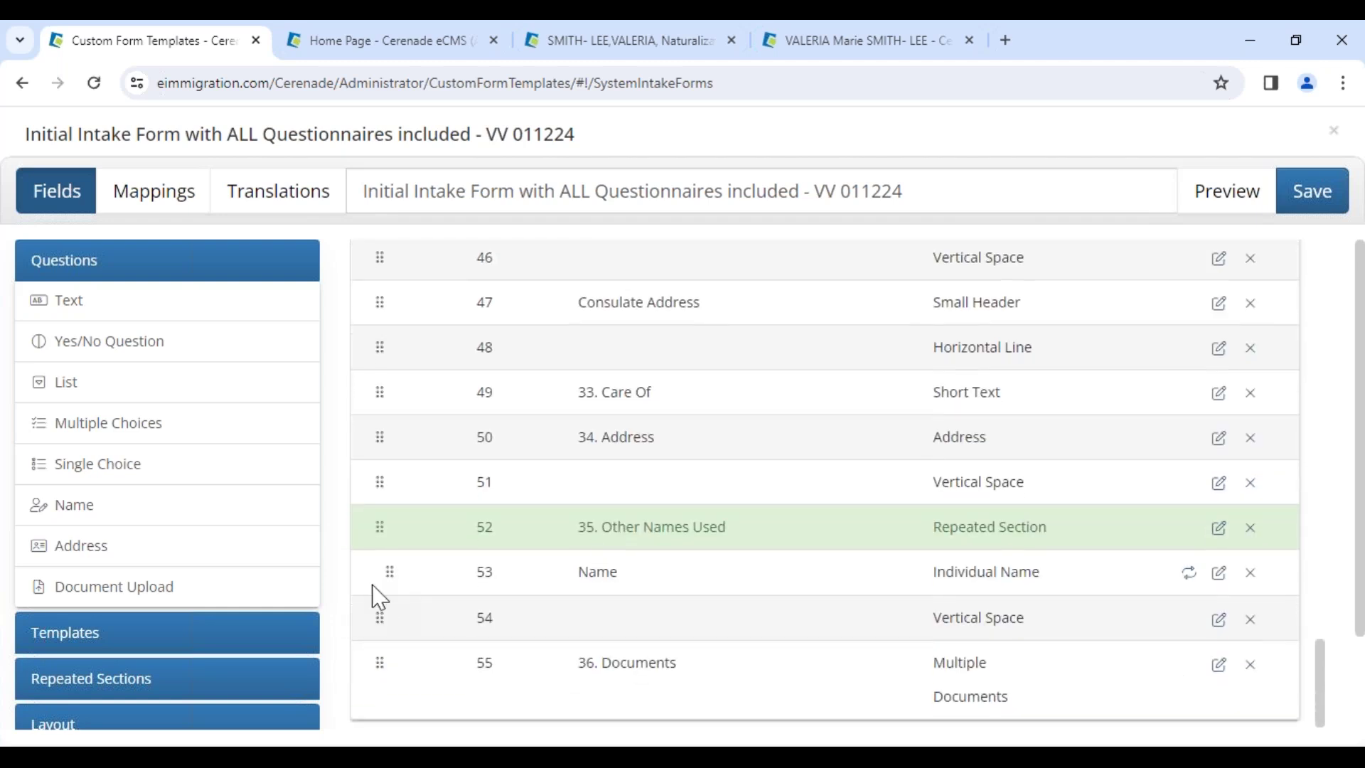
{"action": "scroll", "coordinate": [78, 618], "scroll_direction": "down", "scroll_amount": 1}
{"action": "scroll", "coordinate": [78, 618], "scroll_direction": "down", "scroll_amount": 2}
{"action": "left_click", "coordinate": [88, 572]}
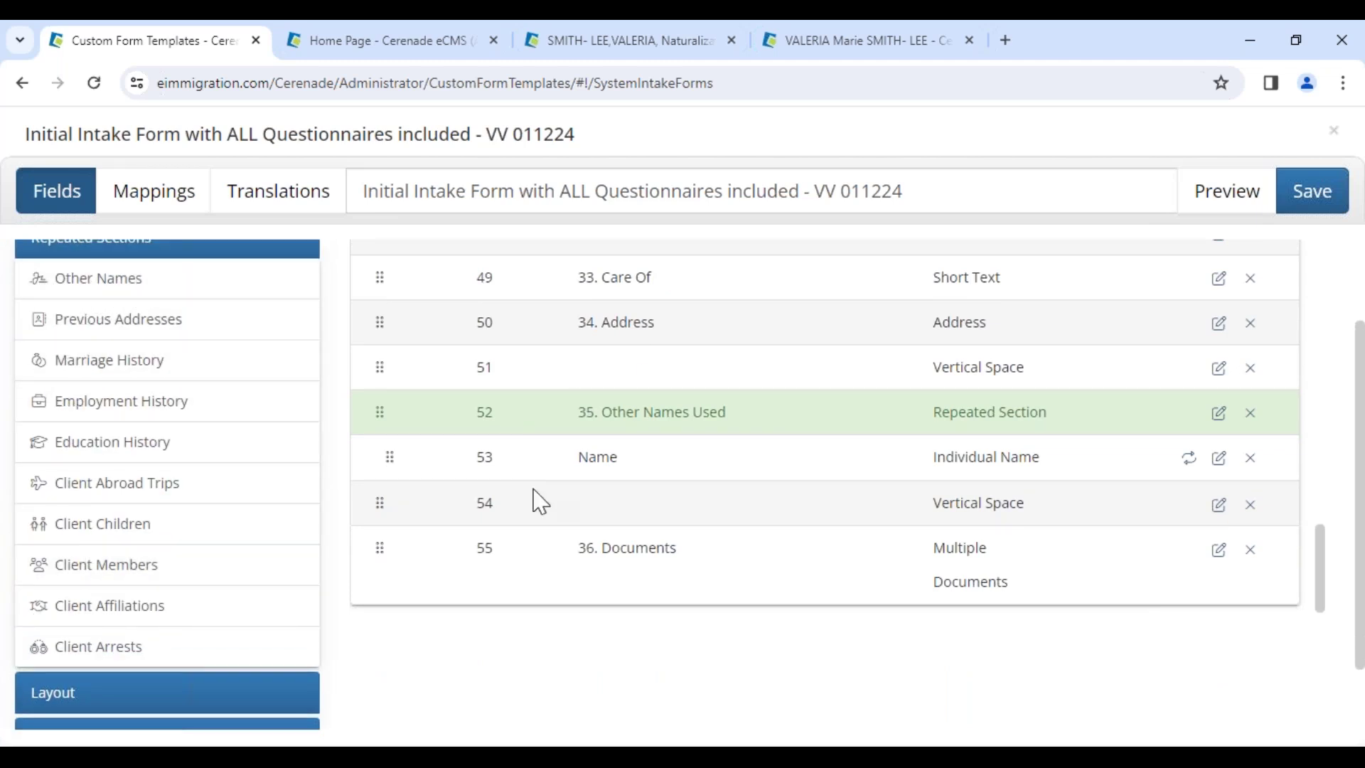
{"action": "left_click", "coordinate": [125, 332]}
Step: Retitle the new repeated section "Previous Addresses - we only need your last FIVE (5) years of history"
{"action": "left_click", "coordinate": [761, 438]}
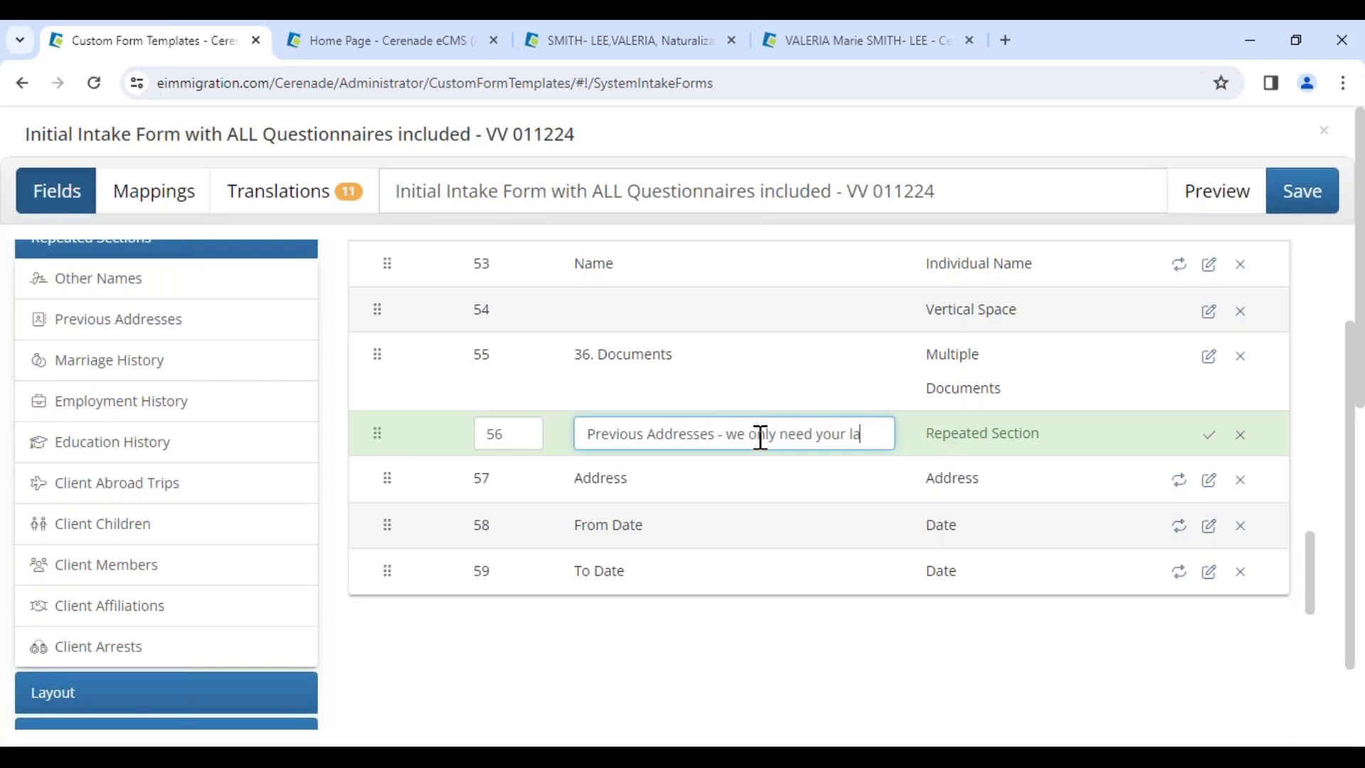
{"action": "type", "text": "- we only need your last FIVE 5"}
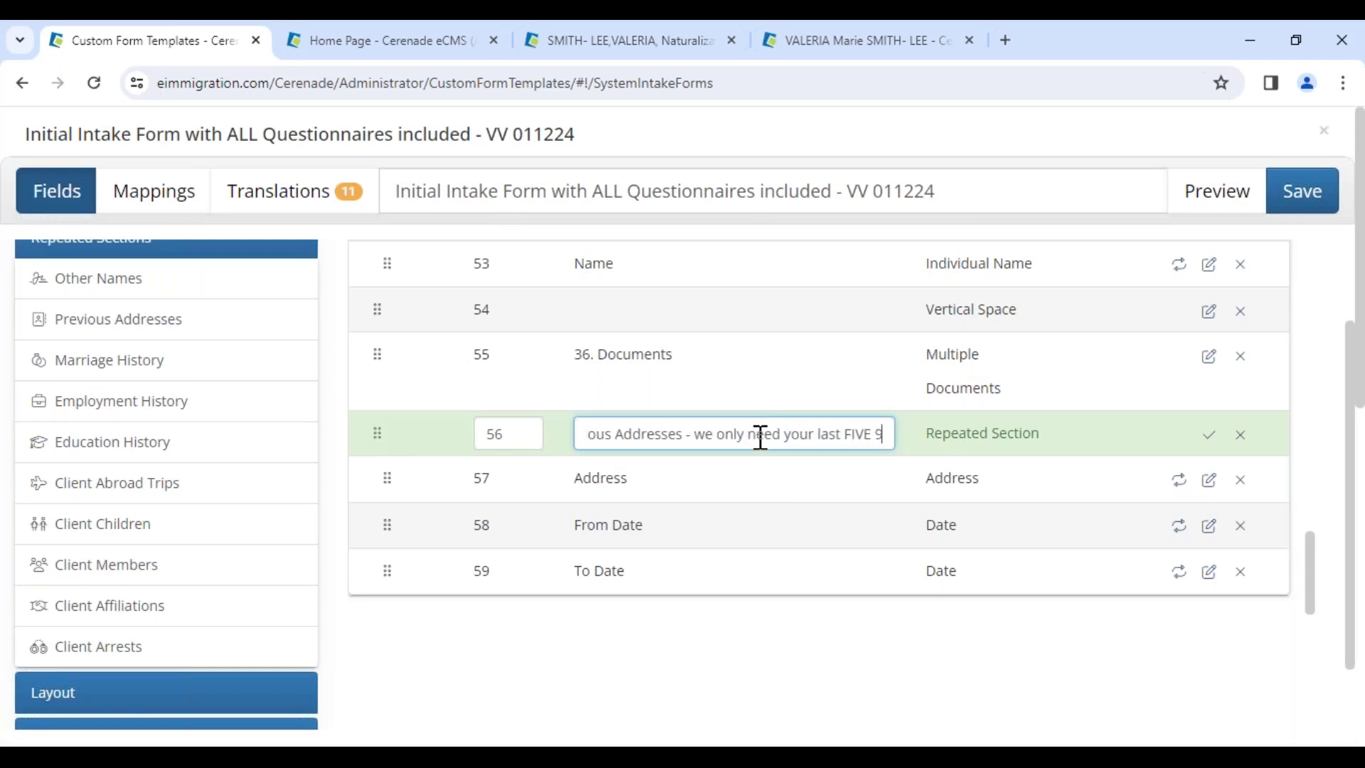
{"action": "key", "text": "BackSpace"}
{"action": "type", "text": "(5) years o"}
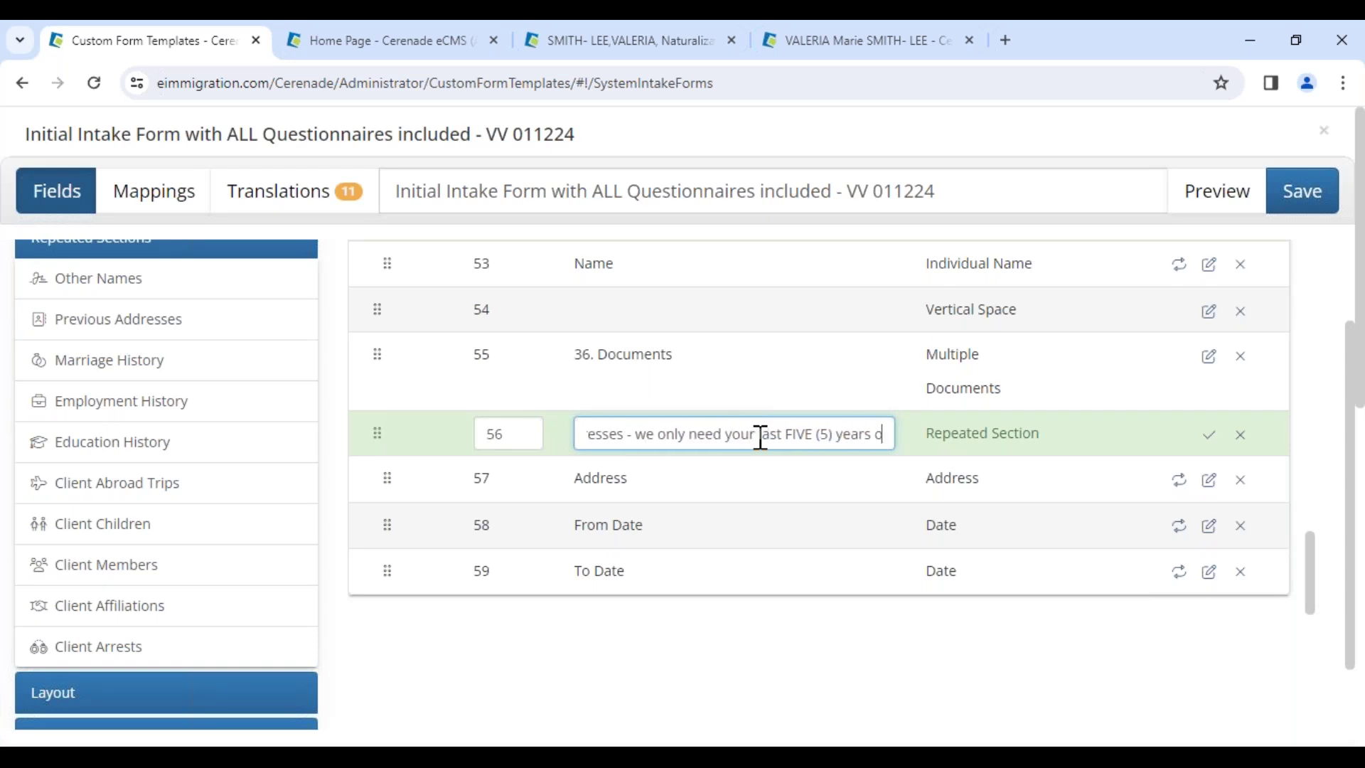
{"action": "type", "text": "f history"}
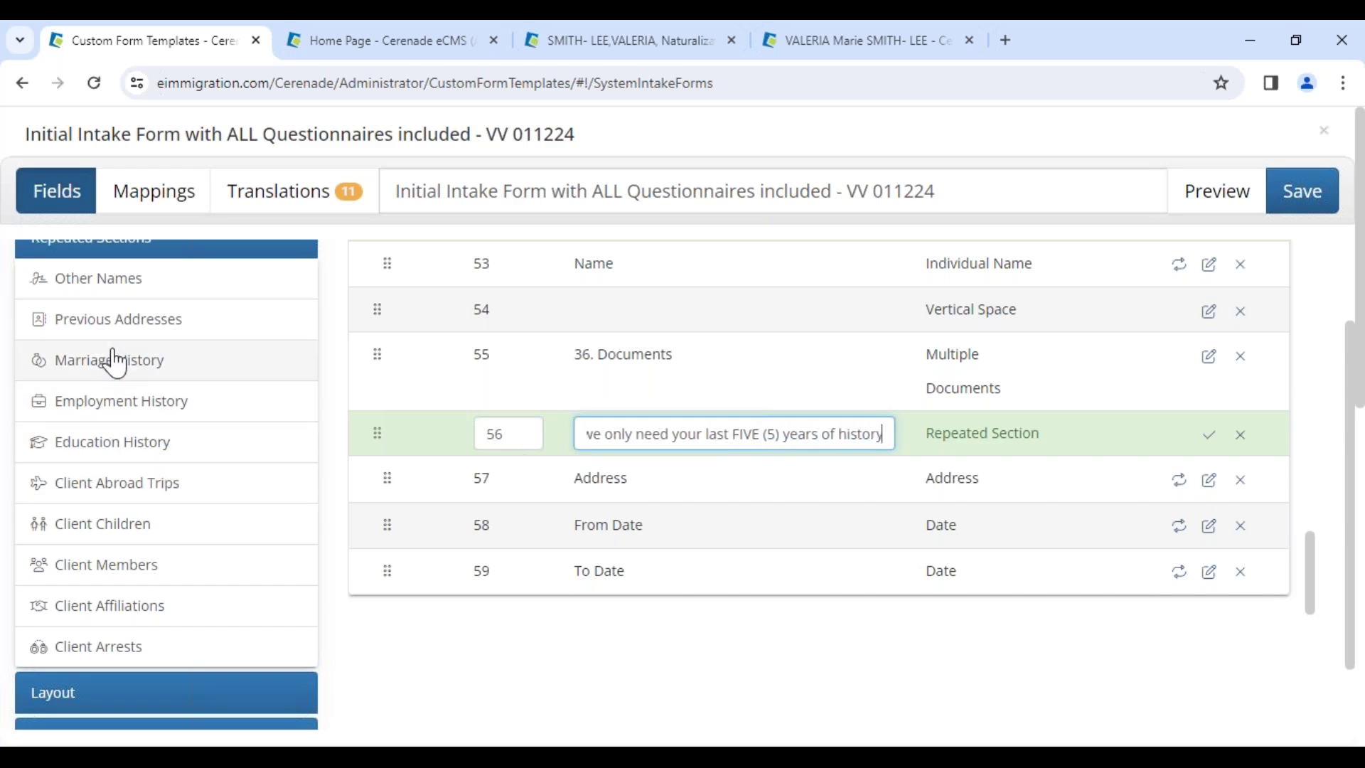
Step: Add the Marriage History, Employment History, Education History, Client Abroad Trips and Client Children repeated sections to the form
{"action": "left_click", "coordinate": [121, 375]}
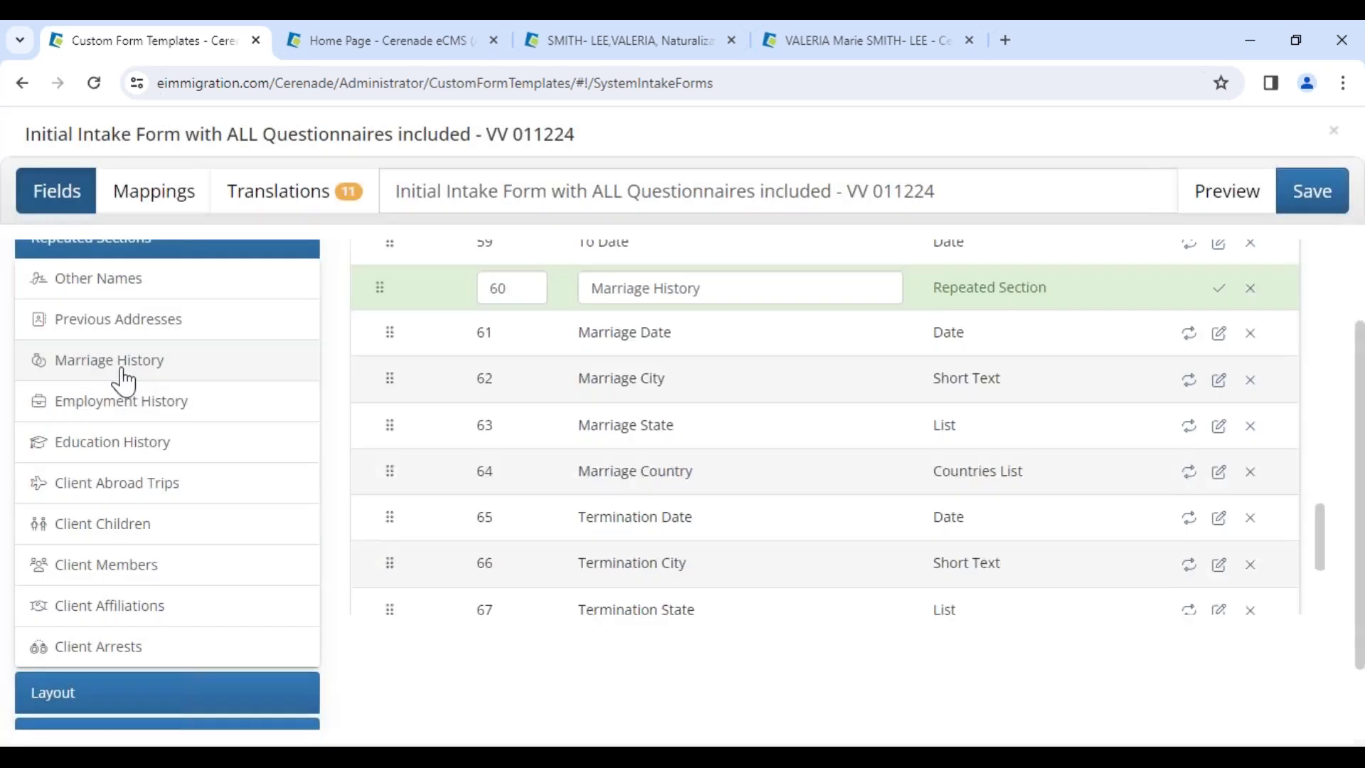
{"action": "left_click", "coordinate": [117, 414]}
{"action": "left_click", "coordinate": [112, 443]}
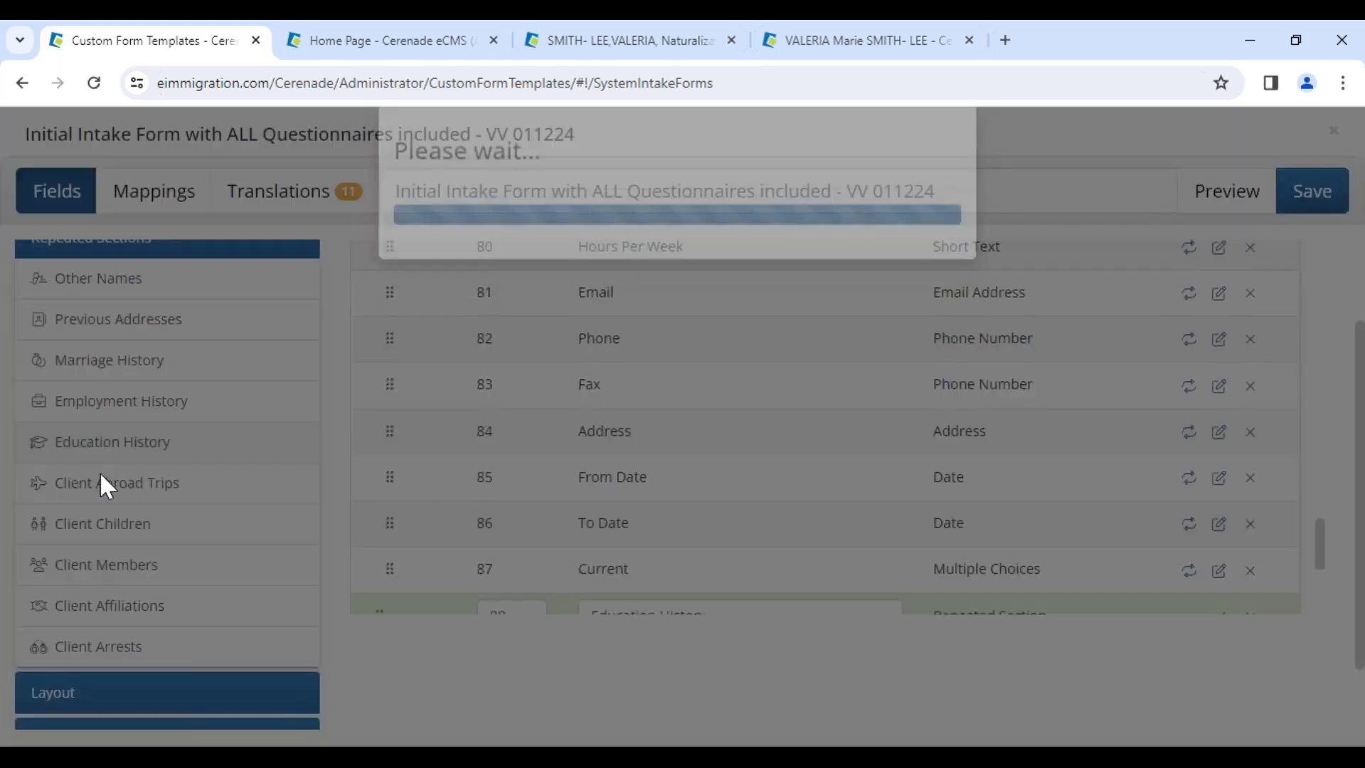
{"action": "left_click", "coordinate": [107, 487]}
{"action": "left_click", "coordinate": [121, 533]}
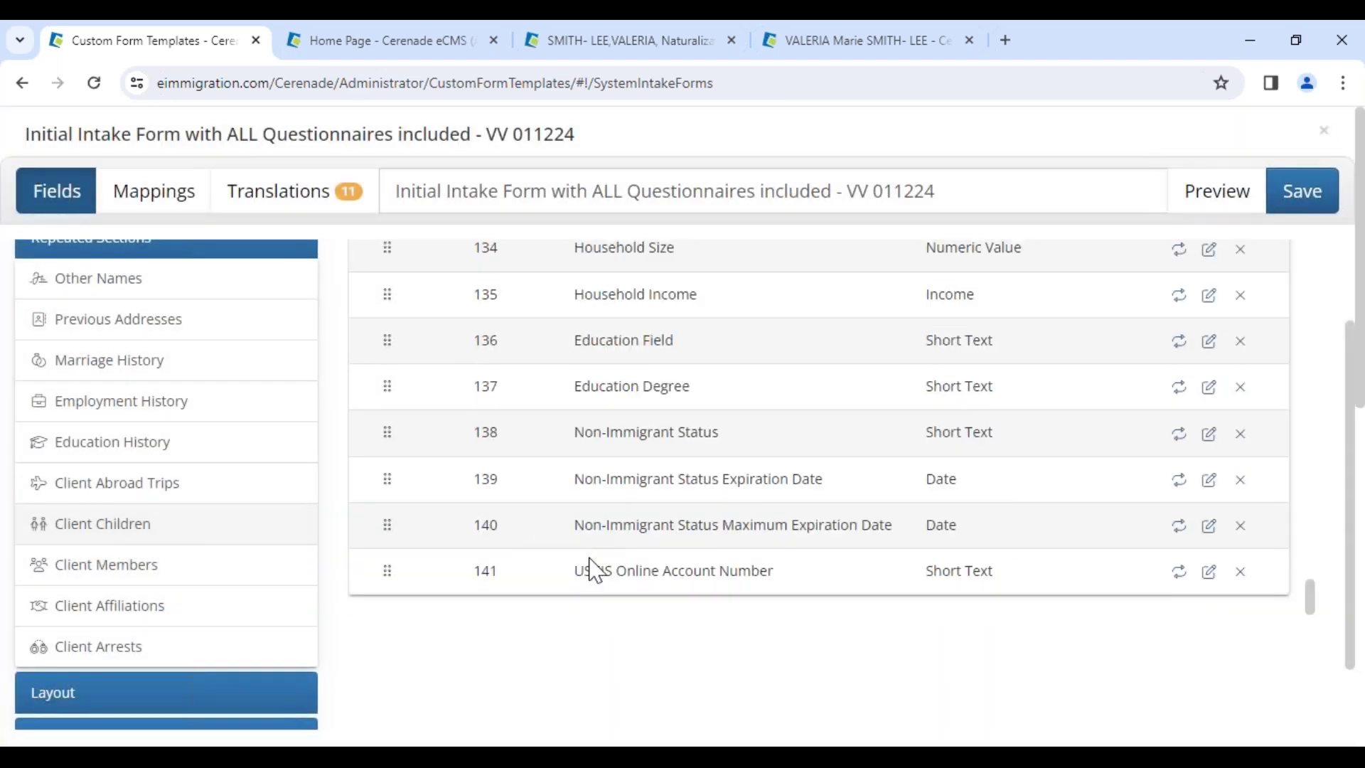
Step: Delete the Title, Maiden Name, Preferred Name and Marital Status fields from the Client Children section
{"action": "scroll", "coordinate": [725, 505], "scroll_direction": "up", "scroll_amount": 15}
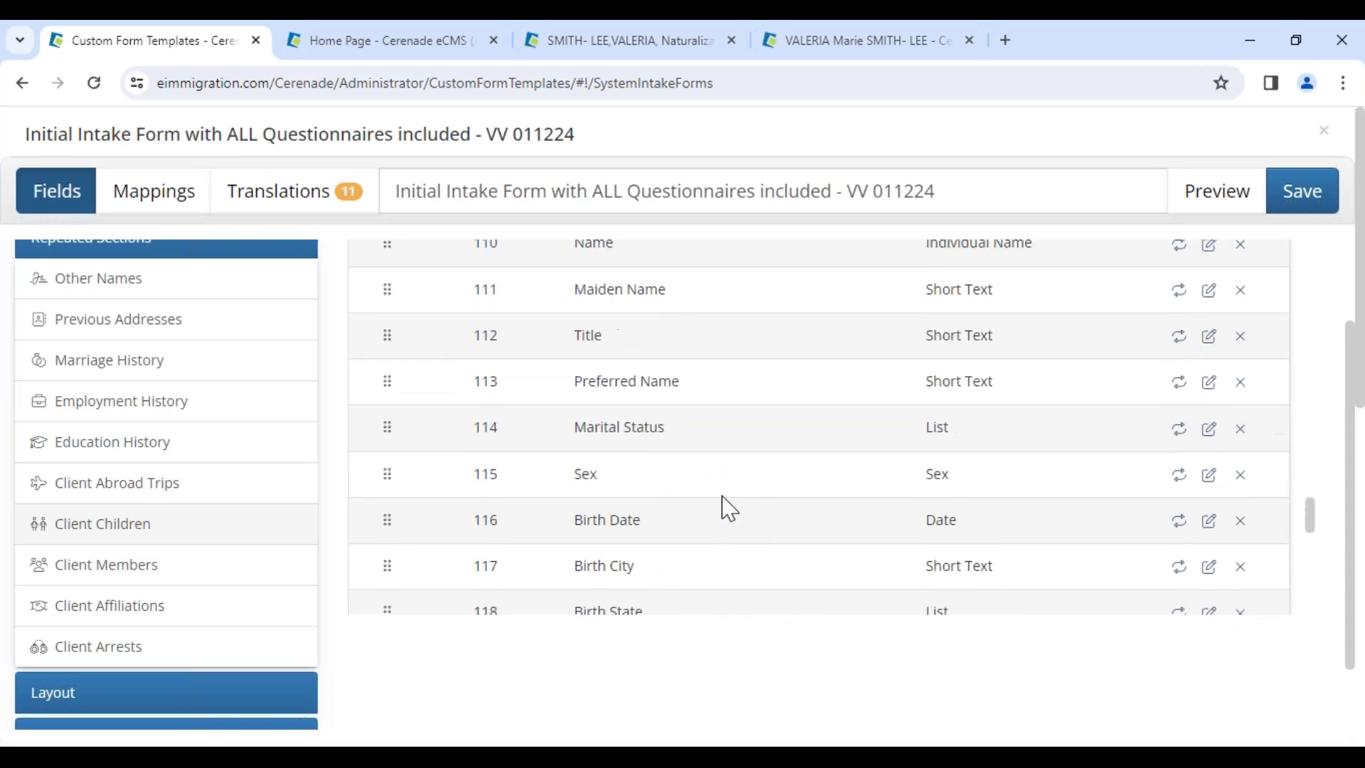
{"action": "scroll", "coordinate": [706, 473], "scroll_direction": "down", "scroll_amount": 2}
{"action": "double_click", "coordinate": [578, 326]}
{"action": "left_click", "coordinate": [1241, 333]}
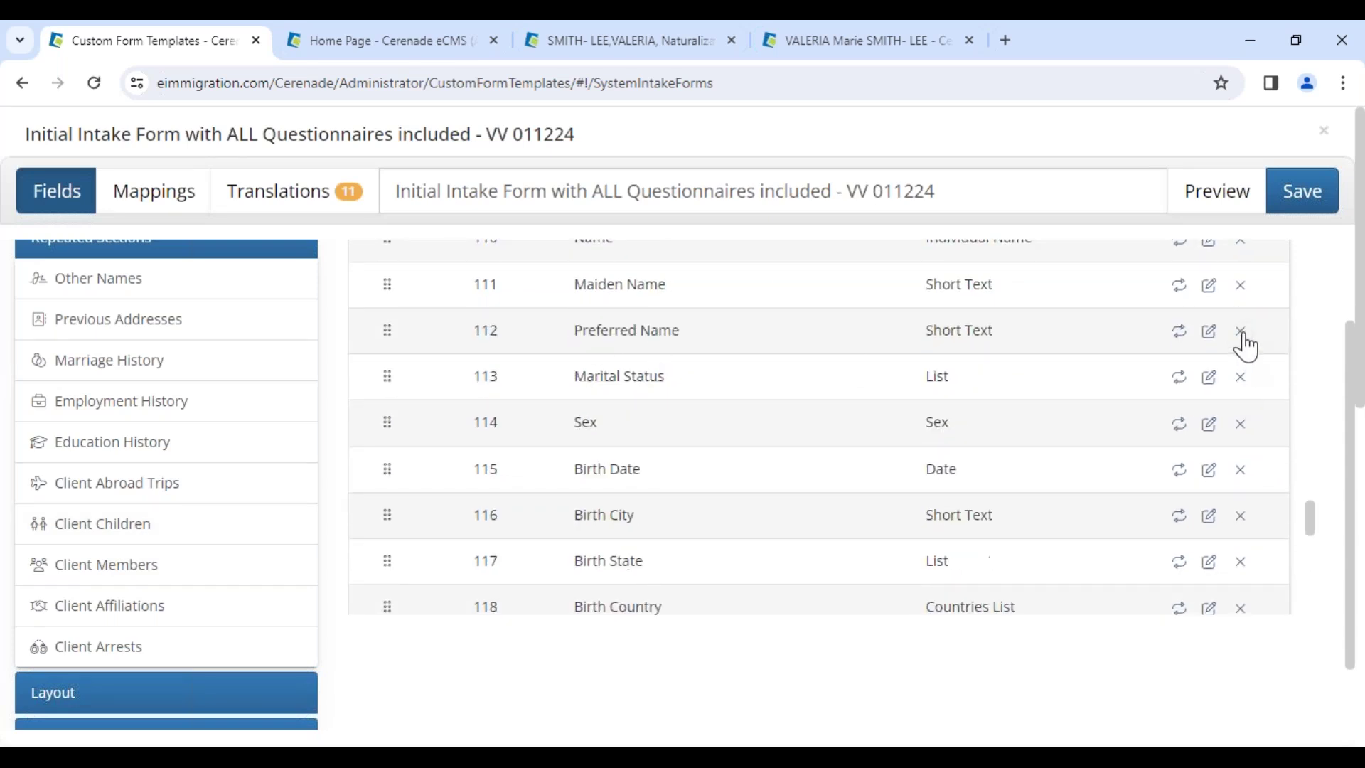
{"action": "left_click", "coordinate": [1241, 286]}
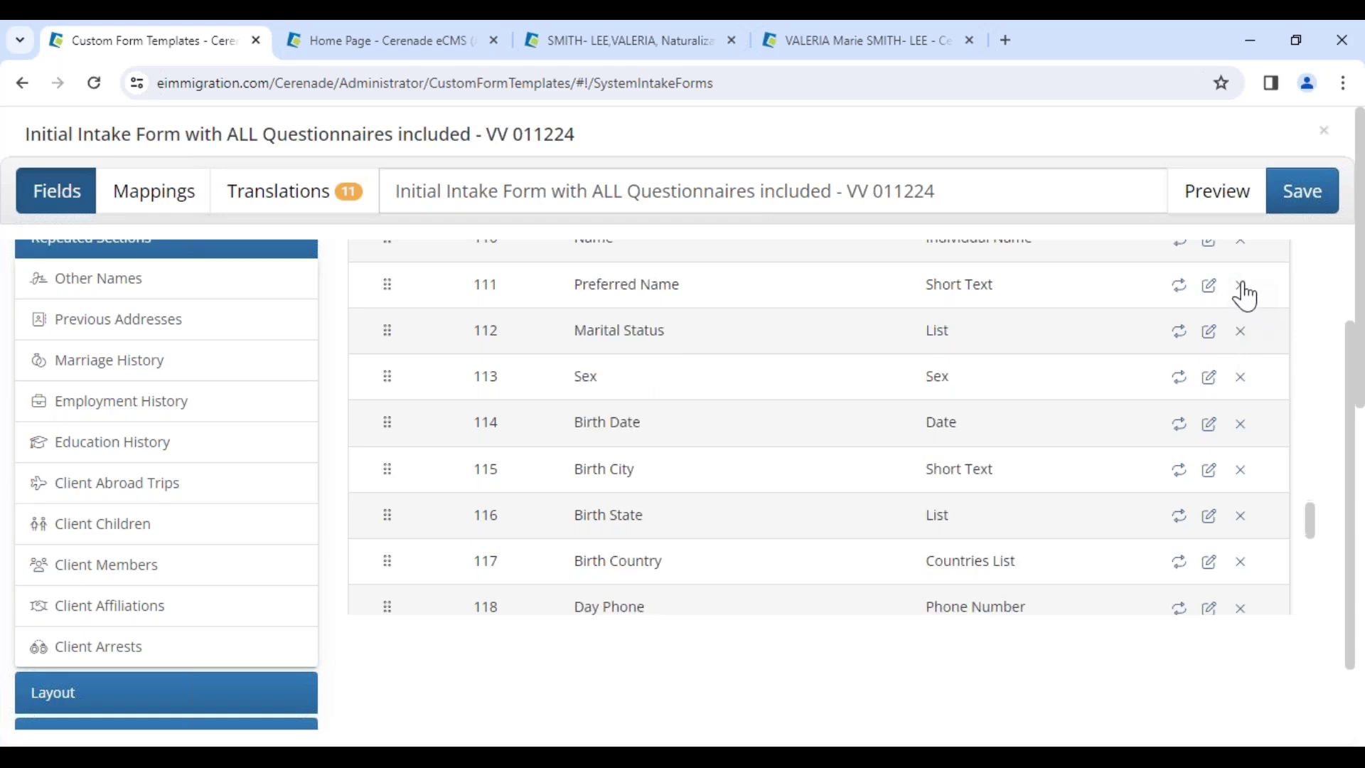
{"action": "left_click", "coordinate": [1242, 286]}
{"action": "left_click", "coordinate": [1243, 288]}
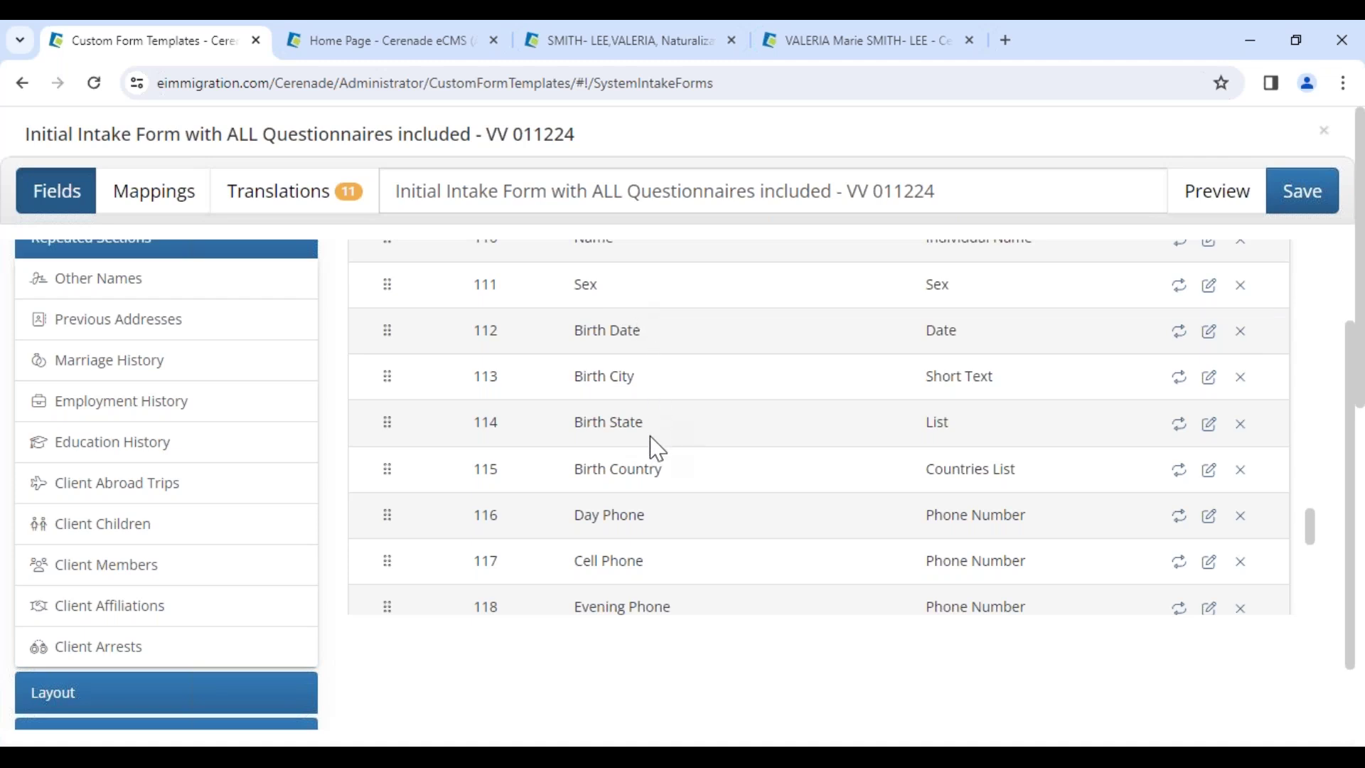
Step: Delete the Cell Phone, Evening Phone and Fax fields from the Client Children section
{"action": "scroll", "coordinate": [672, 455], "scroll_direction": "down", "scroll_amount": 1}
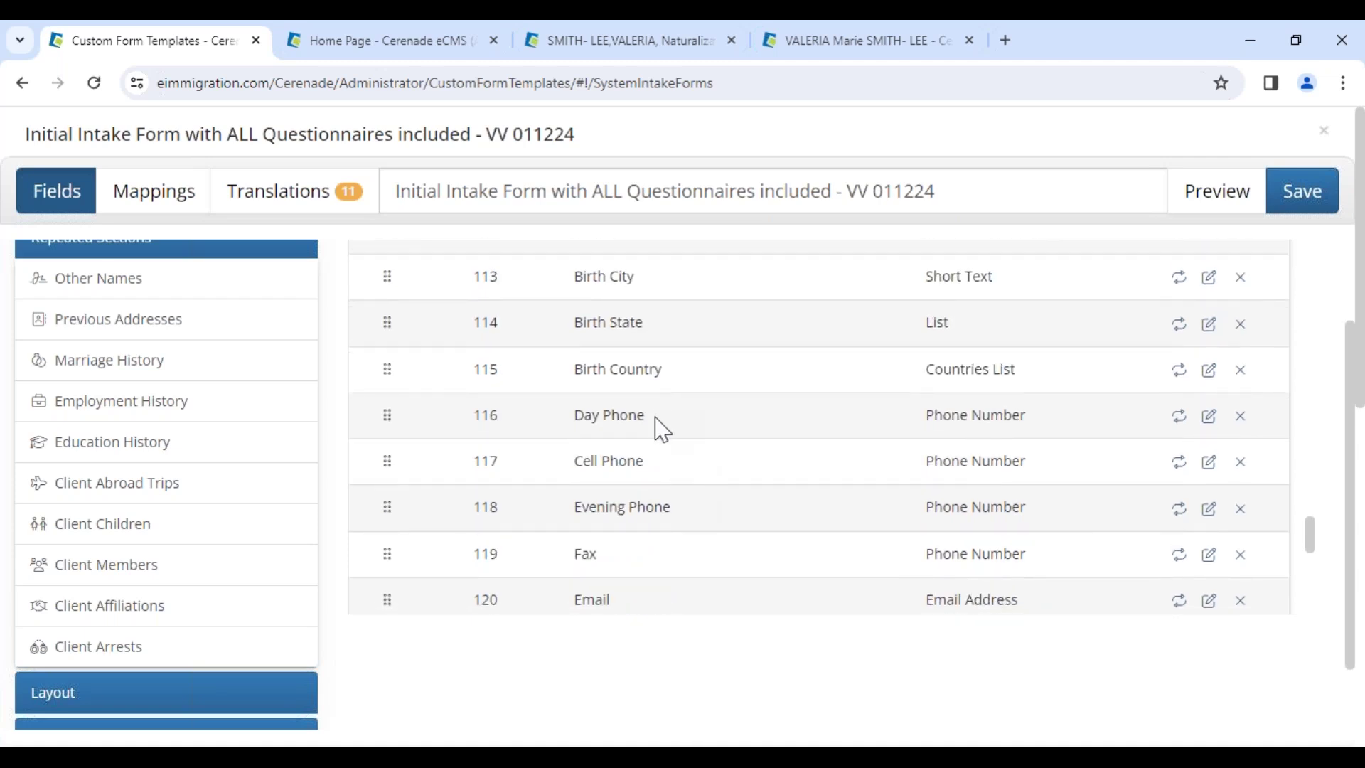
{"action": "left_click", "coordinate": [1242, 465]}
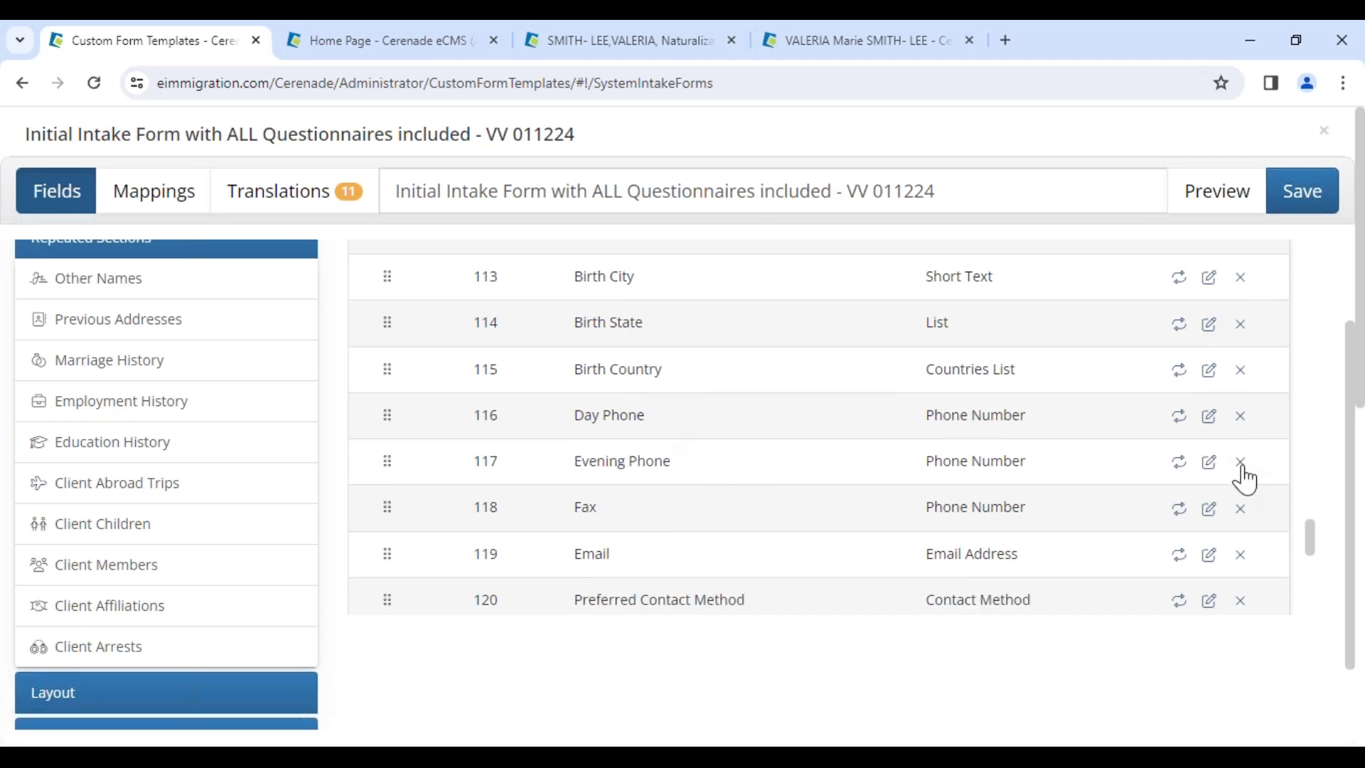
{"action": "left_click", "coordinate": [1241, 462]}
{"action": "left_click", "coordinate": [1242, 462]}
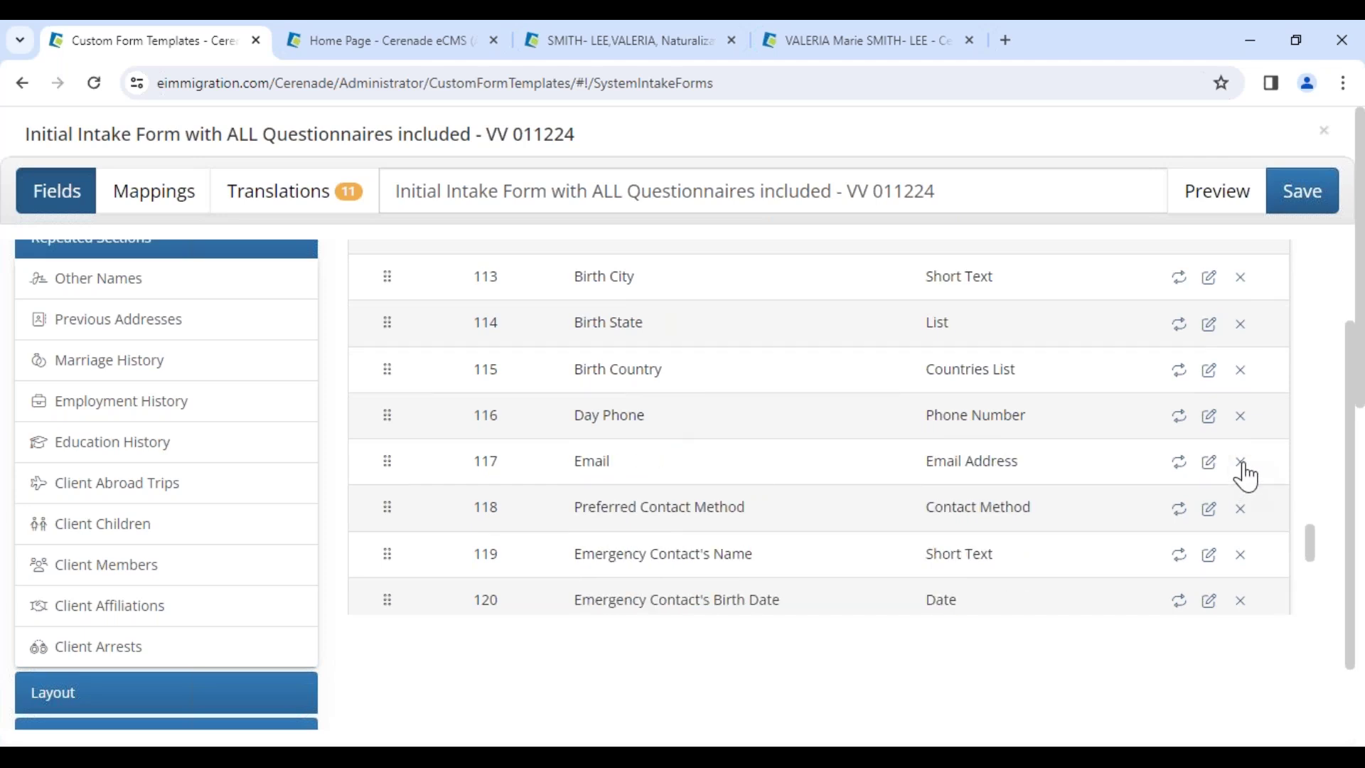
Step: Delete Preferred Contact Method and the emergency contact's name, birth date, phone and relationship fields from the Client Children section
{"action": "left_click", "coordinate": [1242, 509]}
{"action": "left_click", "coordinate": [1241, 509]}
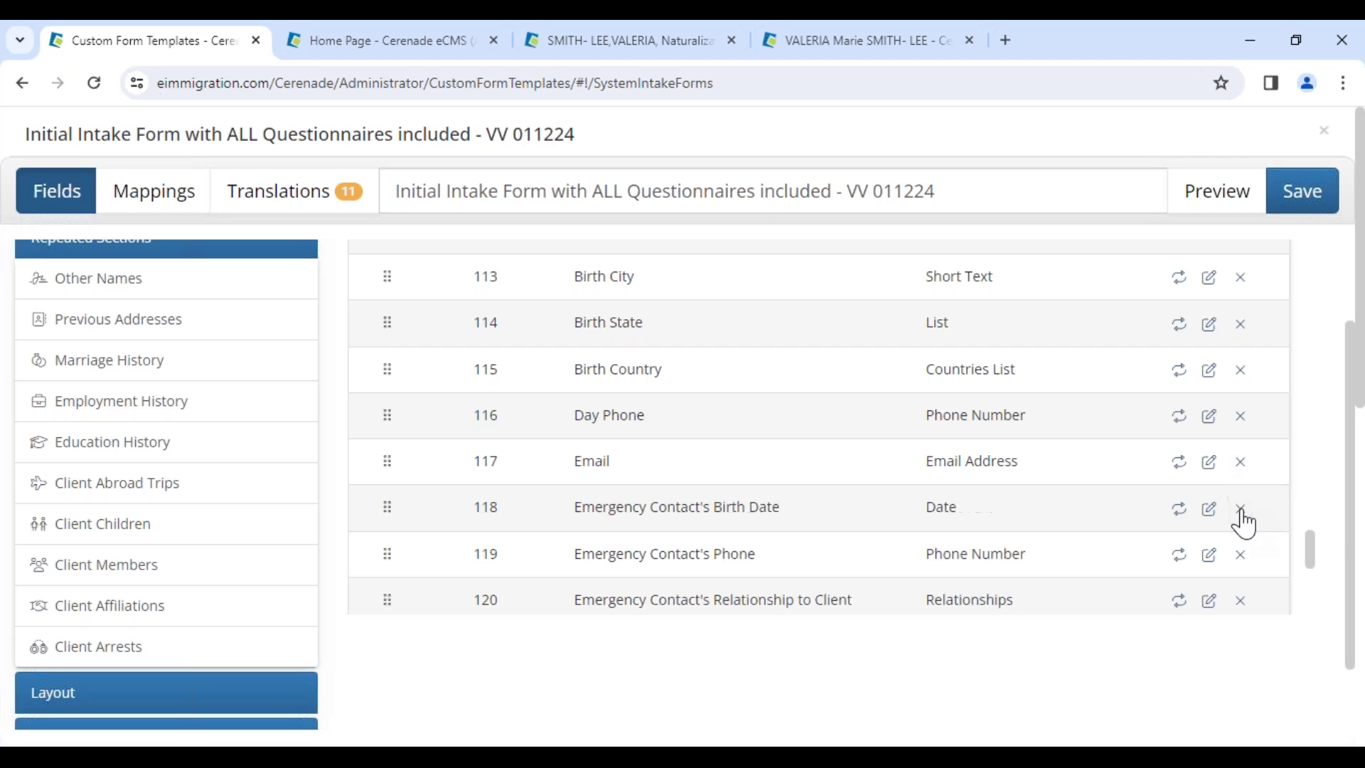
{"action": "left_click", "coordinate": [1241, 509]}
{"action": "left_click", "coordinate": [1242, 509]}
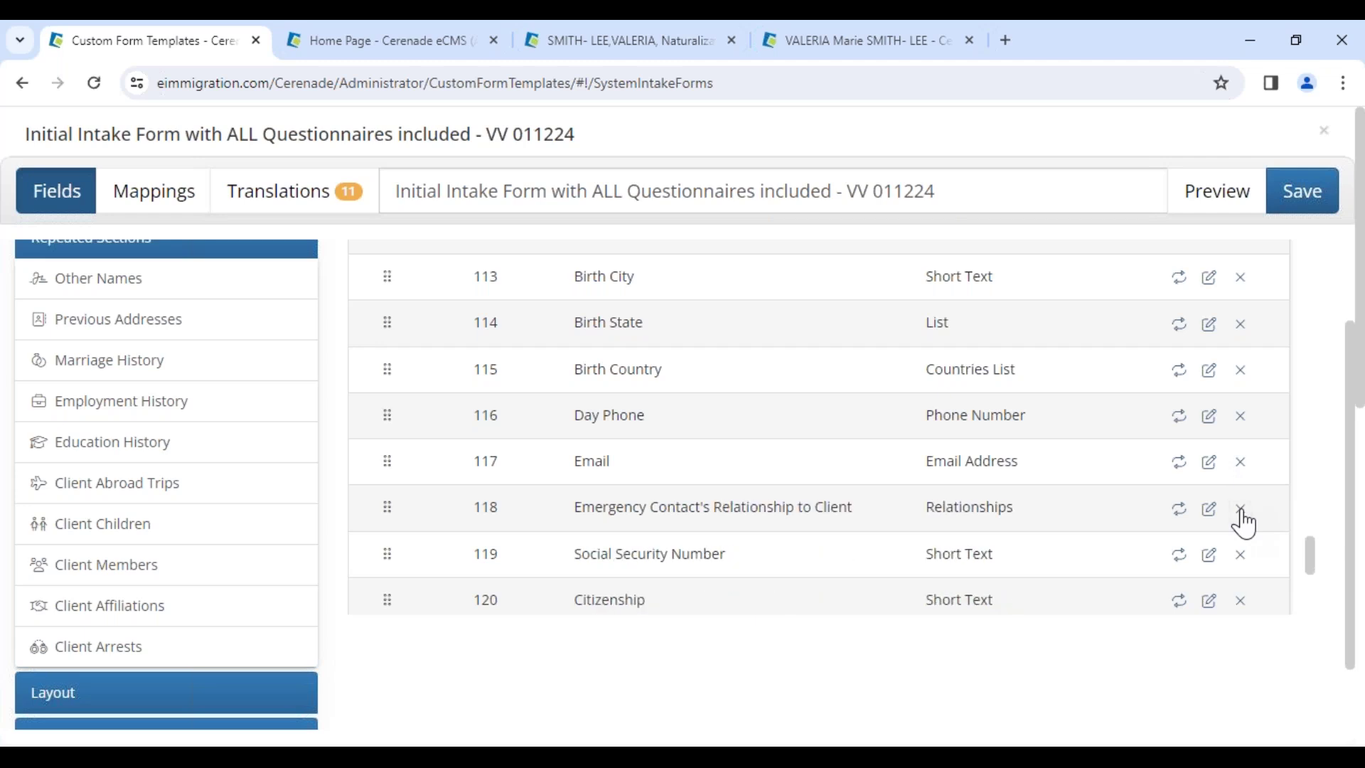
{"action": "left_click", "coordinate": [1242, 509]}
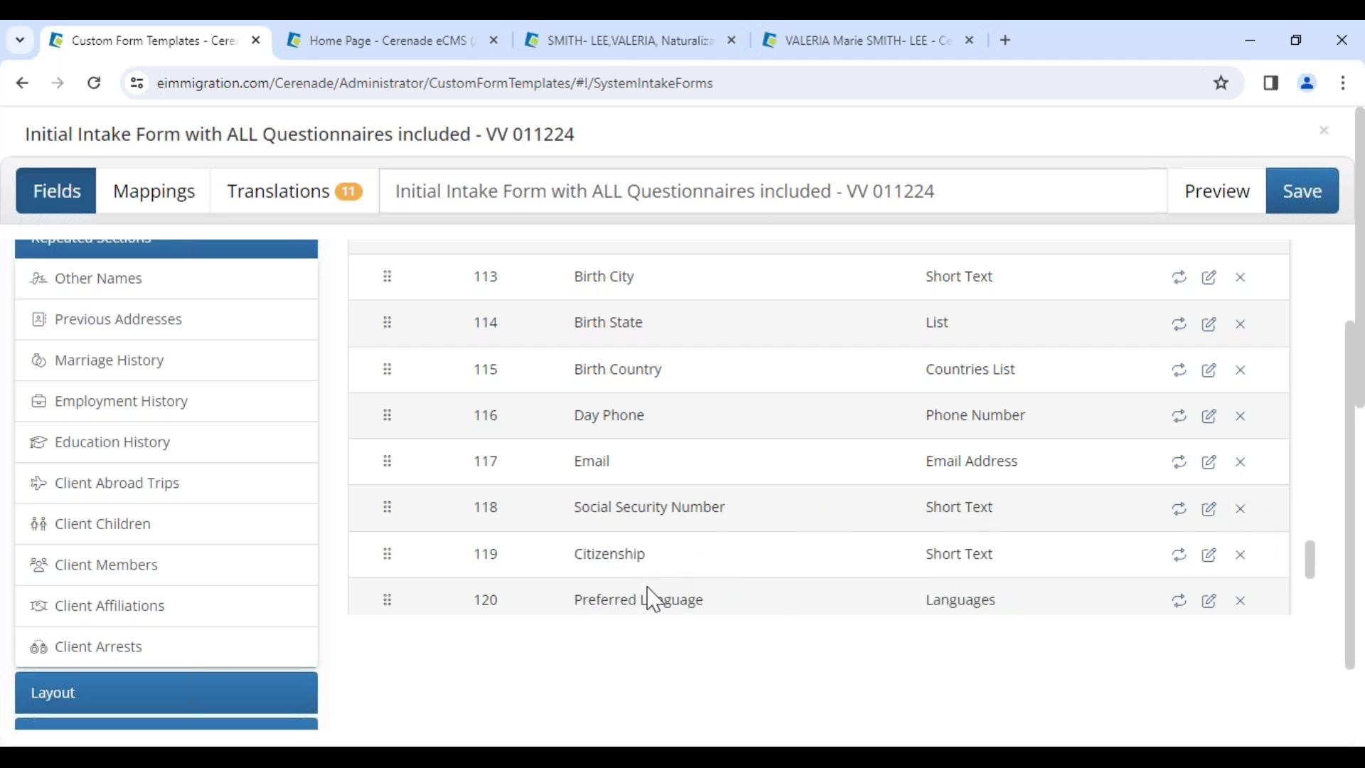
Step: Delete the Preferred Language, Household Size and Household Income fields from the Client Children section
{"action": "left_click", "coordinate": [1240, 601]}
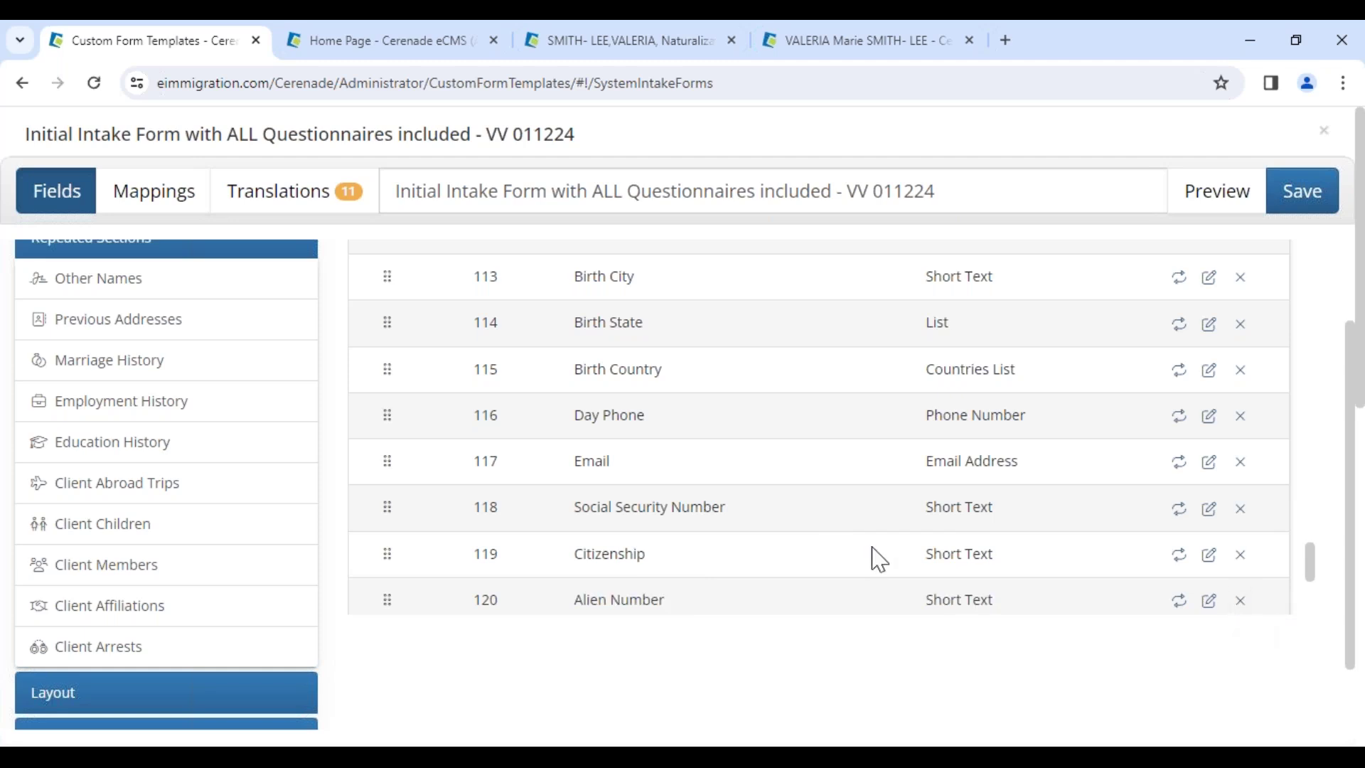
{"action": "scroll", "coordinate": [814, 549], "scroll_direction": "down", "scroll_amount": 2}
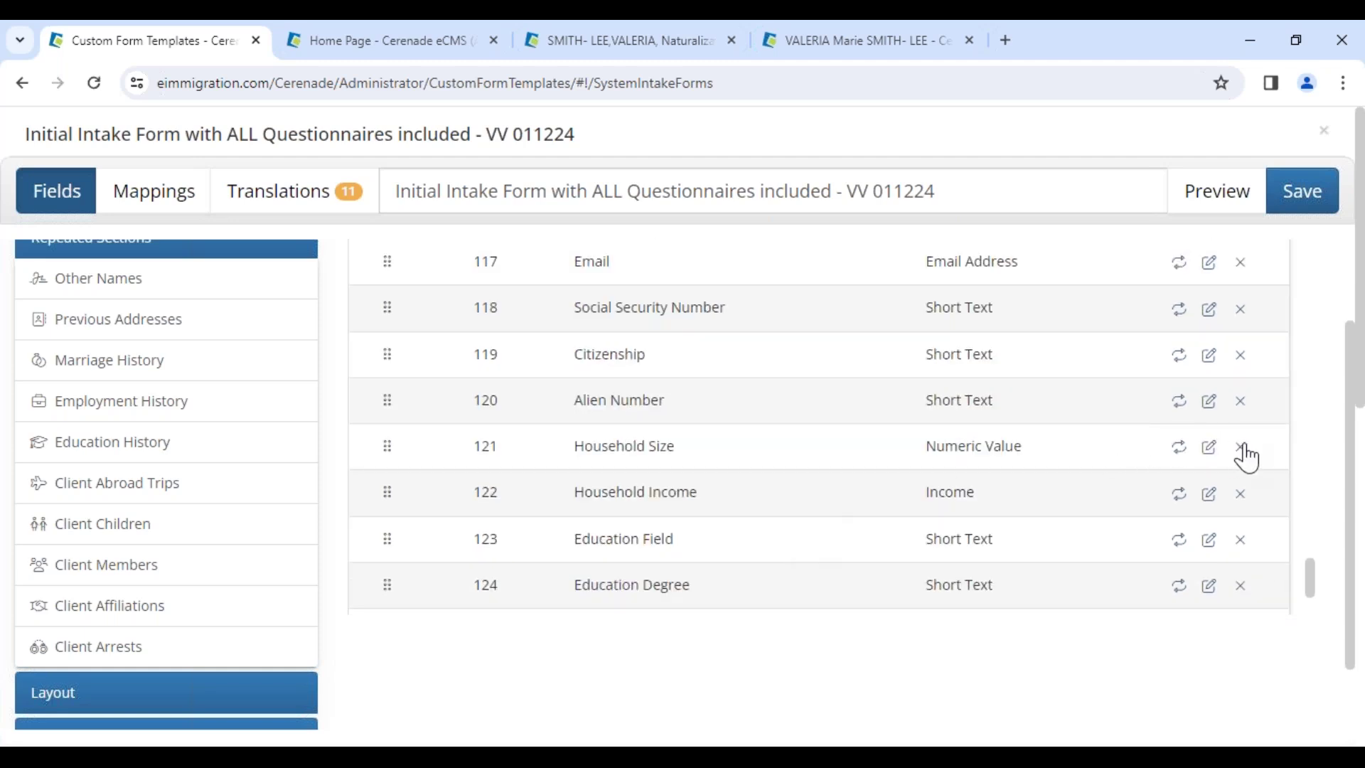
{"action": "left_click", "coordinate": [1242, 449]}
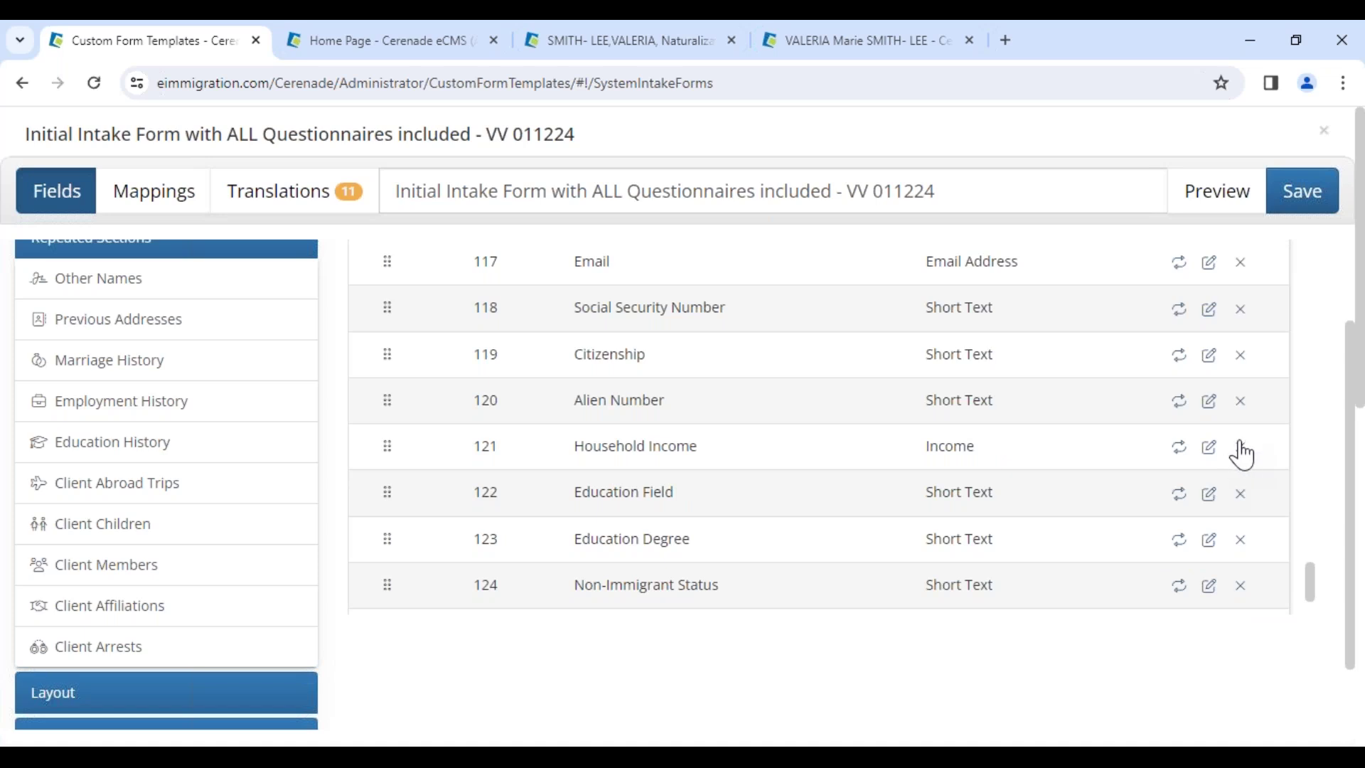
{"action": "left_click", "coordinate": [1240, 448]}
Step: Rename the Non-Immigrant Status field in the Client Children section to "Non-Immigrant Status test"
{"action": "left_click_drag", "start_coordinate": [728, 545], "coordinate": [568, 540]}
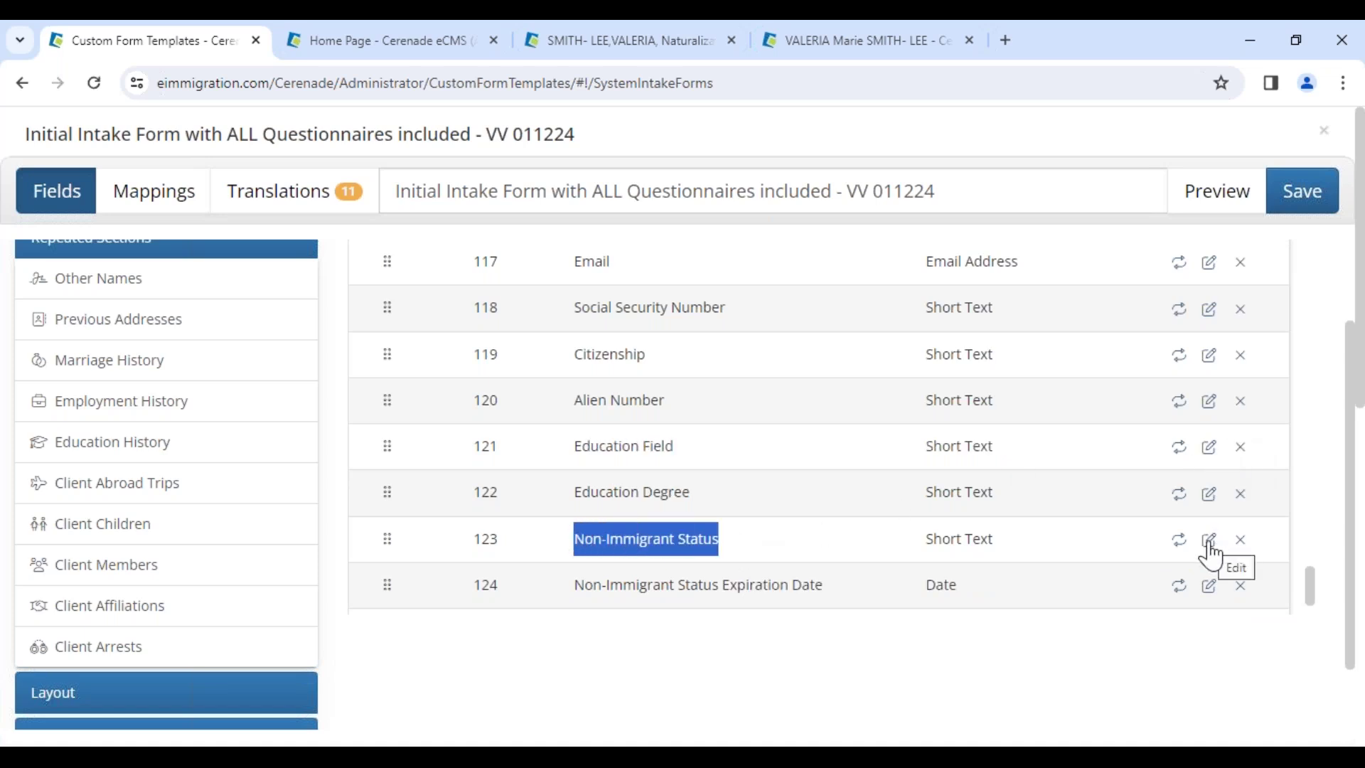
{"action": "left_click", "coordinate": [1208, 546]}
{"action": "left_click", "coordinate": [783, 538]}
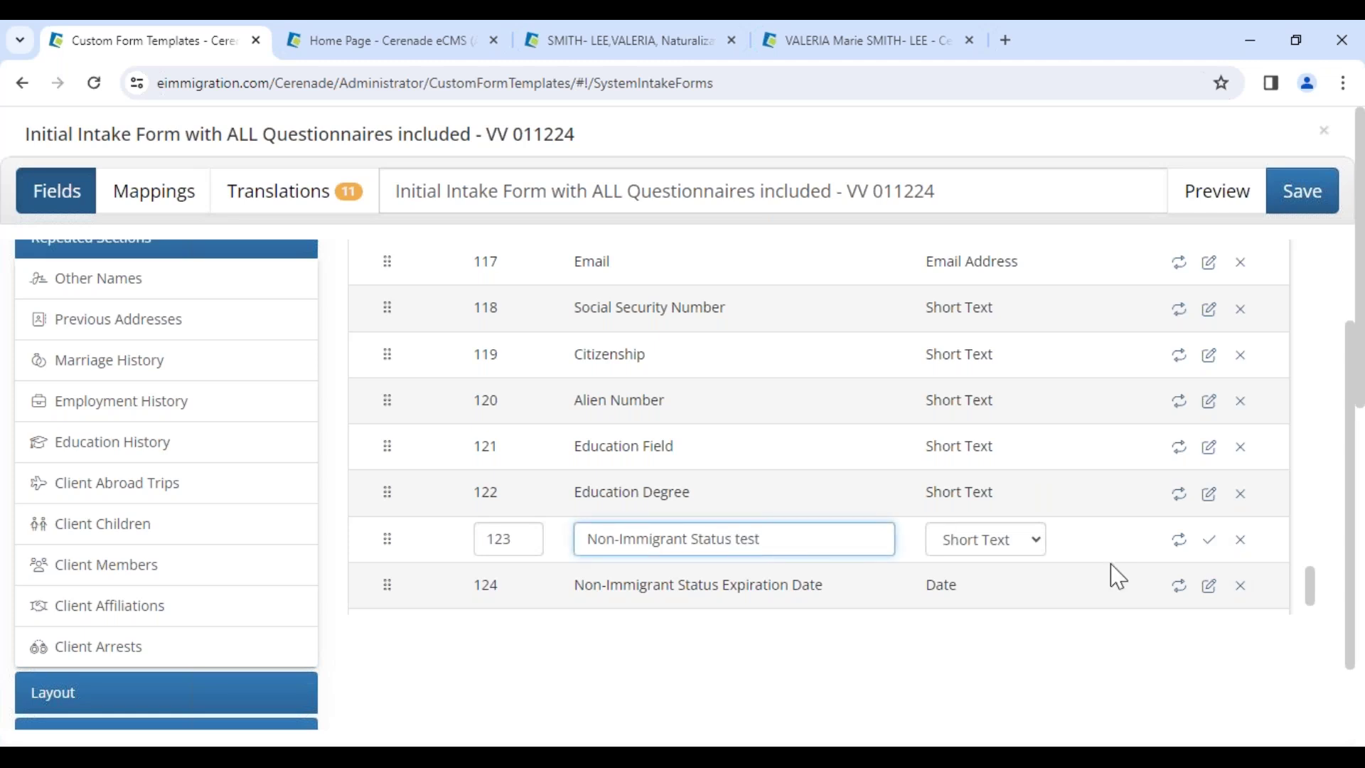
{"action": "left_click", "coordinate": [1209, 541]}
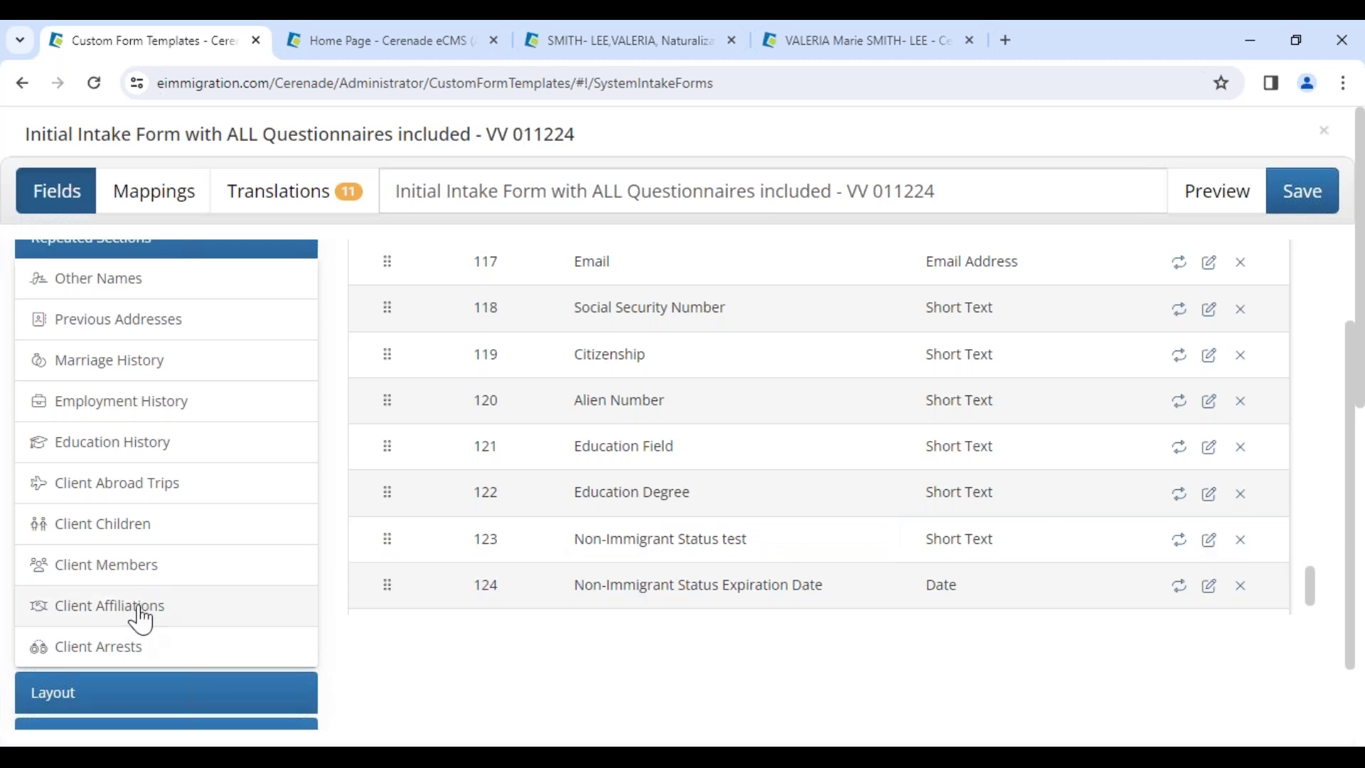
Step: Add the Client Affiliations and Client Arrests repeated sections to the end of the form
{"action": "scroll", "coordinate": [138, 611], "scroll_direction": "up", "scroll_amount": 2}
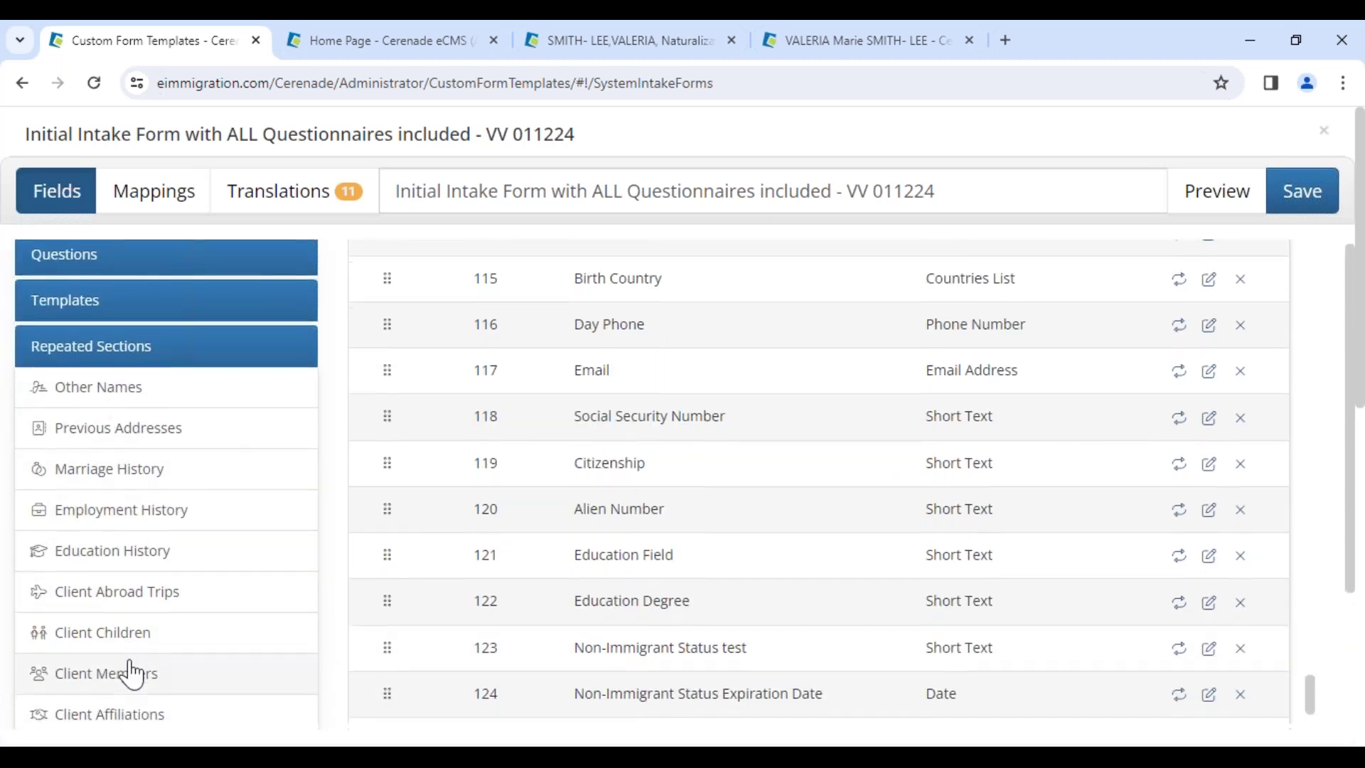
{"action": "scroll", "coordinate": [131, 674], "scroll_direction": "down", "scroll_amount": 2}
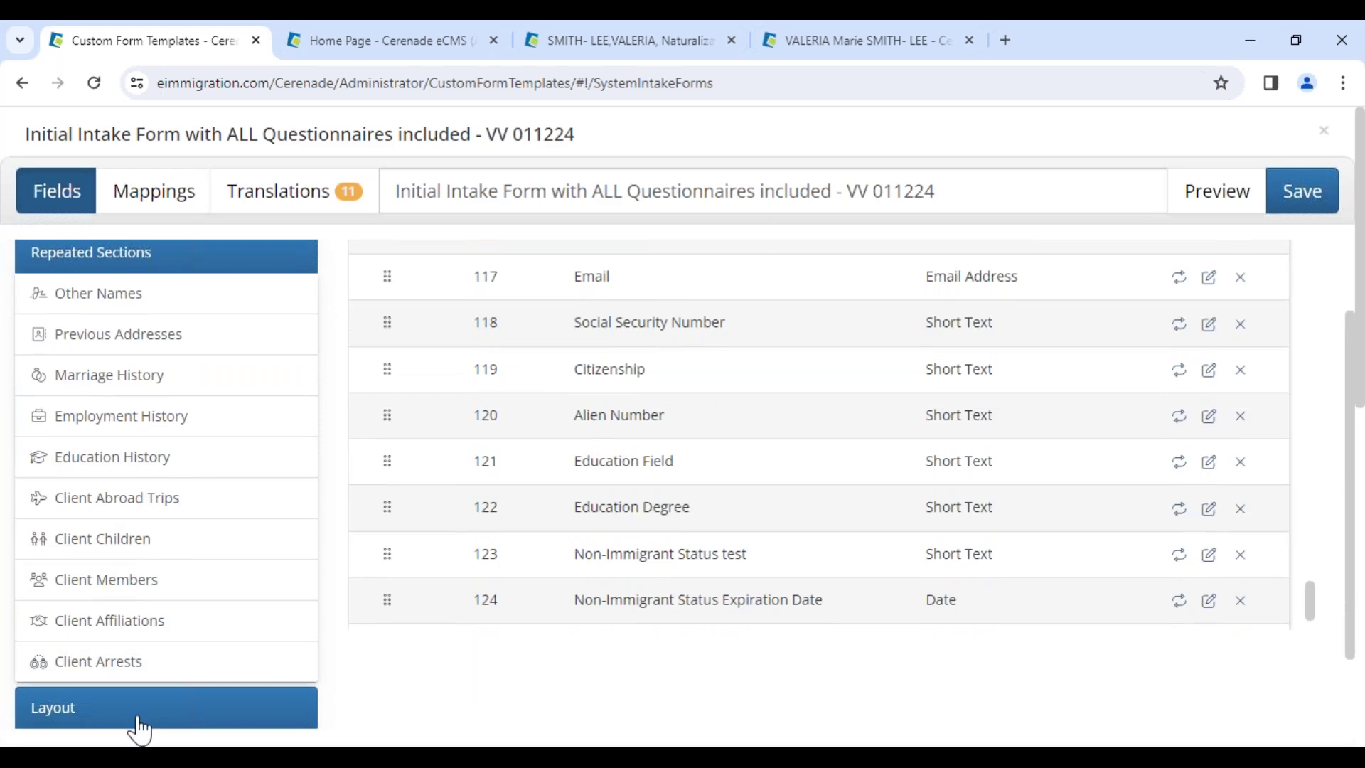
{"action": "left_click", "coordinate": [142, 638]}
{"action": "left_click", "coordinate": [128, 657]}
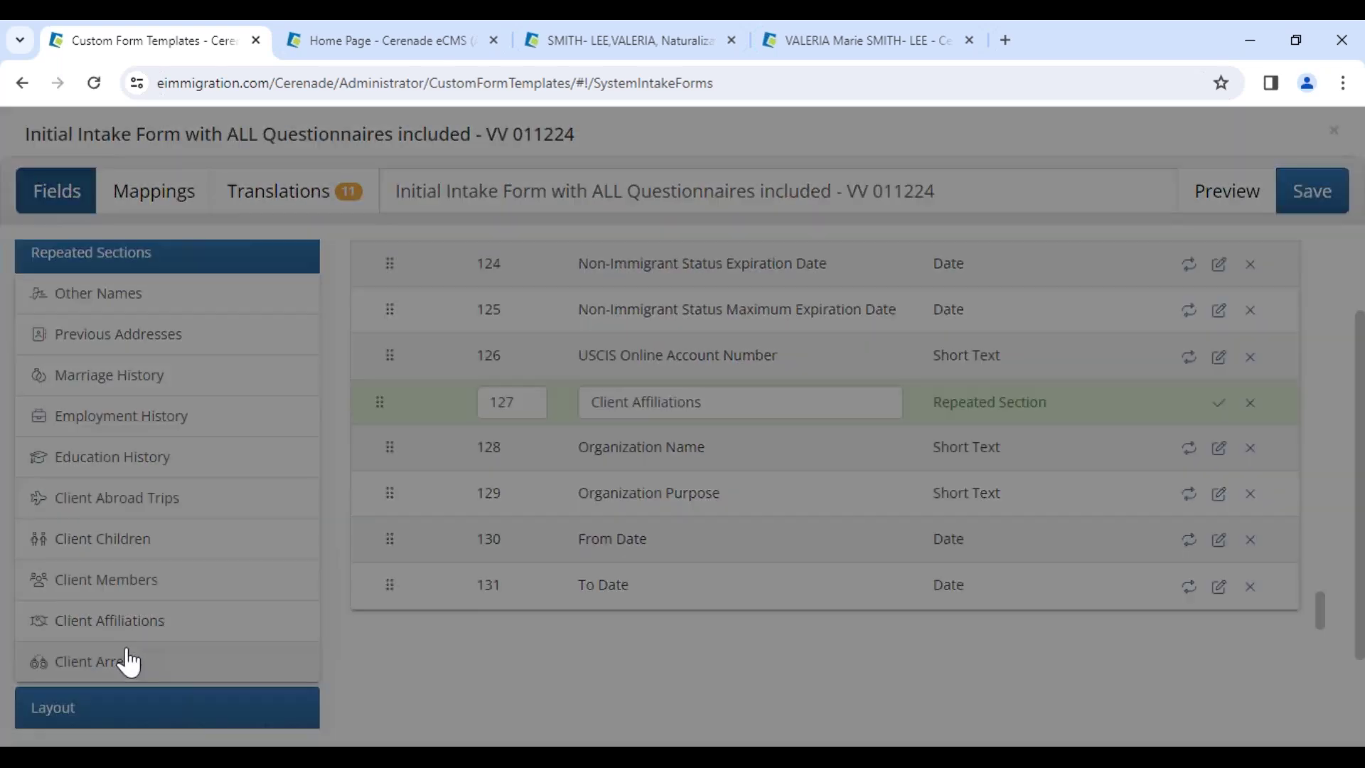
{"action": "scroll", "coordinate": [152, 505], "scroll_direction": "up", "scroll_amount": 2}
{"action": "scroll", "coordinate": [152, 490], "scroll_direction": "down", "scroll_amount": 2}
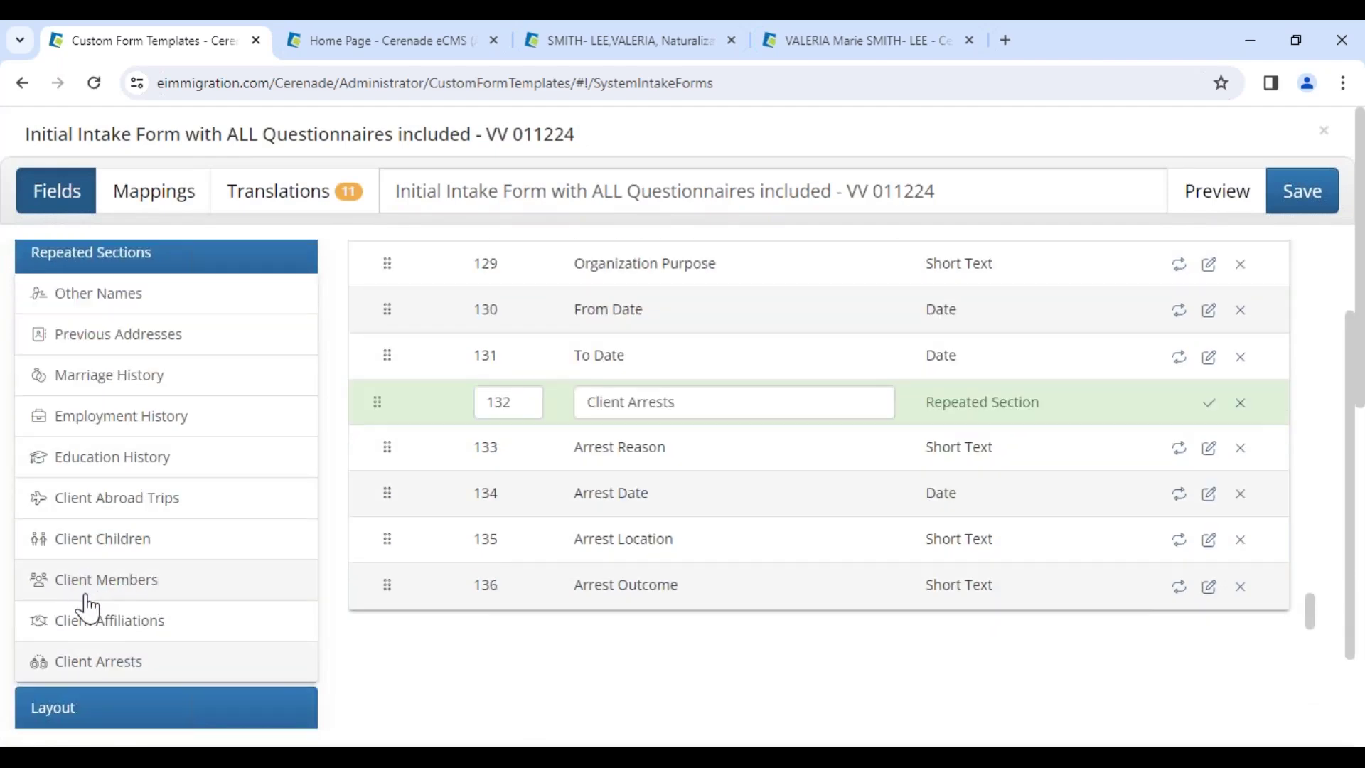
Step: Add the Client Members repeated section, look through its fields, and delete that section again
{"action": "left_click", "coordinate": [135, 589]}
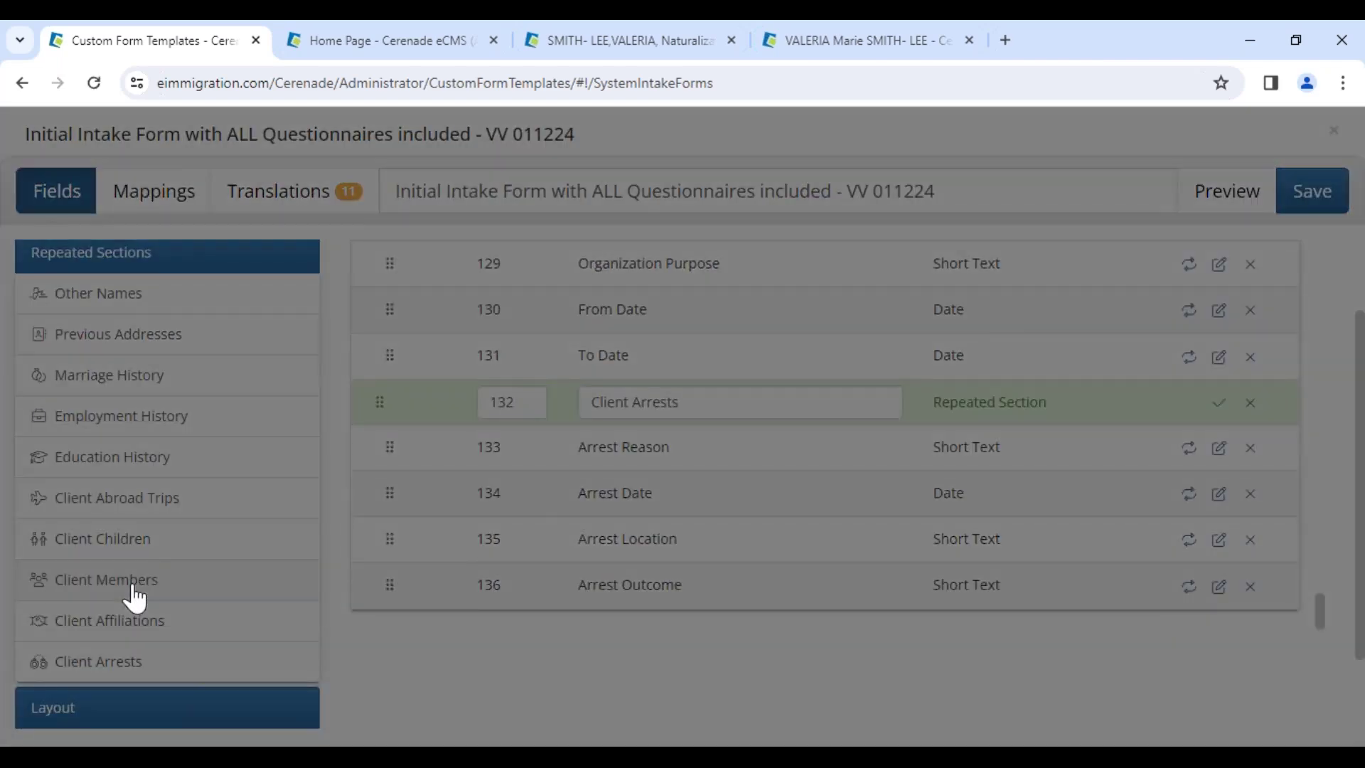
{"action": "scroll", "coordinate": [782, 469], "scroll_direction": "up", "scroll_amount": 7}
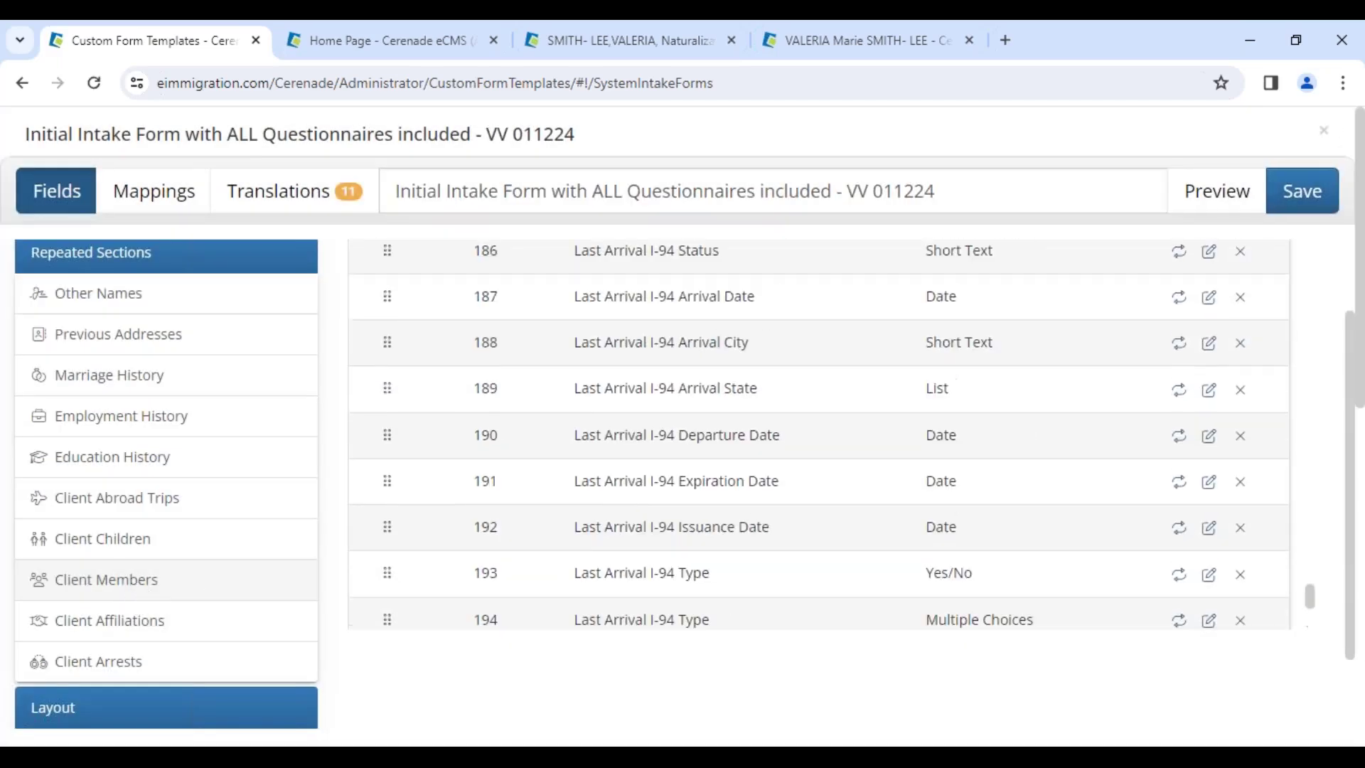
{"action": "scroll", "coordinate": [757, 494], "scroll_direction": "up", "scroll_amount": 15}
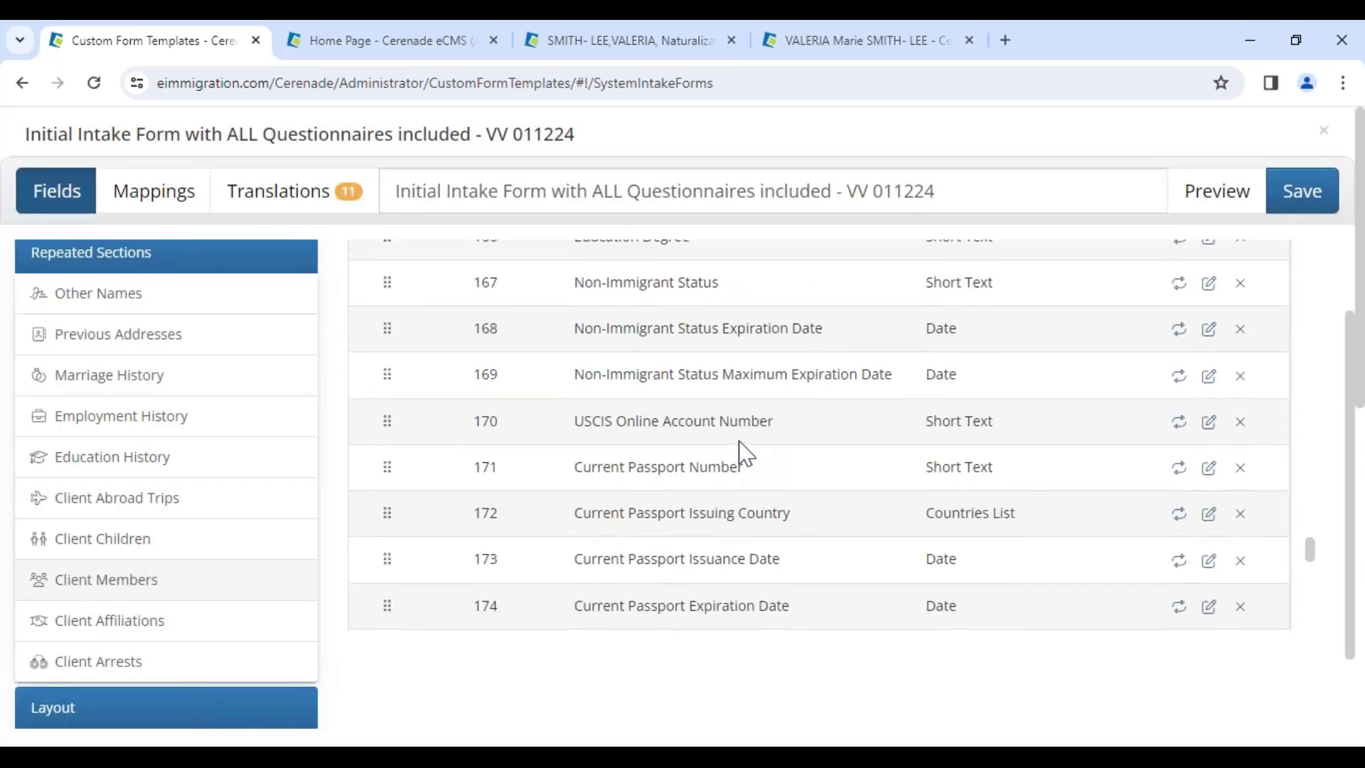
{"action": "scroll", "coordinate": [744, 455], "scroll_direction": "up", "scroll_amount": 10}
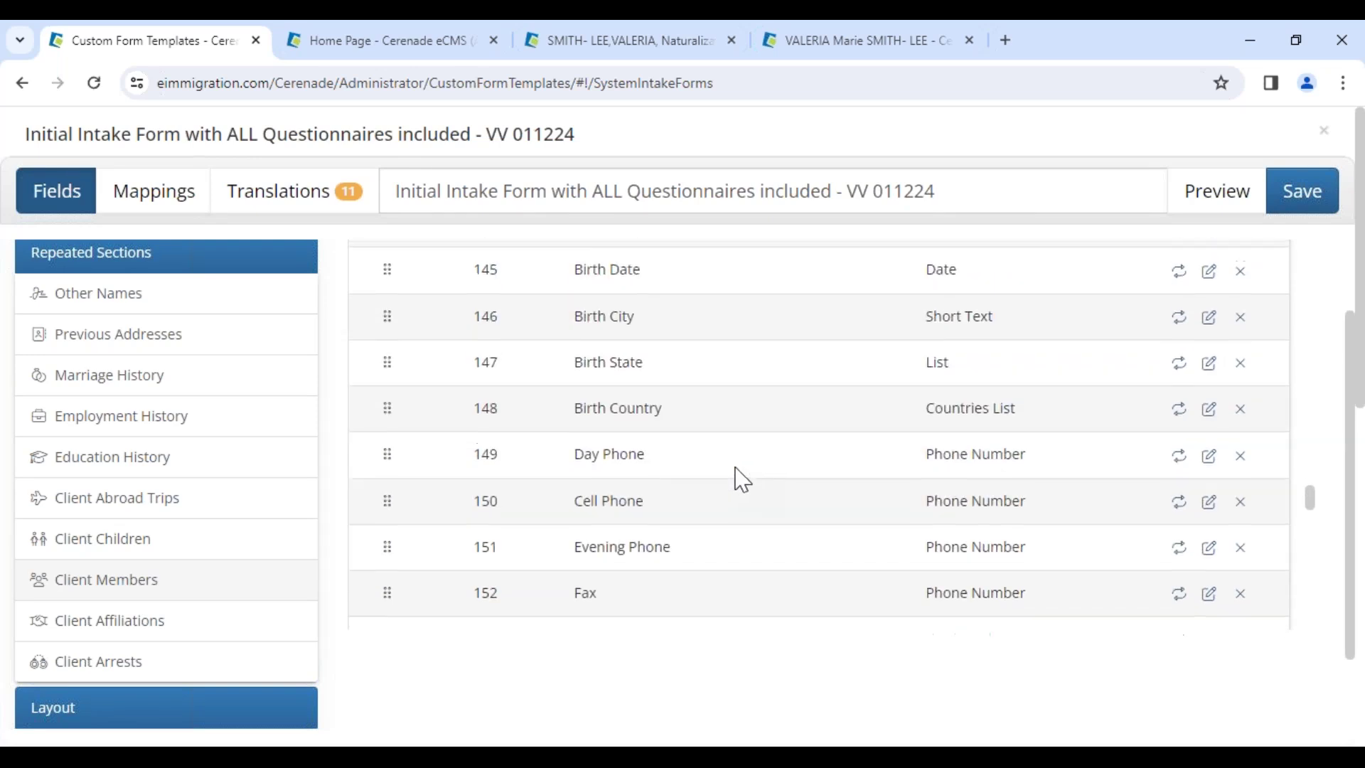
{"action": "scroll", "coordinate": [739, 499], "scroll_direction": "up", "scroll_amount": 2}
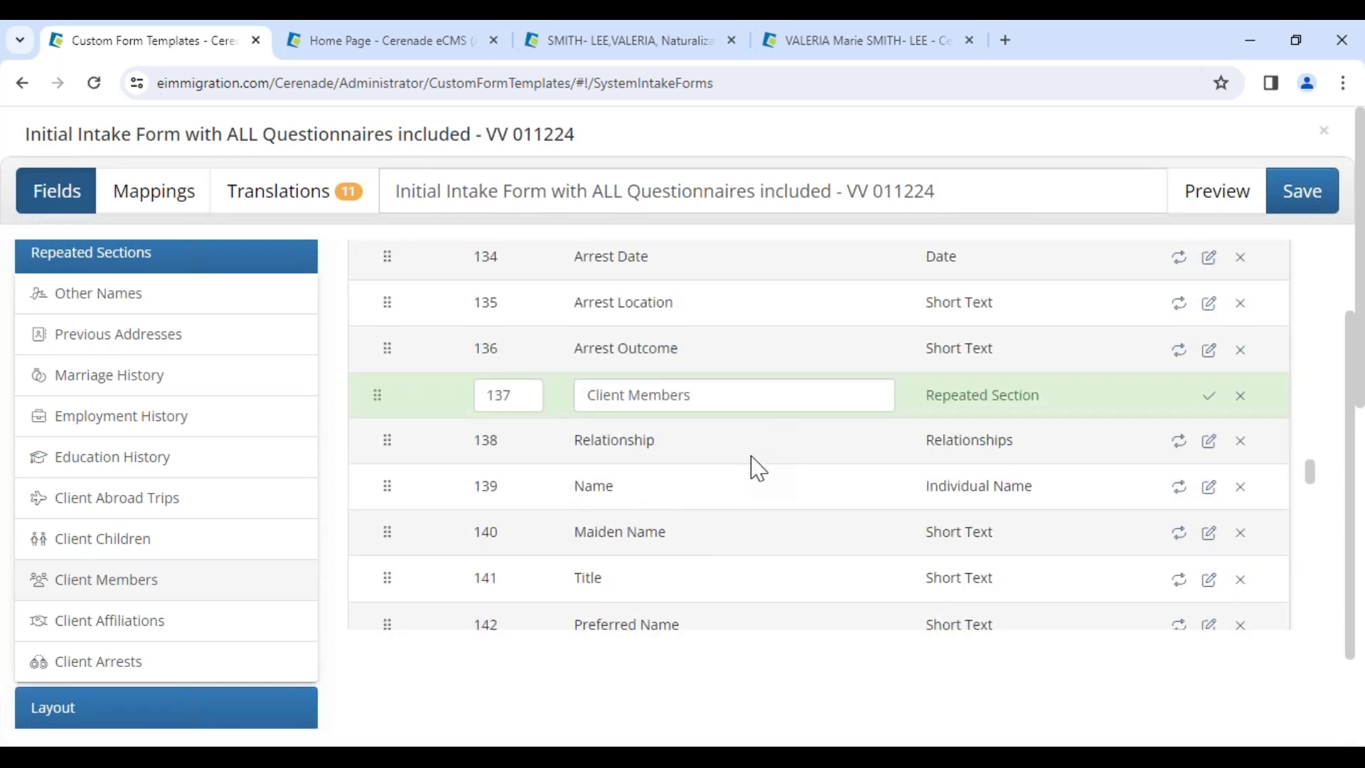
{"action": "left_click", "coordinate": [1239, 398]}
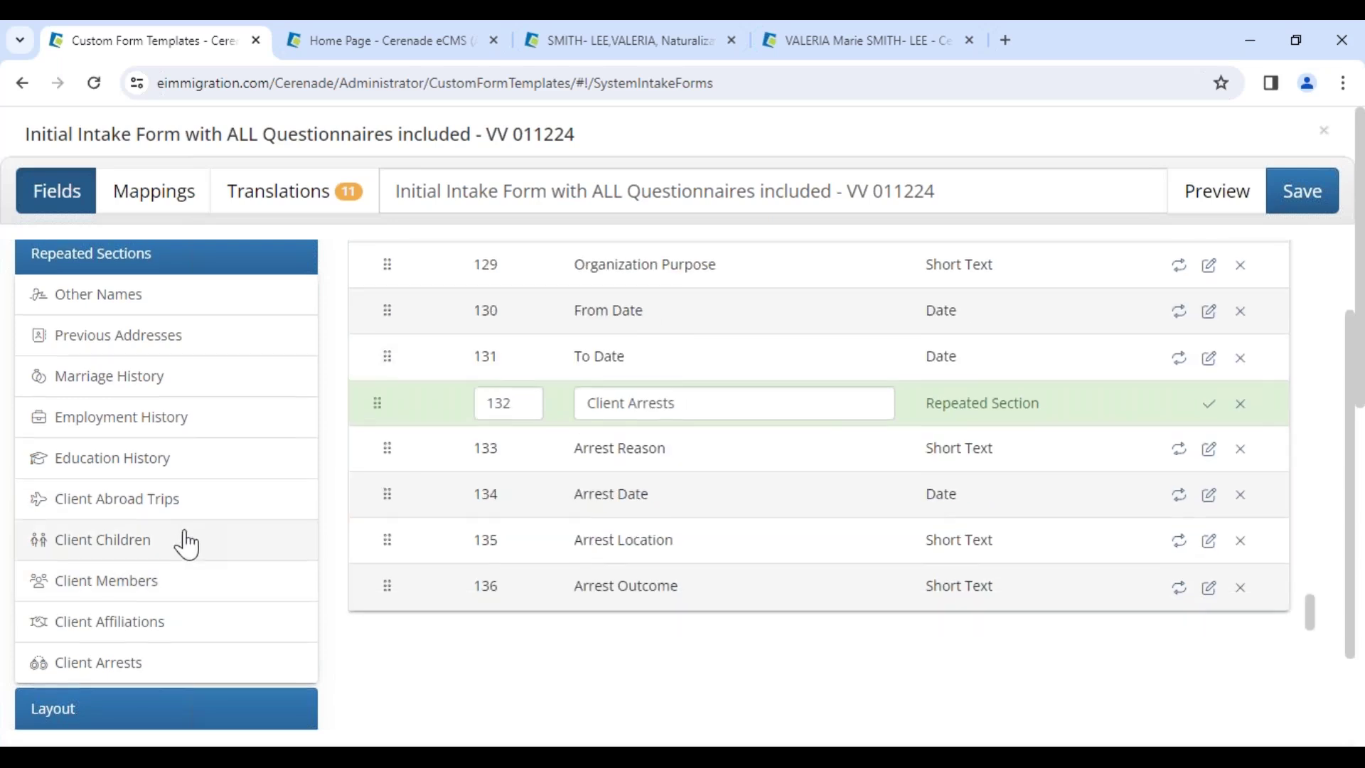
Step: Start adding the Client Father template, clear all preselected fields, and select only First Name, Middle Name and Last Name
{"action": "scroll", "coordinate": [183, 542], "scroll_direction": "up", "scroll_amount": 1}
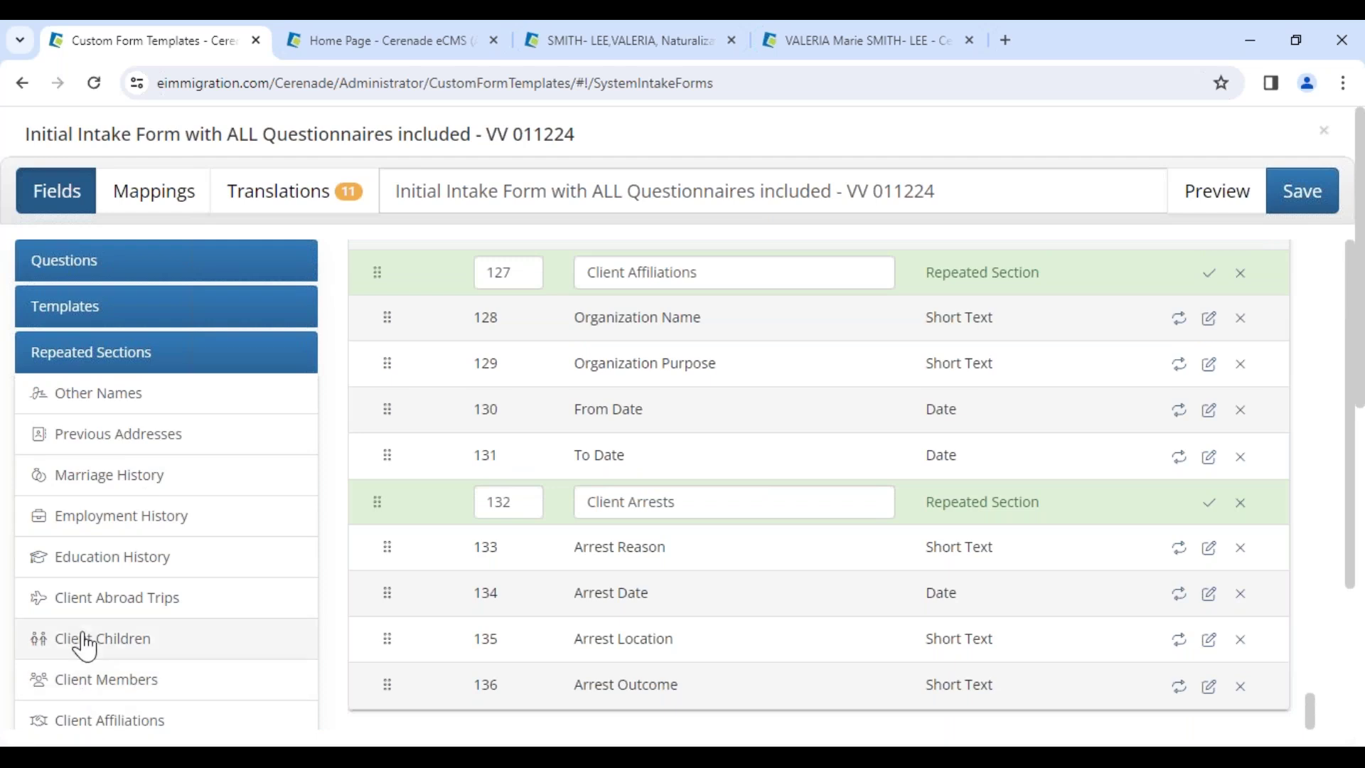
{"action": "left_click", "coordinate": [84, 317]}
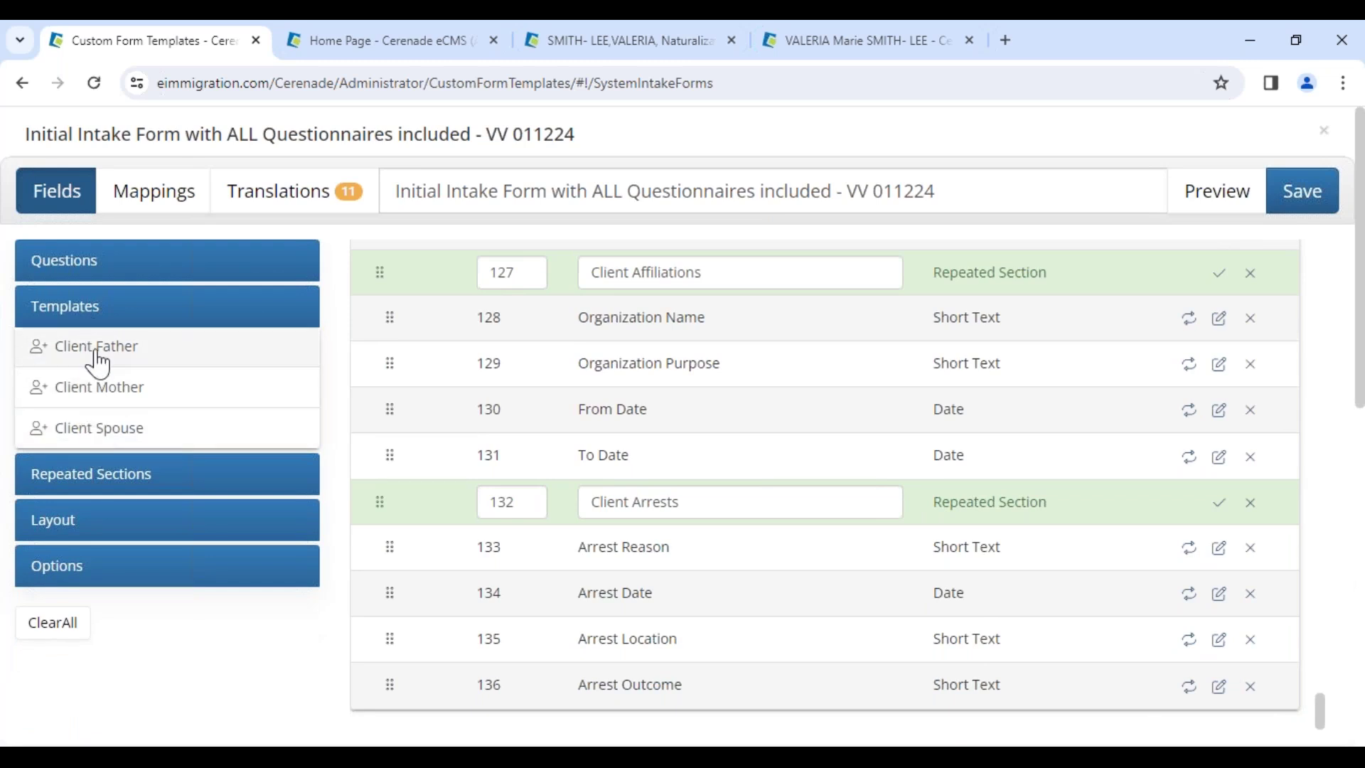
{"action": "left_click", "coordinate": [122, 365]}
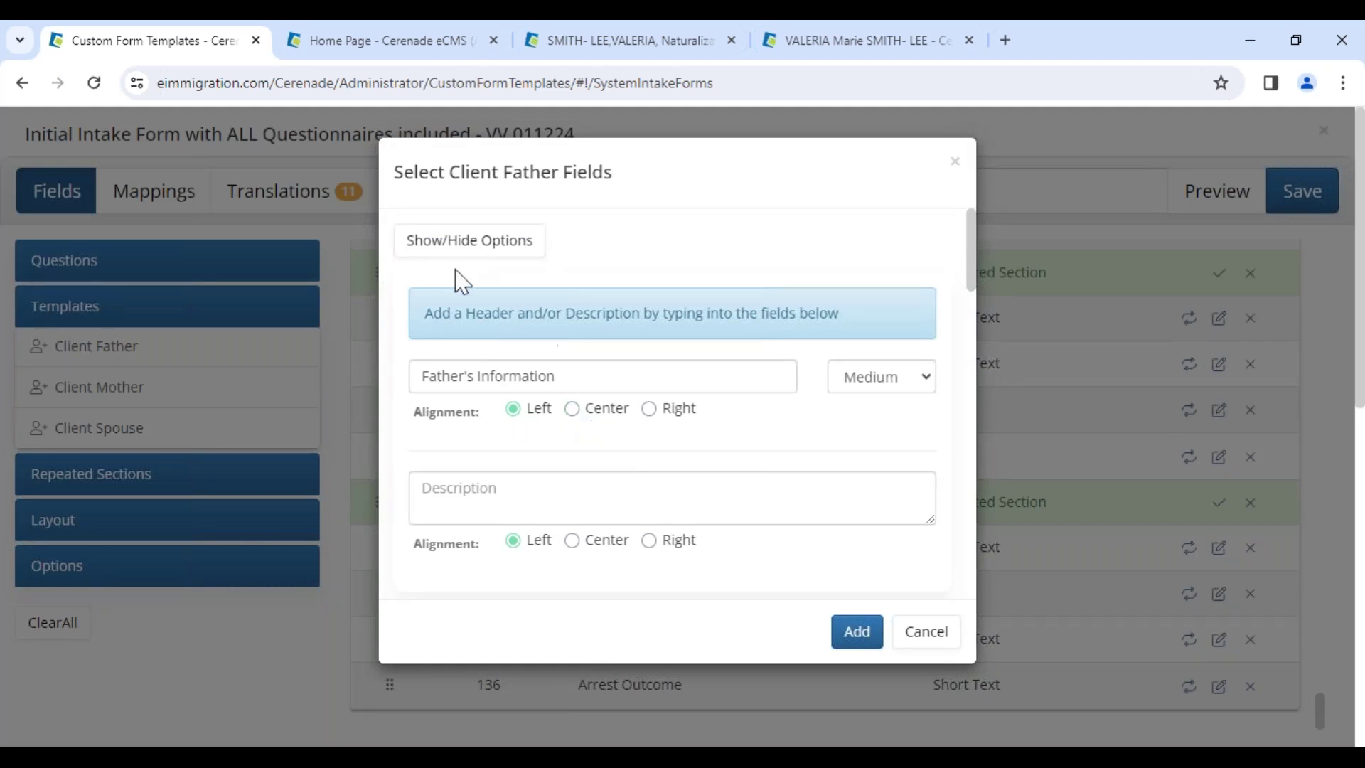
{"action": "scroll", "coordinate": [576, 475], "scroll_direction": "down", "scroll_amount": 4}
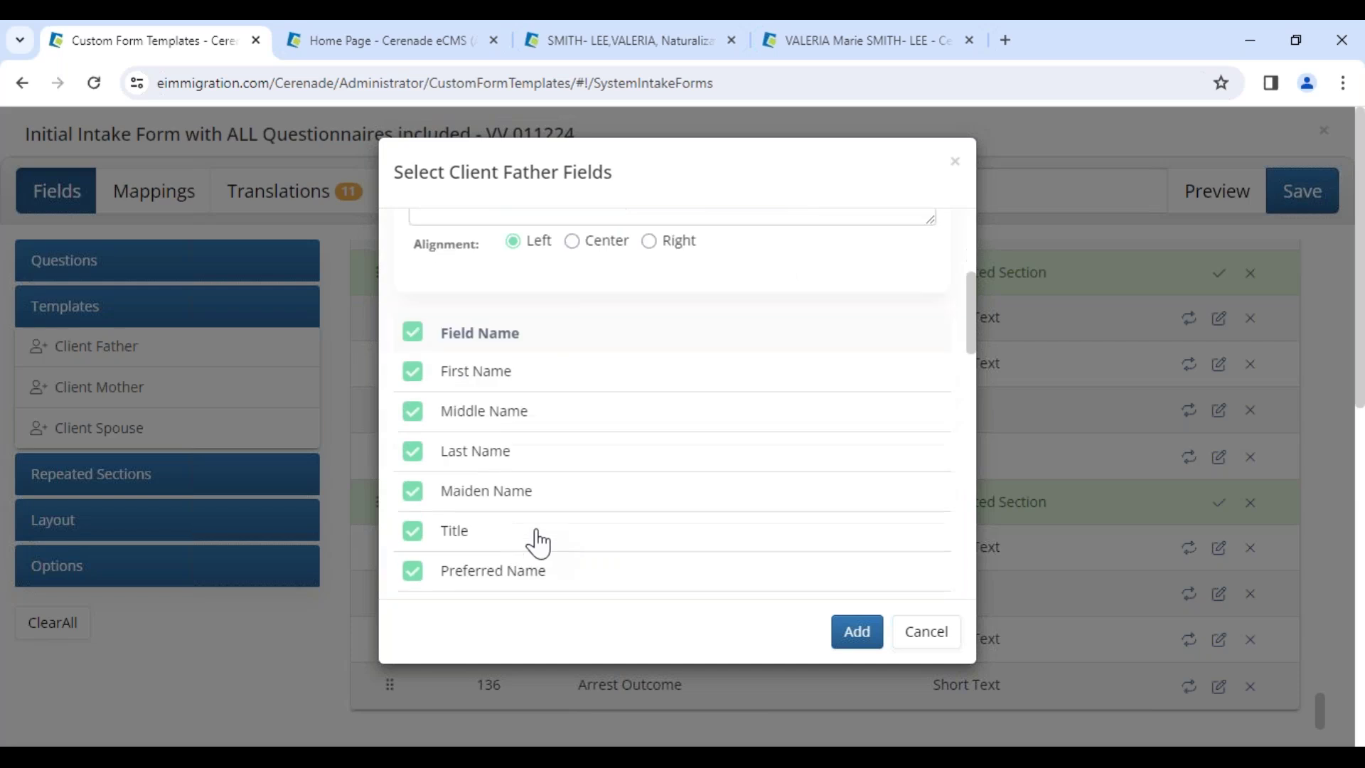
{"action": "left_click", "coordinate": [413, 335]}
{"action": "left_click", "coordinate": [413, 370]}
{"action": "left_click", "coordinate": [412, 411]}
{"action": "left_click", "coordinate": [413, 450]}
Step: Include the father's Sex, Birth Date, Birth City, Birth State and Birth Country, and add the selected fields to the form
{"action": "scroll", "coordinate": [423, 526], "scroll_direction": "down", "scroll_amount": 1}
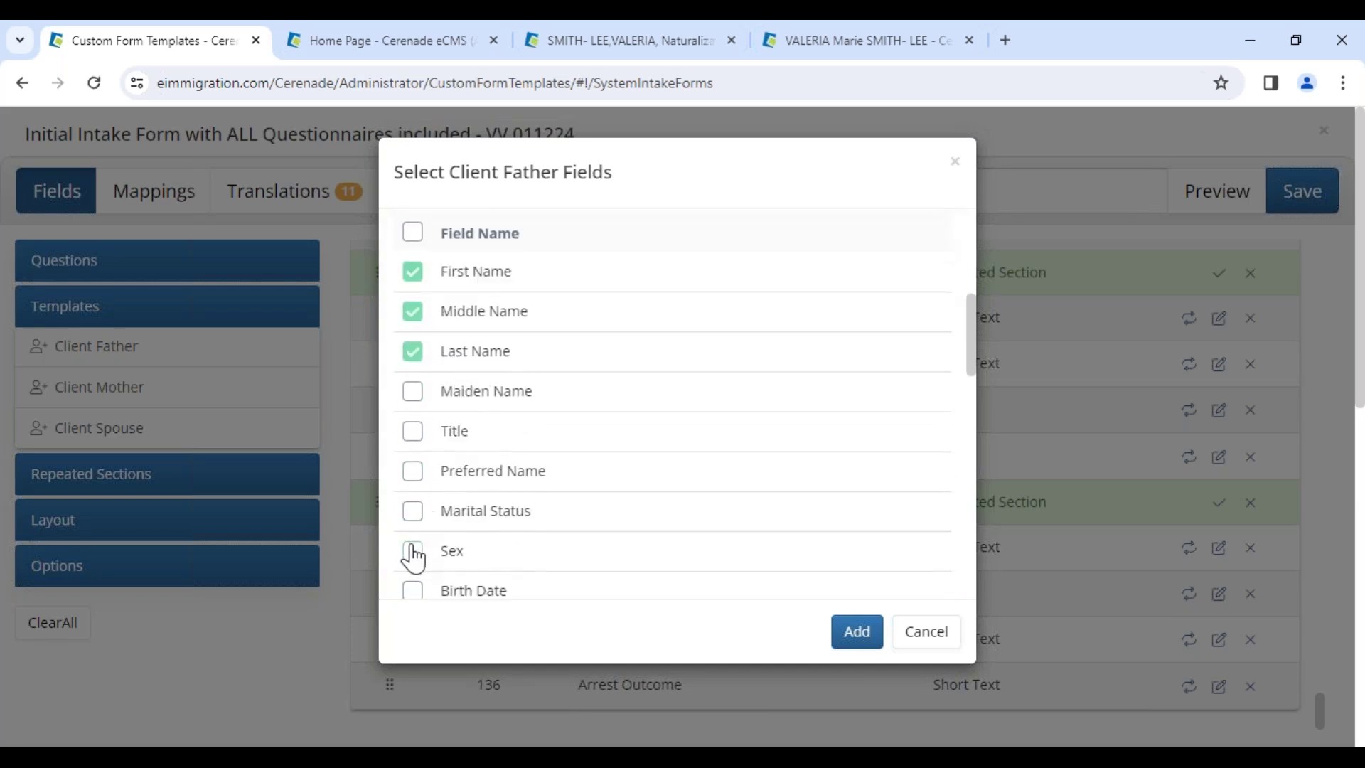
{"action": "scroll", "coordinate": [412, 540], "scroll_direction": "down", "scroll_amount": 1}
{"action": "left_click", "coordinate": [412, 451]}
{"action": "left_click", "coordinate": [412, 490]}
{"action": "left_click", "coordinate": [413, 530]}
{"action": "left_click", "coordinate": [413, 570]}
{"action": "scroll", "coordinate": [416, 561], "scroll_direction": "down", "scroll_amount": 2}
{"action": "left_click", "coordinate": [413, 412]}
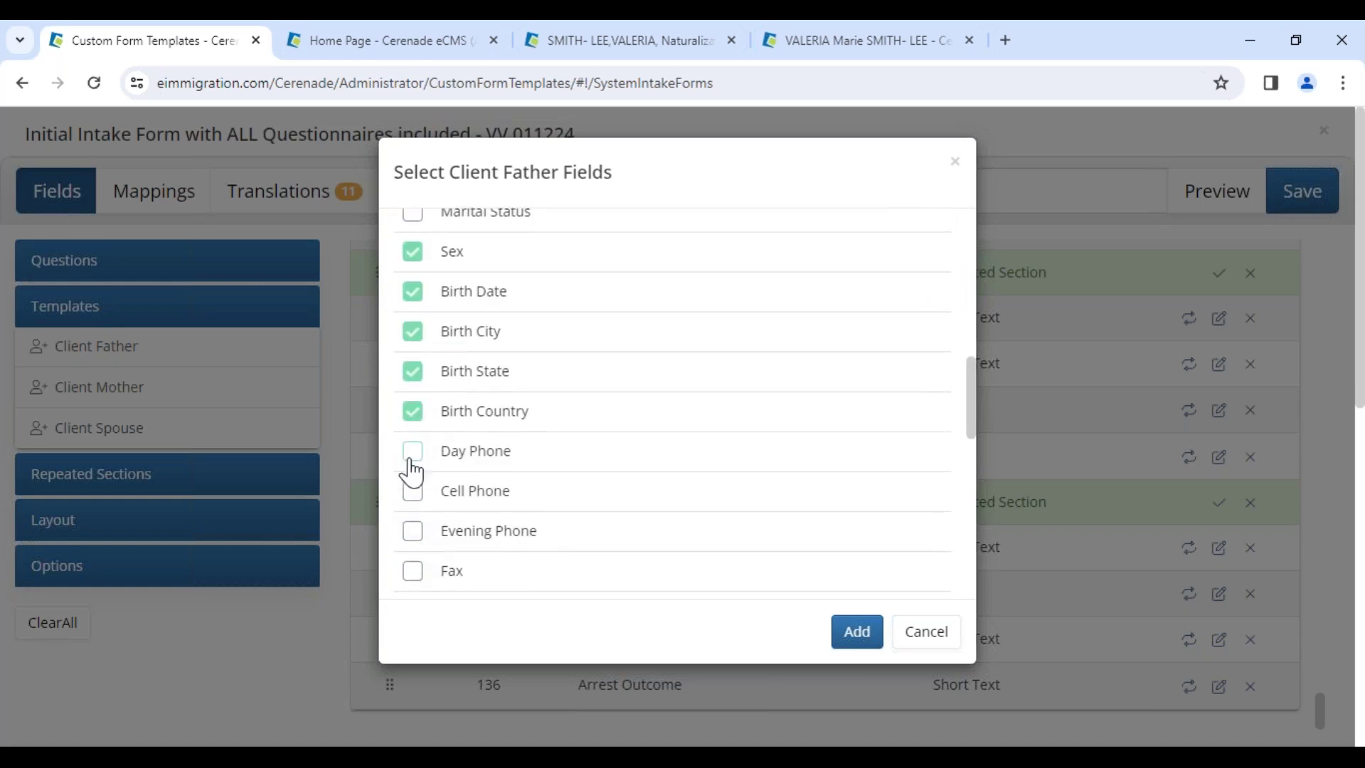
{"action": "scroll", "coordinate": [418, 522], "scroll_direction": "down", "scroll_amount": 3}
{"action": "scroll", "coordinate": [421, 538], "scroll_direction": "down", "scroll_amount": 1}
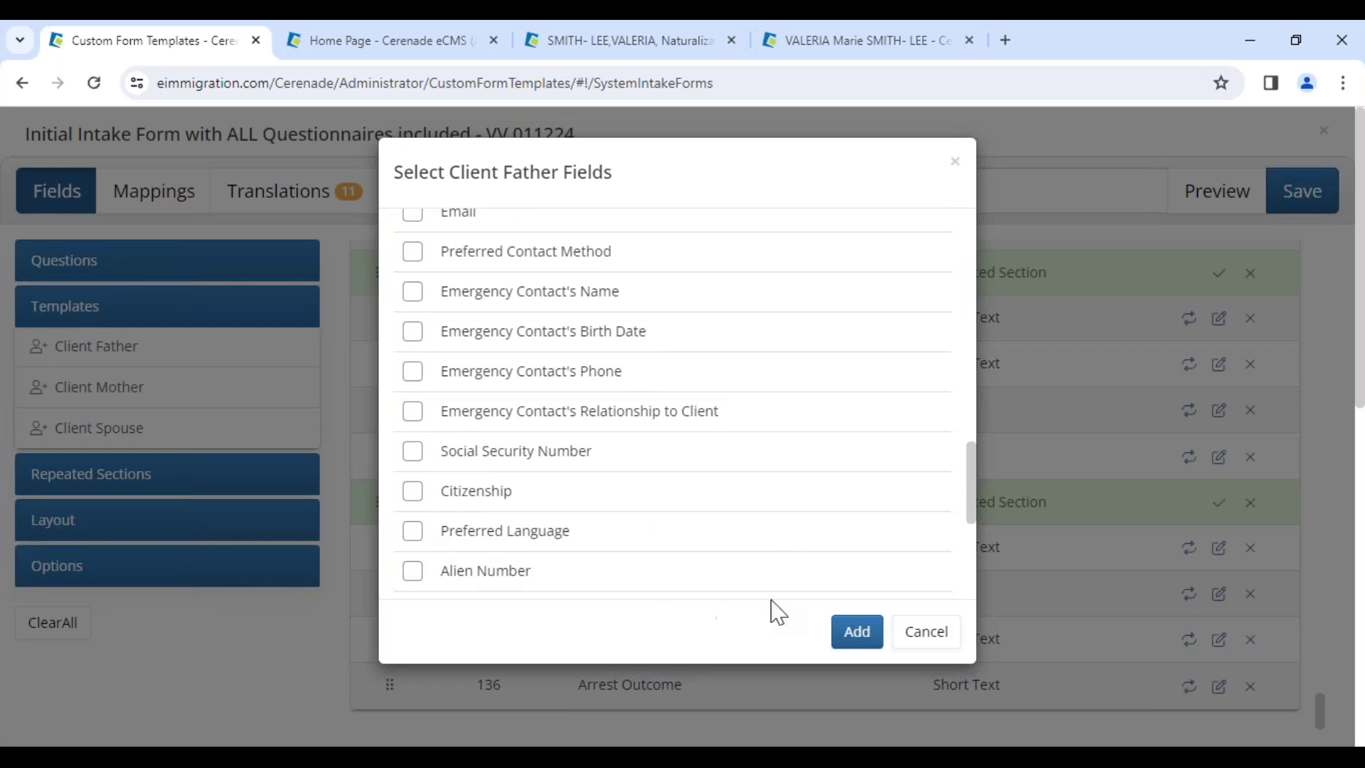
{"action": "left_click", "coordinate": [856, 633]}
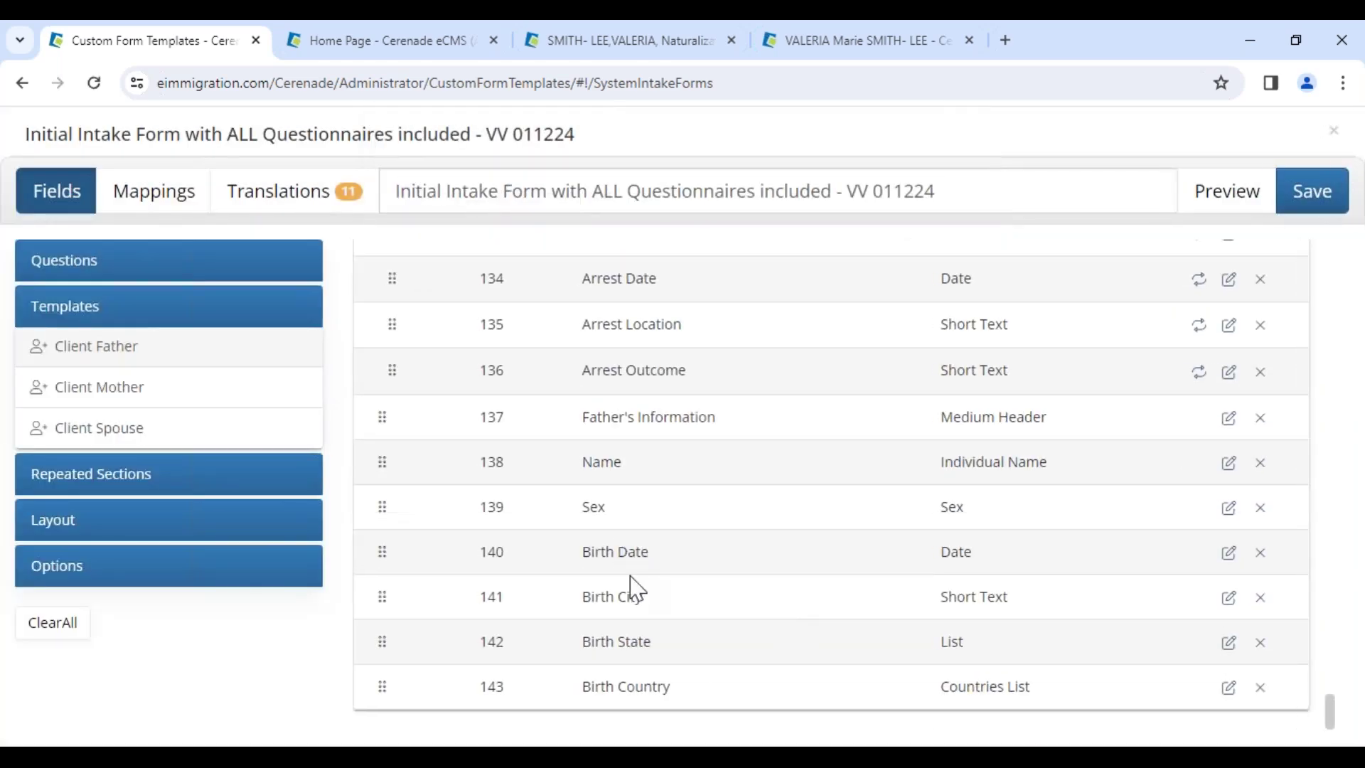
Step: Start adding the Client Mother template, clear all preselected fields, and select only First Name, Middle Name and Last Name
{"action": "scroll", "coordinate": [635, 589], "scroll_direction": "up", "scroll_amount": 4}
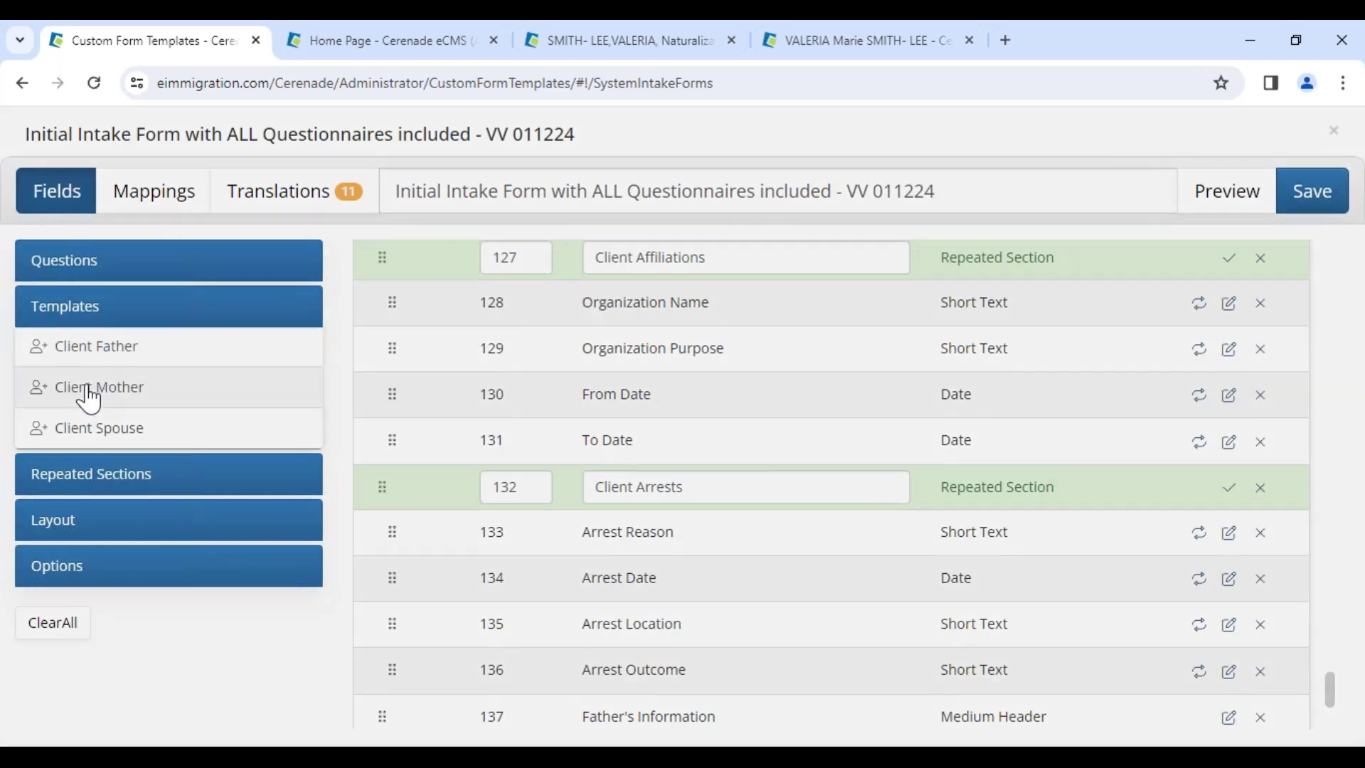
{"action": "left_click", "coordinate": [86, 395]}
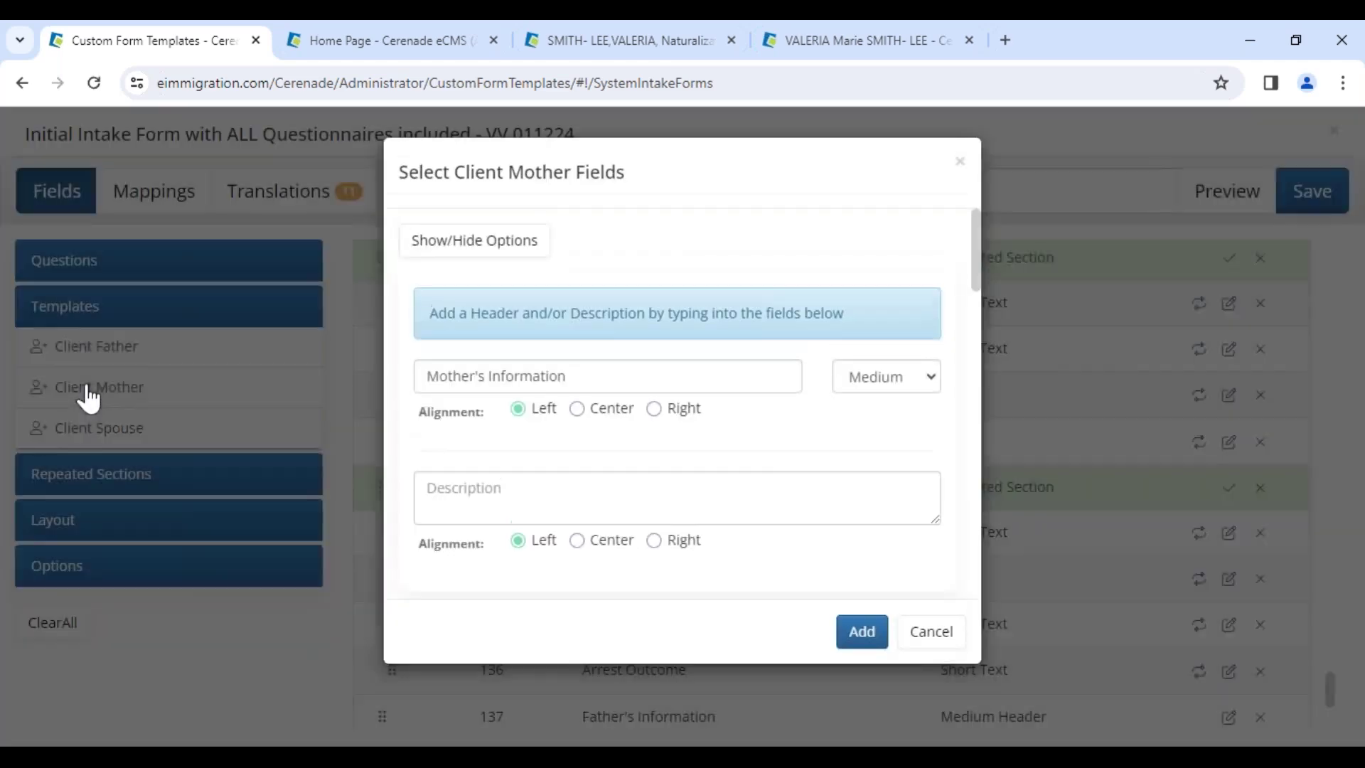
{"action": "scroll", "coordinate": [508, 483], "scroll_direction": "down", "scroll_amount": 7}
{"action": "scroll", "coordinate": [448, 426], "scroll_direction": "up", "scroll_amount": 4}
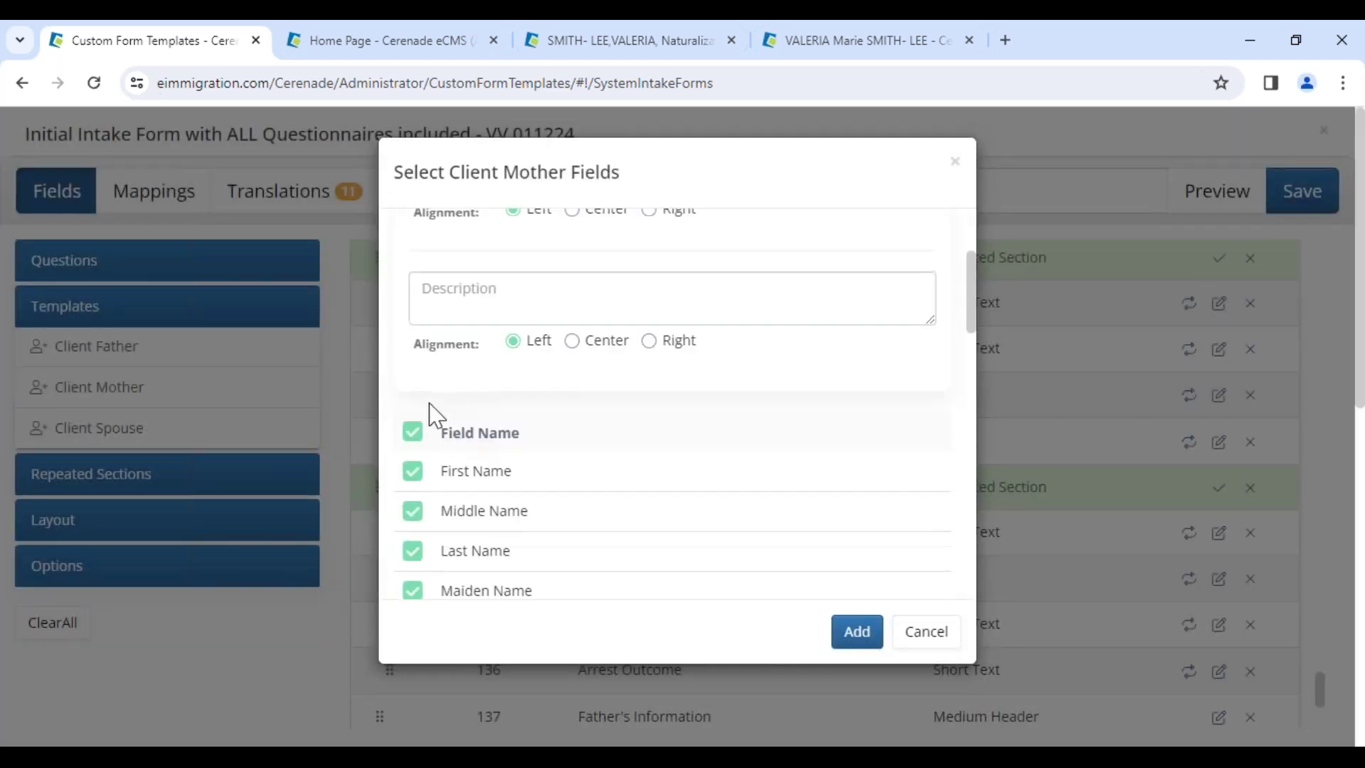
{"action": "left_click", "coordinate": [413, 431]}
{"action": "left_click", "coordinate": [412, 472]}
{"action": "left_click", "coordinate": [413, 510]}
{"action": "left_click", "coordinate": [413, 551]}
Step: Include the mother's Sex, Birth Date, Birth City, Birth State and Birth Country, and add the selected fields to the form
{"action": "scroll", "coordinate": [417, 572], "scroll_direction": "down", "scroll_amount": 3}
{"action": "left_click", "coordinate": [413, 550]}
{"action": "left_click", "coordinate": [413, 590]}
{"action": "scroll", "coordinate": [417, 603], "scroll_direction": "down", "scroll_amount": 4}
{"action": "left_click", "coordinate": [413, 332]}
{"action": "left_click", "coordinate": [413, 371]}
{"action": "left_click", "coordinate": [413, 410]}
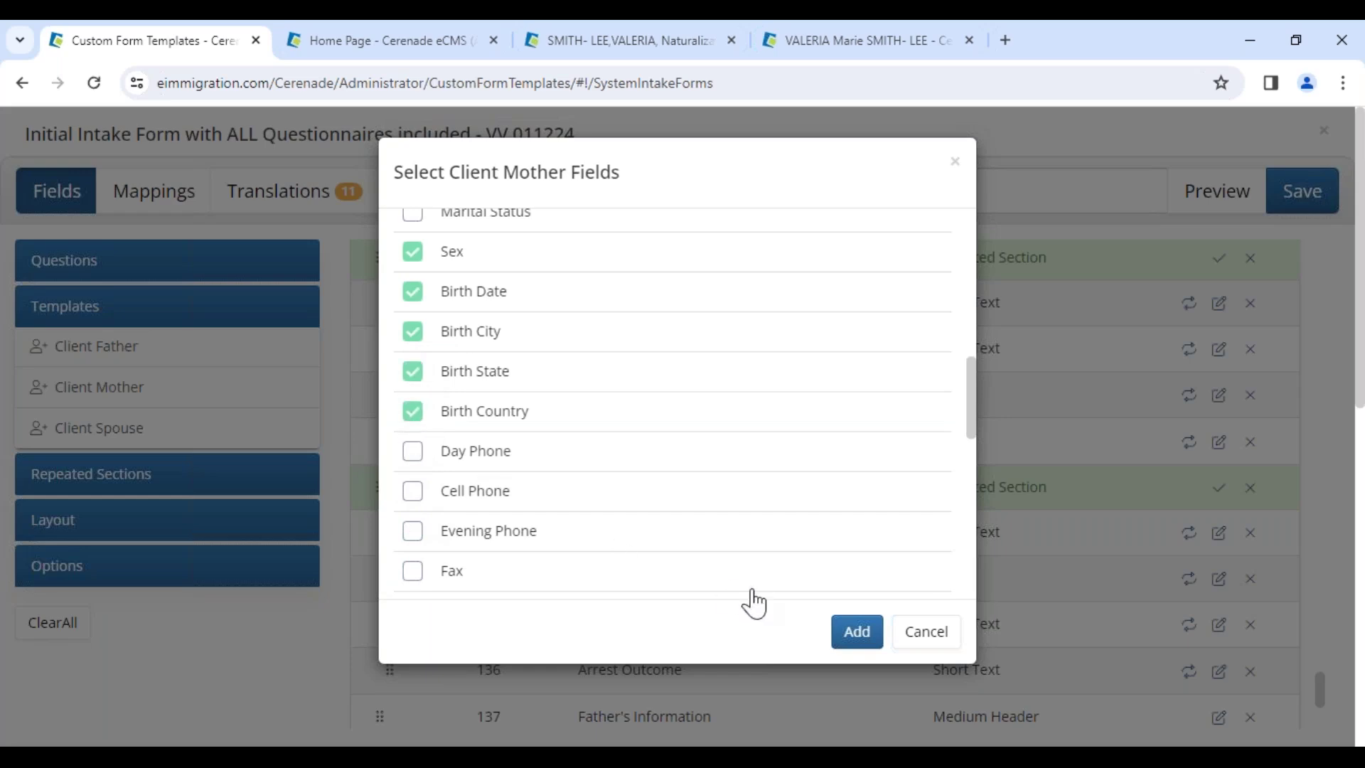
{"action": "left_click", "coordinate": [855, 631]}
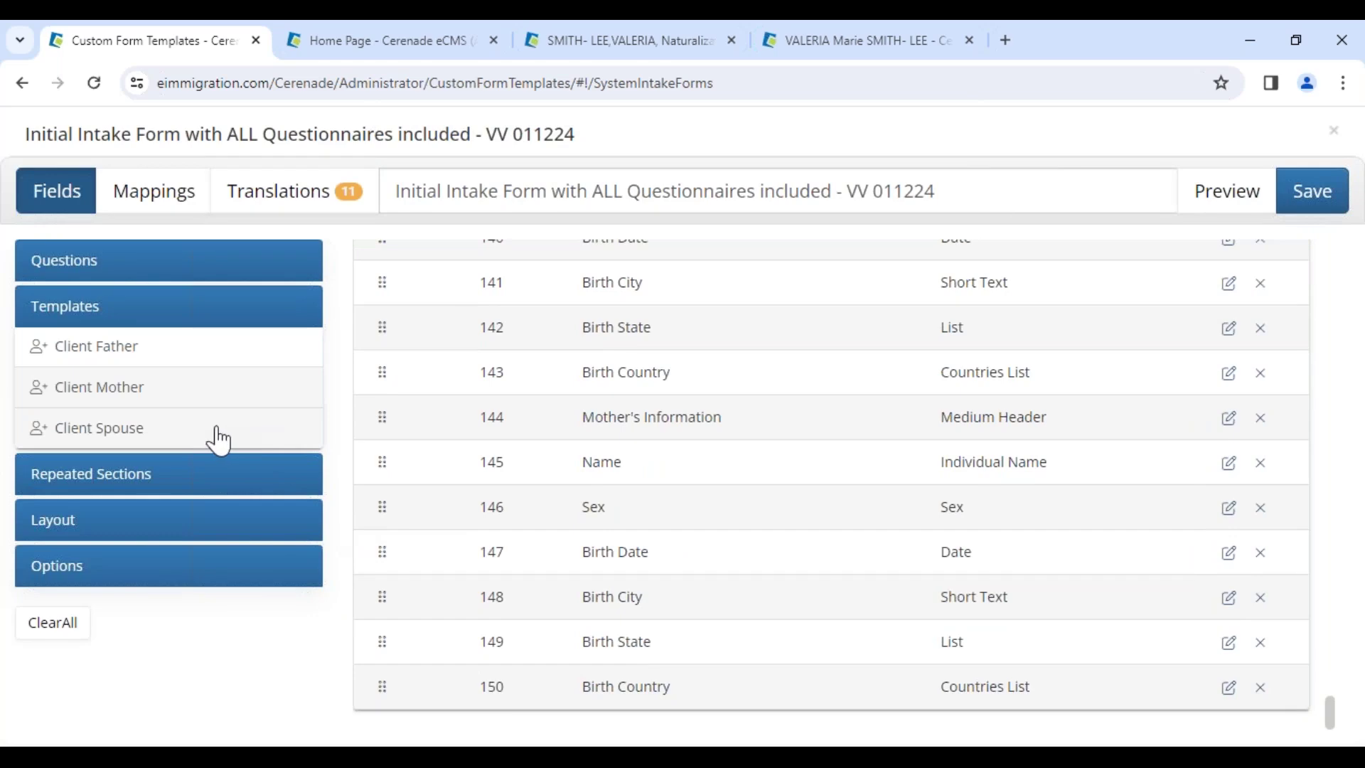
Step: Add the Client Spouse template to the form with all of its fields except Fax
{"action": "left_click", "coordinate": [126, 441]}
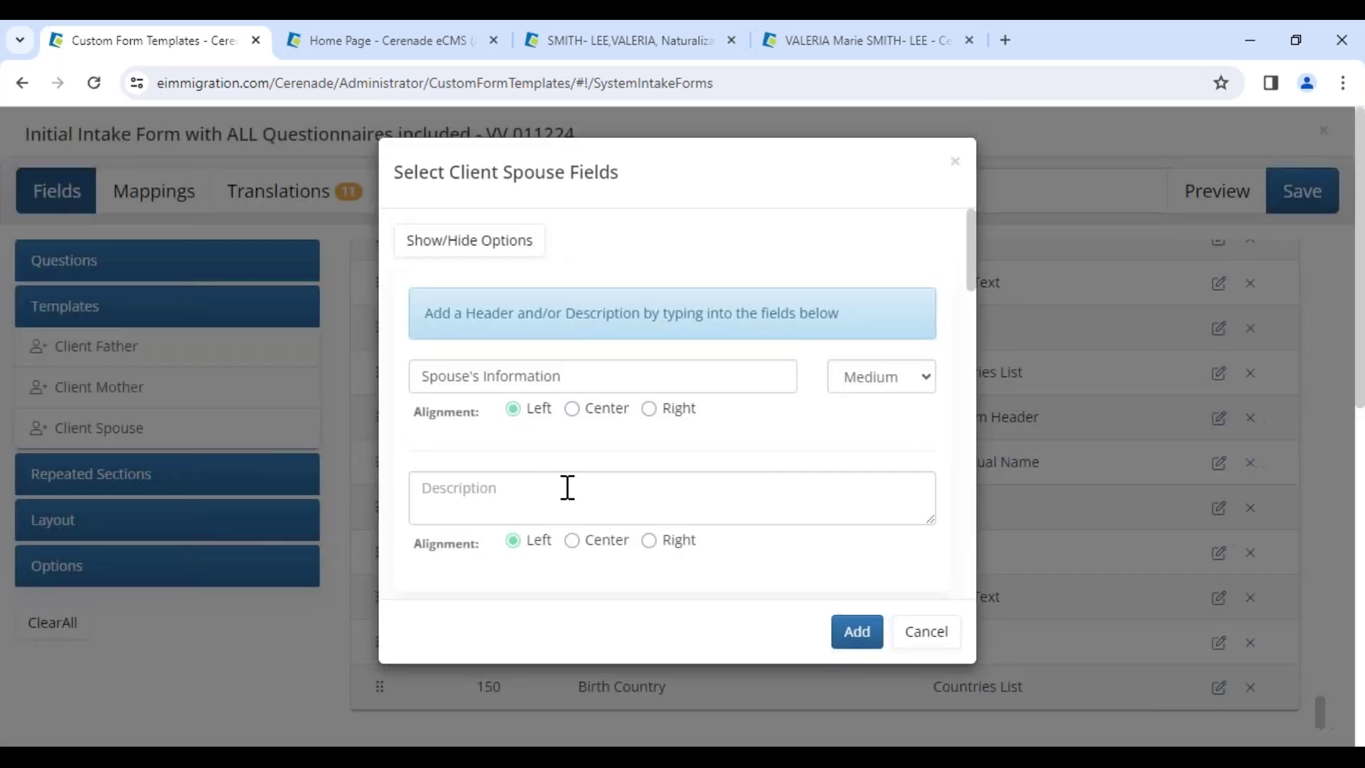
{"action": "scroll", "coordinate": [703, 551], "scroll_direction": "down", "scroll_amount": 3}
{"action": "scroll", "coordinate": [697, 556], "scroll_direction": "down", "scroll_amount": 5}
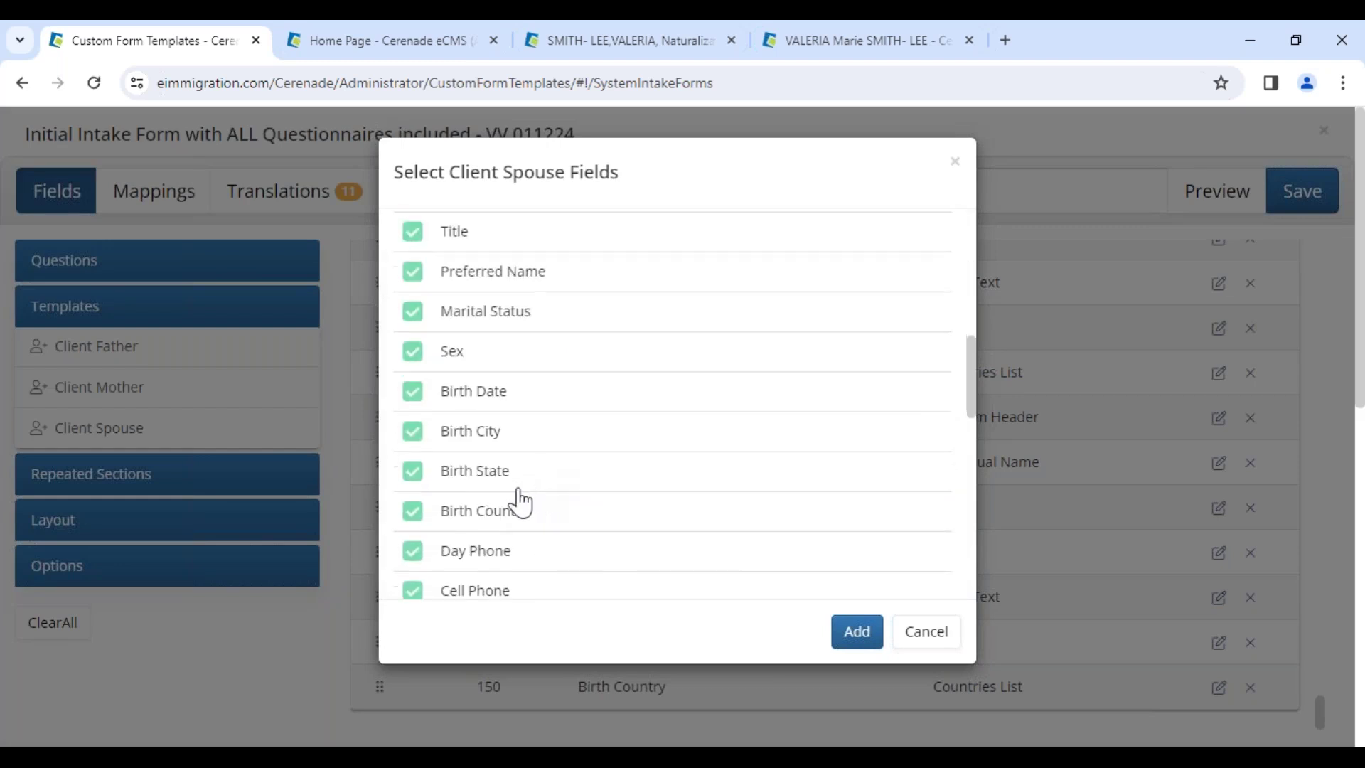
{"action": "scroll", "coordinate": [398, 538], "scroll_direction": "down", "scroll_amount": 2}
{"action": "left_click", "coordinate": [411, 570]}
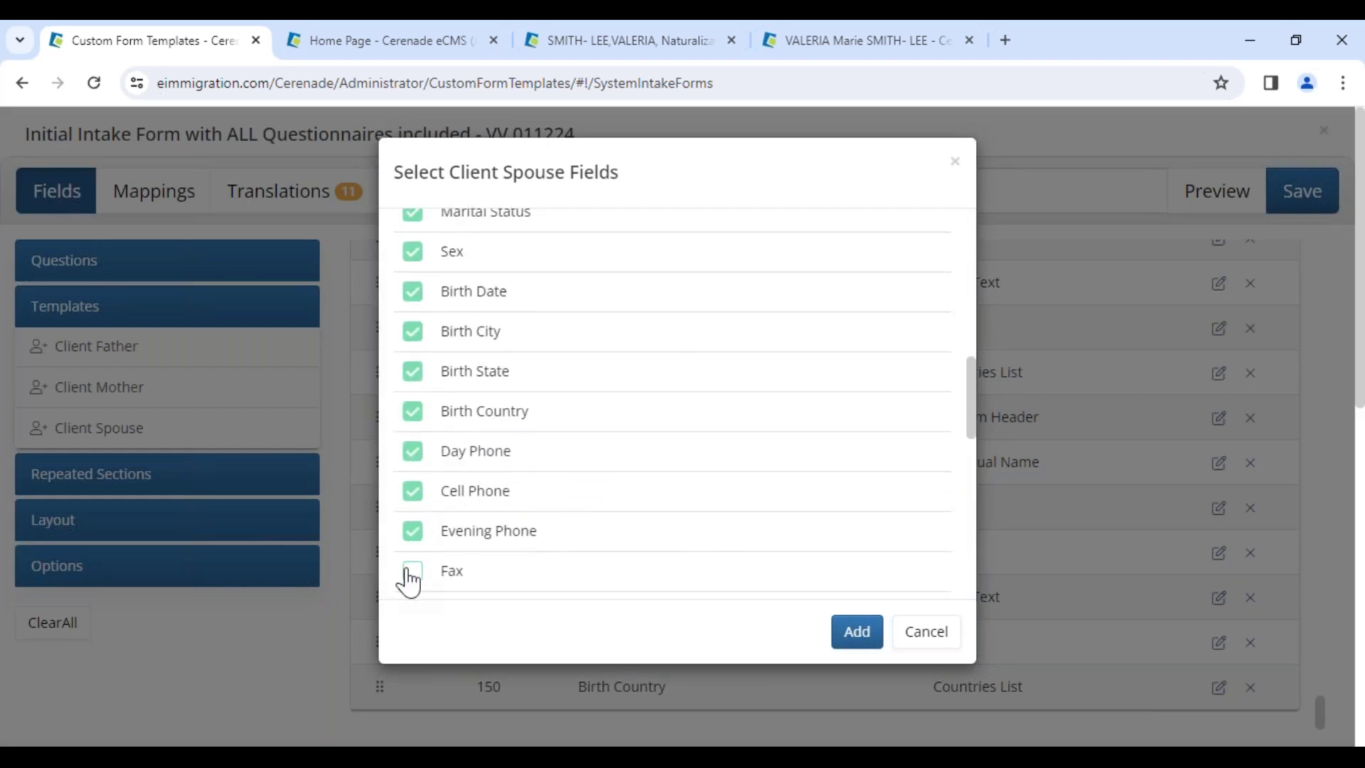
{"action": "scroll", "coordinate": [448, 533], "scroll_direction": "down", "scroll_amount": 5}
{"action": "scroll", "coordinate": [445, 551], "scroll_direction": "down", "scroll_amount": 3}
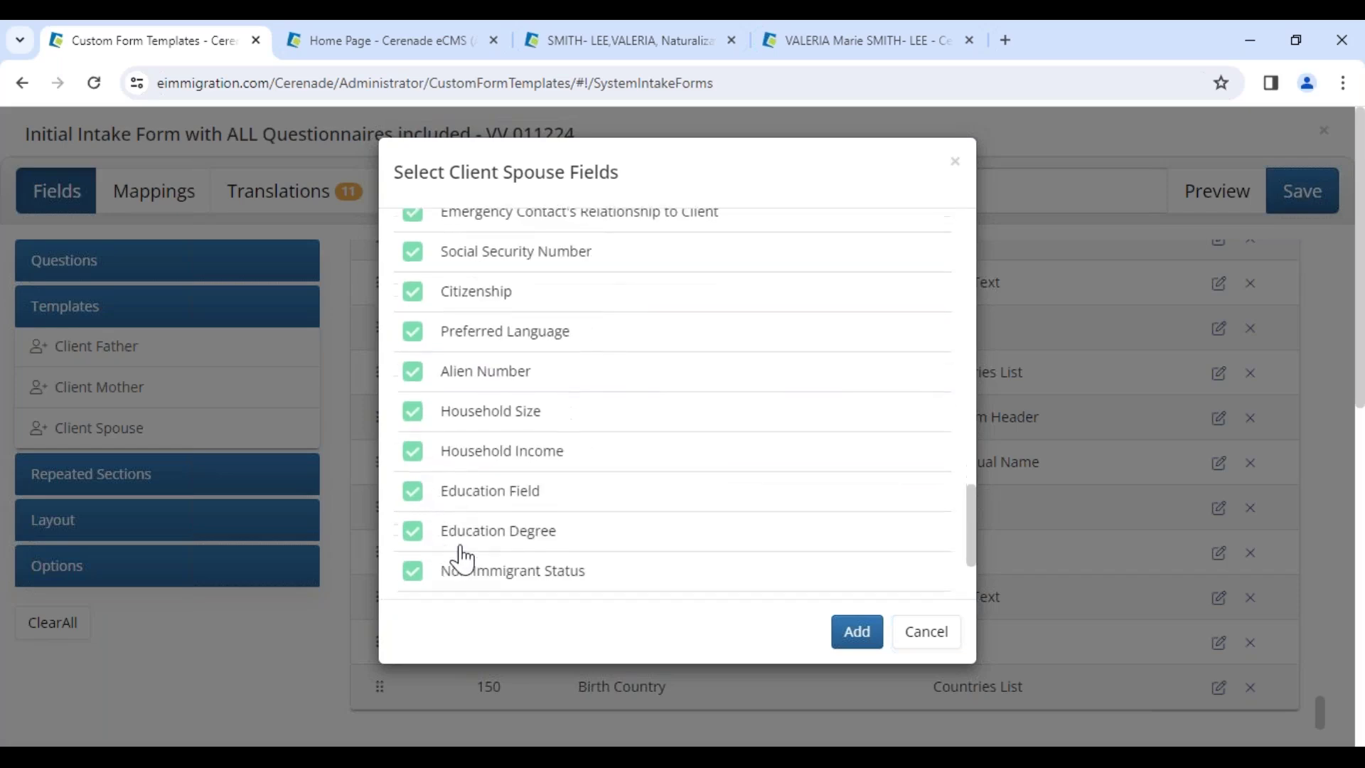
{"action": "left_click", "coordinate": [853, 629]}
{"action": "scroll", "coordinate": [449, 348], "scroll_direction": "down", "scroll_amount": 15}
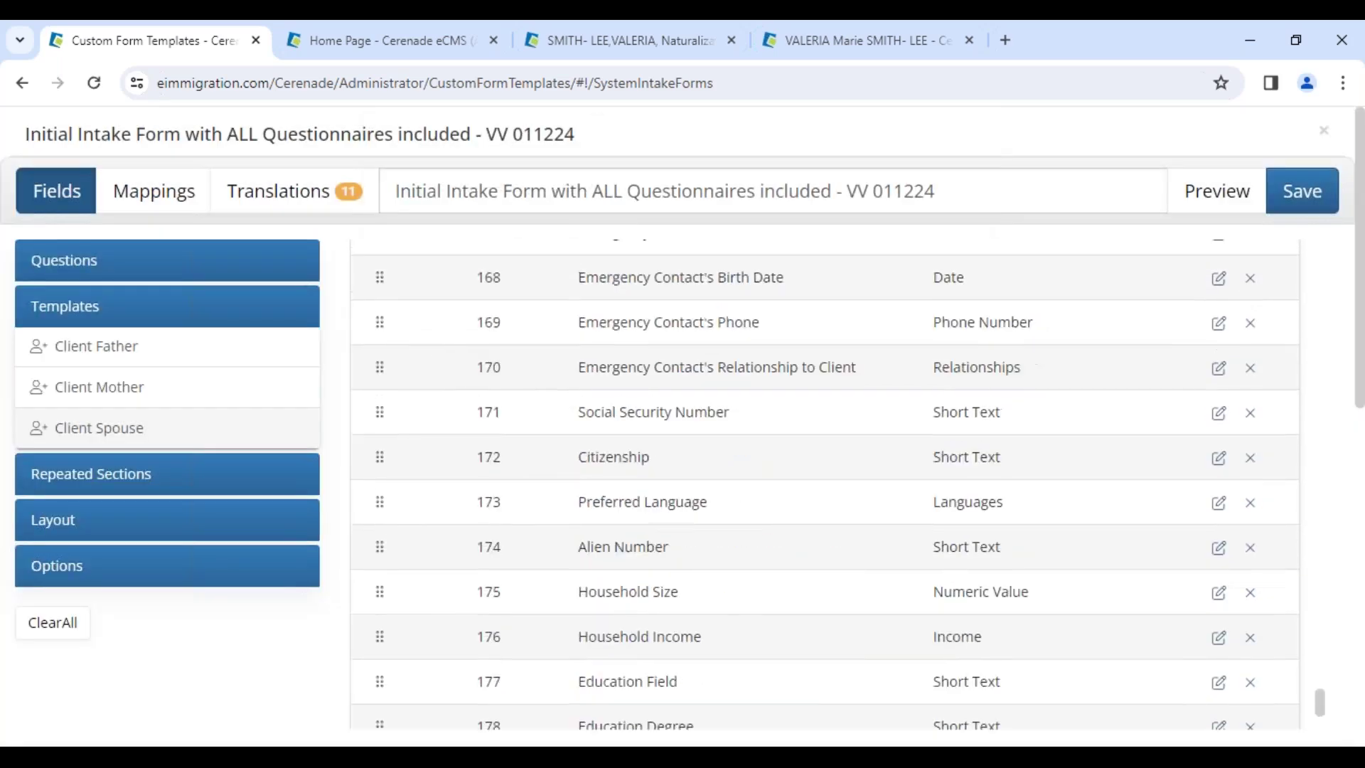
Step: Add a Yes/No question at position 3 reading "Is this the first time you visit us?"
{"action": "left_click", "coordinate": [71, 267]}
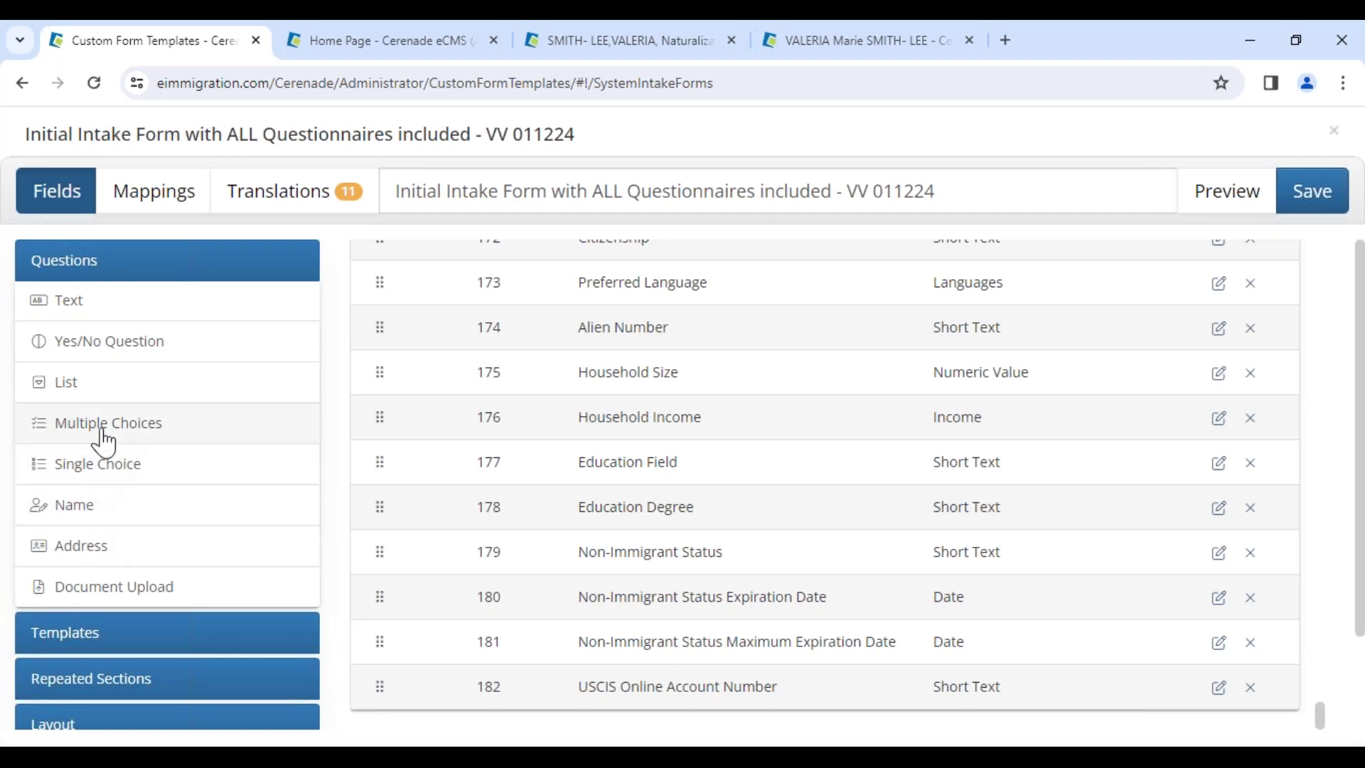
{"action": "left_click", "coordinate": [100, 357]}
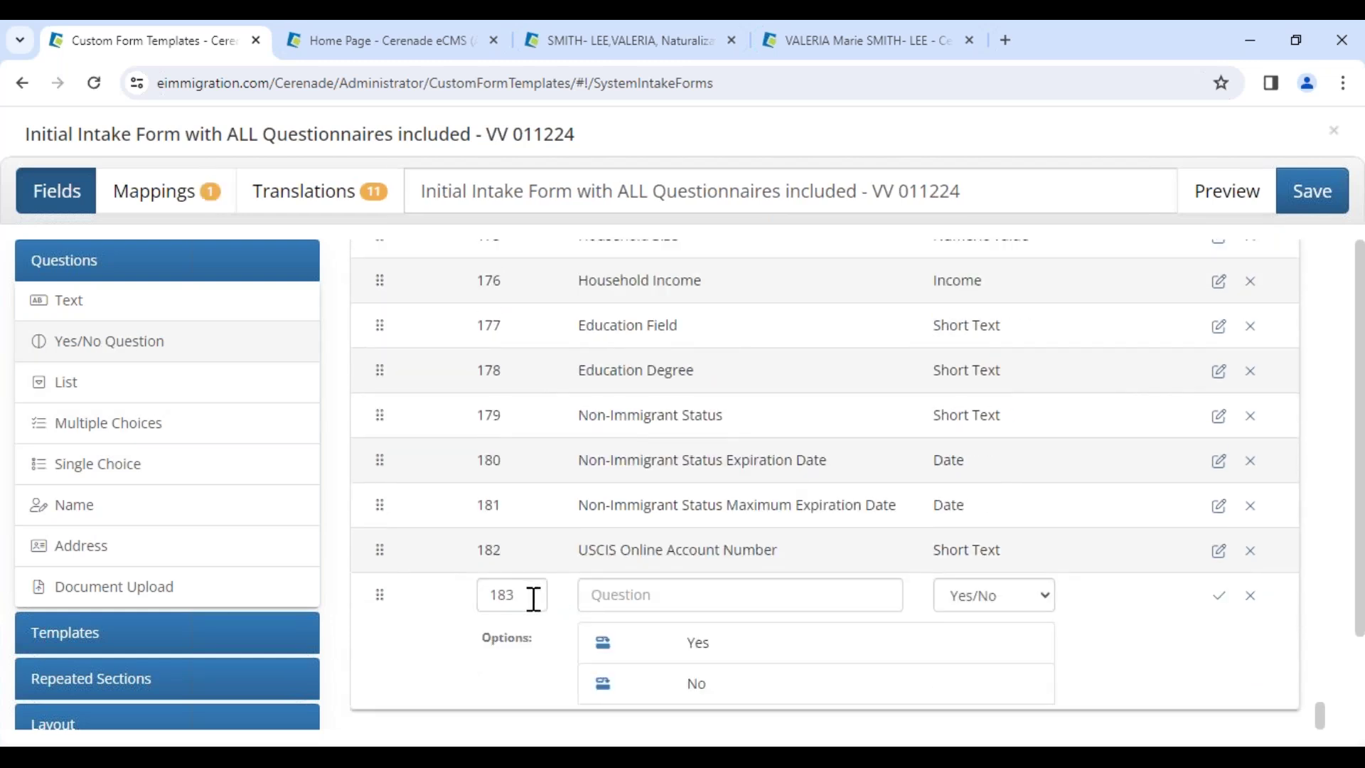
{"action": "left_click_drag", "start_coordinate": [527, 602], "coordinate": [485, 597]}
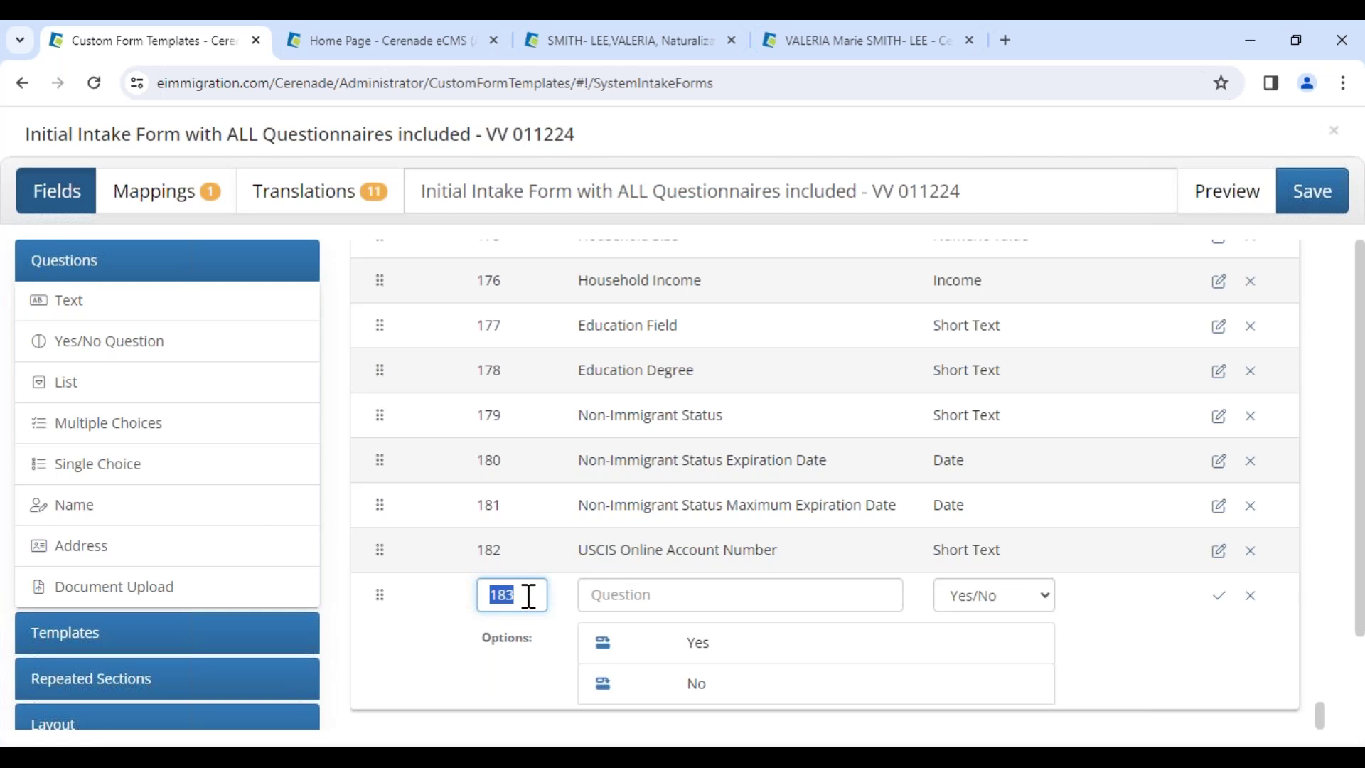
{"action": "type", "text": "3"}
{"action": "left_click", "coordinate": [638, 602]}
{"action": "type", "text": "Is"}
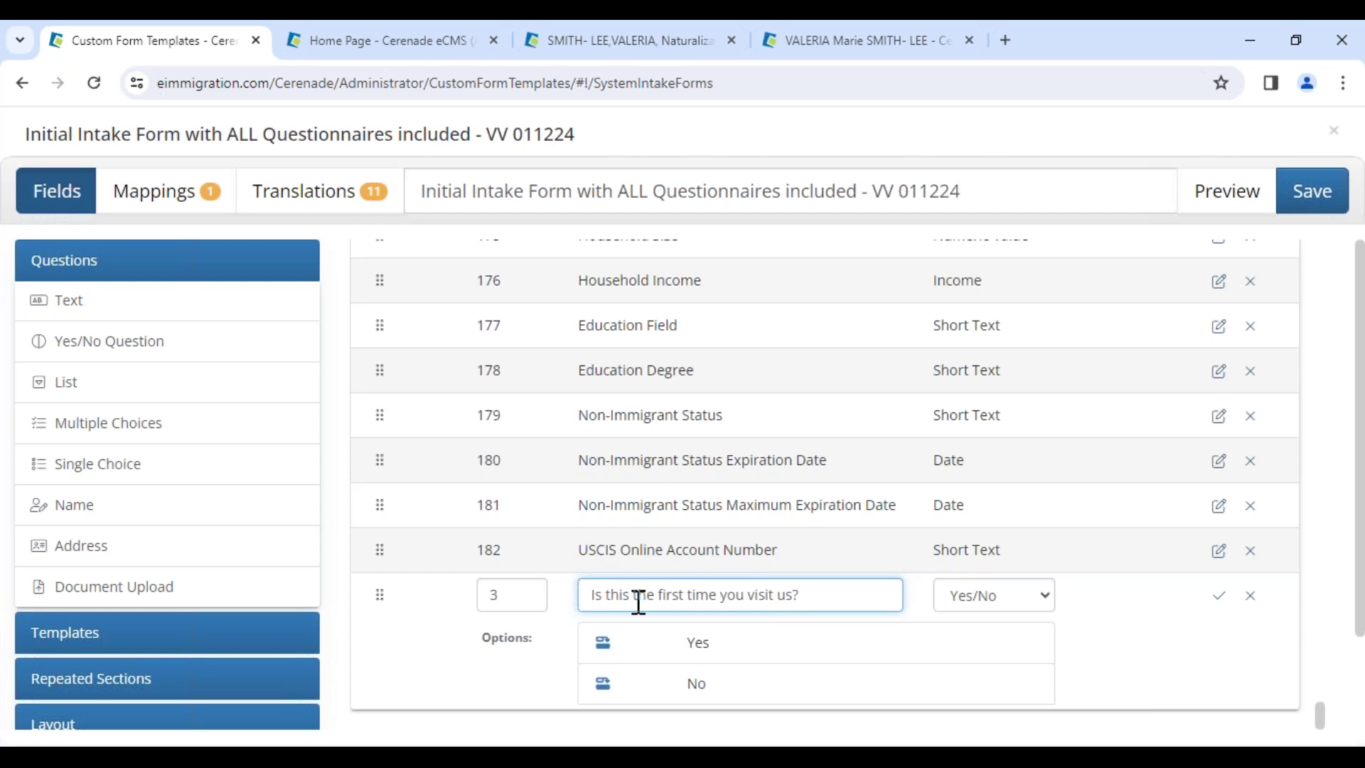
Step: Add follow-ups "How did you hear about us?" for Yes and "What's your existing case #?" for No, and accept the question
{"action": "left_click", "coordinate": [602, 643]}
{"action": "left_click", "coordinate": [726, 700]}
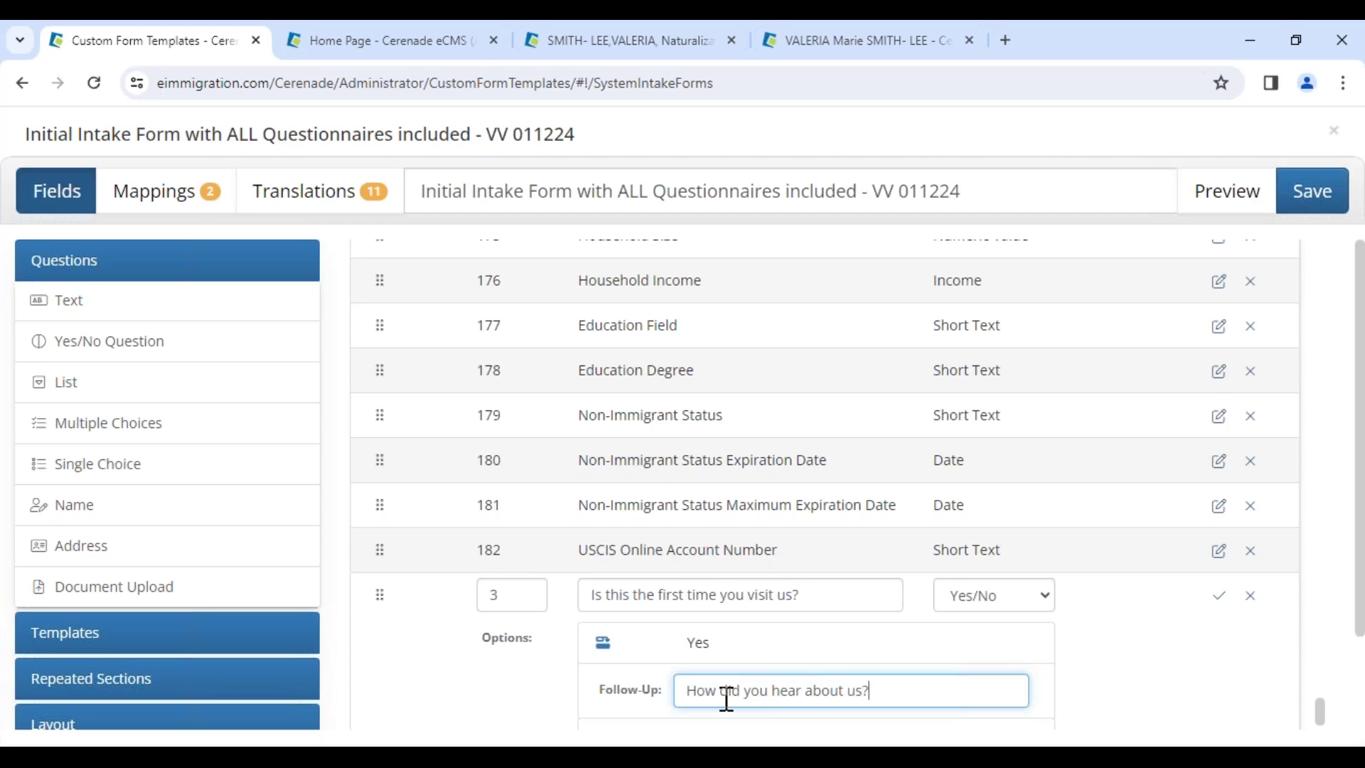
{"action": "scroll", "coordinate": [721, 700], "scroll_direction": "down", "scroll_amount": 1}
{"action": "left_click", "coordinate": [605, 686]}
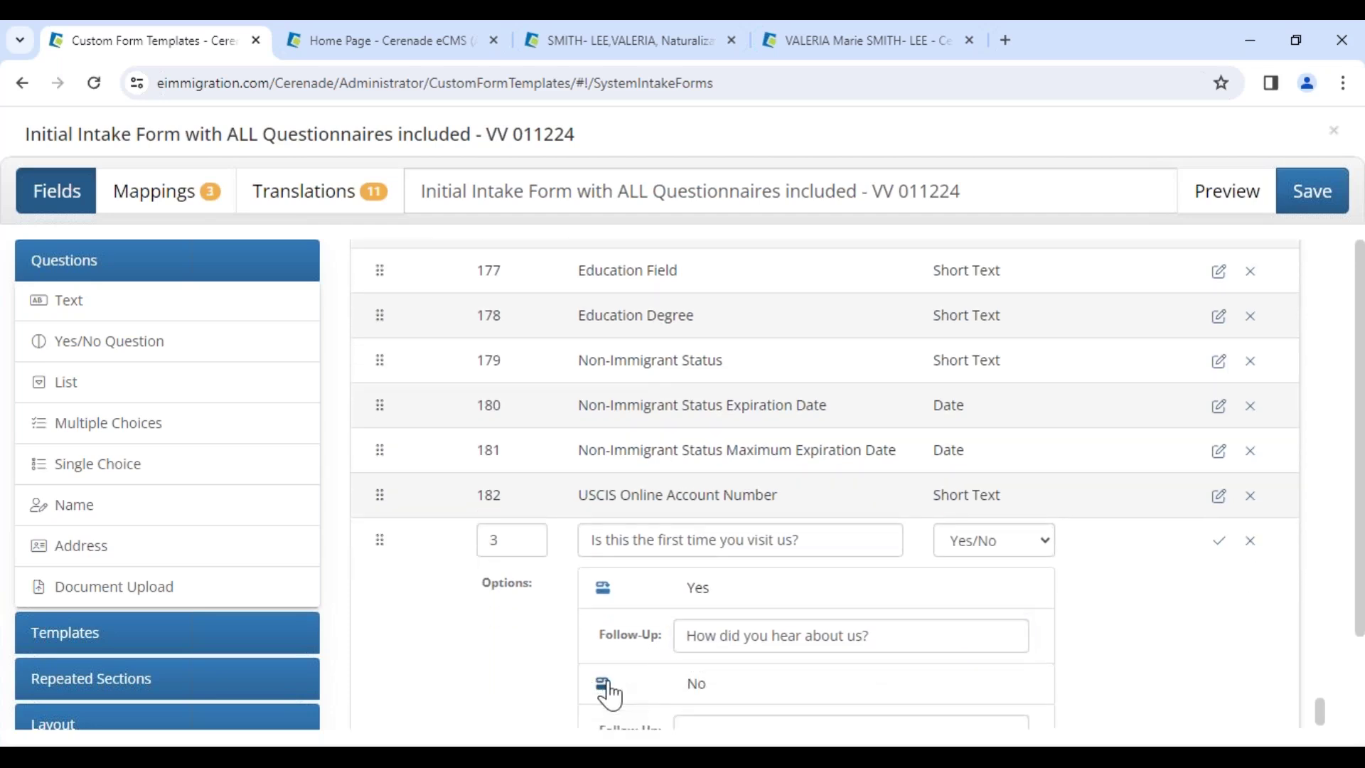
{"action": "scroll", "coordinate": [701, 706], "scroll_direction": "down", "scroll_amount": 1}
{"action": "left_click", "coordinate": [700, 675]}
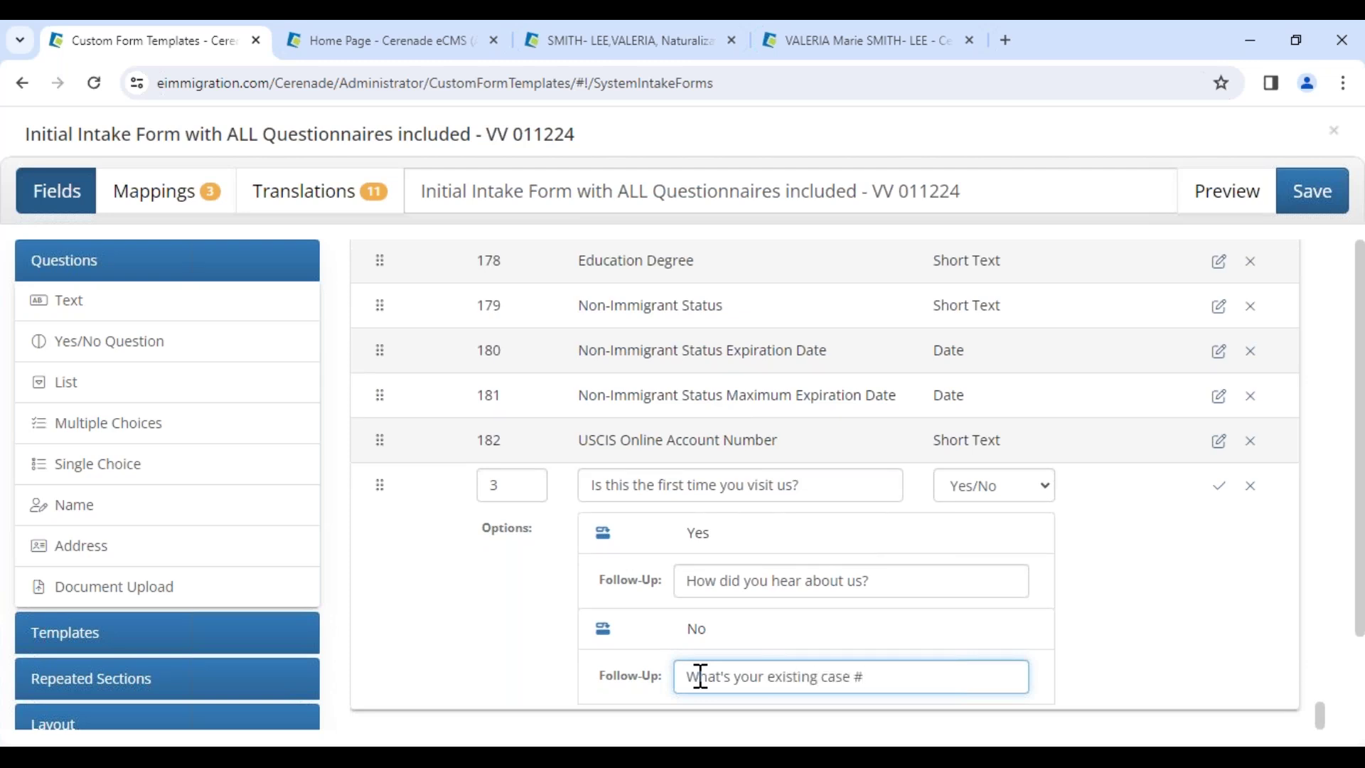
{"action": "left_click", "coordinate": [1218, 486]}
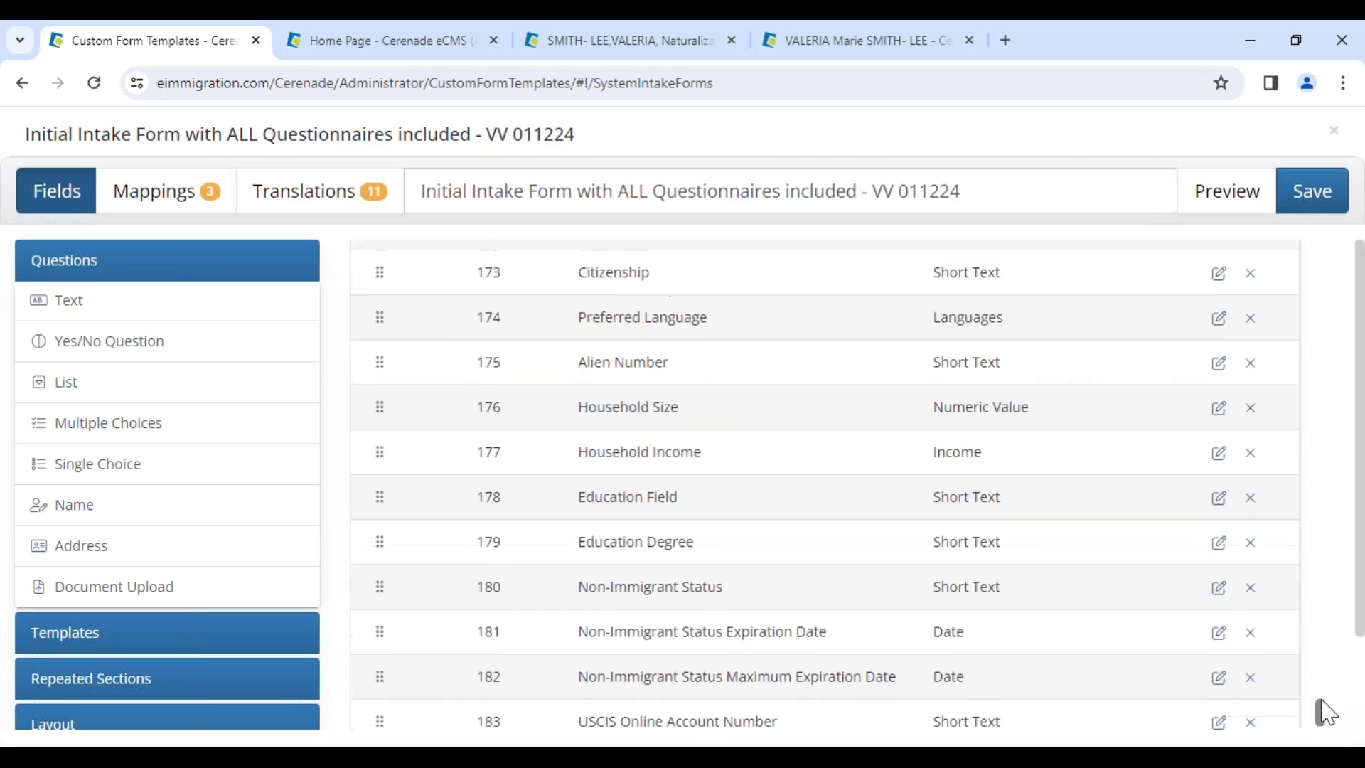
Step: Move the "Is this the first time you visit us?" question below the instructions description, directly before 1. Name
{"action": "left_click_drag", "start_coordinate": [1320, 711], "coordinate": [1294, 244]}
{"action": "double_click", "coordinate": [480, 353]}
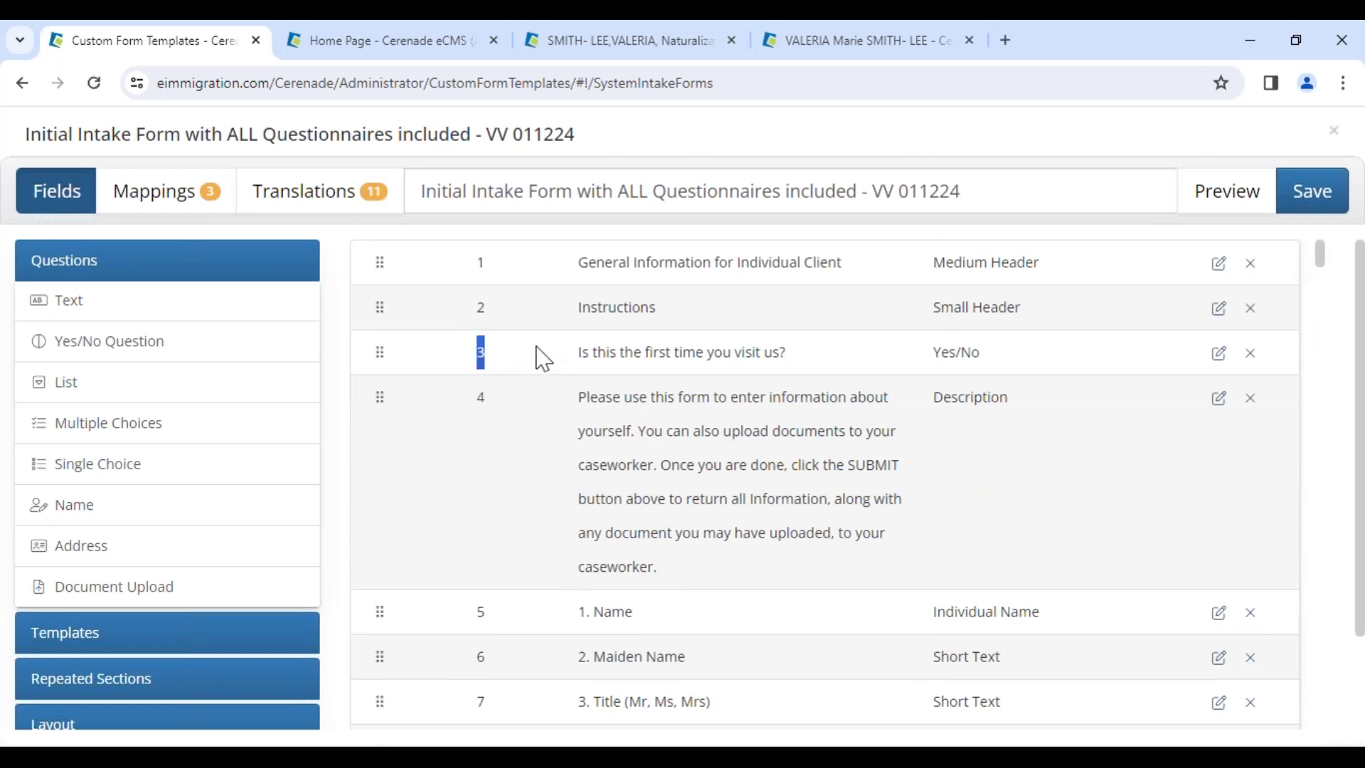
{"action": "left_click_drag", "start_coordinate": [580, 355], "coordinate": [796, 381]}
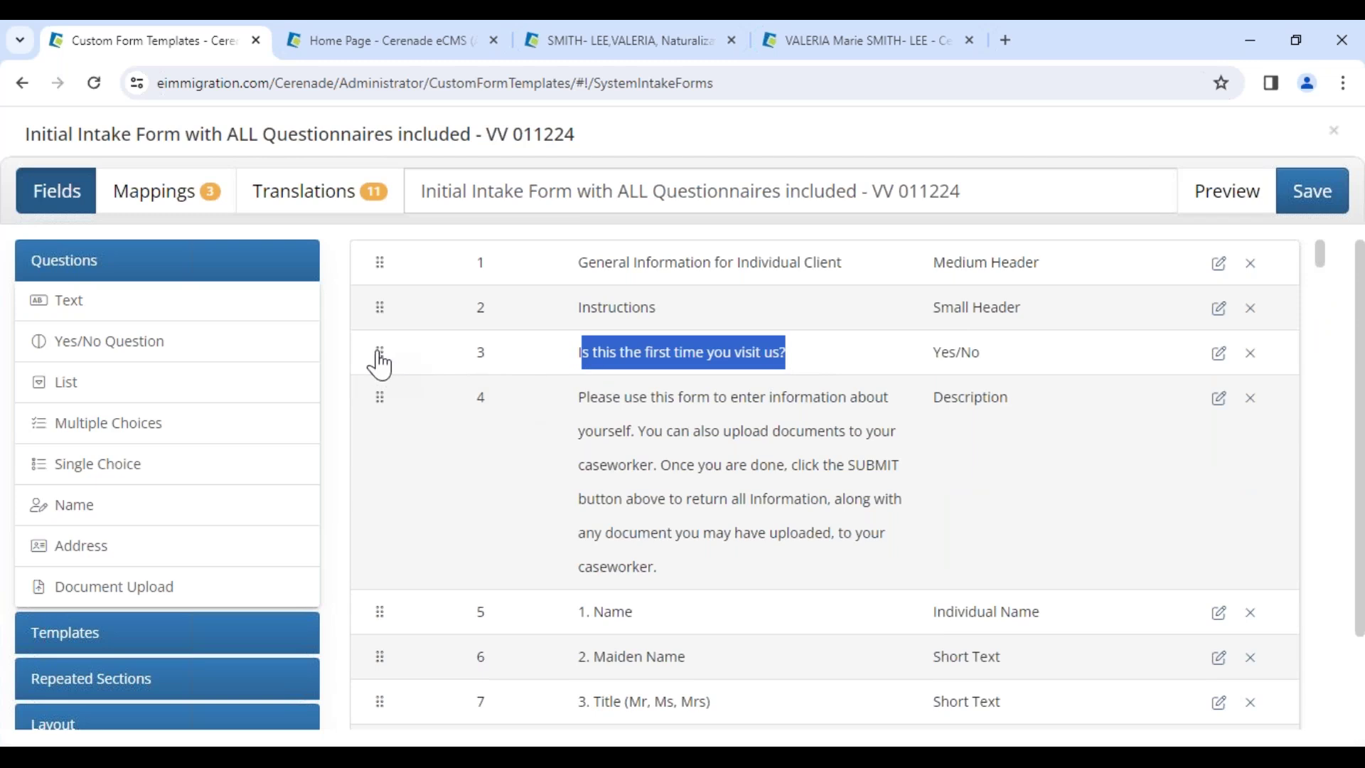
{"action": "left_click_drag", "start_coordinate": [379, 364], "coordinate": [380, 588]}
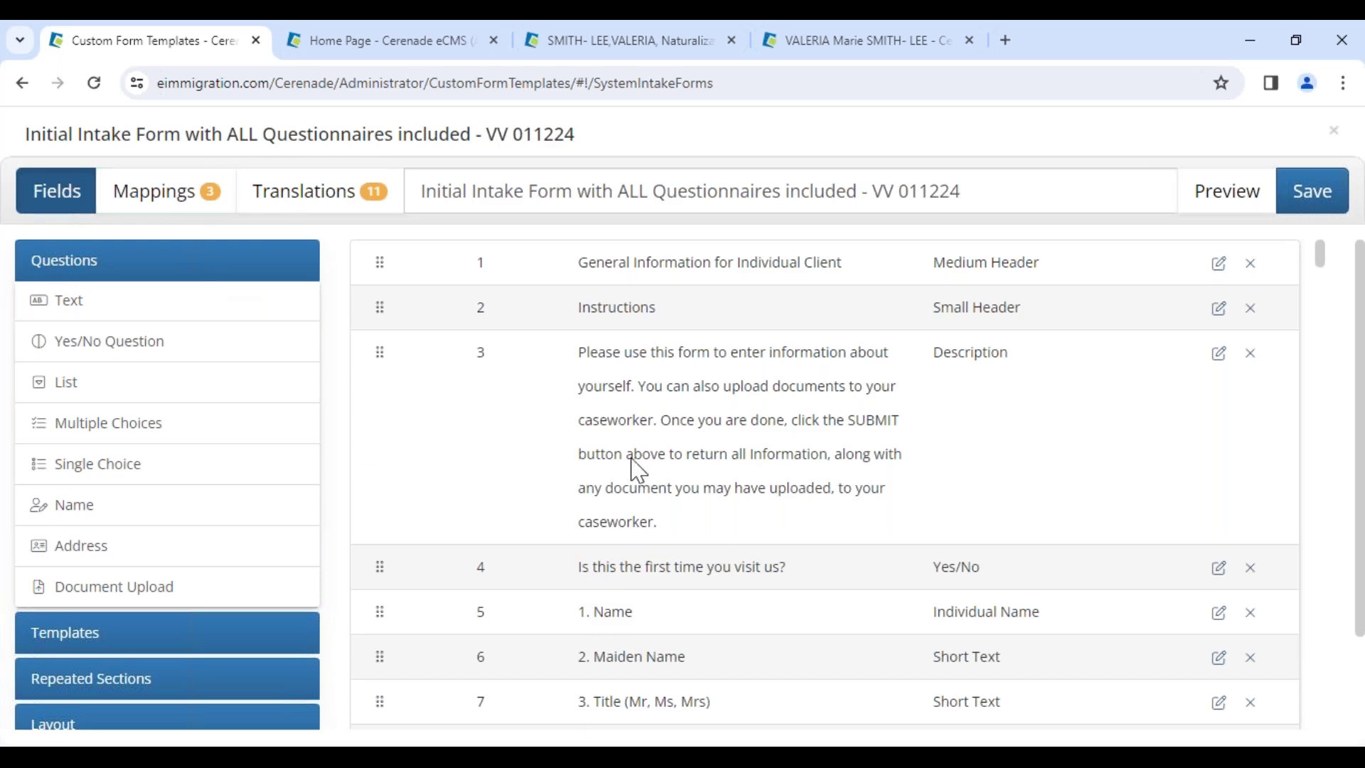
Step: Map the "Is this the first time you visit us?" question to the First_time_here field in Client Custom Fields
{"action": "left_click", "coordinate": [184, 214]}
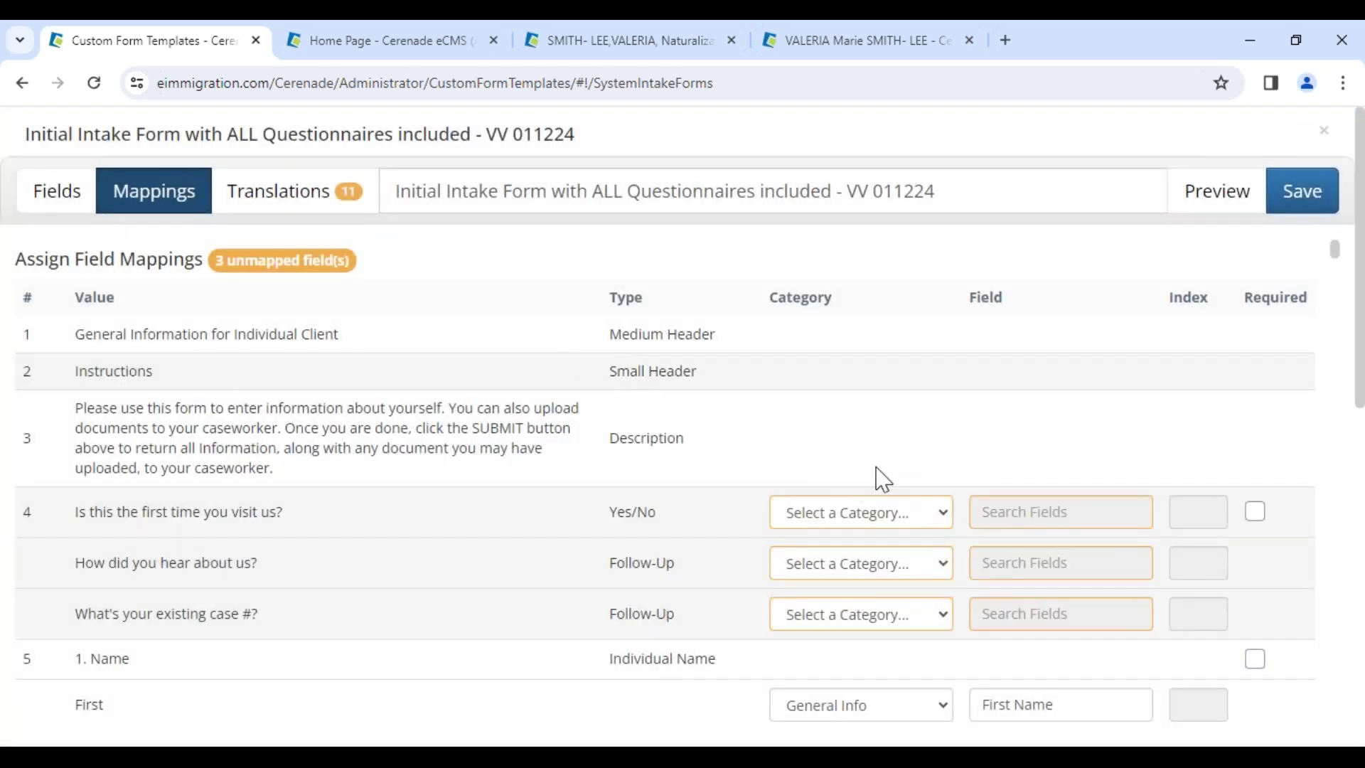
{"action": "left_click_drag", "start_coordinate": [76, 512], "coordinate": [290, 517]}
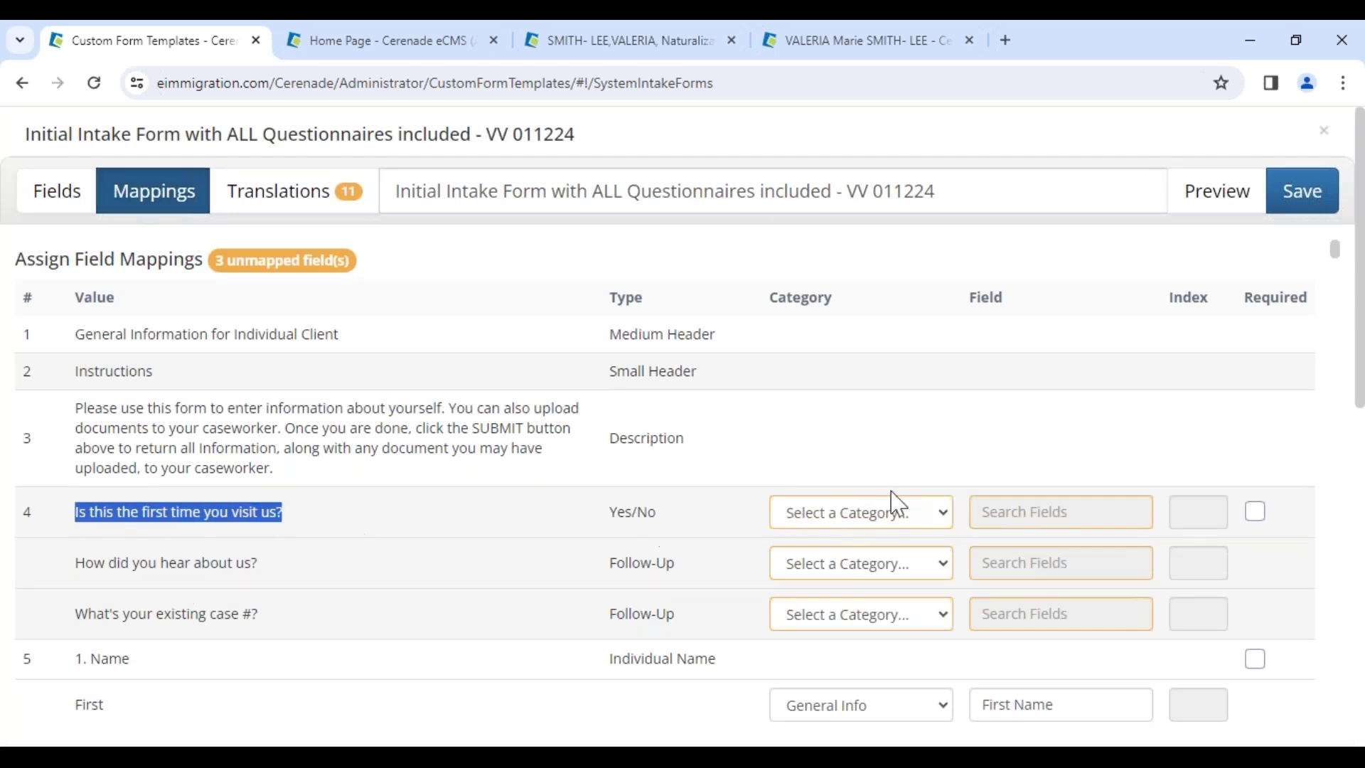
{"action": "left_click", "coordinate": [897, 521]}
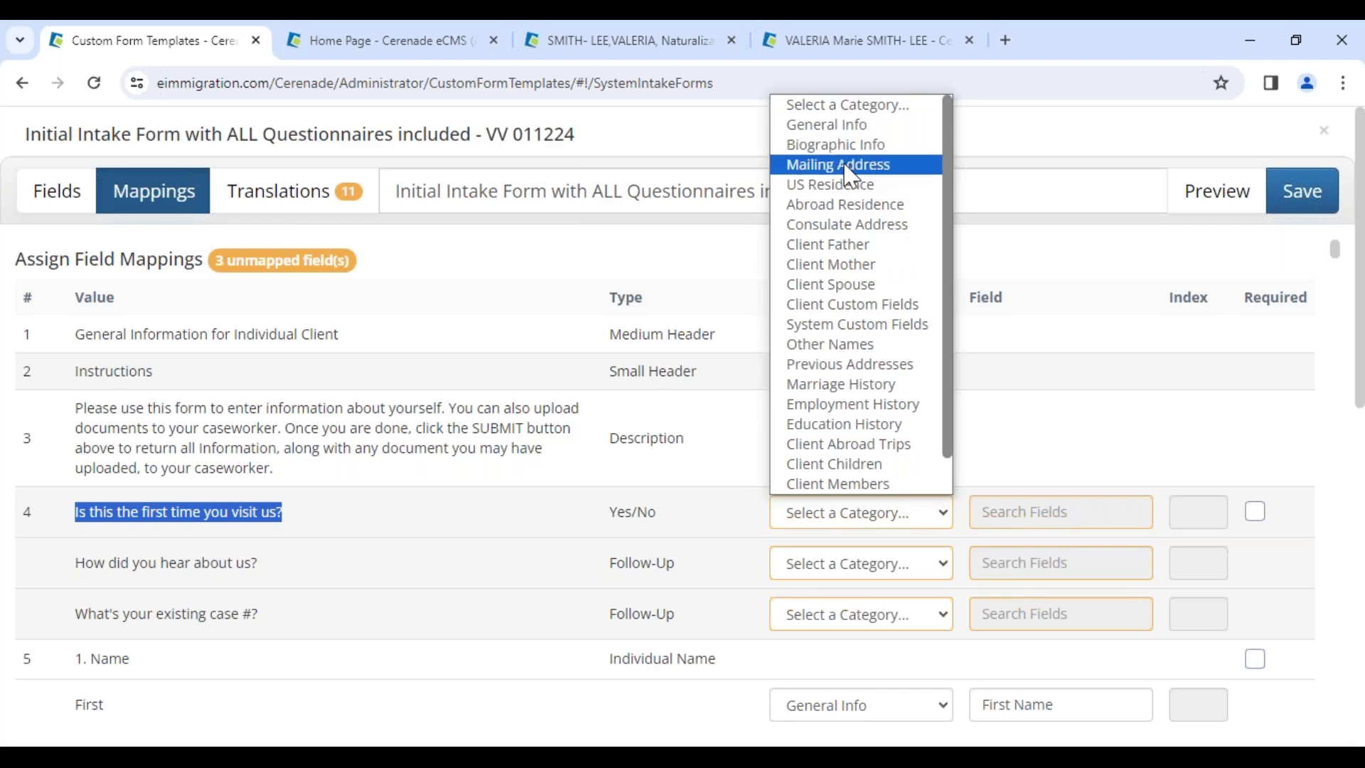
{"action": "left_click", "coordinate": [826, 309]}
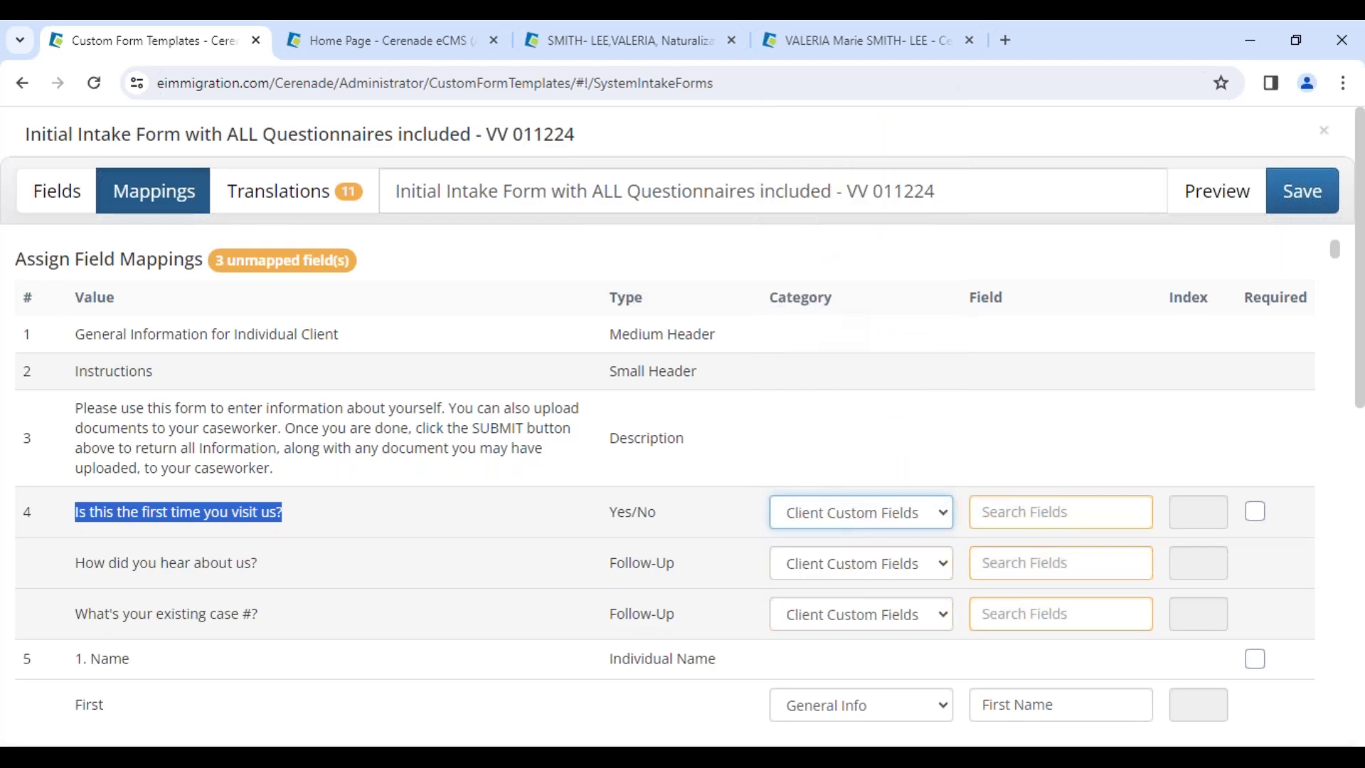
{"action": "left_click", "coordinate": [1008, 513]}
{"action": "type", "text": "first"}
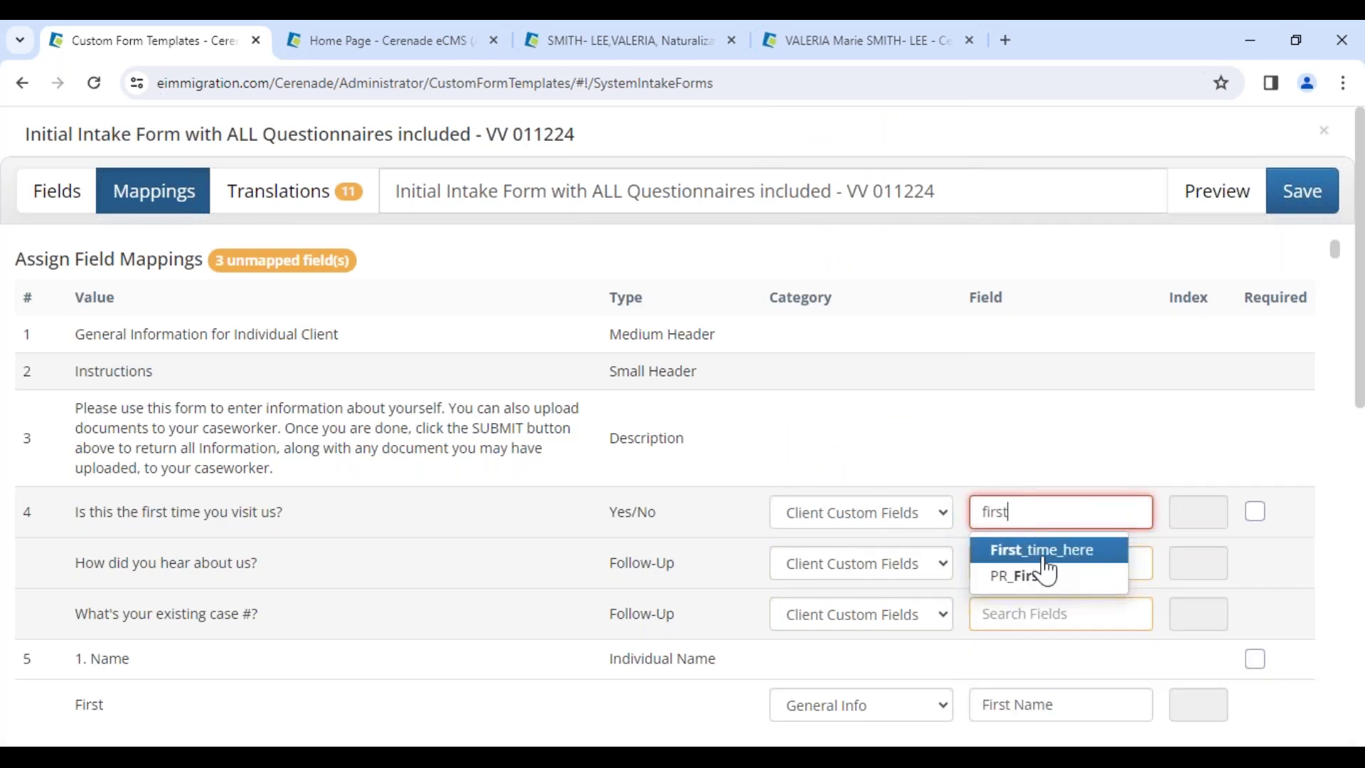
{"action": "left_click", "coordinate": [1058, 562]}
{"action": "left_click", "coordinate": [1058, 562]}
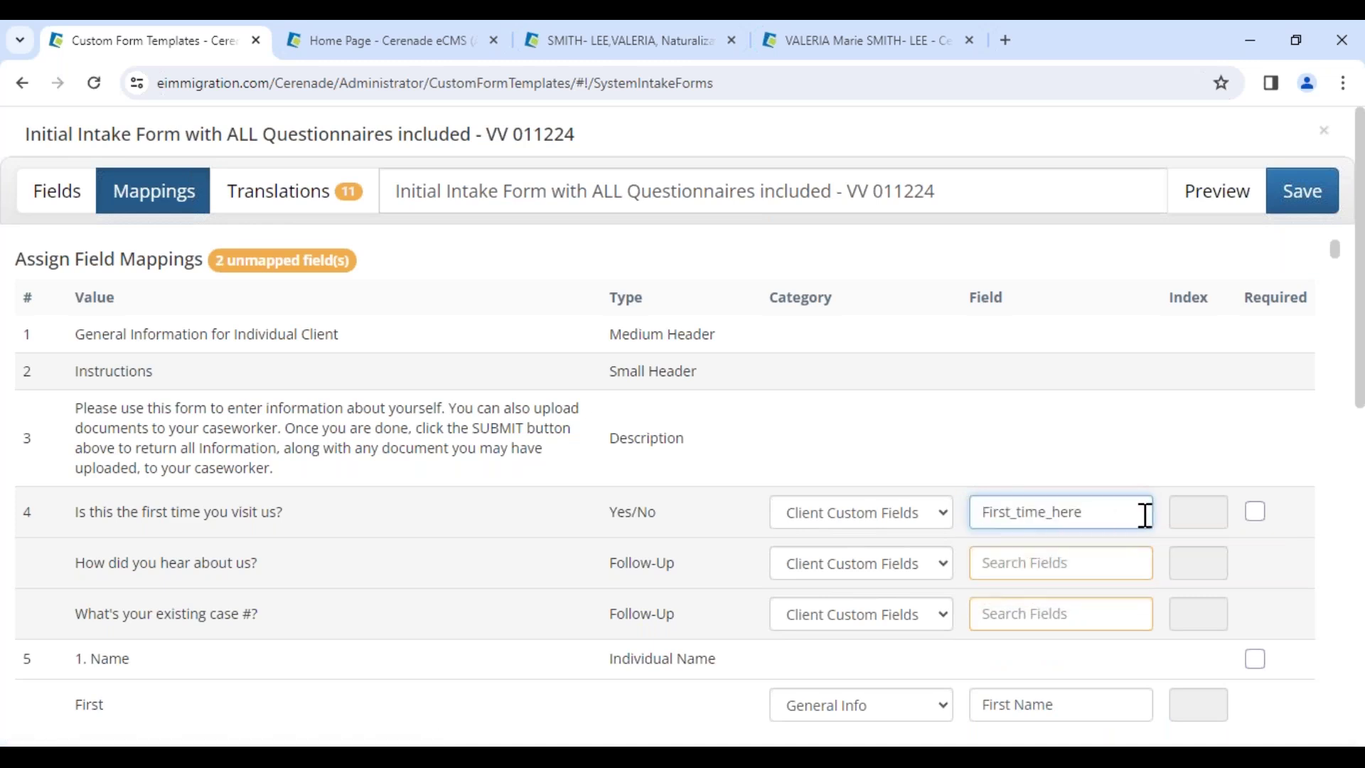
Step: Map the "How did you hear about us?" follow-up to Source and the existing case number follow-up to Case Number
{"action": "left_click", "coordinate": [1021, 565]}
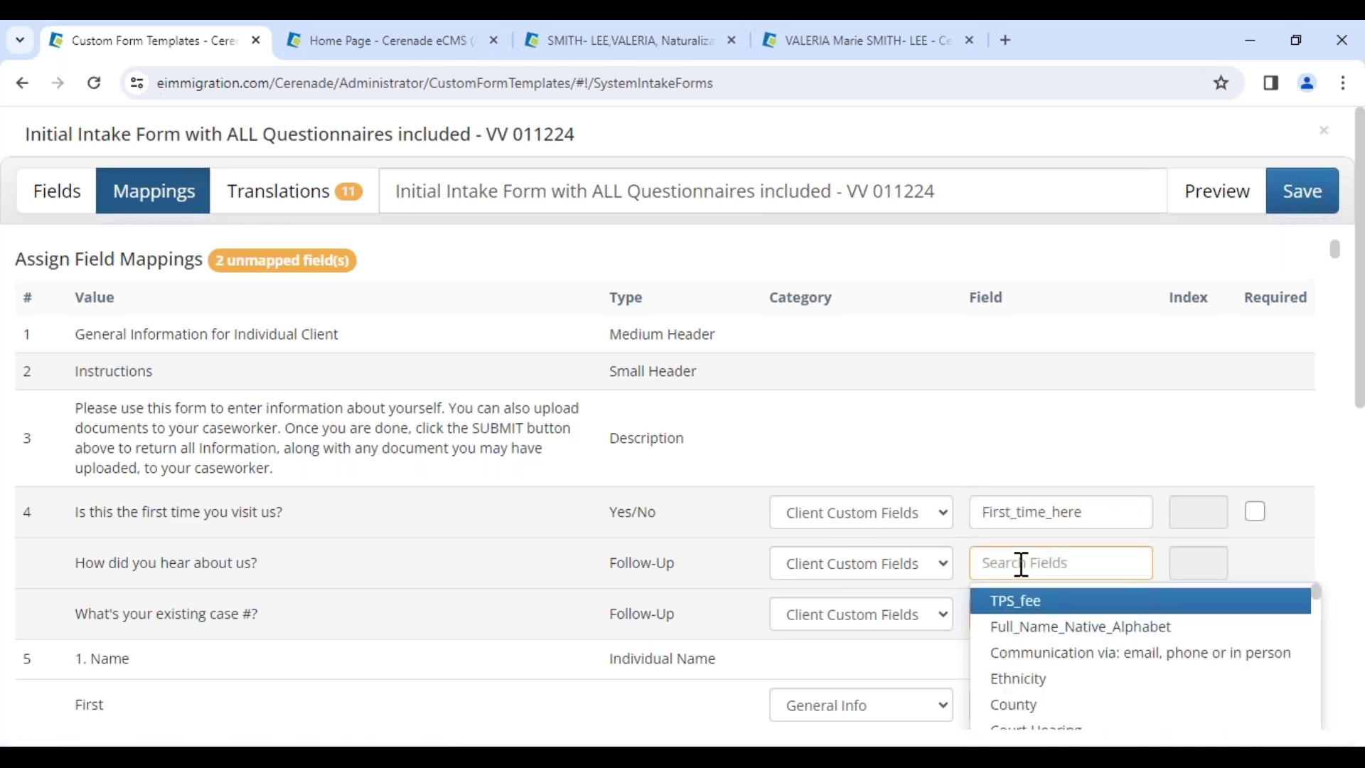
{"action": "type", "text": "source"}
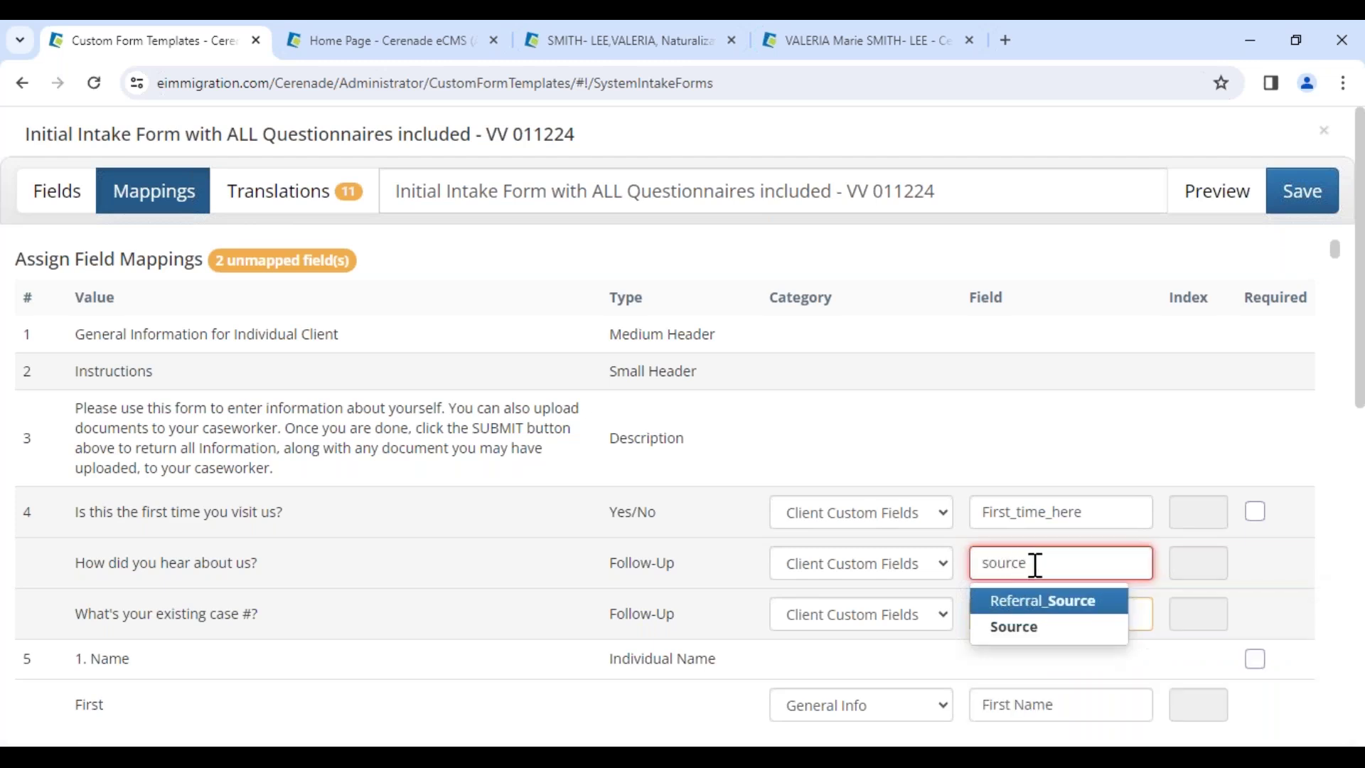
{"action": "left_click", "coordinate": [1036, 625]}
{"action": "left_click", "coordinate": [1033, 615]}
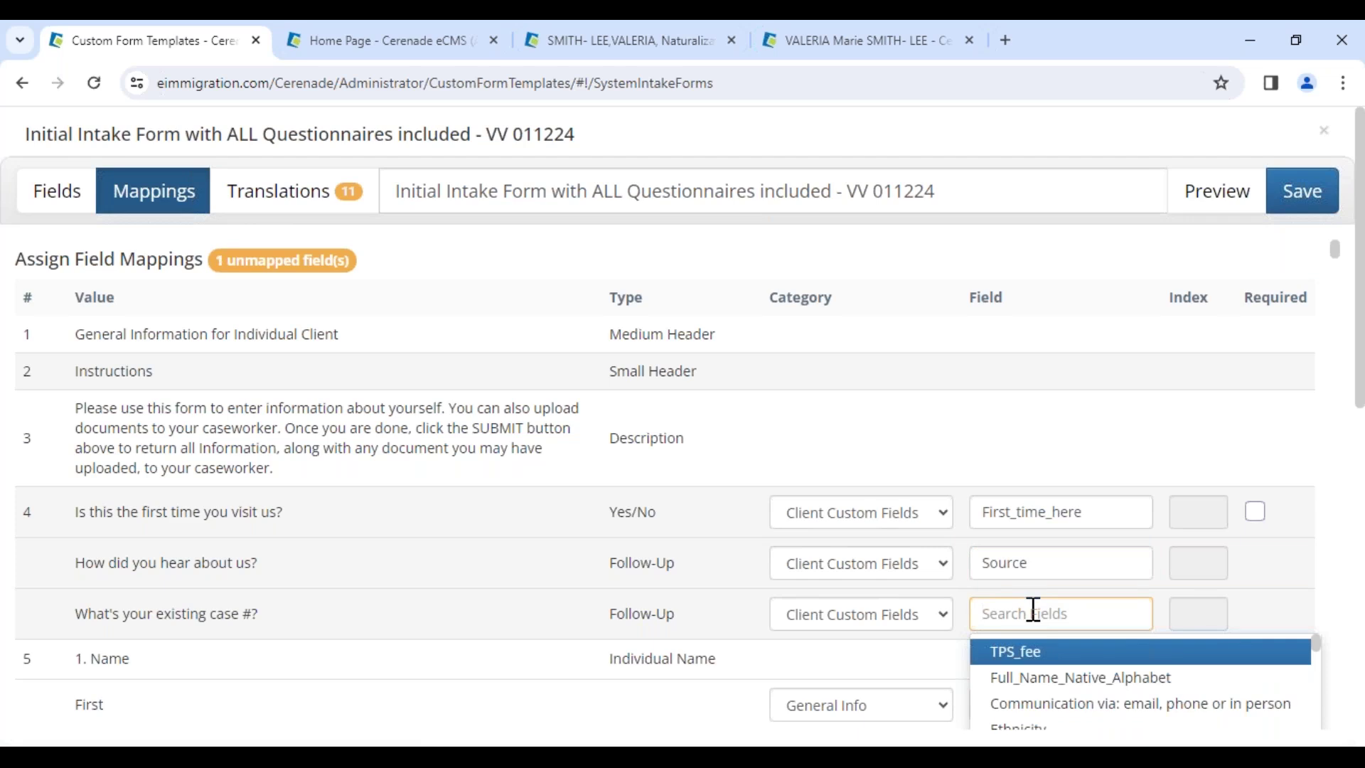
{"action": "type", "text": "case"}
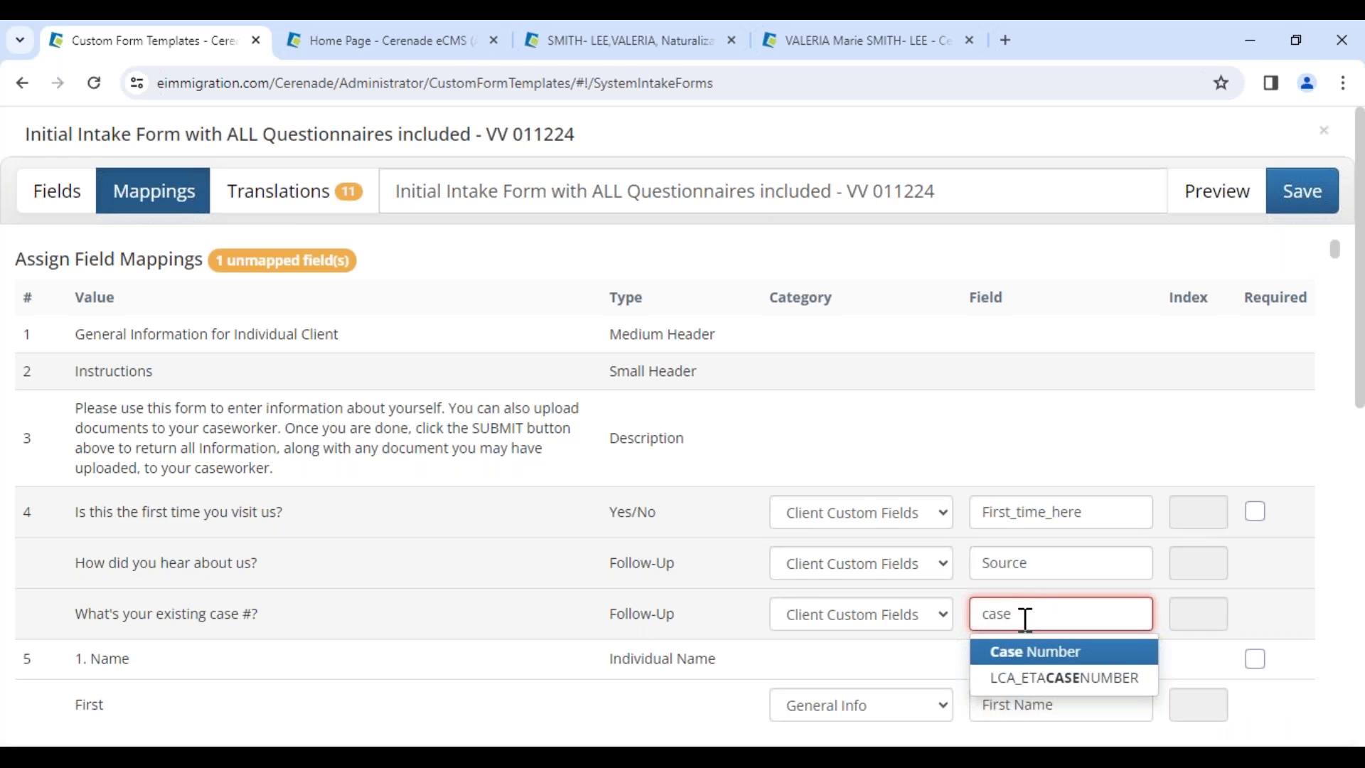
{"action": "left_click", "coordinate": [1034, 651]}
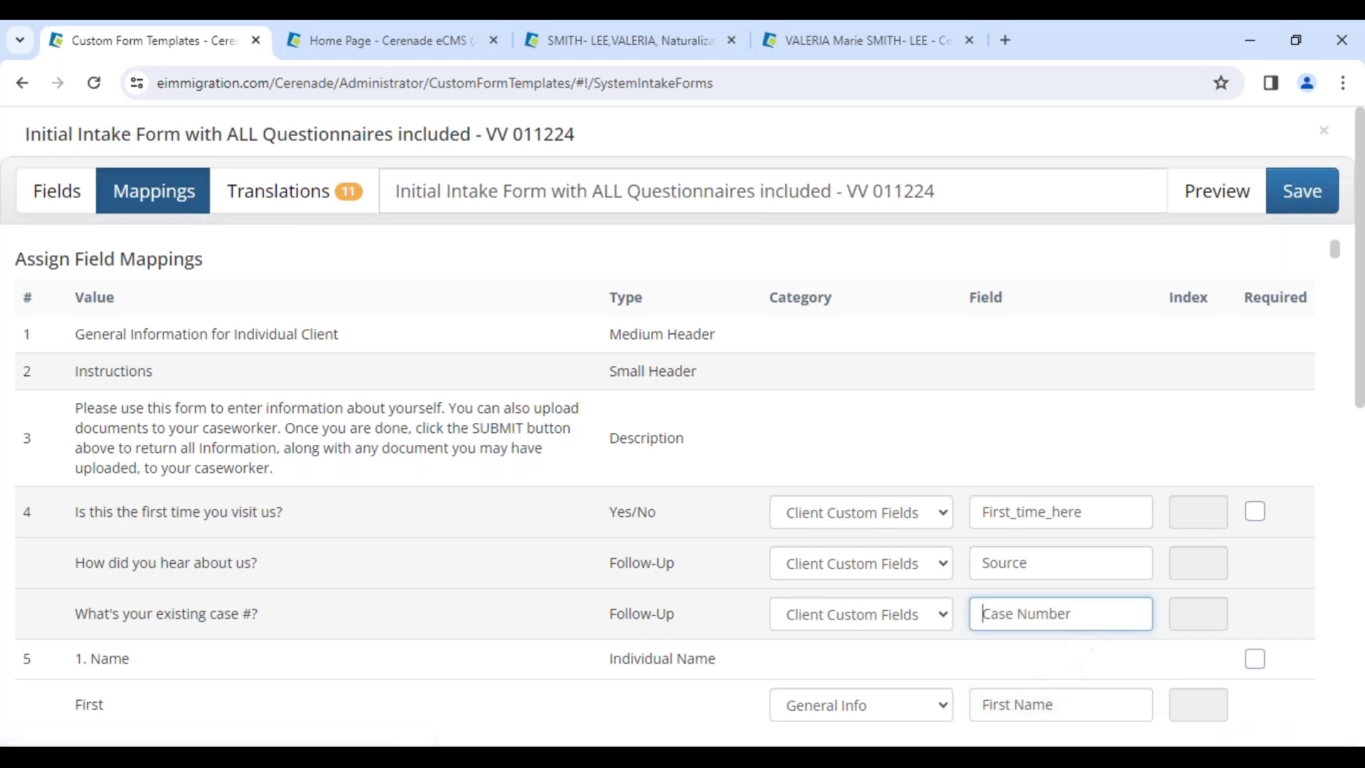
Step: Mark the first-visit question and the 1. Name question as required
{"action": "left_click", "coordinate": [1256, 516]}
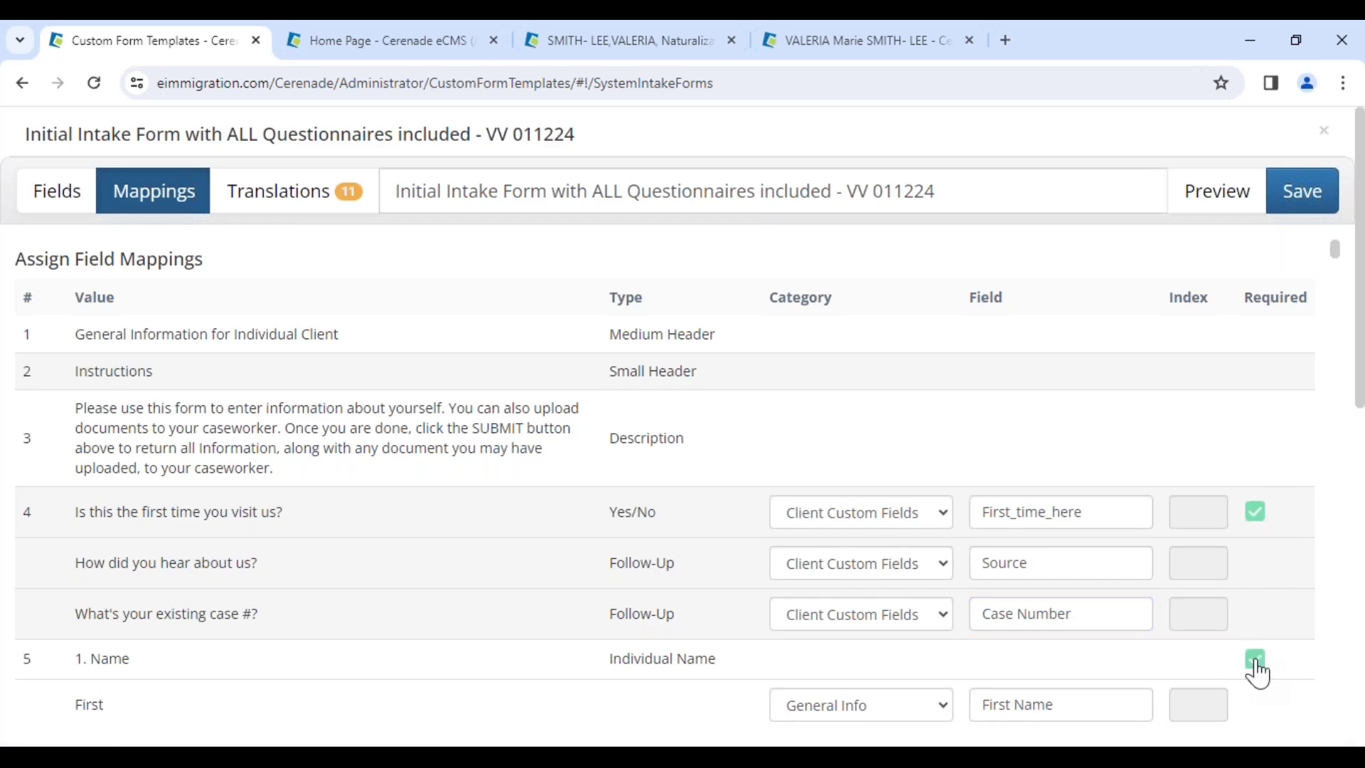
{"action": "scroll", "coordinate": [1258, 671], "scroll_direction": "down", "scroll_amount": 2}
{"action": "scroll", "coordinate": [1269, 576], "scroll_direction": "up", "scroll_amount": 1}
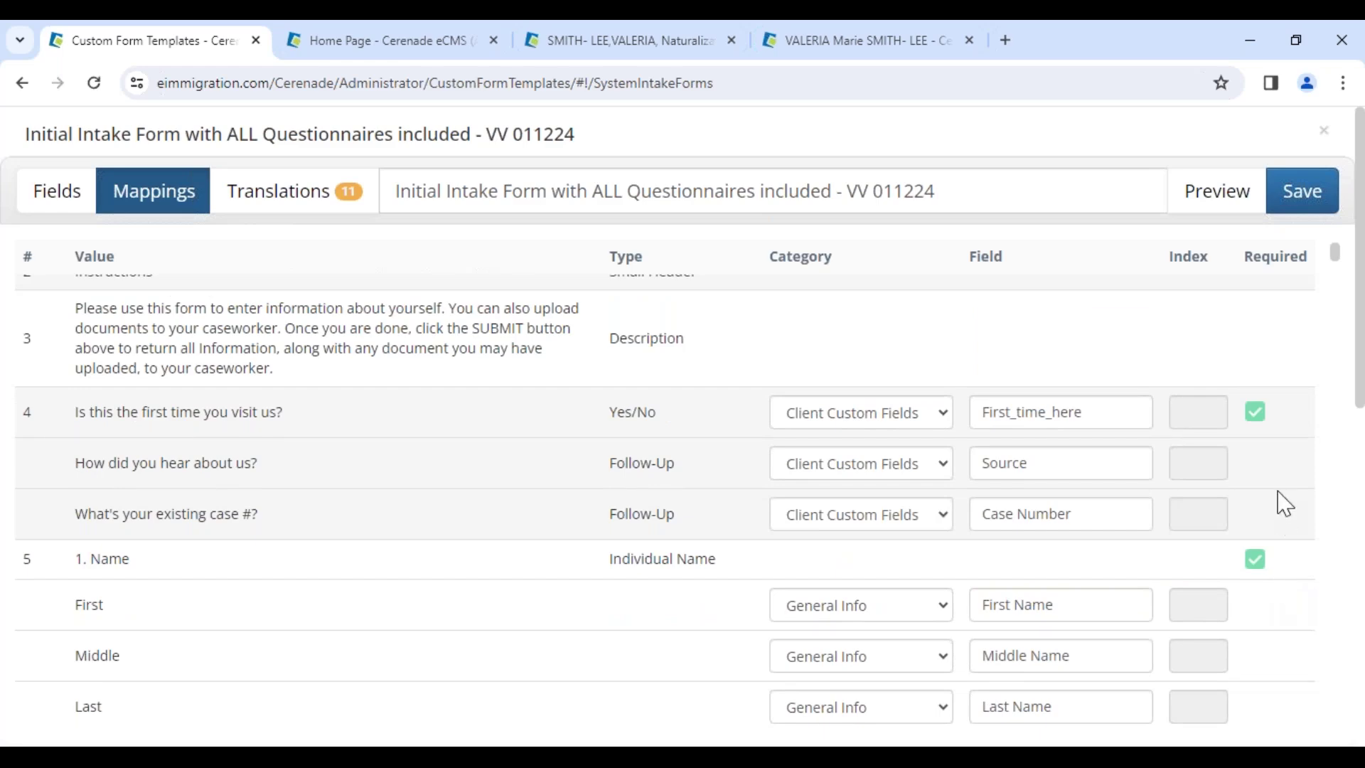
Step: Open the form's translations and review the messages from the translation service
{"action": "left_click", "coordinate": [258, 199]}
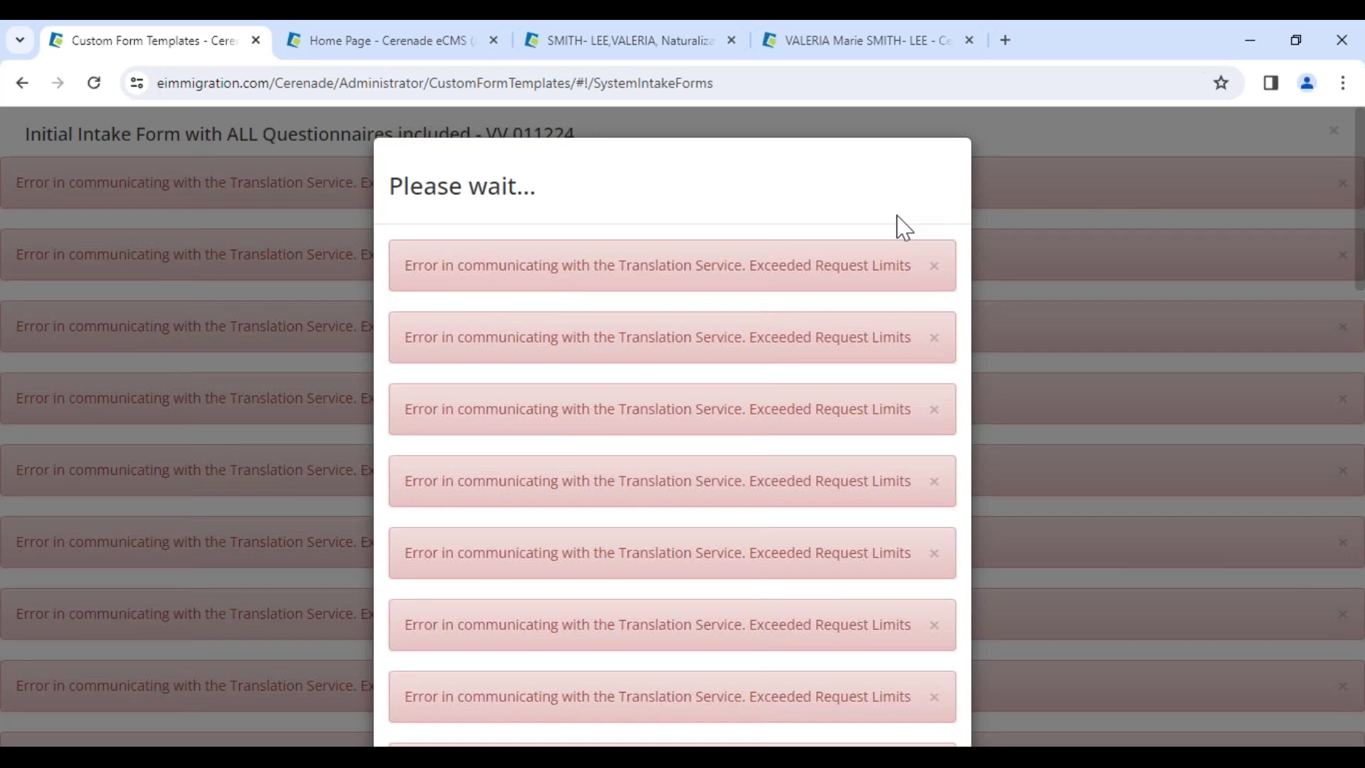
{"action": "scroll", "coordinate": [927, 427], "scroll_direction": "down", "scroll_amount": 10}
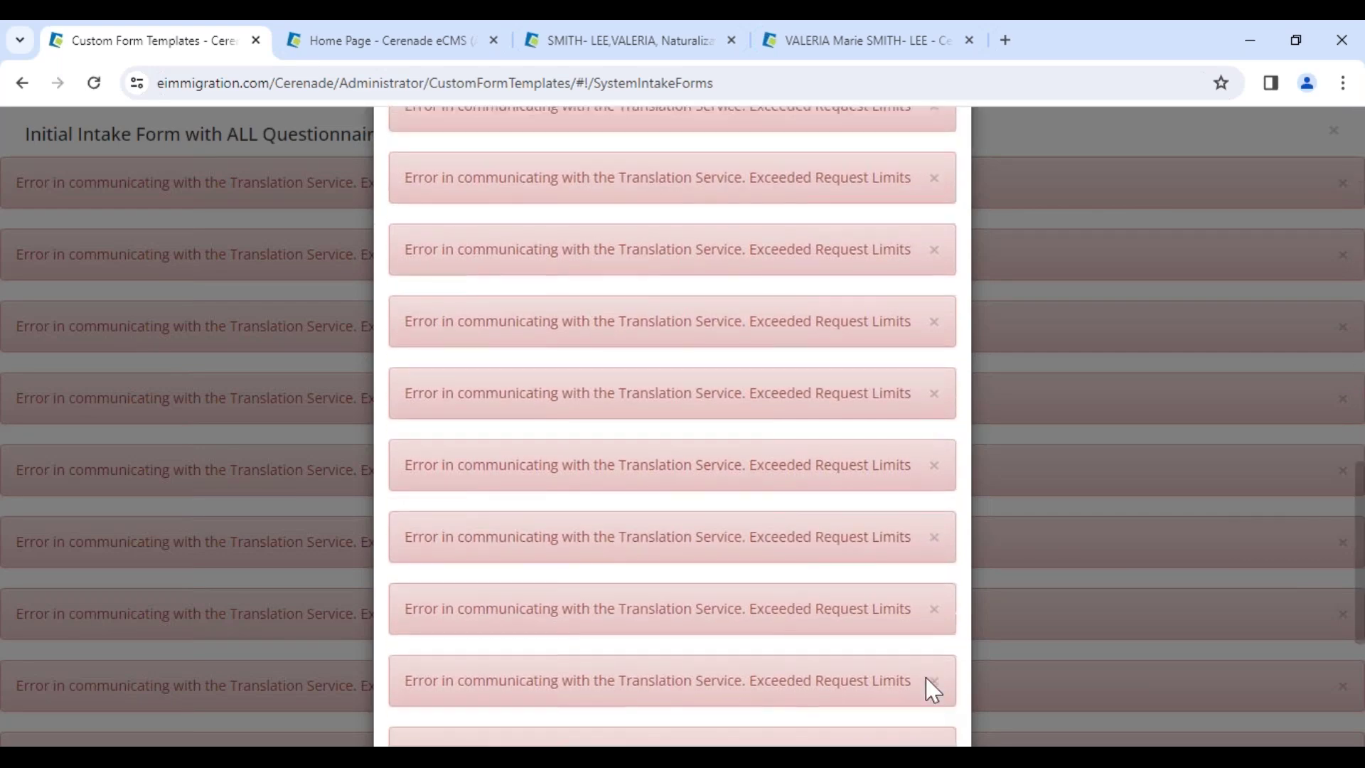
{"action": "scroll", "coordinate": [928, 681], "scroll_direction": "down", "scroll_amount": 2}
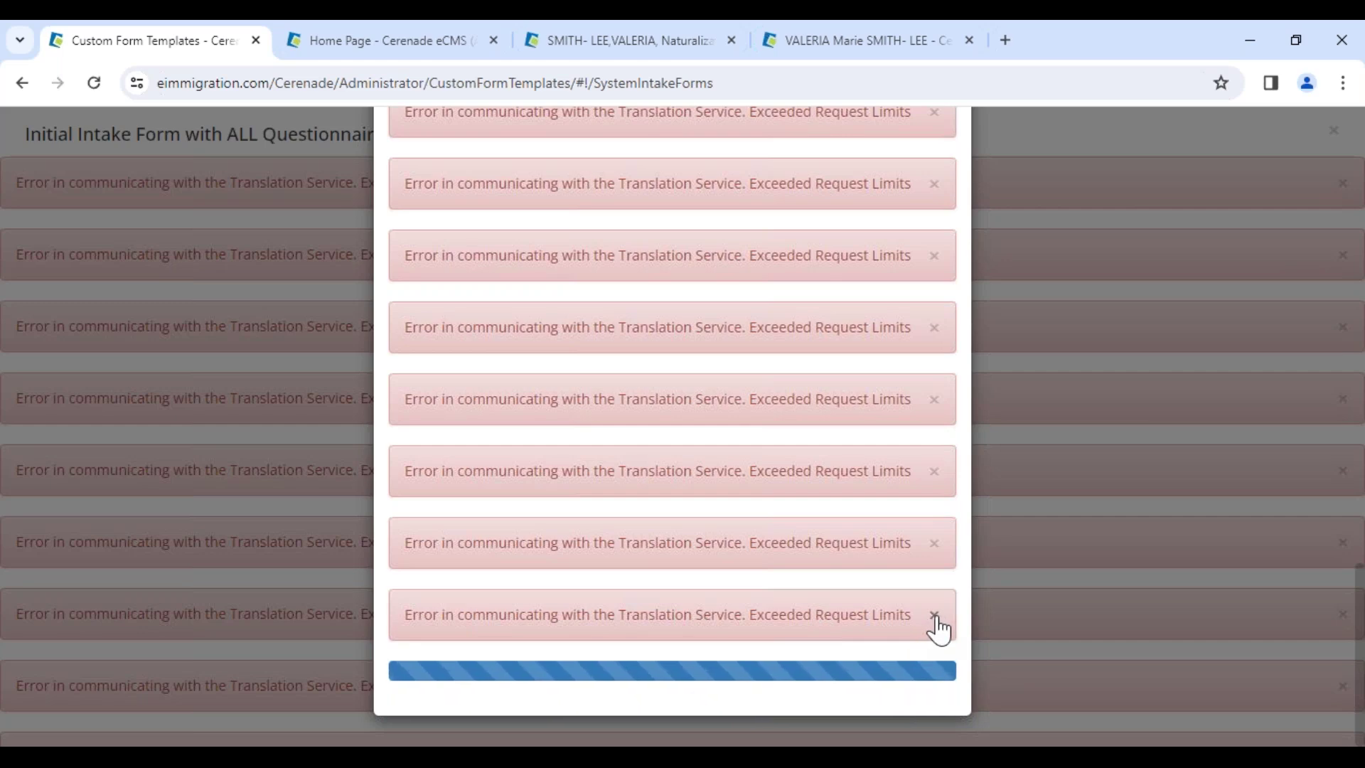
{"action": "left_click_drag", "start_coordinate": [923, 621], "coordinate": [746, 615]}
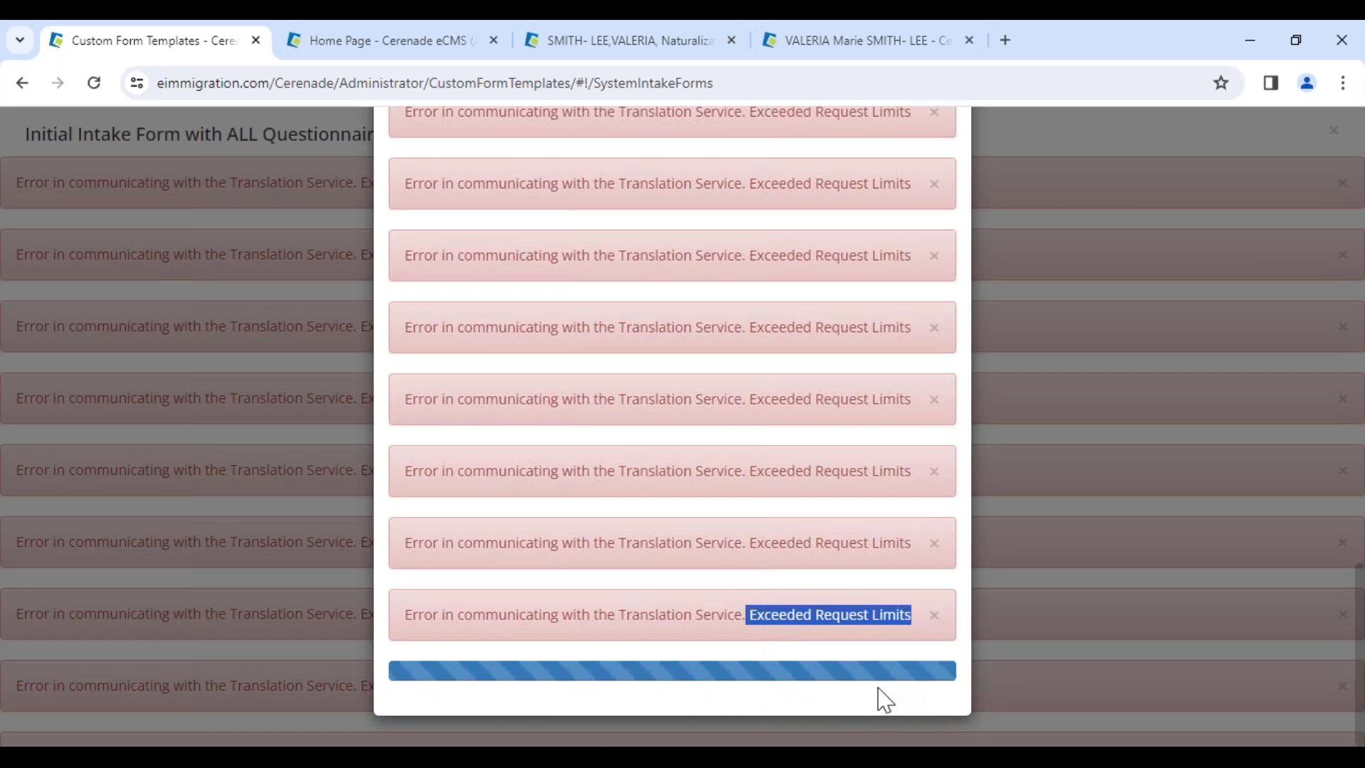
{"action": "scroll", "coordinate": [920, 433], "scroll_direction": "up", "scroll_amount": 10}
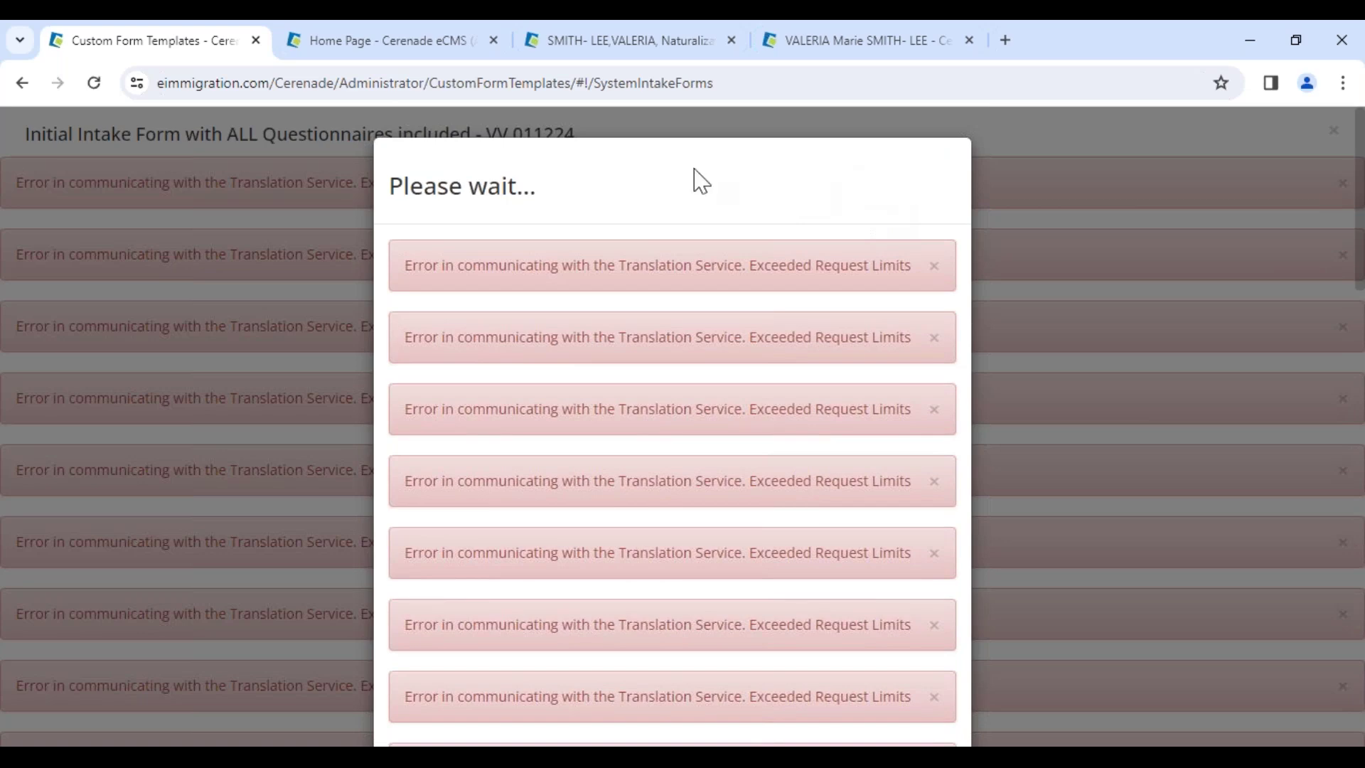
Step: Close the form editor's browser tab and open the custom intake forms list from the administrator's Custom Form Templates
{"action": "left_click", "coordinate": [255, 40]}
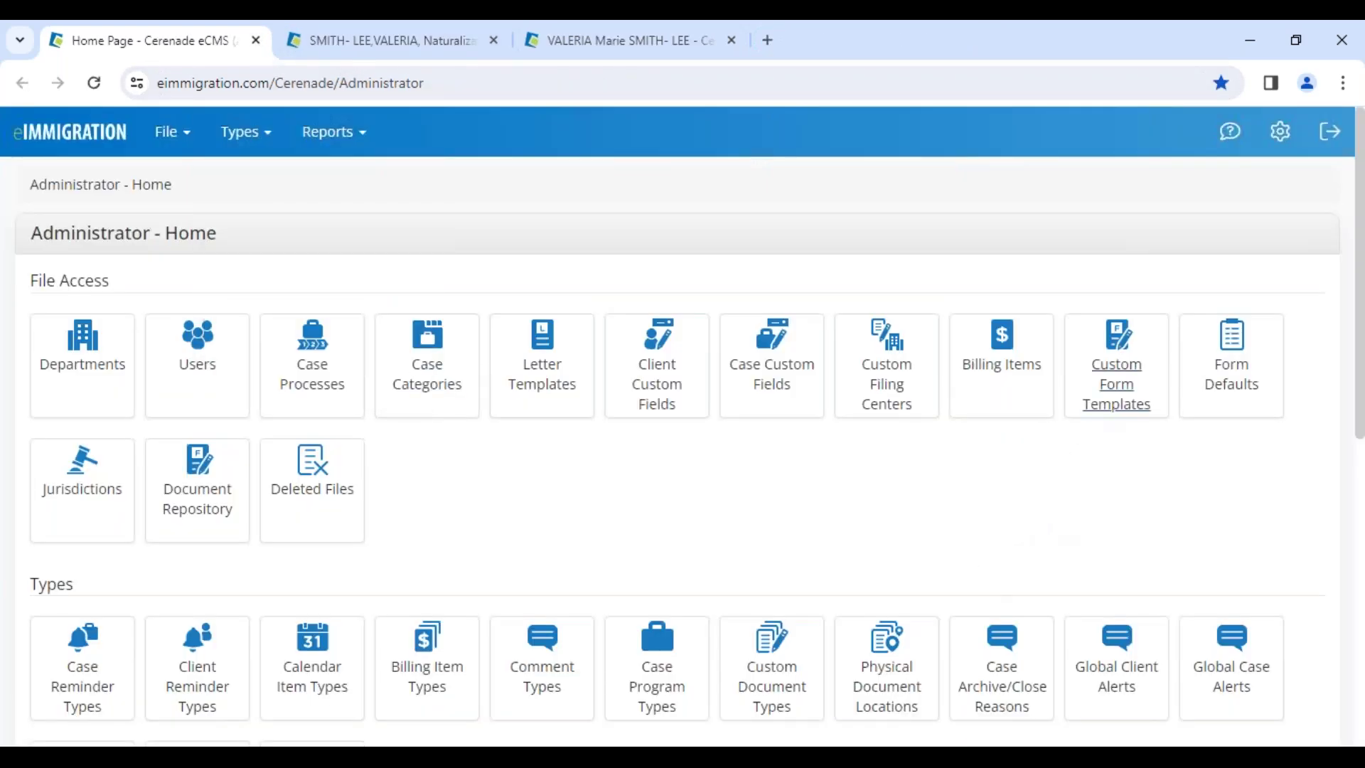
{"action": "left_click", "coordinate": [1119, 395]}
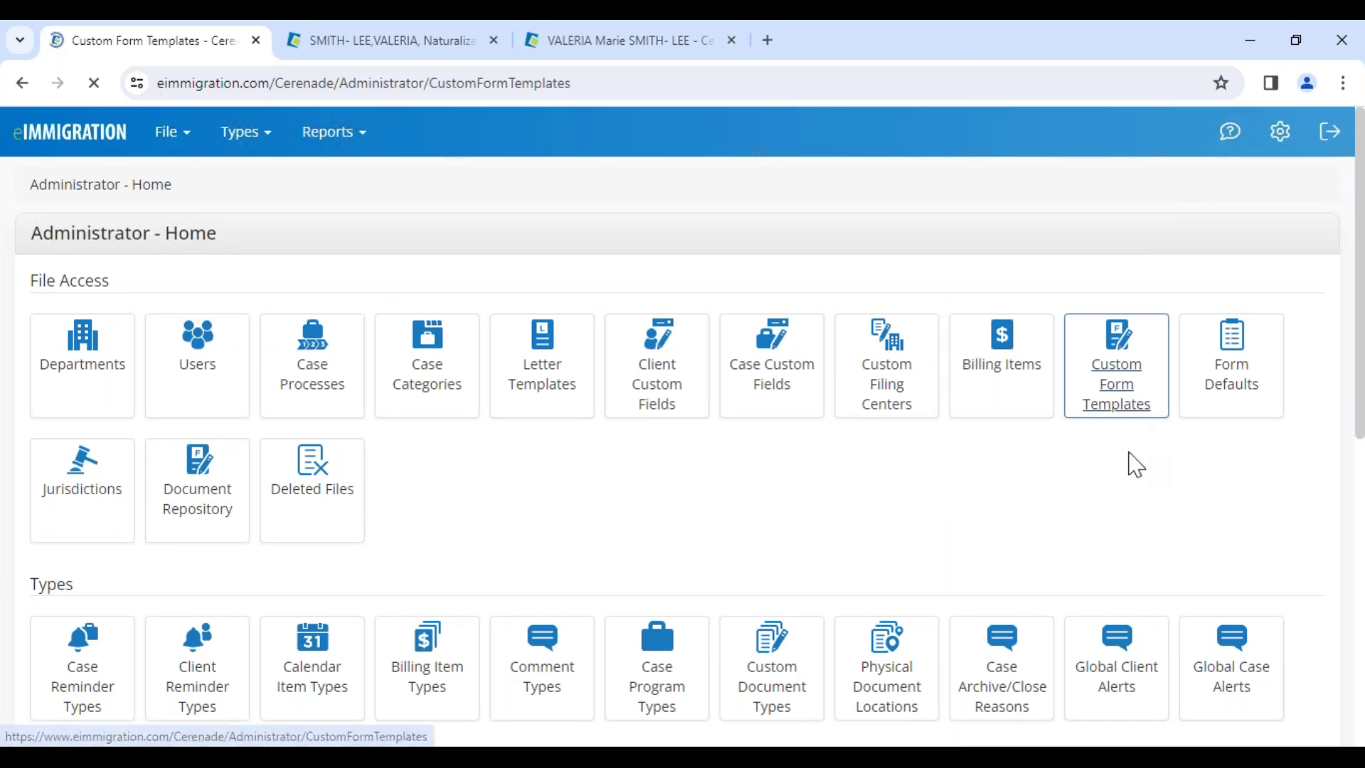
{"action": "left_click", "coordinate": [1209, 350]}
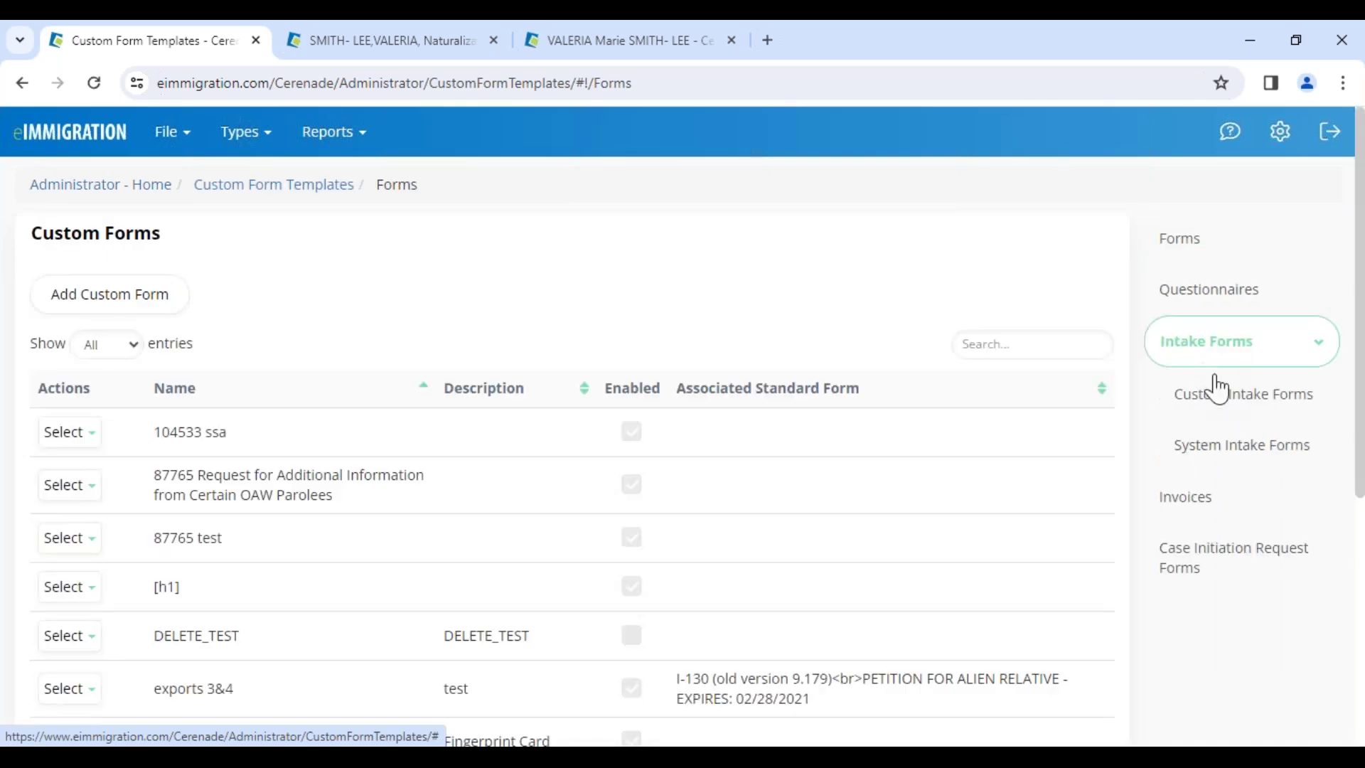
{"action": "left_click", "coordinate": [1232, 448]}
{"action": "left_click", "coordinate": [1244, 396]}
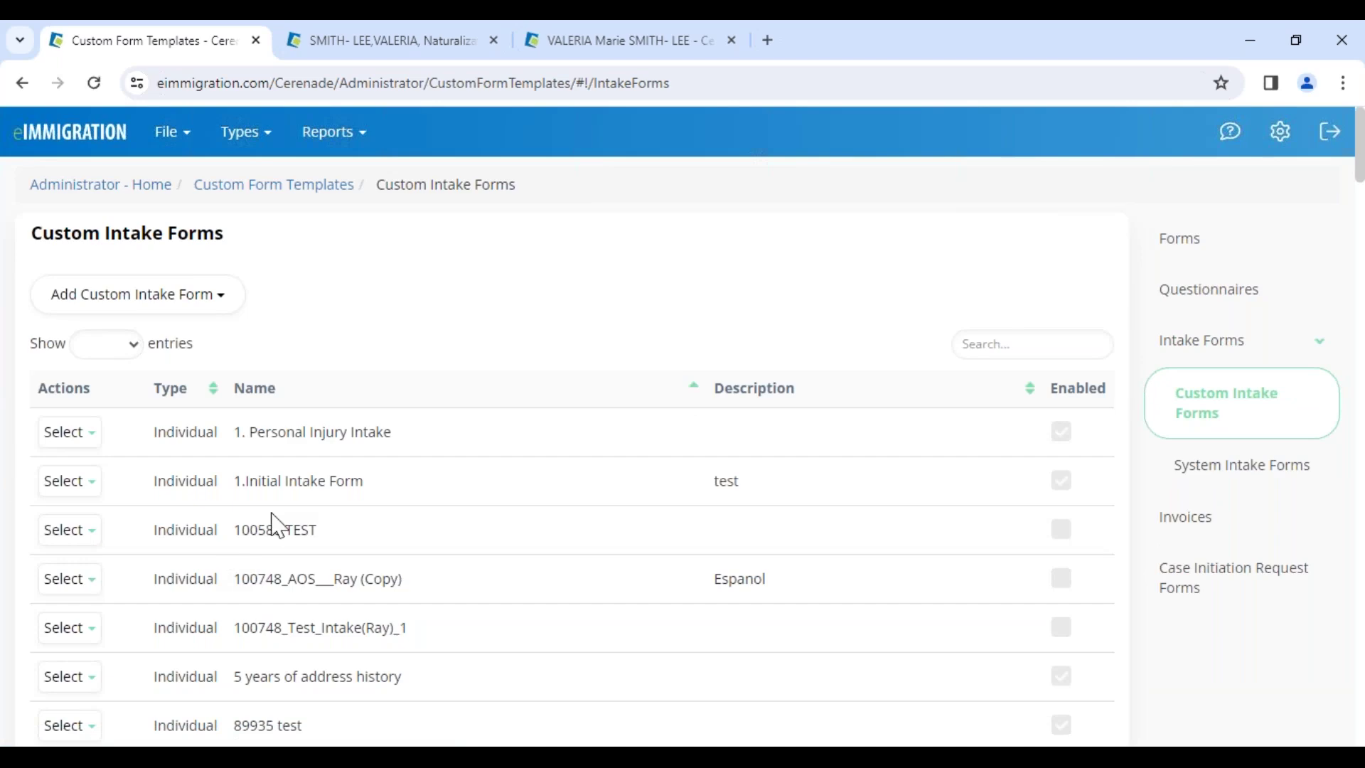
Step: Open the existing 1.Initial Intake Form from the custom intake forms list
{"action": "scroll", "coordinate": [210, 686], "scroll_direction": "down", "scroll_amount": 1}
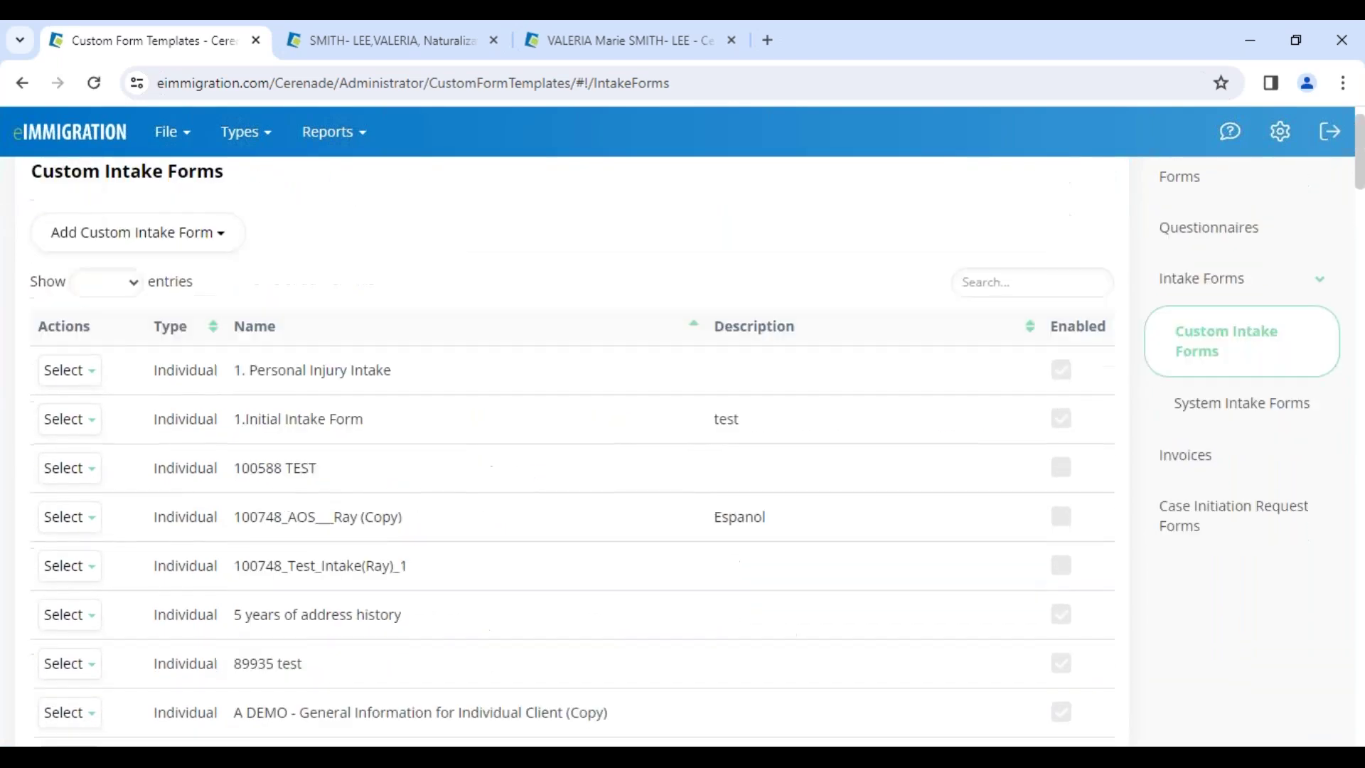
{"action": "scroll", "coordinate": [116, 488], "scroll_direction": "up", "scroll_amount": 1}
{"action": "left_click", "coordinate": [89, 484]}
{"action": "left_click", "coordinate": [89, 518]}
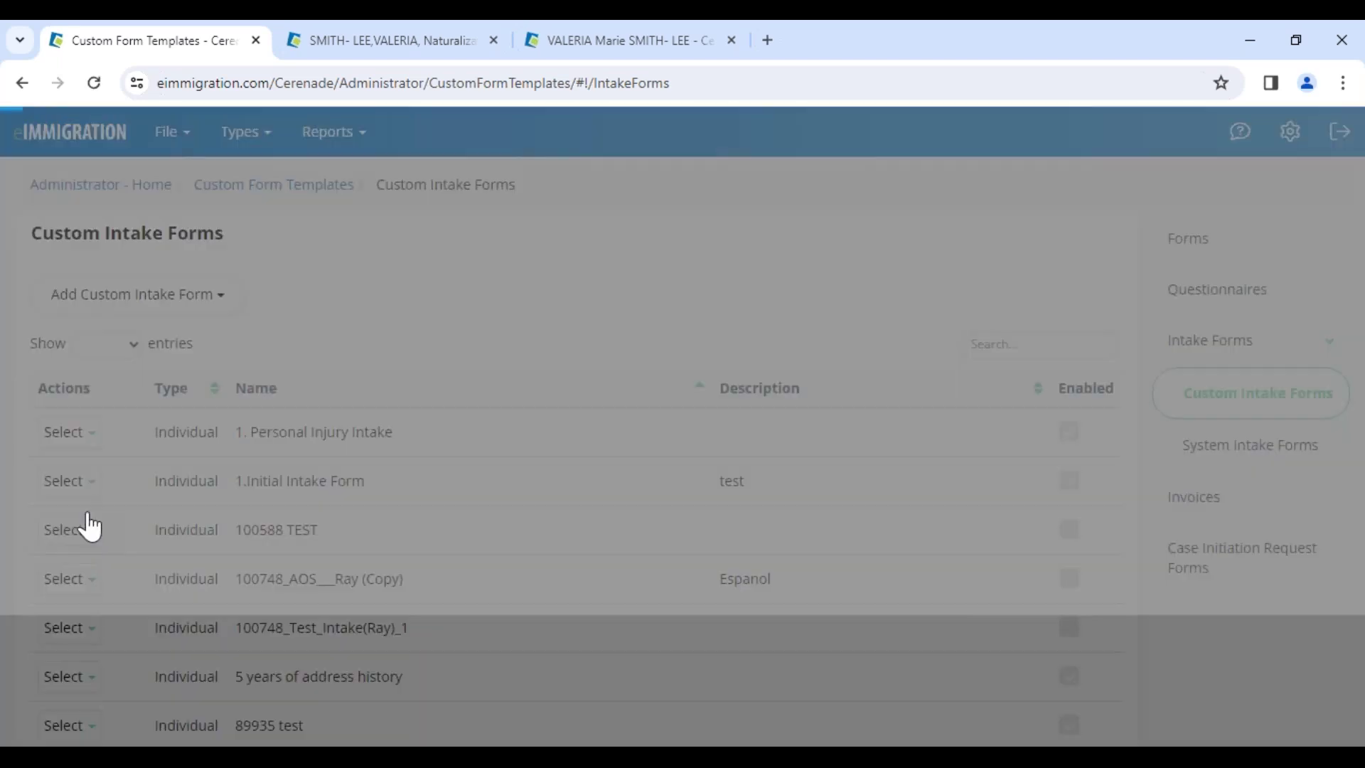
Step: Map the follow-up question "How did you hear about this law firm?" to the Source field under Client Custom Fields
{"action": "left_click", "coordinate": [176, 210]}
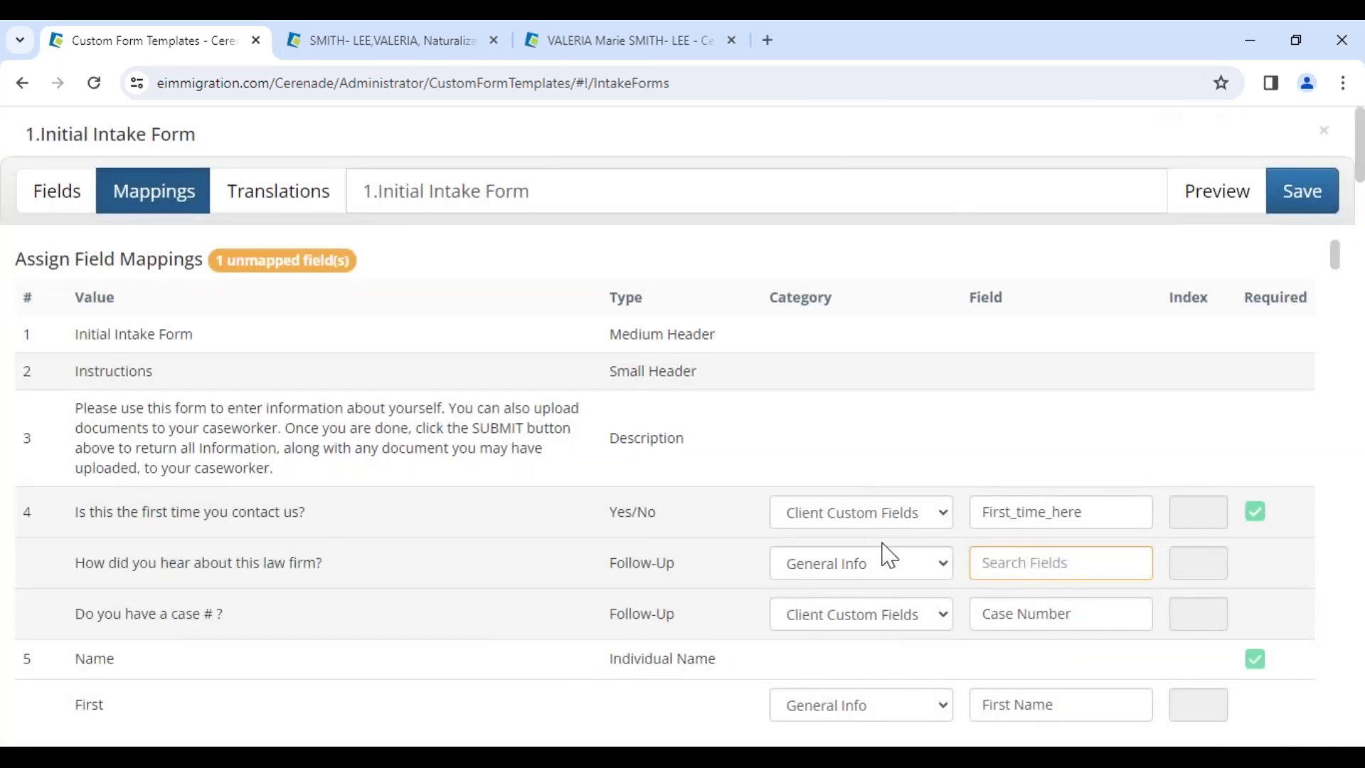
{"action": "left_click", "coordinate": [845, 563]}
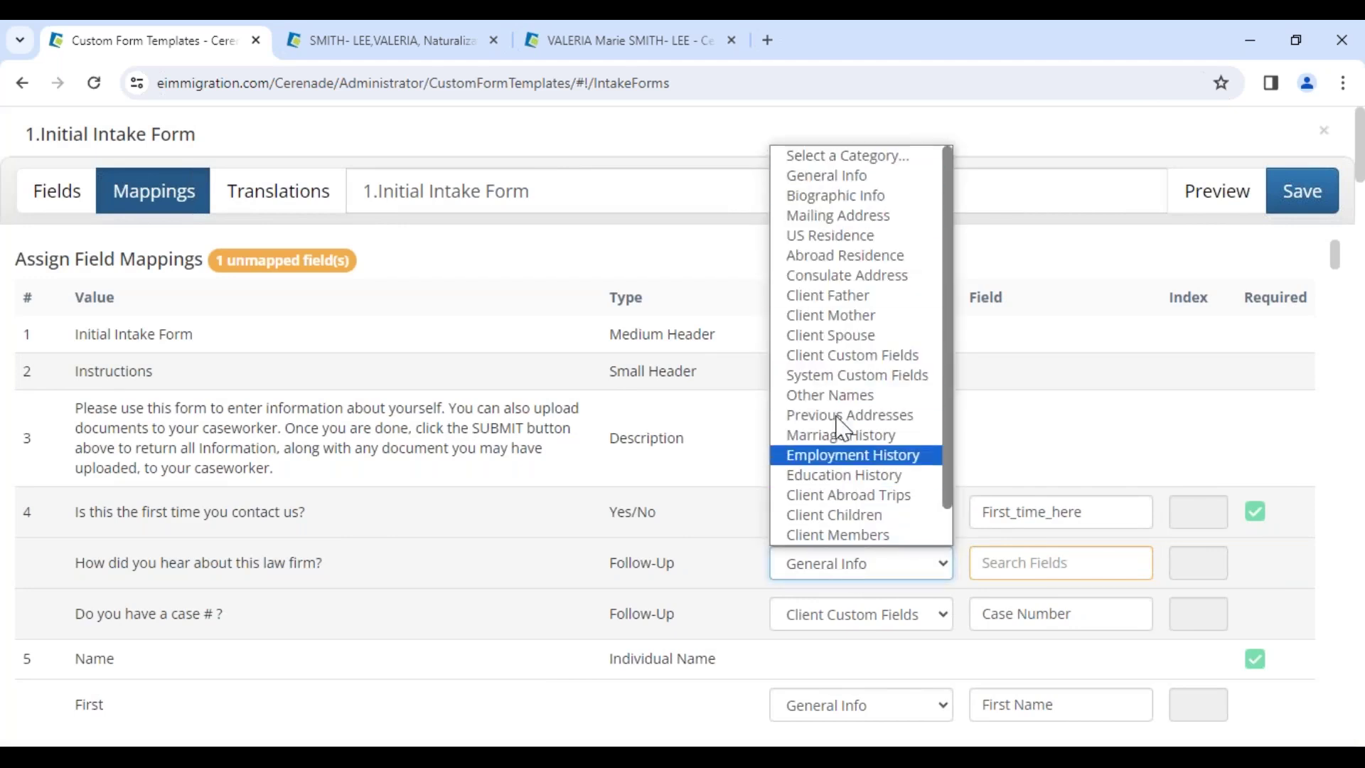
{"action": "left_click", "coordinate": [850, 354]}
{"action": "left_click", "coordinate": [1020, 554]}
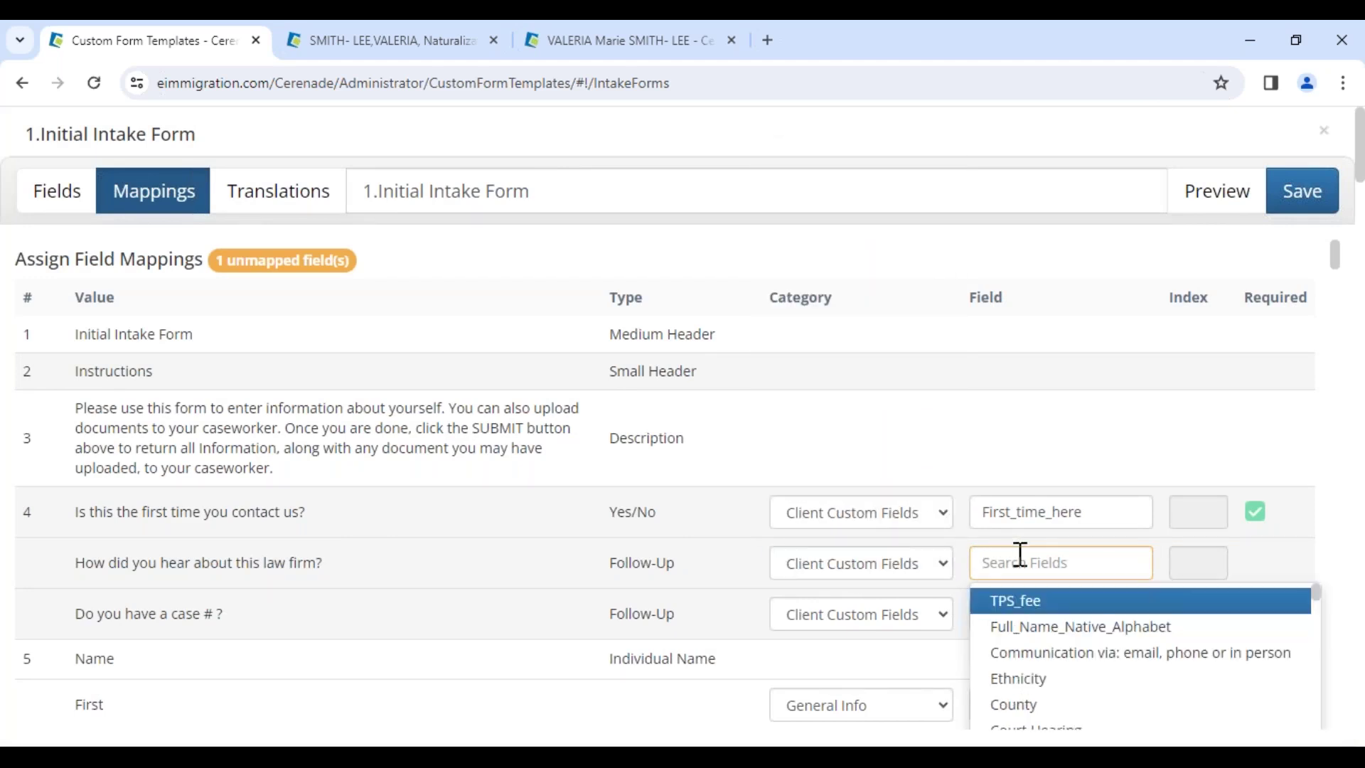
{"action": "type", "text": "source"}
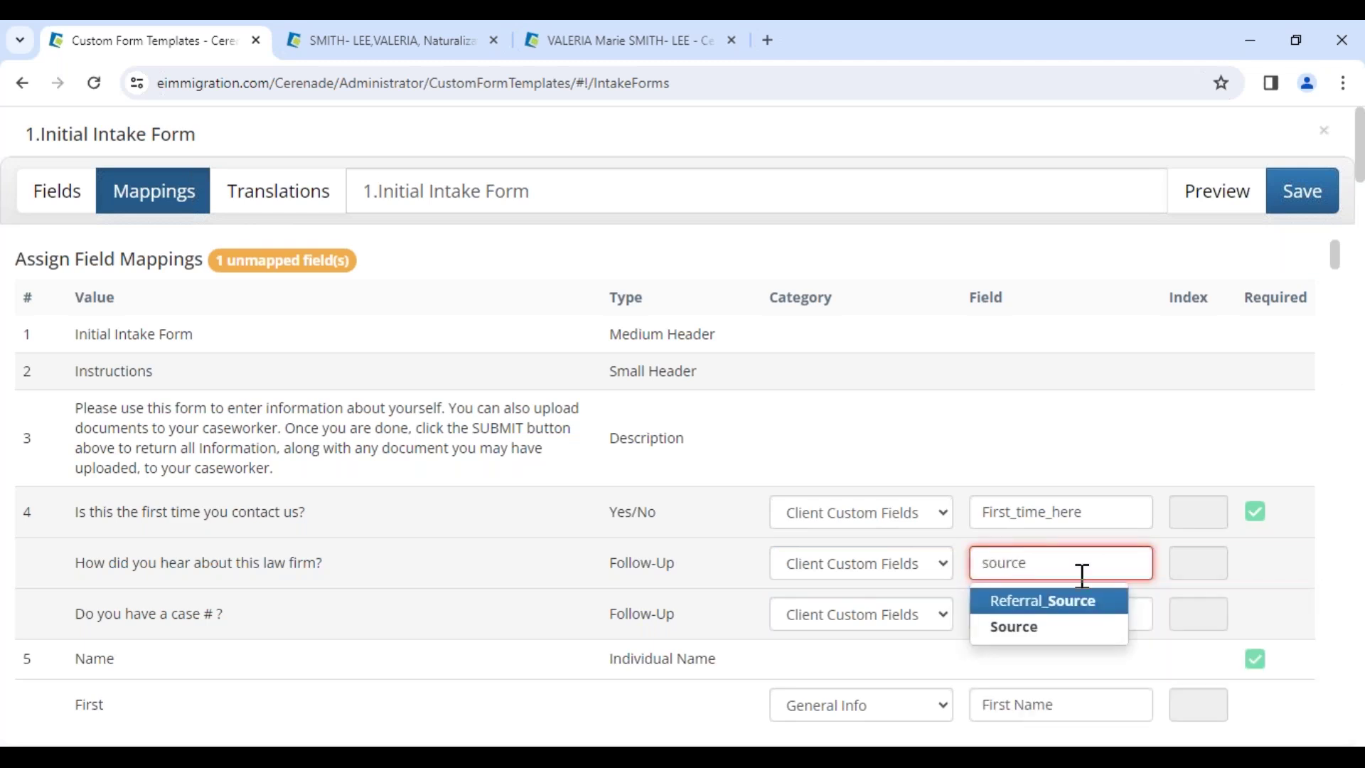
{"action": "left_click", "coordinate": [1005, 633]}
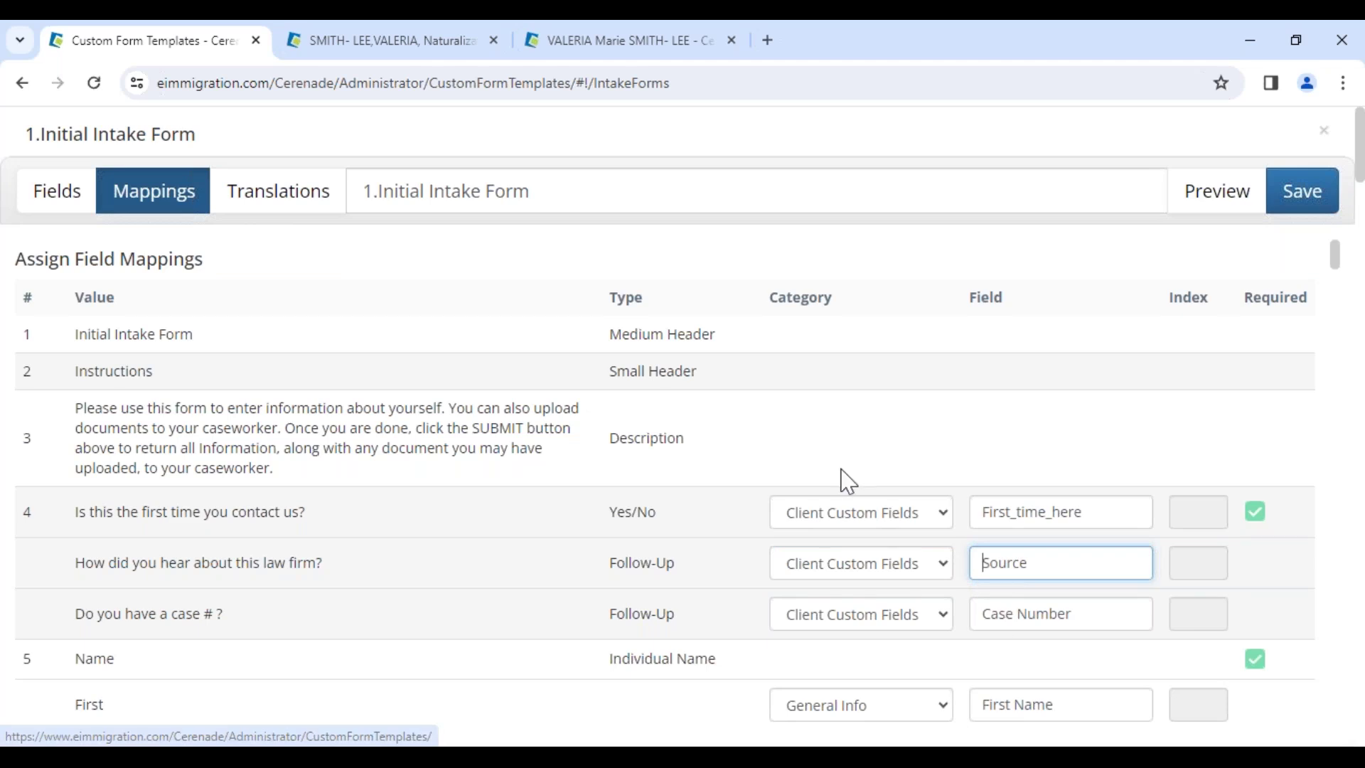
Step: Add a Portuguese translation to the intake form, review the translated texts and submit the review
{"action": "left_click", "coordinate": [275, 206]}
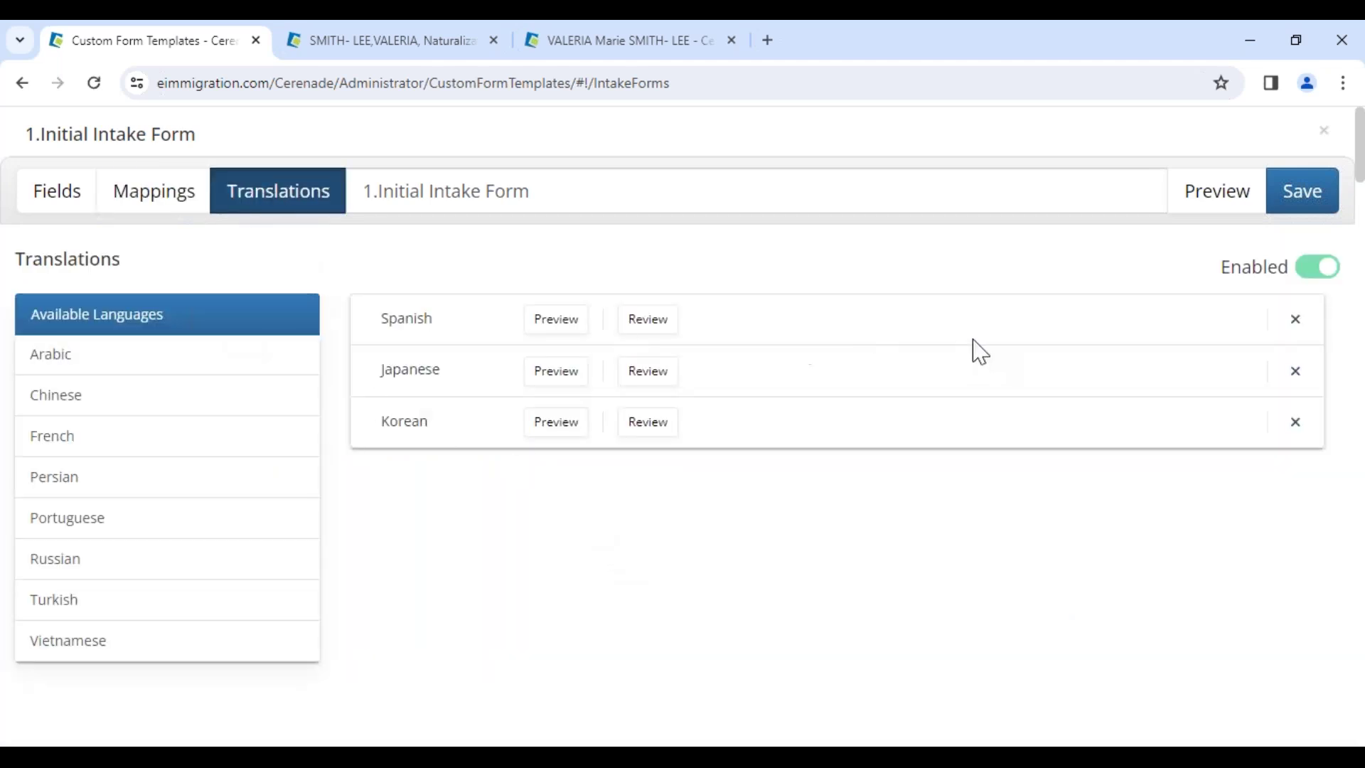
{"action": "left_click", "coordinate": [57, 533]}
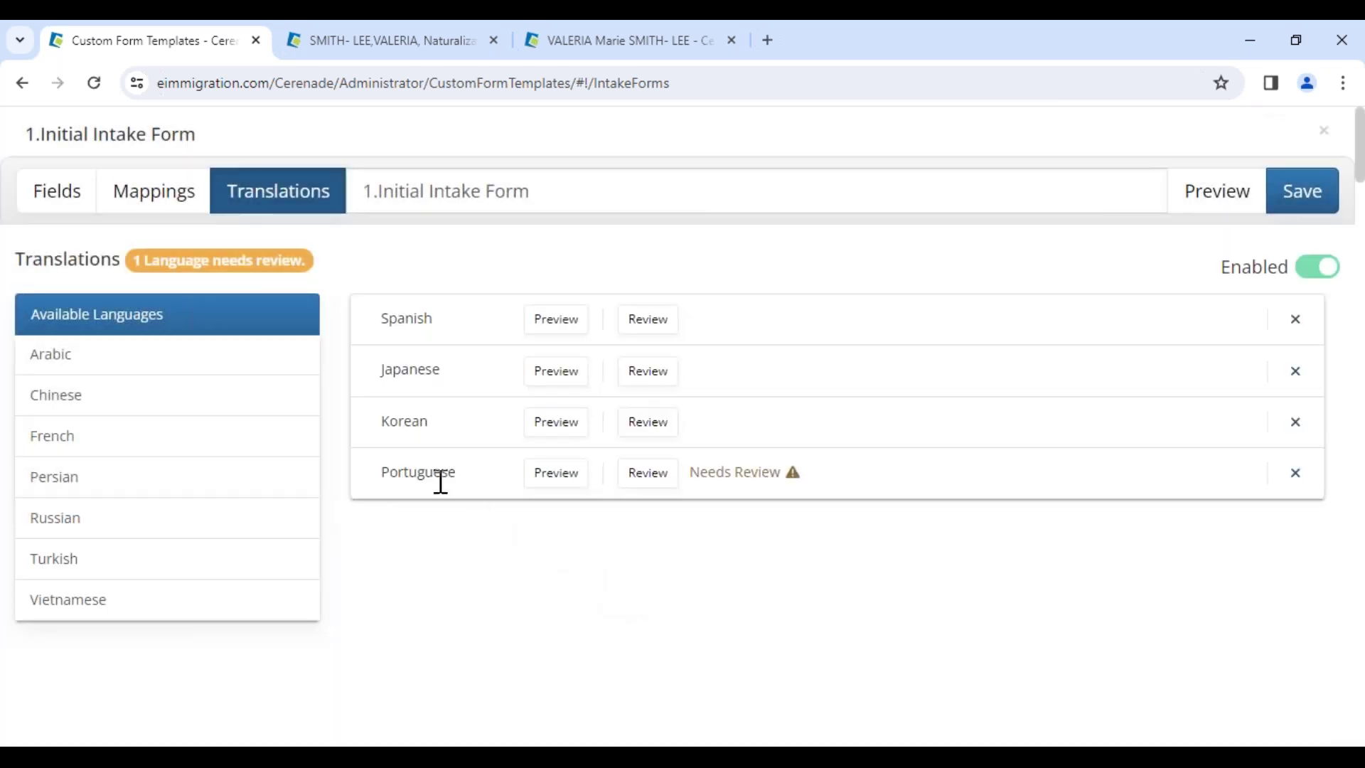
{"action": "left_click", "coordinate": [648, 473]}
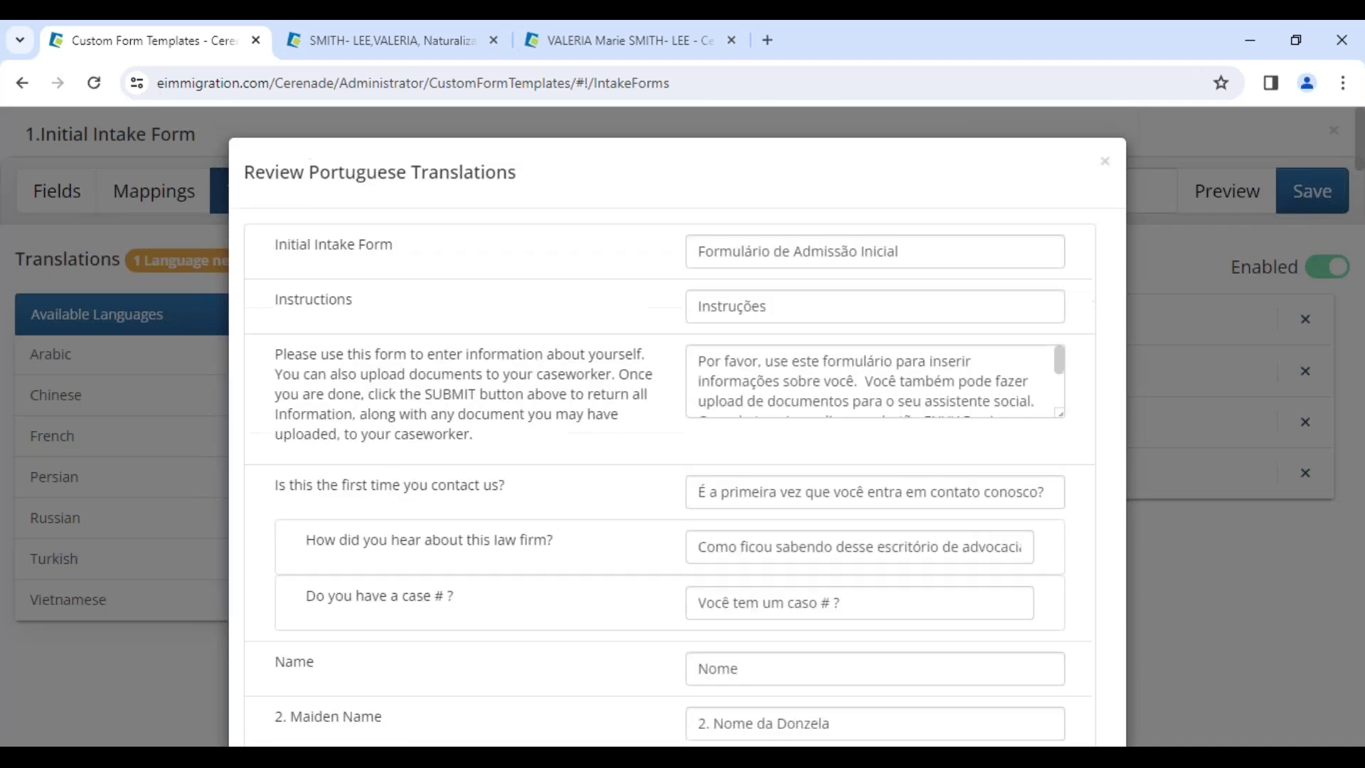
{"action": "scroll", "coordinate": [995, 682], "scroll_direction": "down", "scroll_amount": 15}
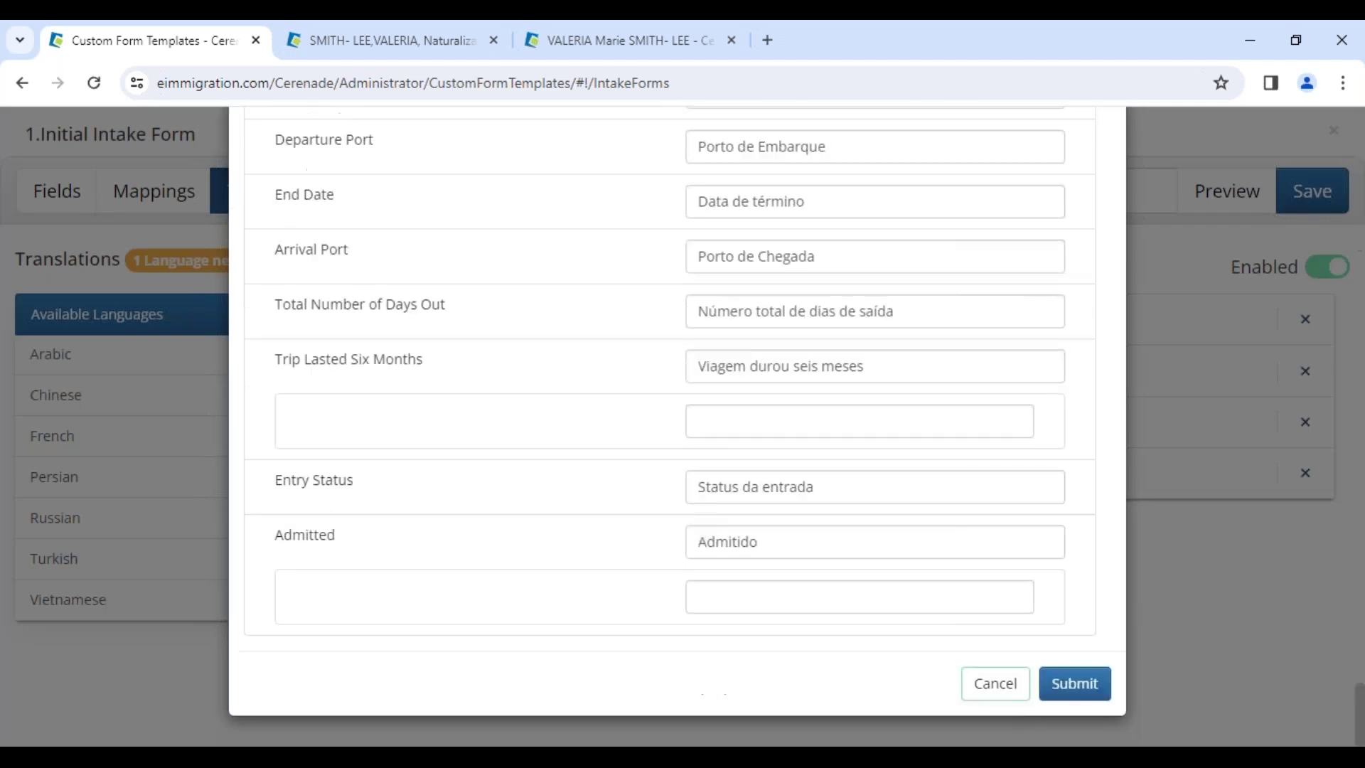
{"action": "left_click", "coordinate": [1072, 684]}
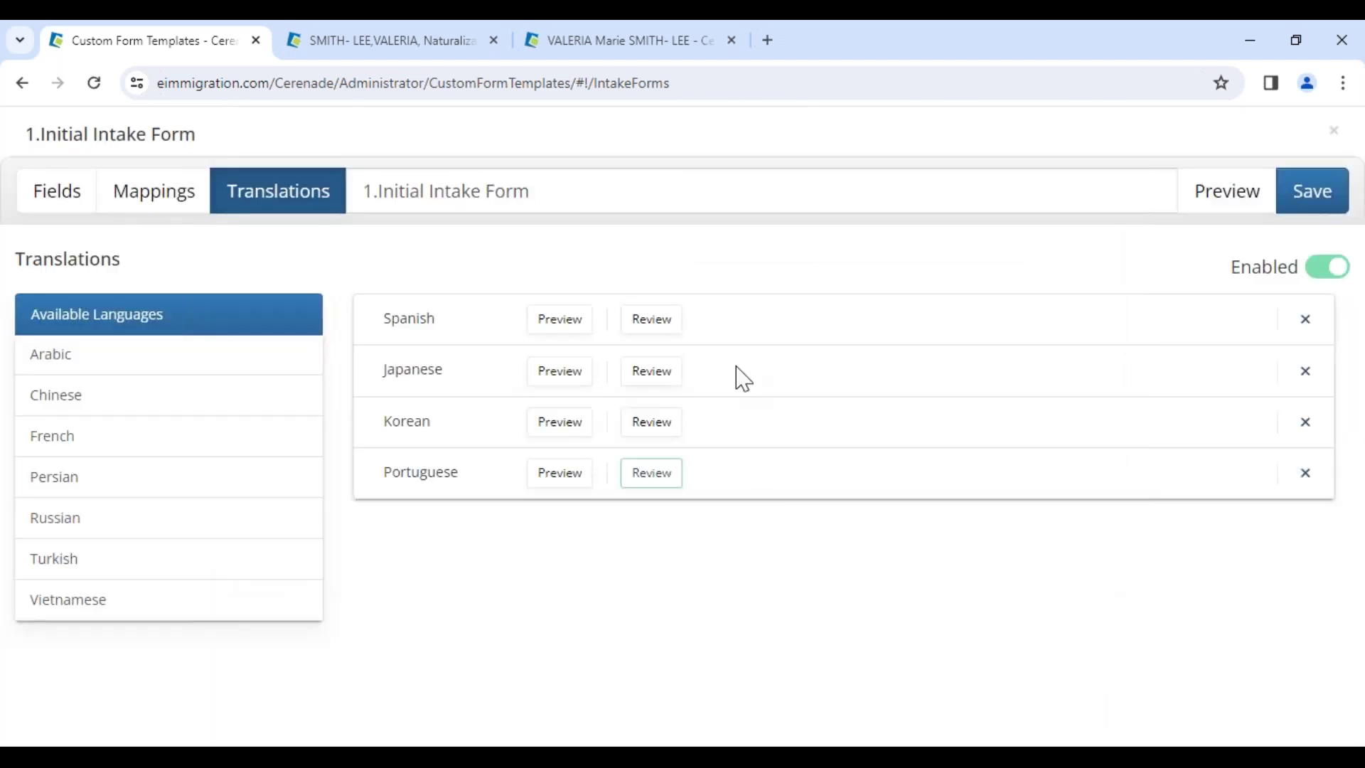
Step: Save and close the 1.Initial Intake Form and open Form Defaults from the administrator home page
{"action": "left_click", "coordinate": [1316, 204]}
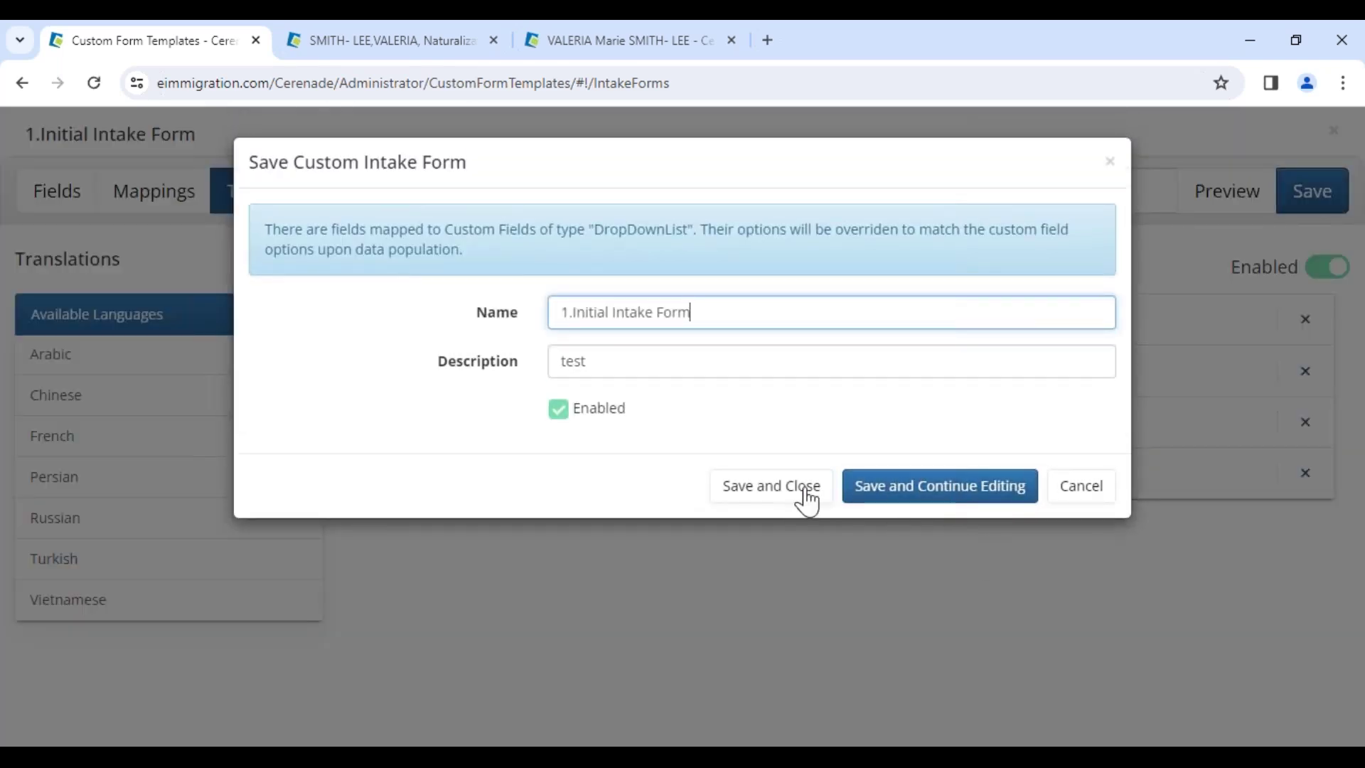
{"action": "left_click", "coordinate": [808, 497]}
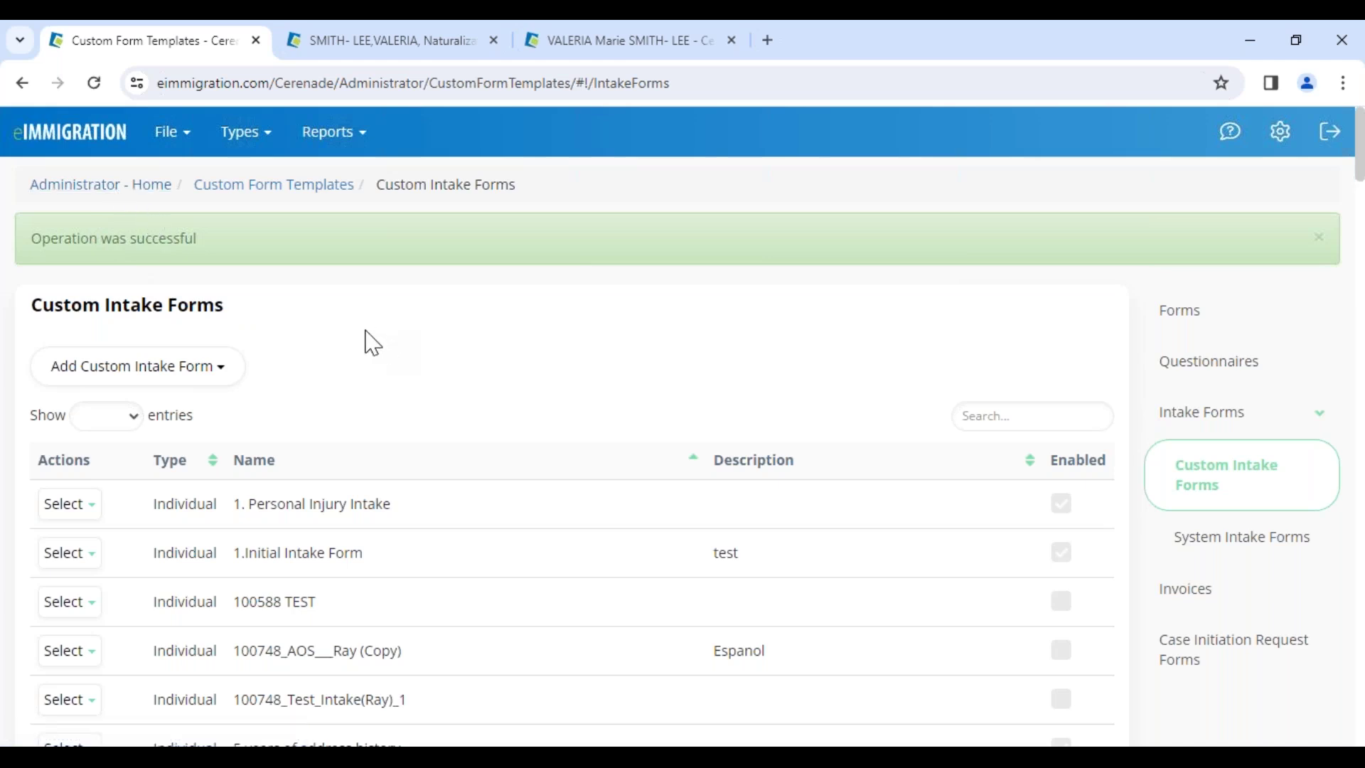
{"action": "left_click", "coordinate": [108, 186]}
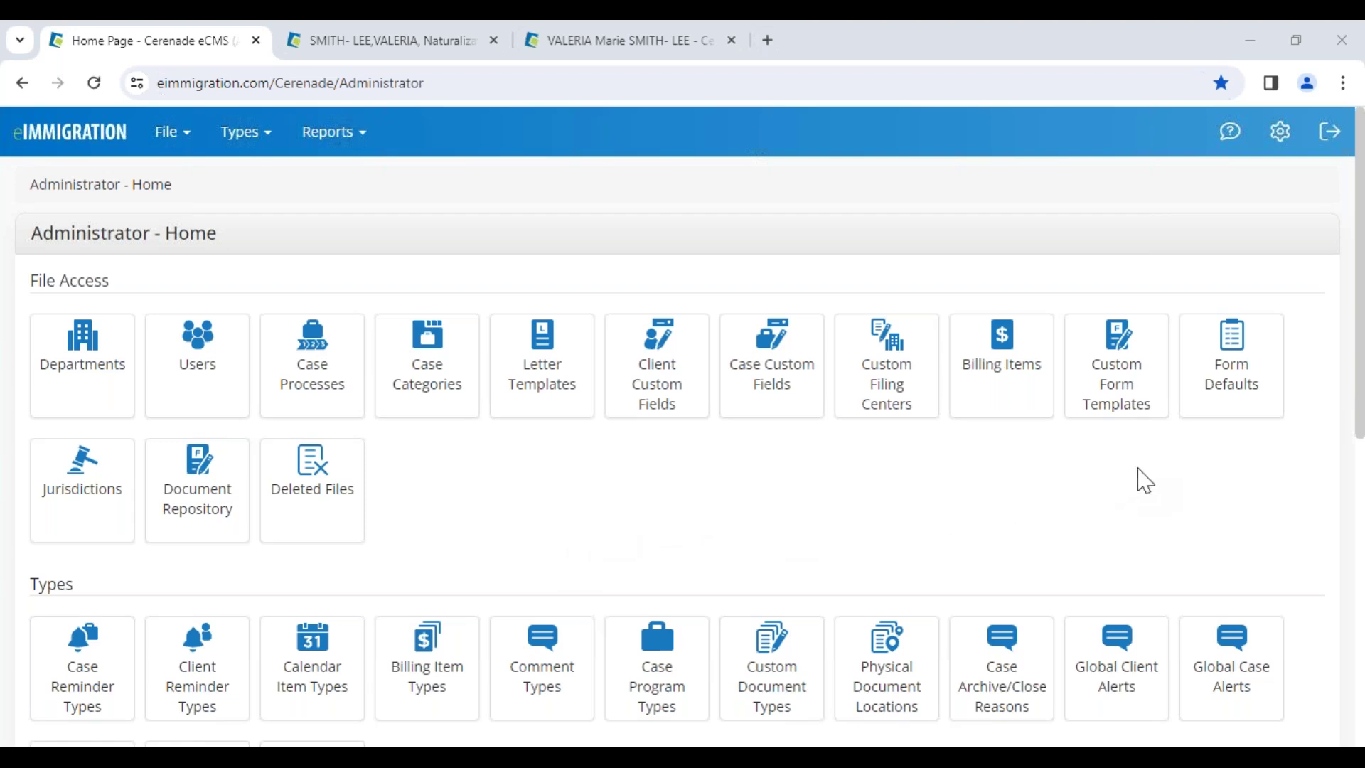
{"action": "left_click", "coordinate": [1231, 396]}
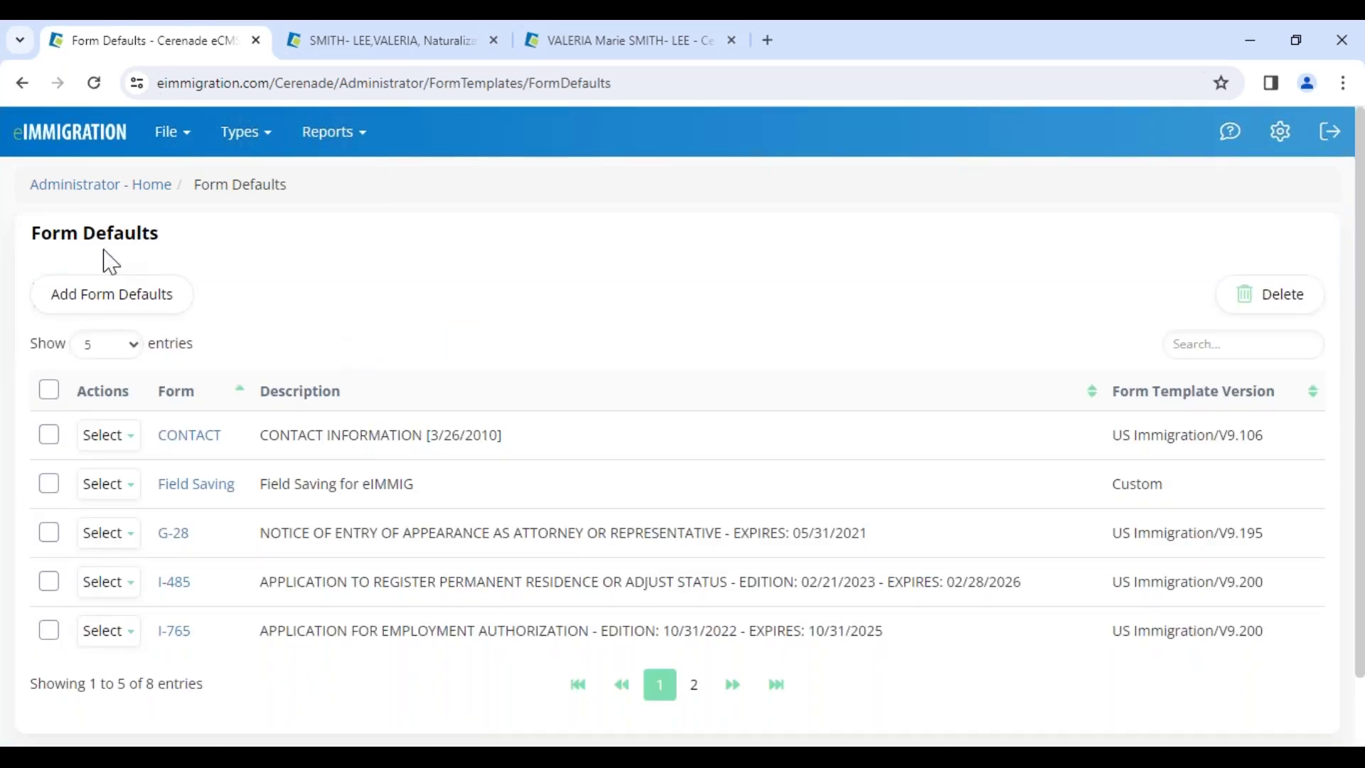
{"action": "left_click_drag", "start_coordinate": [31, 233], "coordinate": [171, 225]}
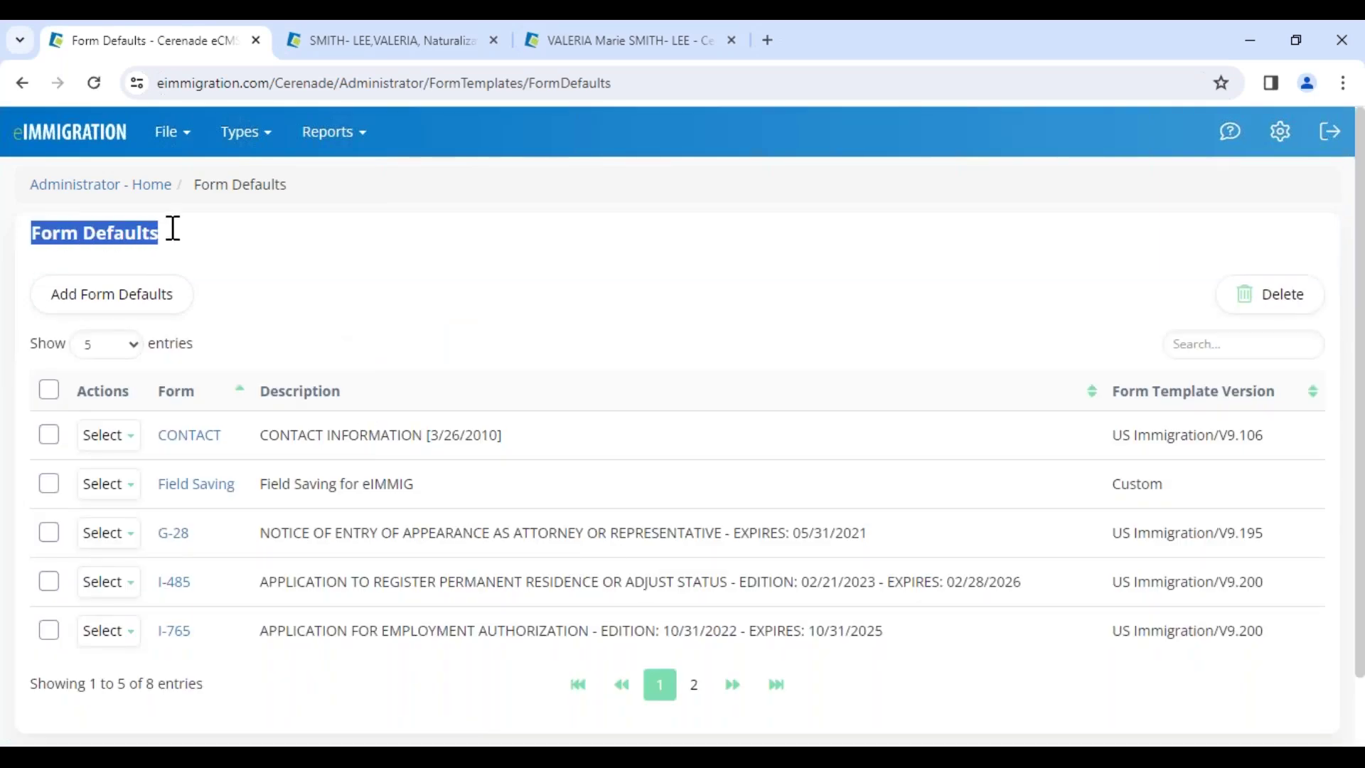
{"action": "left_click", "coordinate": [252, 298]}
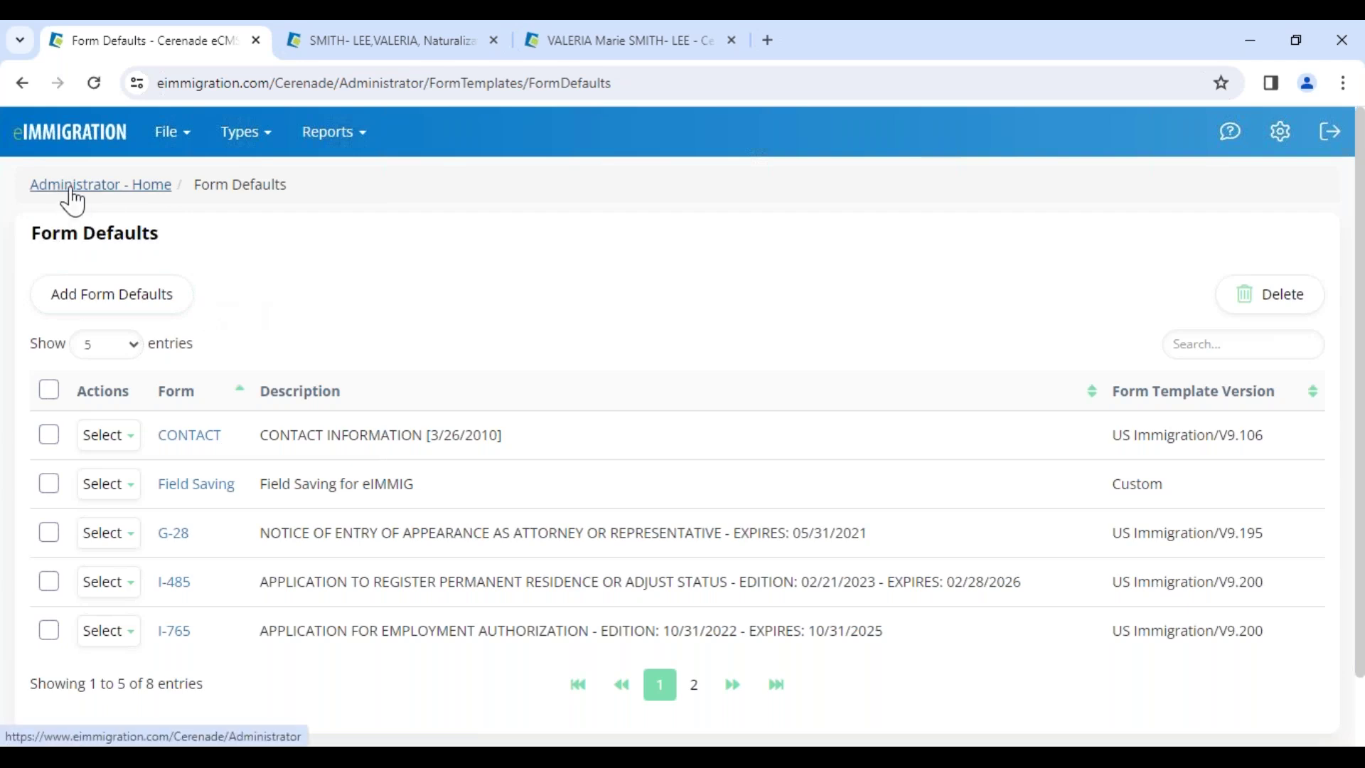
Step: Search the system forms for the name 400 and open N-400 for adding default values
{"action": "left_click", "coordinate": [121, 297]}
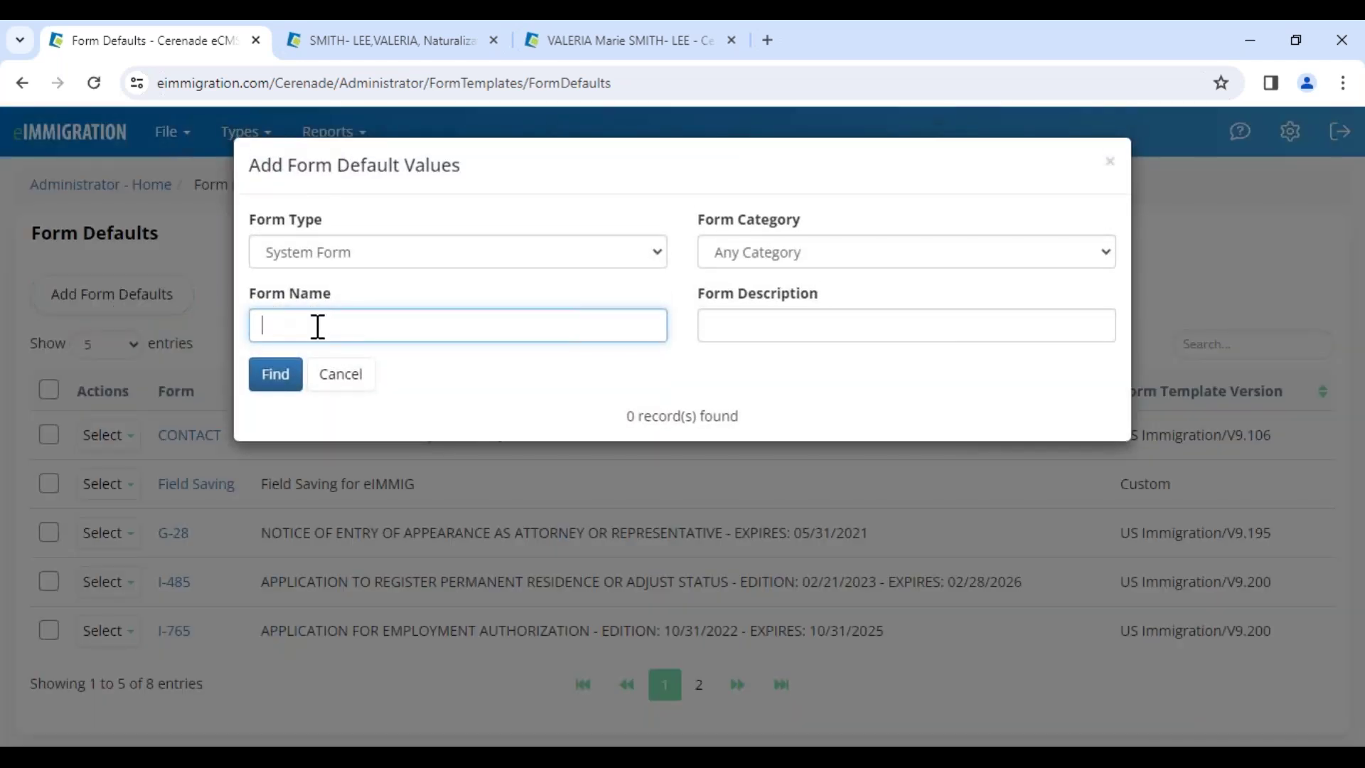
{"action": "type", "text": "40"}
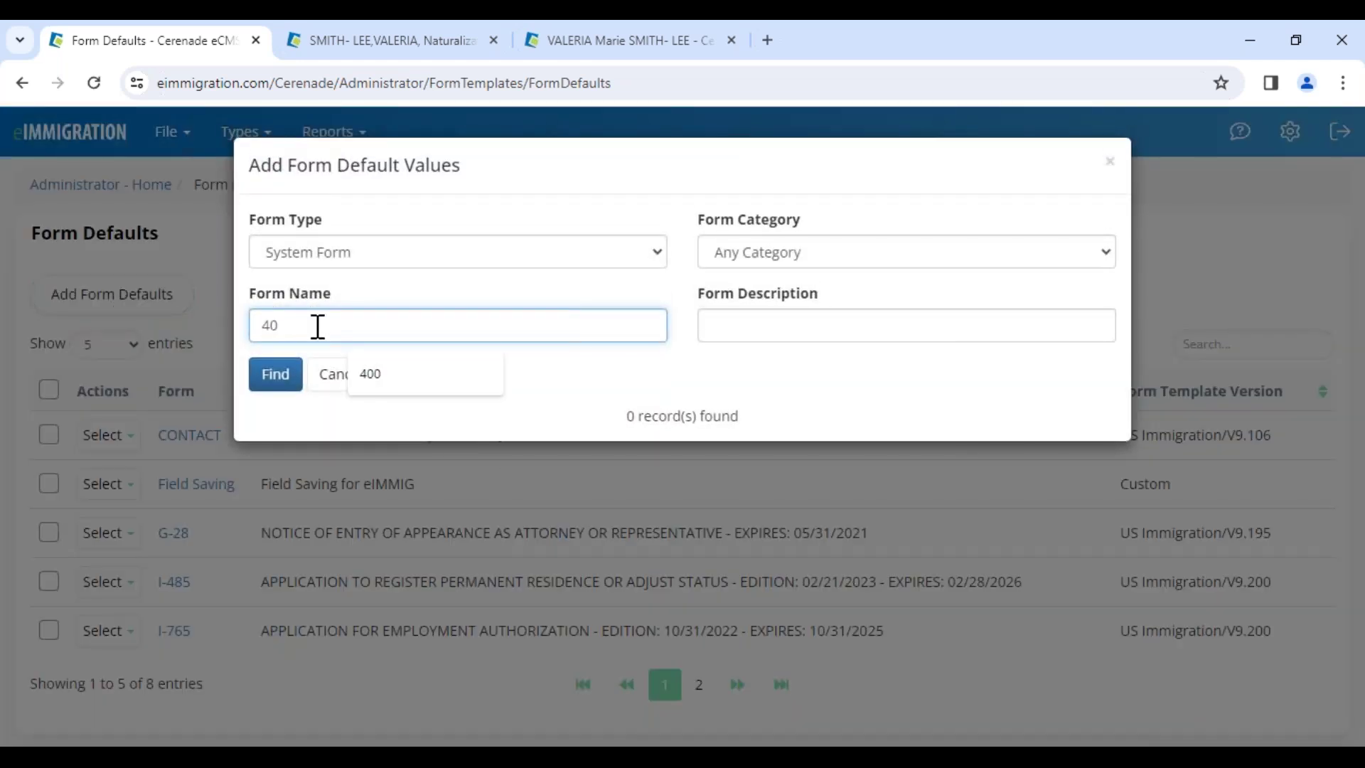
{"action": "type", "text": "0"}
{"action": "left_click", "coordinate": [279, 385]}
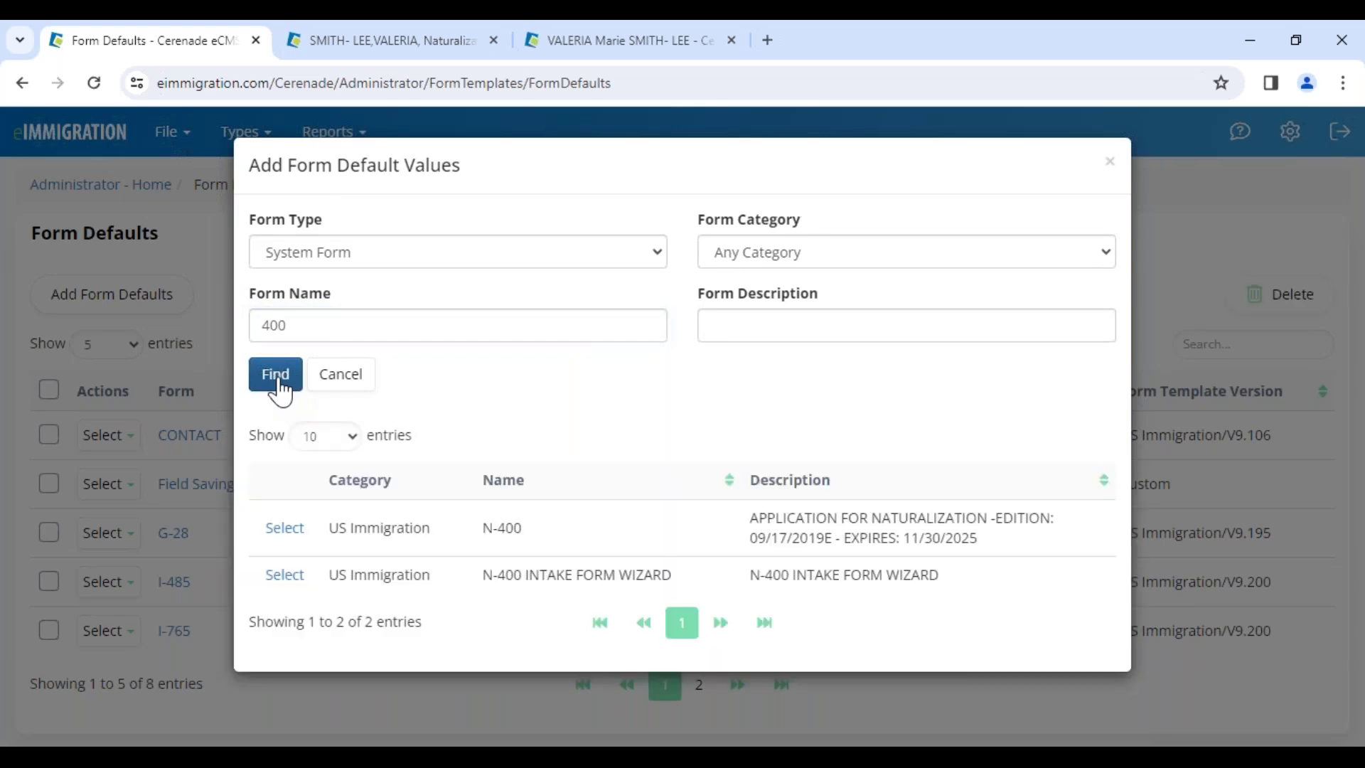
{"action": "left_click_drag", "start_coordinate": [260, 330], "coordinate": [294, 336]}
{"action": "left_click", "coordinate": [502, 379]}
{"action": "left_click", "coordinate": [284, 528]}
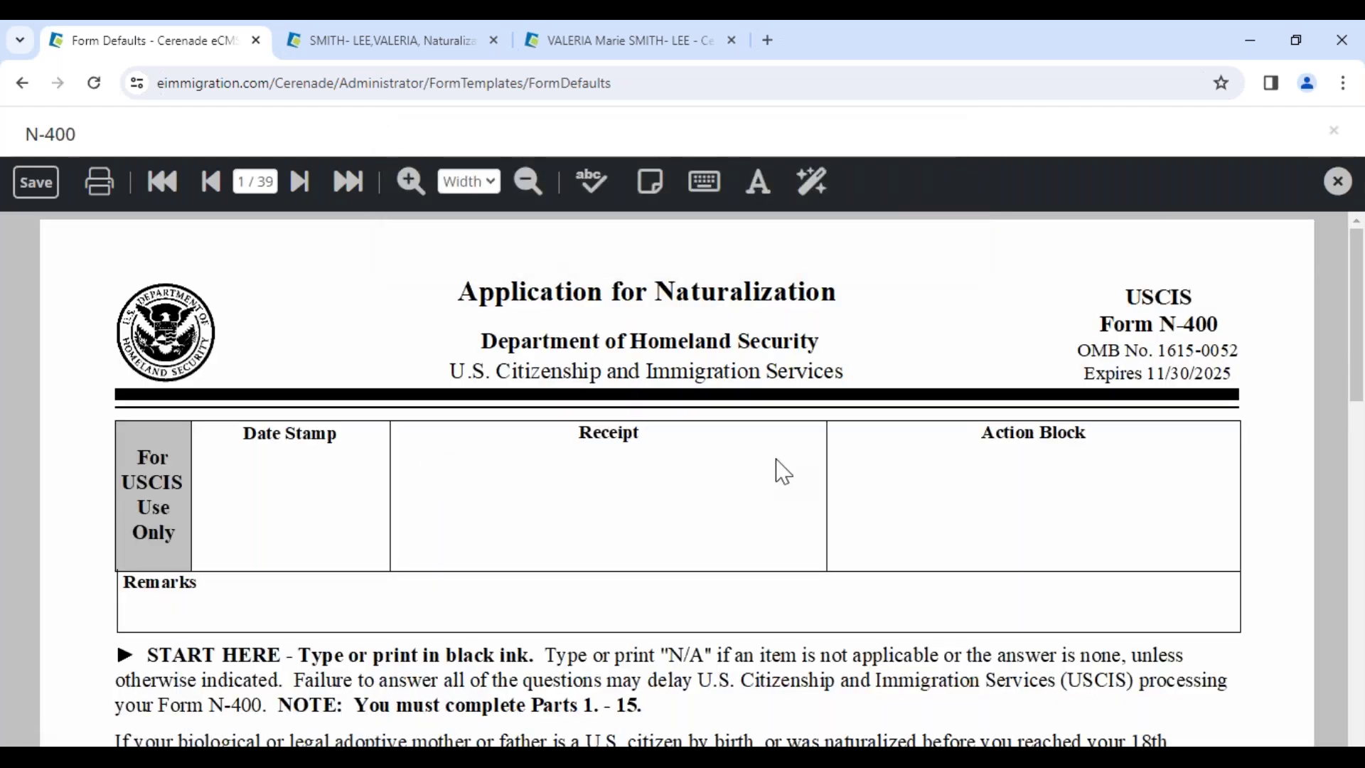
Step: Examine the default answers to the Part 12 questions on pages 13 and 14 of the N-400
{"action": "scroll", "coordinate": [676, 535], "scroll_direction": "down", "scroll_amount": 7}
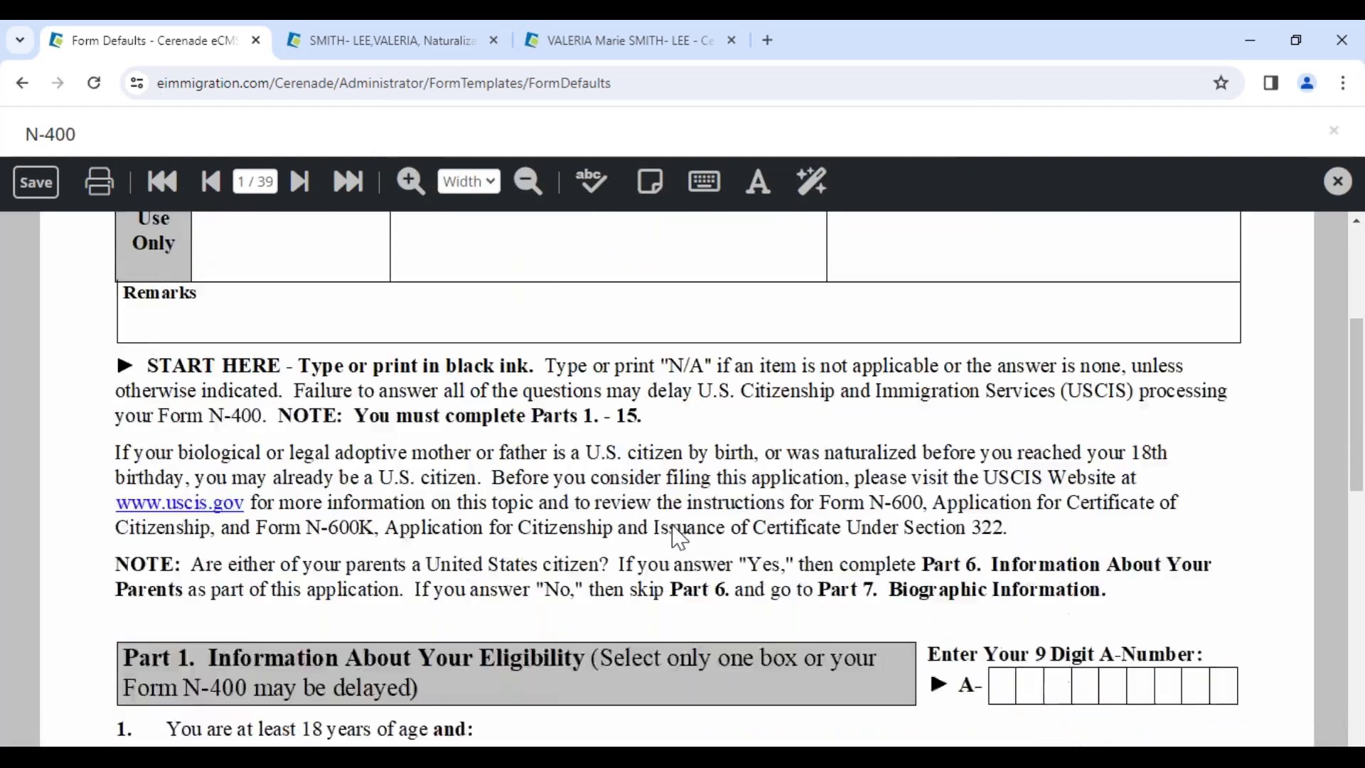
{"action": "left_click", "coordinate": [260, 180]}
{"action": "type", "text": "14"}
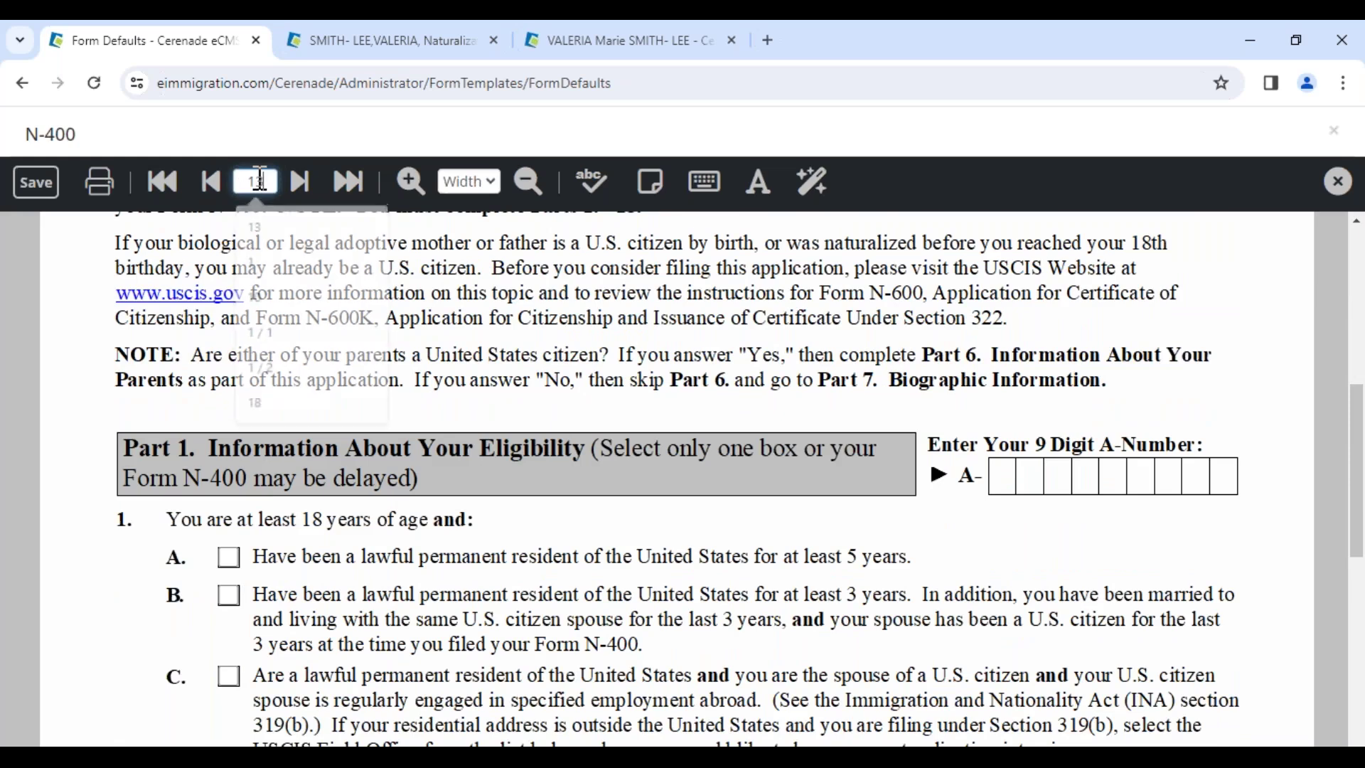
{"action": "key", "text": "Return"}
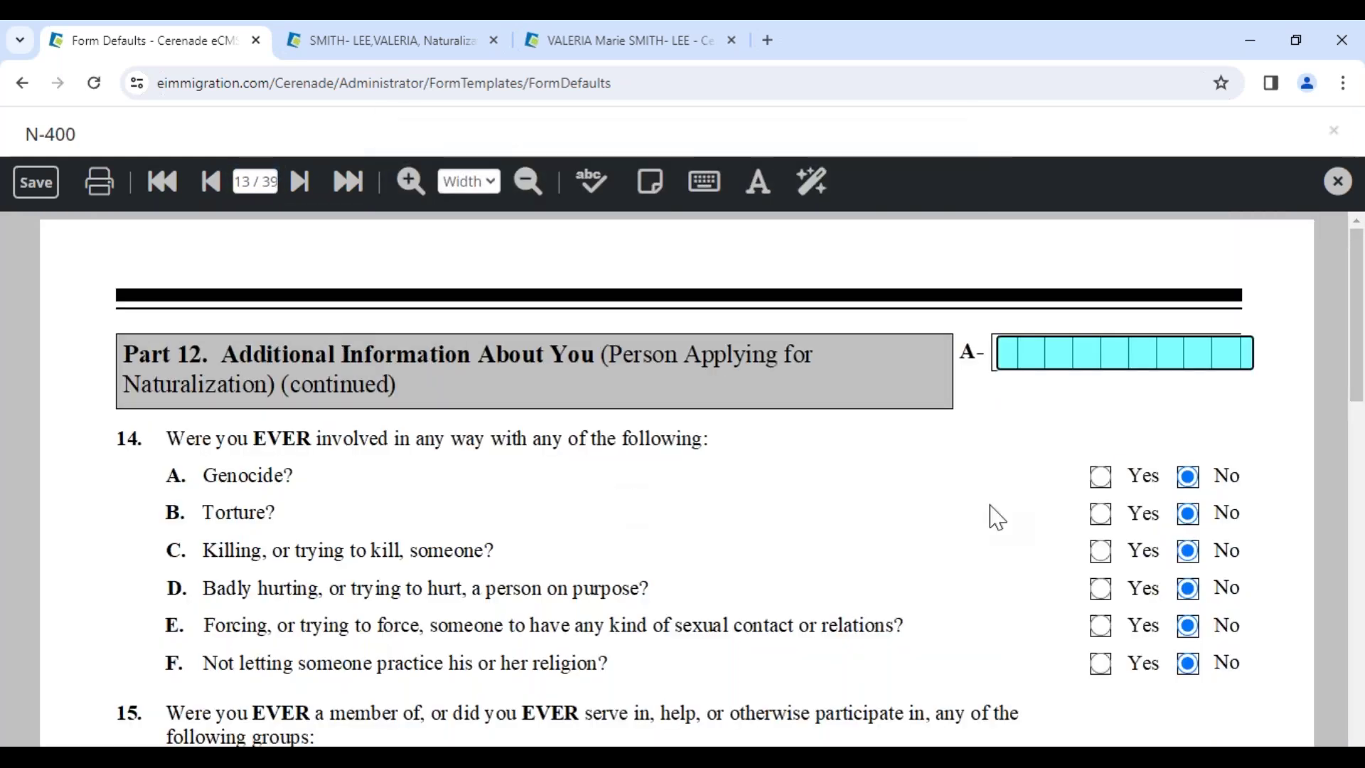
{"action": "scroll", "coordinate": [1219, 470], "scroll_direction": "down", "scroll_amount": 7}
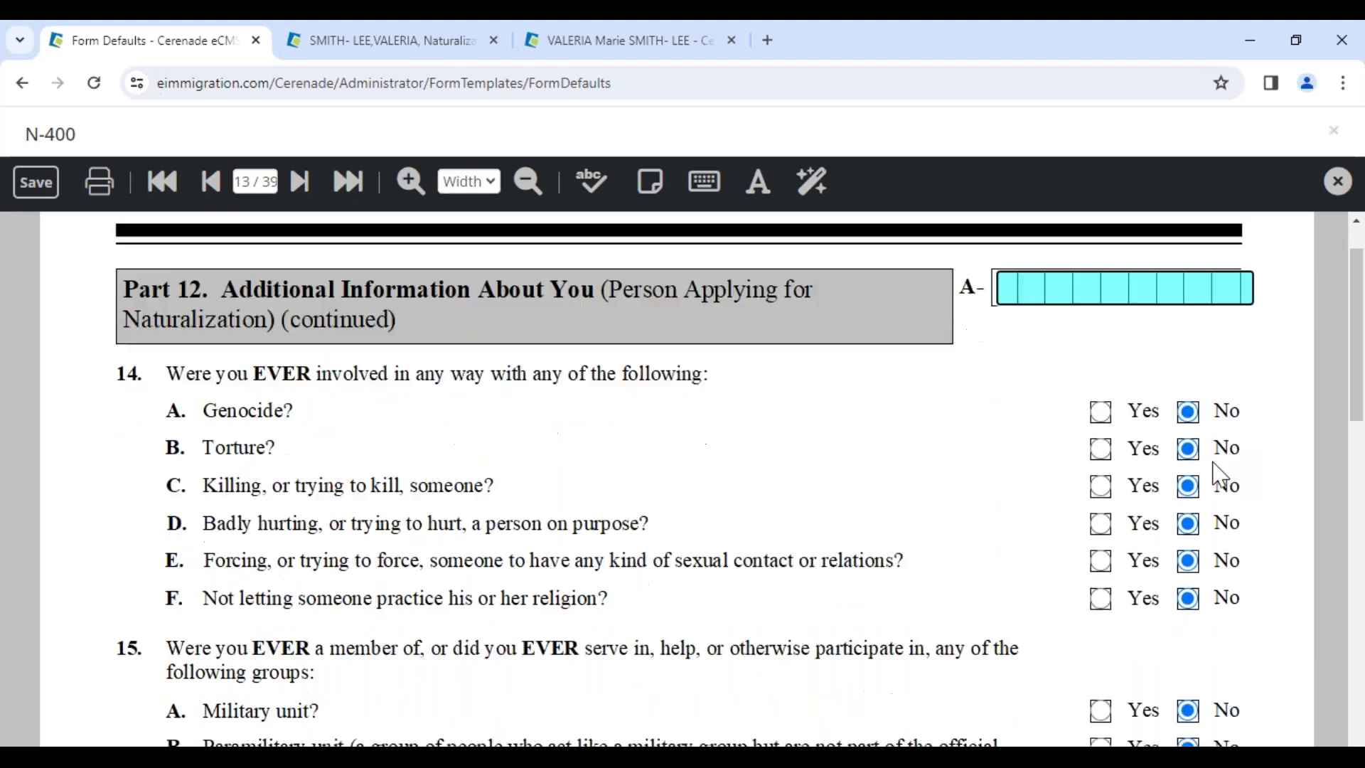
{"action": "scroll", "coordinate": [1217, 511], "scroll_direction": "down", "scroll_amount": 8}
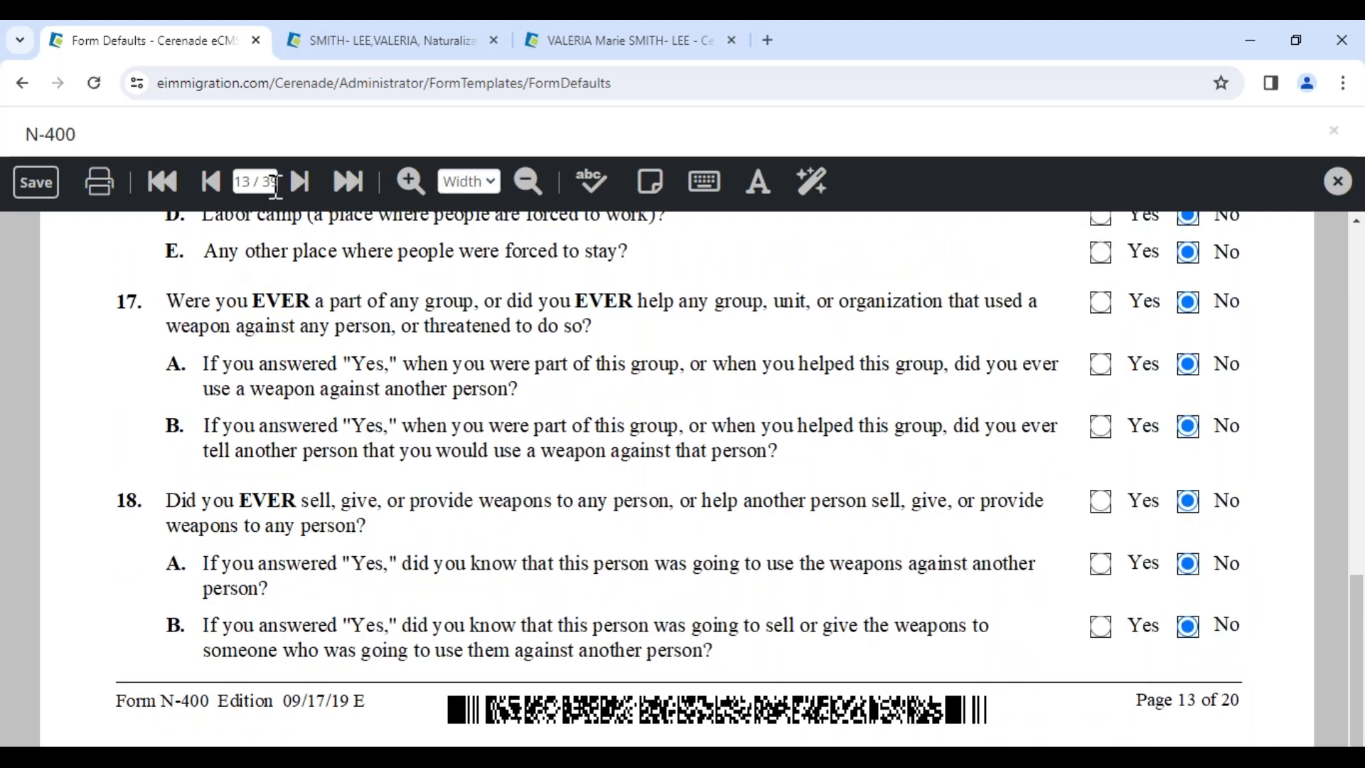
{"action": "left_click", "coordinate": [299, 181]}
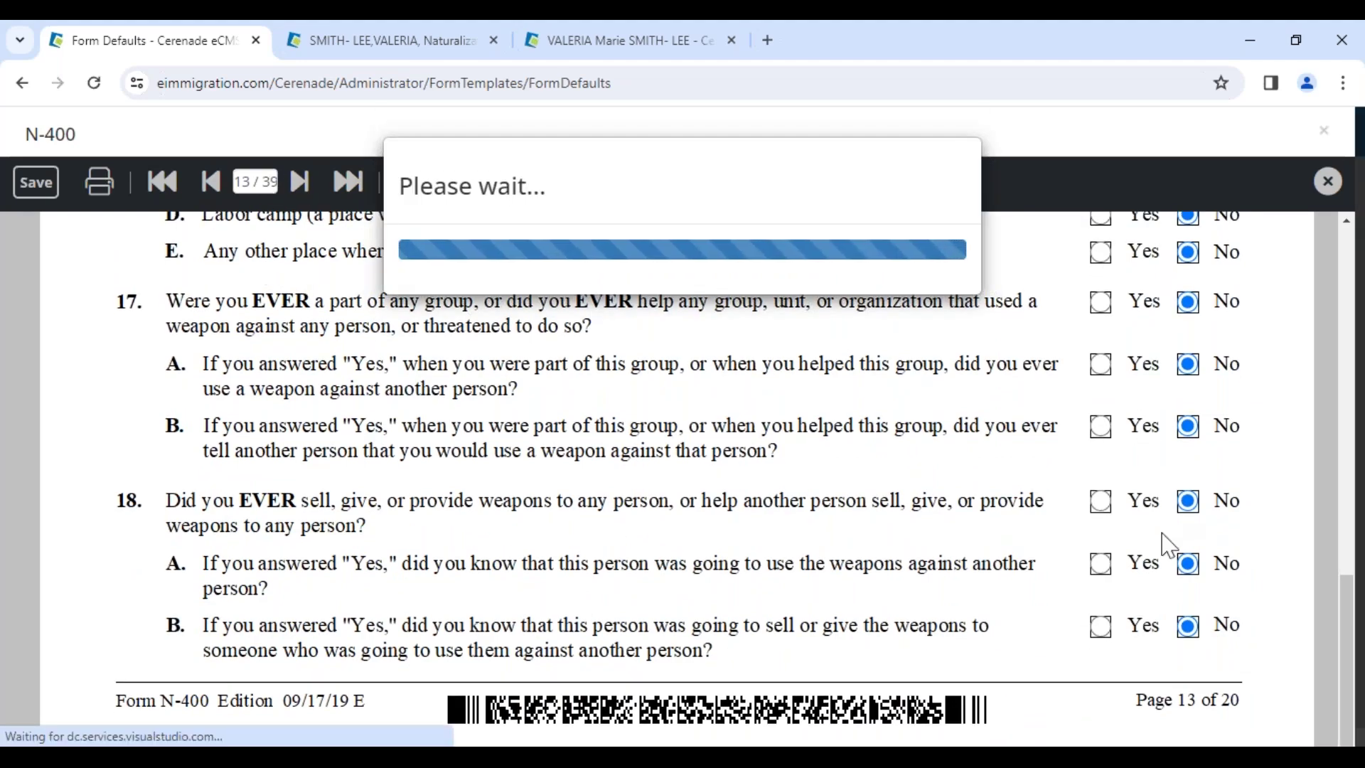
{"action": "scroll", "coordinate": [897, 566], "scroll_direction": "down", "scroll_amount": 7}
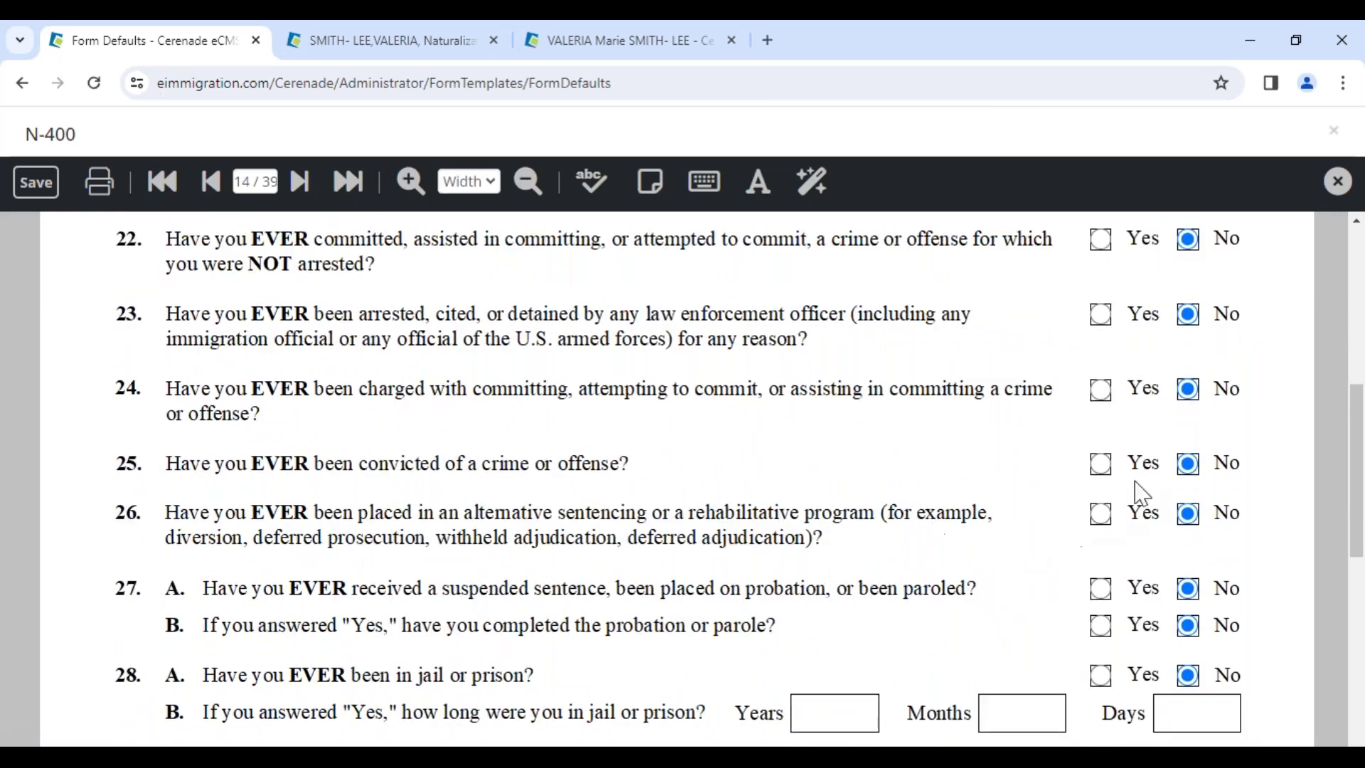
Step: Try answering Yes to questions 23, 24 and 25 on page 14, and clear each of those answers again
{"action": "left_click", "coordinate": [1100, 463]}
{"action": "left_click", "coordinate": [1100, 389]}
{"action": "left_click", "coordinate": [1100, 314]}
{"action": "left_click", "coordinate": [1168, 319]}
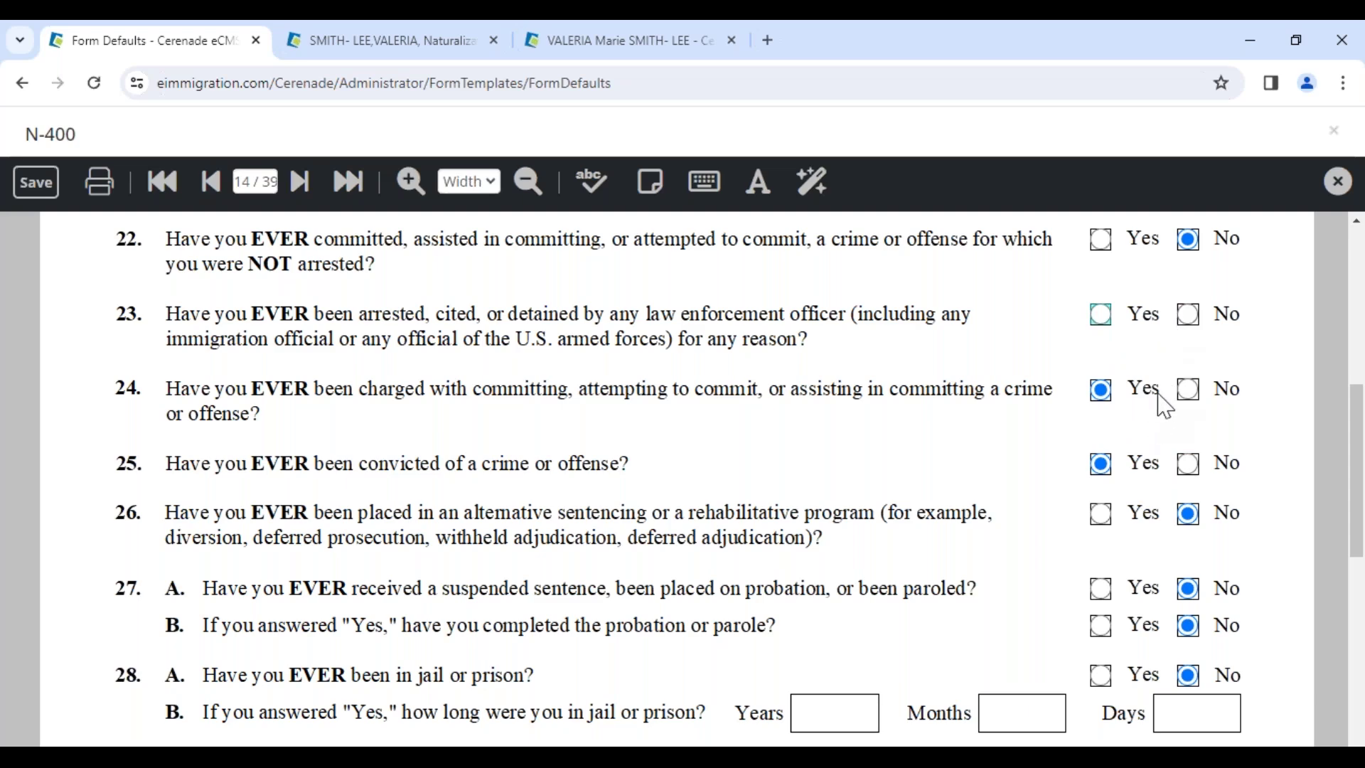
{"action": "left_click", "coordinate": [1105, 389]}
{"action": "left_click", "coordinate": [1144, 395]}
{"action": "left_click", "coordinate": [1100, 463]}
{"action": "left_click", "coordinate": [1134, 466]}
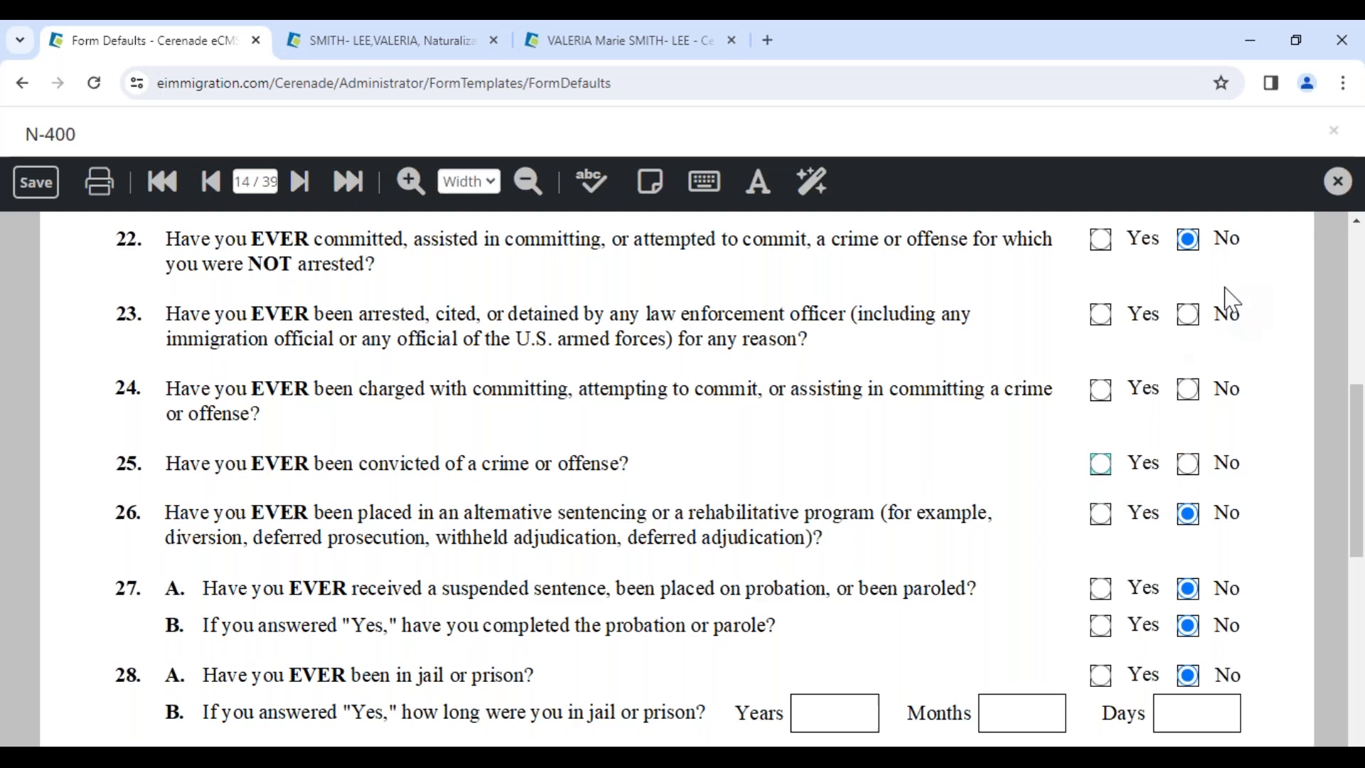
Step: Answer No to questions 23, 24 and 25 and save the N-400 form defaults
{"action": "left_click", "coordinate": [1188, 315]}
{"action": "left_click", "coordinate": [1188, 389]}
{"action": "left_click", "coordinate": [1183, 467]}
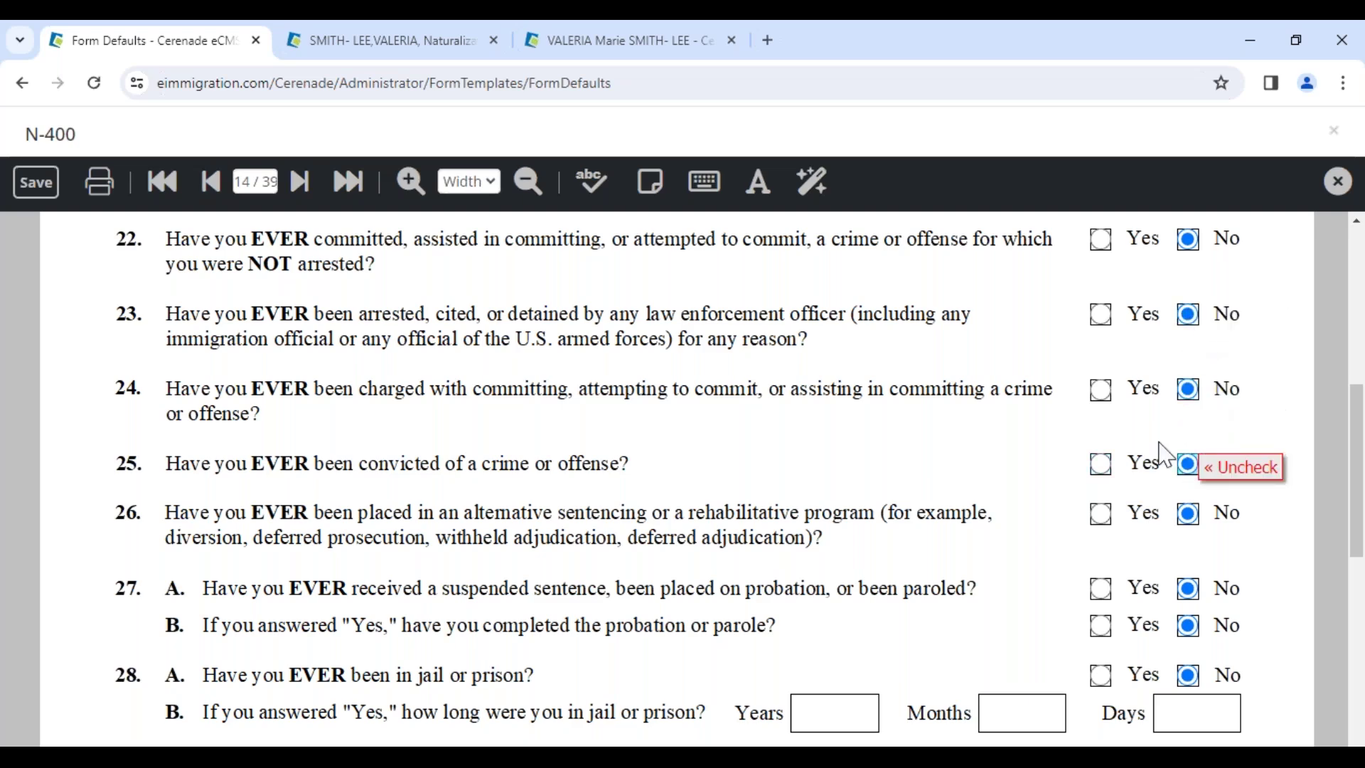
{"action": "left_click", "coordinate": [36, 182]}
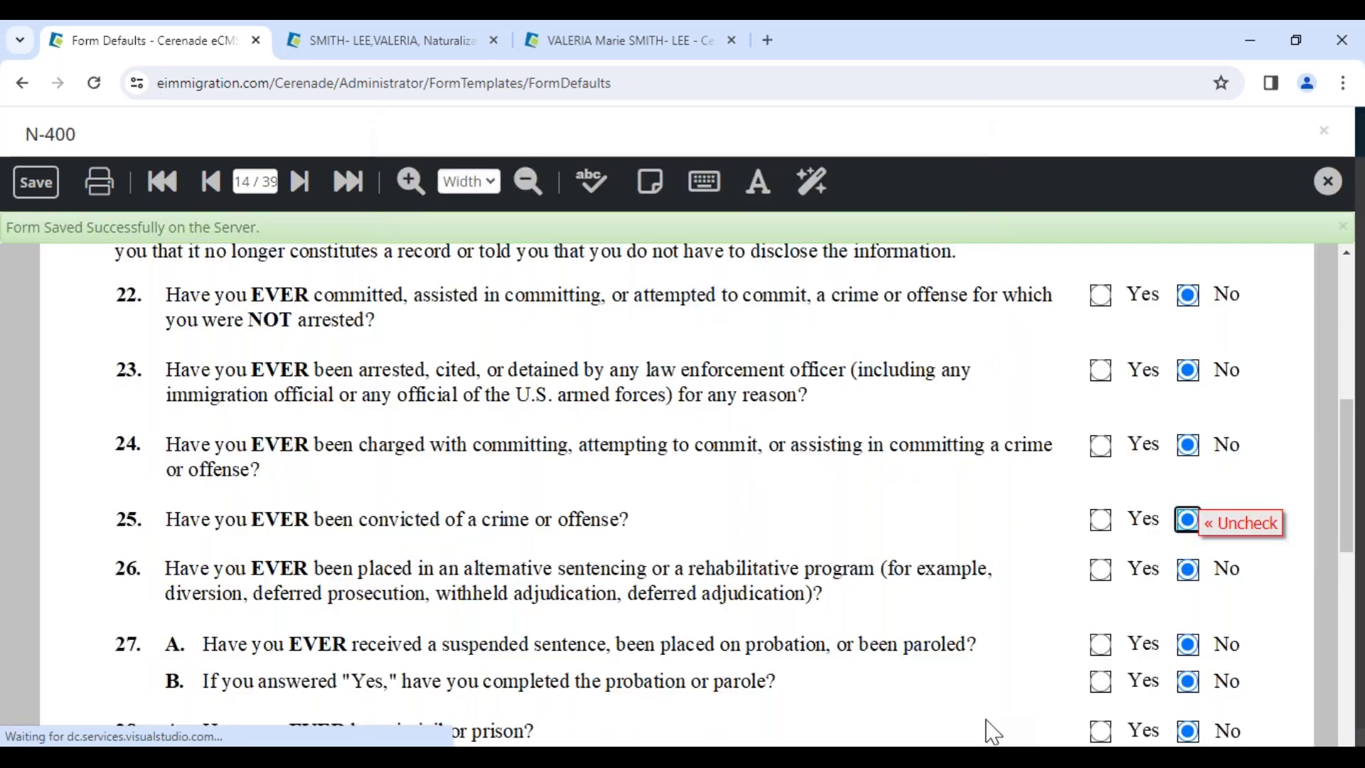
Step: Enter 1456465 as the years in jail or prison in item 28.B and close the N-400 without saving
{"action": "scroll", "coordinate": [1051, 399], "scroll_direction": "down", "scroll_amount": 5}
{"action": "left_click", "coordinate": [825, 369]}
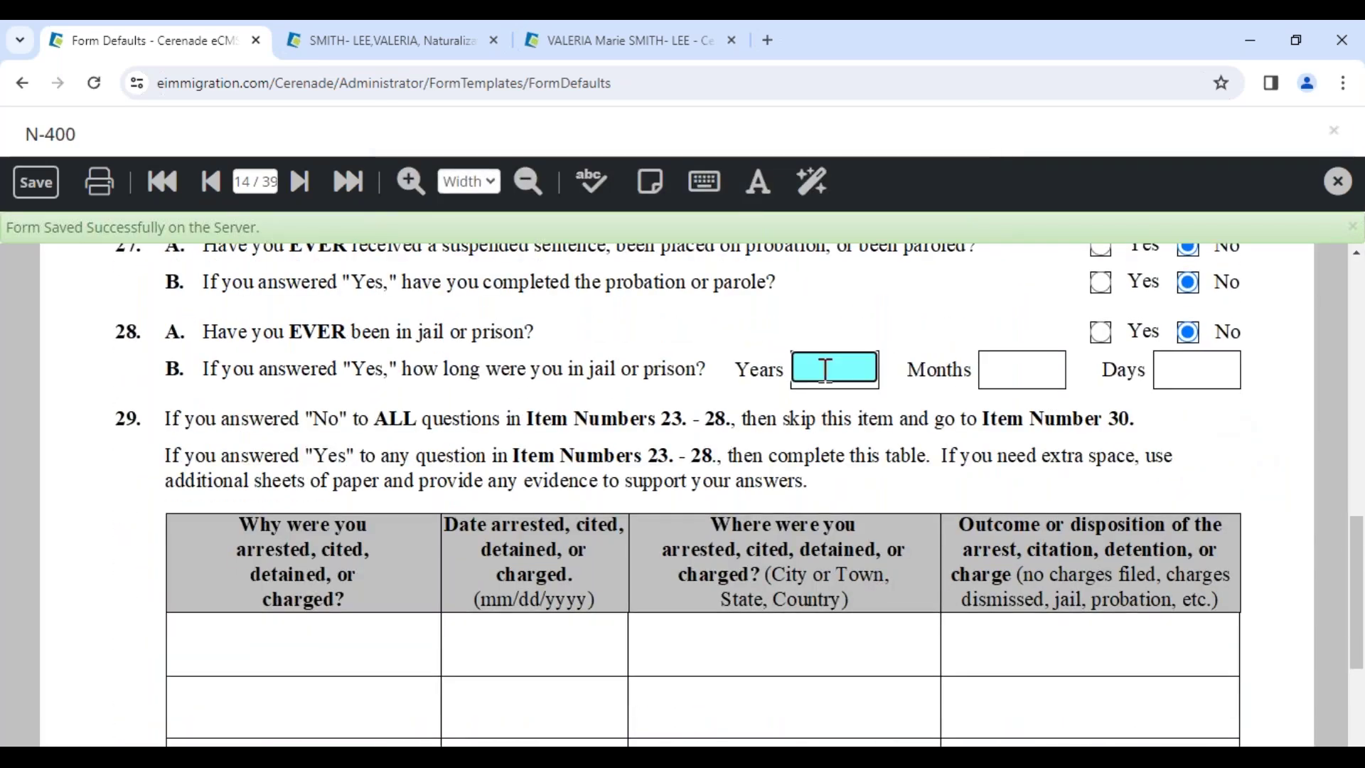
{"action": "type", "text": "1456465"}
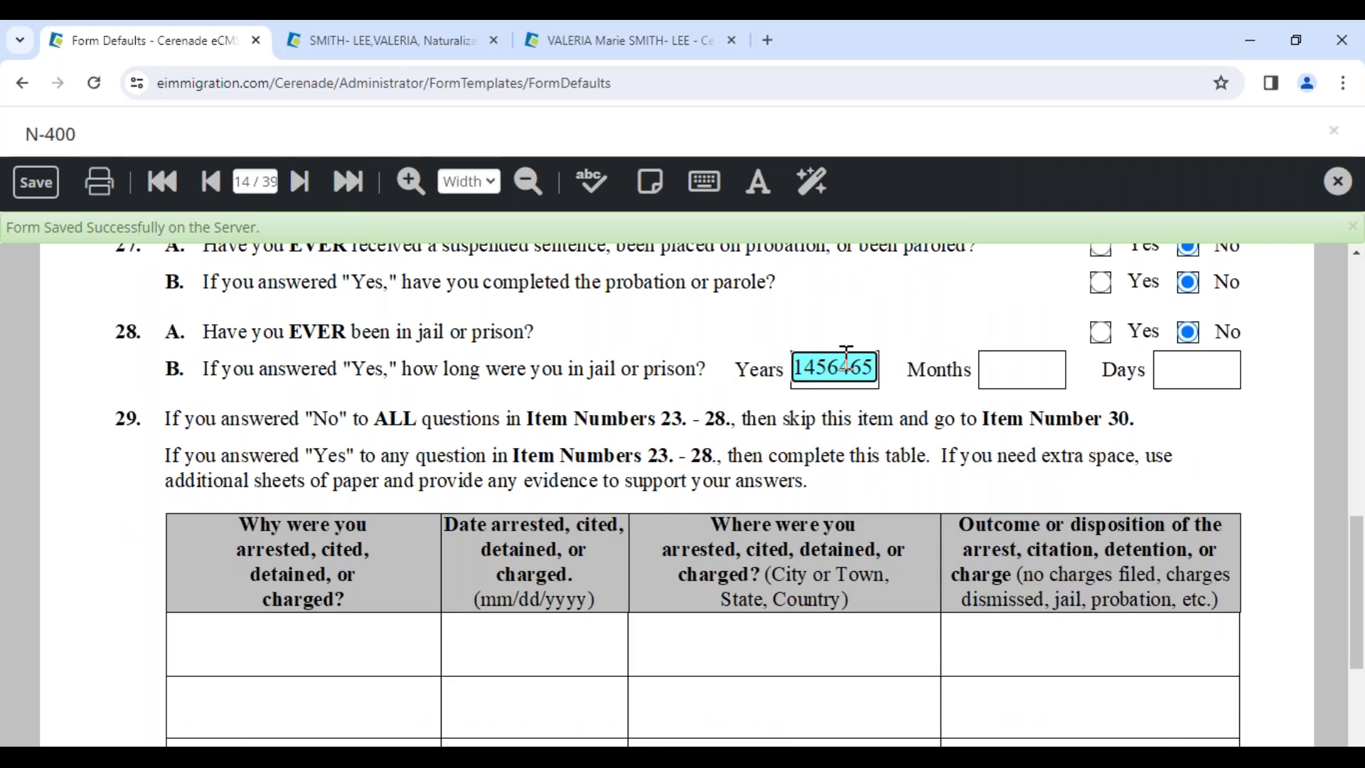
{"action": "left_click", "coordinate": [1339, 183]}
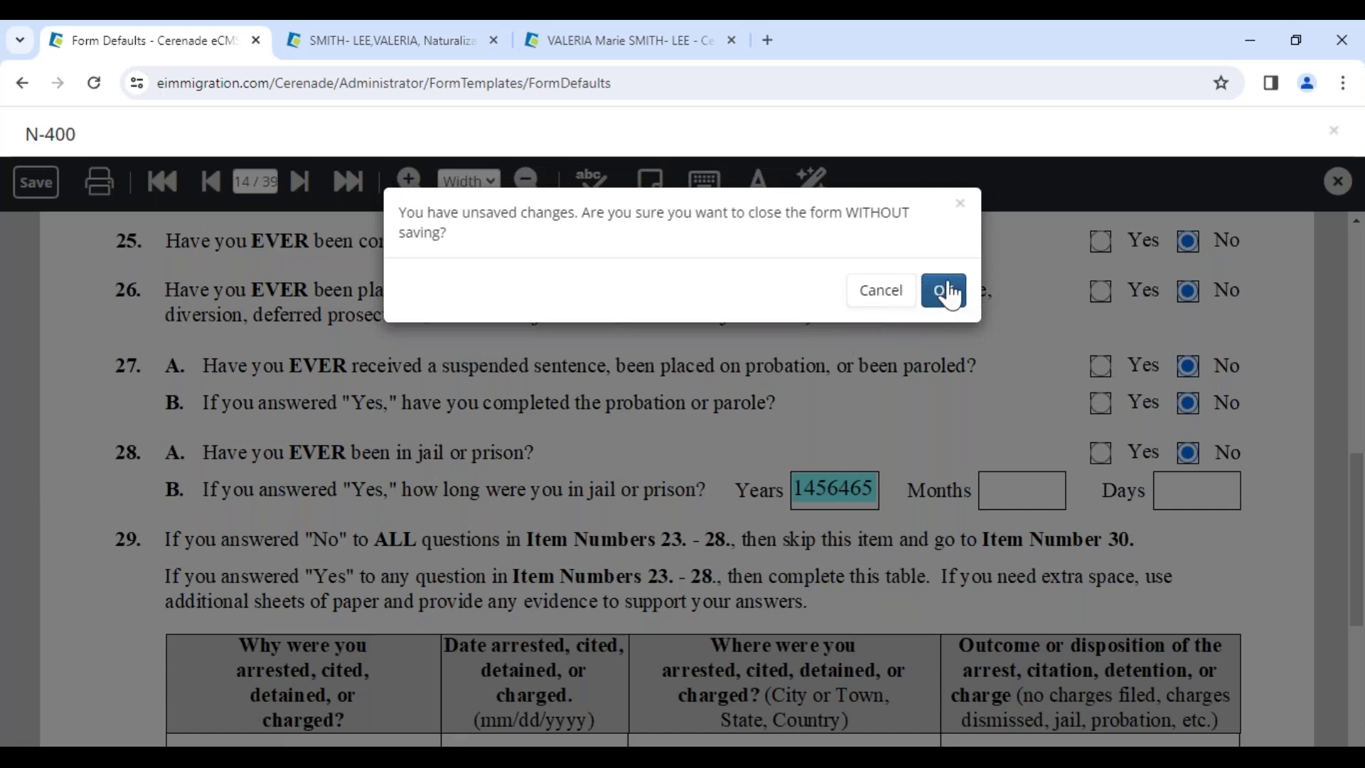
{"action": "left_click", "coordinate": [944, 289]}
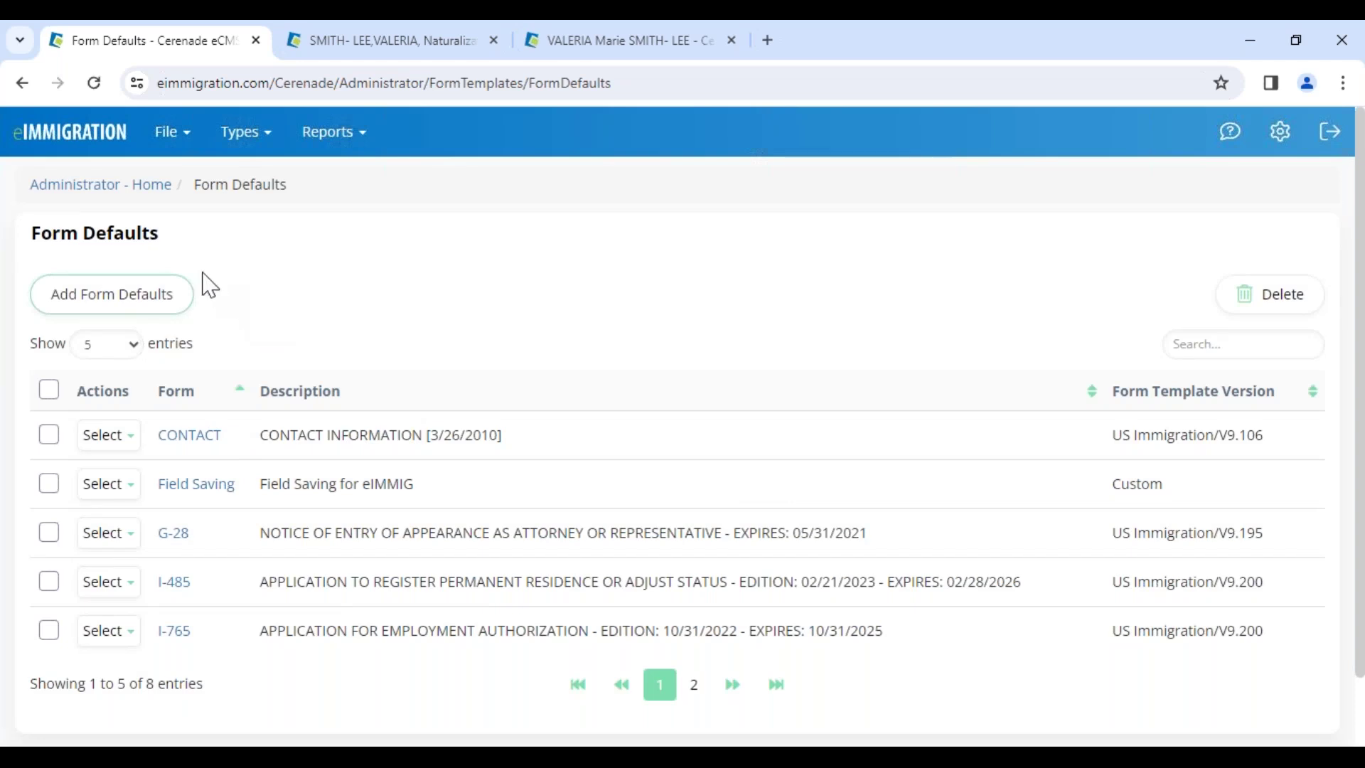
Step: Leave the form defaults and open the administrator Document Repository to review its stored files
{"action": "left_click_drag", "start_coordinate": [159, 235], "coordinate": [37, 231]}
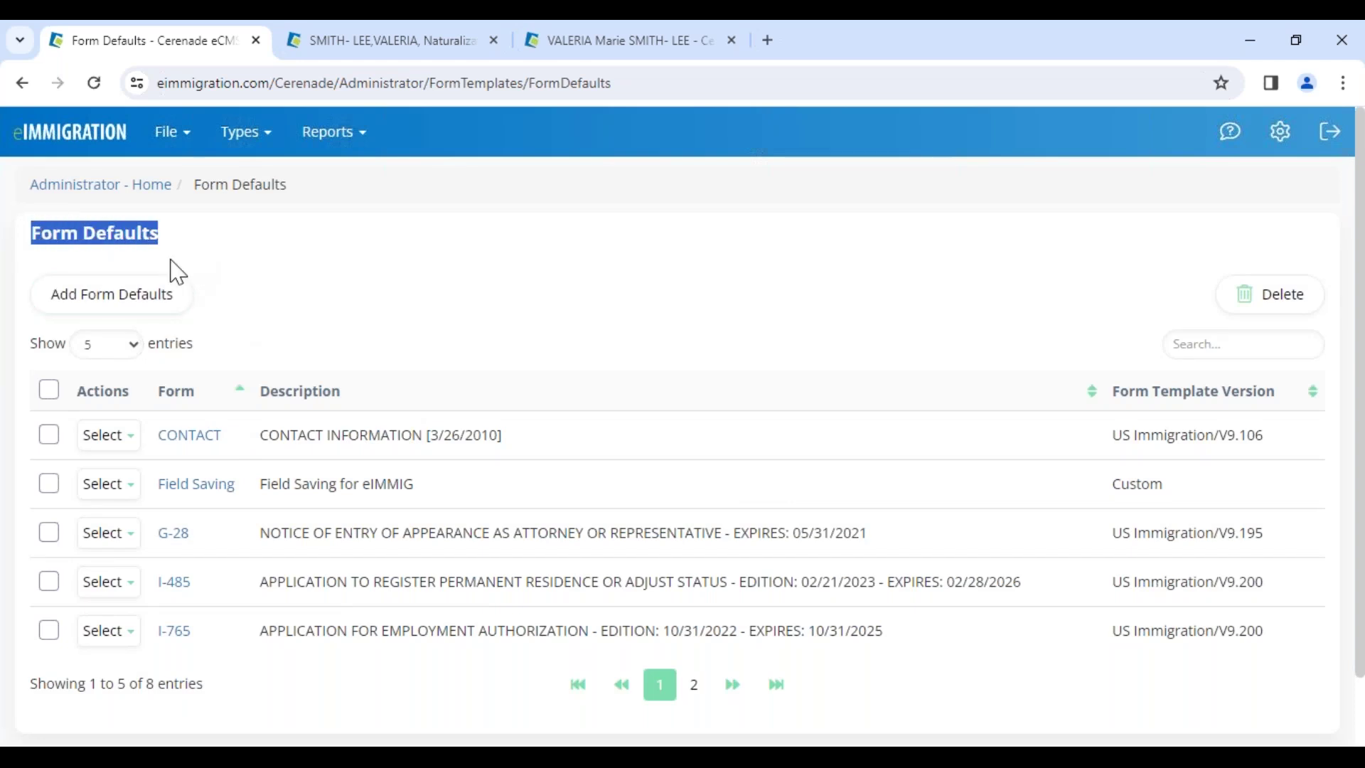
{"action": "left_click_drag", "start_coordinate": [769, 582], "coordinate": [983, 582]}
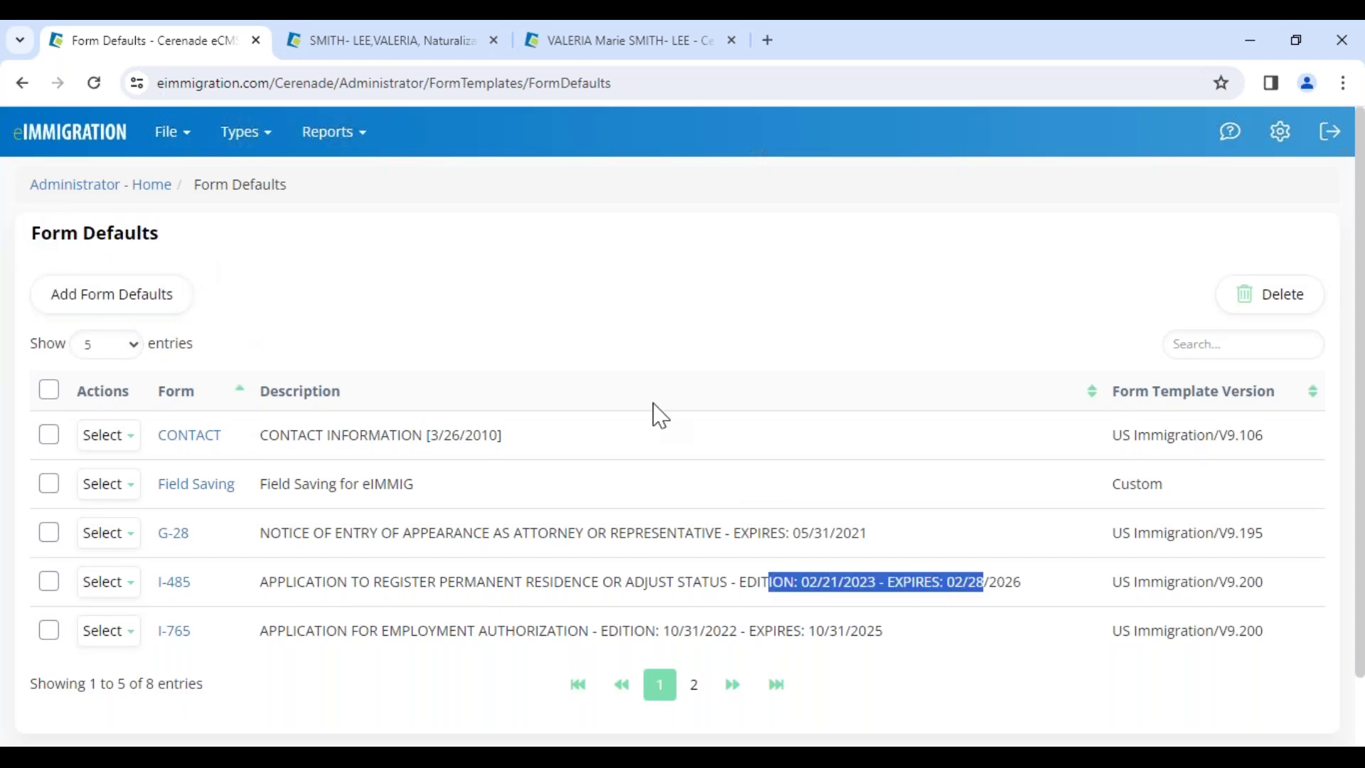
{"action": "left_click", "coordinate": [219, 263]}
{"action": "left_click", "coordinate": [67, 186]}
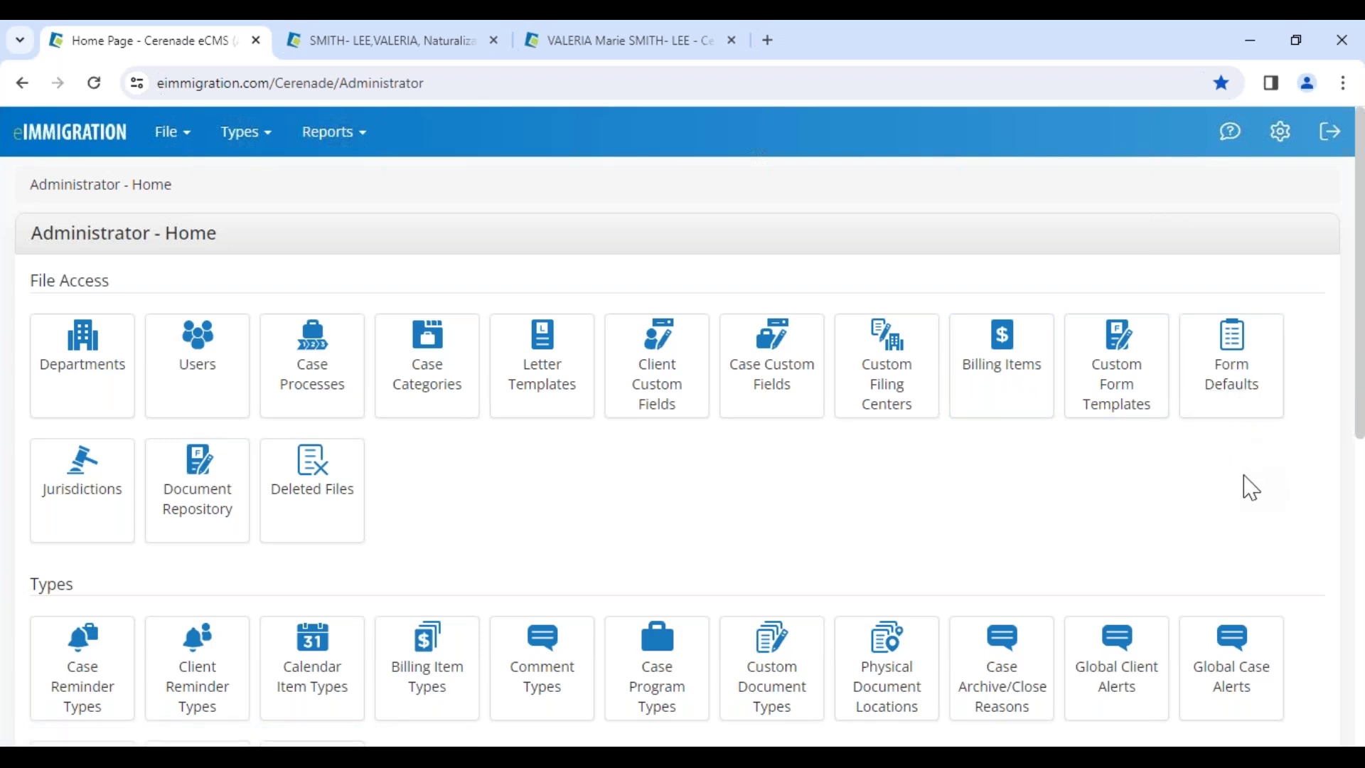
{"action": "left_click", "coordinate": [214, 524]}
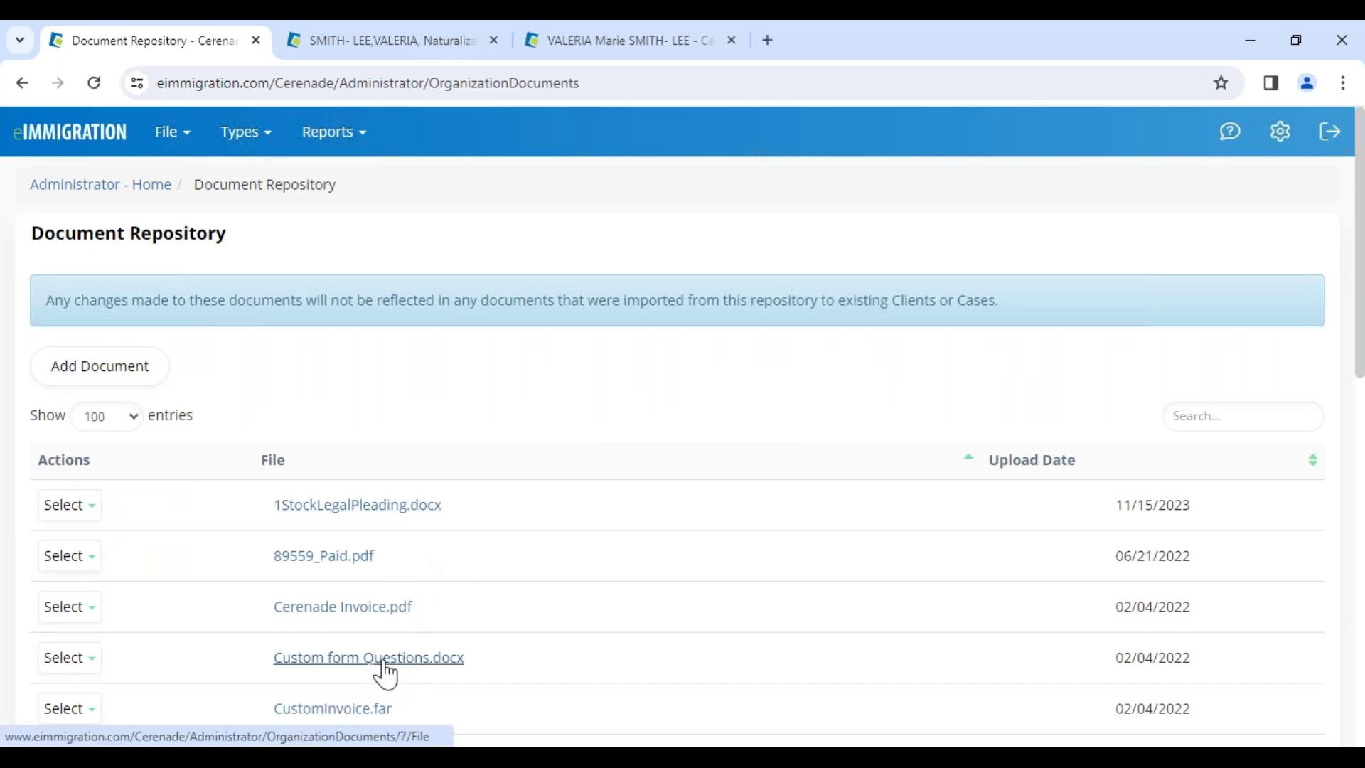
{"action": "scroll", "coordinate": [386, 673], "scroll_direction": "down", "scroll_amount": 1}
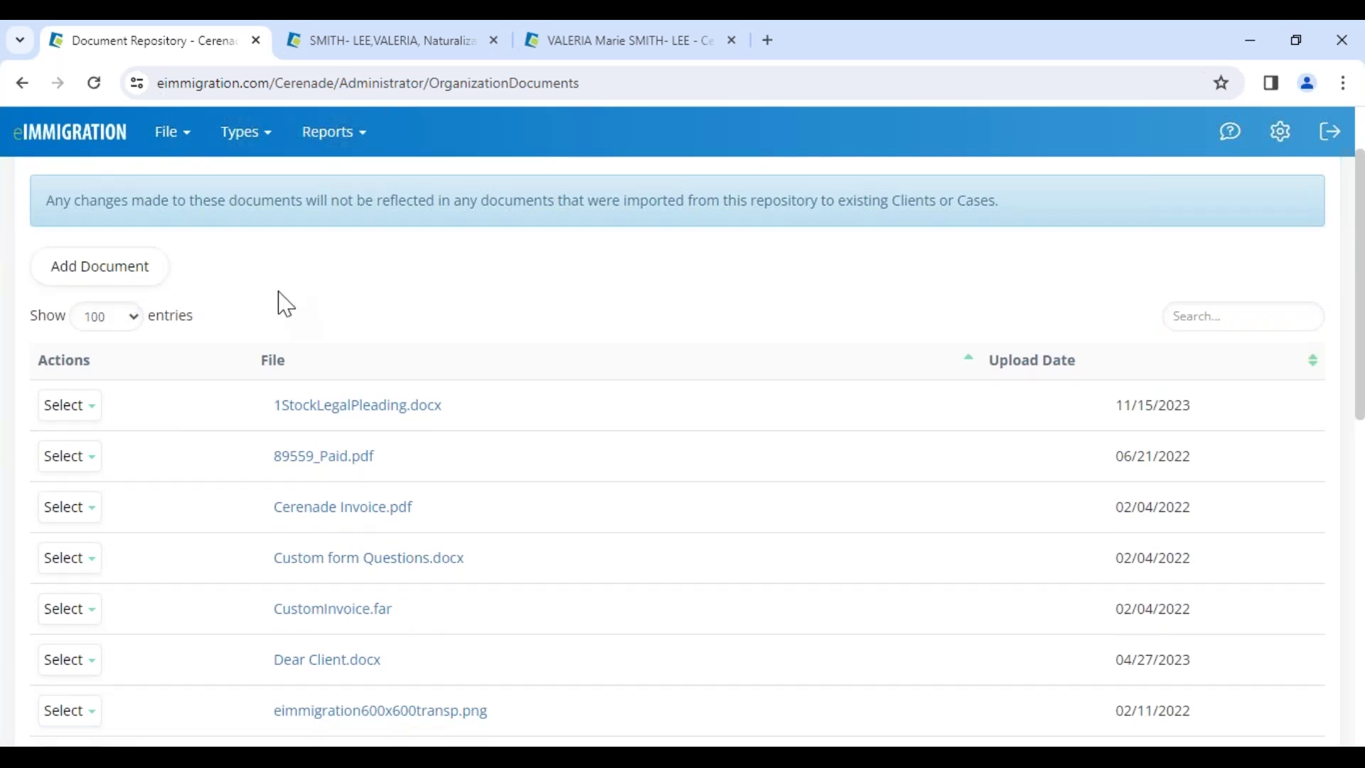
Step: Start adding a document to the client's documents with Import From Document Repository as the file location
{"action": "left_click", "coordinate": [598, 50]}
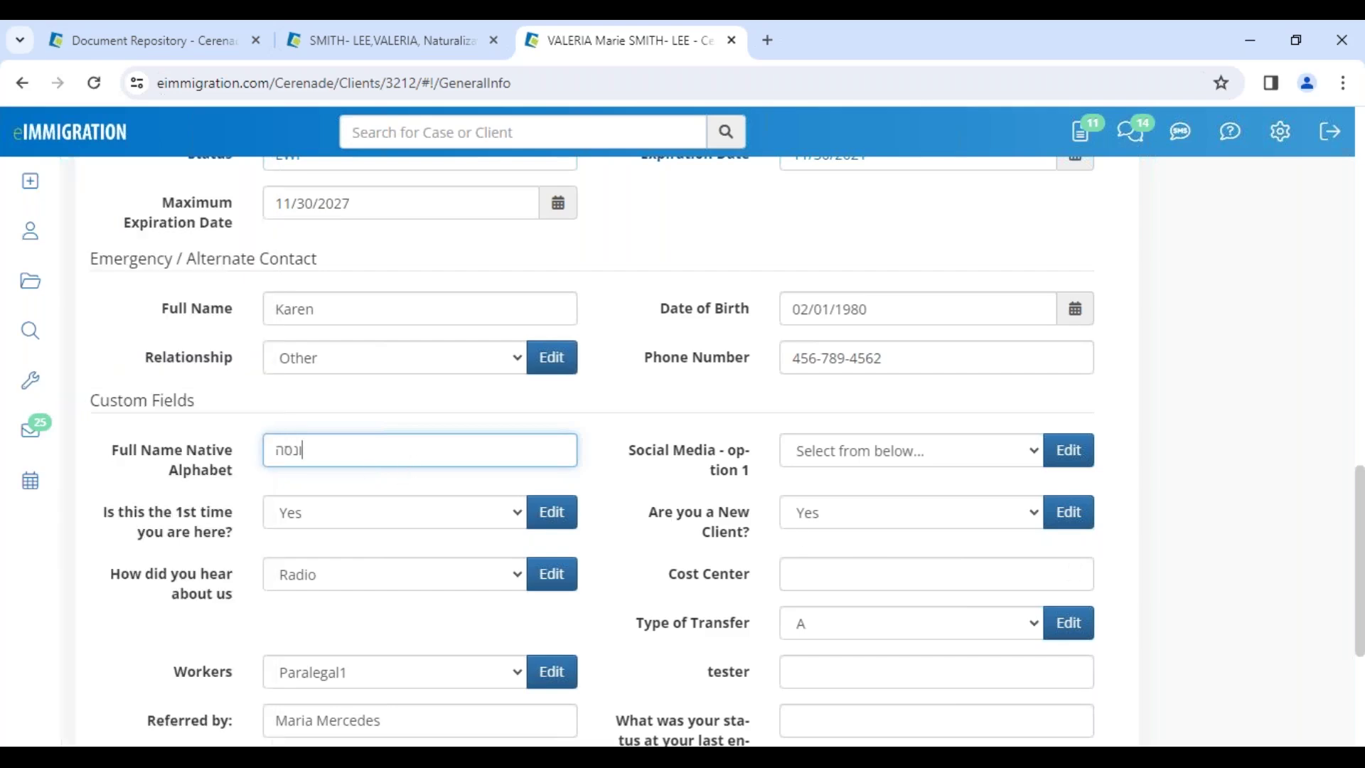
{"action": "scroll", "coordinate": [1178, 481], "scroll_direction": "up", "scroll_amount": 7}
{"action": "left_click", "coordinate": [1230, 272]}
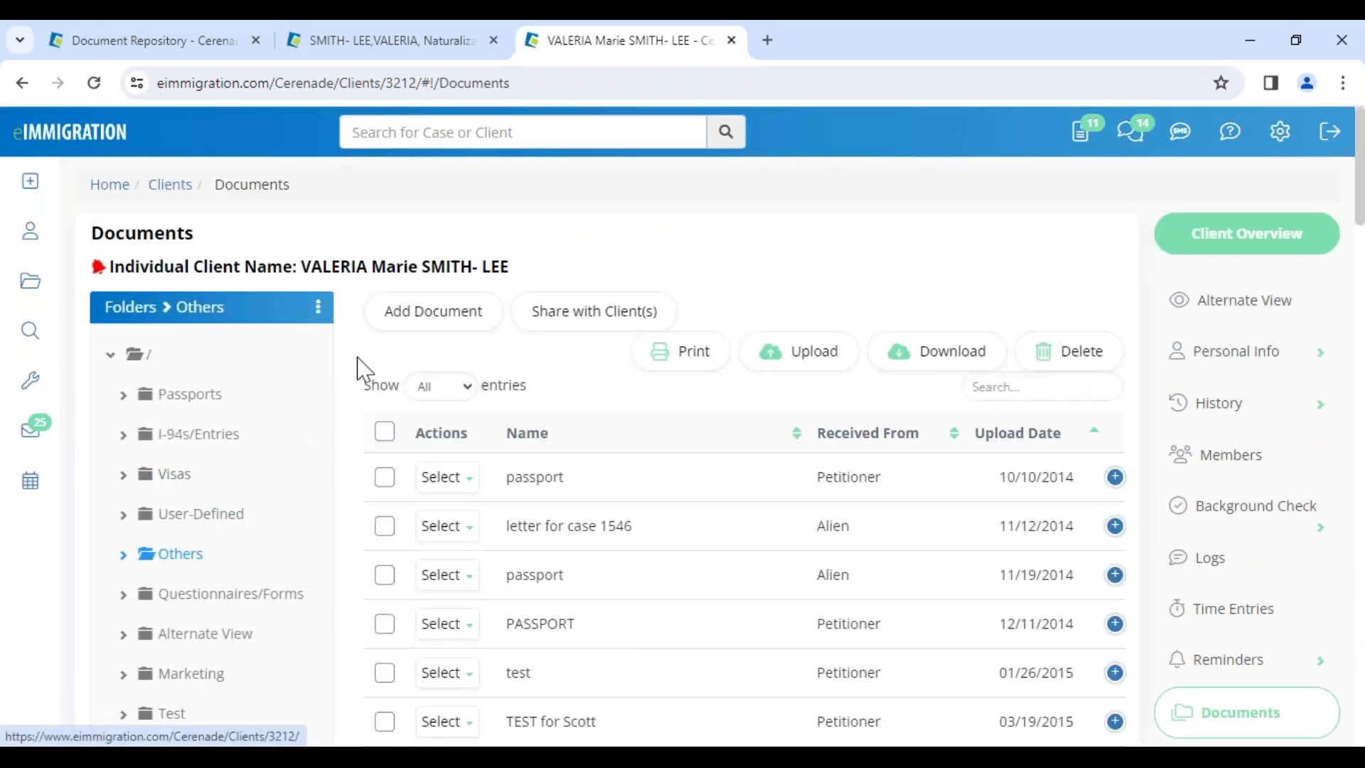
{"action": "left_click", "coordinate": [427, 332]}
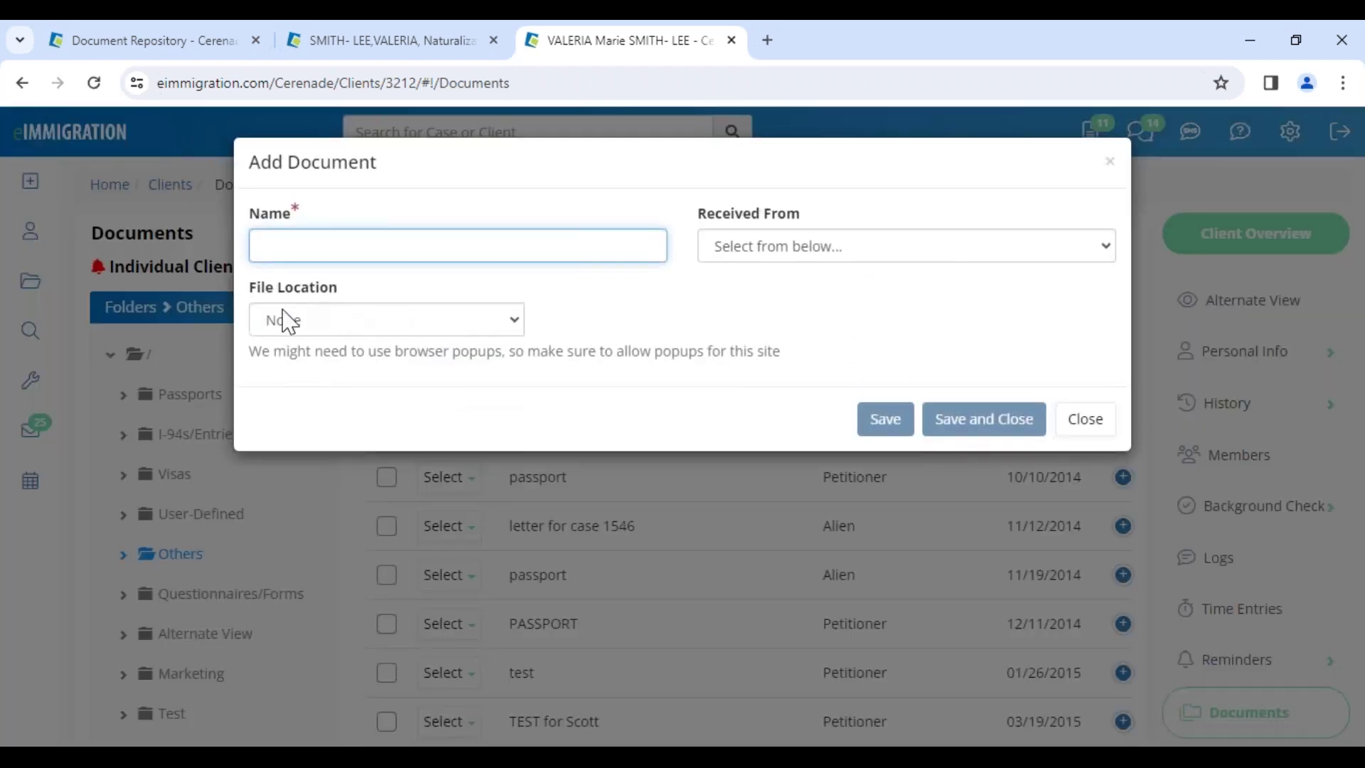
{"action": "left_click", "coordinate": [295, 329]}
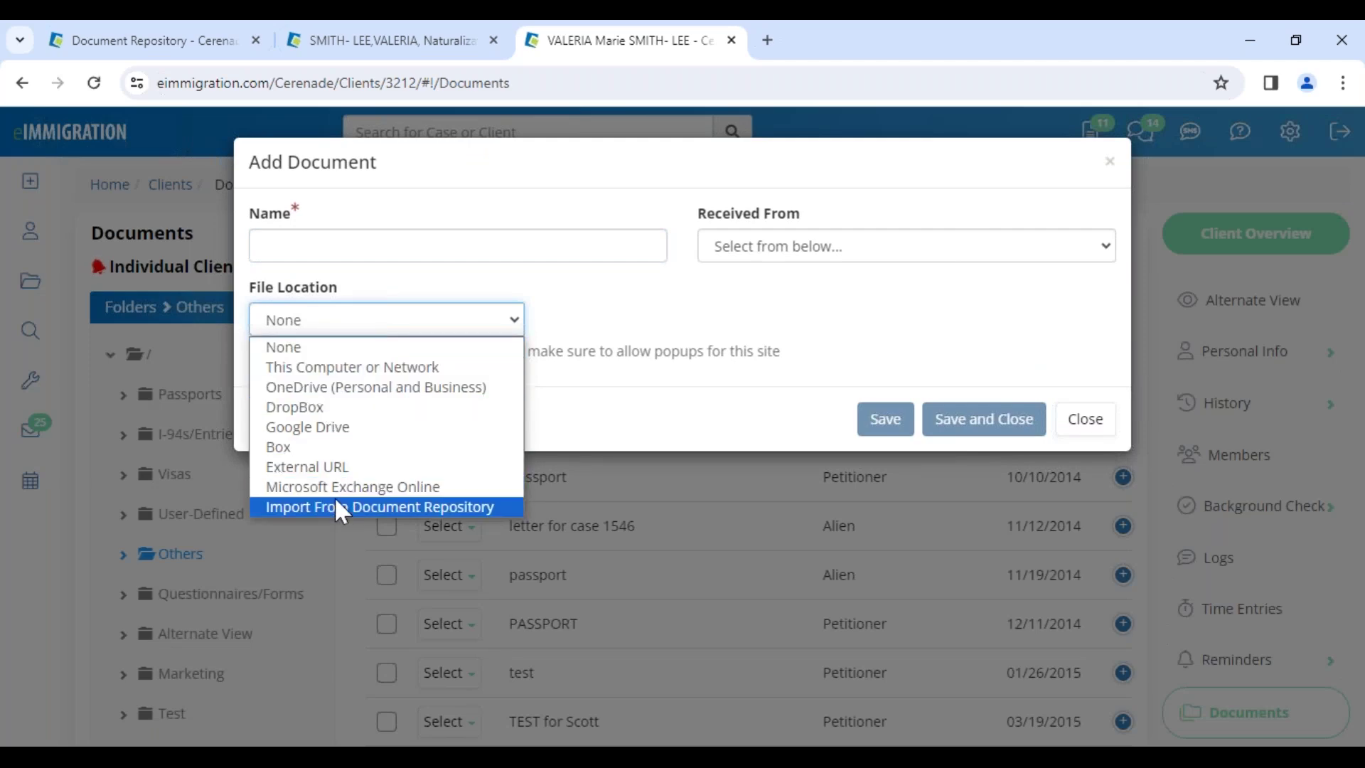
{"action": "left_click", "coordinate": [389, 506]}
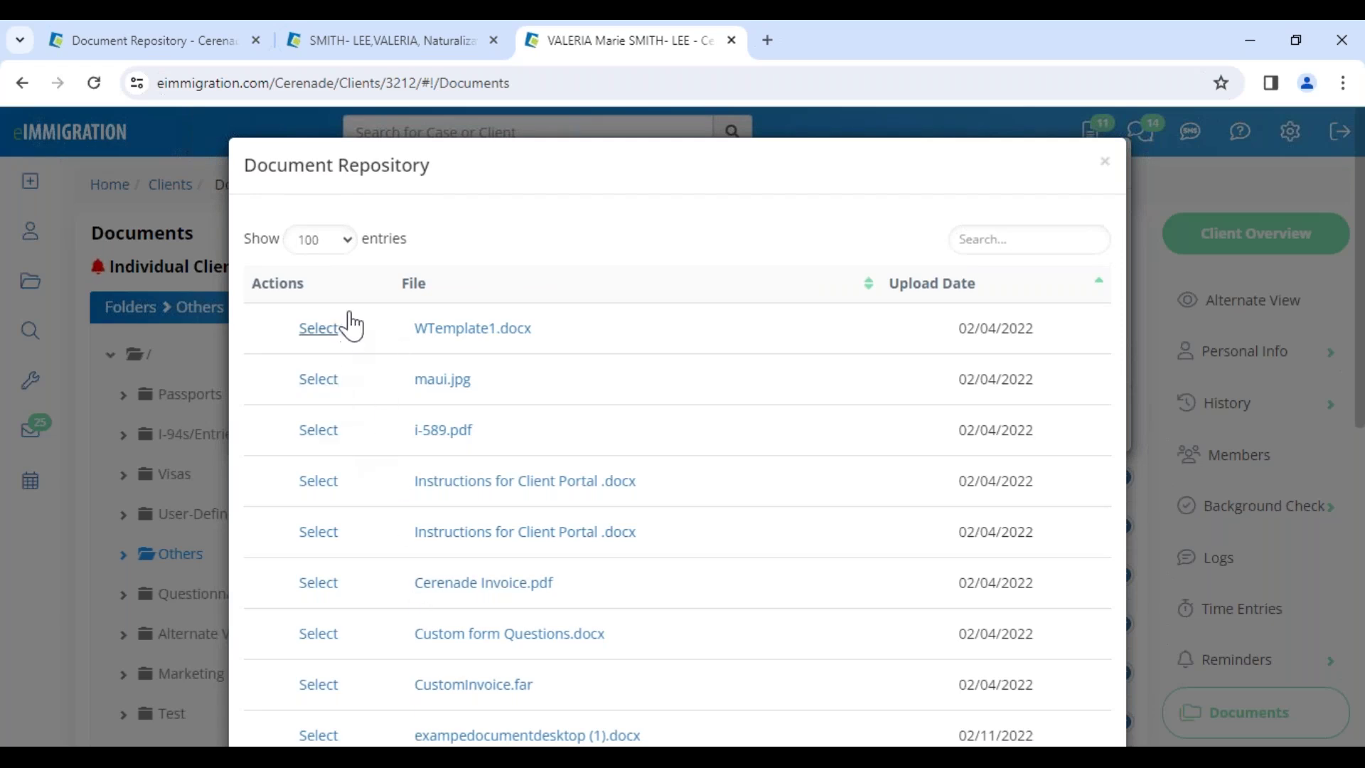
Step: Search the repository files for doc, and close the new document without importing anything
{"action": "left_click", "coordinate": [1022, 246]}
{"action": "type", "text": "doc"}
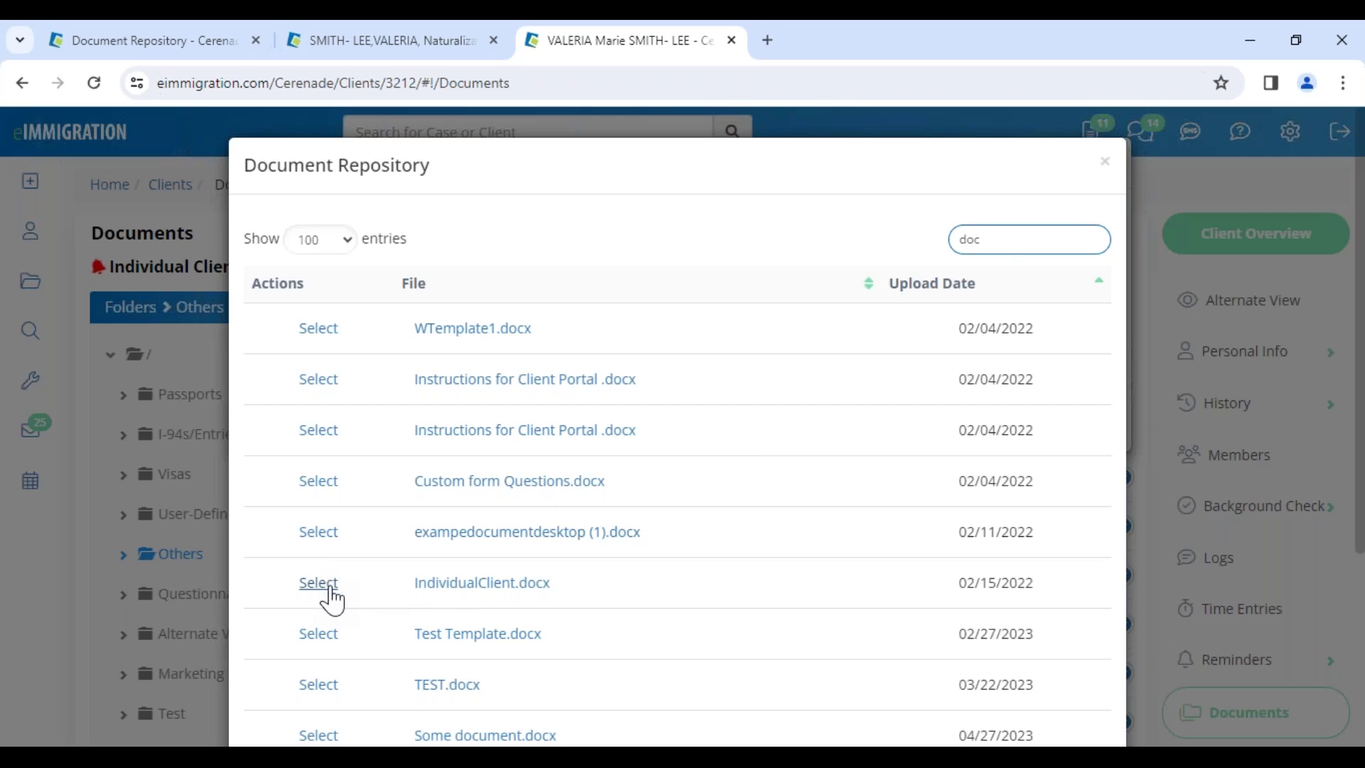
{"action": "left_click", "coordinate": [1104, 163]}
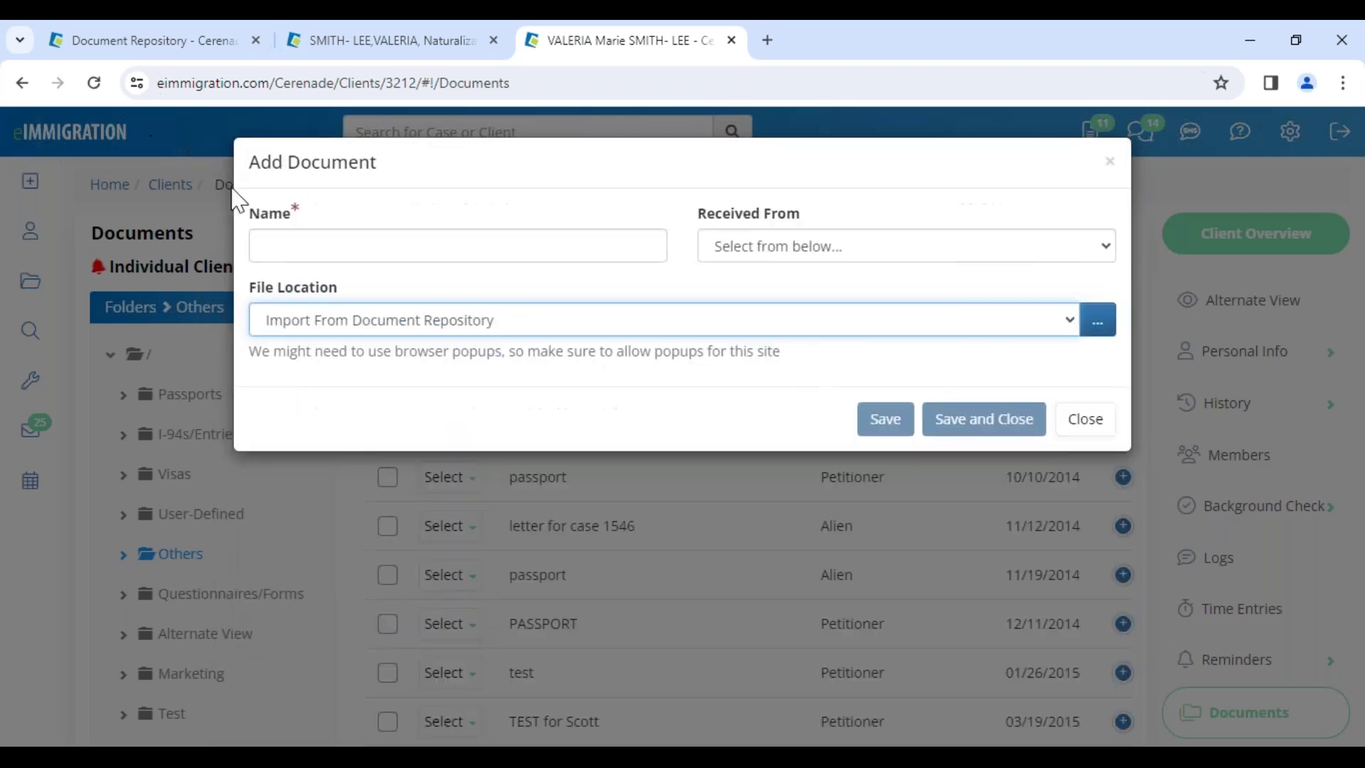
{"action": "left_click", "coordinate": [175, 333]}
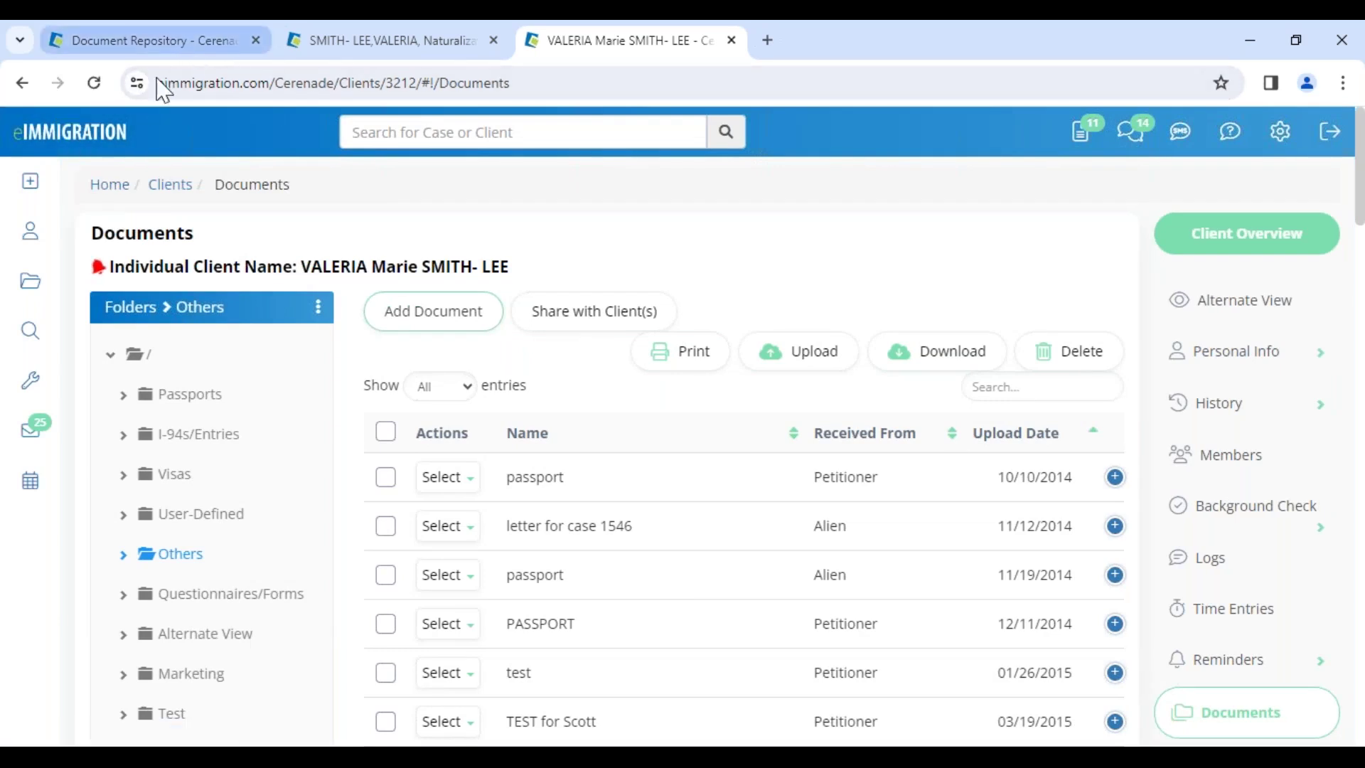
Step: Return the client and case tabs to the home page, closing the DS-260 without saving
{"action": "left_click", "coordinate": [109, 147]}
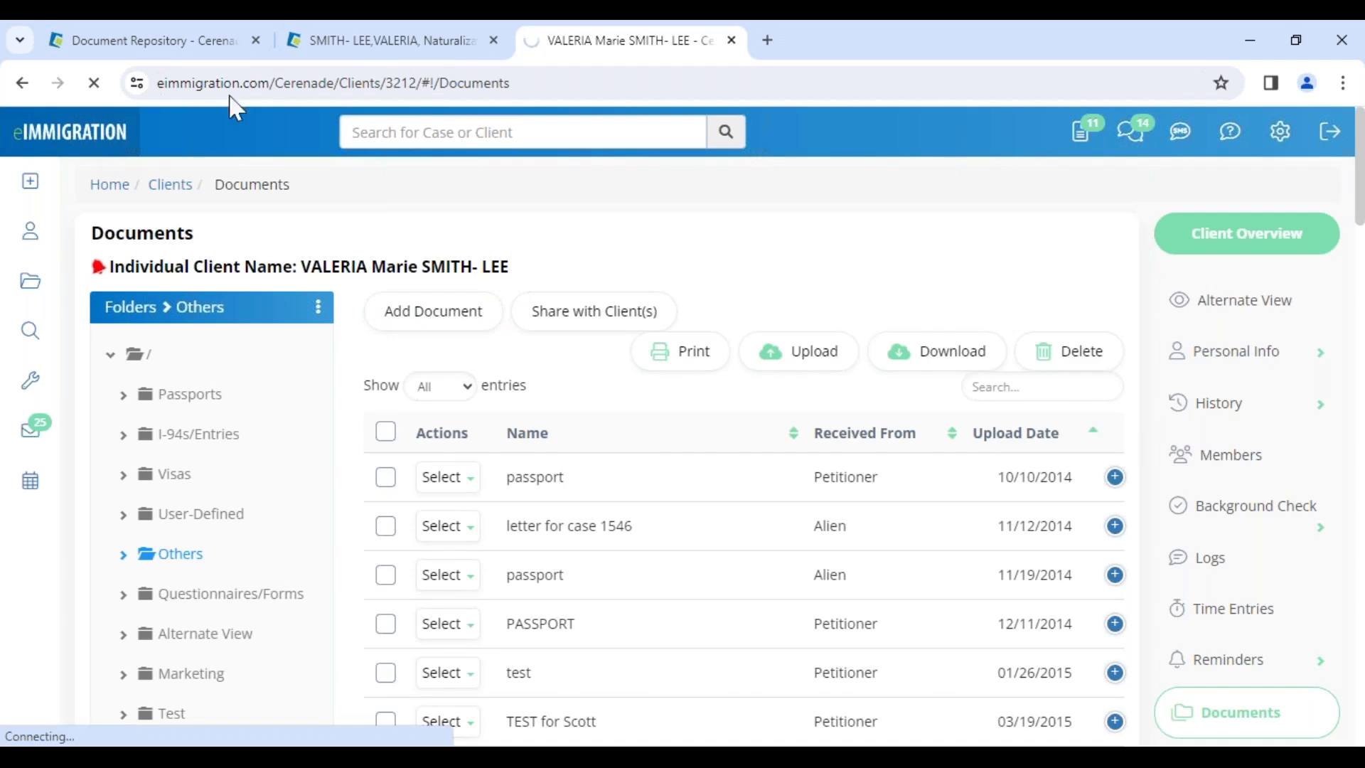
{"action": "left_click", "coordinate": [424, 44]}
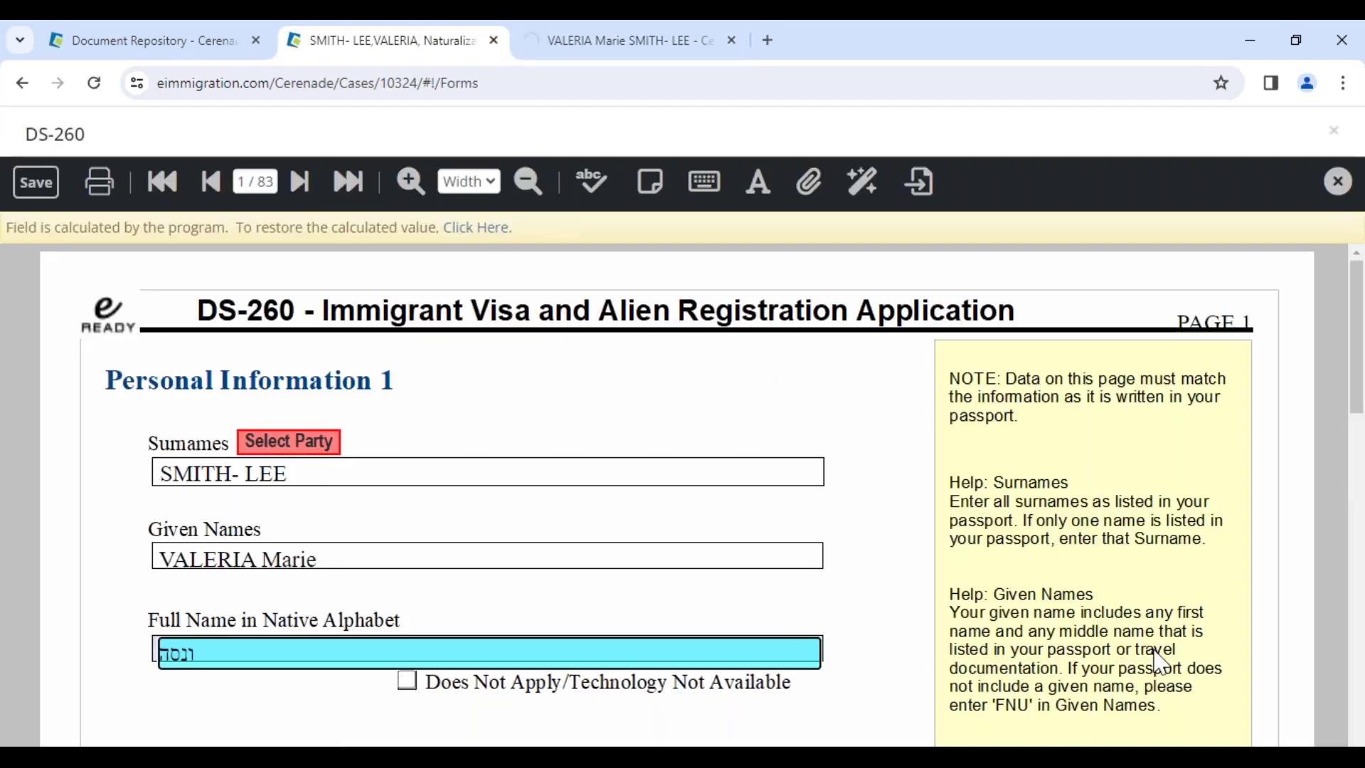
{"action": "left_click", "coordinate": [1339, 183]}
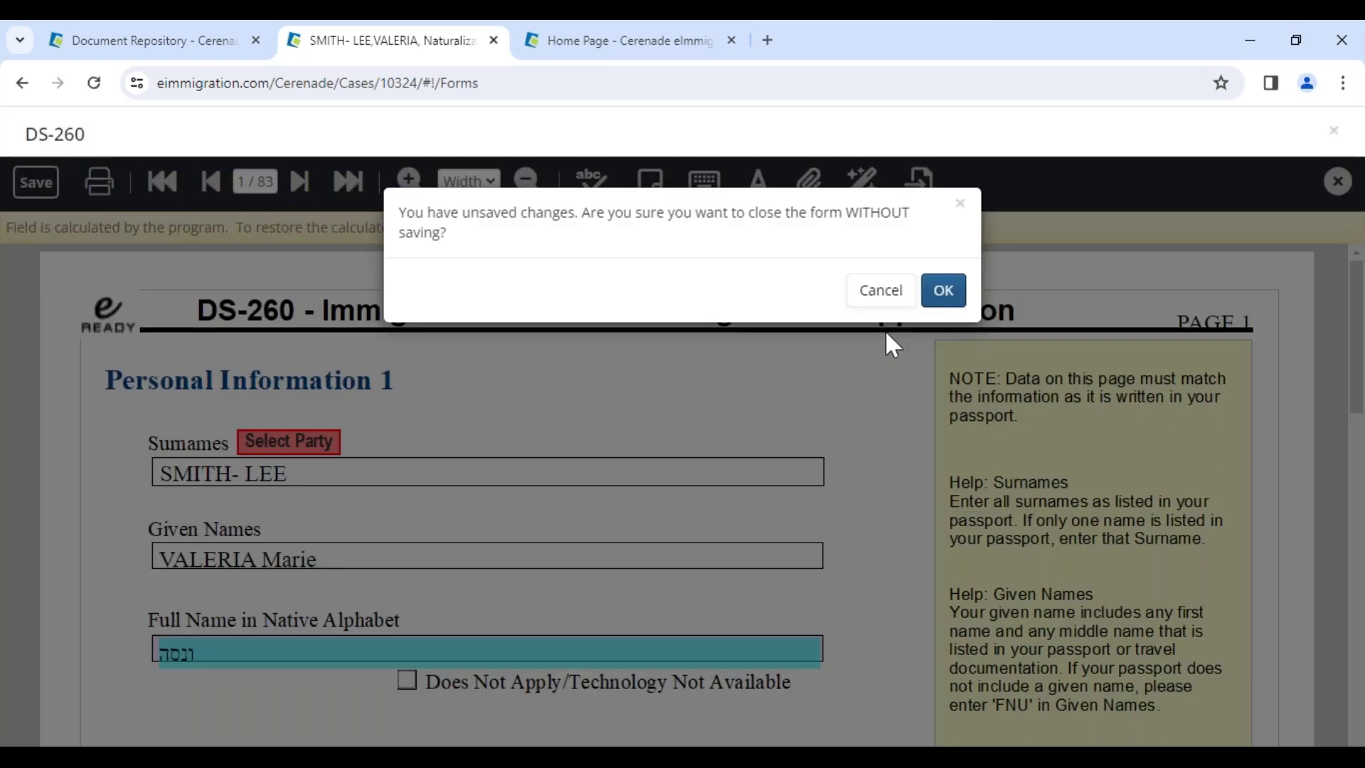
{"action": "left_click", "coordinate": [937, 278]}
{"action": "scroll", "coordinate": [1218, 640], "scroll_direction": "down", "scroll_amount": 10}
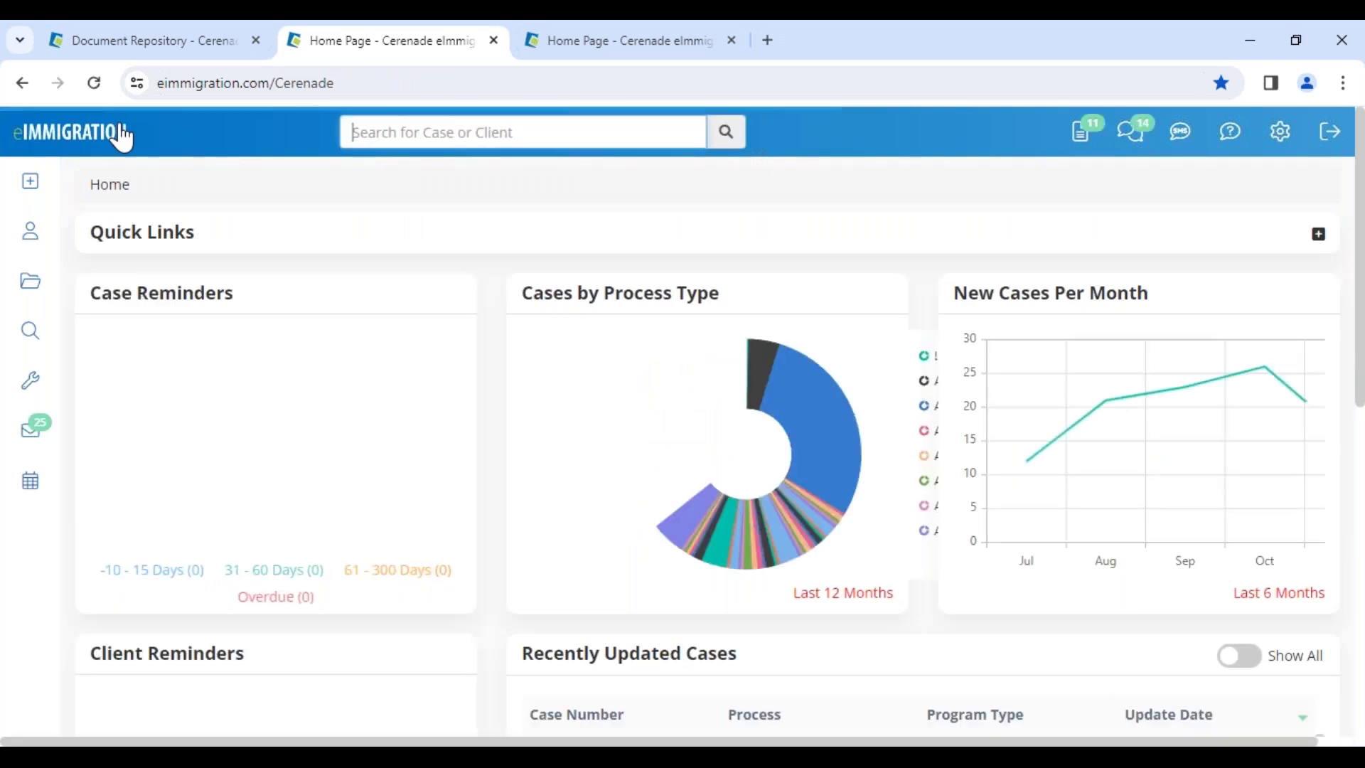
Step: Return to the administrator home page and look over the categories in its Types section
{"action": "left_click", "coordinate": [126, 44]}
{"action": "left_click", "coordinate": [95, 144]}
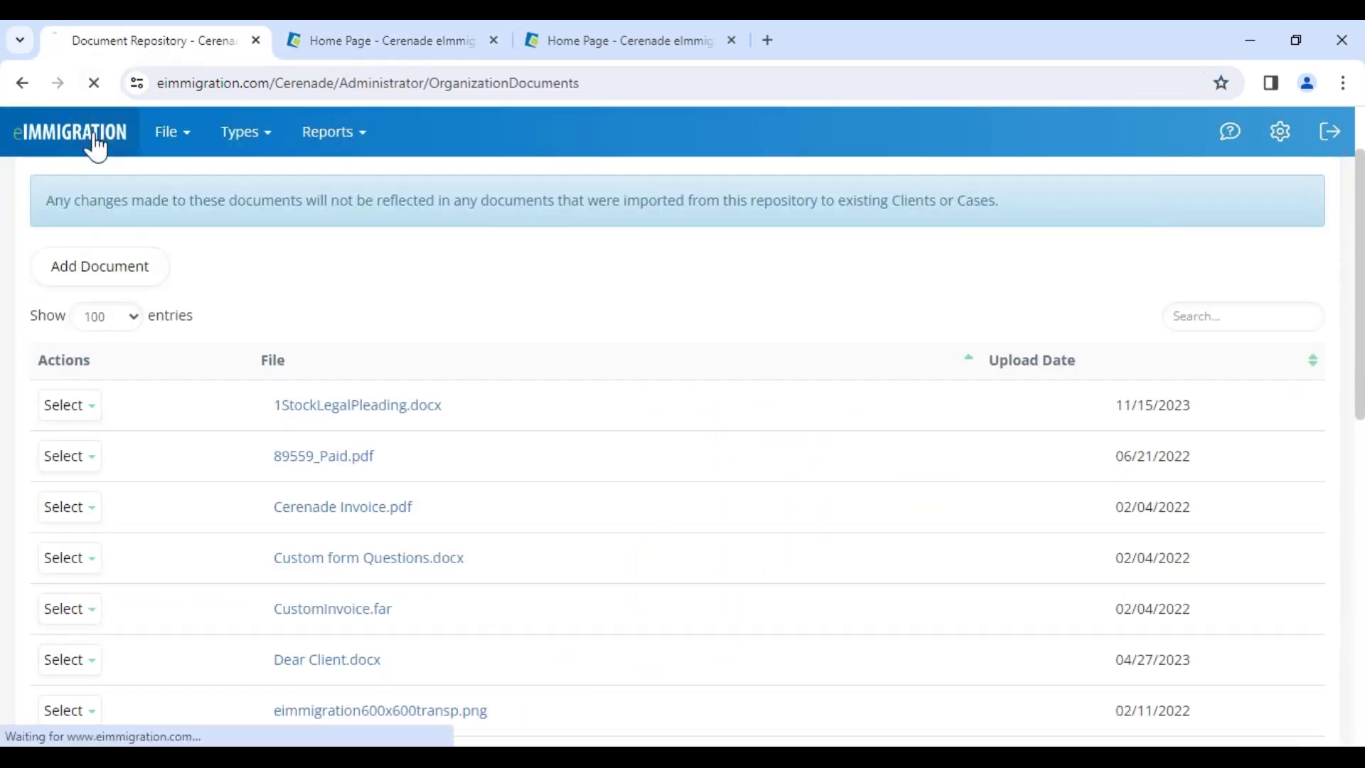
{"action": "scroll", "coordinate": [197, 465], "scroll_direction": "down", "scroll_amount": 1}
{"action": "scroll", "coordinate": [197, 466], "scroll_direction": "down", "scroll_amount": 4}
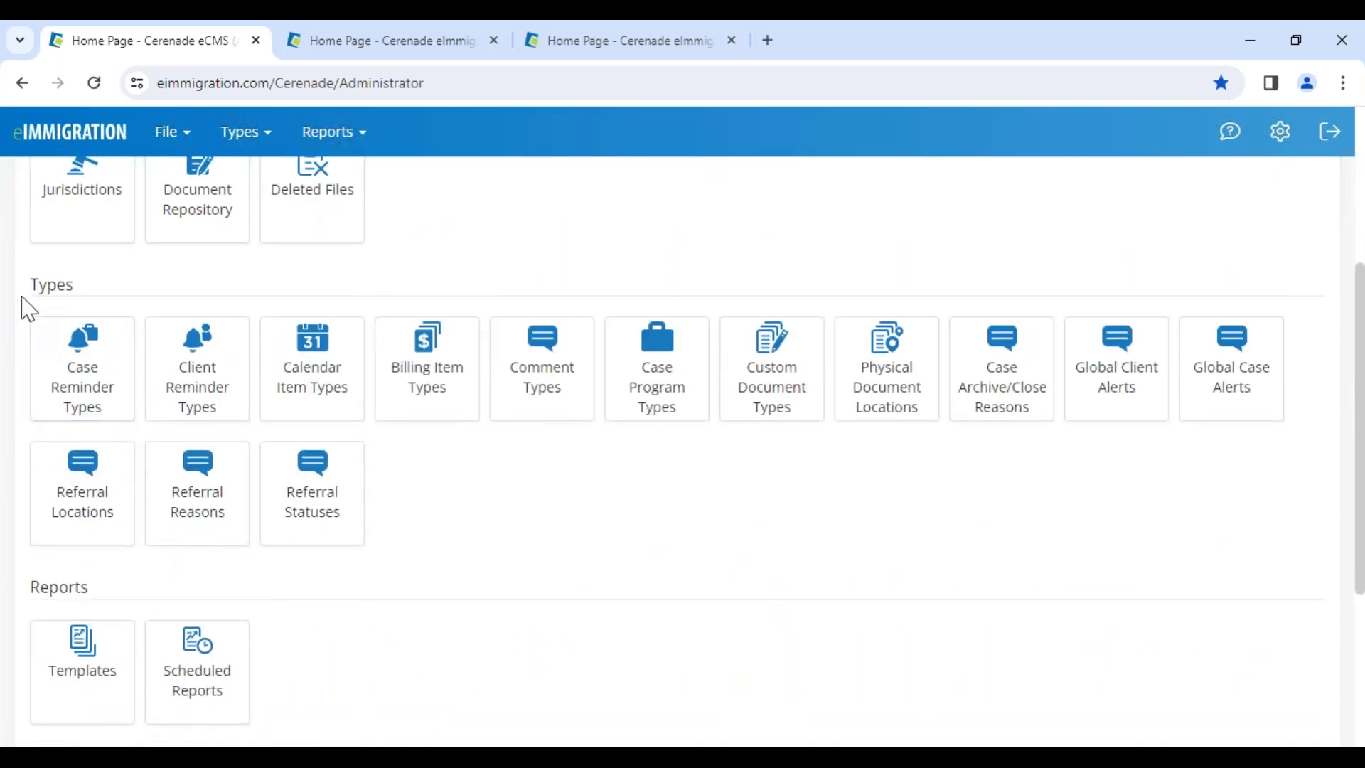
{"action": "left_click_drag", "start_coordinate": [31, 292], "coordinate": [84, 312]}
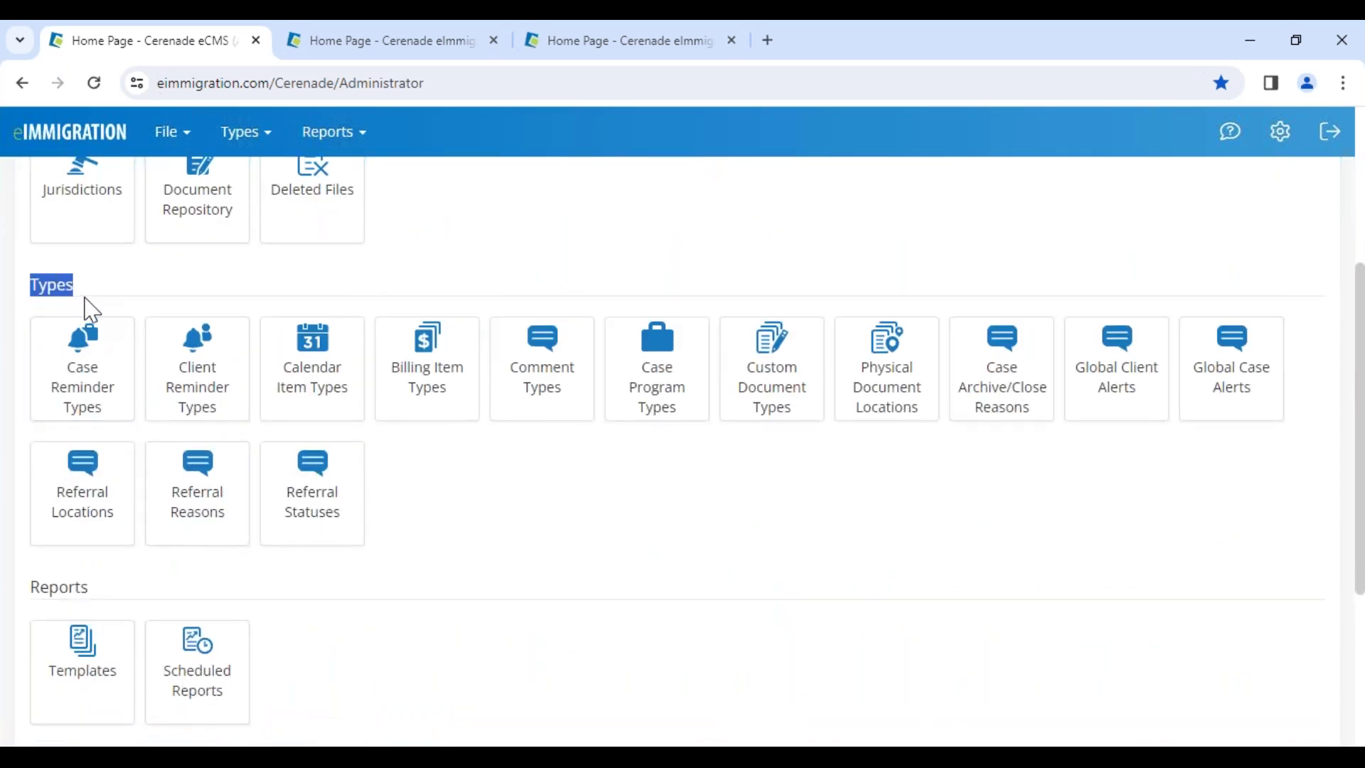
{"action": "left_click", "coordinate": [387, 505]}
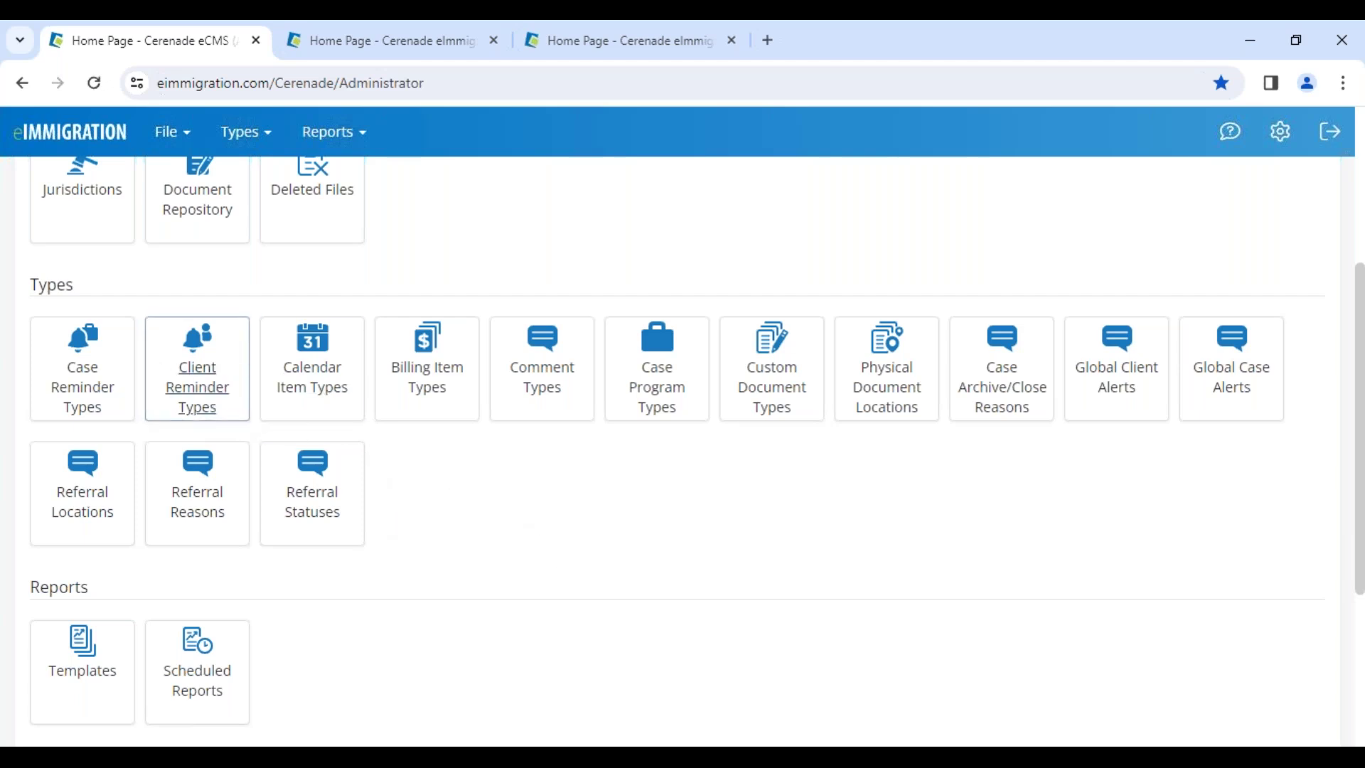
Step: Open the Case Reminder Types and examine entries such as RENEWAL, Task and Court hearing prep appointment with client
{"action": "left_click", "coordinate": [101, 407]}
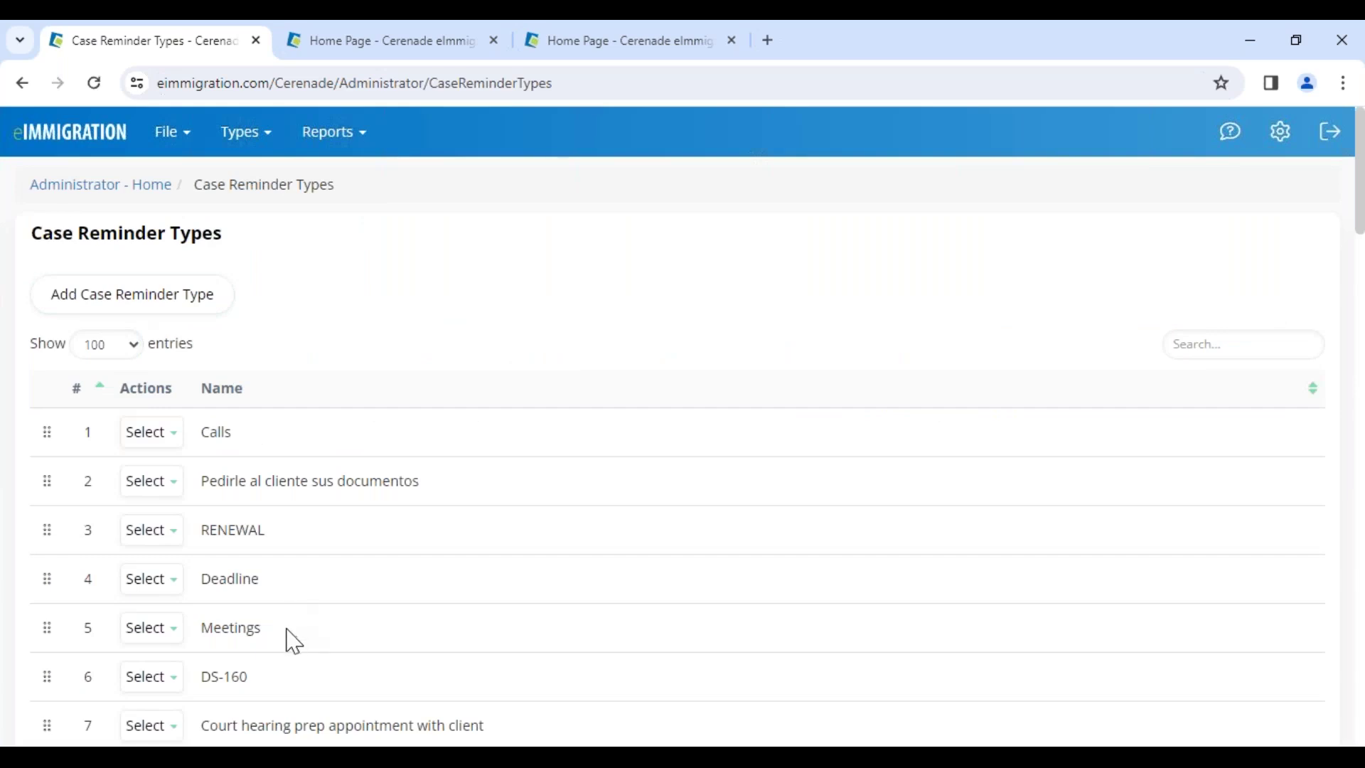
{"action": "left_click", "coordinate": [179, 526]}
{"action": "left_click", "coordinate": [204, 530]}
{"action": "left_click_drag", "start_coordinate": [202, 530], "coordinate": [278, 545]}
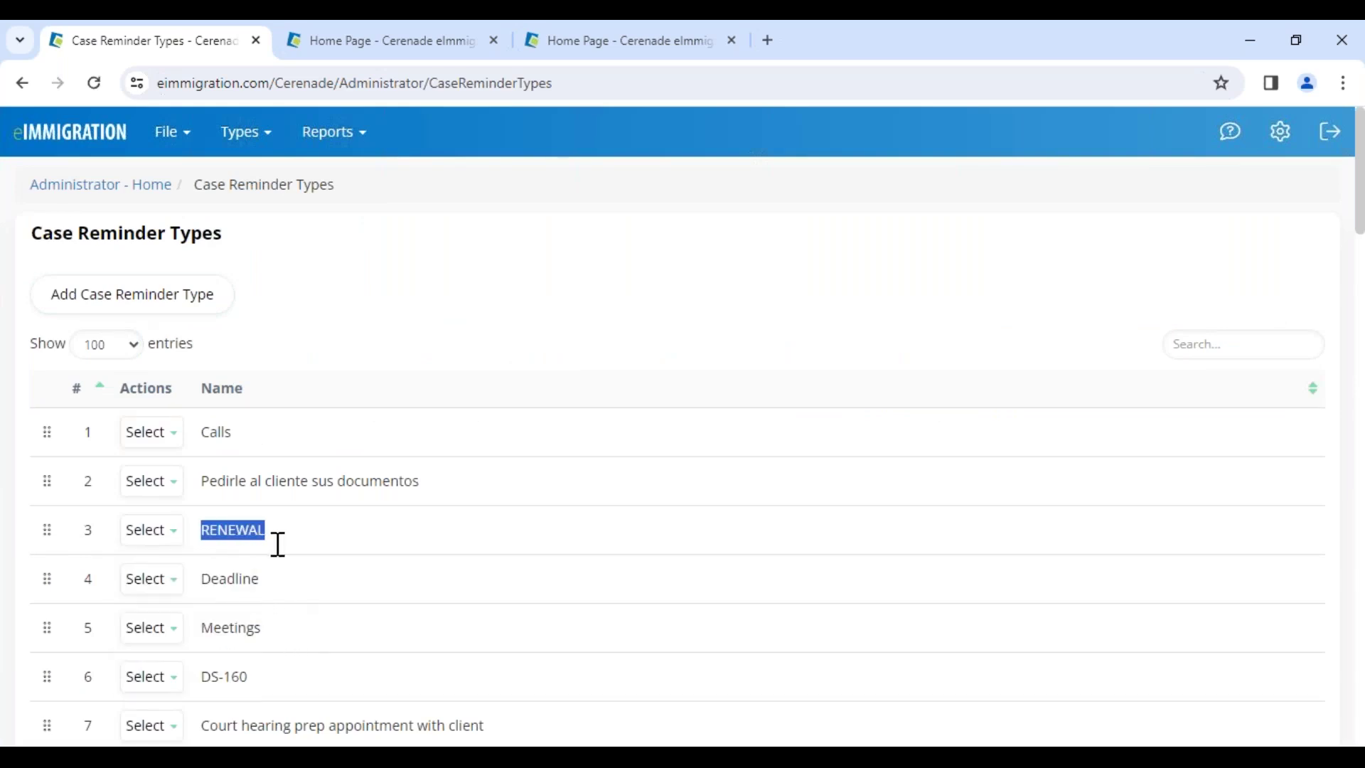
{"action": "mouse_move", "coordinate": [210, 485]}
{"action": "left_mouse_down"}
{"action": "mouse_move", "coordinate": [332, 508]}
{"action": "mouse_move", "coordinate": [437, 502]}
{"action": "mouse_move", "coordinate": [393, 488]}
{"action": "mouse_move", "coordinate": [208, 491]}
{"action": "left_mouse_up"}
{"action": "scroll", "coordinate": [268, 611], "scroll_direction": "down", "scroll_amount": 4}
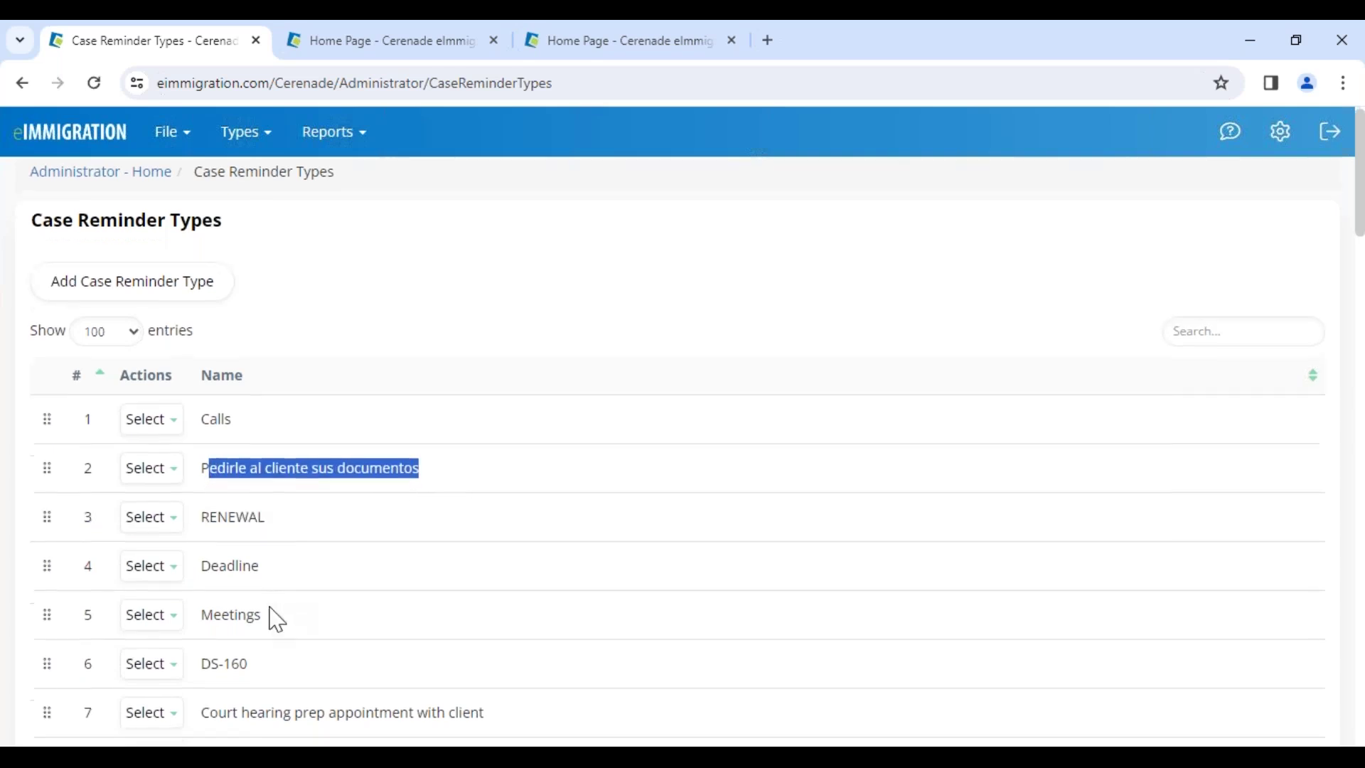
{"action": "left_click_drag", "start_coordinate": [231, 623], "coordinate": [208, 622]}
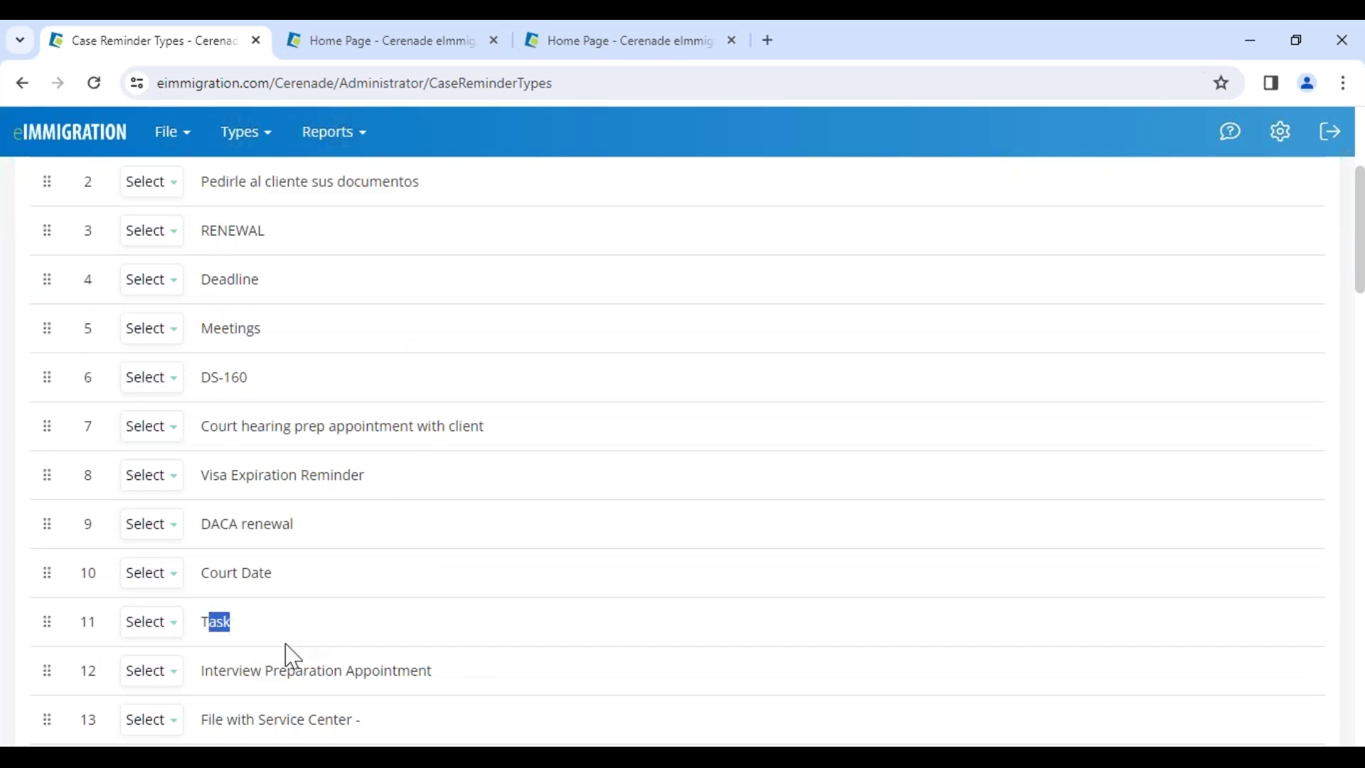
{"action": "left_click_drag", "start_coordinate": [212, 670], "coordinate": [443, 669]}
{"action": "left_click_drag", "start_coordinate": [202, 426], "coordinate": [503, 429]}
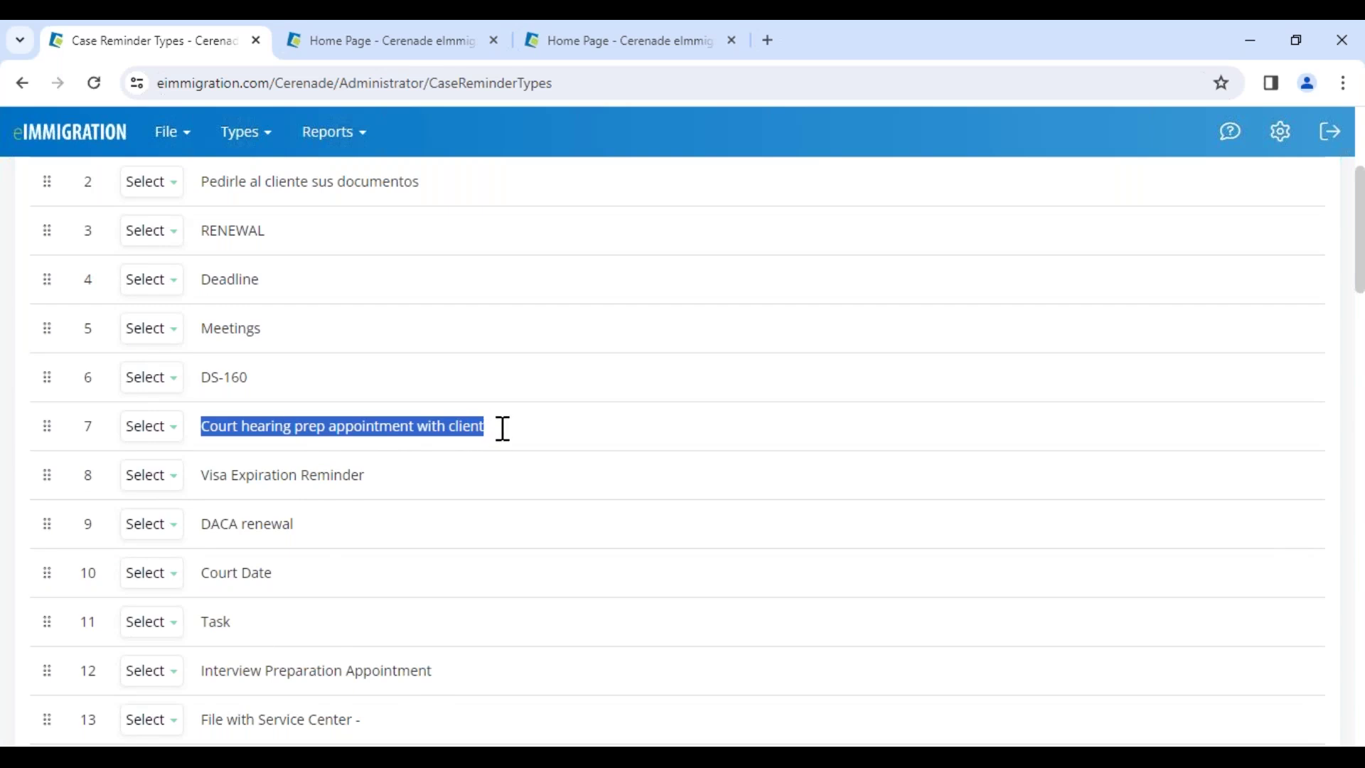
{"action": "left_click", "coordinate": [356, 481]}
{"action": "left_click_drag", "start_coordinate": [205, 426], "coordinate": [497, 432]}
{"action": "scroll", "coordinate": [323, 402], "scroll_direction": "up", "scroll_amount": 5}
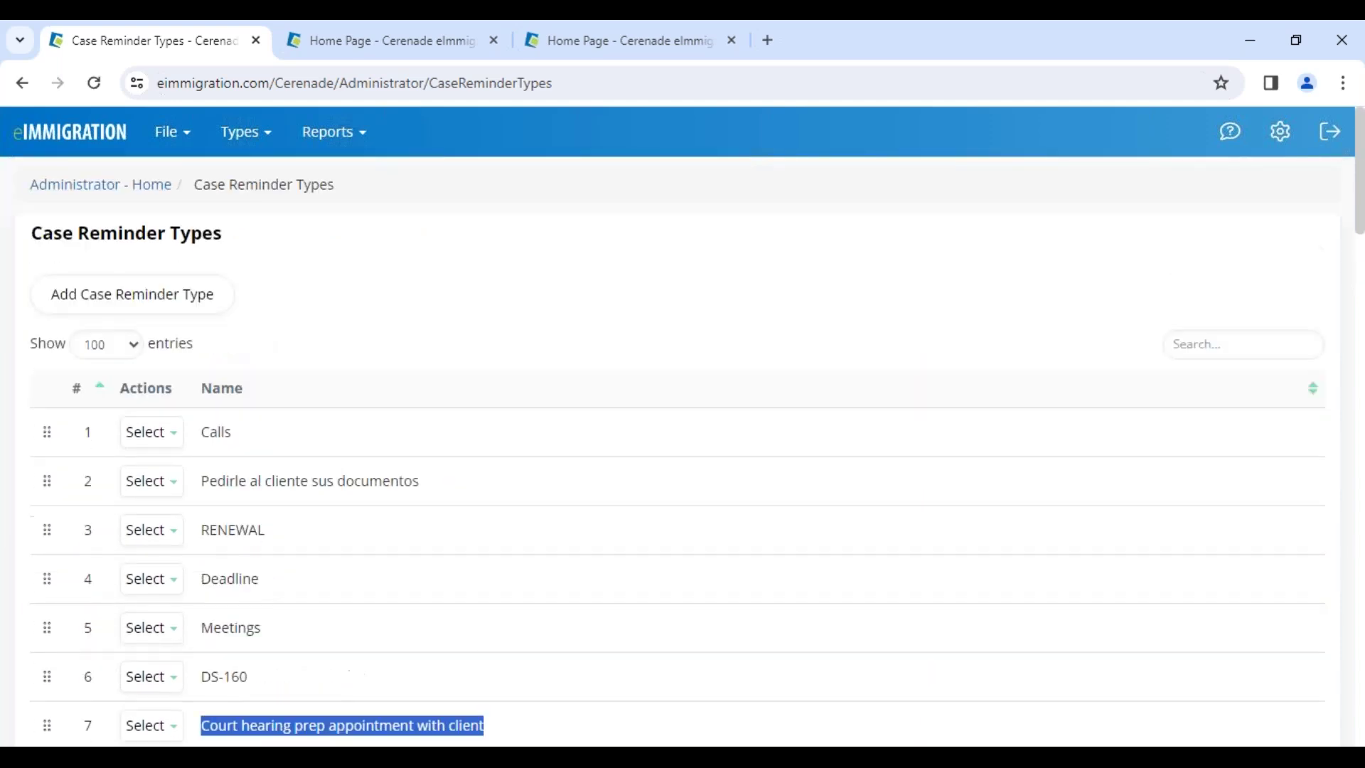
Step: Go back to the administrator home page and view the list of Case Program Types
{"action": "left_click", "coordinate": [60, 185]}
{"action": "scroll", "coordinate": [267, 568], "scroll_direction": "down", "scroll_amount": 3}
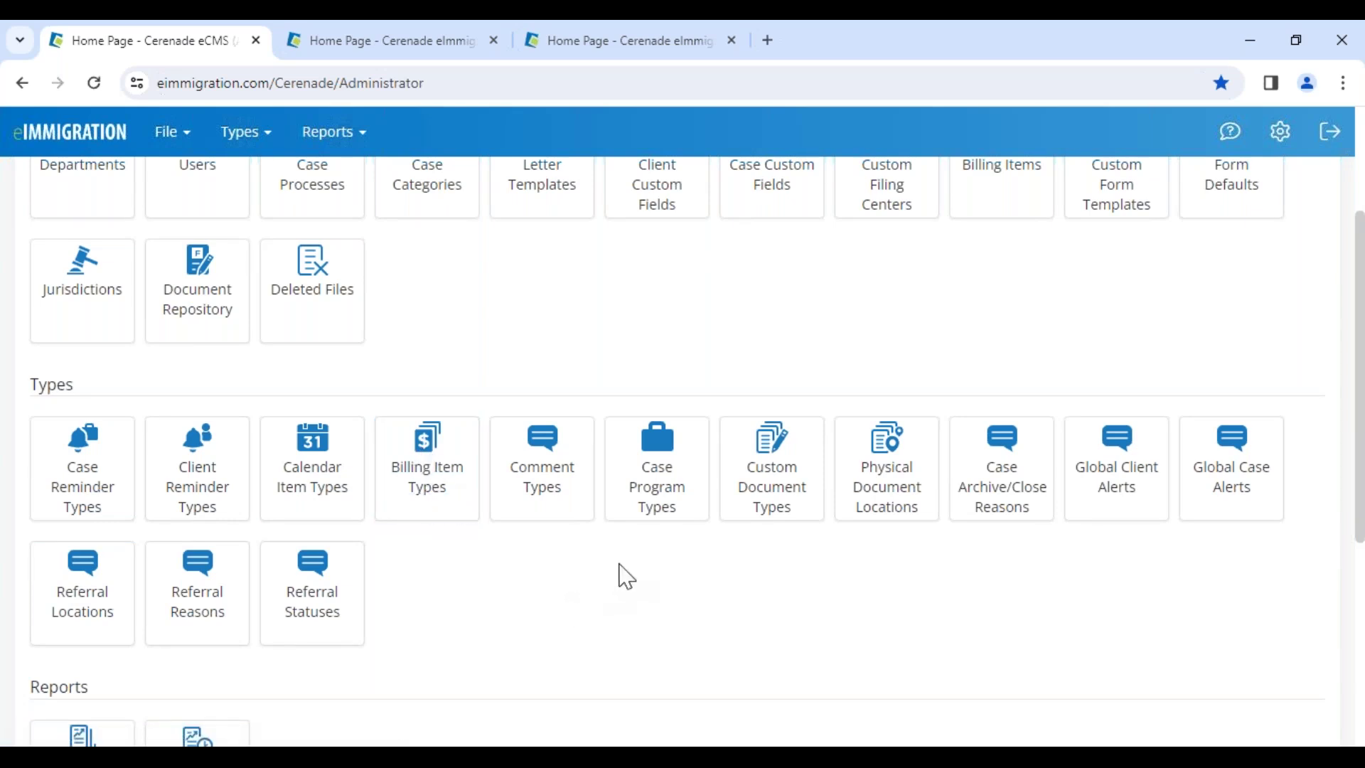
{"action": "left_click", "coordinate": [647, 501]}
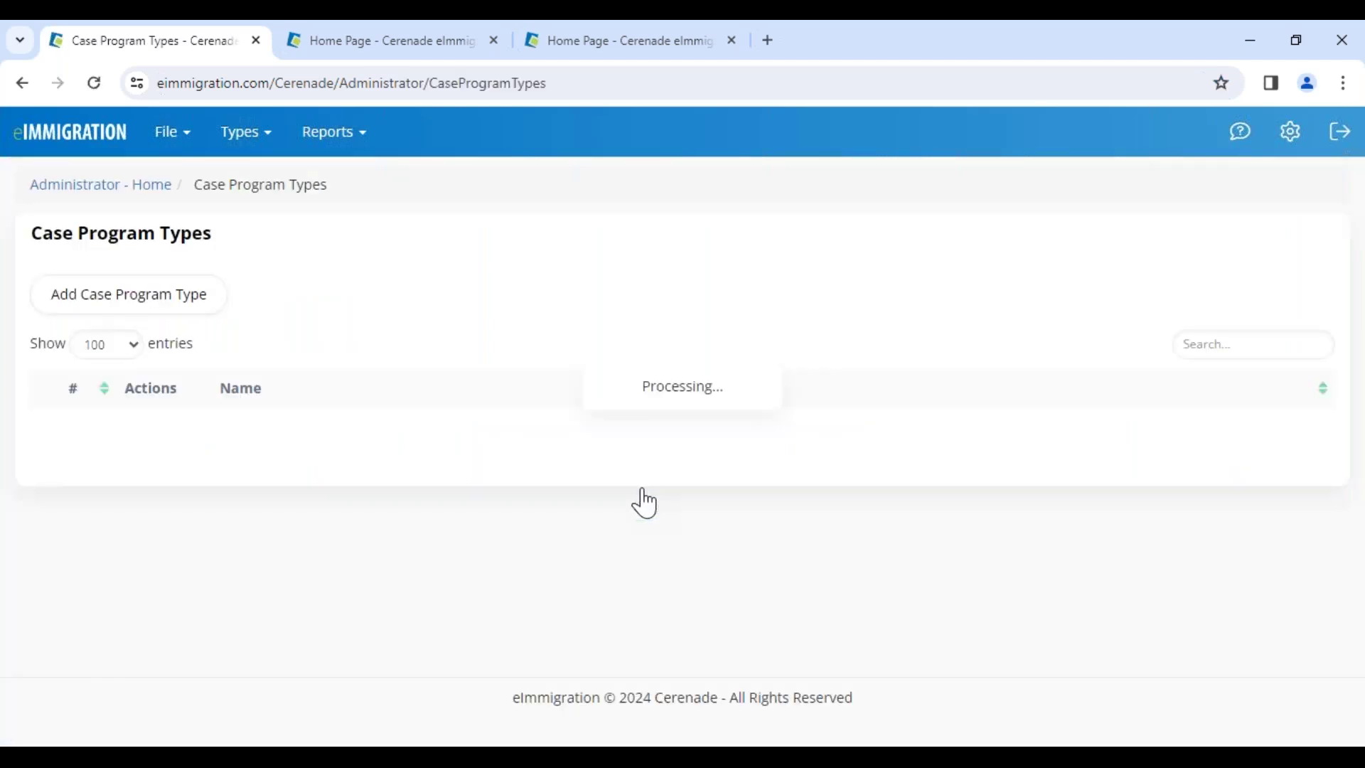
{"action": "left_click_drag", "start_coordinate": [211, 481], "coordinate": [271, 481]}
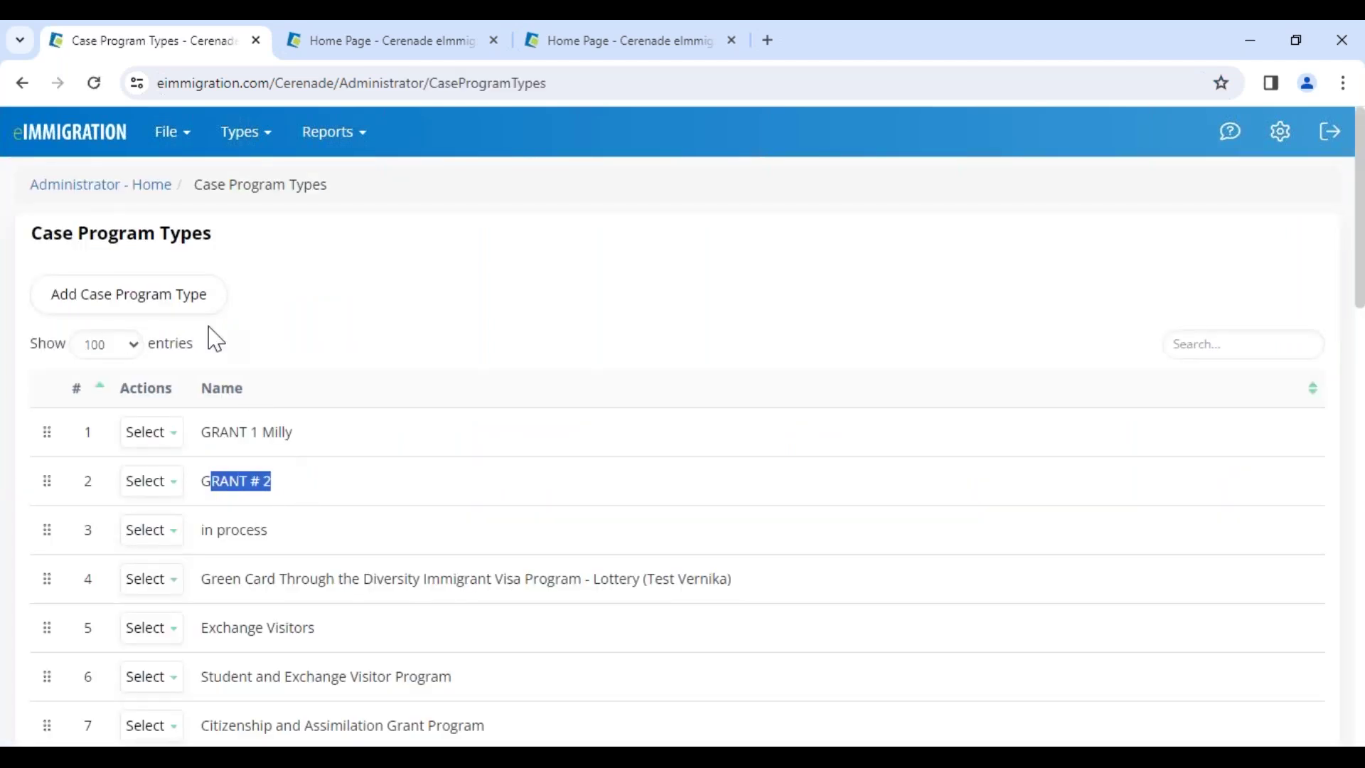
Step: Look through the Physical Document Locations, including ROOM 3 CABINET A, and return to the administrator home page
{"action": "left_click", "coordinate": [105, 192]}
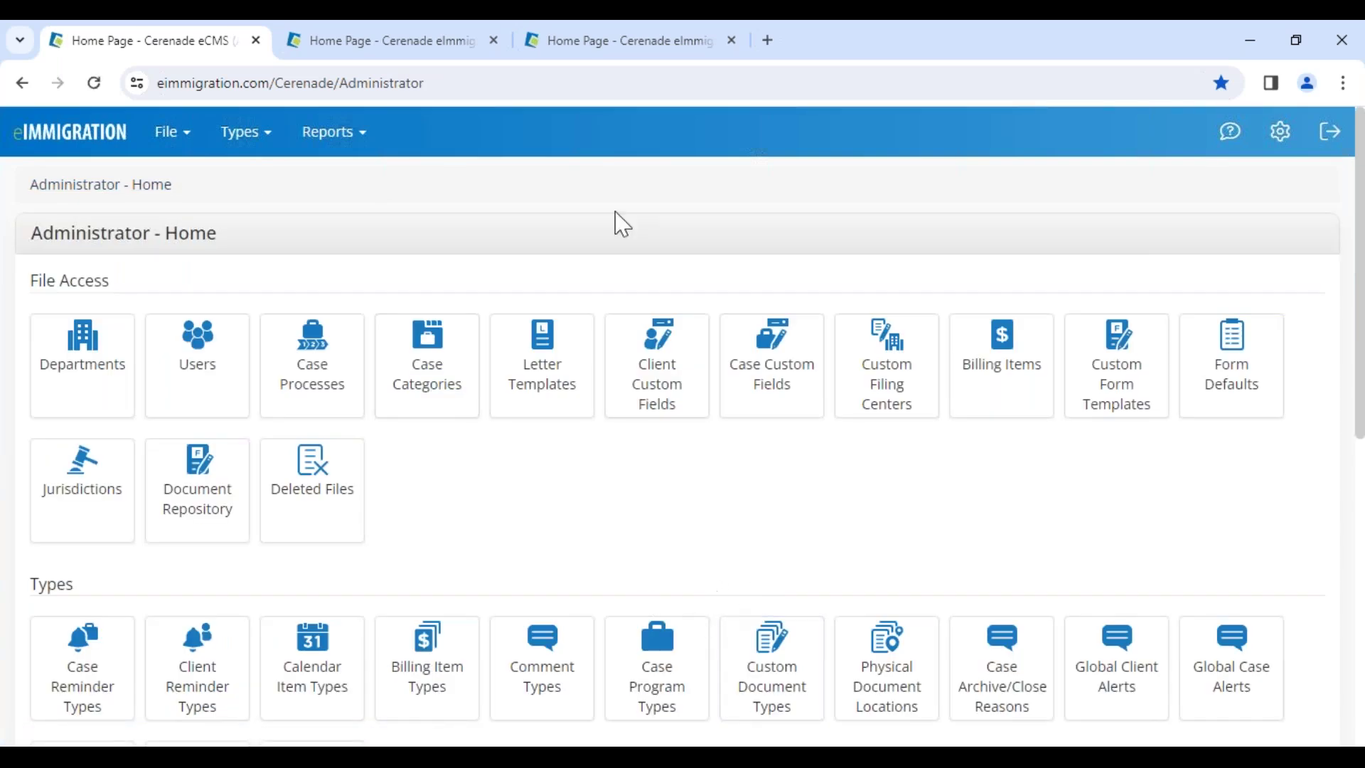
{"action": "scroll", "coordinate": [672, 590], "scroll_direction": "down", "scroll_amount": 2}
{"action": "scroll", "coordinate": [671, 590], "scroll_direction": "down", "scroll_amount": 1}
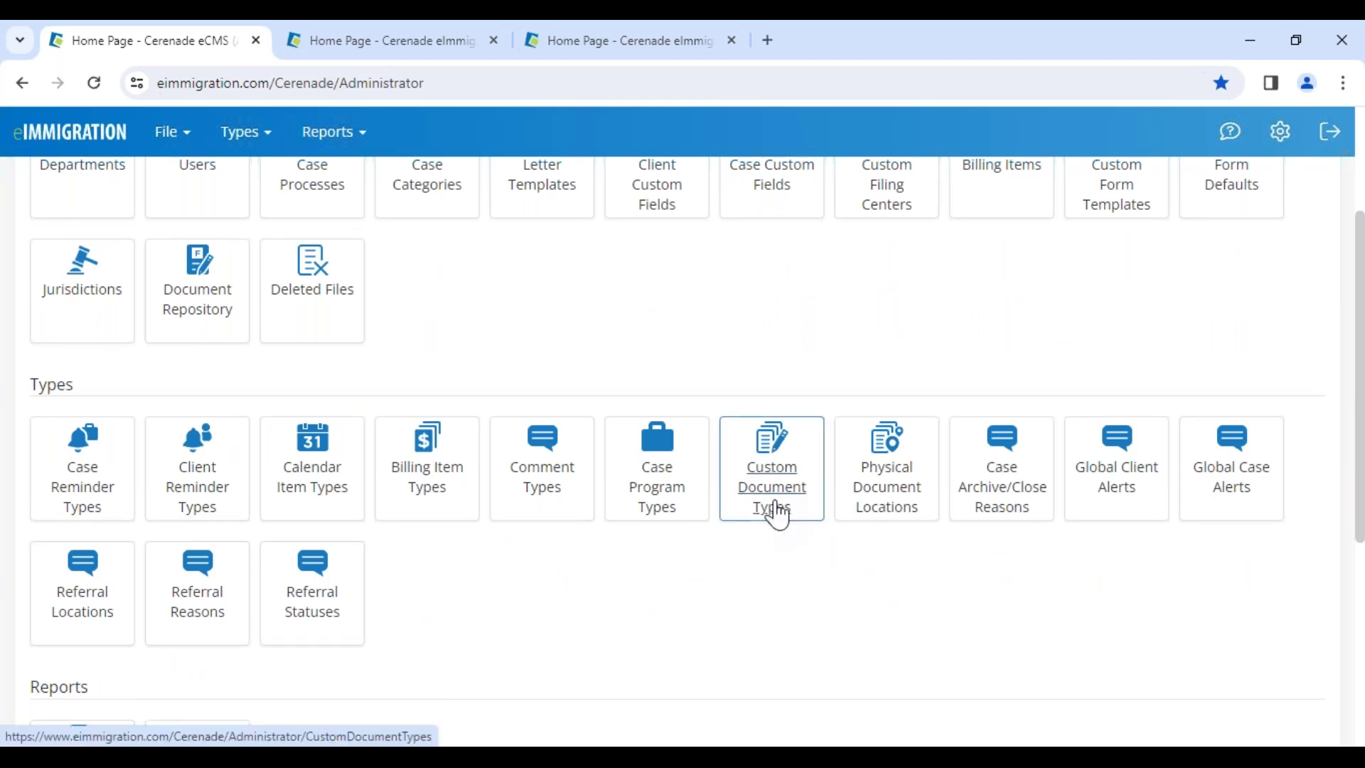
{"action": "left_click", "coordinate": [876, 503]}
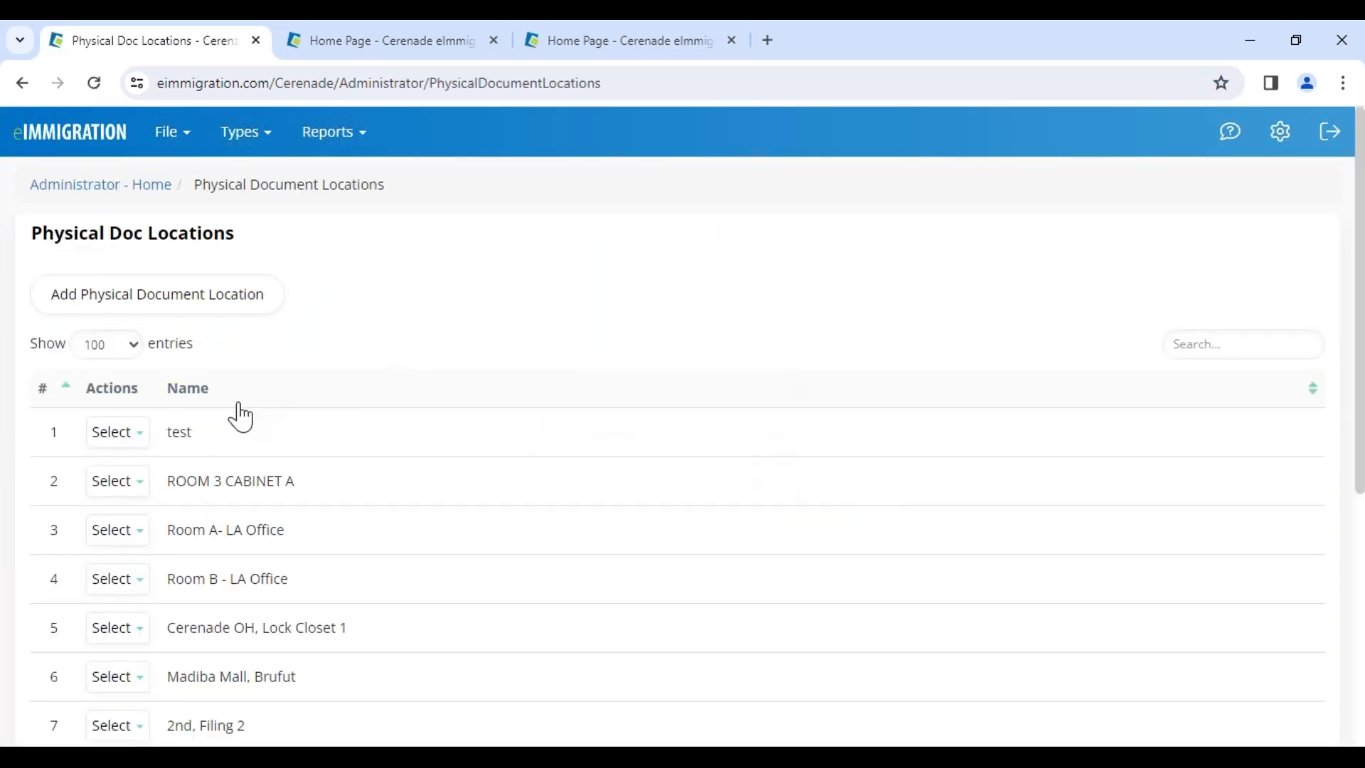
{"action": "left_click_drag", "start_coordinate": [176, 480], "coordinate": [337, 483]}
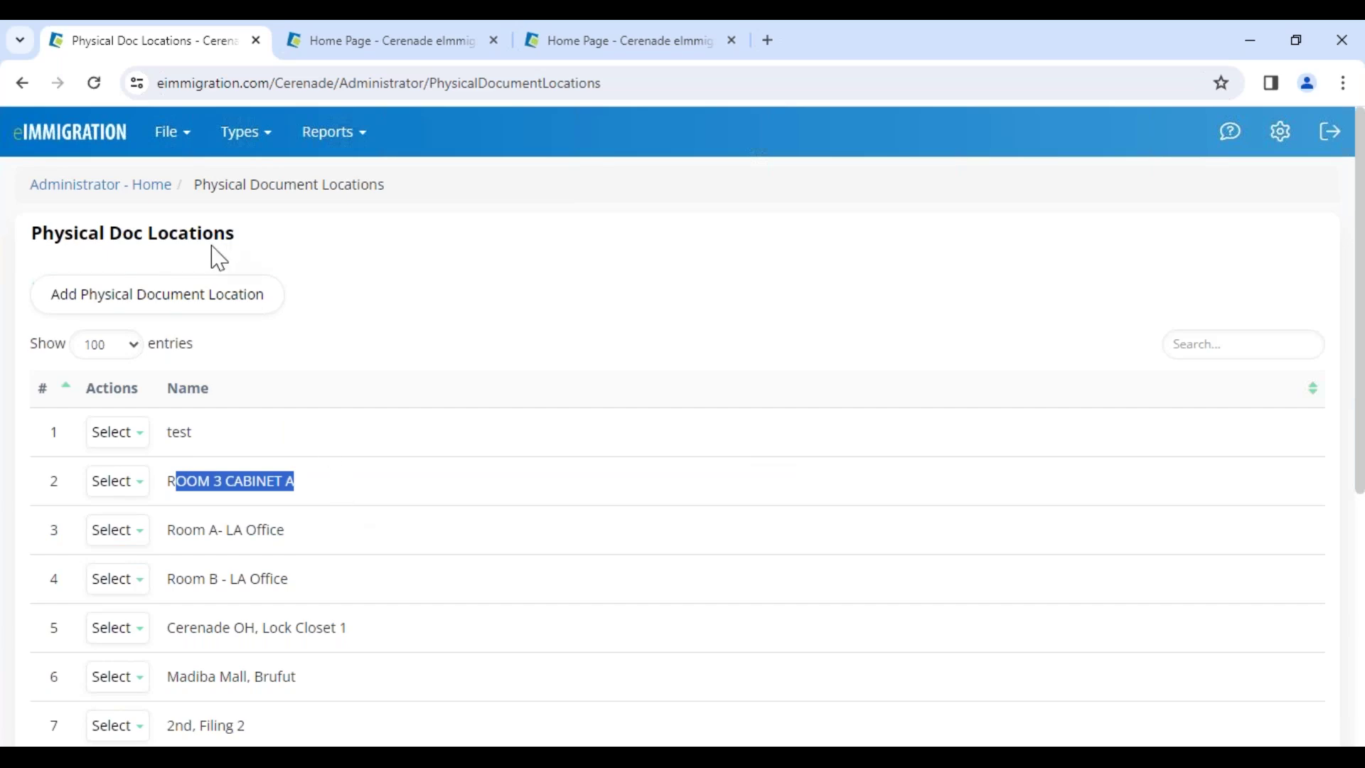
{"action": "left_click", "coordinate": [106, 185]}
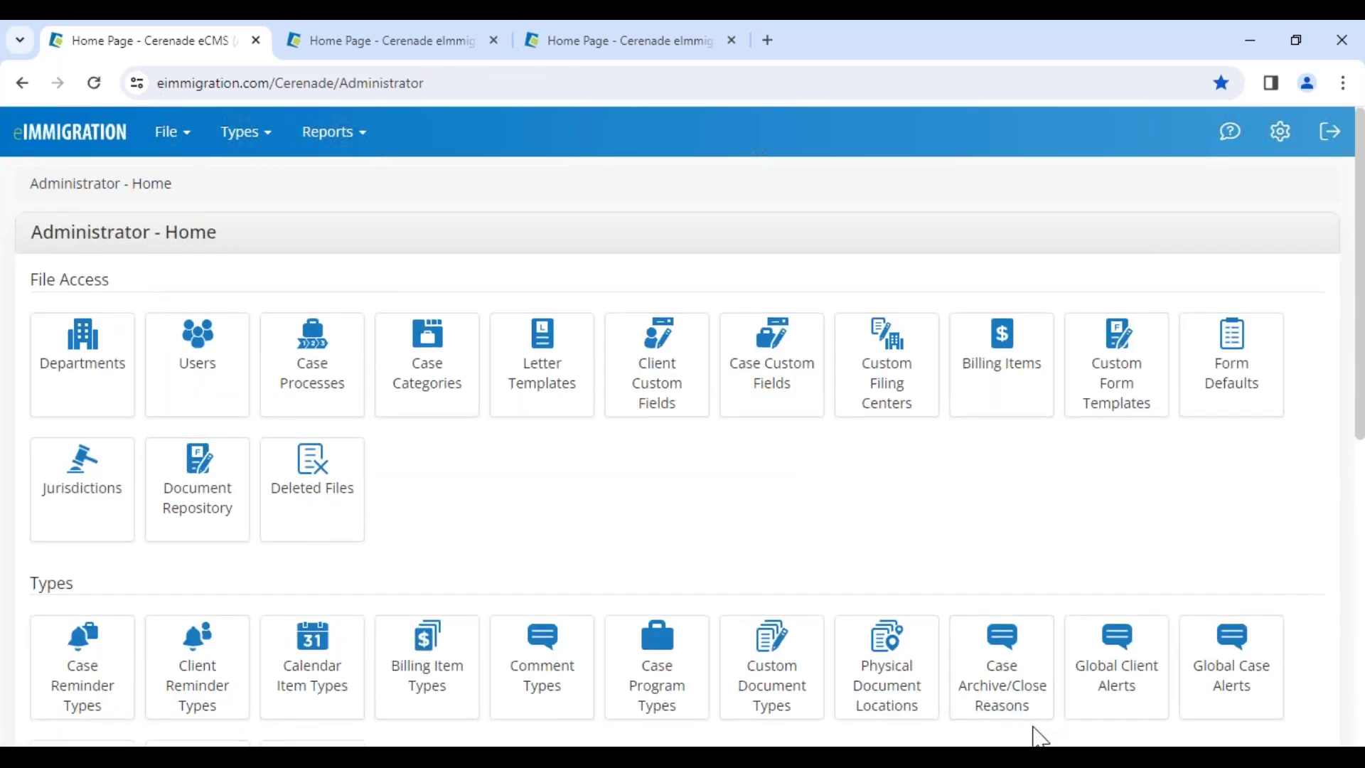
Step: Examine the Case Archive/Close Reasons, including Lack of Payment and Client not responding, and return to the administrator home page
{"action": "scroll", "coordinate": [1024, 682], "scroll_direction": "down", "scroll_amount": 3}
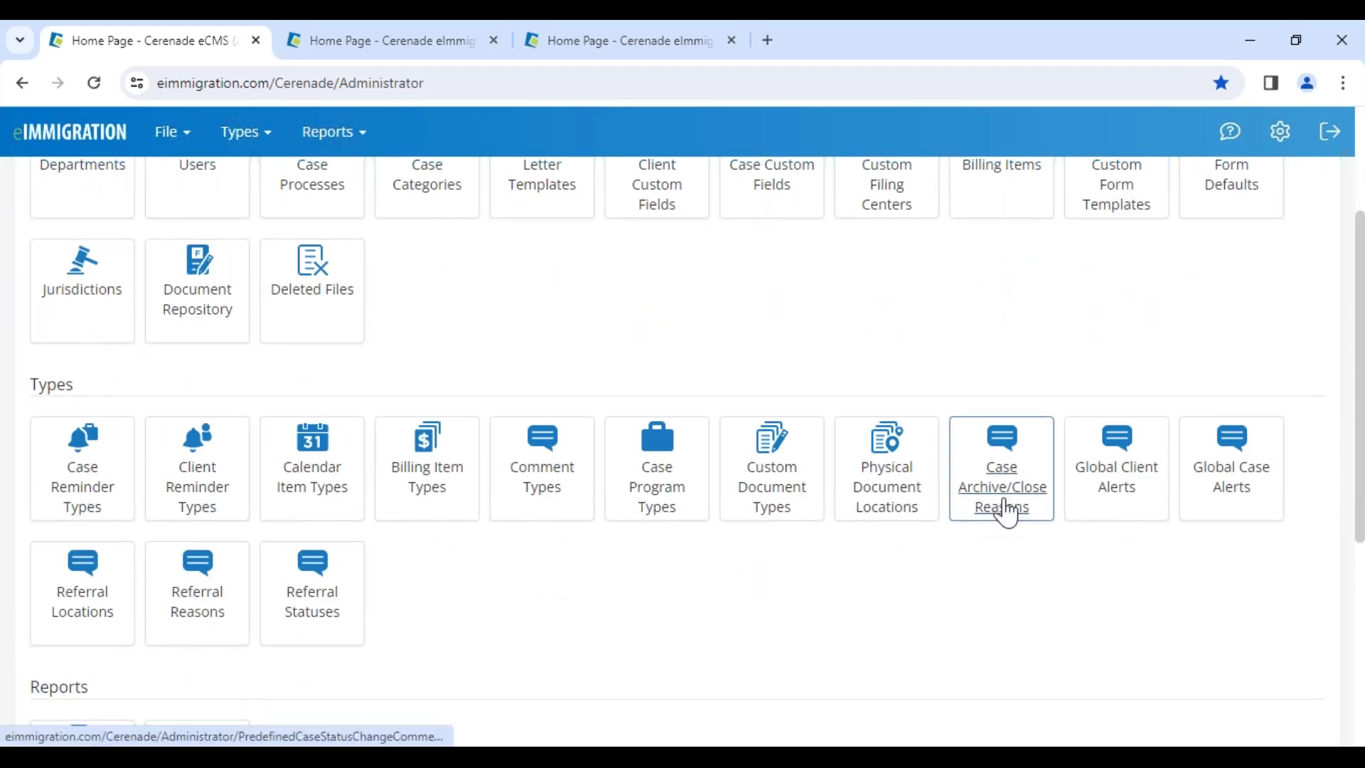
{"action": "left_click", "coordinate": [1005, 510]}
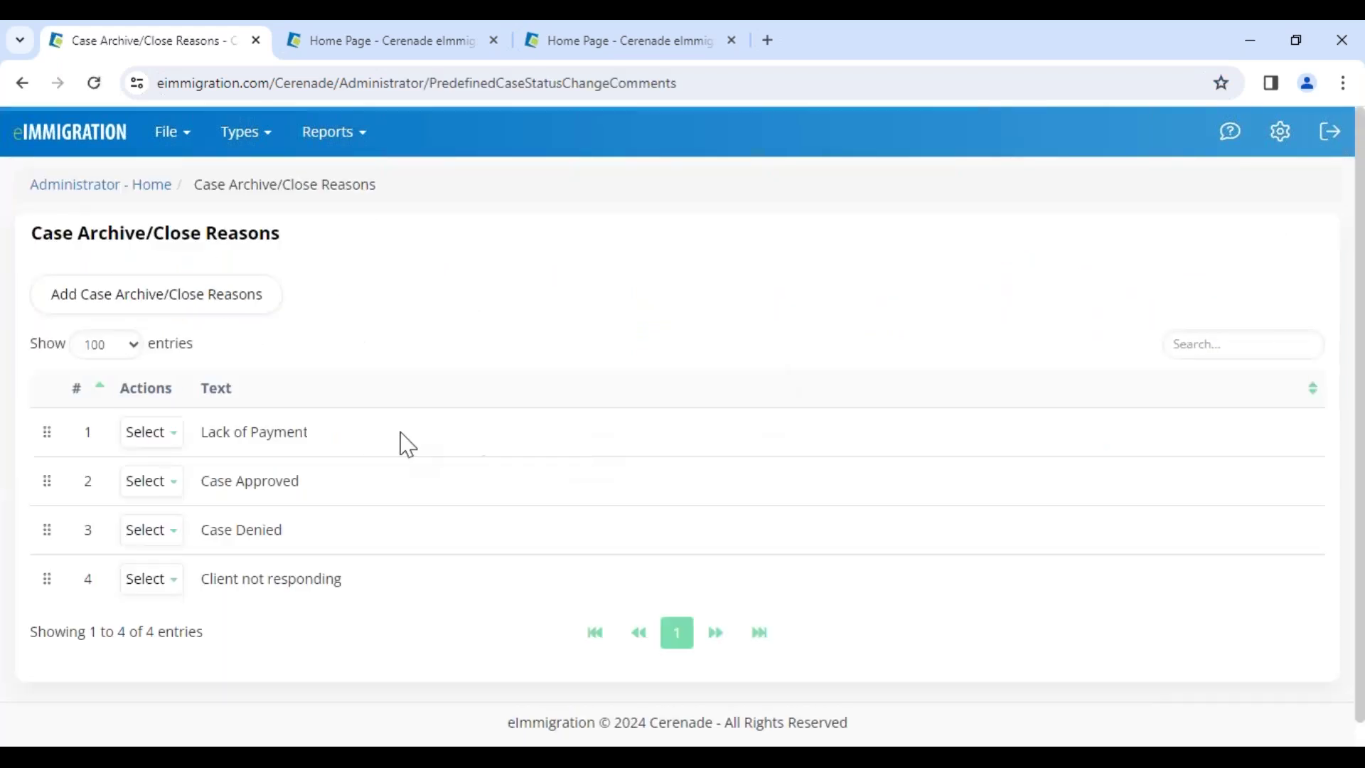
{"action": "left_click_drag", "start_coordinate": [210, 577], "coordinate": [348, 636]}
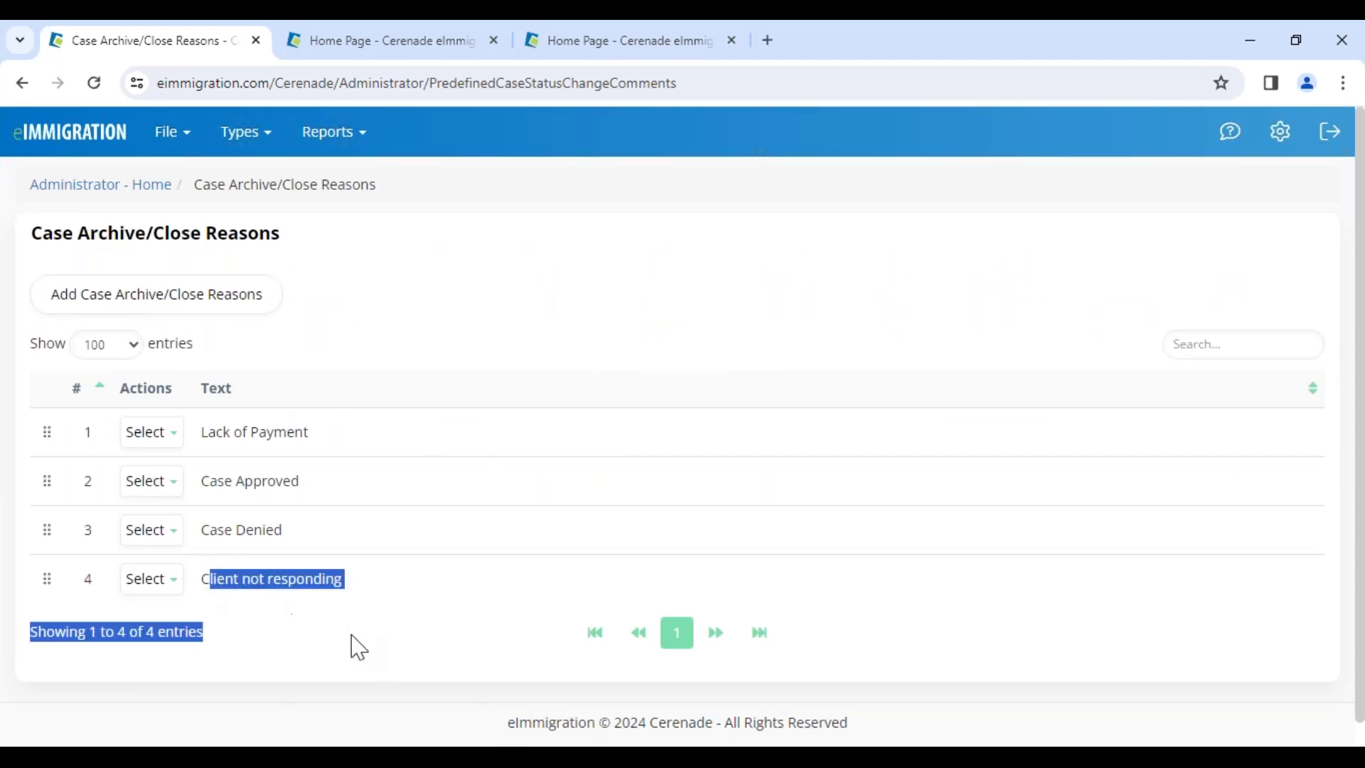
{"action": "left_click", "coordinate": [231, 458]}
{"action": "left_click_drag", "start_coordinate": [207, 430], "coordinate": [288, 434]}
{"action": "left_click_drag", "start_coordinate": [236, 481], "coordinate": [289, 496]}
{"action": "left_click", "coordinate": [330, 370]}
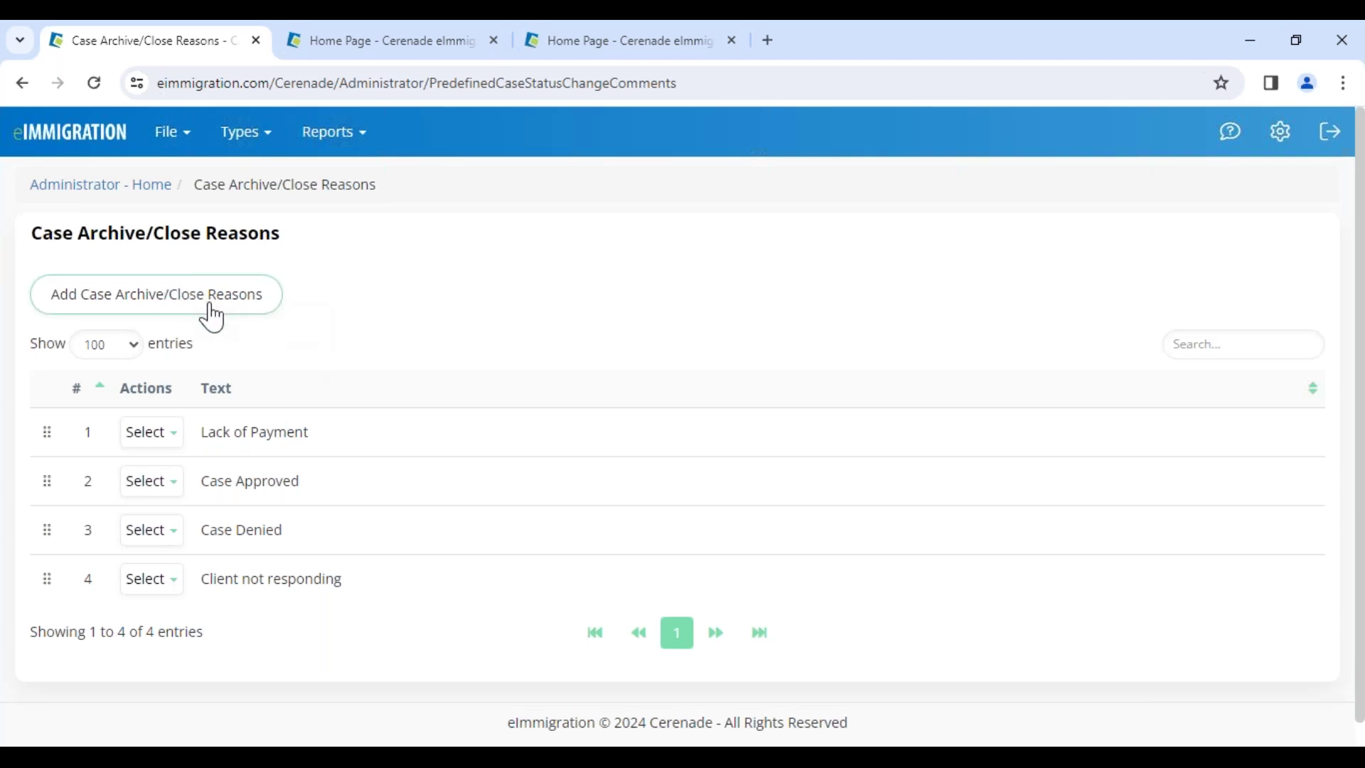
{"action": "left_click", "coordinate": [122, 191]}
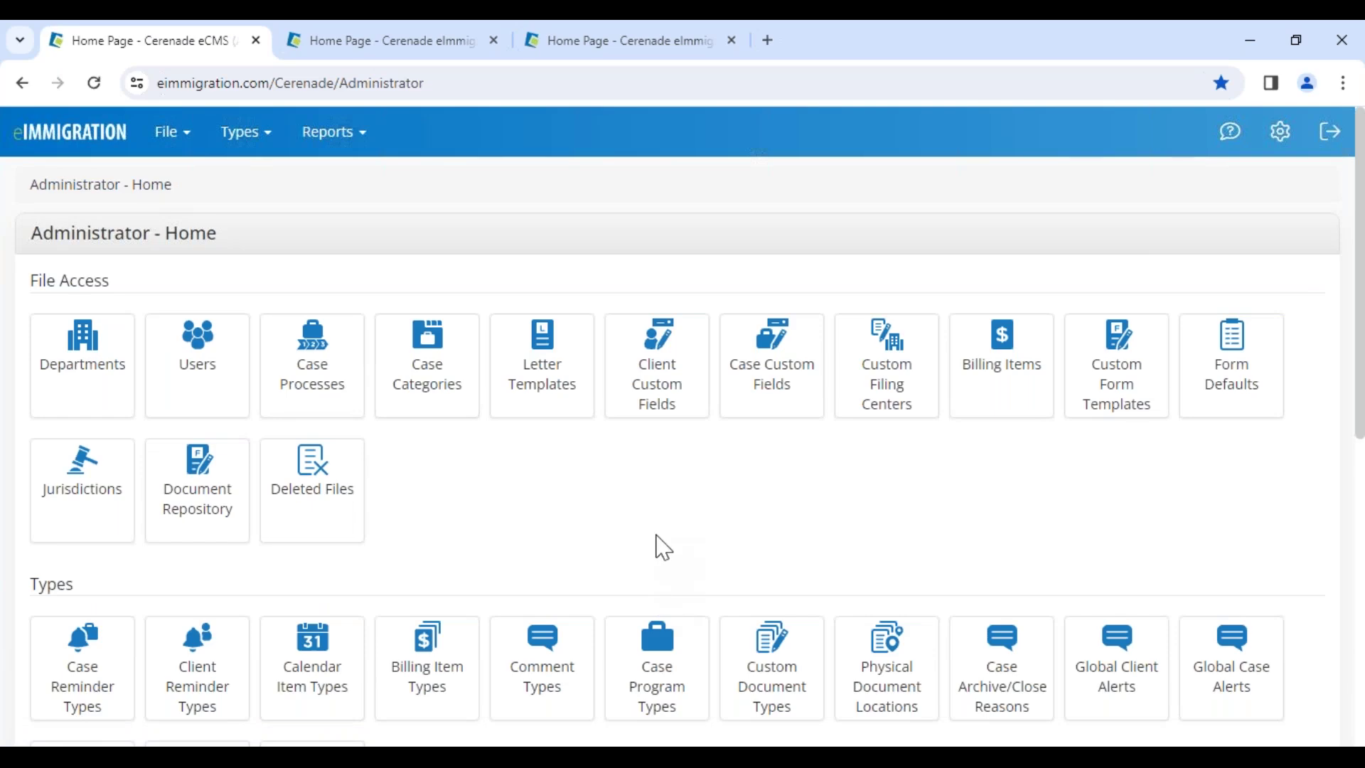
Step: Open the Global Client Alerts and read the existing overdue invoices warning
{"action": "scroll", "coordinate": [1042, 724], "scroll_direction": "down", "scroll_amount": 3}
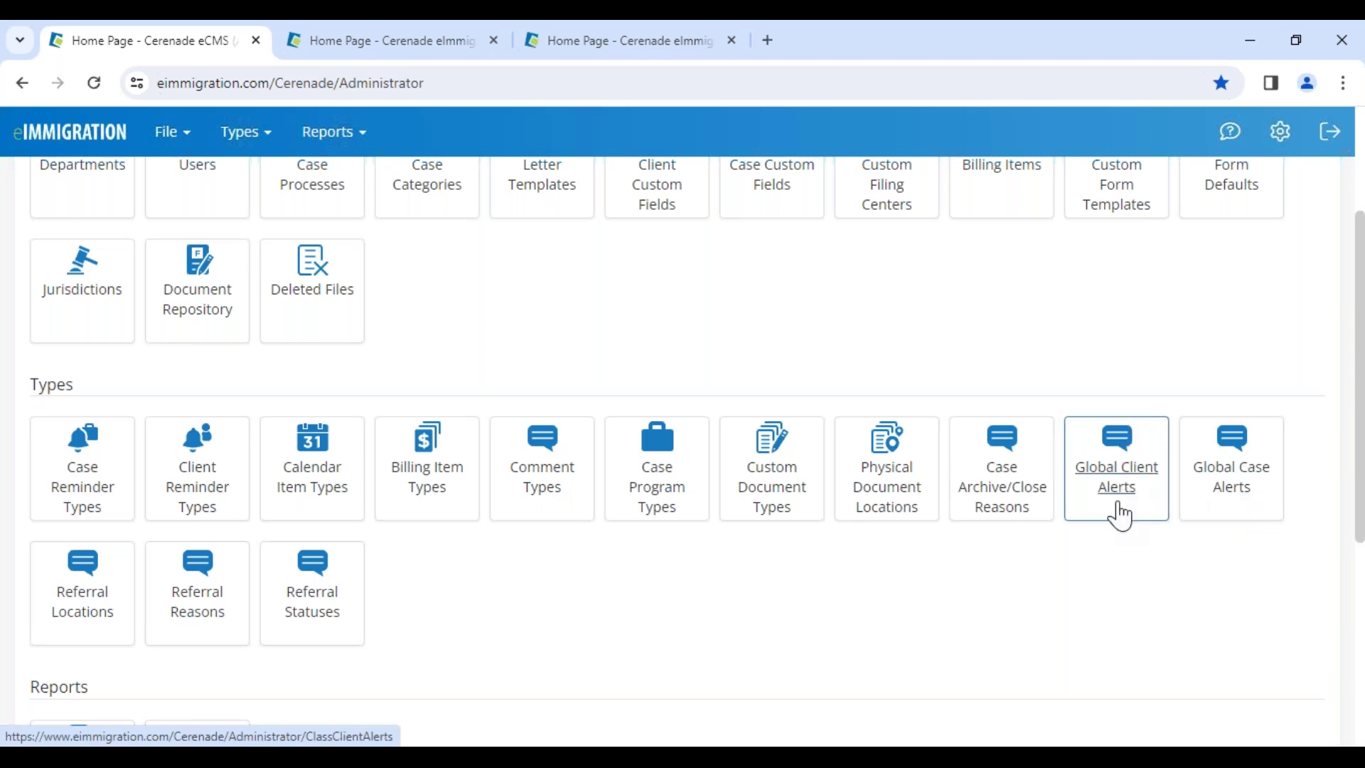
{"action": "left_click", "coordinate": [1115, 485]}
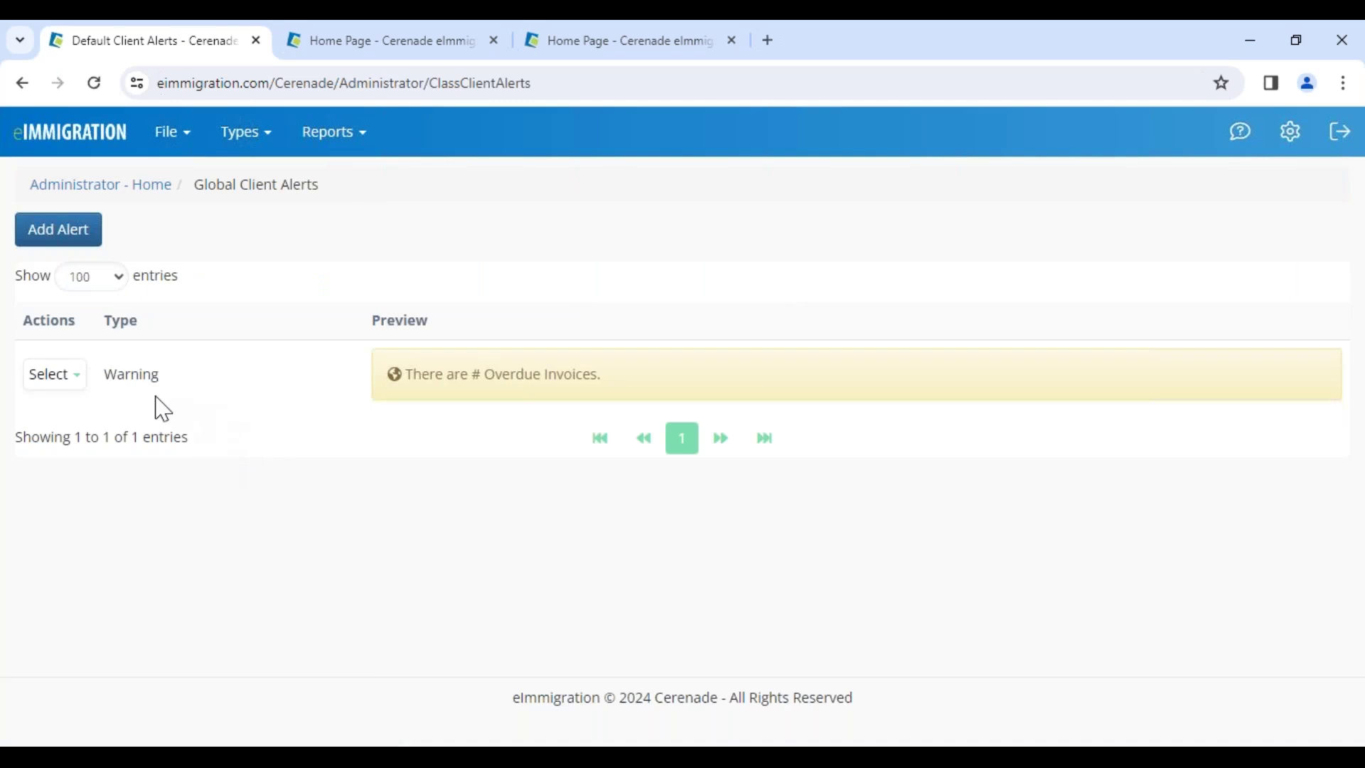
{"action": "left_click_drag", "start_coordinate": [415, 376], "coordinate": [614, 383]}
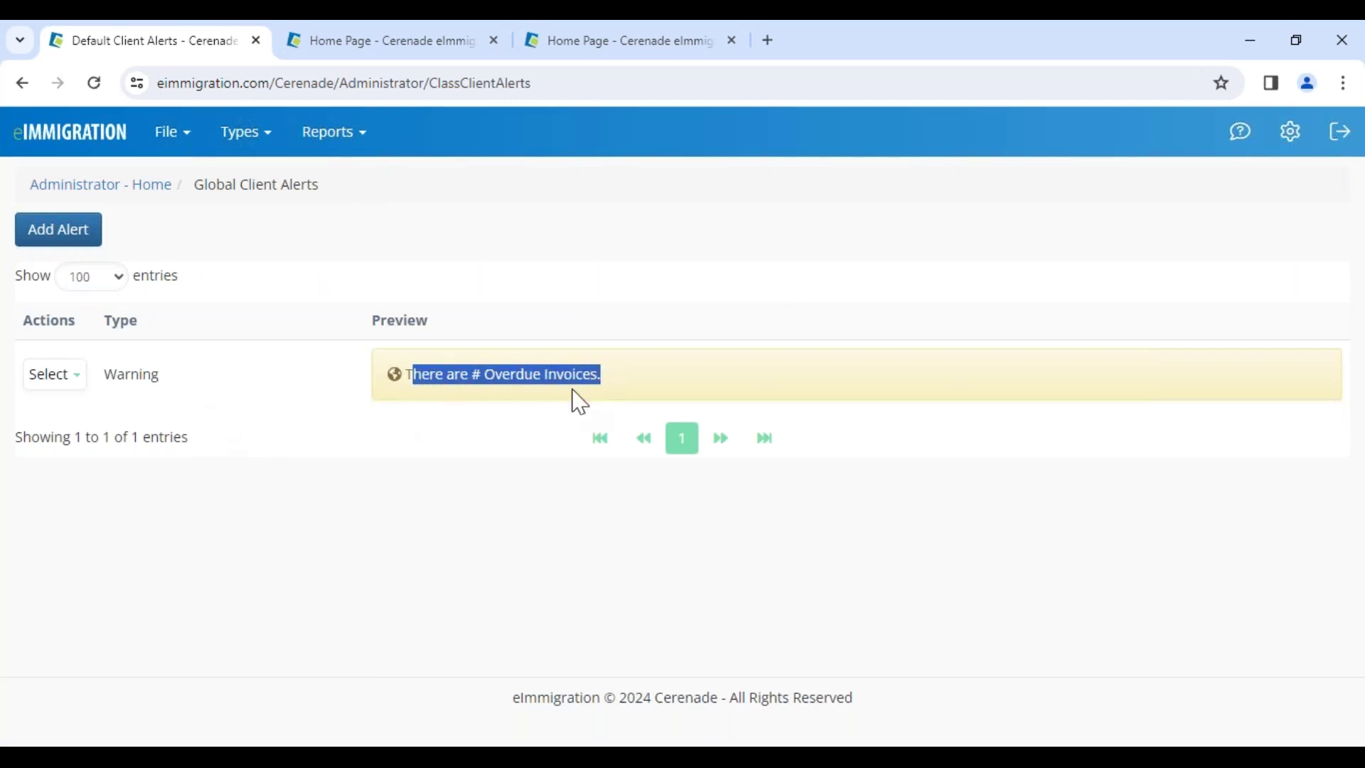
Step: Add and save an advanced global client alert of type Info with entity Client Members, comparison Has and field value Adverse
{"action": "left_click", "coordinate": [83, 250]}
{"action": "left_click", "coordinate": [506, 264]}
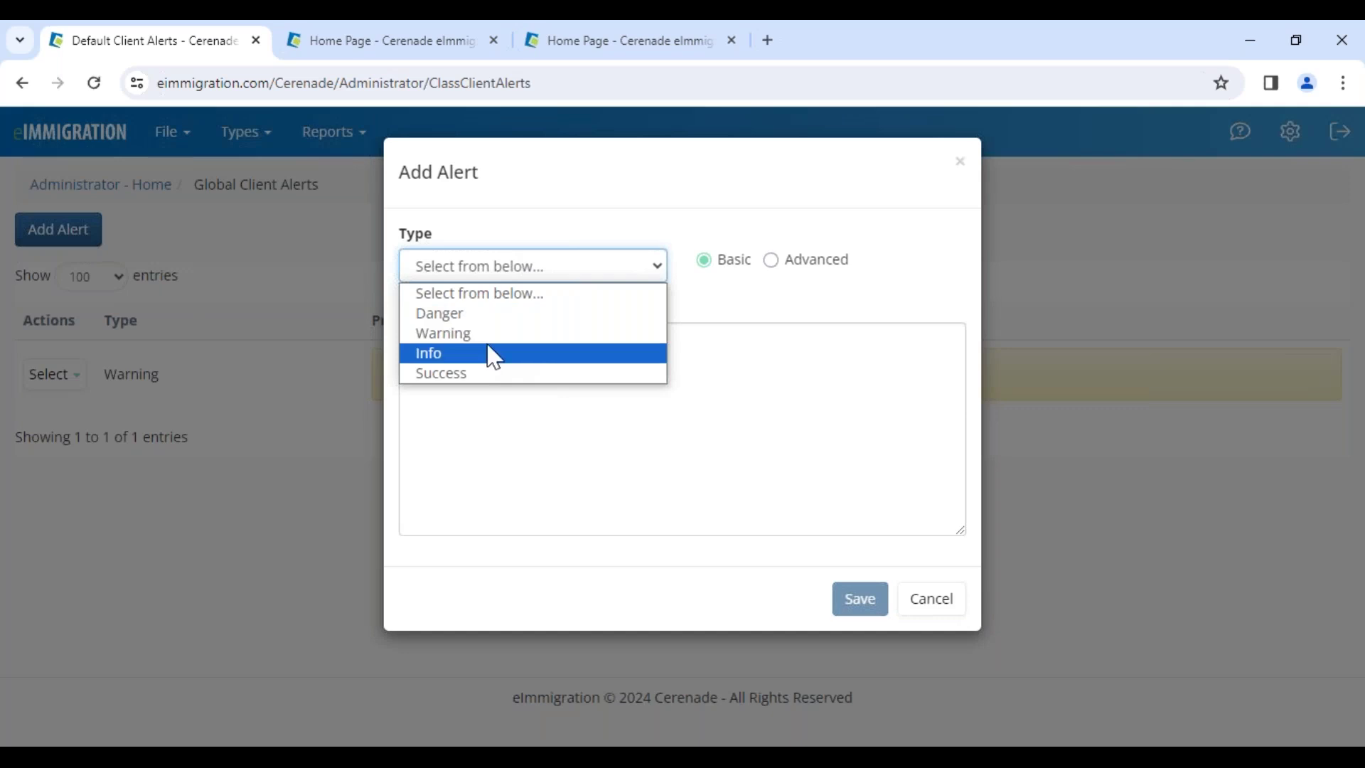
{"action": "left_click", "coordinate": [533, 353]}
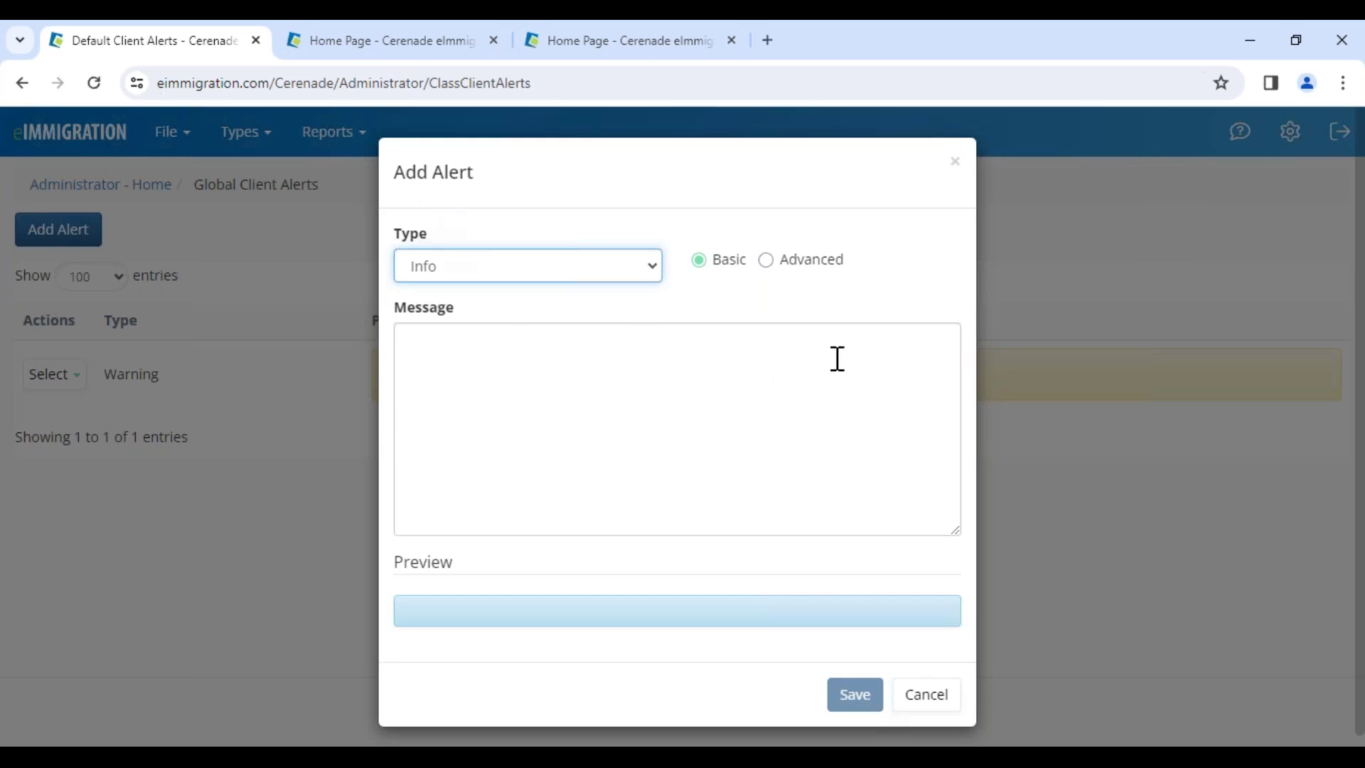
{"action": "left_click", "coordinate": [796, 263]}
{"action": "left_click", "coordinate": [523, 344]}
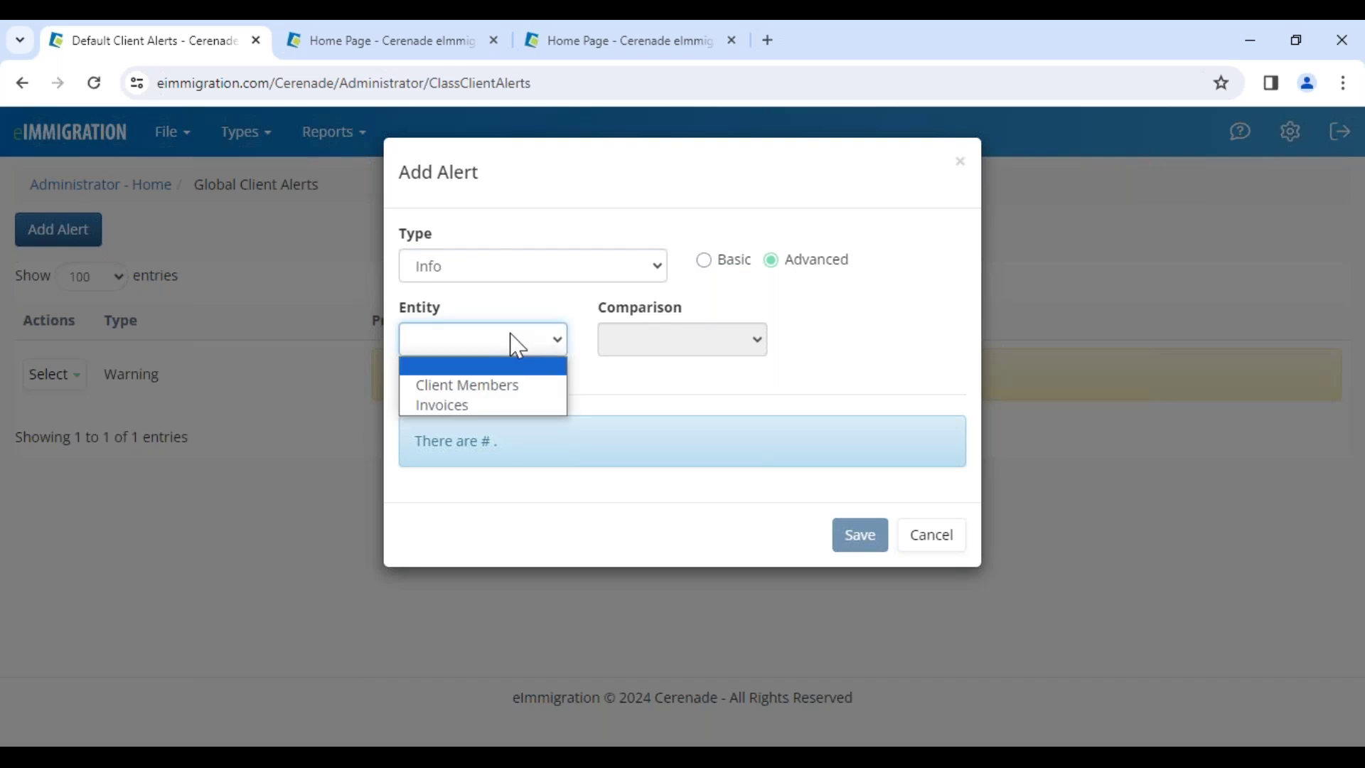
{"action": "left_click", "coordinate": [507, 389]}
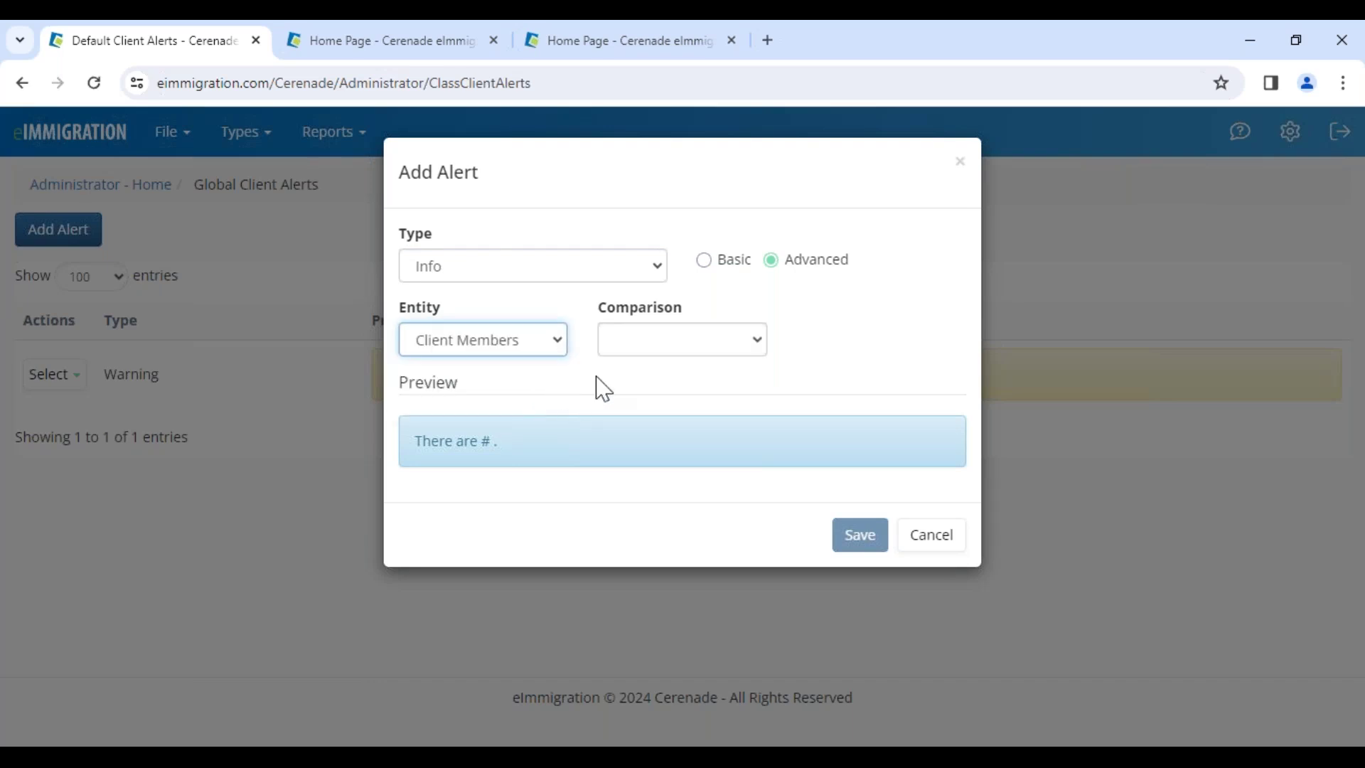
{"action": "left_click", "coordinate": [661, 348]}
{"action": "left_click", "coordinate": [659, 384]}
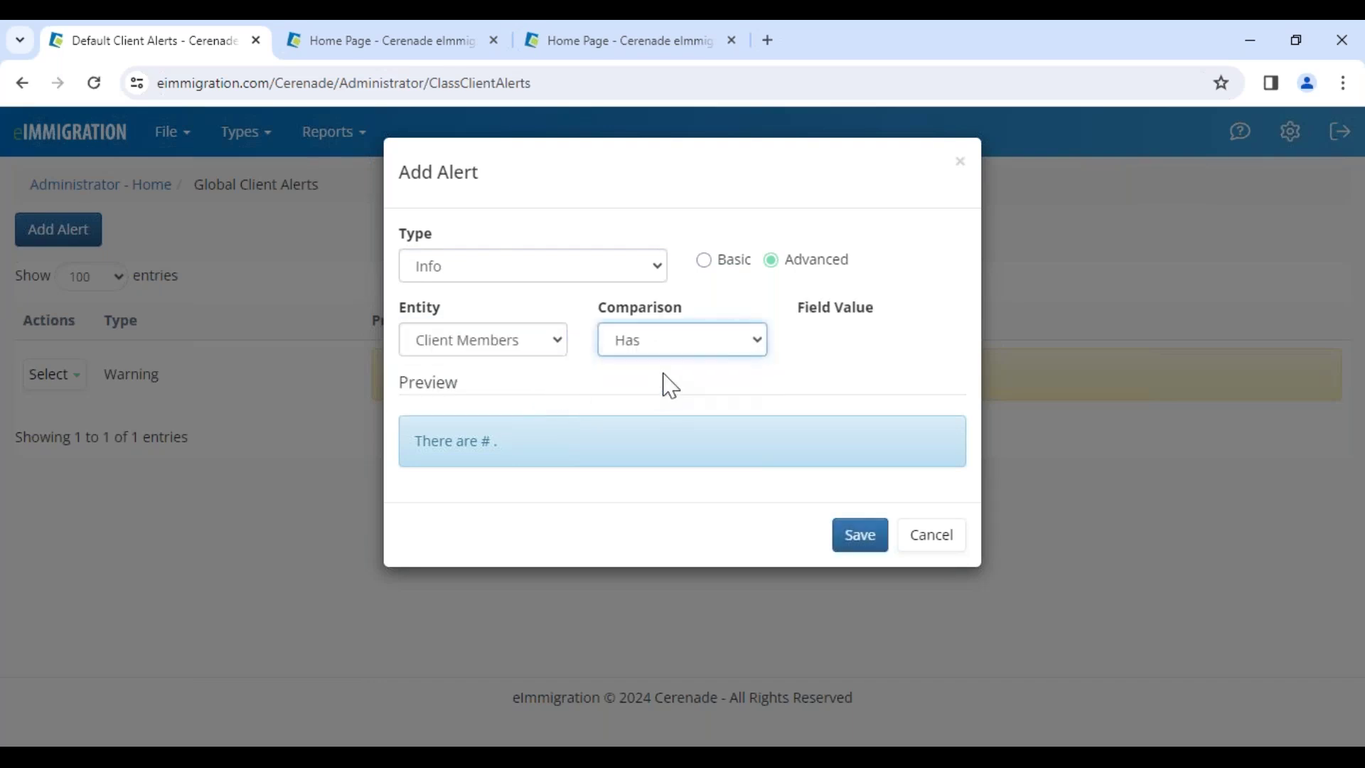
{"action": "left_click", "coordinate": [847, 343]}
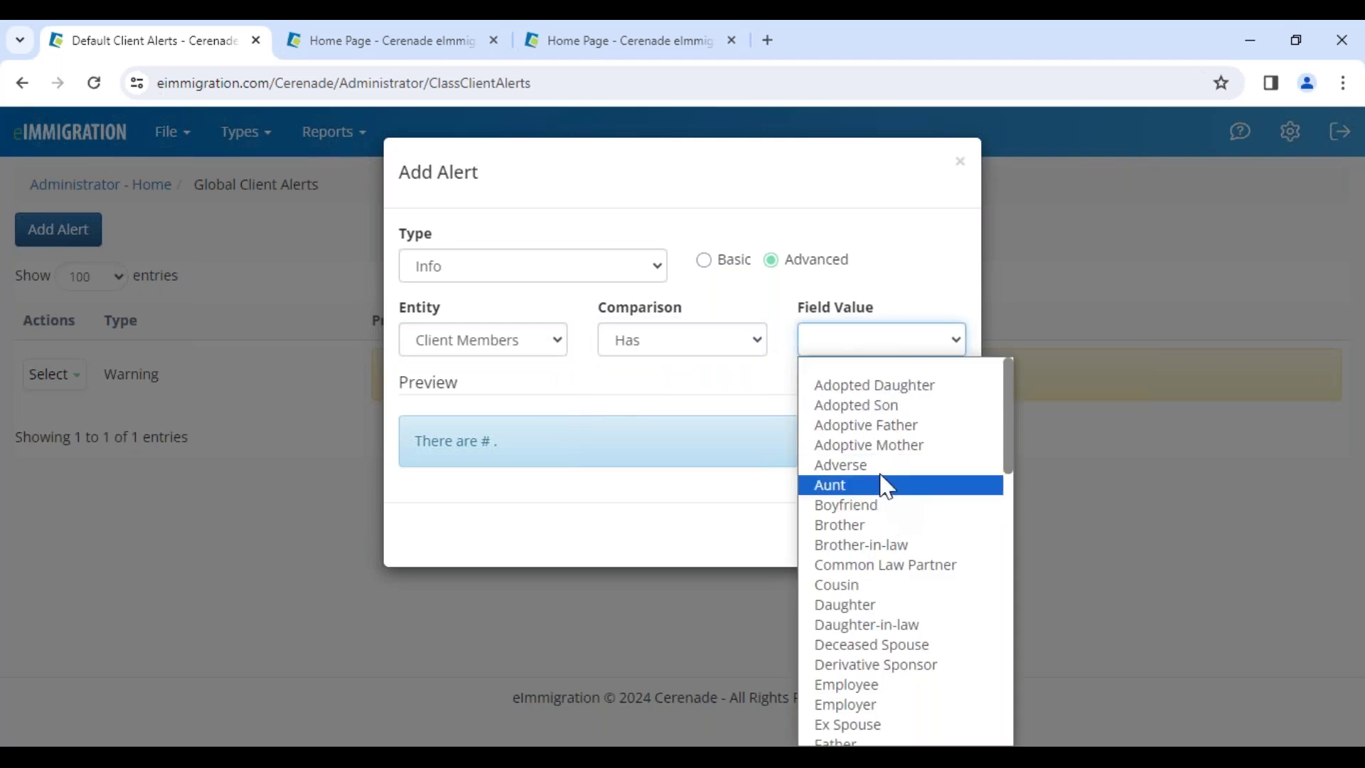
{"action": "left_click", "coordinate": [846, 463]}
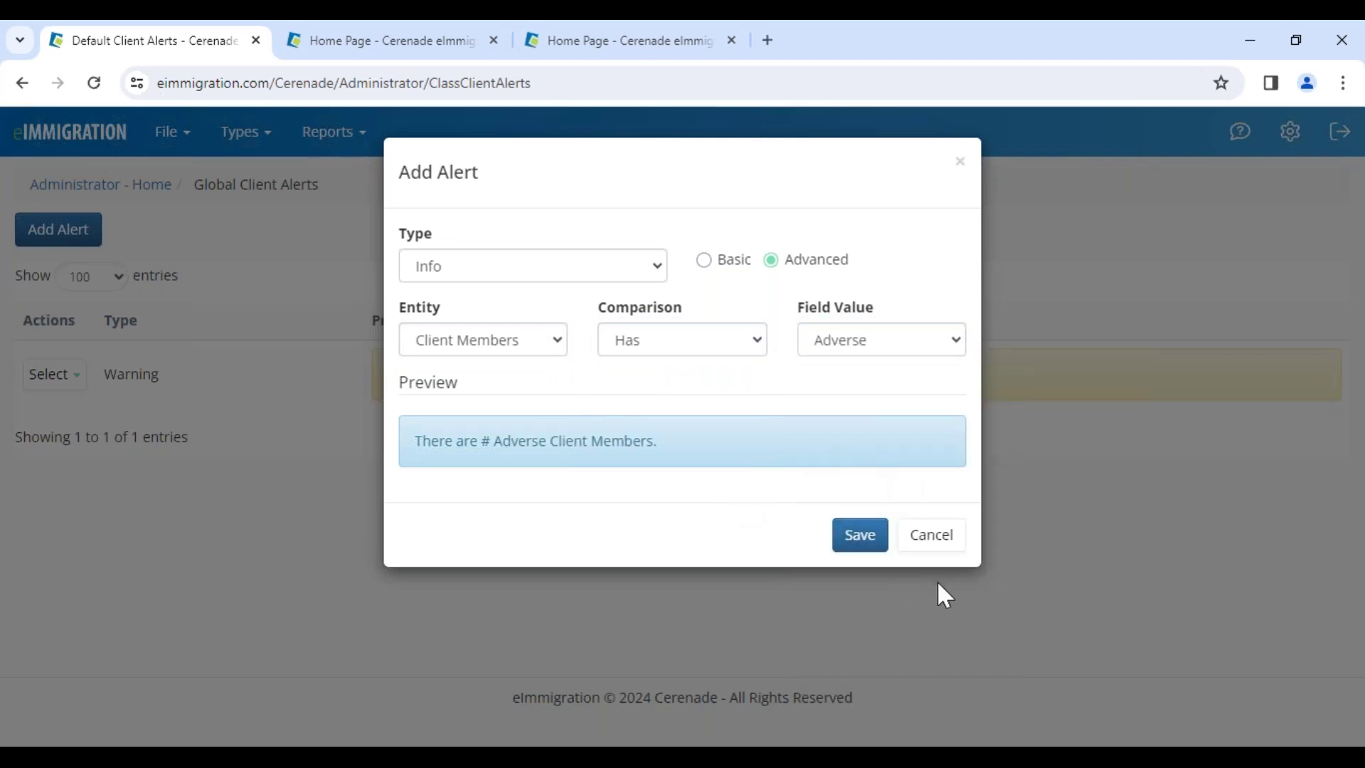
{"action": "left_click", "coordinate": [860, 538]}
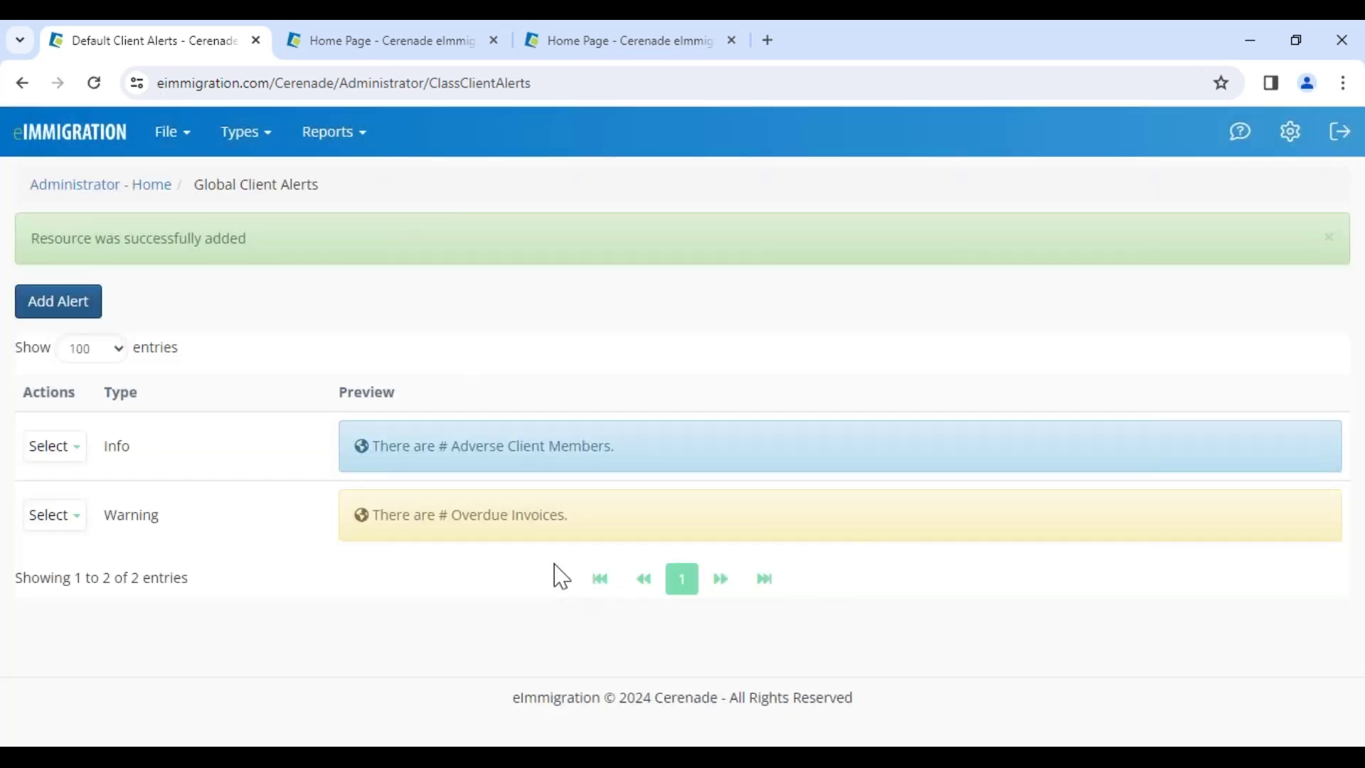
Step: In the staff site's browser tab, open the client list and the record of the second client listed
{"action": "left_click", "coordinate": [421, 43]}
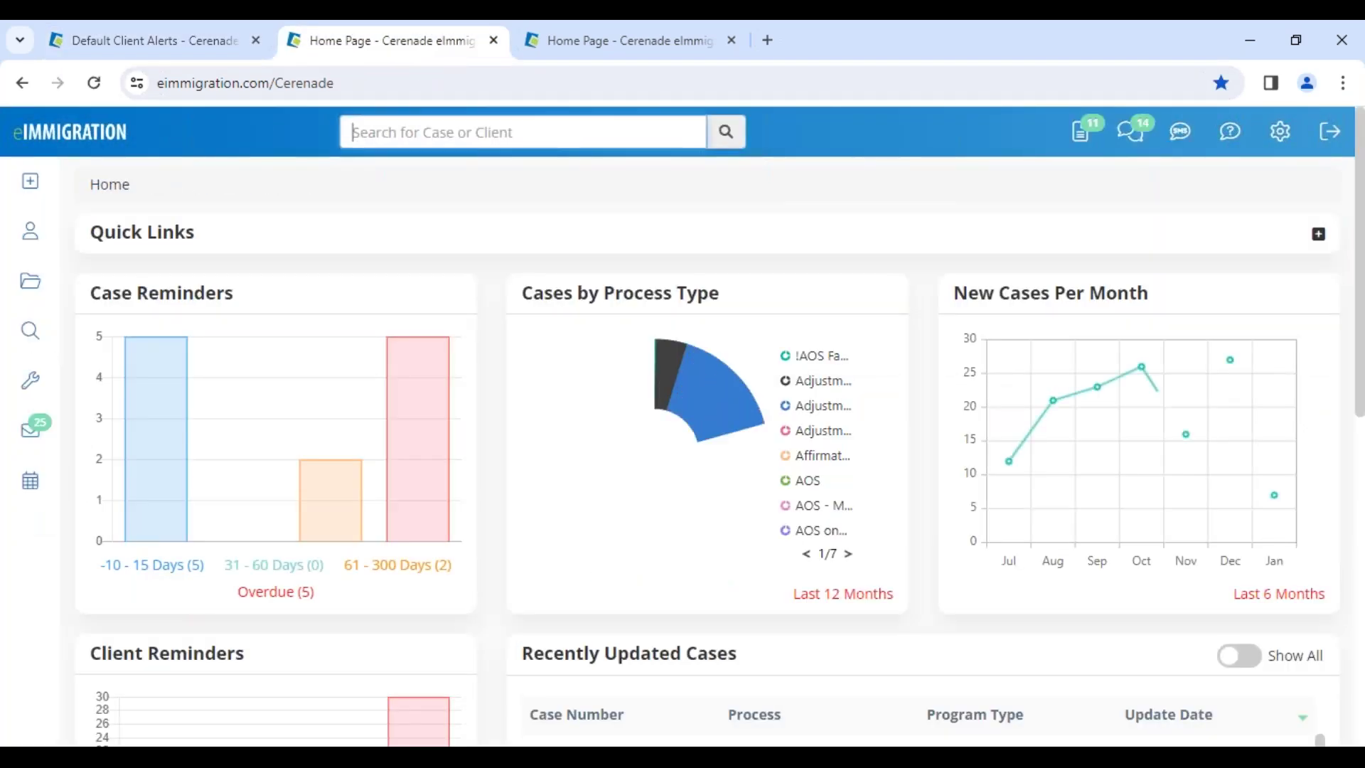
{"action": "left_click", "coordinate": [29, 233]}
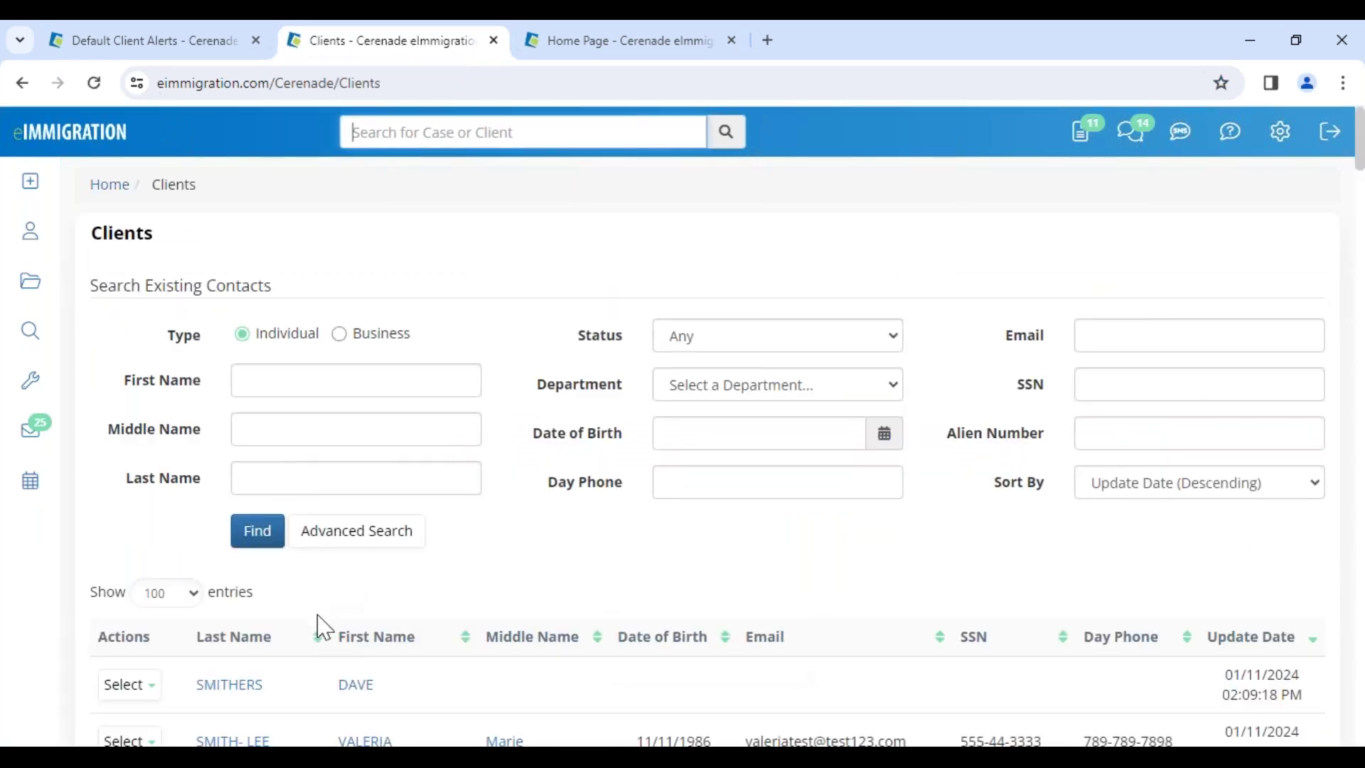
{"action": "scroll", "coordinate": [333, 661], "scroll_direction": "down", "scroll_amount": 3}
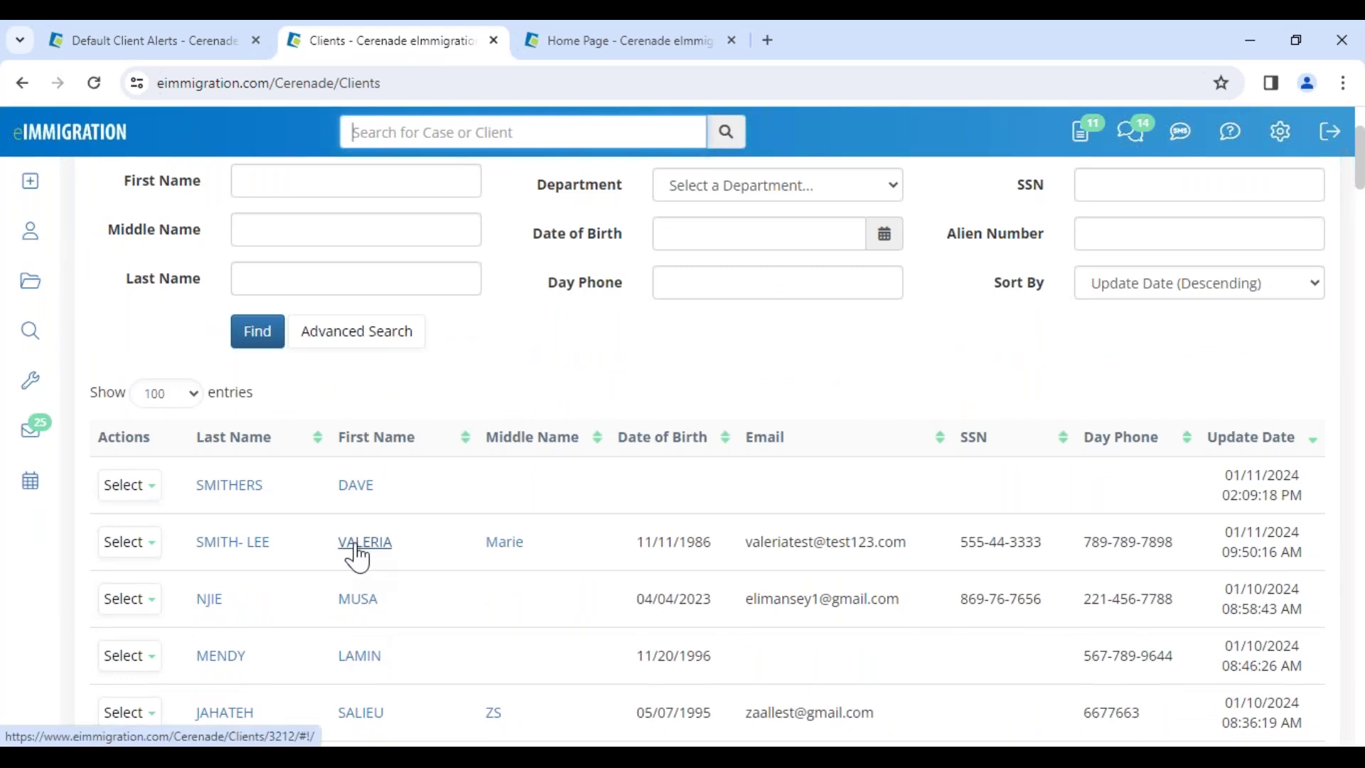
{"action": "left_click", "coordinate": [356, 545]}
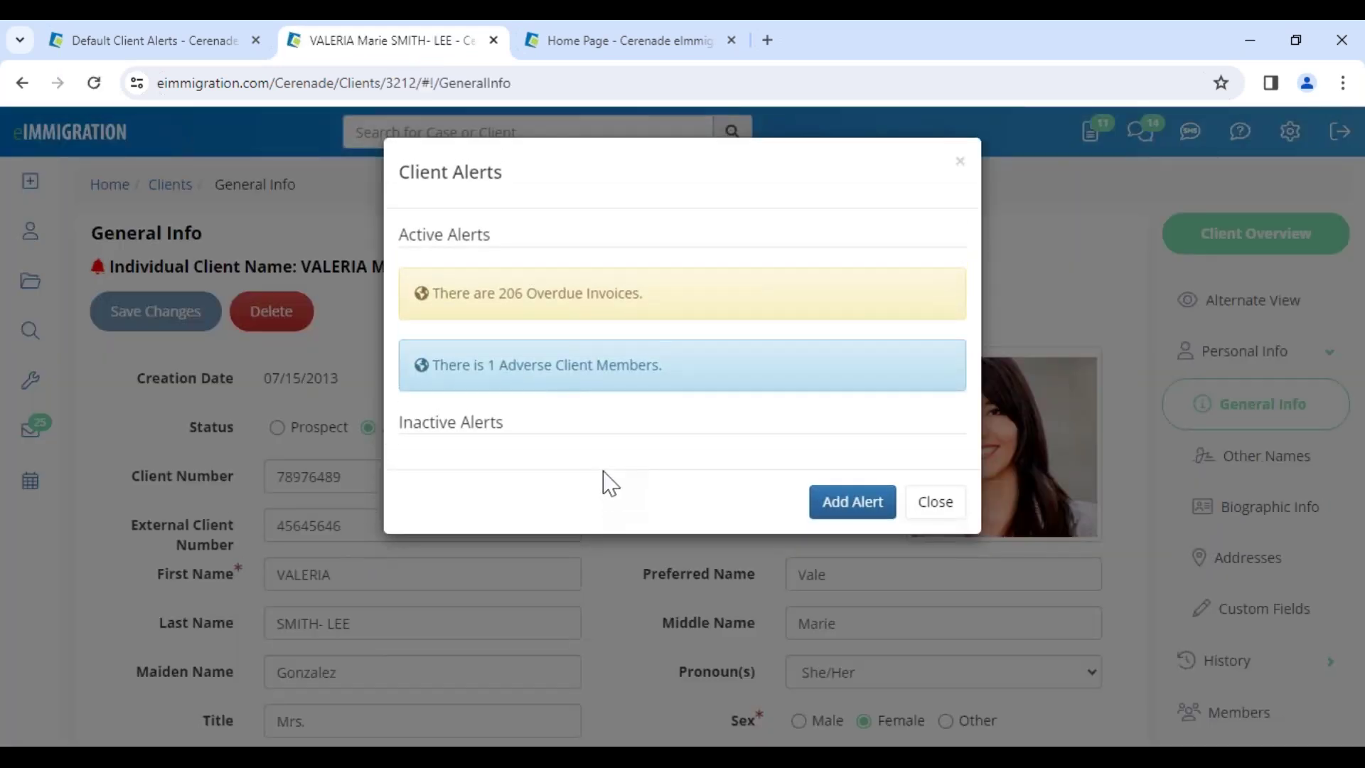
Step: Read the active overdue invoices and adverse client members alerts on the client's record, and close the alerts
{"action": "left_click_drag", "start_coordinate": [499, 296], "coordinate": [639, 294]}
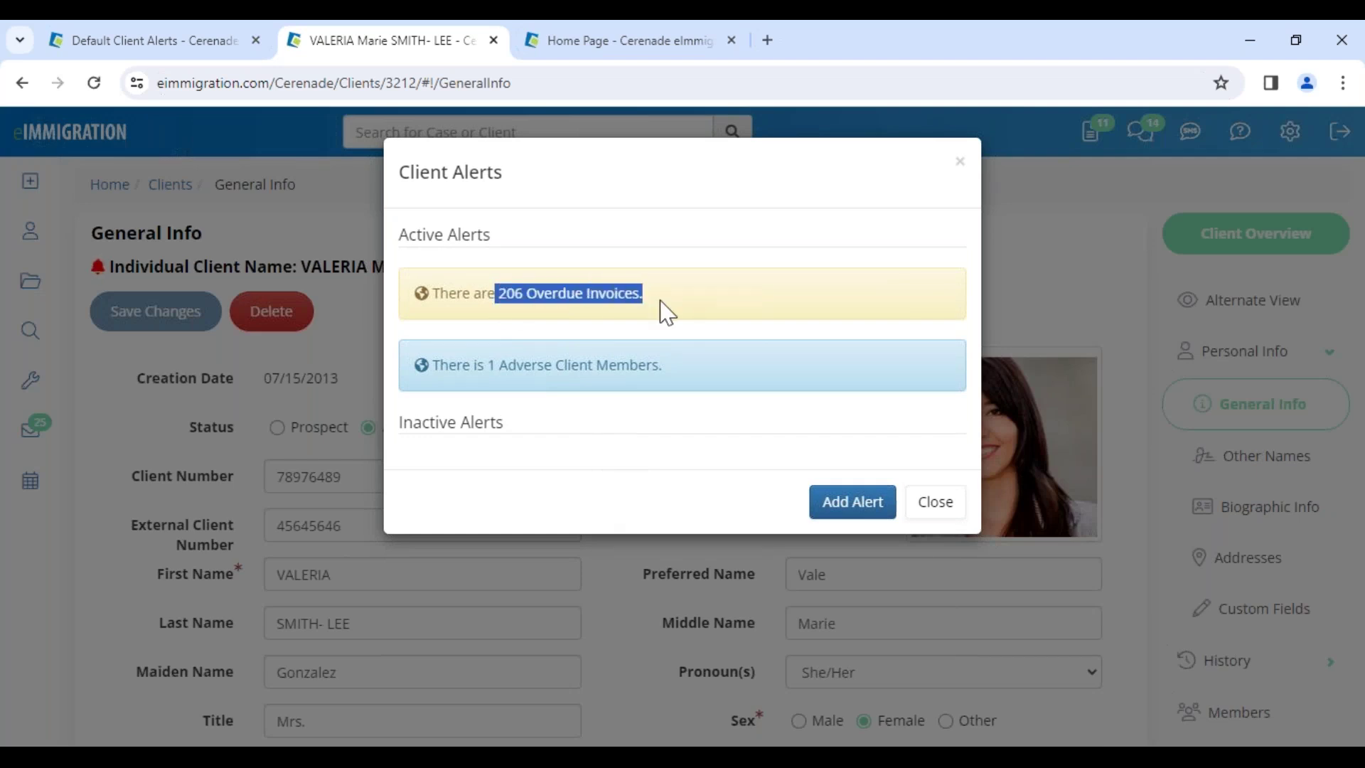
{"action": "left_click_drag", "start_coordinate": [449, 173], "coordinate": [518, 176]}
{"action": "left_click_drag", "start_coordinate": [496, 294], "coordinate": [669, 323]}
{"action": "left_click_drag", "start_coordinate": [479, 367], "coordinate": [665, 381]}
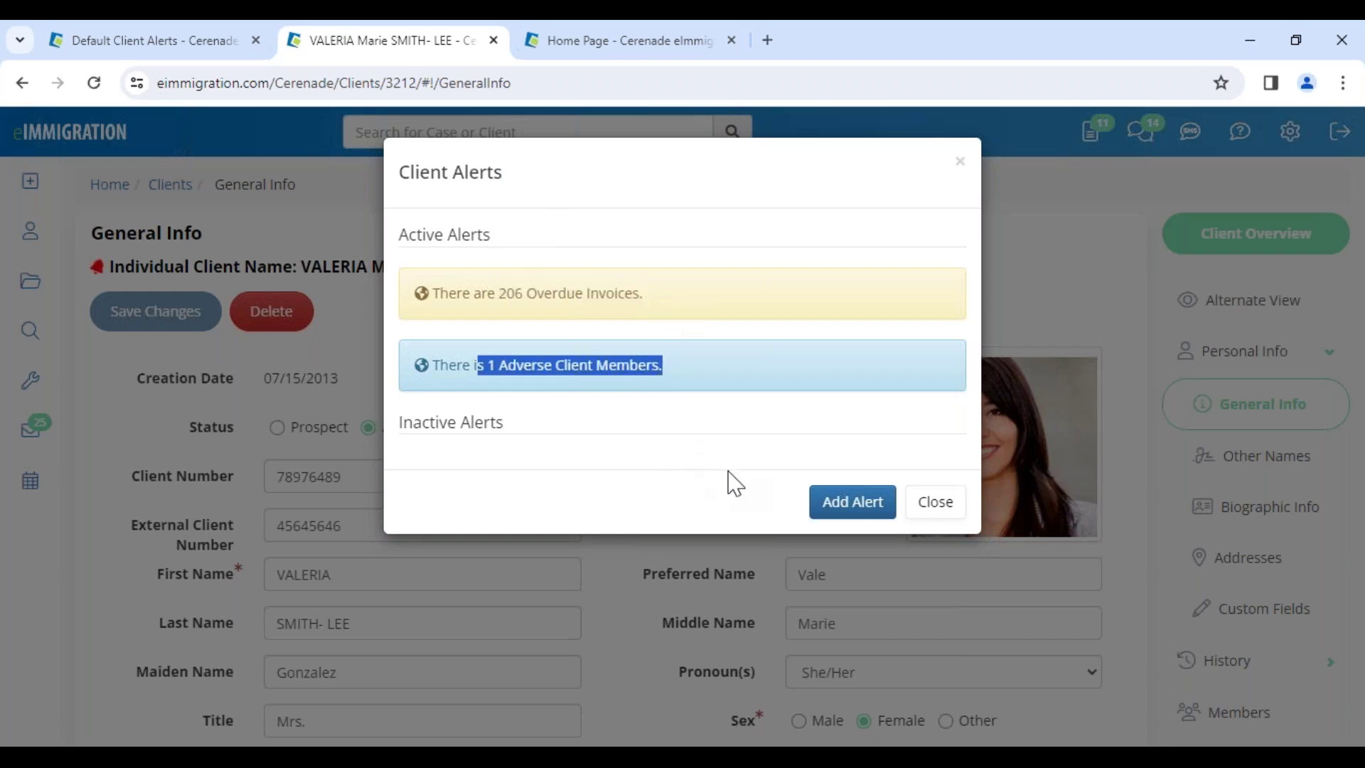
{"action": "left_click", "coordinate": [937, 502]}
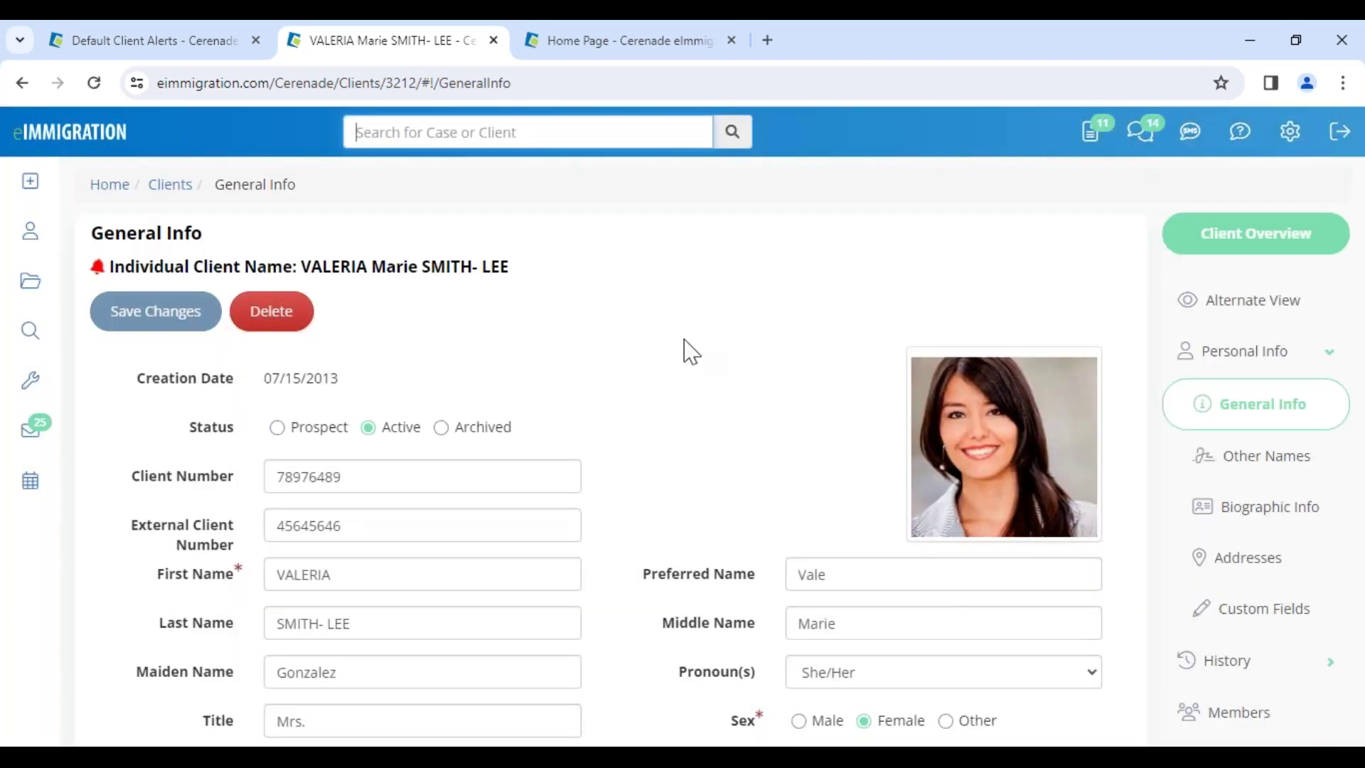
Step: Switch back to the administrator site and return from the Global Client Alerts to its home page
{"action": "left_click", "coordinate": [138, 44]}
{"action": "left_click", "coordinate": [100, 186]}
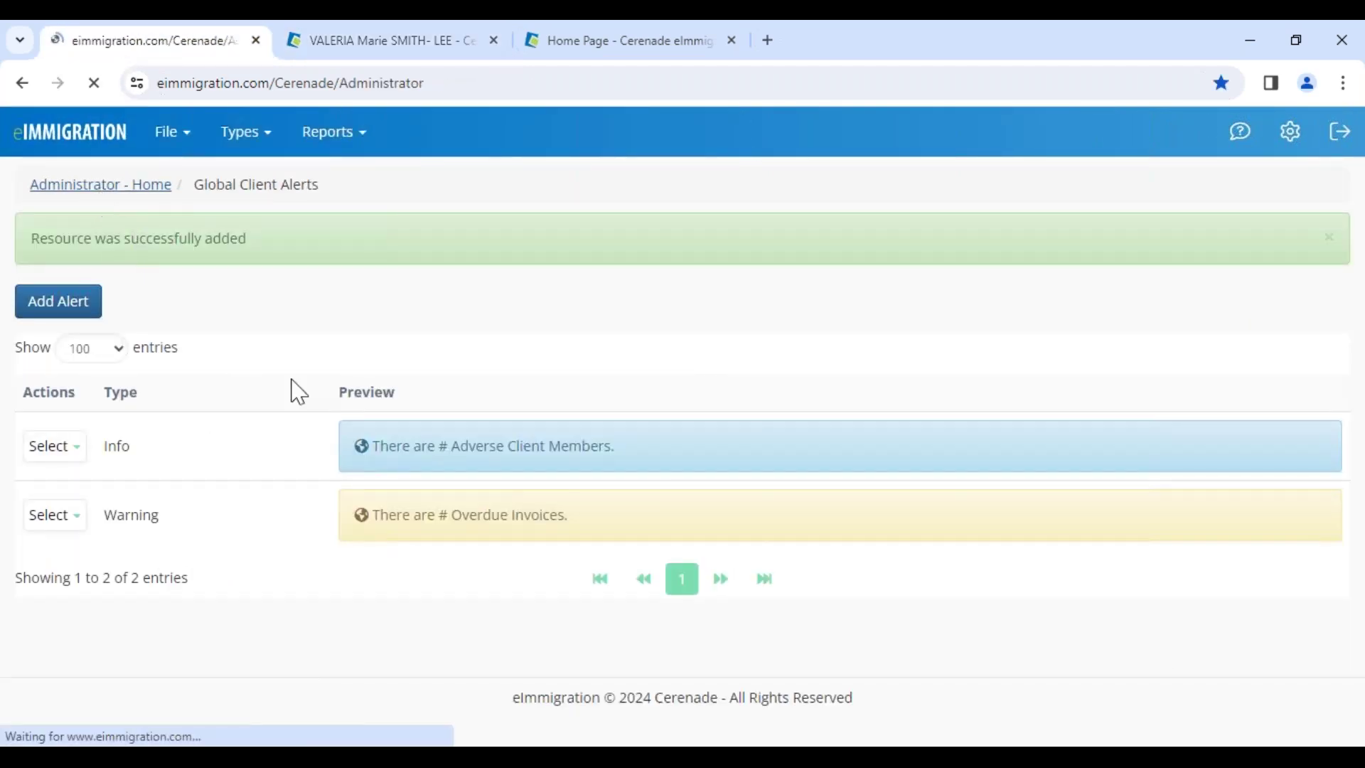
{"action": "left_click", "coordinate": [1103, 648]}
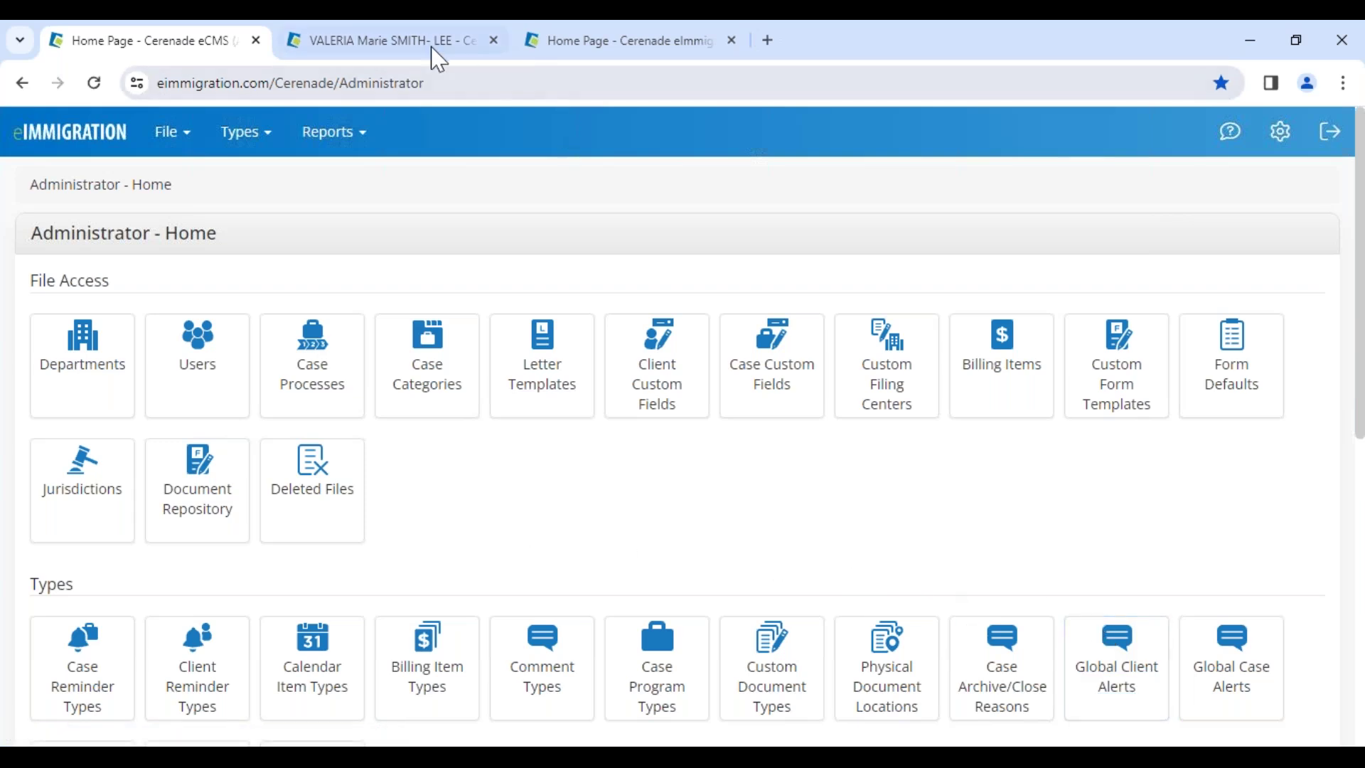
Step: Open the Create Case Wizard on the staff home page and view the choices available for Process
{"action": "left_click", "coordinate": [618, 42]}
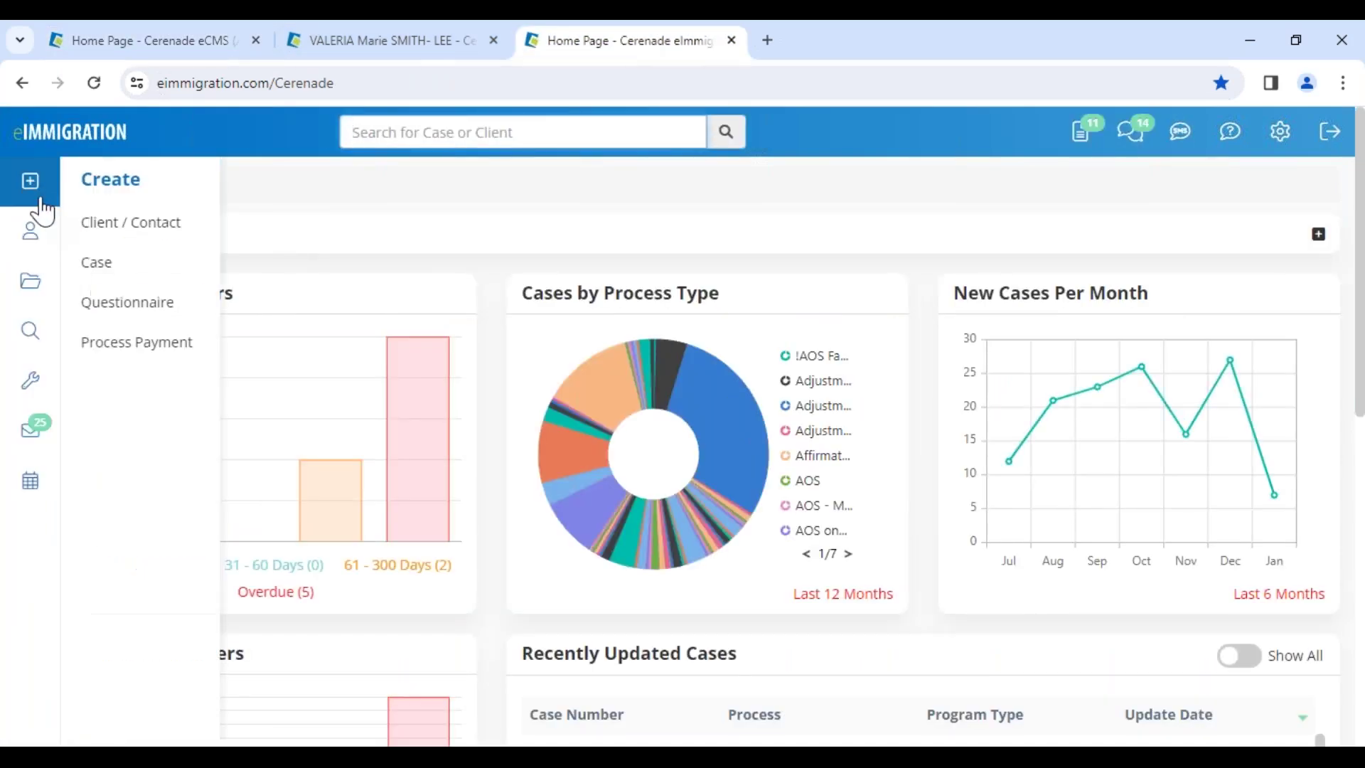
{"action": "left_click", "coordinate": [108, 274]}
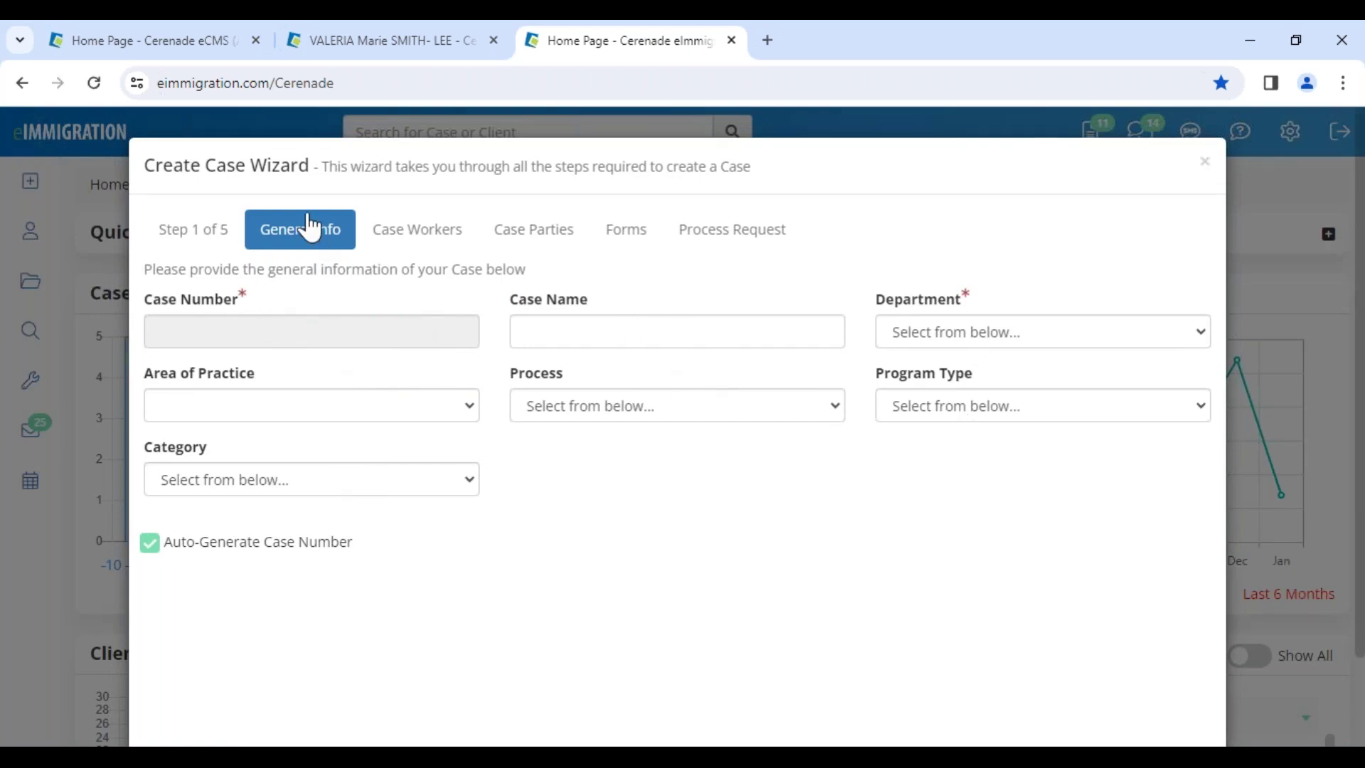
{"action": "left_click", "coordinate": [582, 407]}
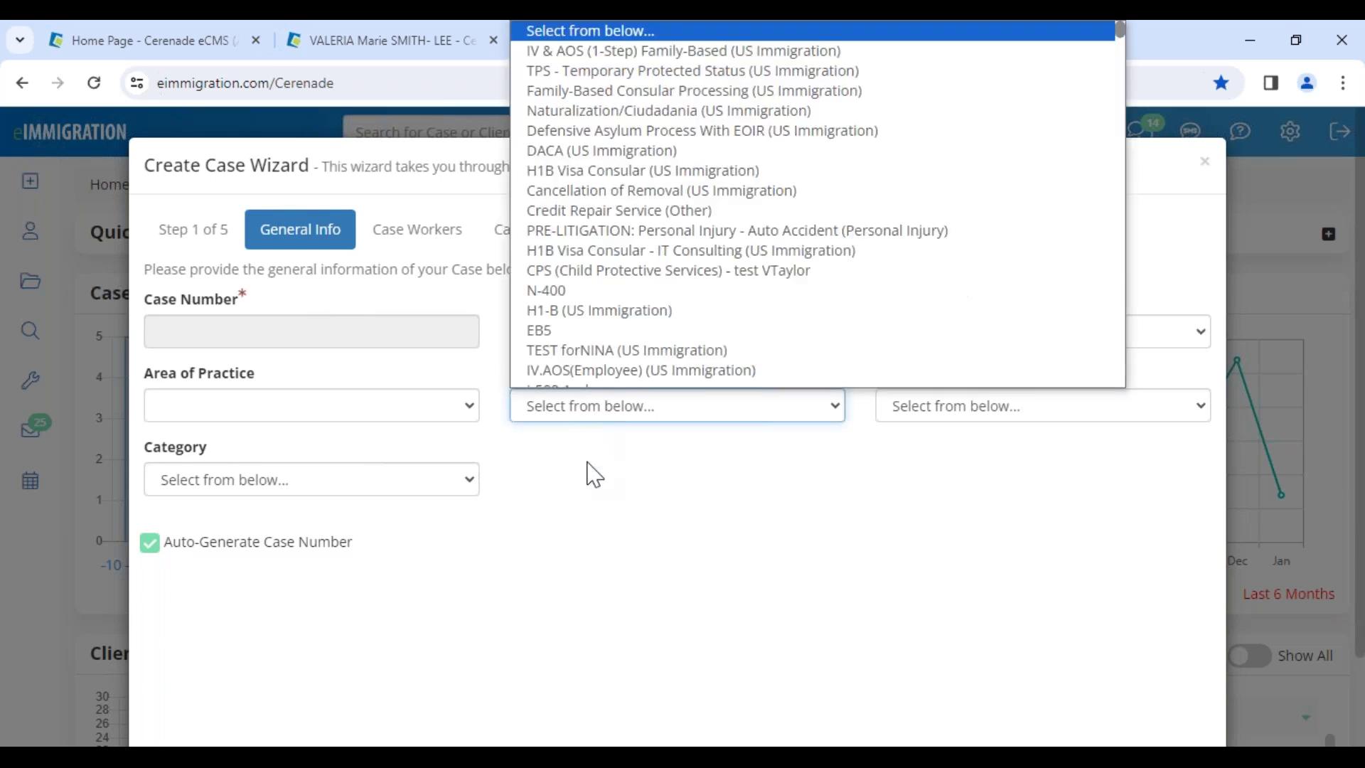
{"action": "left_click", "coordinate": [594, 474]}
Step: Return to the administrator home page and open the General page of the Application Settings
{"action": "left_click", "coordinate": [155, 40]}
{"action": "scroll", "coordinate": [262, 497], "scroll_direction": "down", "scroll_amount": 8}
{"action": "left_click", "coordinate": [104, 590]}
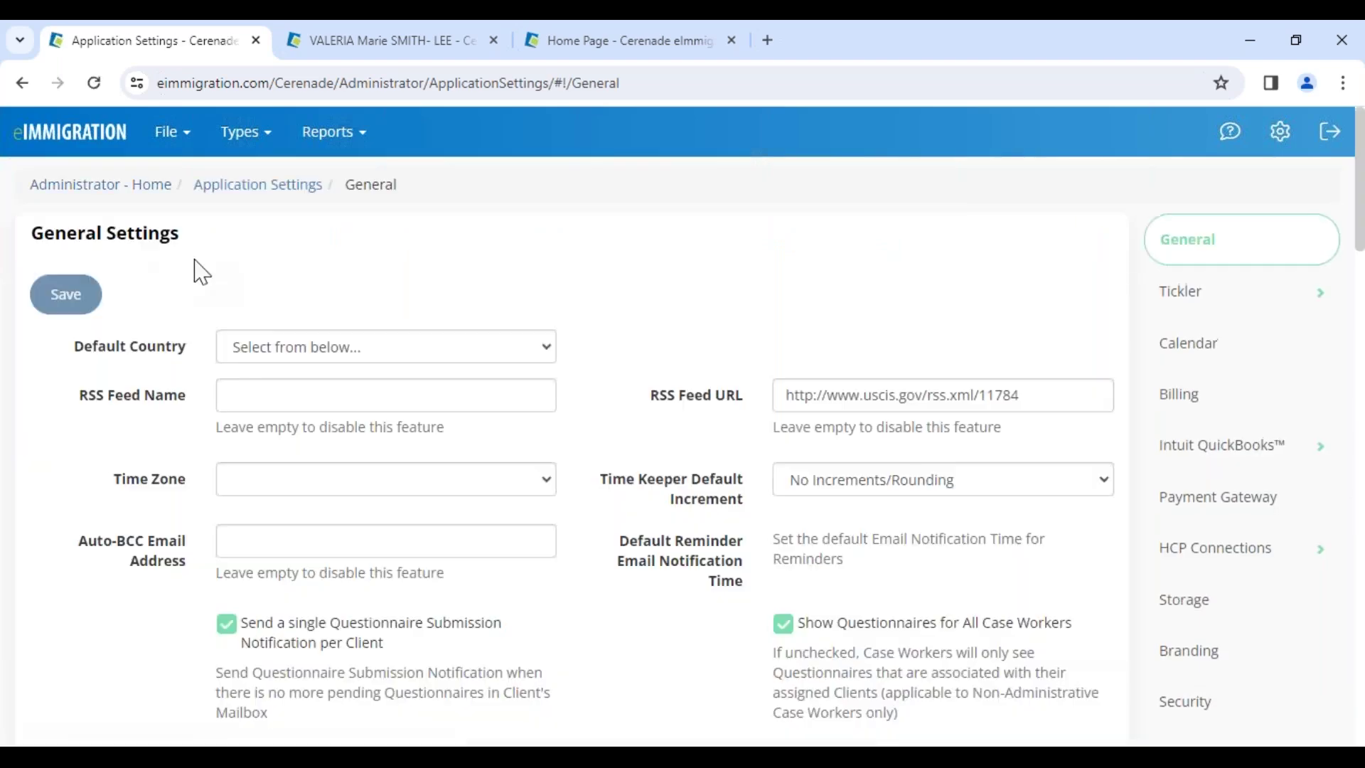
Step: Look through the general, form, security, case and client settings, and locate the Case Wizard Required Fields option
{"action": "scroll", "coordinate": [928, 636], "scroll_direction": "down", "scroll_amount": 3}
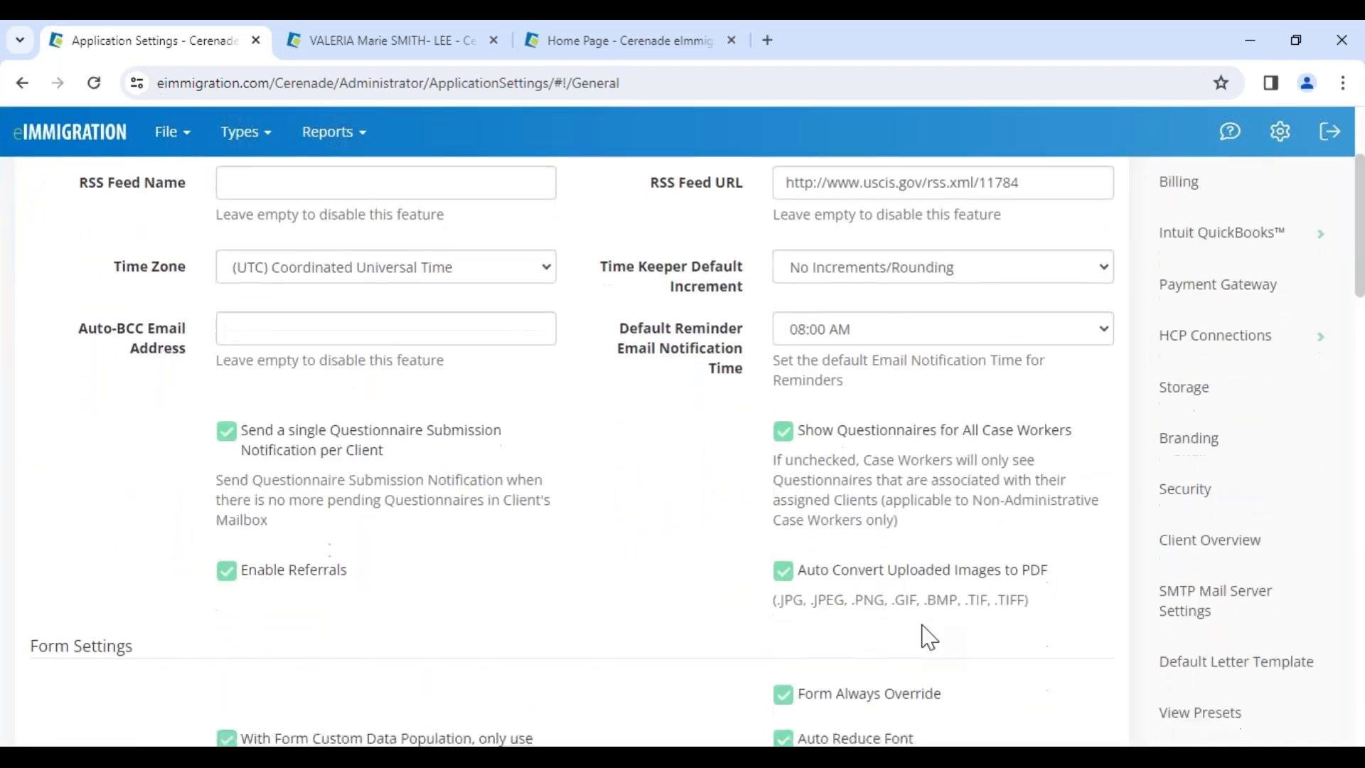
{"action": "scroll", "coordinate": [928, 637], "scroll_direction": "down", "scroll_amount": 3}
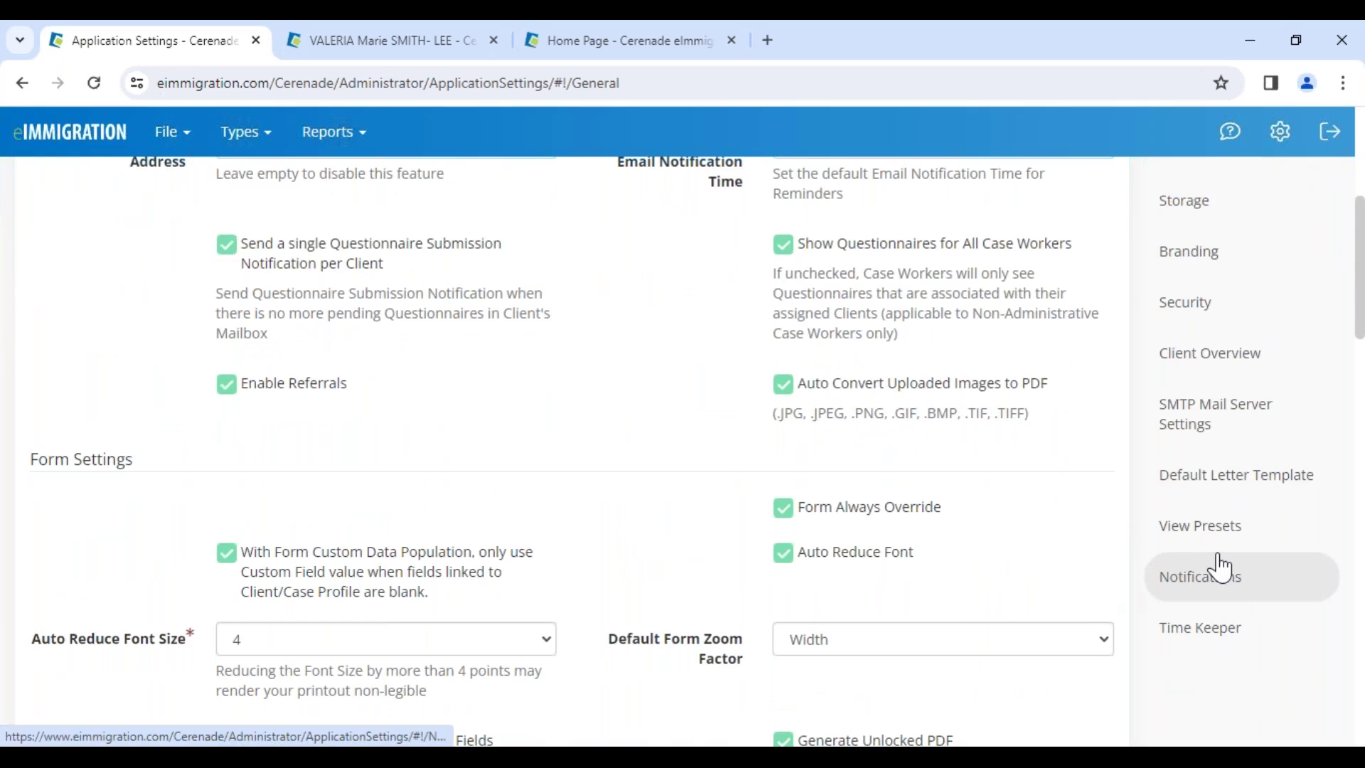
{"action": "scroll", "coordinate": [839, 502], "scroll_direction": "down", "scroll_amount": 5}
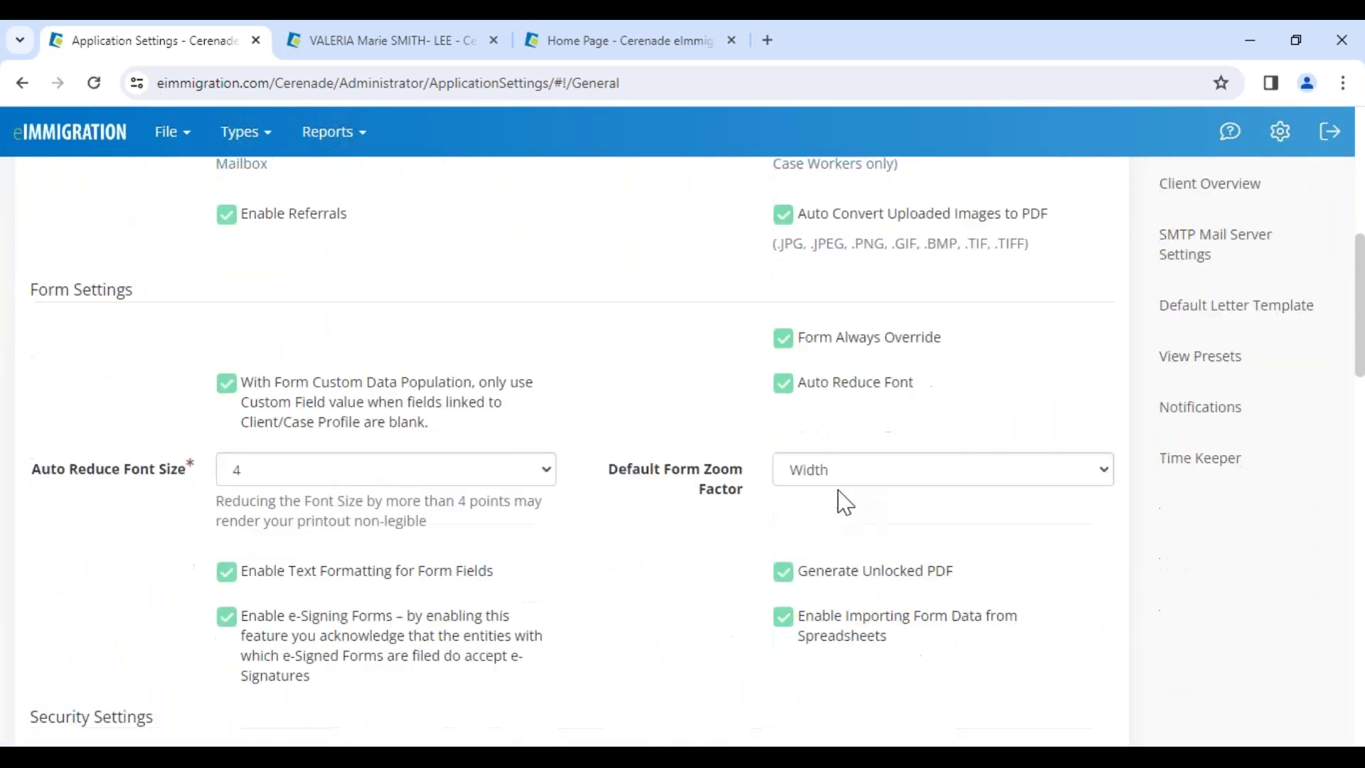
{"action": "scroll", "coordinate": [841, 523], "scroll_direction": "down", "scroll_amount": 10}
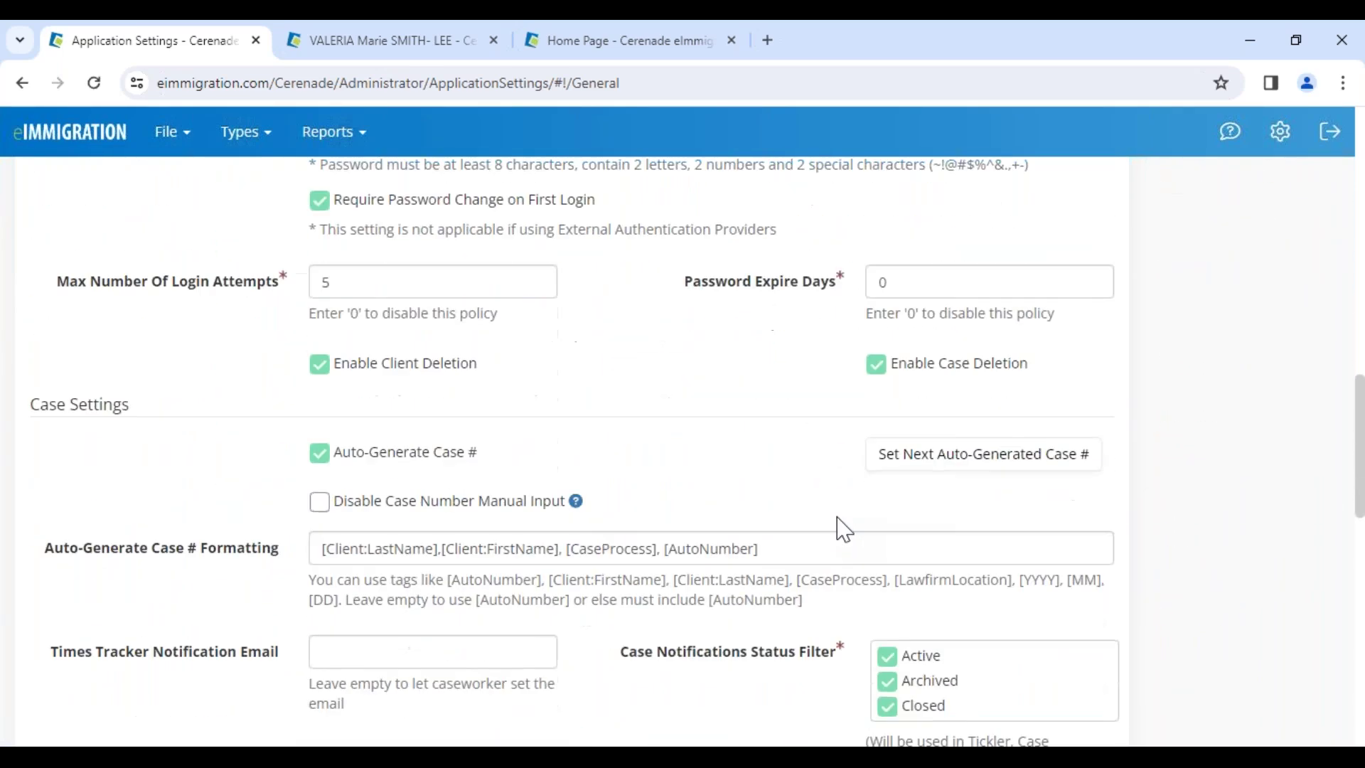
{"action": "scroll", "coordinate": [838, 564], "scroll_direction": "down", "scroll_amount": 4}
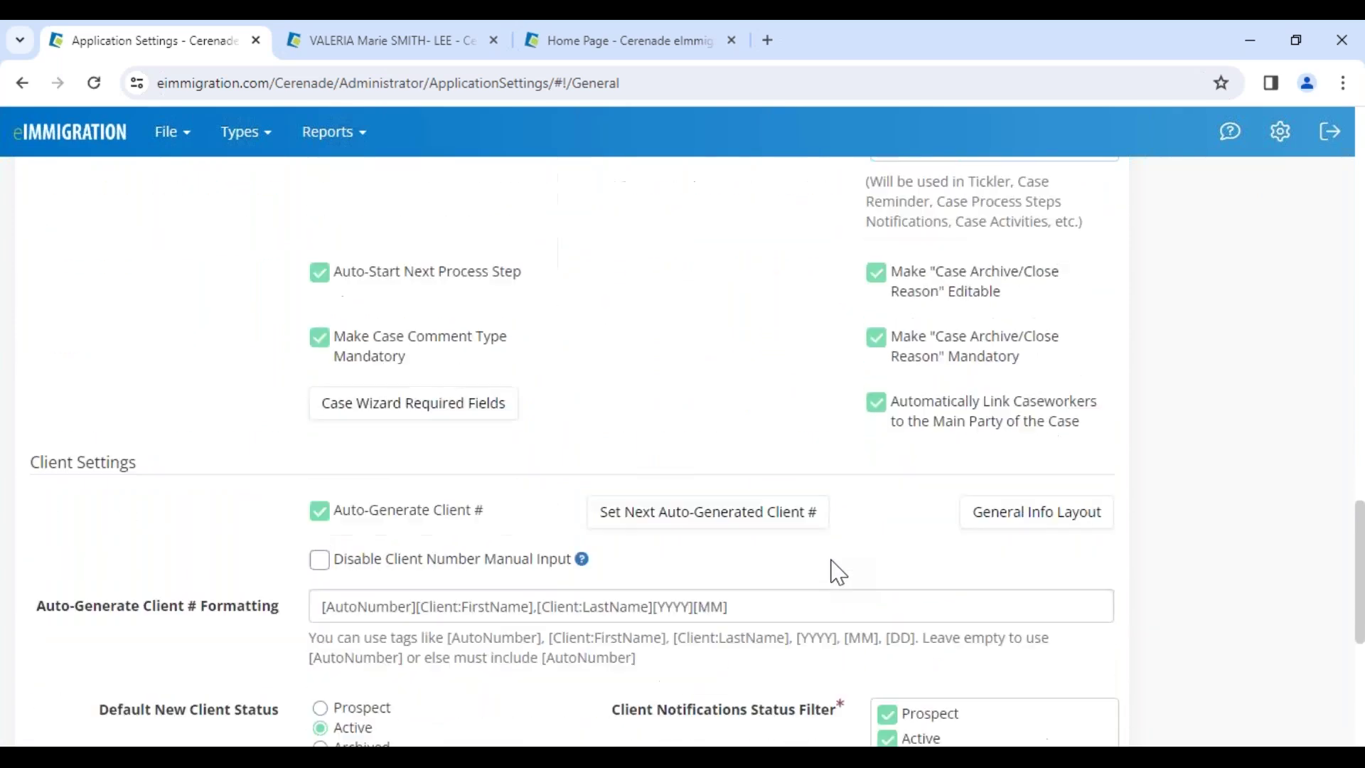
{"action": "scroll", "coordinate": [843, 562], "scroll_direction": "down", "scroll_amount": 6}
{"action": "scroll", "coordinate": [840, 561], "scroll_direction": "up", "scroll_amount": 6}
{"action": "scroll", "coordinate": [704, 526], "scroll_direction": "up", "scroll_amount": 3}
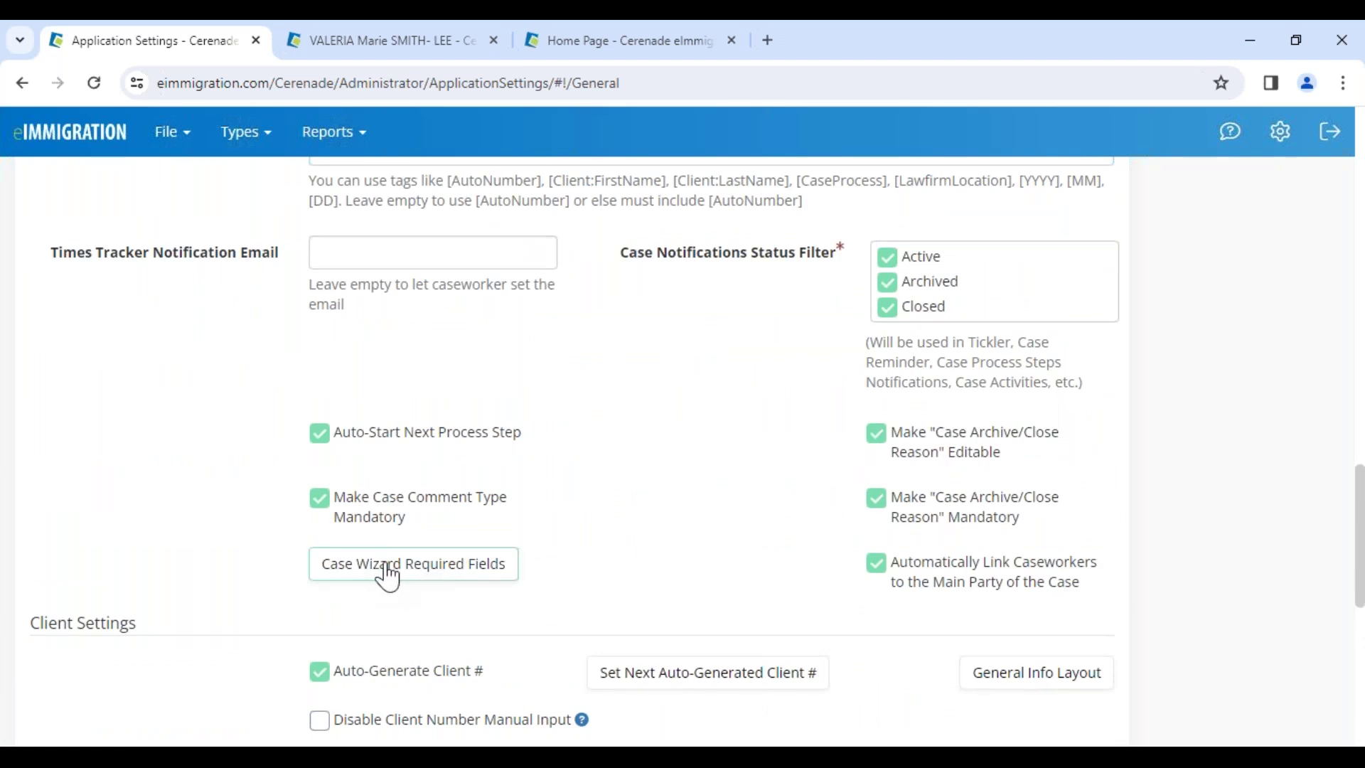
Step: Make Department and Process required in the Case Wizard Required Fields, apply the change, and return to the administrator home page
{"action": "scroll", "coordinate": [384, 572], "scroll_direction": "up", "scroll_amount": 3}
{"action": "scroll", "coordinate": [380, 569], "scroll_direction": "down", "scroll_amount": 4}
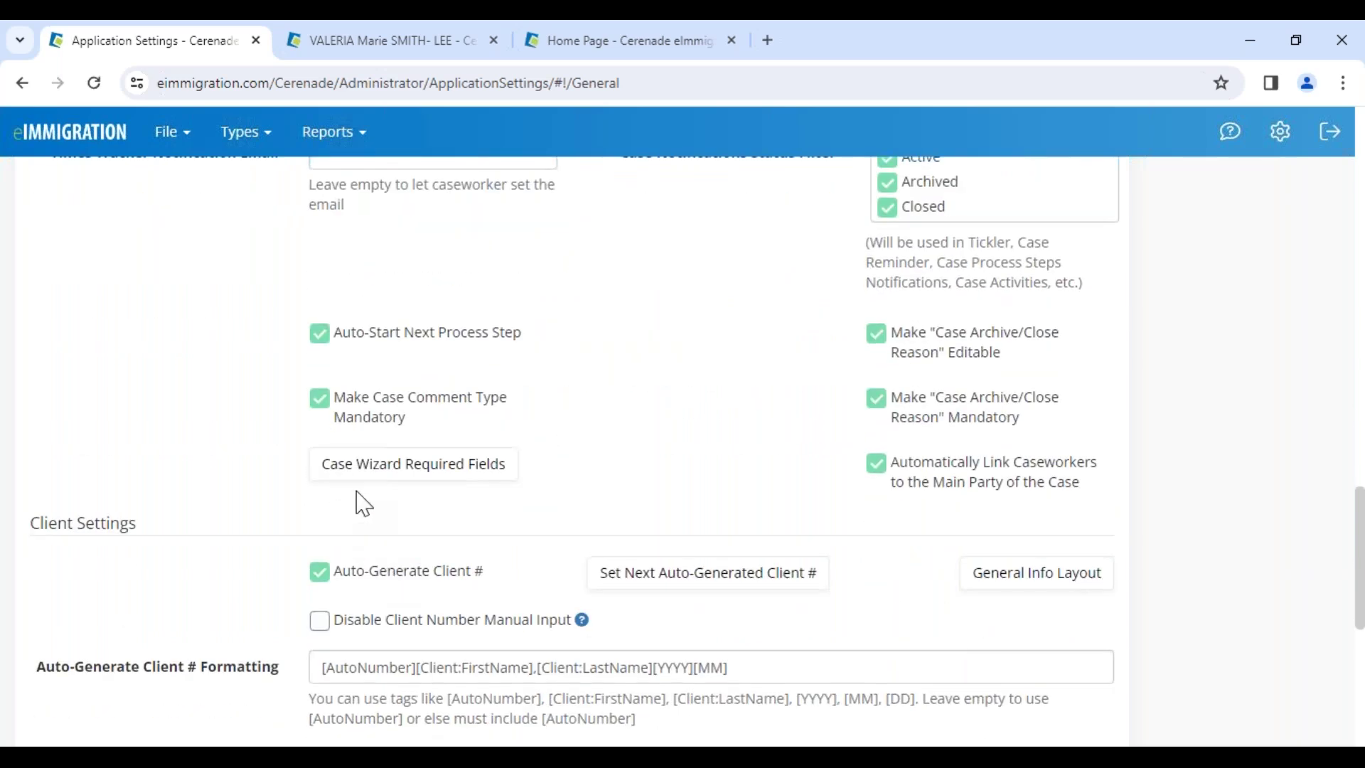
{"action": "left_click", "coordinate": [412, 469]}
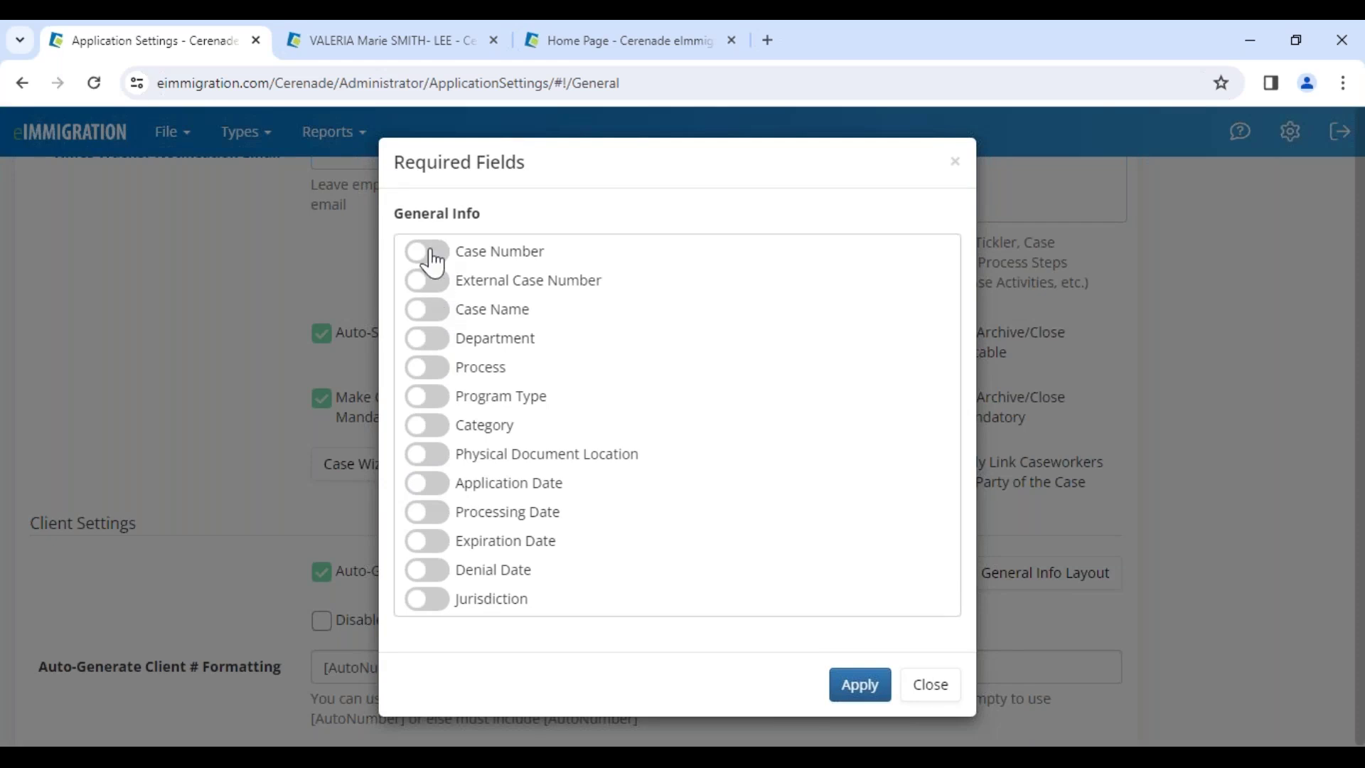
{"action": "left_click", "coordinate": [435, 367]}
{"action": "left_click", "coordinate": [435, 339]}
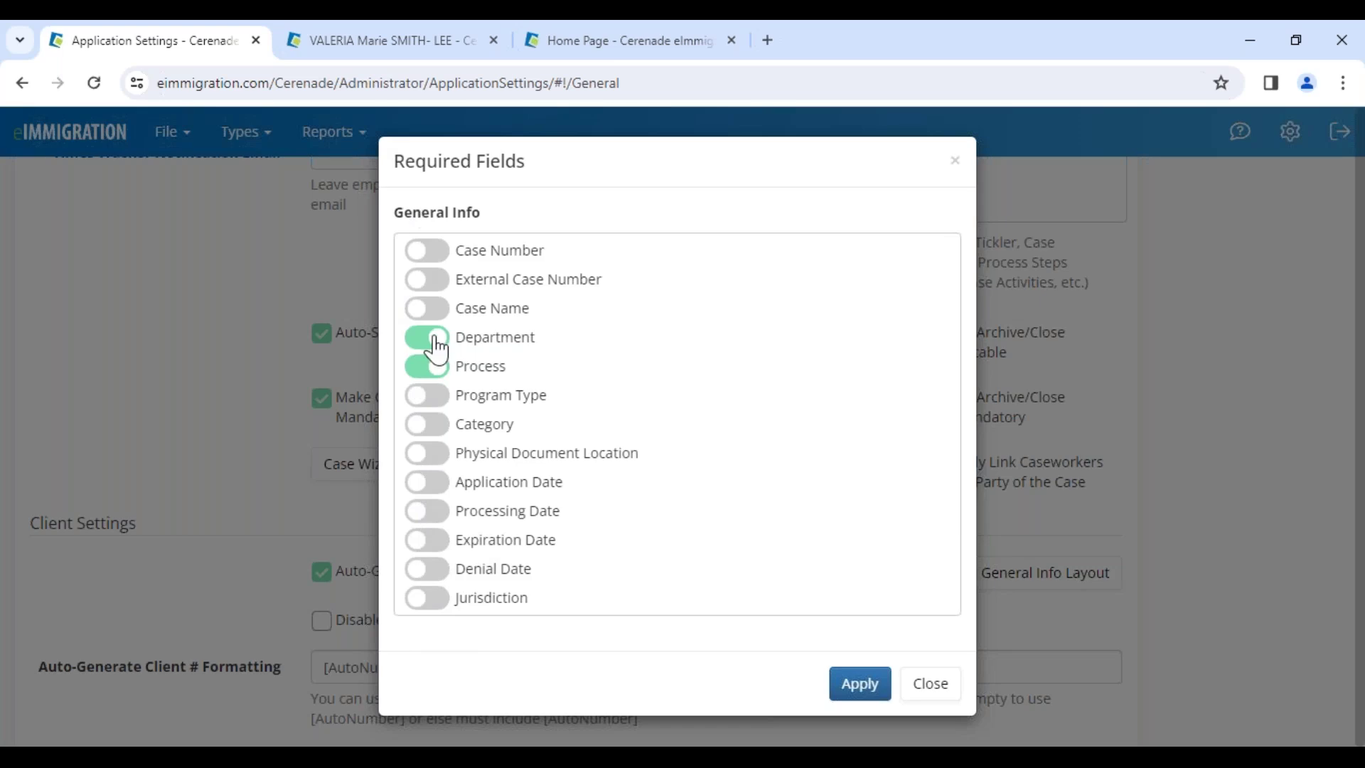
{"action": "left_click", "coordinate": [866, 686]}
{"action": "scroll", "coordinate": [168, 299], "scroll_direction": "up", "scroll_amount": 15}
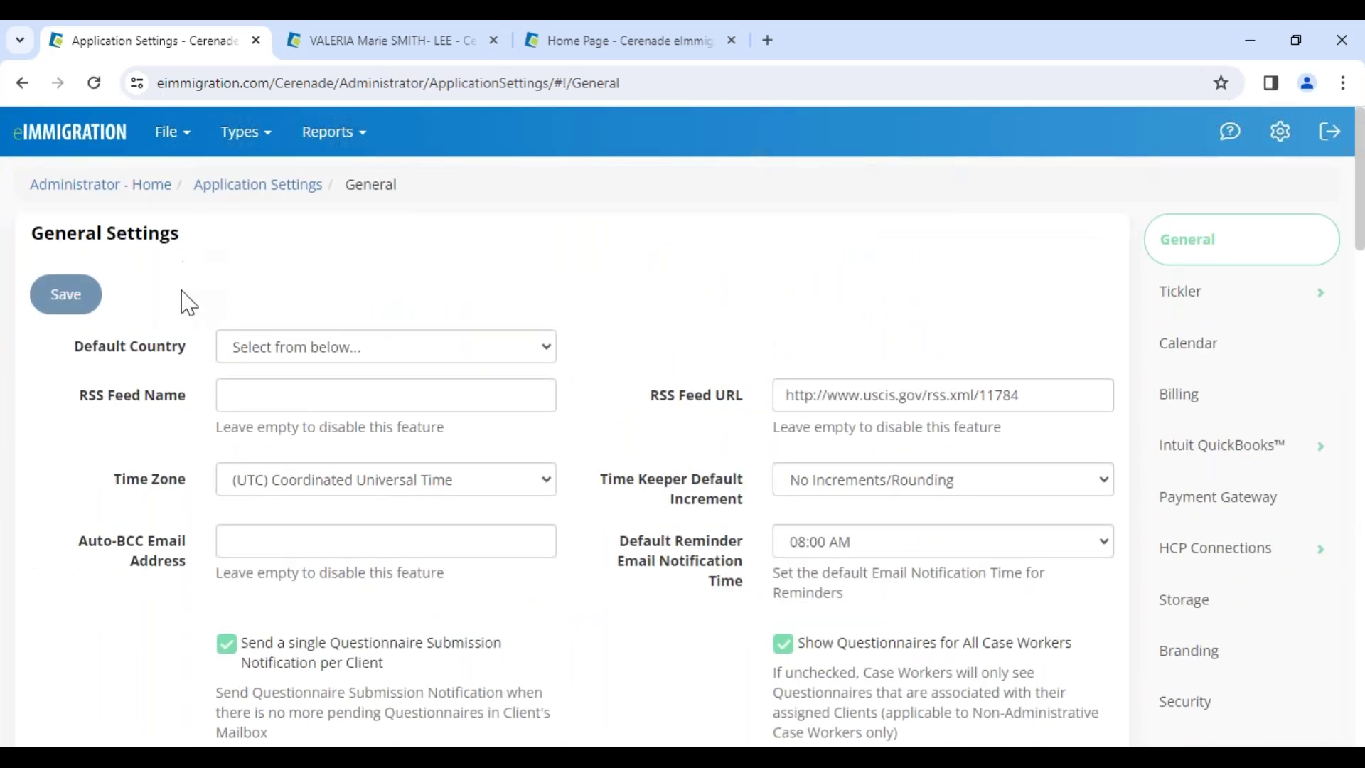
{"action": "left_click", "coordinate": [110, 187]}
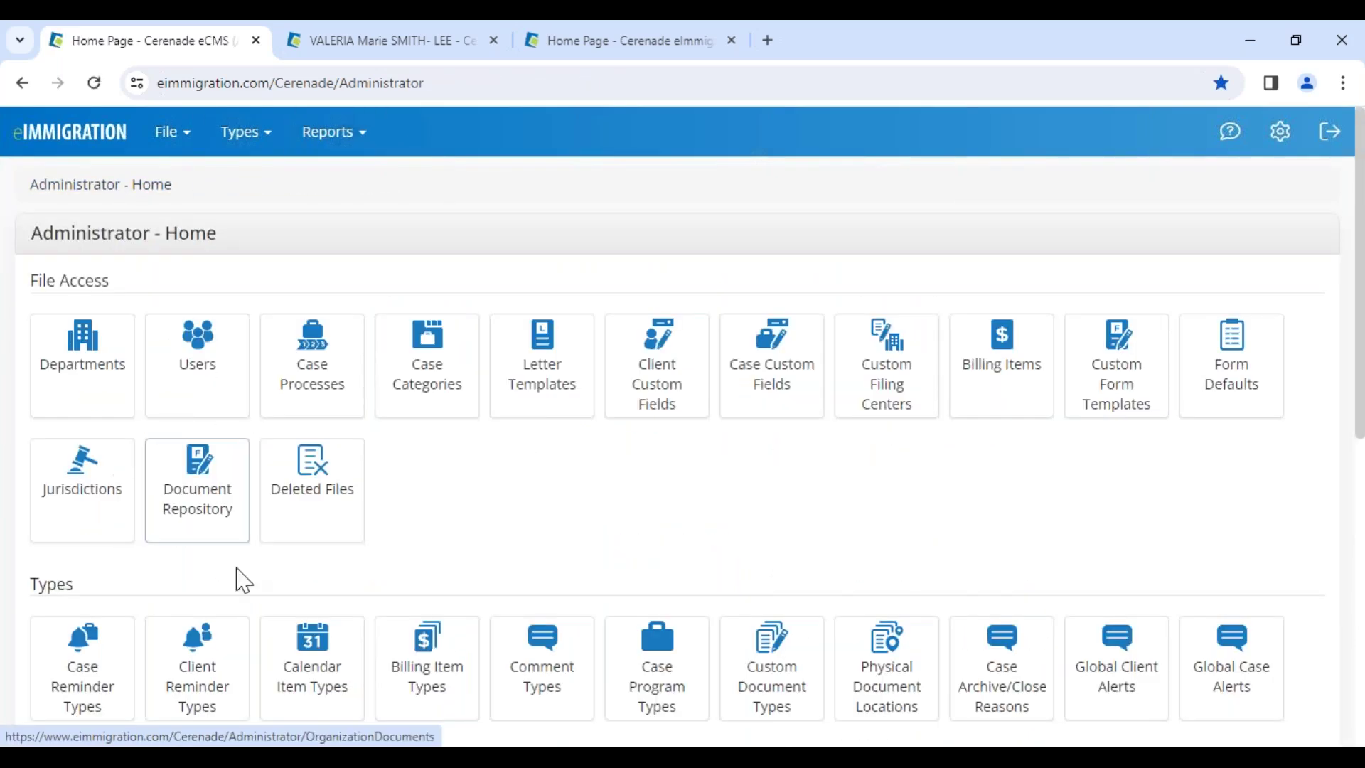
Step: Reload the staff home page, open the Create Case Wizard to check which general info fields are required, and close it
{"action": "left_click", "coordinate": [540, 48]}
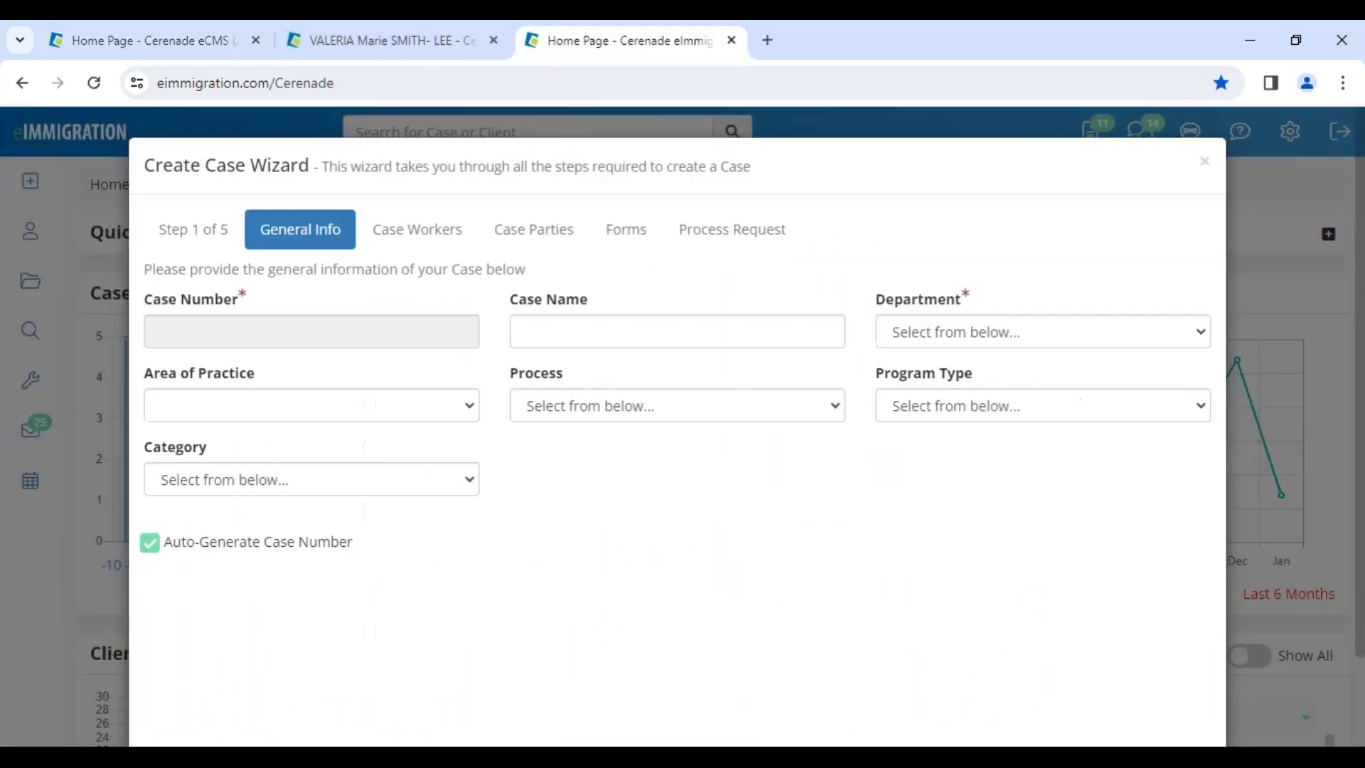
{"action": "left_click", "coordinate": [94, 83]}
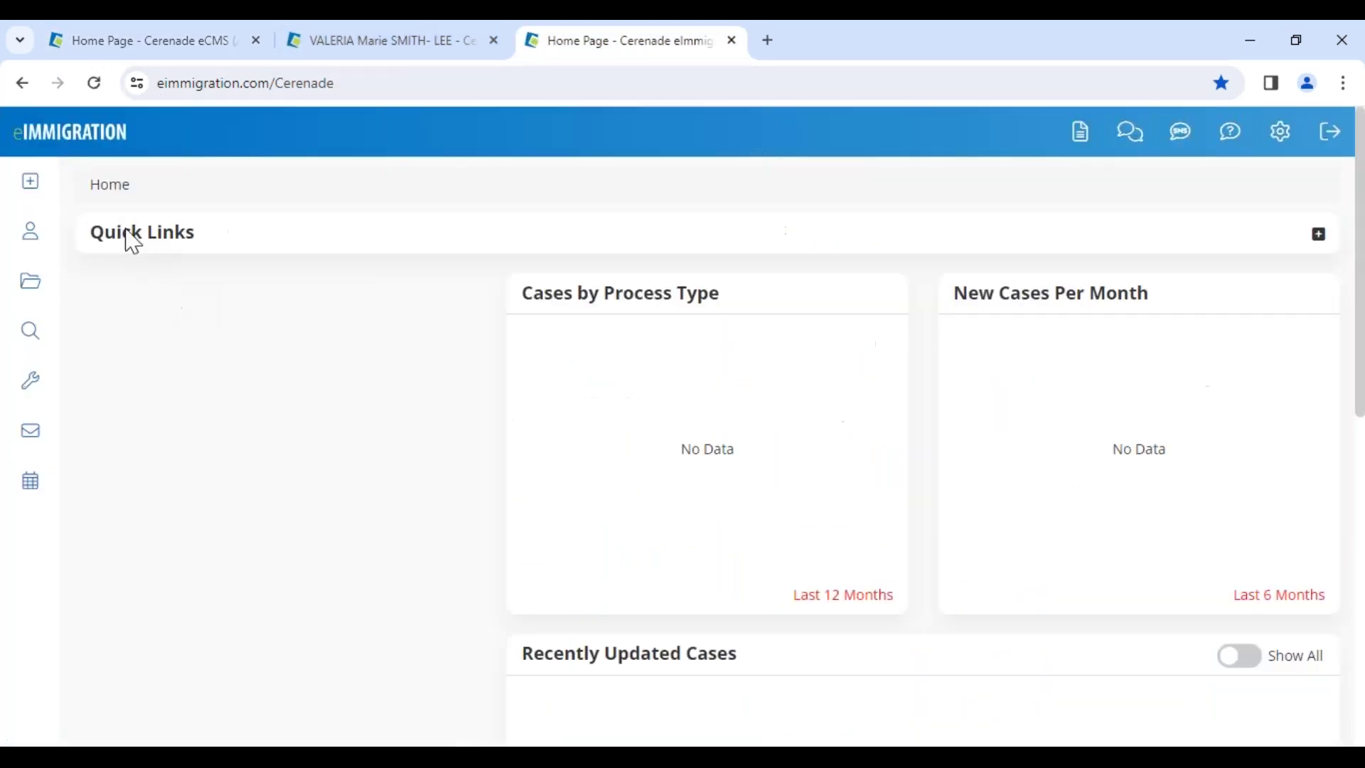
{"action": "mouse_move", "coordinate": [27, 182]}
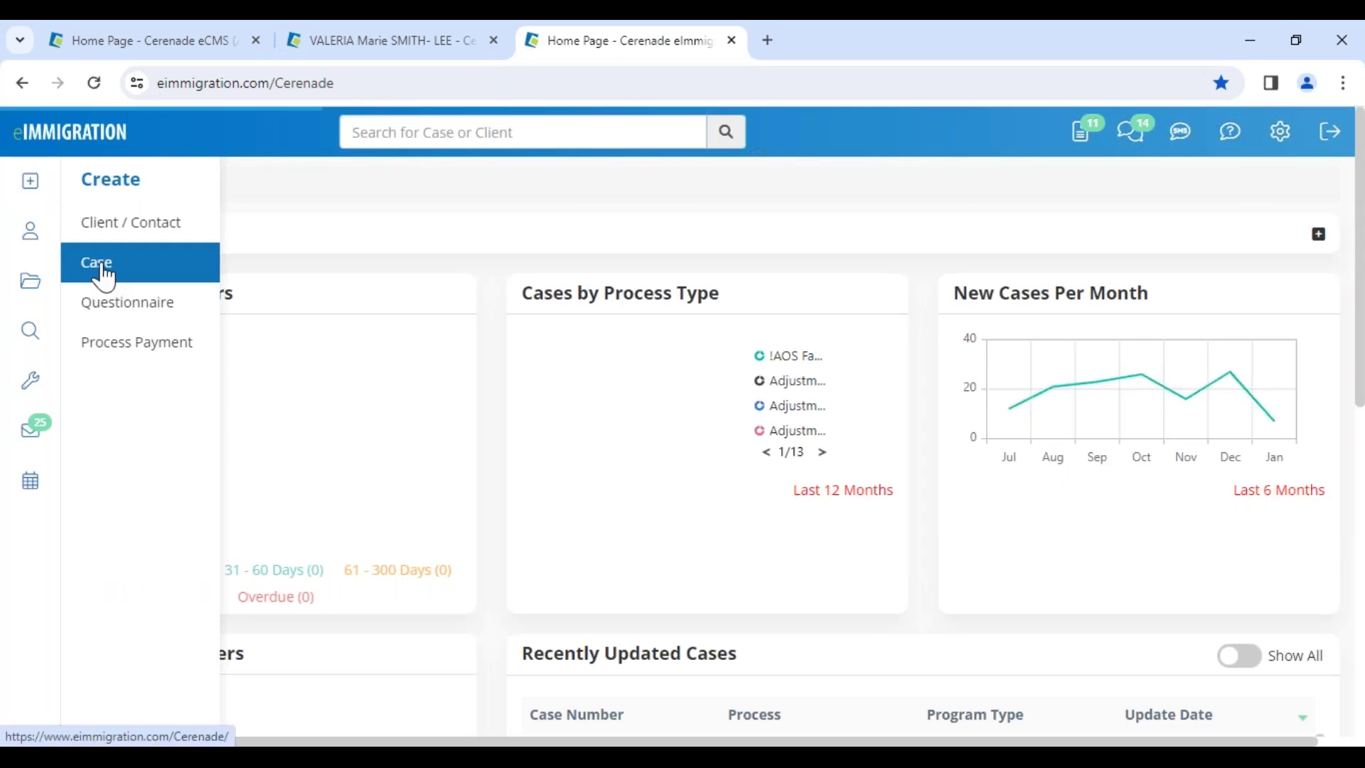
{"action": "left_click", "coordinate": [117, 269]}
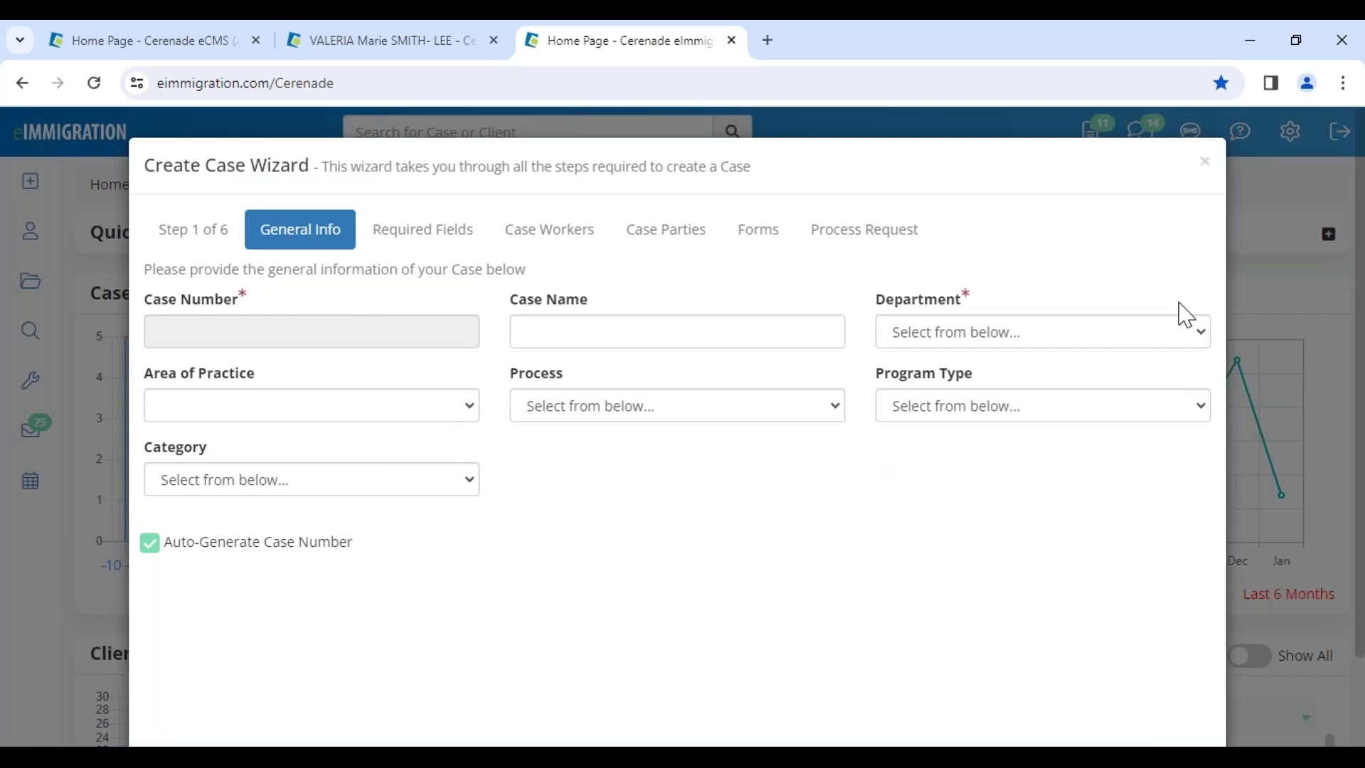
{"action": "left_click", "coordinate": [1205, 163]}
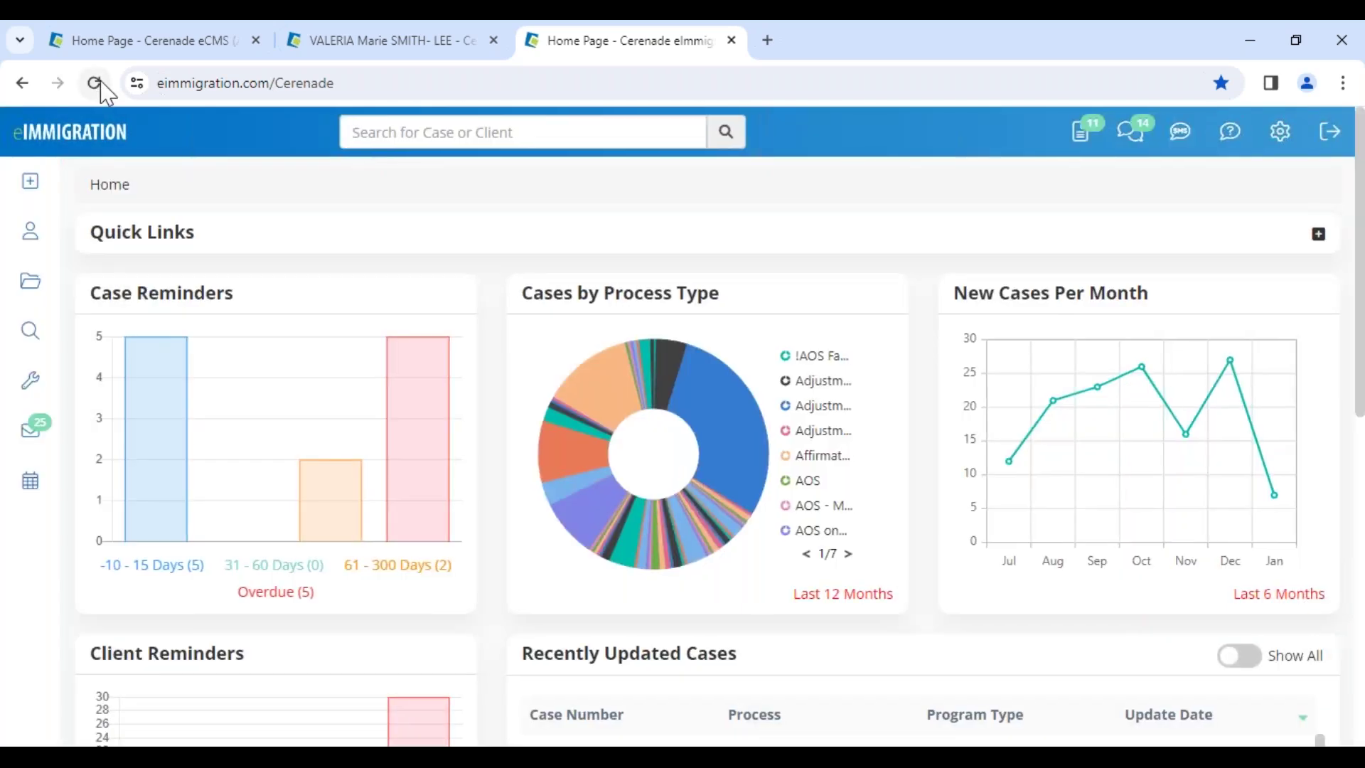
Step: Refresh both the staff and administrator home pages, recheck the required fields in a new Create Case Wizard, and close it
{"action": "left_click", "coordinate": [95, 83]}
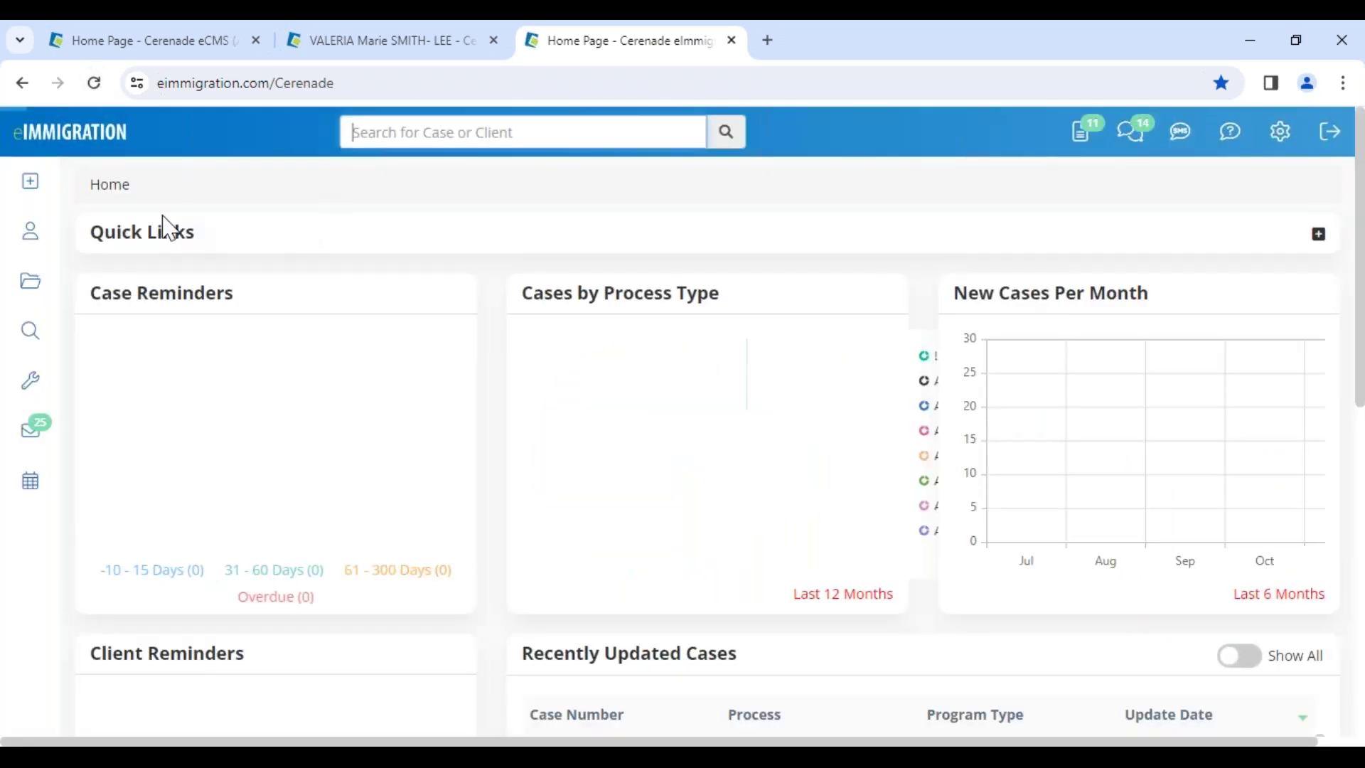
{"action": "left_click", "coordinate": [148, 43]}
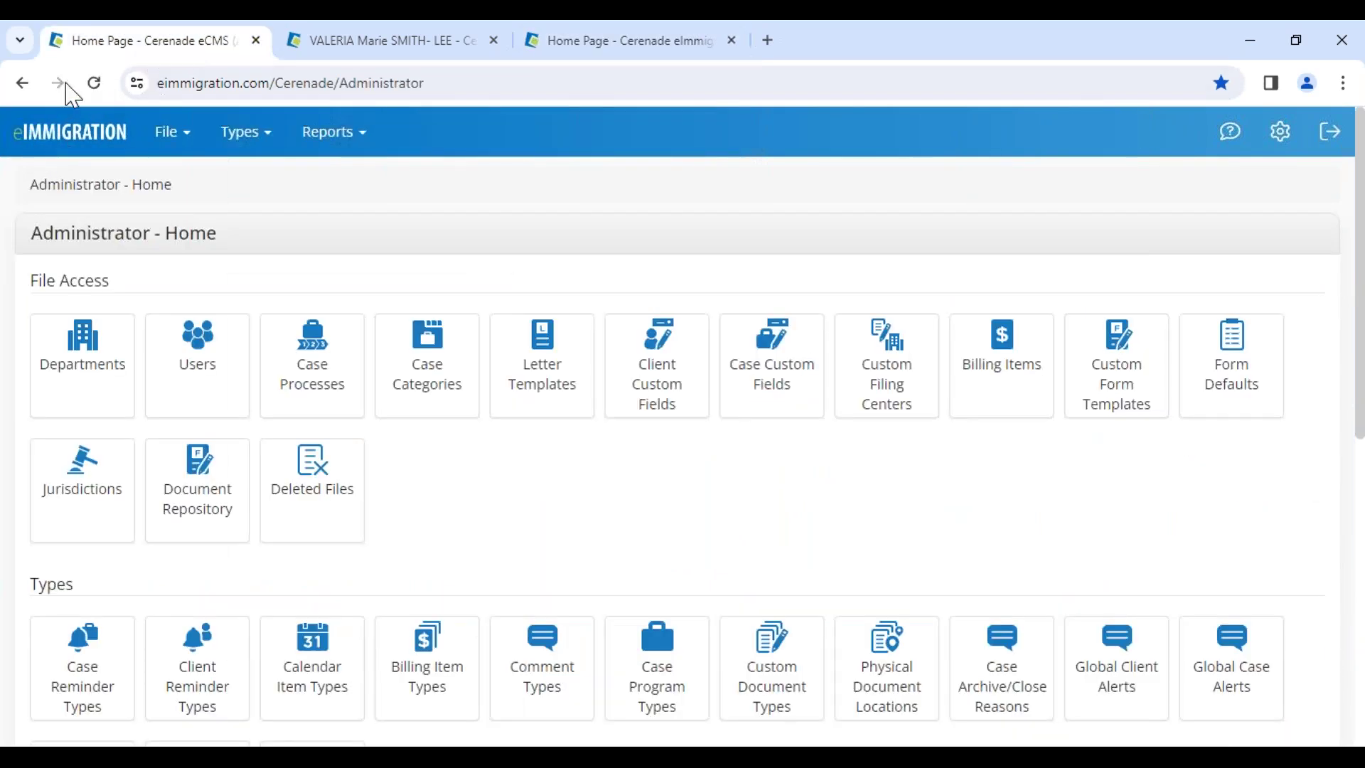
{"action": "left_click", "coordinate": [95, 83]}
{"action": "left_click", "coordinate": [548, 44]}
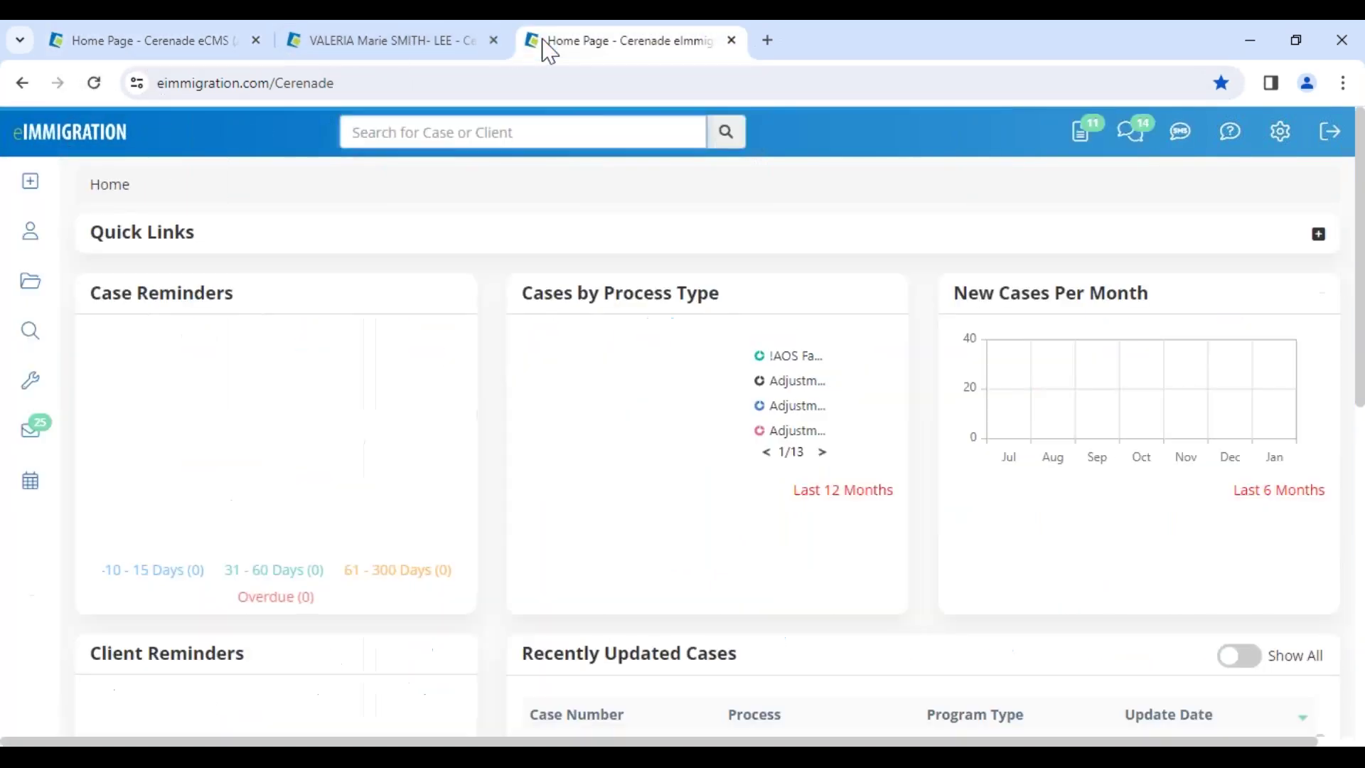
{"action": "mouse_move", "coordinate": [32, 186]}
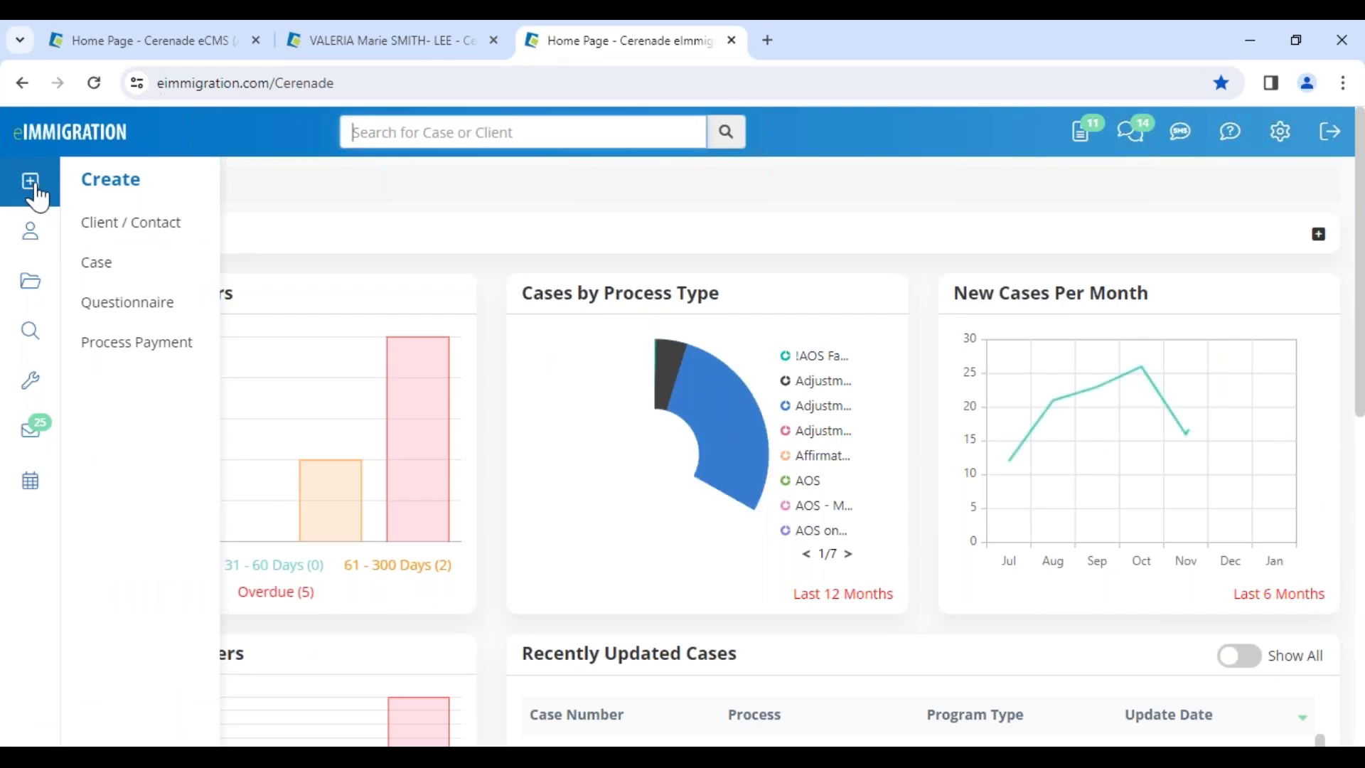
{"action": "left_click", "coordinate": [106, 265]}
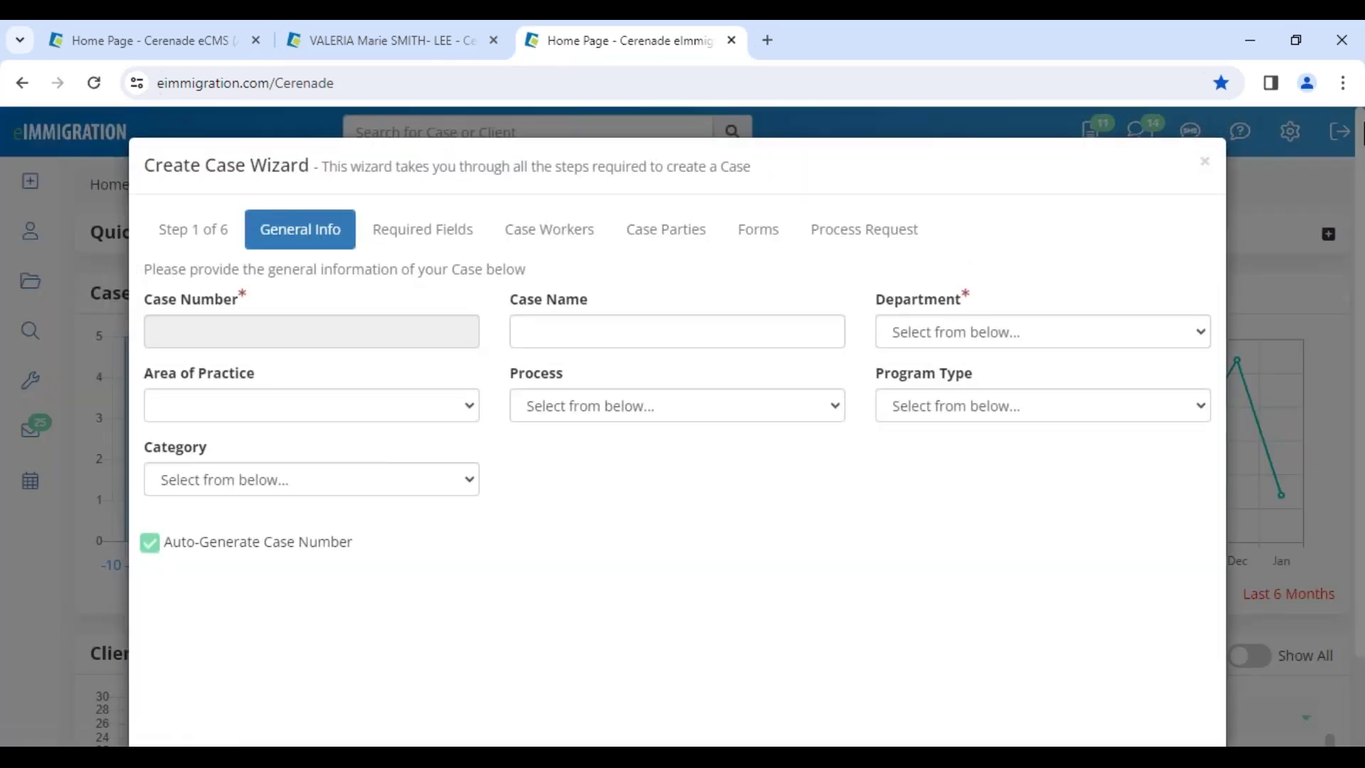
{"action": "left_click", "coordinate": [1205, 162]}
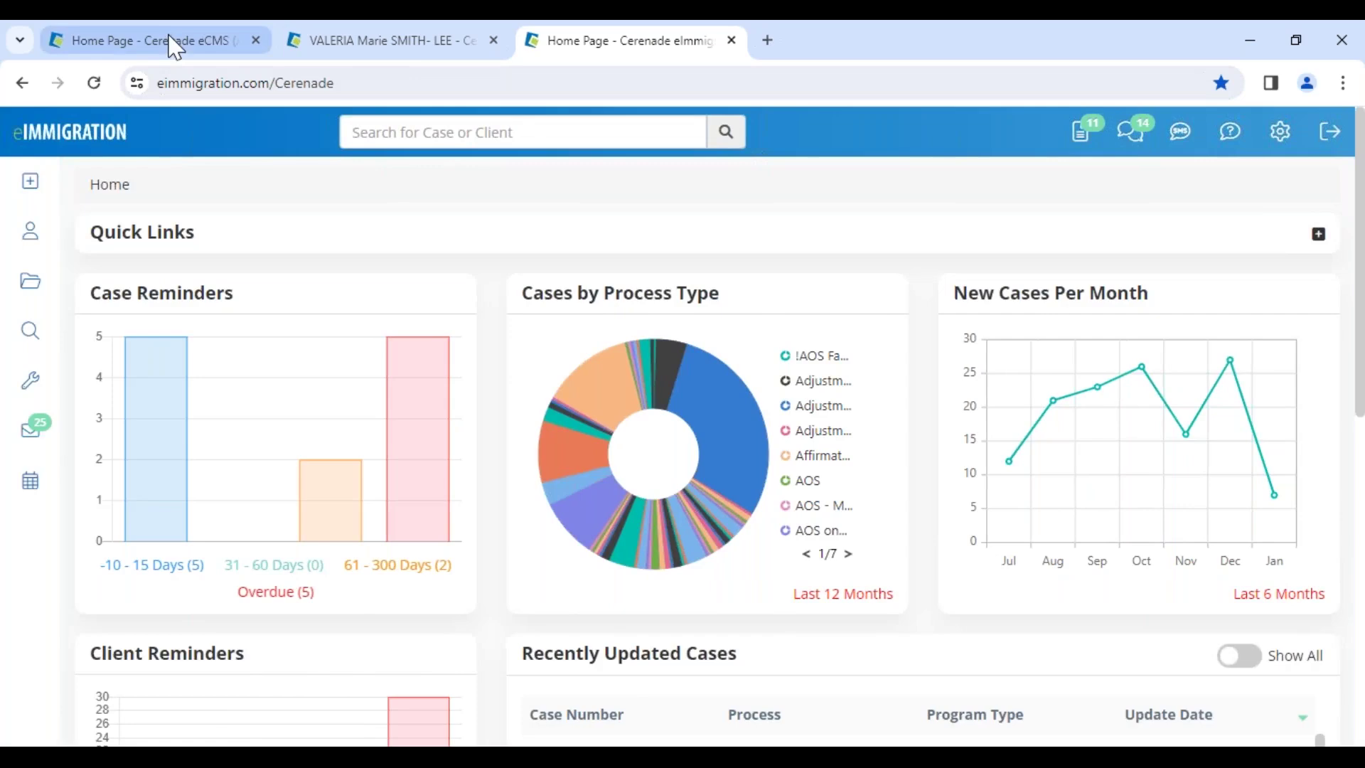
Step: Return to the administrator's General application settings, review the Case Wizard Required Fields selection, and apply it as it stands
{"action": "left_click", "coordinate": [174, 41]}
{"action": "scroll", "coordinate": [220, 498], "scroll_direction": "down", "scroll_amount": 8}
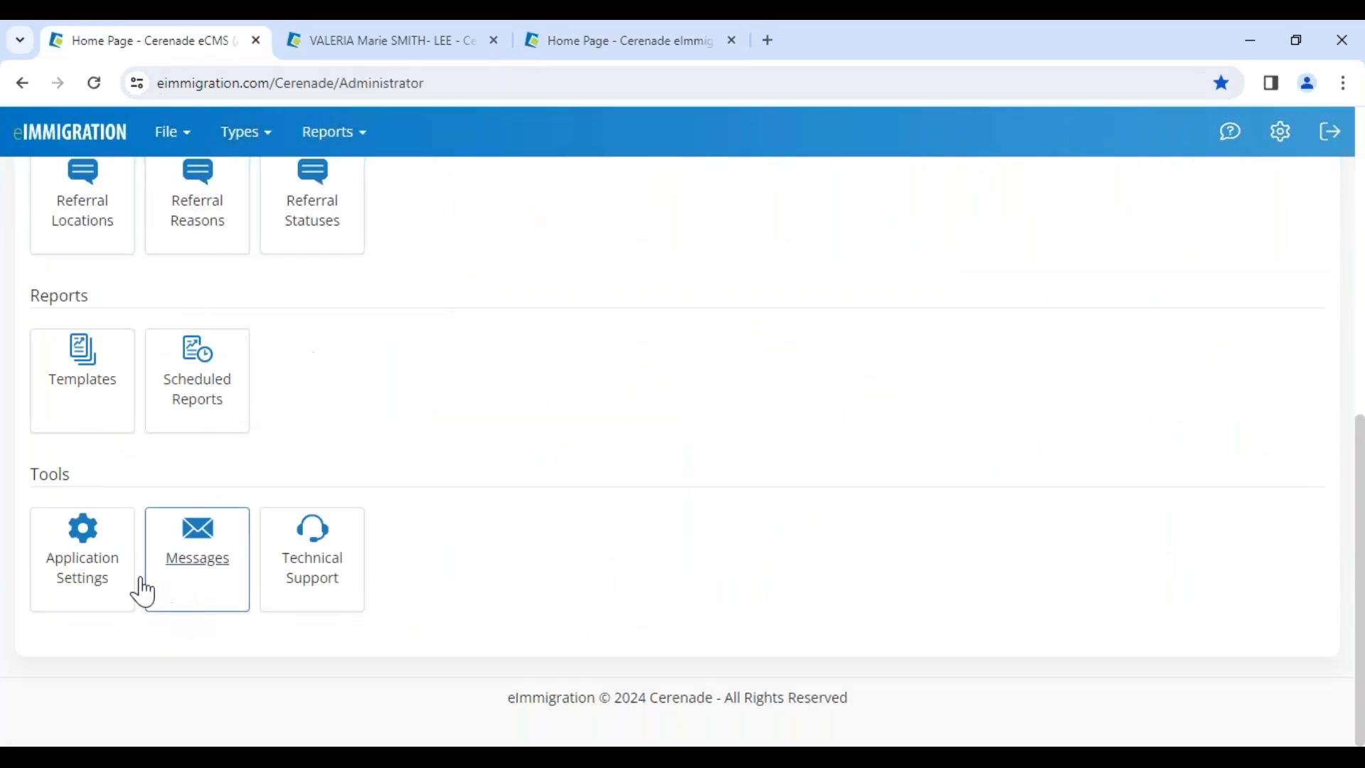
{"action": "left_click", "coordinate": [84, 575]}
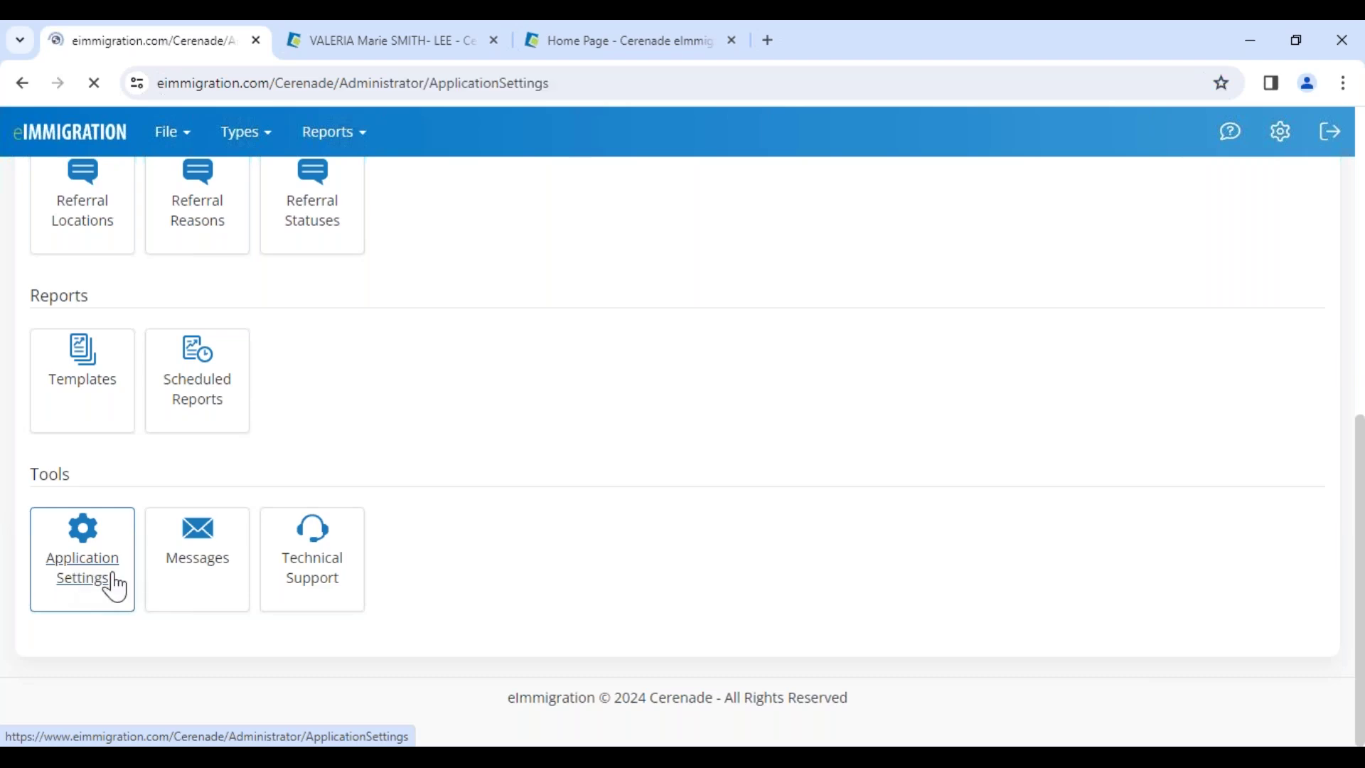
{"action": "scroll", "coordinate": [92, 559], "scroll_direction": "down", "scroll_amount": 6}
{"action": "scroll", "coordinate": [96, 562], "scroll_direction": "down", "scroll_amount": 10}
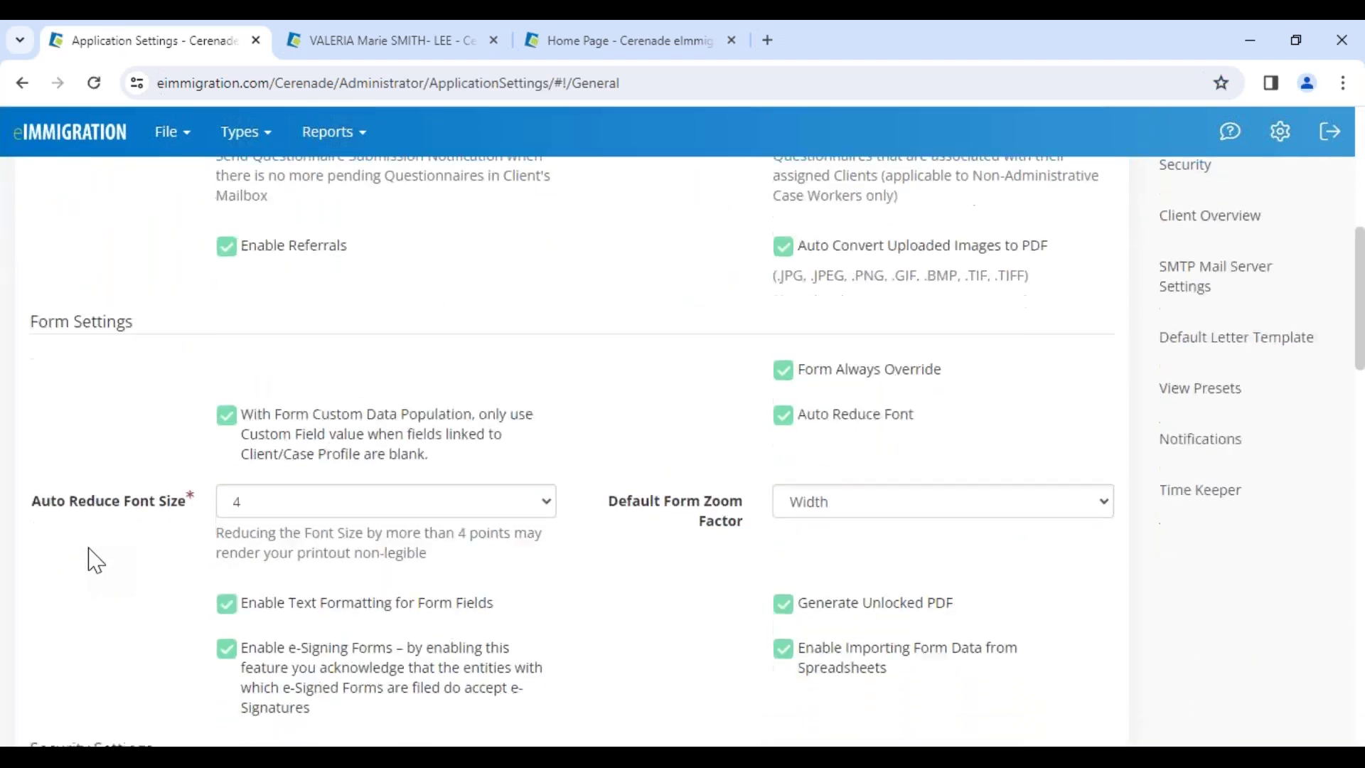
{"action": "scroll", "coordinate": [114, 563], "scroll_direction": "down", "scroll_amount": 4}
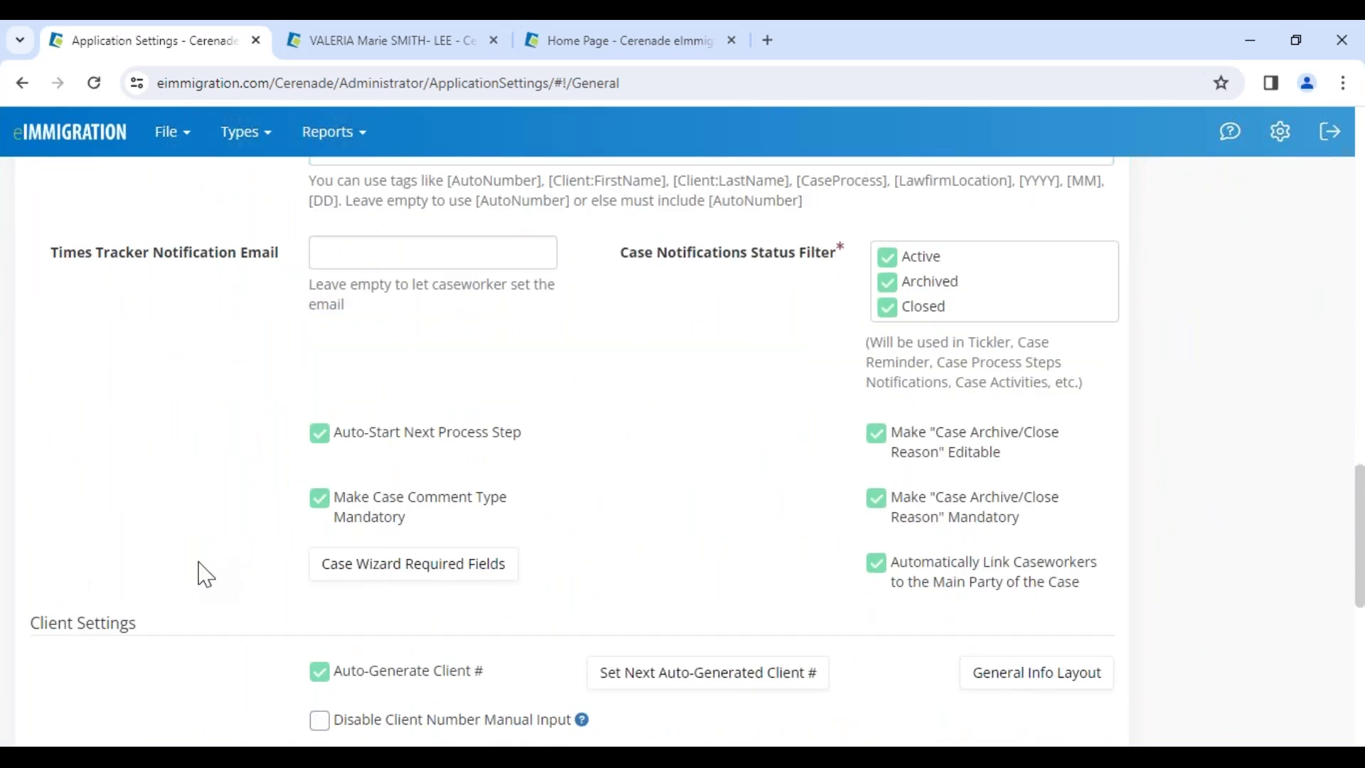
{"action": "left_click", "coordinate": [420, 577]}
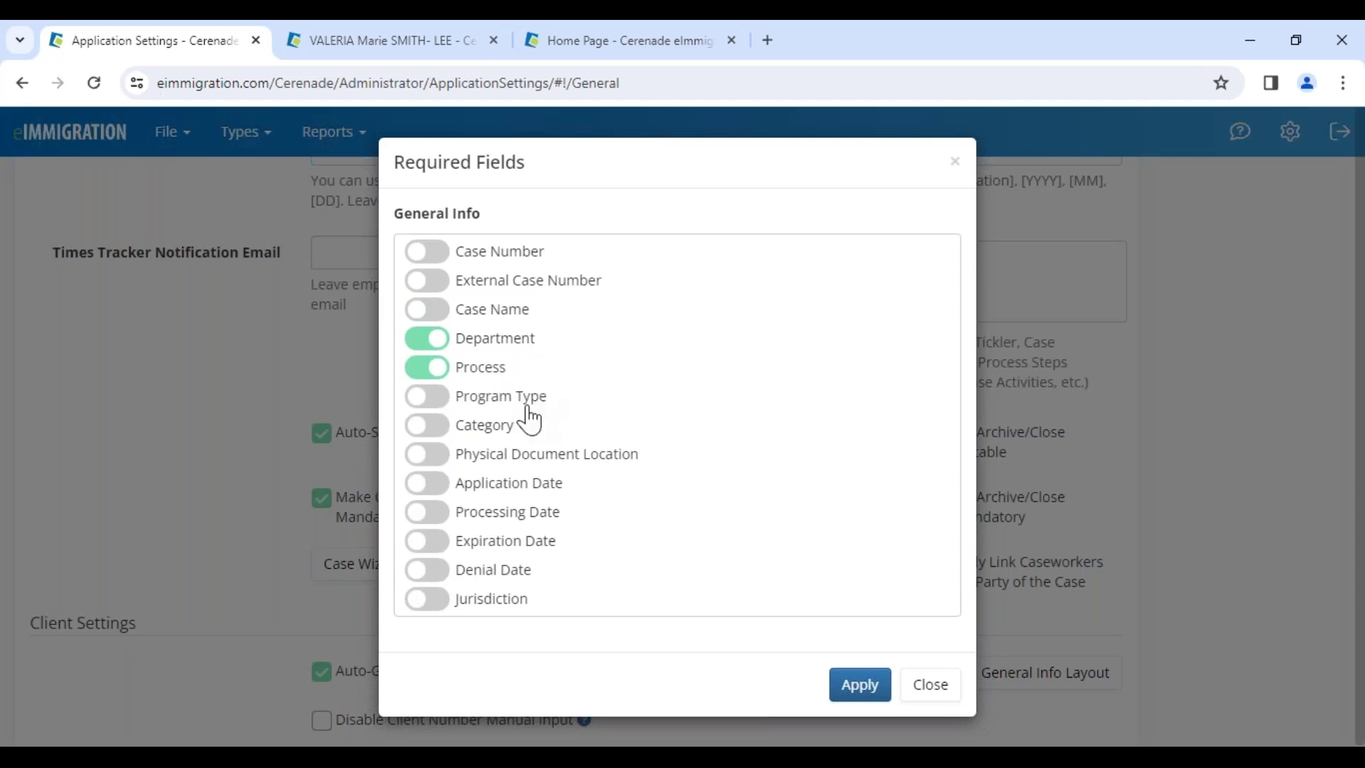
{"action": "left_click", "coordinate": [859, 685]}
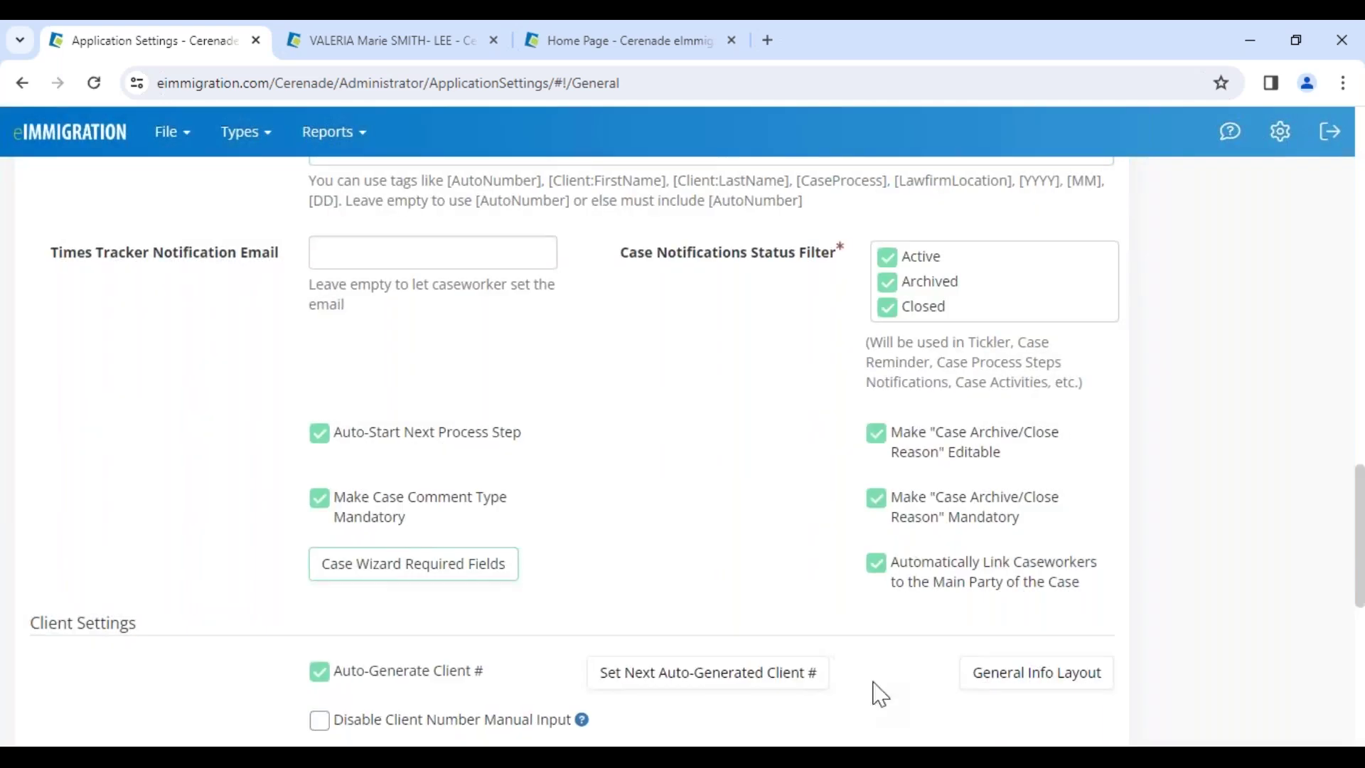
{"action": "scroll", "coordinate": [213, 496], "scroll_direction": "up", "scroll_amount": 15}
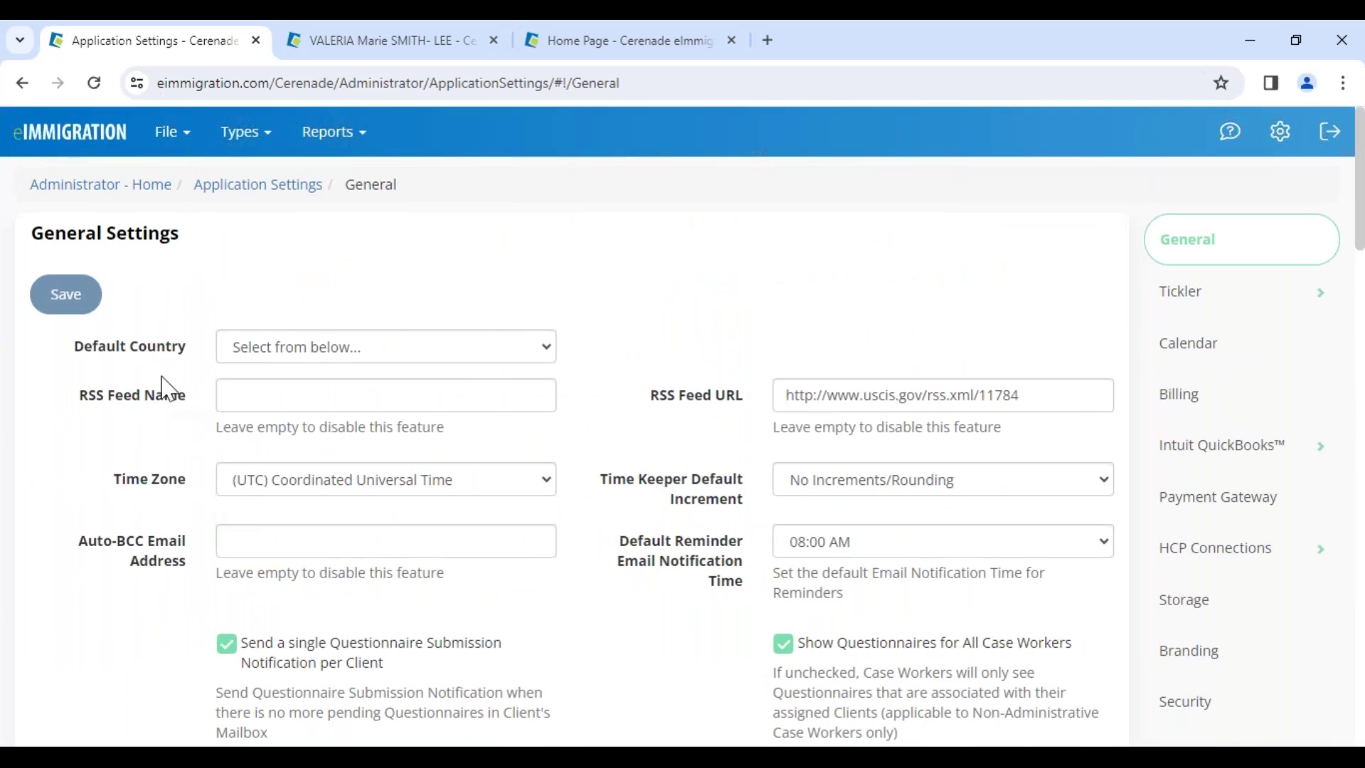
Step: Make Case Name, External Case Number and Case Number required in the Case Wizard Required Fields and apply the change
{"action": "scroll", "coordinate": [488, 594], "scroll_direction": "down", "scroll_amount": 12}
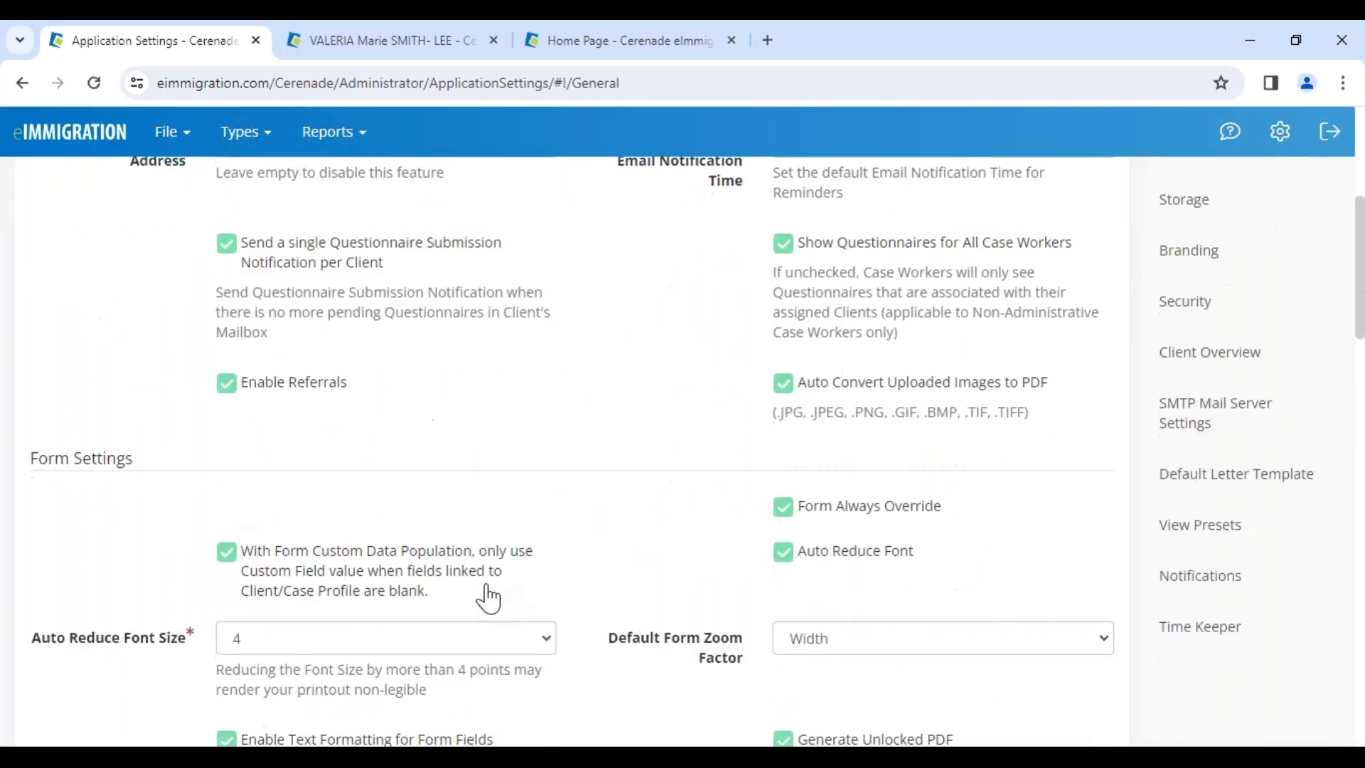
{"action": "scroll", "coordinate": [466, 609], "scroll_direction": "down", "scroll_amount": 10}
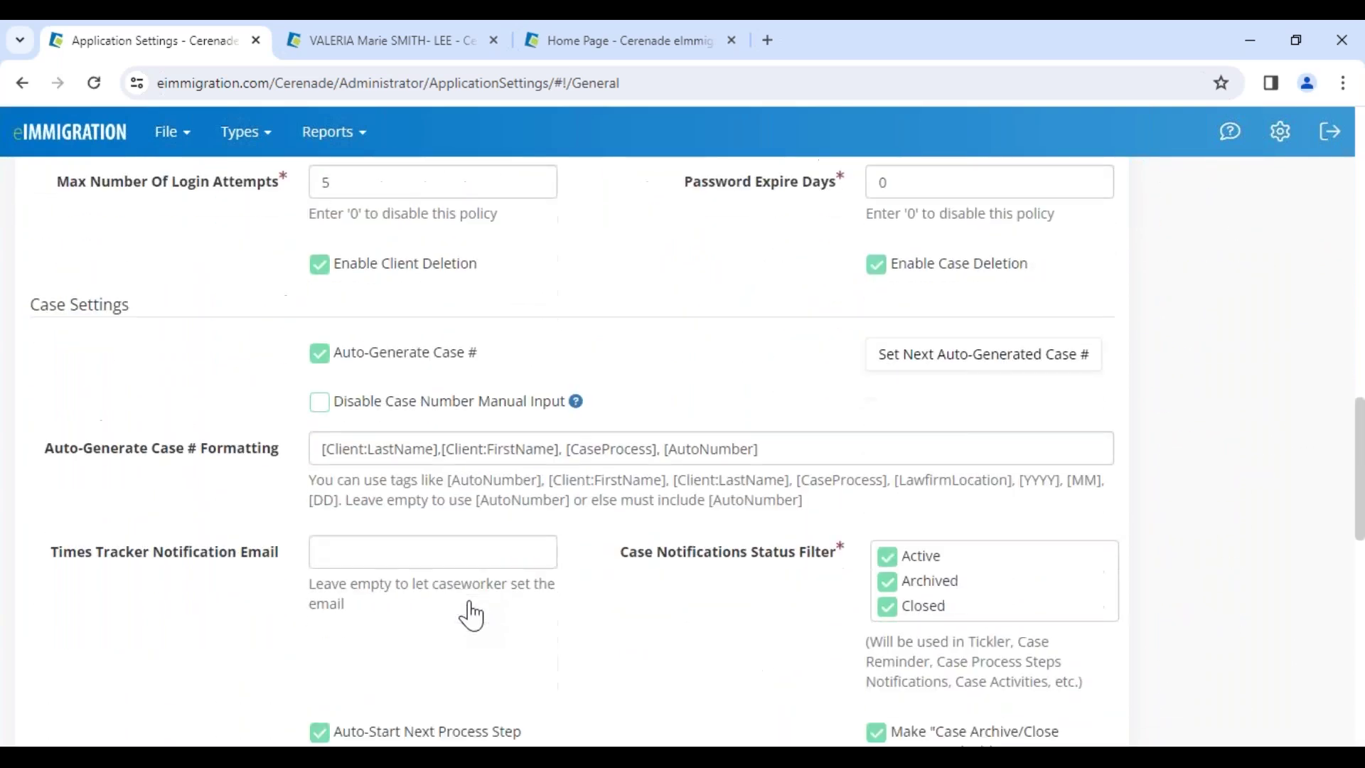
{"action": "scroll", "coordinate": [468, 491], "scroll_direction": "down", "scroll_amount": 3}
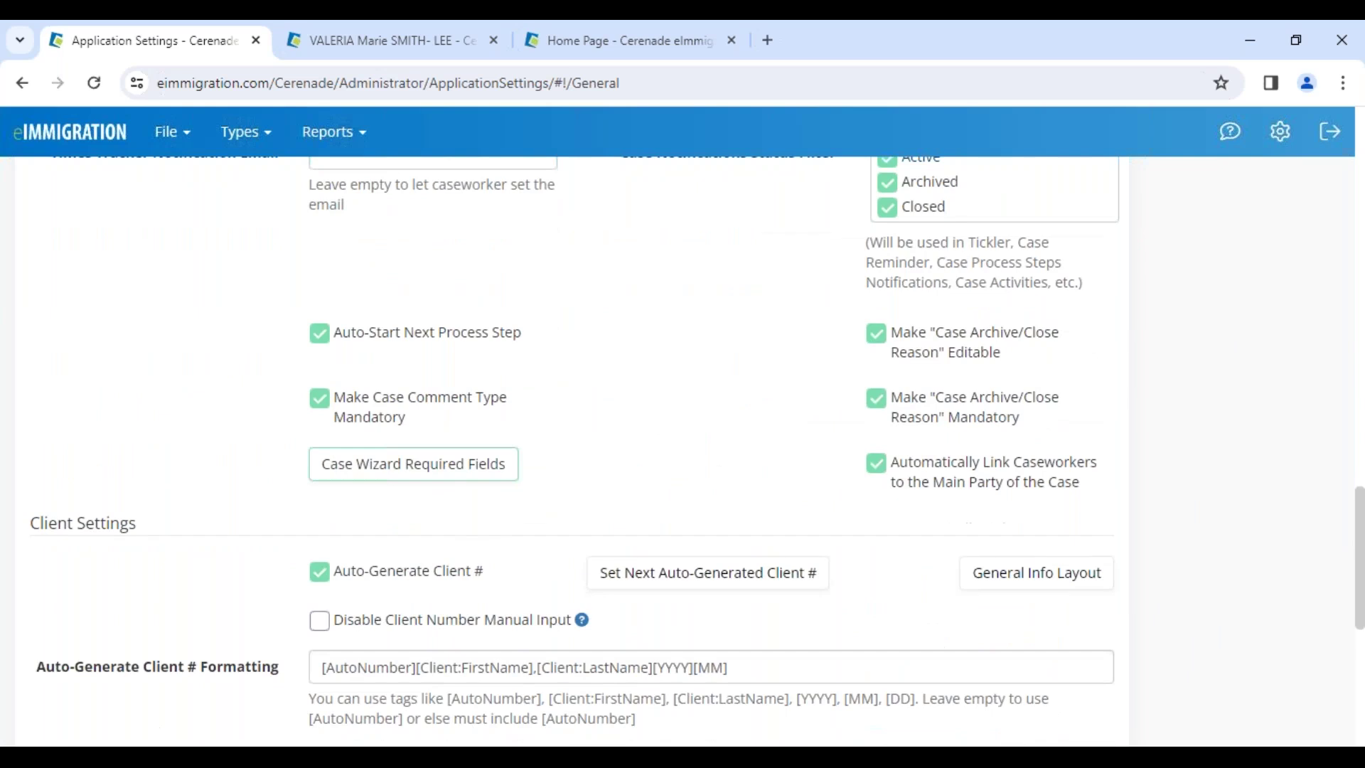
{"action": "left_click", "coordinate": [462, 473]}
{"action": "left_click", "coordinate": [427, 310]}
{"action": "left_click", "coordinate": [427, 280]}
{"action": "left_click", "coordinate": [427, 251]}
{"action": "left_click", "coordinate": [862, 697]}
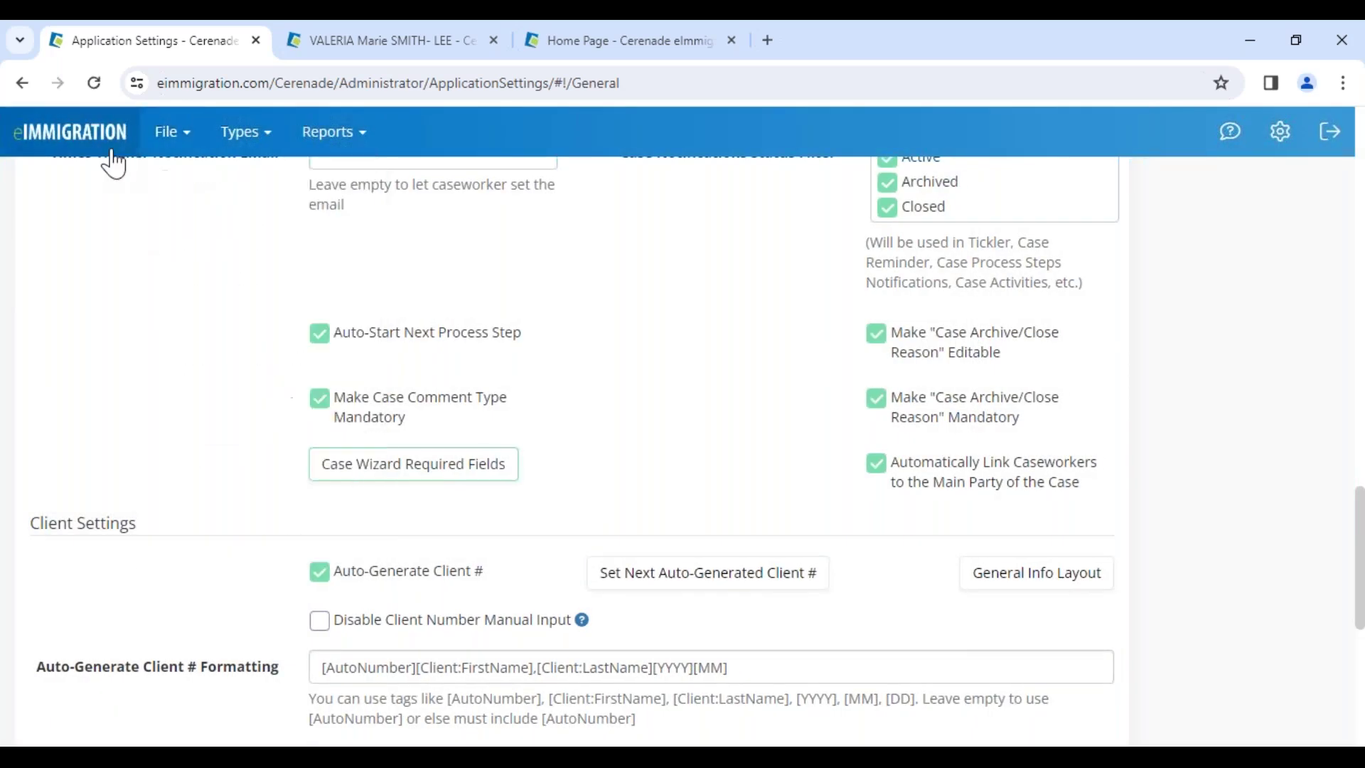
Step: Save the general settings with 123 as the Auto-BCC Email Address, and save them again with that field cleared
{"action": "scroll", "coordinate": [74, 189], "scroll_direction": "up", "scroll_amount": 10}
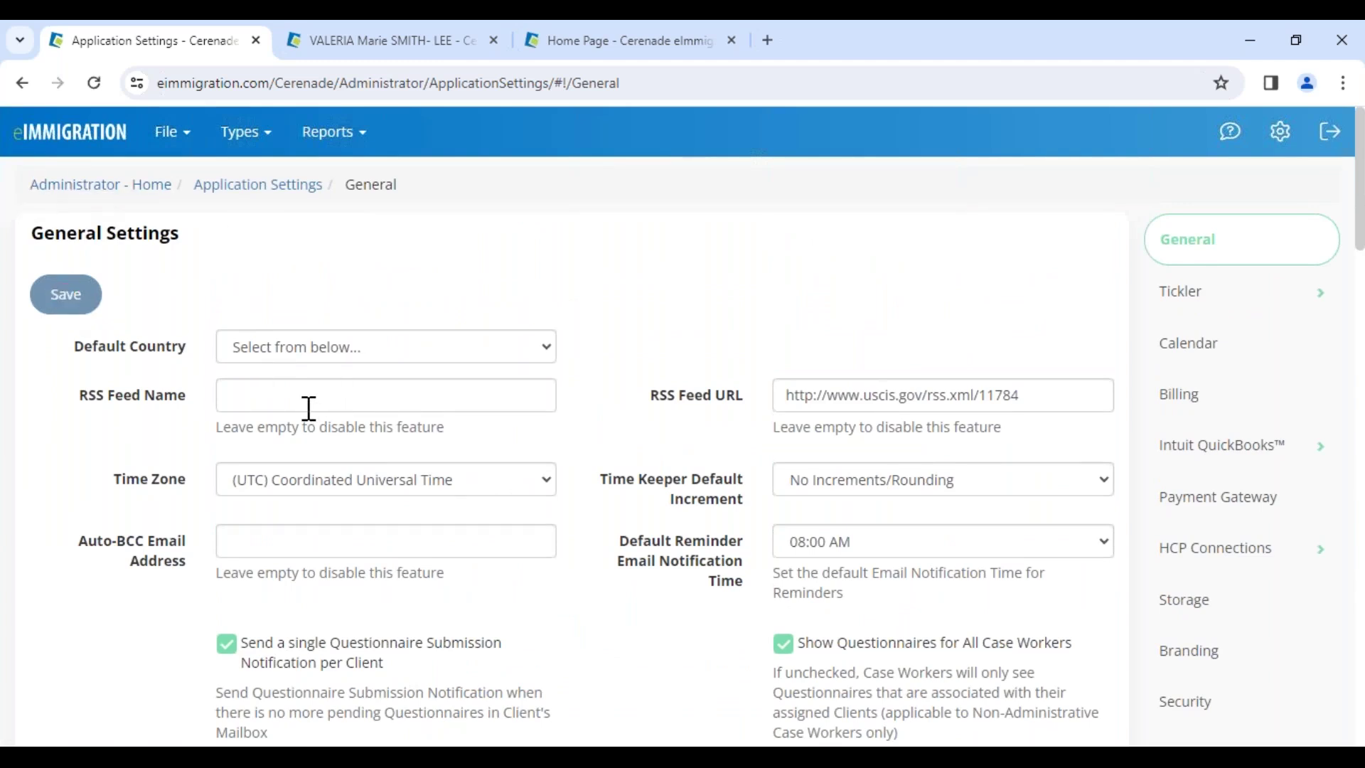
{"action": "left_click", "coordinate": [288, 551]}
{"action": "type", "text": "123"}
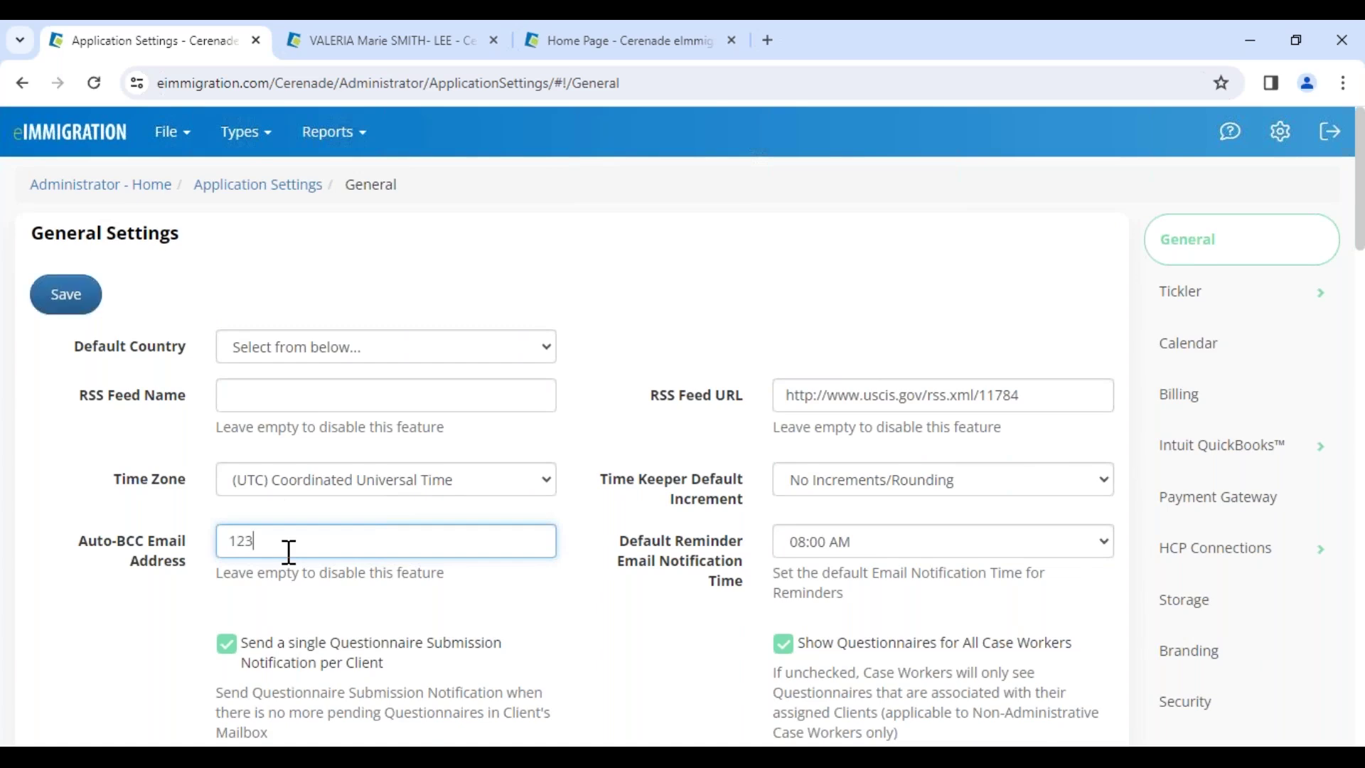
{"action": "left_click", "coordinate": [67, 299]}
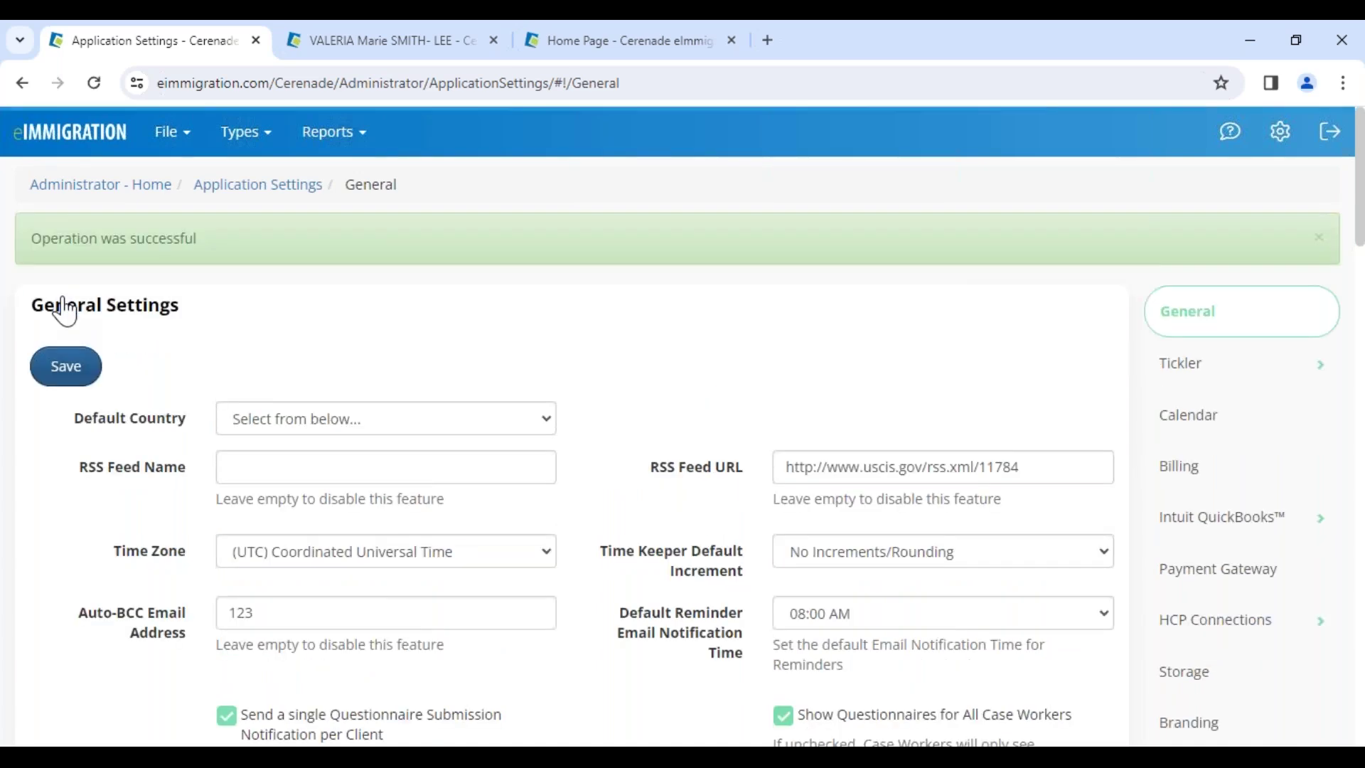
{"action": "scroll", "coordinate": [272, 441], "scroll_direction": "down", "scroll_amount": 2}
{"action": "left_click_drag", "start_coordinate": [272, 415], "coordinate": [59, 389]}
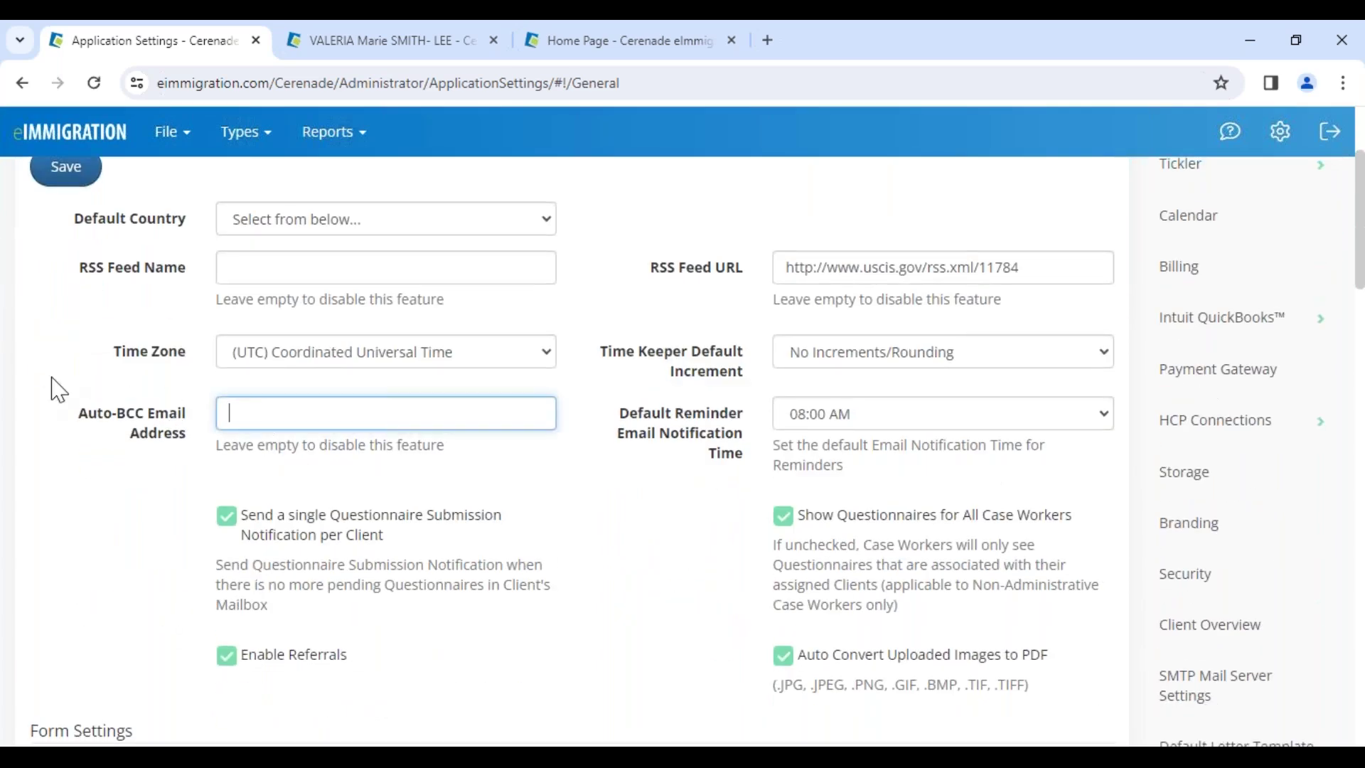
{"action": "scroll", "coordinate": [67, 376], "scroll_direction": "up", "scroll_amount": 3}
{"action": "left_click", "coordinate": [76, 364]}
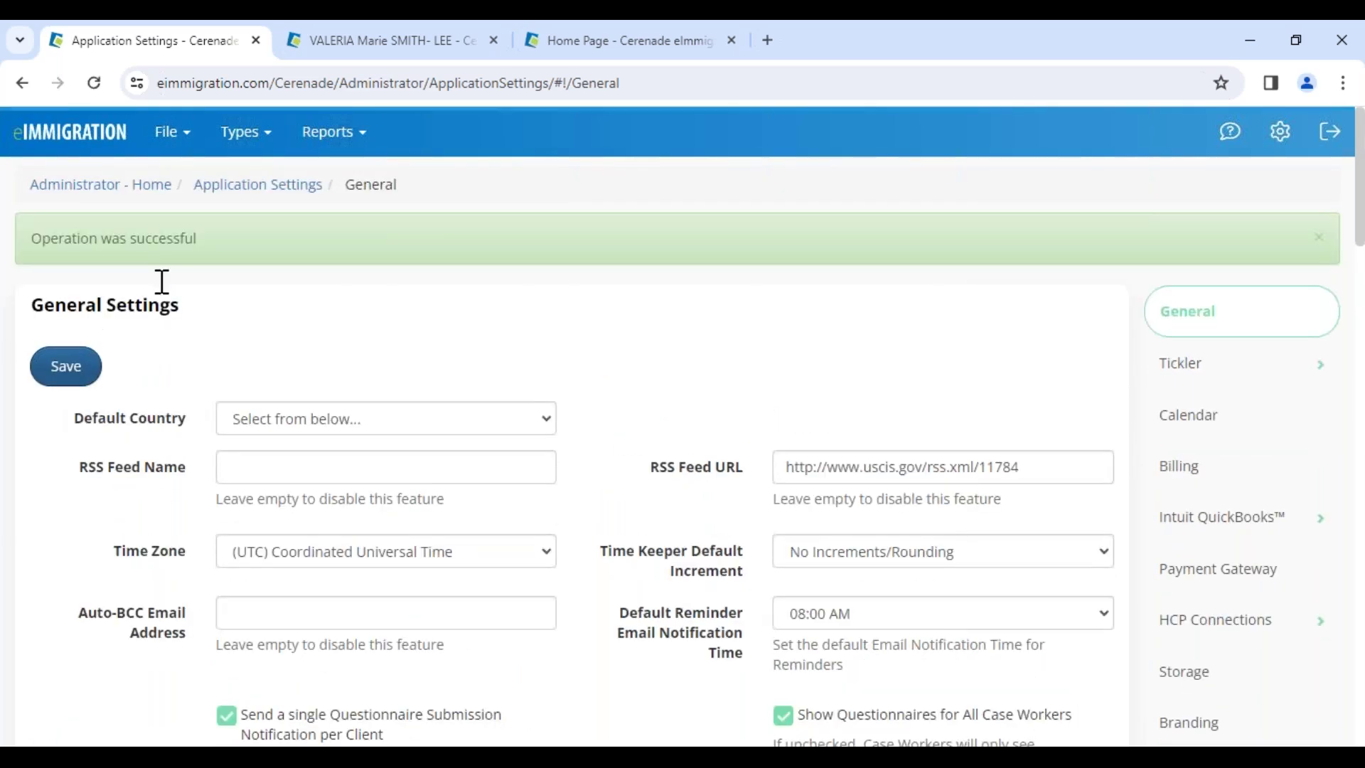
Step: Reload the staff home page and open the Create Case Wizard to check its required general info fields
{"action": "left_click", "coordinate": [600, 45]}
{"action": "left_click", "coordinate": [99, 84]}
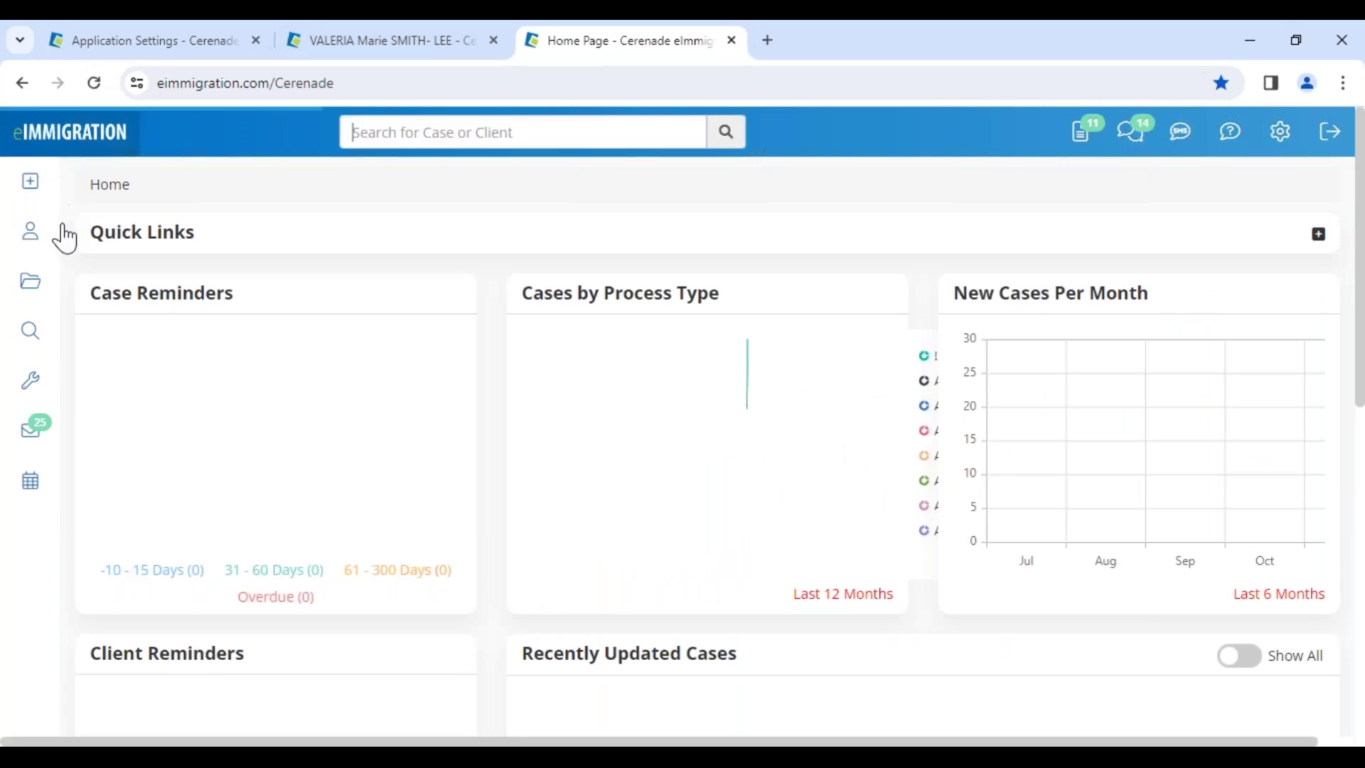
{"action": "mouse_move", "coordinate": [33, 191]}
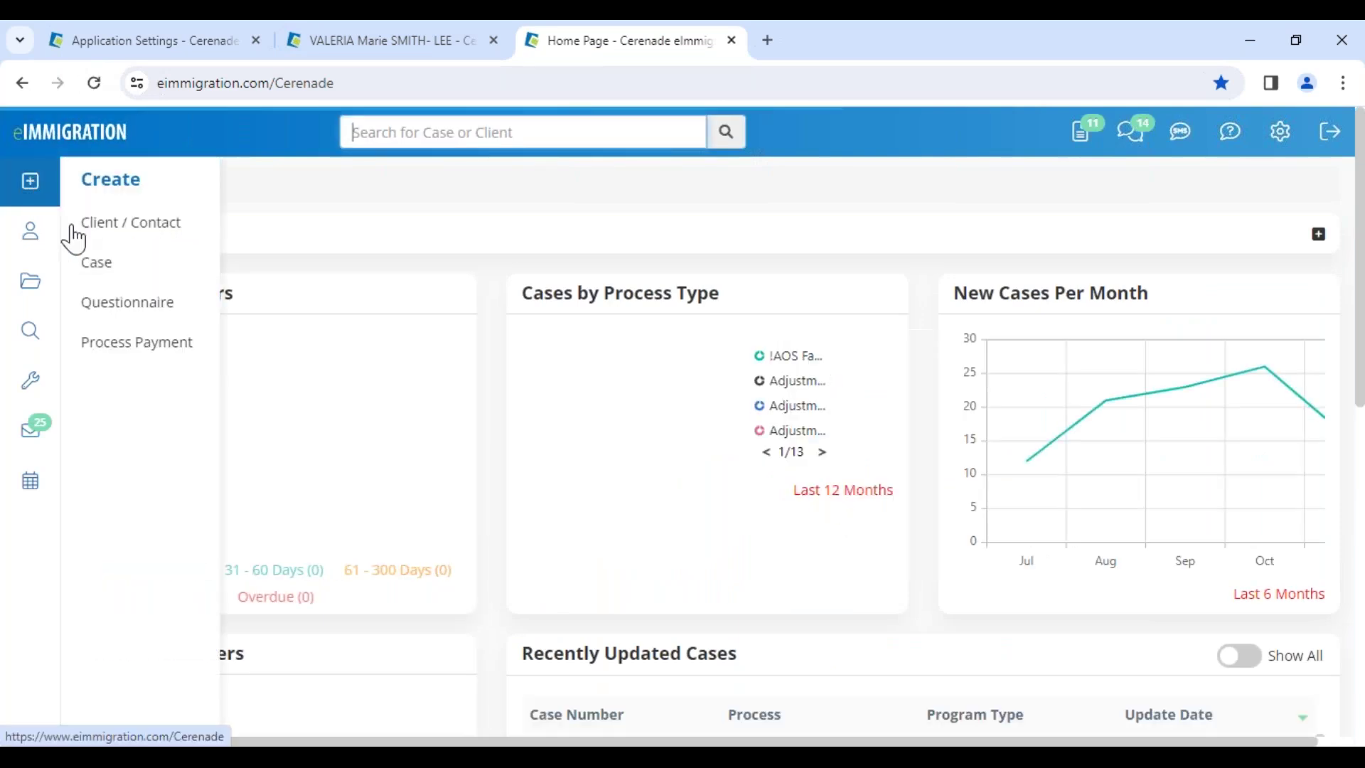
{"action": "left_click", "coordinate": [92, 283]}
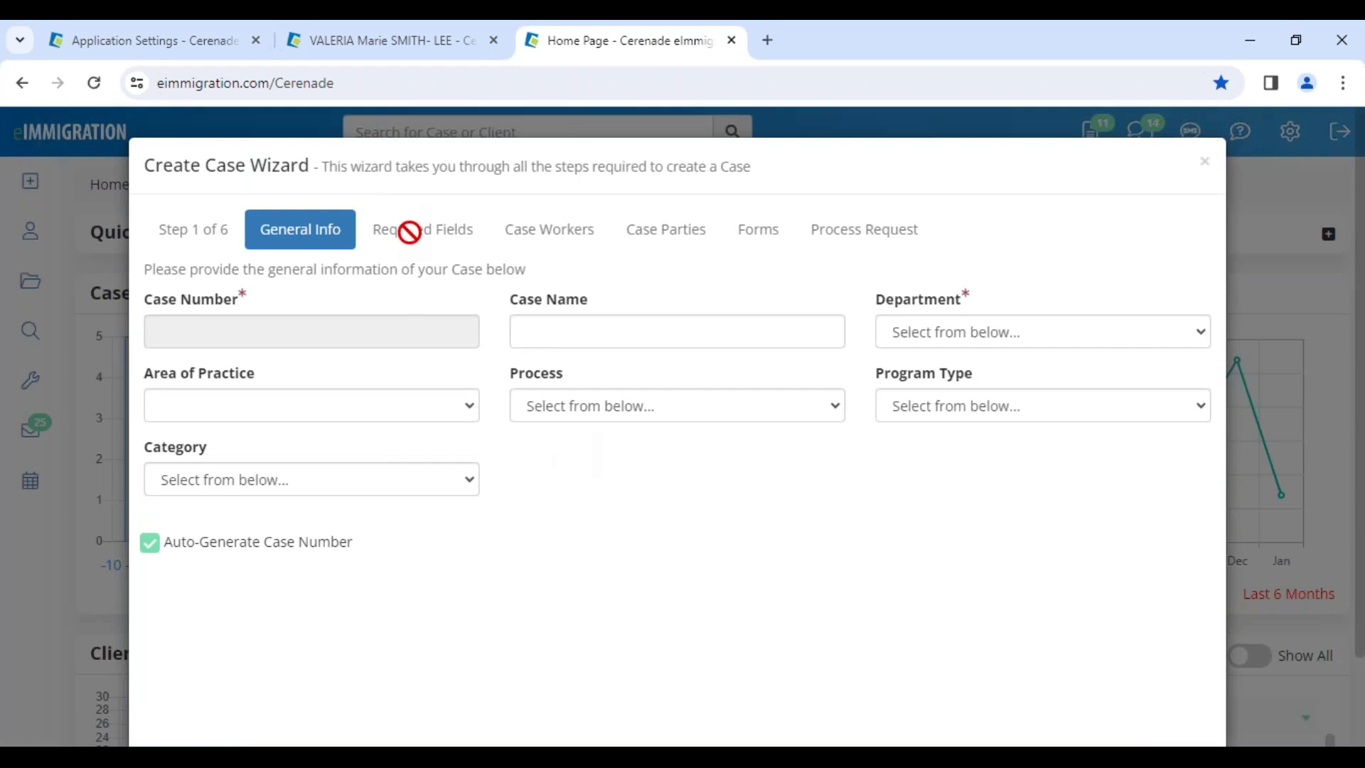
Step: Set the new case's Department to Law Office of Cerenade California, LLC and advance the Create Case Wizard to Required Fields
{"action": "left_click", "coordinate": [964, 341]}
{"action": "left_click", "coordinate": [970, 378]}
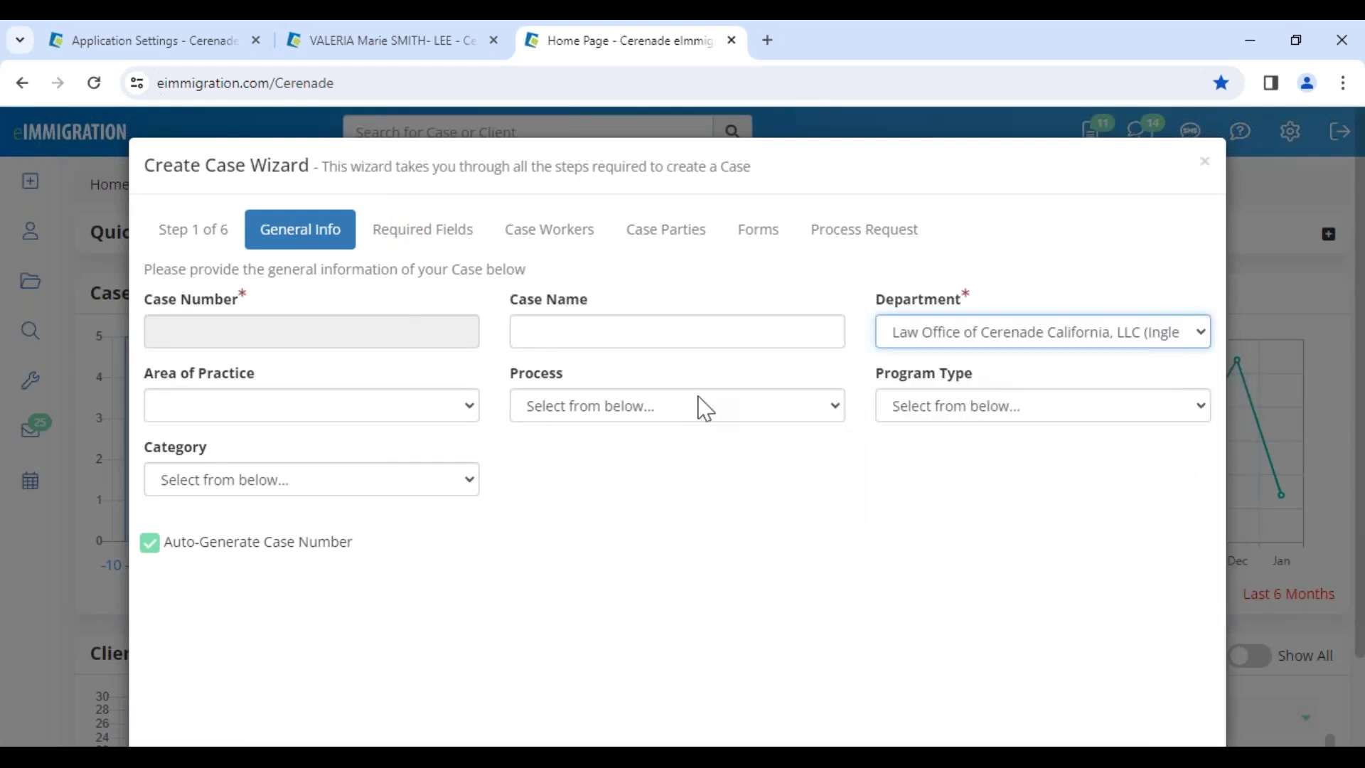
{"action": "left_click", "coordinate": [666, 522]}
{"action": "scroll", "coordinate": [995, 568], "scroll_direction": "down", "scroll_amount": 2}
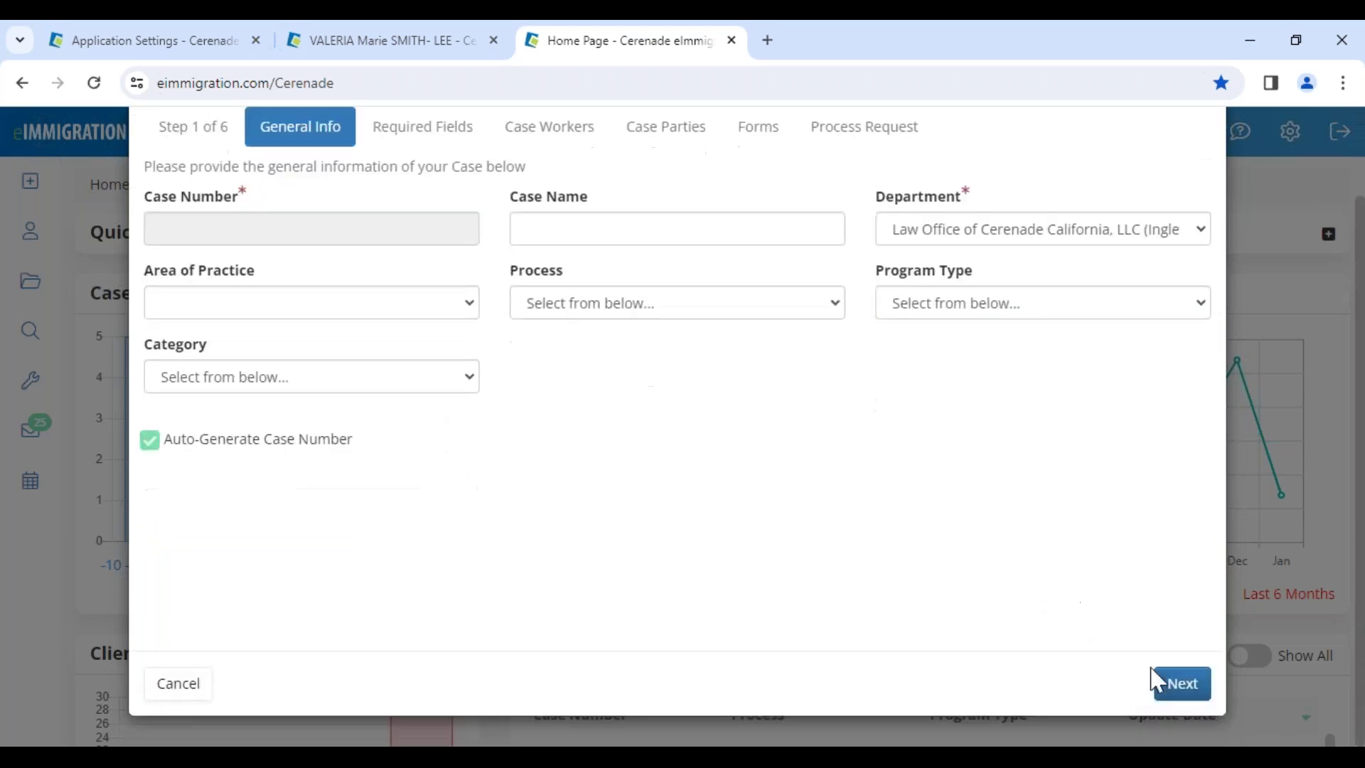
{"action": "left_click", "coordinate": [1181, 683]}
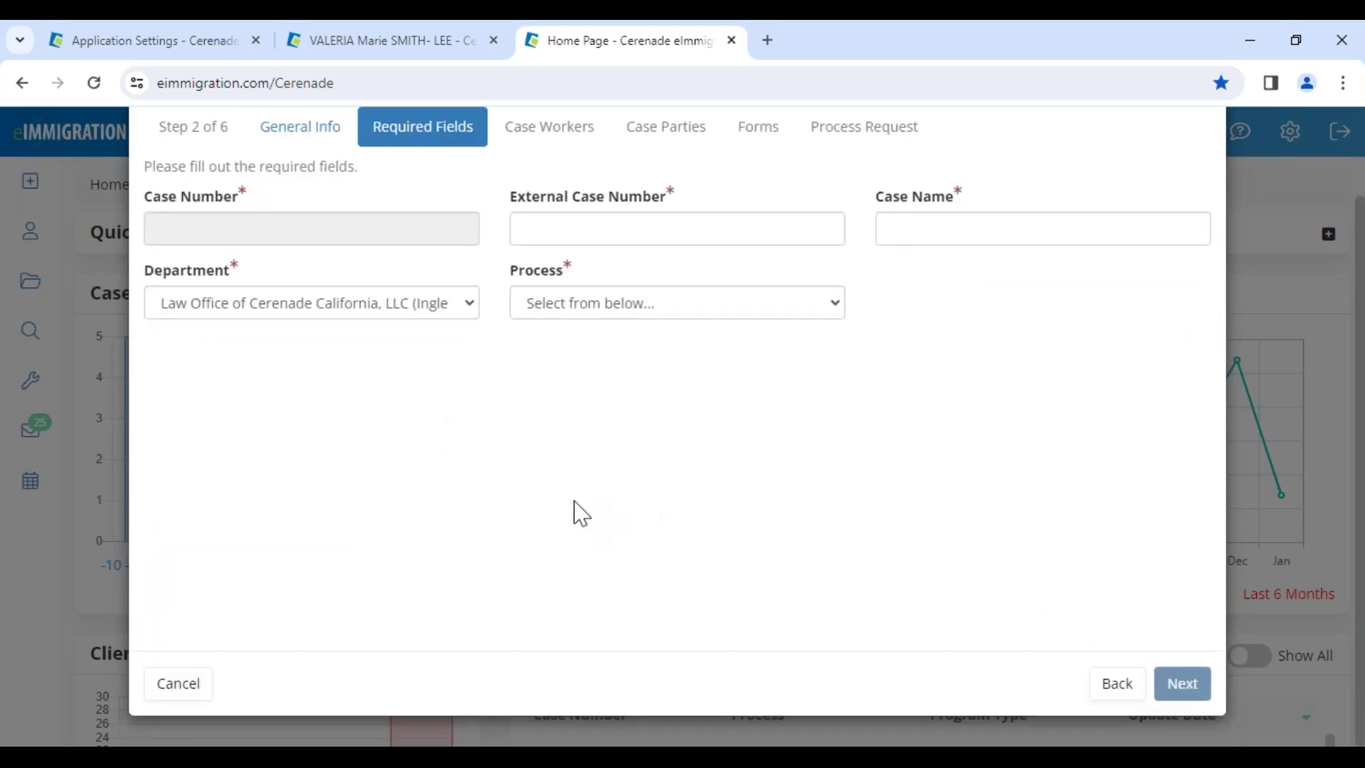
Step: Fill in an external case number, Case Name 7846 and the process H1-B (US Immigration), and advance to Case Workers
{"action": "scroll", "coordinate": [435, 197], "scroll_direction": "up", "scroll_amount": 2}
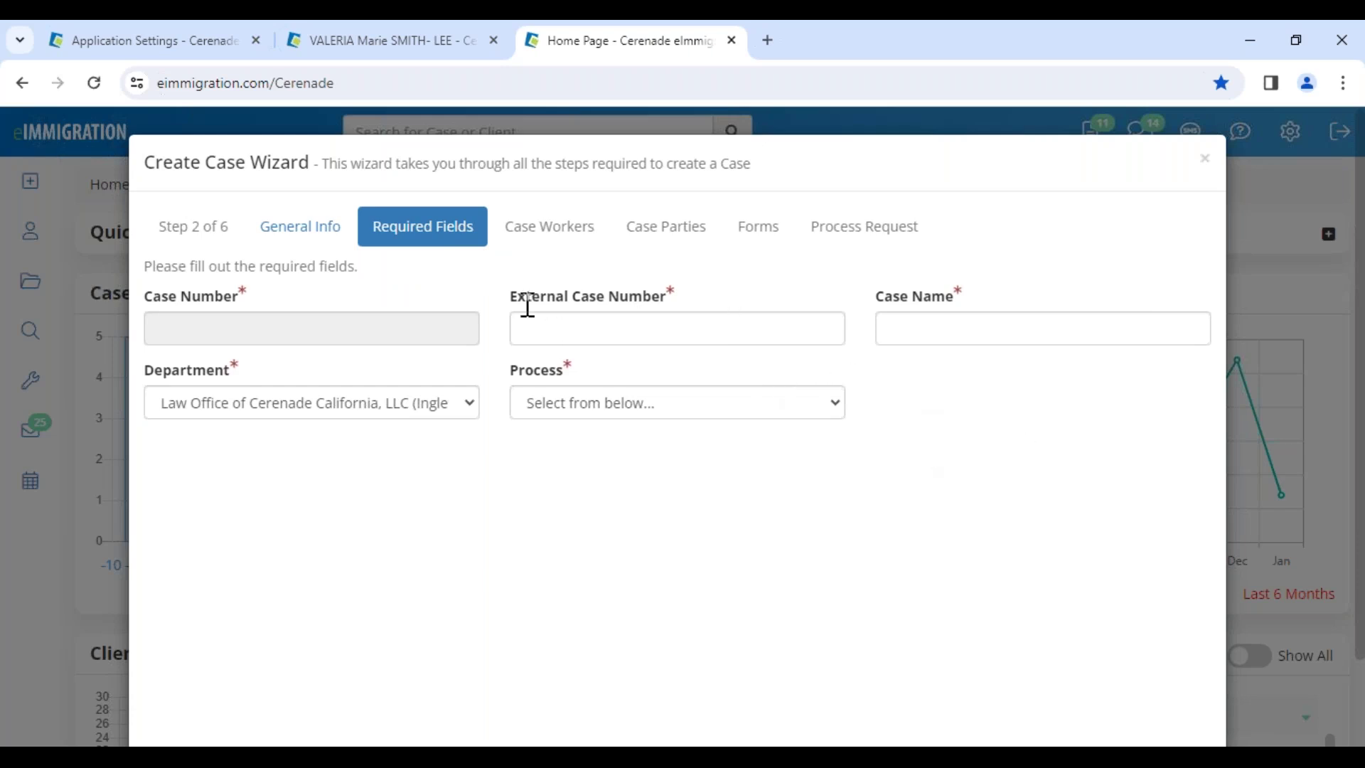
{"action": "left_click", "coordinate": [611, 332]}
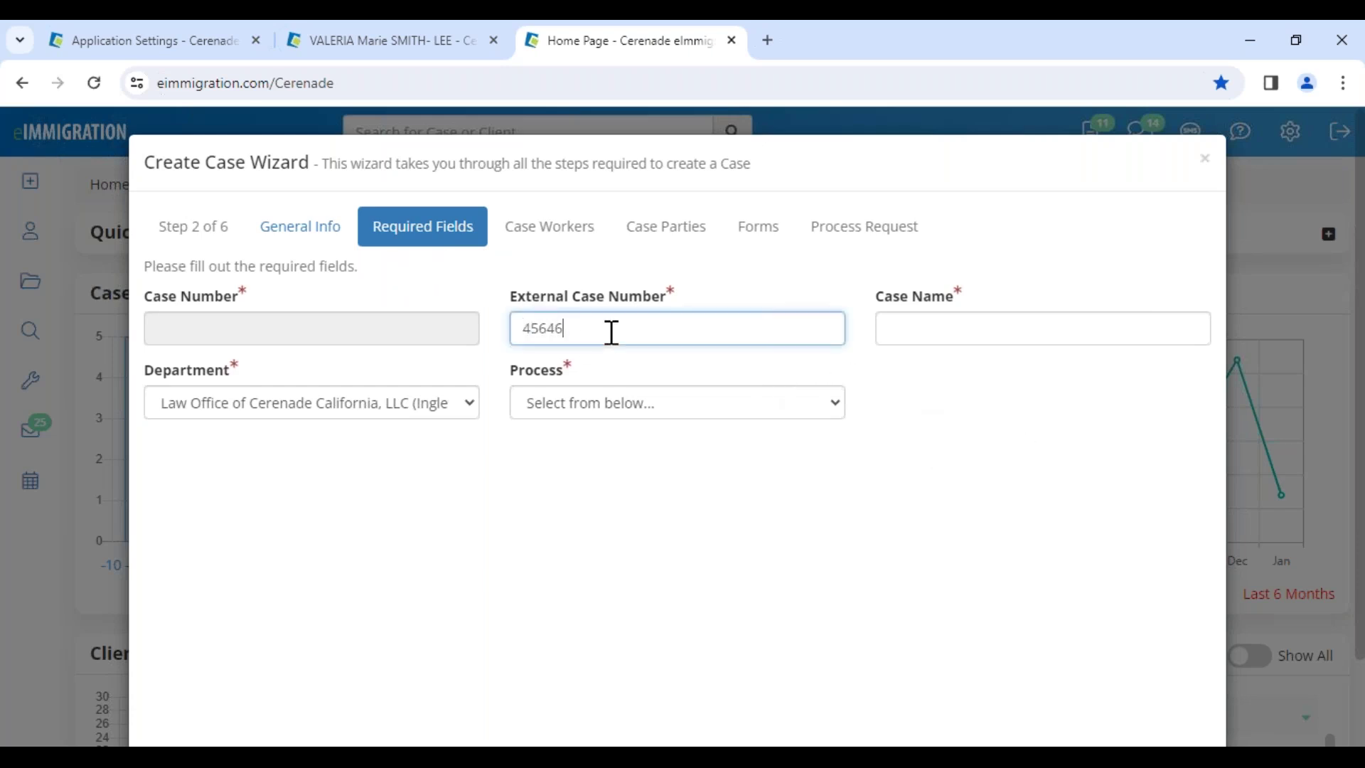
{"action": "left_click", "coordinate": [917, 332]}
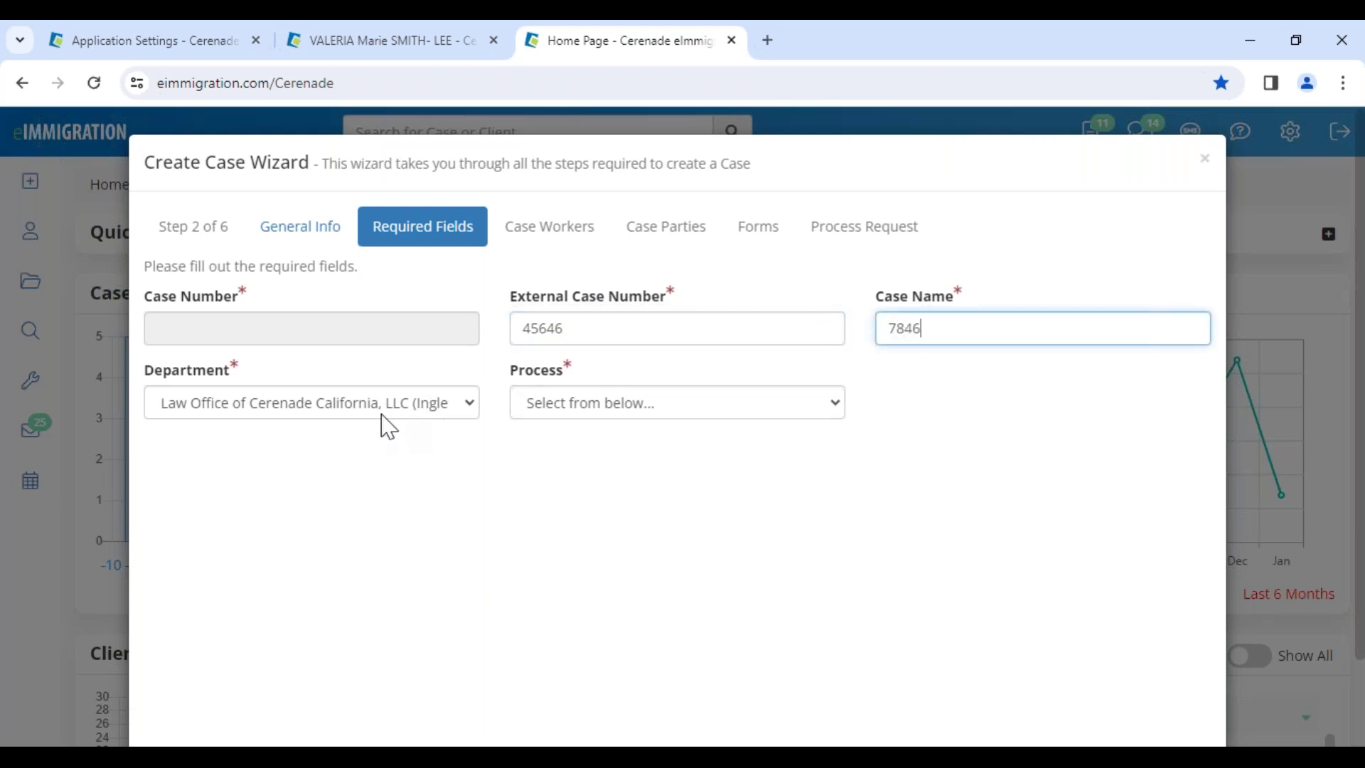
{"action": "left_click", "coordinate": [552, 401]}
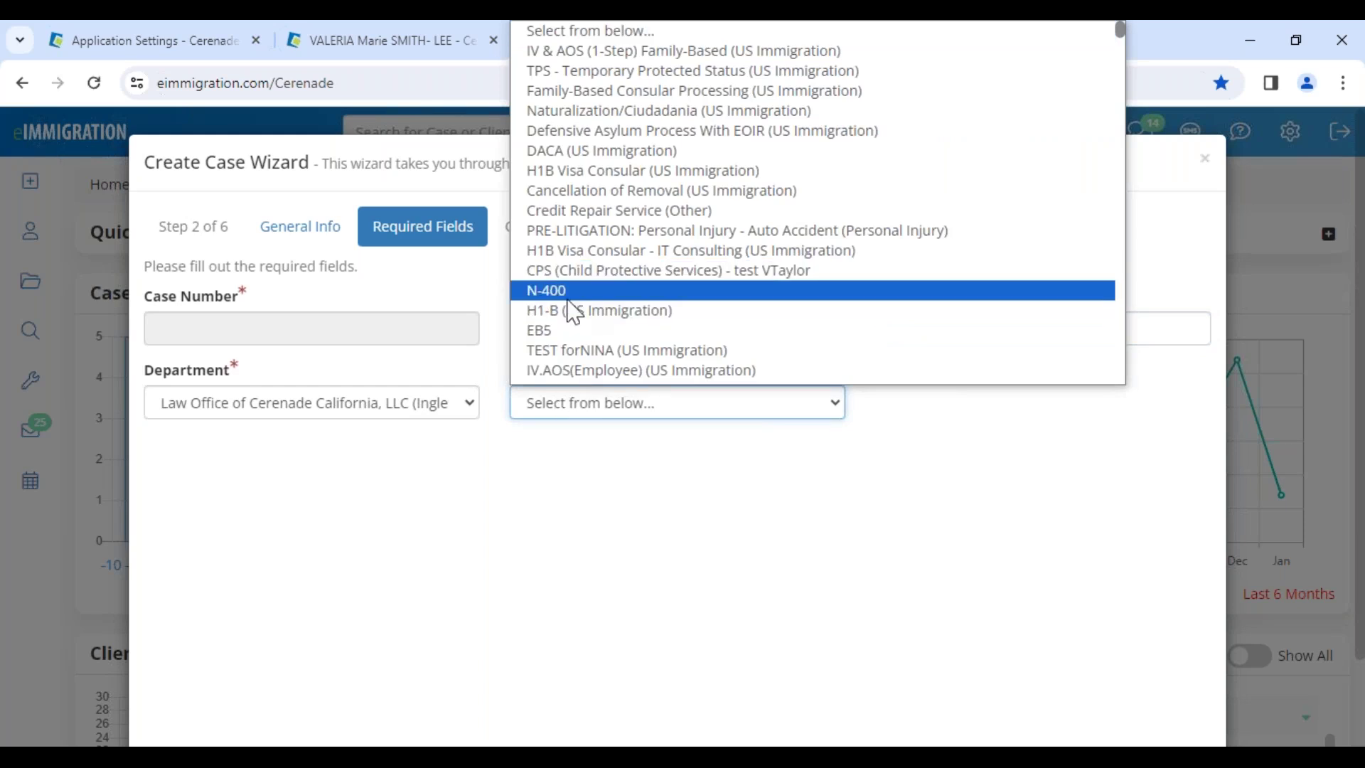
{"action": "left_click", "coordinate": [567, 309]}
{"action": "scroll", "coordinate": [954, 524], "scroll_direction": "down", "scroll_amount": 2}
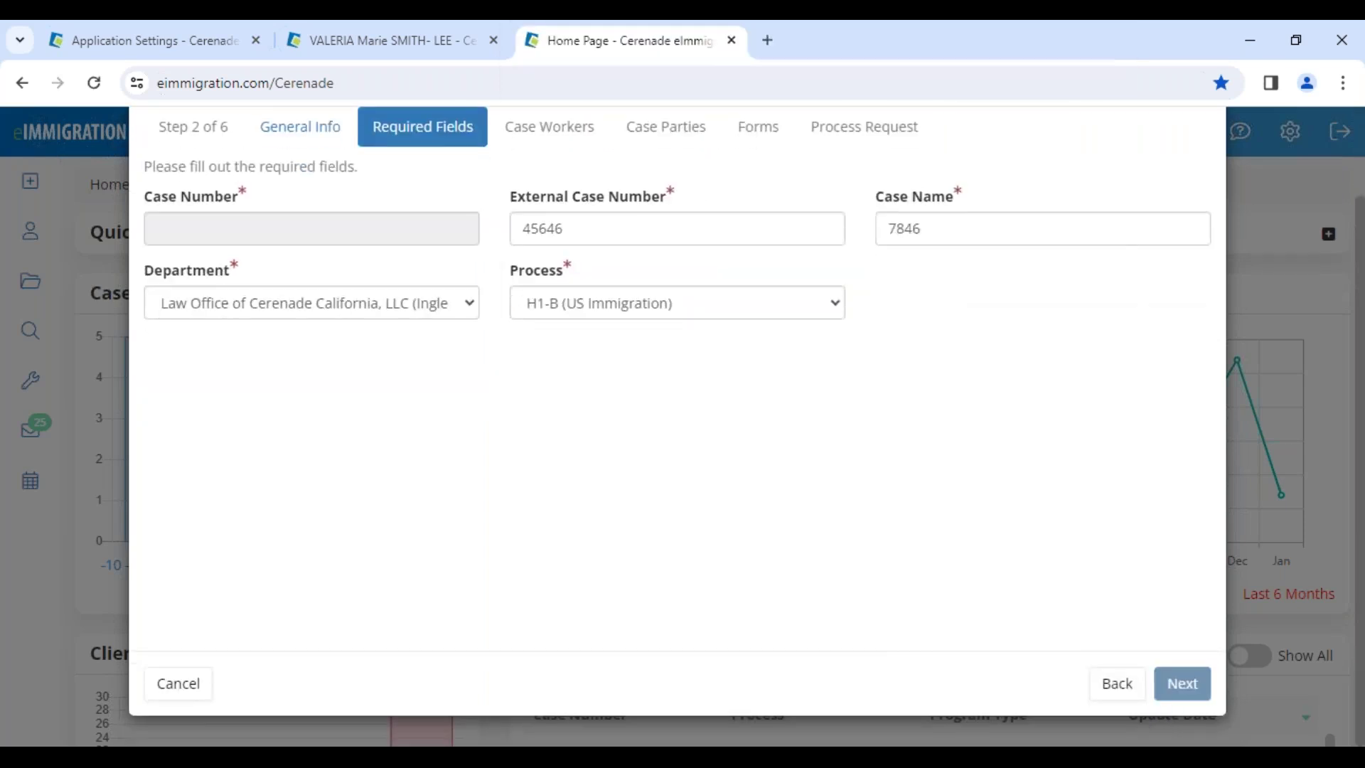
{"action": "left_click", "coordinate": [1182, 683]}
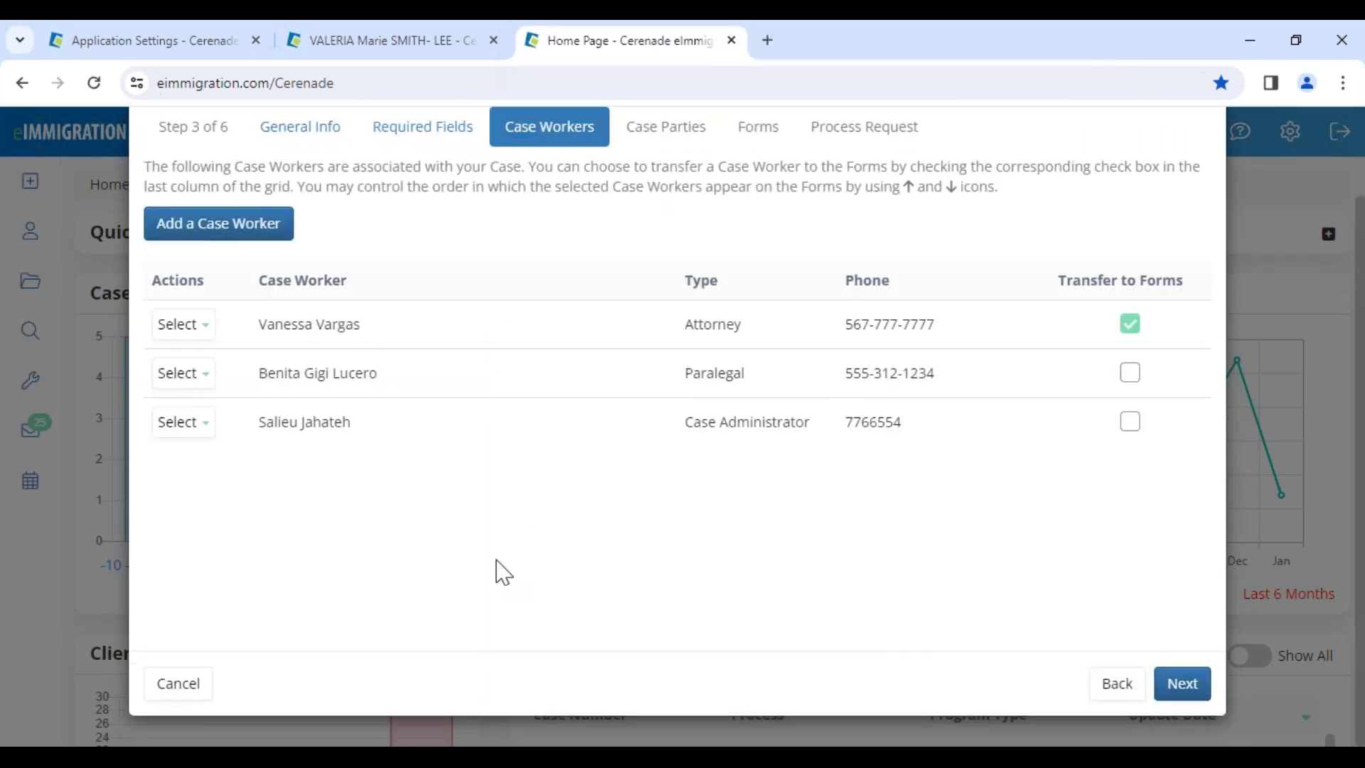
Step: Return to the administrator home page and open the report templates list
{"action": "left_click", "coordinate": [206, 42]}
{"action": "left_click", "coordinate": [82, 186]}
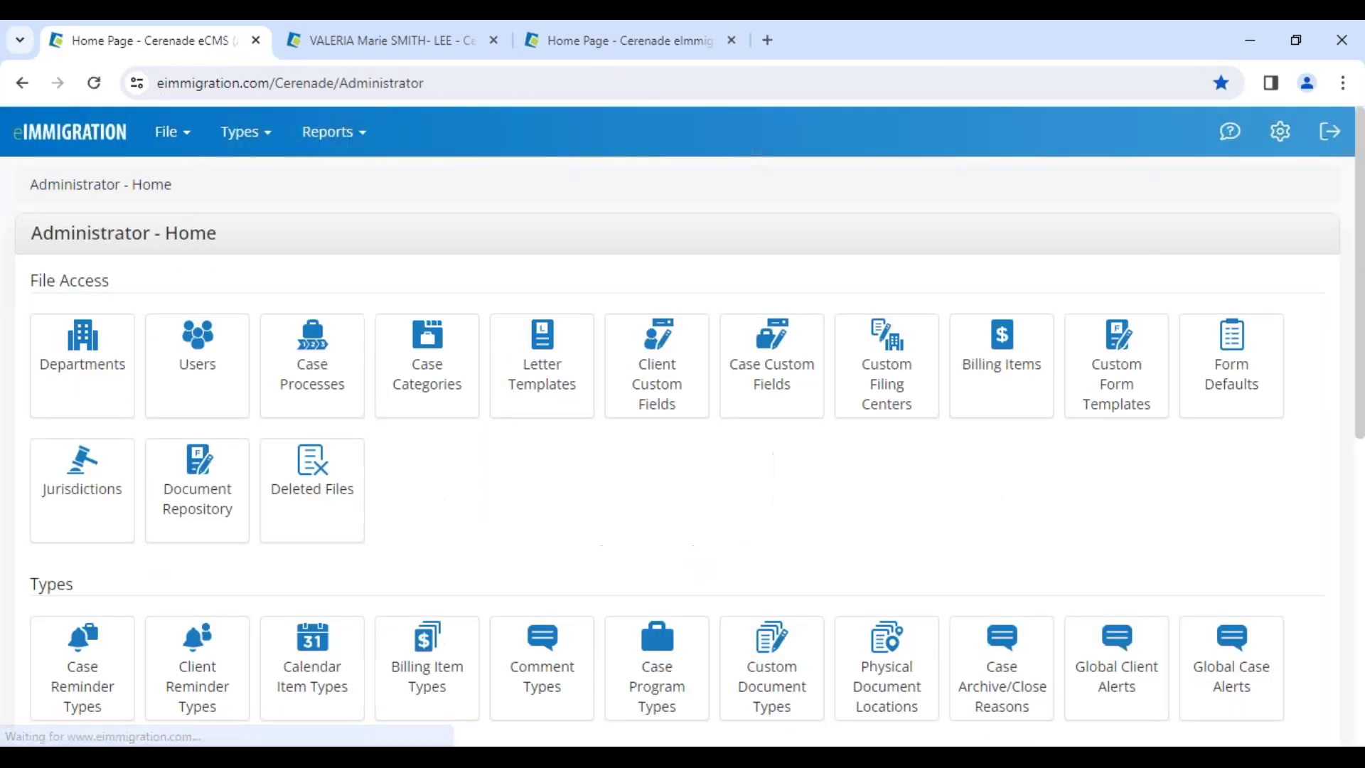
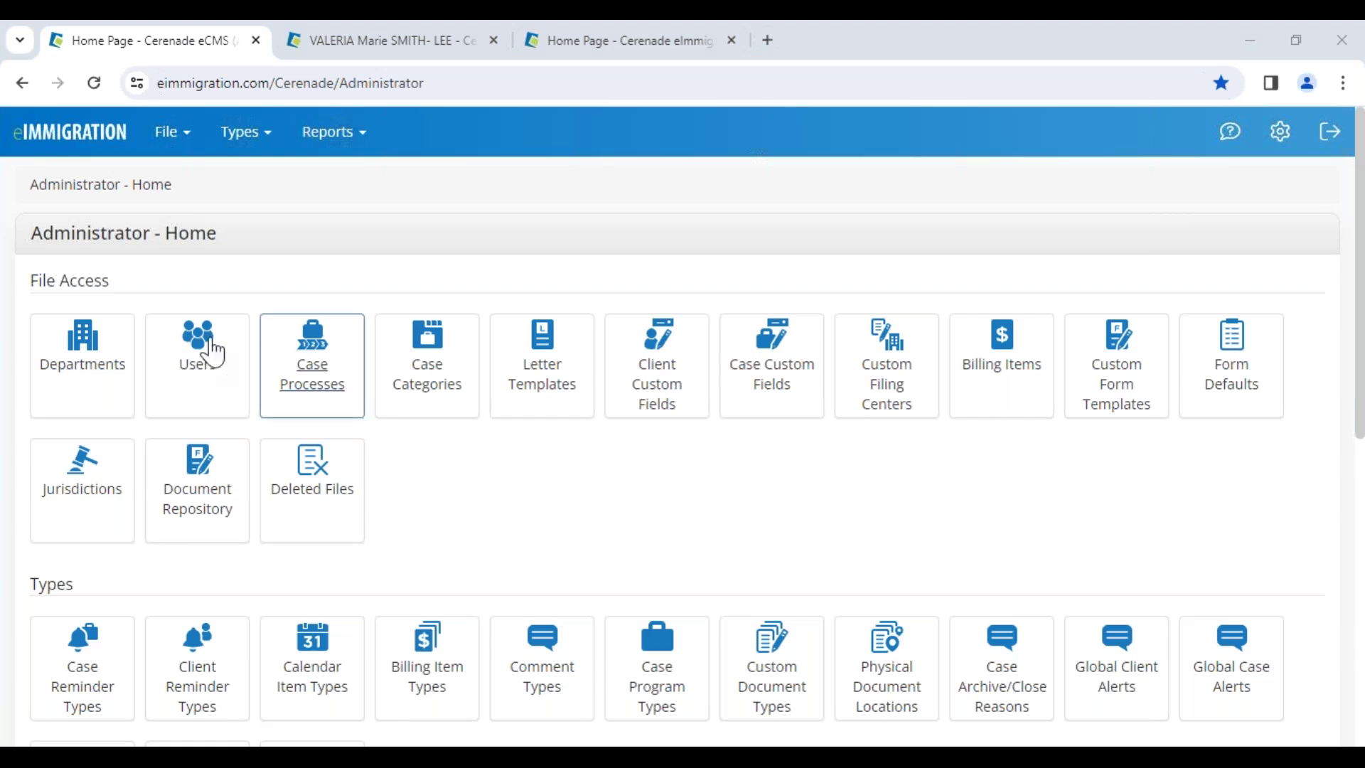
{"action": "scroll", "coordinate": [134, 552], "scroll_direction": "down", "scroll_amount": 5}
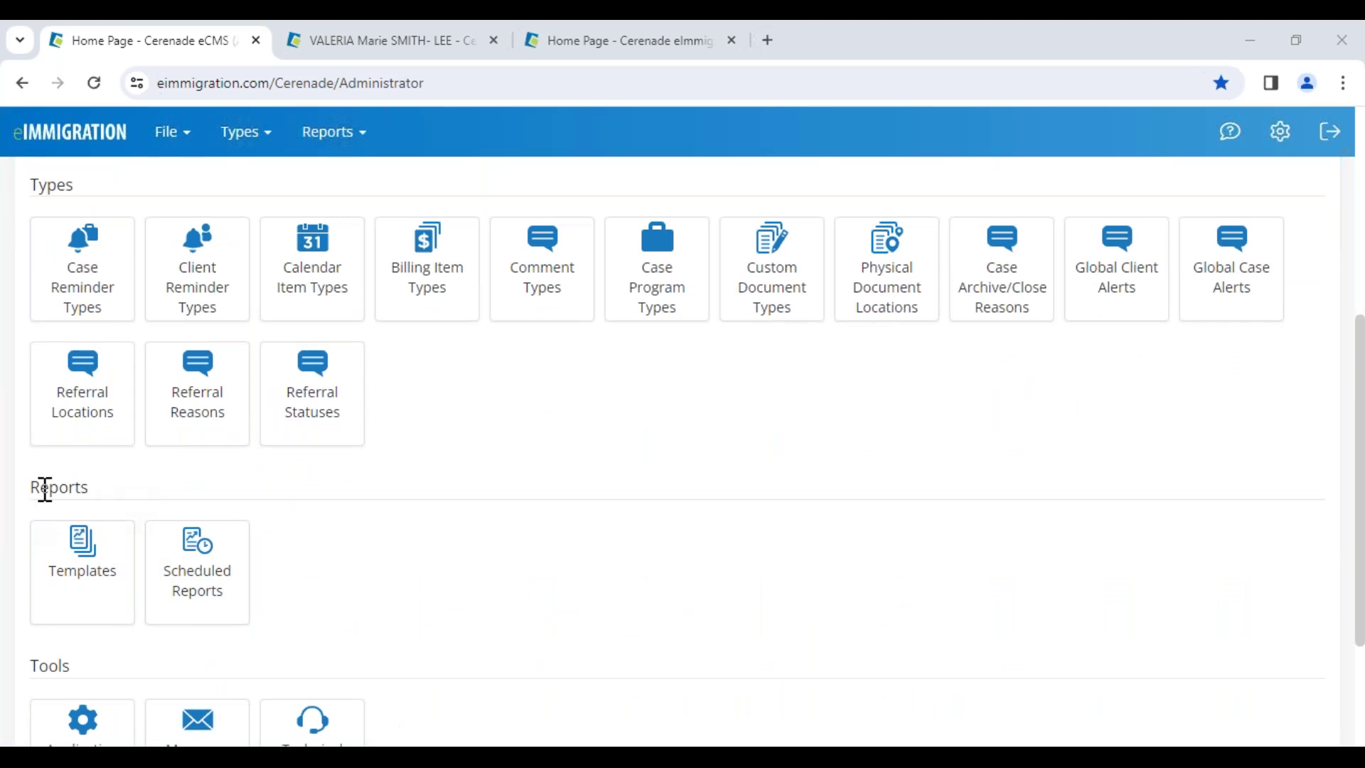
{"action": "left_click_drag", "start_coordinate": [31, 502], "coordinate": [109, 496]}
{"action": "left_click", "coordinate": [70, 574]}
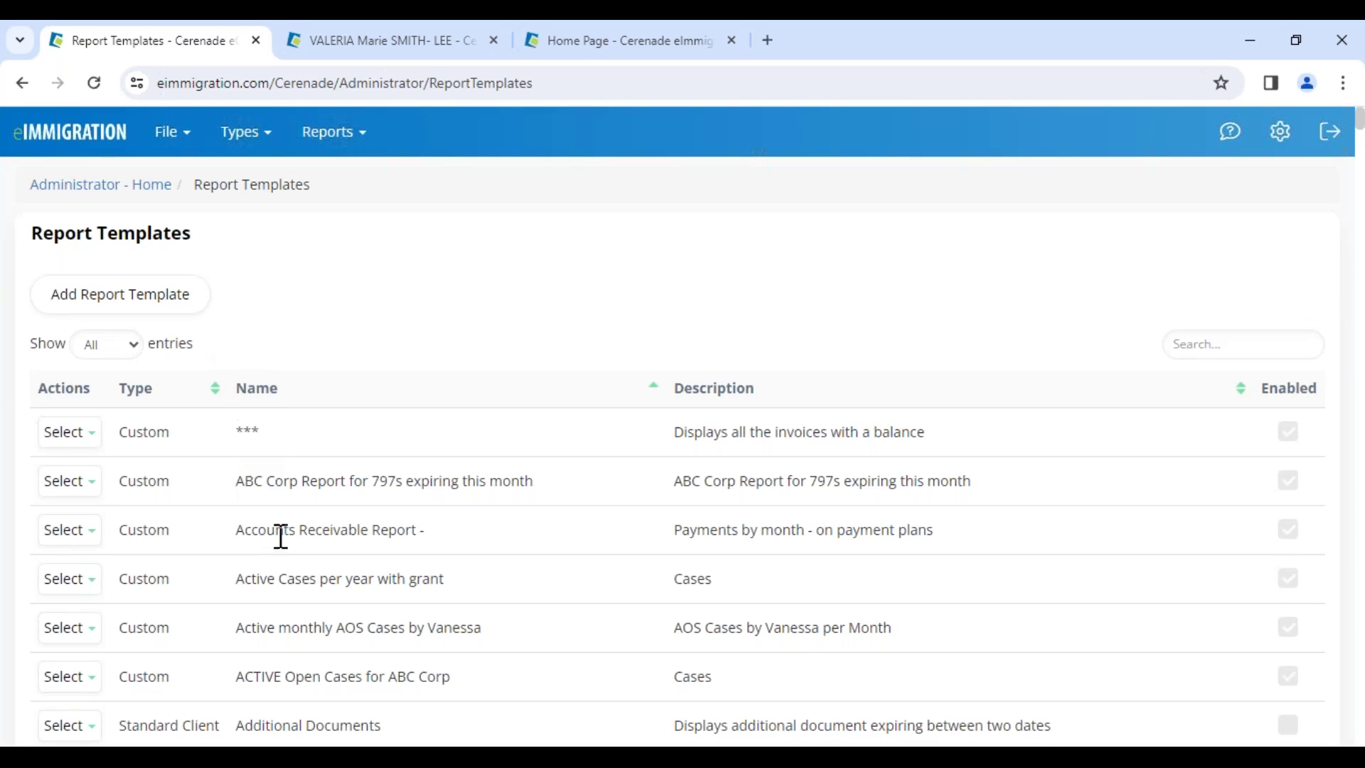
Step: Search the report templates for "week" and look through the matching reports
{"action": "left_click", "coordinate": [1199, 348]}
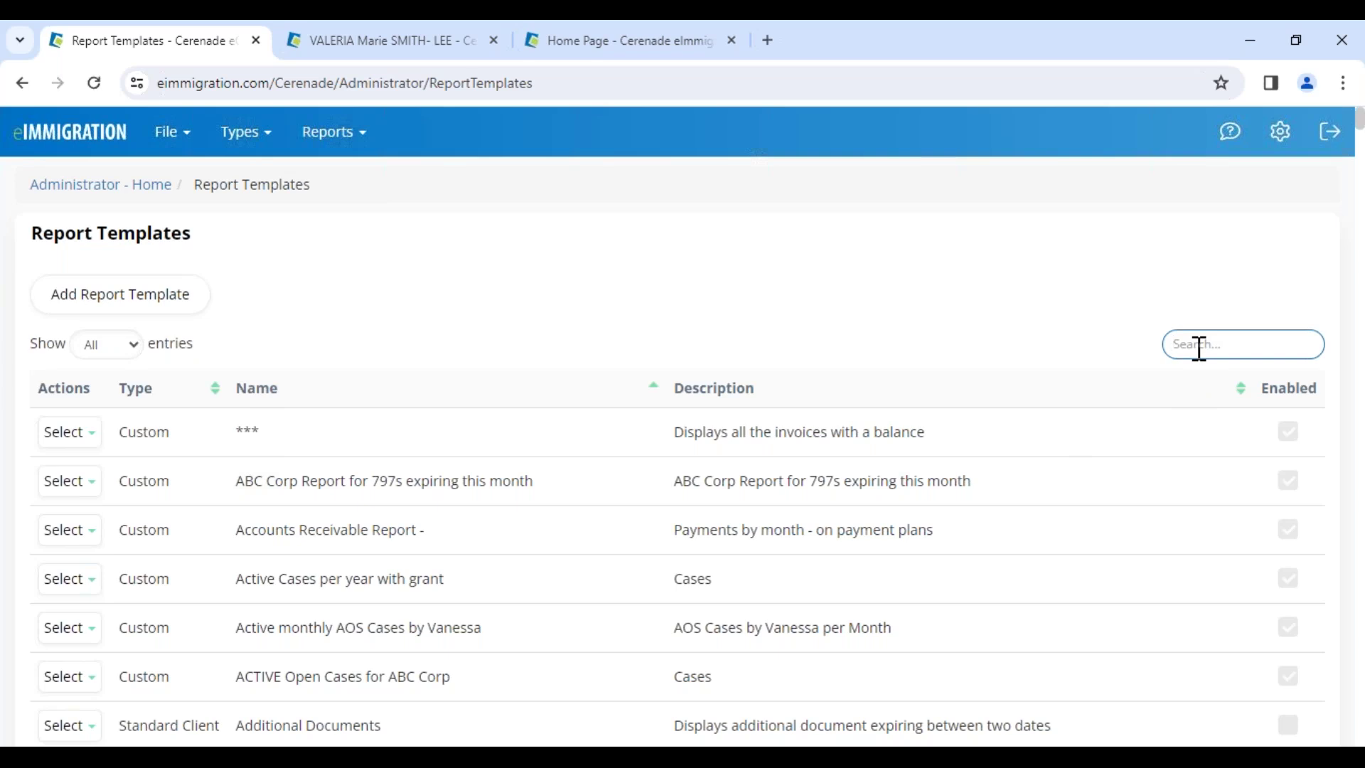
{"action": "type", "text": "week"}
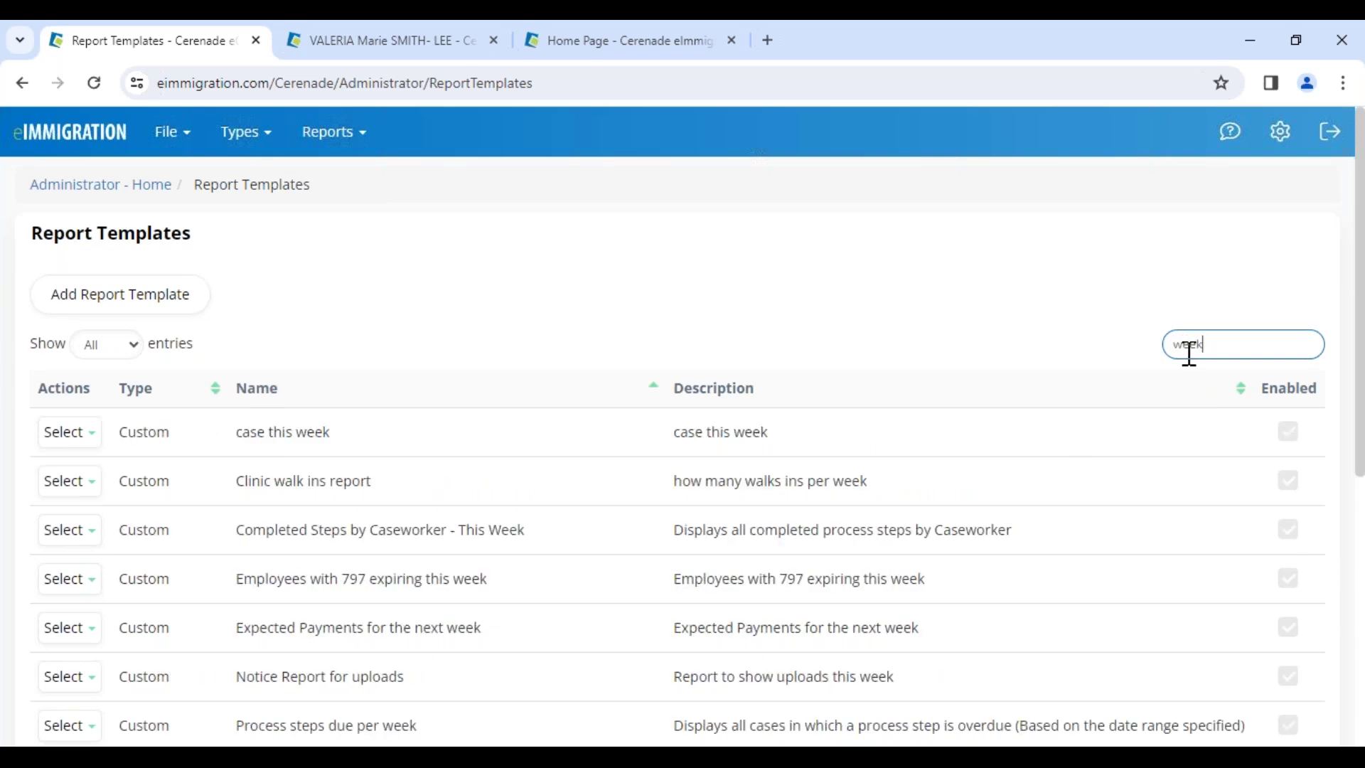
{"action": "scroll", "coordinate": [691, 568], "scroll_direction": "down", "scroll_amount": 7}
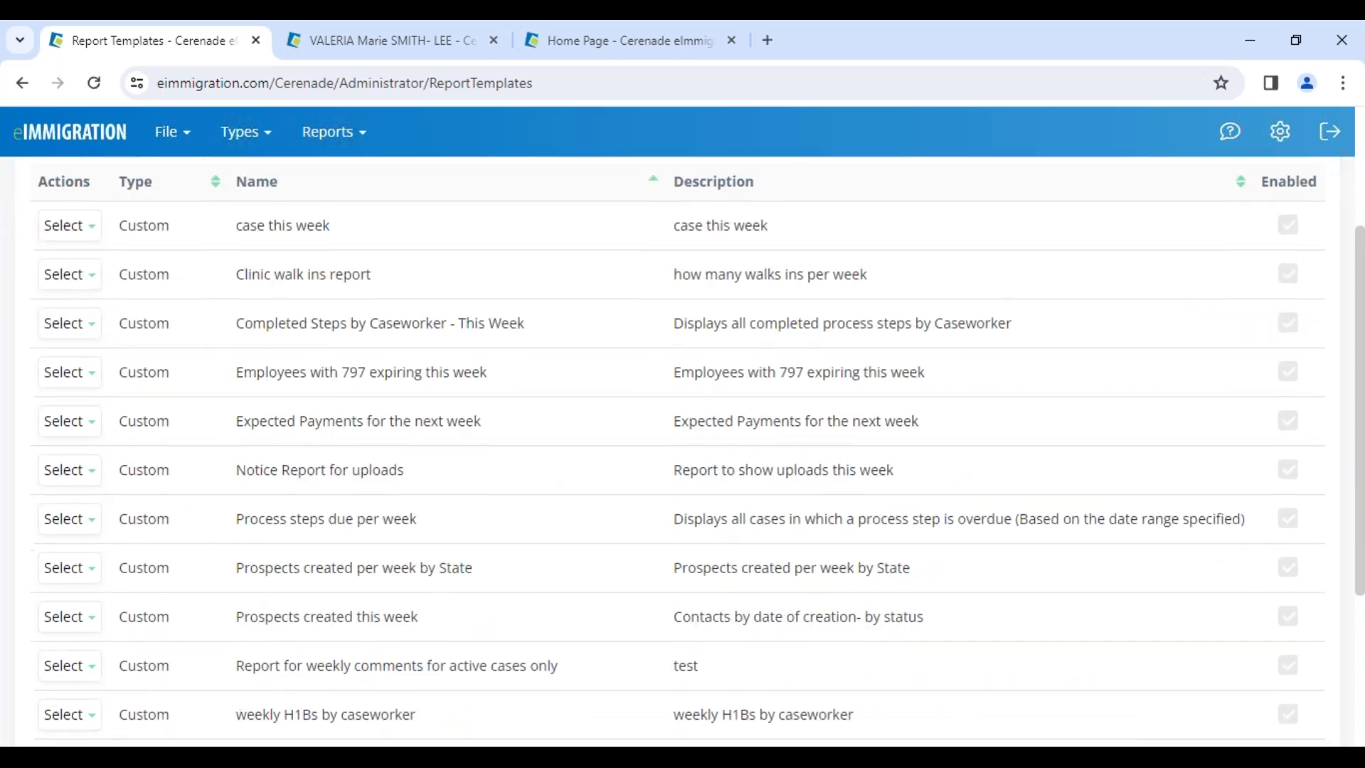
{"action": "scroll", "coordinate": [691, 568], "scroll_direction": "up", "scroll_amount": 7}
Step: Search the report templates for "cases by" and open the standard Cases by Attorney/Paralegal template for editing
{"action": "double_click", "coordinate": [1186, 345]}
{"action": "type", "text": "cases by"}
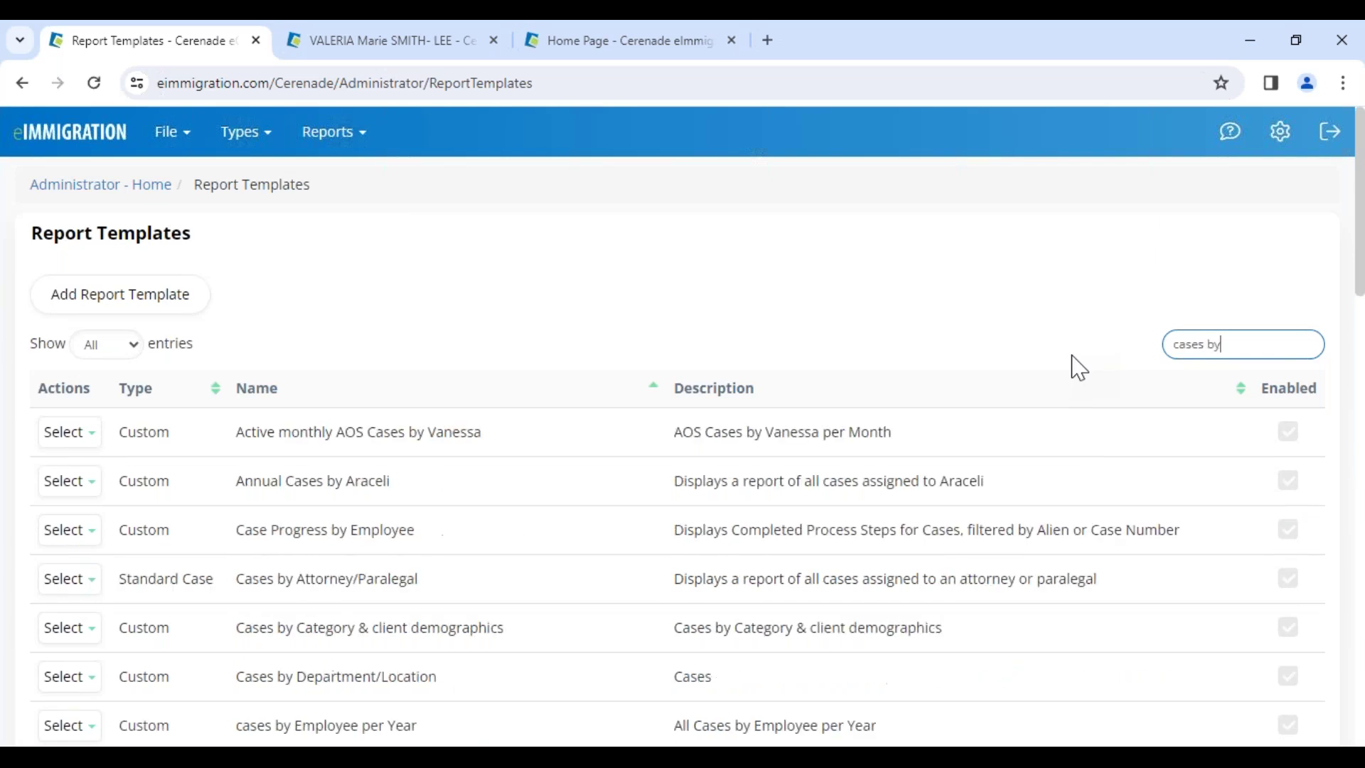
{"action": "left_click_drag", "start_coordinate": [409, 577], "coordinate": [277, 580]}
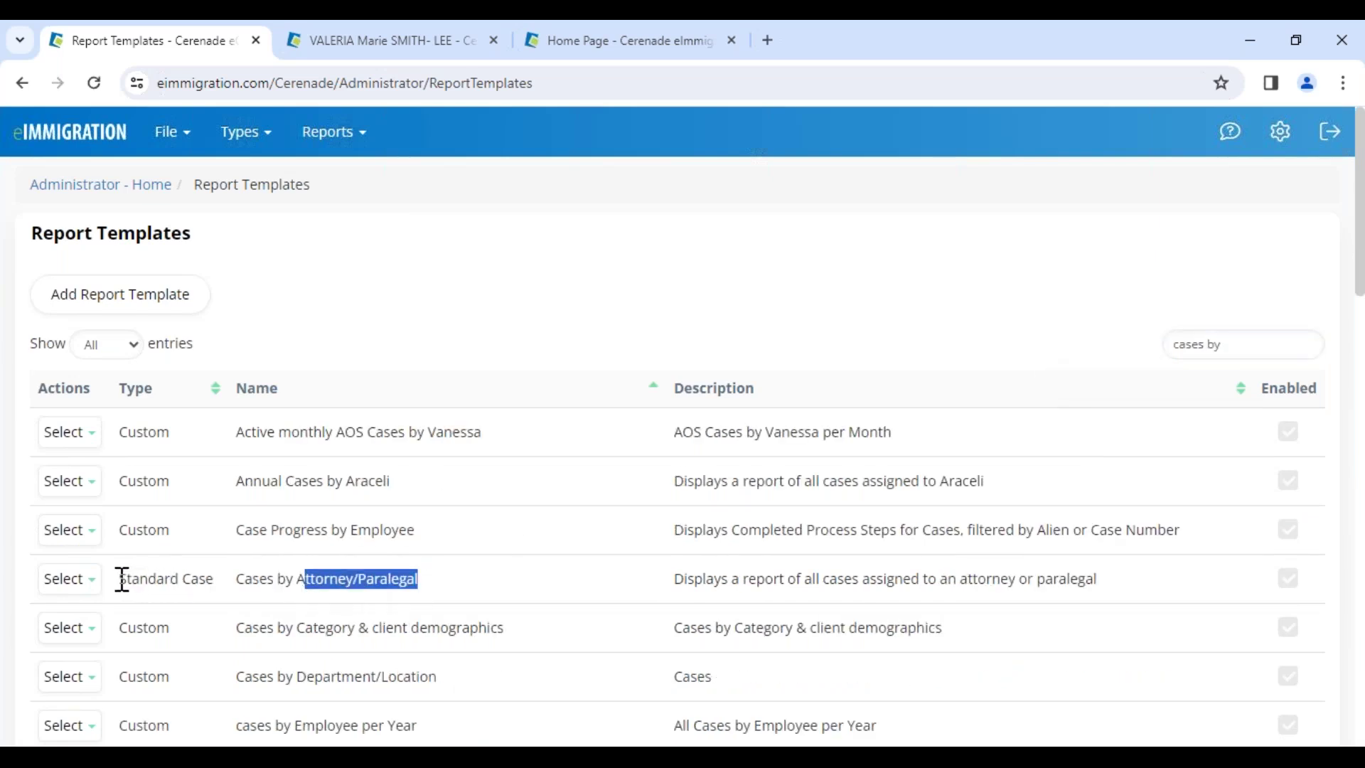
{"action": "left_click", "coordinate": [68, 582]}
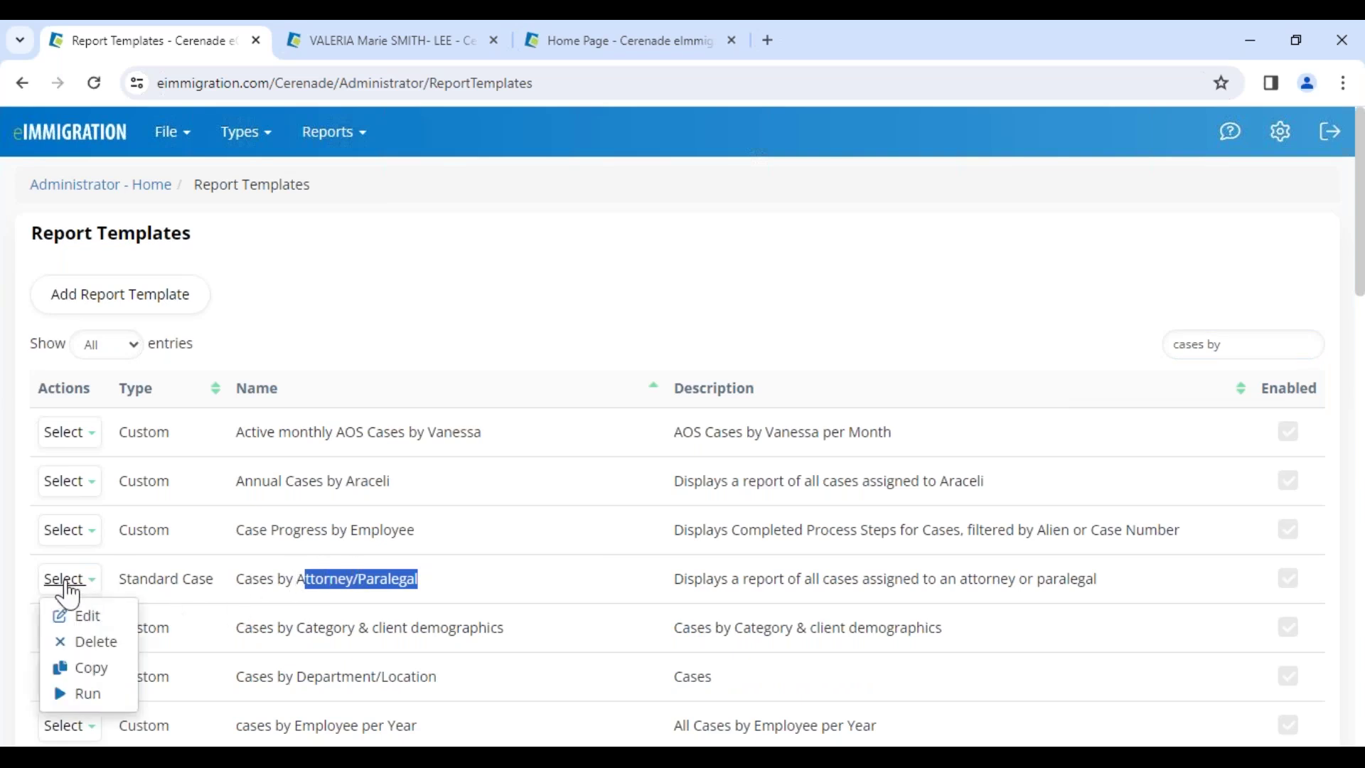
{"action": "left_click", "coordinate": [104, 684]}
Step: Review the Cases by Attorney/Paralegal template's caseworker access and search criteria, and leave it without saving
{"action": "left_click", "coordinate": [514, 441]}
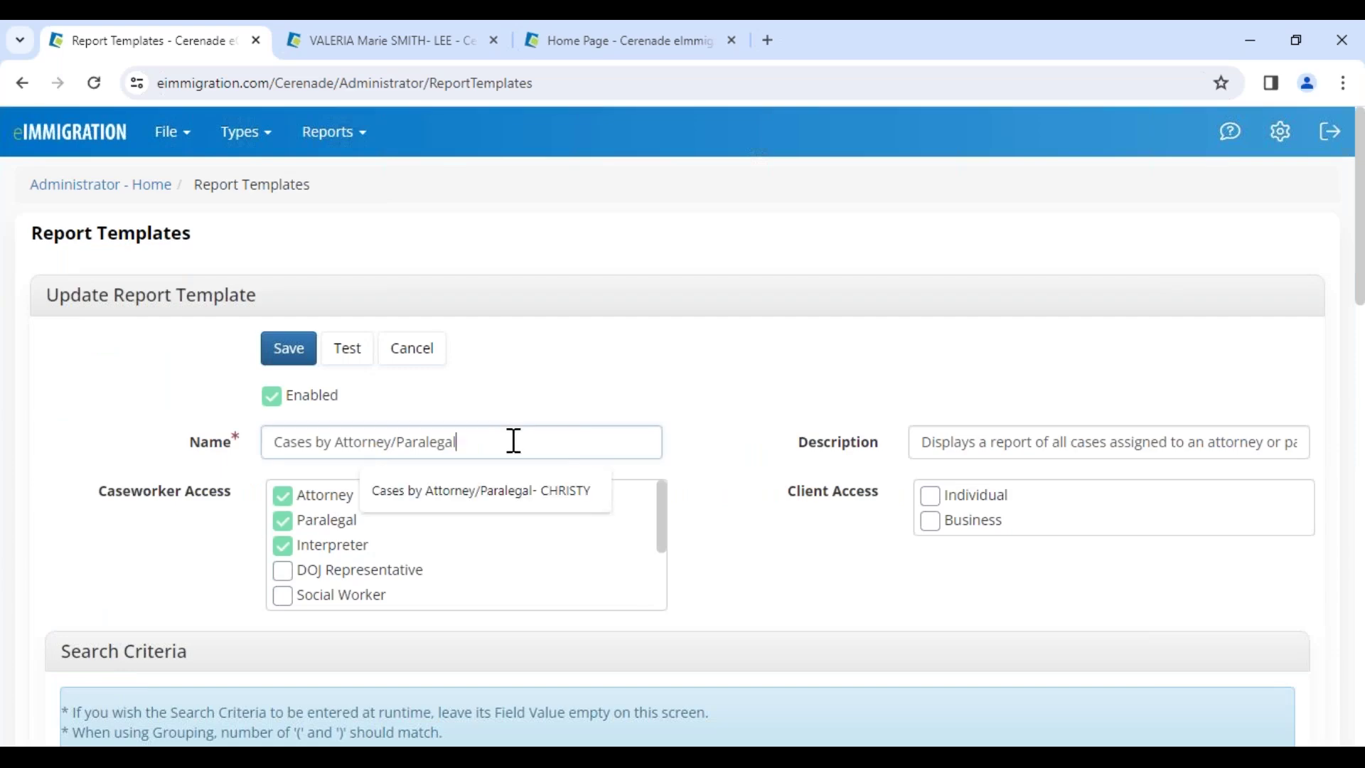
{"action": "scroll", "coordinate": [505, 588], "scroll_direction": "down", "scroll_amount": 3}
{"action": "scroll", "coordinate": [472, 658], "scroll_direction": "down", "scroll_amount": 5}
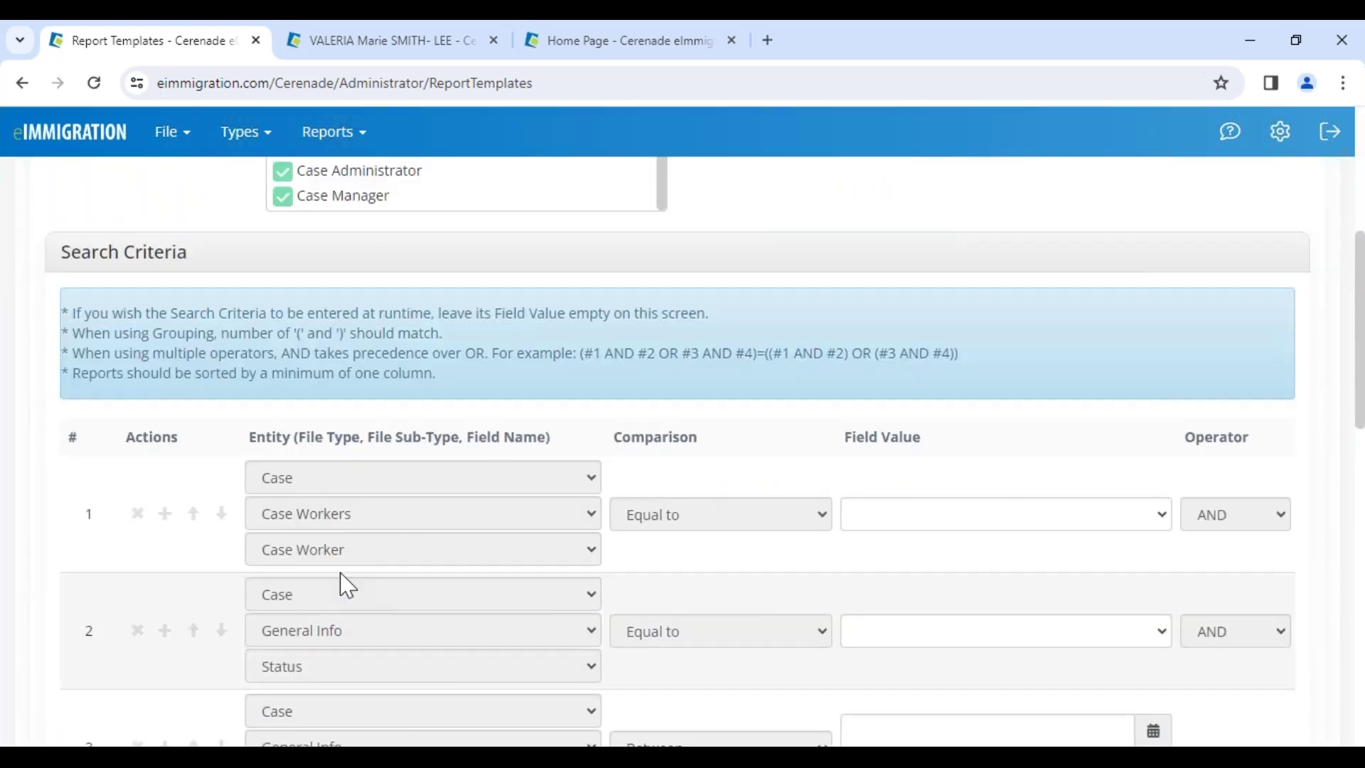
{"action": "scroll", "coordinate": [347, 585], "scroll_direction": "up", "scroll_amount": 5}
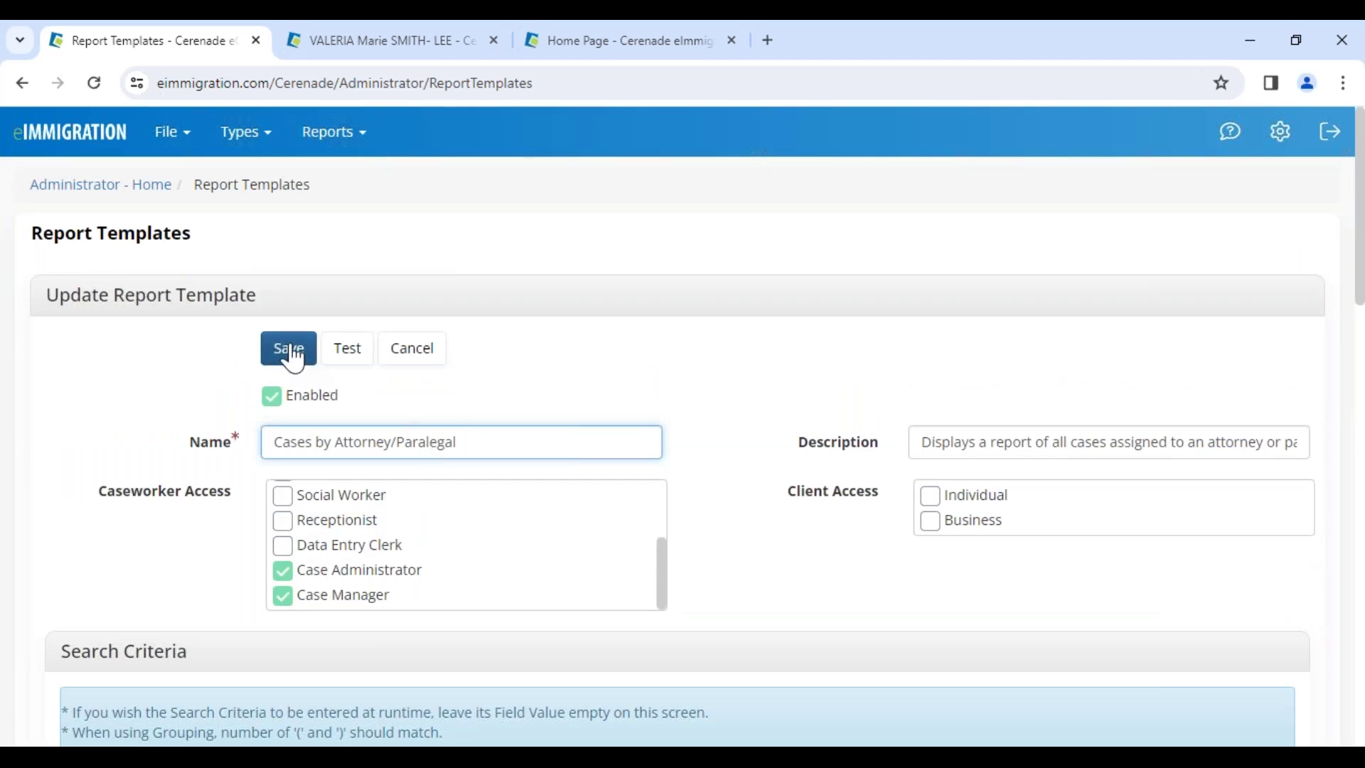
{"action": "left_click", "coordinate": [400, 363]}
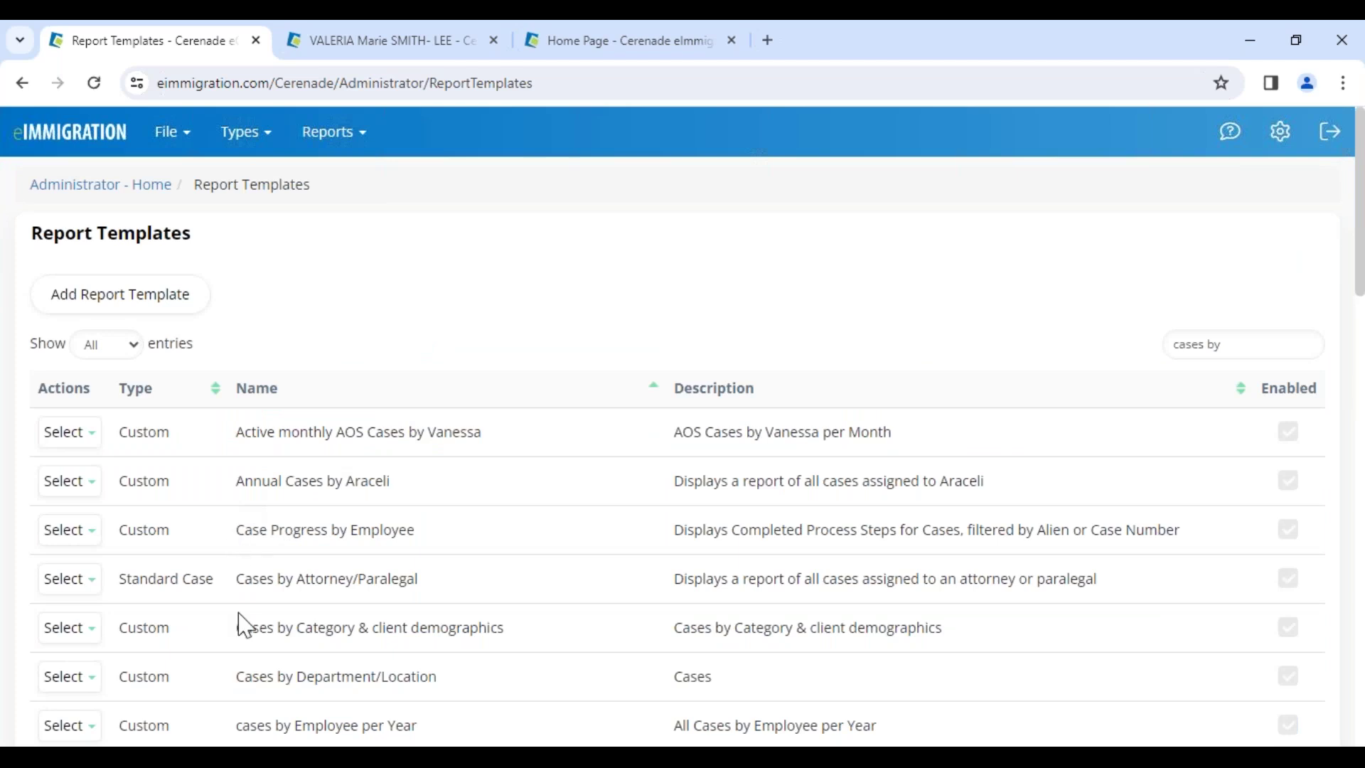
Step: Compare the standard and custom case reports in the list, and open the custom active monthly AOS cases template for editing
{"action": "scroll", "coordinate": [241, 626], "scroll_direction": "down", "scroll_amount": 2}
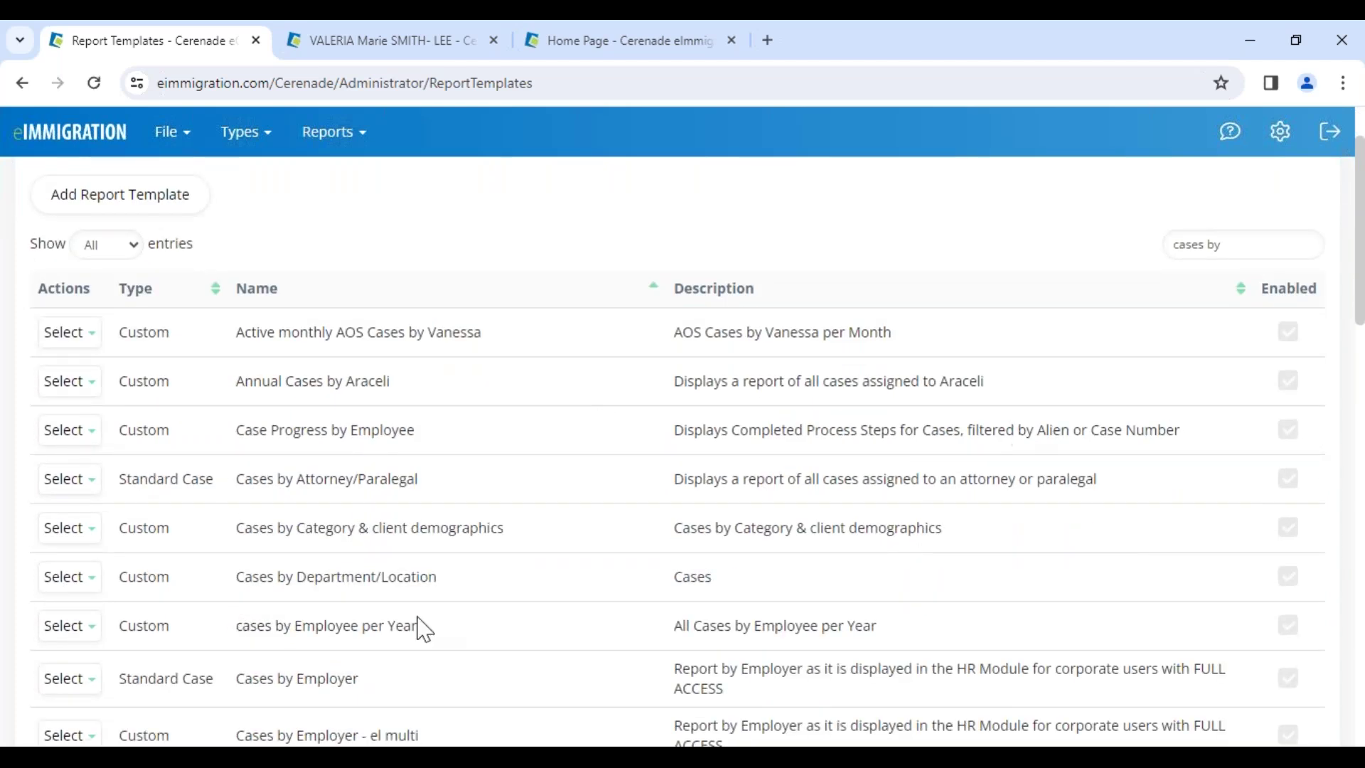
{"action": "left_click_drag", "start_coordinate": [244, 479], "coordinate": [417, 487]}
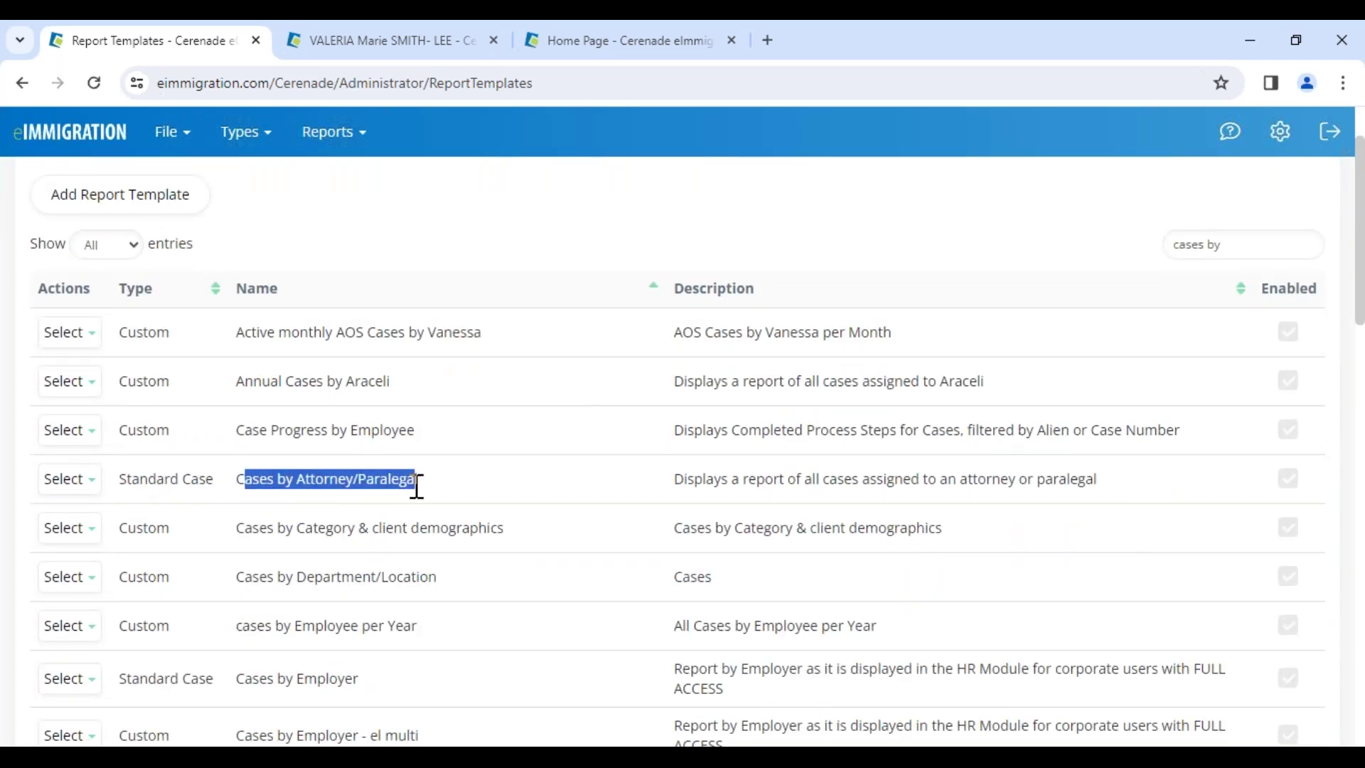
{"action": "left_click_drag", "start_coordinate": [328, 381], "coordinate": [412, 376]}
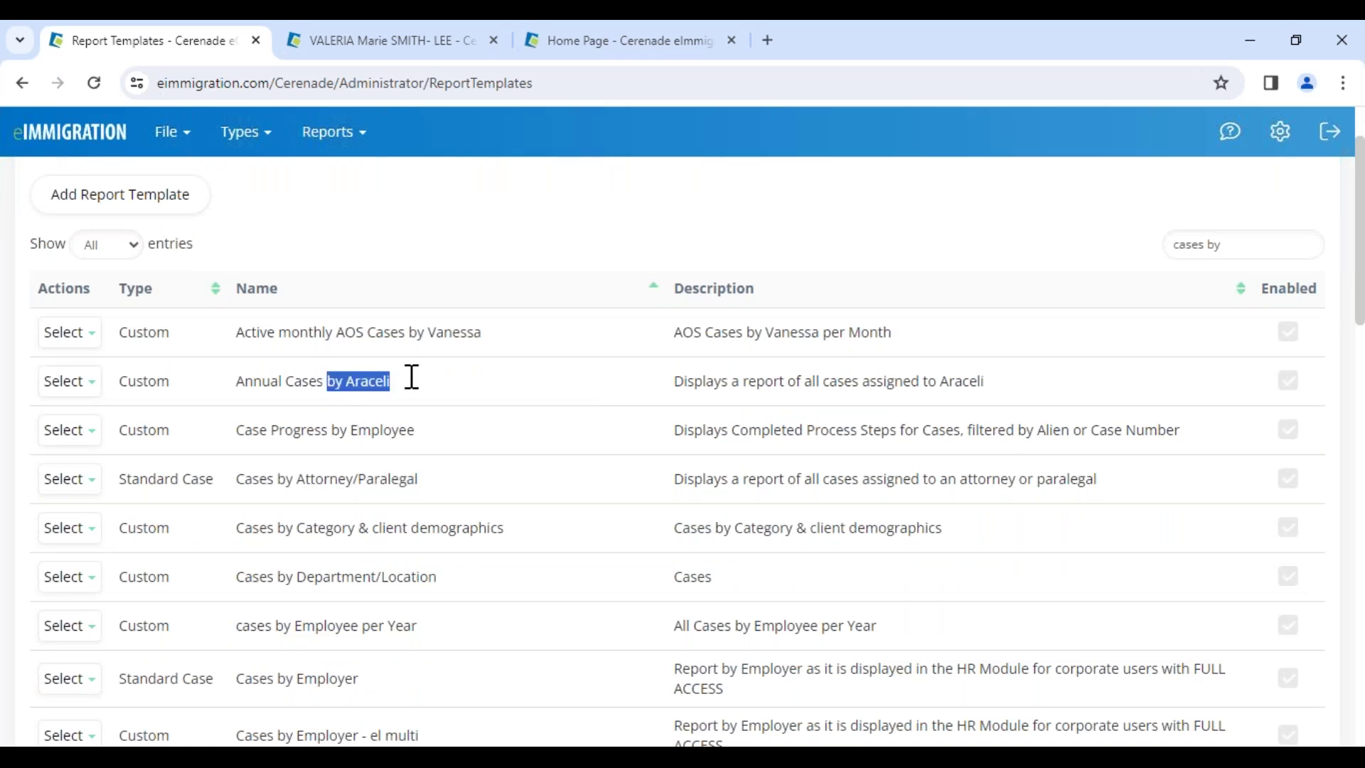
{"action": "left_click", "coordinate": [317, 334]}
{"action": "left_click_drag", "start_coordinate": [236, 332], "coordinate": [493, 339]}
{"action": "left_click", "coordinate": [69, 332]}
{"action": "left_click", "coordinate": [86, 367]}
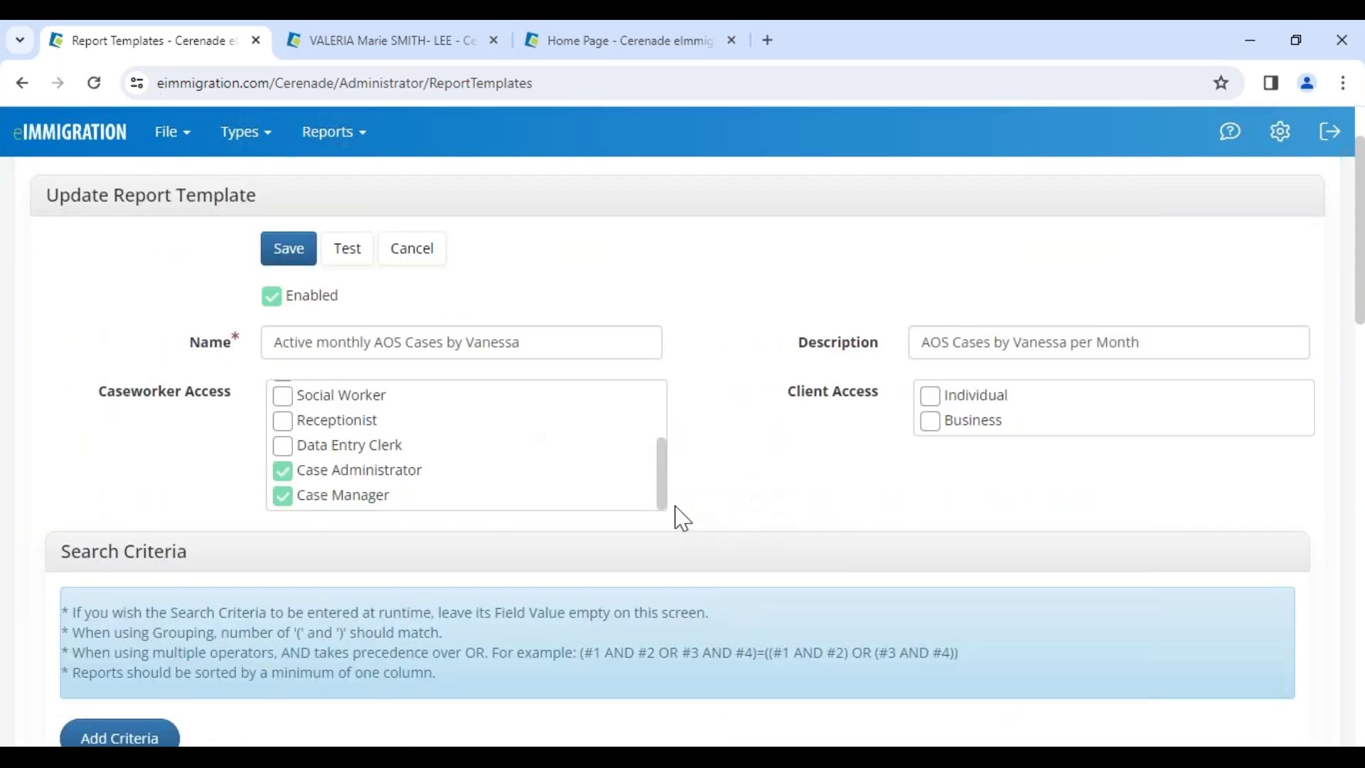
Step: Review which caseworker roles can access the monthly AOS cases report and examine its search criteria
{"action": "scroll", "coordinate": [370, 497], "scroll_direction": "up", "scroll_amount": 2}
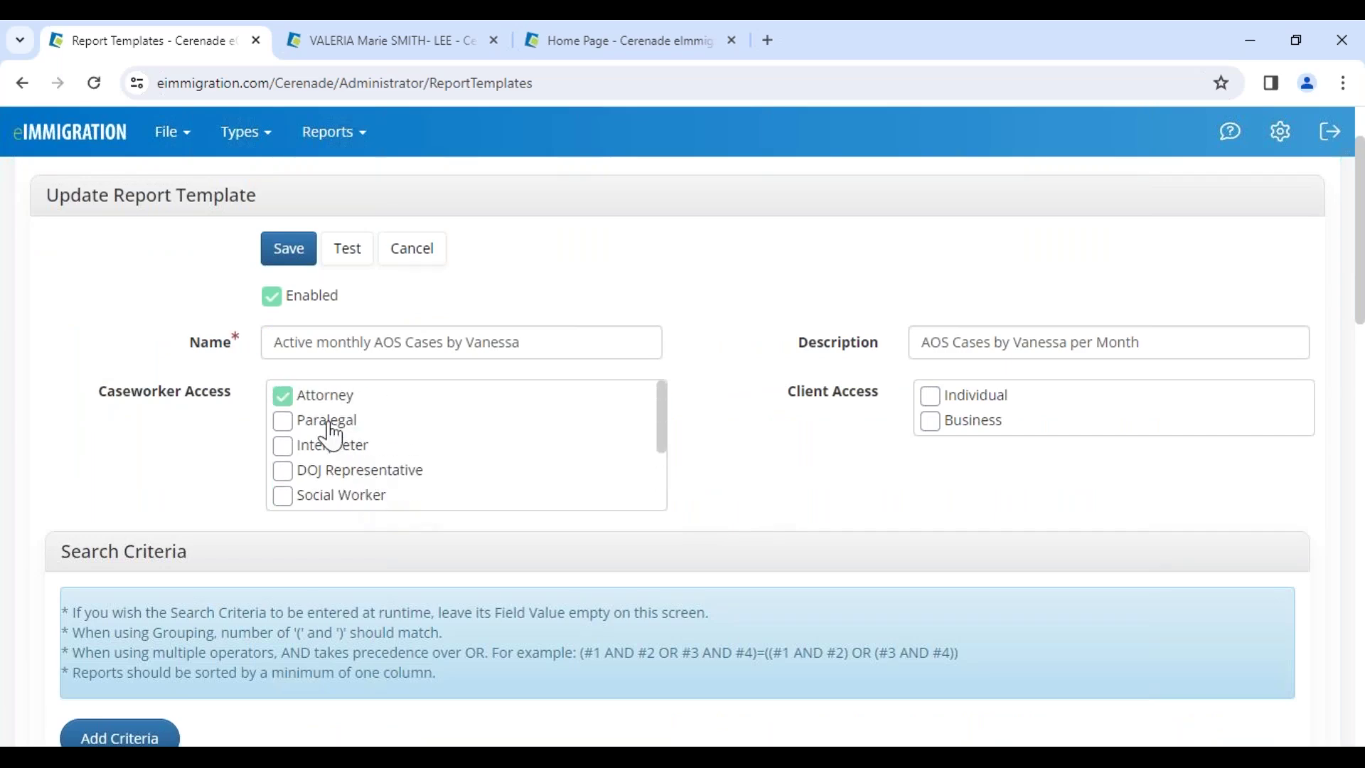
{"action": "scroll", "coordinate": [329, 431], "scroll_direction": "down", "scroll_amount": 2}
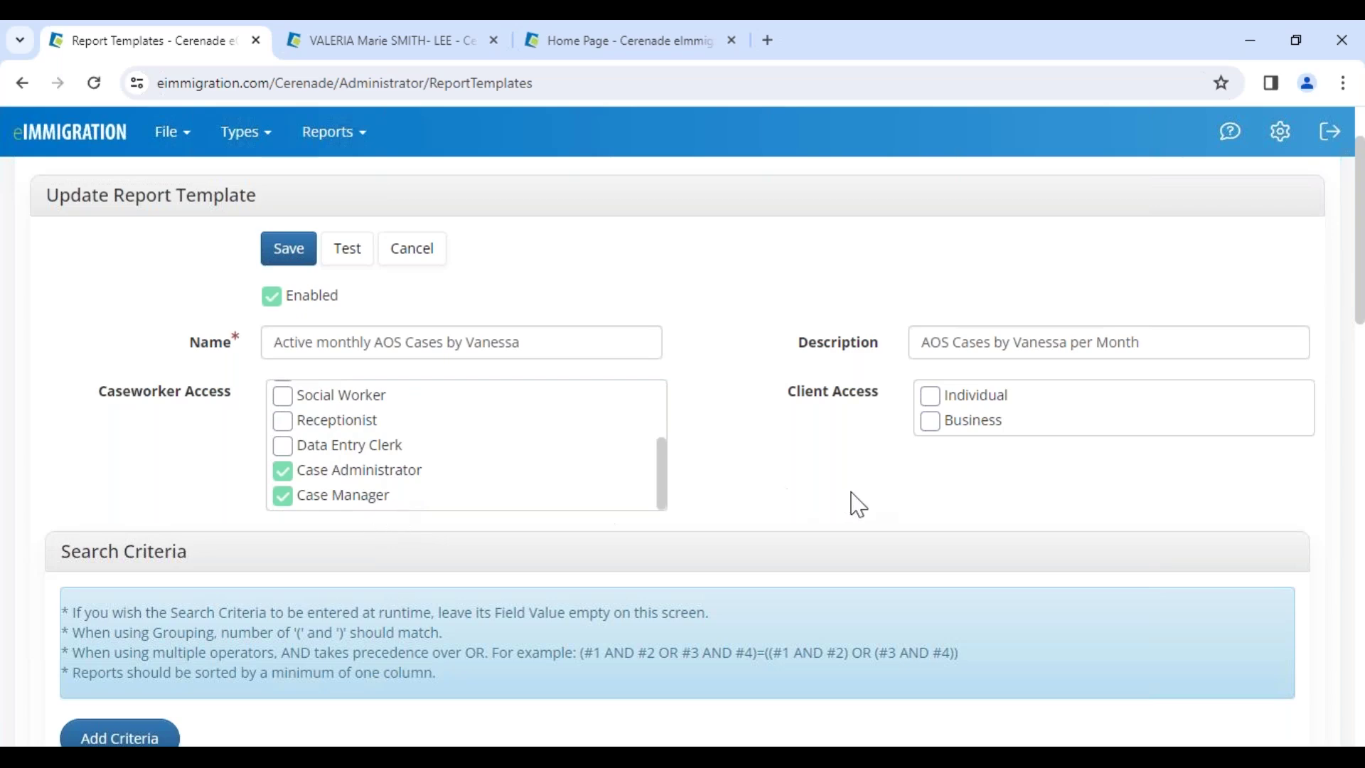
{"action": "scroll", "coordinate": [711, 555], "scroll_direction": "down", "scroll_amount": 4}
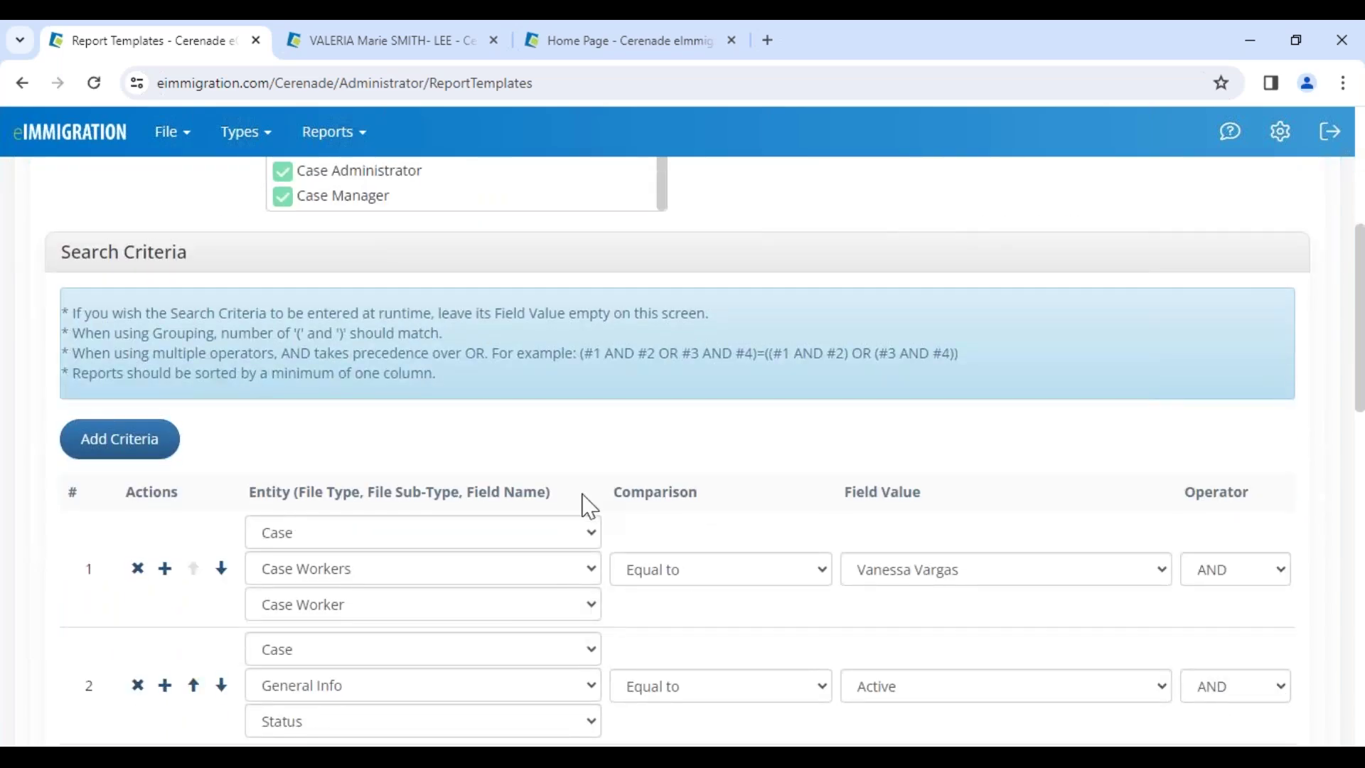
{"action": "scroll", "coordinate": [579, 519], "scroll_direction": "down", "scroll_amount": 1}
{"action": "scroll", "coordinate": [549, 542], "scroll_direction": "down", "scroll_amount": 1}
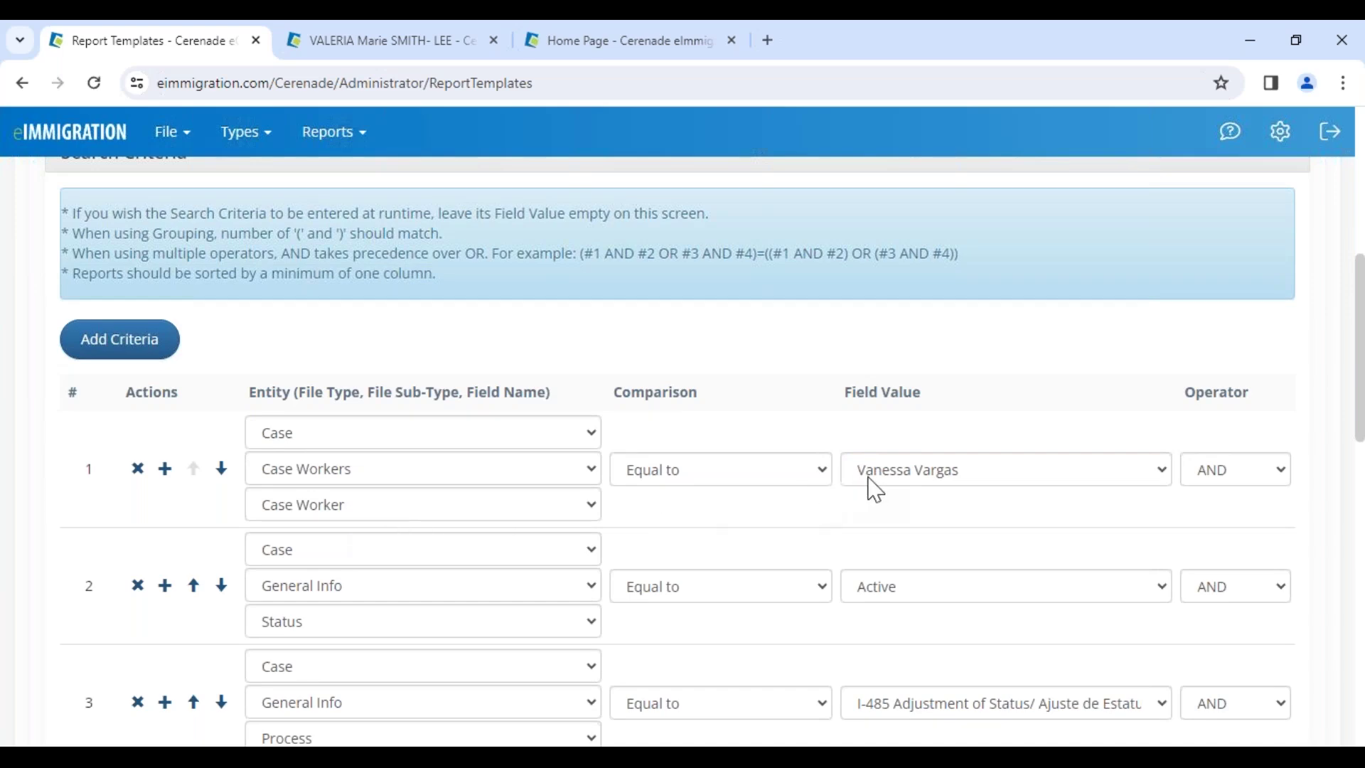
Step: Browse the caseworkers available as the field value of the first search criterion, keeping the current selection
{"action": "left_click", "coordinate": [1008, 492]}
{"action": "scroll", "coordinate": [999, 457], "scroll_direction": "down", "scroll_amount": 2}
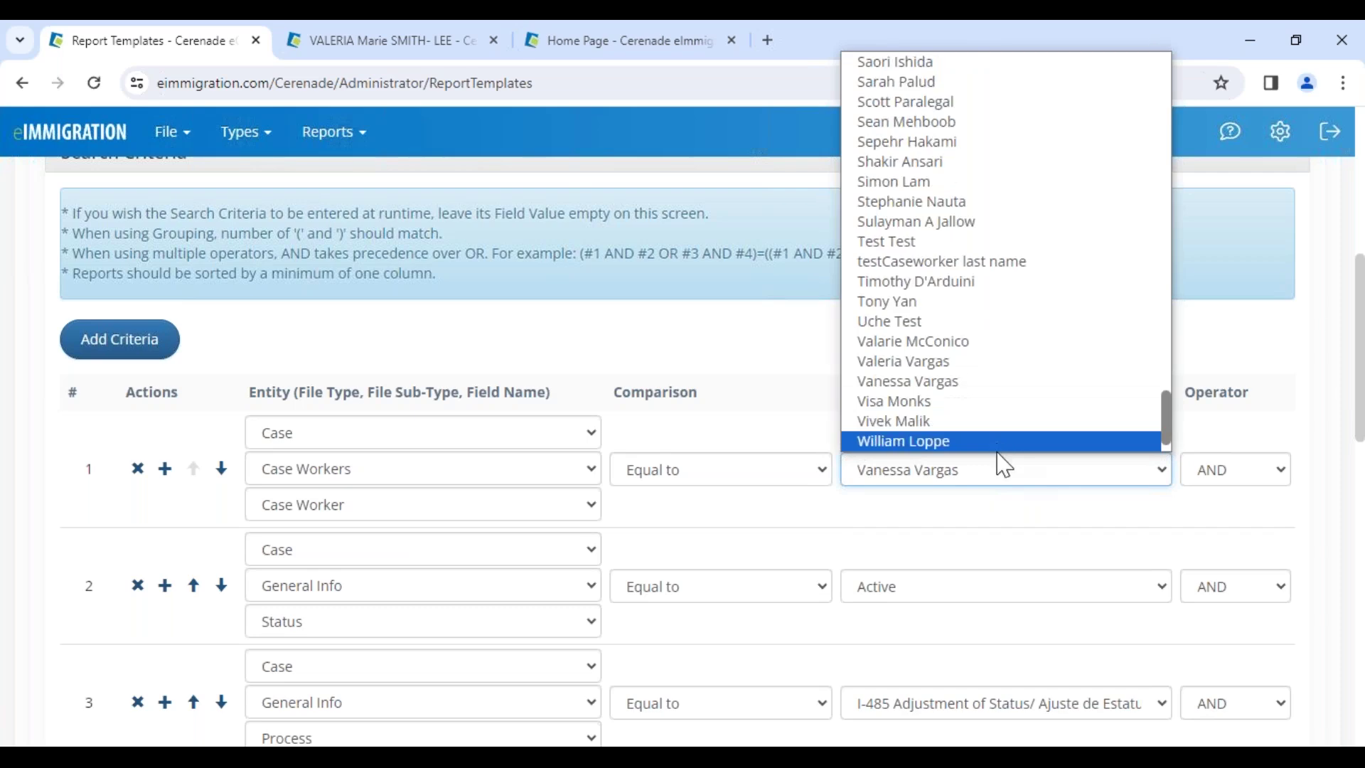
{"action": "left_click", "coordinate": [986, 368]}
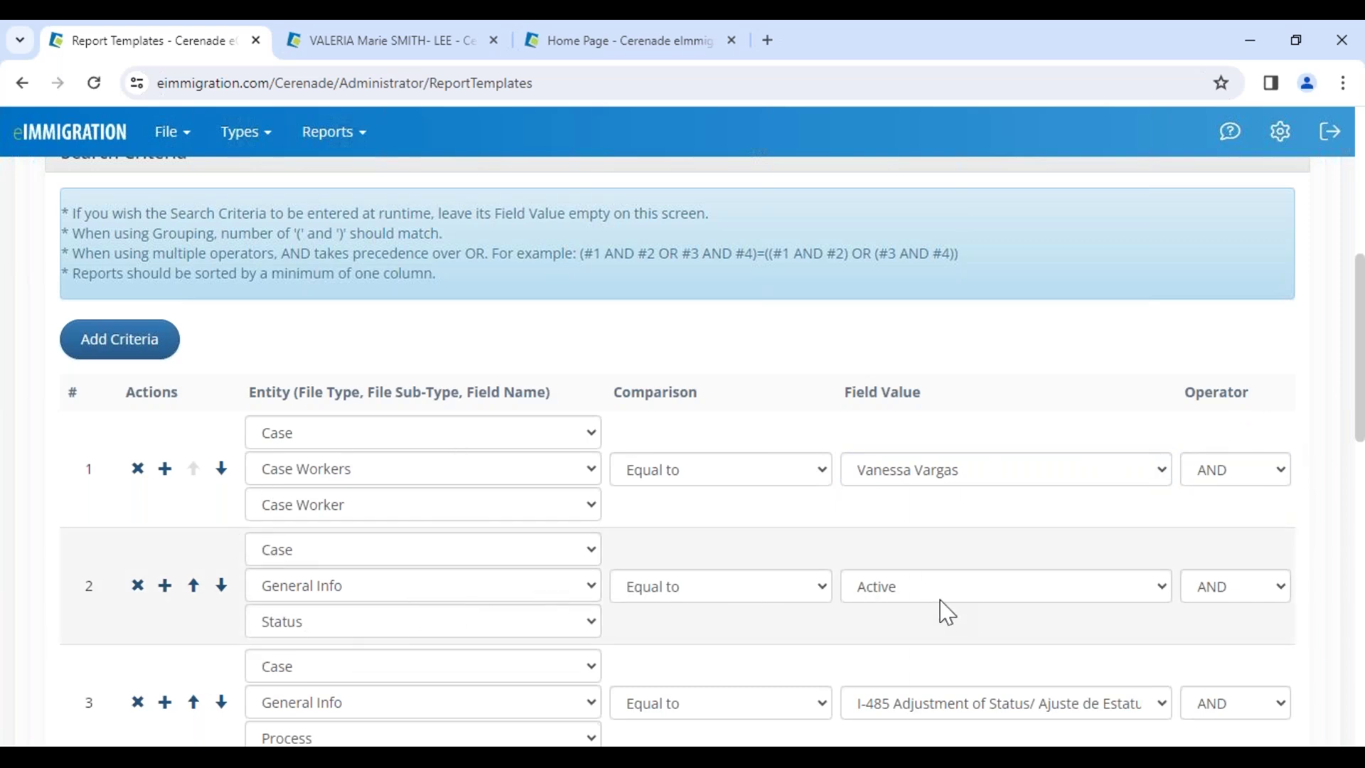
Step: Set the comparison of the case Process criterion to In so that several processes can be matched
{"action": "scroll", "coordinate": [946, 611], "scroll_direction": "down", "scroll_amount": 2}
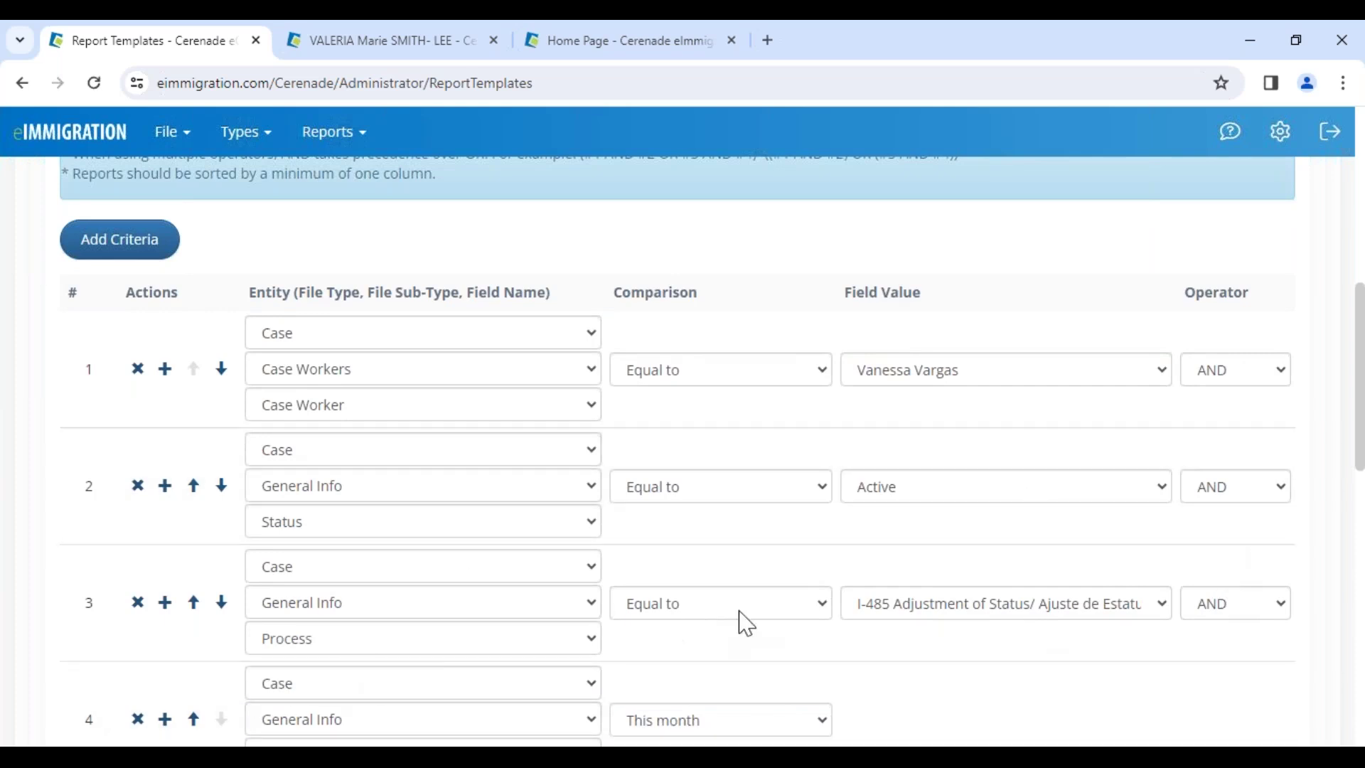
{"action": "left_click", "coordinate": [937, 603]}
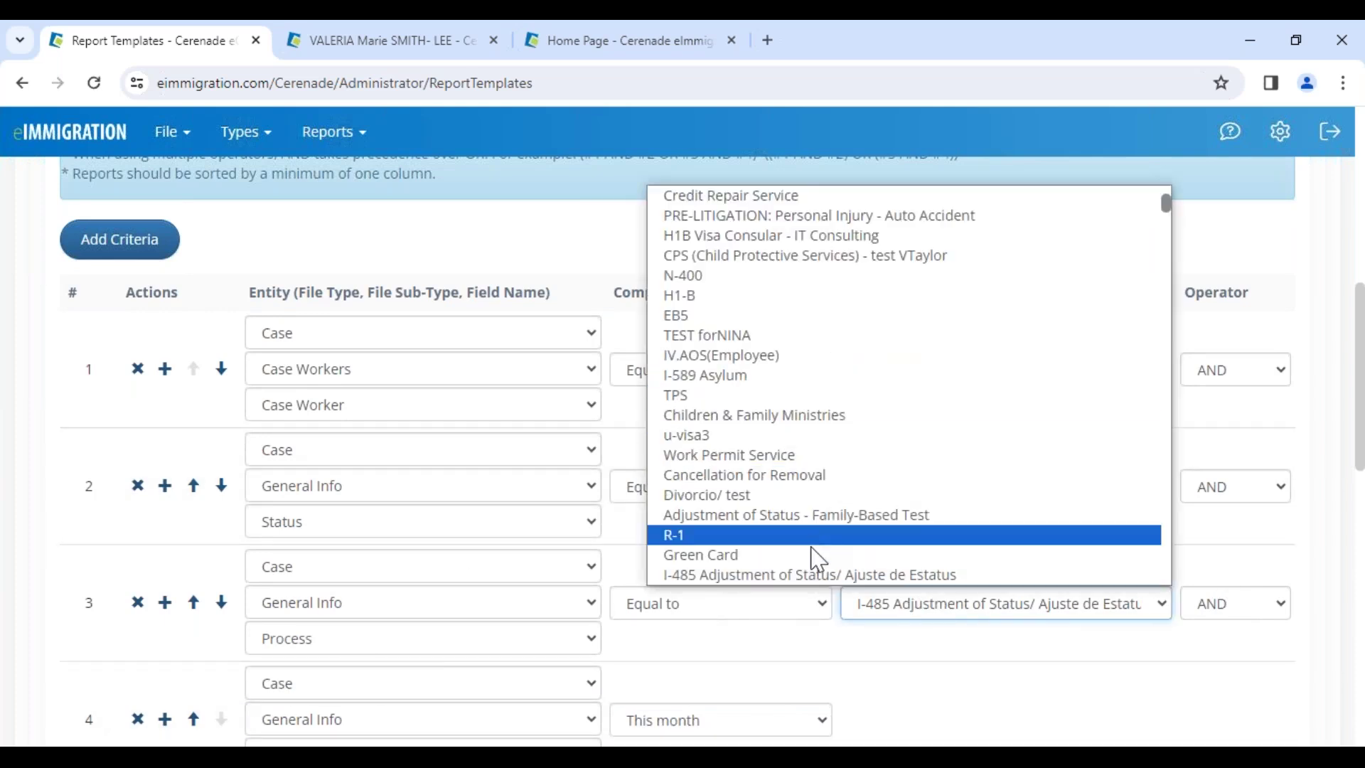
{"action": "left_click", "coordinate": [700, 609]}
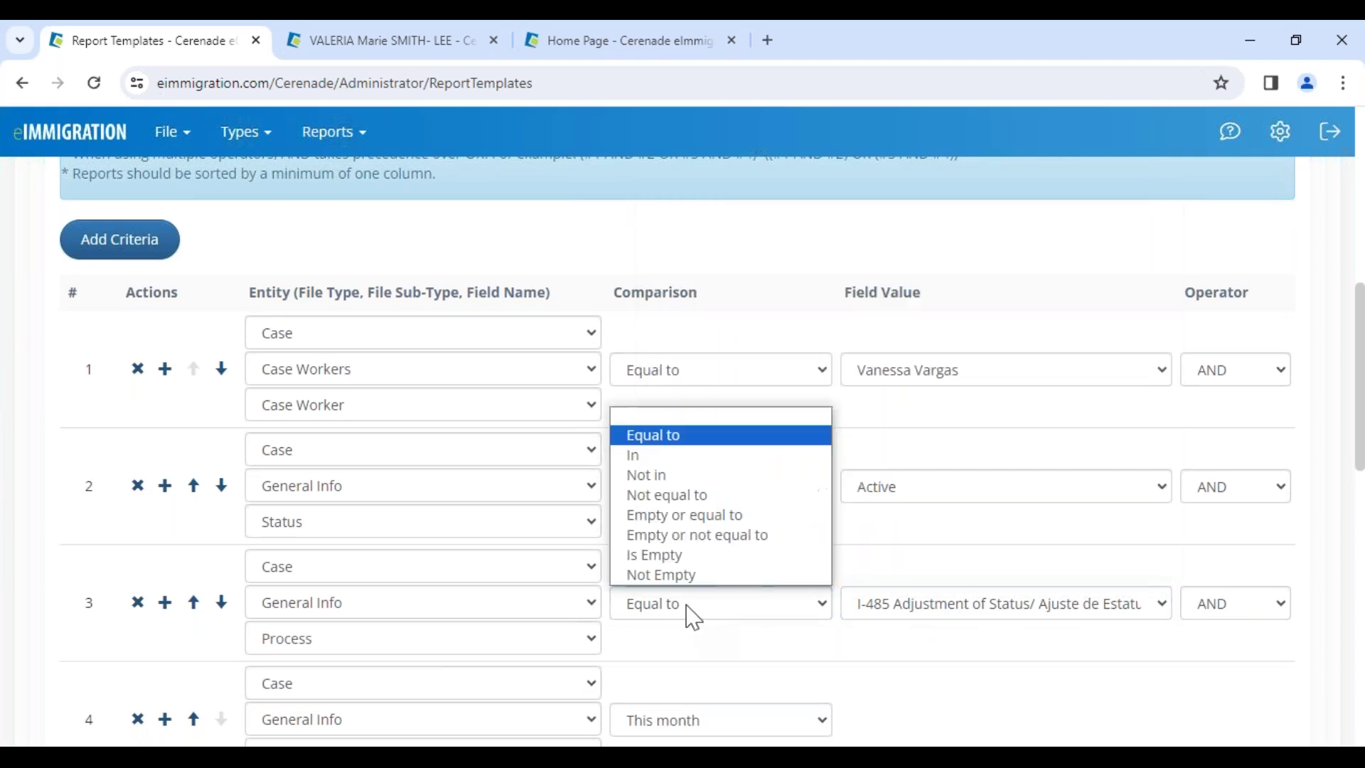
{"action": "left_click", "coordinate": [657, 456]}
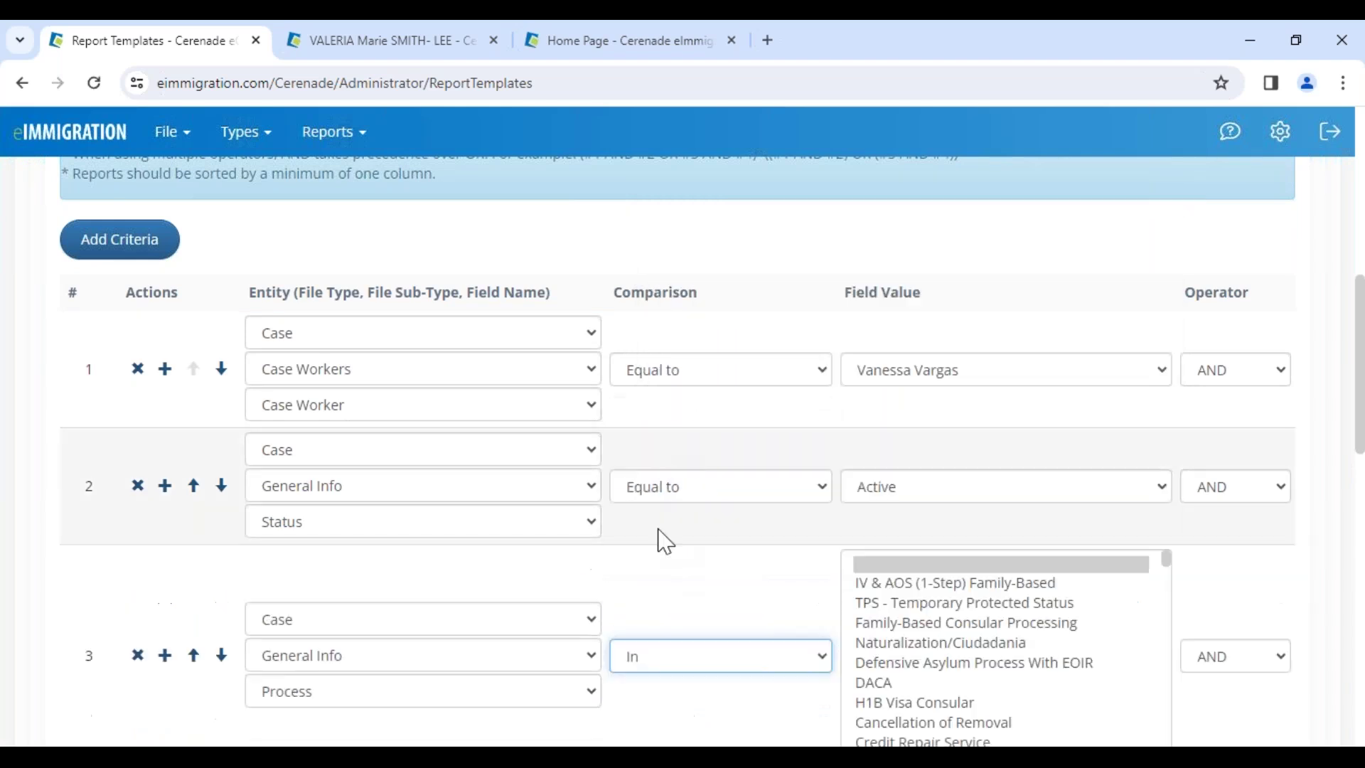
Step: Select IV & AOS (1-Step) Family-Based, IV.AOS(Employee), Adjustment of Status - Family-Based Test and I-485 Adjustment of Status/ Ajuste de Estatus as the Process values
{"action": "left_click", "coordinate": [952, 584]}
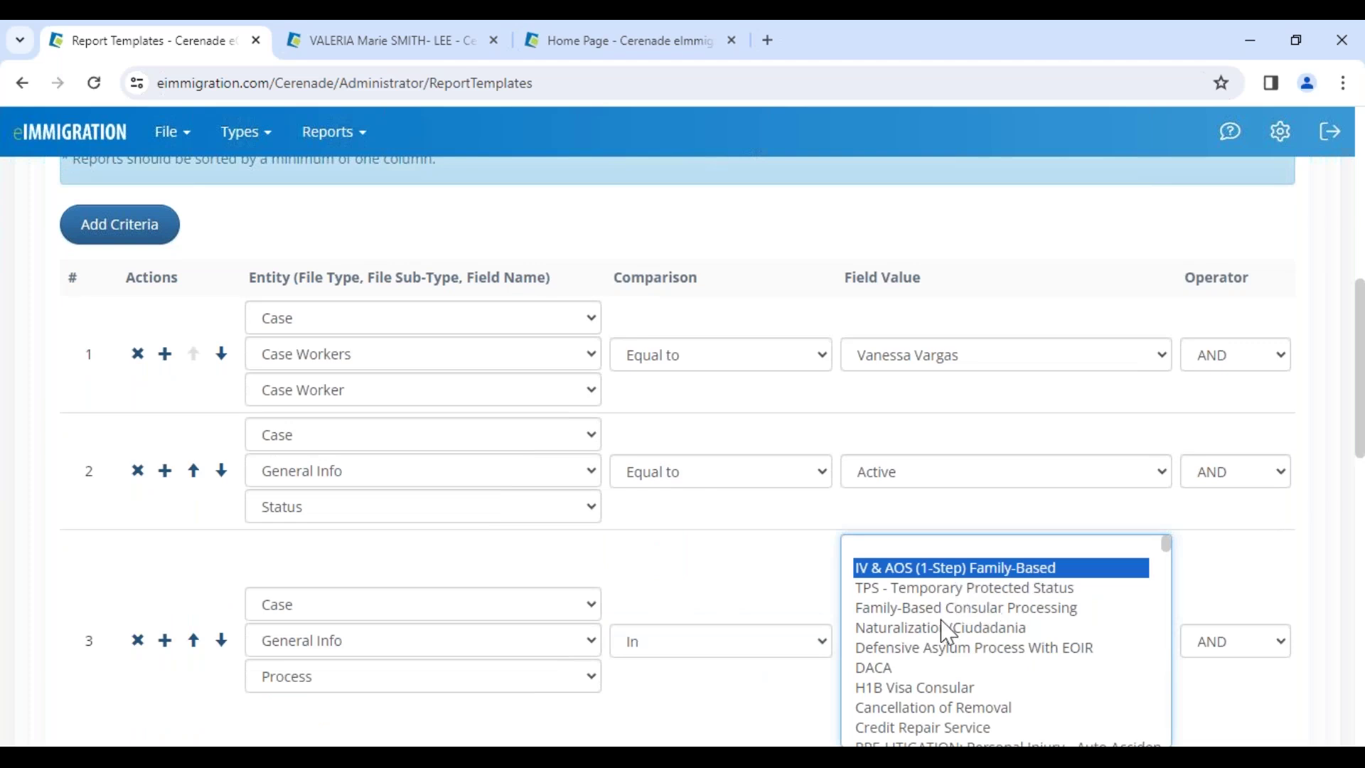
{"action": "scroll", "coordinate": [922, 720], "scroll_direction": "down", "scroll_amount": 2}
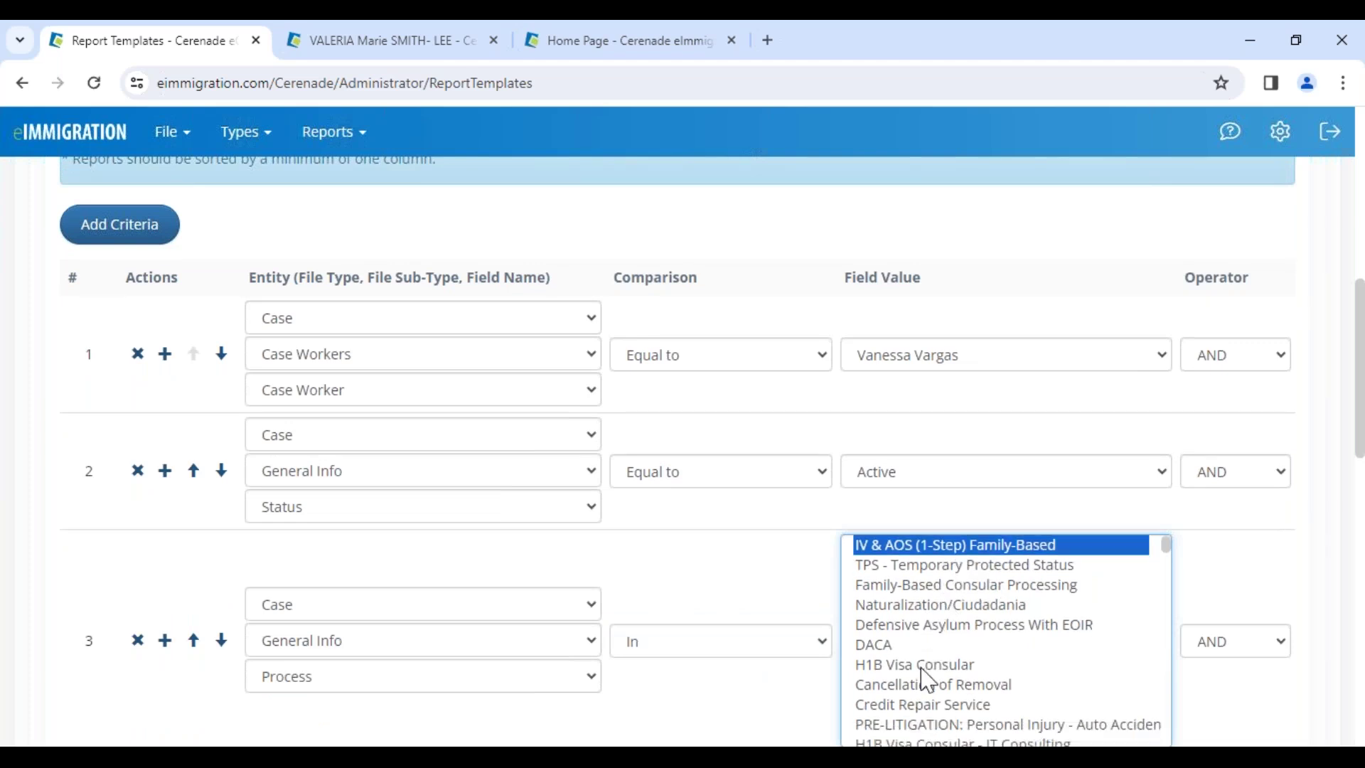
{"action": "scroll", "coordinate": [928, 695], "scroll_direction": "down", "scroll_amount": 2}
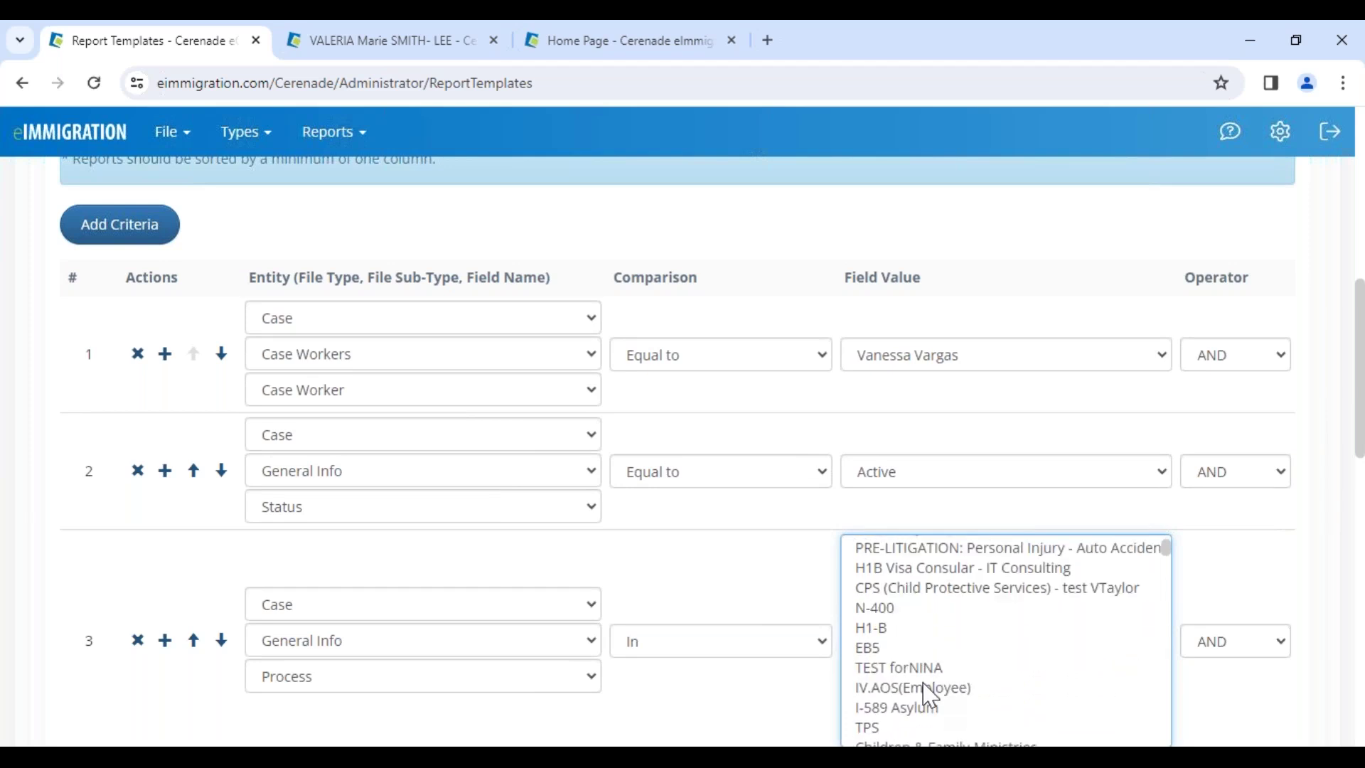
{"action": "left_click", "coordinate": [928, 687]}
{"action": "scroll", "coordinate": [931, 688], "scroll_direction": "down", "scroll_amount": 4}
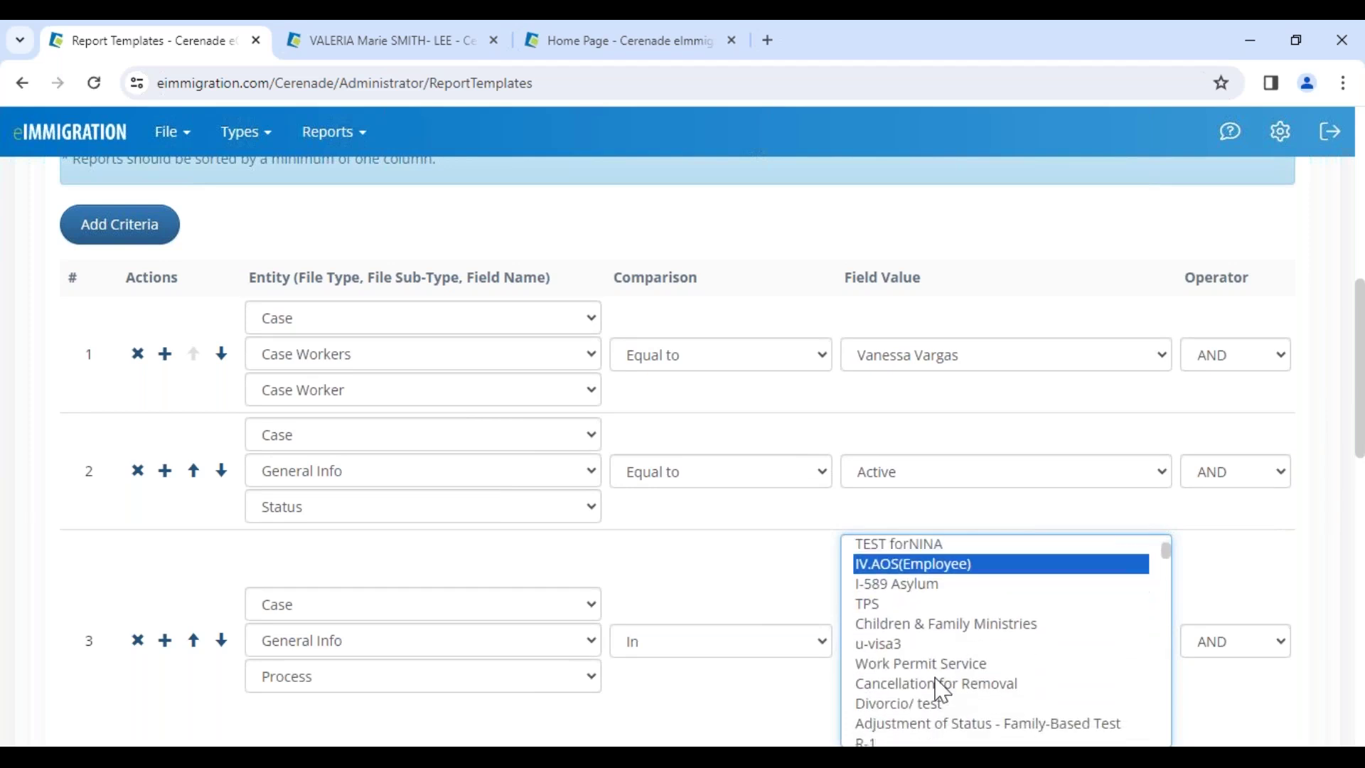
{"action": "left_click", "coordinate": [945, 648], "text": "ctrl"}
{"action": "scroll", "coordinate": [952, 682], "scroll_direction": "down", "scroll_amount": 2}
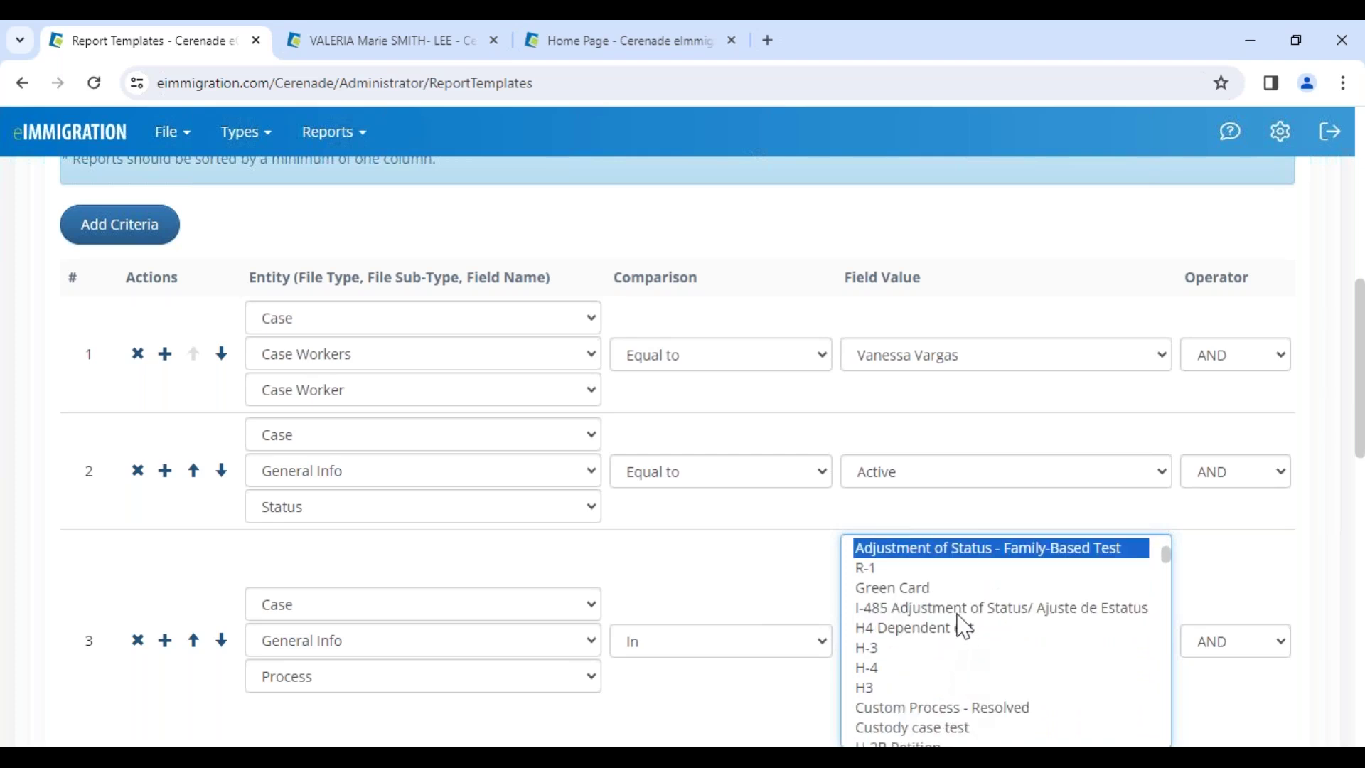
{"action": "left_click", "coordinate": [961, 605], "text": "ctrl"}
{"action": "scroll", "coordinate": [958, 685], "scroll_direction": "down", "scroll_amount": 2}
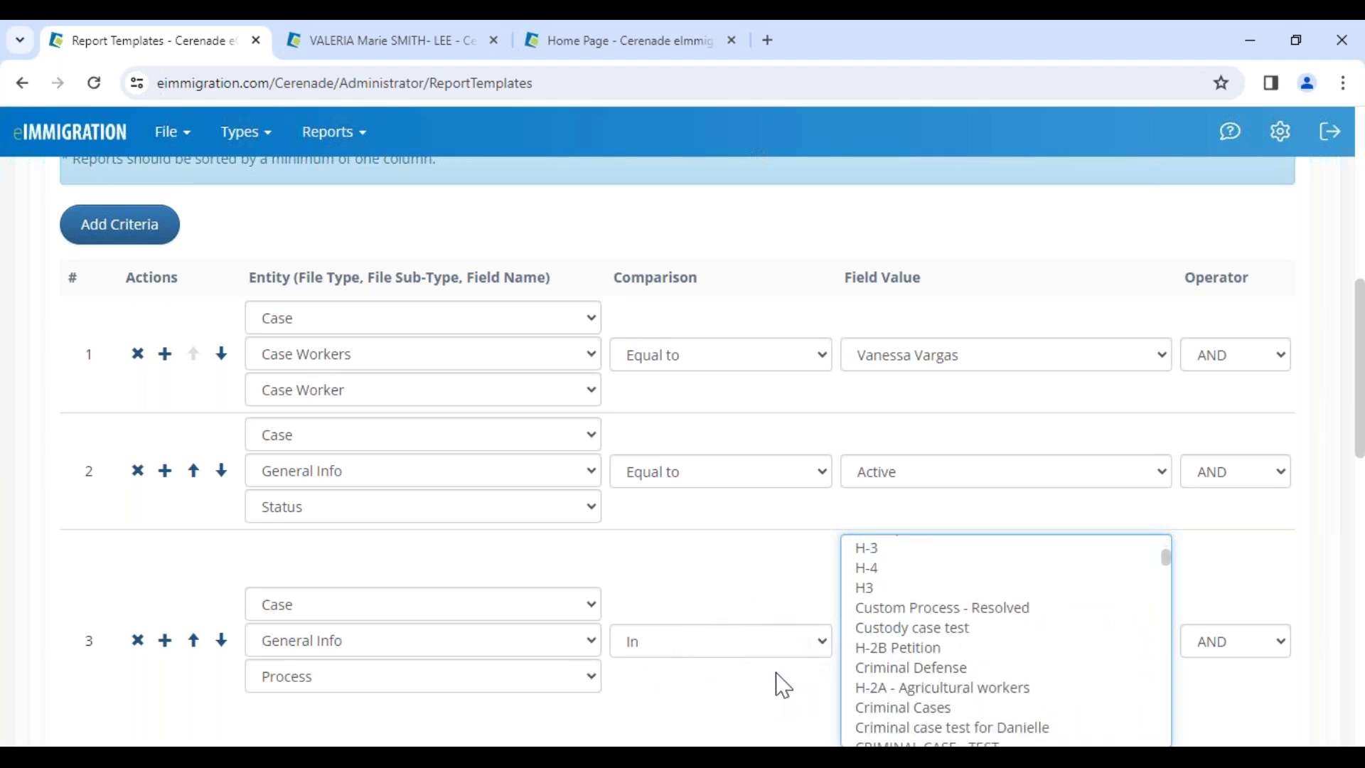
Step: Add a report column below Client Name that uses the Case entity's General Info field Case Number
{"action": "scroll", "coordinate": [732, 689], "scroll_direction": "down", "scroll_amount": 3}
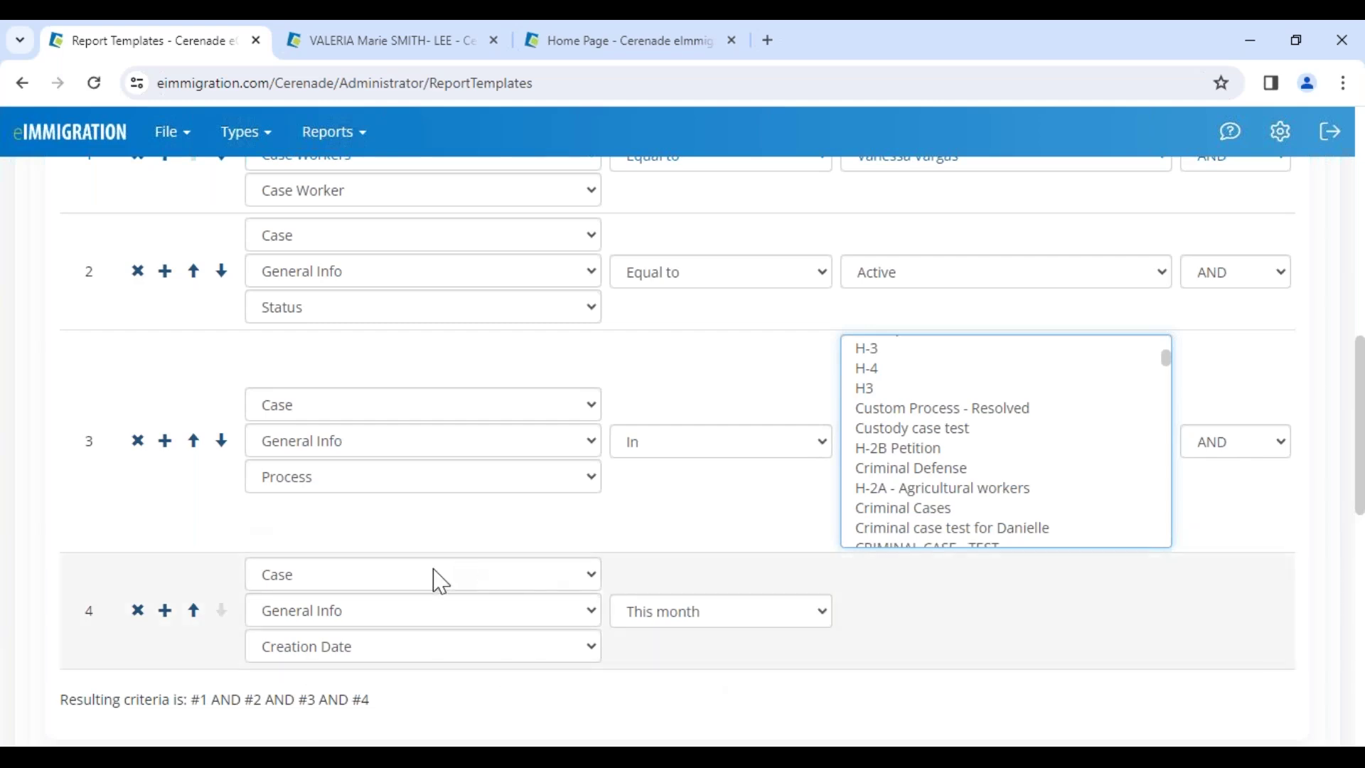
{"action": "scroll", "coordinate": [462, 566], "scroll_direction": "down", "scroll_amount": 7}
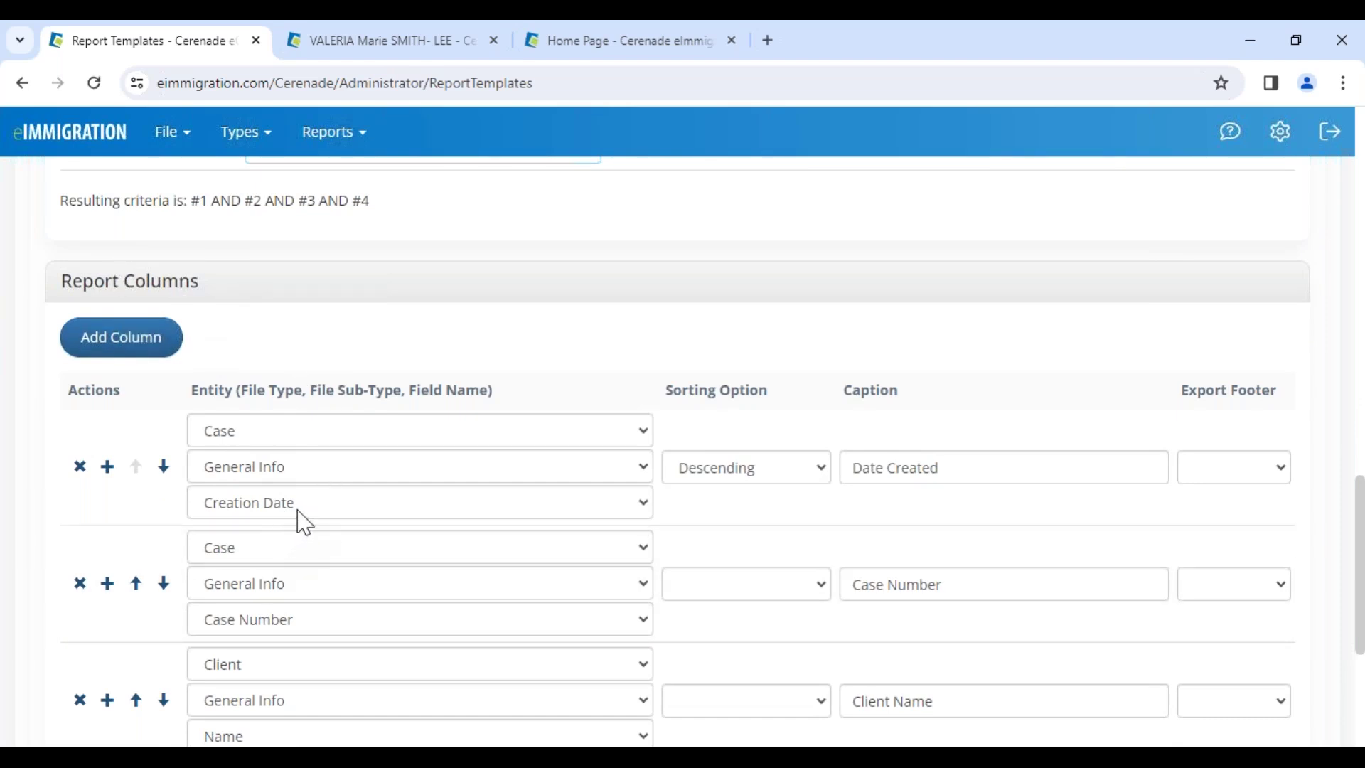
{"action": "scroll", "coordinate": [304, 523], "scroll_direction": "down", "scroll_amount": 1}
{"action": "scroll", "coordinate": [305, 533], "scroll_direction": "down", "scroll_amount": 1}
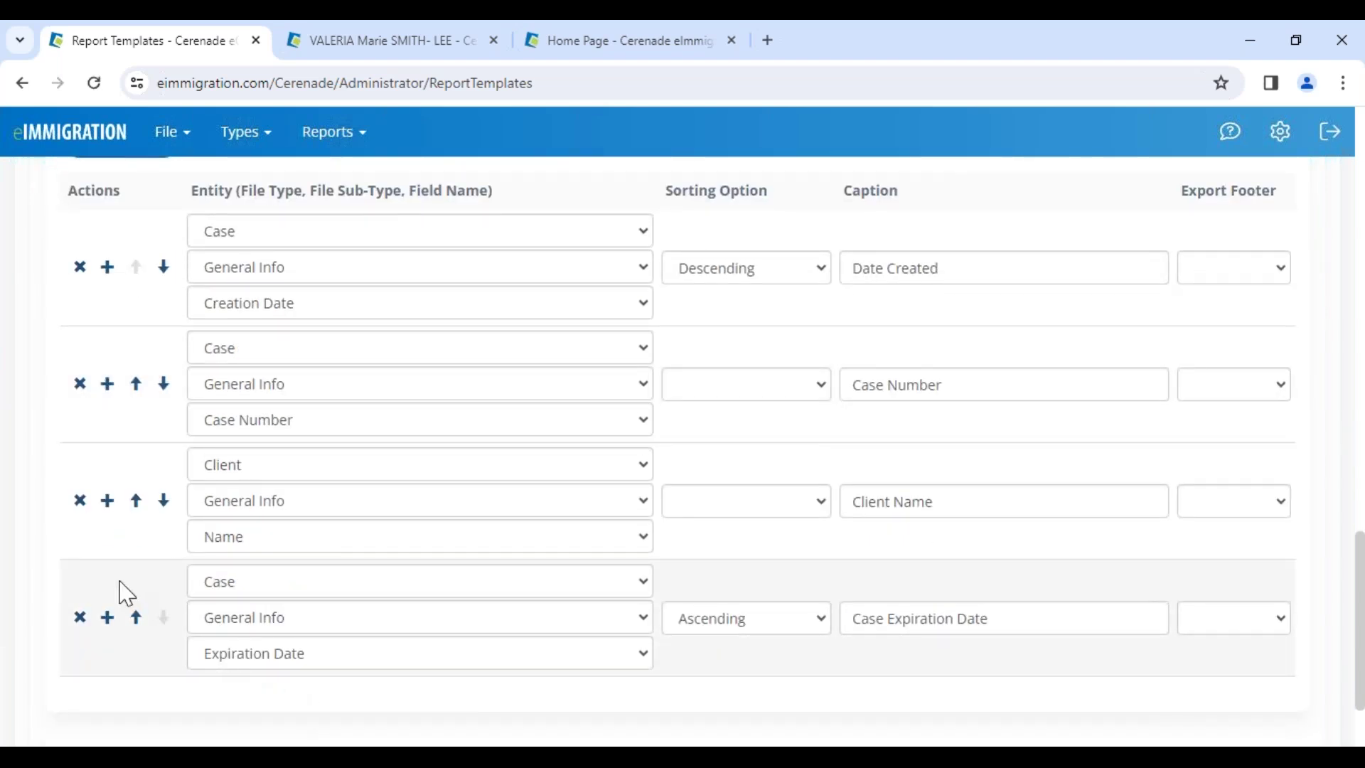
{"action": "left_click", "coordinate": [107, 501]}
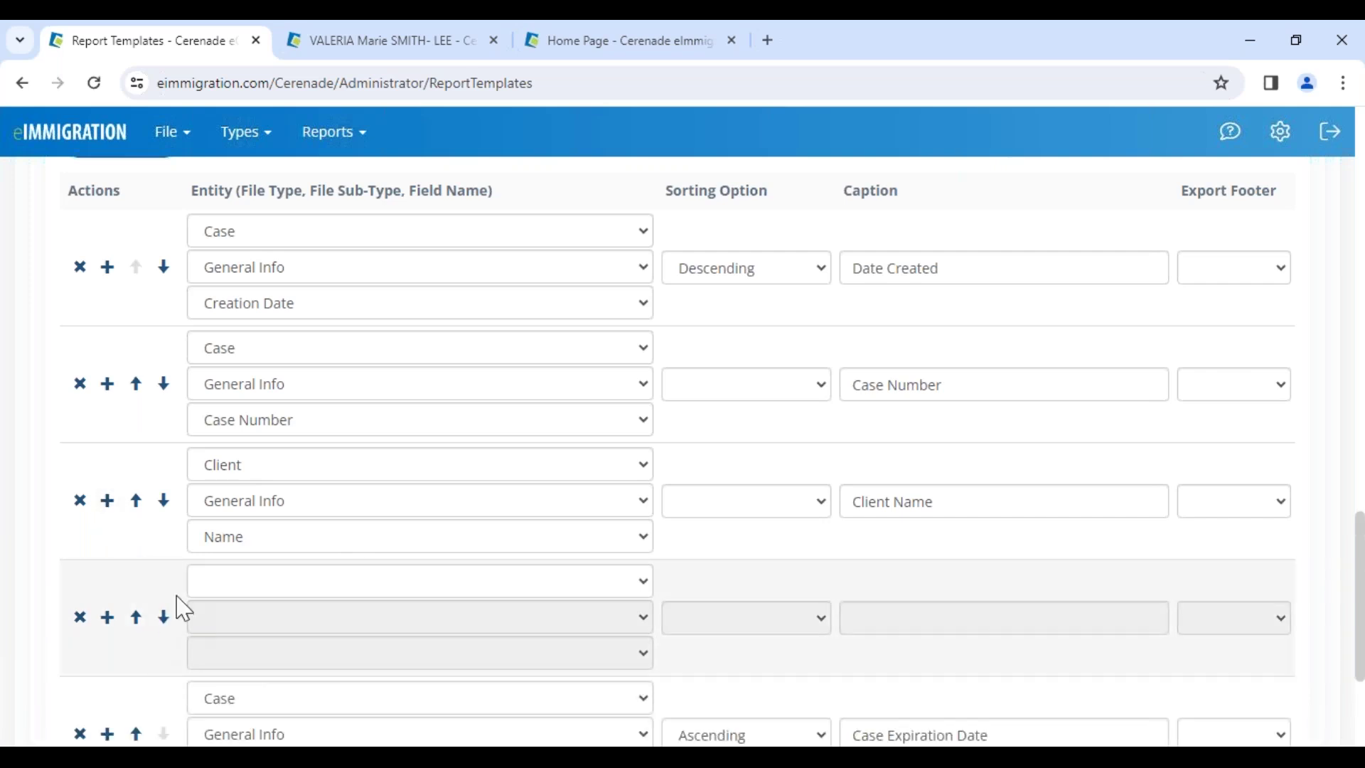
{"action": "left_click", "coordinate": [228, 588]}
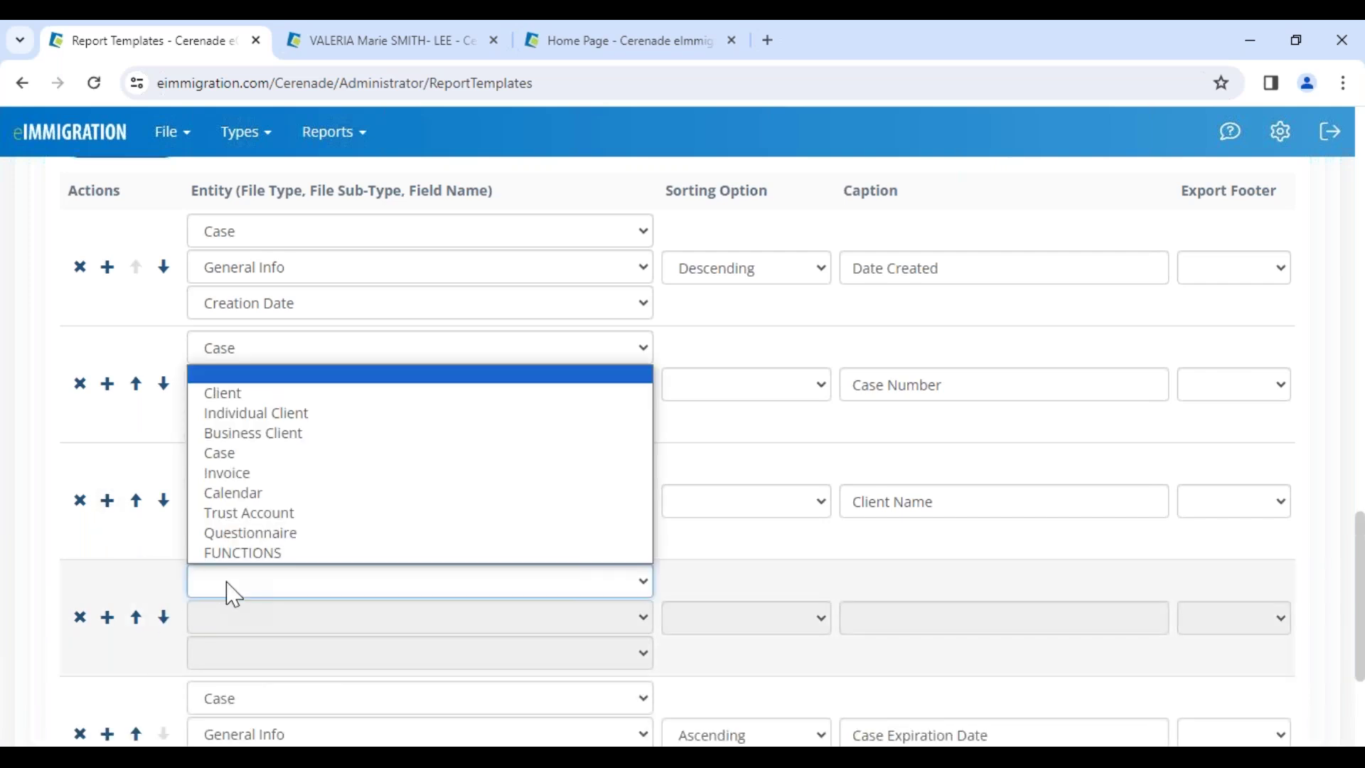
{"action": "left_click", "coordinate": [220, 450]}
{"action": "left_click", "coordinate": [258, 606]}
{"action": "left_click", "coordinate": [242, 226]}
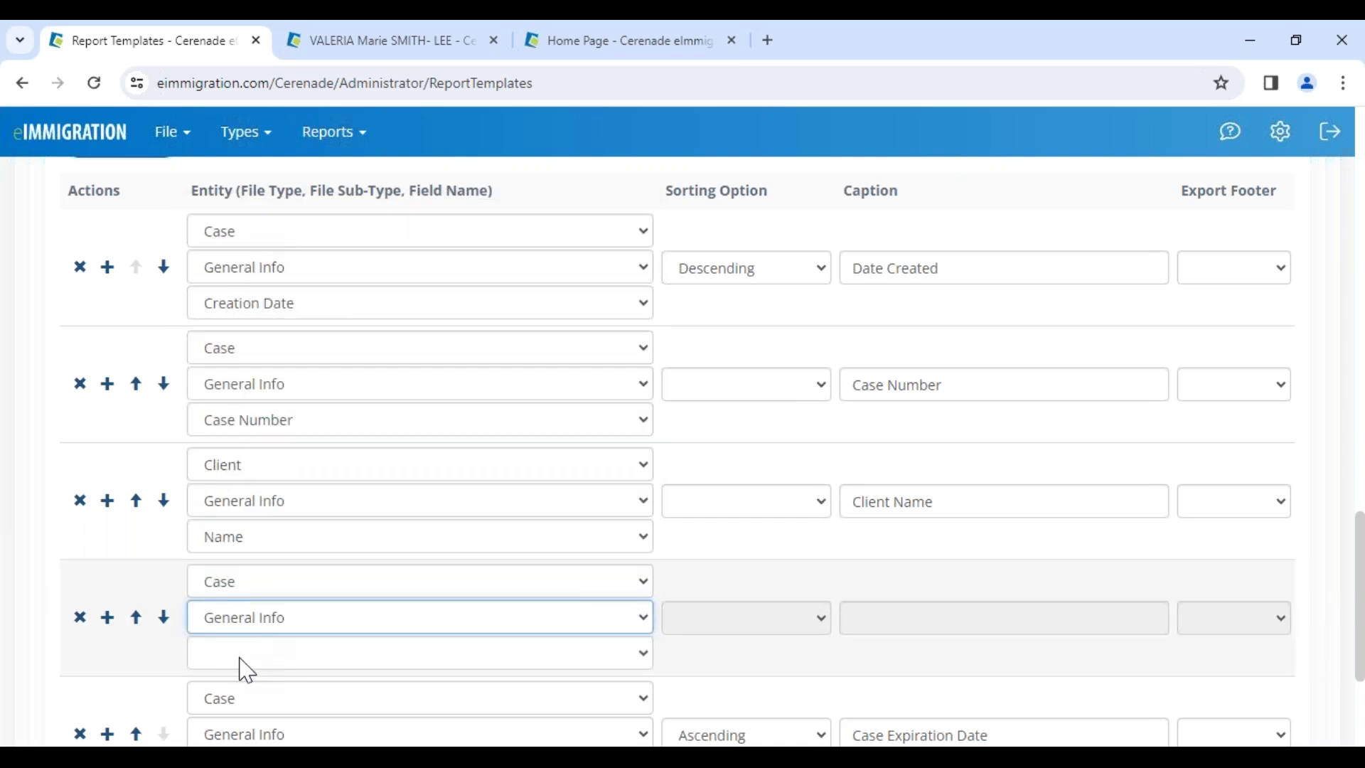
{"action": "left_click", "coordinate": [244, 657]}
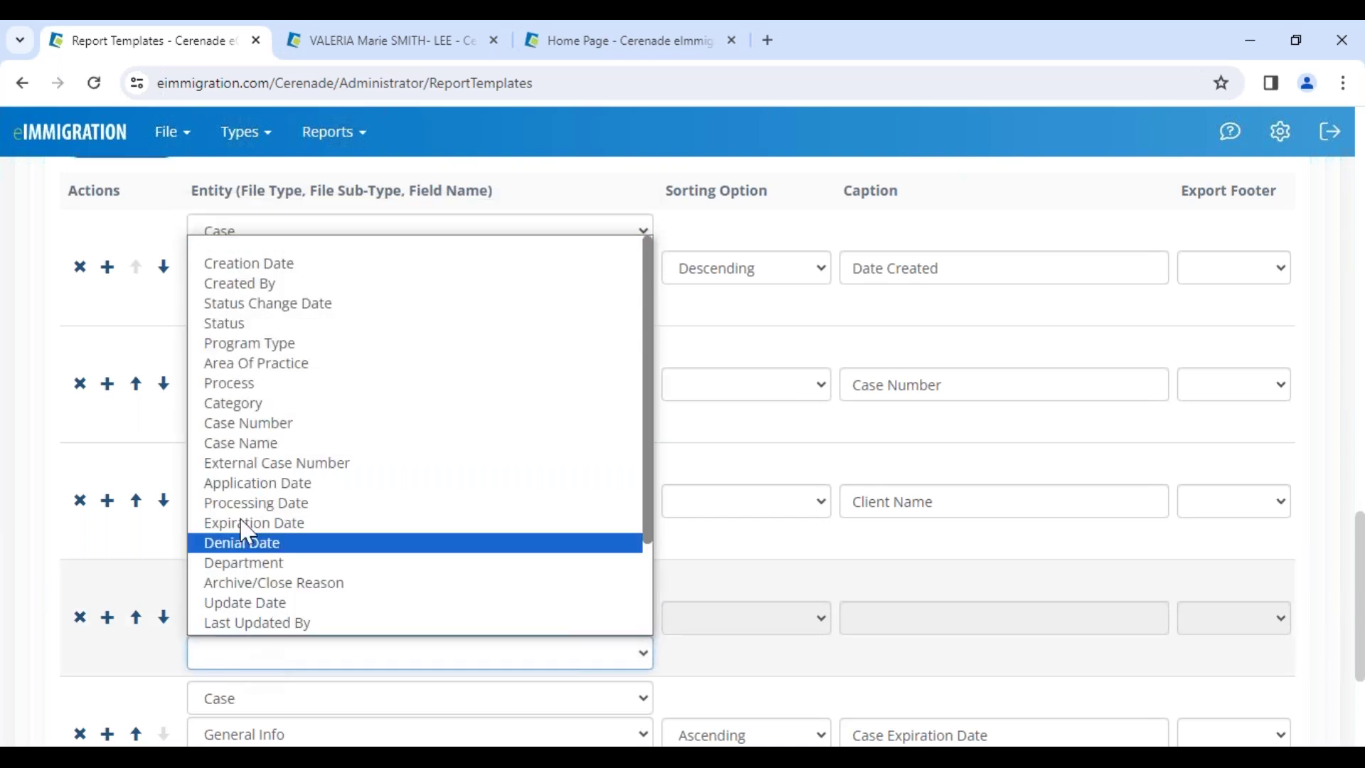
{"action": "left_click", "coordinate": [248, 423]}
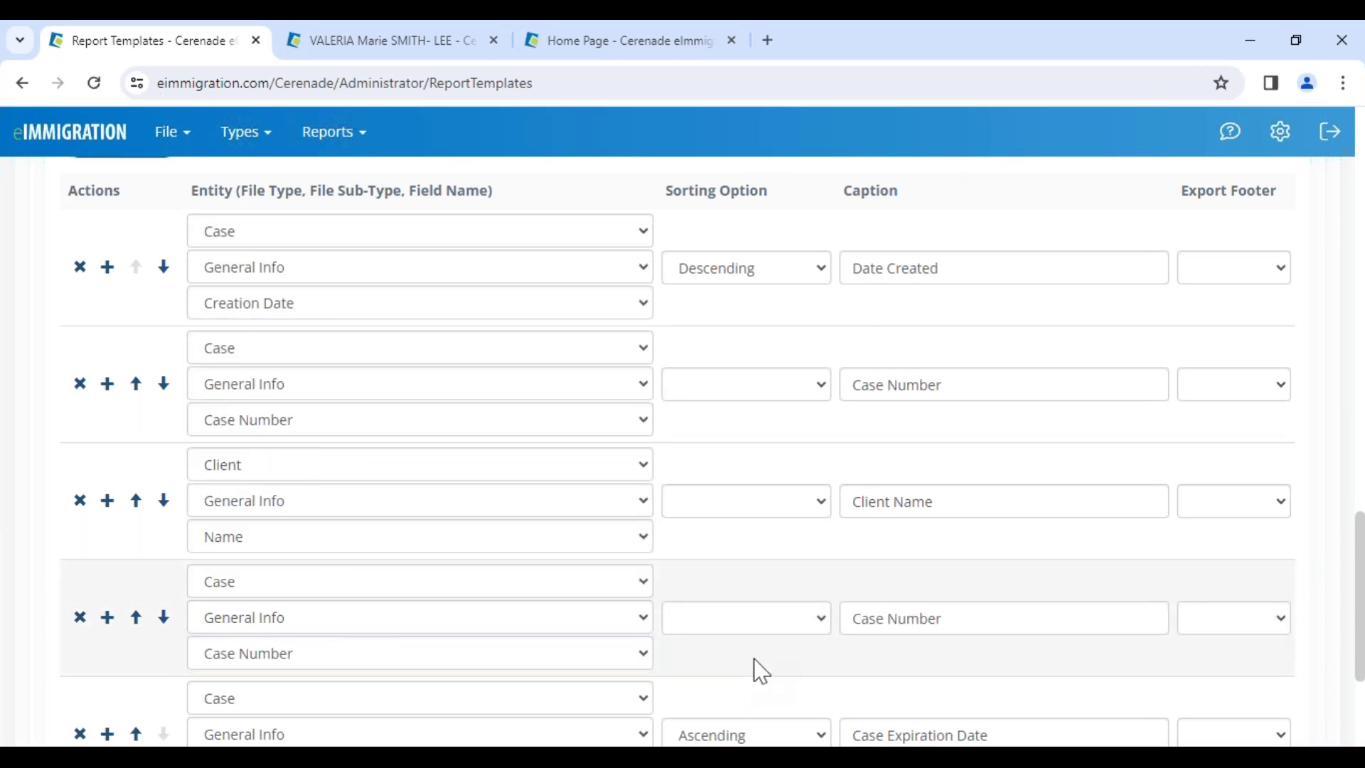
Step: Clear the sorting options of the Date Created and Case Expiration Date report columns
{"action": "scroll", "coordinate": [587, 539], "scroll_direction": "up", "scroll_amount": 10}
{"action": "scroll", "coordinate": [588, 538], "scroll_direction": "down", "scroll_amount": 9}
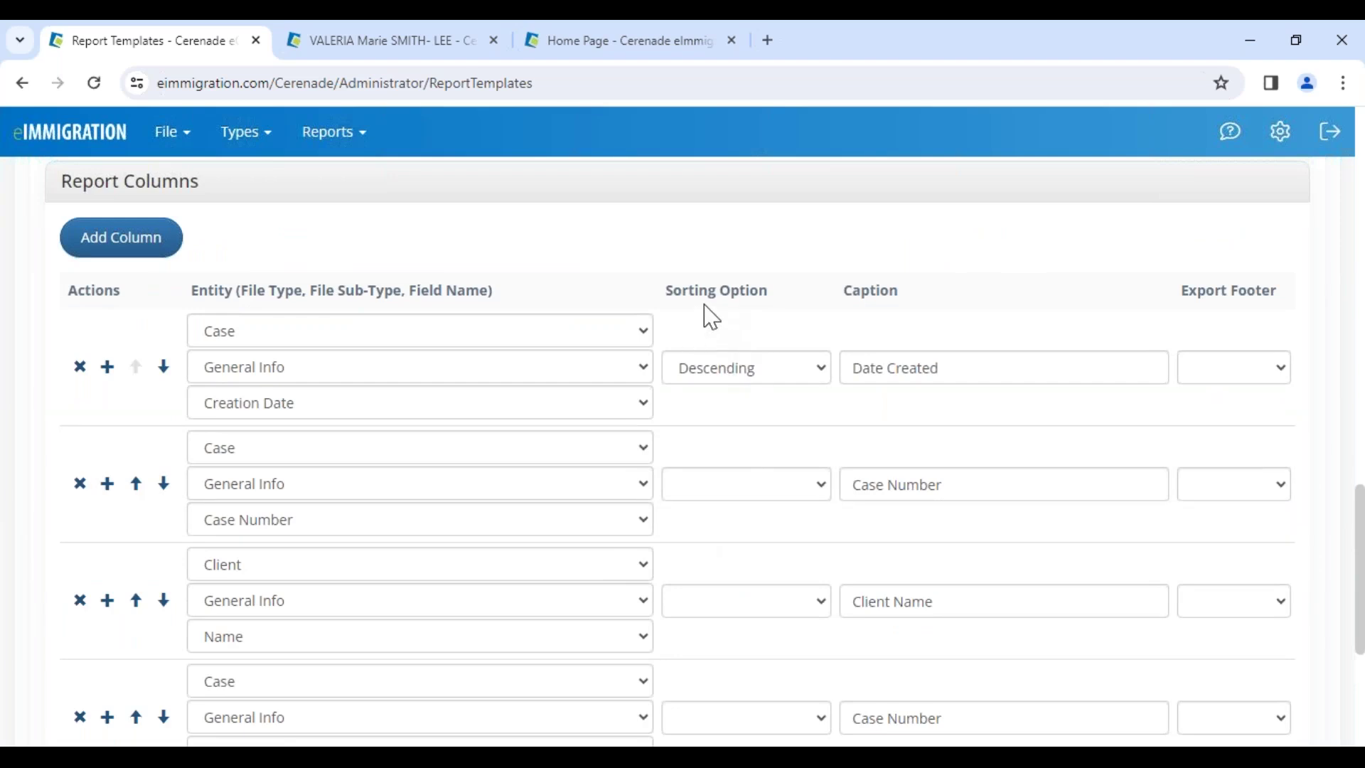
{"action": "left_click_drag", "start_coordinate": [671, 292], "coordinate": [792, 298]}
{"action": "left_click", "coordinate": [737, 366]}
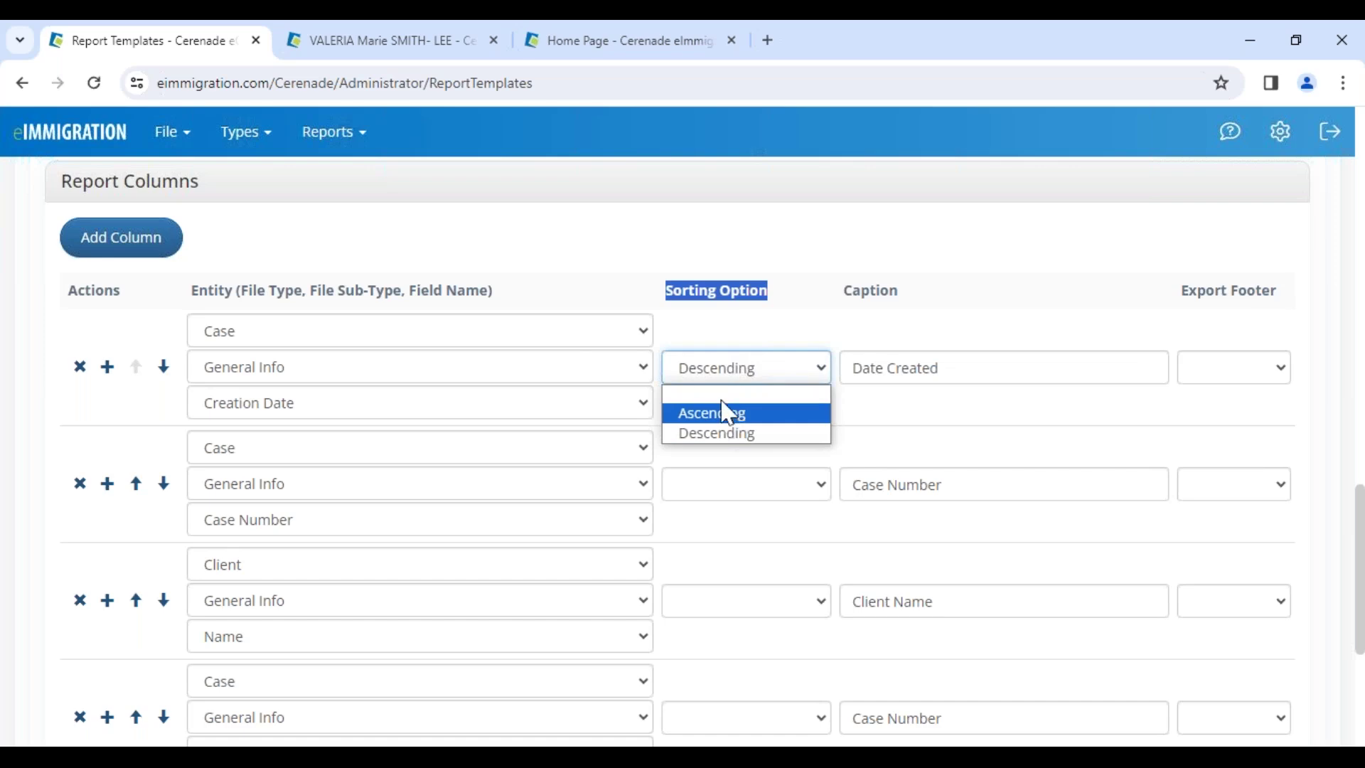
{"action": "left_click", "coordinate": [725, 396]}
{"action": "scroll", "coordinate": [743, 498], "scroll_direction": "down", "scroll_amount": 5}
{"action": "left_click", "coordinate": [741, 511]}
{"action": "left_click", "coordinate": [732, 521]}
{"action": "scroll", "coordinate": [734, 565], "scroll_direction": "up", "scroll_amount": 15}
{"action": "scroll", "coordinate": [230, 365], "scroll_direction": "up", "scroll_amount": 1}
{"action": "left_click", "coordinate": [130, 374]}
{"action": "scroll", "coordinate": [134, 390], "scroll_direction": "down", "scroll_amount": 7}
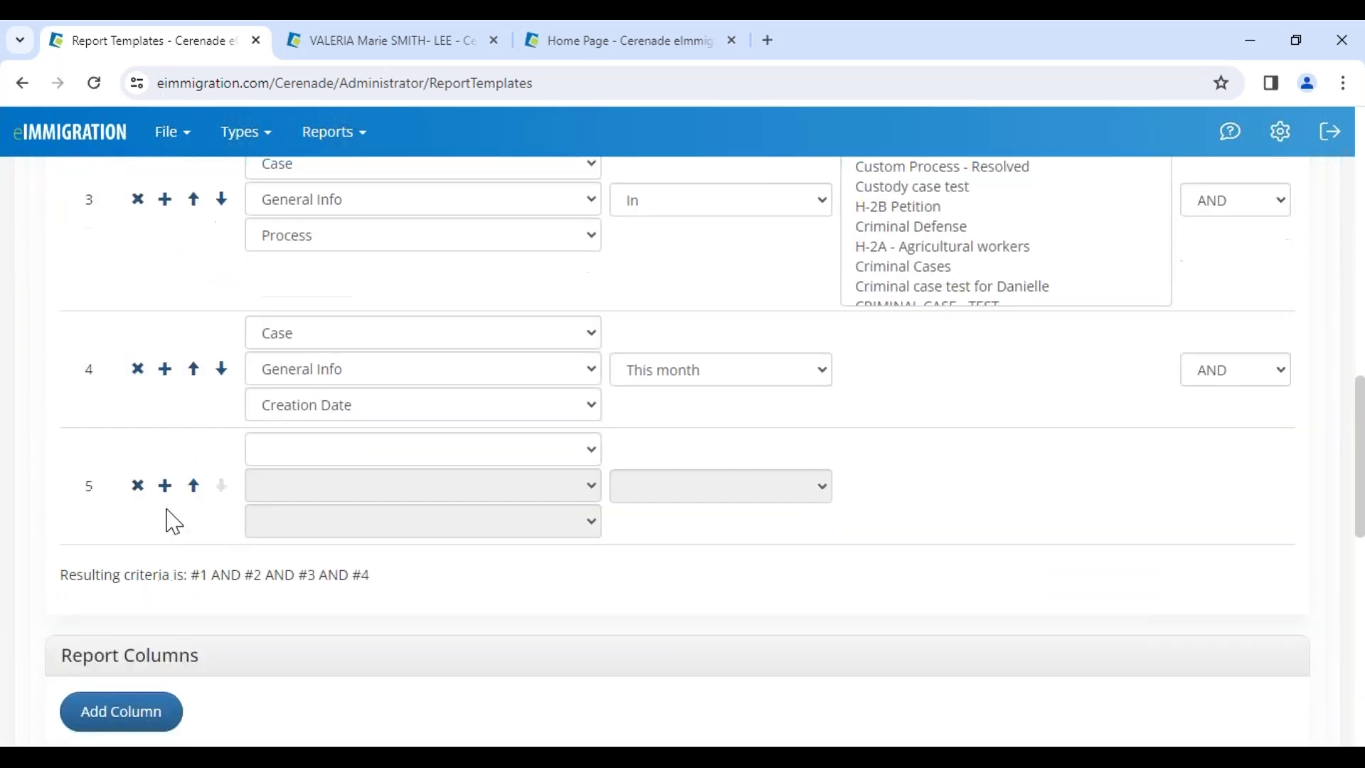
{"action": "left_click", "coordinate": [138, 485]}
Step: Try to test the report template without a sorting option on any column
{"action": "scroll", "coordinate": [156, 497], "scroll_direction": "up", "scroll_amount": 10}
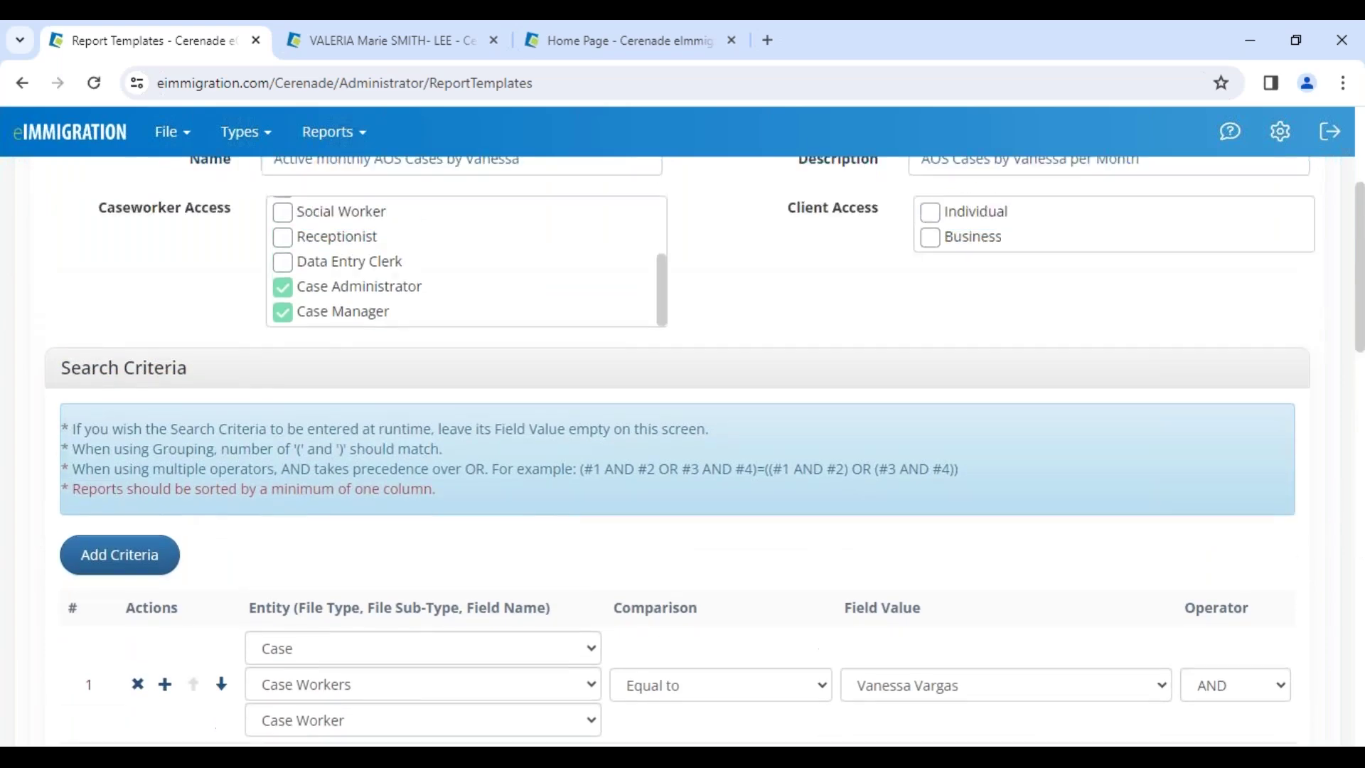
{"action": "scroll", "coordinate": [350, 329], "scroll_direction": "up", "scroll_amount": 4}
{"action": "left_click", "coordinate": [353, 353]}
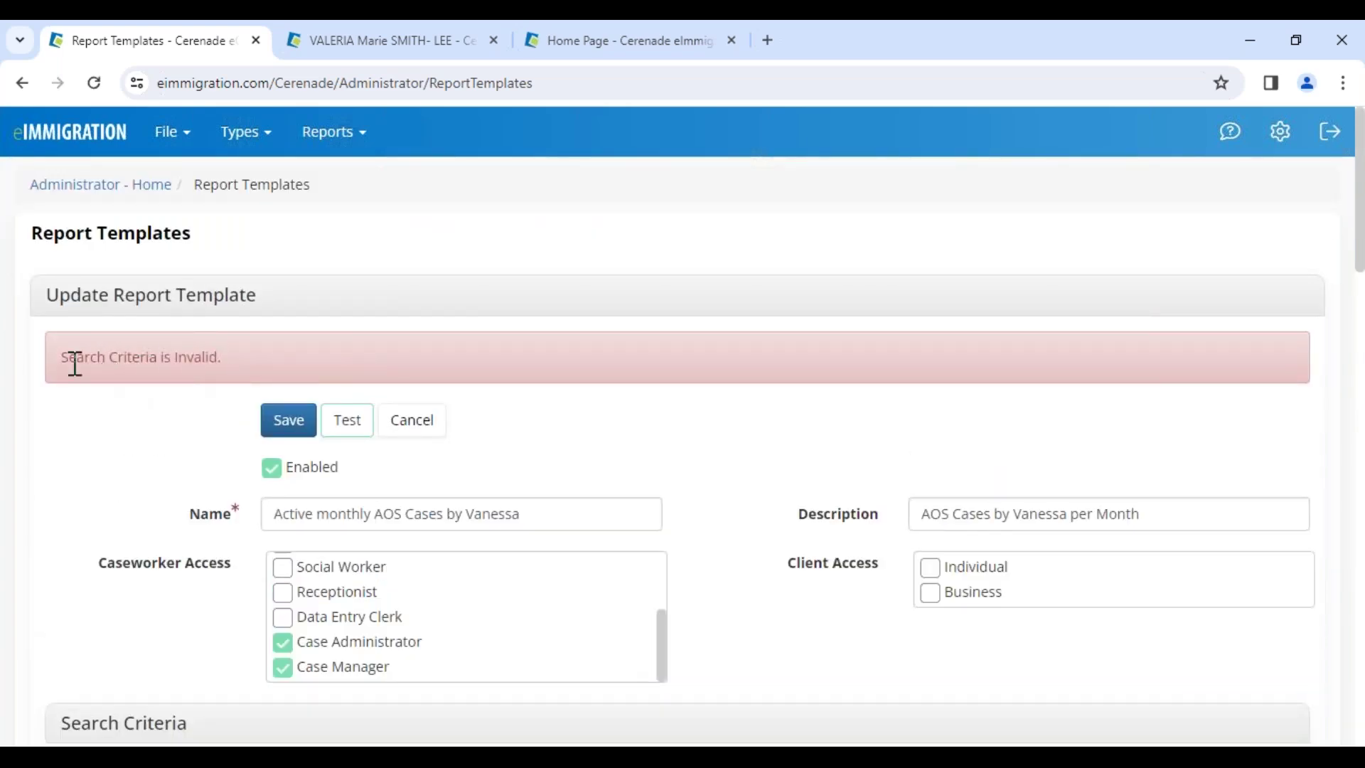
Step: Set the sorting option of the Date Created report column to Ascending
{"action": "scroll", "coordinate": [633, 436], "scroll_direction": "down", "scroll_amount": 15}
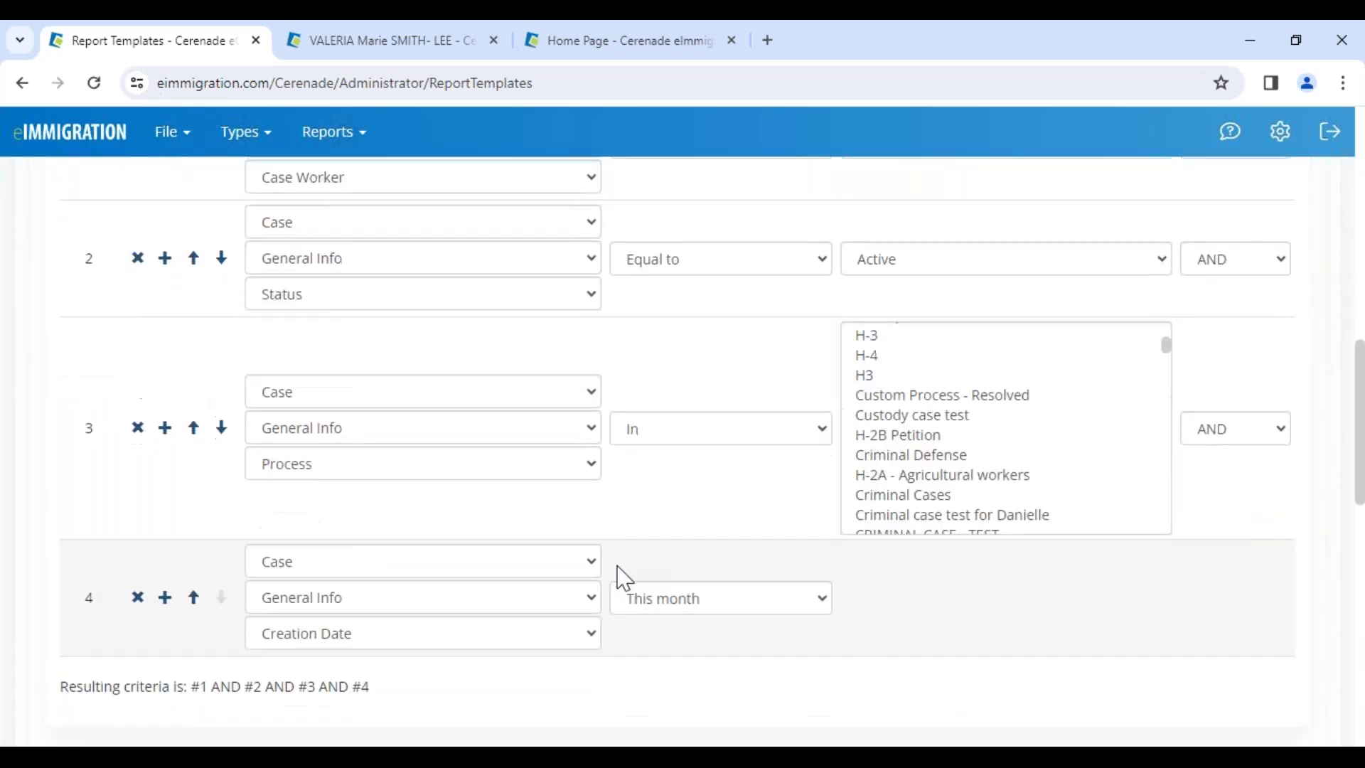
{"action": "left_click", "coordinate": [694, 398]}
{"action": "left_click_drag", "start_coordinate": [668, 383], "coordinate": [825, 384]}
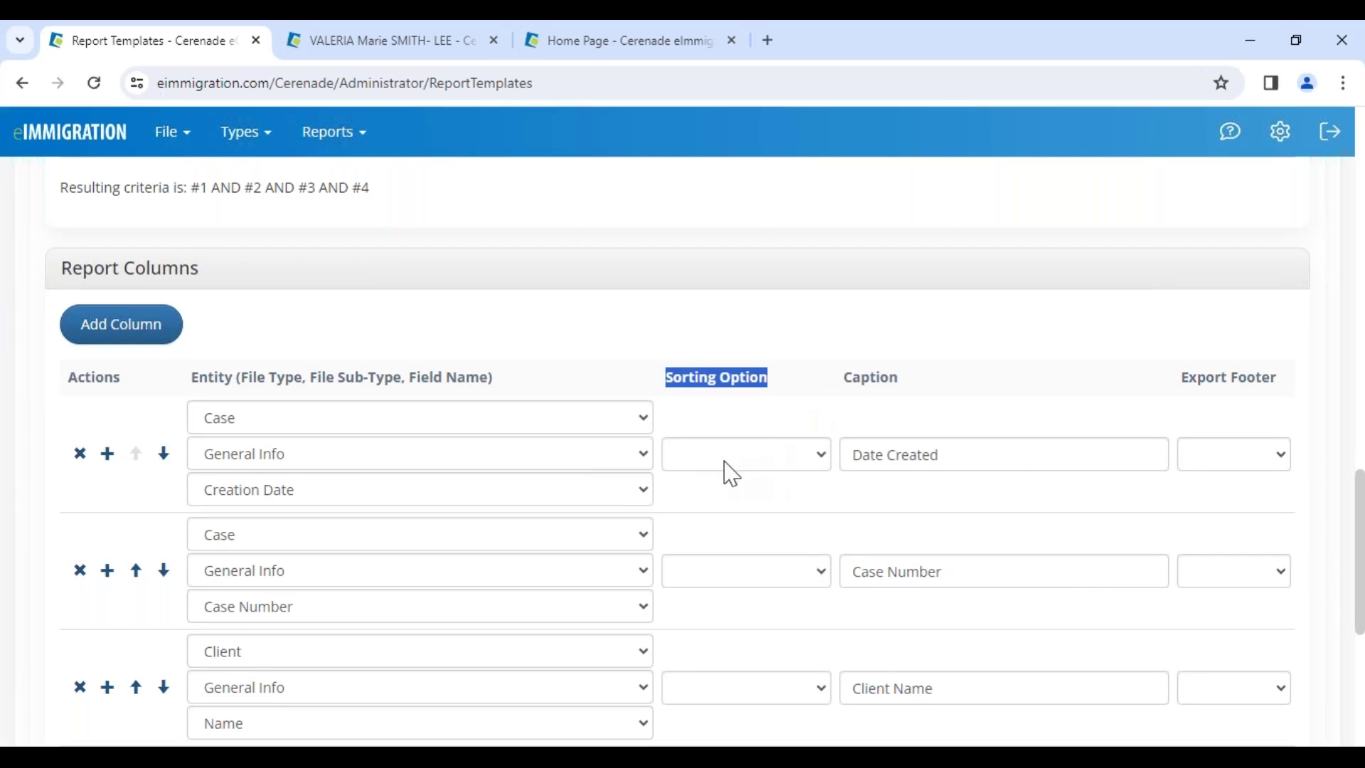
{"action": "scroll", "coordinate": [731, 490], "scroll_direction": "down", "scroll_amount": 5}
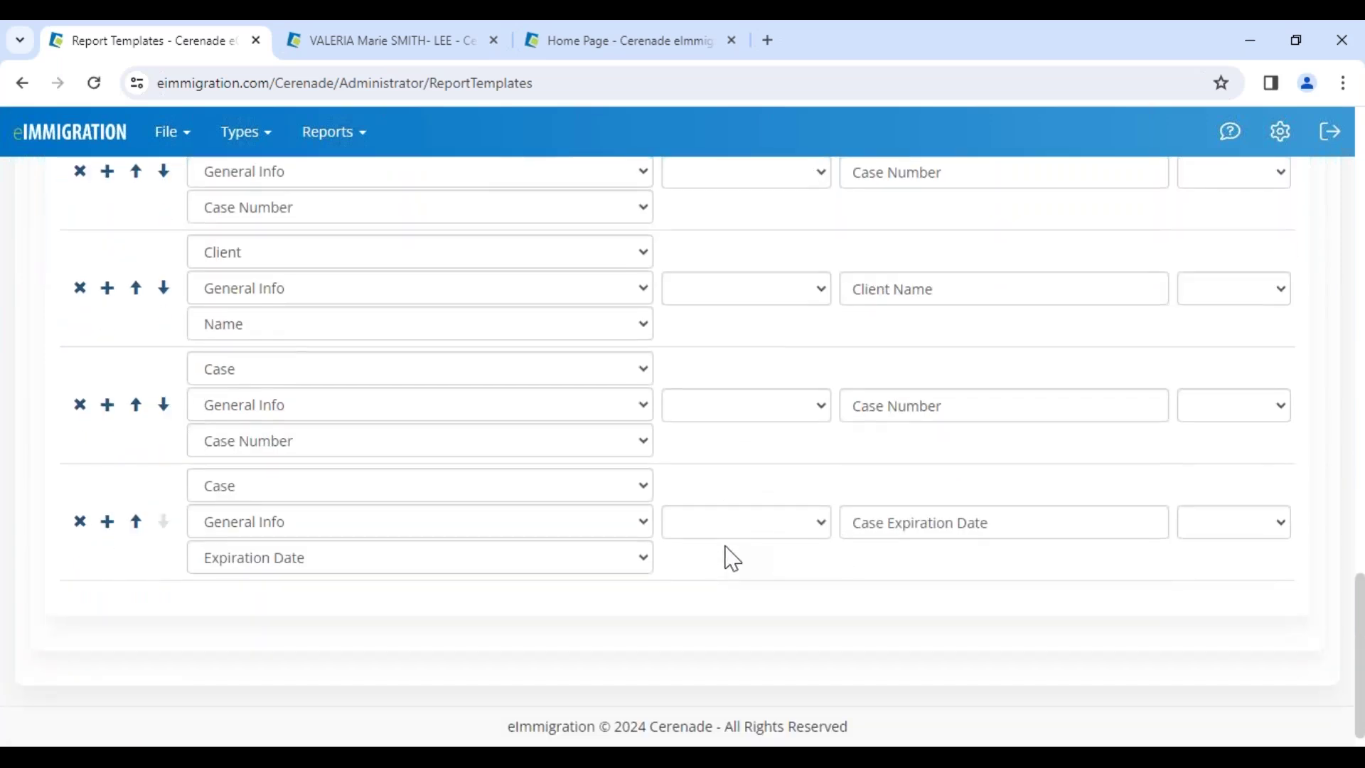
{"action": "scroll", "coordinate": [750, 506], "scroll_direction": "up", "scroll_amount": 1}
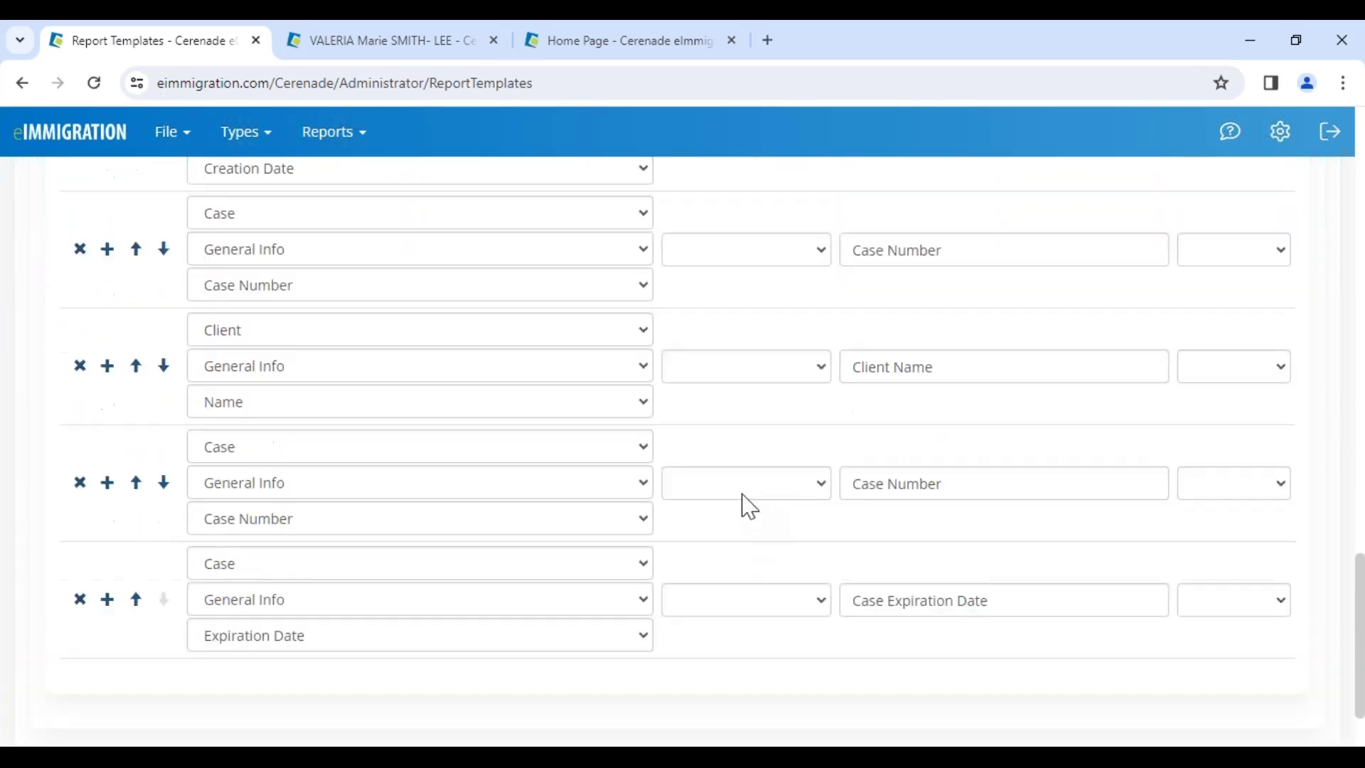
{"action": "scroll", "coordinate": [749, 506], "scroll_direction": "up", "scroll_amount": 1}
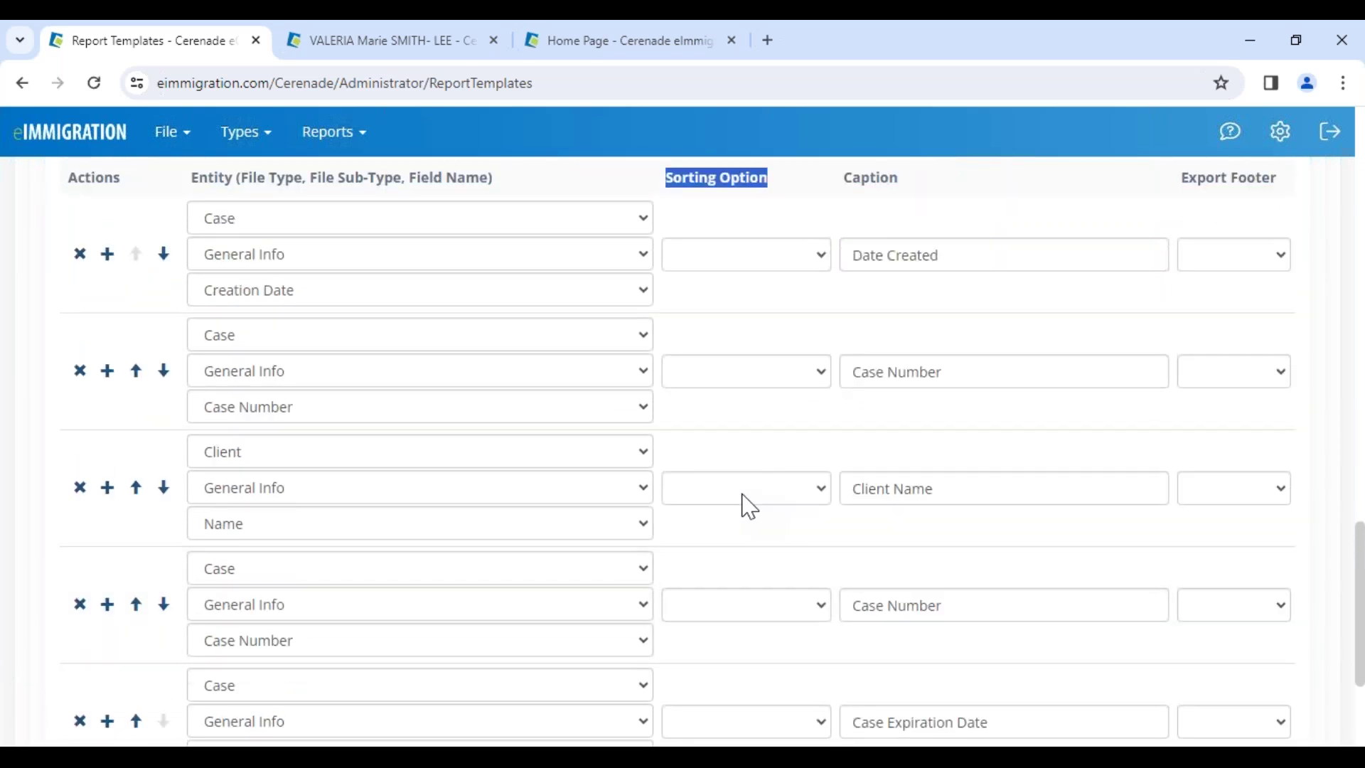
{"action": "left_click", "coordinate": [711, 262]}
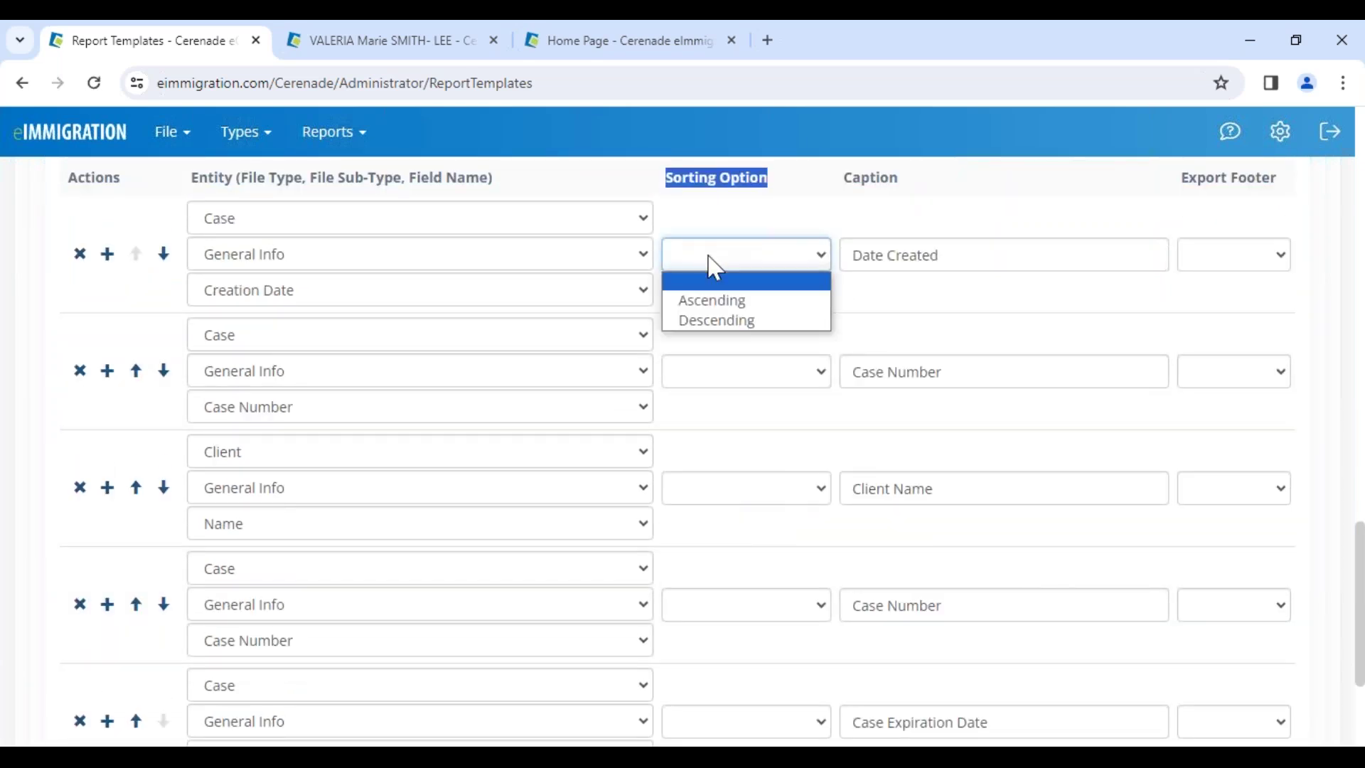
{"action": "left_click", "coordinate": [719, 298]}
Step: Test the report template and review the number of records it finds
{"action": "scroll", "coordinate": [715, 415], "scroll_direction": "up", "scroll_amount": 10}
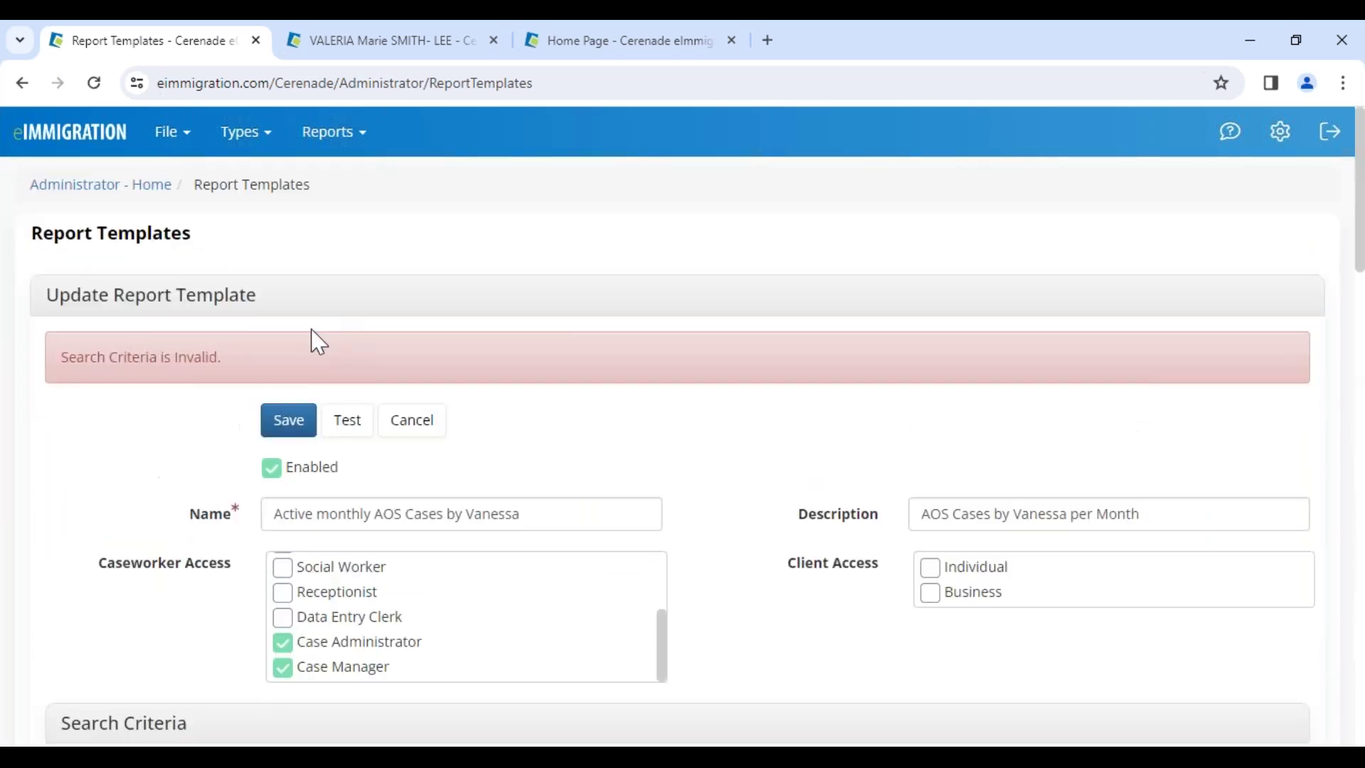
{"action": "left_click", "coordinate": [352, 425]}
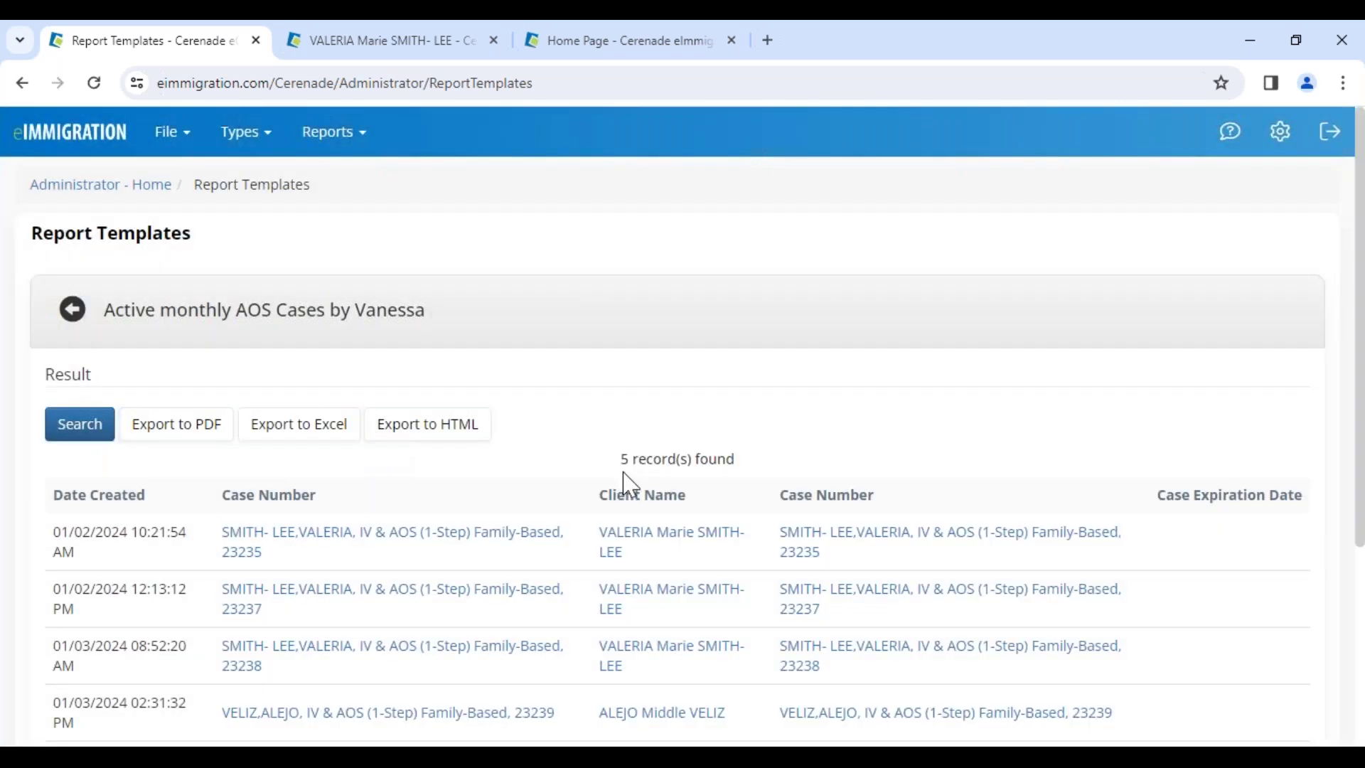
{"action": "left_click_drag", "start_coordinate": [614, 460], "coordinate": [755, 452]}
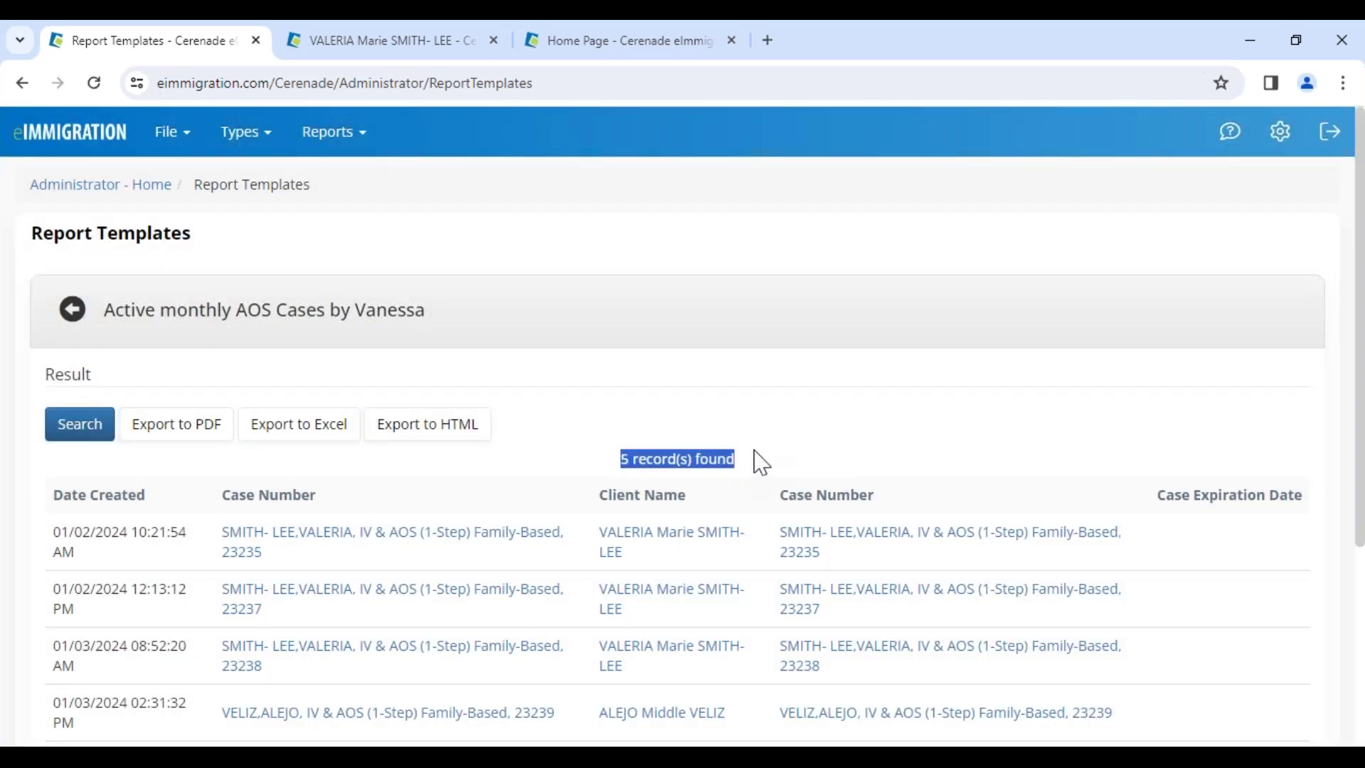
{"action": "left_click", "coordinate": [651, 426]}
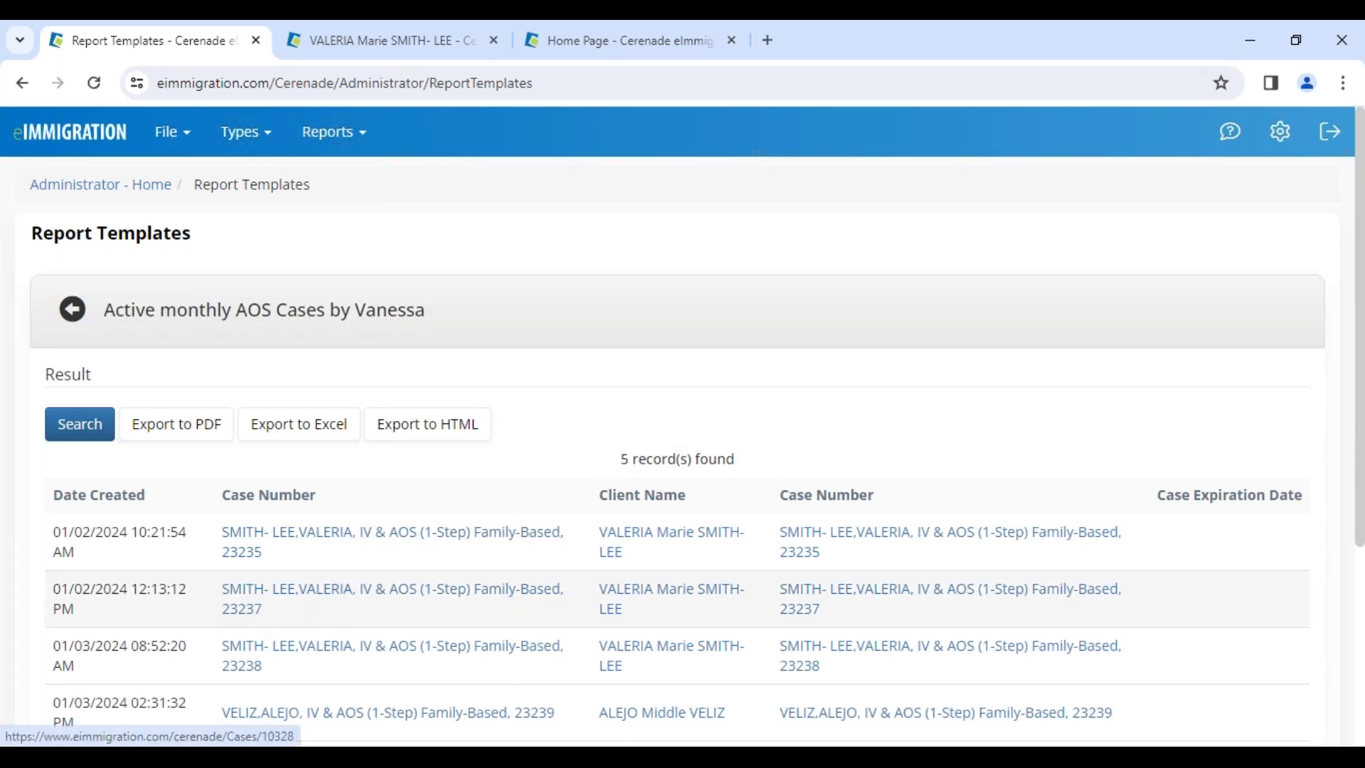
Step: Change the duplicate Case Number column after Client Name in the report template to the case's Department field
{"action": "scroll", "coordinate": [123, 532], "scroll_direction": "down", "scroll_amount": 1}
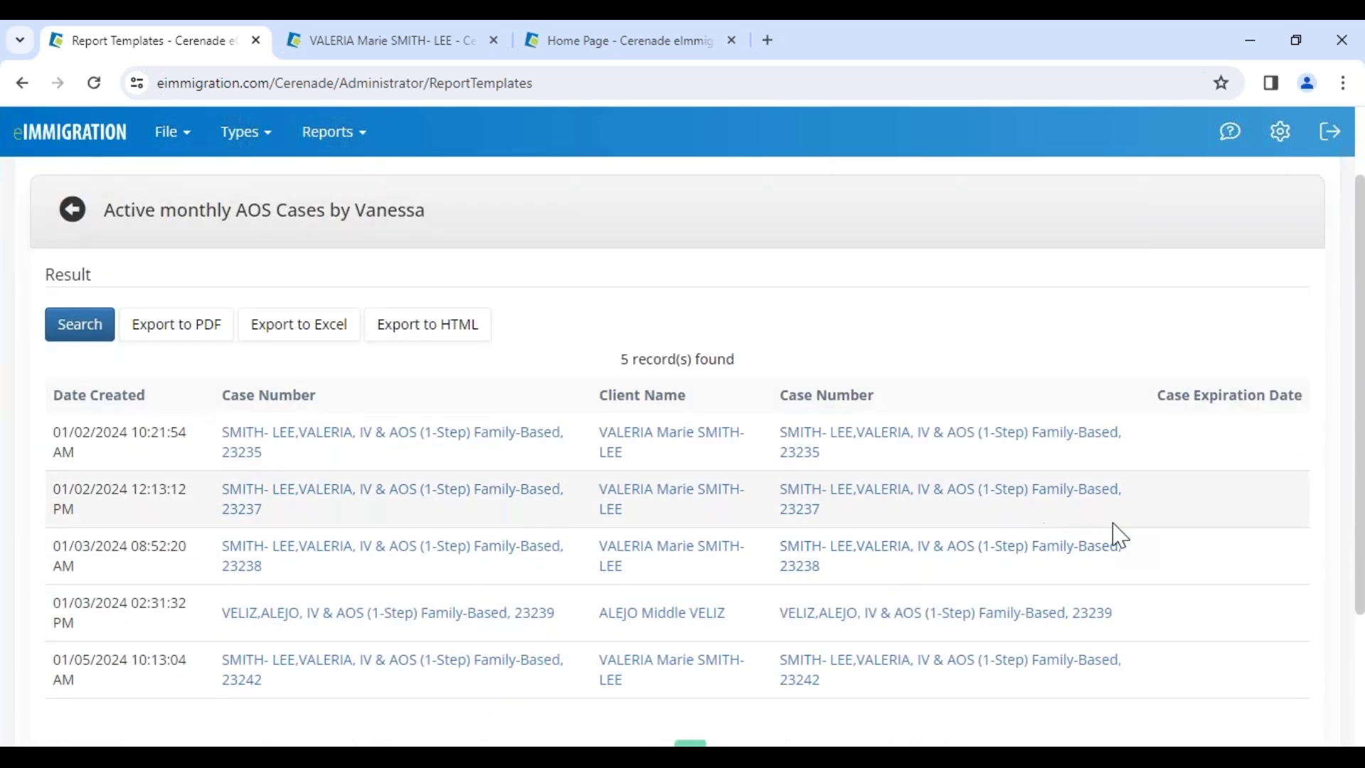
{"action": "left_click_drag", "start_coordinate": [786, 395], "coordinate": [879, 398]}
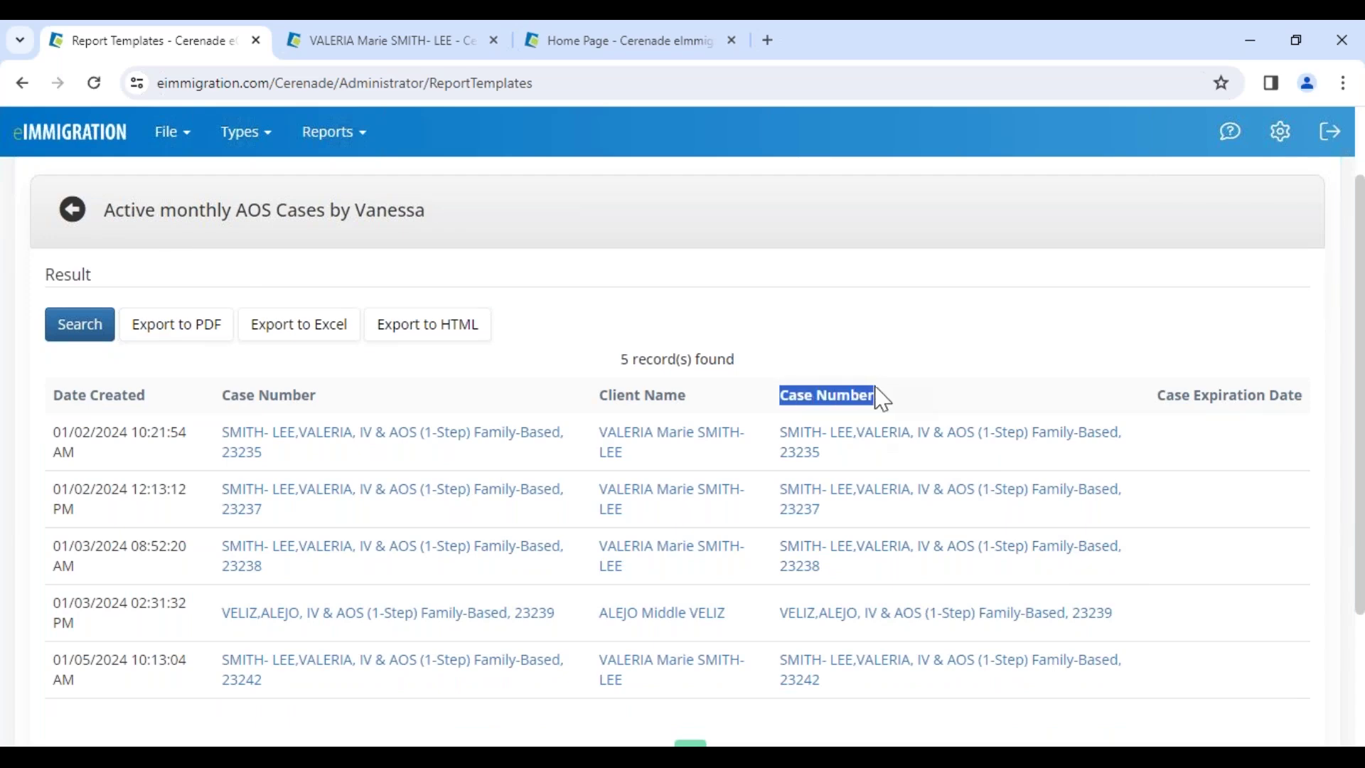
{"action": "left_click", "coordinate": [69, 211]}
{"action": "scroll", "coordinate": [379, 615], "scroll_direction": "down", "scroll_amount": 10}
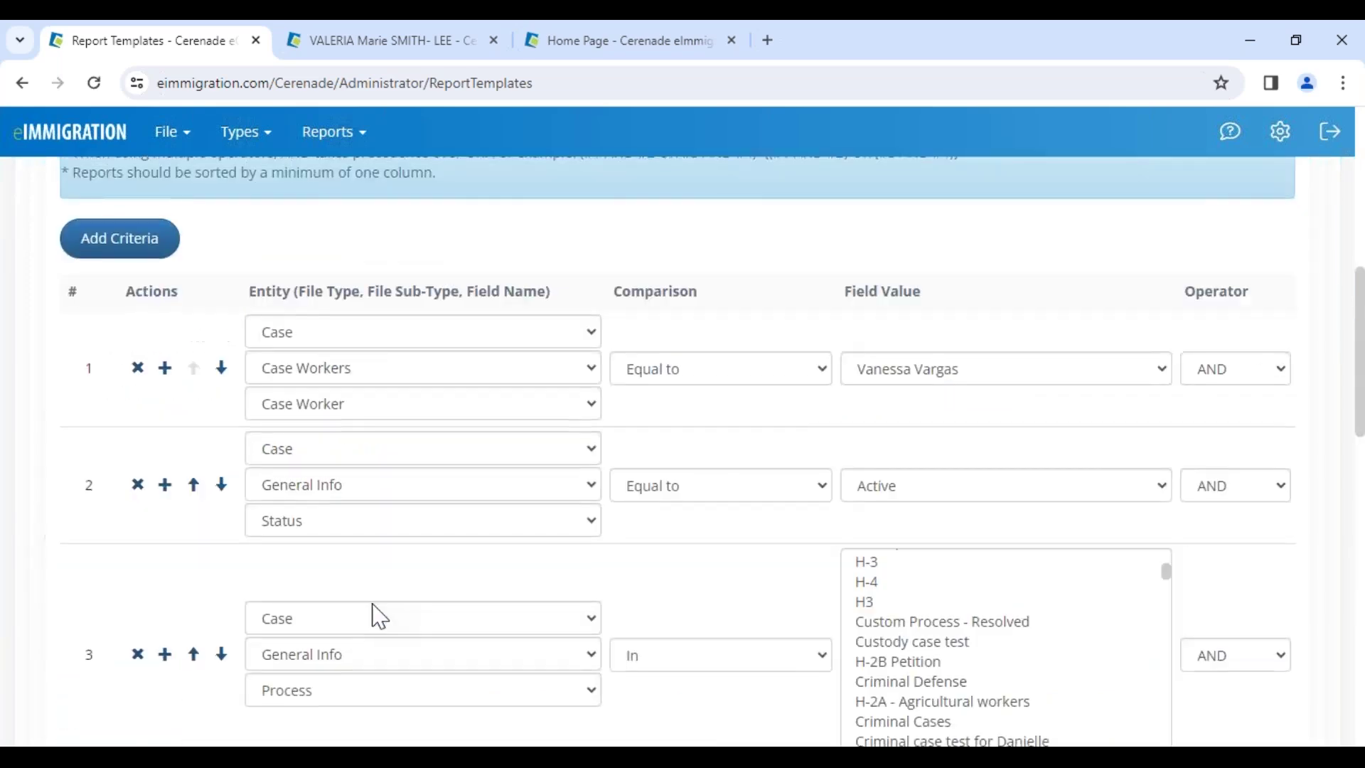
{"action": "scroll", "coordinate": [380, 615], "scroll_direction": "down", "scroll_amount": 10}
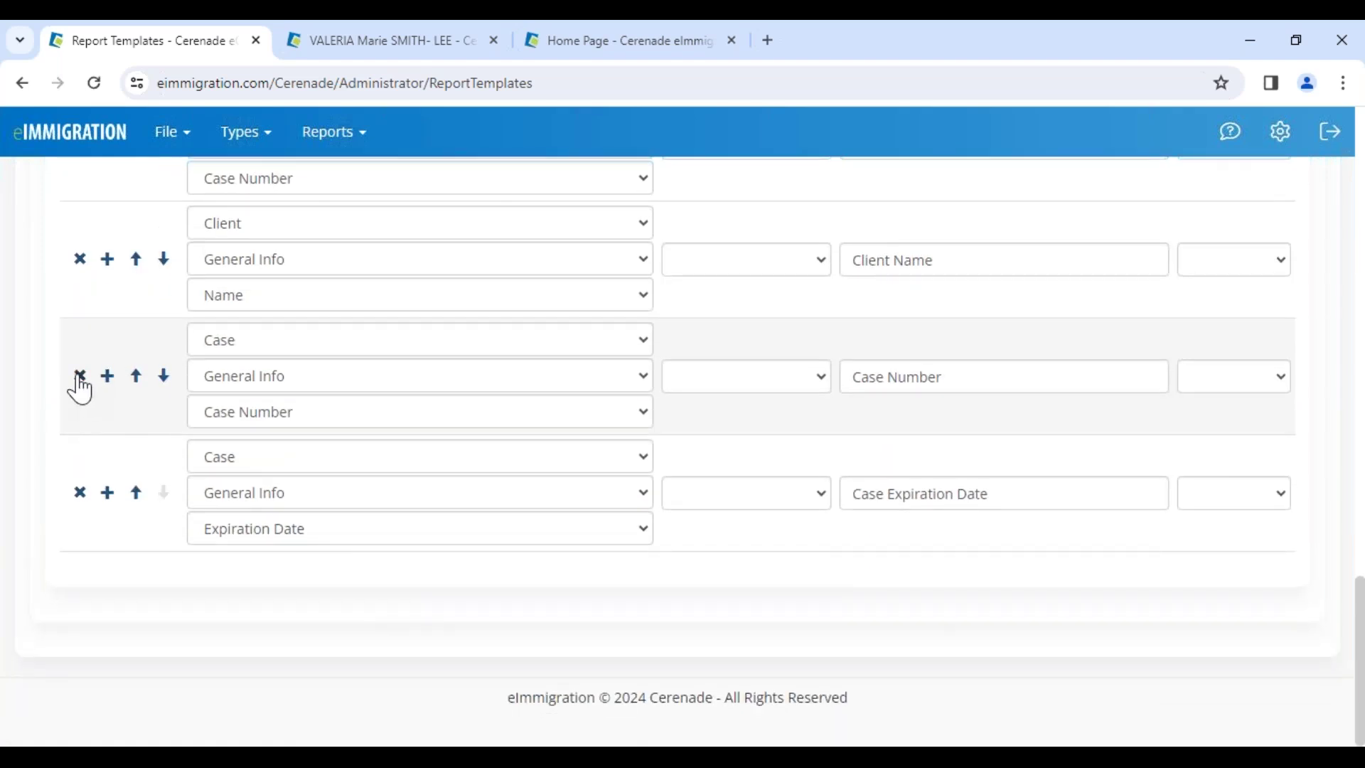
{"action": "left_click", "coordinate": [234, 416]}
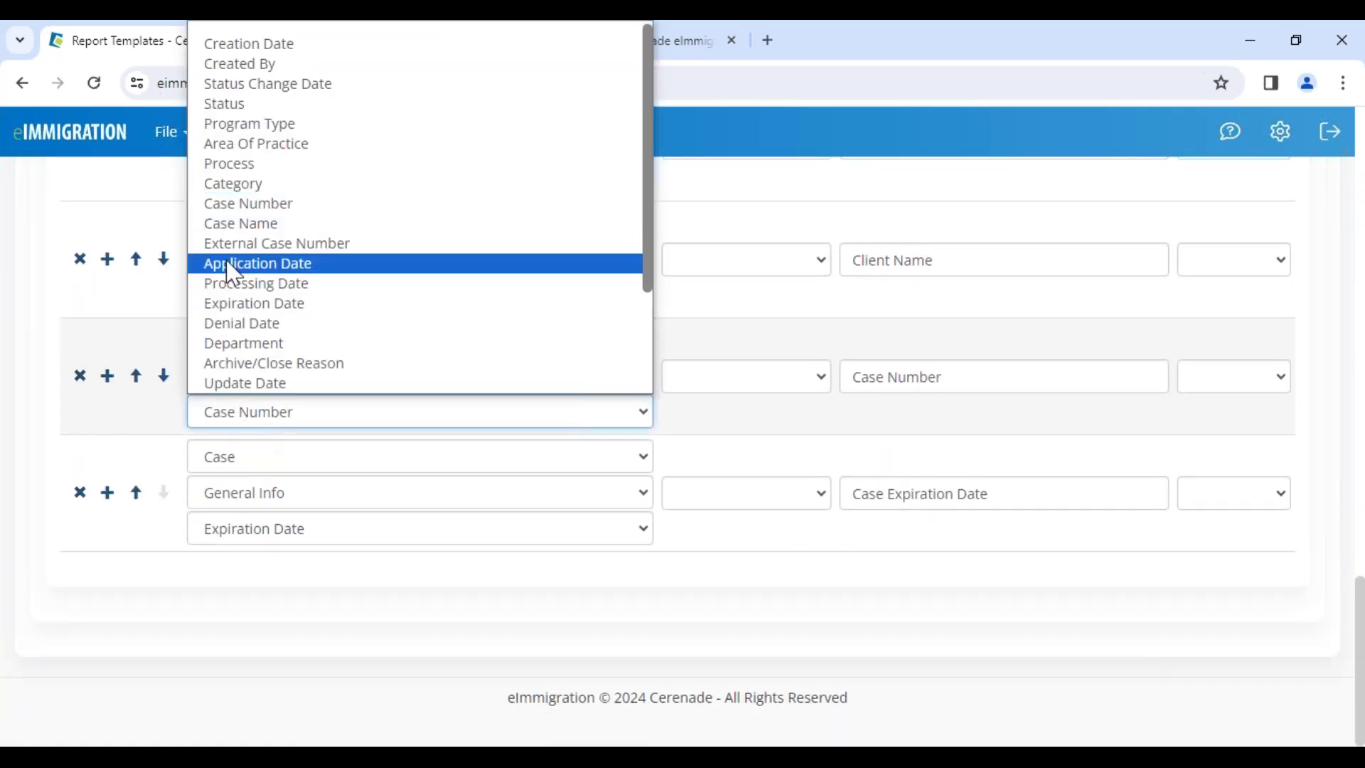
{"action": "key", "text": "Escape"}
{"action": "left_click", "coordinate": [262, 348]}
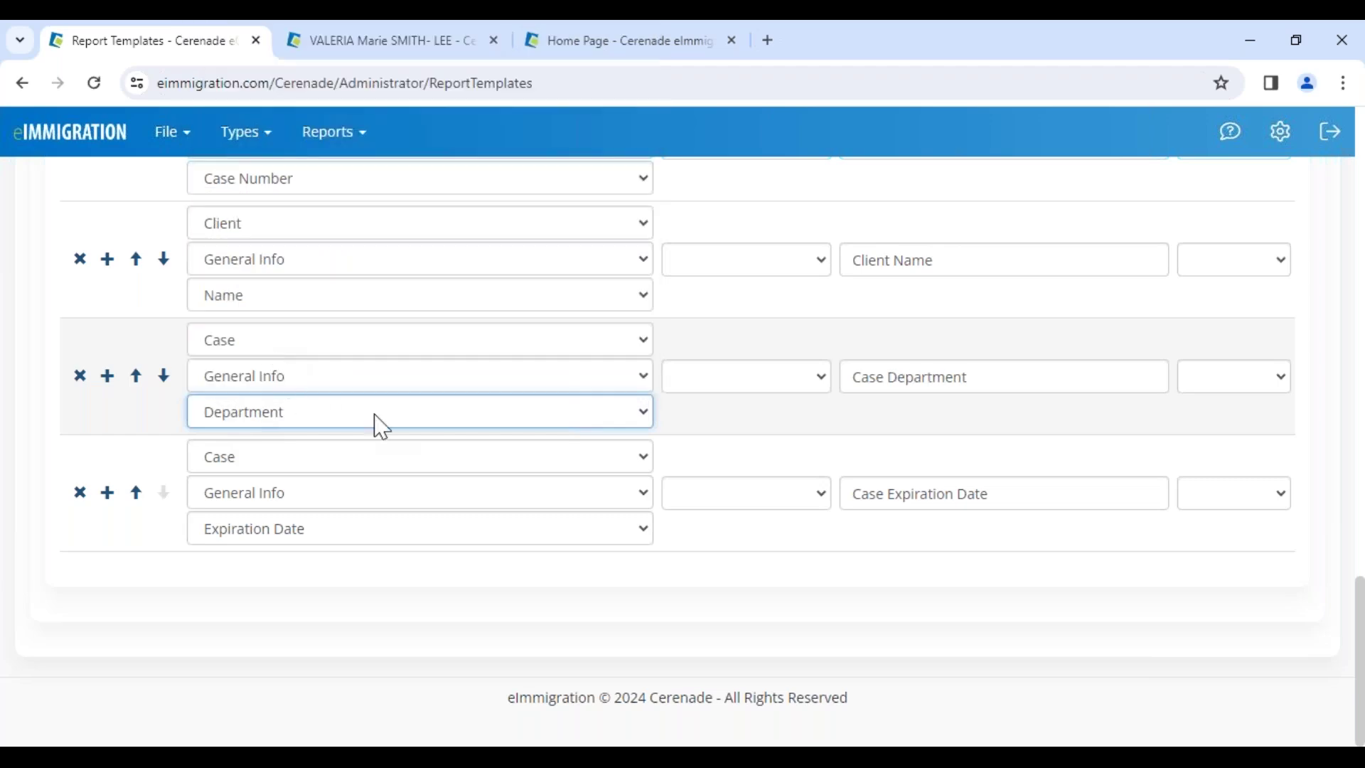
Step: Test the report template and examine the values of the Case Department column
{"action": "scroll", "coordinate": [733, 620], "scroll_direction": "up", "scroll_amount": 15}
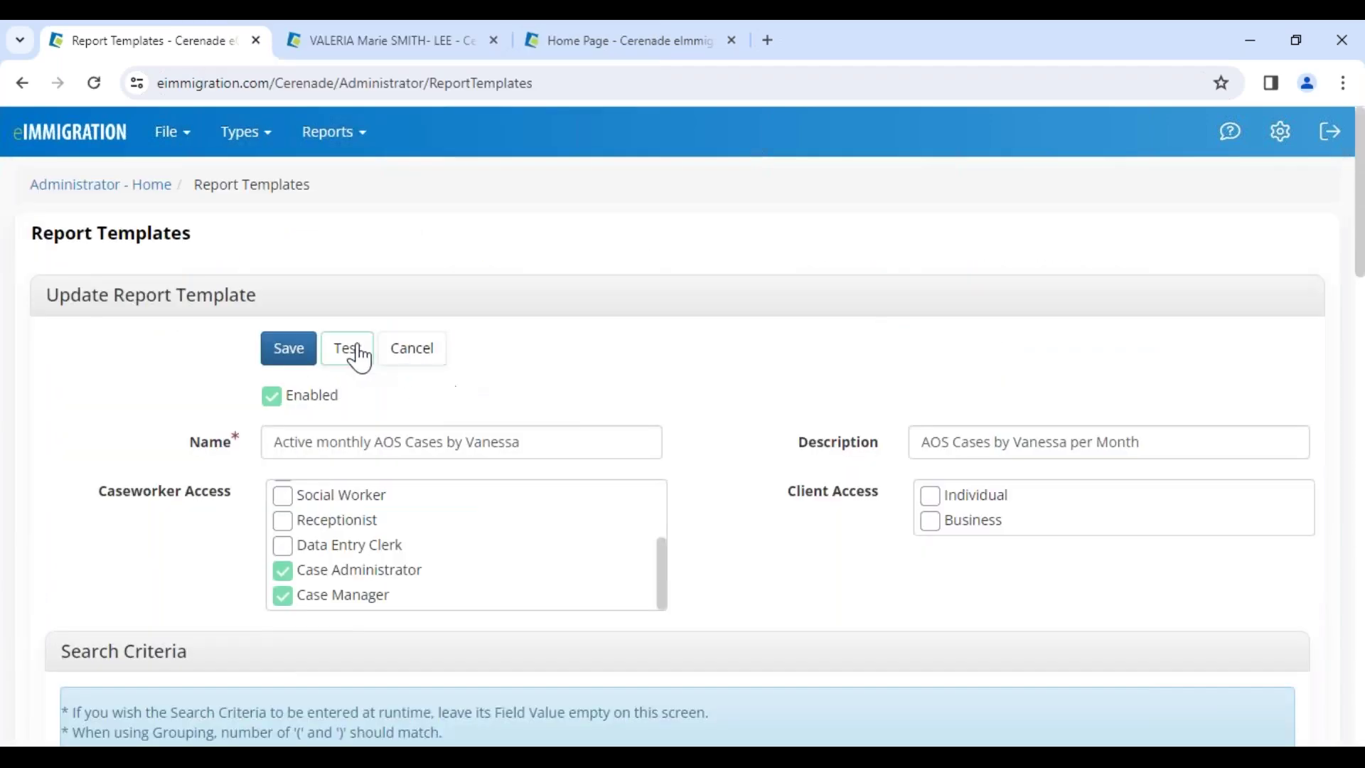
{"action": "left_click", "coordinate": [356, 349]}
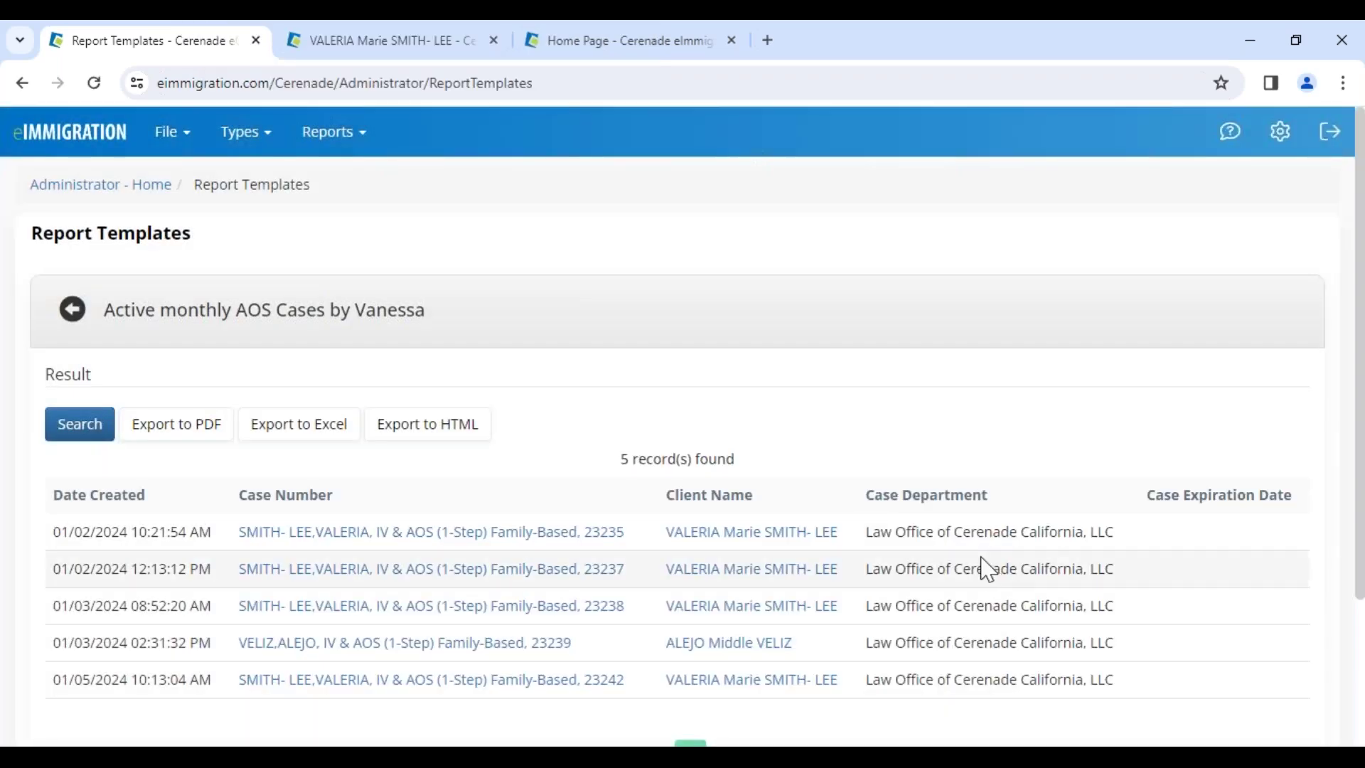
{"action": "left_click_drag", "start_coordinate": [955, 568], "coordinate": [1096, 601]}
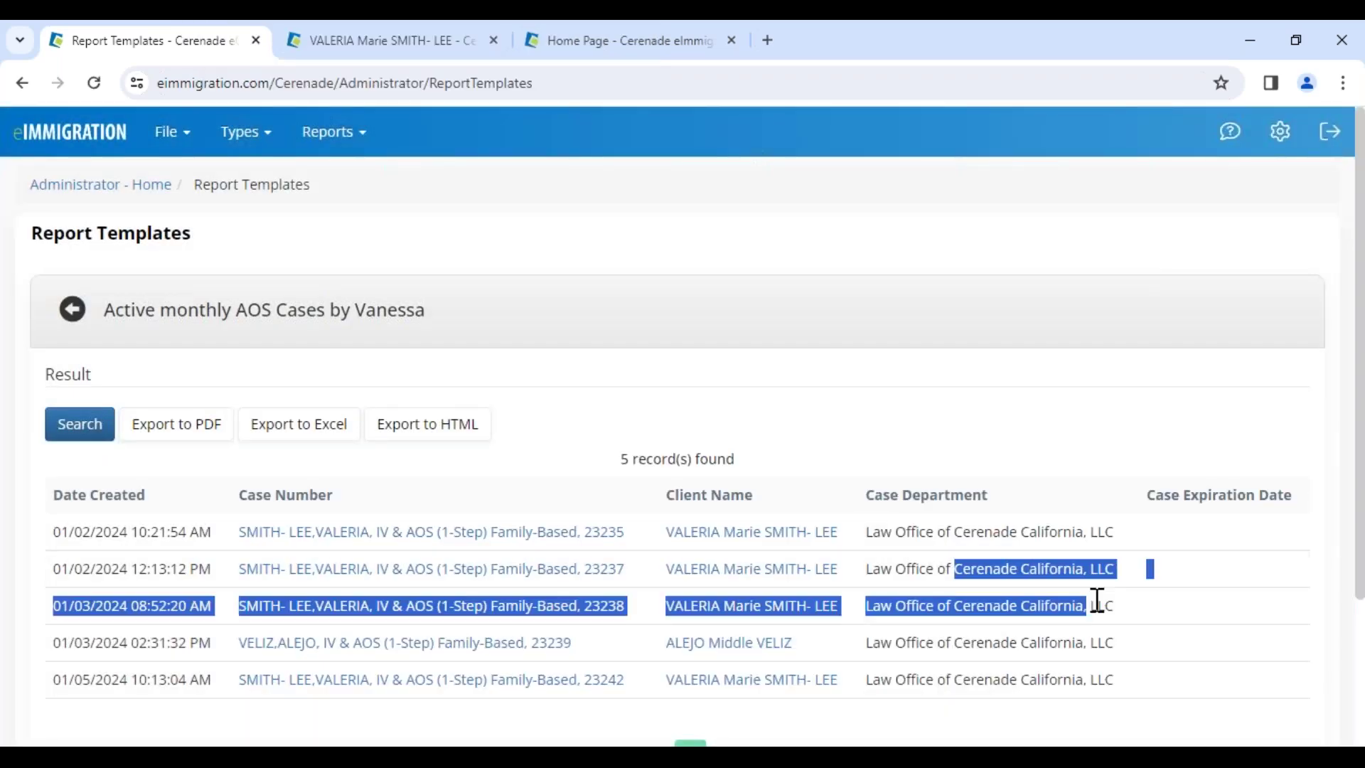
{"action": "left_click", "coordinate": [1096, 606]}
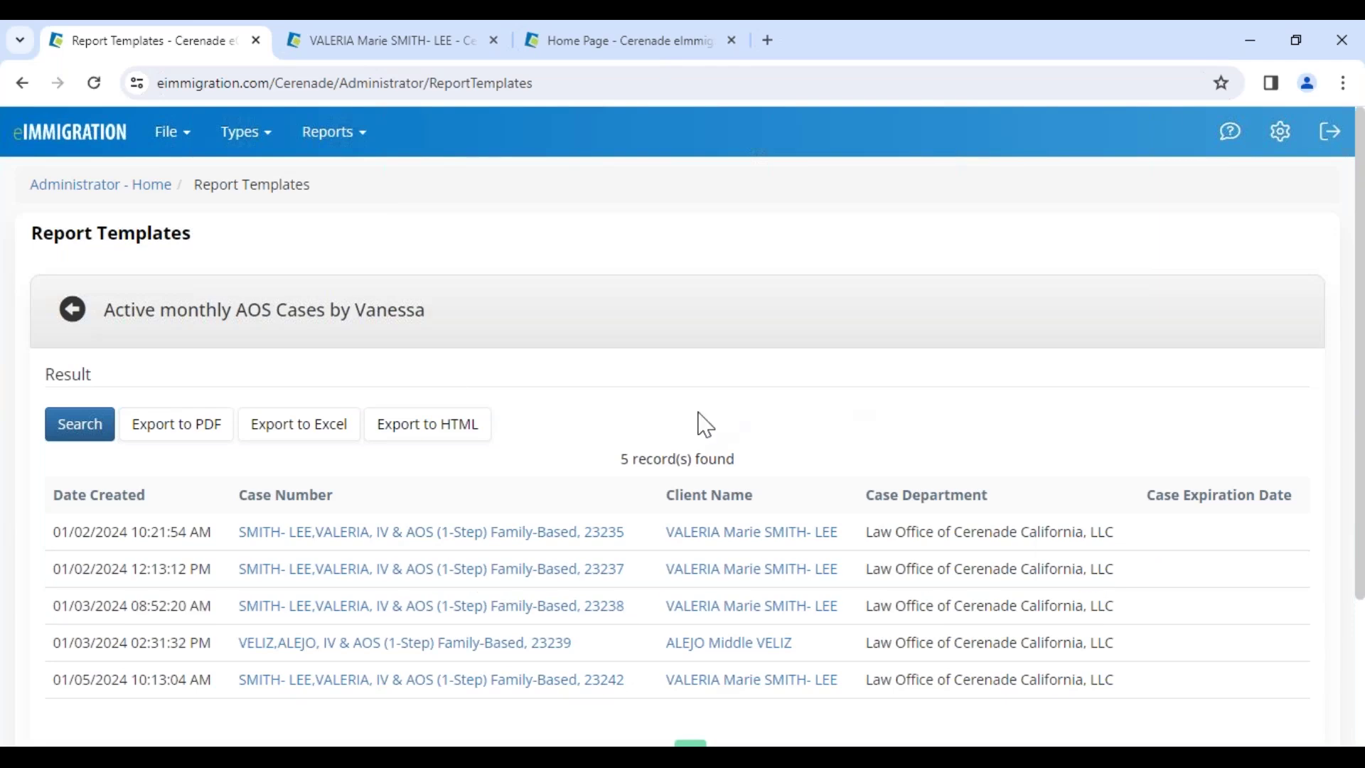
Step: Save the report template and return to the administrator home page
{"action": "left_click", "coordinate": [72, 309]}
{"action": "left_click", "coordinate": [284, 352]}
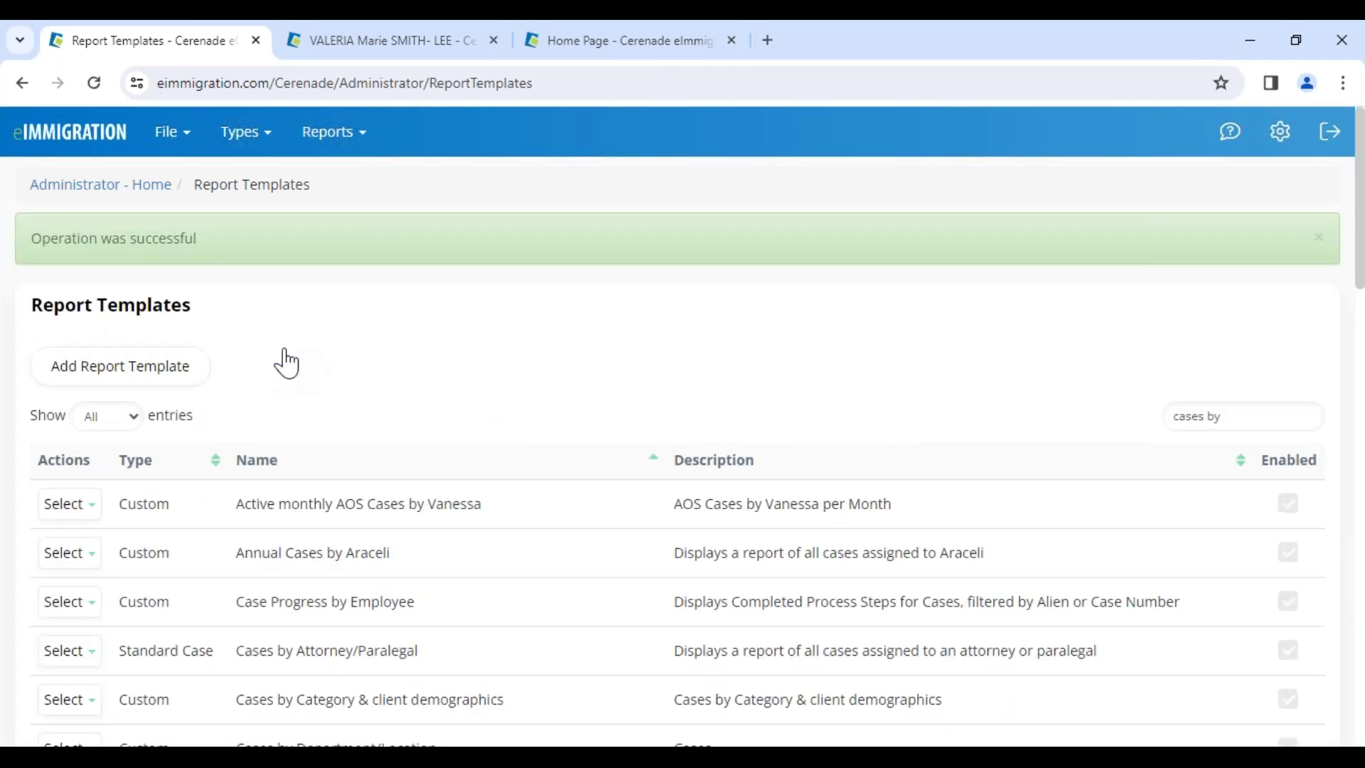
{"action": "left_click", "coordinate": [44, 188]}
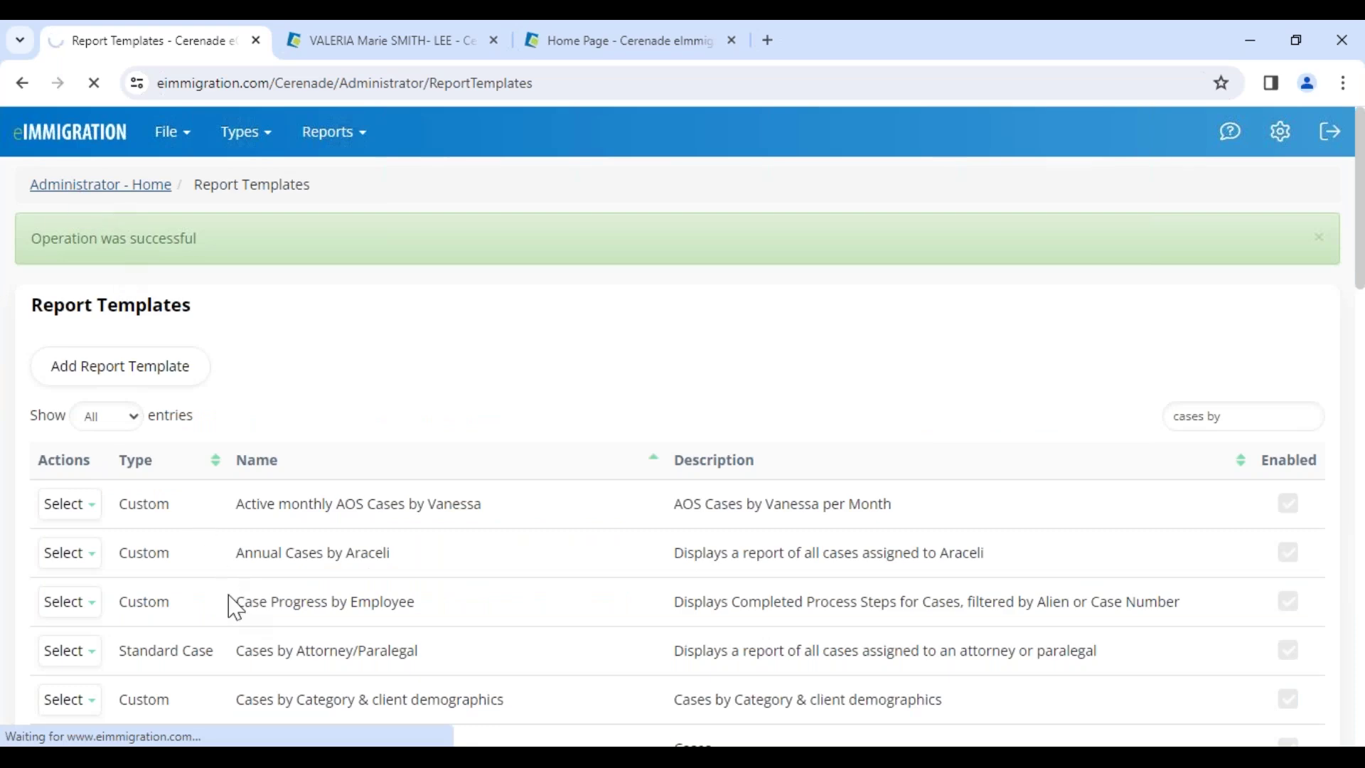
Step: Look over the administrator home page's Reports section and open the scheduled reports list
{"action": "scroll", "coordinate": [228, 611], "scroll_direction": "down", "scroll_amount": 5}
{"action": "scroll", "coordinate": [228, 609], "scroll_direction": "up", "scroll_amount": 5}
{"action": "scroll", "coordinate": [253, 511], "scroll_direction": "down", "scroll_amount": 5}
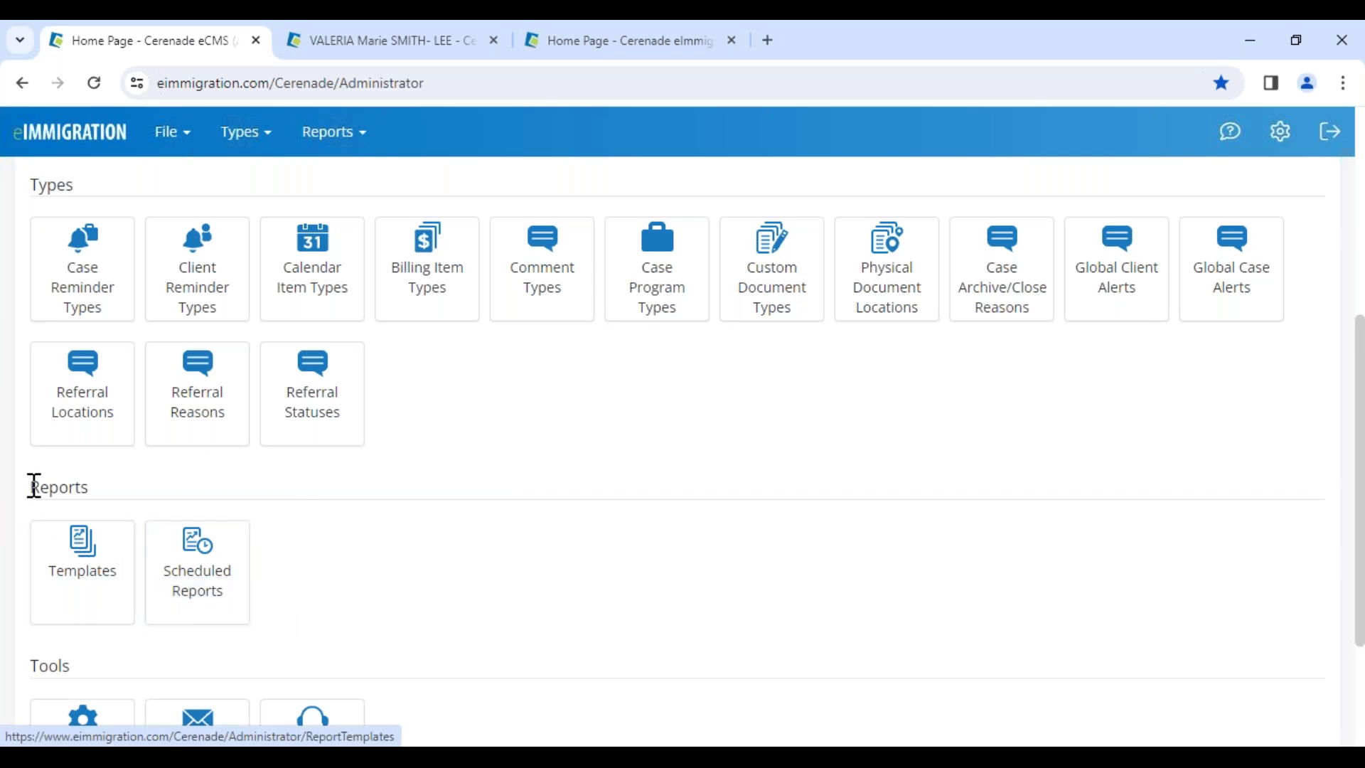
{"action": "left_click_drag", "start_coordinate": [32, 486], "coordinate": [103, 490]}
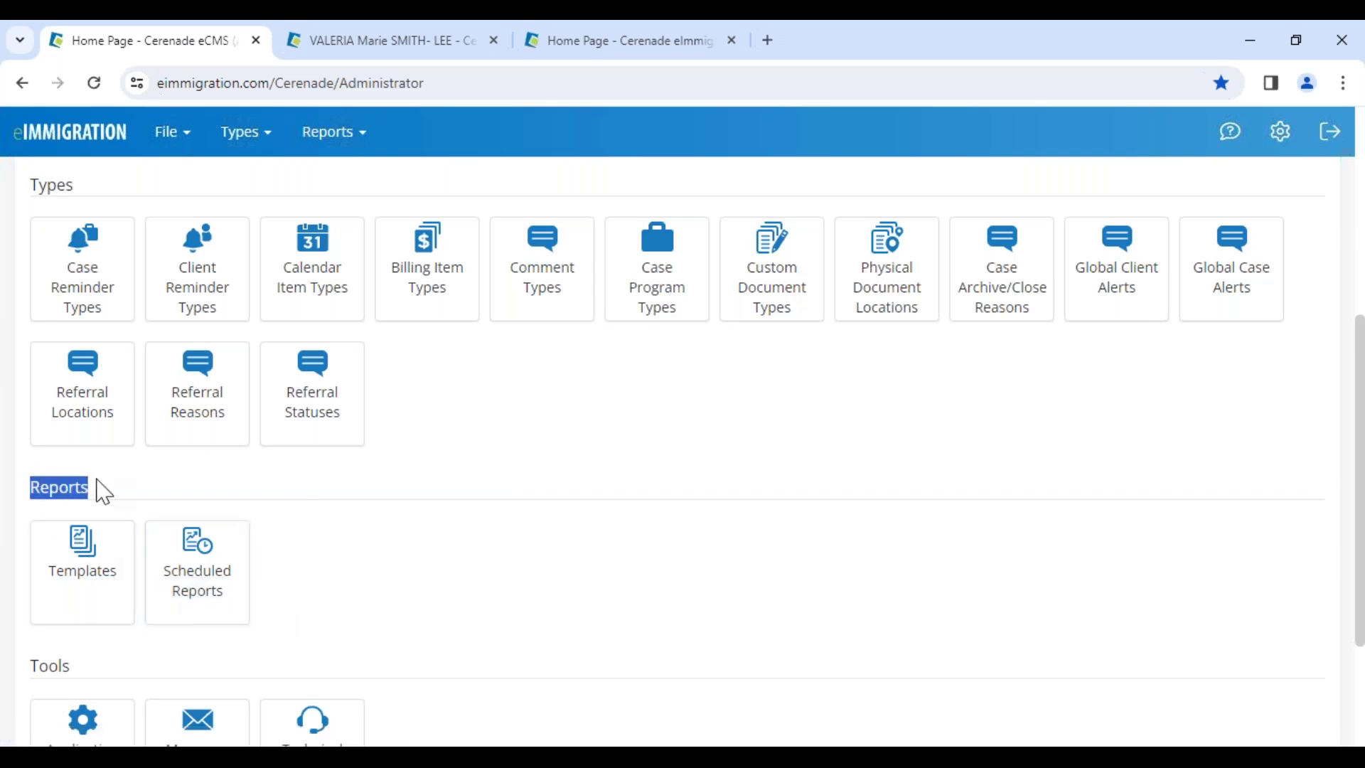
{"action": "left_click", "coordinate": [198, 578]}
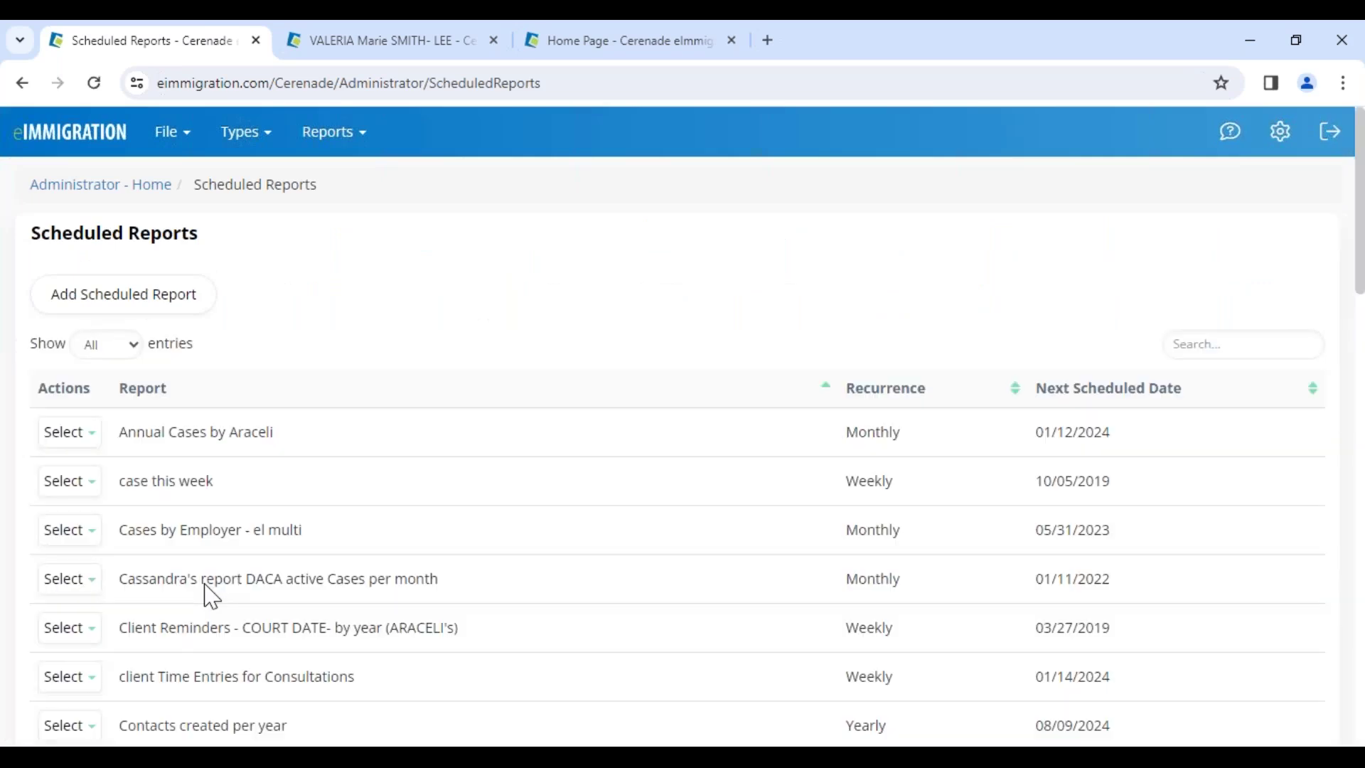
Step: Start a new scheduled report with Weekly recurrence, Excel format and the "case this week (Custom)" template
{"action": "left_click", "coordinate": [146, 307]}
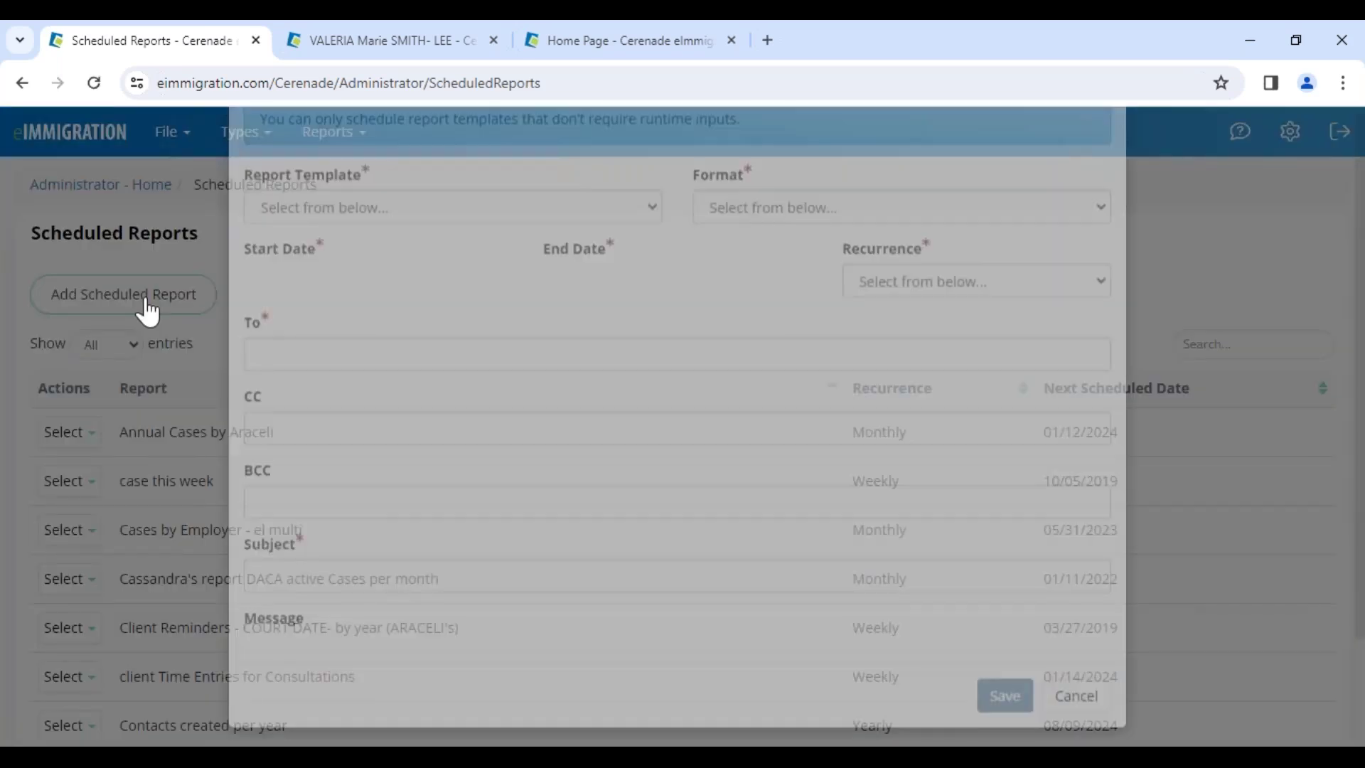
{"action": "left_click", "coordinate": [899, 395]}
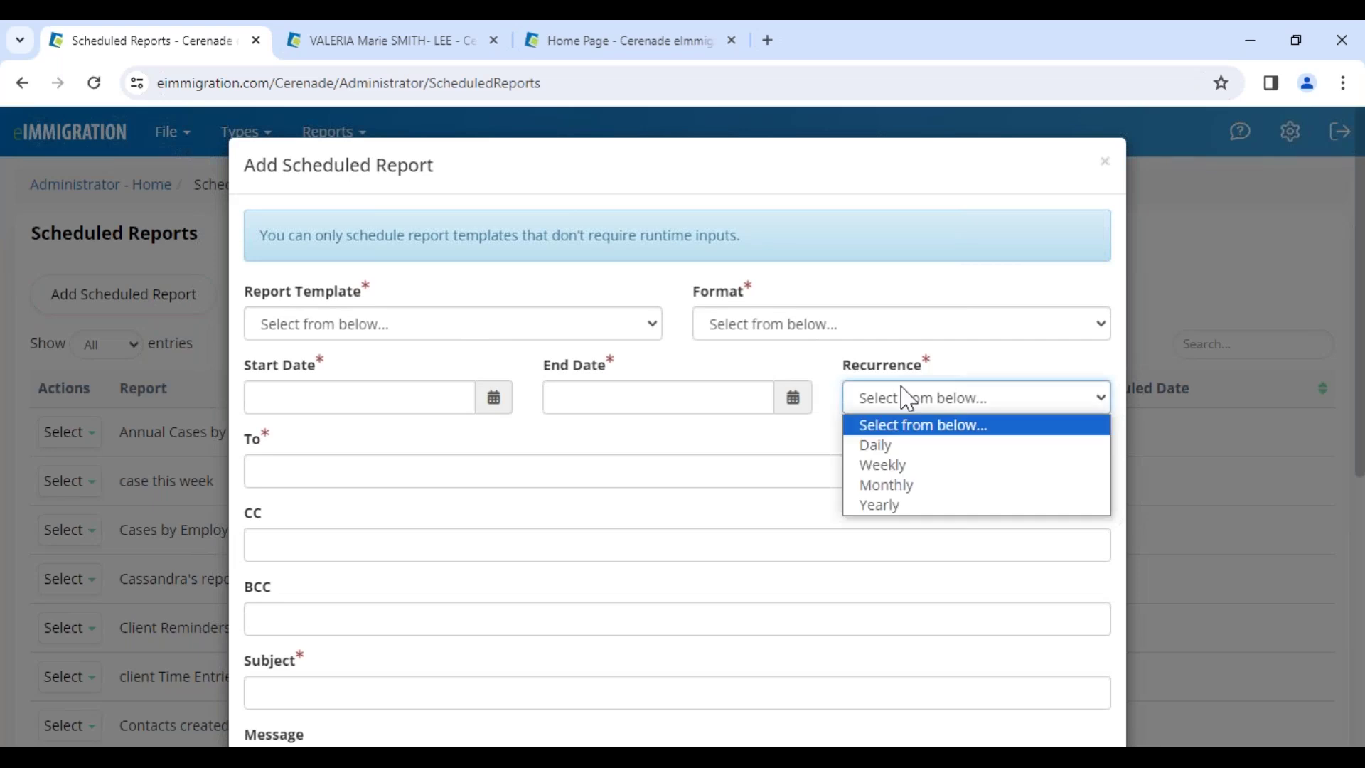
{"action": "left_click", "coordinate": [901, 466]}
{"action": "left_click", "coordinate": [799, 327]}
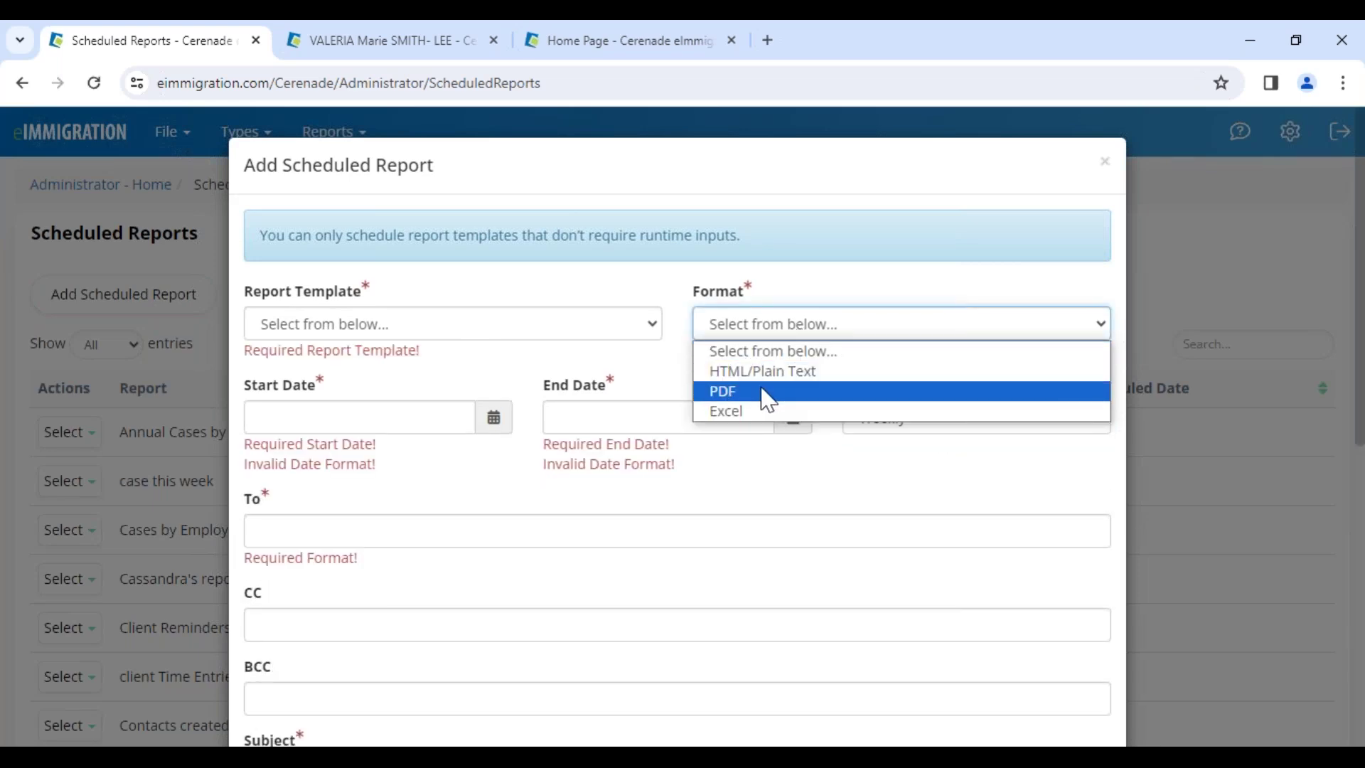
{"action": "left_click", "coordinate": [756, 412]}
{"action": "left_click", "coordinate": [521, 331]}
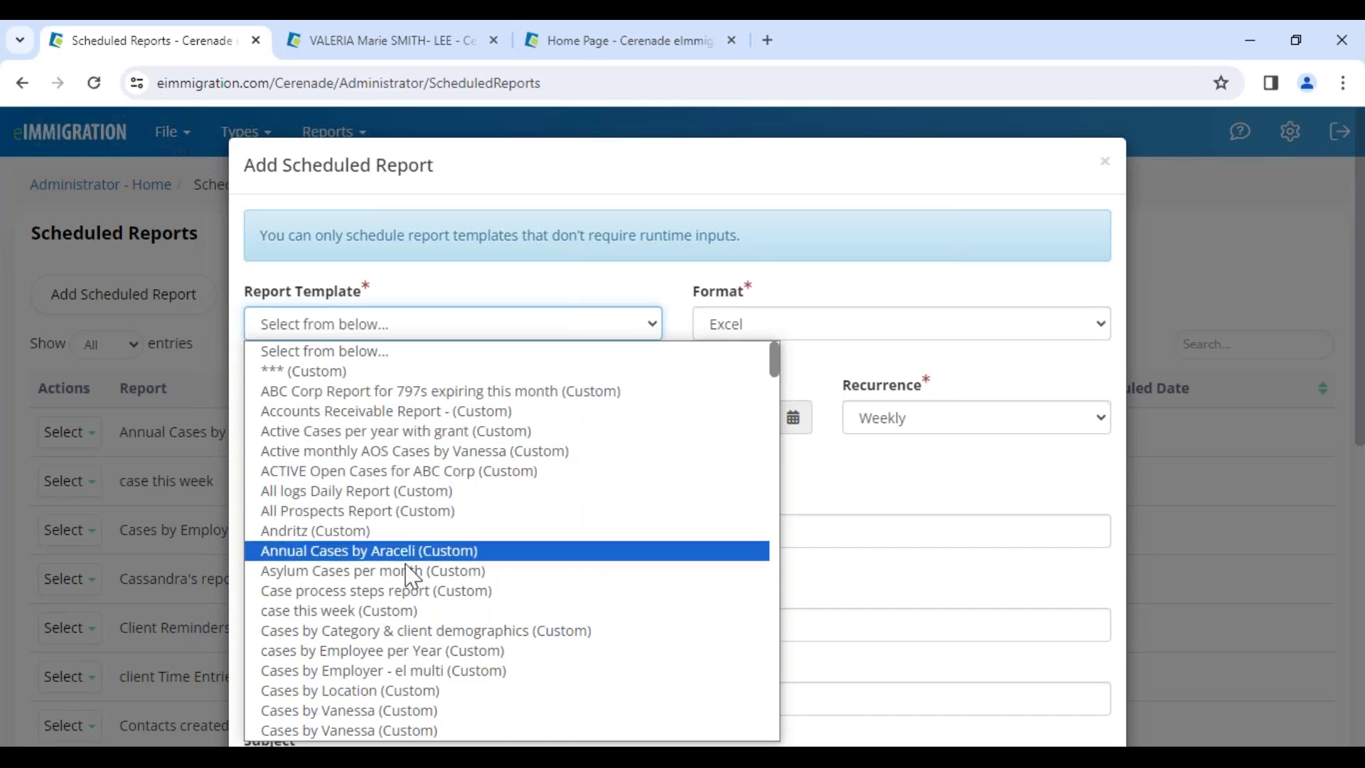
{"action": "left_click", "coordinate": [398, 611]}
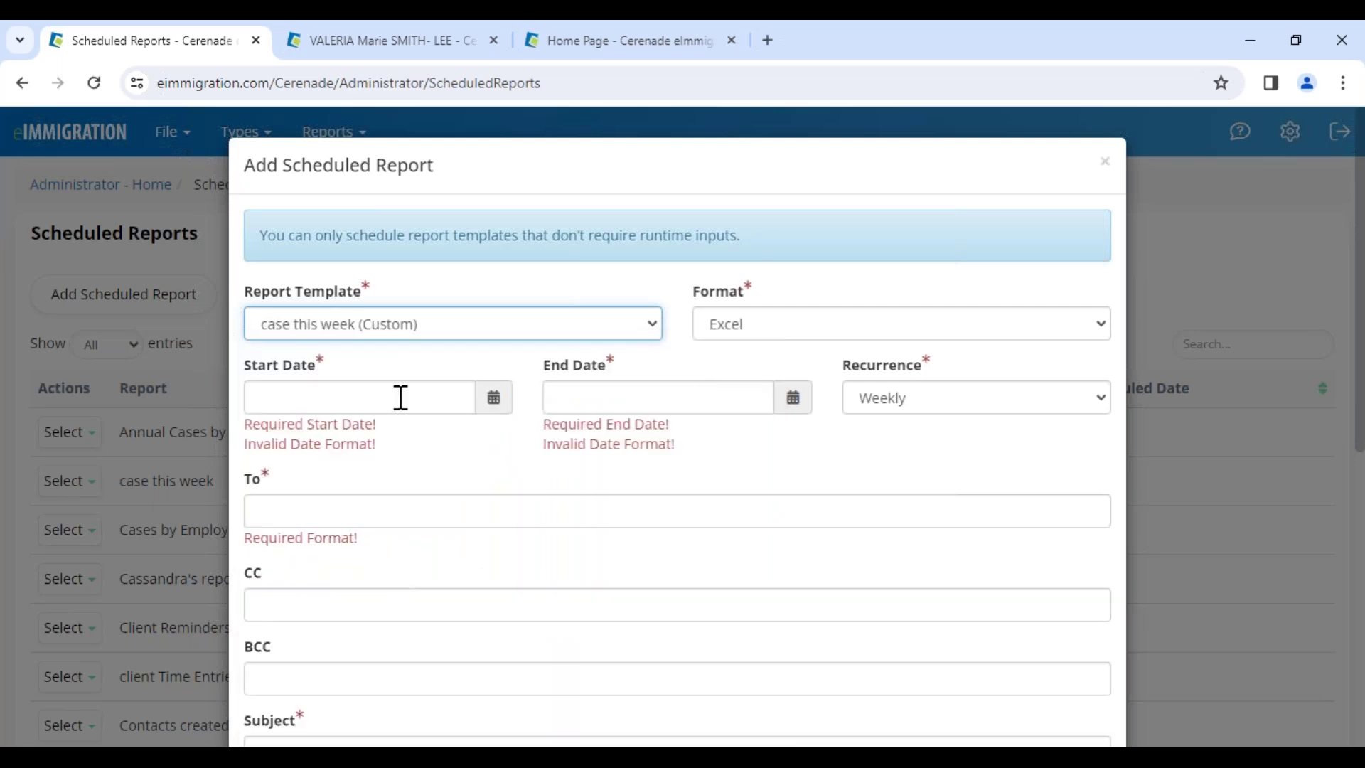
Step: Set the scheduled report's start date to 01/15/2024 and its end date to 01/15/2026
{"action": "left_click", "coordinate": [401, 397]}
{"action": "left_click", "coordinate": [294, 557]}
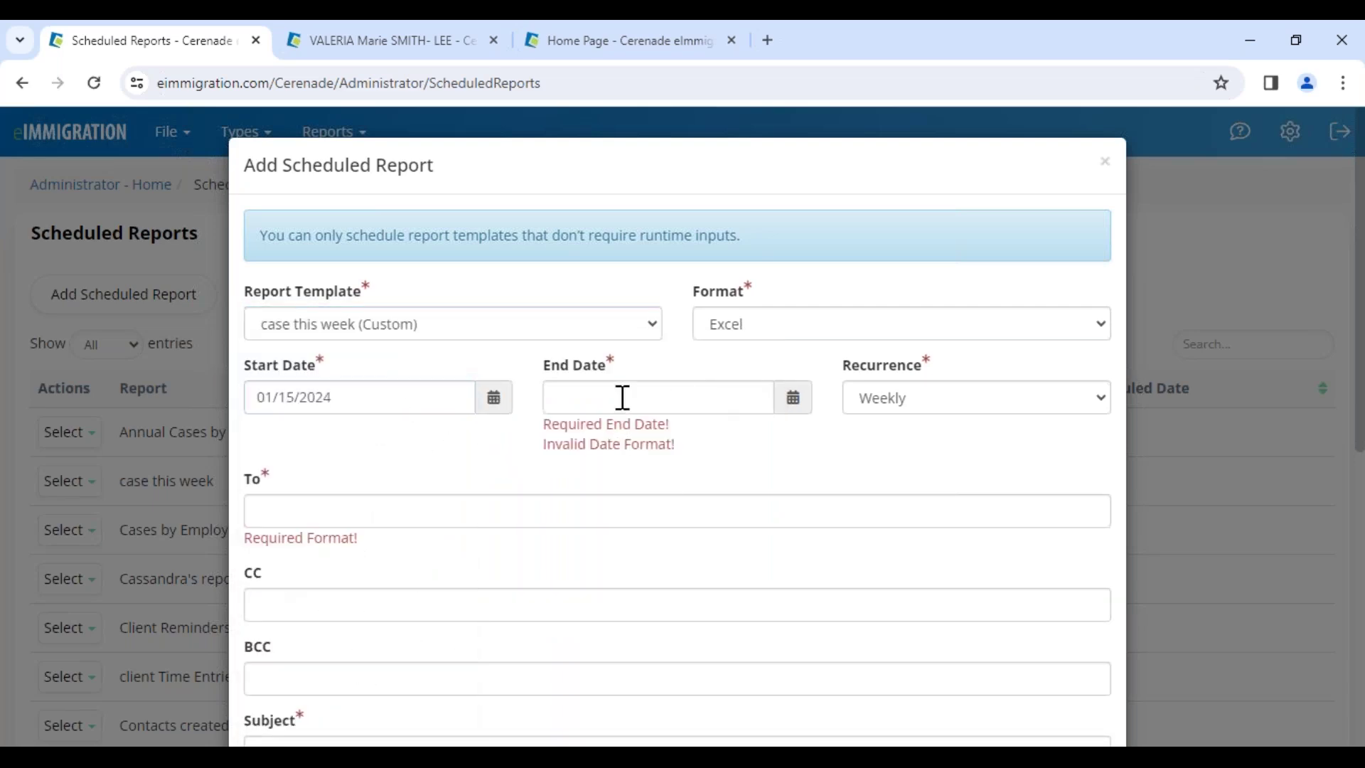
{"action": "left_click", "coordinate": [623, 397]}
{"action": "left_click", "coordinate": [593, 557]}
{"action": "left_click", "coordinate": [664, 408]}
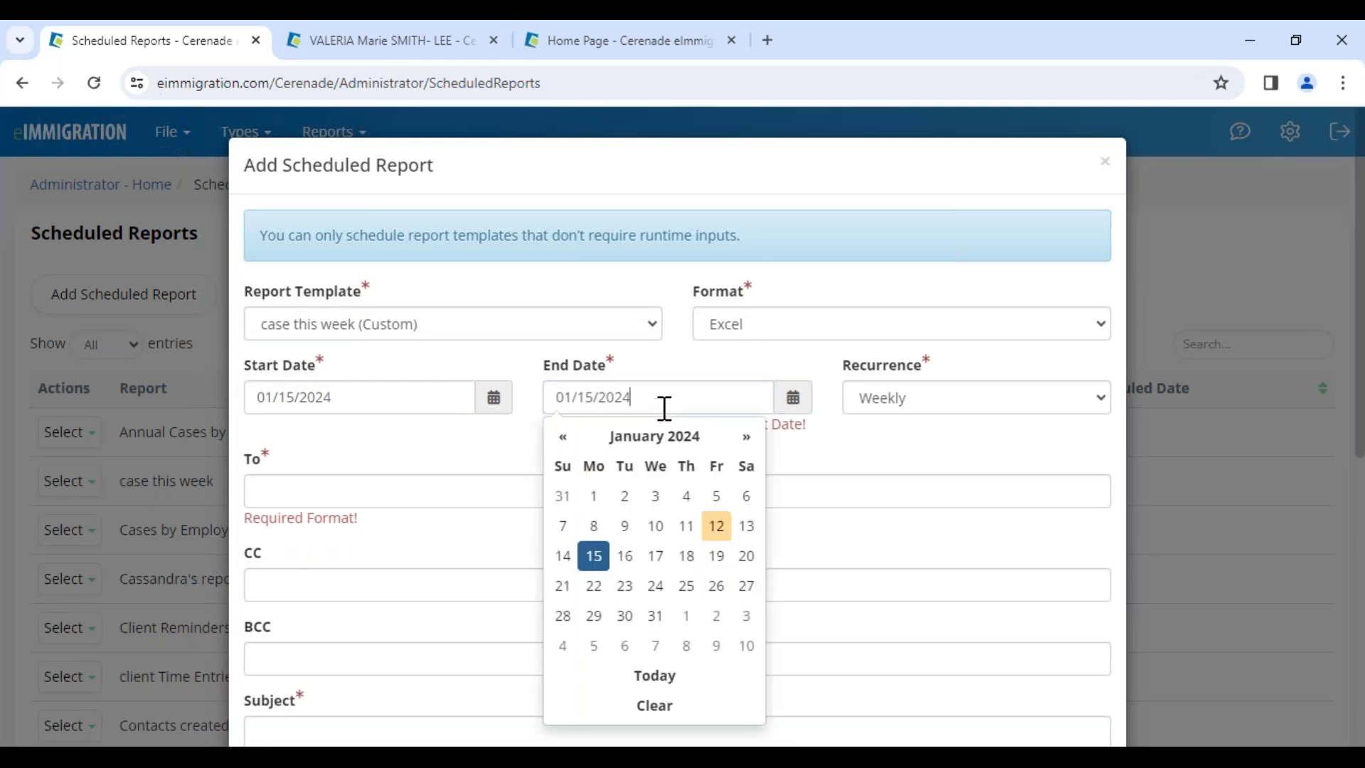
{"action": "key", "text": "BackSpace"}
{"action": "type", "text": "6"}
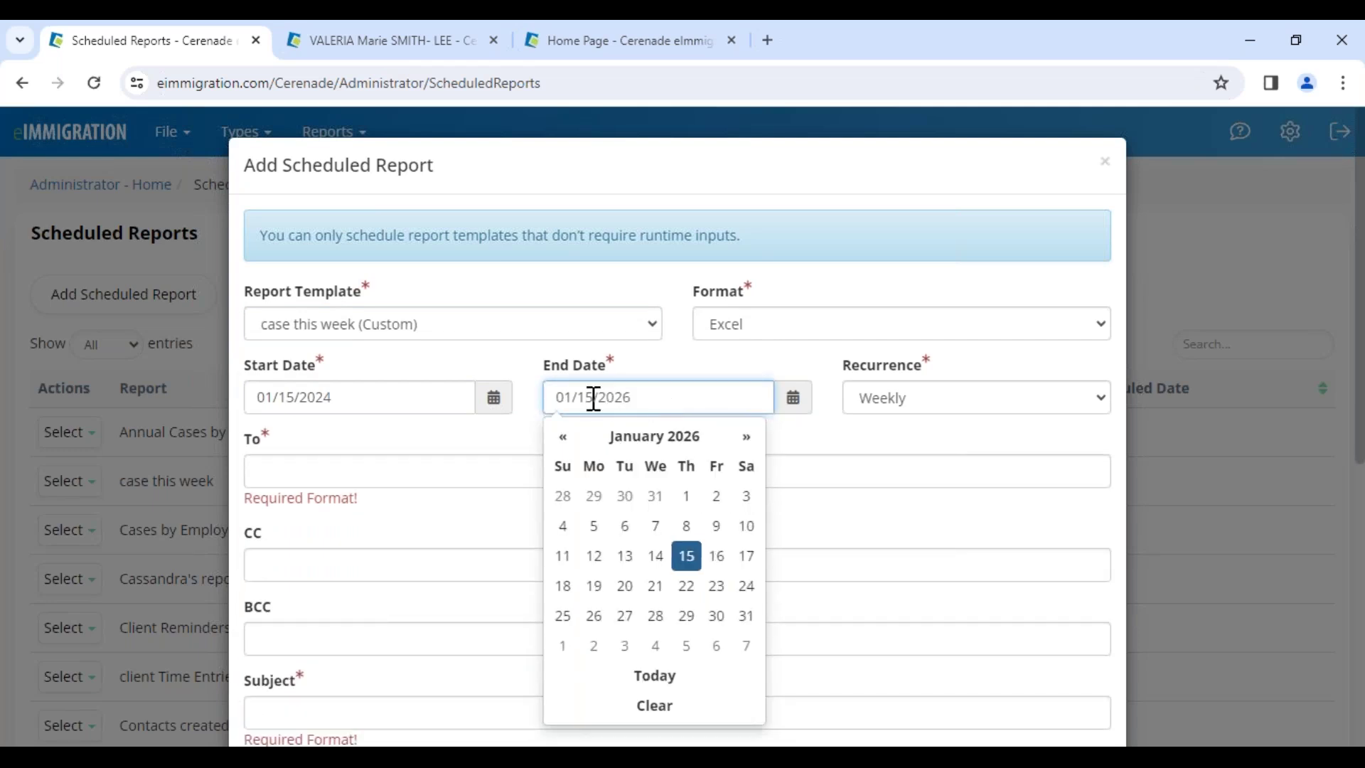
Step: Fill in the scheduled report's recipient e-mail and close the form without saving after checking its Subject and Message fields
{"action": "left_click", "coordinate": [439, 473]}
{"action": "left_click", "coordinate": [456, 517]}
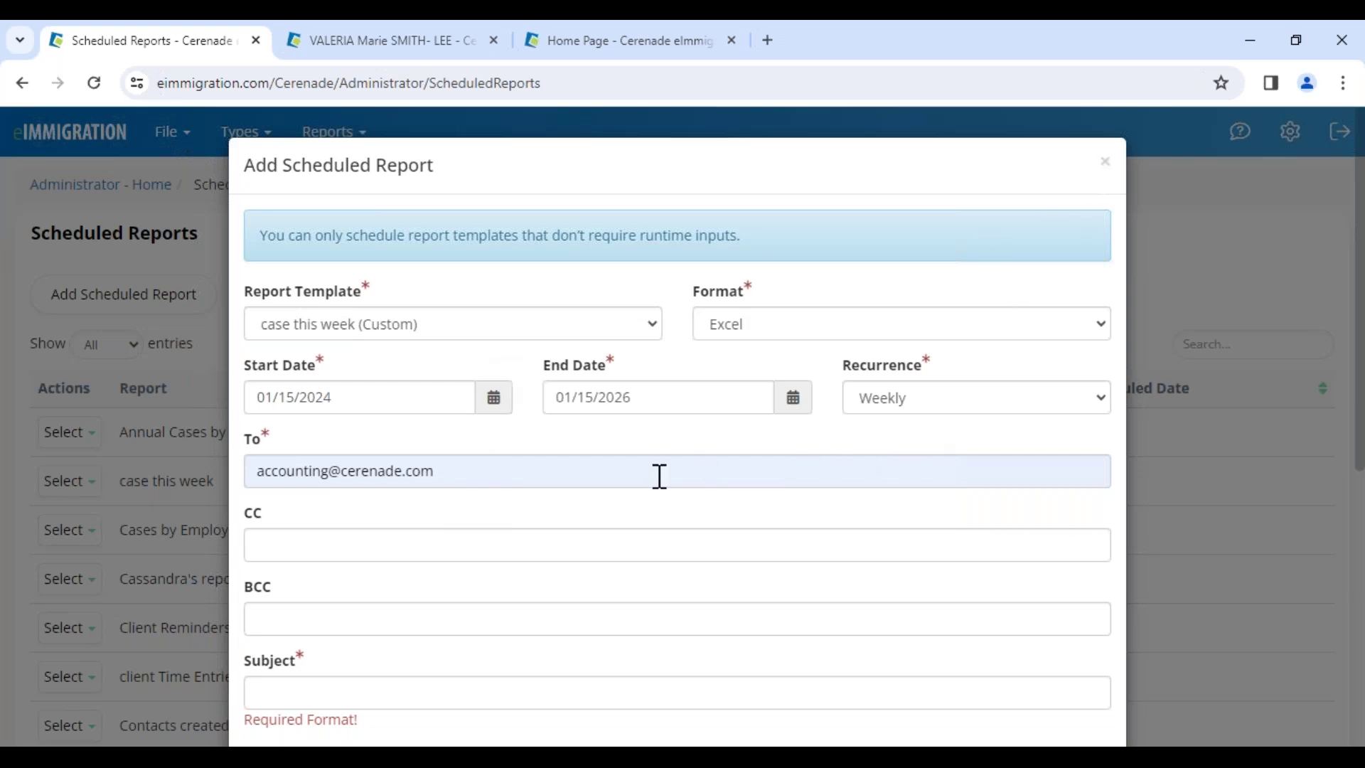
{"action": "scroll", "coordinate": [658, 476], "scroll_direction": "down", "scroll_amount": 2}
{"action": "scroll", "coordinate": [329, 609], "scroll_direction": "down", "scroll_amount": 2}
{"action": "left_click", "coordinate": [332, 594]}
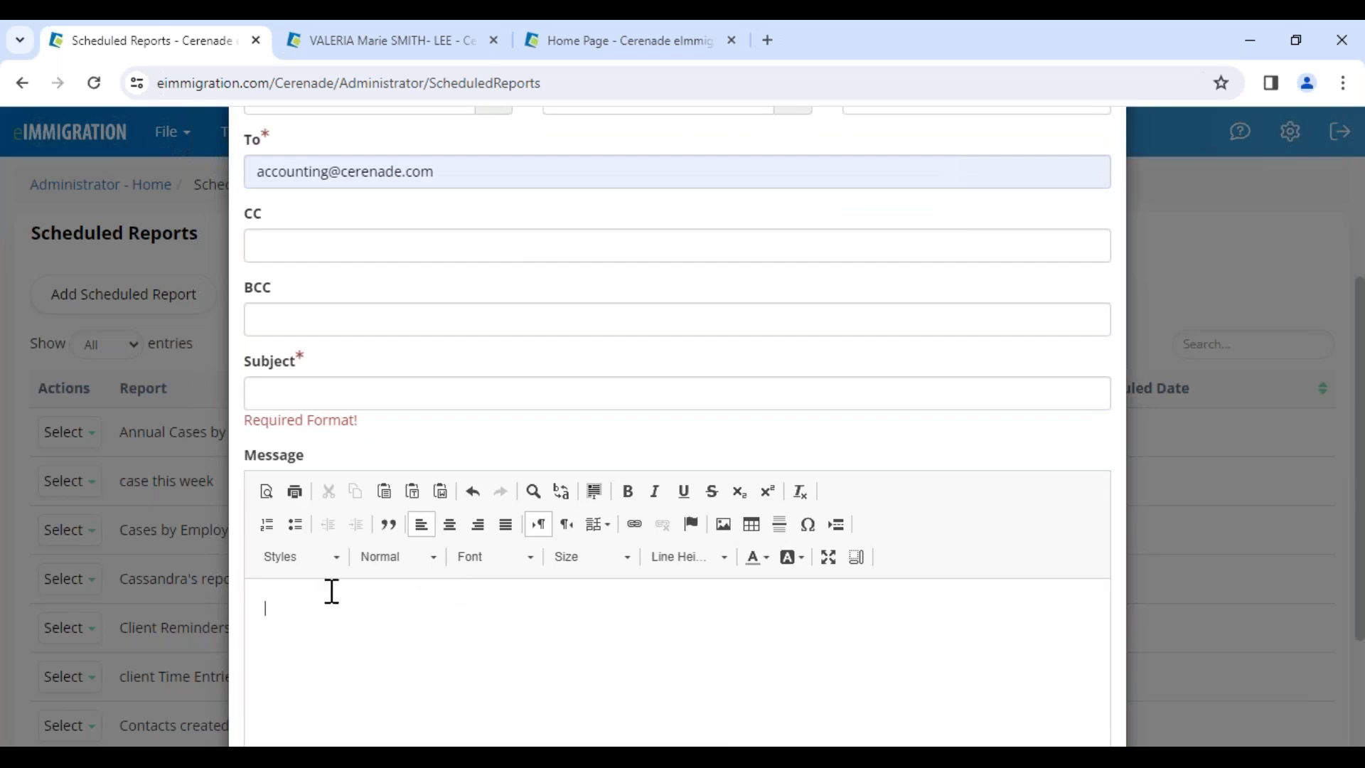
{"action": "left_click", "coordinate": [337, 393]}
{"action": "left_click", "coordinate": [645, 723]}
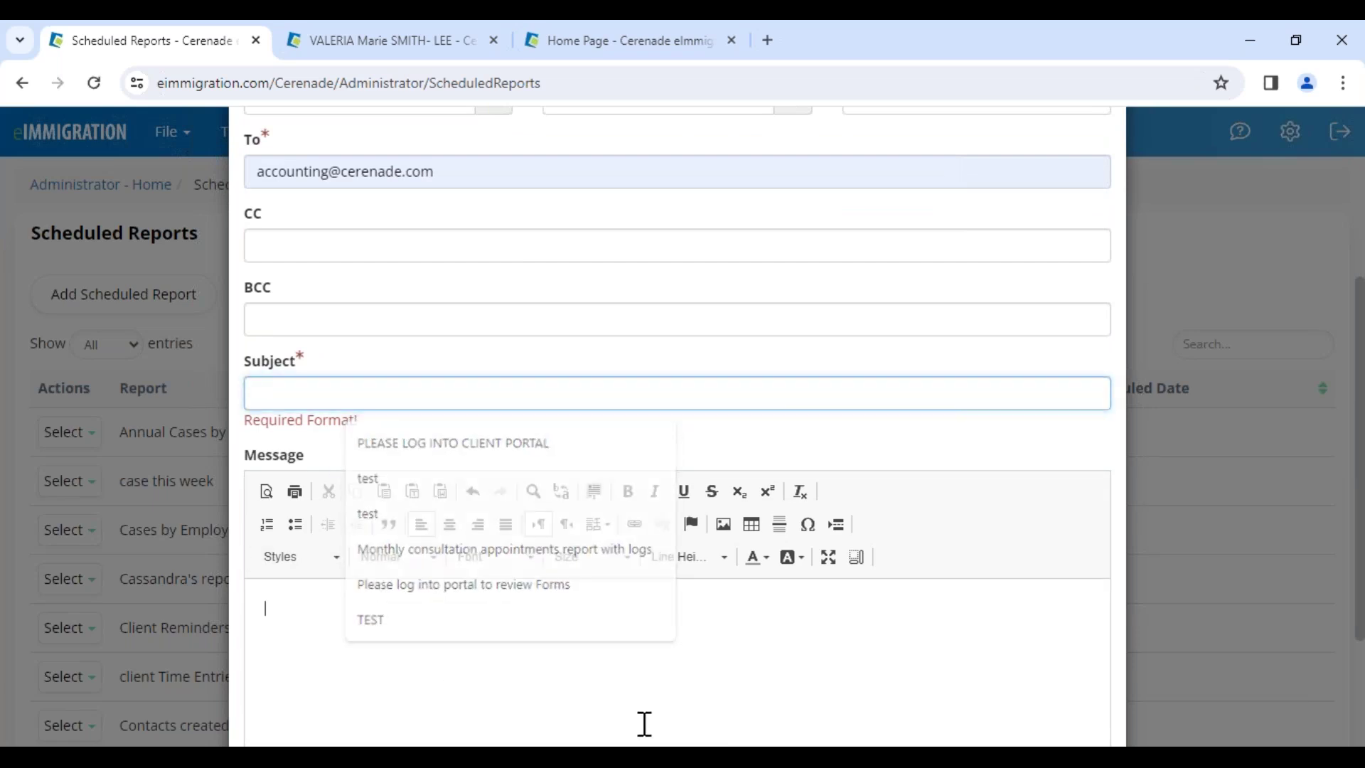
{"action": "scroll", "coordinate": [644, 724], "scroll_direction": "down", "scroll_amount": 3}
{"action": "left_click", "coordinate": [1089, 679]}
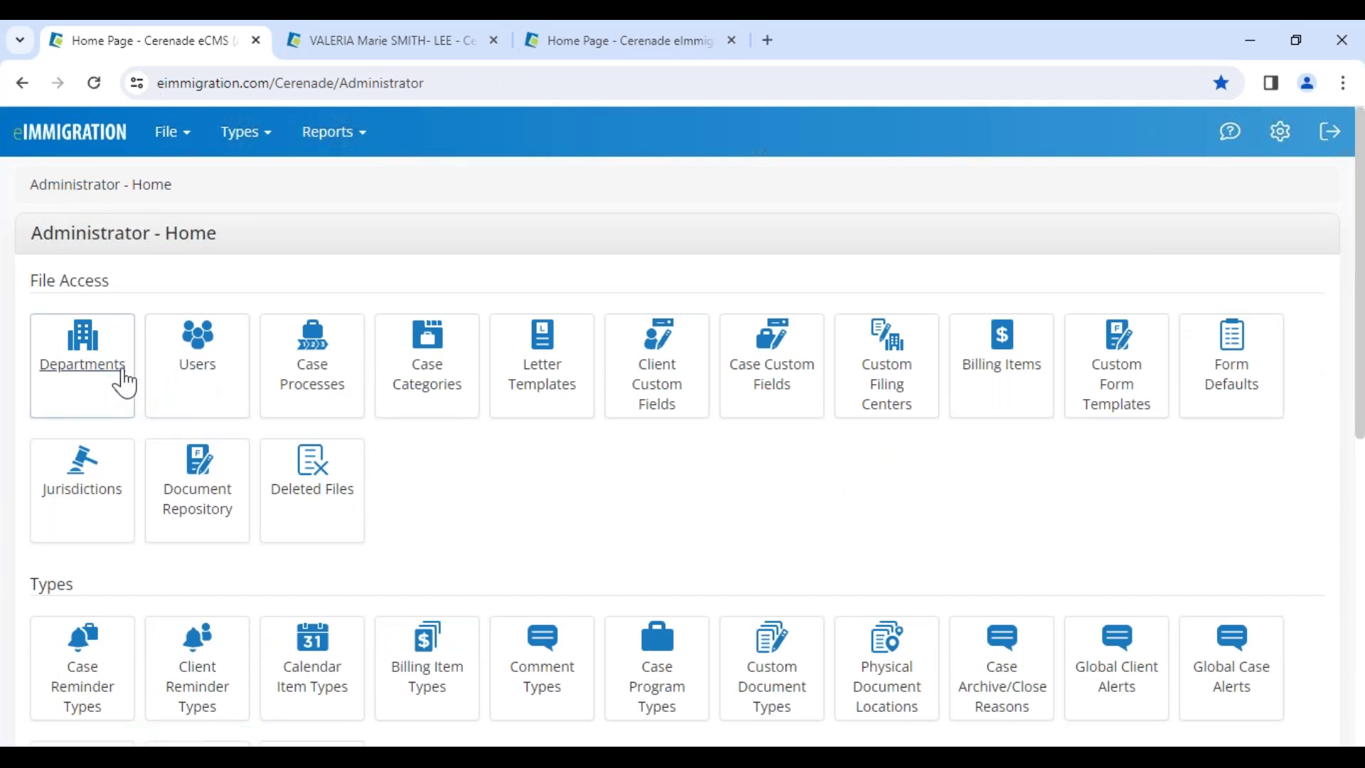
Step: Open the application settings and review the General settings, including the form and case settings
{"action": "scroll", "coordinate": [128, 426], "scroll_direction": "down", "scroll_amount": 15}
{"action": "left_click", "coordinate": [97, 580]}
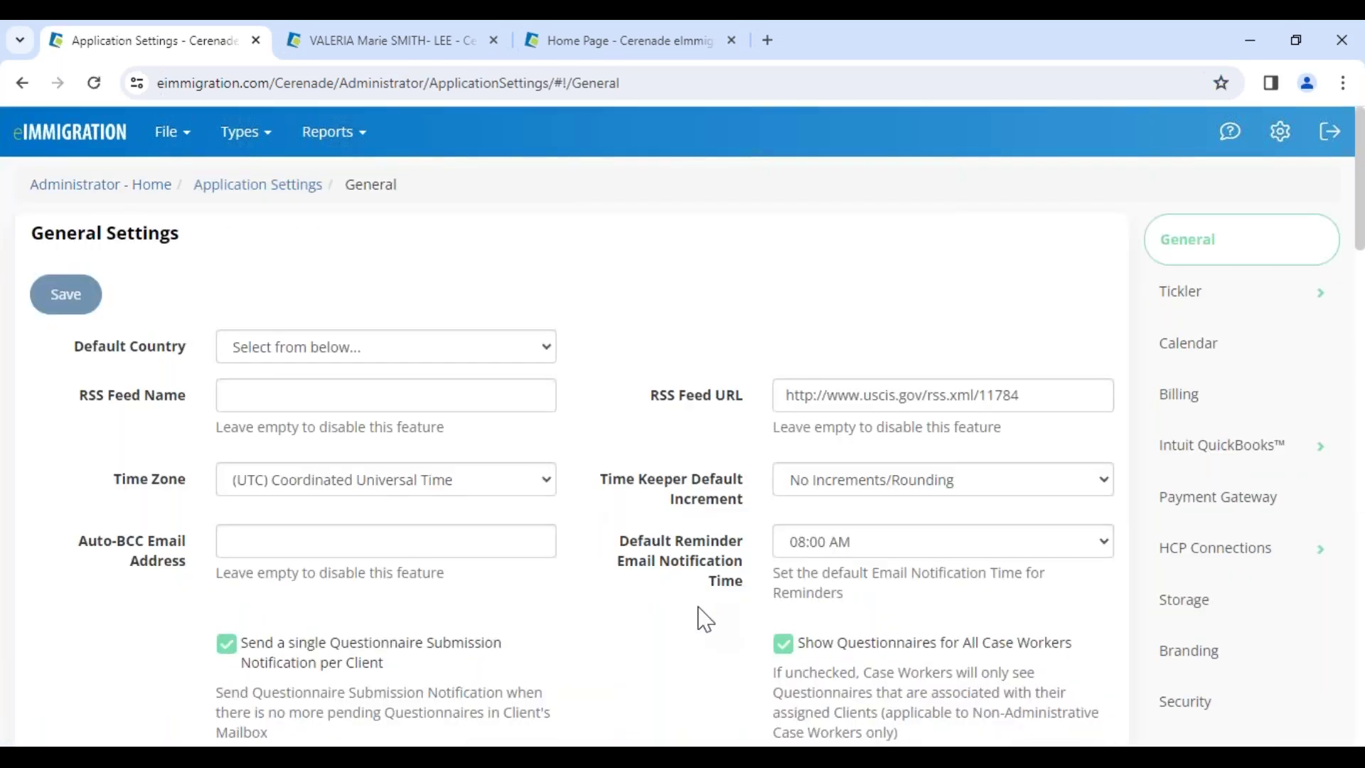
{"action": "scroll", "coordinate": [701, 610], "scroll_direction": "down", "scroll_amount": 3}
{"action": "scroll", "coordinate": [703, 618], "scroll_direction": "up", "scroll_amount": 1}
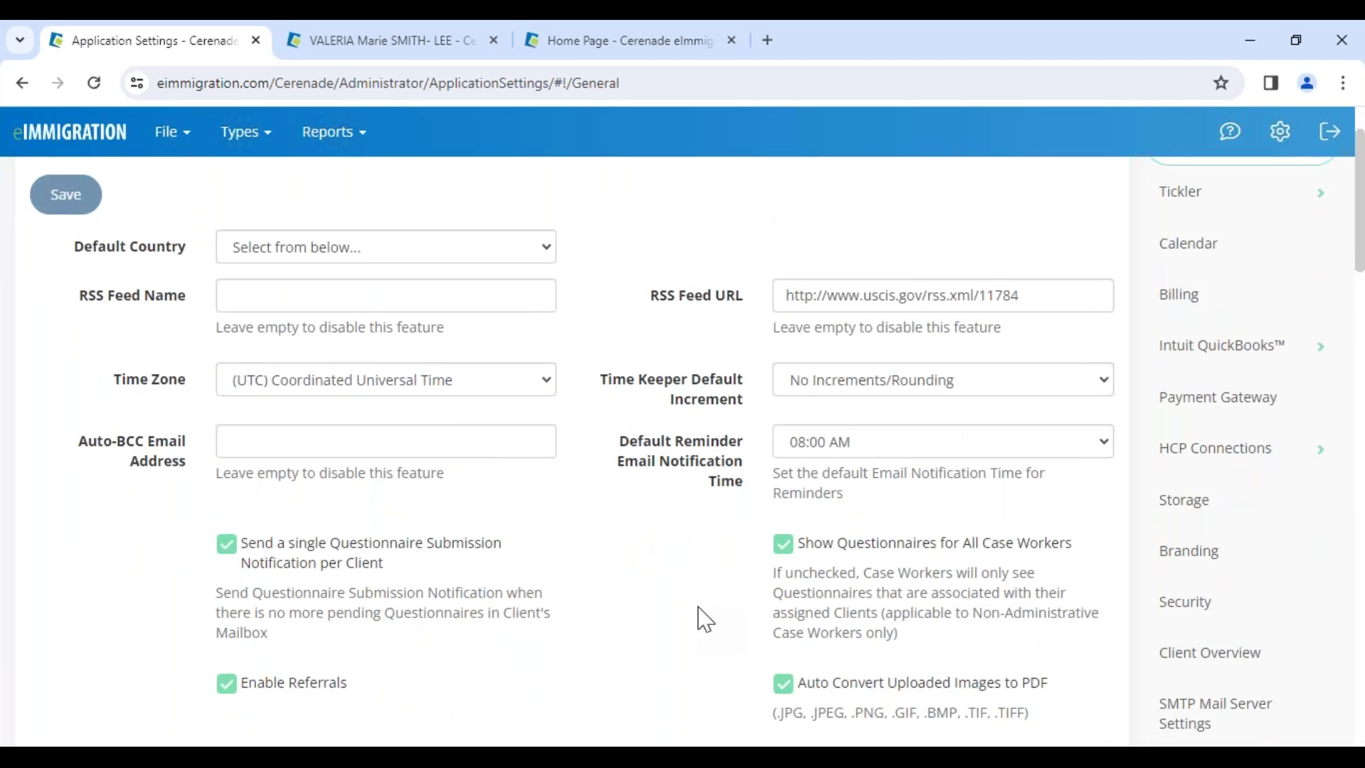
{"action": "scroll", "coordinate": [705, 619], "scroll_direction": "down", "scroll_amount": 3}
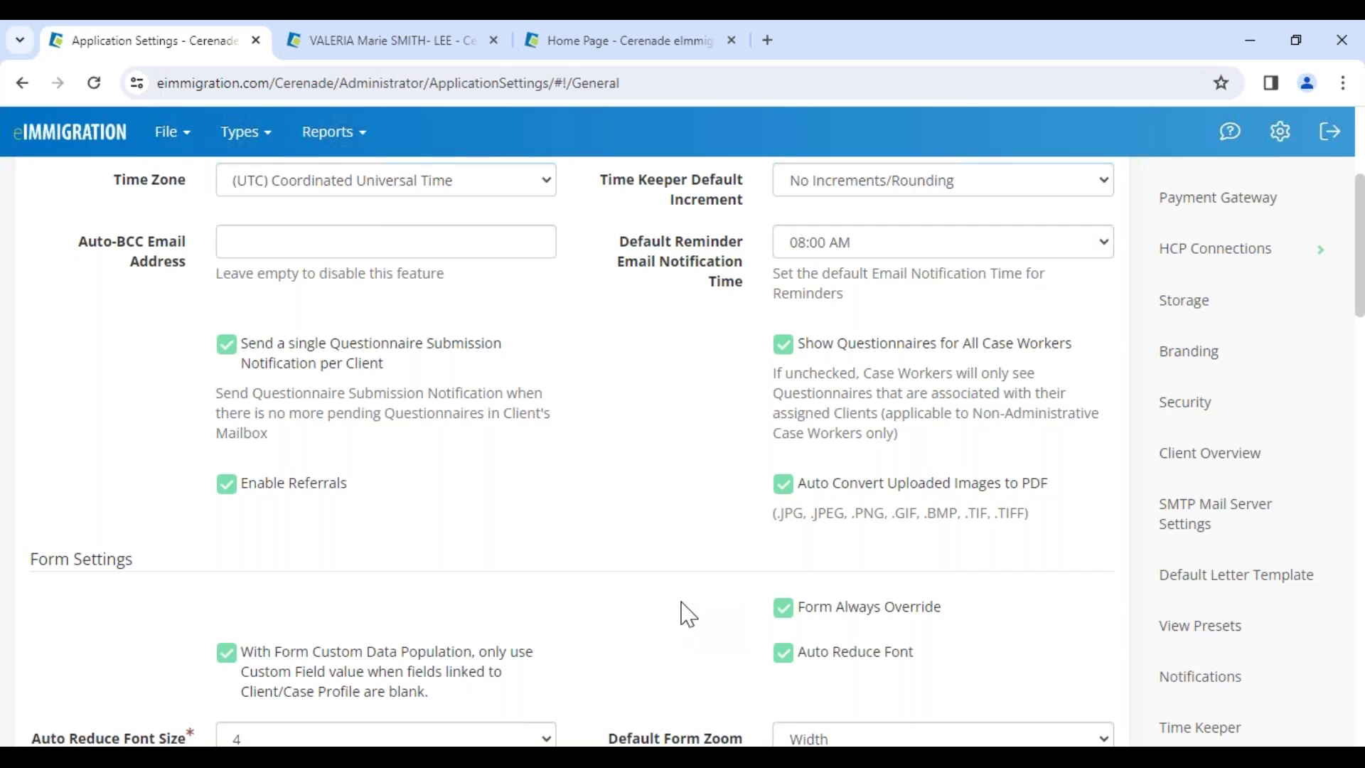
{"action": "scroll", "coordinate": [688, 614], "scroll_direction": "down", "scroll_amount": 8}
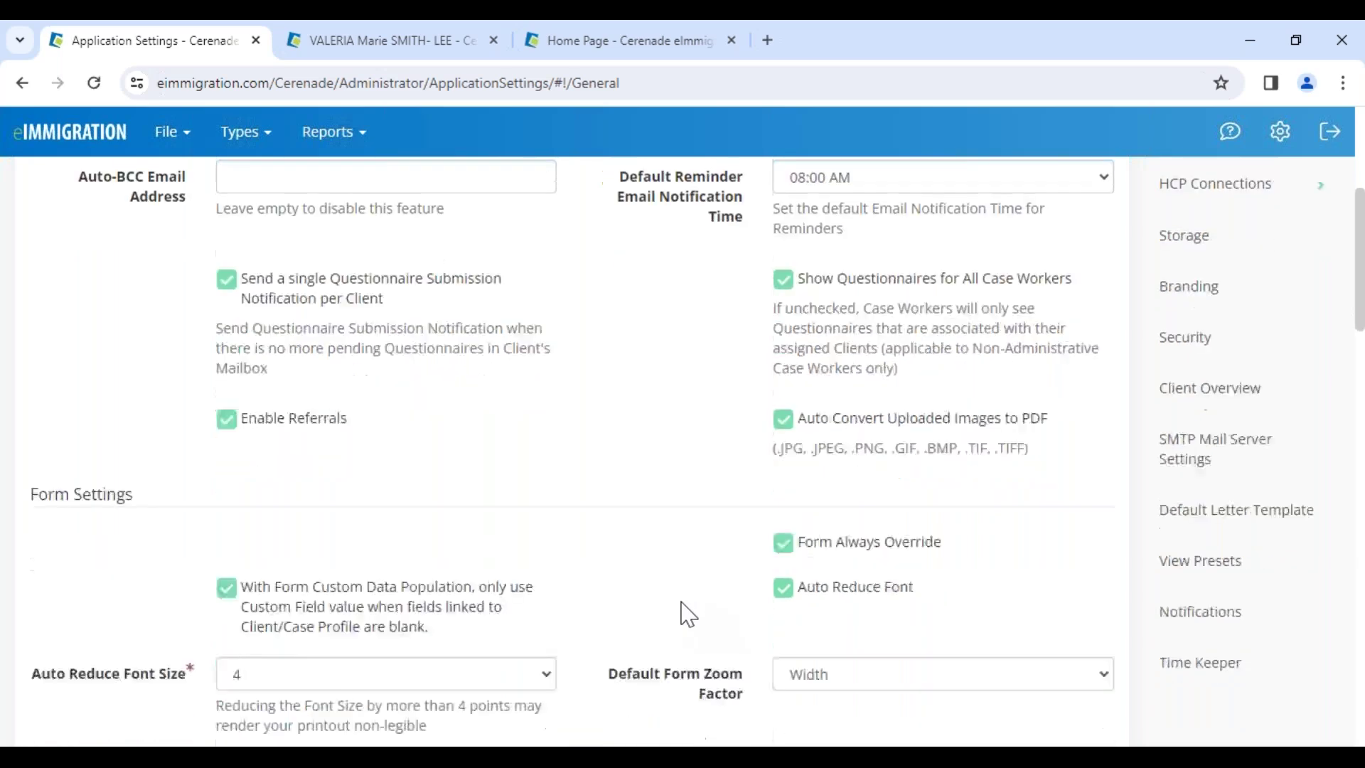
{"action": "scroll", "coordinate": [688, 615], "scroll_direction": "down", "scroll_amount": 5}
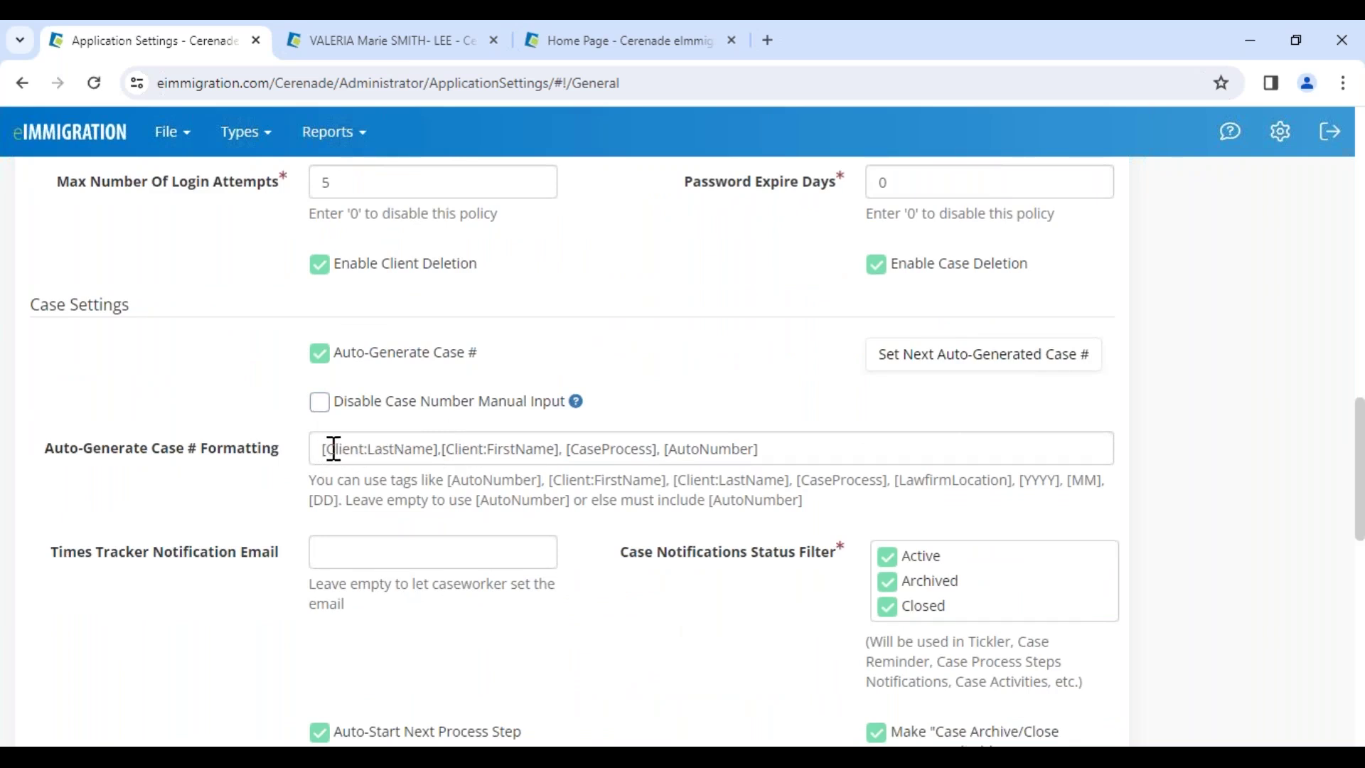
{"action": "scroll", "coordinate": [658, 651], "scroll_direction": "down", "scroll_amount": 3}
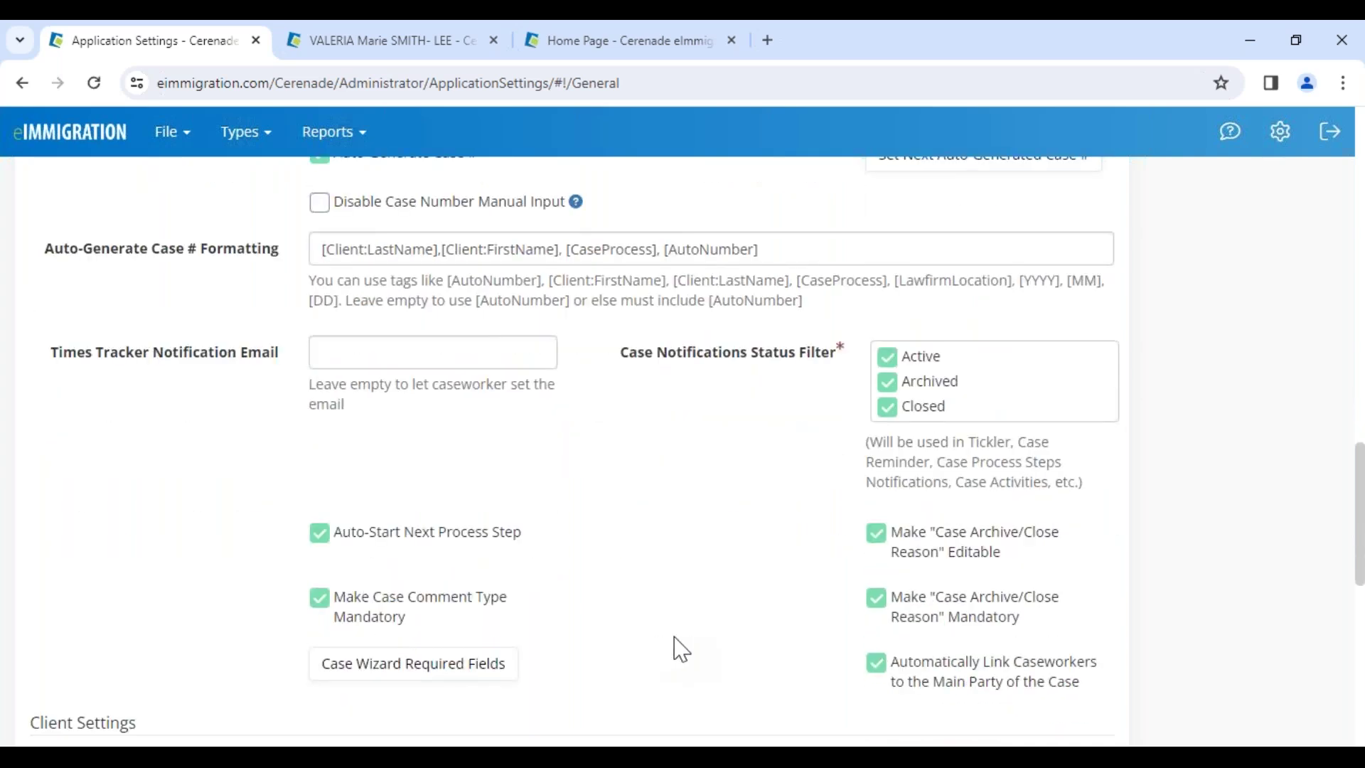
{"action": "scroll", "coordinate": [676, 646], "scroll_direction": "up", "scroll_amount": 8}
{"action": "scroll", "coordinate": [707, 565], "scroll_direction": "up", "scroll_amount": 10}
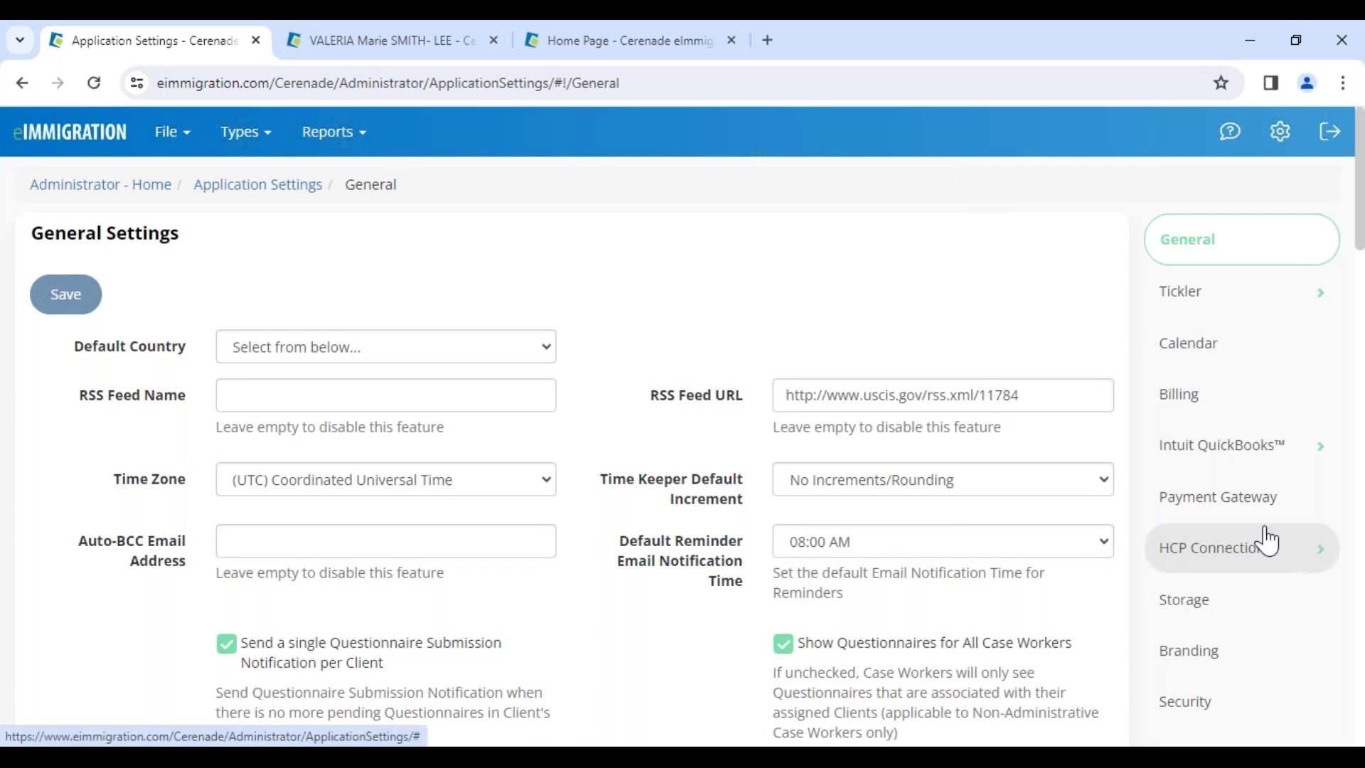
Step: Disable External URL, Box, and OneDrive (Personal and Business) as storage types in the Storage settings
{"action": "left_click", "coordinate": [1247, 625]}
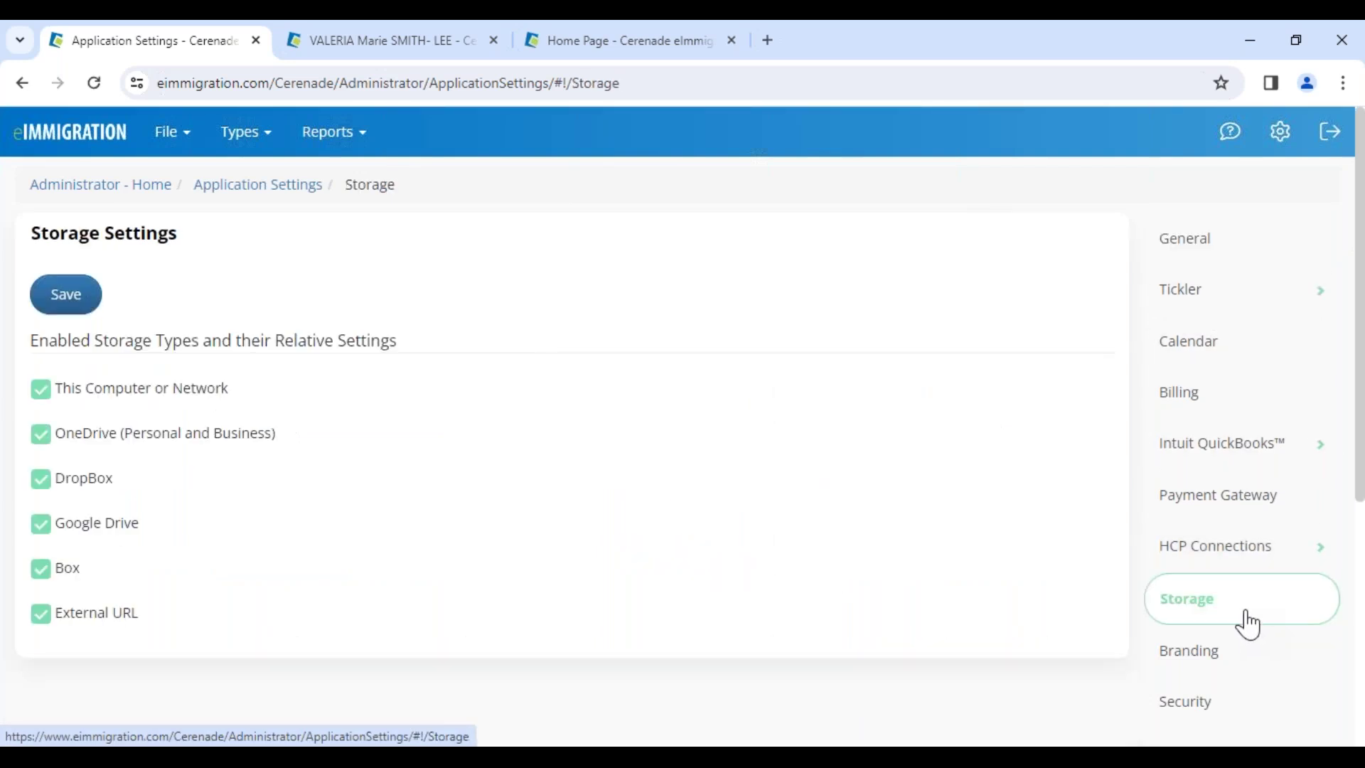
{"action": "left_click", "coordinate": [43, 617]}
{"action": "left_click", "coordinate": [40, 572]}
{"action": "left_click", "coordinate": [41, 433]}
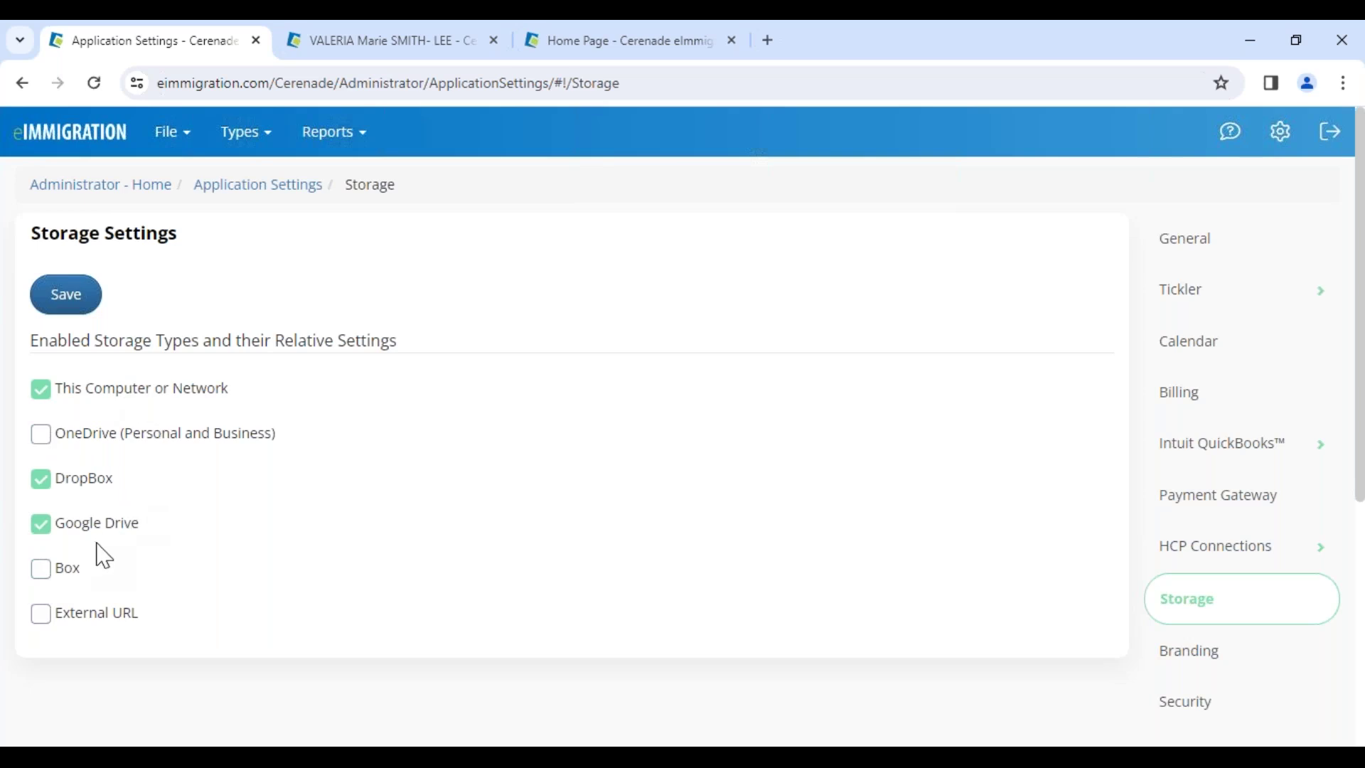
Step: Open the Branding settings to review the custom logo options, and return to the Administrator home page
{"action": "scroll", "coordinate": [1279, 694], "scroll_direction": "down", "scroll_amount": 3}
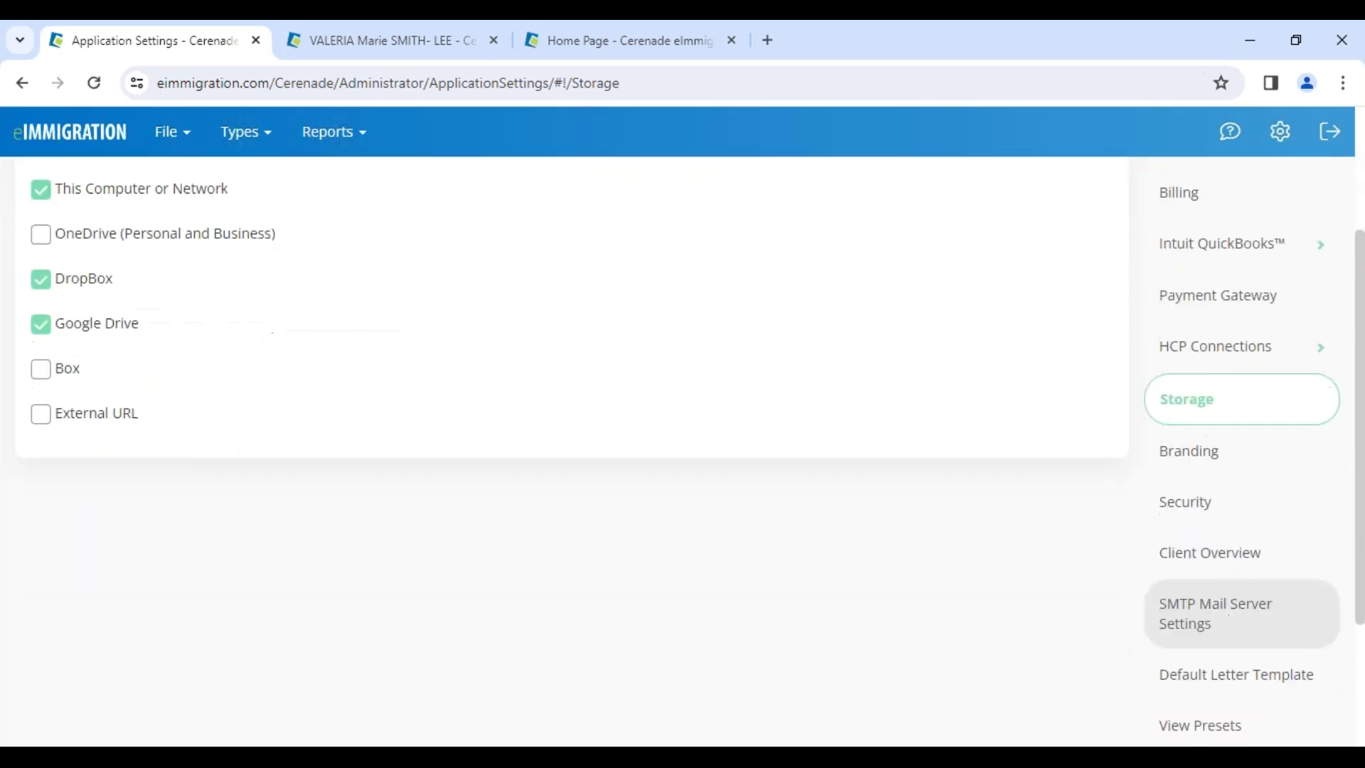
{"action": "left_click", "coordinate": [1208, 454]}
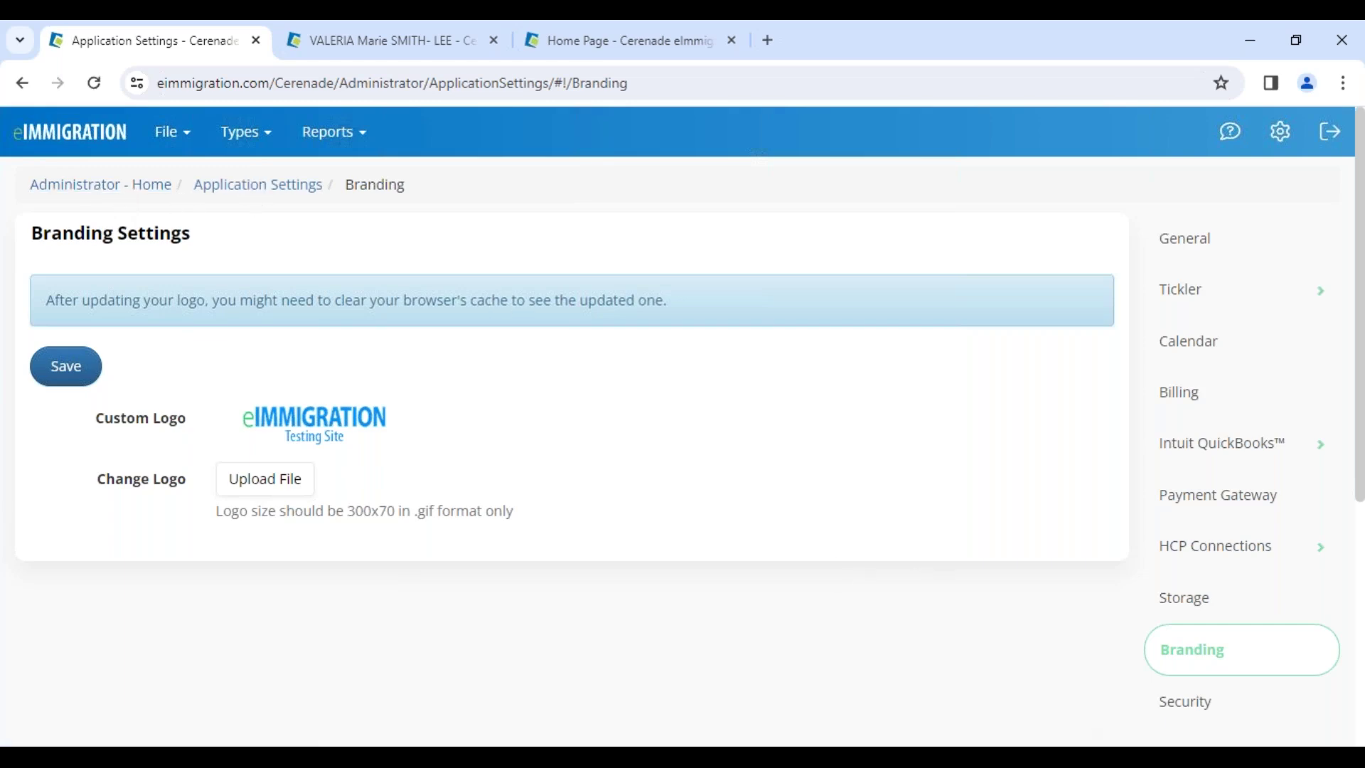
{"action": "left_click", "coordinate": [122, 192]}
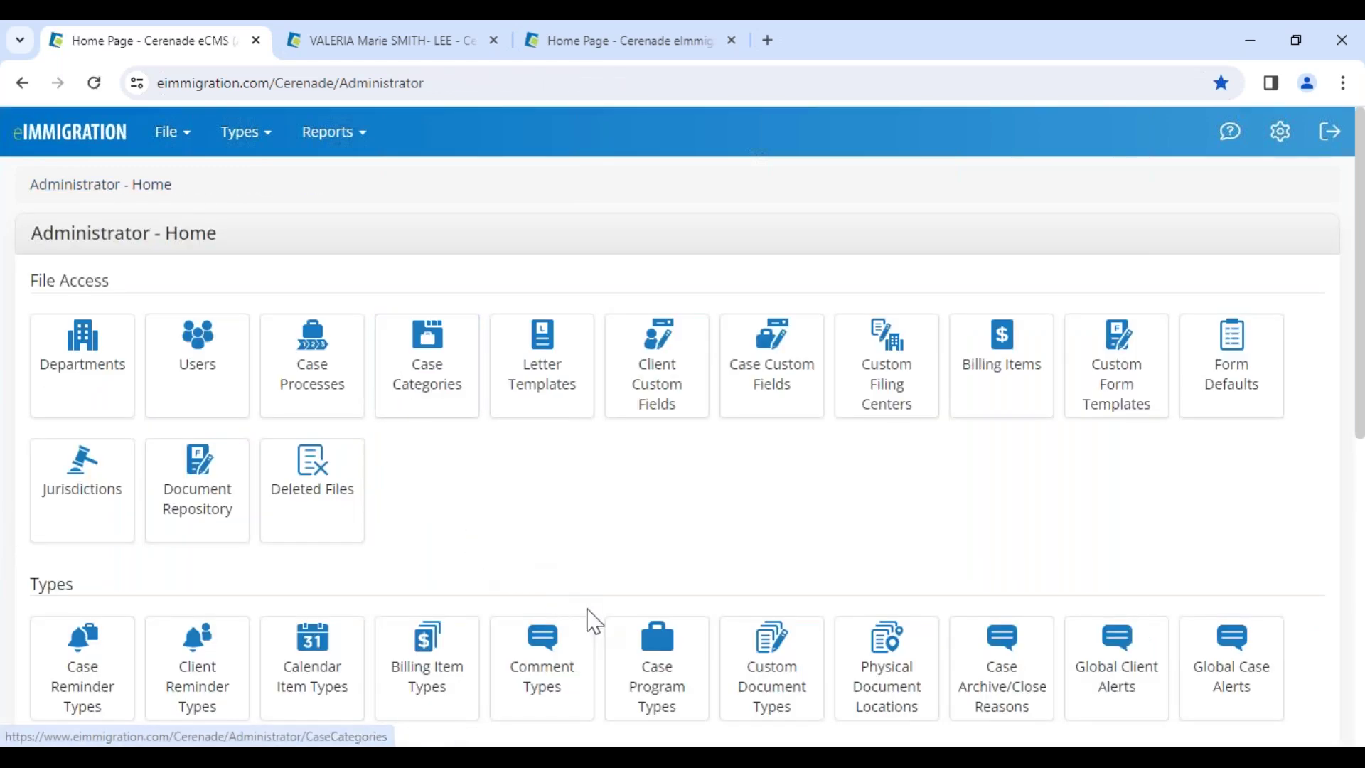
Step: Review the Referral Locations and Referral Reasons lists from the Administrator home page
{"action": "scroll", "coordinate": [682, 663], "scroll_direction": "down", "scroll_amount": 2}
{"action": "scroll", "coordinate": [684, 667], "scroll_direction": "down", "scroll_amount": 1}
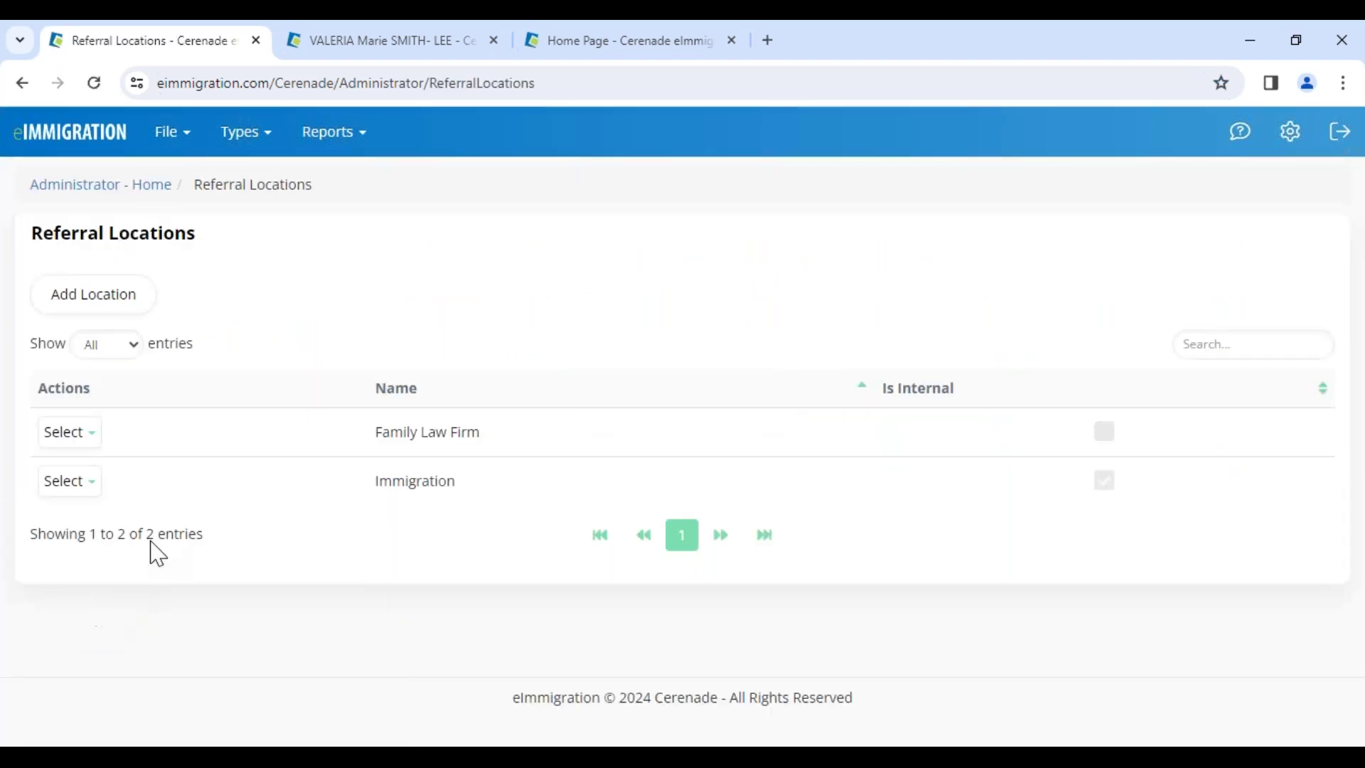
{"action": "left_click", "coordinate": [78, 186]}
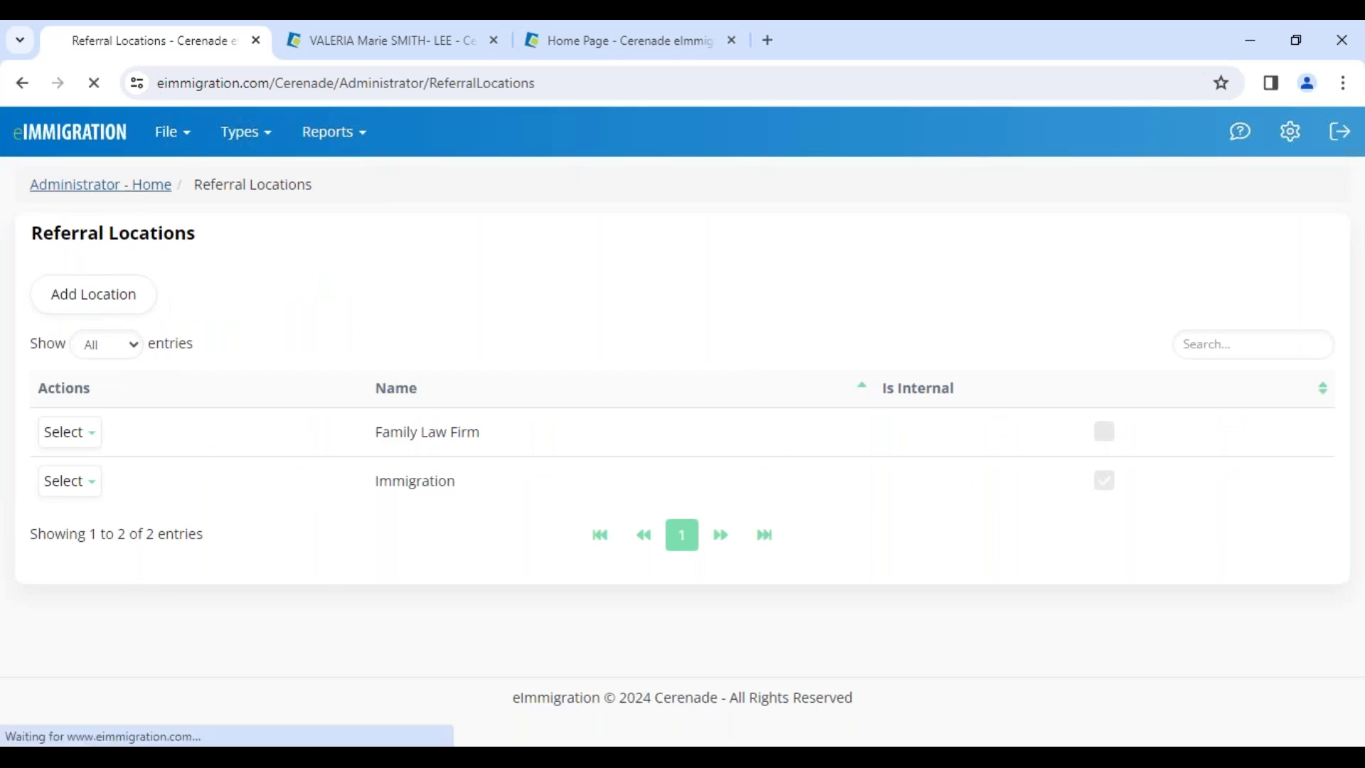
{"action": "scroll", "coordinate": [203, 533], "scroll_direction": "down", "scroll_amount": 4}
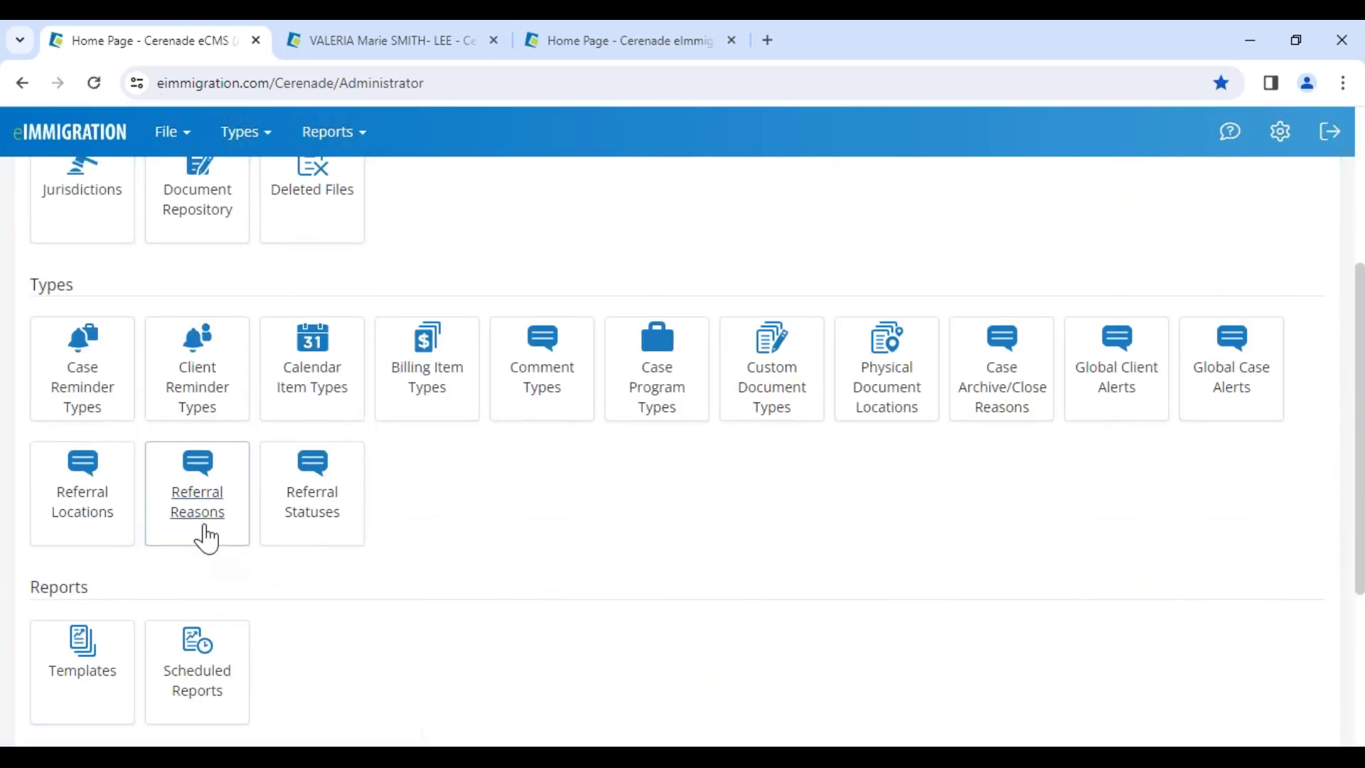
{"action": "left_click", "coordinate": [206, 512]}
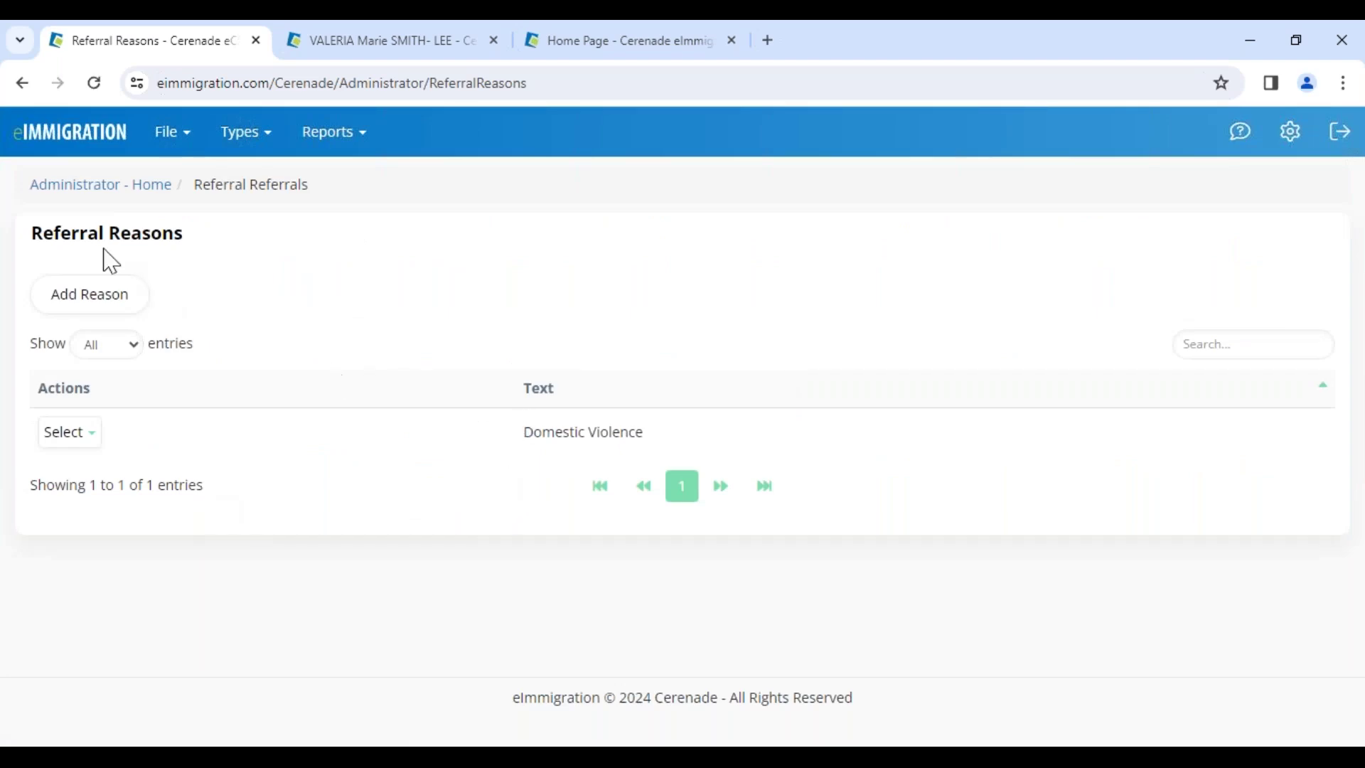
{"action": "left_click", "coordinate": [67, 187]}
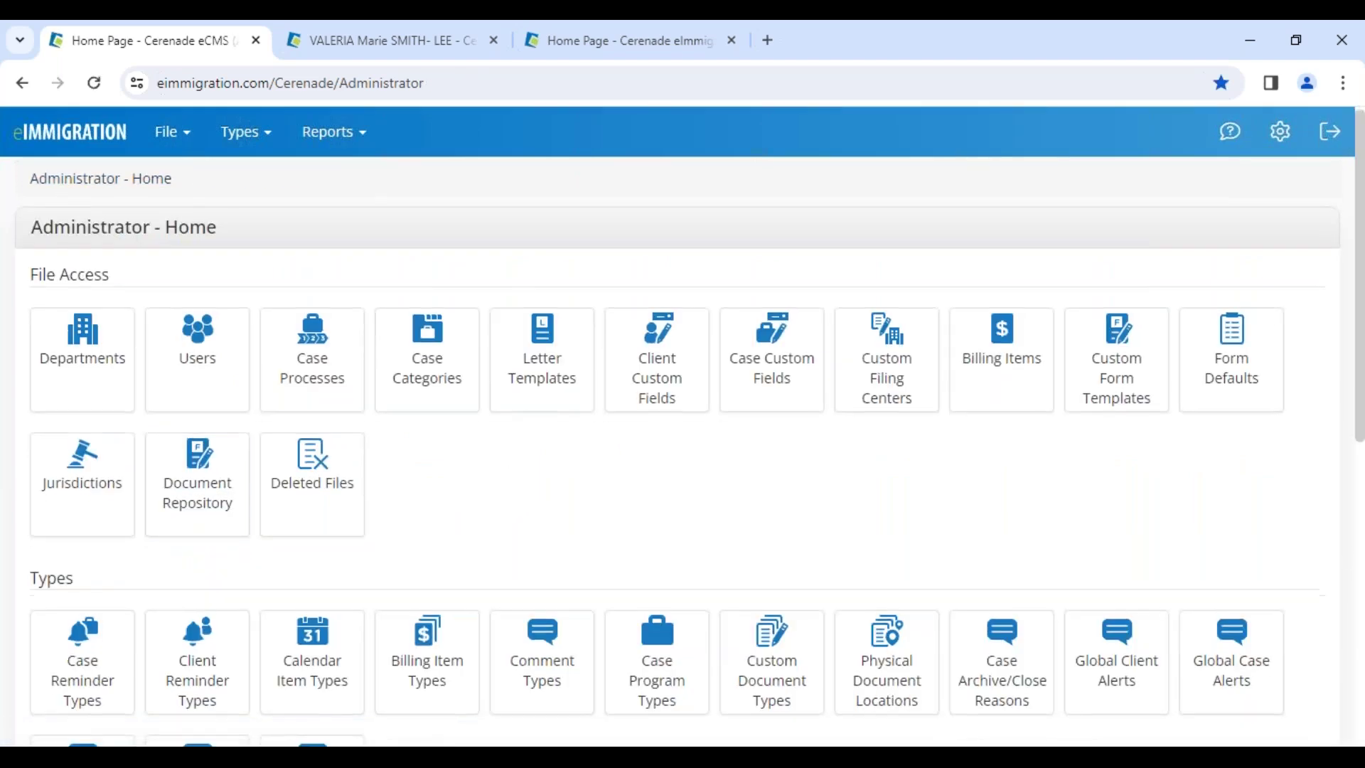
Step: Review the Referral Statuses list and return to the Administrator home page
{"action": "scroll", "coordinate": [198, 594], "scroll_direction": "down", "scroll_amount": 4}
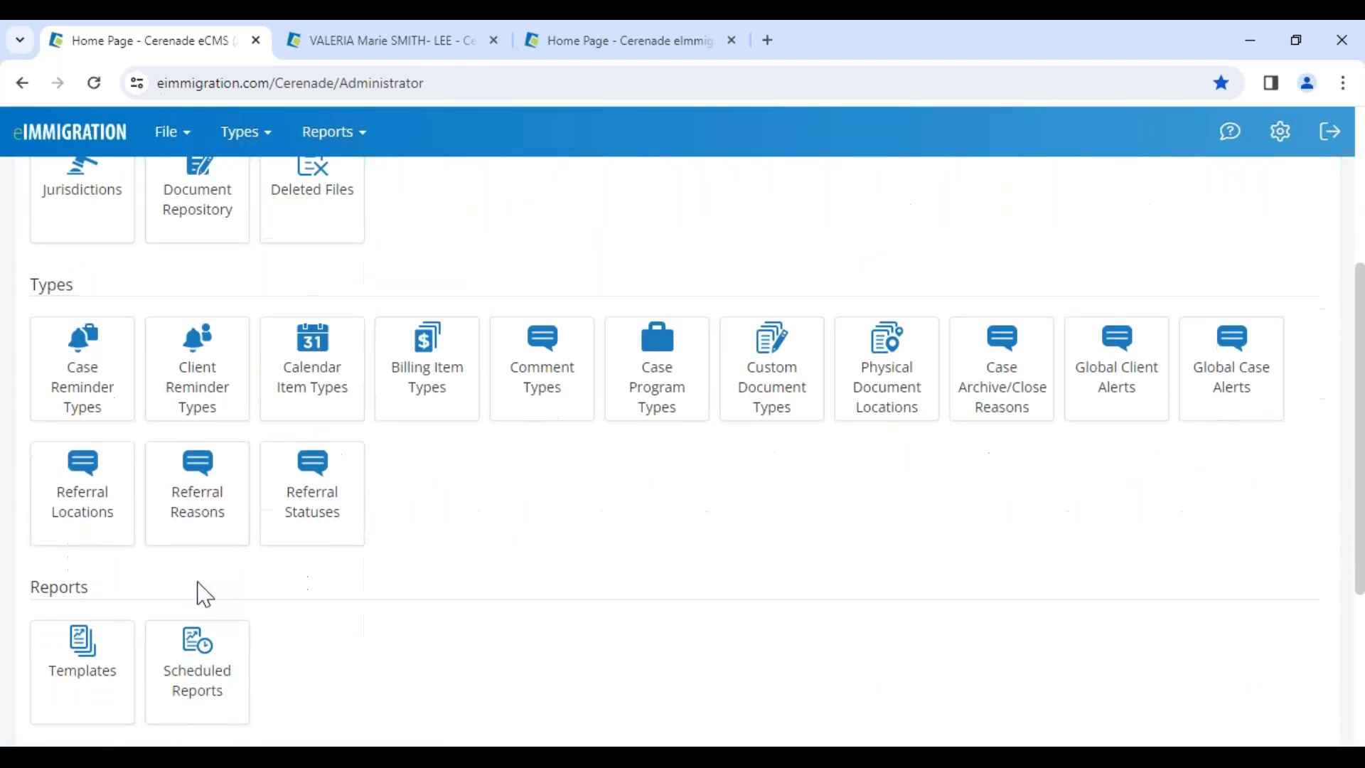
{"action": "left_click", "coordinate": [331, 515]}
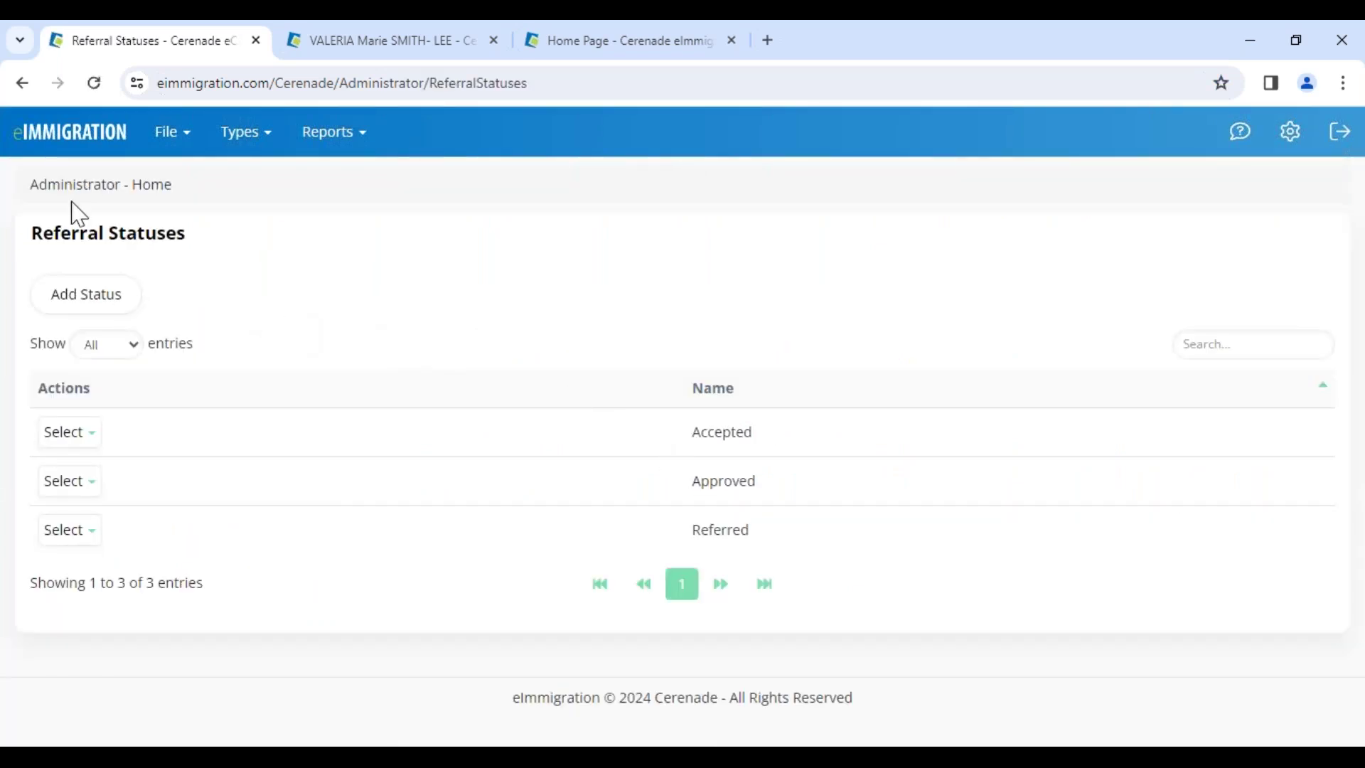
{"action": "left_click", "coordinate": [57, 135]}
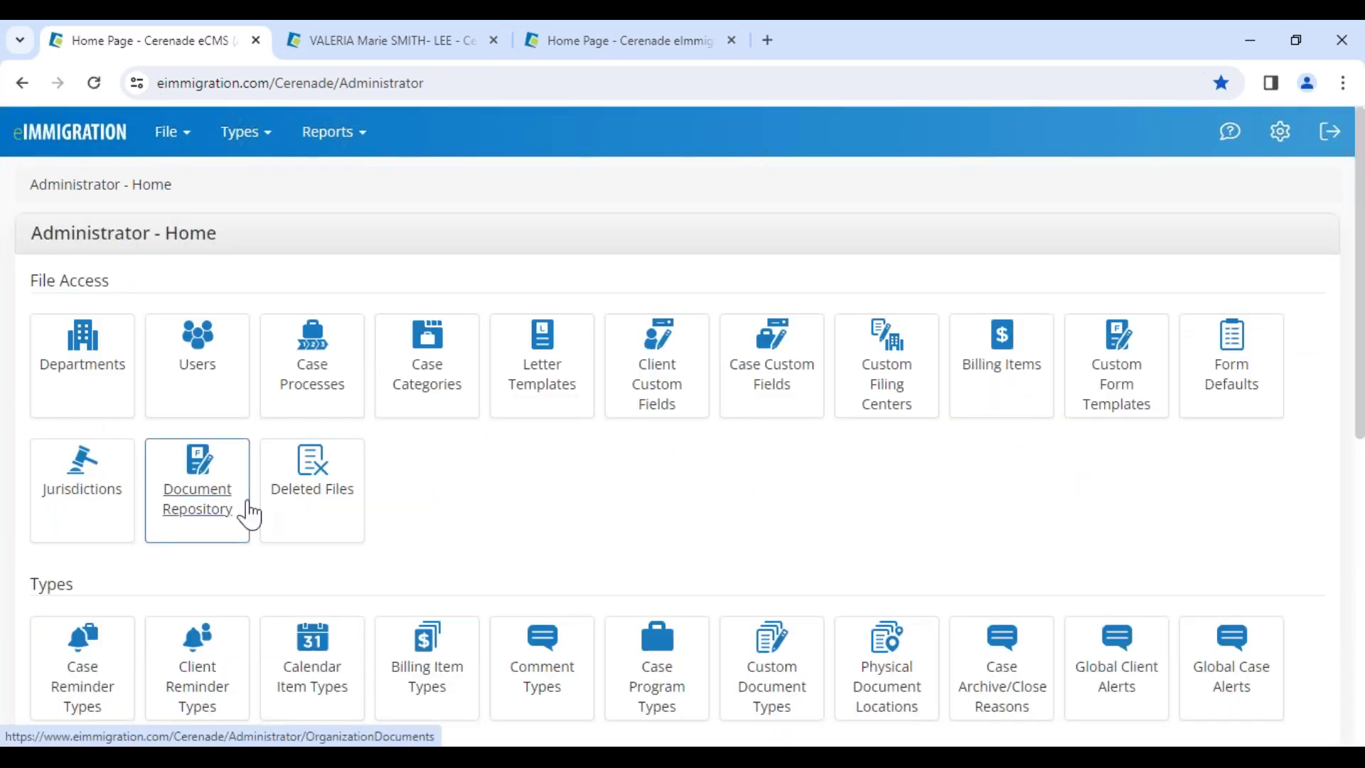
Step: Switch to the running PowerPoint slide show and advance to the Resources & Support slide
{"action": "left_click", "coordinate": [661, 756]}
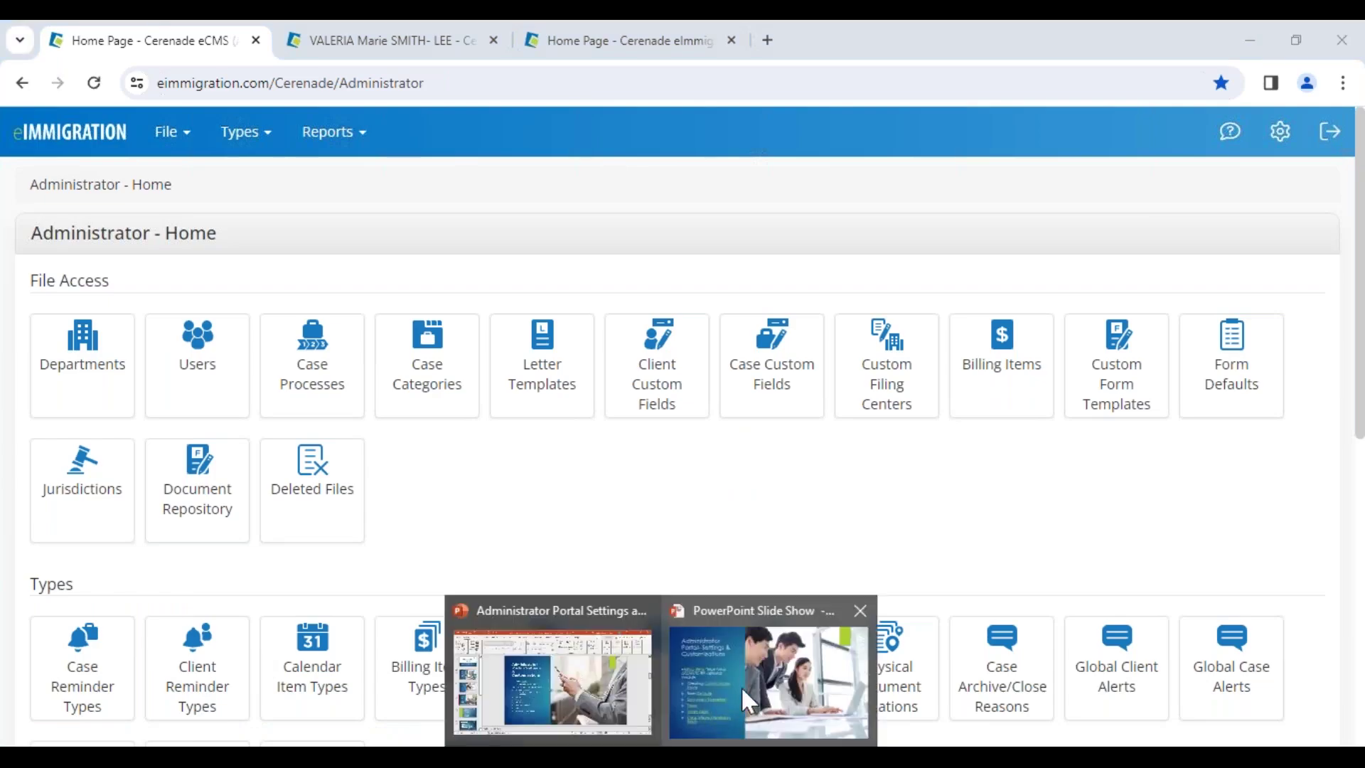
{"action": "left_click", "coordinate": [747, 700]}
{"action": "key", "text": "Right"}
{"action": "key", "text": "Right"}
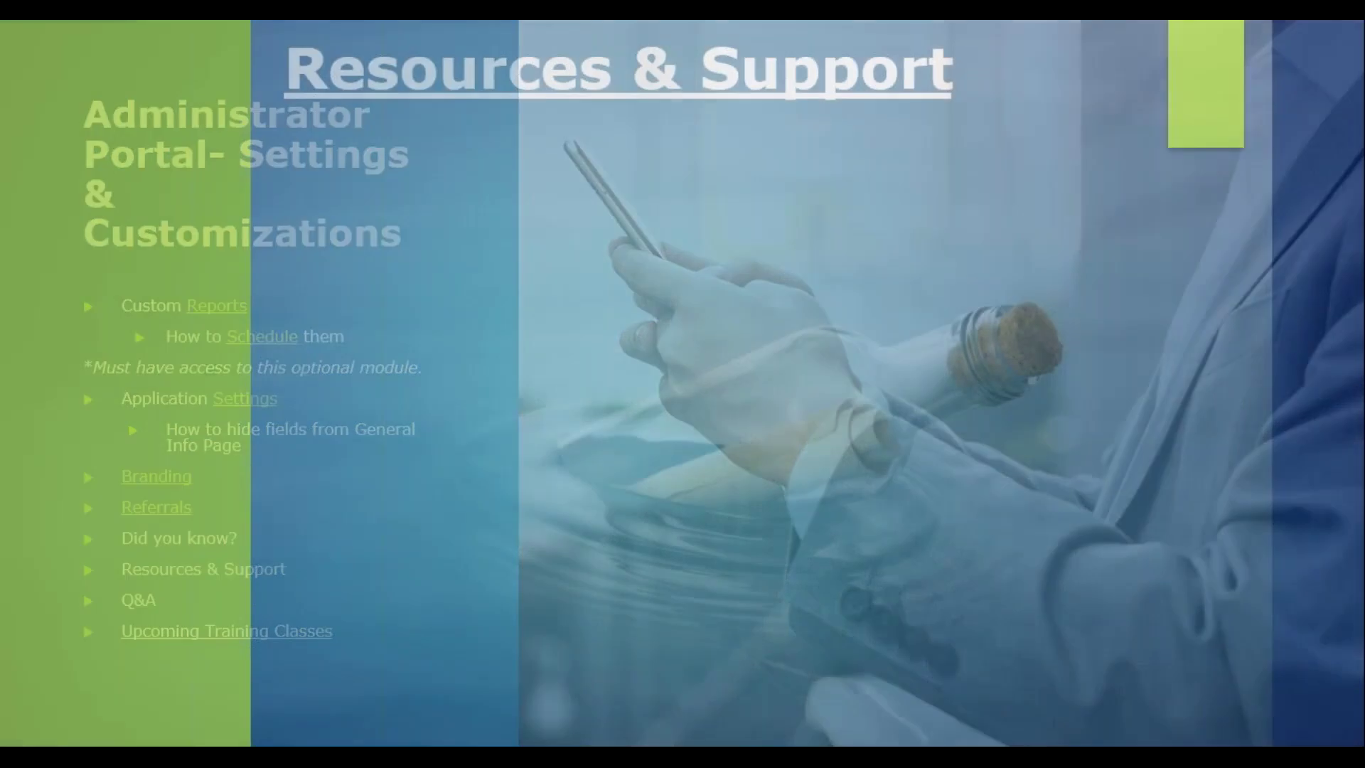